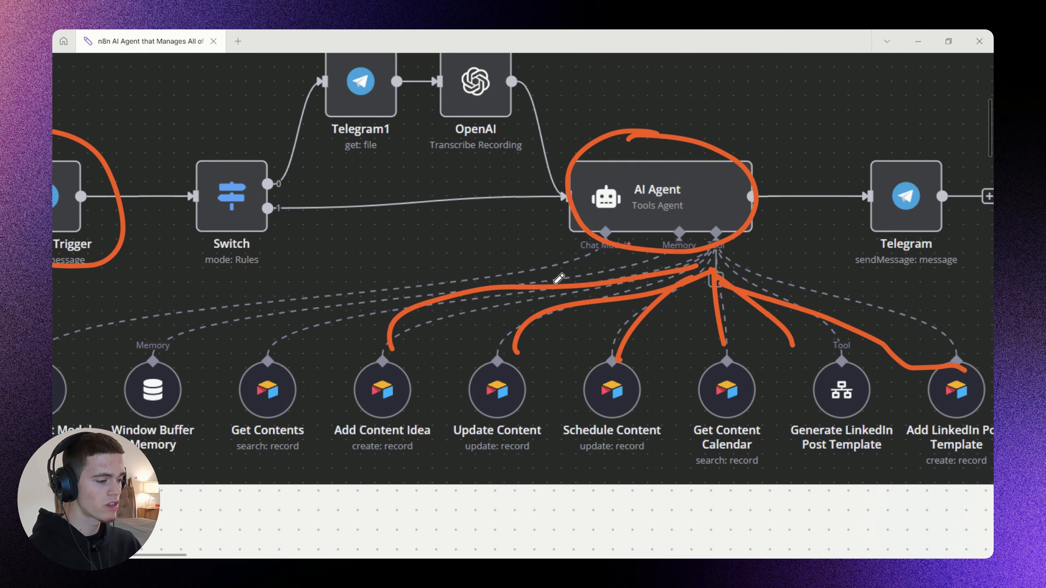
Underline the Add Content Idea tool label in the workflow diagram.
{"action": "scroll", "coordinate": [399, 367], "scroll_direction": "up", "scroll_amount": 2}
{"action": "left_click_drag", "start_coordinate": [421, 371], "coordinate": [472, 350]}
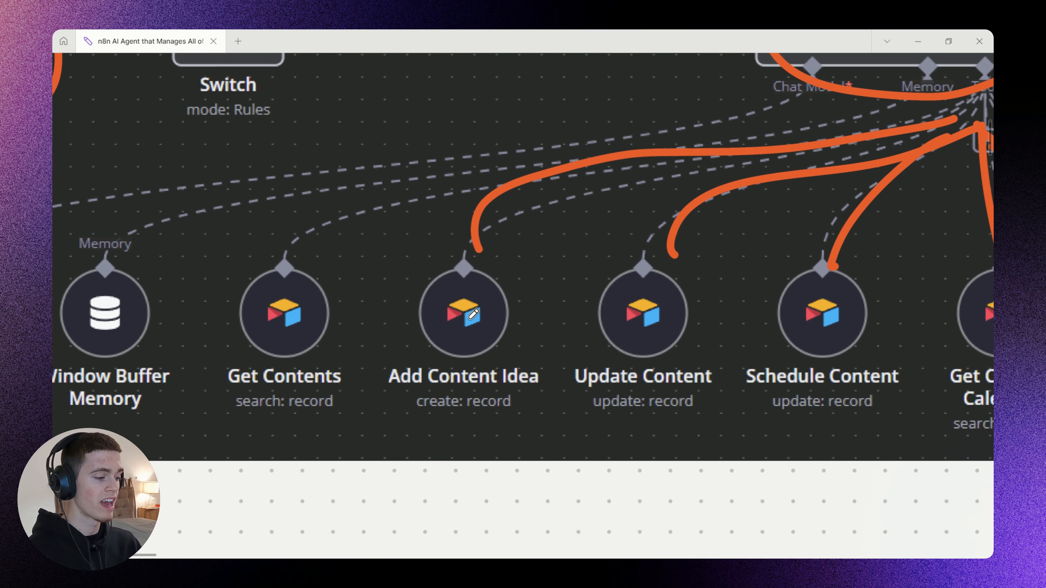
{"action": "scroll", "coordinate": [477, 323], "scroll_direction": "down", "scroll_amount": 1}
{"action": "left_click_drag", "start_coordinate": [408, 380], "coordinate": [534, 380]}
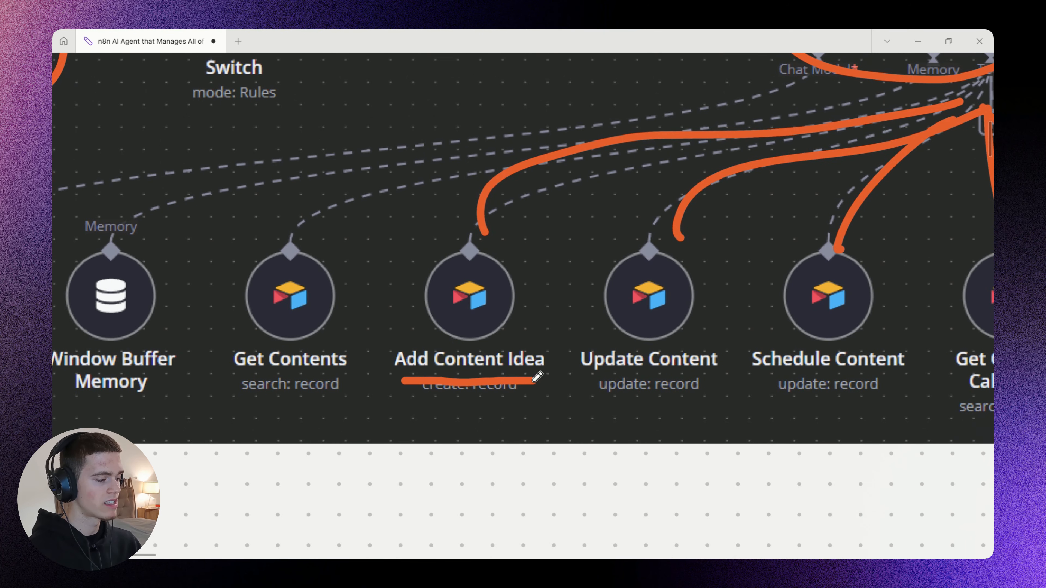
Examine the simplified diagram linking the Telegram input, the agent, its three Airtable tools and the Telegram output.
{"action": "mouse_move", "coordinate": [370, 297]}
{"action": "left_mouse_down"}
{"action": "mouse_move", "coordinate": [298, 312]}
{"action": "mouse_move", "coordinate": [337, 427]}
{"action": "mouse_move", "coordinate": [425, 317]}
{"action": "mouse_move", "coordinate": [350, 296]}
{"action": "left_mouse_up"}
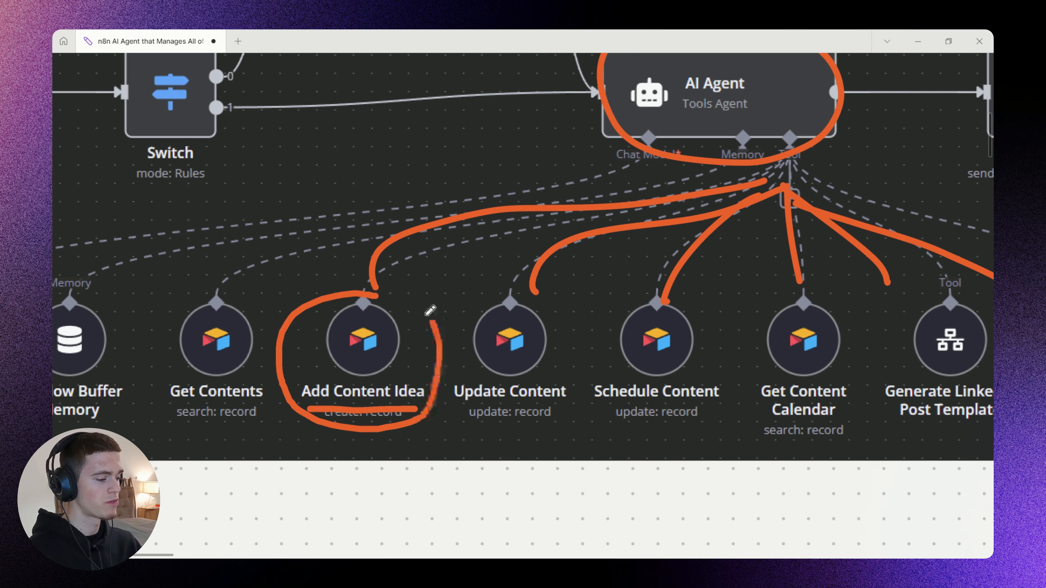
{"action": "left_click_drag", "start_coordinate": [558, 284], "coordinate": [422, 371]}
{"action": "mouse_move", "coordinate": [270, 372]}
{"action": "left_mouse_down"}
{"action": "mouse_move", "coordinate": [619, 271]}
{"action": "mouse_move", "coordinate": [653, 210]}
{"action": "left_mouse_up"}
{"action": "left_click_drag", "start_coordinate": [655, 274], "coordinate": [352, 332]}
{"action": "mouse_move", "coordinate": [415, 255]}
{"action": "left_mouse_down"}
{"action": "mouse_move", "coordinate": [567, 188]}
{"action": "mouse_move", "coordinate": [565, 208]}
{"action": "mouse_move", "coordinate": [579, 185]}
{"action": "mouse_move", "coordinate": [600, 192]}
{"action": "mouse_move", "coordinate": [583, 206]}
{"action": "left_mouse_up"}
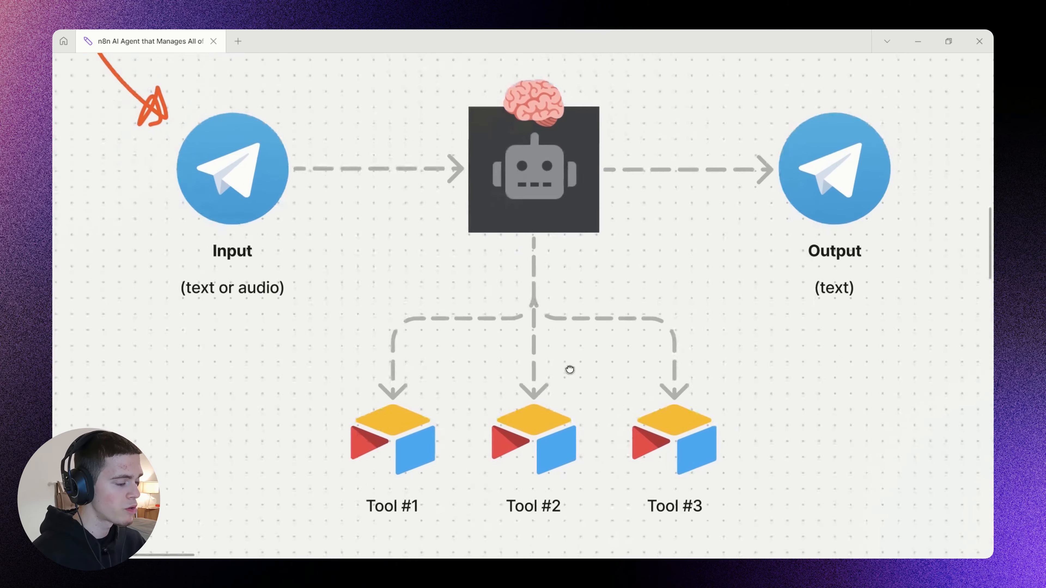
{"action": "left_click_drag", "start_coordinate": [528, 314], "coordinate": [552, 290]}
{"action": "left_click", "coordinate": [548, 351]}
{"action": "mouse_move", "coordinate": [549, 351]}
{"action": "left_mouse_down"}
{"action": "mouse_move", "coordinate": [327, 475]}
{"action": "mouse_move", "coordinate": [696, 367]}
{"action": "mouse_move", "coordinate": [544, 350]}
{"action": "left_mouse_up"}
{"action": "left_click_drag", "start_coordinate": [702, 448], "coordinate": [683, 310]}
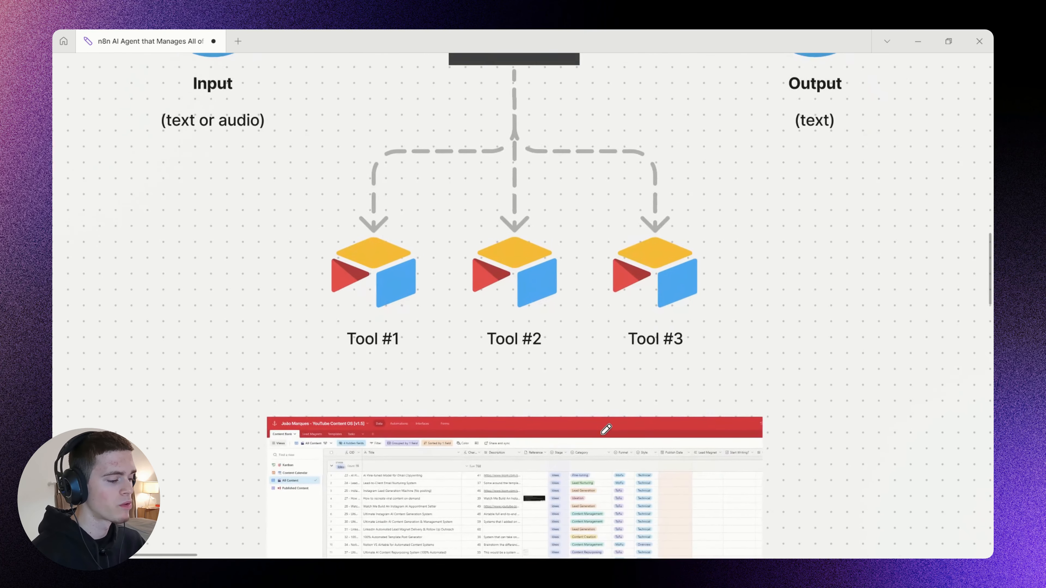
Circle the list of content ideas in the Airtable screenshot below the tools diagram.
{"action": "left_click_drag", "start_coordinate": [600, 436], "coordinate": [612, 298]}
{"action": "scroll", "coordinate": [445, 410], "scroll_direction": "up", "scroll_amount": 2}
{"action": "left_click_drag", "start_coordinate": [444, 412], "coordinate": [463, 318]}
{"action": "scroll", "coordinate": [465, 316], "scroll_direction": "up", "scroll_amount": 1}
{"action": "mouse_move", "coordinate": [546, 215]}
{"action": "left_mouse_down"}
{"action": "mouse_move", "coordinate": [534, 215]}
{"action": "mouse_move", "coordinate": [632, 237]}
{"action": "left_mouse_up"}
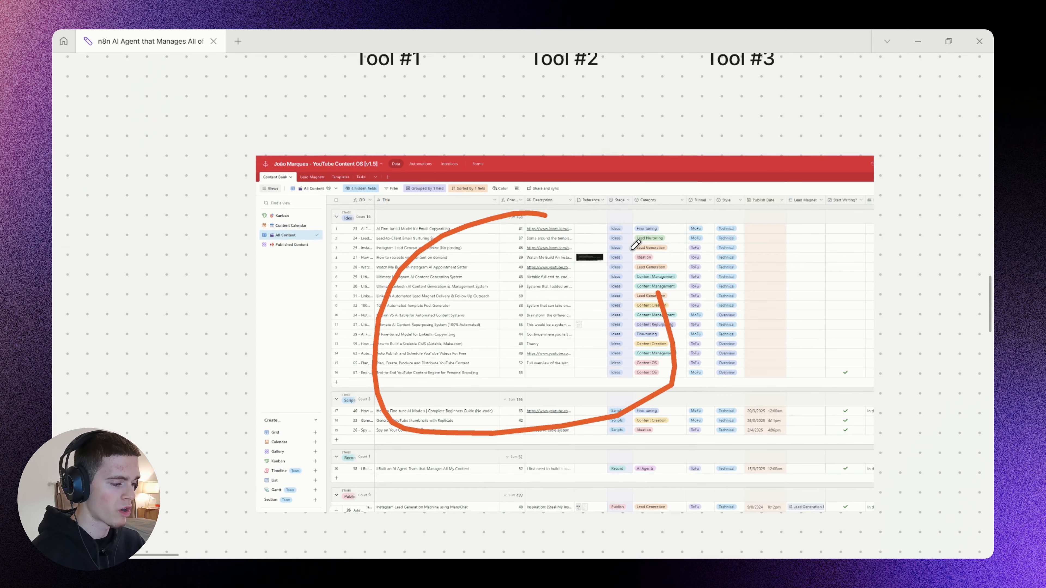
Circle the entire n8n workflow screenshot, from the Telegram trigger to the Telegram reply node.
{"action": "scroll", "coordinate": [572, 269], "scroll_direction": "up", "scroll_amount": 3}
{"action": "left_click_drag", "start_coordinate": [406, 231], "coordinate": [407, 377]}
{"action": "scroll", "coordinate": [346, 260], "scroll_direction": "down", "scroll_amount": 3}
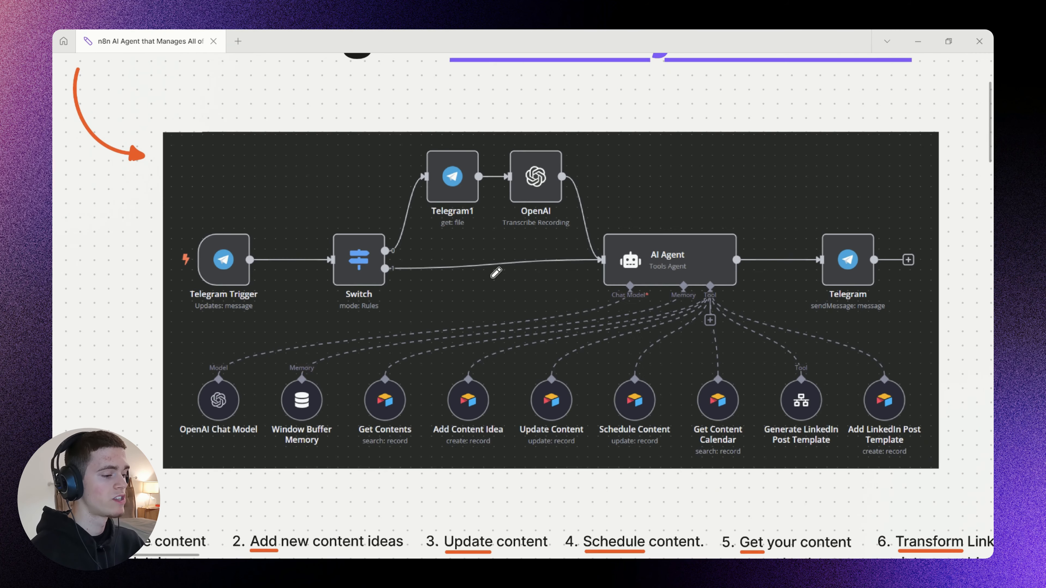
{"action": "mouse_move", "coordinate": [585, 147]}
{"action": "left_mouse_down"}
{"action": "mouse_move", "coordinate": [346, 145]}
{"action": "mouse_move", "coordinate": [311, 448]}
{"action": "mouse_move", "coordinate": [873, 465]}
{"action": "mouse_move", "coordinate": [690, 141]}
{"action": "mouse_move", "coordinate": [545, 149]}
{"action": "left_mouse_up"}
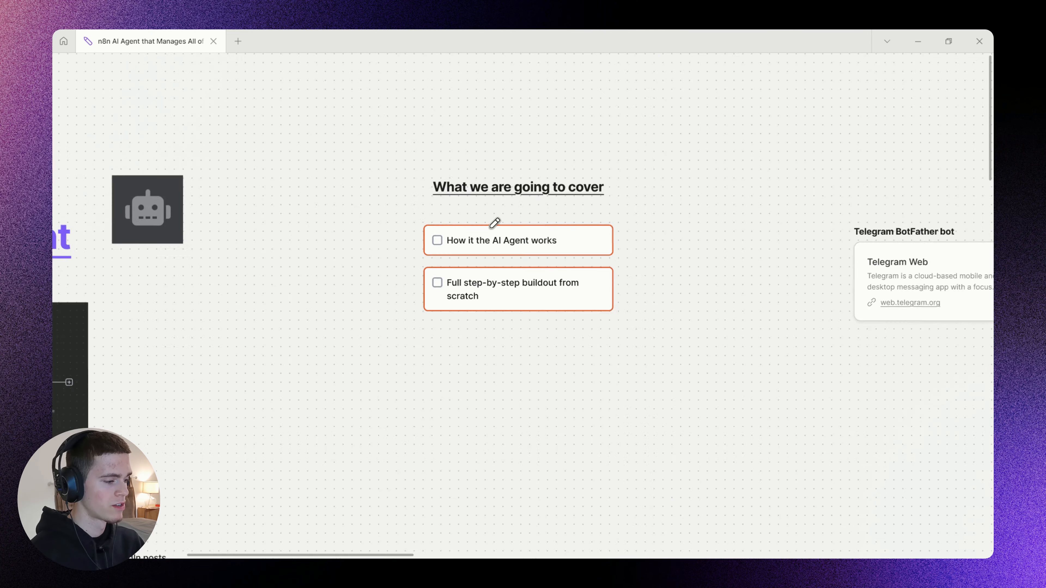
Circle the "How it the AI Agent works" and "Full step-by-step buildout from scratch" items under "What we are going to cover".
{"action": "scroll", "coordinate": [494, 224], "scroll_direction": "up", "scroll_amount": 5}
{"action": "mouse_move", "coordinate": [410, 271]}
{"action": "left_mouse_down"}
{"action": "mouse_move", "coordinate": [538, 291]}
{"action": "mouse_move", "coordinate": [423, 192]}
{"action": "mouse_move", "coordinate": [419, 279]}
{"action": "left_mouse_up"}
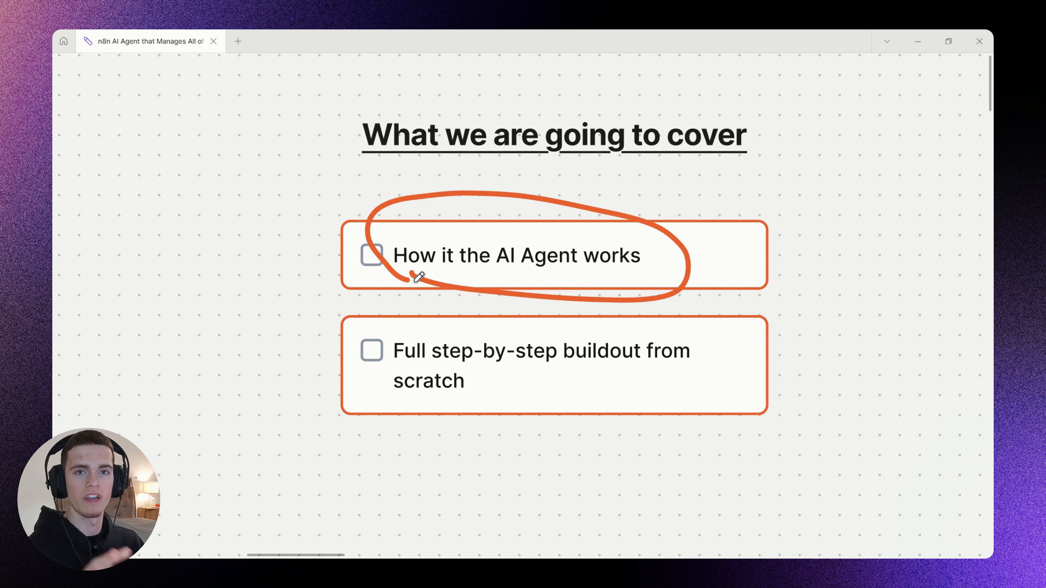
{"action": "mouse_move", "coordinate": [488, 316]}
{"action": "left_mouse_down"}
{"action": "mouse_move", "coordinate": [355, 306]}
{"action": "mouse_move", "coordinate": [610, 443]}
{"action": "mouse_move", "coordinate": [626, 319]}
{"action": "mouse_move", "coordinate": [495, 316]}
{"action": "left_mouse_up"}
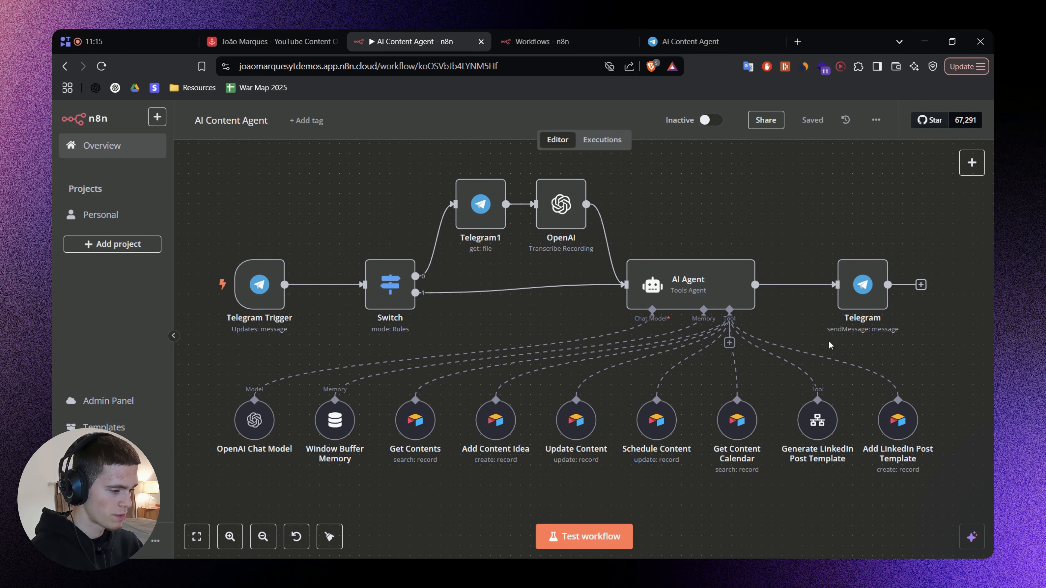
Start a test run of the AI Content Agent workflow in n8n and switch to its Telegram chat.
{"action": "left_click_drag", "start_coordinate": [770, 326], "coordinate": [785, 316]}
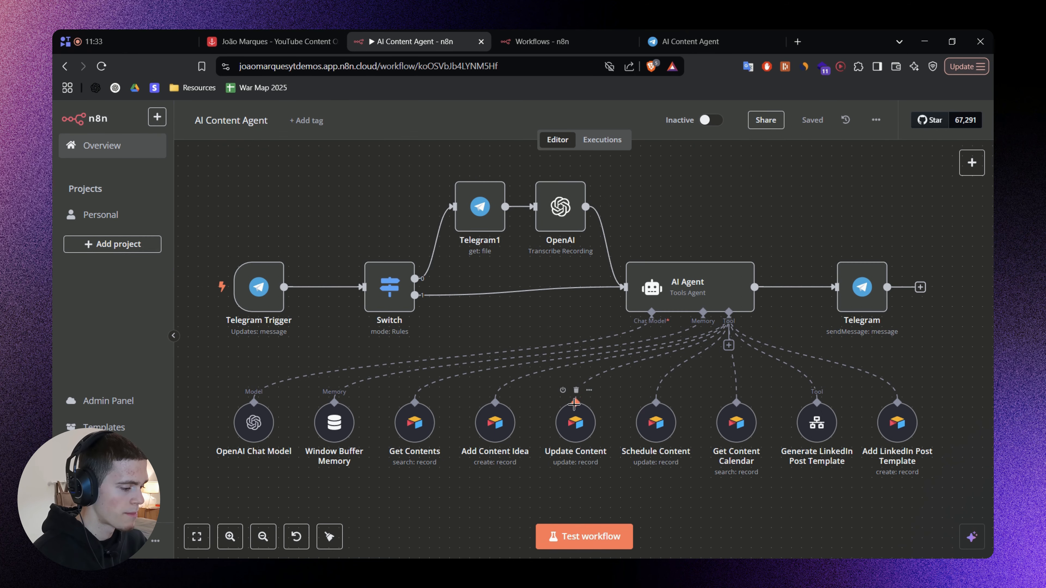
{"action": "left_click", "coordinate": [577, 527]}
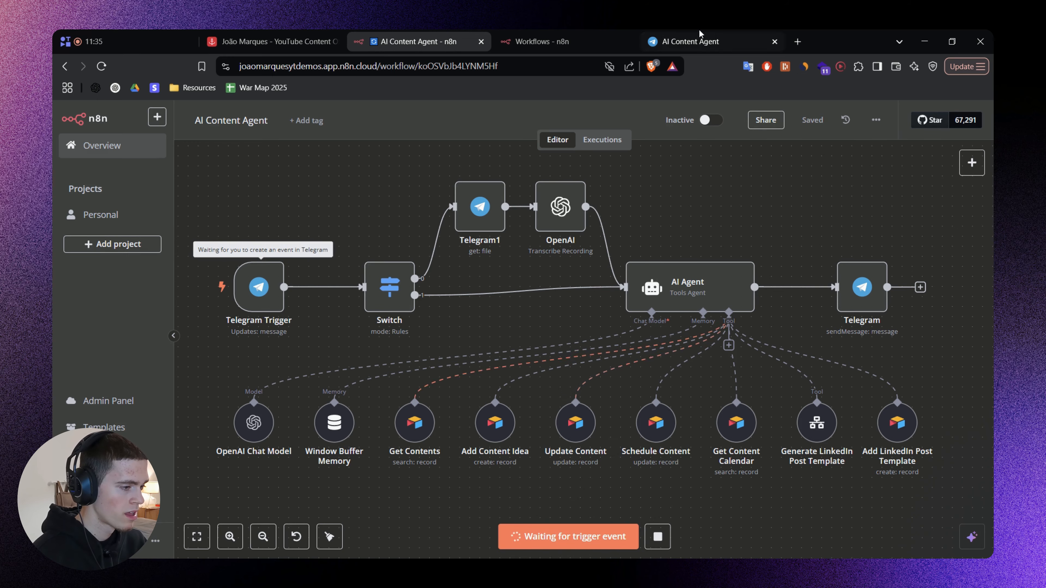
{"action": "left_click", "coordinate": [699, 40]}
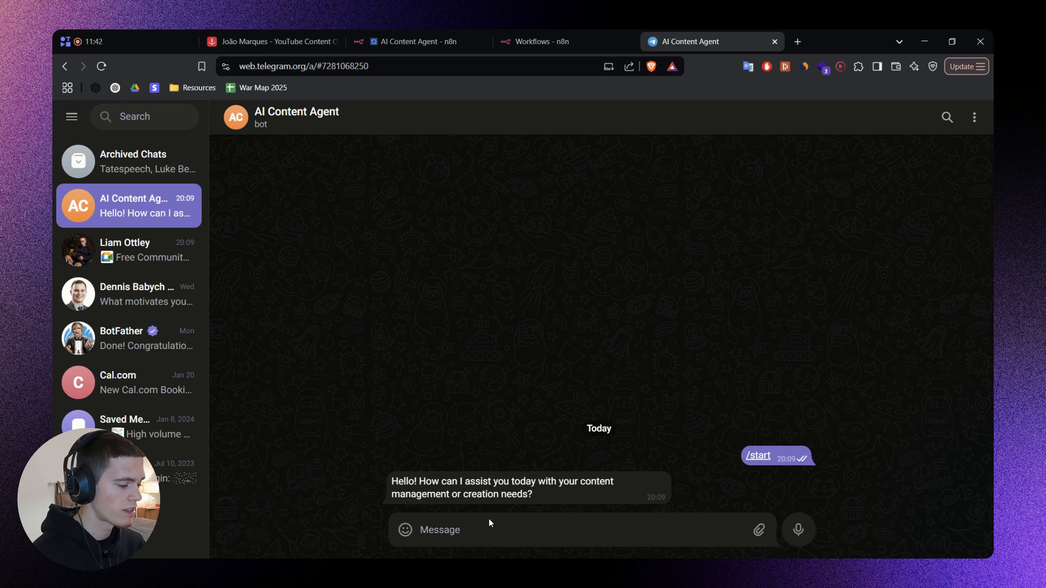
Send the bot the message "Add this content idea to my database: "n8n AI Agents for Content Repurposing"" and check the workflow run in n8n.
{"action": "type", "text": "Add this content ide"}
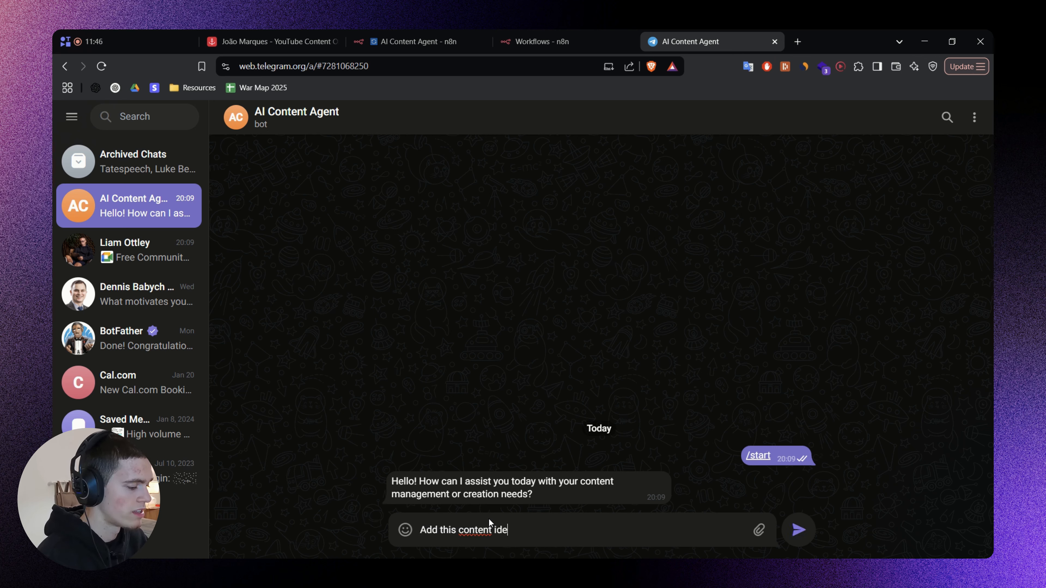
{"action": "type", "text": "a to my databas"}
{"action": "key", "text": "BackSpace"}
{"action": "type", "text": "to"}
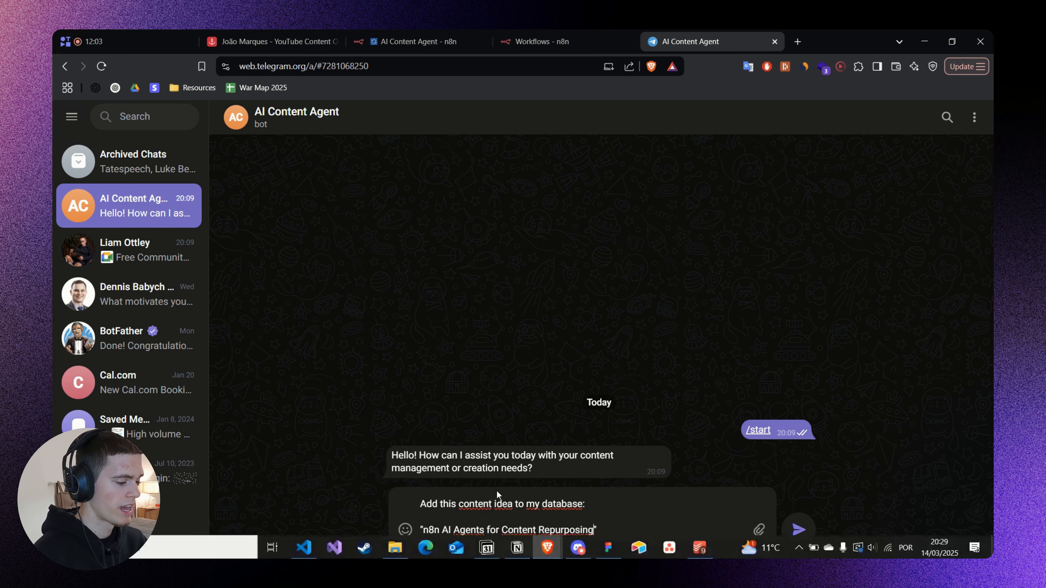
{"action": "left_click", "coordinate": [799, 530]}
{"action": "left_click", "coordinate": [416, 41]}
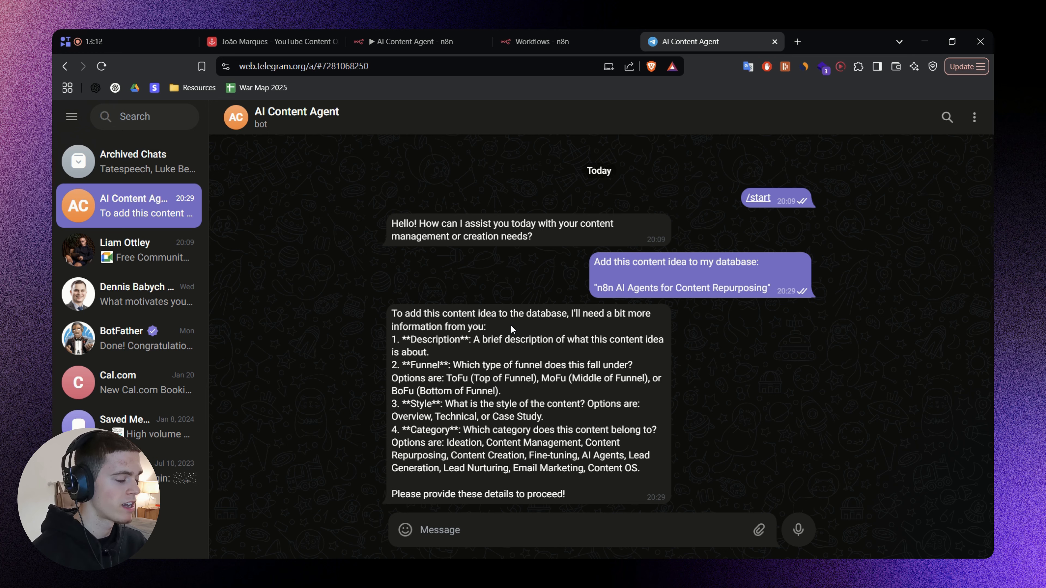
Read the bot's reply for the requested description, funnel, style and category details.
{"action": "left_click_drag", "start_coordinate": [403, 314], "coordinate": [582, 325]}
{"action": "left_click", "coordinate": [589, 328]}
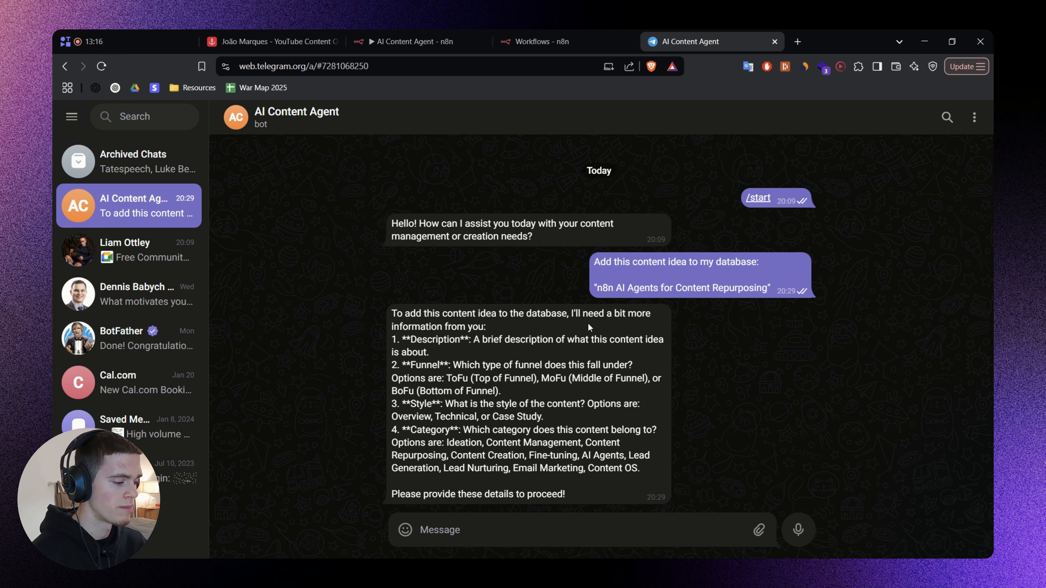
{"action": "double_click", "coordinate": [433, 340]}
{"action": "double_click", "coordinate": [417, 366]}
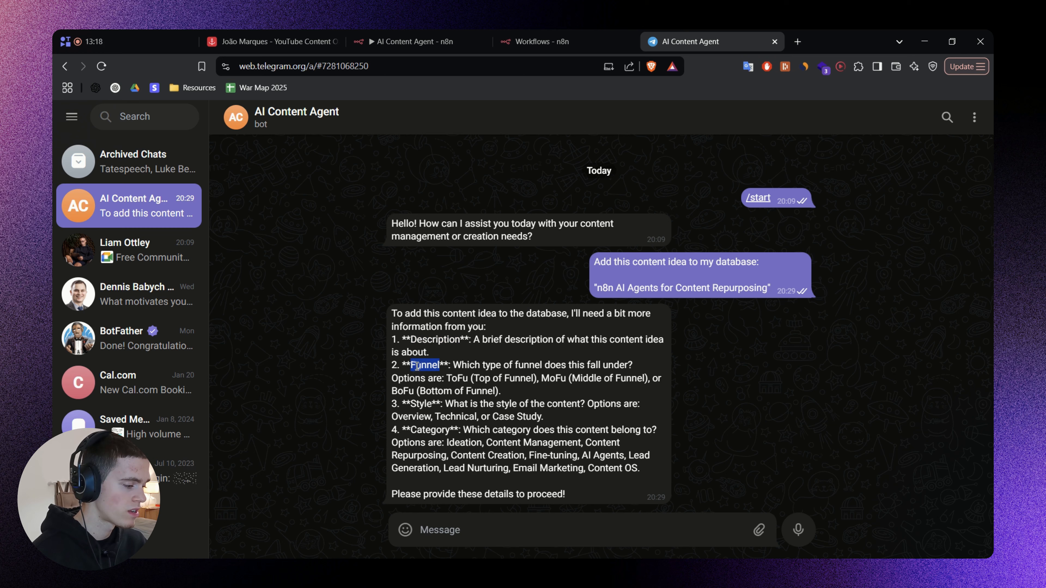
{"action": "double_click", "coordinate": [419, 404]}
{"action": "double_click", "coordinate": [424, 430]}
{"action": "left_click", "coordinate": [535, 418]}
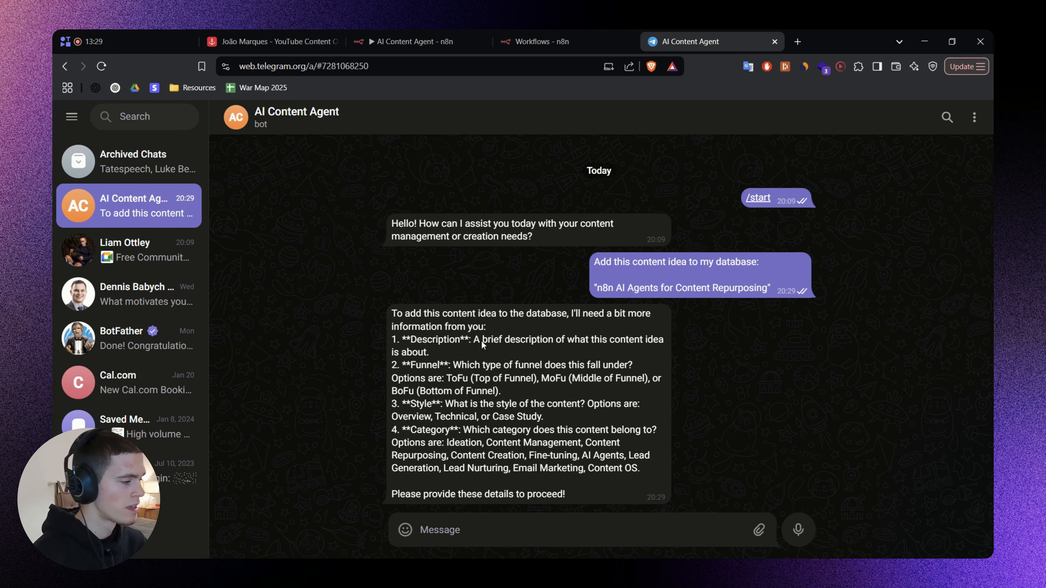
Switch to the Airtable content base and view the Stage options of the "AI Fine-tuned Model for Email Copywriting" record.
{"action": "left_click", "coordinate": [294, 30]}
{"action": "scroll", "coordinate": [506, 322], "scroll_direction": "up", "scroll_amount": 3}
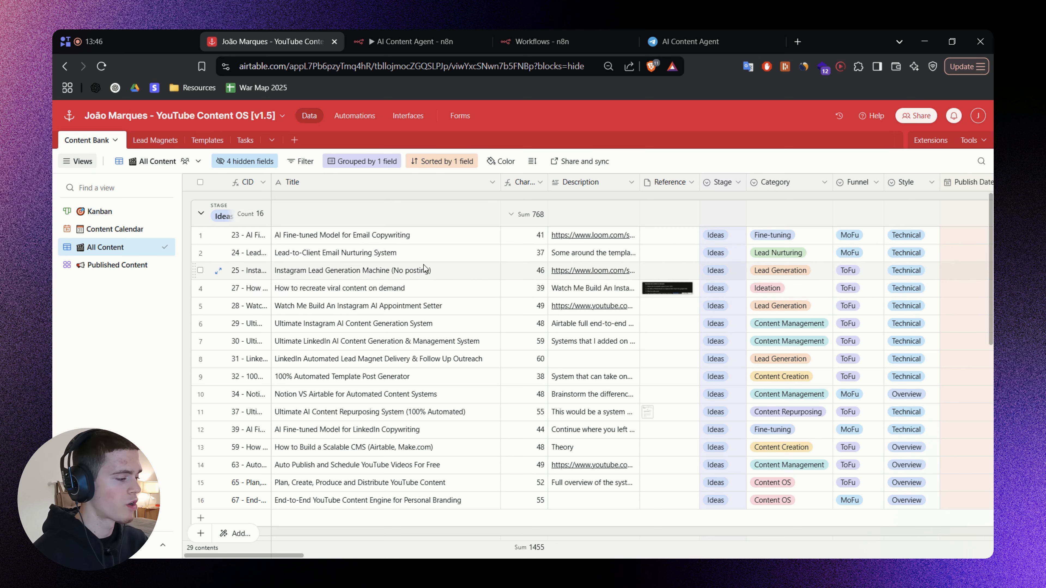
{"action": "left_click", "coordinate": [725, 238]}
{"action": "scroll", "coordinate": [748, 338], "scroll_direction": "down", "scroll_amount": 3}
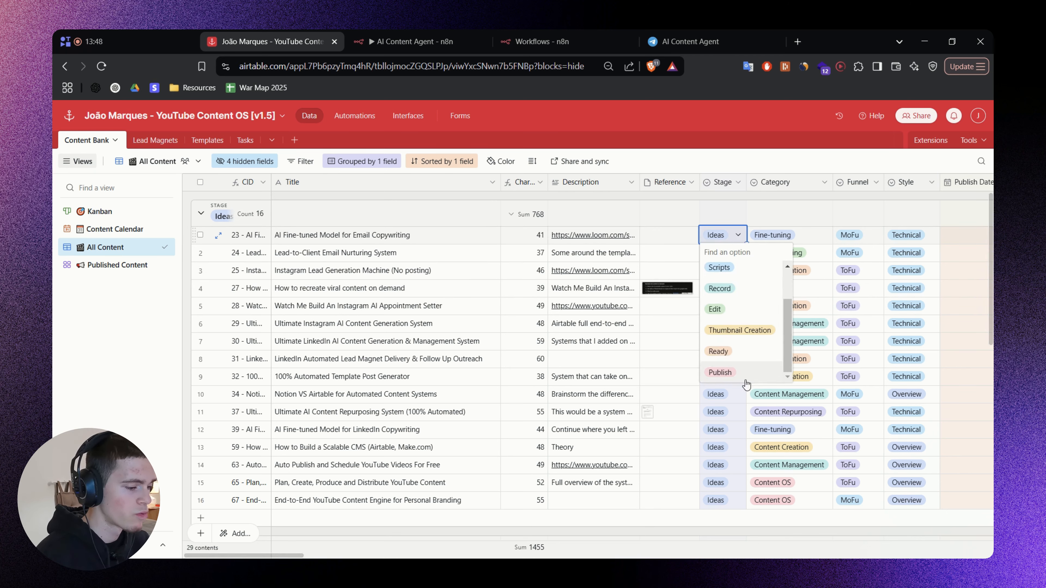
{"action": "left_click", "coordinate": [677, 198]}
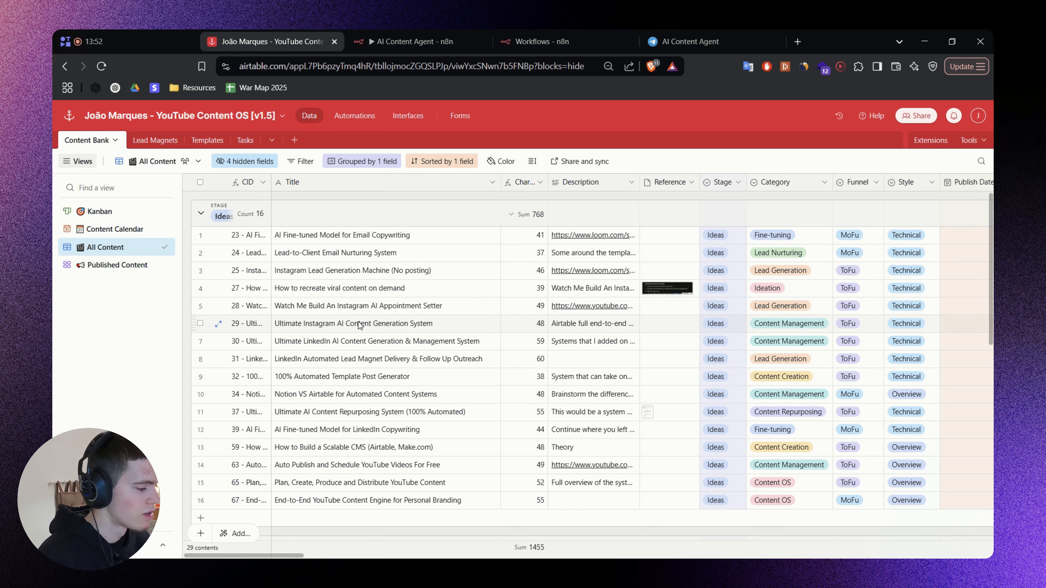
Review the All Content records grouped under the Ideas, Scripts, Record and Publish stages.
{"action": "scroll", "coordinate": [412, 264], "scroll_direction": "down", "scroll_amount": 3}
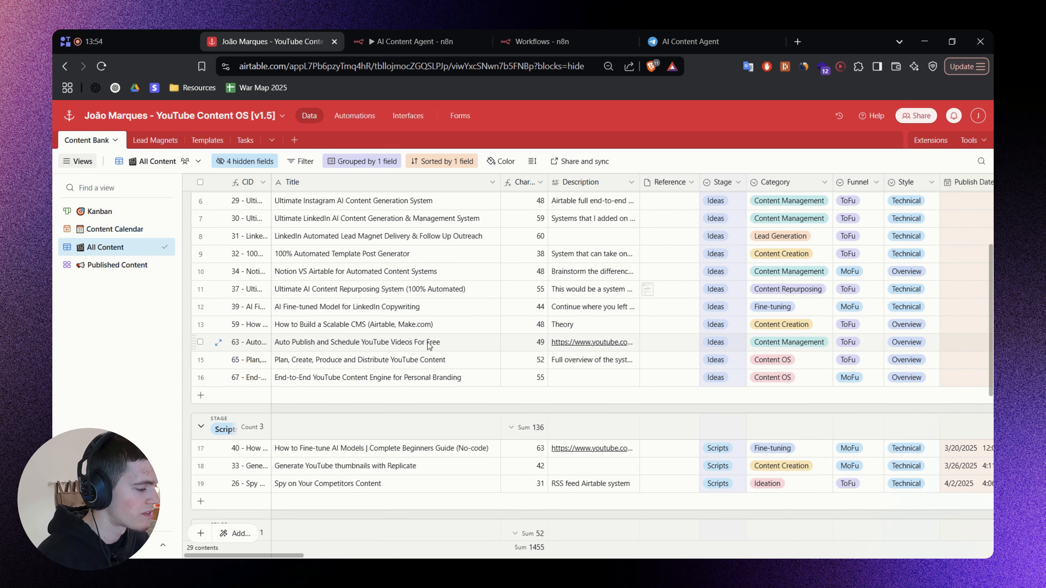
{"action": "scroll", "coordinate": [432, 346], "scroll_direction": "down", "scroll_amount": 3}
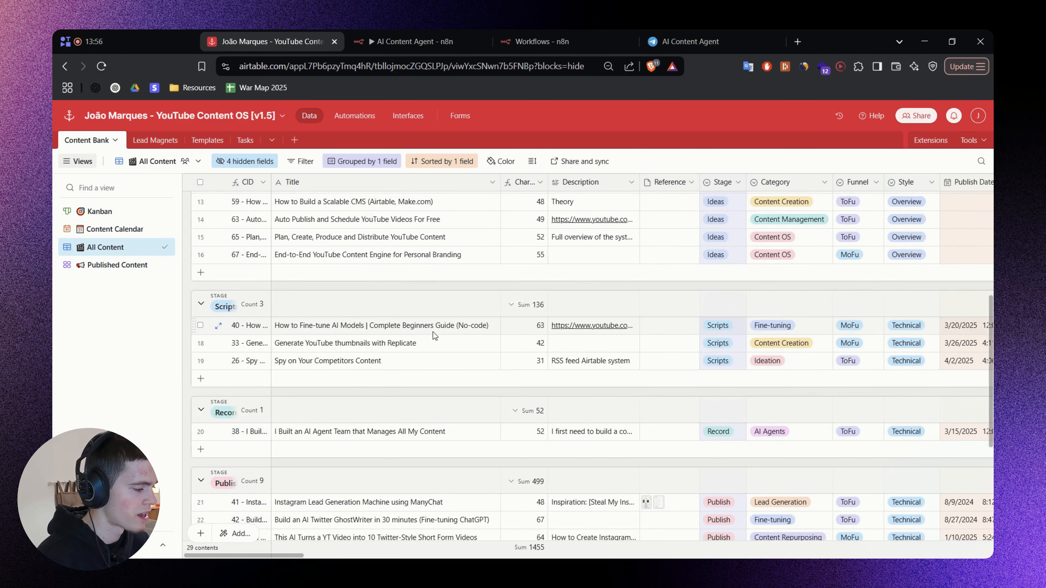
{"action": "scroll", "coordinate": [434, 331], "scroll_direction": "down", "scroll_amount": 2}
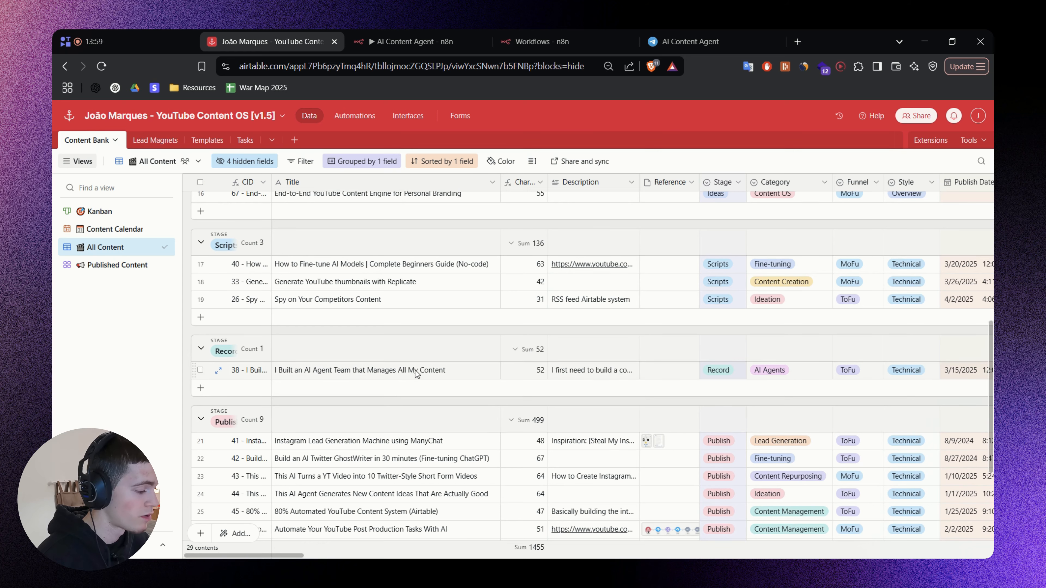
{"action": "left_click", "coordinate": [398, 371]}
{"action": "left_click", "coordinate": [432, 405]}
{"action": "scroll", "coordinate": [432, 400], "scroll_direction": "down", "scroll_amount": 4}
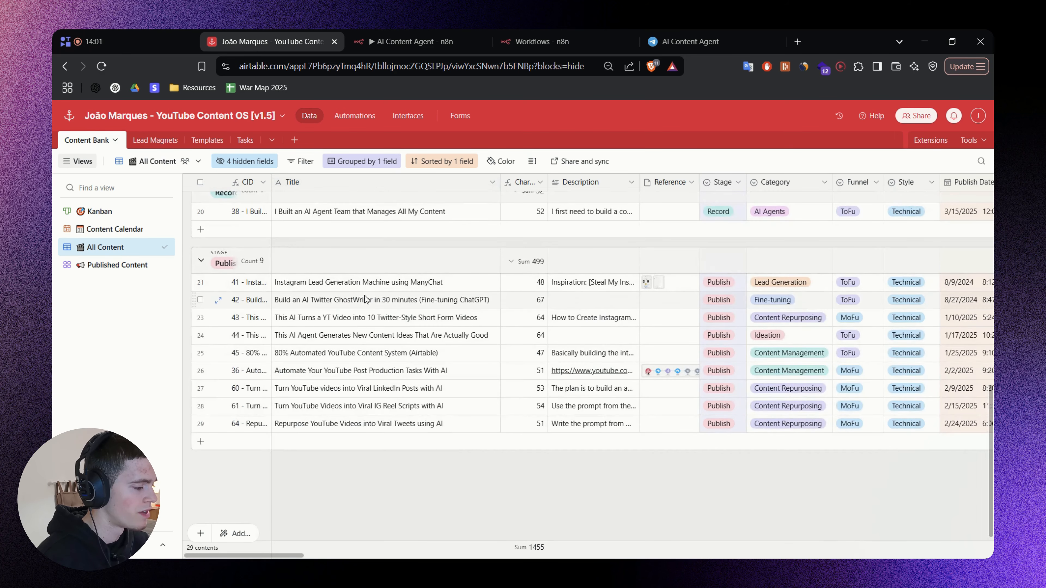
Look through the Published Content, Content Calendar and Kanban views, then return to All Content.
{"action": "left_click", "coordinate": [103, 265]}
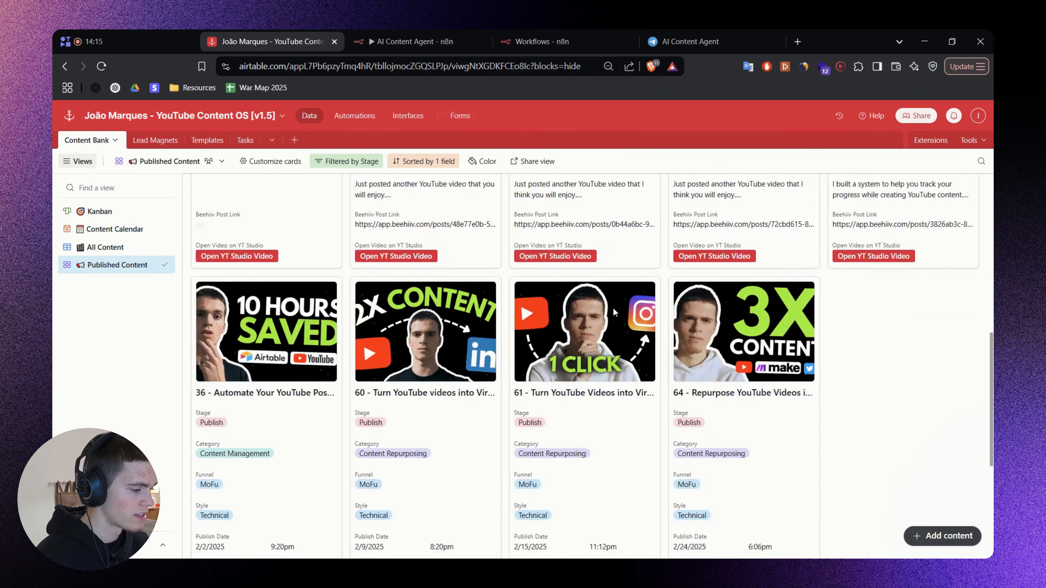
{"action": "left_click", "coordinate": [111, 230]}
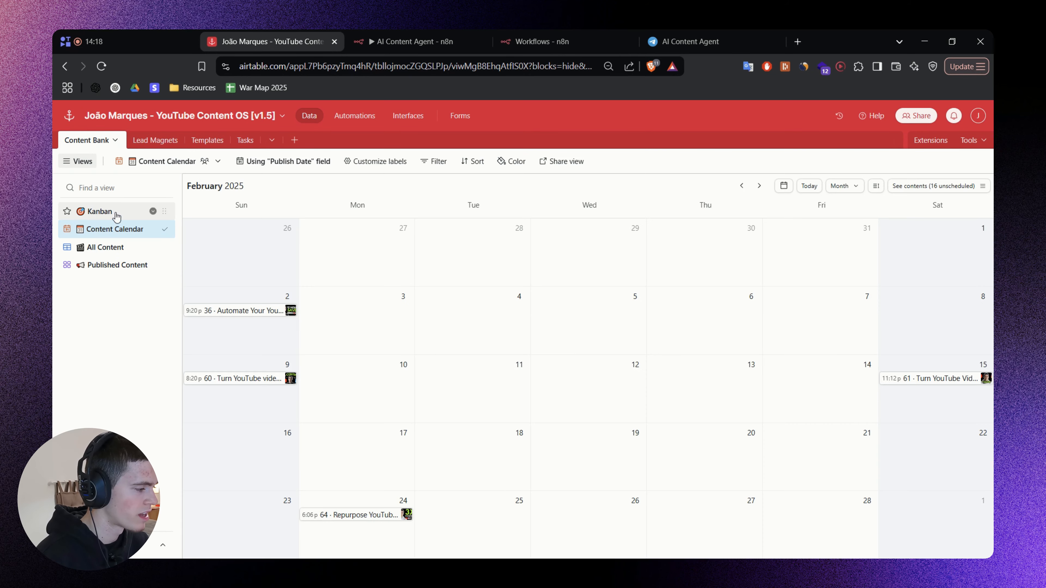
{"action": "left_click", "coordinate": [112, 215]}
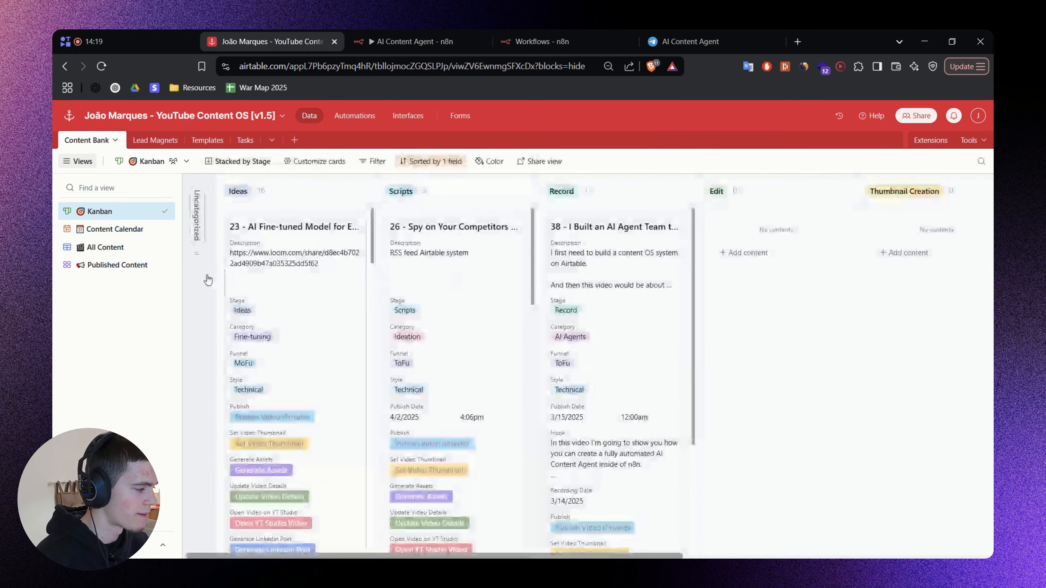
{"action": "left_click", "coordinate": [106, 247]}
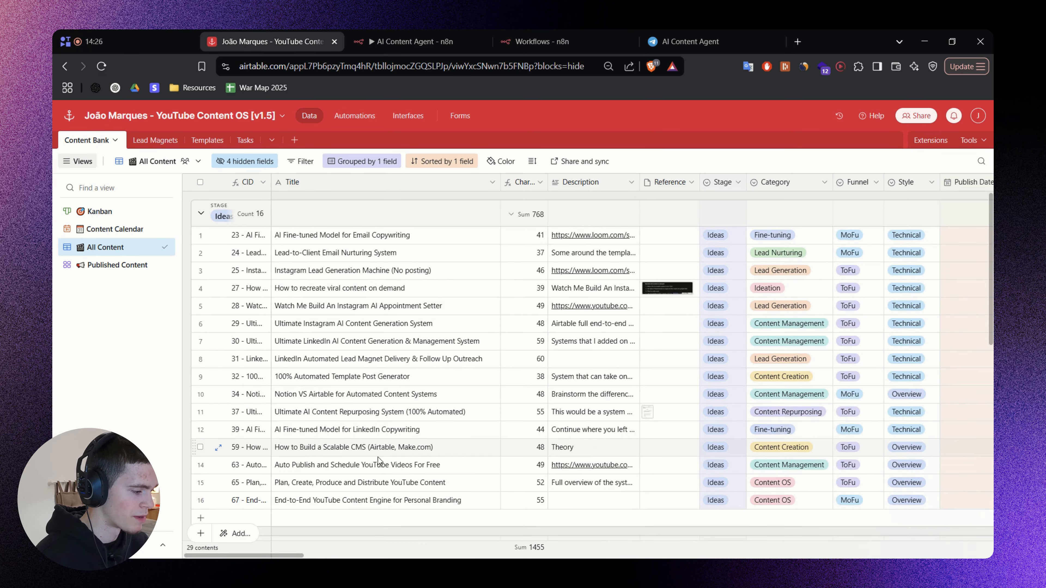
{"action": "scroll", "coordinate": [384, 451], "scroll_direction": "down", "scroll_amount": 3}
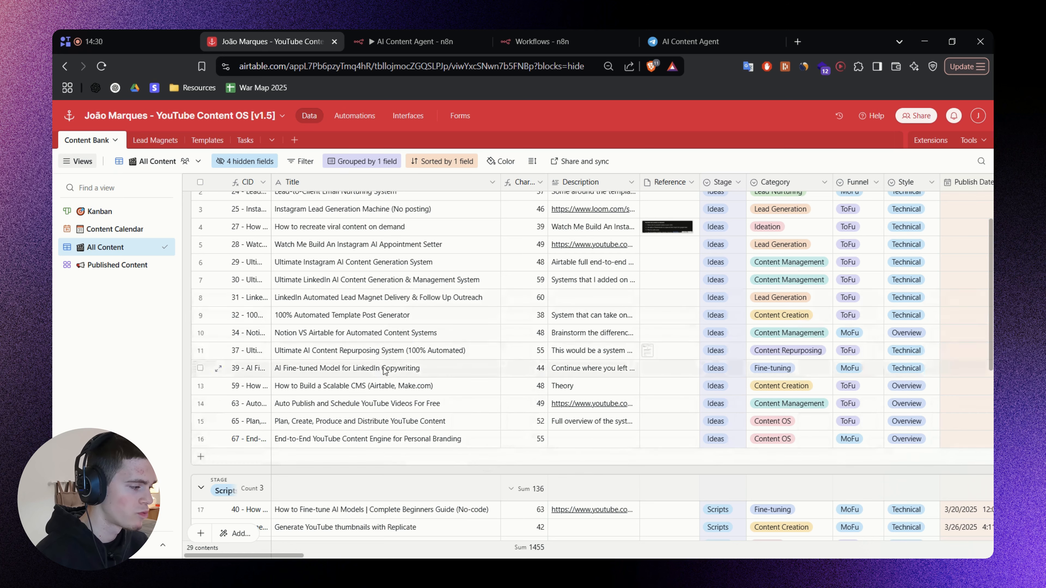
Compare the description, funnel and category details requested in the Telegram chat with the columns of the Airtable content table.
{"action": "left_click", "coordinate": [686, 41]}
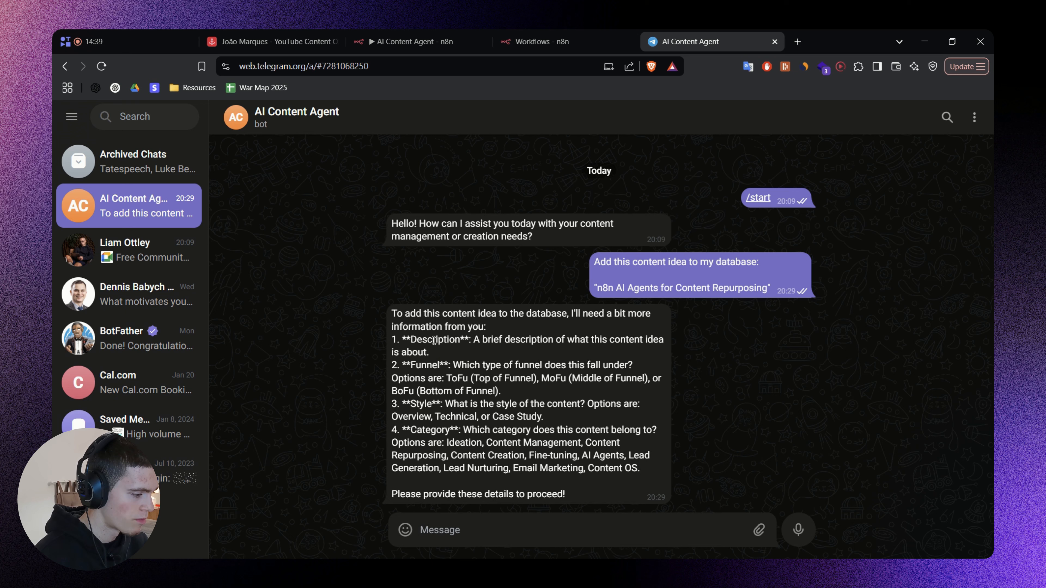
{"action": "double_click", "coordinate": [434, 340]}
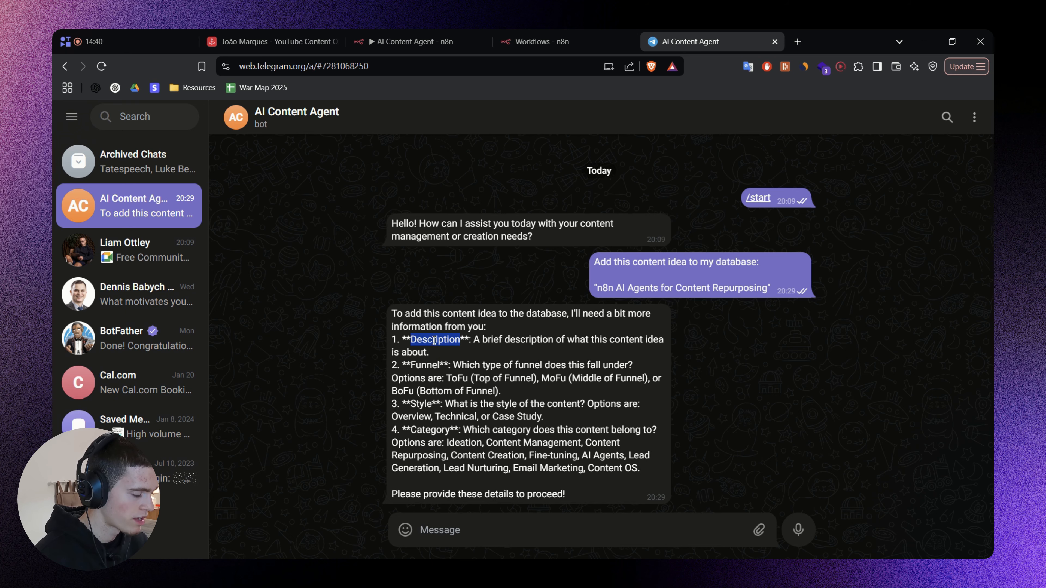
{"action": "double_click", "coordinate": [427, 364]}
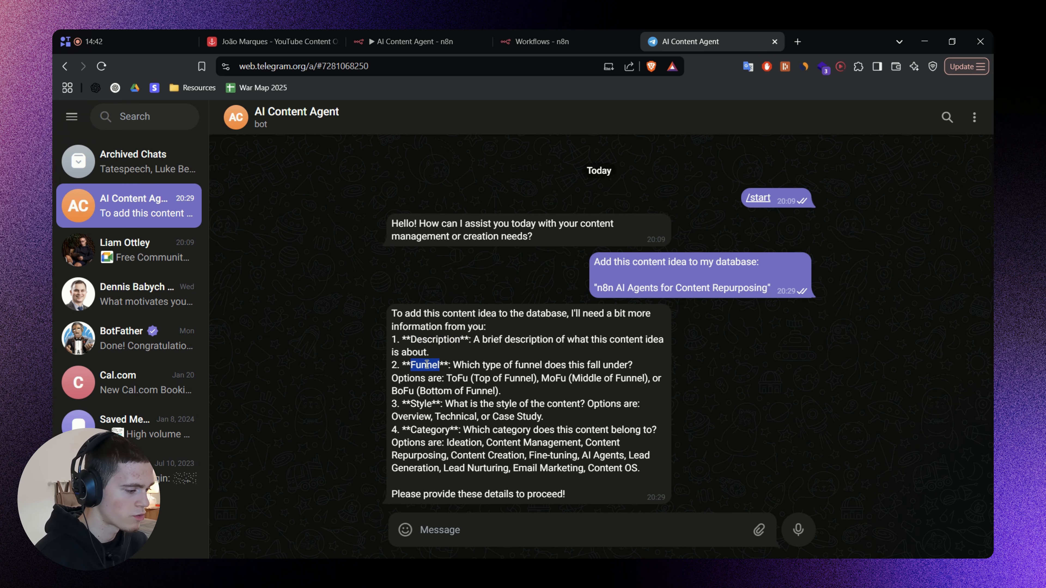
{"action": "double_click", "coordinate": [433, 430]}
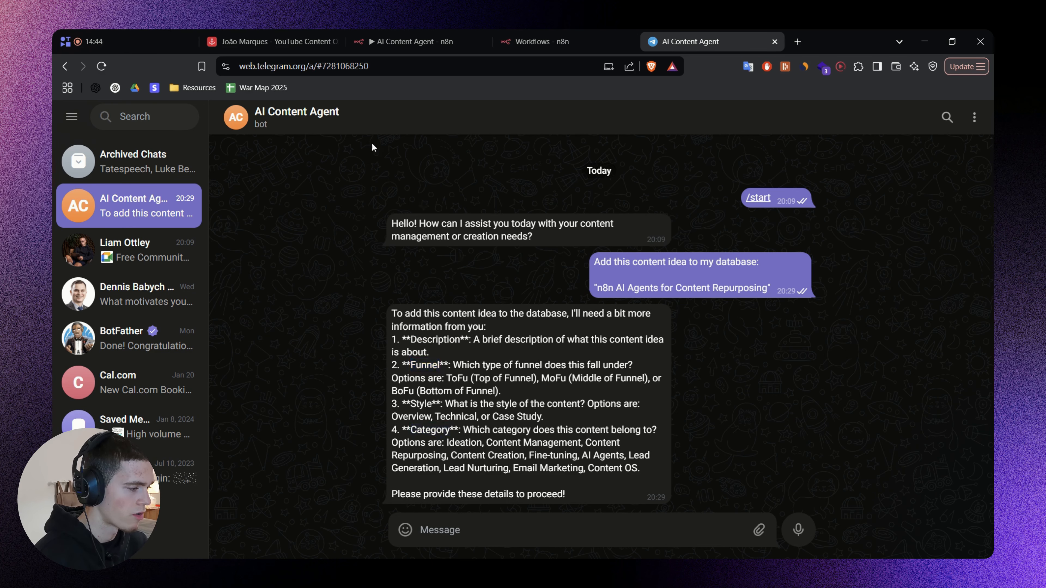
{"action": "left_click", "coordinate": [251, 36]}
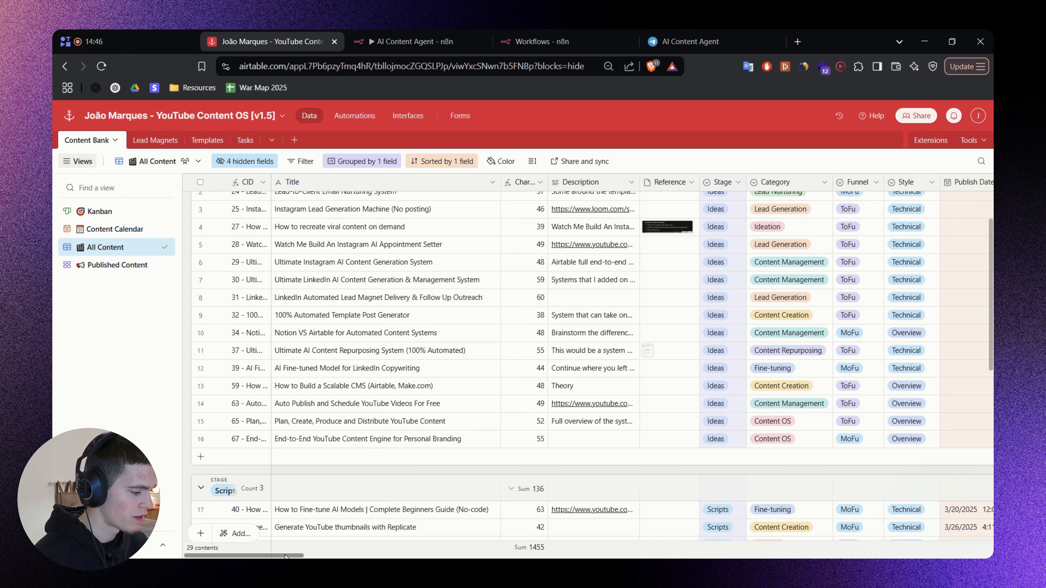
Inspect the Category, Funnel and Style options of the "100% Automated Template Post Generator" record in the Airtable content table.
{"action": "scroll", "coordinate": [303, 556], "scroll_direction": "right", "scroll_amount": 3}
{"action": "scroll", "coordinate": [303, 556], "scroll_direction": "right", "scroll_amount": 3}
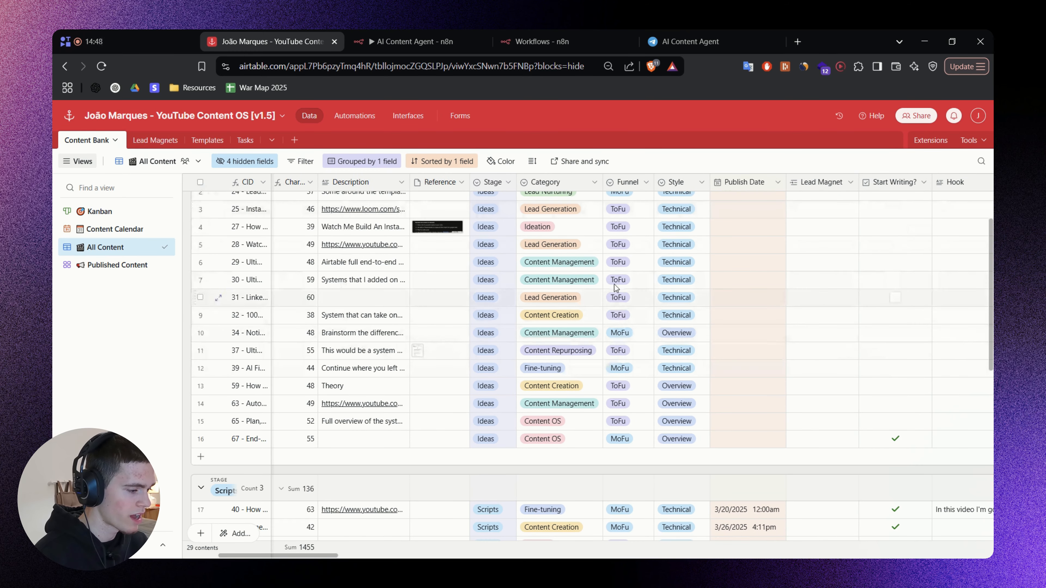
{"action": "double_click", "coordinate": [559, 316]}
{"action": "scroll", "coordinate": [564, 384], "scroll_direction": "down", "scroll_amount": 3}
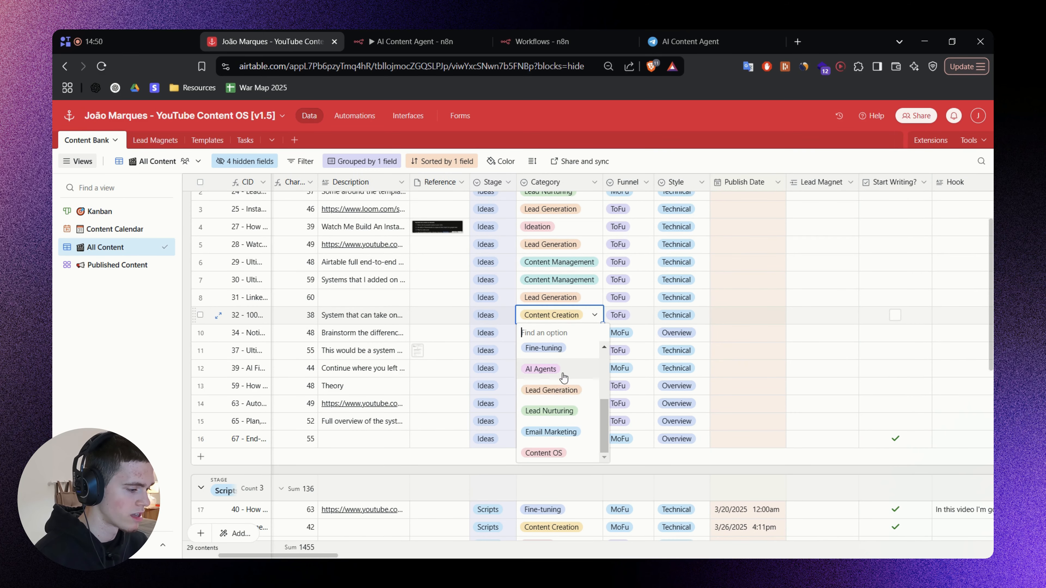
{"action": "left_click", "coordinate": [629, 469]}
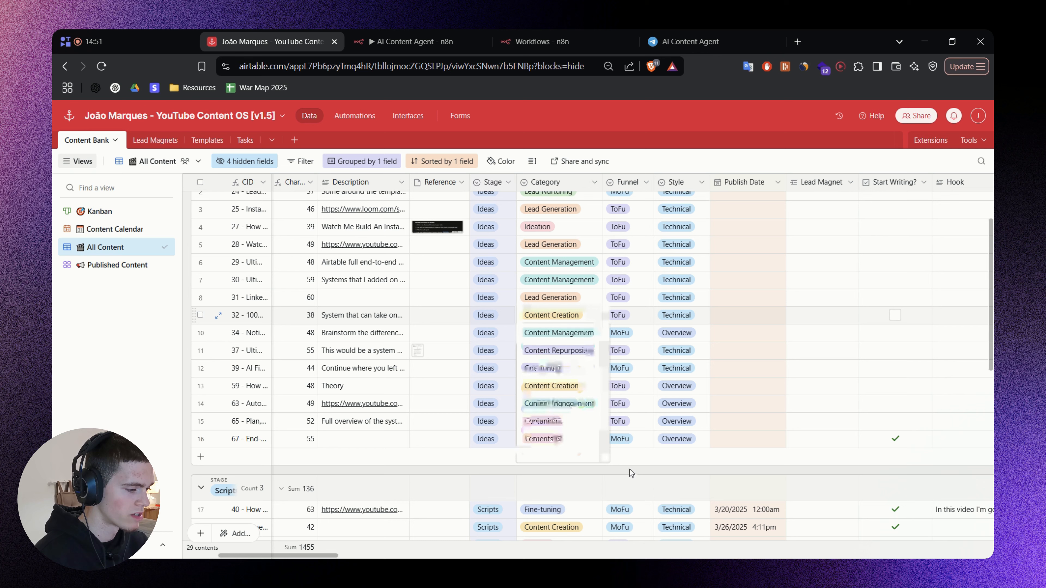
{"action": "double_click", "coordinate": [634, 315]}
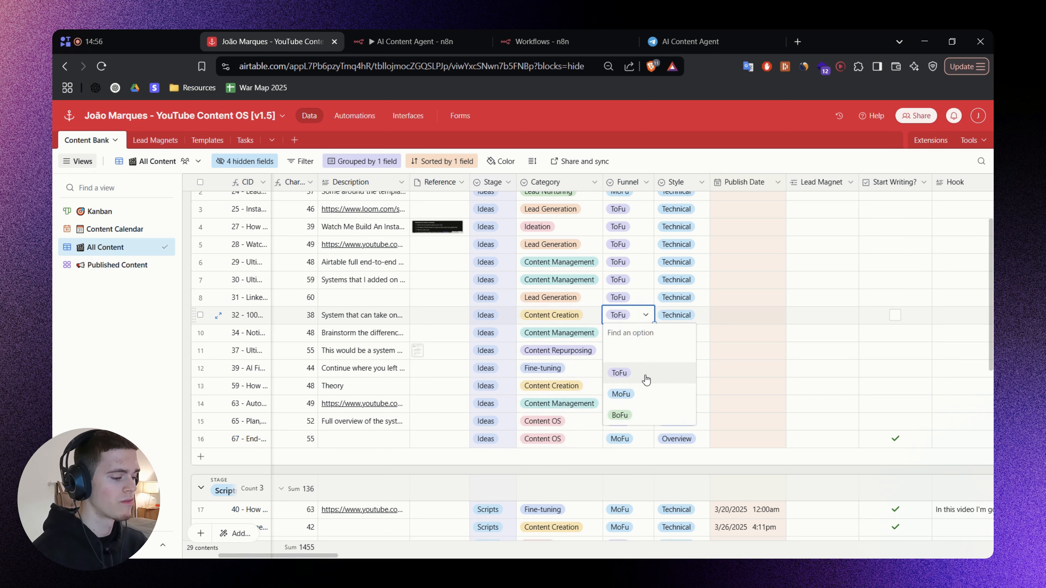
{"action": "left_click", "coordinate": [646, 472]}
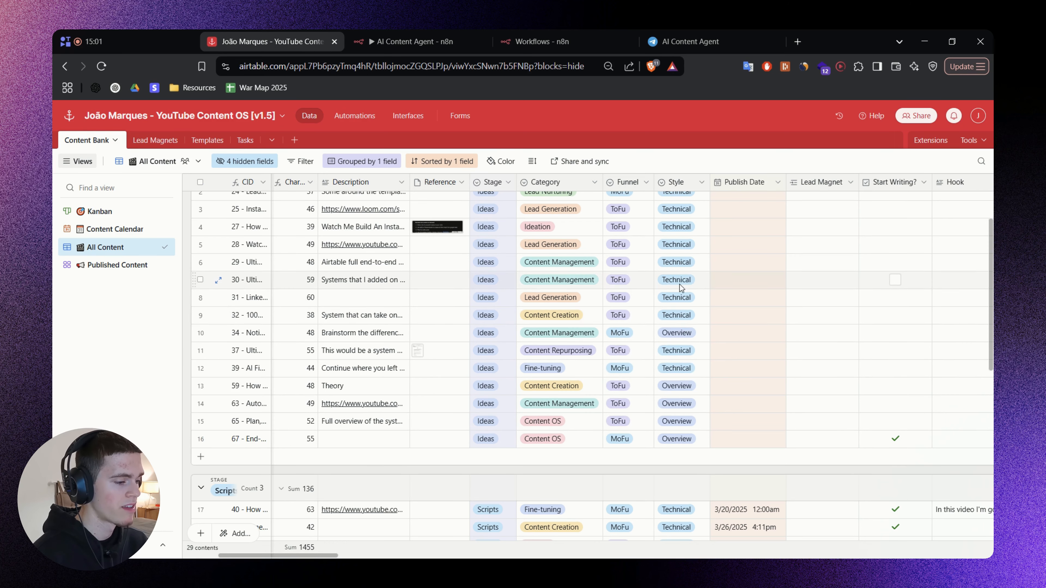
{"action": "left_click", "coordinate": [678, 315]}
{"action": "left_click", "coordinate": [677, 315]}
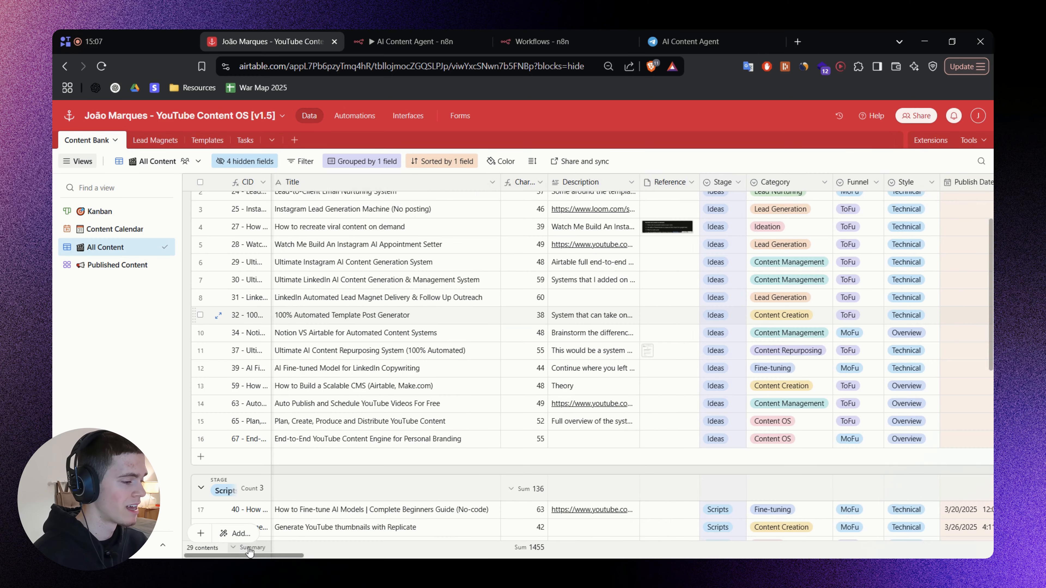
Send the Telegram agent the tweets-to-YouTube-ideas description with funnel "top of funnel", style "technical" and the instruction "Figure out the category".
{"action": "left_click", "coordinate": [696, 41]}
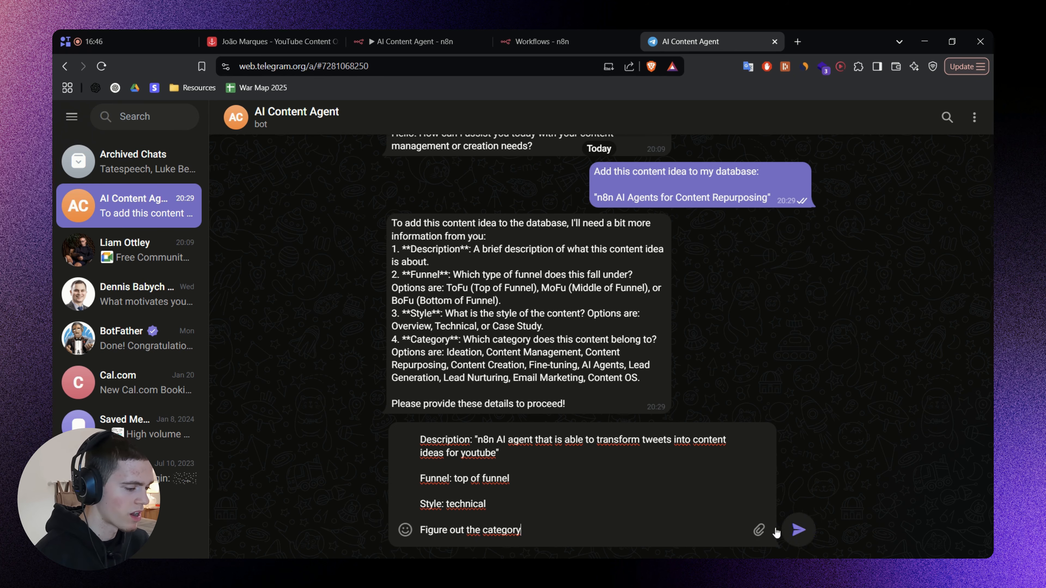
{"action": "left_click", "coordinate": [798, 530]}
Switch to the AI Content Agent workflow in n8n, run a test execution and dismiss the break reminder.
{"action": "left_click", "coordinate": [453, 36]}
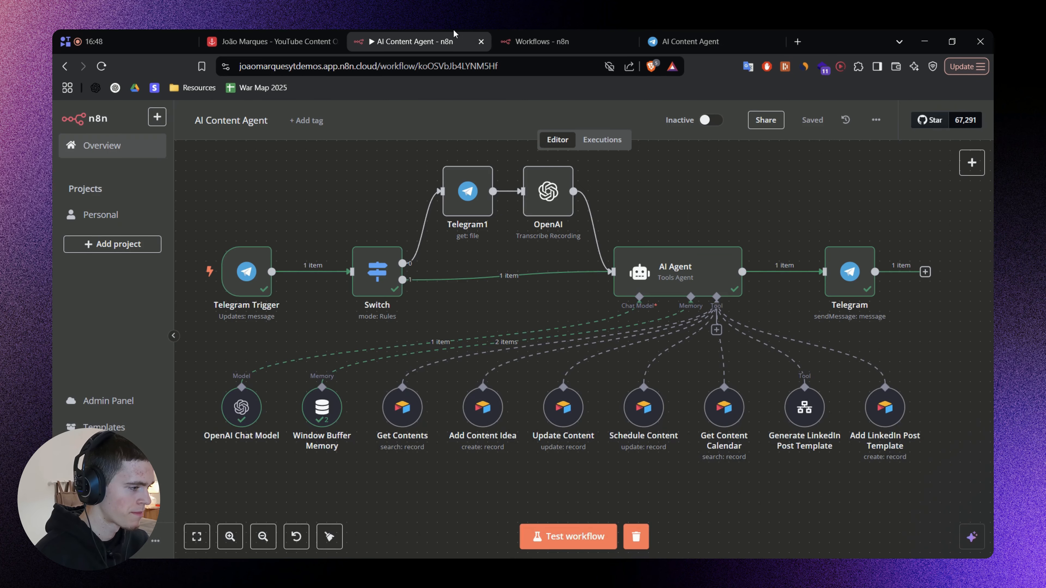
{"action": "left_click_drag", "start_coordinate": [325, 197], "coordinate": [330, 204]}
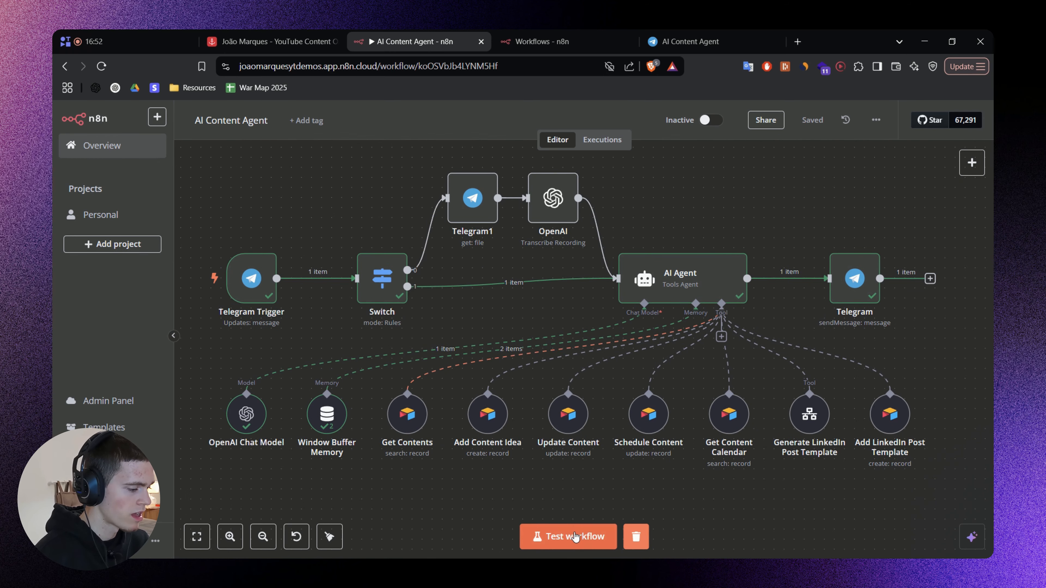
{"action": "left_click", "coordinate": [568, 537]}
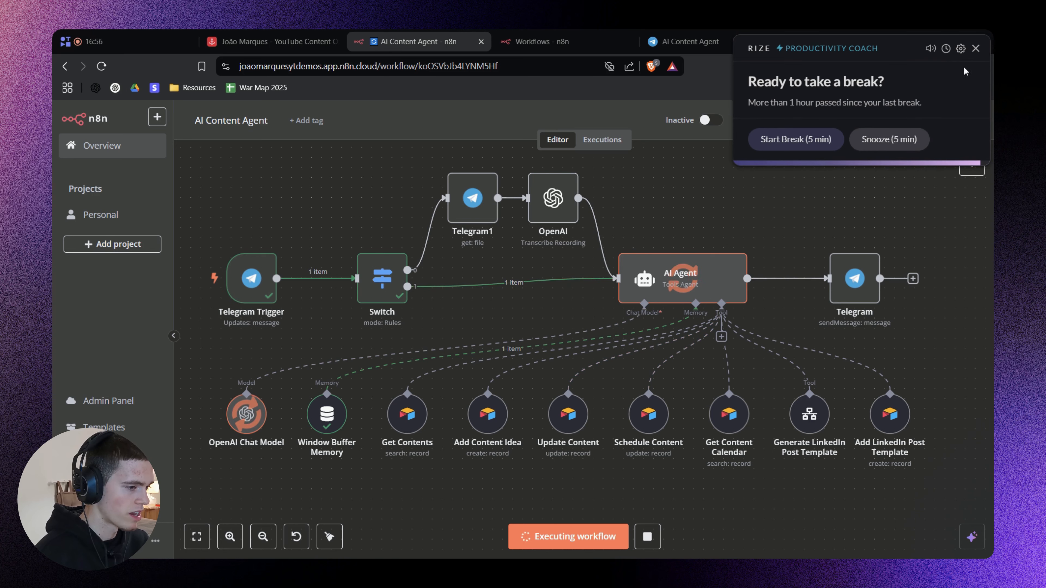
{"action": "left_click", "coordinate": [975, 48]}
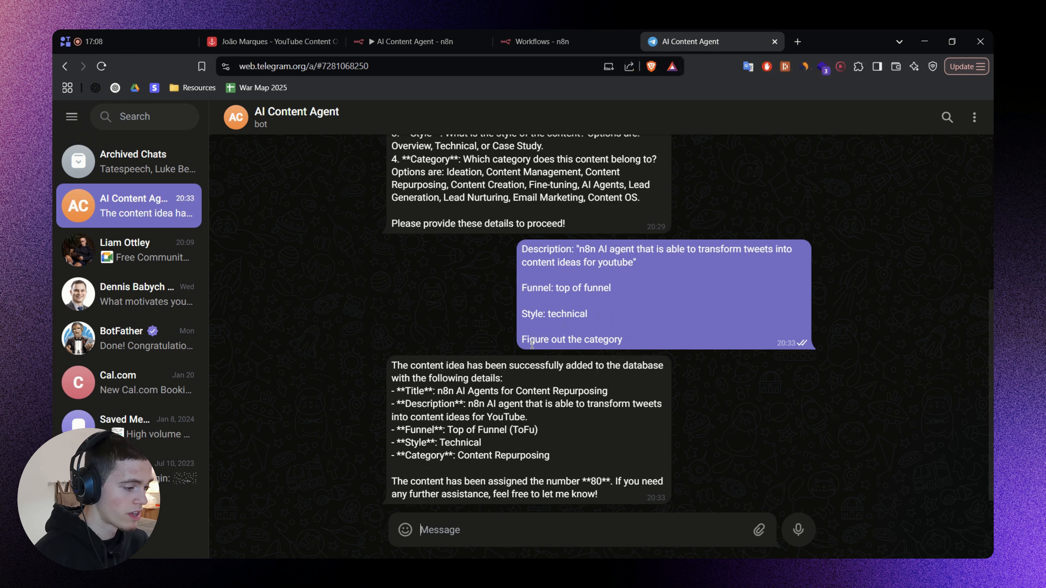
Compare the "Figure out the category" request with the category in the agent's Telegram reply.
{"action": "left_click_drag", "start_coordinate": [537, 339], "coordinate": [620, 336]}
{"action": "left_click_drag", "start_coordinate": [459, 455], "coordinate": [550, 455]}
{"action": "left_click", "coordinate": [591, 465]}
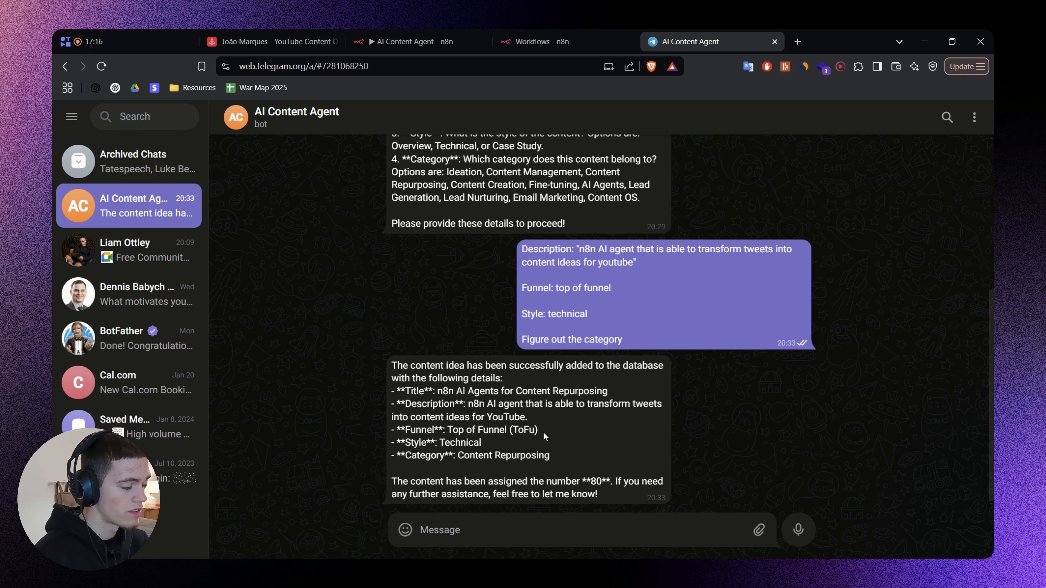
Switch to Airtable and check the description, category, funnel and style of the new "n8n AI Agents for Content Repurposing" record.
{"action": "left_click", "coordinate": [297, 41]}
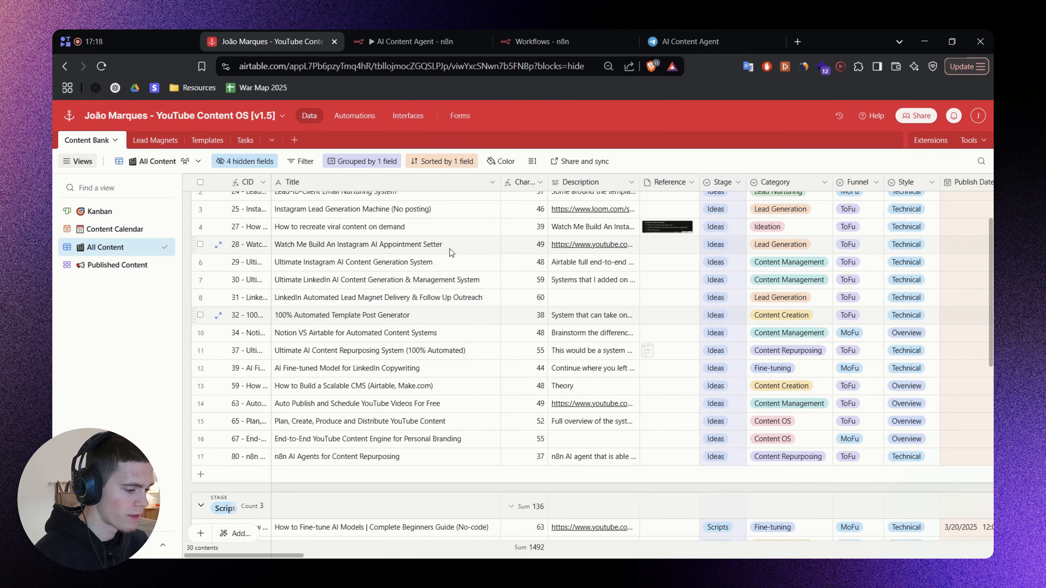
{"action": "scroll", "coordinate": [345, 367], "scroll_direction": "down", "scroll_amount": 3}
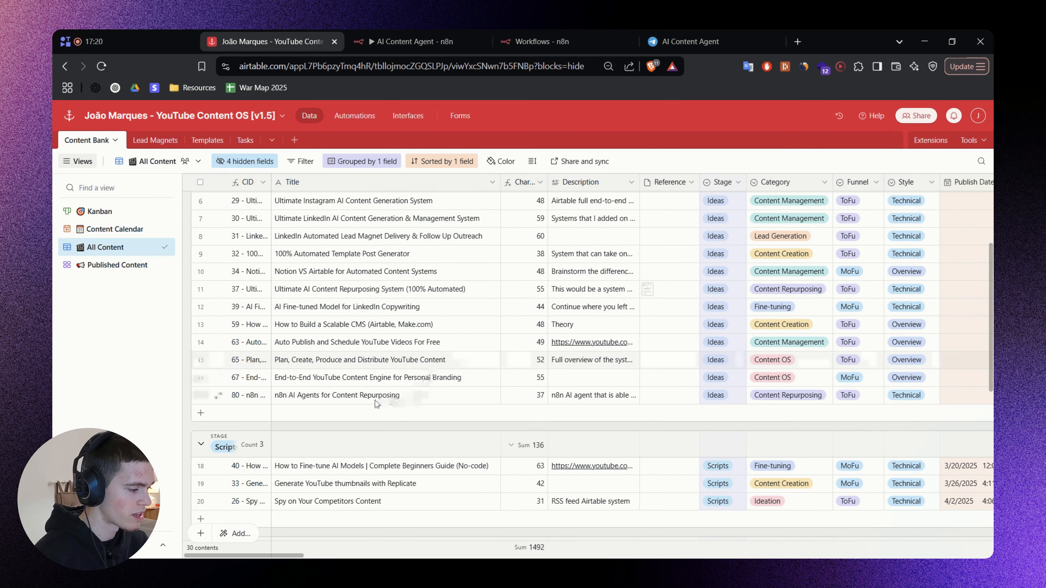
{"action": "left_click", "coordinate": [610, 401]}
{"action": "key", "text": "Return"}
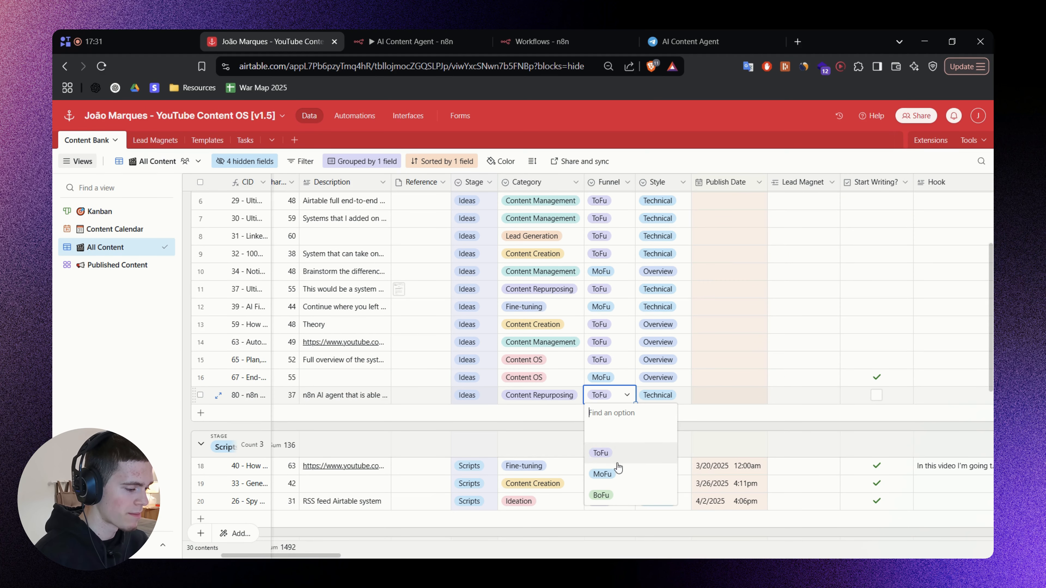
{"action": "left_click", "coordinate": [550, 427]}
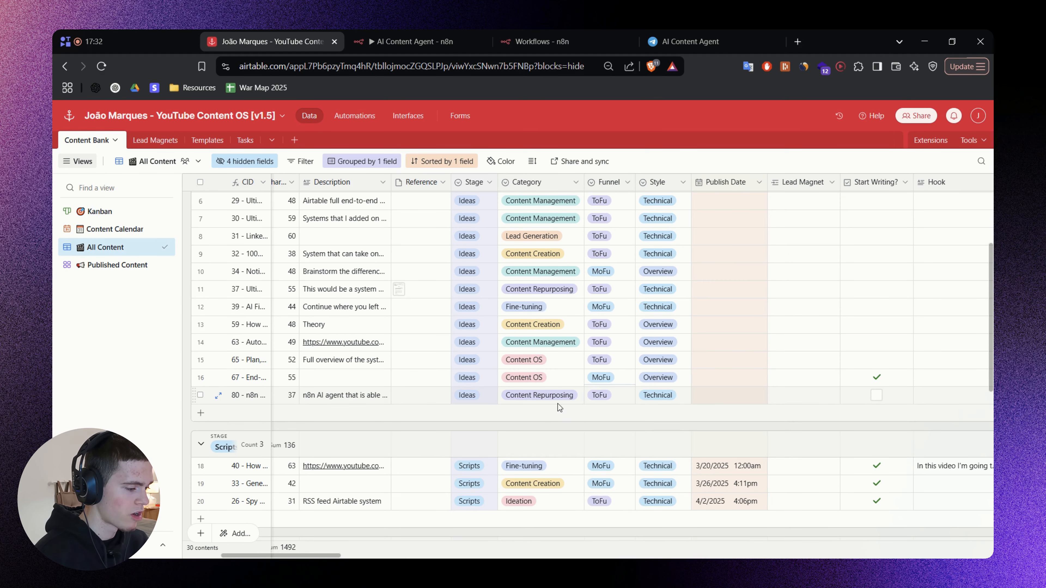
{"action": "double_click", "coordinate": [559, 400]}
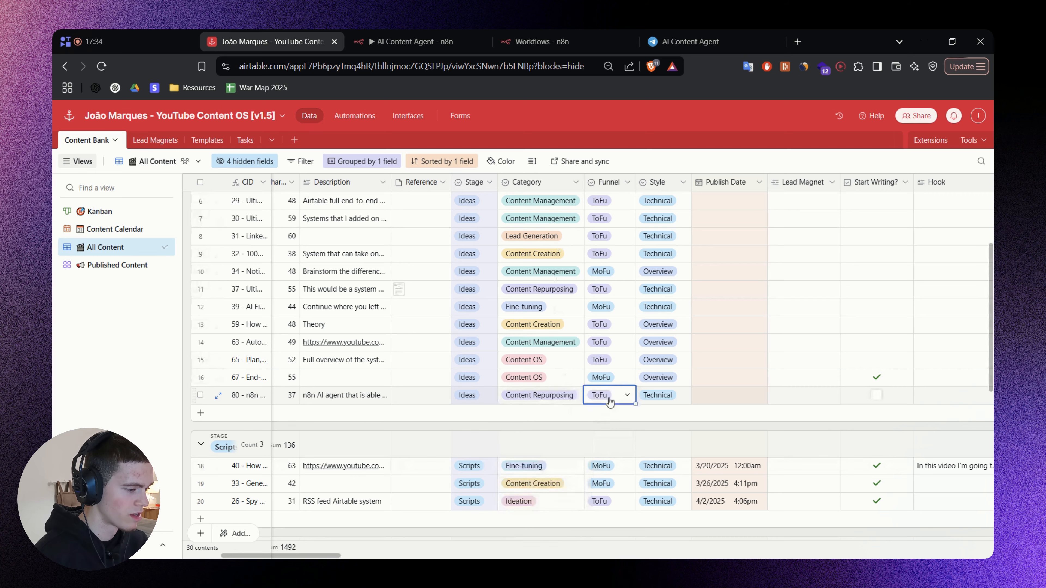
{"action": "double_click", "coordinate": [660, 395]}
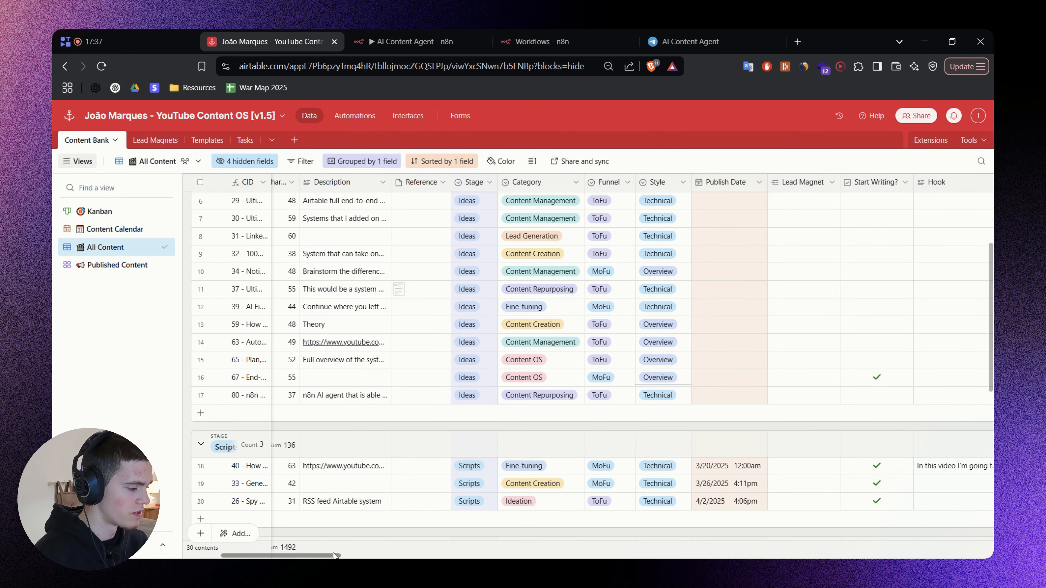
{"action": "left_click_drag", "start_coordinate": [334, 555], "coordinate": [298, 555]}
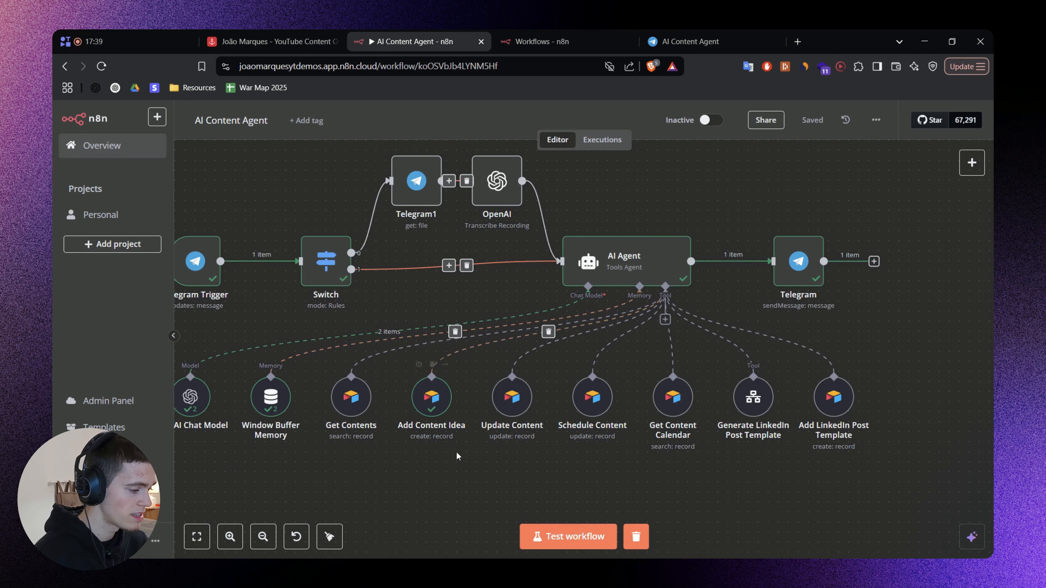
Return to the n8n workflow and examine the Add Content Idea and Get Contents tools connected to the AI Agent.
{"action": "scroll", "coordinate": [476, 401], "scroll_direction": "up", "scroll_amount": 2}
{"action": "scroll", "coordinate": [476, 401], "scroll_direction": "up", "scroll_amount": 1}
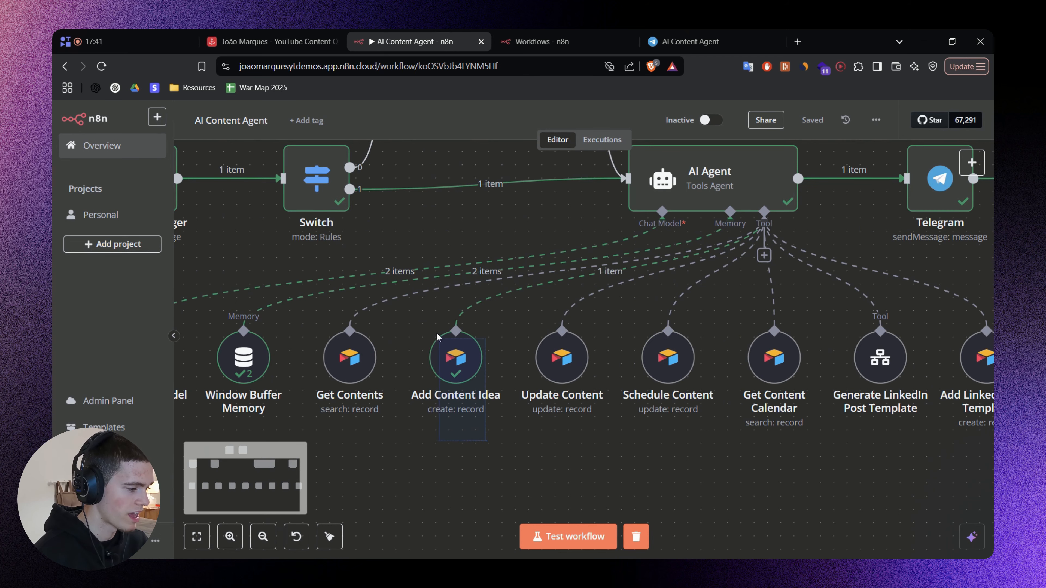
{"action": "scroll", "coordinate": [498, 440], "scroll_direction": "left", "scroll_amount": 5}
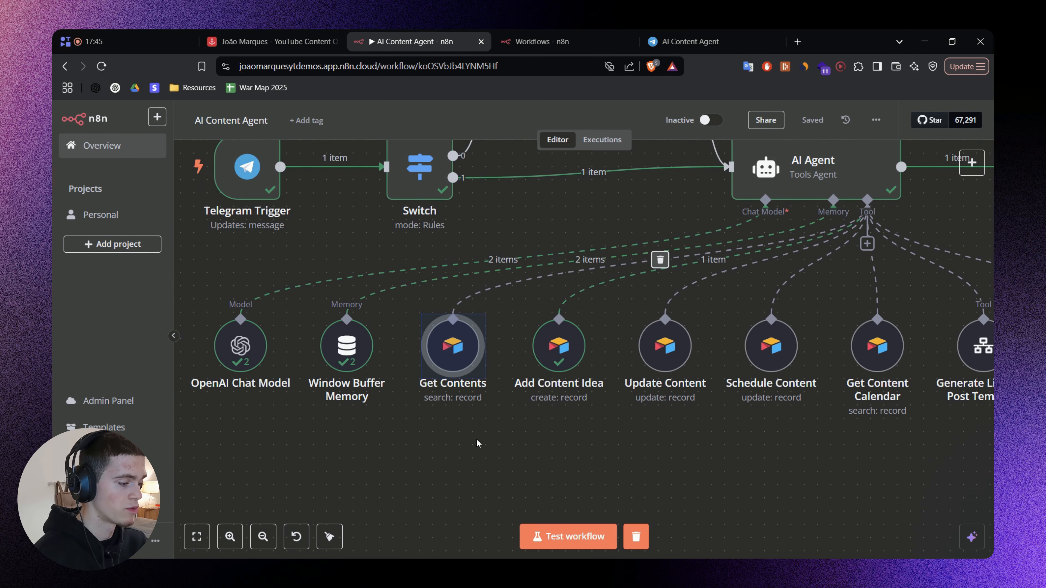
{"action": "scroll", "coordinate": [500, 341], "scroll_direction": "up", "scroll_amount": 1}
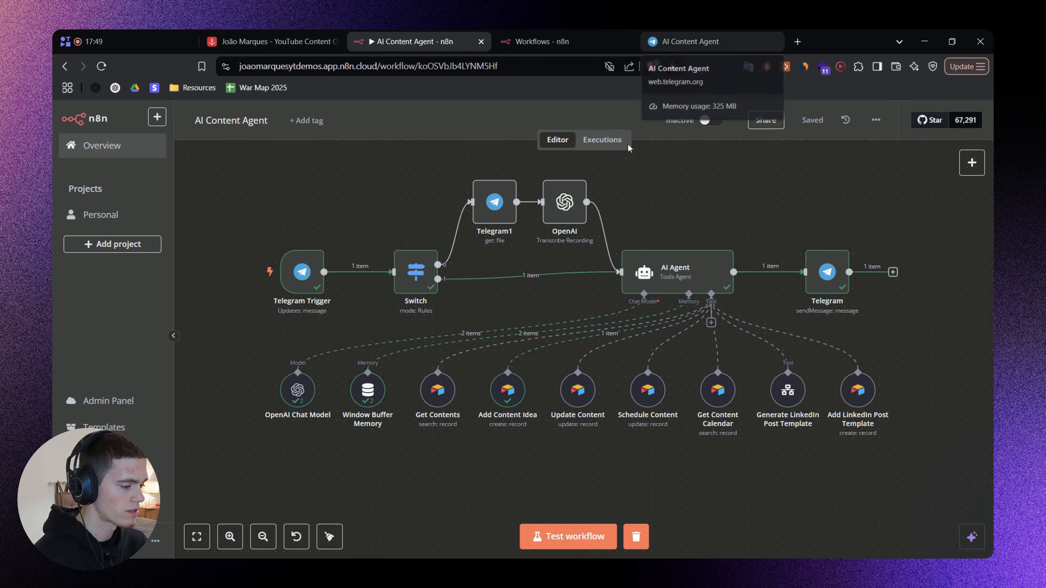
Send "Show me all of the published content" to the agent in Telegram and watch the workflow execute in n8n.
{"action": "left_click", "coordinate": [690, 33]}
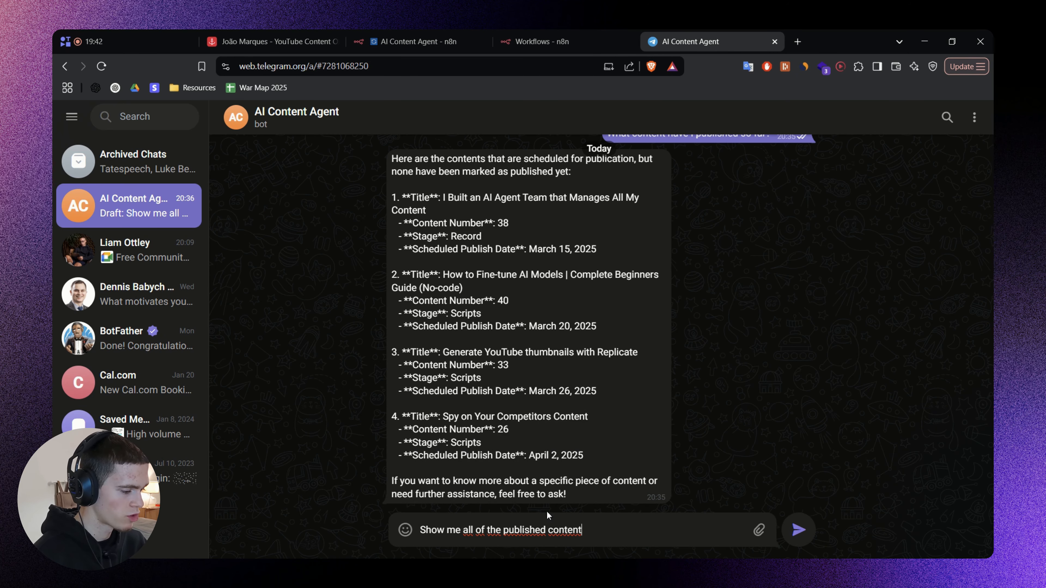
{"action": "left_click", "coordinate": [799, 530]}
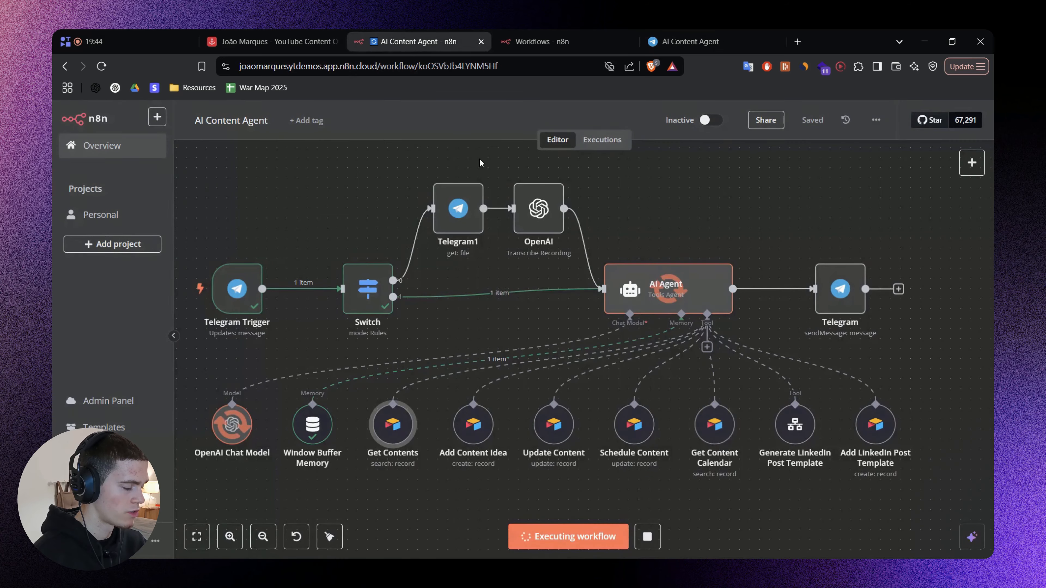
{"action": "scroll", "coordinate": [398, 420], "scroll_direction": "up", "scroll_amount": 3}
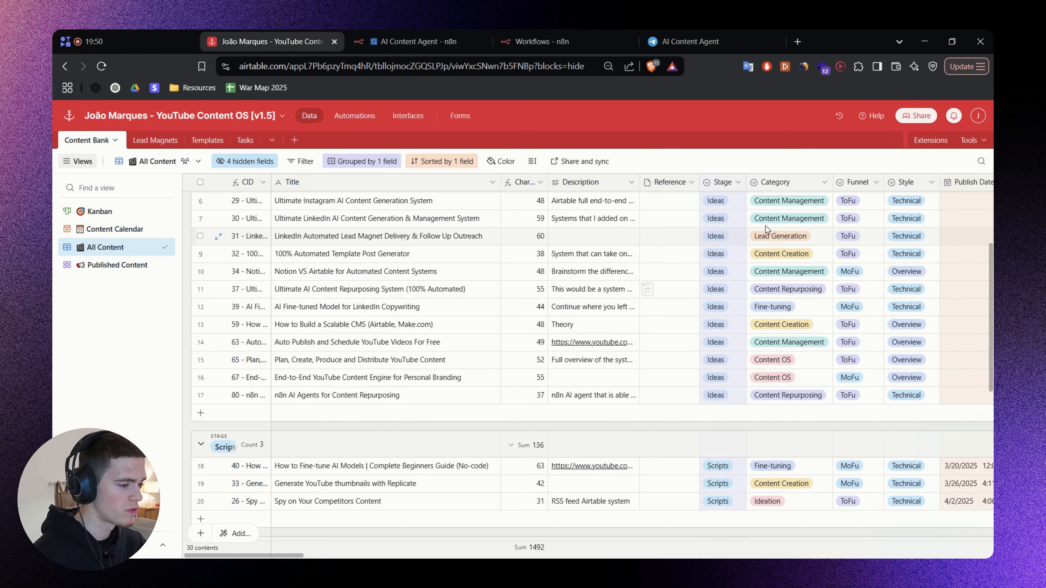
Open the Airtable Stage field's settings and look through its single-select options down to Publish.
{"action": "right_click", "coordinate": [723, 186]}
{"action": "left_click", "coordinate": [727, 201]}
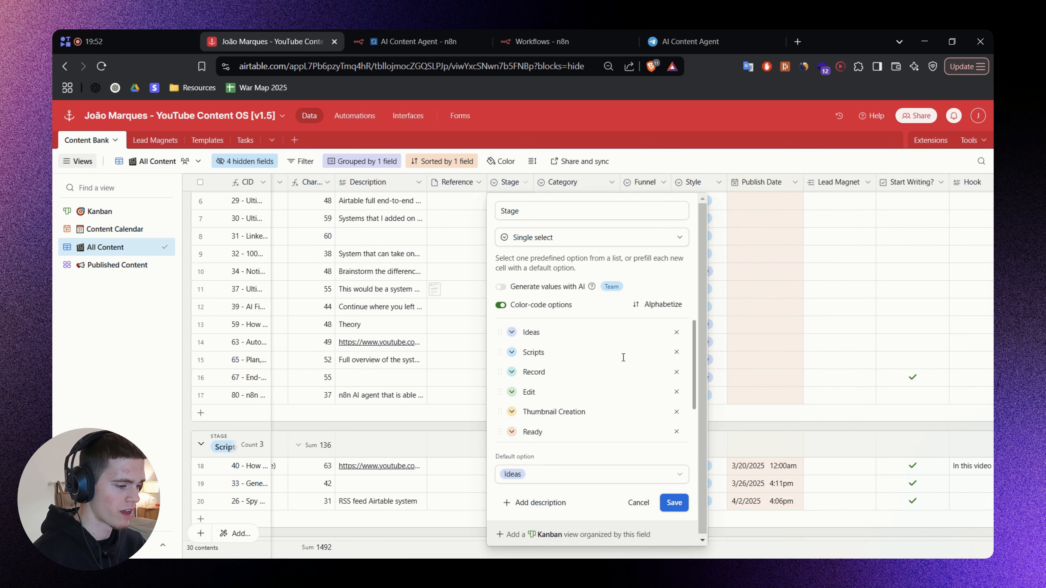
{"action": "scroll", "coordinate": [578, 381], "scroll_direction": "down", "scroll_amount": 2}
{"action": "double_click", "coordinate": [548, 411]}
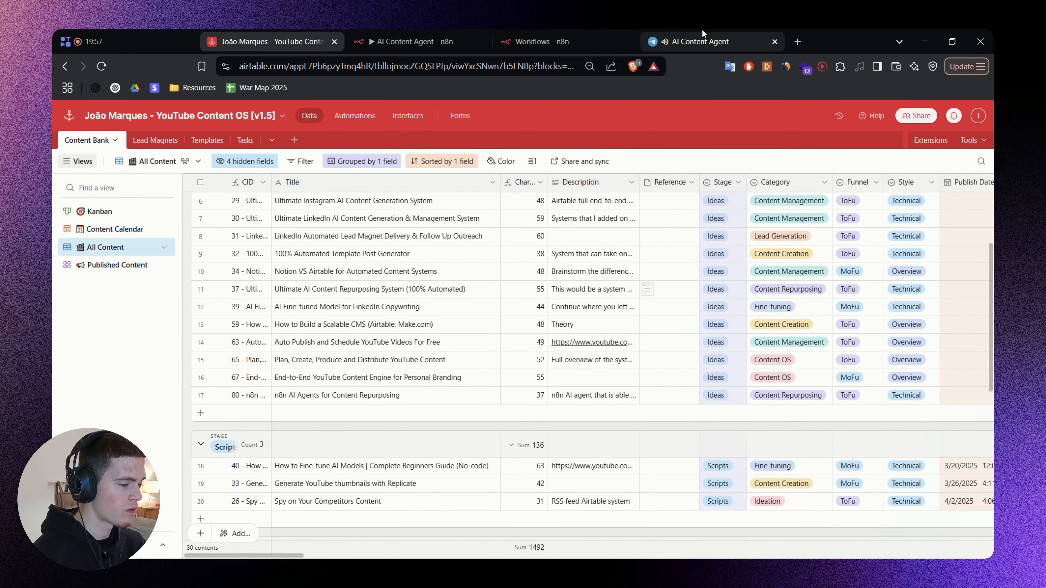
Switch to Telegram and read through the agent's list of published content, including titles, content numbers and publish dates.
{"action": "left_click", "coordinate": [700, 41]}
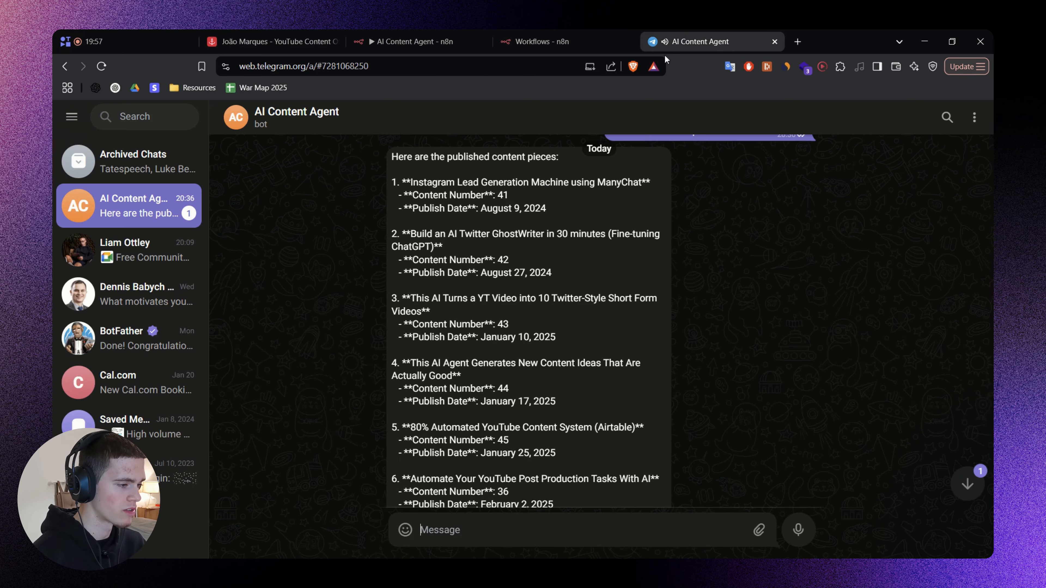
{"action": "scroll", "coordinate": [556, 285], "scroll_direction": "up", "scroll_amount": 2}
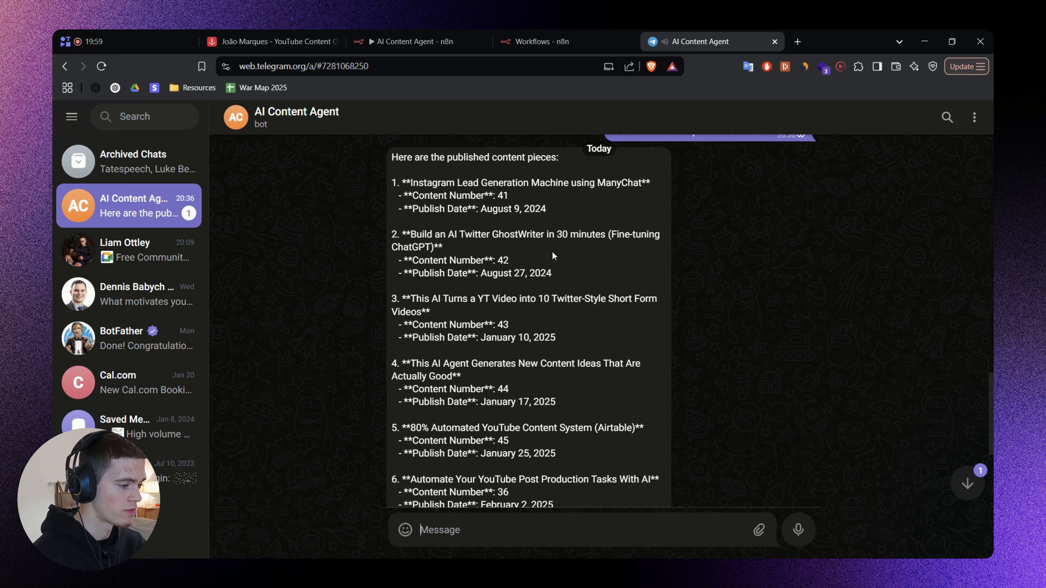
{"action": "scroll", "coordinate": [535, 247], "scroll_direction": "down", "scroll_amount": 2}
{"action": "scroll", "coordinate": [498, 215], "scroll_direction": "down", "scroll_amount": 3}
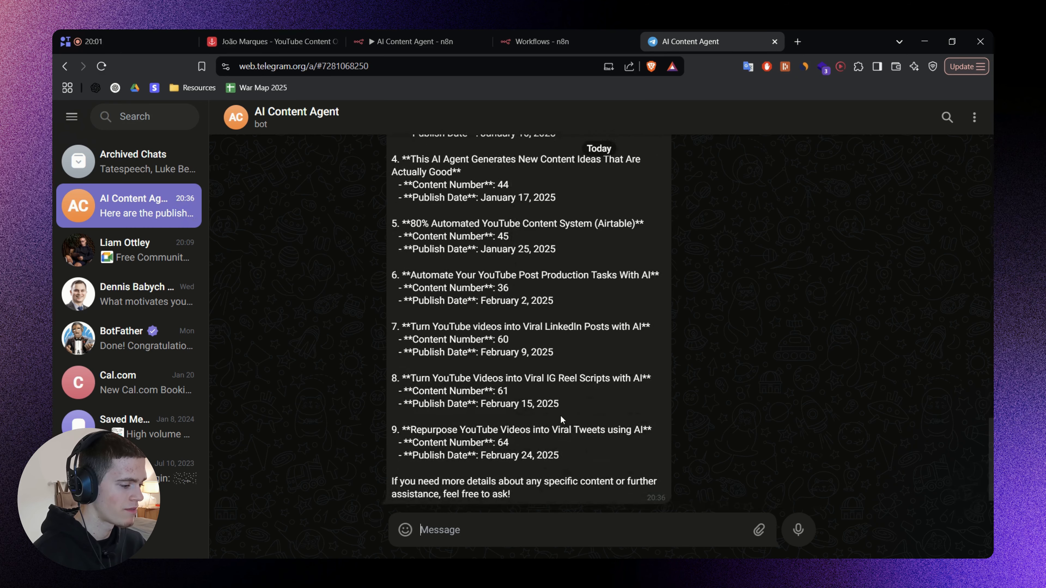
{"action": "scroll", "coordinate": [515, 371], "scroll_direction": "up", "scroll_amount": 2}
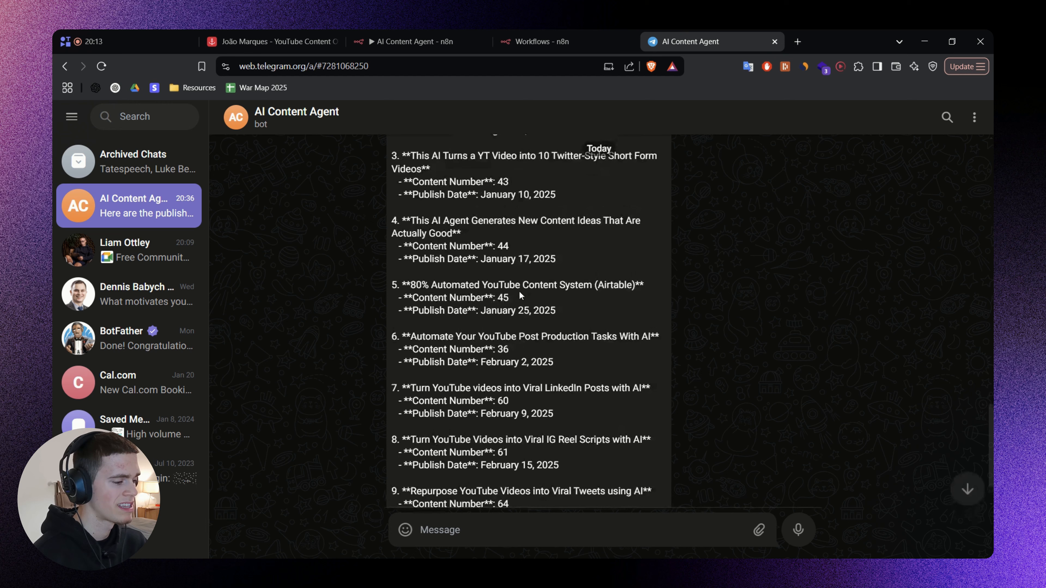
{"action": "left_click_drag", "start_coordinate": [393, 209], "coordinate": [500, 339]}
{"action": "left_click", "coordinate": [613, 340]}
{"action": "scroll", "coordinate": [613, 340], "scroll_direction": "down", "scroll_amount": 2}
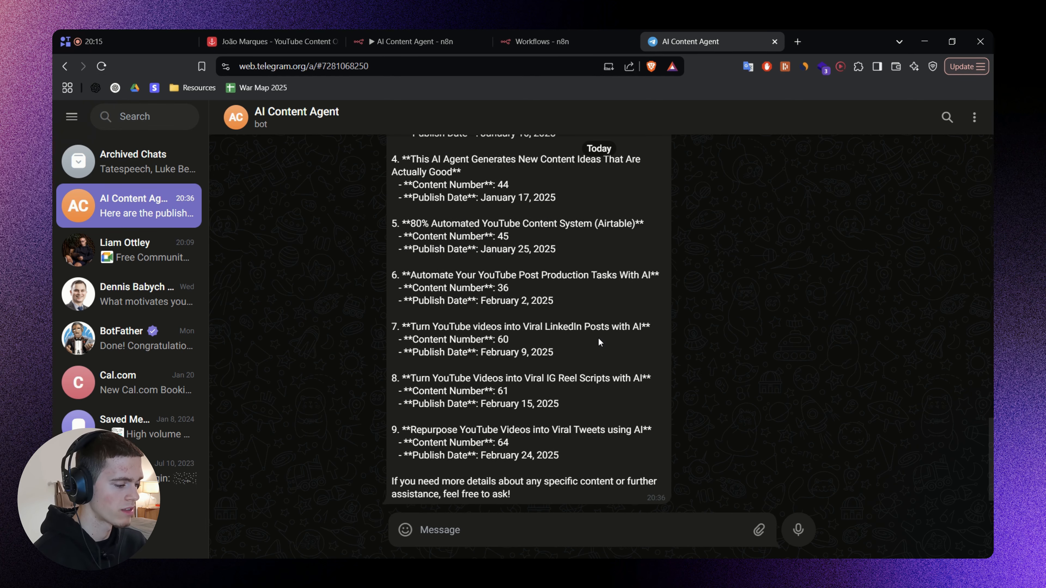
Switch to Airtable and view the Stage options of the "Notion VS Airtable for Automated Content Systems" record.
{"action": "left_click", "coordinate": [295, 35]}
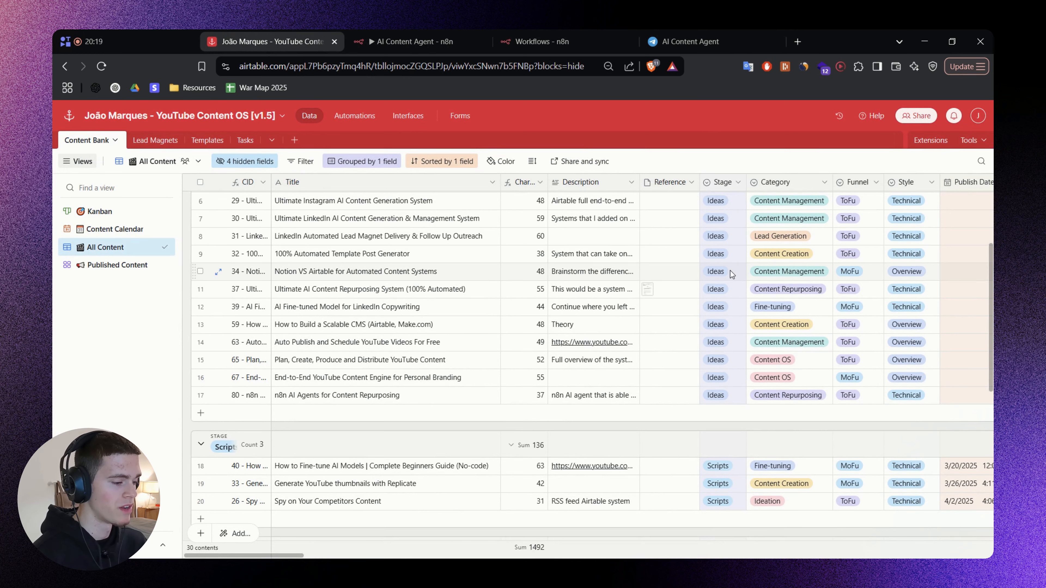
{"action": "double_click", "coordinate": [717, 271]}
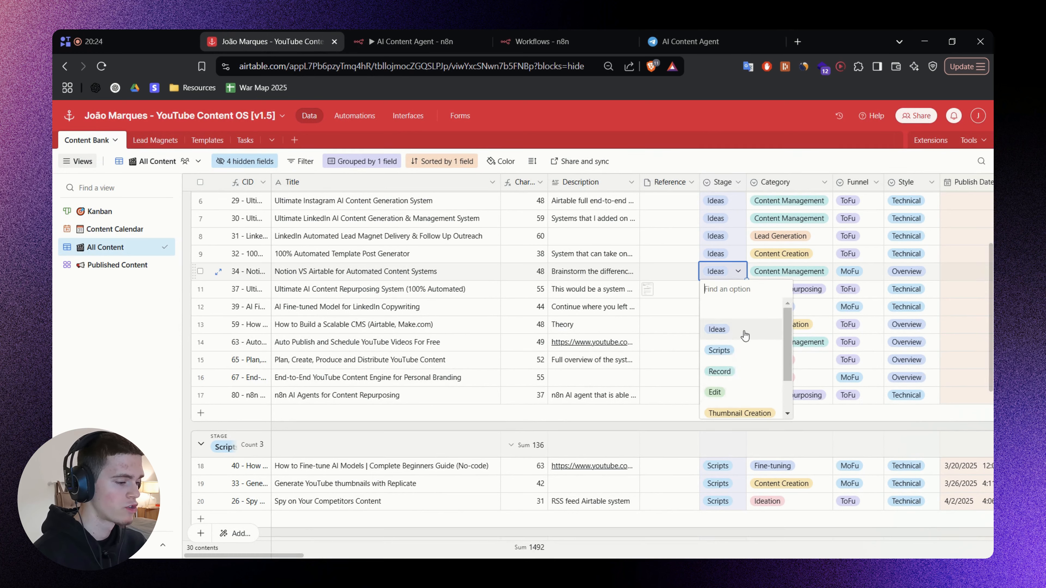
{"action": "scroll", "coordinate": [746, 336], "scroll_direction": "down", "scroll_amount": 3}
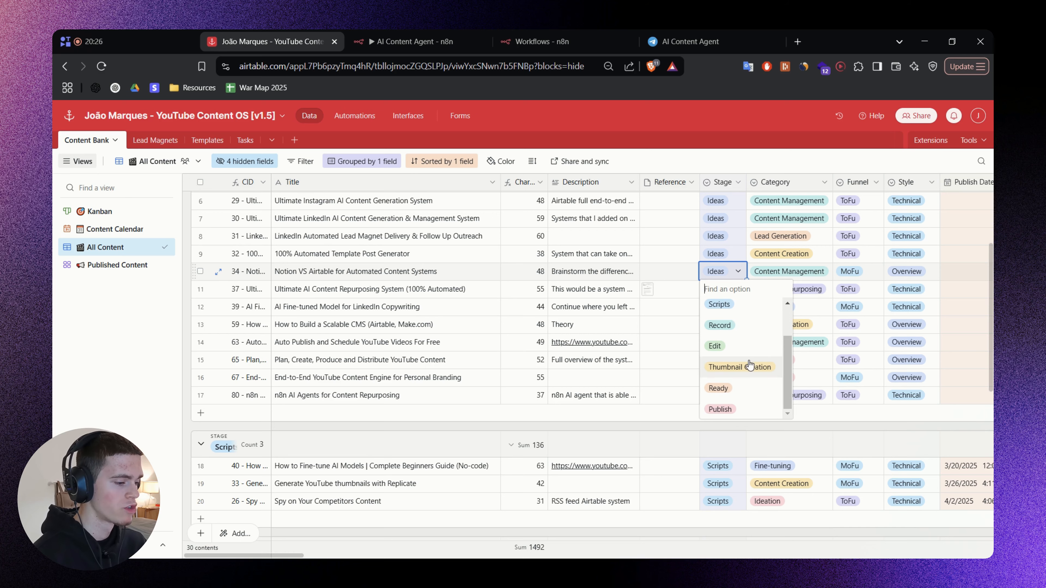
Leave the Stage options unchanged, switch to Telegram, and send the AI Content Agent a voice message requesting the content calendar.
{"action": "left_click", "coordinate": [635, 429]}
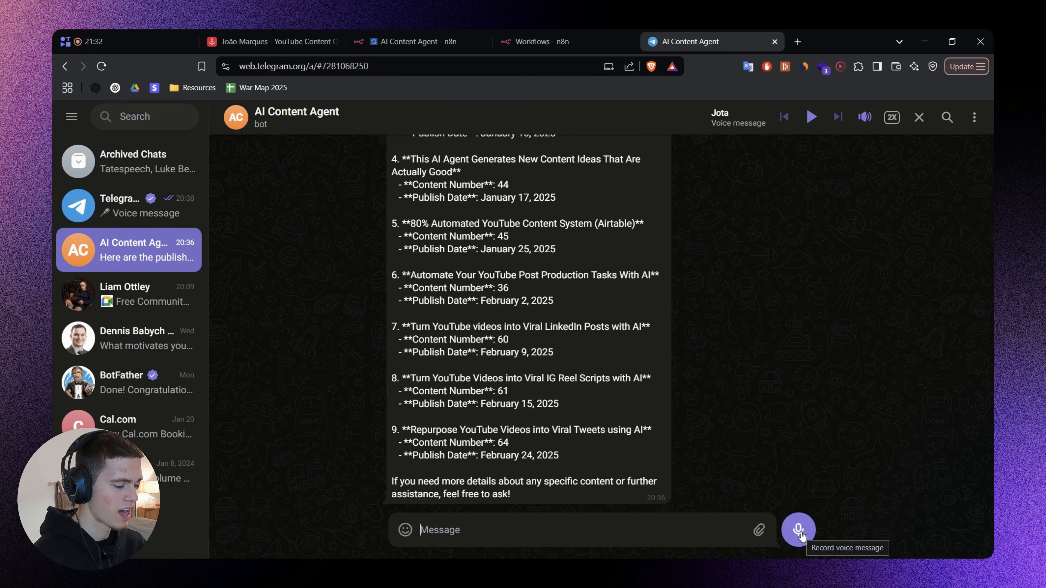
{"action": "left_click", "coordinate": [799, 530]}
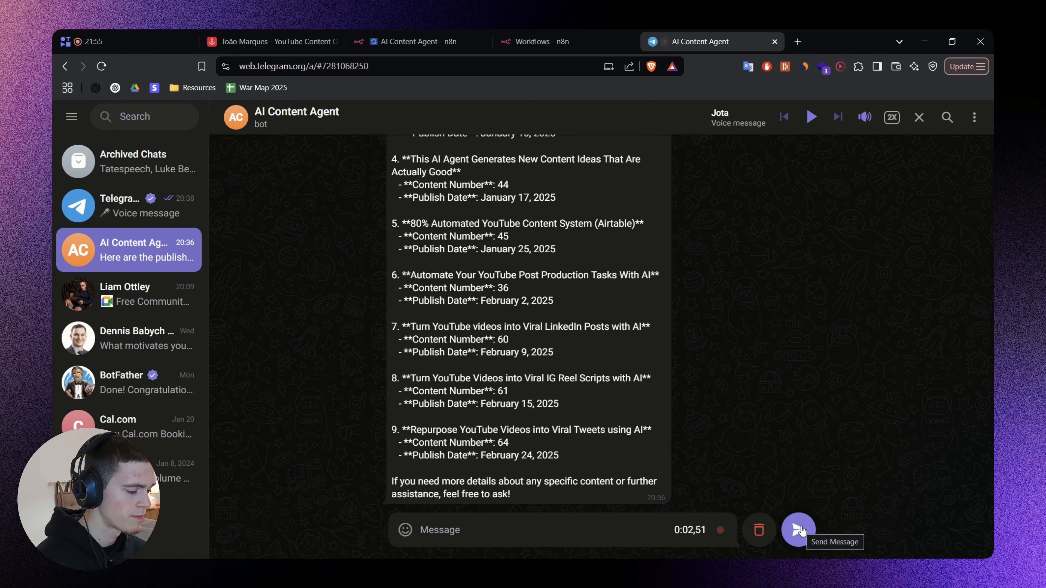
{"action": "left_click", "coordinate": [799, 530]}
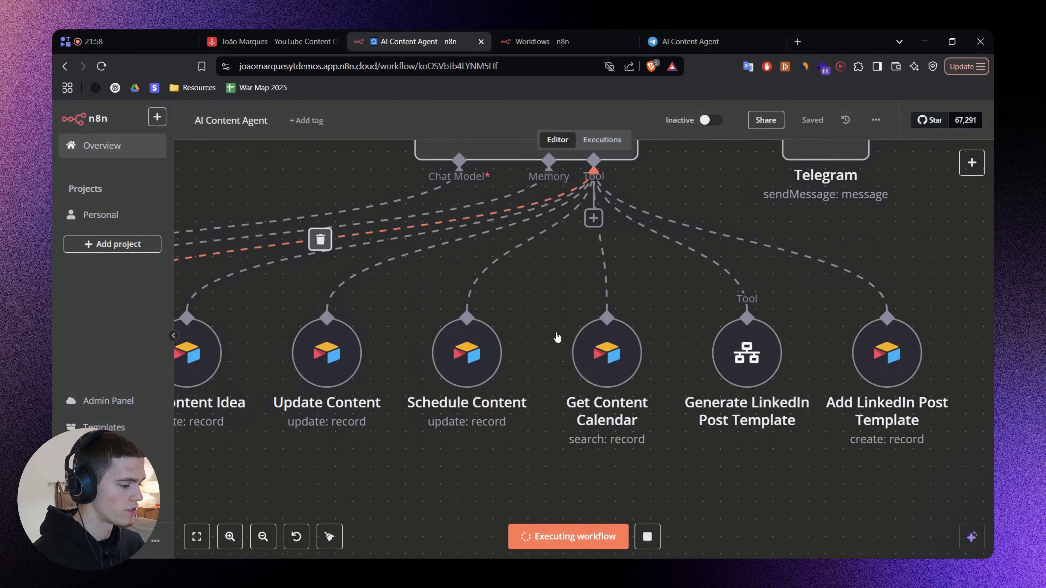
Follow the workflow execution in n8n from the Switch node through the voice transcription and AI Agent to the Get Content Calendar tool.
{"action": "scroll", "coordinate": [395, 257], "scroll_direction": "up", "scroll_amount": 3}
{"action": "left_click_drag", "start_coordinate": [395, 257], "coordinate": [556, 320]}
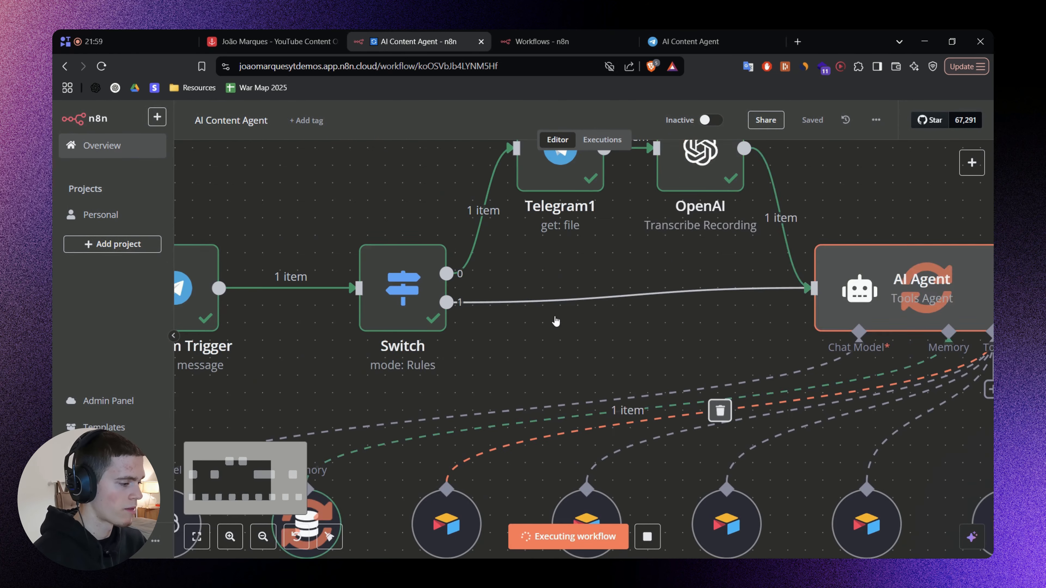
{"action": "scroll", "coordinate": [556, 320], "scroll_direction": "down", "scroll_amount": 2}
{"action": "left_click_drag", "start_coordinate": [590, 276], "coordinate": [484, 320]}
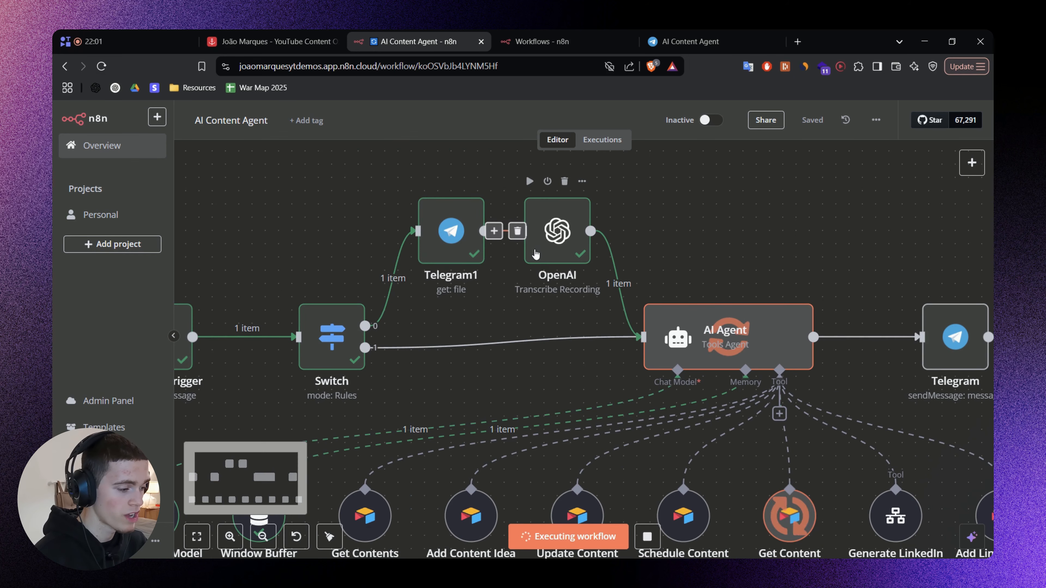
{"action": "left_click_drag", "start_coordinate": [765, 247], "coordinate": [638, 223]}
{"action": "scroll", "coordinate": [572, 247], "scroll_direction": "down", "scroll_amount": 1}
{"action": "scroll", "coordinate": [572, 247], "scroll_direction": "down", "scroll_amount": 1}
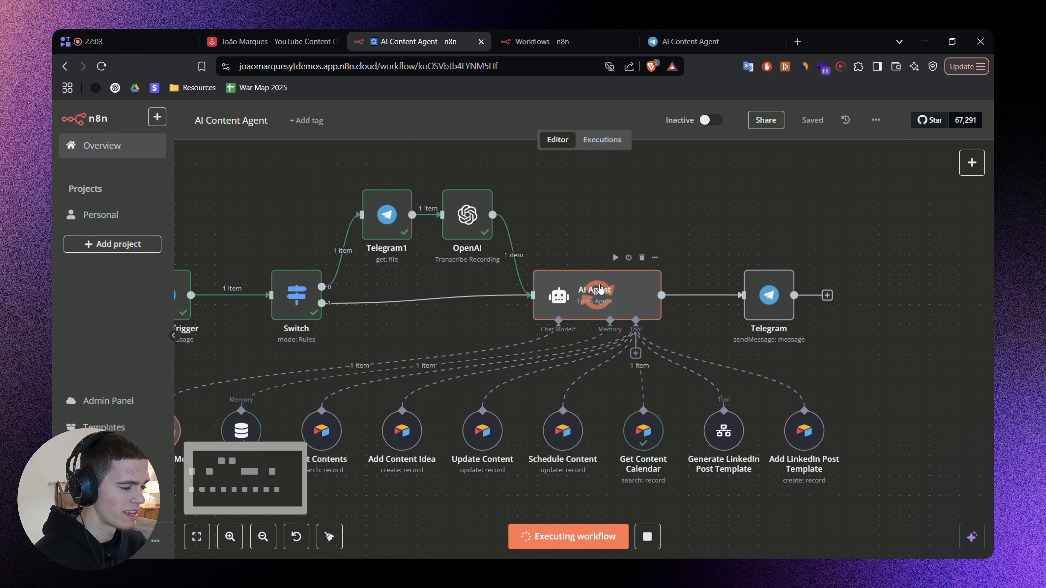
{"action": "scroll", "coordinate": [836, 370], "scroll_direction": "down", "scroll_amount": 1}
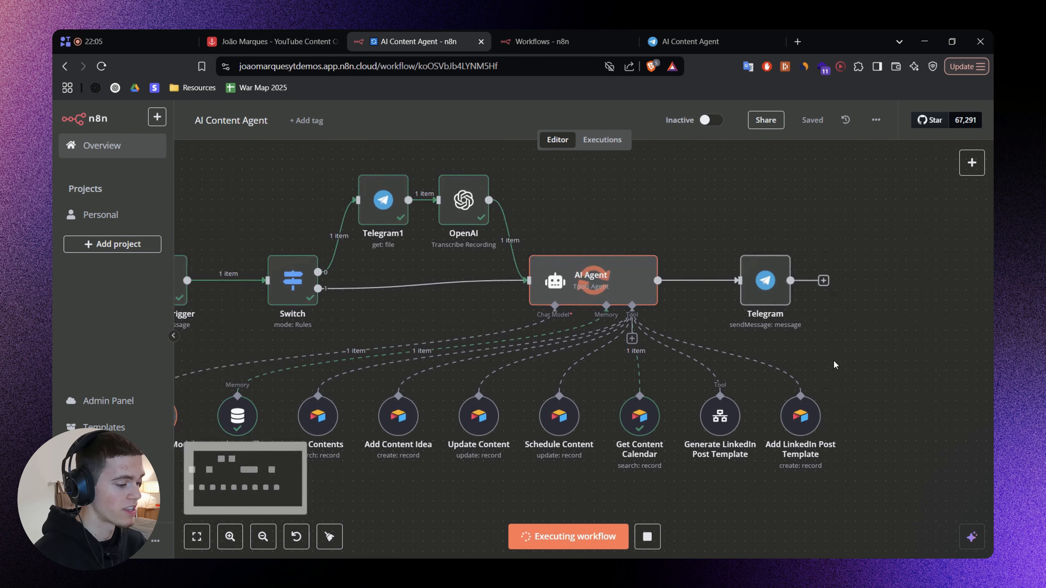
{"action": "scroll", "coordinate": [662, 402], "scroll_direction": "up", "scroll_amount": 3}
{"action": "left_click_drag", "start_coordinate": [662, 390], "coordinate": [656, 345]}
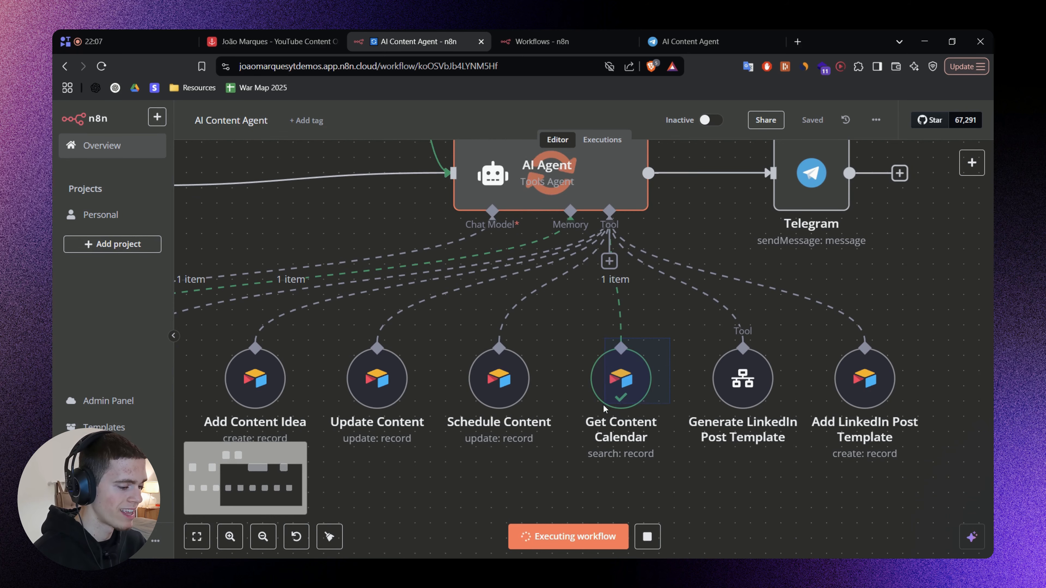
{"action": "scroll", "coordinate": [548, 337], "scroll_direction": "down", "scroll_amount": 2}
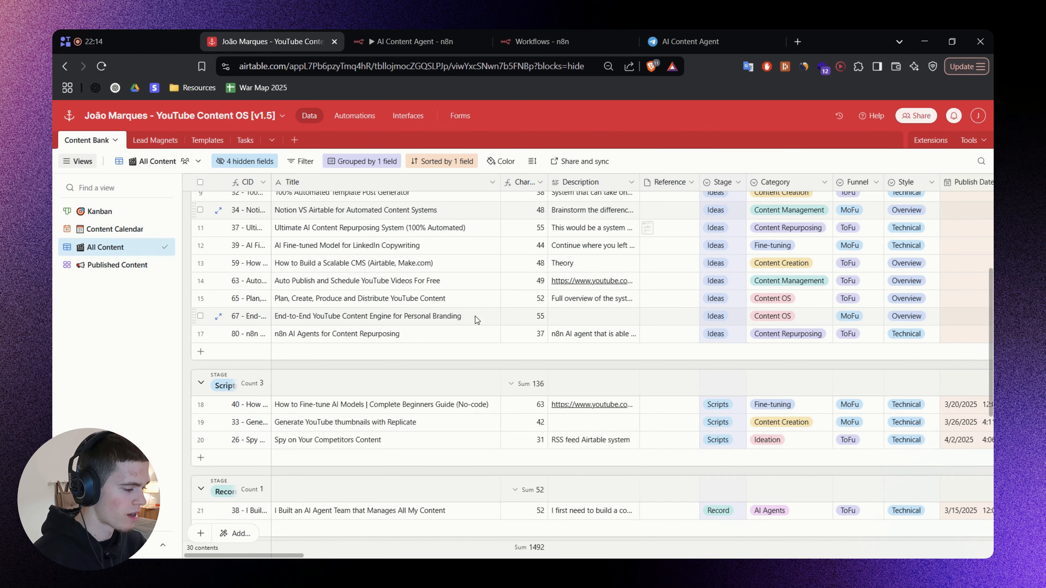
Switch to Airtable and examine the publish dates of the content in the Scripts and Record stages.
{"action": "scroll", "coordinate": [456, 336], "scroll_direction": "down", "scroll_amount": 3}
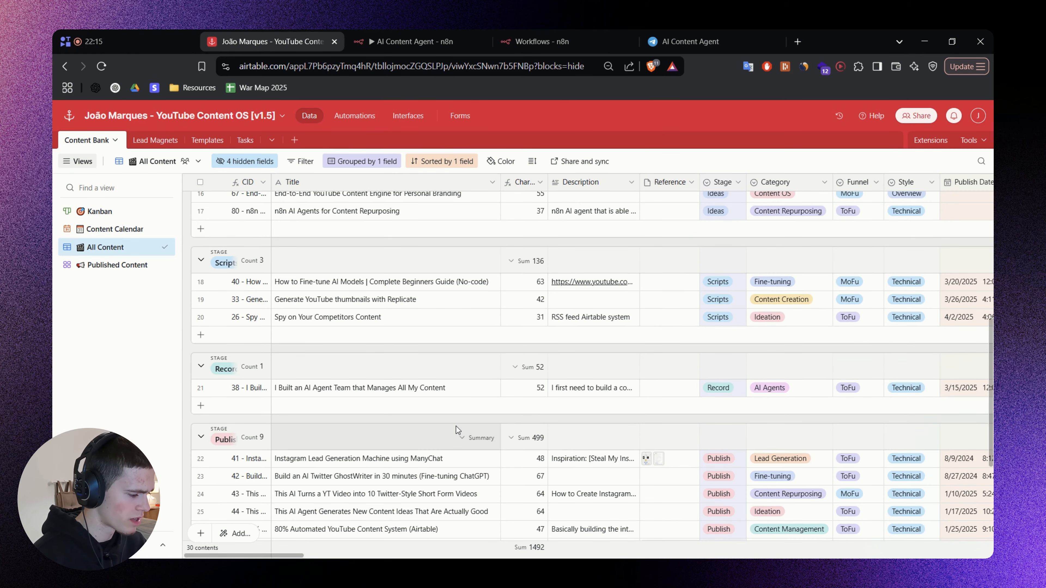
{"action": "scroll", "coordinate": [456, 433], "scroll_direction": "up", "scroll_amount": 2}
{"action": "left_click_drag", "start_coordinate": [304, 556], "coordinate": [371, 556]}
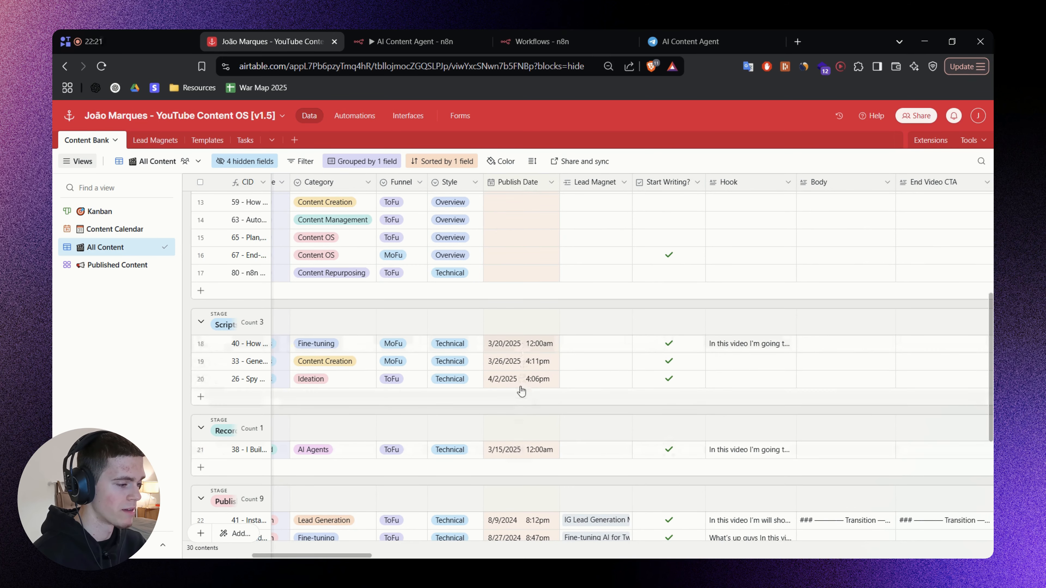
Switch to Telegram and compare the scheduled publish dates in the agent's content calendar reply.
{"action": "left_click", "coordinate": [723, 33]}
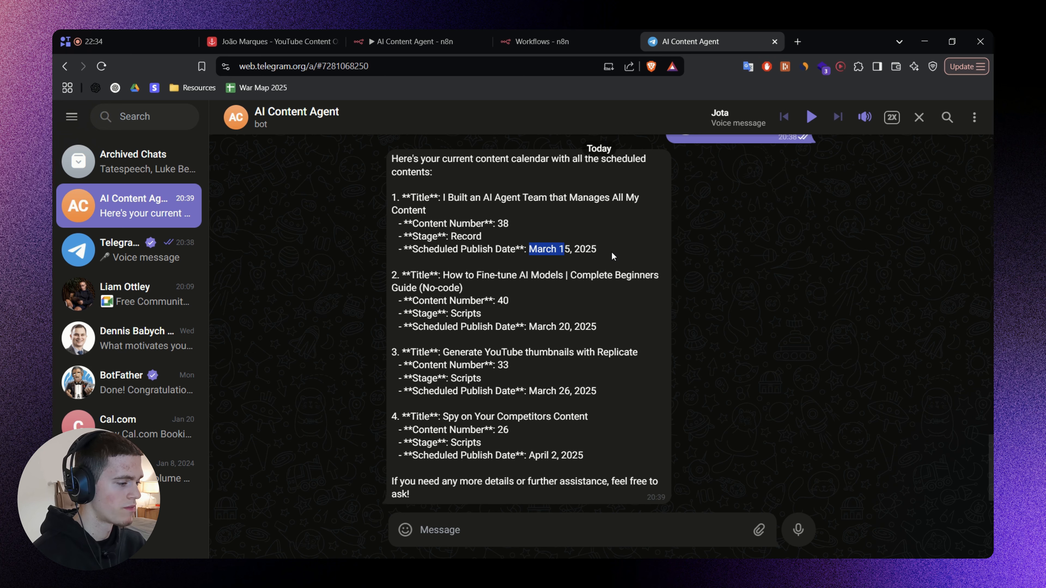
{"action": "left_click", "coordinate": [545, 325]}
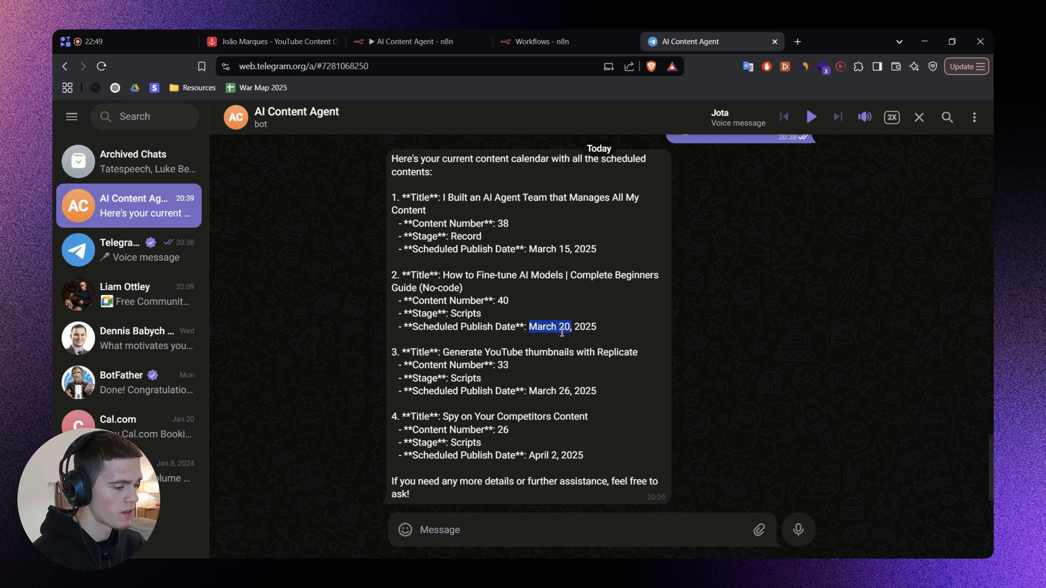
{"action": "left_click_drag", "start_coordinate": [512, 353], "coordinate": [587, 429]}
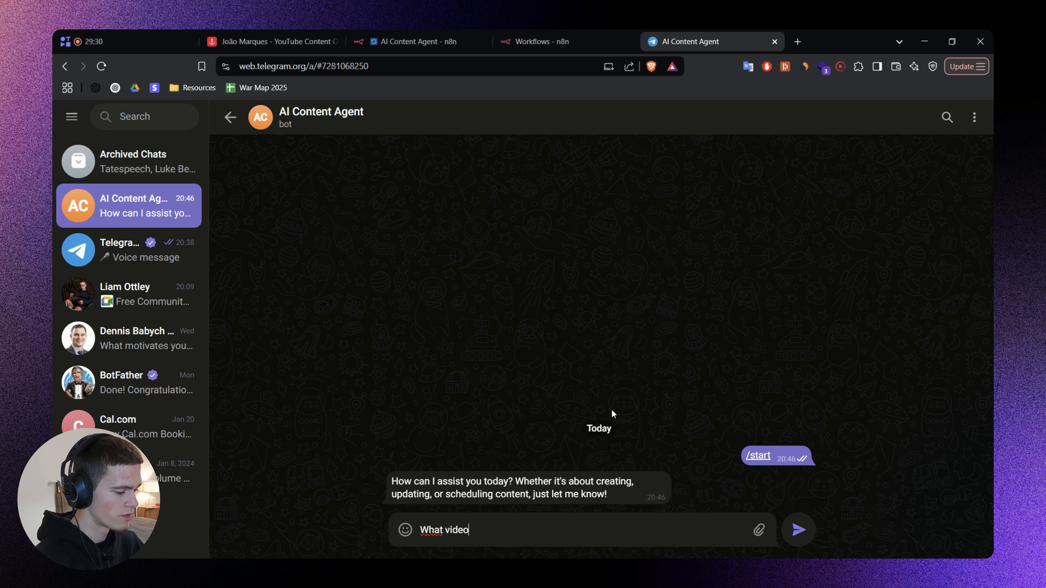
Ask the agent in Telegram what videos are currently being scripted and read through its reply.
{"action": "type", "text": "am I currently scrip"}
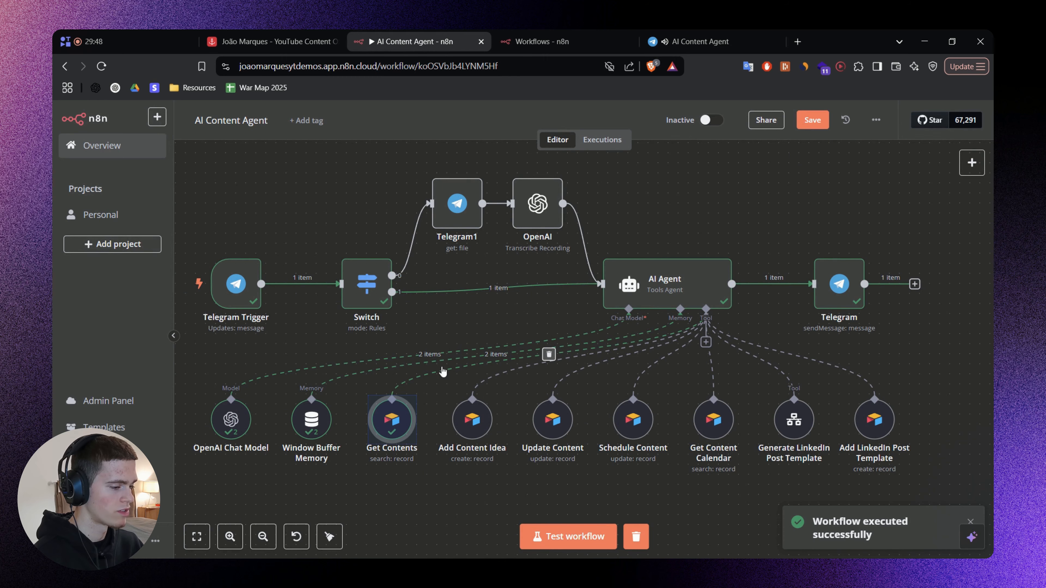
{"action": "left_click", "coordinate": [709, 35]}
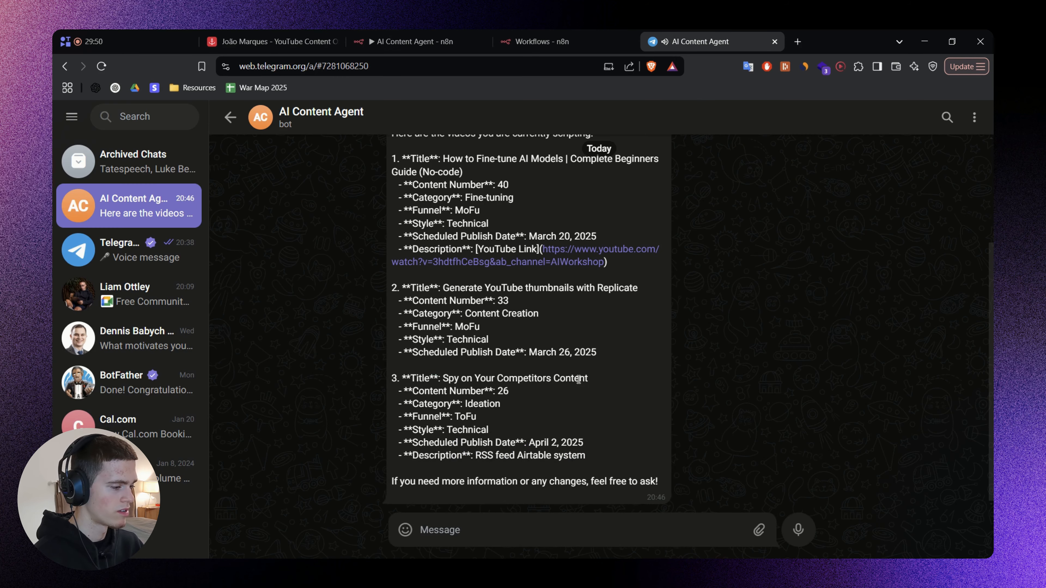
{"action": "scroll", "coordinate": [579, 380], "scroll_direction": "up", "scroll_amount": 2}
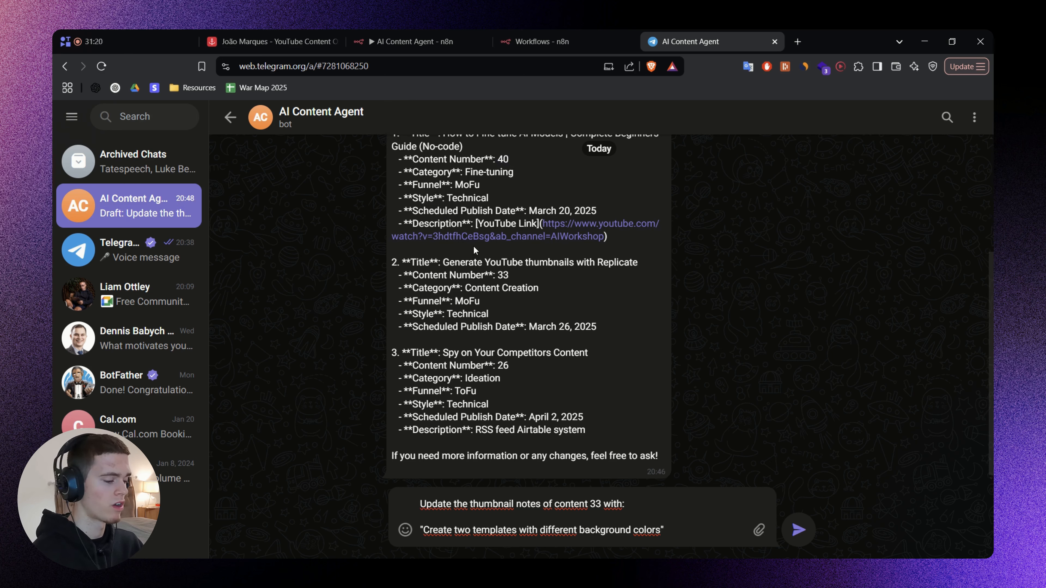
Send the agent the request to update the thumbnail notes of content 33 with "Create two templates with different background colors".
{"action": "left_click_drag", "start_coordinate": [439, 501], "coordinate": [588, 504]}
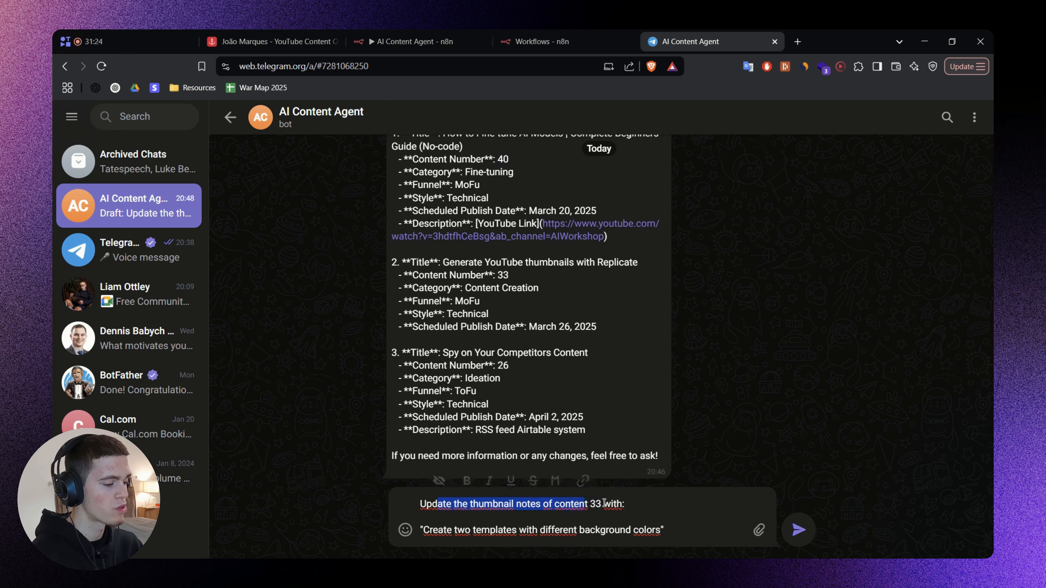
{"action": "left_click_drag", "start_coordinate": [423, 531], "coordinate": [684, 534]}
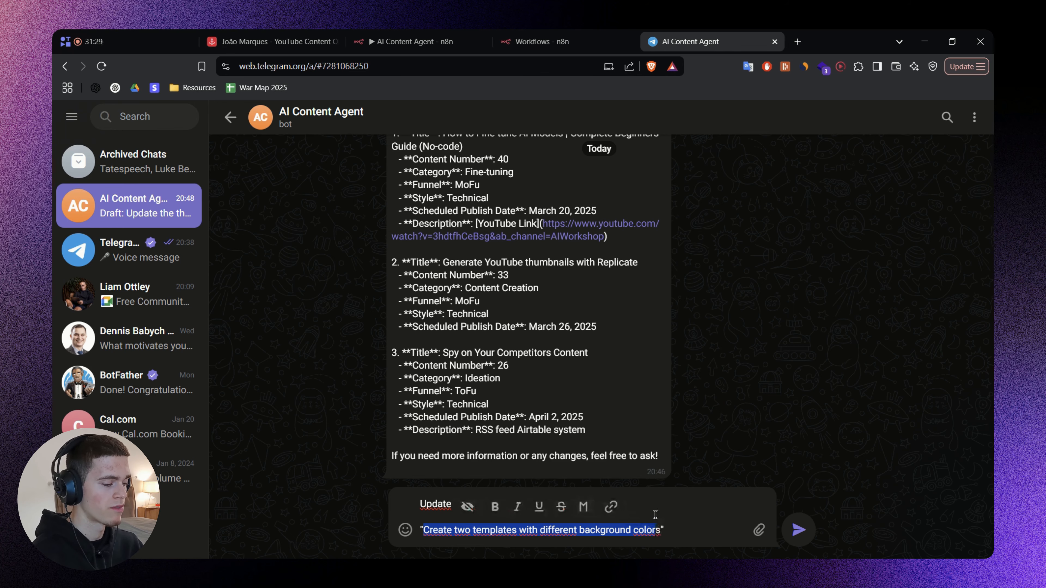
{"action": "left_click", "coordinate": [677, 519]}
{"action": "left_click", "coordinate": [799, 530]}
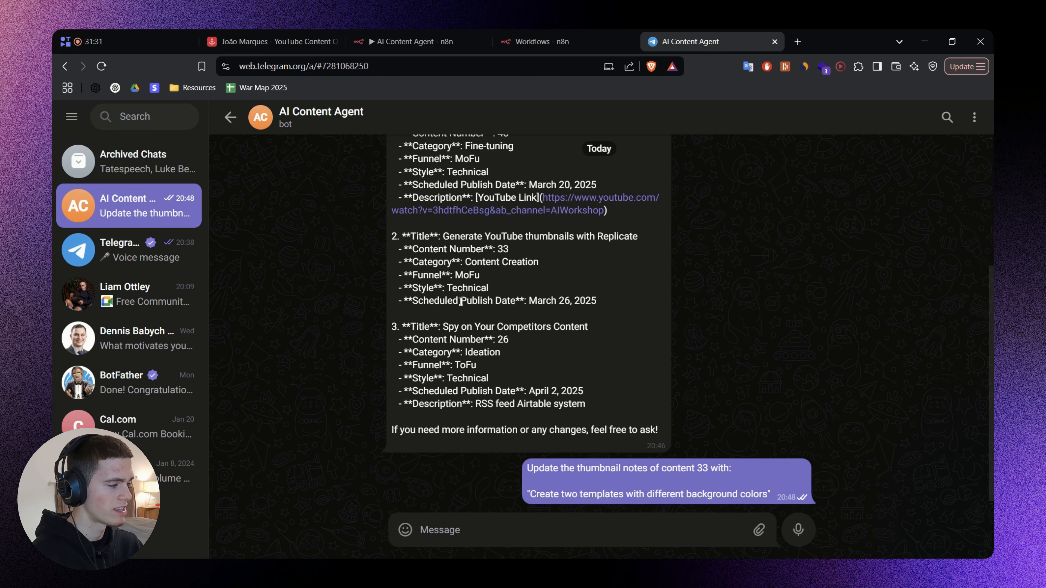
Run the AI Content Agent workflow in n8n for the thumbnail notes request and check the agent's reply in Telegram.
{"action": "left_click", "coordinate": [270, 41]}
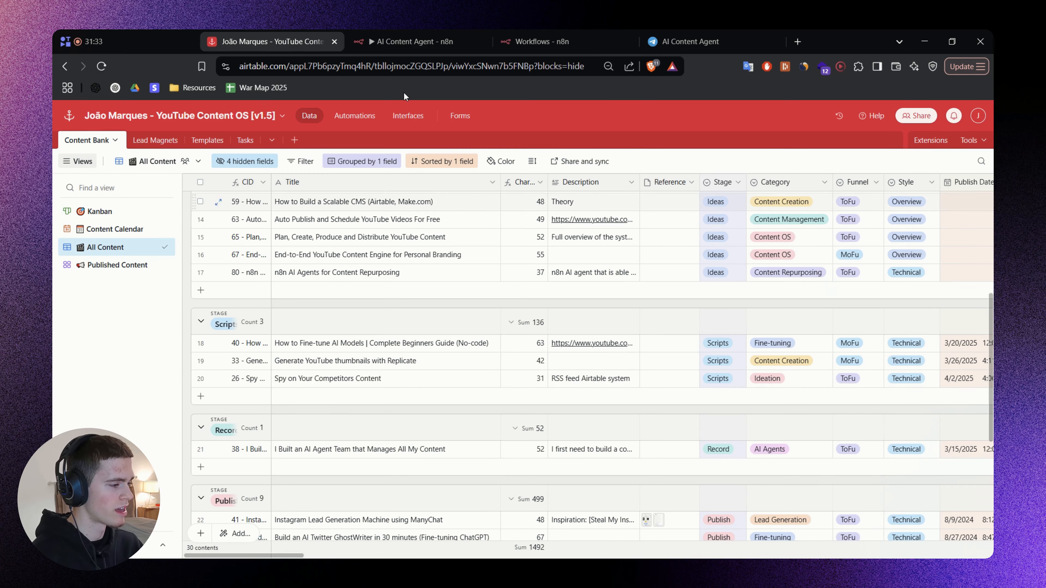
{"action": "left_click", "coordinate": [408, 41]}
{"action": "left_click", "coordinate": [596, 537]}
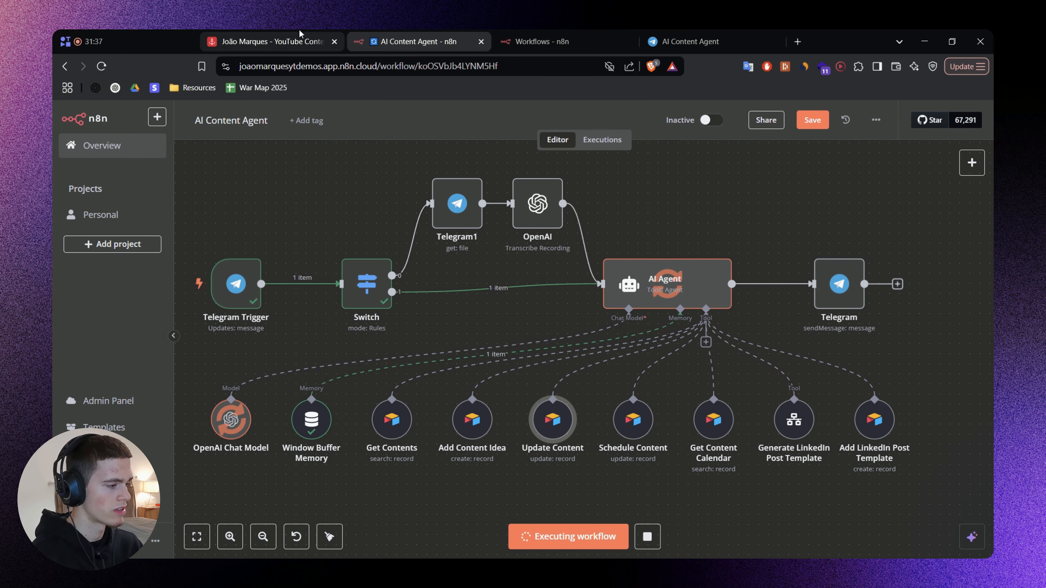
{"action": "left_click", "coordinate": [272, 42]}
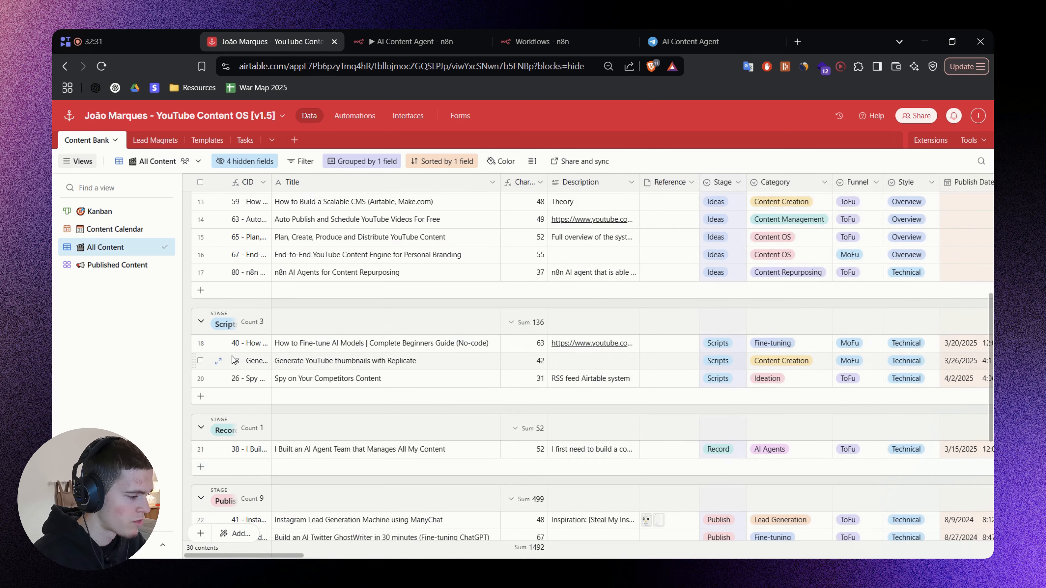
{"action": "left_click", "coordinate": [676, 46]}
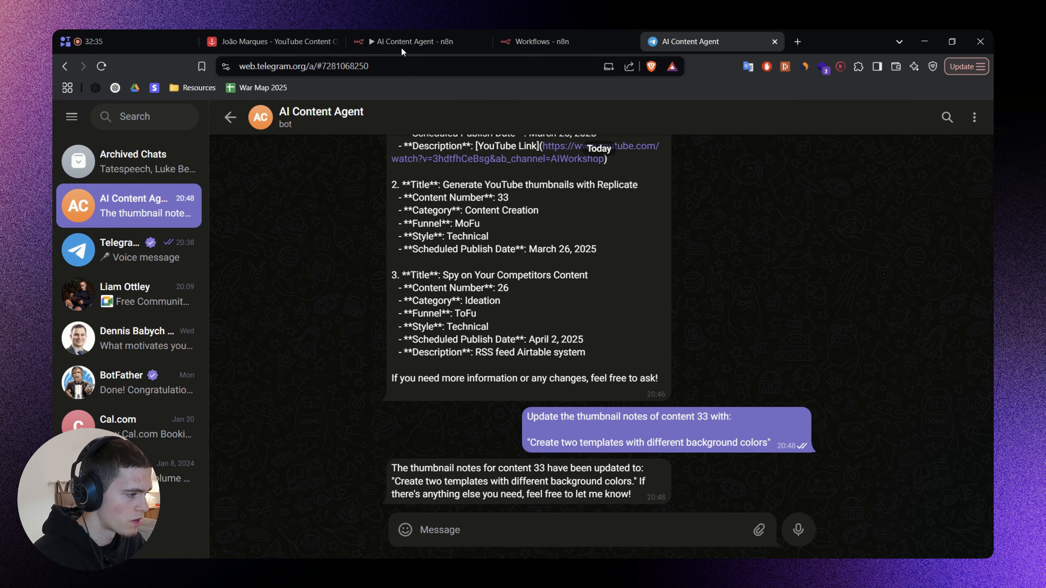
Switch to Airtable, expand record 33 "Generate YouTube thumbnails with Replicate", and examine its Thumbnail Notes field.
{"action": "left_click", "coordinate": [321, 41]}
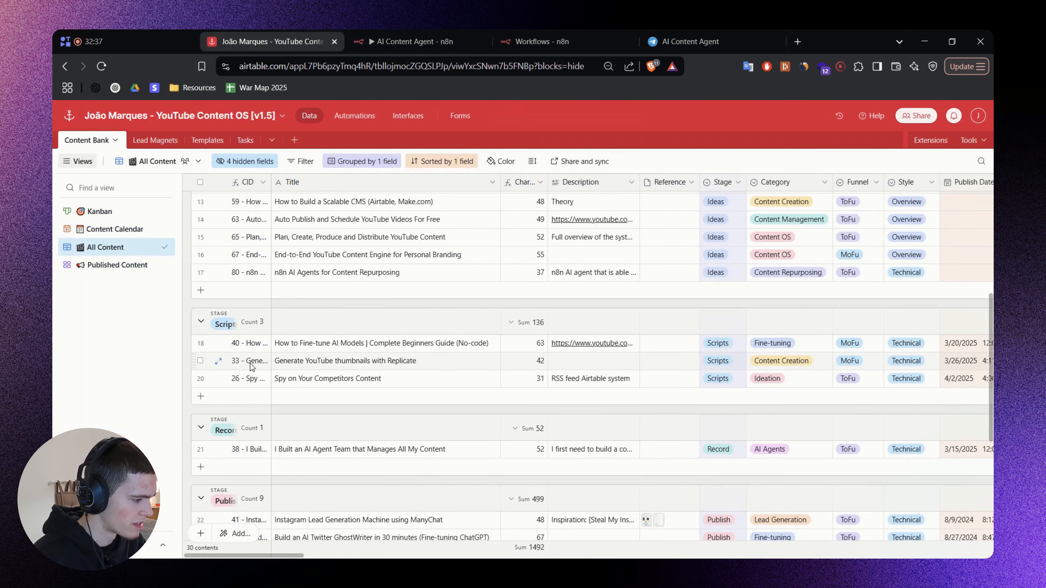
{"action": "left_click", "coordinate": [315, 366]}
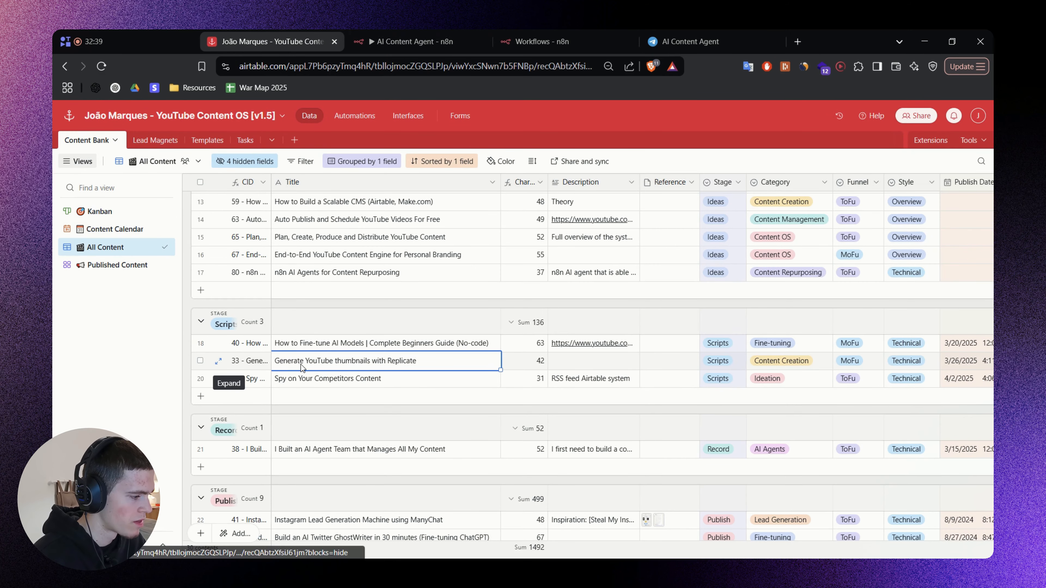
{"action": "left_click", "coordinate": [218, 361]}
{"action": "scroll", "coordinate": [269, 351], "scroll_direction": "down", "scroll_amount": 15}
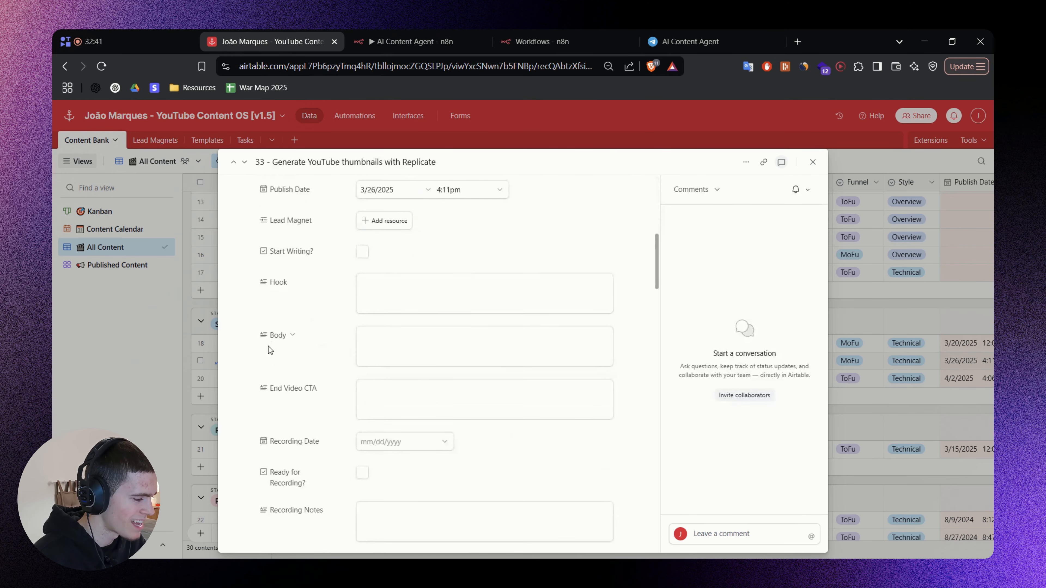
{"action": "scroll", "coordinate": [313, 367], "scroll_direction": "down", "scroll_amount": 4}
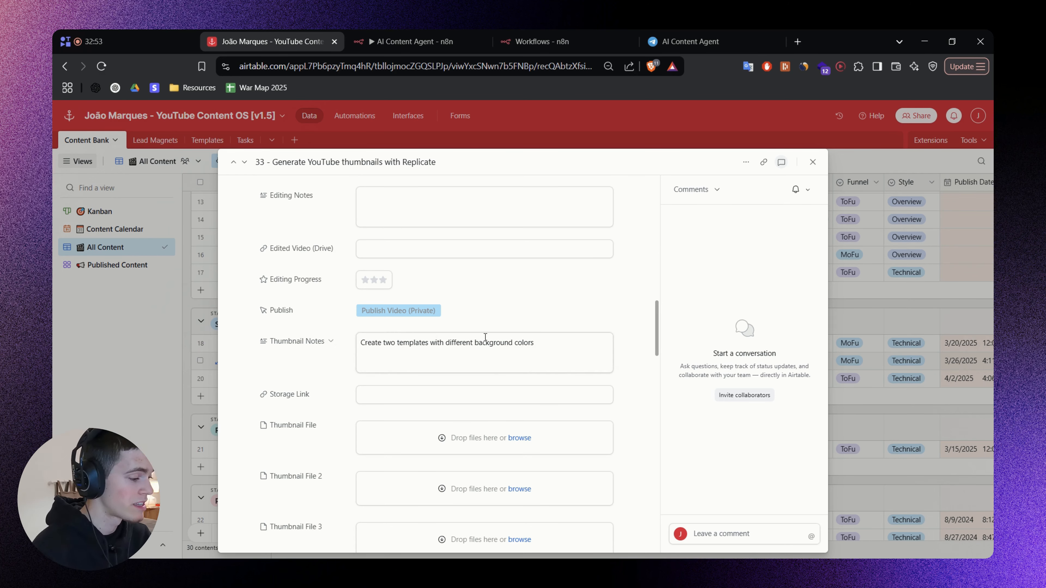
{"action": "left_click_drag", "start_coordinate": [553, 349], "coordinate": [333, 354]}
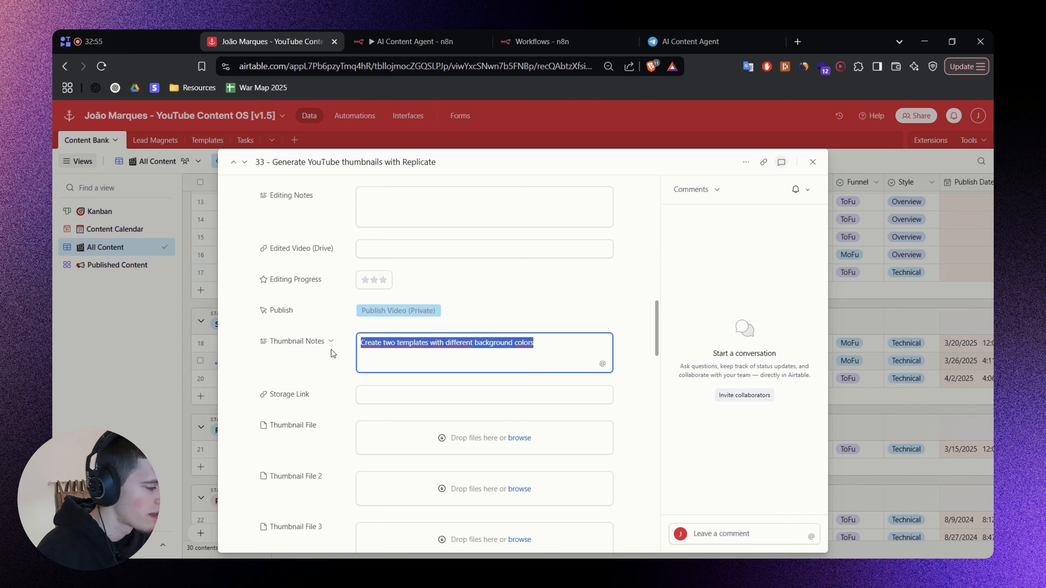
{"action": "left_click", "coordinate": [307, 365]}
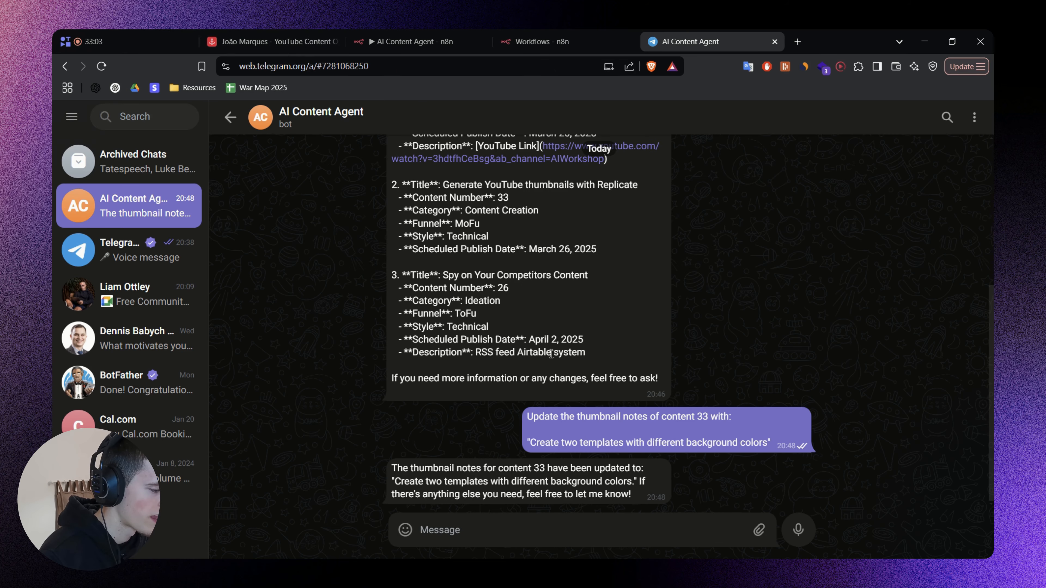
{"action": "left_click", "coordinate": [255, 36]}
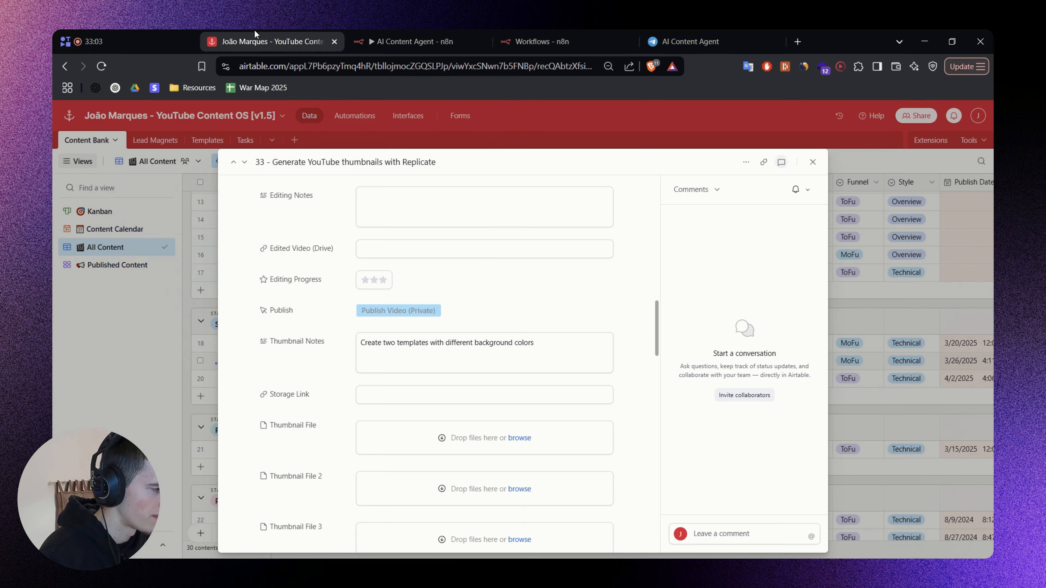
{"action": "left_click_drag", "start_coordinate": [384, 347], "coordinate": [552, 358]}
{"action": "left_click", "coordinate": [318, 365]}
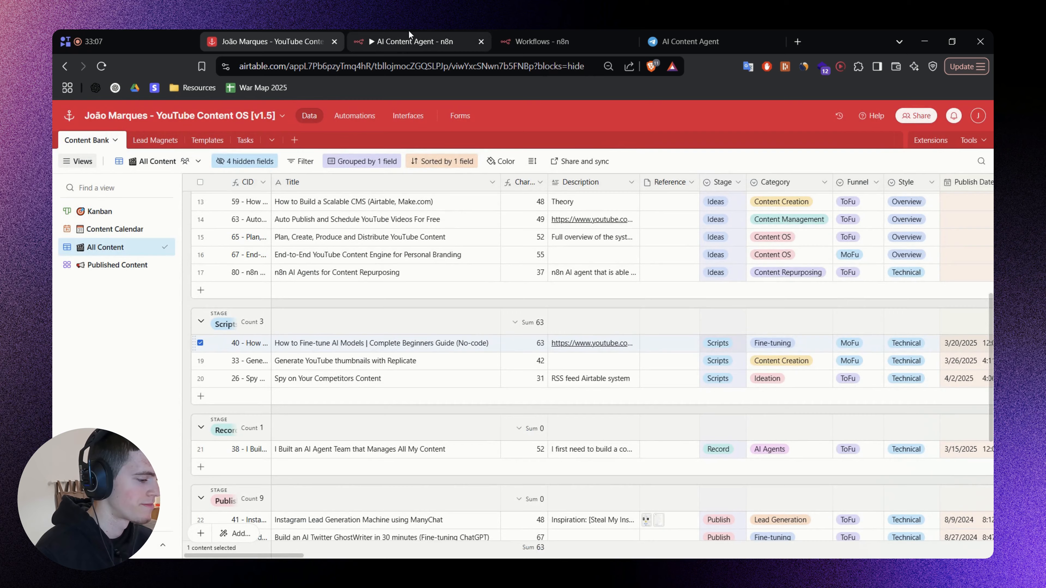
Switch to the n8n workflow, view the parameters of the Generate LinkedIn Post Template tool, and return to the canvas.
{"action": "left_click", "coordinate": [408, 31]}
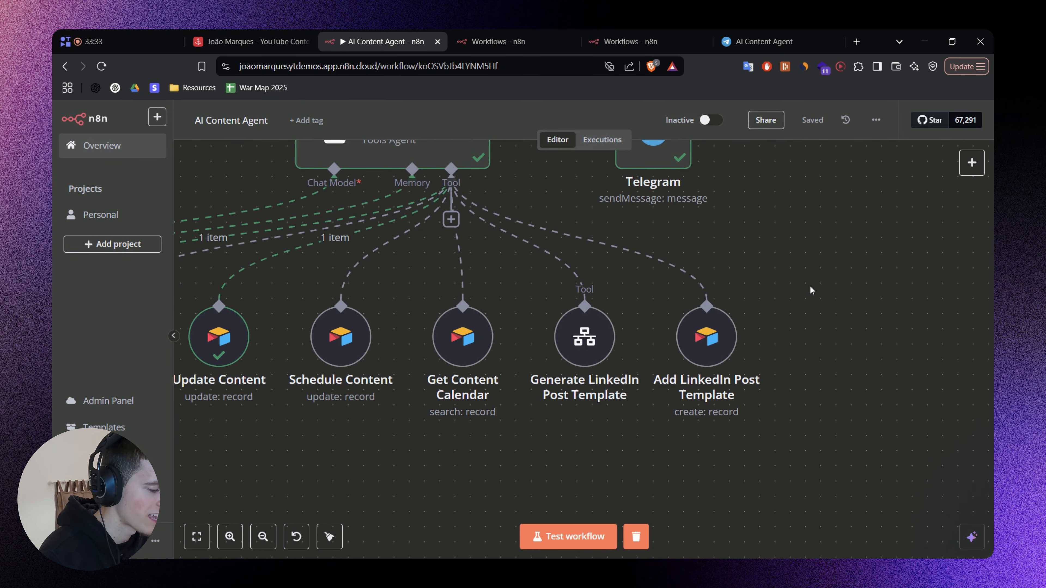
{"action": "scroll", "coordinate": [784, 313], "scroll_direction": "up", "scroll_amount": 2}
{"action": "mouse_move", "coordinate": [589, 410]}
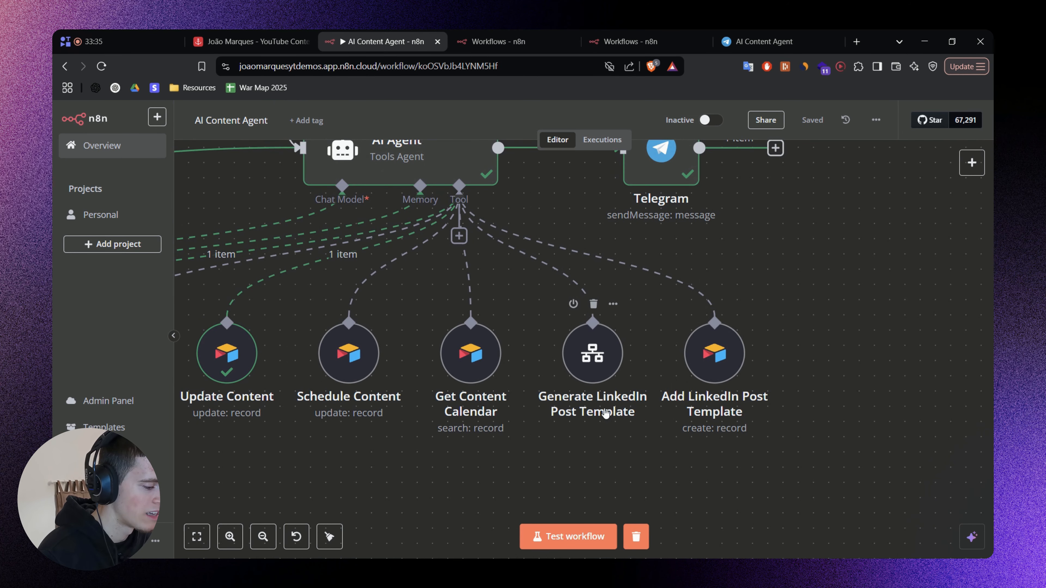
{"action": "left_click", "coordinate": [596, 364]}
{"action": "double_click", "coordinate": [595, 362]}
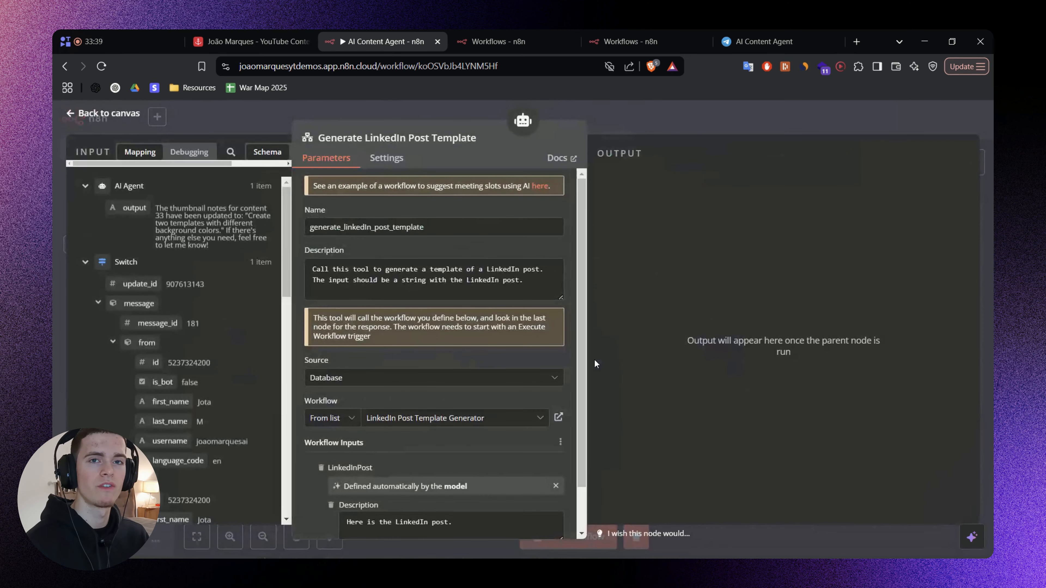
{"action": "left_click", "coordinate": [650, 117]}
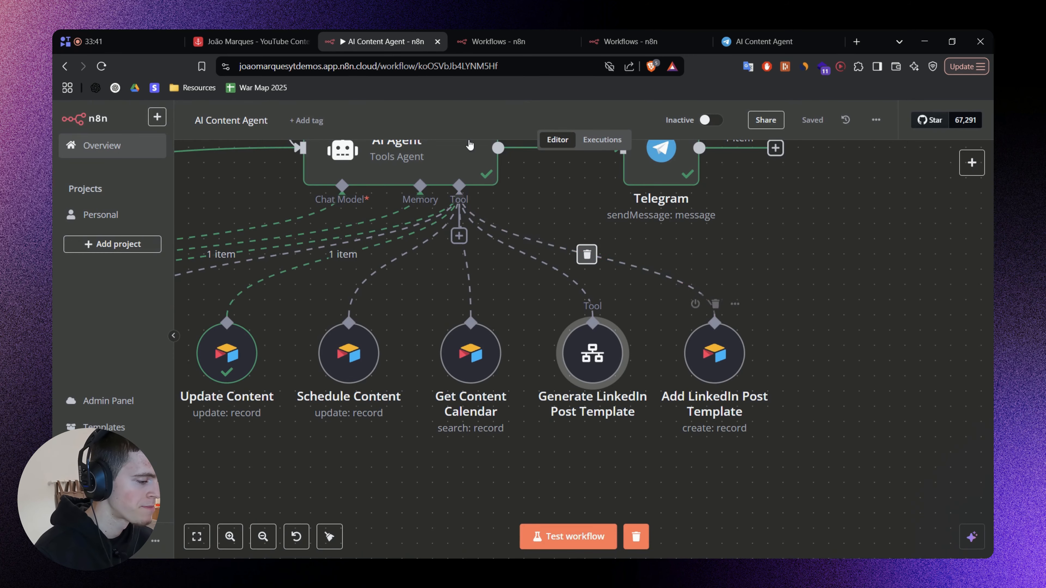
Open the LinkedIn Post Template Generator workflow, read the prompt of its OpenAI node, and return to the canvas.
{"action": "left_click", "coordinate": [478, 40]}
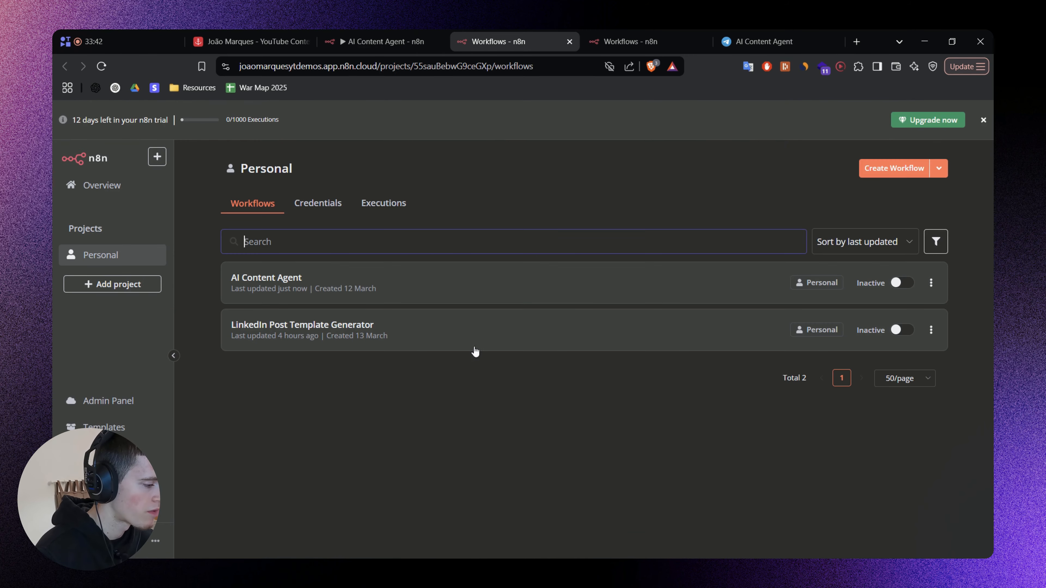
{"action": "left_click", "coordinate": [299, 327]}
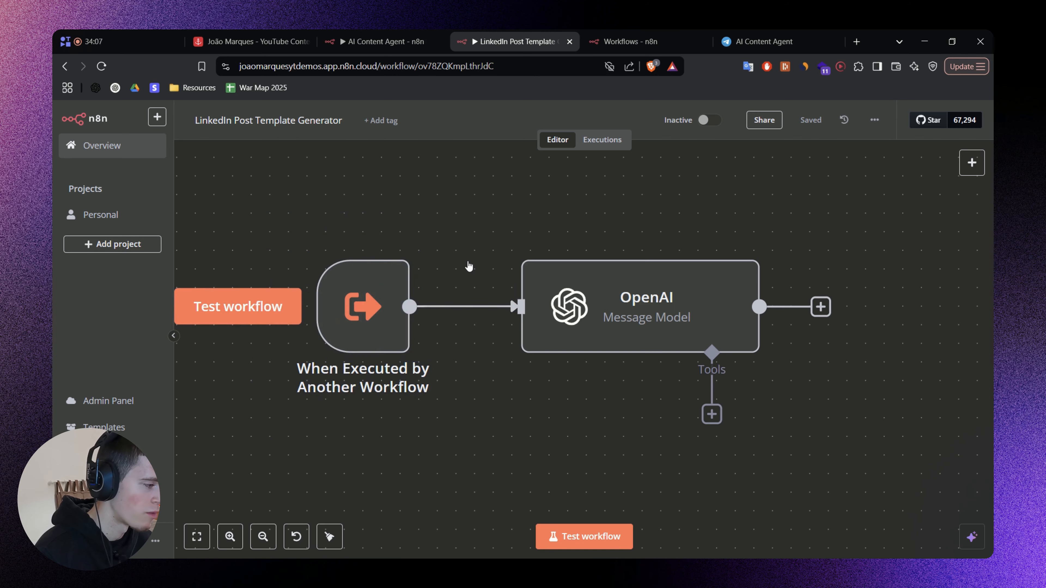
{"action": "left_click", "coordinate": [383, 41]}
{"action": "left_click", "coordinate": [495, 34]}
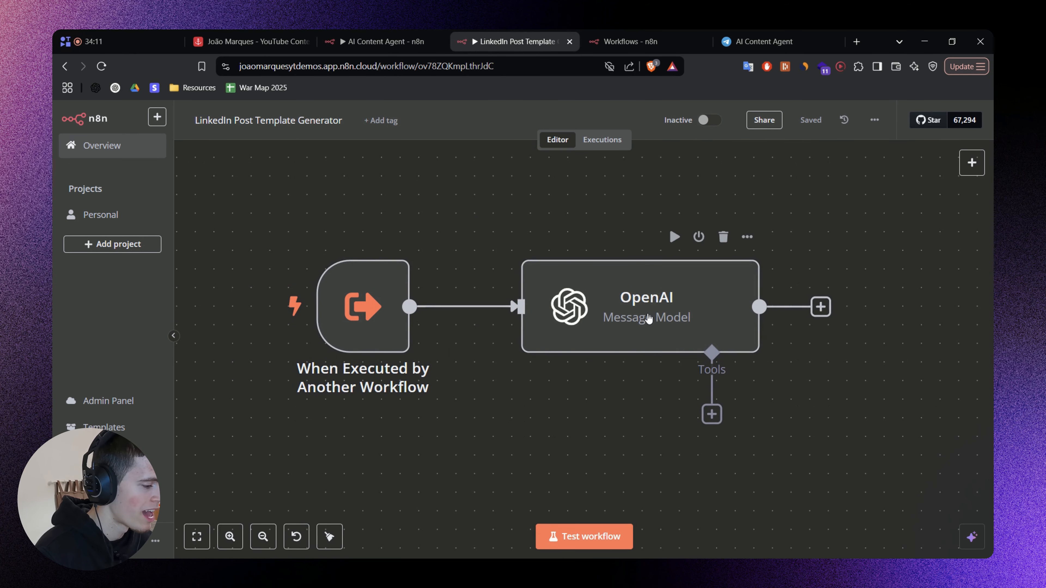
{"action": "double_click", "coordinate": [646, 322]}
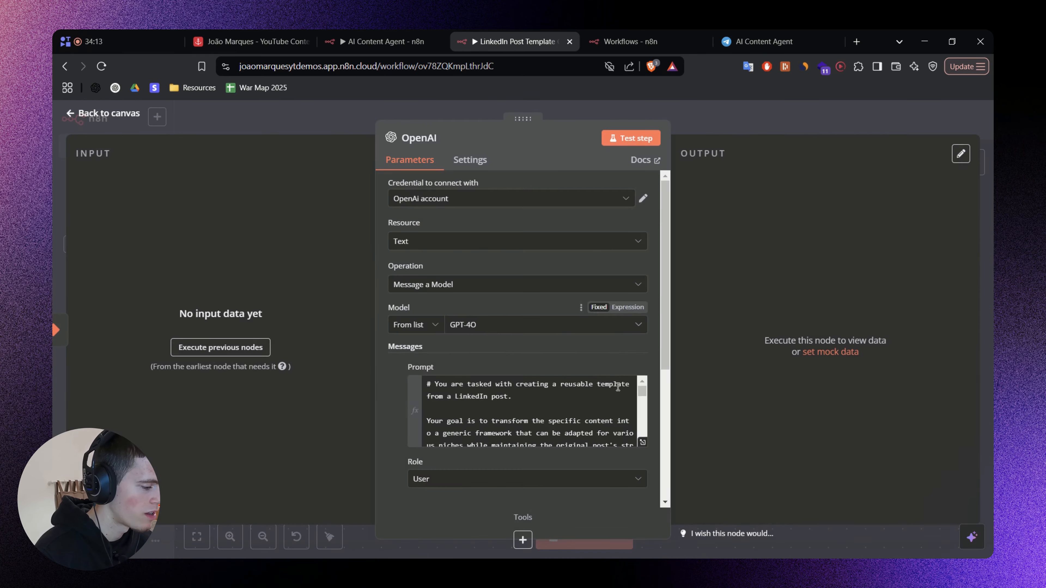
{"action": "left_click_drag", "start_coordinate": [642, 389], "coordinate": [637, 438]}
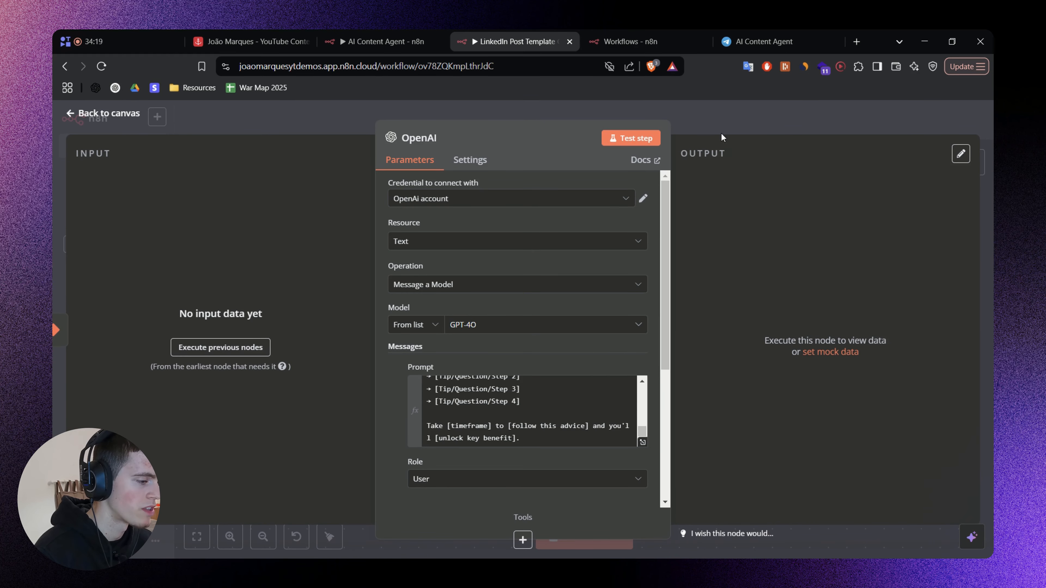
{"action": "left_click", "coordinate": [718, 122]}
Switch to Airtable and view the LinkedIn Templates view of the Templates table.
{"action": "left_click", "coordinate": [735, 38]}
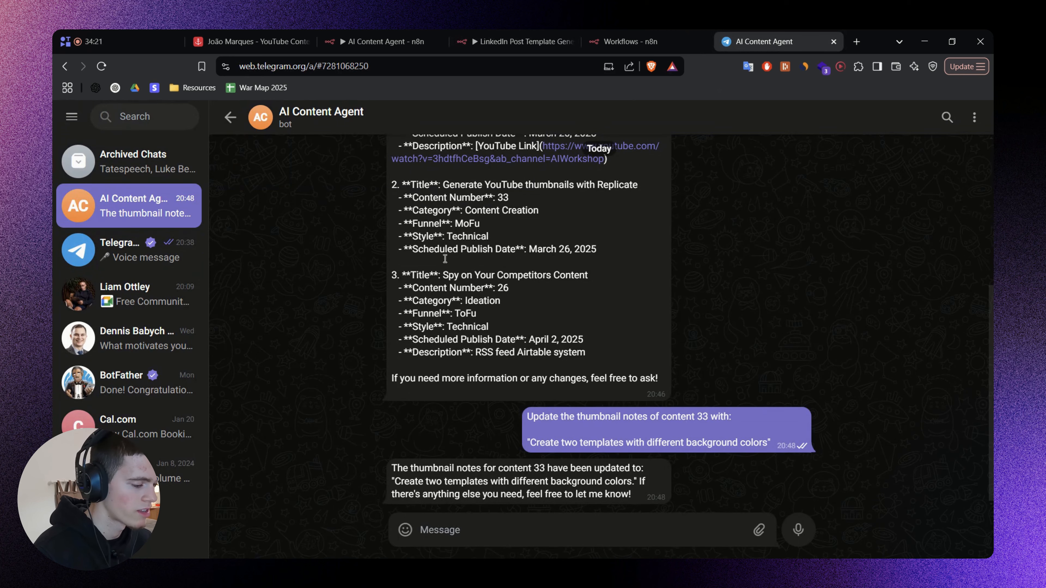
{"action": "left_click", "coordinate": [359, 37]}
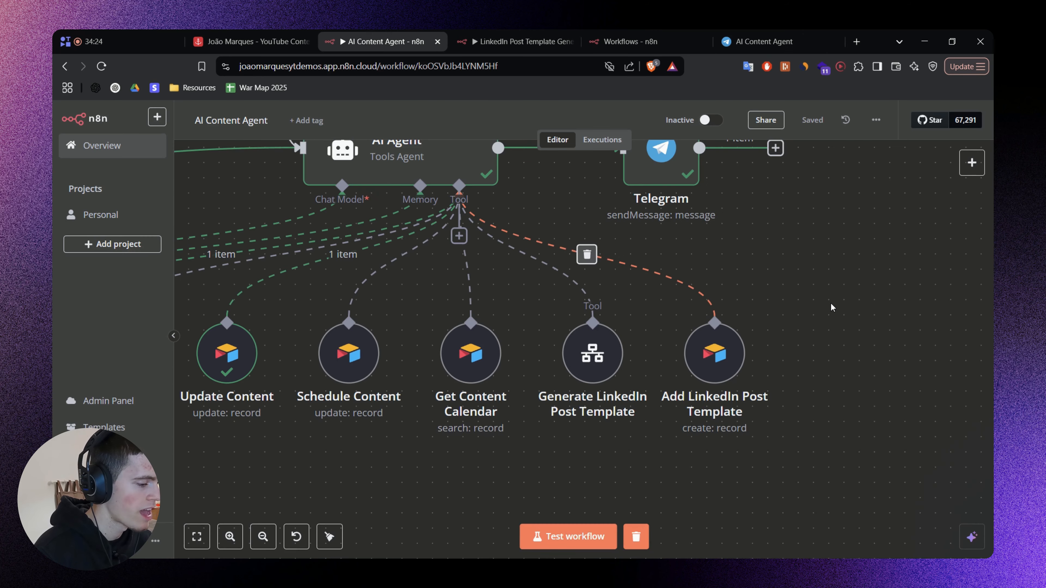
{"action": "left_click", "coordinate": [256, 42]}
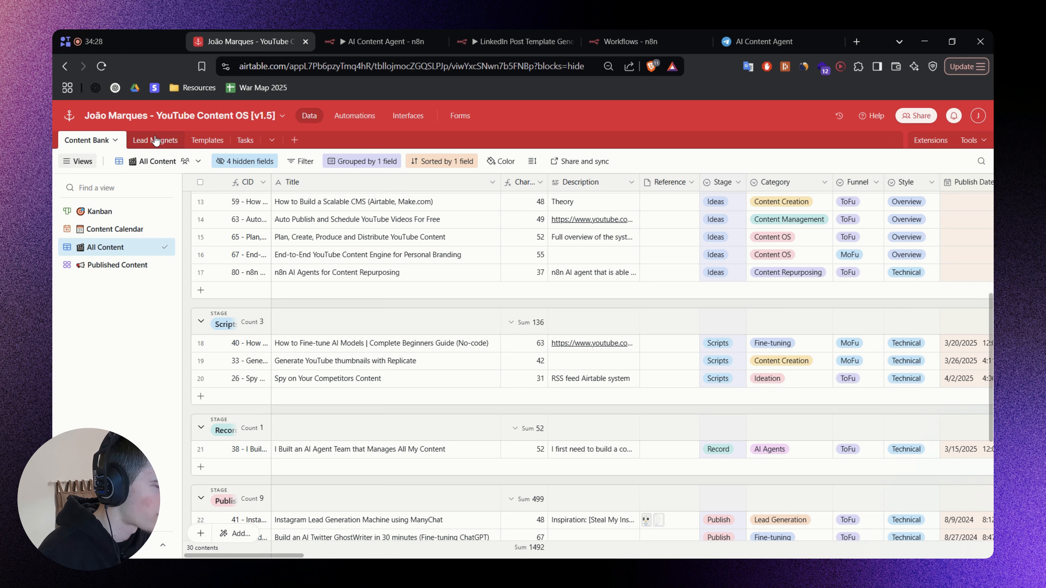
{"action": "left_click", "coordinate": [207, 142]}
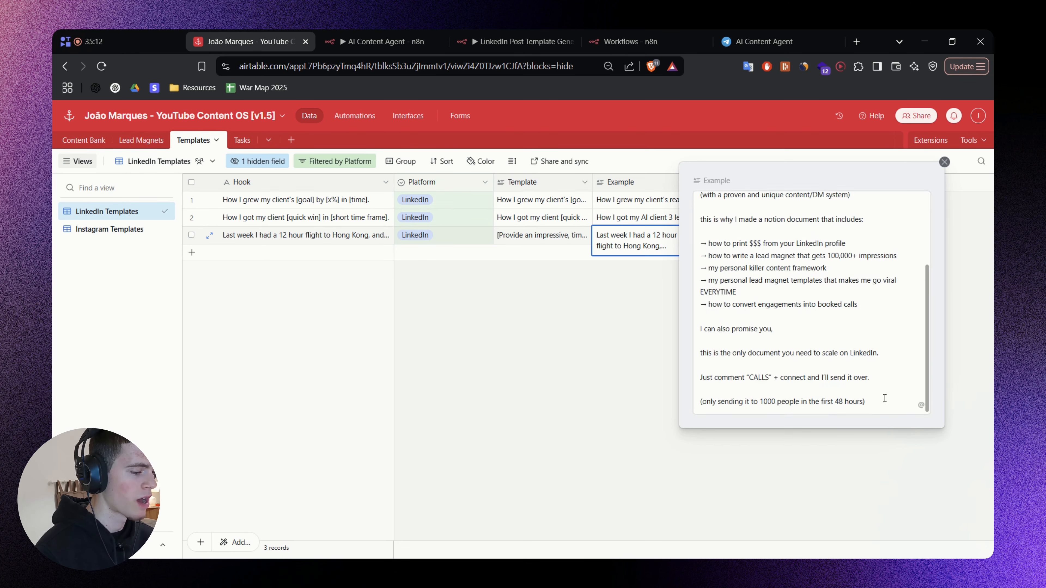
{"action": "left_click_drag", "start_coordinate": [875, 402], "coordinate": [700, 202]}
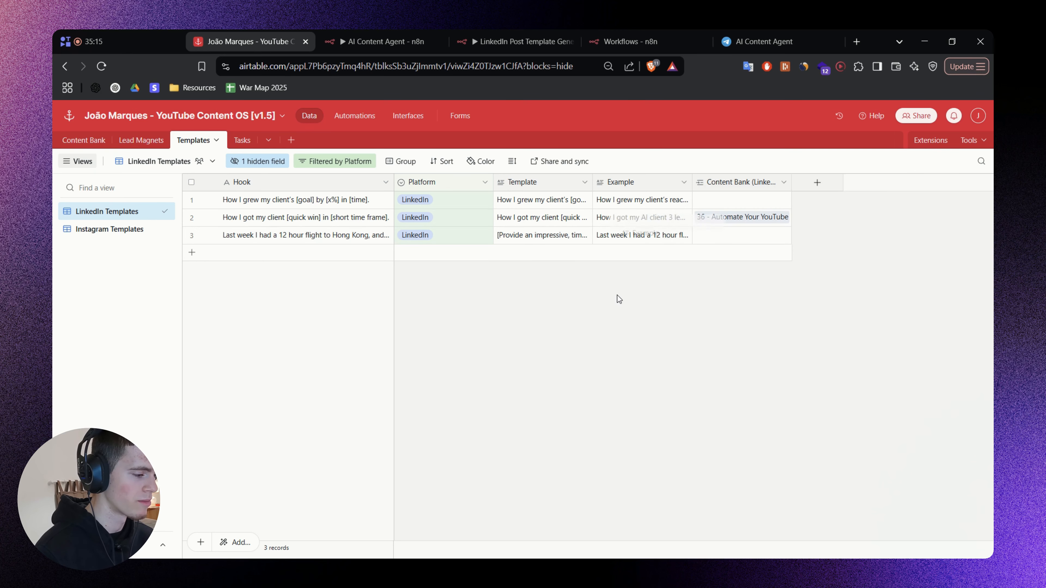
{"action": "left_click", "coordinate": [619, 299]}
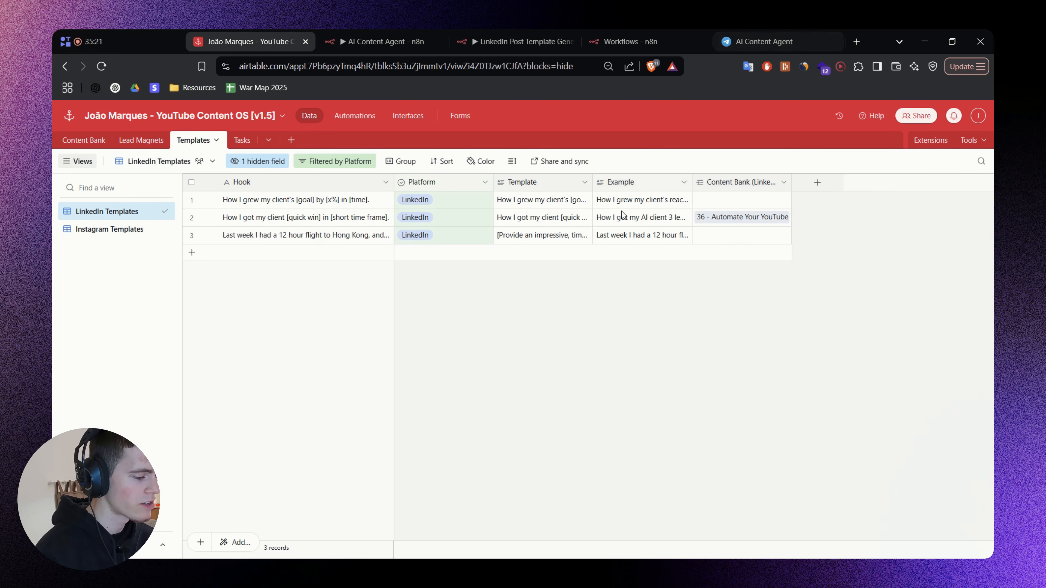
Expand the Template field of the "Last week I had a 12 hour flight to Hong Kong" record and read its text.
{"action": "left_click", "coordinate": [565, 239]}
{"action": "left_click", "coordinate": [589, 237]}
{"action": "scroll", "coordinate": [712, 309], "scroll_direction": "down", "scroll_amount": 5}
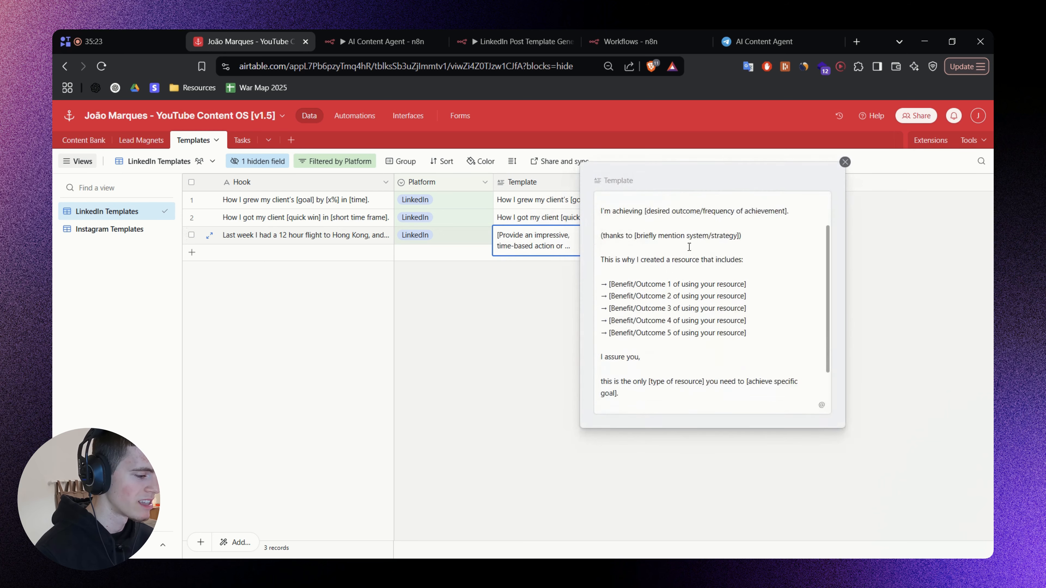
{"action": "left_click_drag", "start_coordinate": [773, 402], "coordinate": [585, 194]}
{"action": "left_click", "coordinate": [585, 194]}
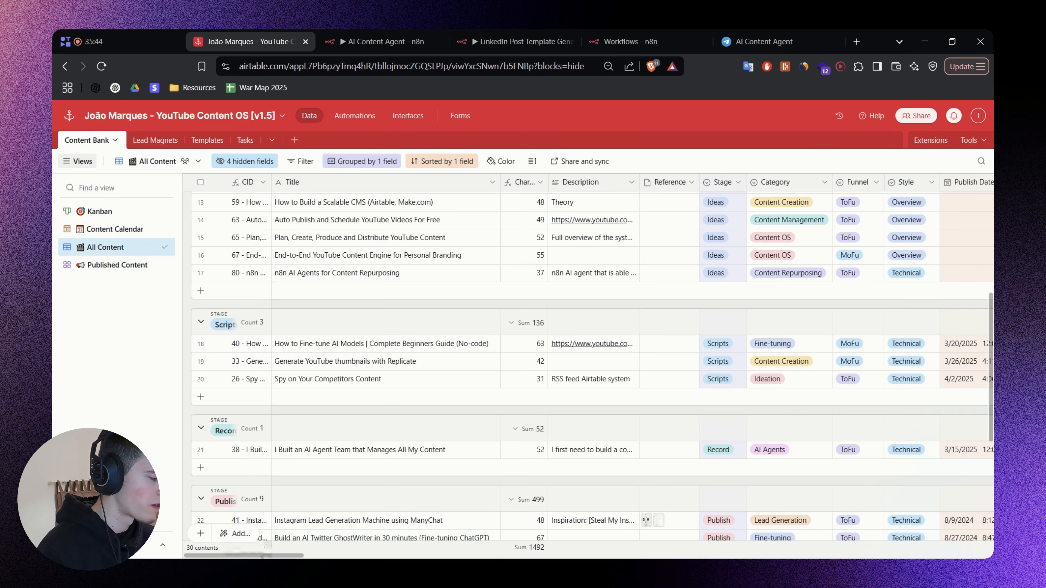
In the Content Bank's All Content view, examine the LinkedIn columns and the template choices for record 61.
{"action": "scroll", "coordinate": [630, 363], "scroll_direction": "right", "scroll_amount": 15}
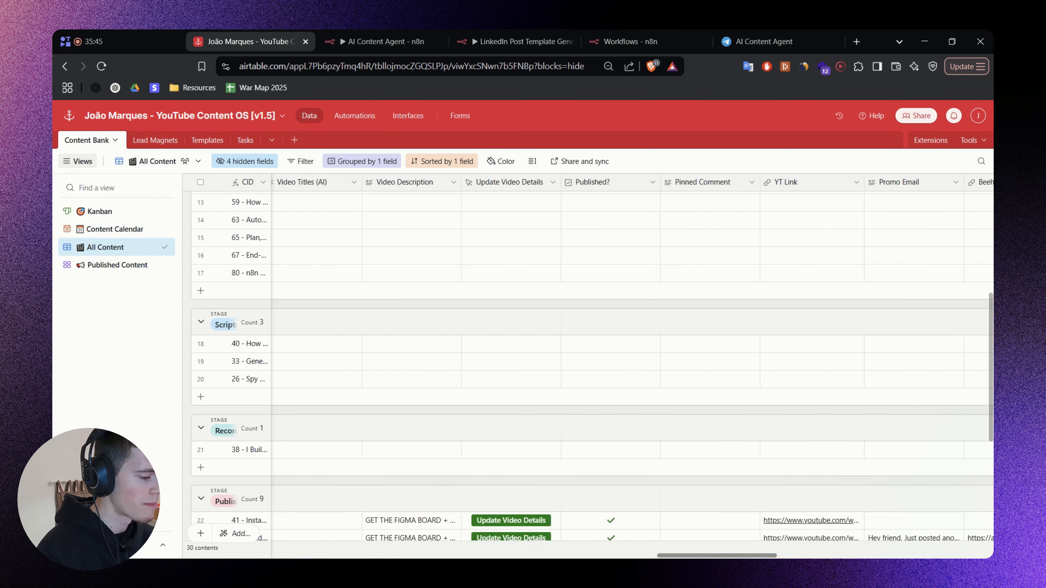
{"action": "scroll", "coordinate": [938, 558], "scroll_direction": "right", "scroll_amount": 15}
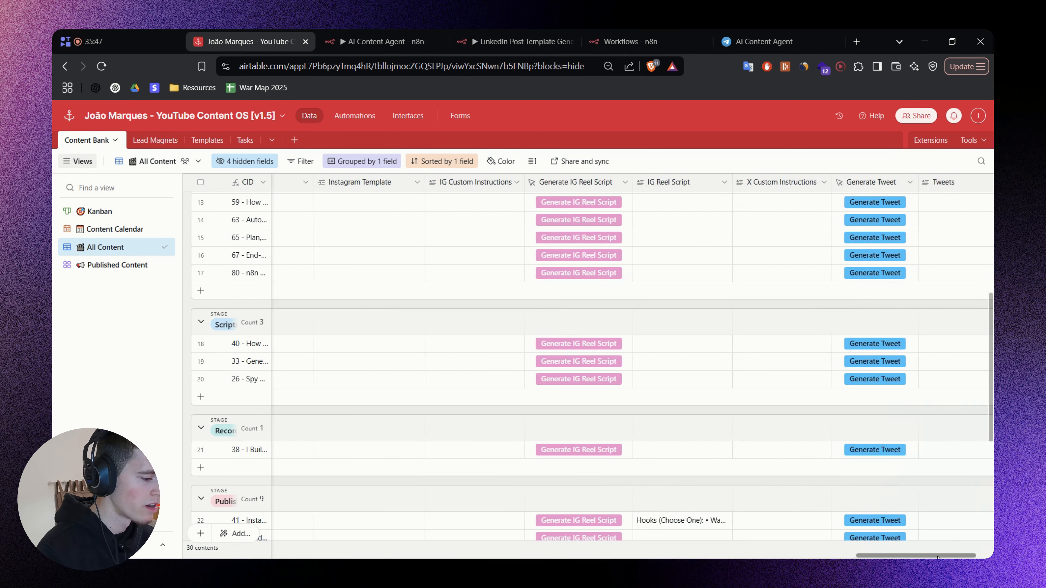
{"action": "scroll", "coordinate": [938, 557], "scroll_direction": "left", "scroll_amount": 10}
{"action": "scroll", "coordinate": [719, 433], "scroll_direction": "down", "scroll_amount": 5}
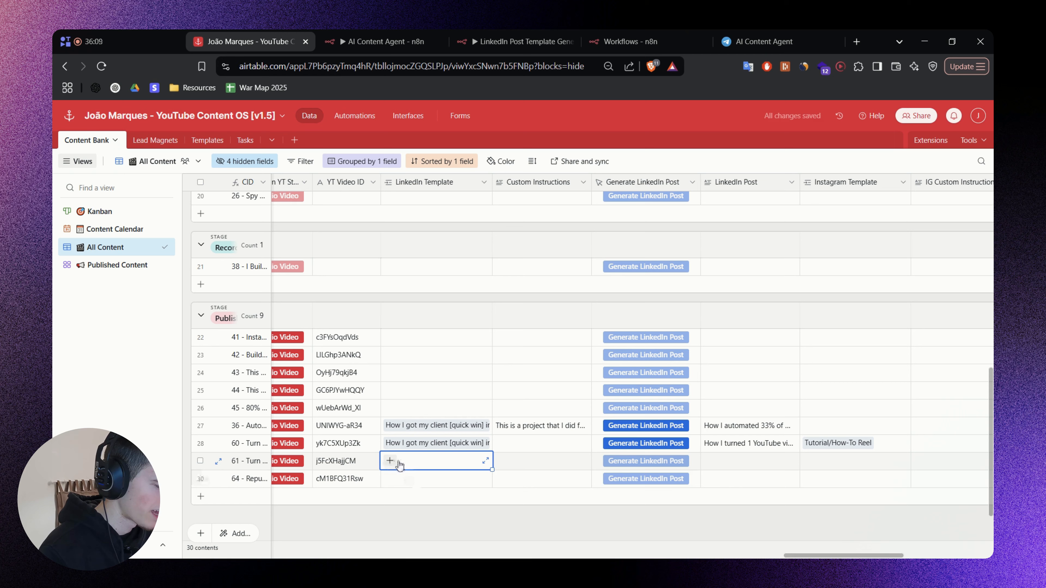
{"action": "left_click", "coordinate": [396, 462]}
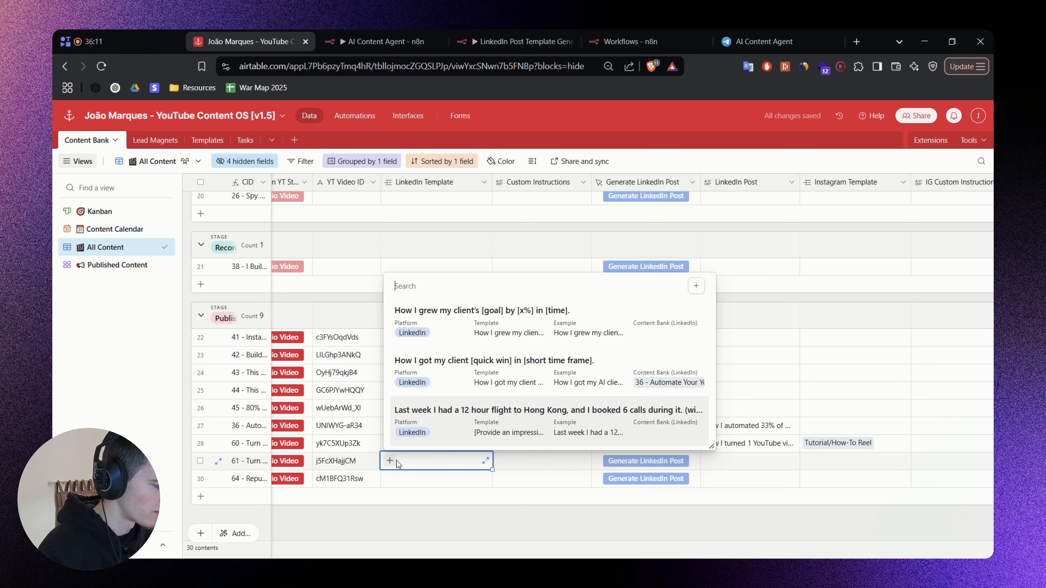
{"action": "left_click", "coordinate": [416, 462]}
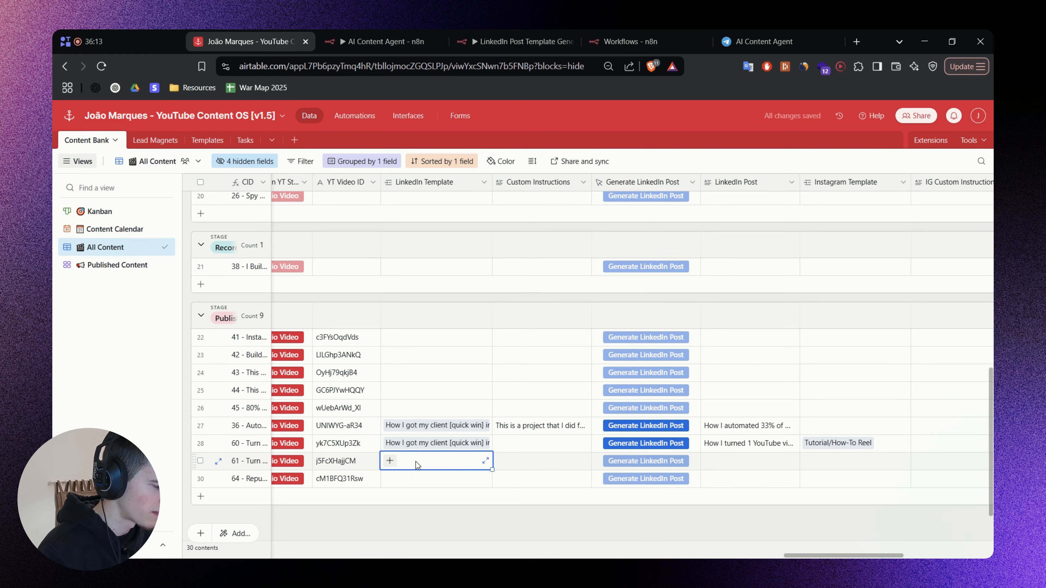
{"action": "double_click", "coordinate": [534, 464]}
{"action": "left_click", "coordinate": [661, 526]}
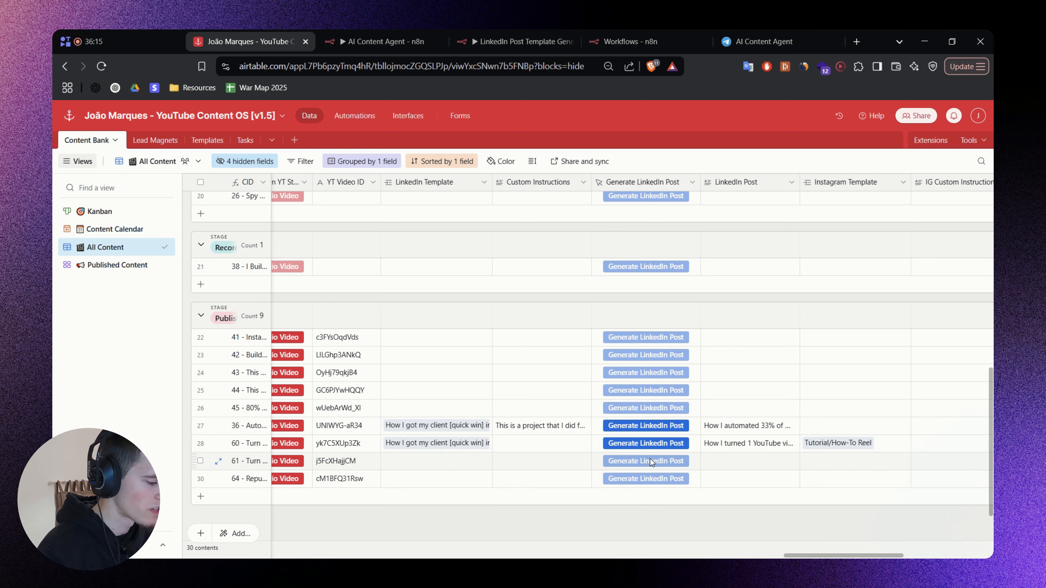
Expand the LinkedIn Post field of record 60, read the post to its end, and close it.
{"action": "left_click", "coordinate": [790, 446]}
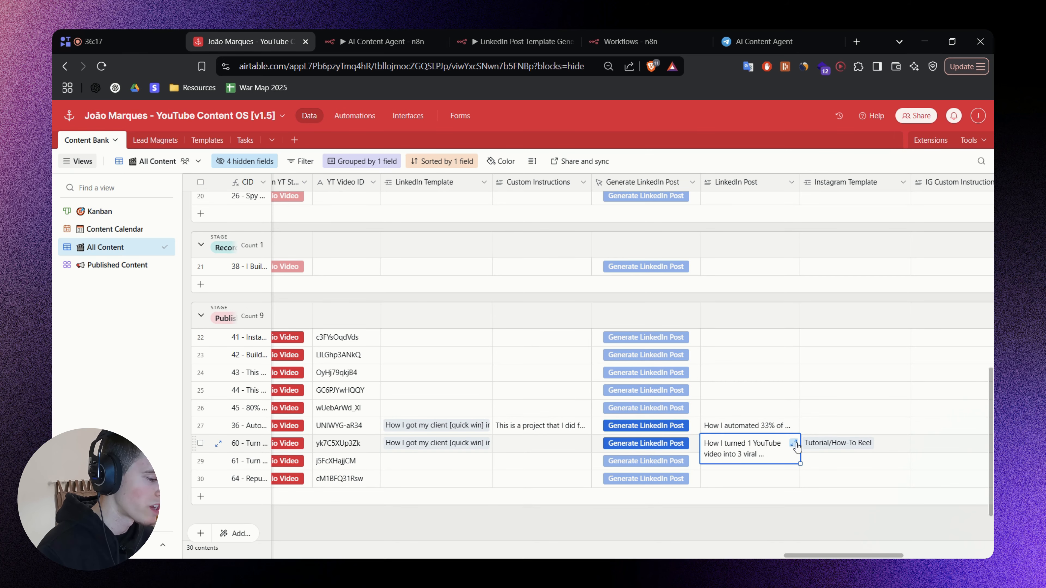
{"action": "left_click", "coordinate": [794, 443]}
{"action": "scroll", "coordinate": [568, 379], "scroll_direction": "down", "scroll_amount": 10}
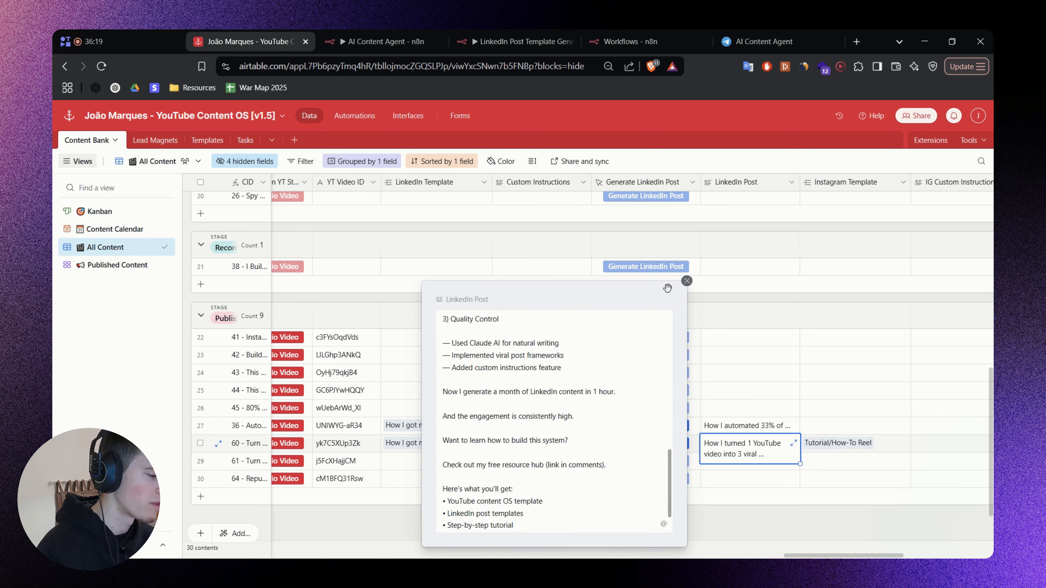
{"action": "left_click", "coordinate": [687, 282]}
{"action": "left_click", "coordinate": [789, 531]}
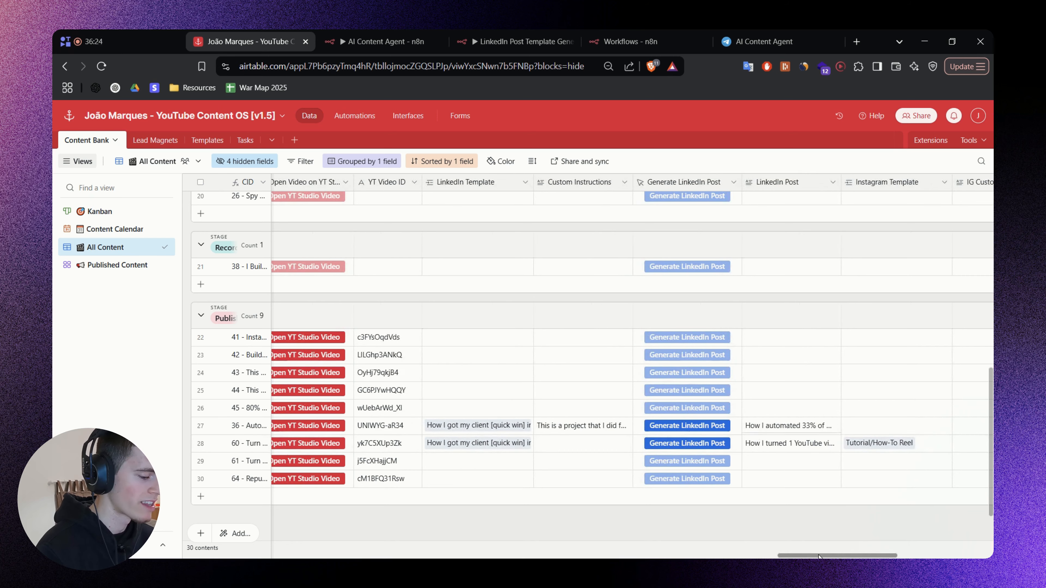
Select record 61 "Turn YouTube Videos into Viral IG Reel Scripts with AI", and switch back to the AI Content Agent workflow in n8n.
{"action": "left_click_drag", "start_coordinate": [818, 556], "coordinate": [226, 474]}
{"action": "left_click", "coordinate": [200, 460]}
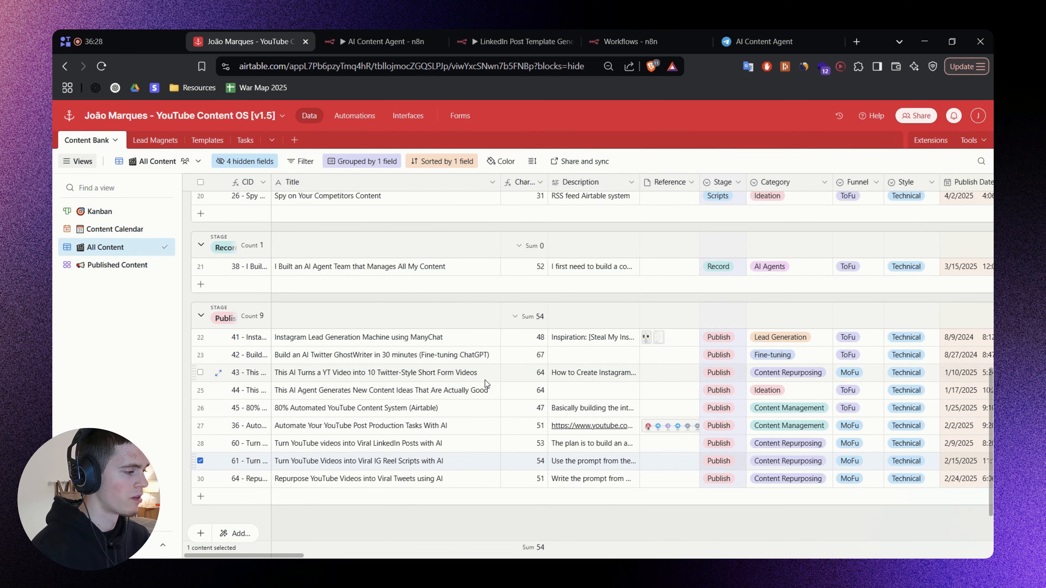
{"action": "scroll", "coordinate": [483, 383], "scroll_direction": "up", "scroll_amount": 2}
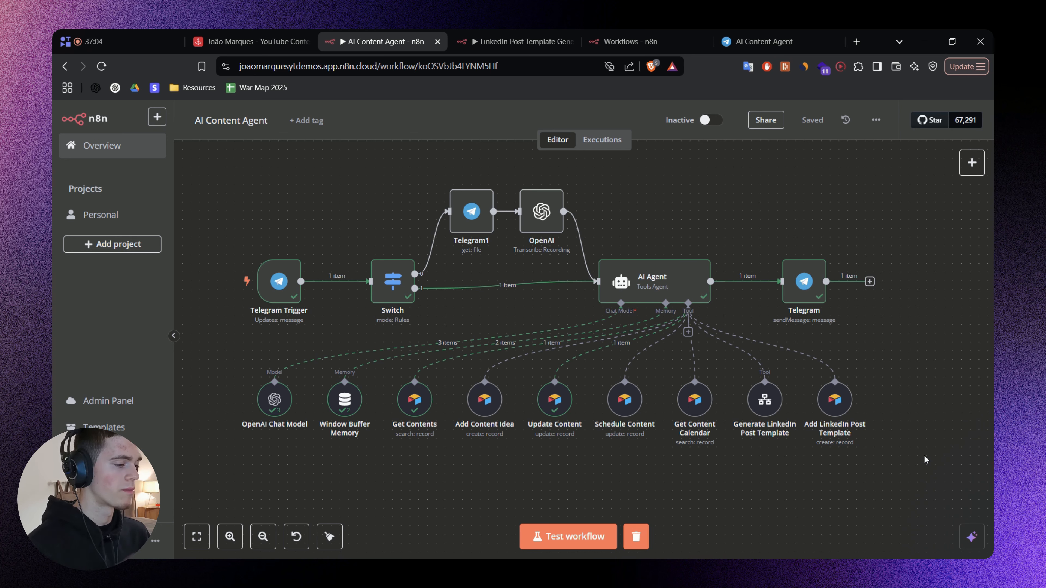
{"action": "scroll", "coordinate": [910, 428], "scroll_direction": "up", "scroll_amount": 1}
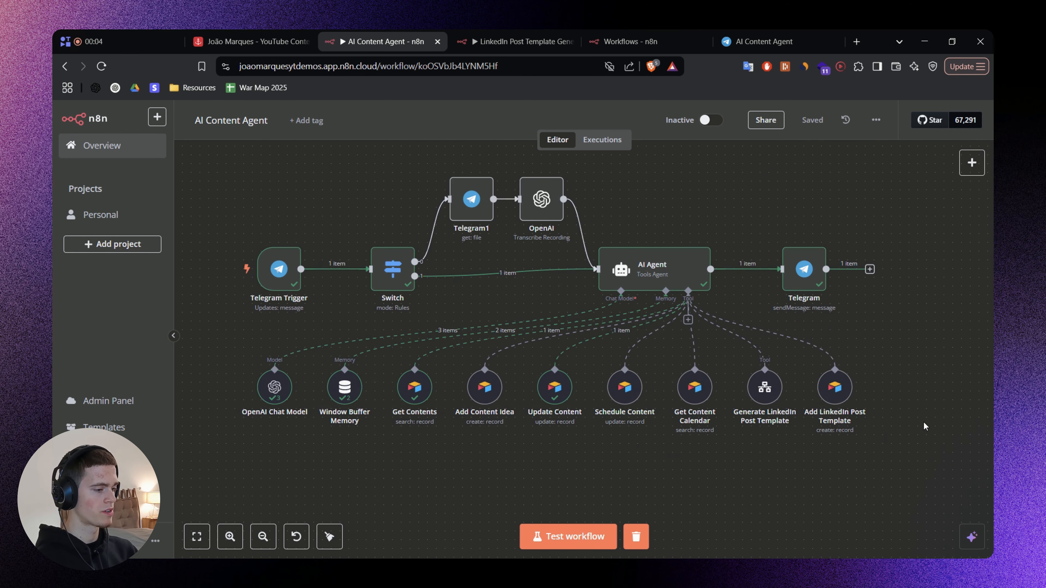
{"action": "scroll", "coordinate": [904, 409], "scroll_direction": "up", "scroll_amount": 2}
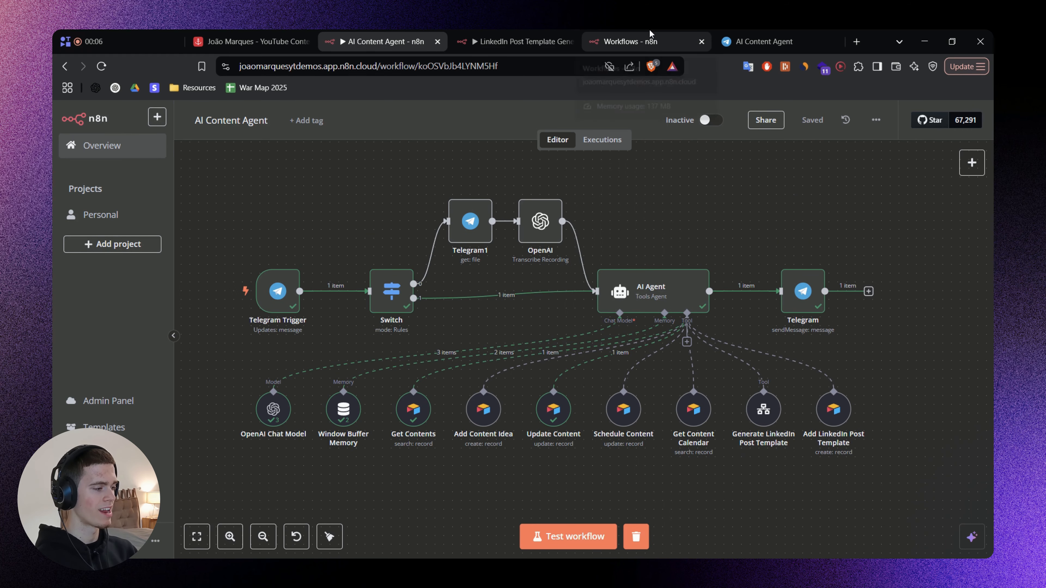
Create a new n8n workflow, add an AI Agent node as its first step, and return to the canvas.
{"action": "left_click", "coordinate": [630, 41]}
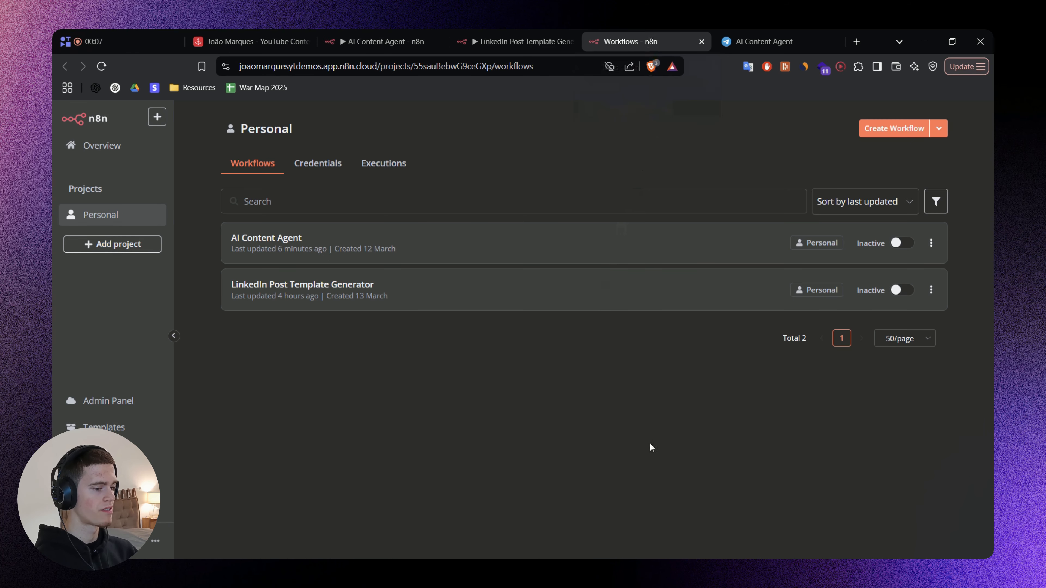
{"action": "left_click", "coordinate": [888, 130]}
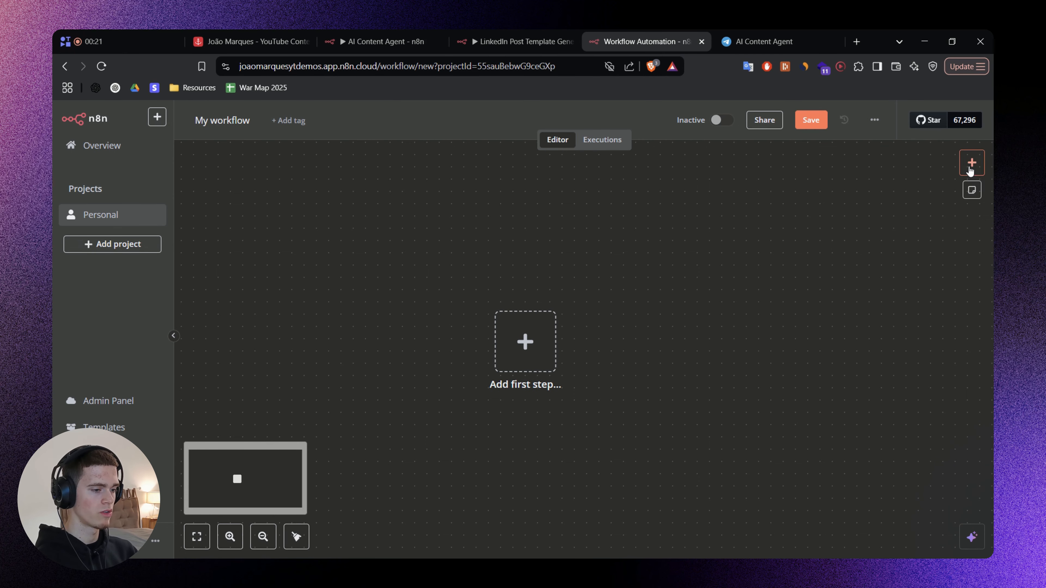
{"action": "left_click", "coordinate": [972, 163]}
{"action": "type", "text": "Ai Agent"}
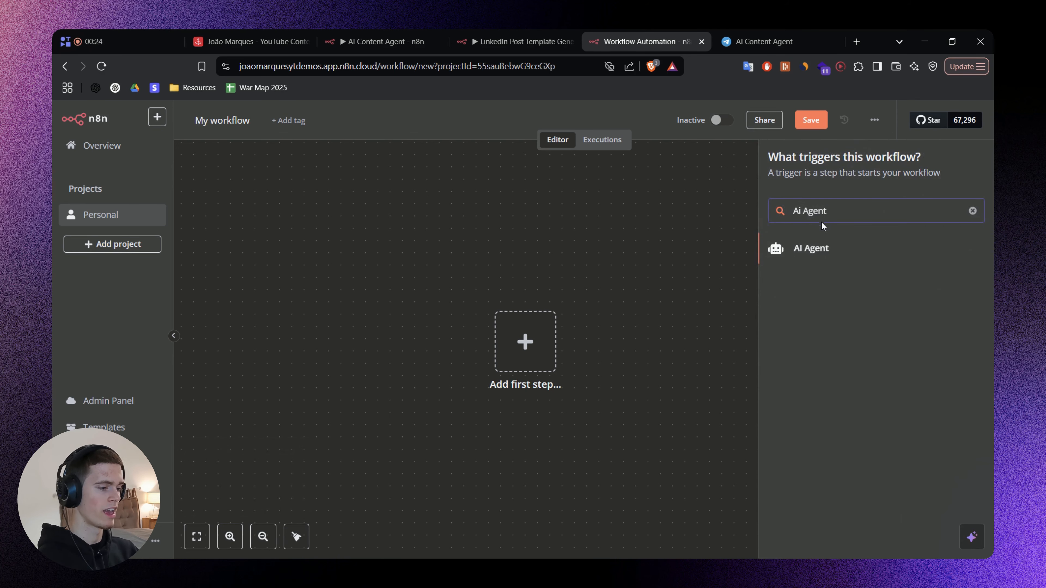
{"action": "left_click", "coordinate": [819, 247]}
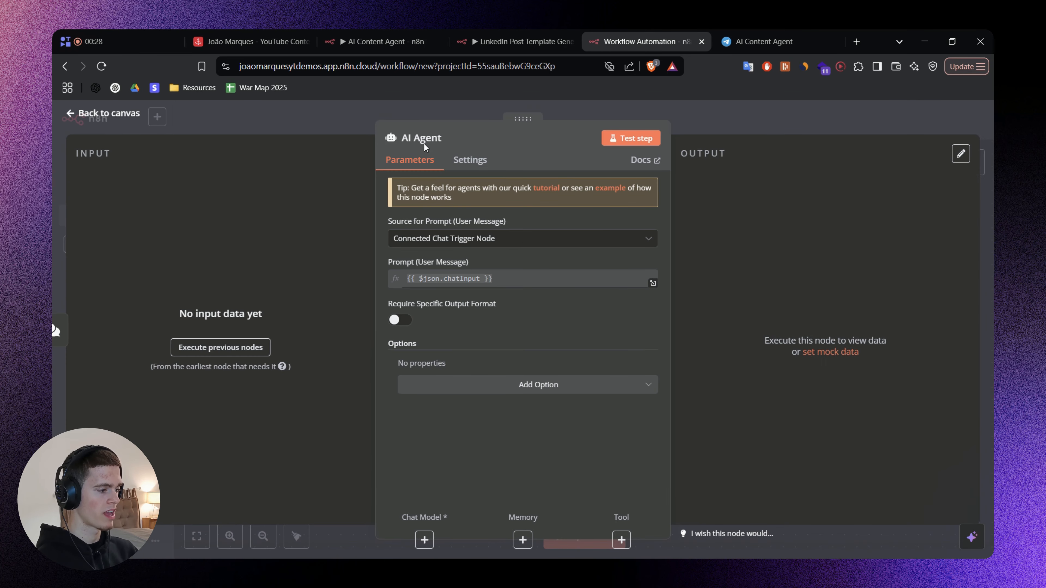
{"action": "left_click", "coordinate": [759, 117]}
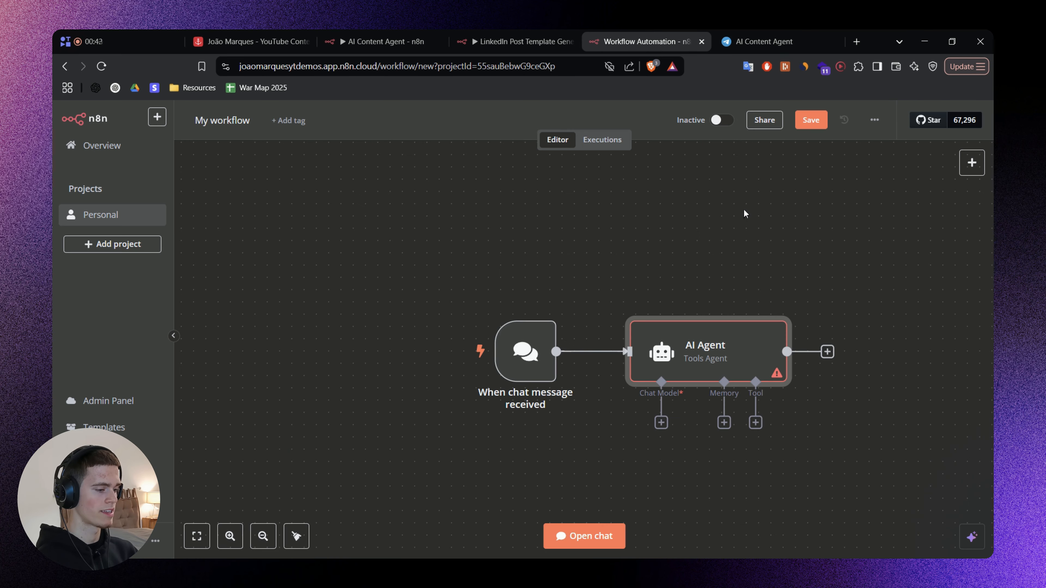
Select the AI Agent and chat trigger nodes to point them out, and open the workflow's test chat.
{"action": "left_click_drag", "start_coordinate": [744, 209], "coordinate": [626, 164]}
{"action": "left_click_drag", "start_coordinate": [460, 193], "coordinate": [746, 376]}
{"action": "left_click", "coordinate": [749, 408]}
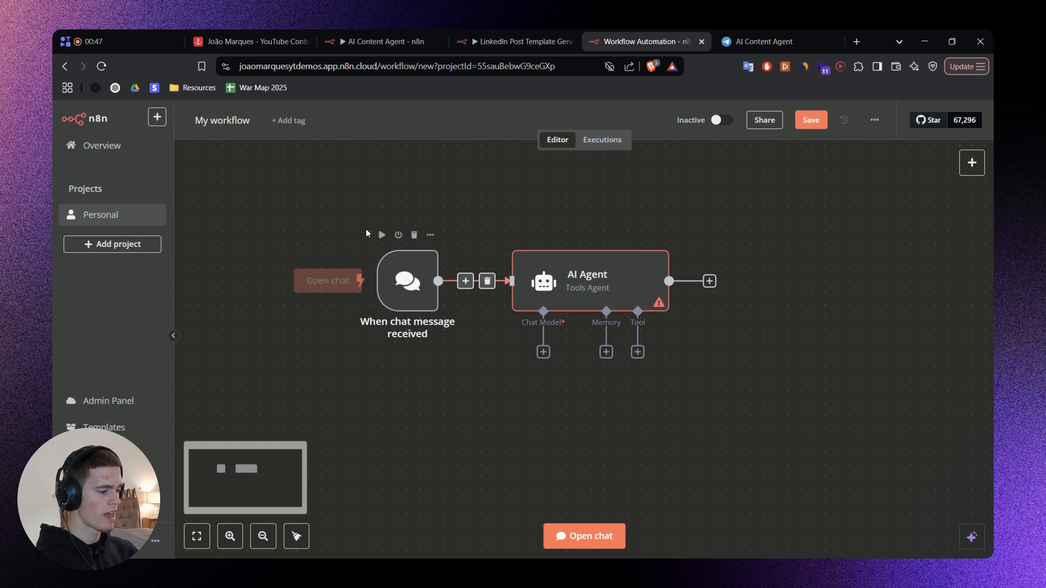
{"action": "left_click_drag", "start_coordinate": [314, 208], "coordinate": [463, 356]}
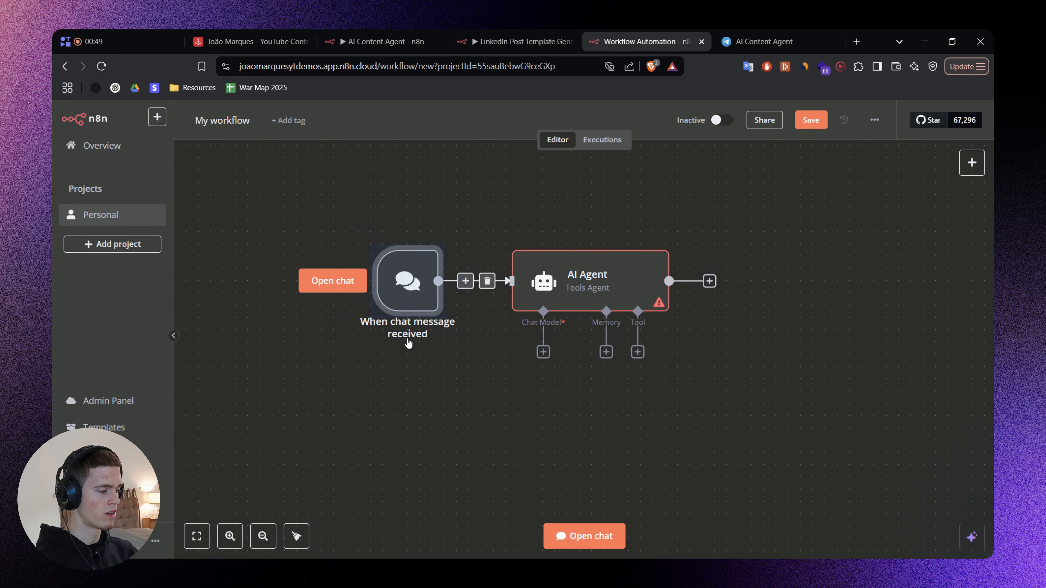
{"action": "left_click", "coordinate": [437, 352]}
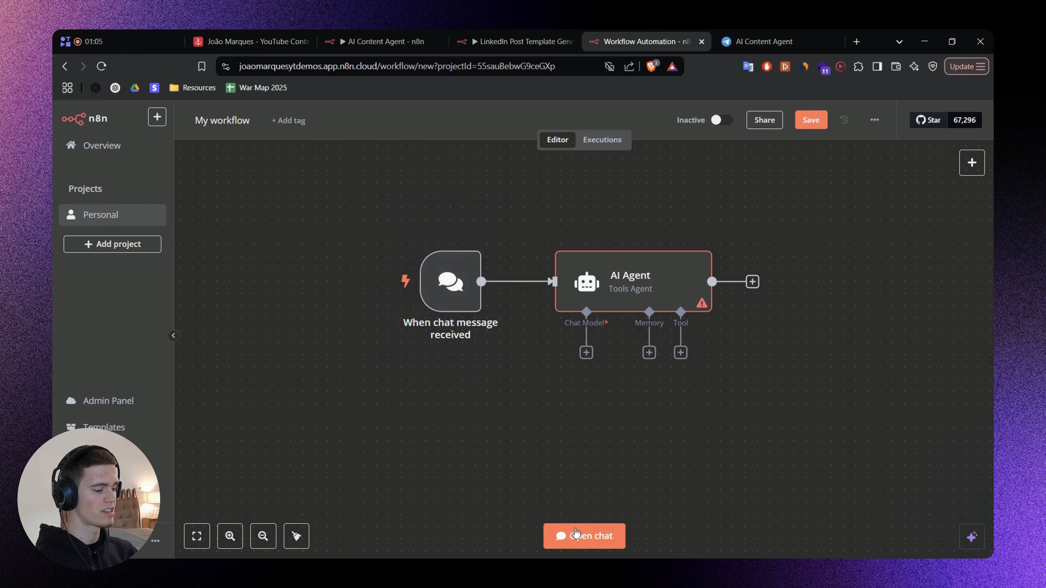
{"action": "left_click", "coordinate": [590, 536]}
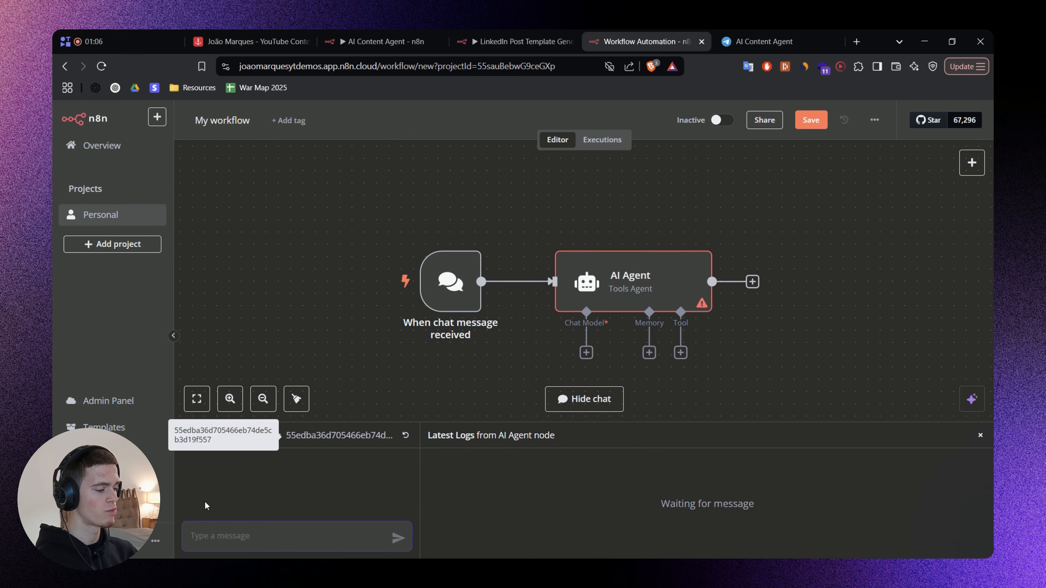
{"action": "left_click_drag", "start_coordinate": [530, 201], "coordinate": [748, 355]}
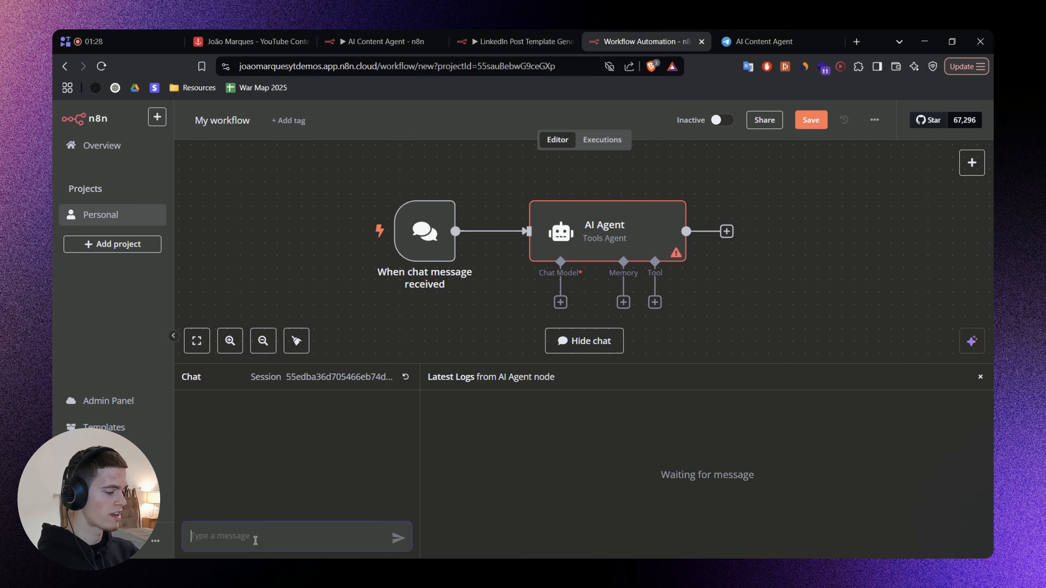
Send the test message "Hi" to the AI Agent and close the chat.
{"action": "type", "text": "Hi"}
{"action": "key", "text": "Return"}
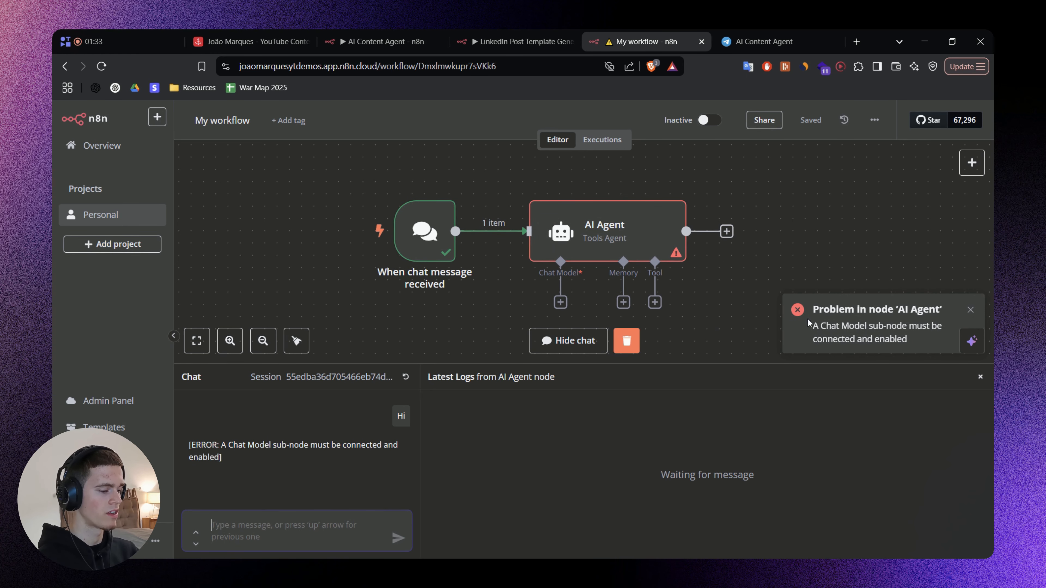
{"action": "left_click_drag", "start_coordinate": [807, 364], "coordinate": [789, 440]}
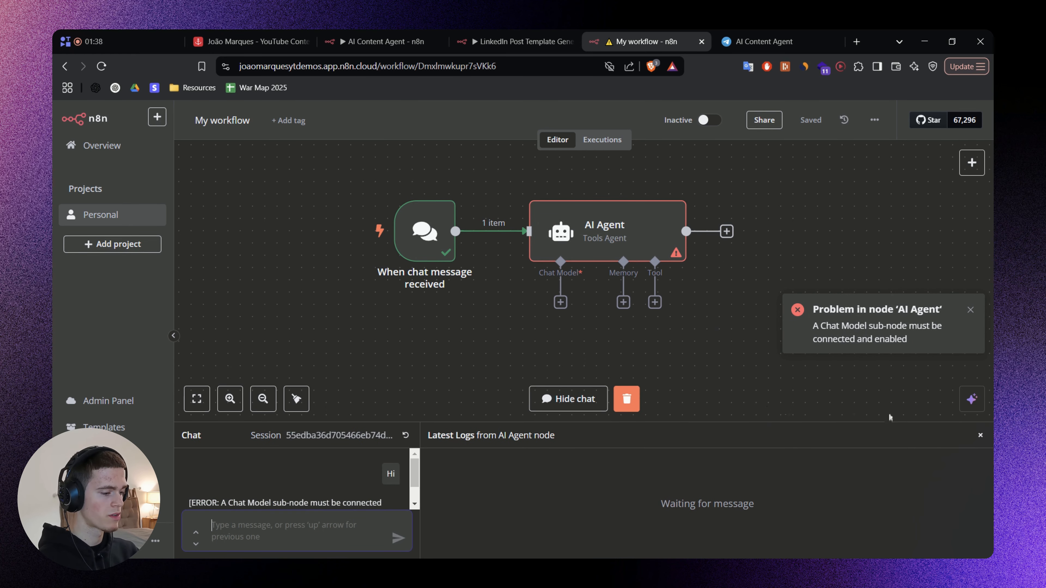
{"action": "left_click", "coordinate": [979, 436]}
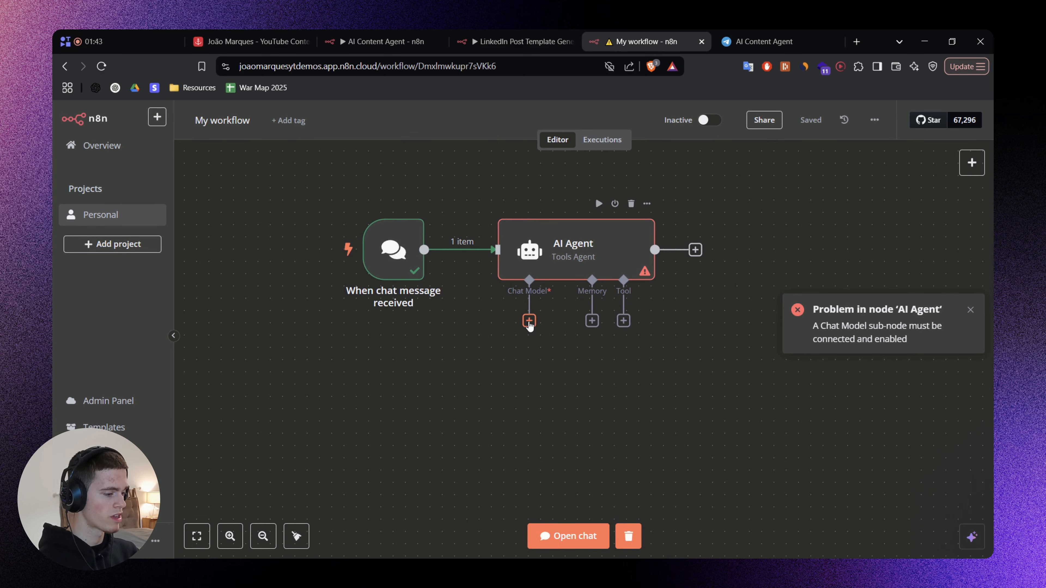
Attach an OpenAI Chat Model to the AI Agent's Chat Model connection, dismissing the error notification.
{"action": "left_click", "coordinate": [529, 324]}
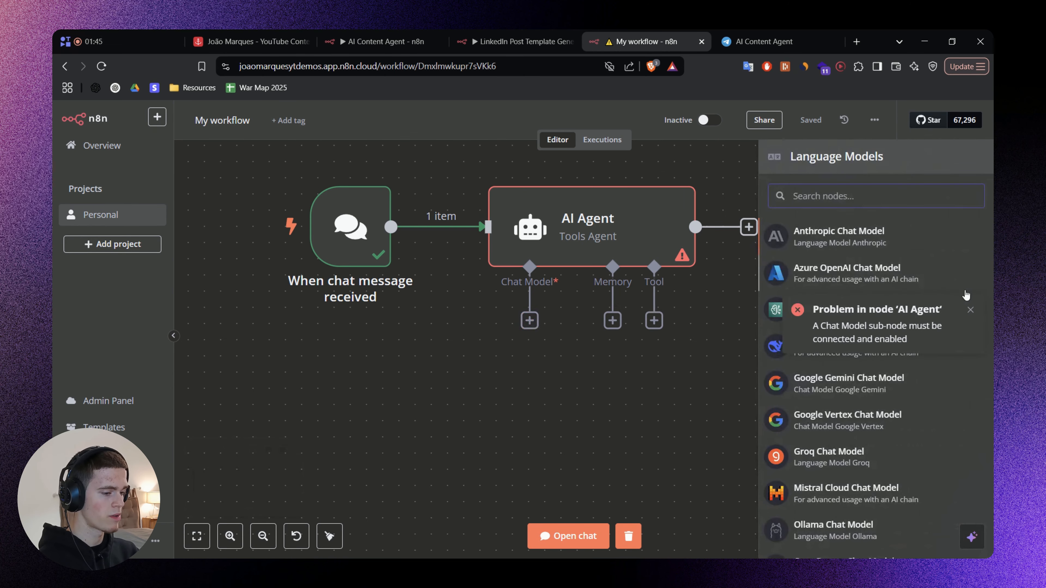
{"action": "left_click", "coordinate": [971, 309]}
{"action": "scroll", "coordinate": [888, 387], "scroll_direction": "down", "scroll_amount": 2}
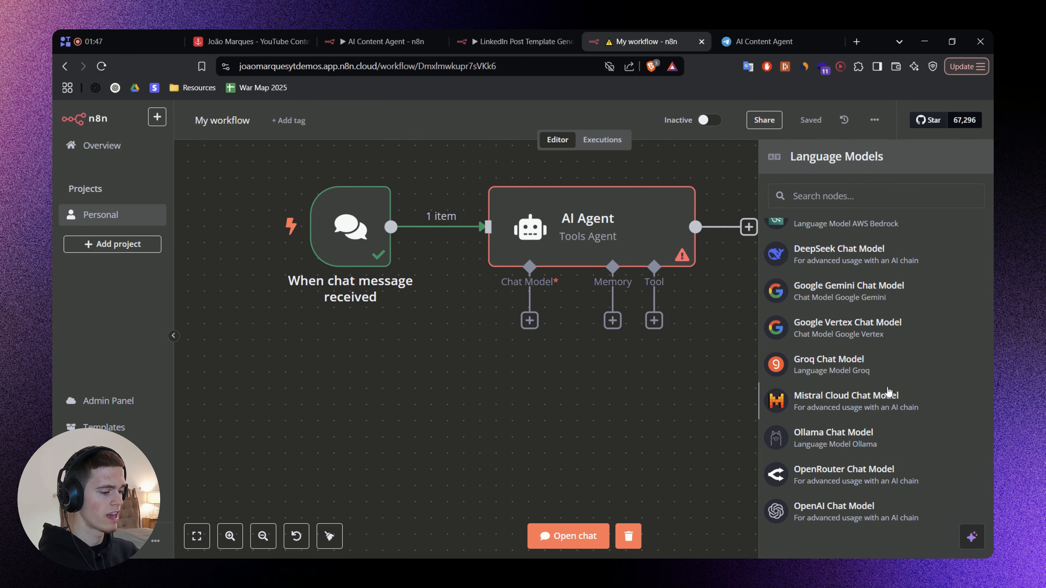
{"action": "left_click", "coordinate": [861, 508]}
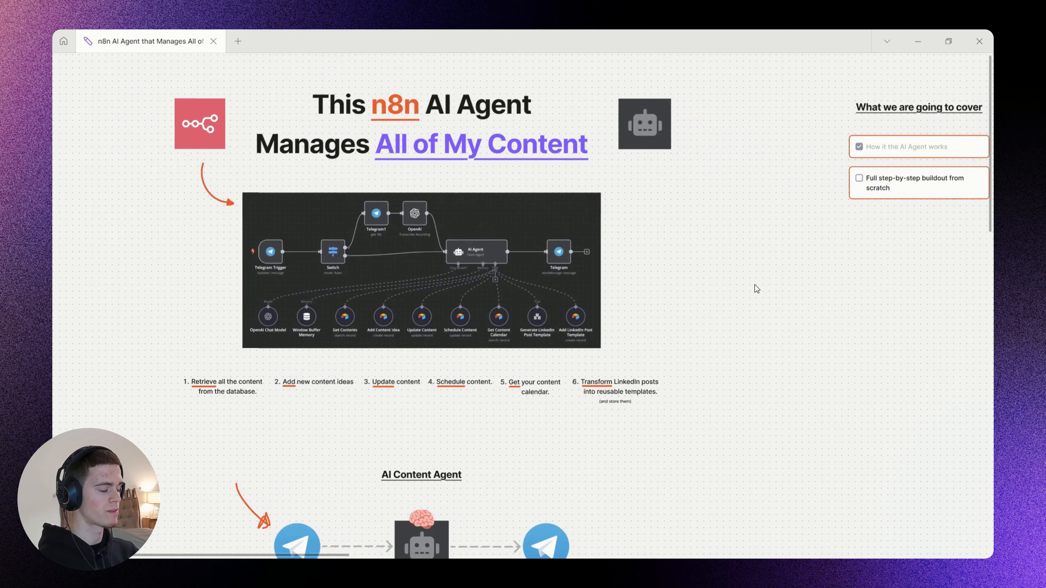
Switch to the whiteboard notes and look over the Telegram, OpenAI and Airtable setup links and the agent prompts.
{"action": "scroll", "coordinate": [754, 287], "scroll_direction": "right", "scroll_amount": 6}
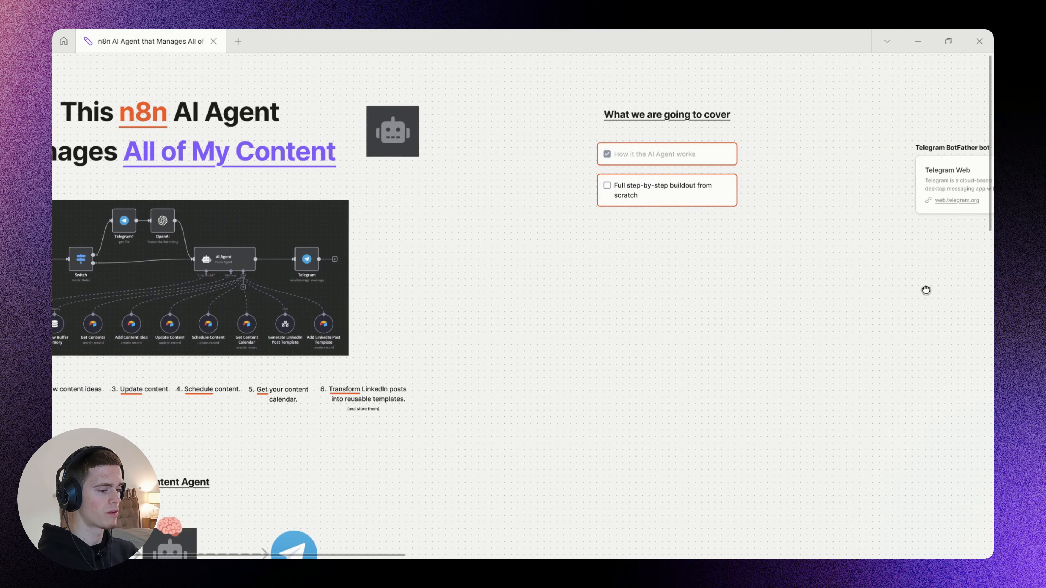
{"action": "scroll", "coordinate": [882, 289], "scroll_direction": "right", "scroll_amount": 6}
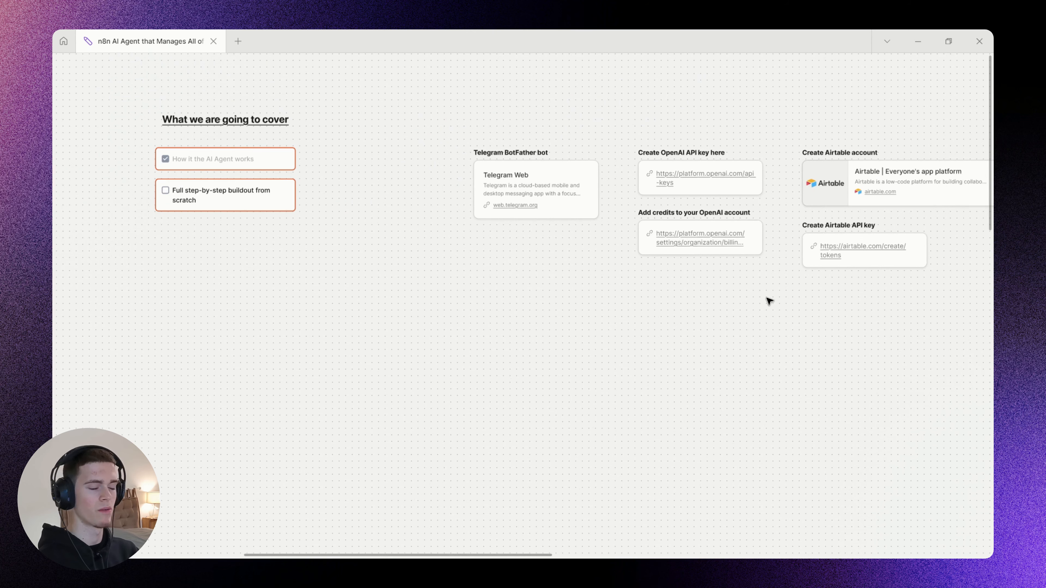
{"action": "scroll", "coordinate": [776, 302], "scroll_direction": "right", "scroll_amount": 10}
{"action": "scroll", "coordinate": [596, 292], "scroll_direction": "down", "scroll_amount": 3}
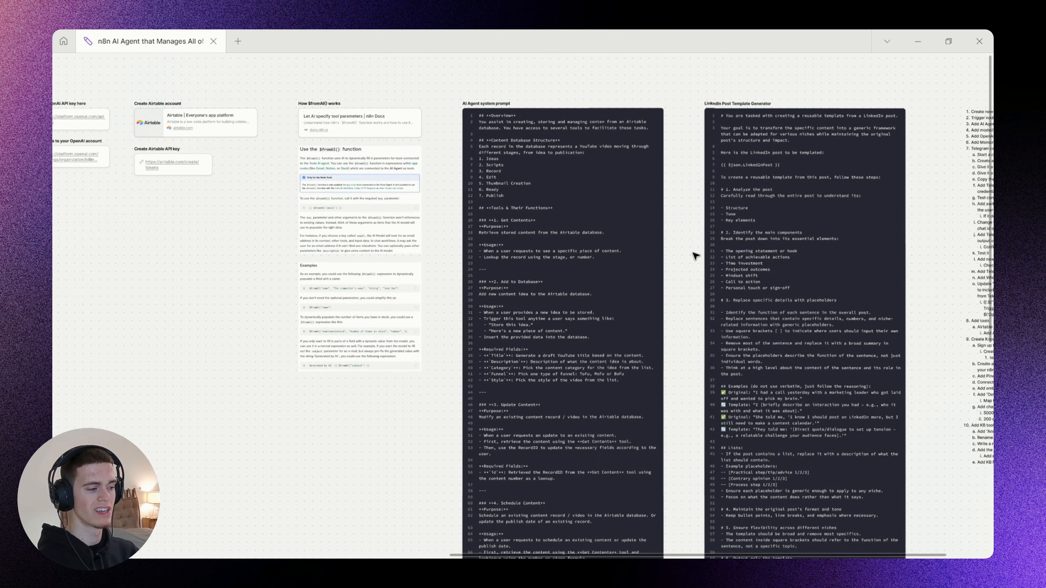
{"action": "scroll", "coordinate": [401, 196], "scroll_direction": "left", "scroll_amount": 10}
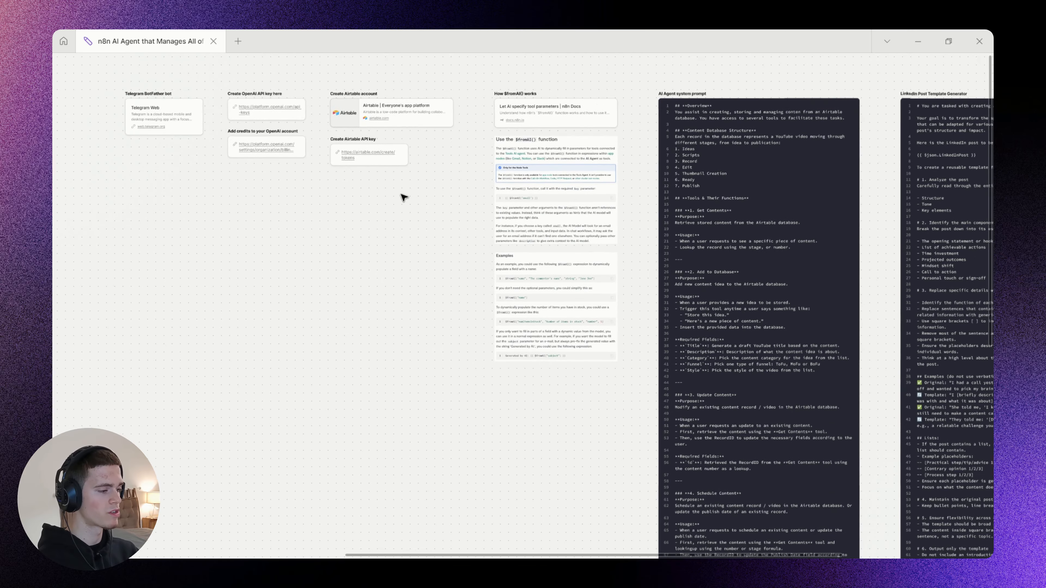
{"action": "scroll", "coordinate": [416, 152], "scroll_direction": "up", "scroll_amount": 3}
{"action": "scroll", "coordinate": [502, 194], "scroll_direction": "right", "scroll_amount": 5}
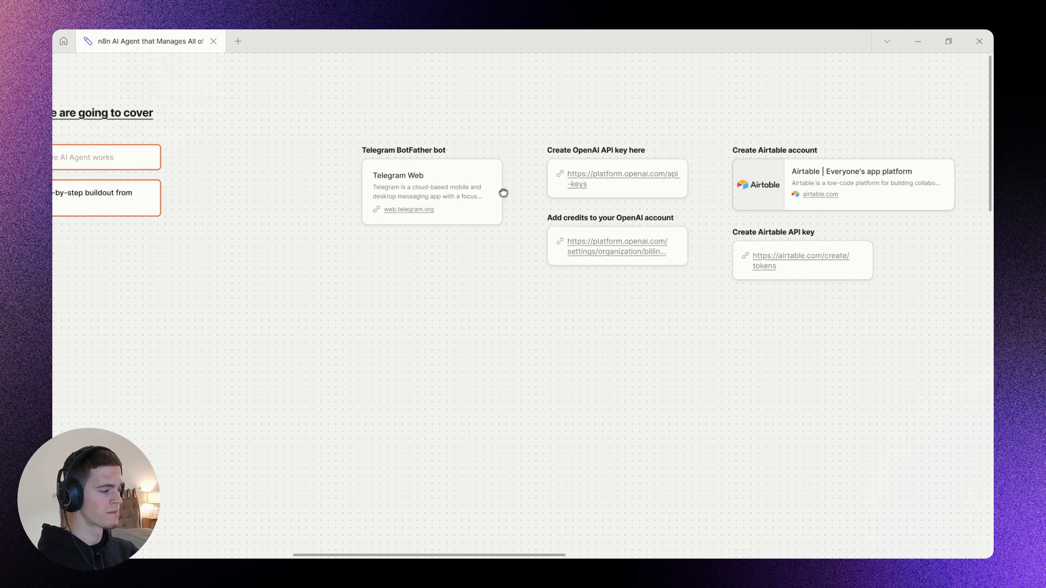
{"action": "scroll", "coordinate": [486, 204], "scroll_direction": "up", "scroll_amount": 3}
{"action": "left_click_drag", "start_coordinate": [520, 175], "coordinate": [505, 188]}
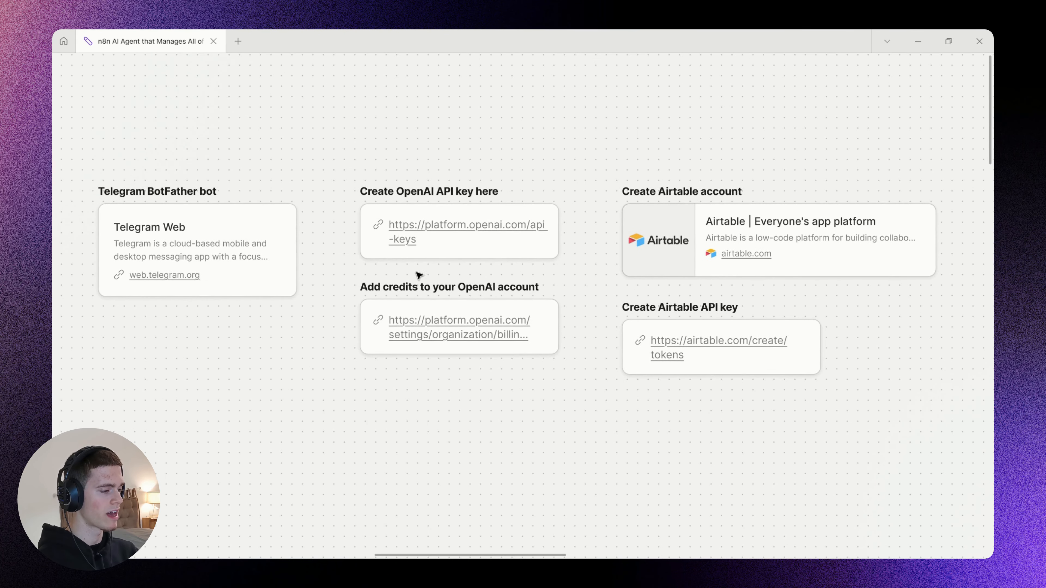
Point out the OpenAI API key and billing credit links on the whiteboard, and return to the OpenAI Chat Model settings in n8n.
{"action": "scroll", "coordinate": [455, 202], "scroll_direction": "up", "scroll_amount": 1}
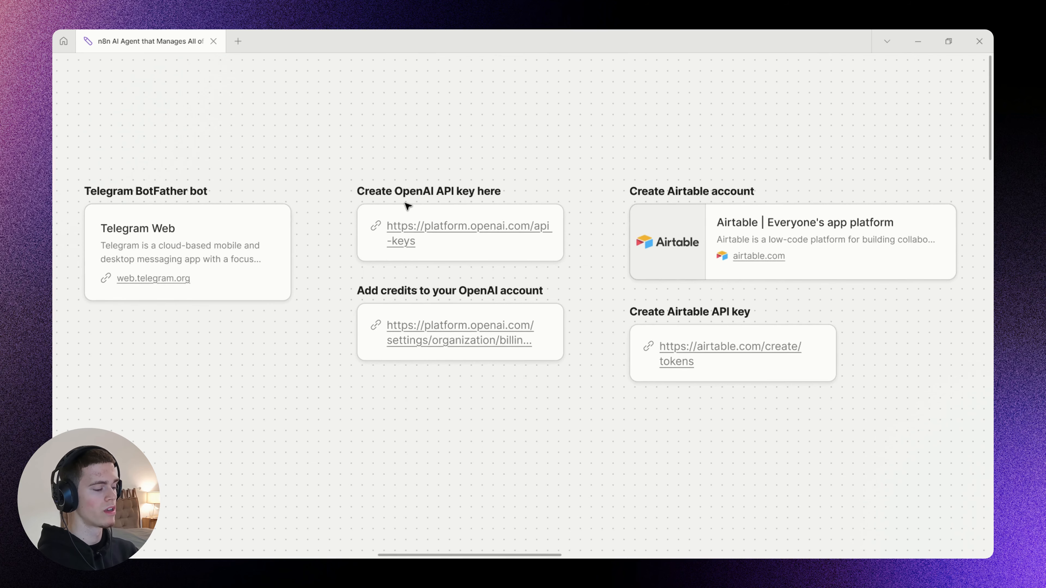
{"action": "scroll", "coordinate": [409, 208], "scroll_direction": "up", "scroll_amount": 1}
{"action": "left_click_drag", "start_coordinate": [342, 143], "coordinate": [531, 266]}
{"action": "left_click", "coordinate": [598, 264]}
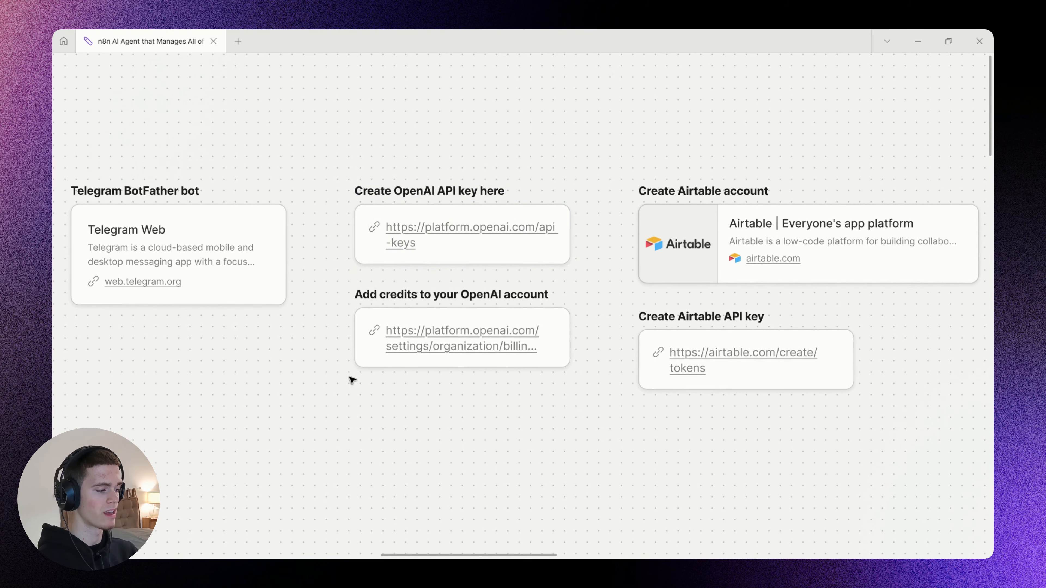
{"action": "left_click_drag", "start_coordinate": [394, 422], "coordinate": [453, 285]}
{"action": "left_click", "coordinate": [510, 426]}
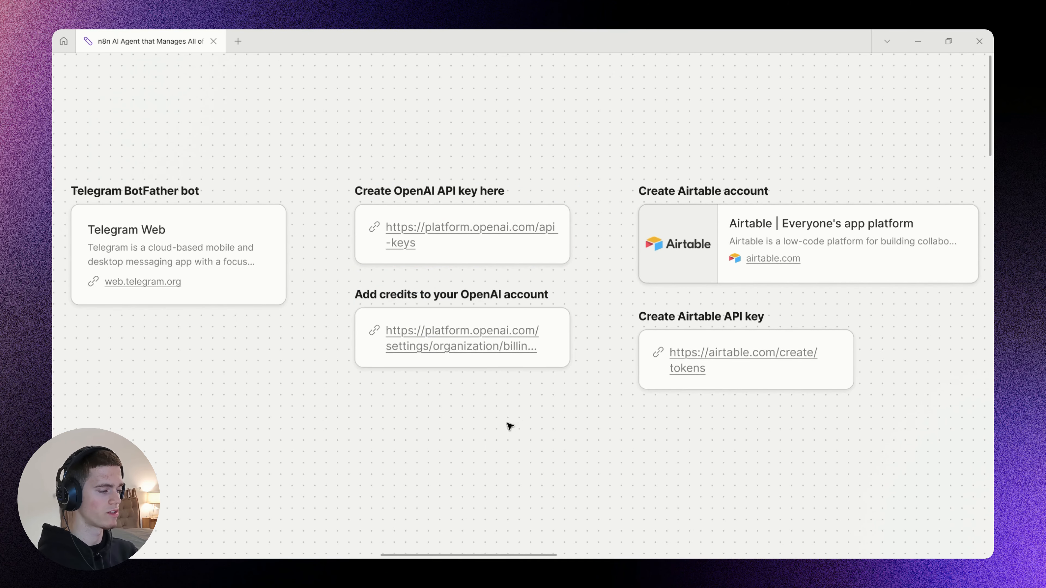
{"action": "left_click_drag", "start_coordinate": [507, 423], "coordinate": [382, 139]}
{"action": "left_click", "coordinate": [288, 107]}
{"action": "left_click_drag", "start_coordinate": [296, 112], "coordinate": [535, 441]}
{"action": "scroll", "coordinate": [552, 430], "scroll_direction": "left", "scroll_amount": 1}
{"action": "left_click_drag", "start_coordinate": [559, 426], "coordinate": [367, 137]}
{"action": "left_click", "coordinate": [344, 126]}
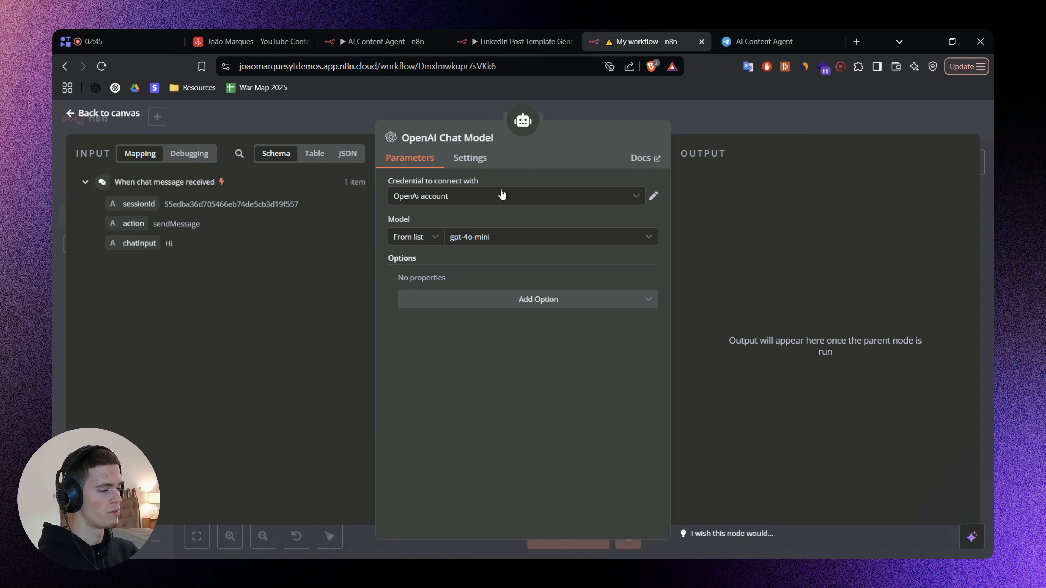
Open a blank new OpenAI credential to view its API Key field, and close it without entering anything.
{"action": "left_click", "coordinate": [554, 195]}
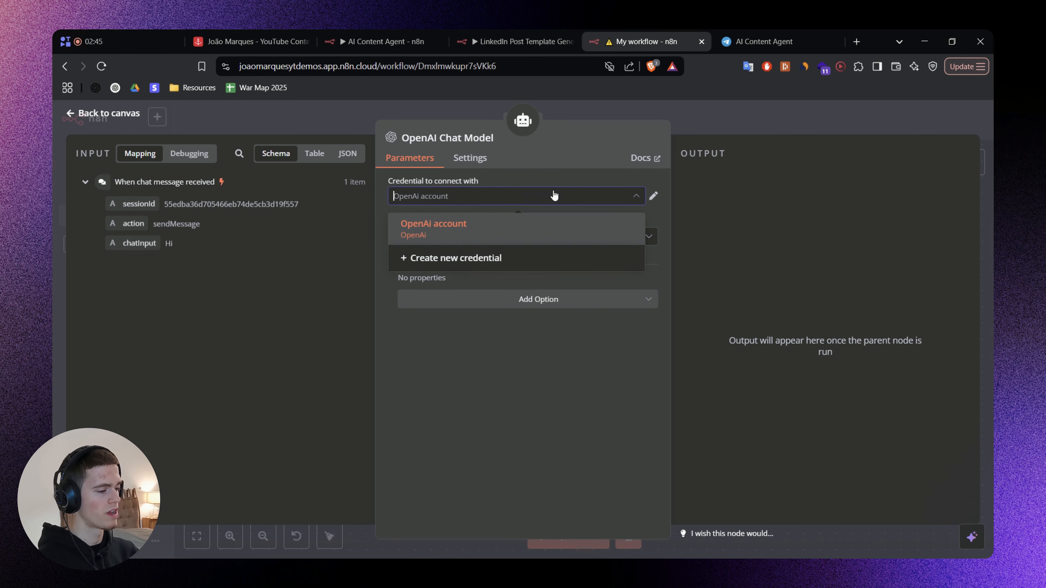
{"action": "left_click", "coordinate": [655, 195]}
{"action": "left_click", "coordinate": [612, 129]}
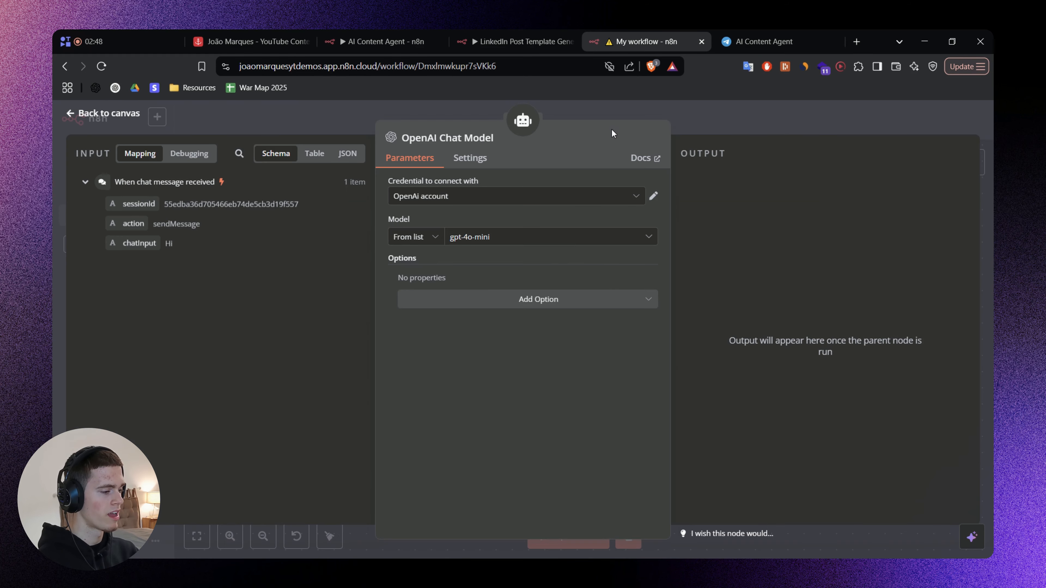
{"action": "left_click", "coordinate": [474, 260]}
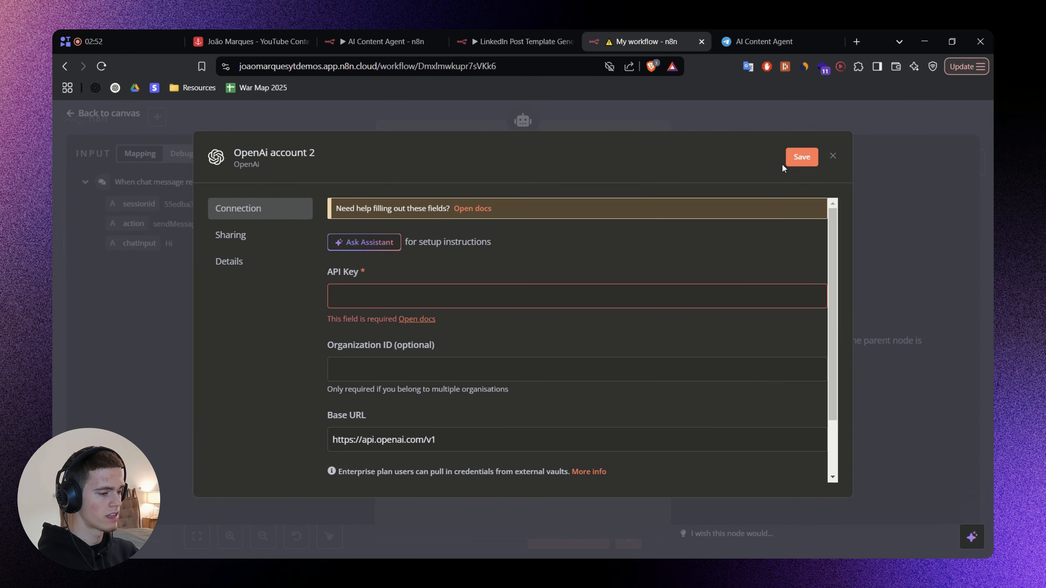
{"action": "left_click", "coordinate": [696, 106]}
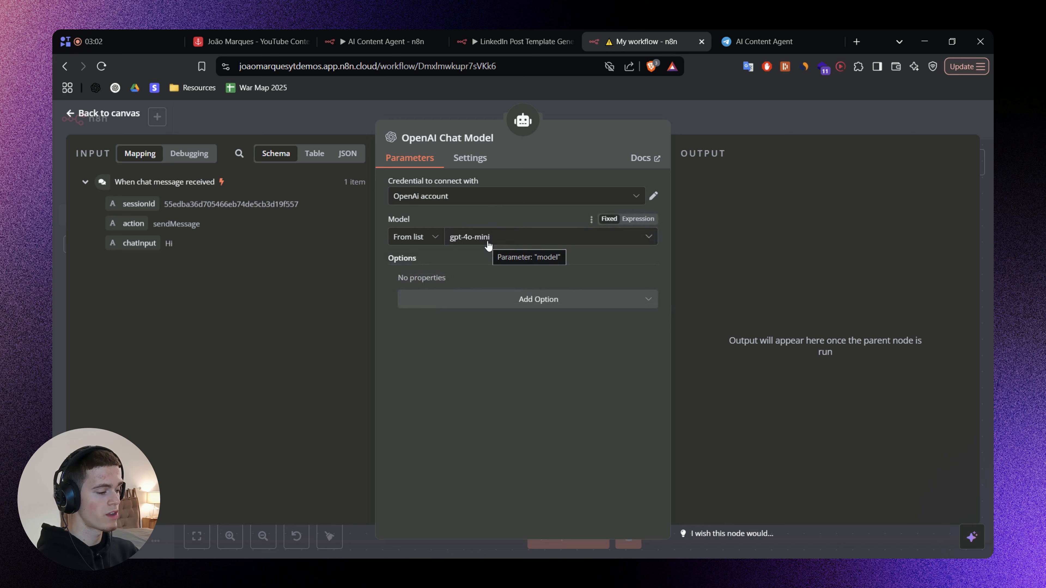
Set the OpenAI Chat Model's model to gpt-4o.
{"action": "left_click", "coordinate": [488, 238]}
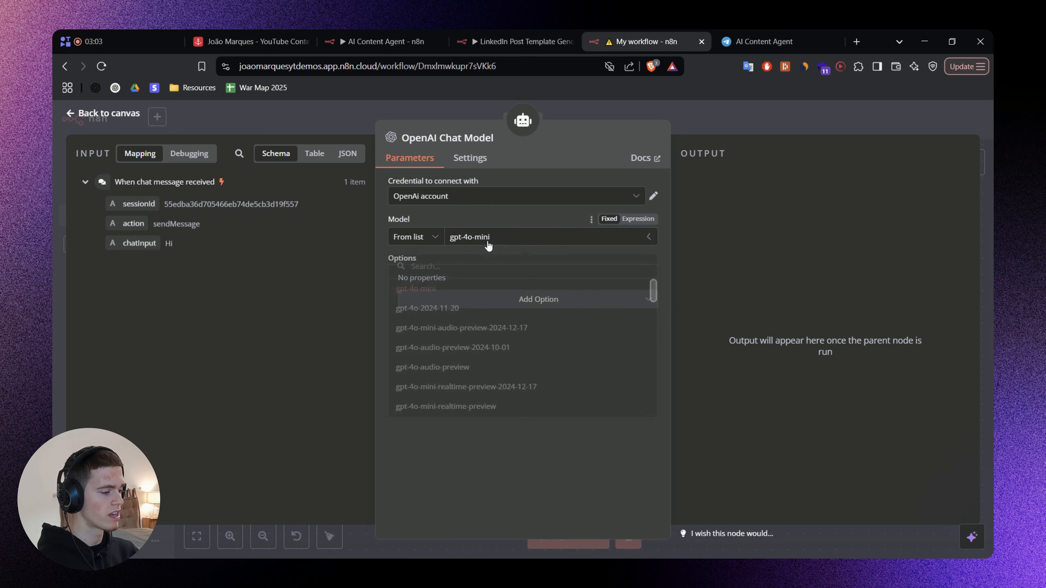
{"action": "type", "text": "4o"}
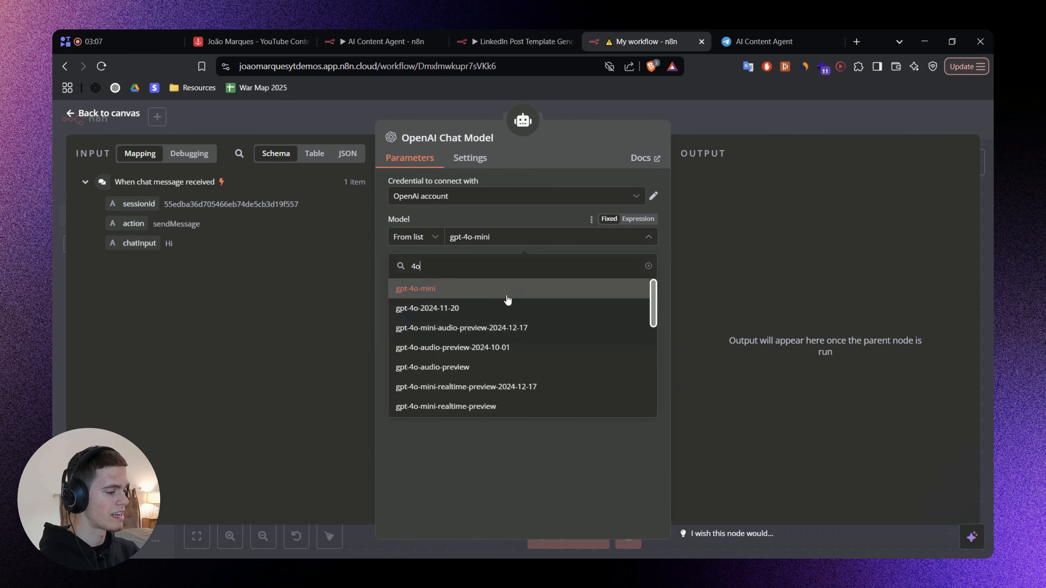
{"action": "scroll", "coordinate": [508, 300], "scroll_direction": "down", "scroll_amount": 6}
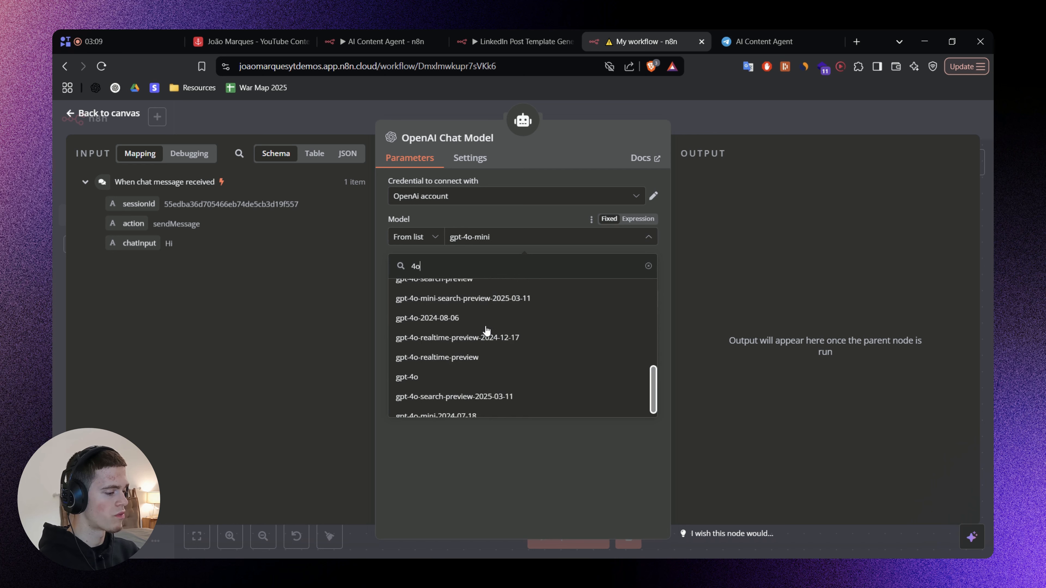
{"action": "left_click", "coordinate": [435, 377]}
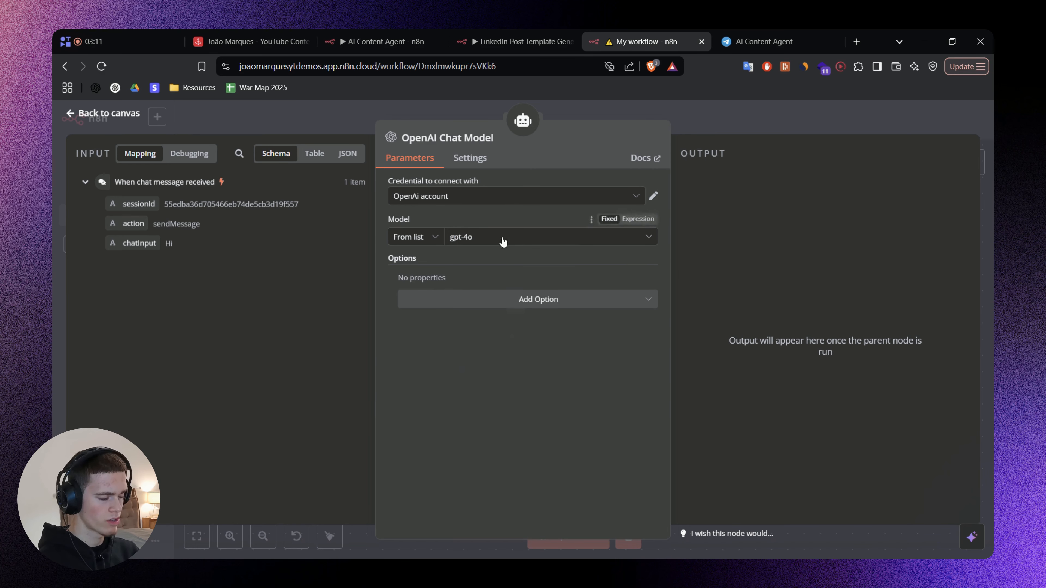
Search the model list for "4o-min", dismiss the list, and return to the workflow canvas.
{"action": "left_click", "coordinate": [503, 242]}
{"action": "type", "text": "-"}
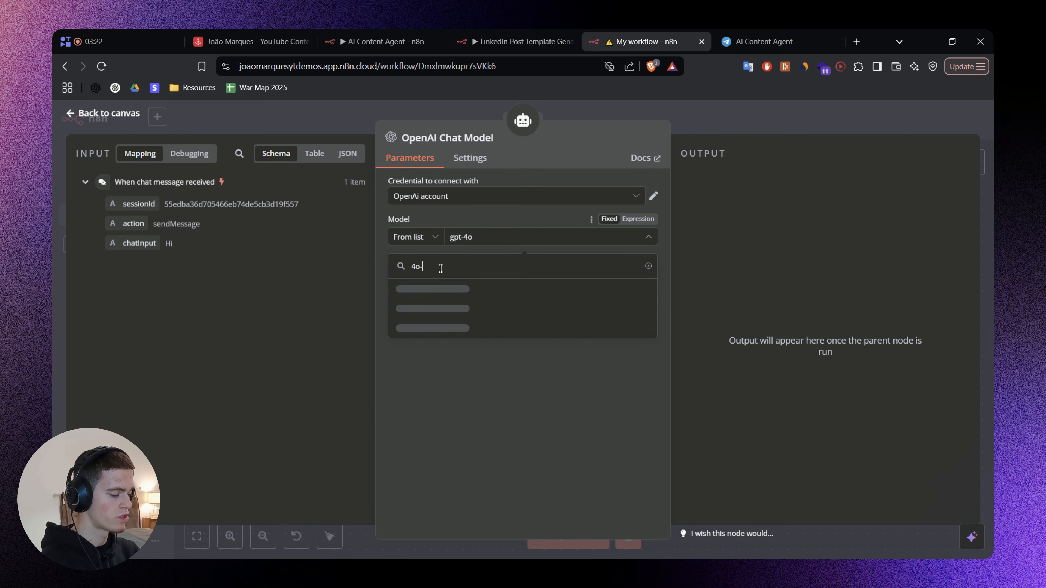
{"action": "type", "text": "min"}
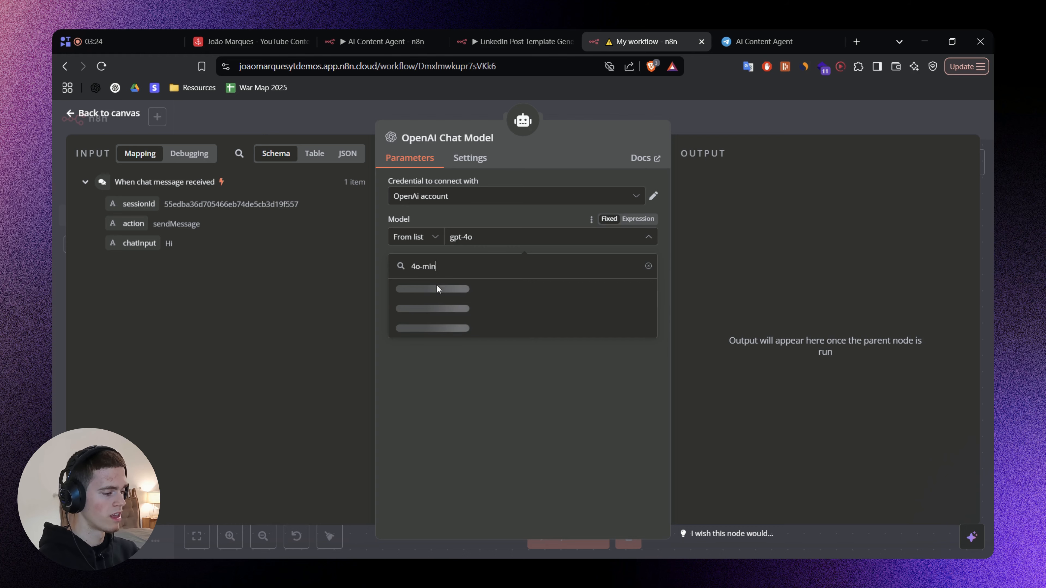
{"action": "left_click", "coordinate": [512, 450]}
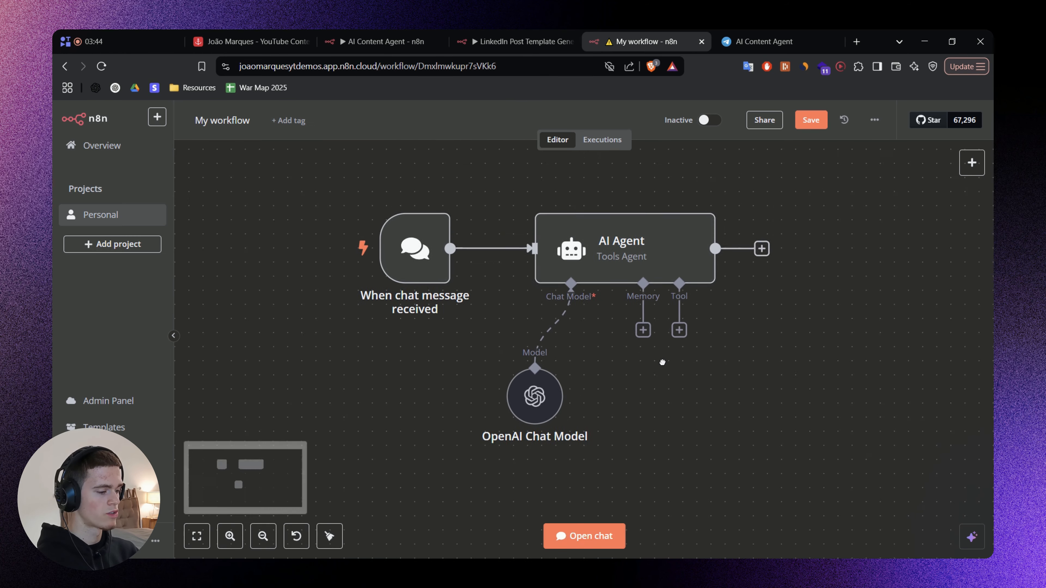
Reopen the workflow's test chat and send "Hi" to the AI Agent.
{"action": "left_click", "coordinate": [591, 536]}
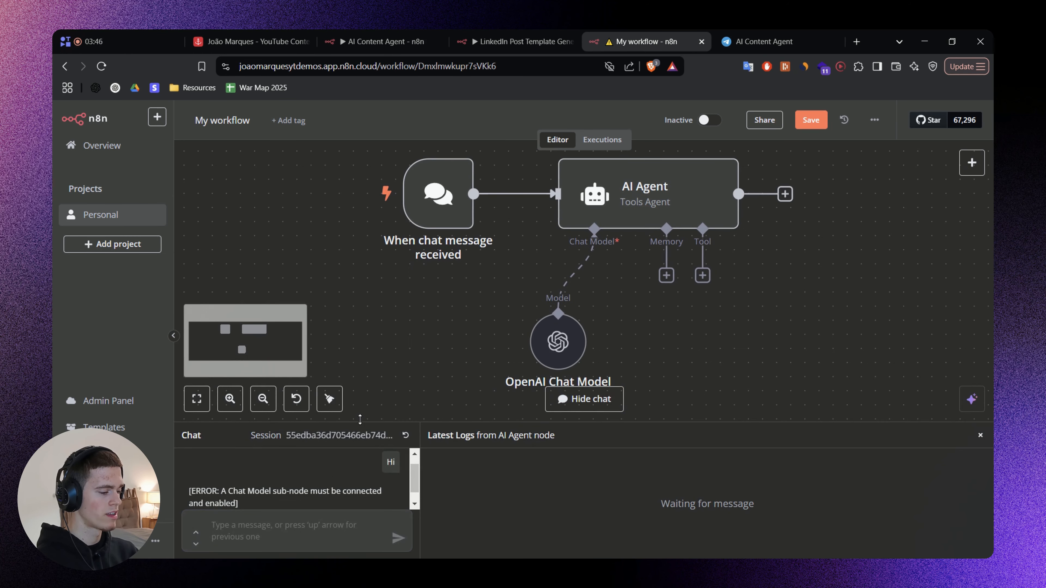
{"action": "type", "text": "Hi"}
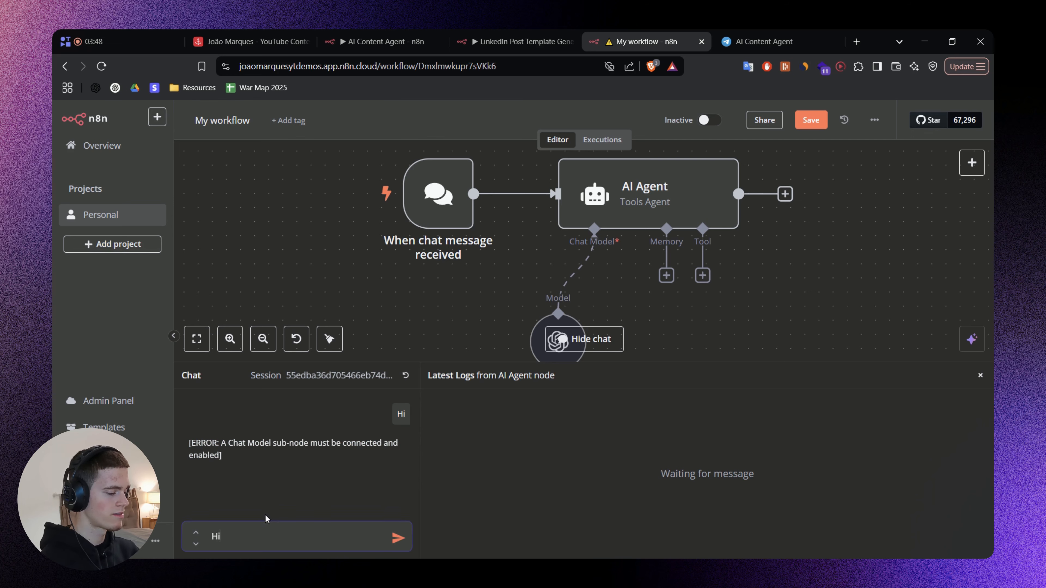
{"action": "key", "text": "Return"}
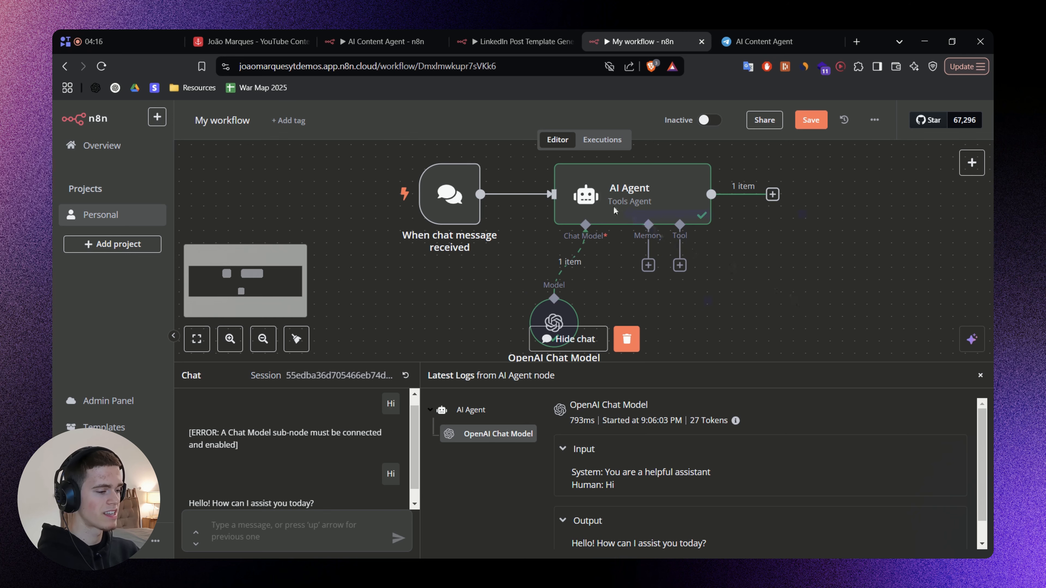
Send the AI Agent a test chat message reading "My name is" followed by the sender's first name.
{"action": "left_click_drag", "start_coordinate": [803, 271], "coordinate": [786, 268]}
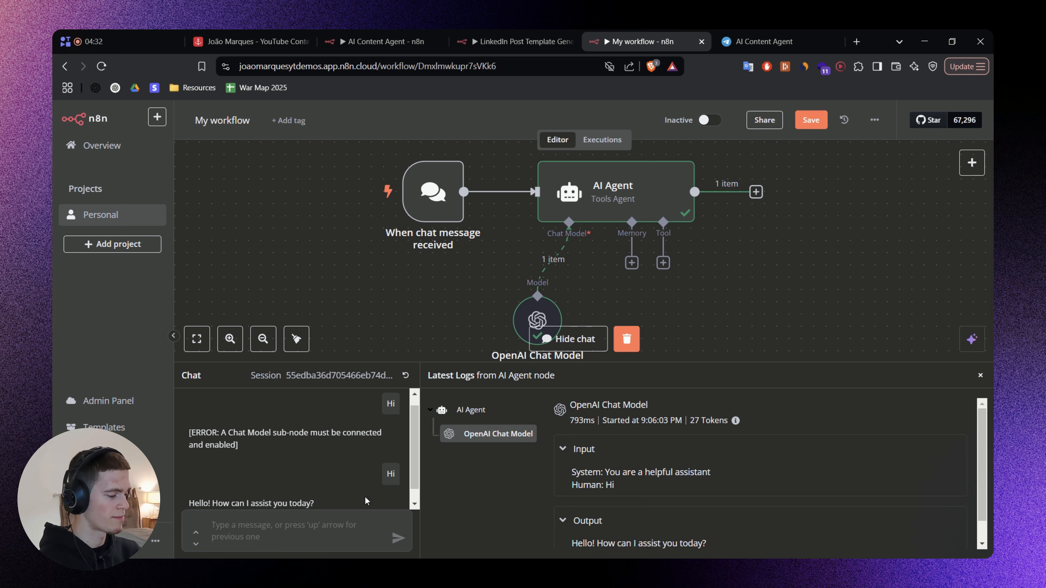
{"action": "left_click_drag", "start_coordinate": [452, 307], "coordinate": [448, 299]}
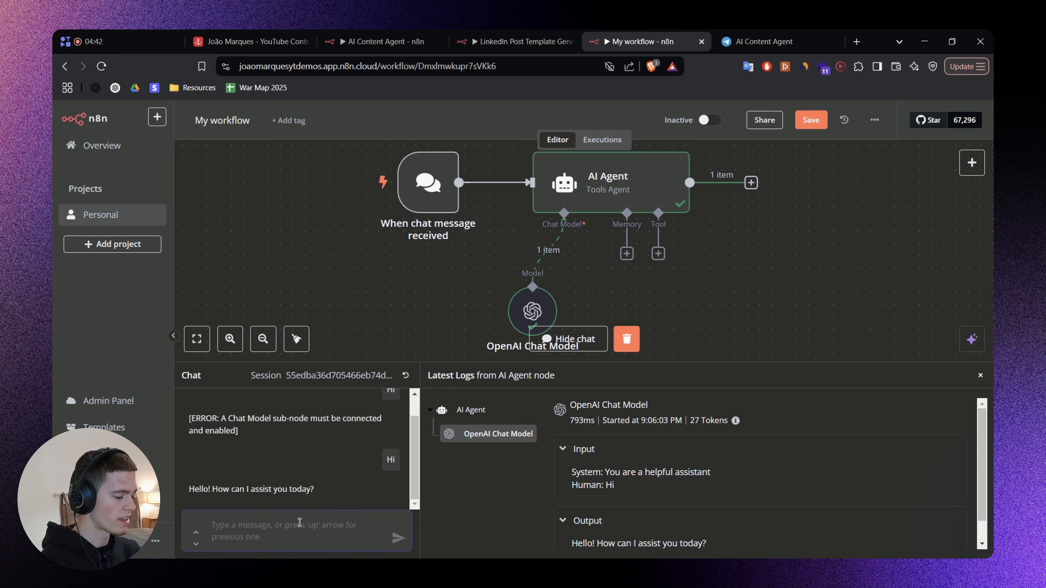
{"action": "type", "text": "My name is "}
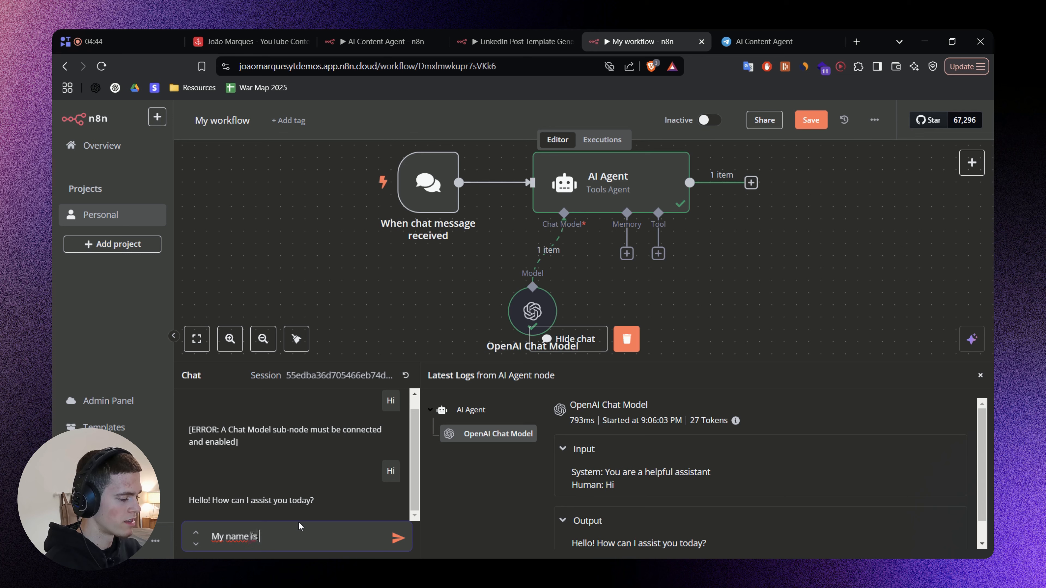
{"action": "type", "text": "Joãoi"}
{"action": "key", "text": "BackSpace"}
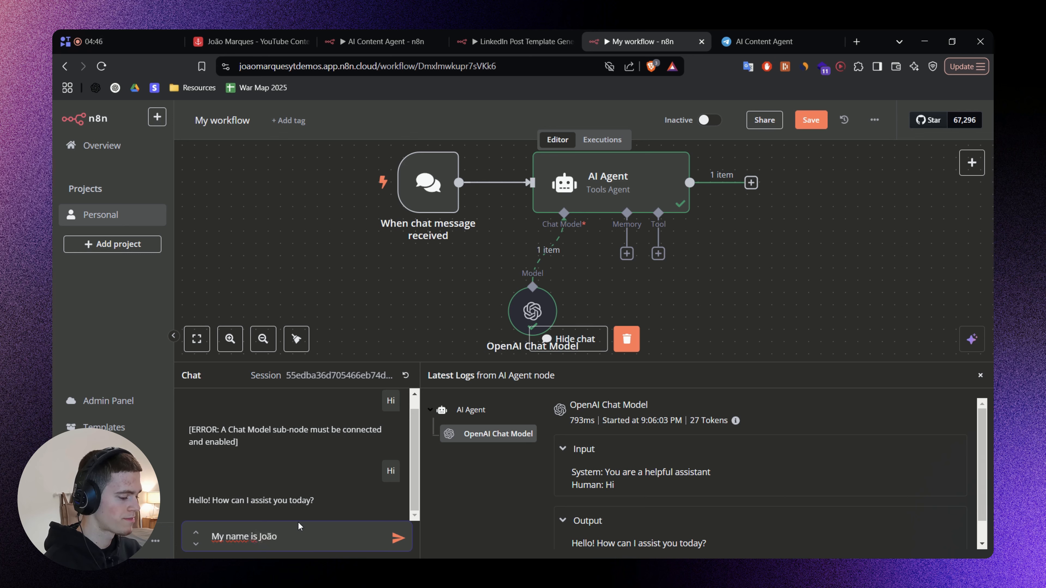
{"action": "key", "text": "Return"}
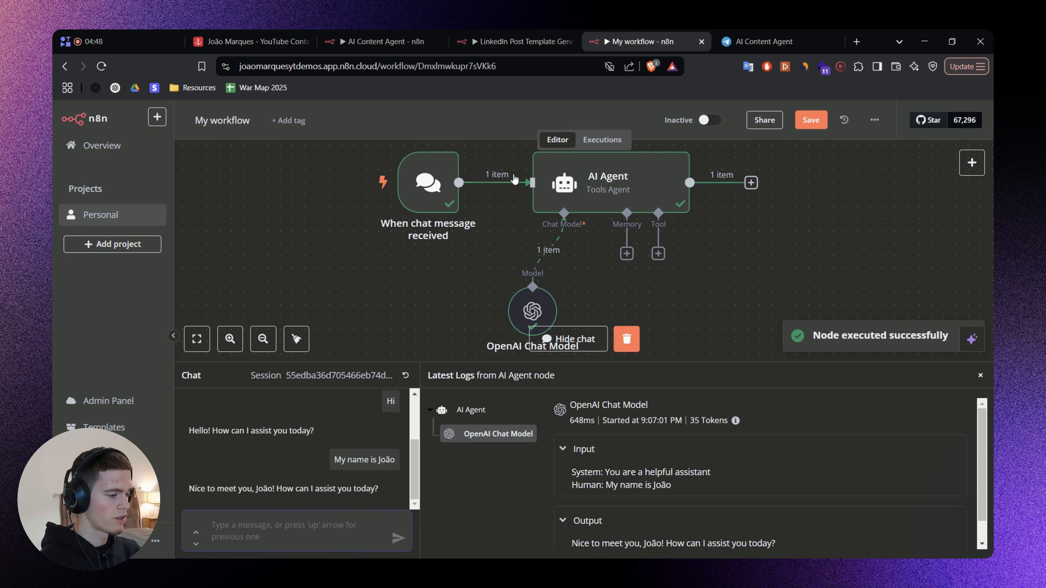
Send the AI Agent the test chat message "What's my name?" and review the conversation.
{"action": "type", "text": "W"}
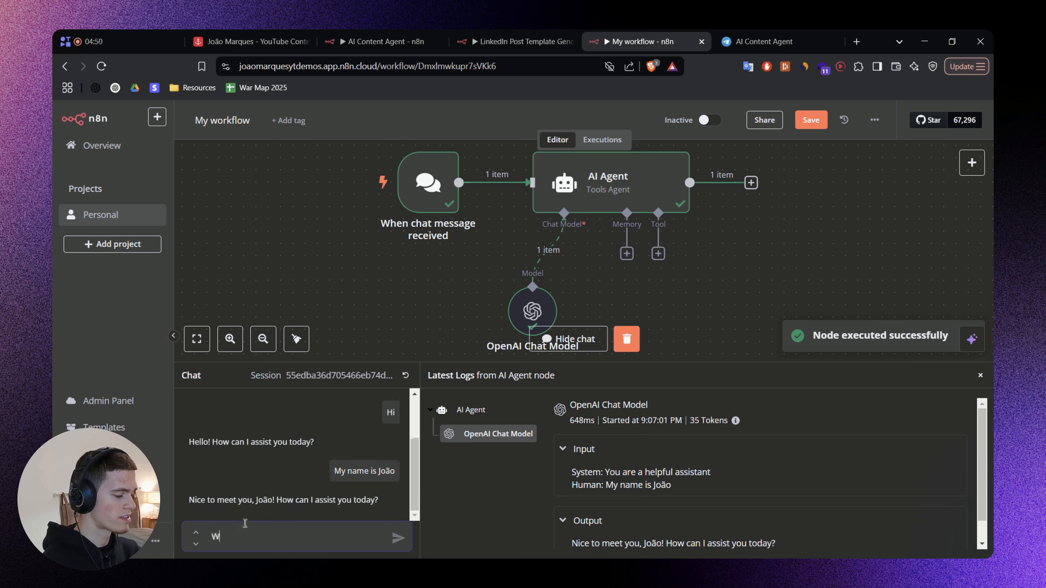
{"action": "type", "text": "hat's my name?"}
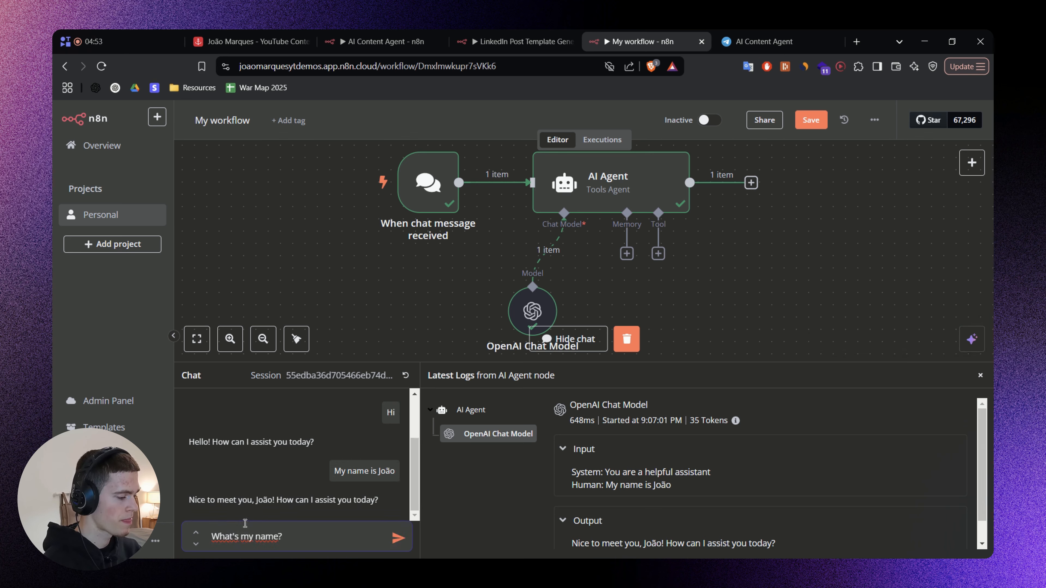
{"action": "key", "text": "Return"}
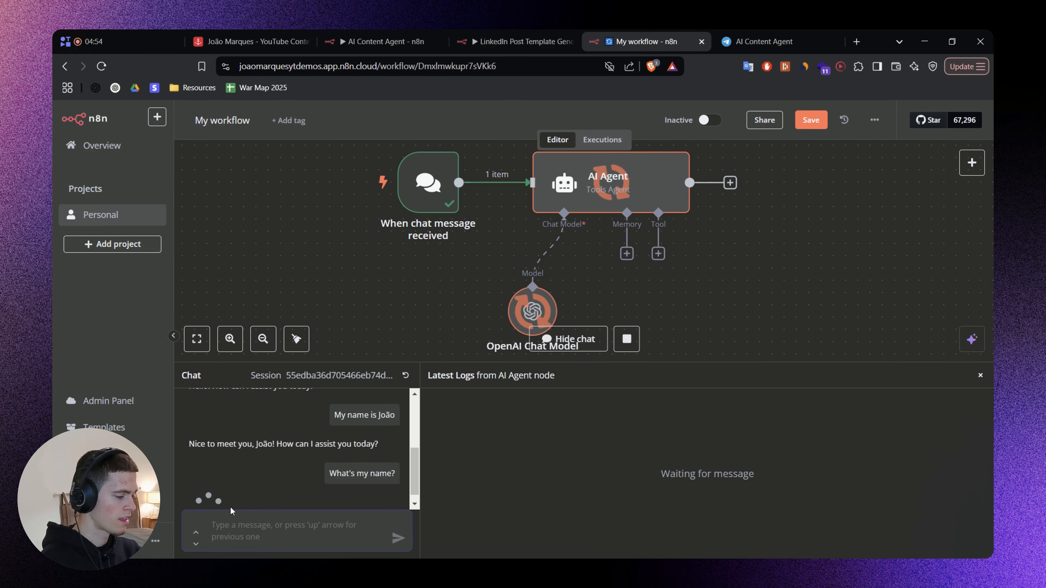
{"action": "scroll", "coordinate": [327, 475], "scroll_direction": "up", "scroll_amount": 1}
{"action": "left_click_drag", "start_coordinate": [368, 484], "coordinate": [274, 409]}
{"action": "left_click", "coordinate": [277, 398]}
{"action": "scroll", "coordinate": [302, 431], "scroll_direction": "down", "scroll_amount": 2}
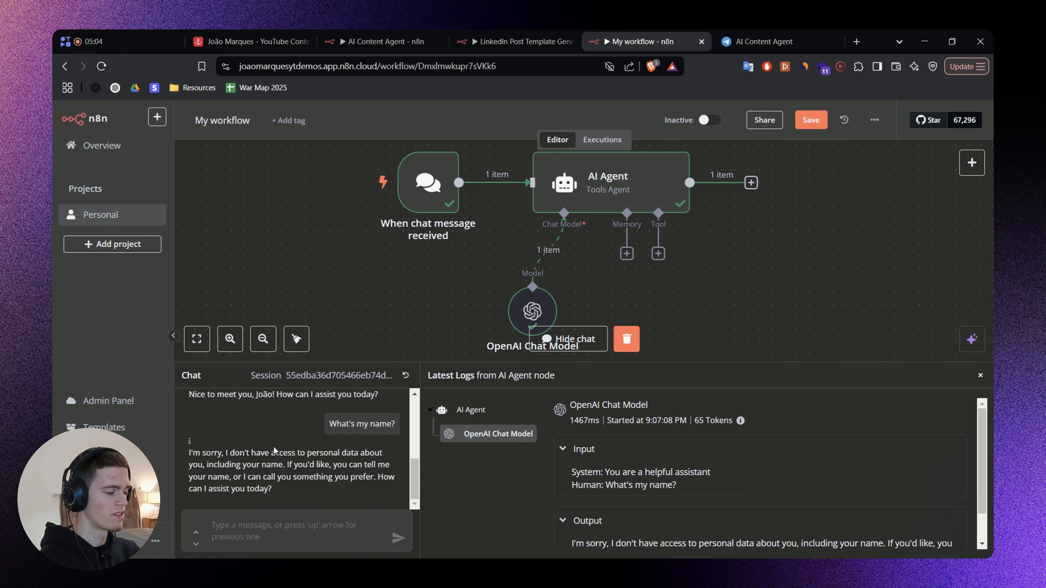
Close the test chat, make room beside the OpenAI Chat Model node, and attach a Simple Memory node to the AI Agent.
{"action": "left_click", "coordinate": [981, 376]}
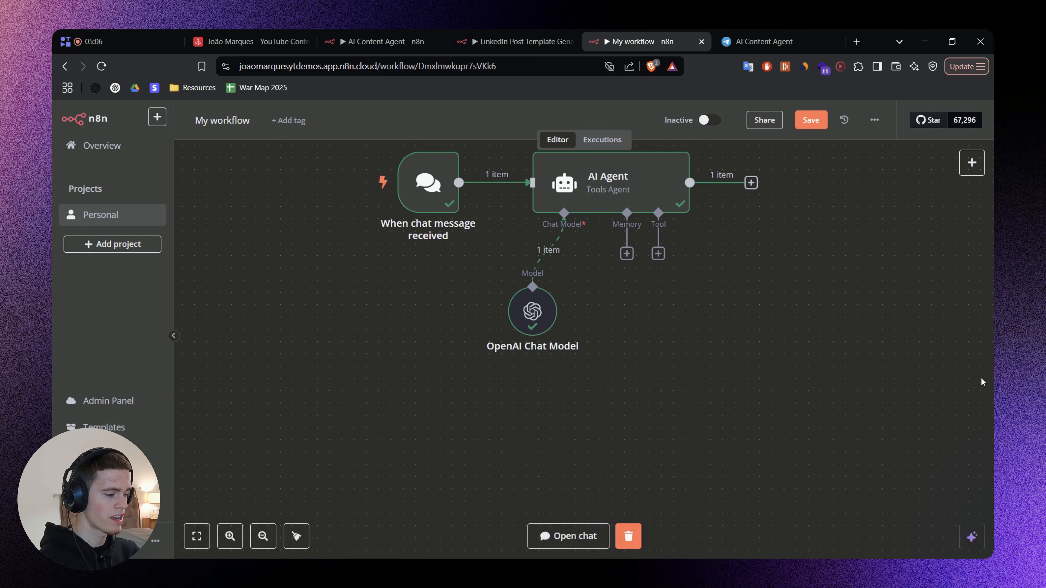
{"action": "left_click_drag", "start_coordinate": [668, 323], "coordinate": [616, 334]}
{"action": "left_click_drag", "start_coordinate": [496, 331], "coordinate": [472, 331]}
{"action": "left_click", "coordinate": [575, 265]}
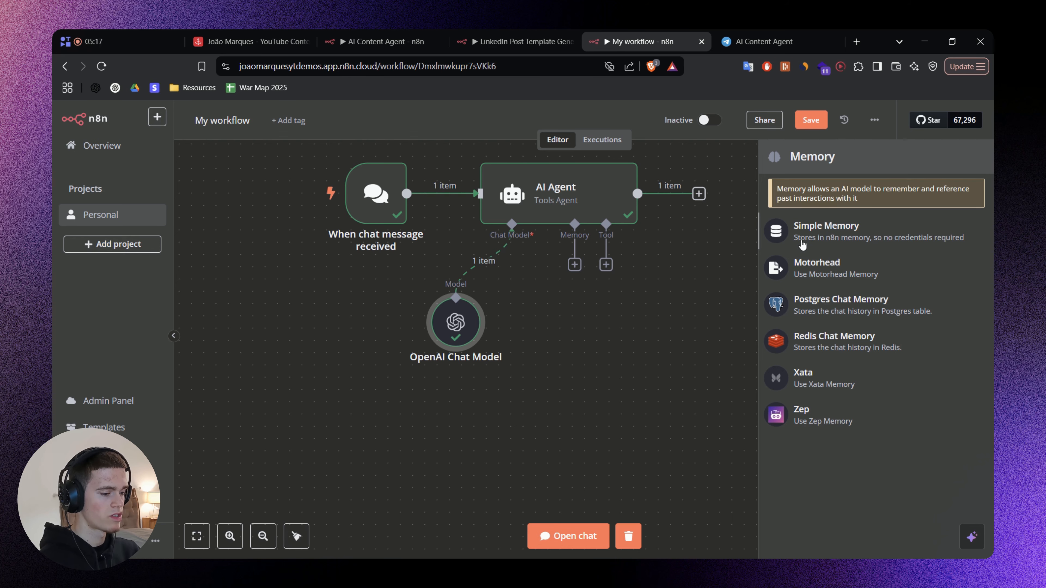
{"action": "left_click", "coordinate": [865, 233]}
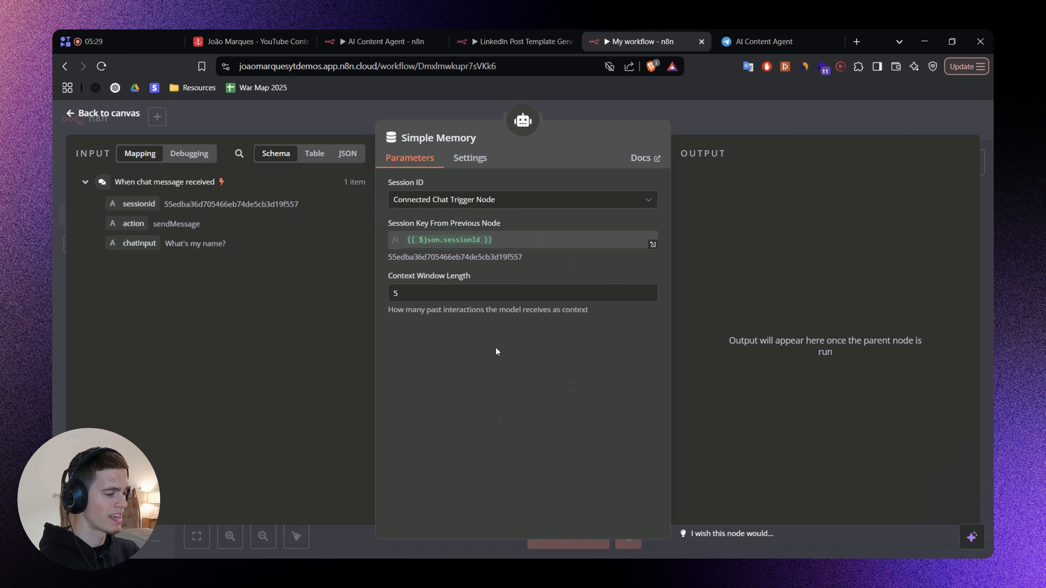
{"action": "left_click", "coordinate": [720, 111]}
Reopen the test chat and reset it to start a new session.
{"action": "left_click", "coordinate": [589, 535]}
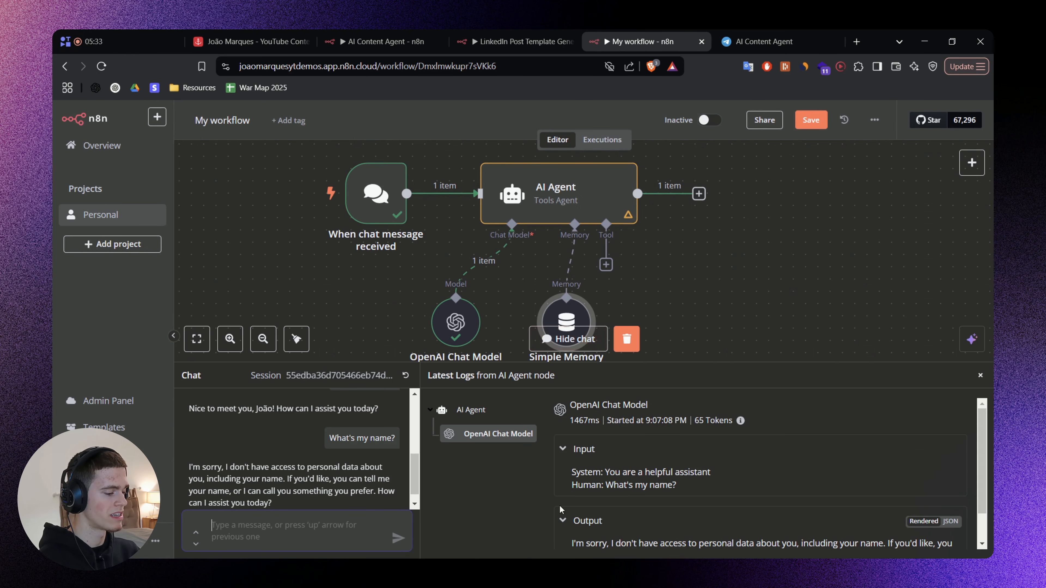
{"action": "left_click_drag", "start_coordinate": [347, 363], "coordinate": [346, 322]}
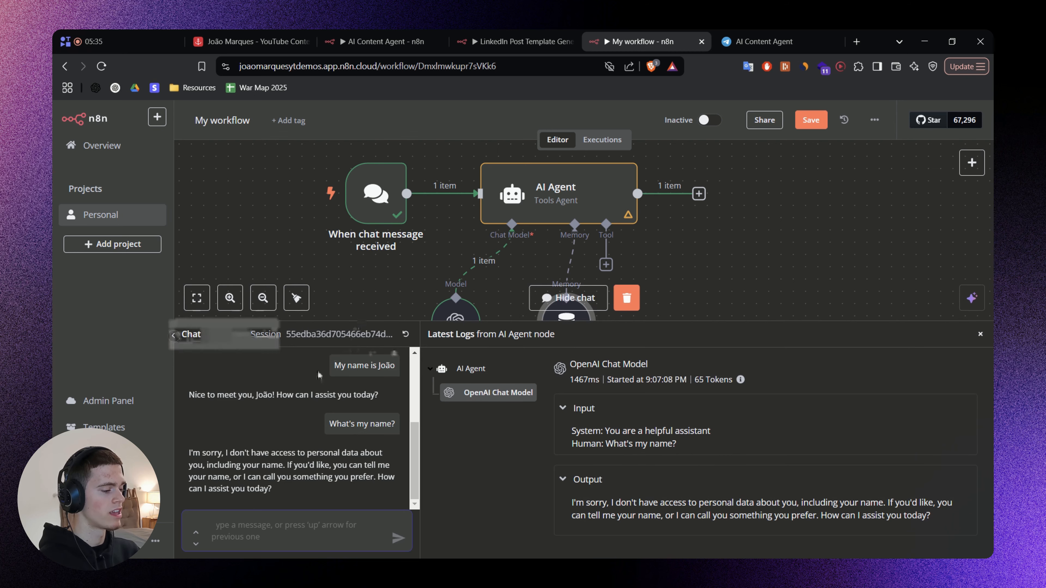
{"action": "left_click", "coordinate": [405, 334]}
{"action": "left_click", "coordinate": [624, 362]}
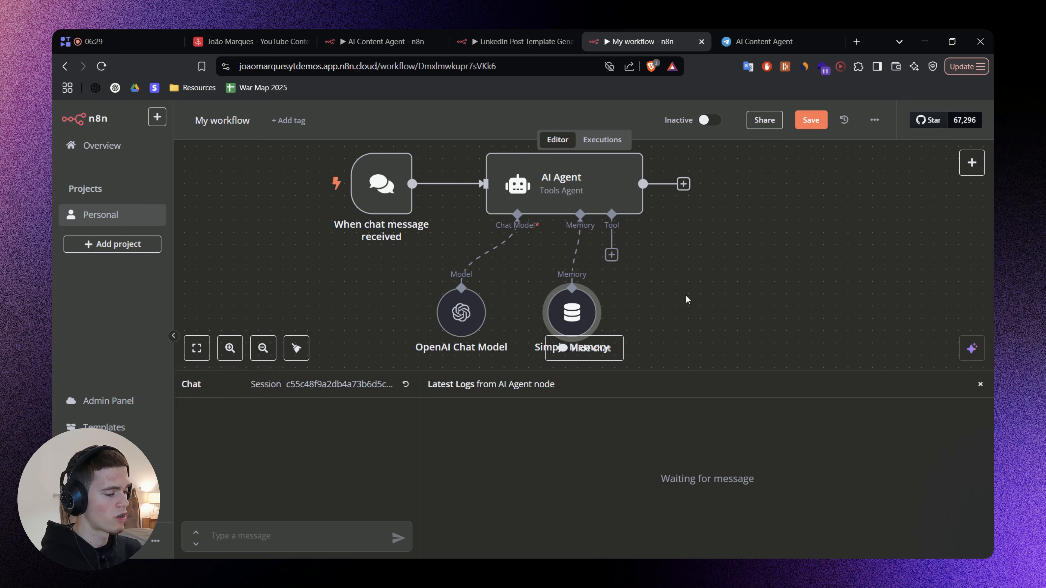
Review the Simple Memory node's session ID and session key settings, and return to the canvas.
{"action": "scroll", "coordinate": [686, 294], "scroll_direction": "down", "scroll_amount": 2}
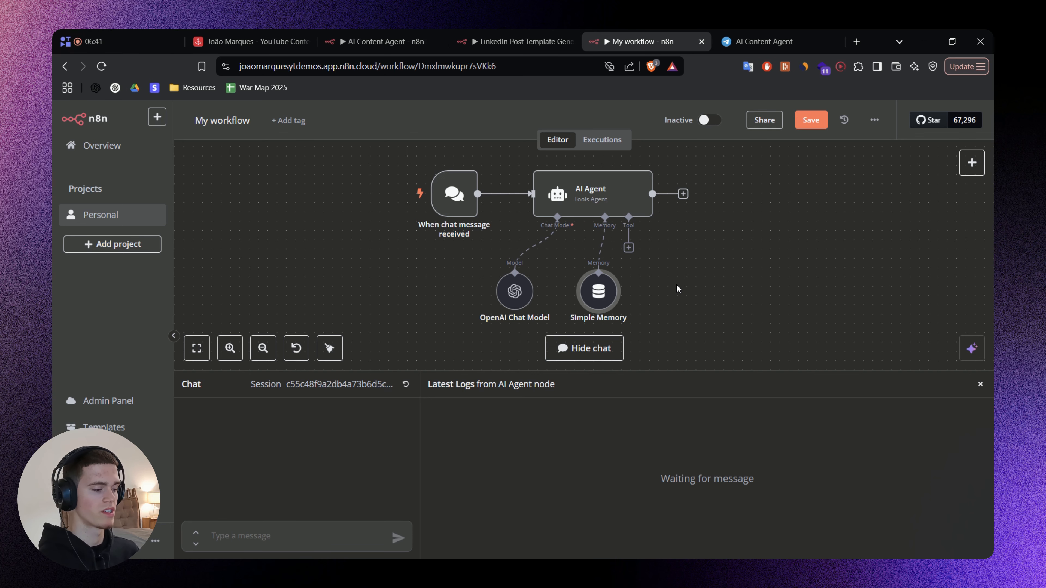
{"action": "double_click", "coordinate": [598, 289]}
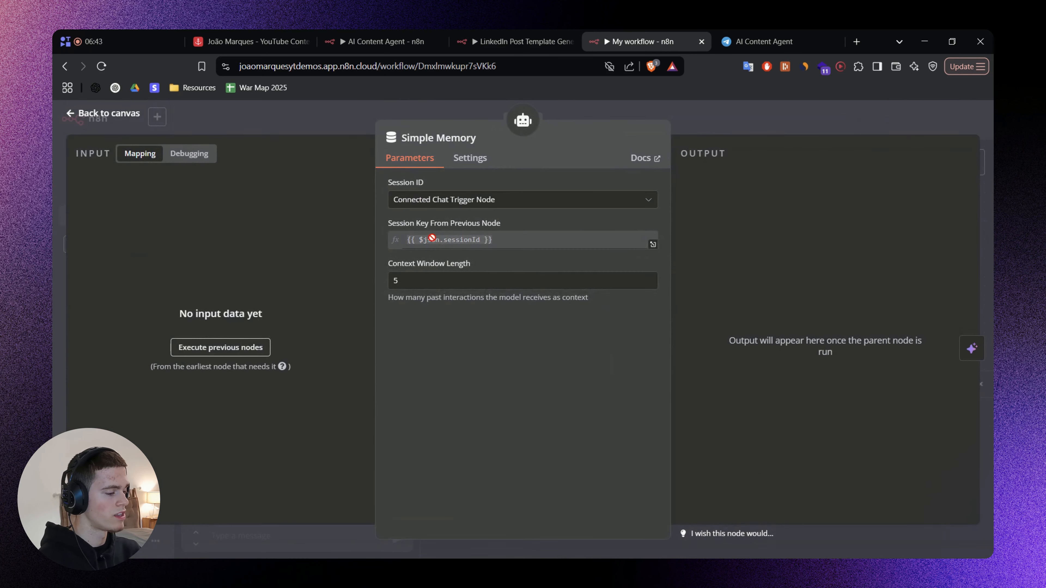
{"action": "left_click", "coordinate": [737, 121]}
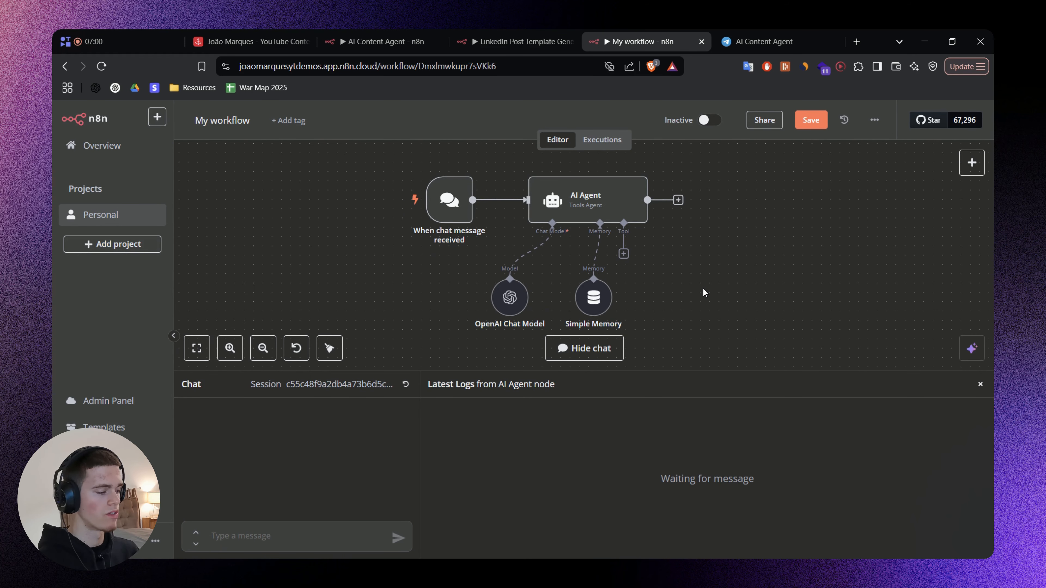
{"action": "left_click_drag", "start_coordinate": [703, 289], "coordinate": [684, 297]}
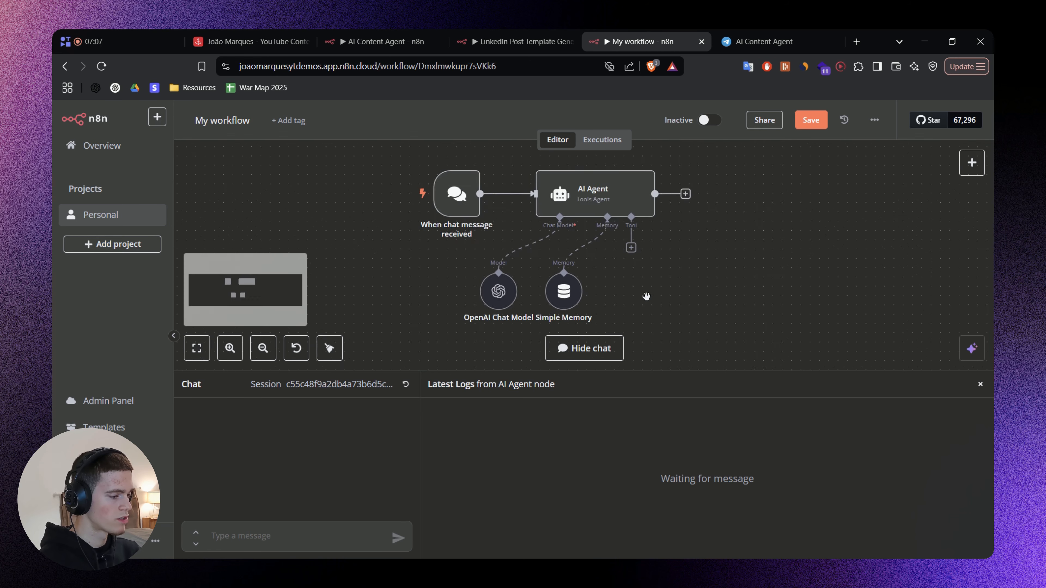
Send the AI Agent a test chat message reading "Hi, my name is" followed by the sender's first name.
{"action": "scroll", "coordinate": [644, 295], "scroll_direction": "up", "scroll_amount": 1}
{"action": "left_click", "coordinate": [254, 540]}
{"action": "type", "text": "Hi"}
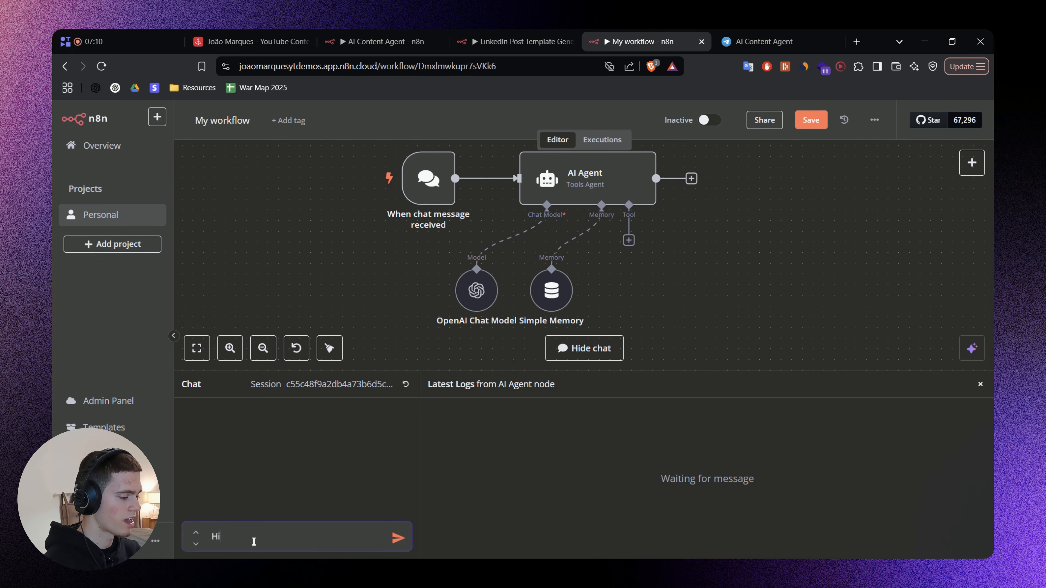
{"action": "type", "text": ", my name is João"}
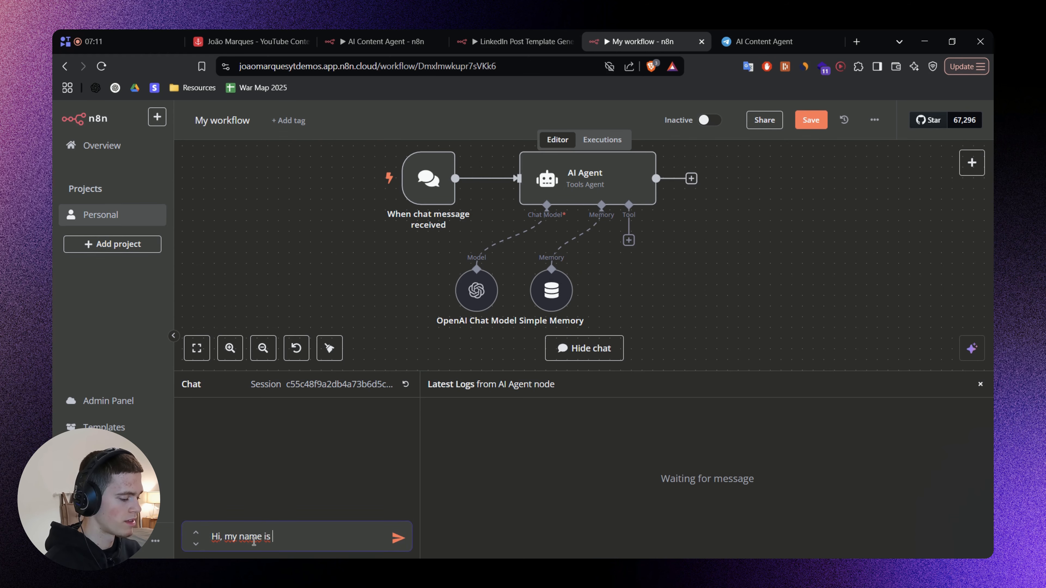
{"action": "key", "text": "Return"}
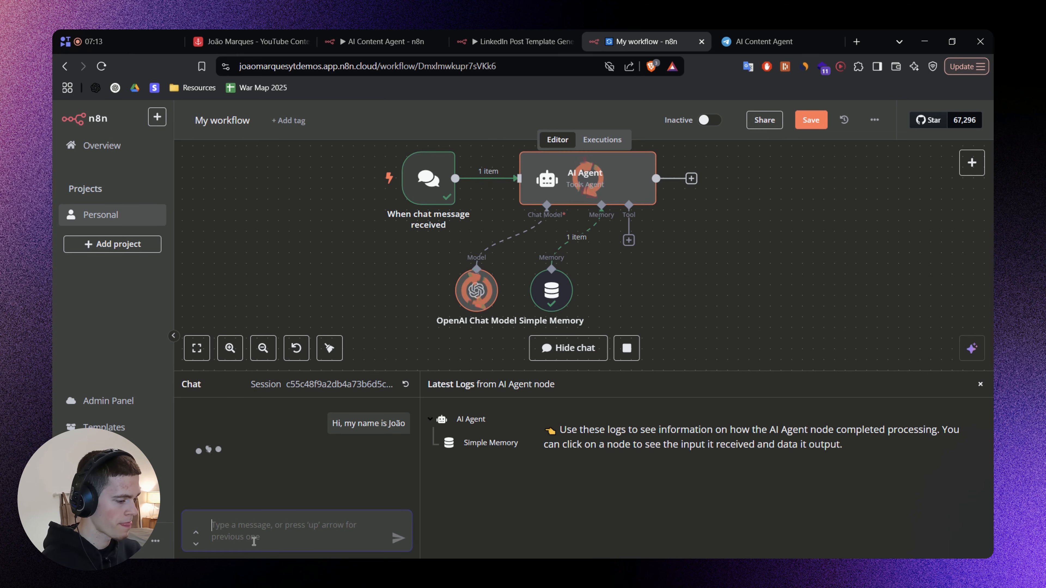
Ask the AI Agent "What is my name?" in the same chat session and check its reply.
{"action": "type", "text": "What"}
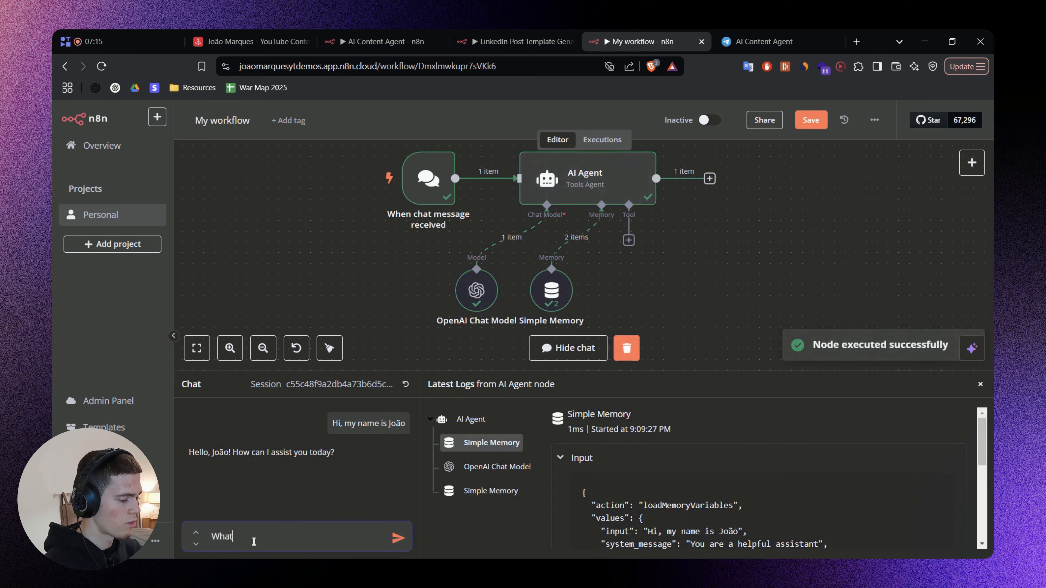
{"action": "type", "text": " is my name?"}
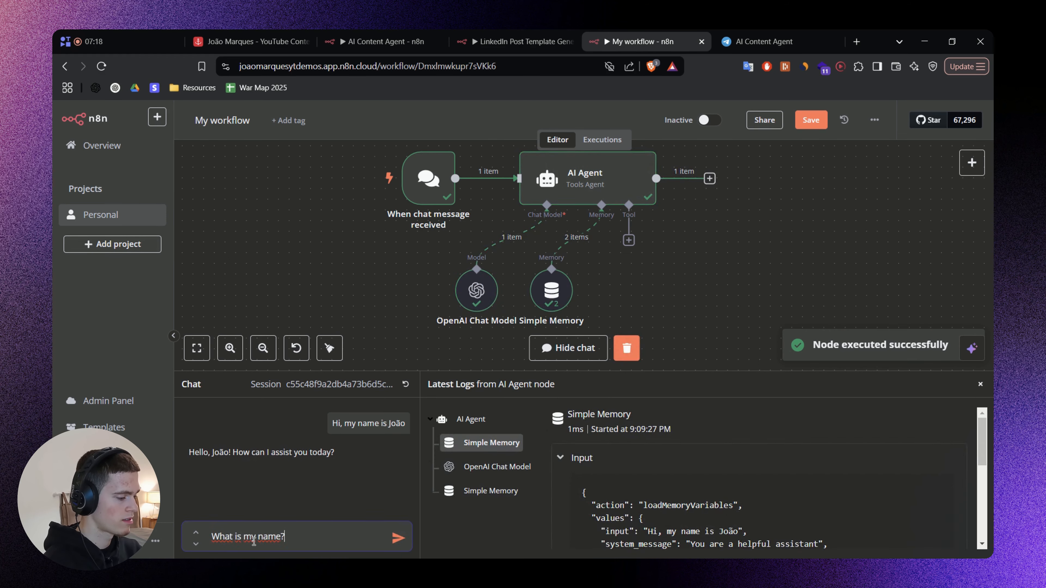
{"action": "key", "text": "Return"}
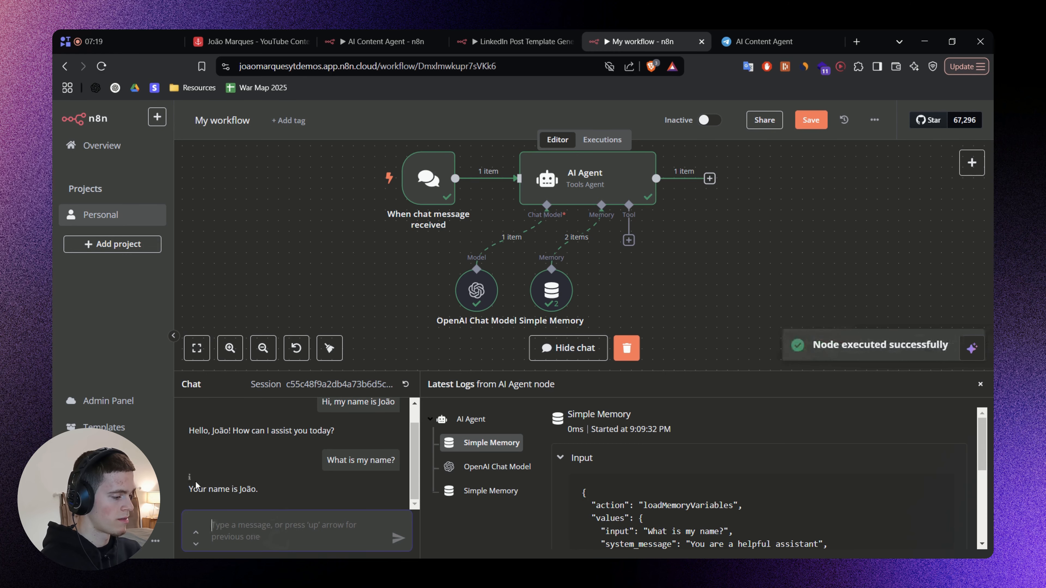
{"action": "left_click_drag", "start_coordinate": [199, 489], "coordinate": [257, 490]}
Examine the Context Window Length setting and its description in the Simple Memory node, and return to the canvas.
{"action": "left_click_drag", "start_coordinate": [677, 279], "coordinate": [678, 269]}
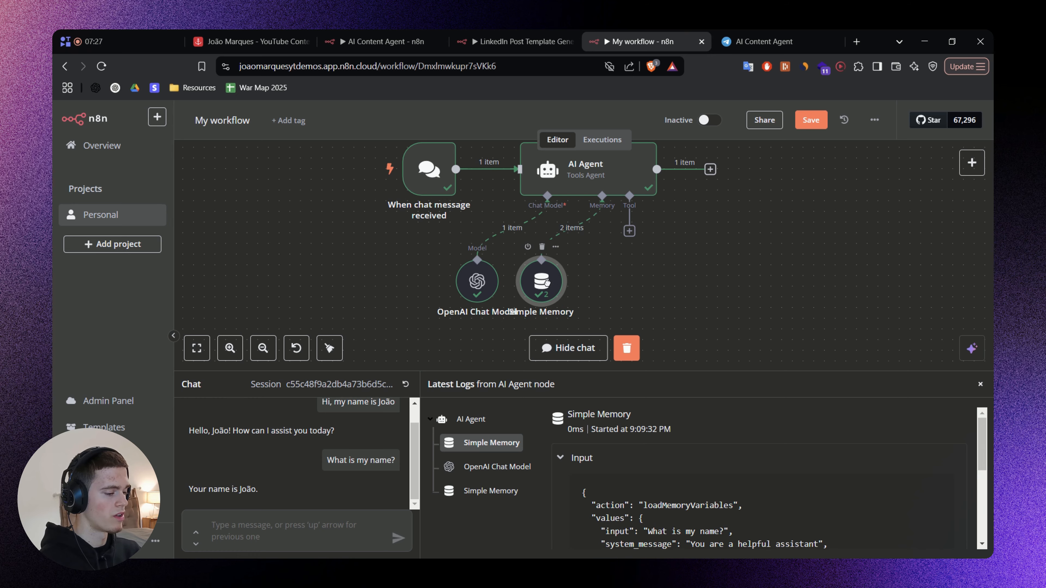
{"action": "double_click", "coordinate": [549, 284]}
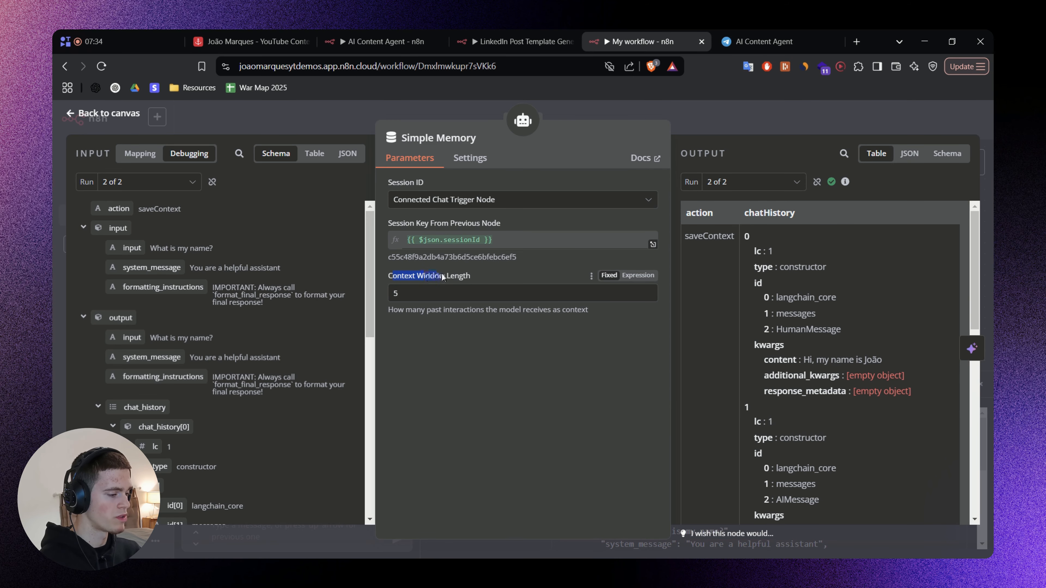
{"action": "left_click", "coordinate": [424, 297]}
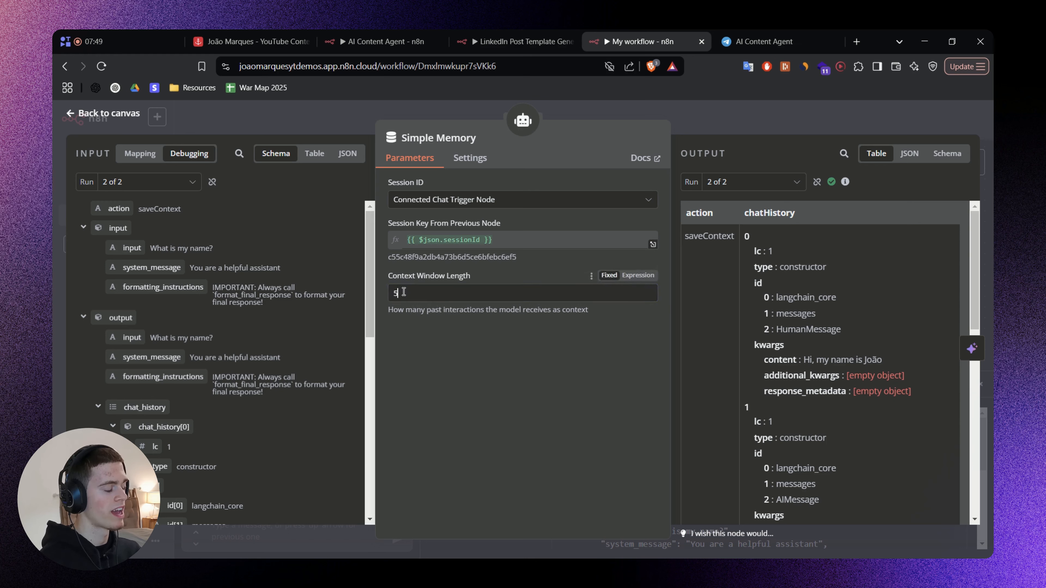
{"action": "double_click", "coordinate": [422, 299]}
{"action": "left_click_drag", "start_coordinate": [426, 310], "coordinate": [486, 313]}
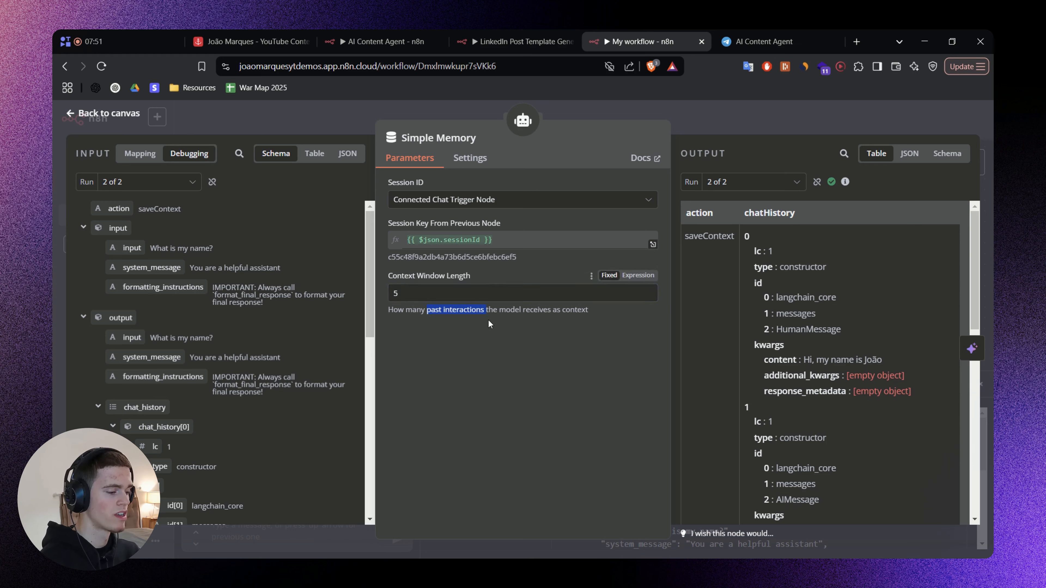
{"action": "left_click", "coordinate": [528, 324]}
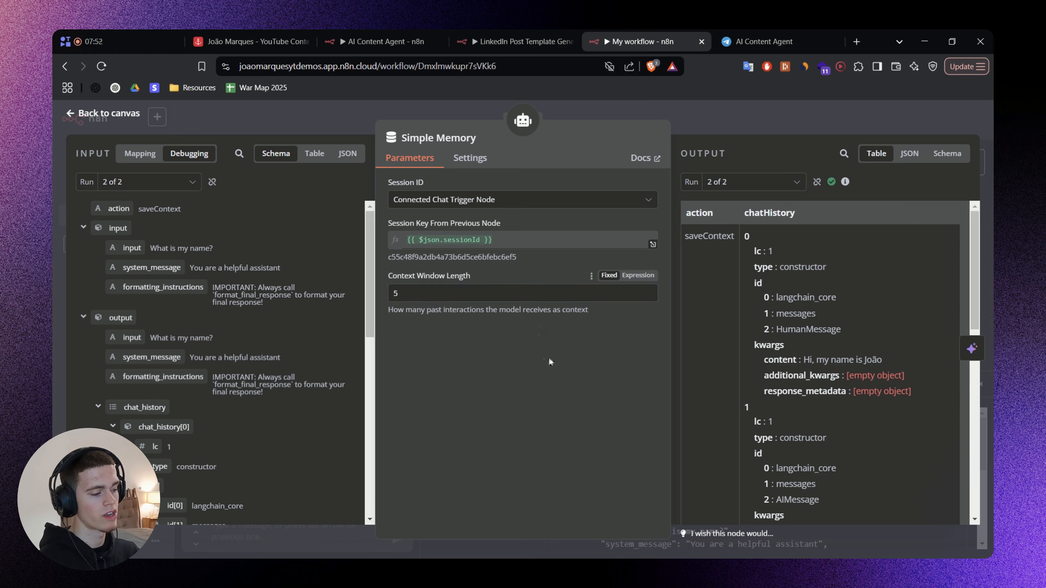
{"action": "left_click", "coordinate": [707, 115]}
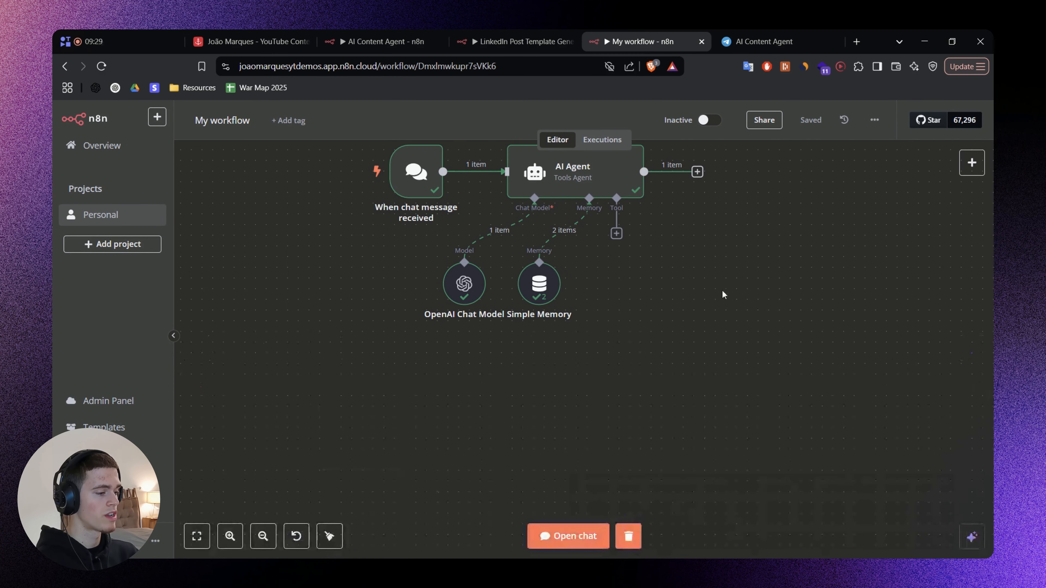
Switch to the AI Content Agent workflow and examine the tool nodes attached to its AI Agent.
{"action": "scroll", "coordinate": [721, 313], "scroll_direction": "up", "scroll_amount": 3}
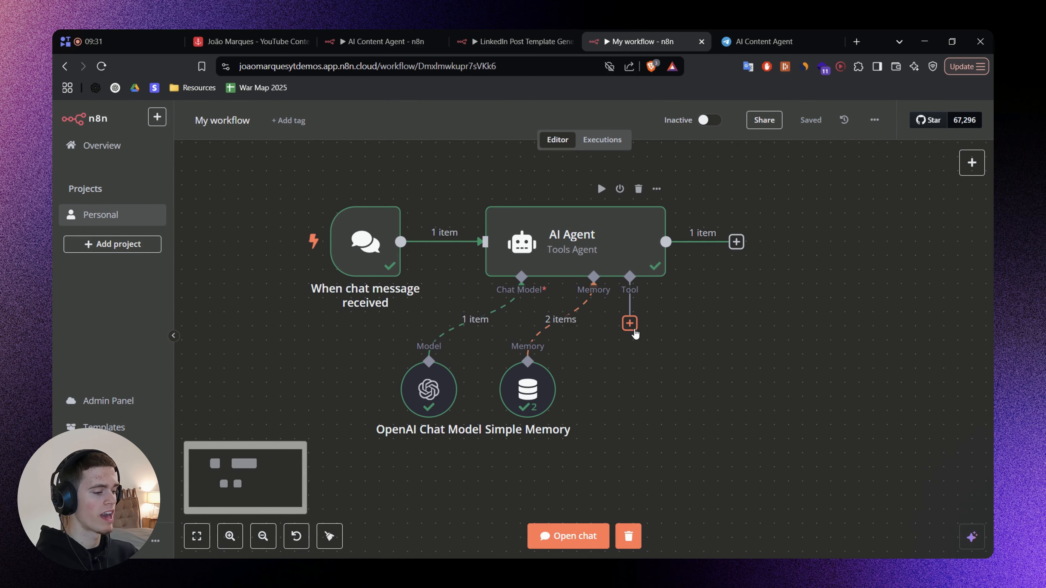
{"action": "left_click", "coordinate": [383, 41]}
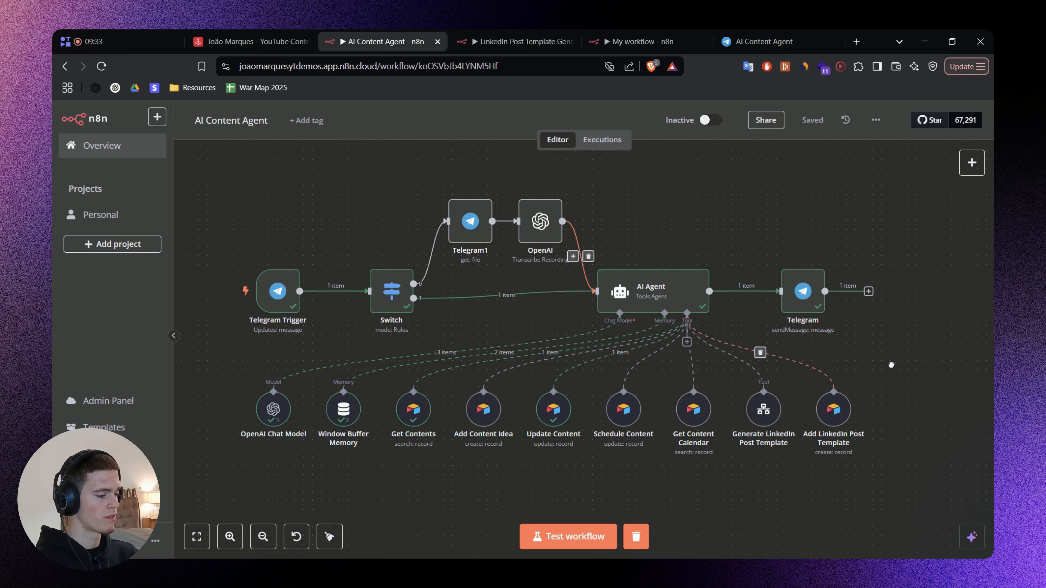
{"action": "scroll", "coordinate": [892, 365], "scroll_direction": "down", "scroll_amount": 2}
{"action": "left_click_drag", "start_coordinate": [571, 371], "coordinate": [366, 343]}
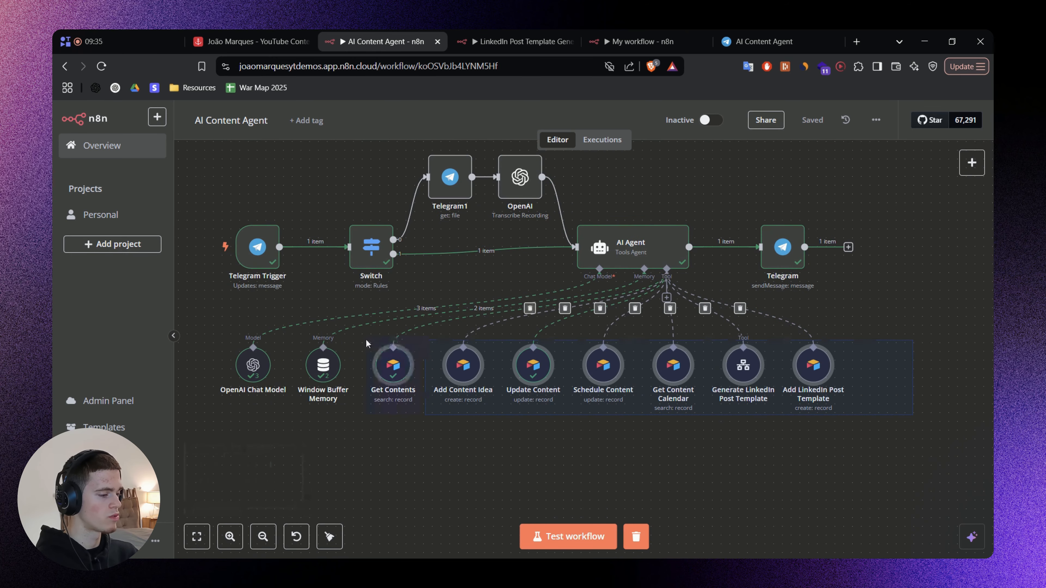
{"action": "left_click", "coordinate": [513, 443]}
Examine the AI Content Agent's Telegram Trigger, Switch, voice transcription branch and Telegram reply node.
{"action": "left_click_drag", "start_coordinate": [422, 258], "coordinate": [446, 294]}
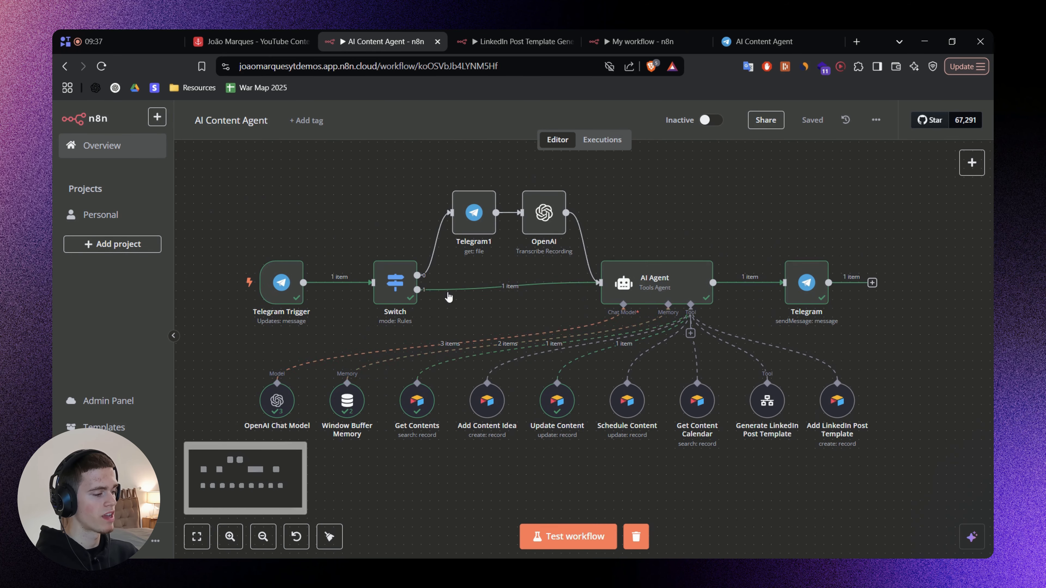
{"action": "left_click_drag", "start_coordinate": [222, 178], "coordinate": [568, 322]}
{"action": "left_click", "coordinate": [794, 210]}
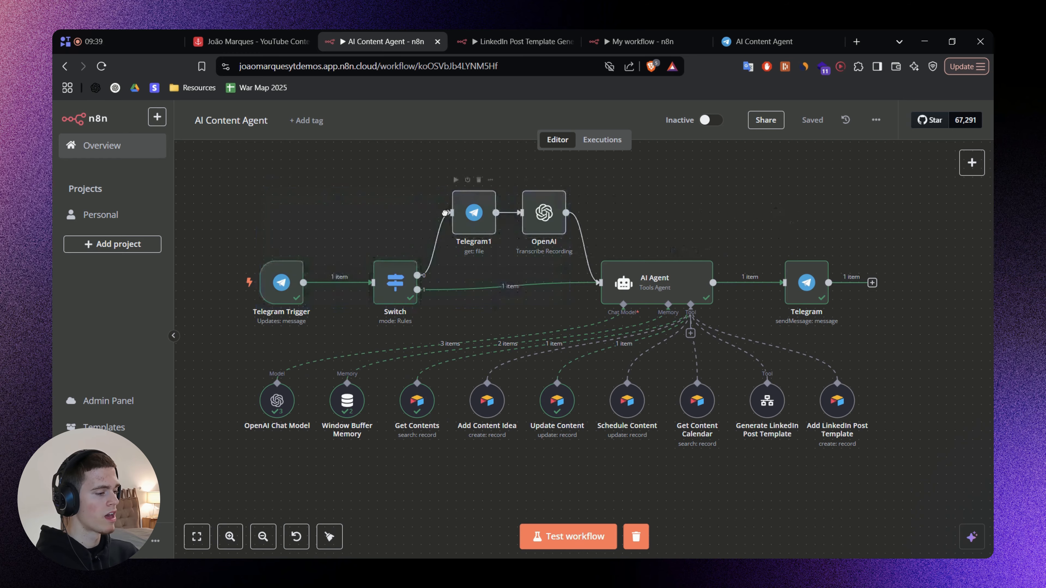
{"action": "left_click_drag", "start_coordinate": [517, 201], "coordinate": [521, 243]}
{"action": "scroll", "coordinate": [520, 243], "scroll_direction": "up", "scroll_amount": 3}
{"action": "left_click_drag", "start_coordinate": [351, 174], "coordinate": [630, 332]}
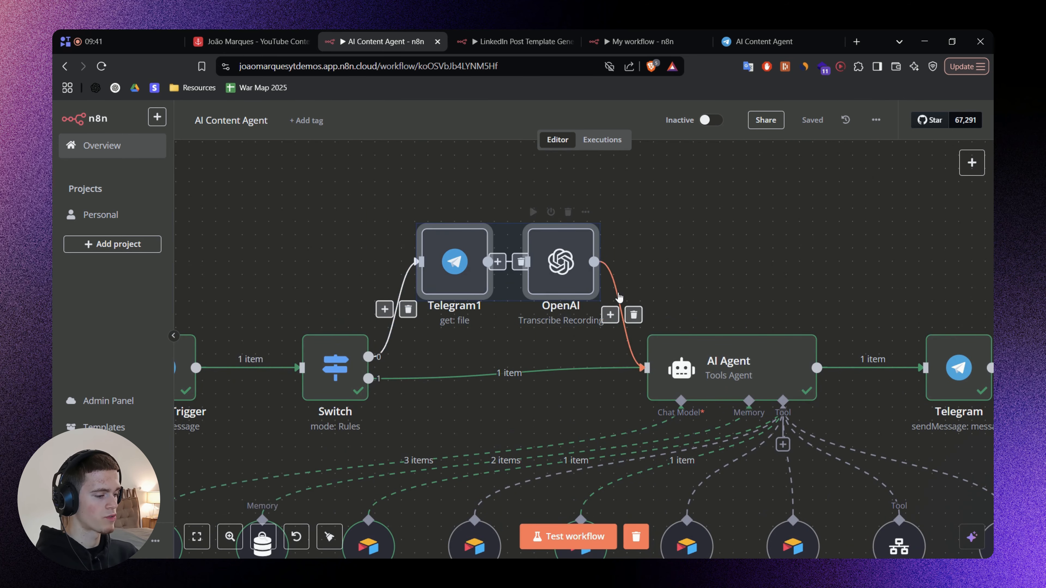
{"action": "scroll", "coordinate": [618, 292], "scroll_direction": "down", "scroll_amount": 3}
{"action": "left_click", "coordinate": [738, 268]}
{"action": "left_click_drag", "start_coordinate": [738, 269], "coordinate": [691, 270]}
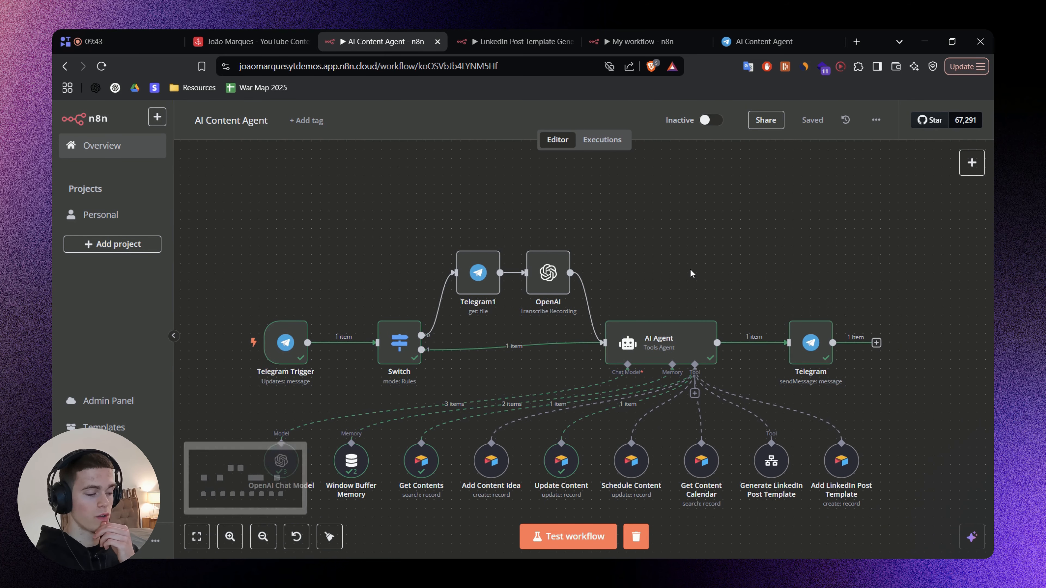
{"action": "left_click_drag", "start_coordinate": [690, 269], "coordinate": [663, 254]}
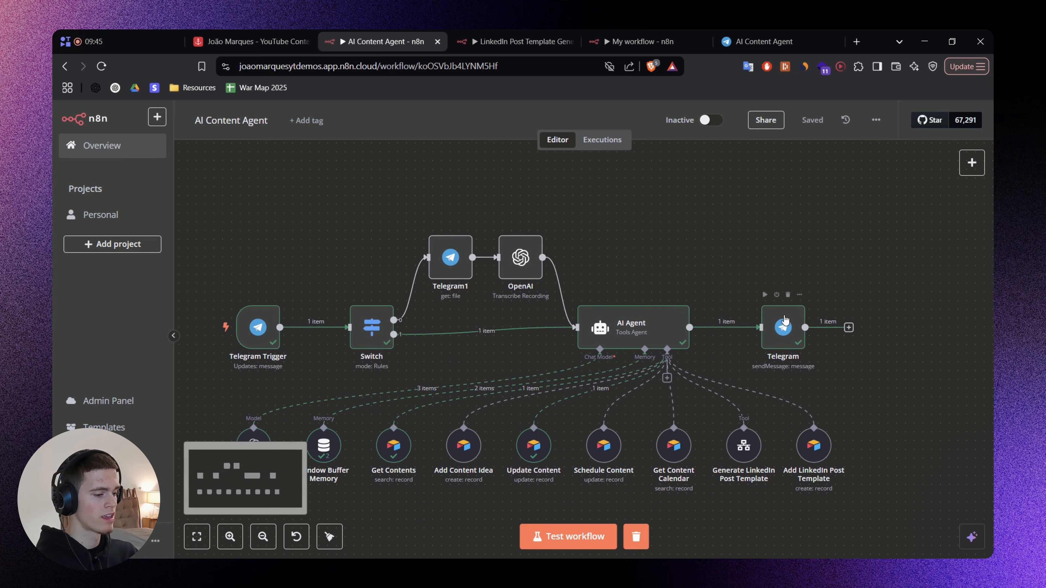
{"action": "left_click_drag", "start_coordinate": [855, 364], "coordinate": [837, 354]}
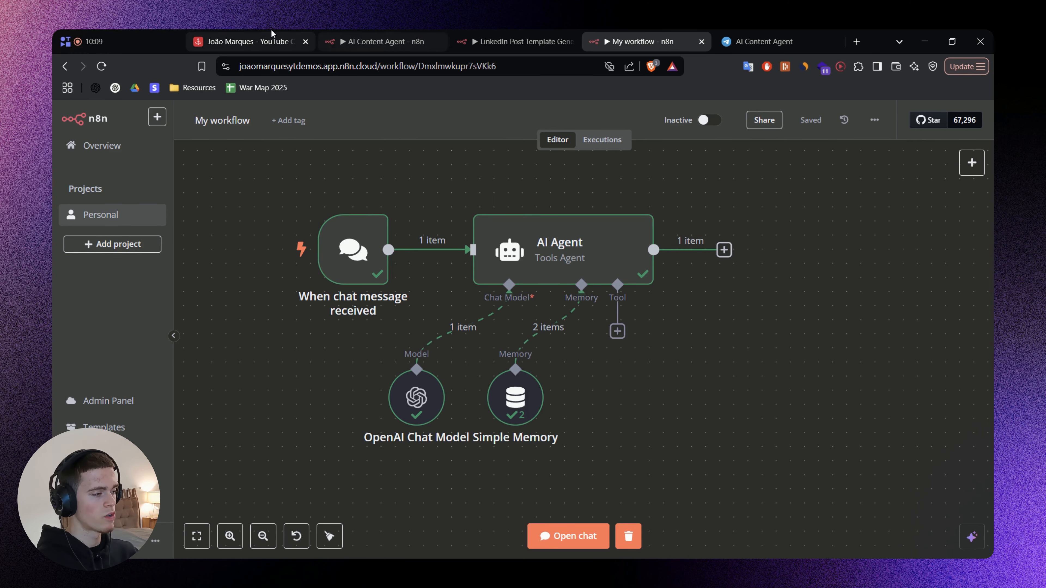
Switch to the Airtable Content Bank table and look through the records grouped by stage.
{"action": "left_click", "coordinate": [271, 40]}
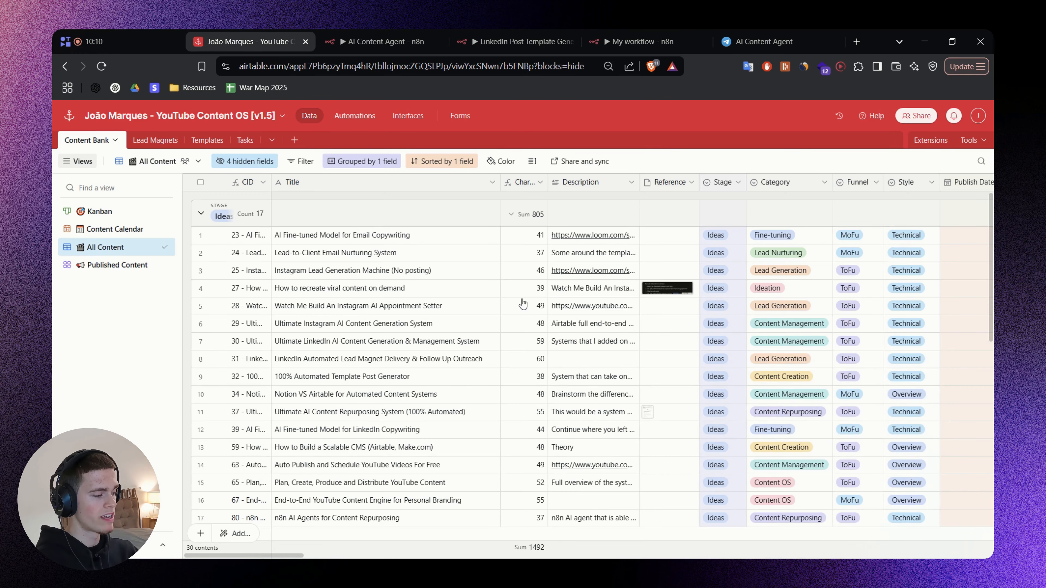
{"action": "scroll", "coordinate": [510, 280], "scroll_direction": "down", "scroll_amount": 10}
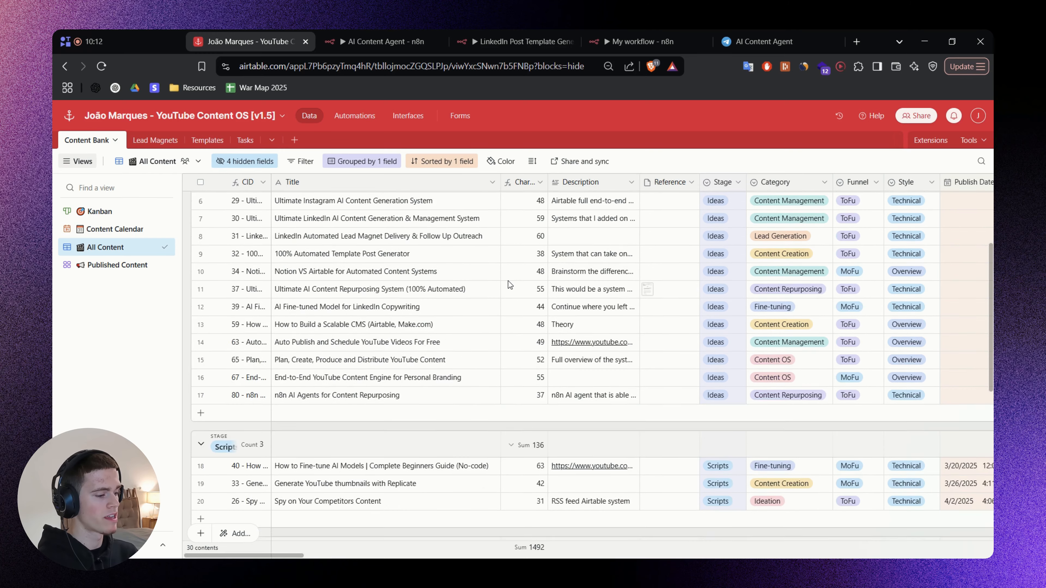
{"action": "scroll", "coordinate": [511, 284], "scroll_direction": "up", "scroll_amount": 10}
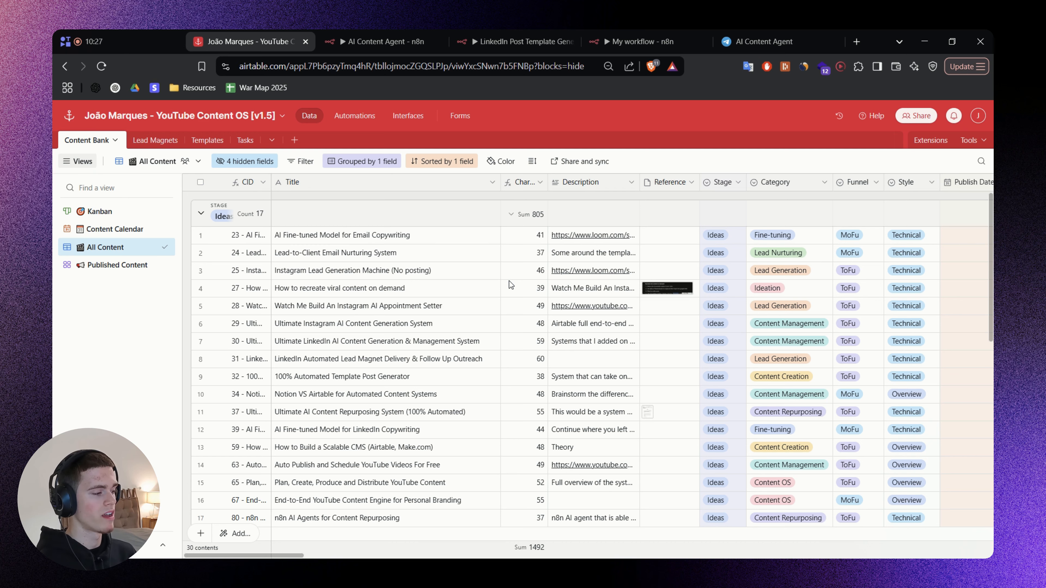
Return to My workflow and attach an Airtable Tool to the AI Agent.
{"action": "left_click", "coordinate": [635, 41]}
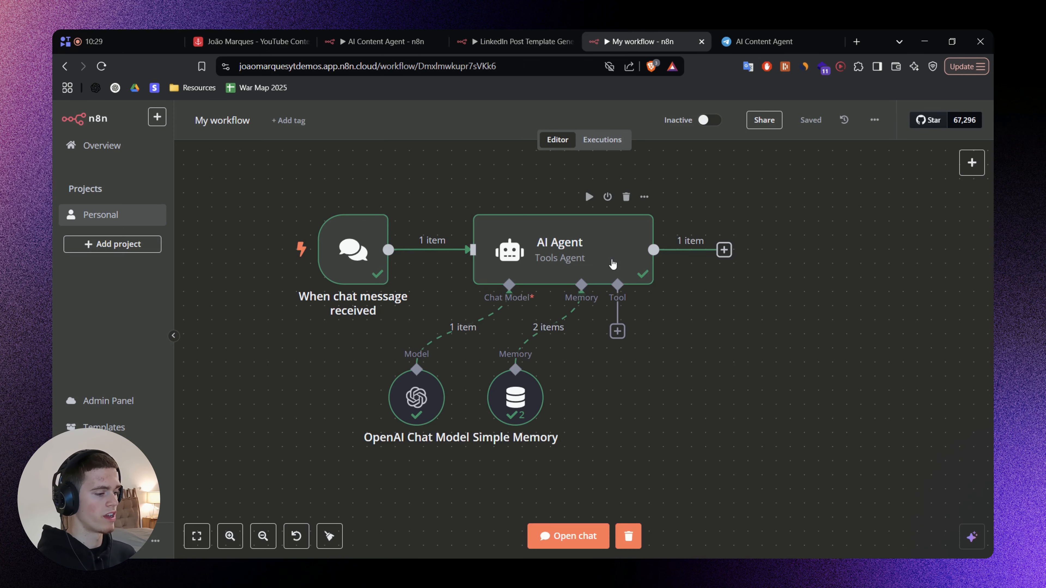
{"action": "left_click", "coordinate": [618, 331]}
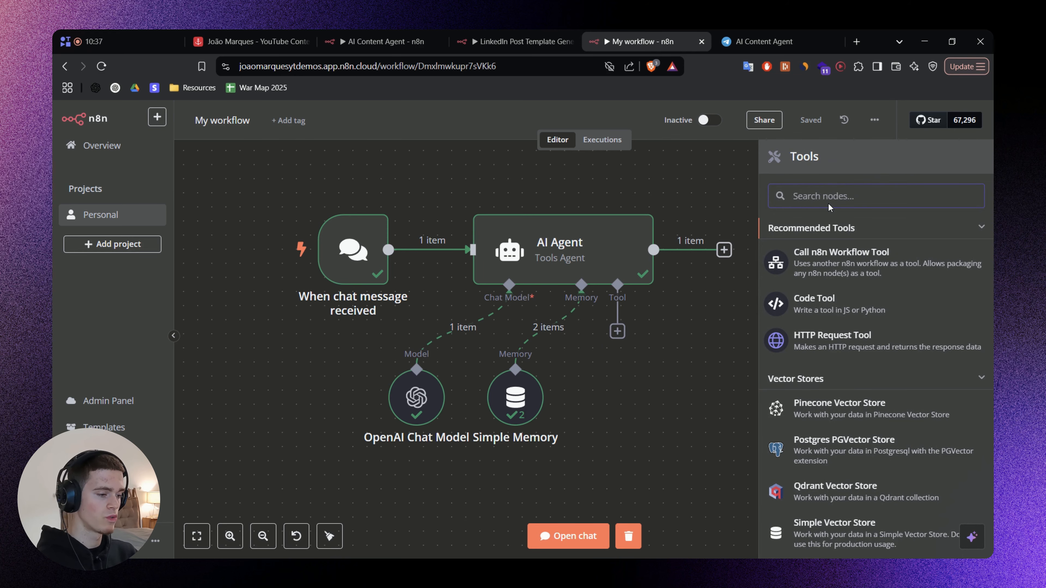
{"action": "type", "text": "Airtable"}
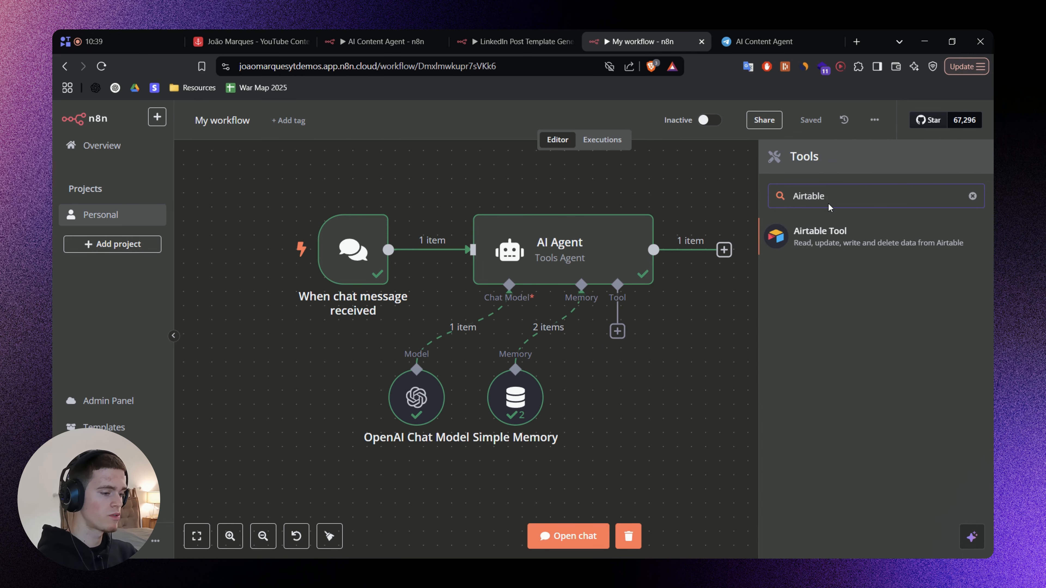
{"action": "left_click", "coordinate": [836, 242]}
{"action": "left_click", "coordinate": [264, 38]}
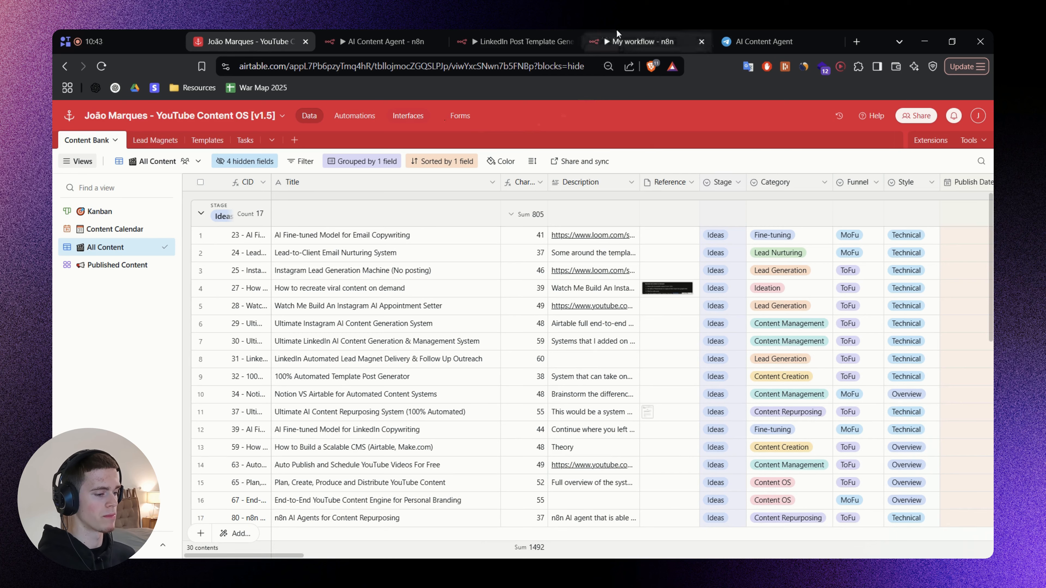
{"action": "left_click", "coordinate": [616, 37]}
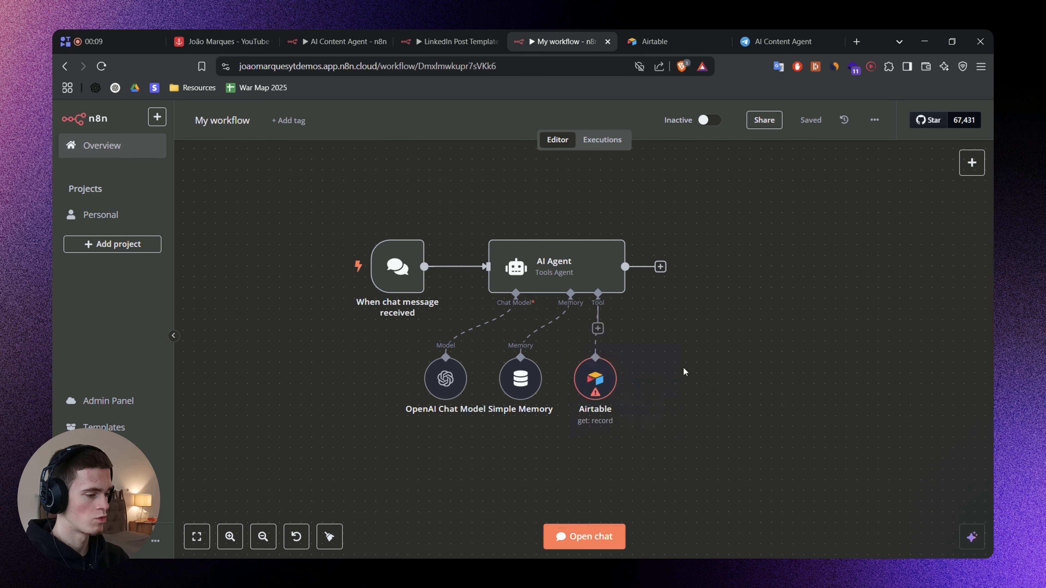
Examine the AI Agent node's prompt settings and options, and return to the canvas.
{"action": "double_click", "coordinate": [562, 267]}
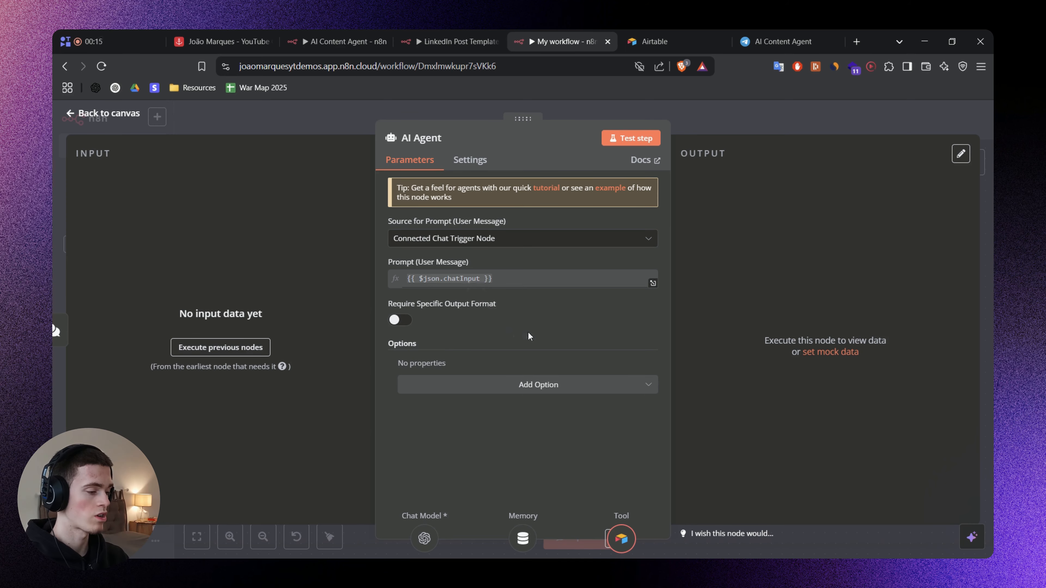
{"action": "left_click", "coordinate": [704, 124]}
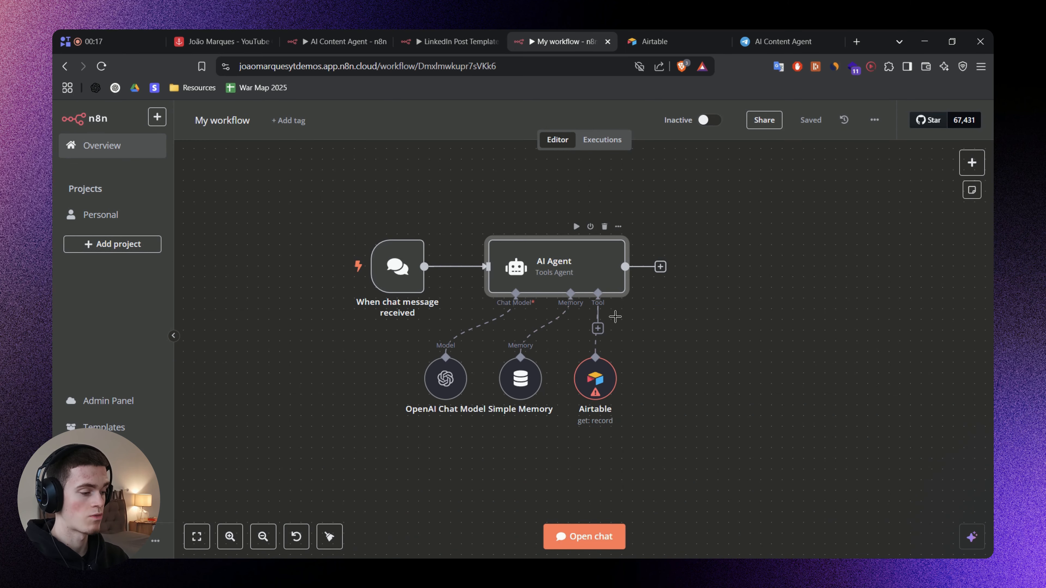
{"action": "left_click", "coordinate": [658, 425]}
{"action": "left_click_drag", "start_coordinate": [628, 403], "coordinate": [572, 352]}
Switch to the FigJam resource board and read through the AI Agent system prompt and its tool descriptions.
{"action": "key", "text": "alt+Tab"}
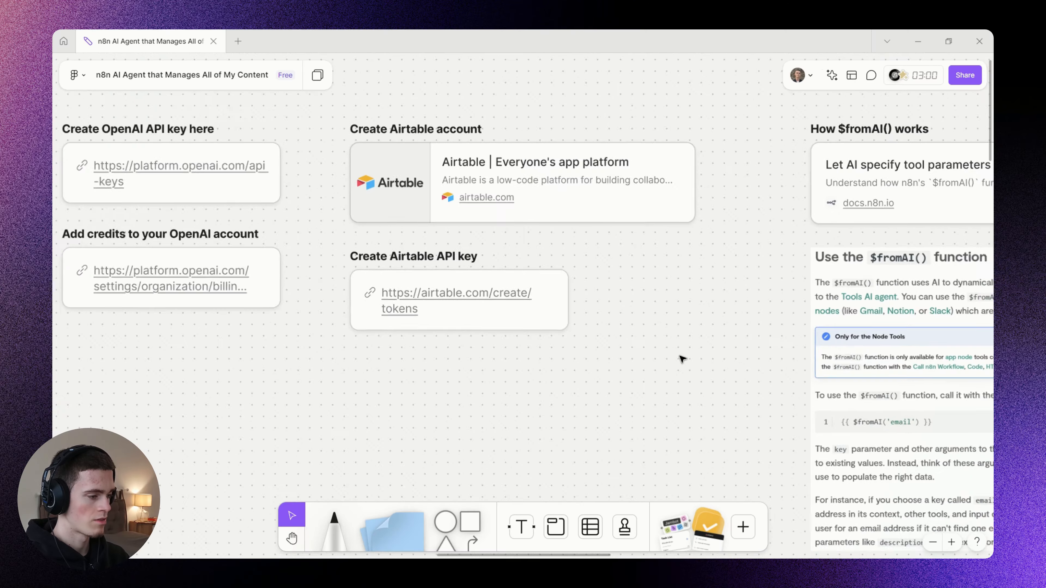
{"action": "scroll", "coordinate": [710, 370], "scroll_direction": "right", "scroll_amount": 10}
{"action": "scroll", "coordinate": [618, 268], "scroll_direction": "down", "scroll_amount": 10}
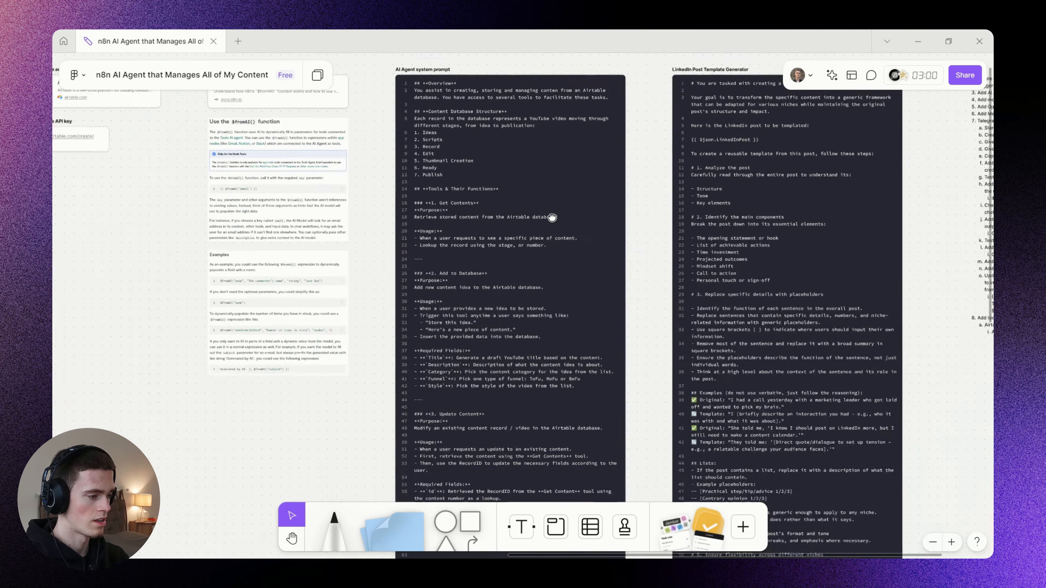
{"action": "scroll", "coordinate": [539, 167], "scroll_direction": "up", "scroll_amount": 5}
{"action": "scroll", "coordinate": [539, 167], "scroll_direction": "right", "scroll_amount": 5}
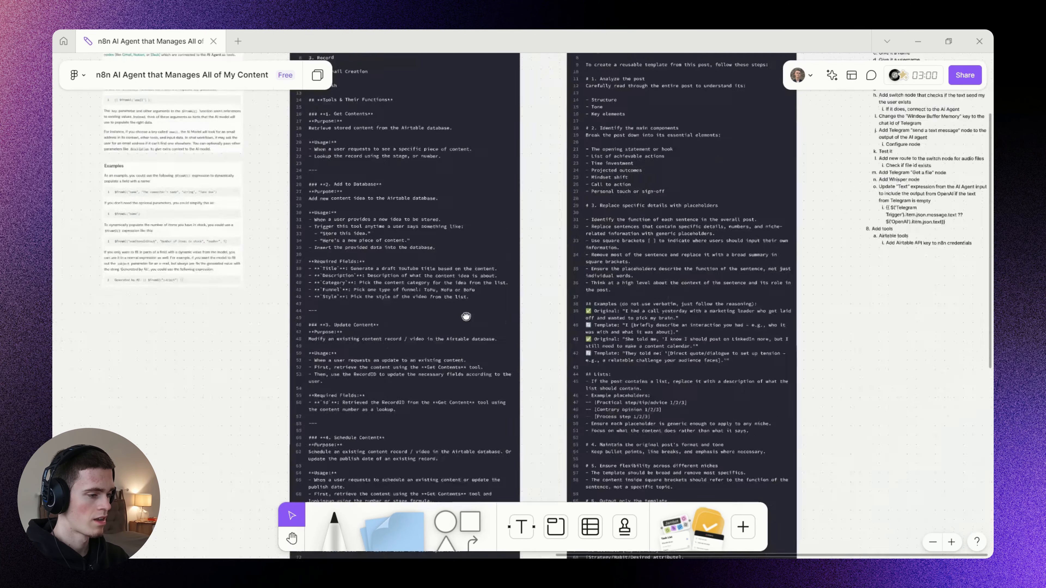
{"action": "left_click_drag", "start_coordinate": [466, 317], "coordinate": [445, 365]}
{"action": "left_click_drag", "start_coordinate": [631, 133], "coordinate": [557, 276]}
{"action": "scroll", "coordinate": [554, 256], "scroll_direction": "up", "scroll_amount": 3}
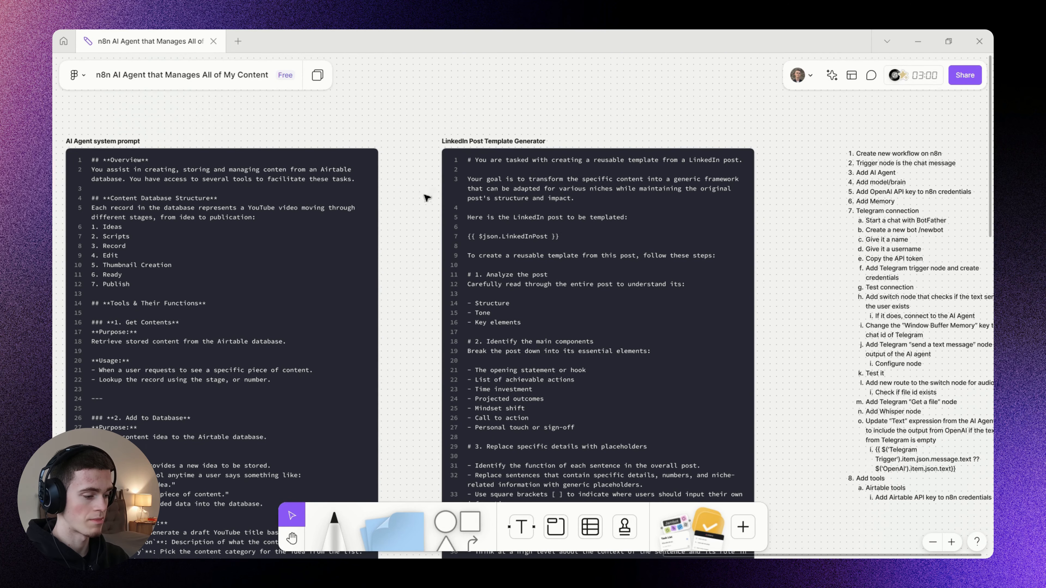
{"action": "left_click_drag", "start_coordinate": [299, 227], "coordinate": [589, 232]}
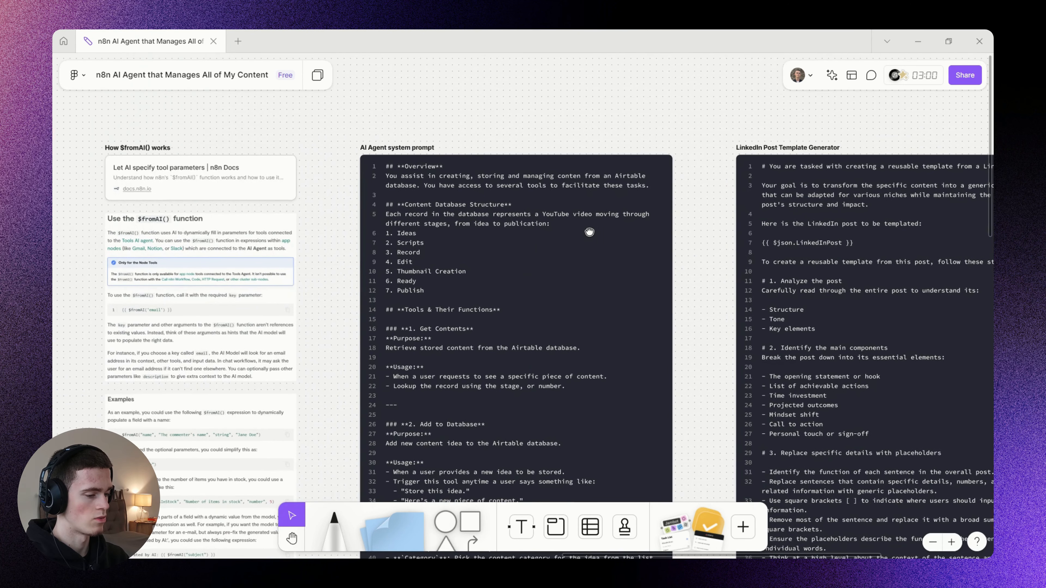
{"action": "left_click_drag", "start_coordinate": [423, 250], "coordinate": [456, 225]}
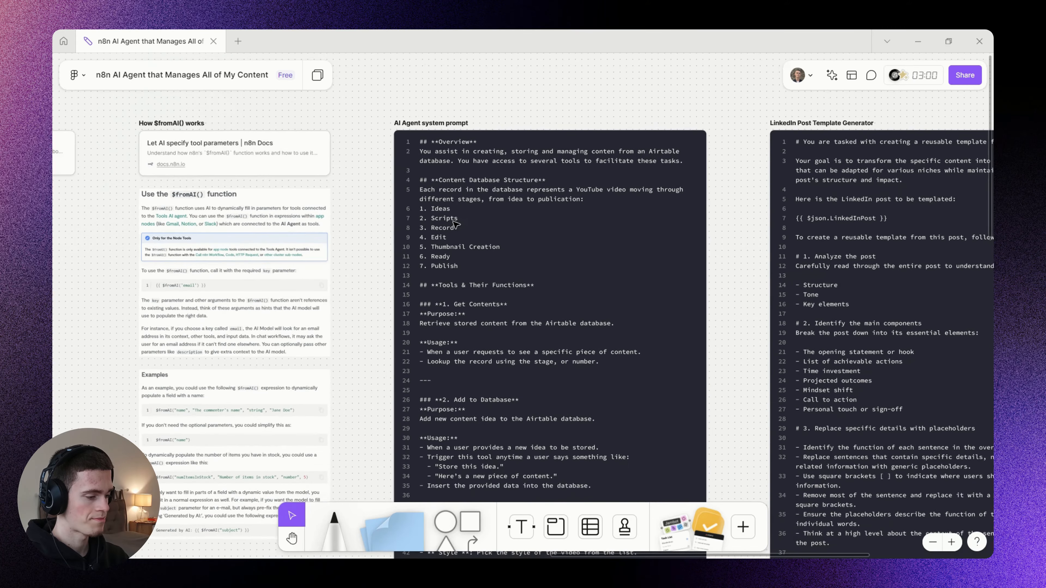
{"action": "scroll", "coordinate": [456, 225], "scroll_direction": "down", "scroll_amount": 1}
{"action": "scroll", "coordinate": [526, 242], "scroll_direction": "down", "scroll_amount": 3}
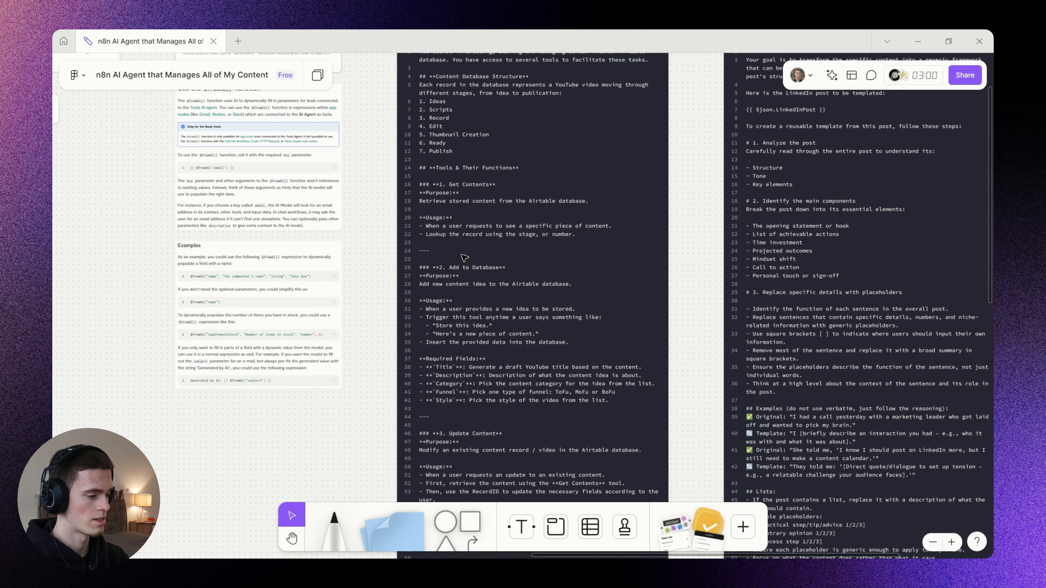
{"action": "scroll", "coordinate": [470, 252], "scroll_direction": "up", "scroll_amount": 3}
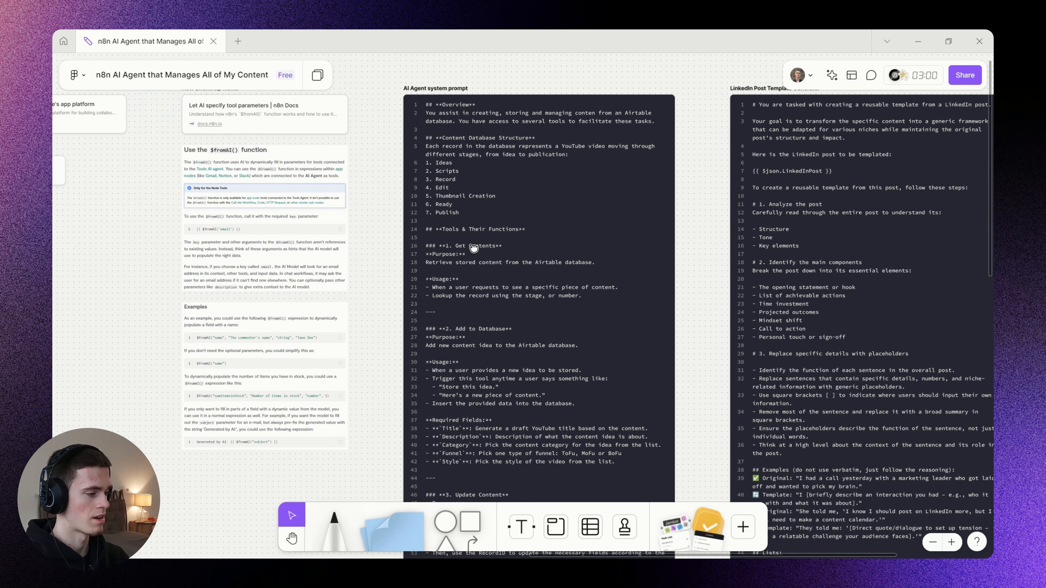
Examine the board's links for creating an Airtable account and an Airtable API key, rechecking the n8n canvas in between.
{"action": "left_click_drag", "start_coordinate": [474, 248], "coordinate": [736, 295]}
{"action": "left_click_drag", "start_coordinate": [333, 232], "coordinate": [519, 266]}
{"action": "scroll", "coordinate": [433, 195], "scroll_direction": "up", "scroll_amount": 3}
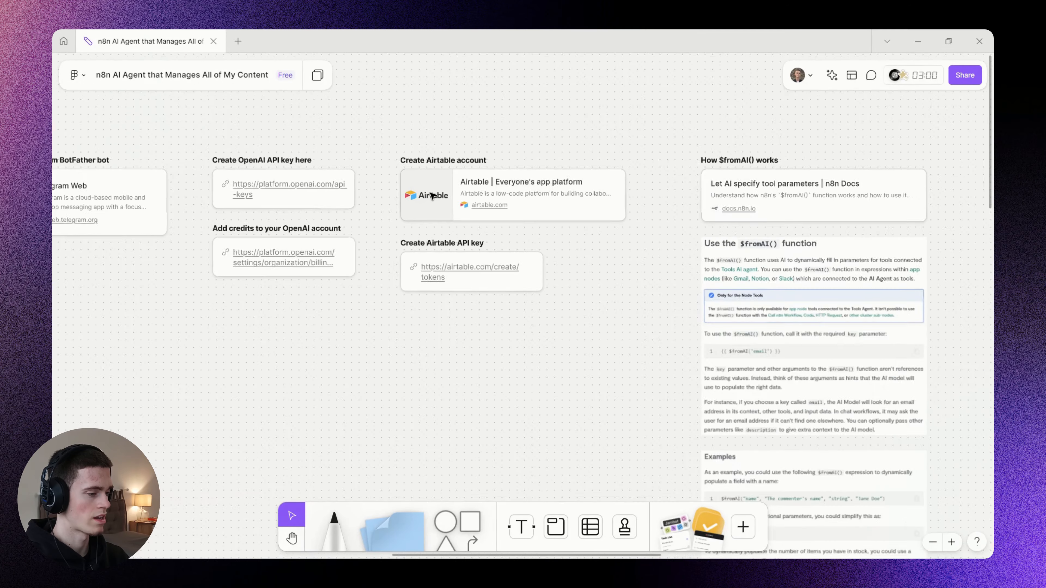
{"action": "key", "text": "alt+Tab"}
{"action": "scroll", "coordinate": [643, 371], "scroll_direction": "down", "scroll_amount": 2}
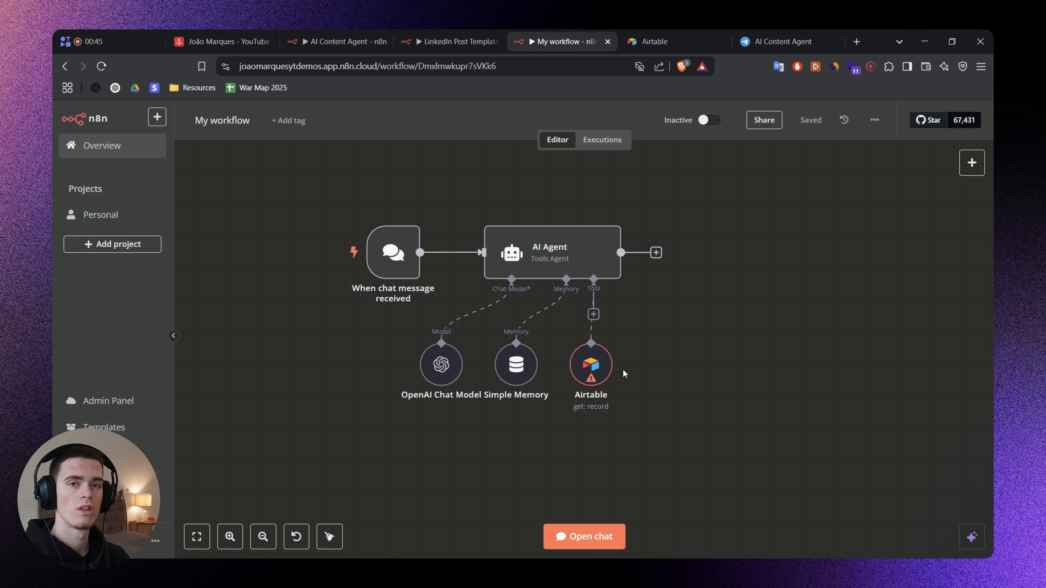
{"action": "scroll", "coordinate": [625, 373], "scroll_direction": "up", "scroll_amount": 1}
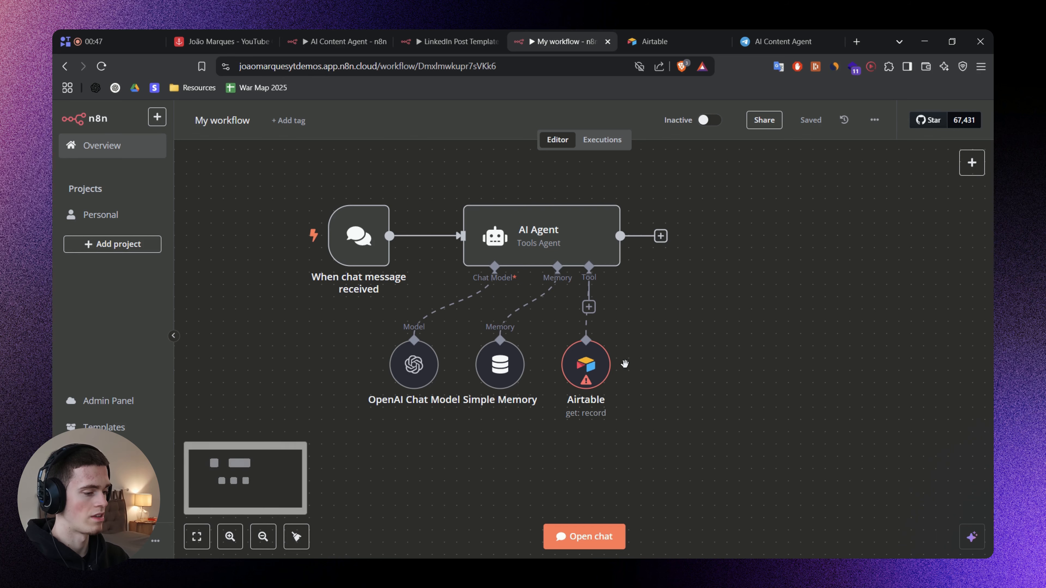
{"action": "key", "text": "alt+Tab"}
{"action": "scroll", "coordinate": [581, 281], "scroll_direction": "up", "scroll_amount": 1}
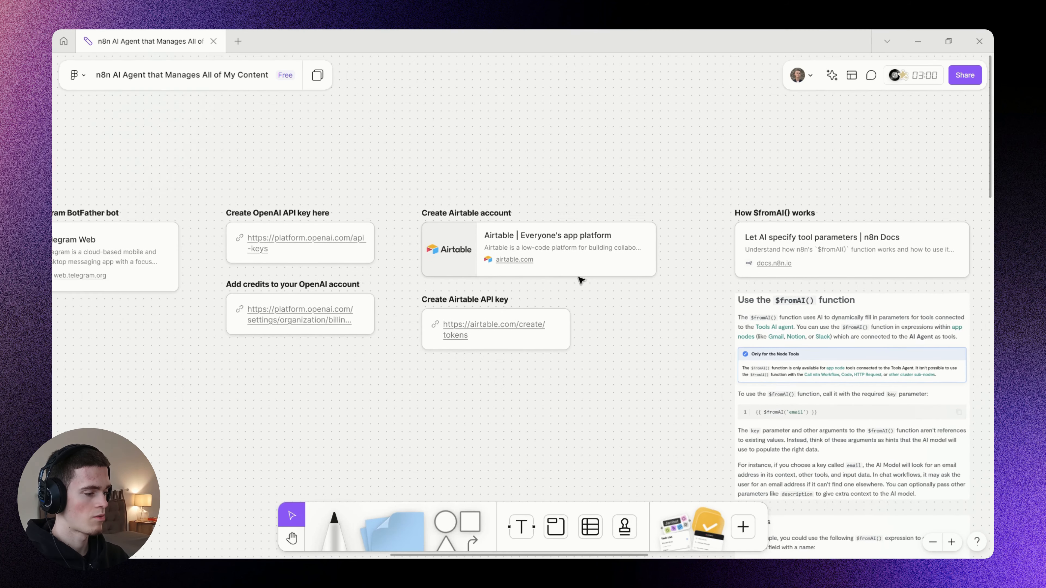
{"action": "scroll", "coordinate": [560, 283], "scroll_direction": "up", "scroll_amount": 1}
{"action": "scroll", "coordinate": [511, 256], "scroll_direction": "up", "scroll_amount": 2}
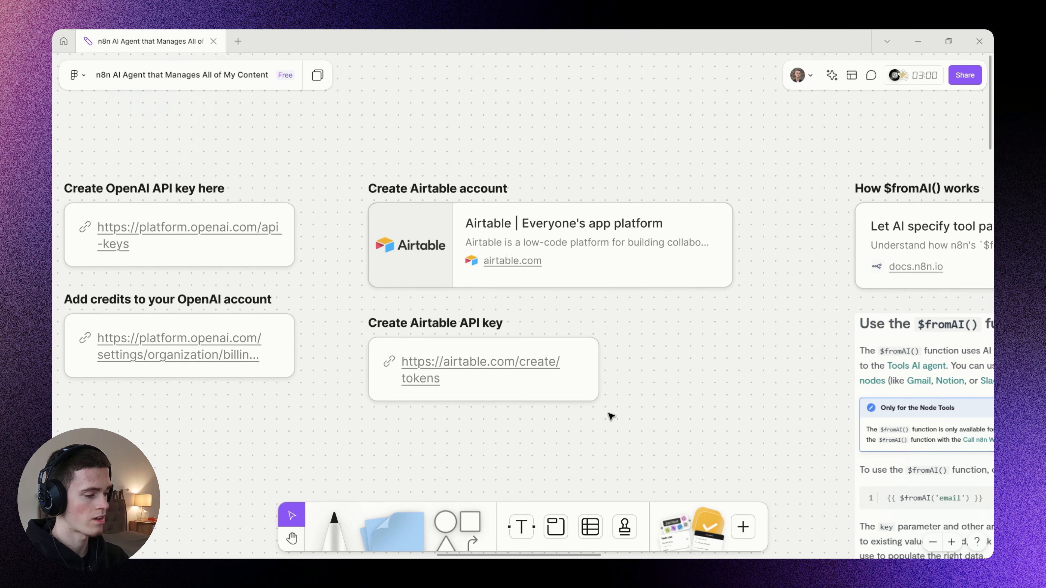
{"action": "left_click_drag", "start_coordinate": [614, 445], "coordinate": [358, 300]}
{"action": "left_click", "coordinate": [756, 377]}
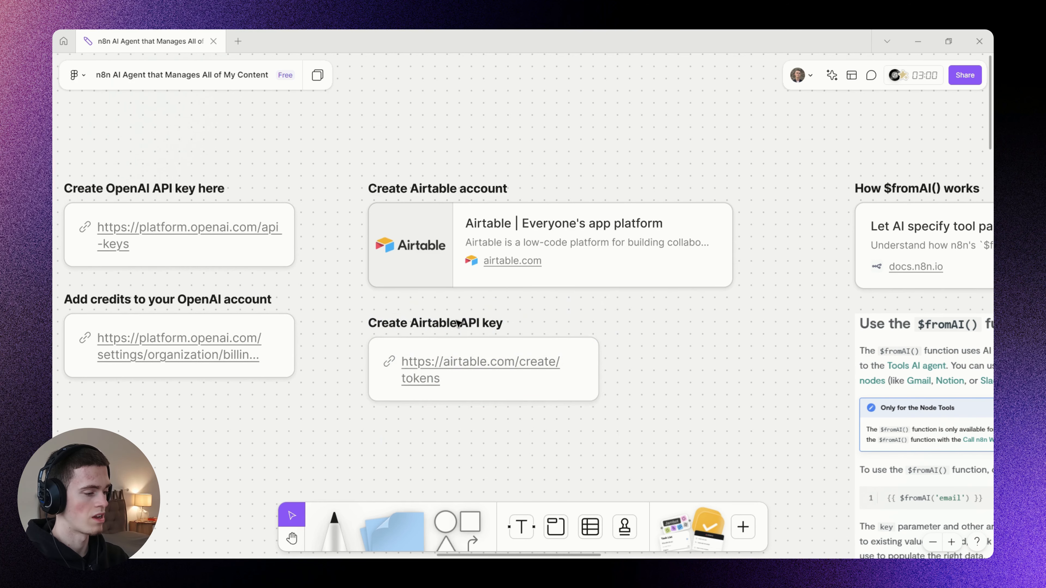
Start a new Access Token credential in the n8n Airtable tool node and read the token scopes it requires.
{"action": "key", "text": "alt+Tab"}
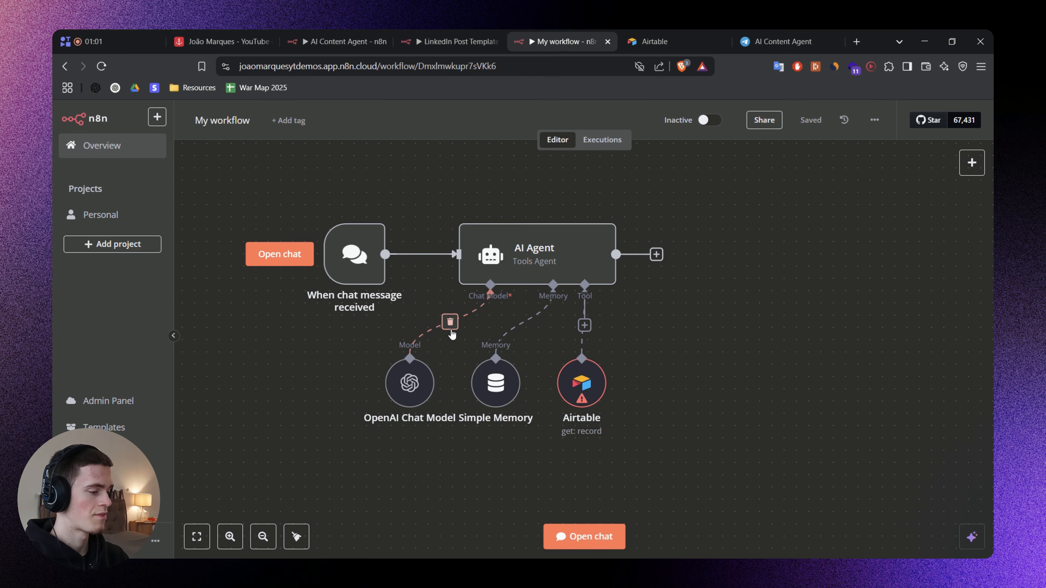
{"action": "left_click", "coordinate": [578, 385]}
{"action": "double_click", "coordinate": [578, 384]}
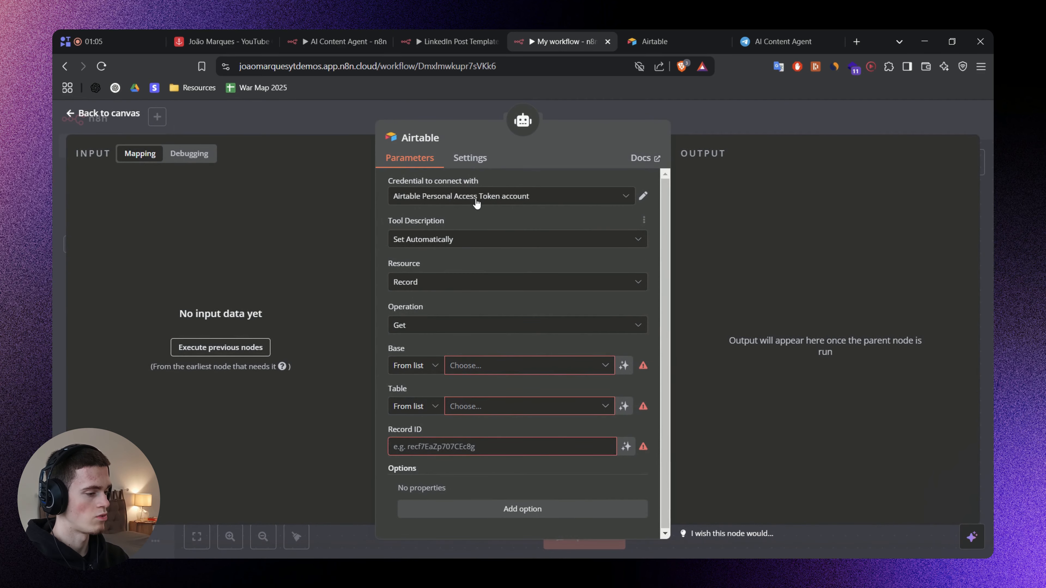
{"action": "left_click", "coordinate": [563, 204]}
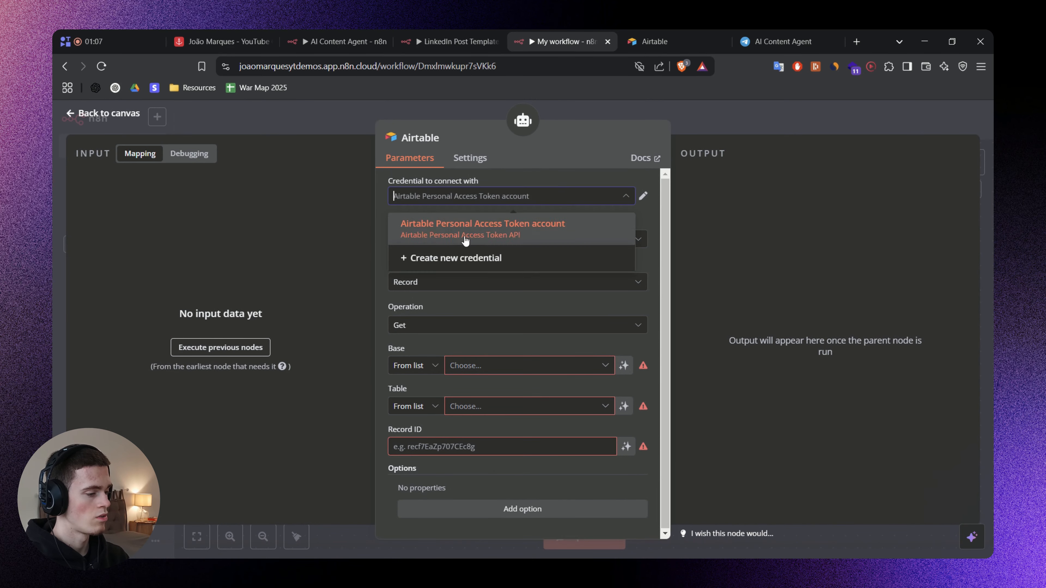
{"action": "left_click", "coordinate": [461, 258]}
{"action": "left_click", "coordinate": [376, 354]}
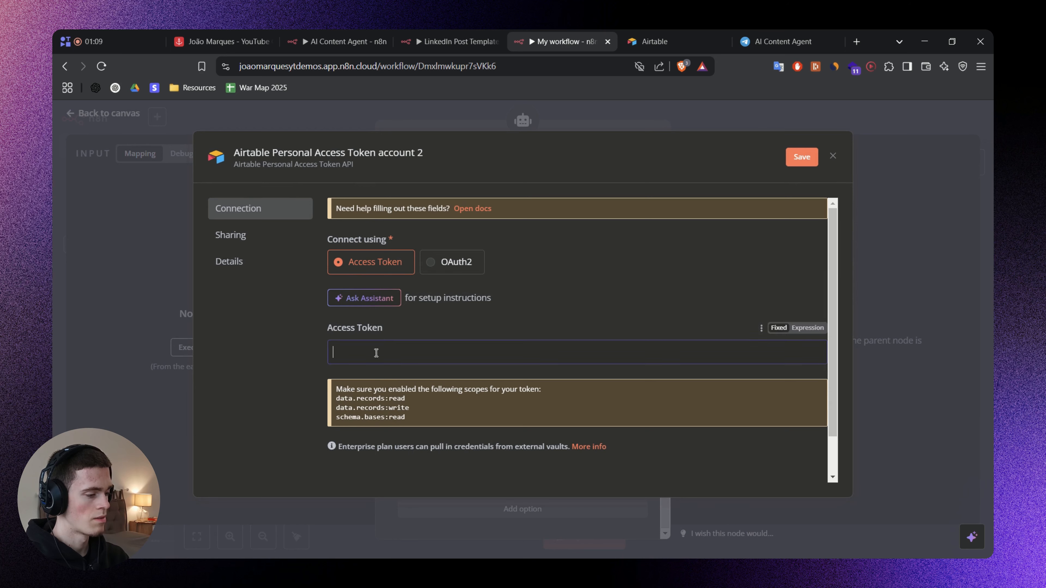
{"action": "left_click", "coordinate": [291, 362]}
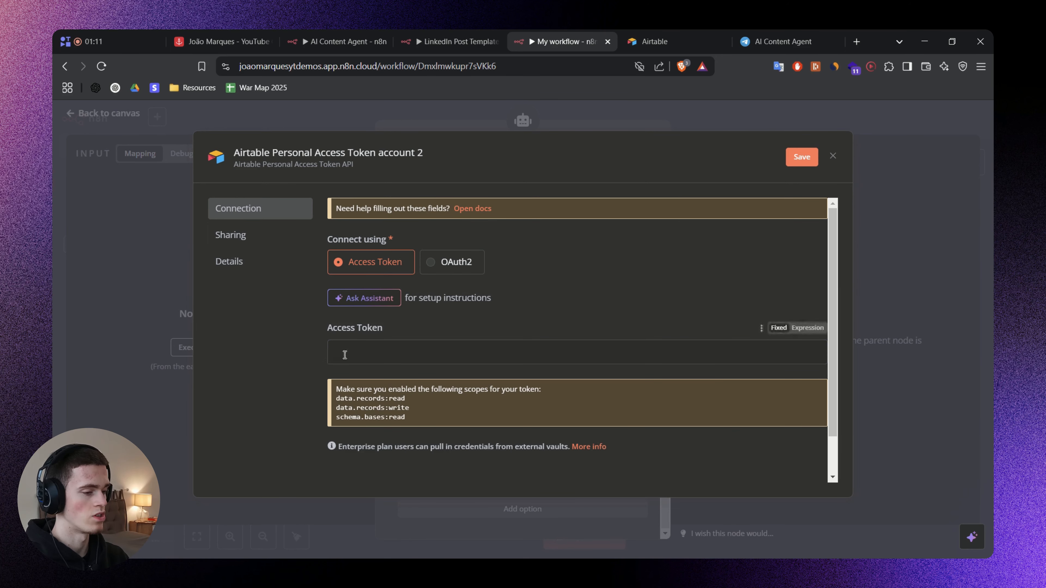
{"action": "left_click_drag", "start_coordinate": [415, 418], "coordinate": [337, 402]}
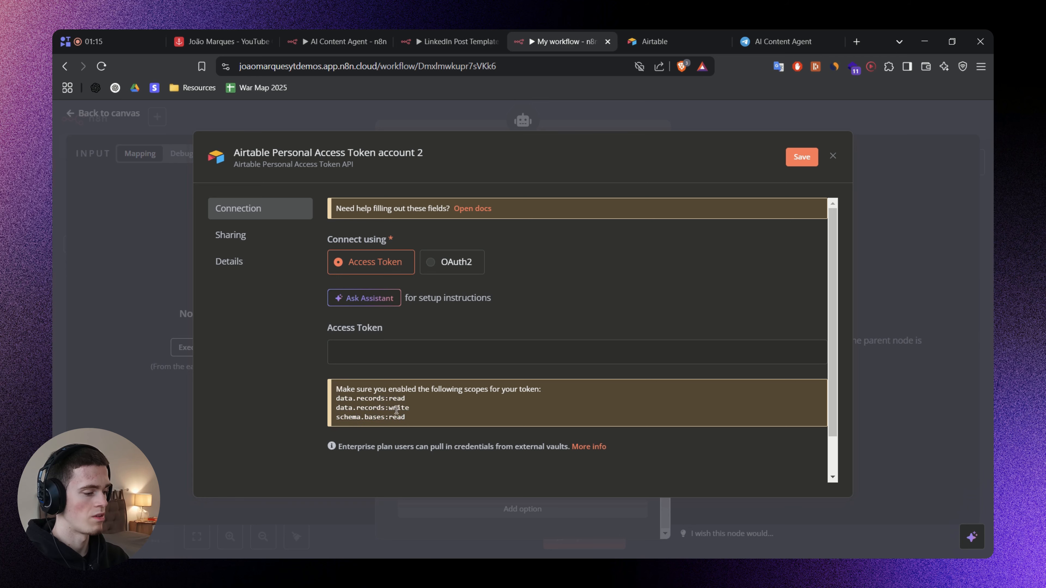
{"action": "left_click_drag", "start_coordinate": [402, 417], "coordinate": [337, 402]}
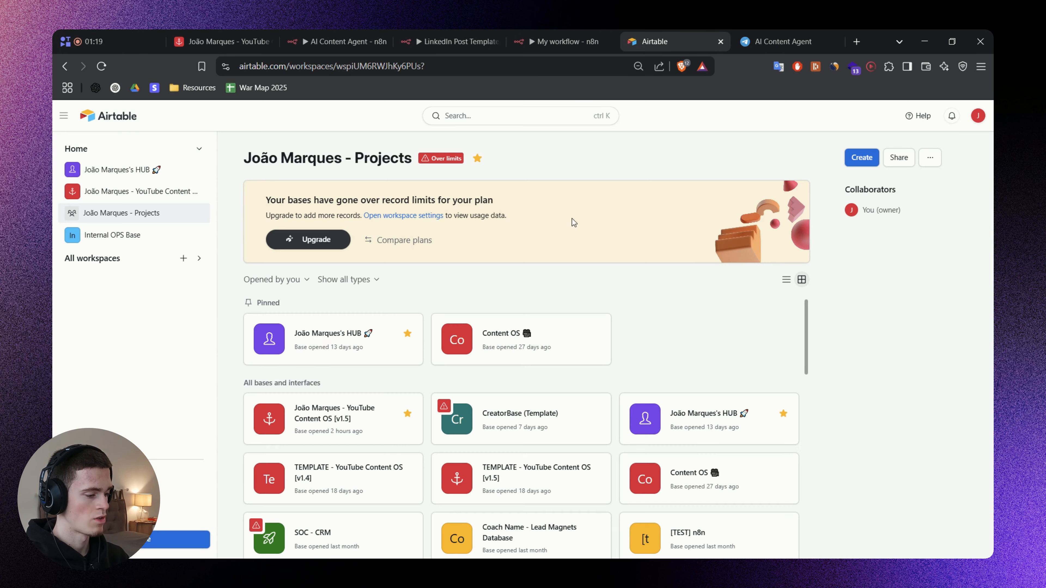
Open Airtable's form for creating a personal access token and examine its name, scope and base access fields.
{"action": "left_click", "coordinate": [978, 115]}
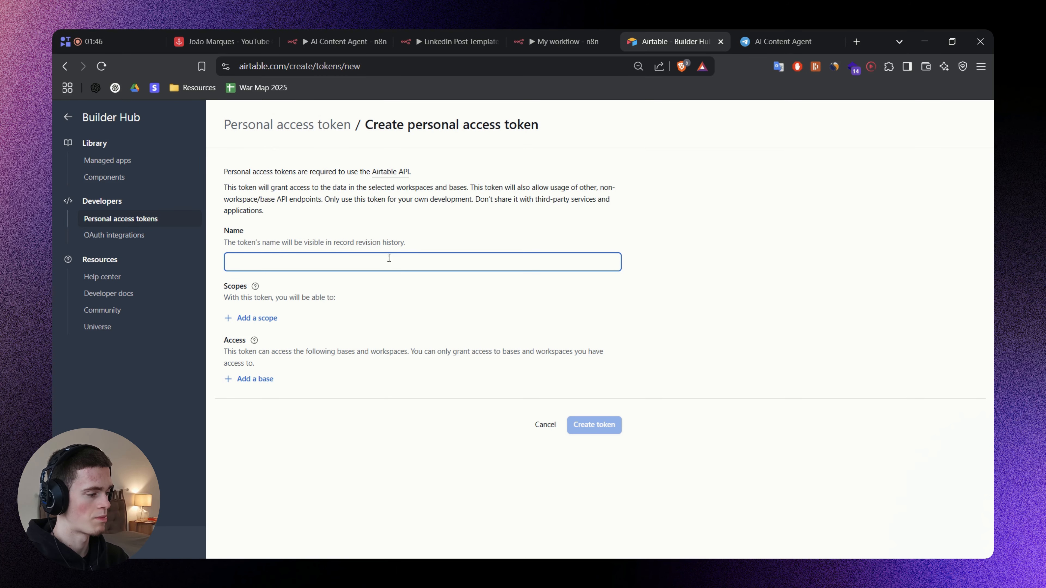
{"action": "left_click", "coordinate": [294, 262]}
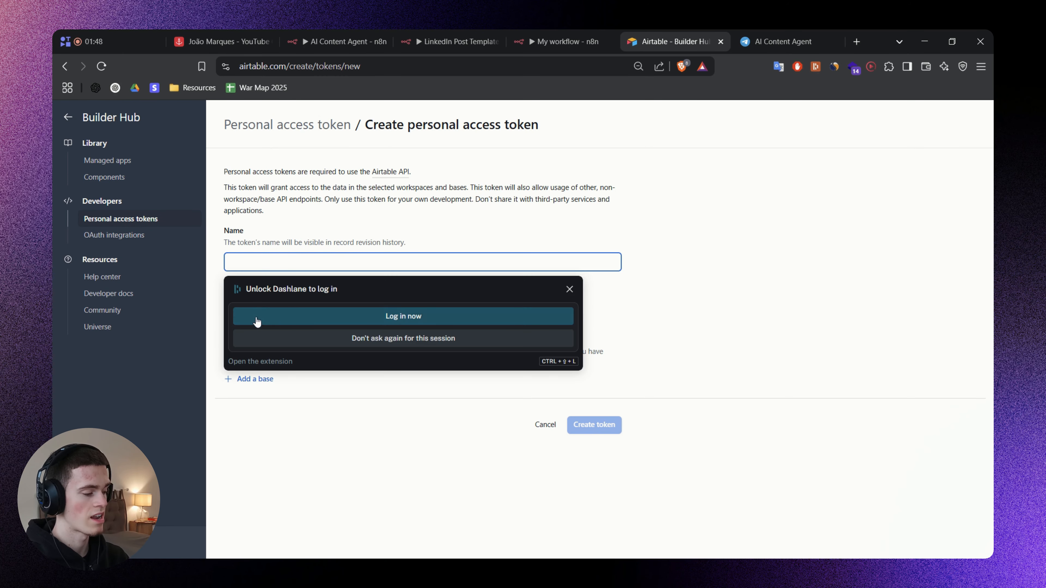
{"action": "left_click", "coordinate": [569, 290]}
{"action": "left_click", "coordinate": [262, 326]}
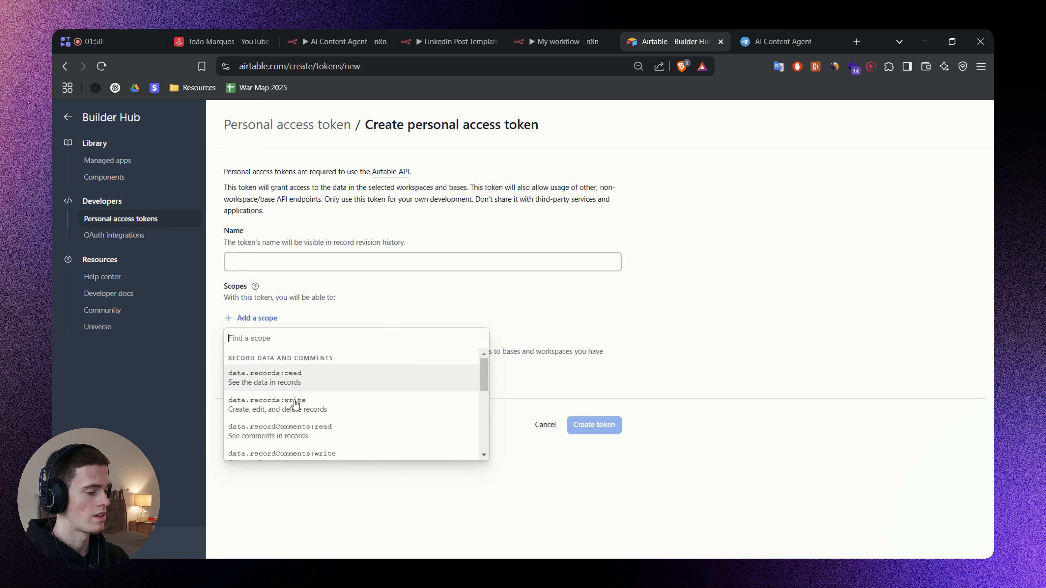
{"action": "scroll", "coordinate": [318, 397], "scroll_direction": "down", "scroll_amount": 5}
{"action": "scroll", "coordinate": [332, 412], "scroll_direction": "up", "scroll_amount": 10}
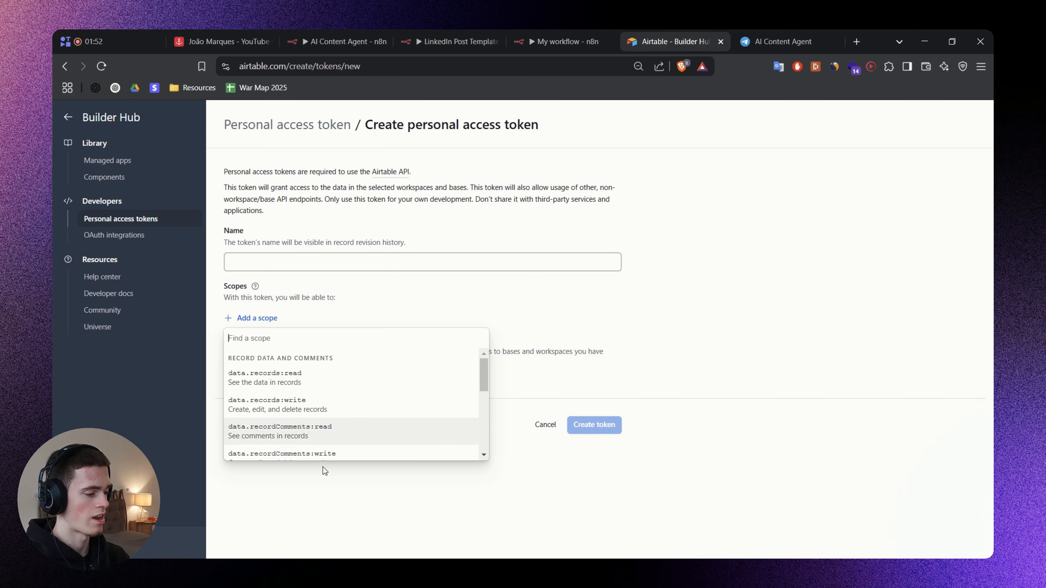
{"action": "left_click", "coordinate": [540, 325]}
{"action": "left_click", "coordinate": [268, 385]}
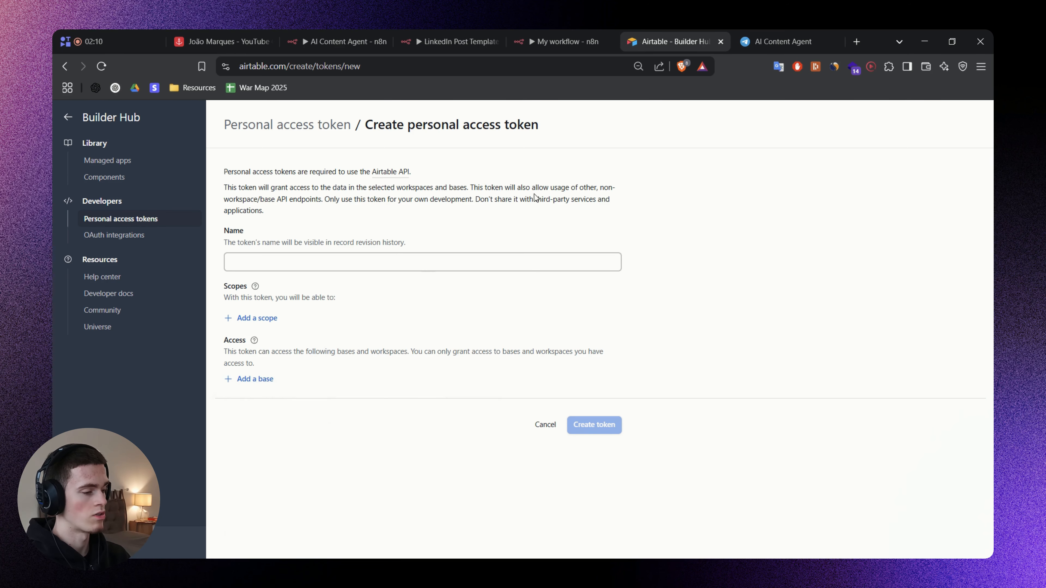
Close the Airtable token page and dismiss the unsaved Access Token credential in the n8n Airtable node.
{"action": "left_click_drag", "start_coordinate": [677, 33], "coordinate": [587, 33]}
{"action": "key", "text": "ctrl+w"}
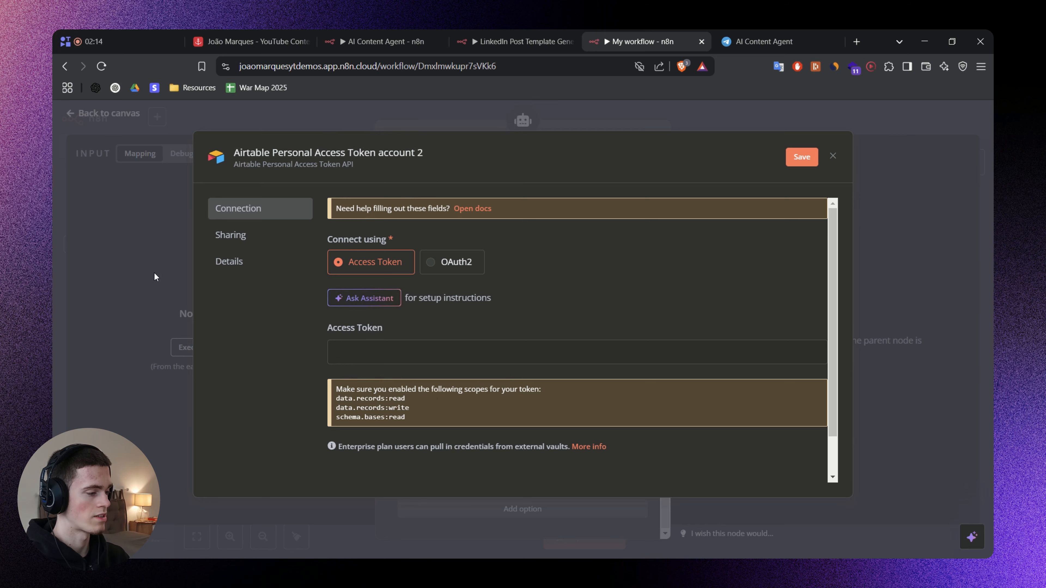
{"action": "left_click", "coordinate": [132, 268]}
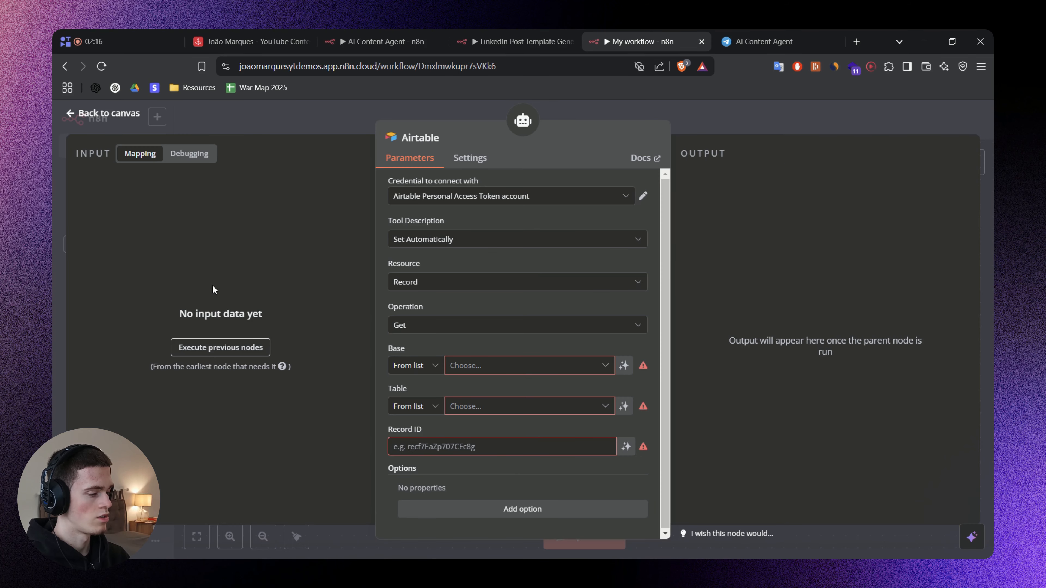
Change the Airtable node's Tool Description mode to Set Manually and review its default description.
{"action": "left_click", "coordinate": [389, 237]}
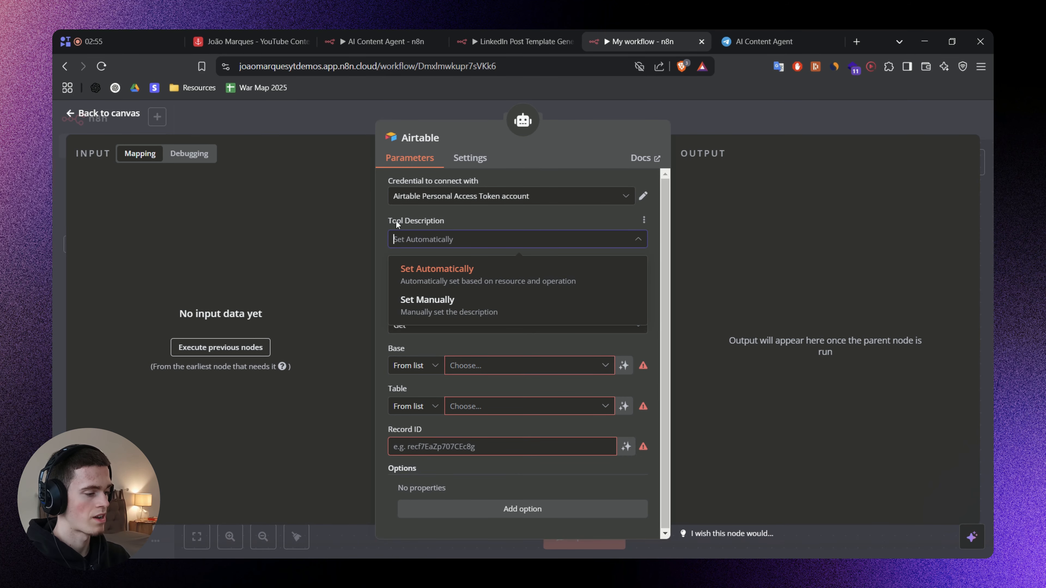
{"action": "left_click", "coordinate": [447, 309]}
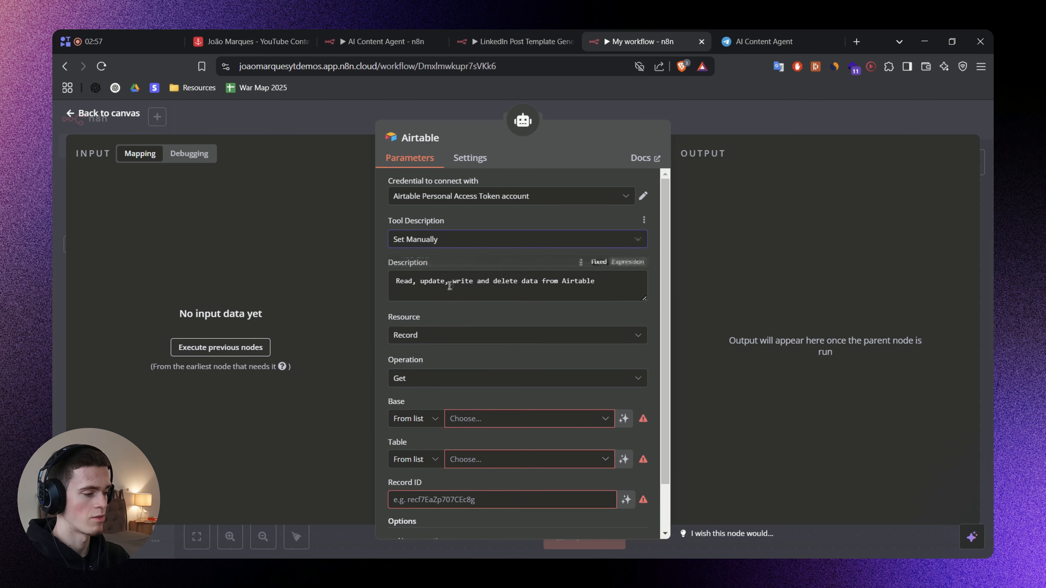
{"action": "left_click", "coordinate": [620, 277]}
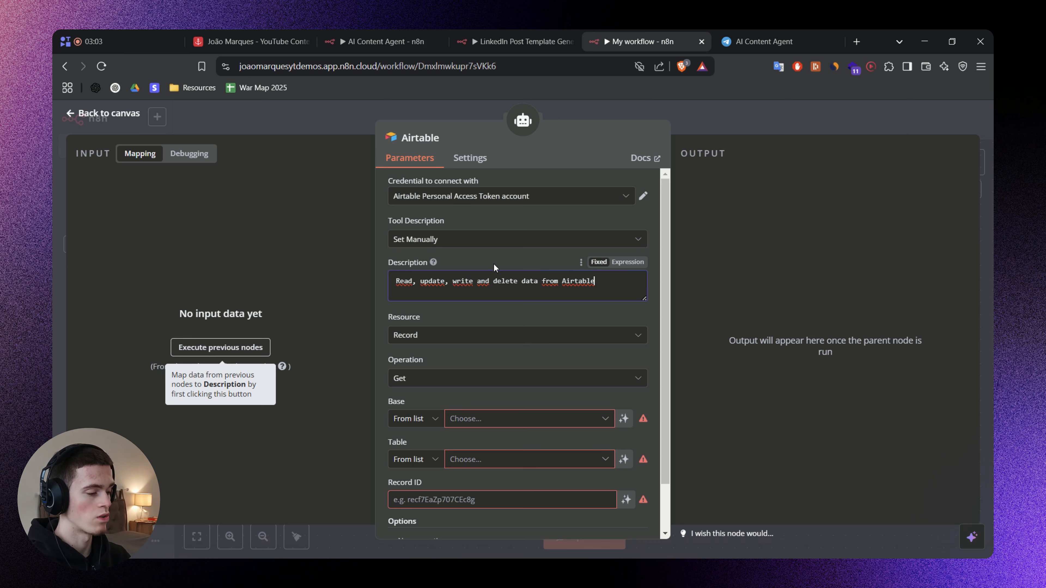
{"action": "left_click", "coordinate": [451, 262]}
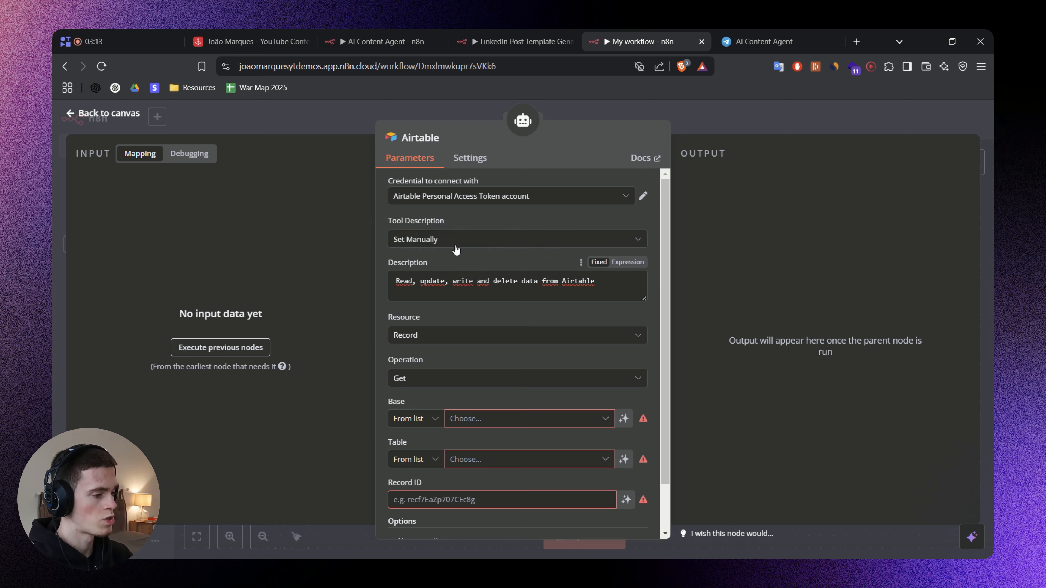
Rename the Airtable tool node as "Get Database Content".
{"action": "left_click", "coordinate": [446, 140]}
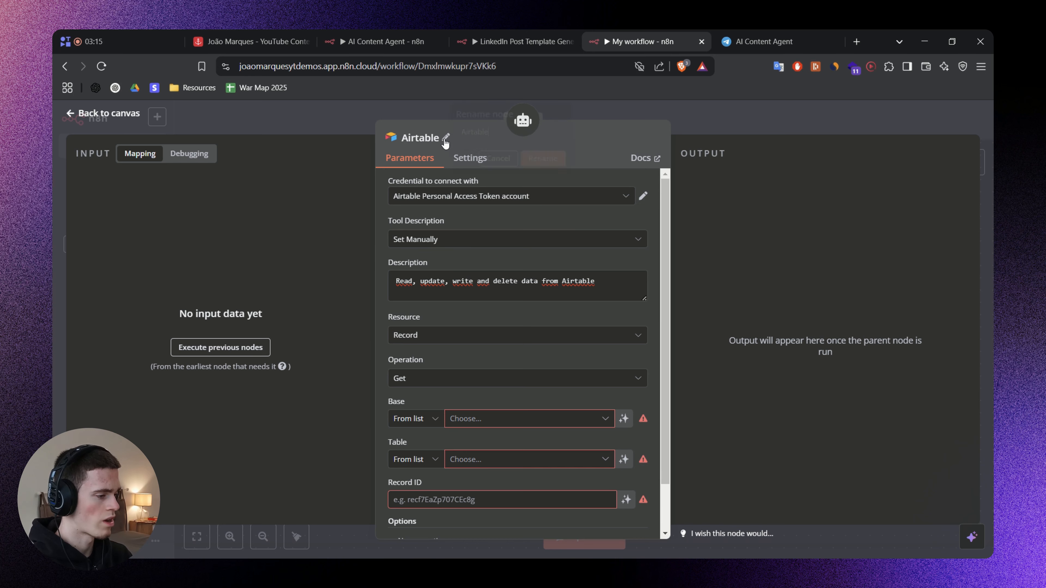
{"action": "left_click_drag", "start_coordinate": [494, 130], "coordinate": [462, 126]}
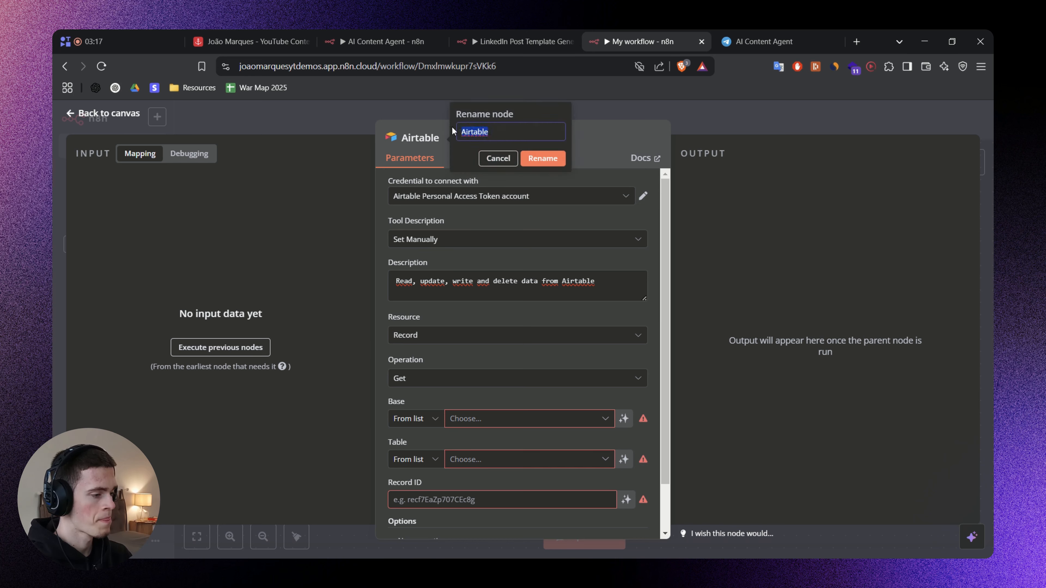
{"action": "type", "text": "Get Database Content"}
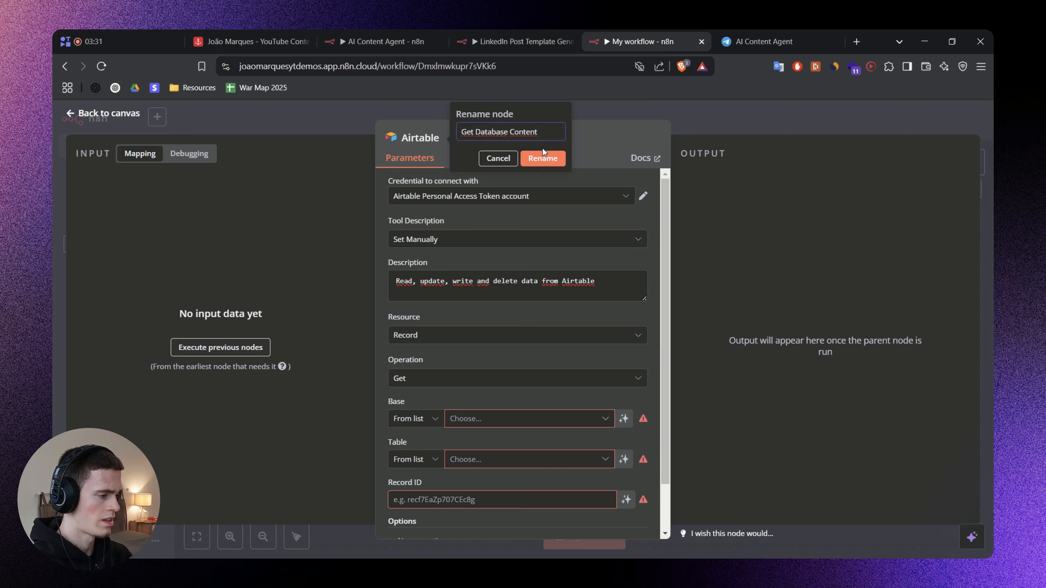
{"action": "left_click", "coordinate": [538, 157]}
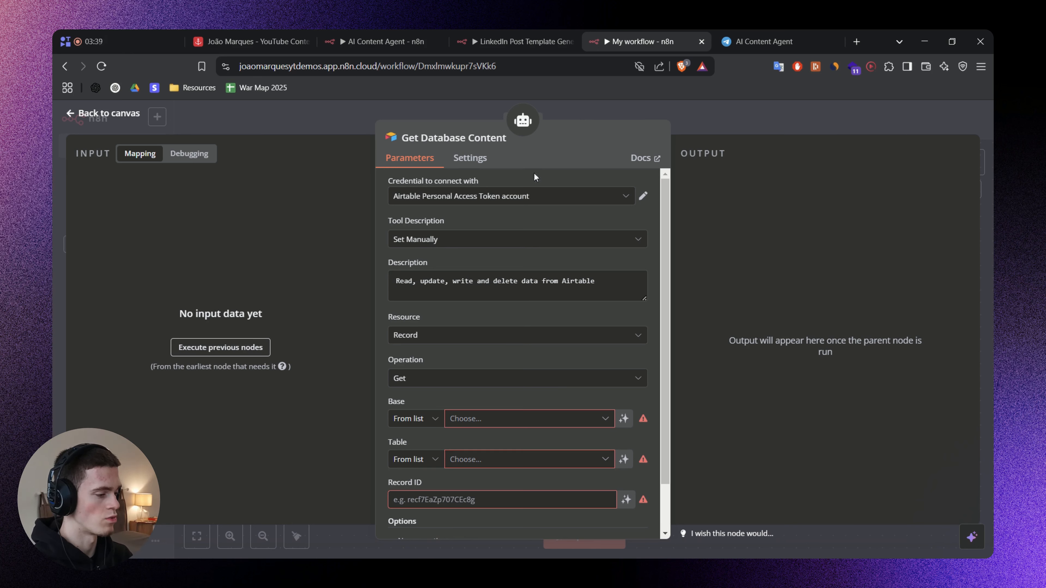
Replace the Get Database Content description with the one copied from the Get Contents node in the AI Content Agent workflow.
{"action": "left_click", "coordinate": [593, 291]}
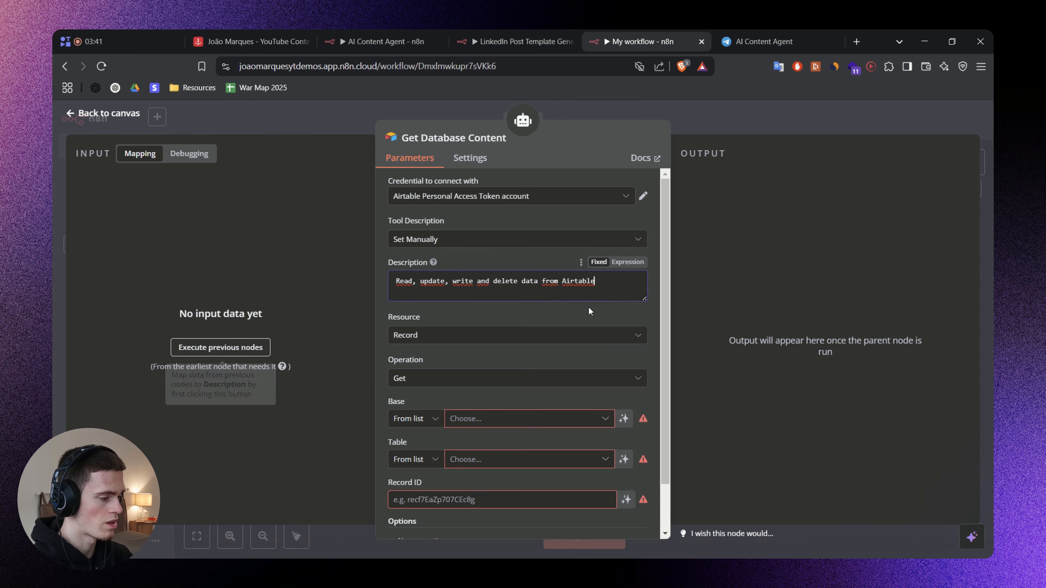
{"action": "scroll", "coordinate": [584, 315], "scroll_direction": "down", "scroll_amount": 2}
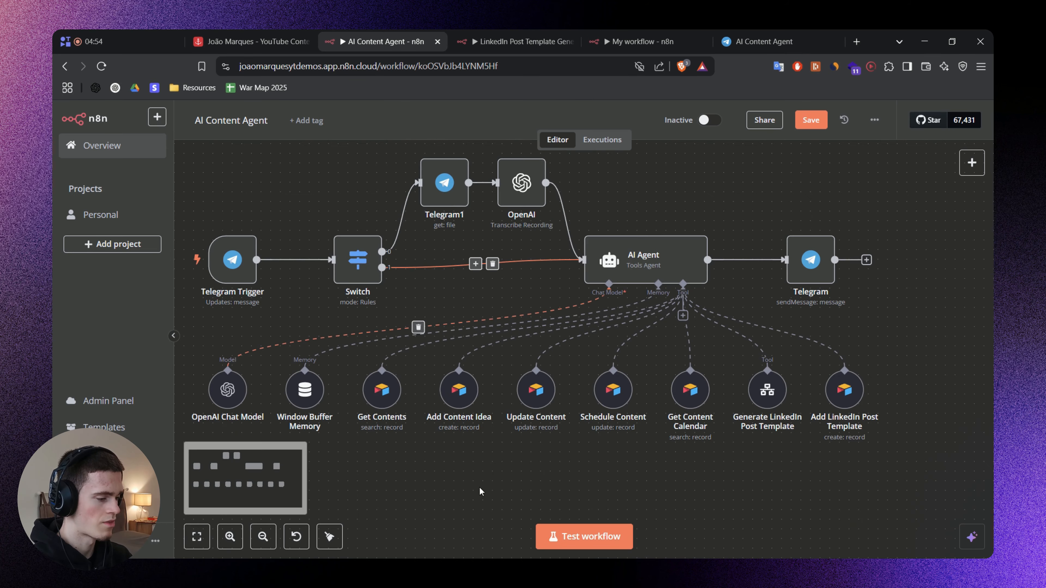
{"action": "double_click", "coordinate": [381, 389]}
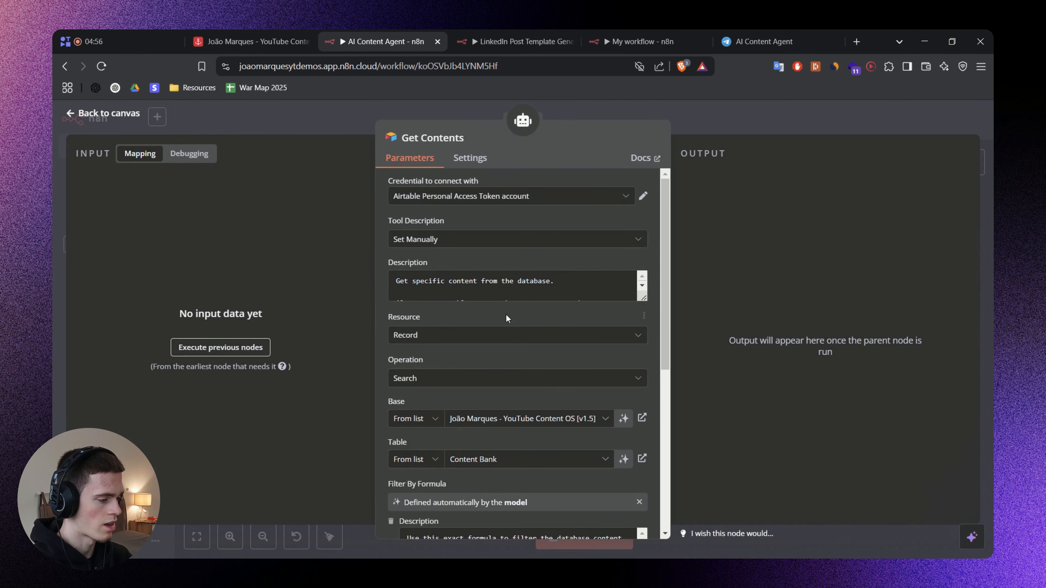
{"action": "left_click", "coordinate": [498, 285]}
{"action": "key", "text": "ctrl+a"}
{"action": "left_click", "coordinate": [529, 312]}
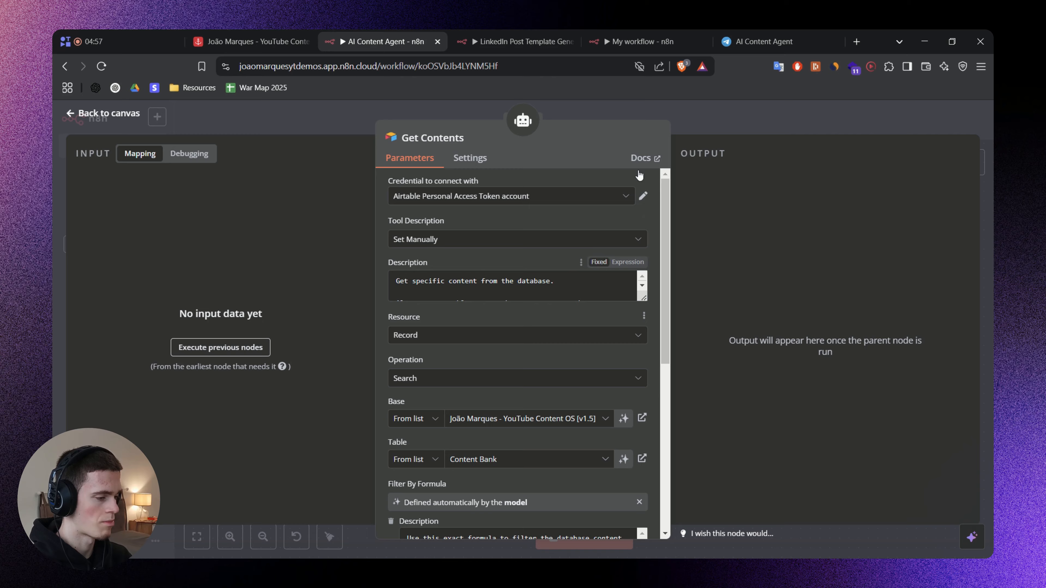
{"action": "left_click", "coordinate": [644, 111]}
{"action": "left_click", "coordinate": [642, 37]}
{"action": "left_click", "coordinate": [477, 233]}
{"action": "type", "text": "Get specific content from the database.  Also, you are able to get the exact content the user wants to update by using the number formula. However, if the user didn't provide the exact number, try to search it on the database using the stage formula."}
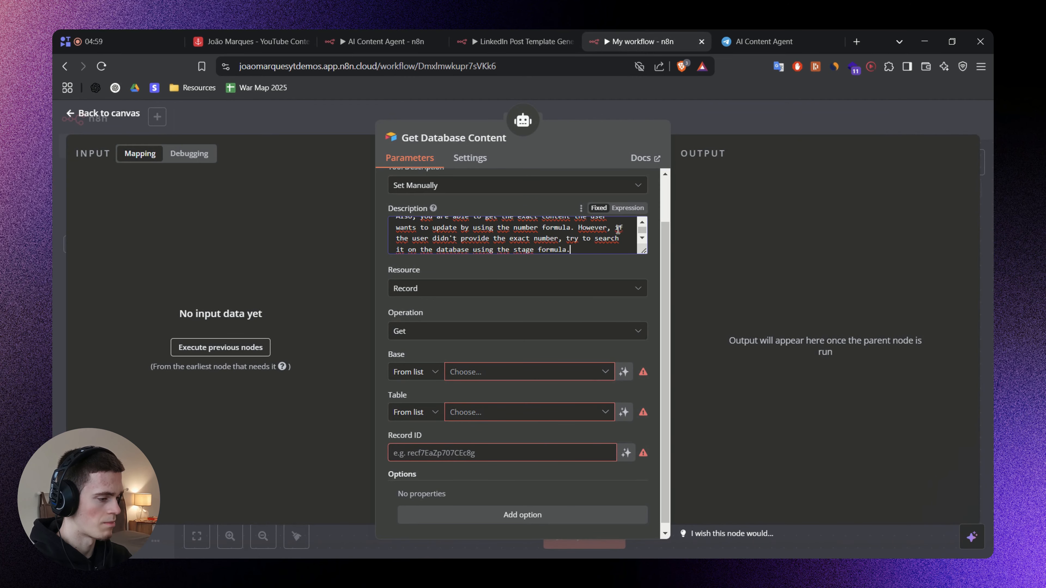
Enlarge the Get Database Content description box and read through its number and stage formula instructions.
{"action": "left_click_drag", "start_coordinate": [644, 251], "coordinate": [644, 298]}
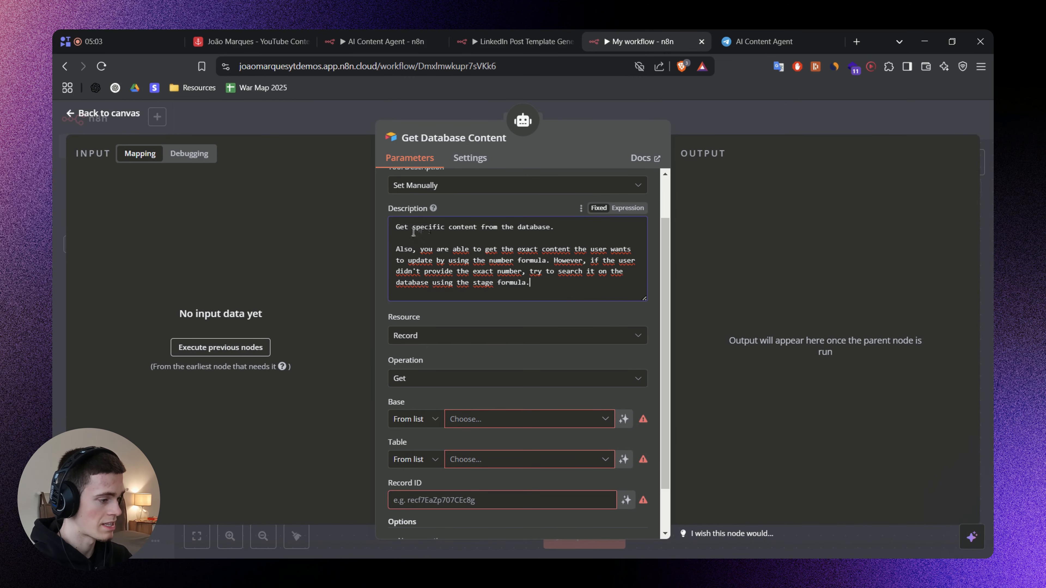
{"action": "left_click", "coordinate": [565, 231]}
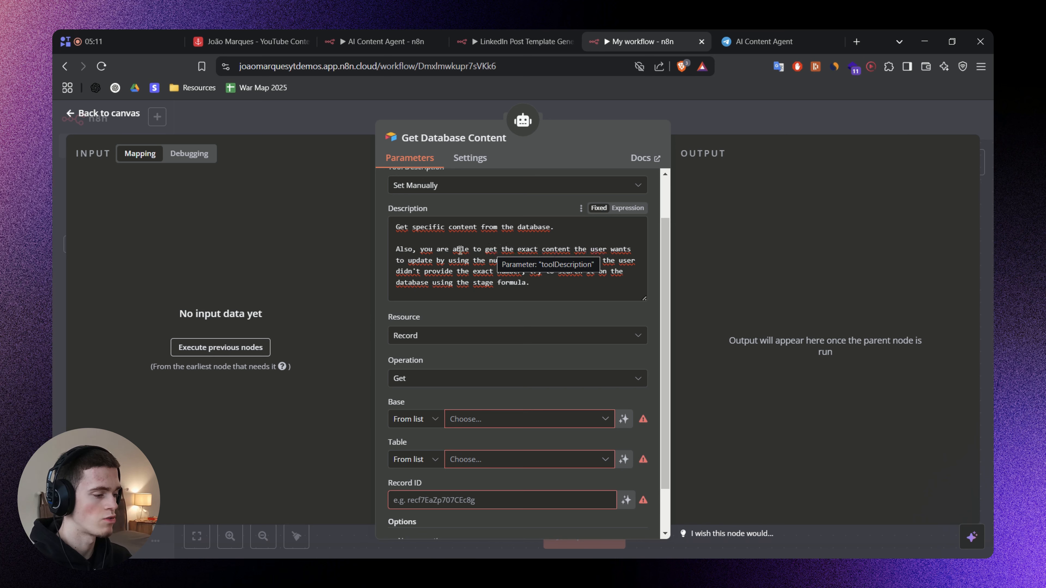
{"action": "left_click", "coordinate": [450, 261]}
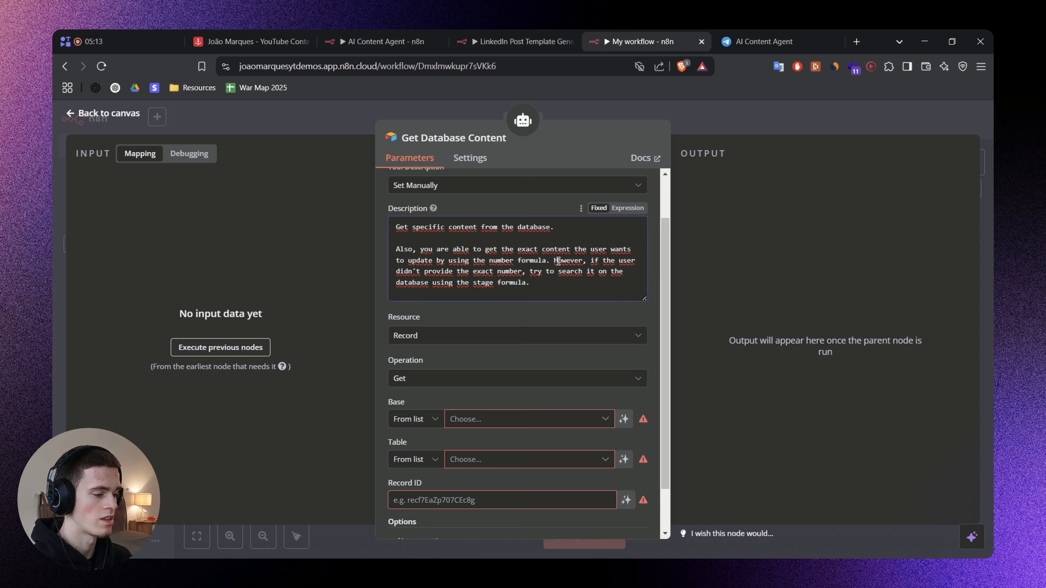
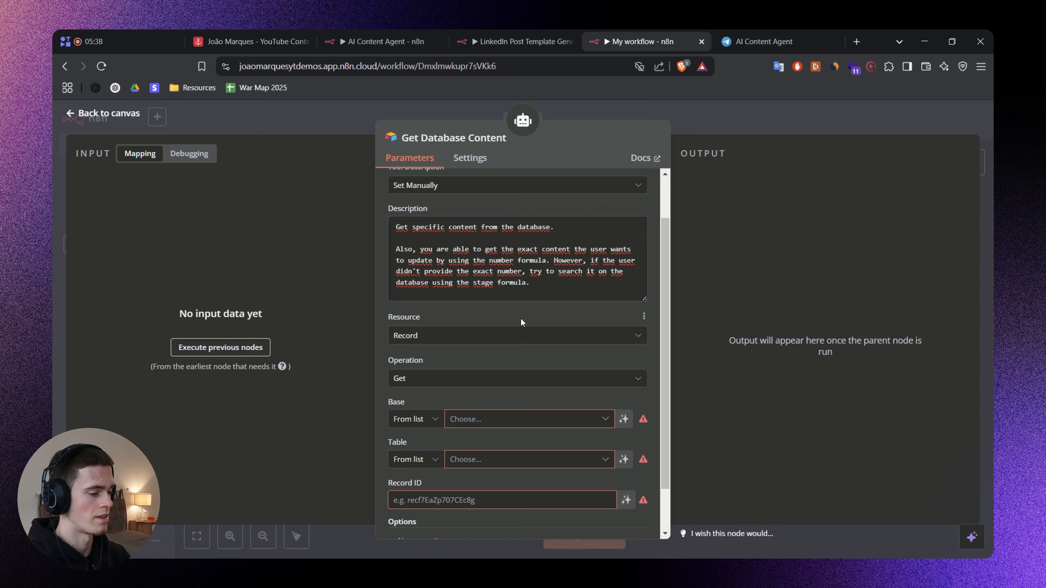
Review the Get Database Content description's instructions on using the number formula or, without an exact number, the stage formula.
{"action": "left_click_drag", "start_coordinate": [419, 250], "coordinate": [504, 250]}
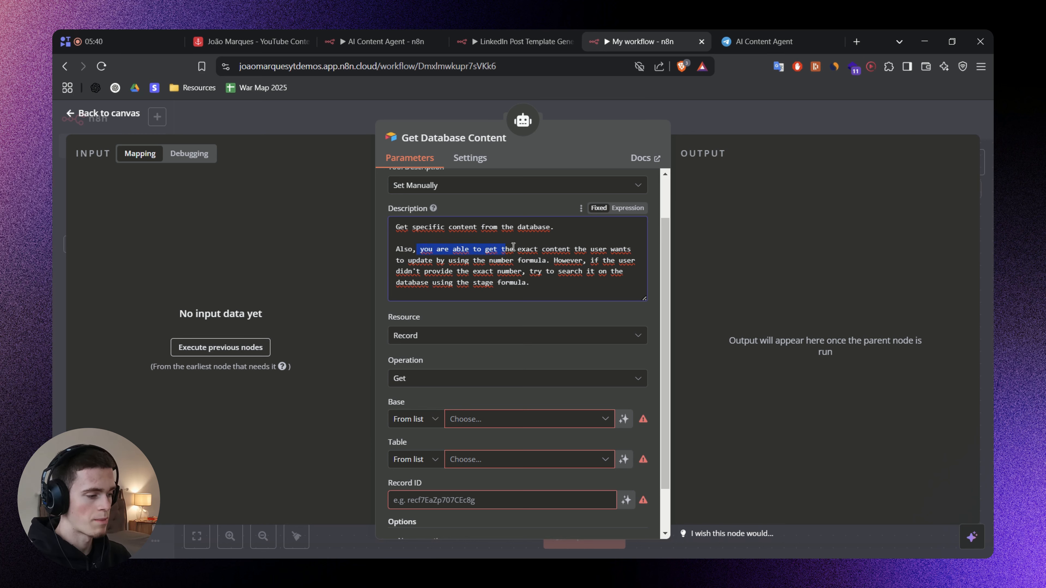
{"action": "left_click", "coordinate": [563, 249]}
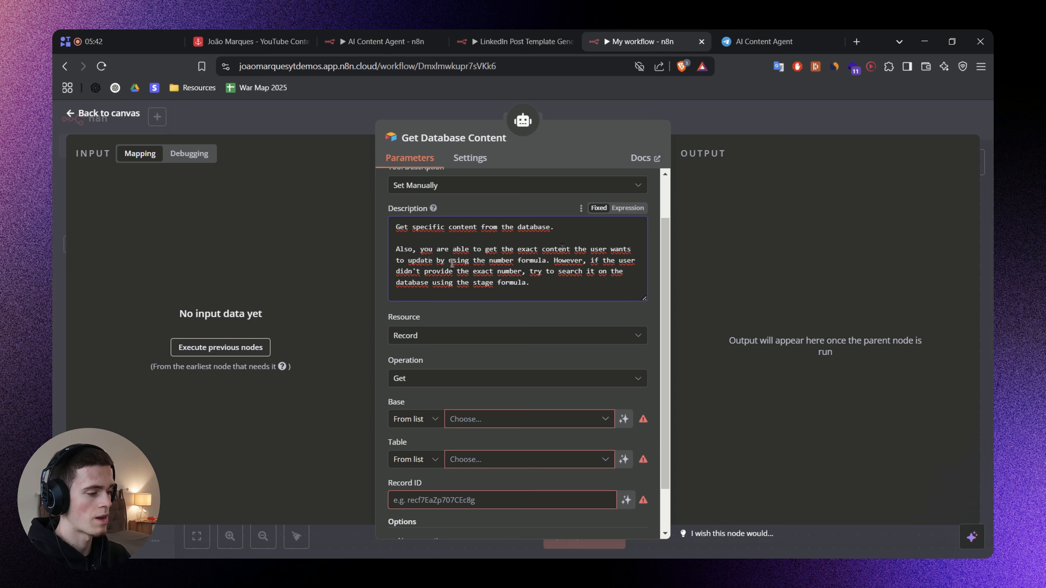
{"action": "left_click_drag", "start_coordinate": [488, 260], "coordinate": [550, 261]}
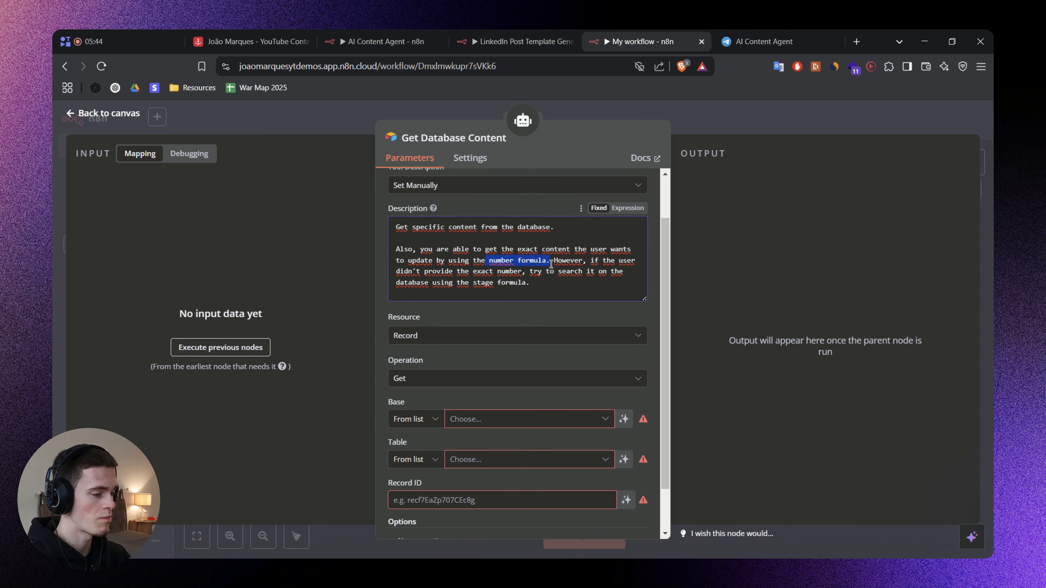
{"action": "left_click", "coordinate": [551, 306]}
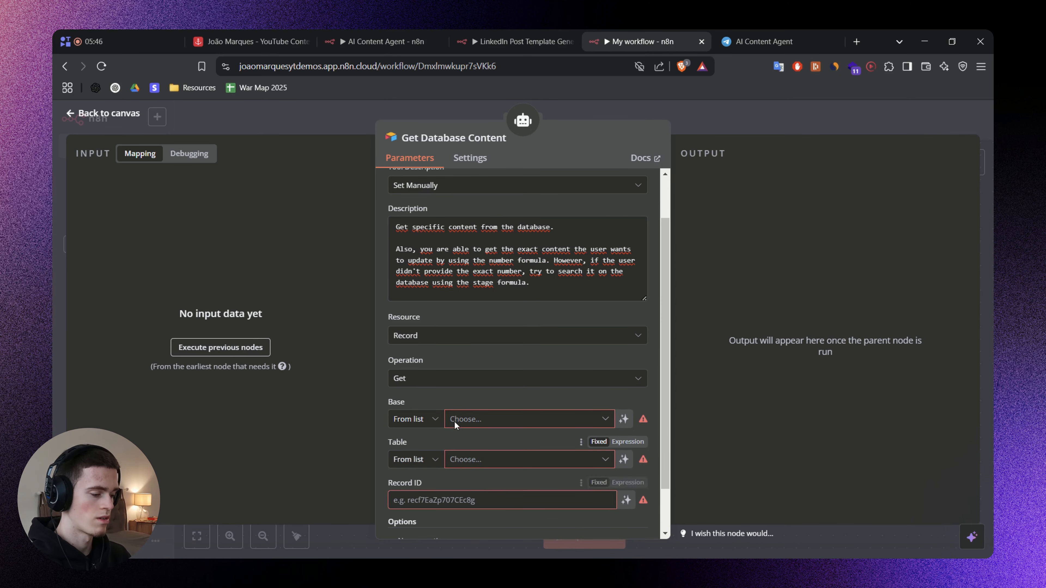
{"action": "scroll", "coordinate": [454, 421], "scroll_direction": "down", "scroll_amount": 1}
{"action": "scroll", "coordinate": [453, 406], "scroll_direction": "up", "scroll_amount": 2}
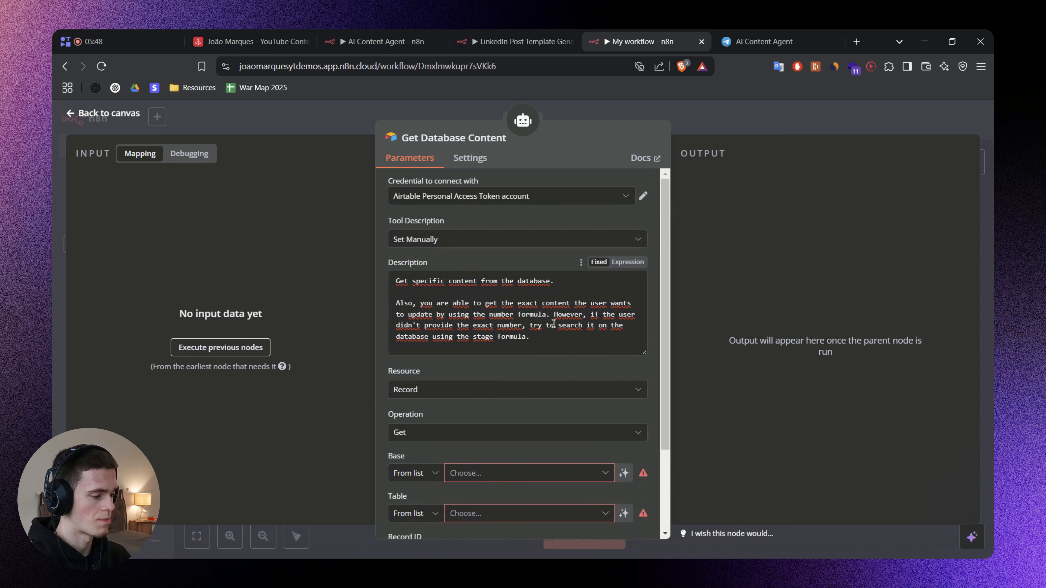
{"action": "left_click_drag", "start_coordinate": [416, 326], "coordinate": [604, 326]}
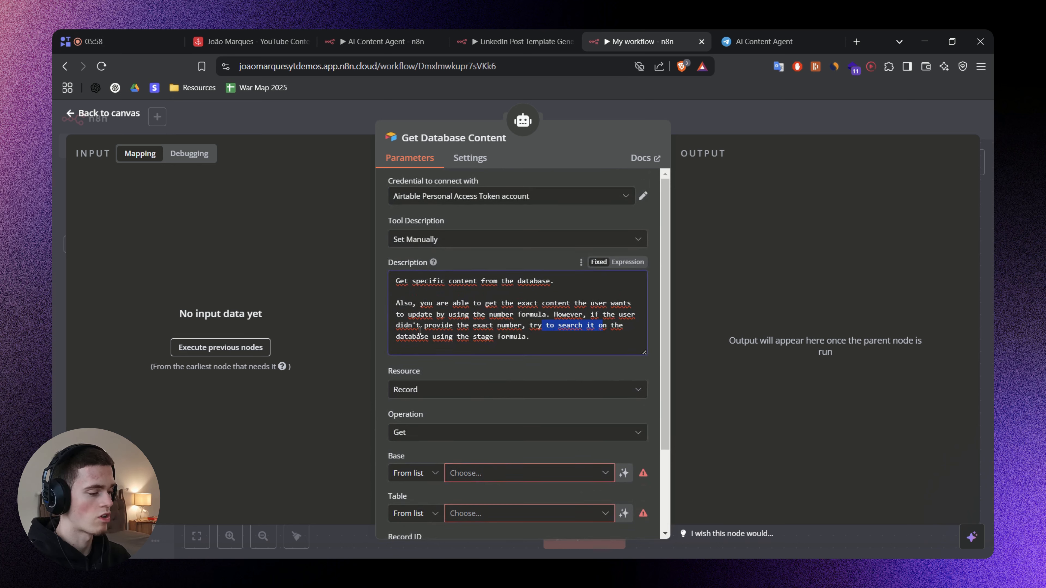
{"action": "left_click_drag", "start_coordinate": [409, 335], "coordinate": [517, 337]}
{"action": "left_click", "coordinate": [531, 337]}
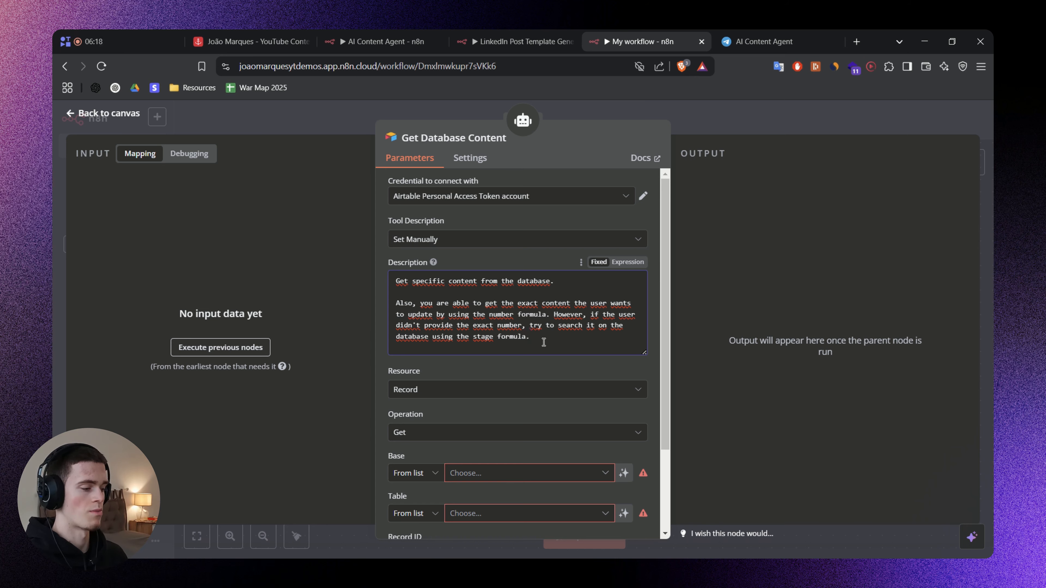
Set the Get Database Content node's operation to Search.
{"action": "left_click", "coordinate": [380, 31]}
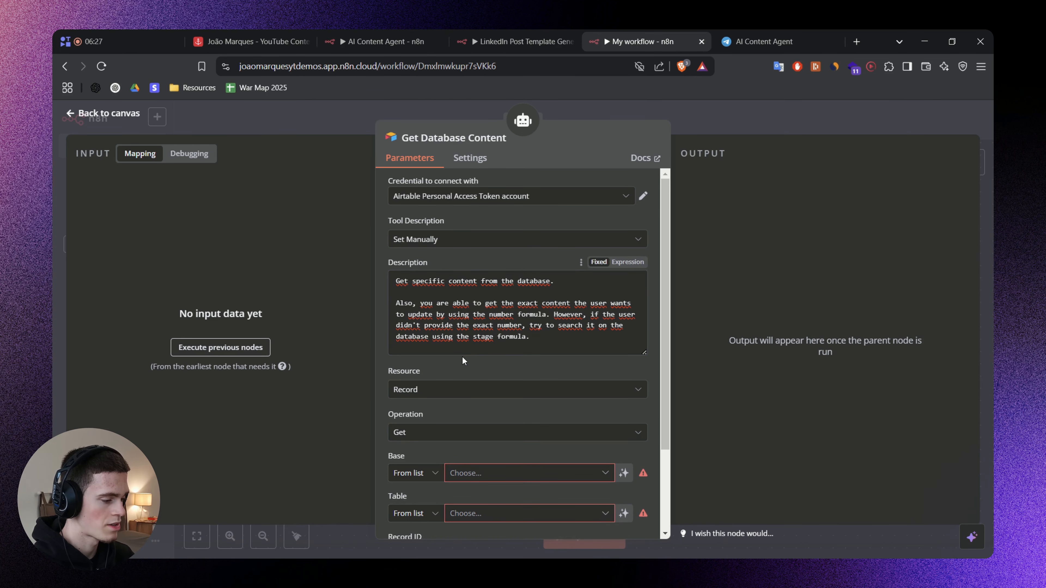
{"action": "scroll", "coordinate": [421, 377], "scroll_direction": "down", "scroll_amount": 2}
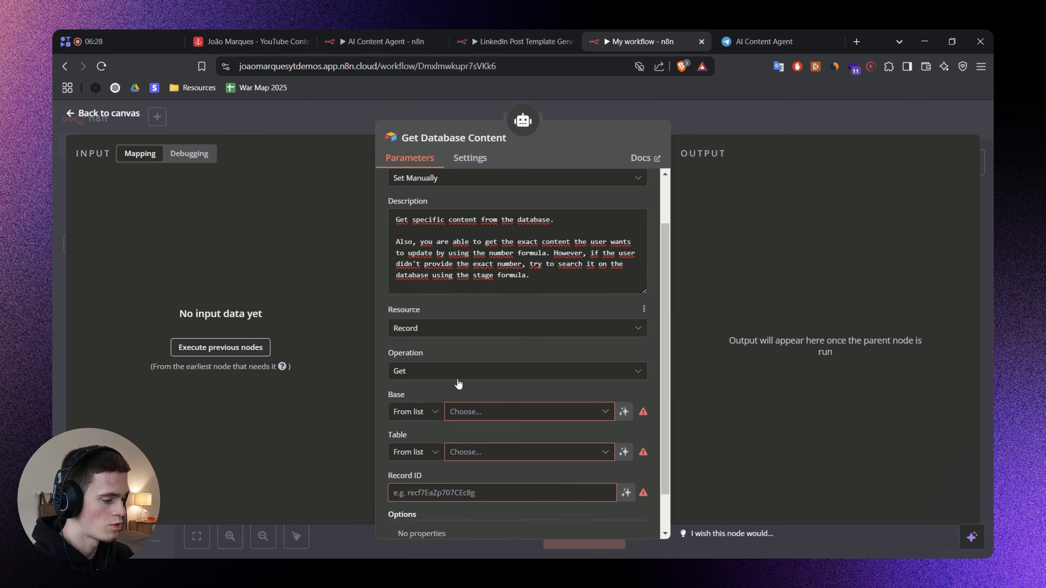
{"action": "left_click", "coordinate": [421, 372]}
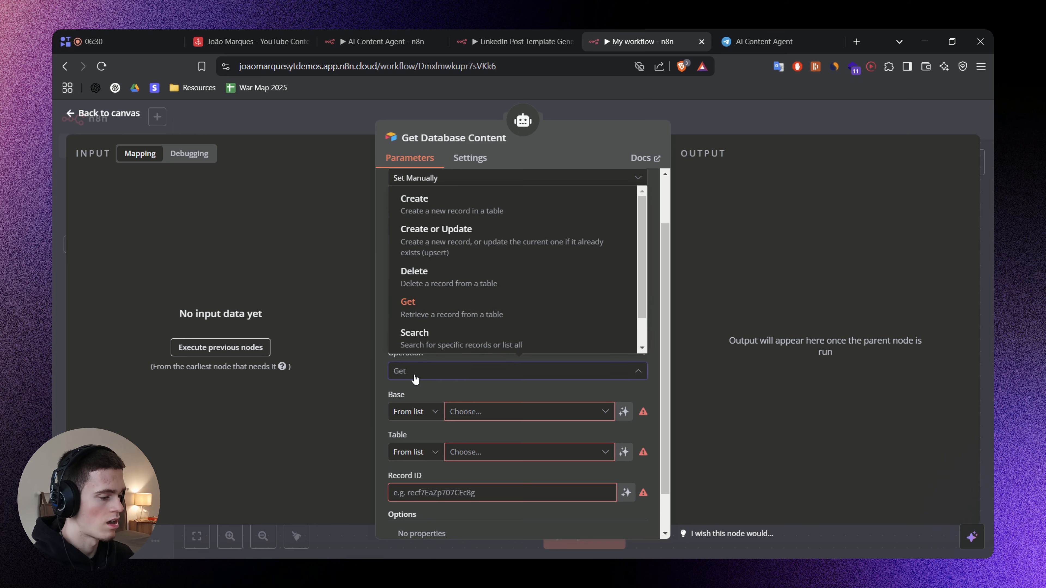
{"action": "left_click", "coordinate": [247, 38]}
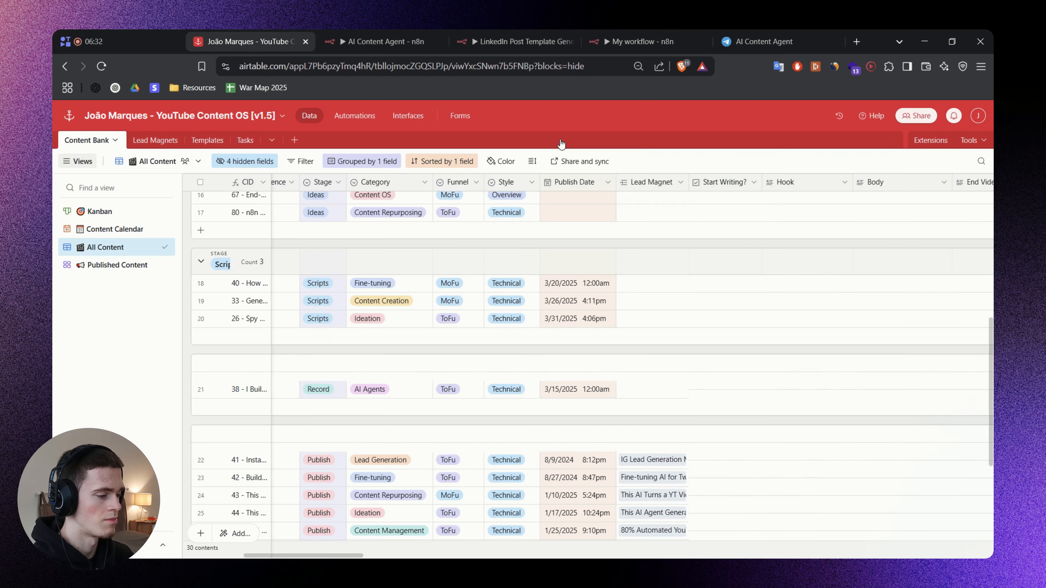
{"action": "left_click", "coordinate": [652, 35]}
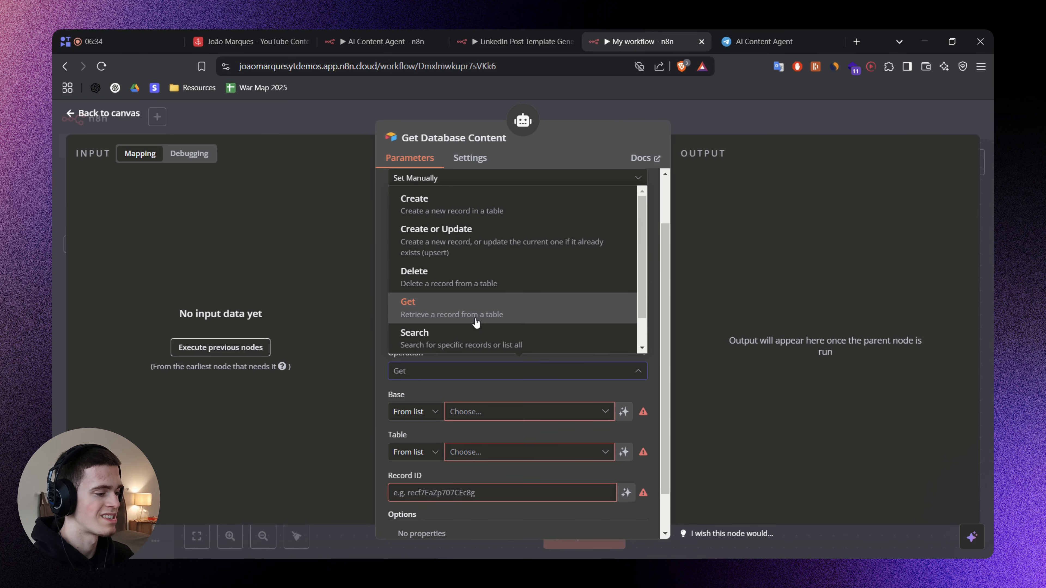
{"action": "scroll", "coordinate": [476, 321], "scroll_direction": "down", "scroll_amount": 1}
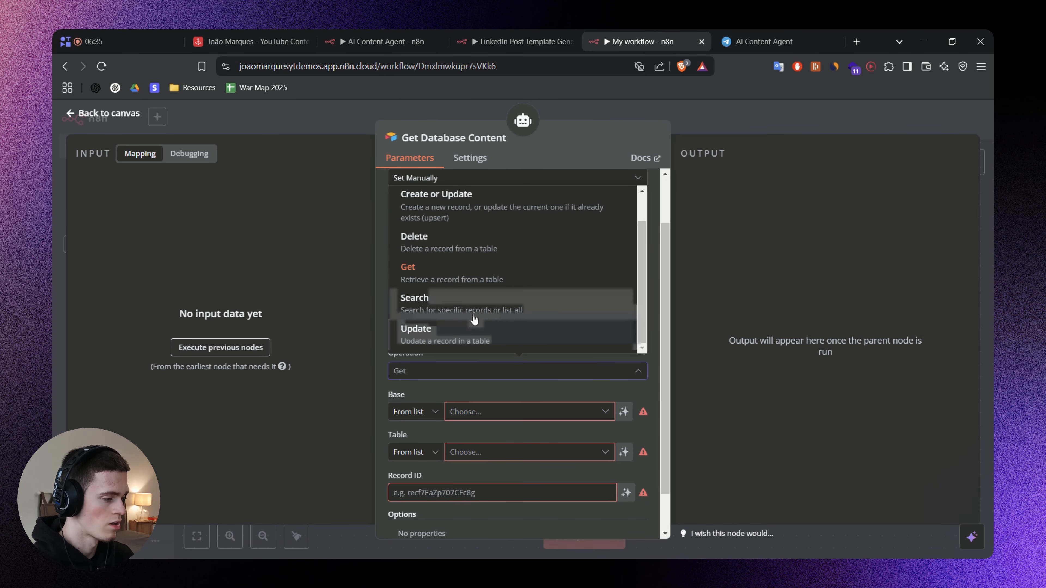
{"action": "left_click", "coordinate": [520, 314]}
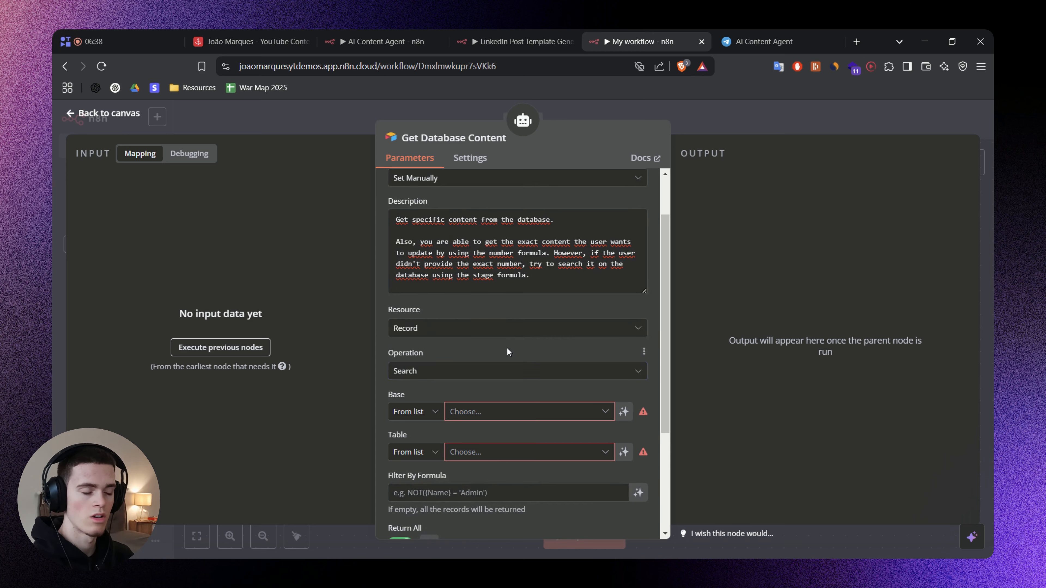
Select the YouTube Content OS [v1.5] base and its Content Bank table for the record search.
{"action": "scroll", "coordinate": [506, 349], "scroll_direction": "down", "scroll_amount": 2}
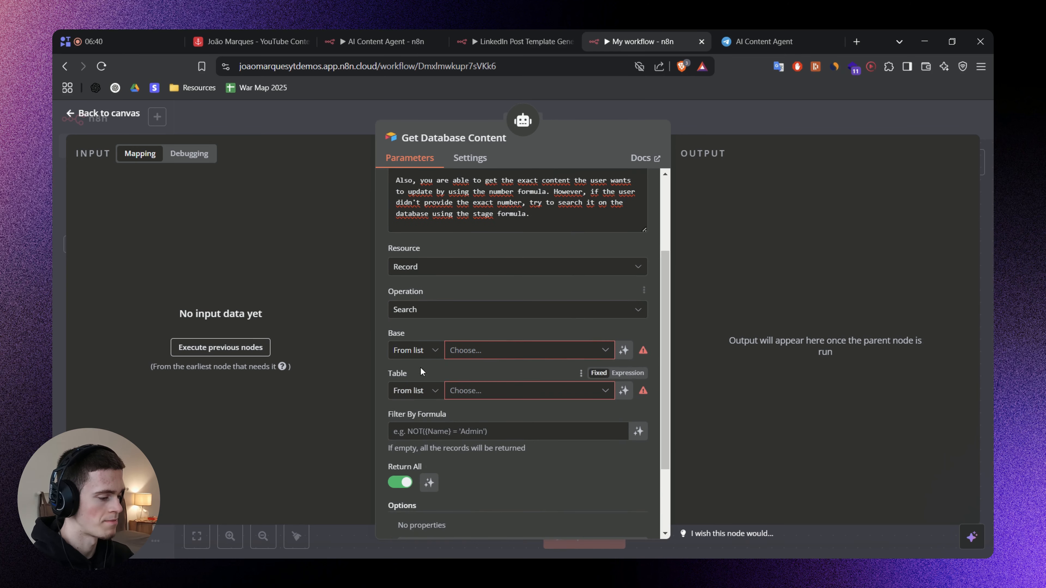
{"action": "left_click", "coordinate": [494, 350]}
{"action": "left_click", "coordinate": [468, 403]}
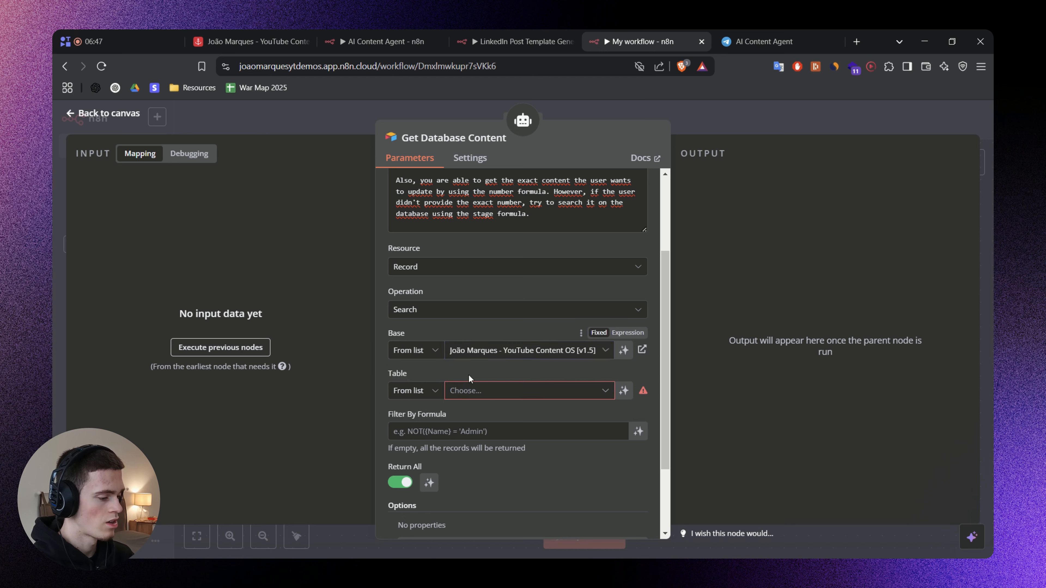
{"action": "scroll", "coordinate": [452, 384], "scroll_direction": "down", "scroll_amount": 1}
{"action": "left_click", "coordinate": [479, 334]}
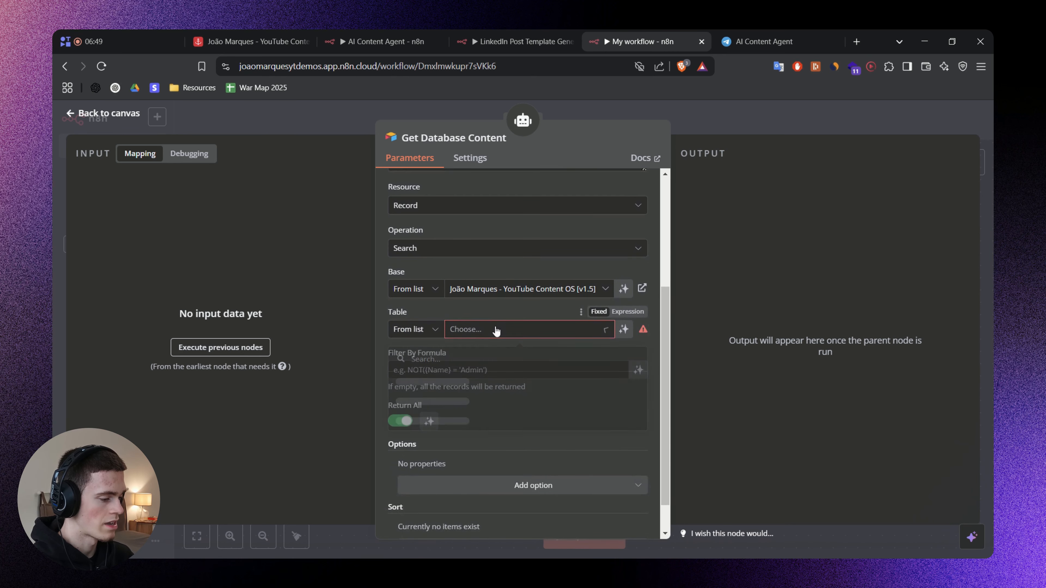
{"action": "left_click", "coordinate": [467, 381]}
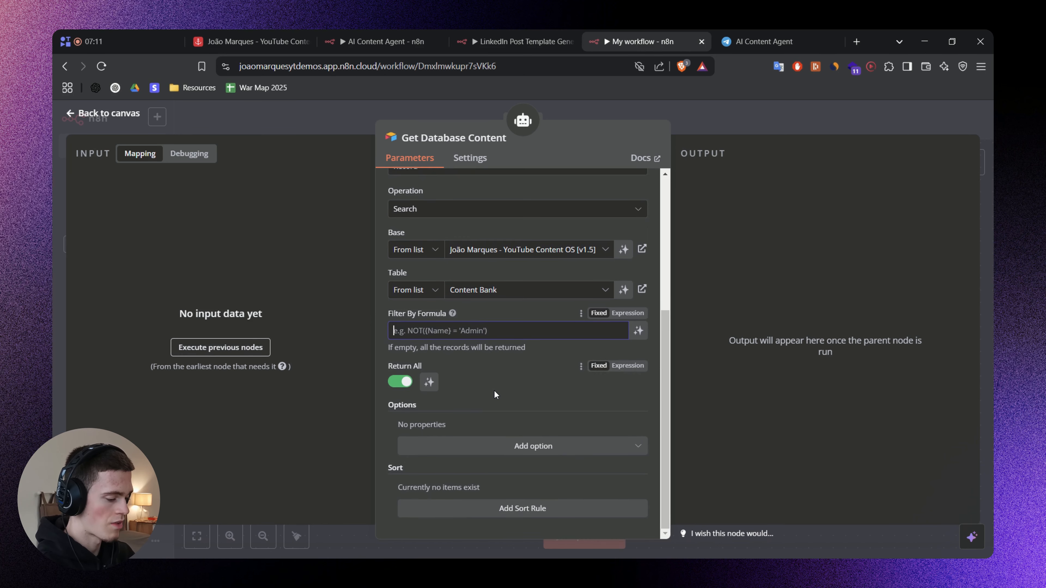
Try {Style}="Overview" as the Filter By Formula, checking the Style column in the Airtable base, and clear the field.
{"action": "type", "text": "{}"}
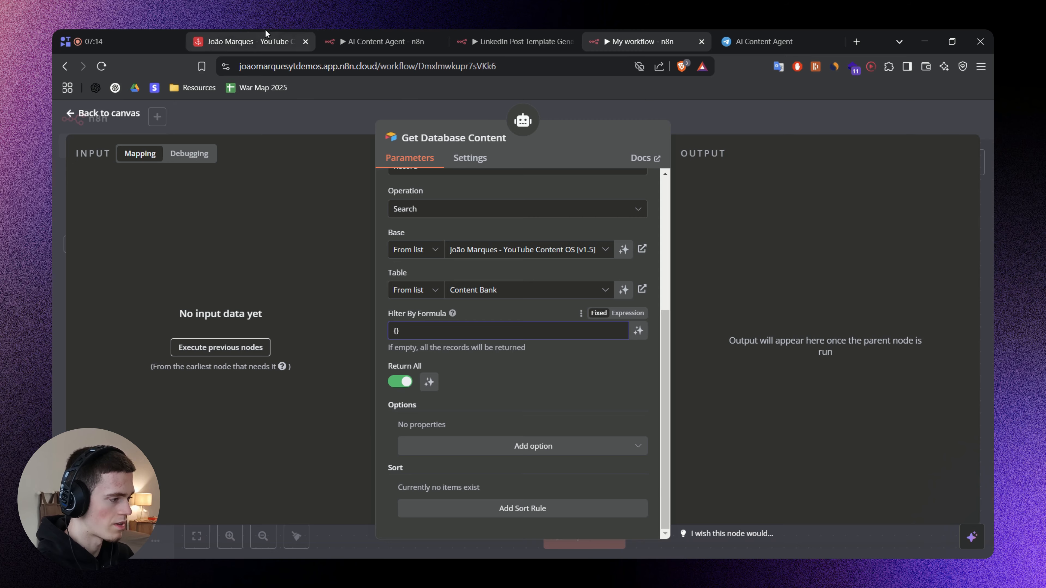
{"action": "left_click", "coordinate": [263, 40]}
{"action": "scroll", "coordinate": [595, 327], "scroll_direction": "up", "scroll_amount": 2}
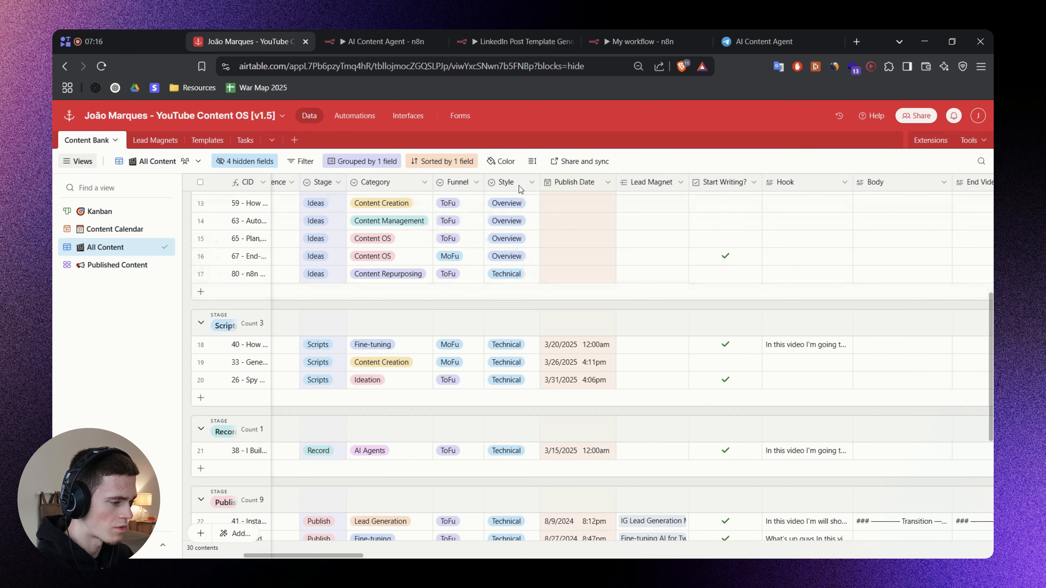
{"action": "right_click", "coordinate": [501, 186]}
{"action": "left_click", "coordinate": [642, 41]}
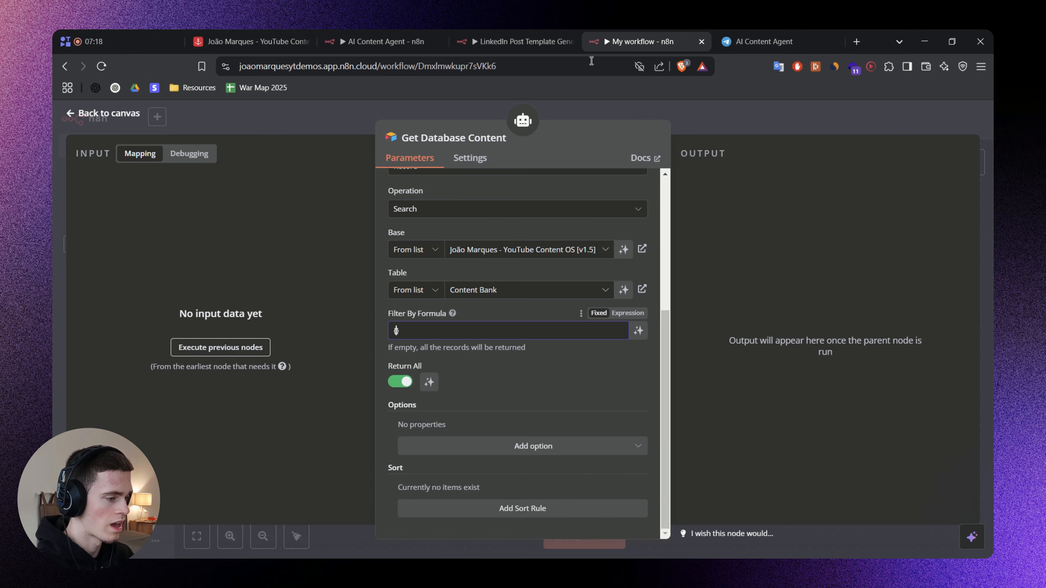
{"action": "left_click", "coordinate": [425, 332]}
{"action": "type", "text": "{Style}=\""}
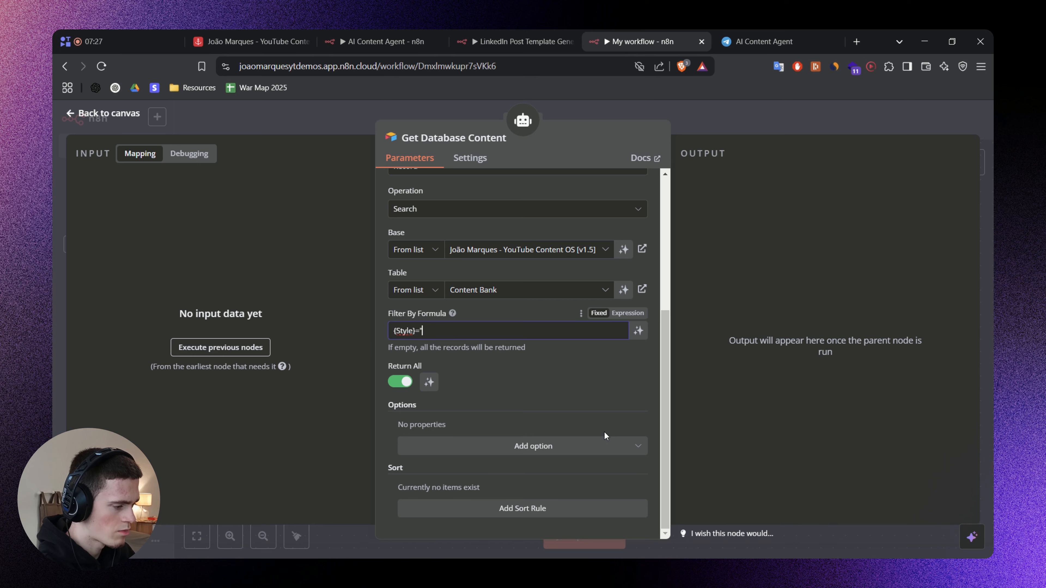
{"action": "type", "text": "Overview\""}
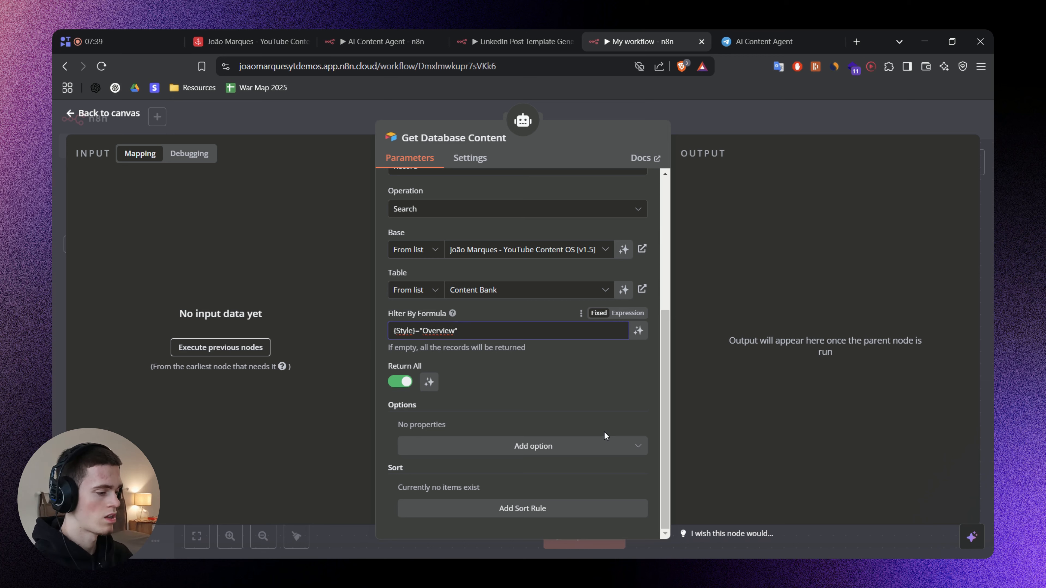
{"action": "key", "text": "ctrl+a"}
{"action": "key", "text": "BackSpace"}
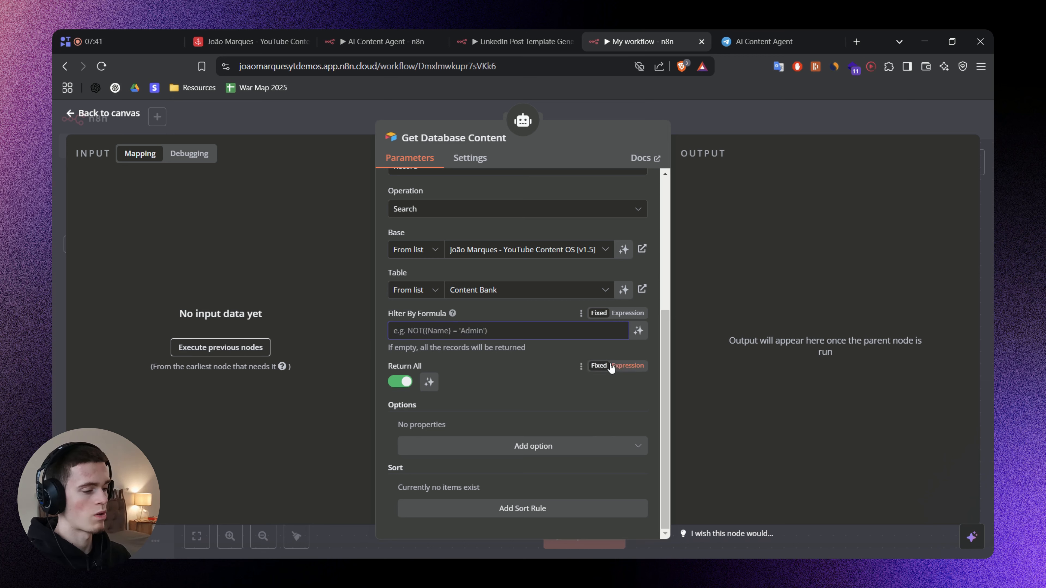
Let the model define the Filter By Formula value, open its description, and revert the field to its underlying expression.
{"action": "left_click", "coordinate": [638, 332]}
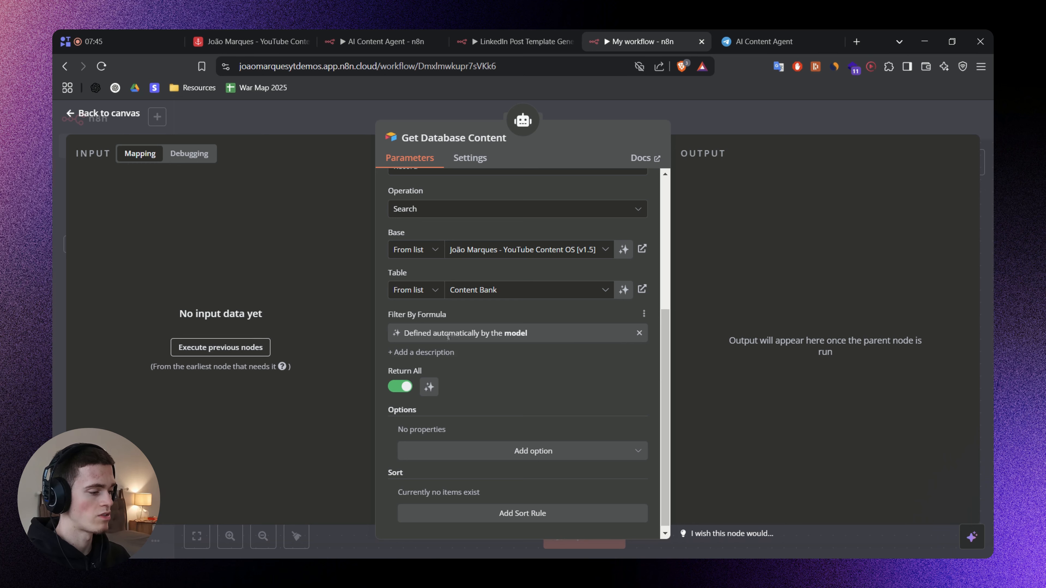
{"action": "left_click", "coordinate": [436, 353]}
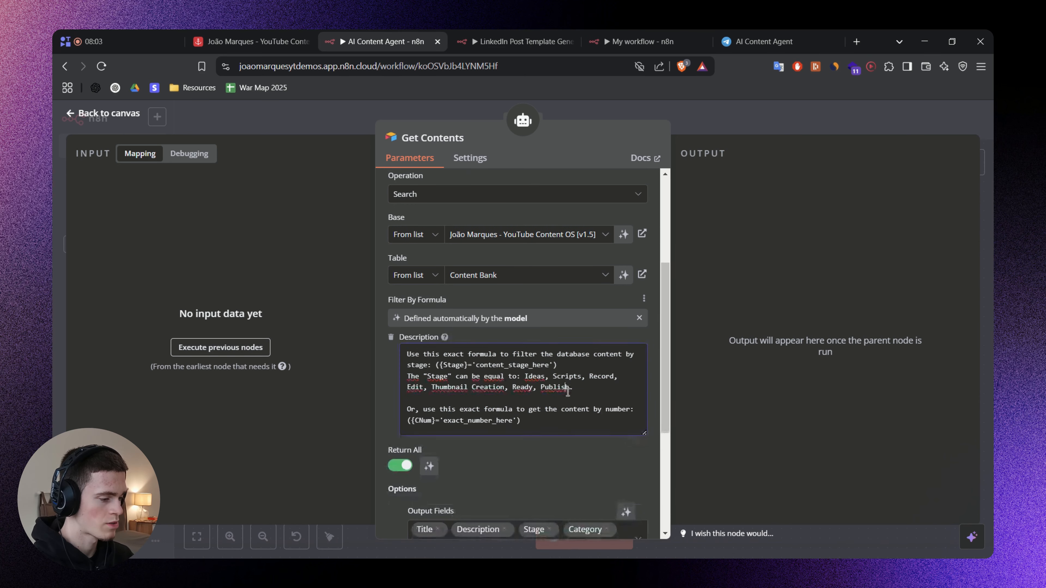
{"action": "key", "text": "ctrl+a"}
{"action": "left_click", "coordinate": [643, 41]}
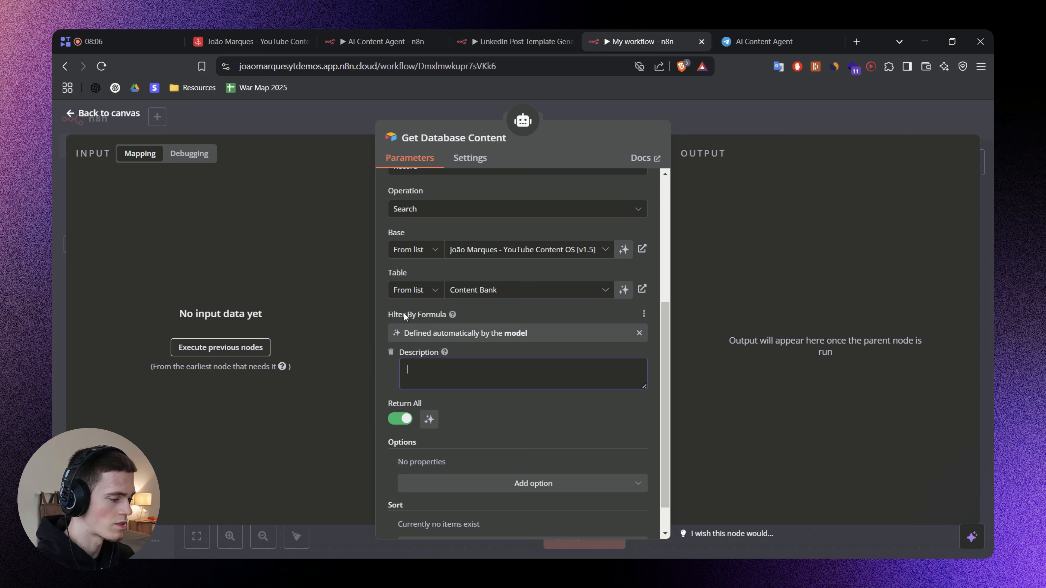
{"action": "left_click", "coordinate": [639, 333]}
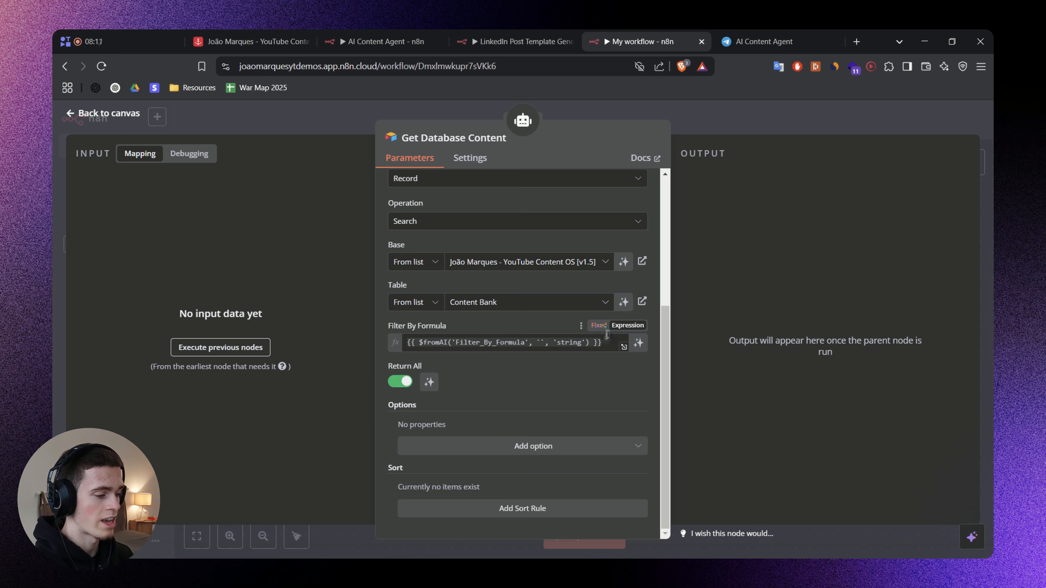
Let the model define Filter By Formula and paste a description giving the ({Stage}='content_stage_here') and ({CNum}='exact_number_here') formulas.
{"action": "left_click", "coordinate": [639, 343]}
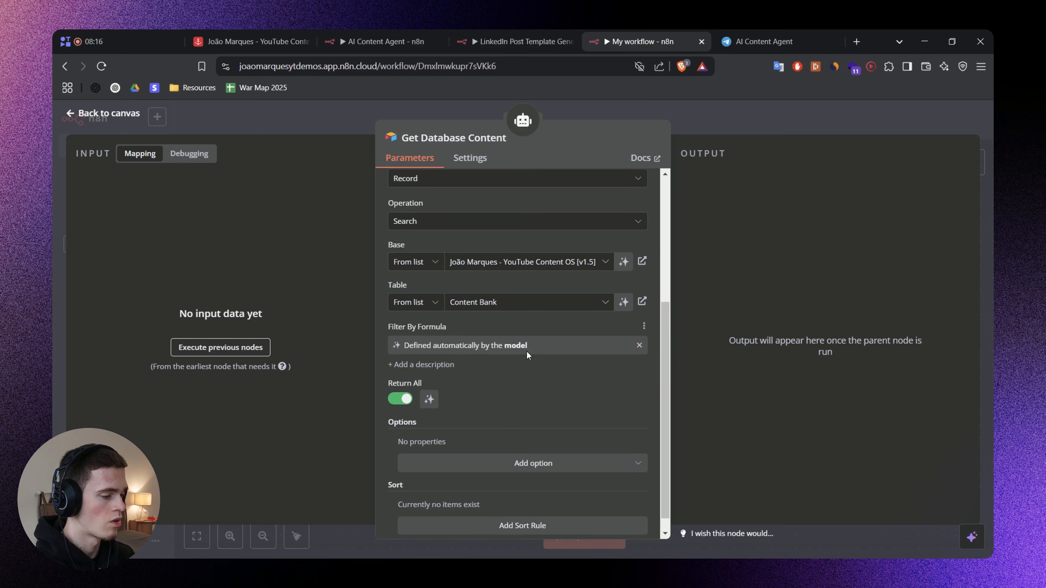
{"action": "left_click", "coordinate": [425, 366]}
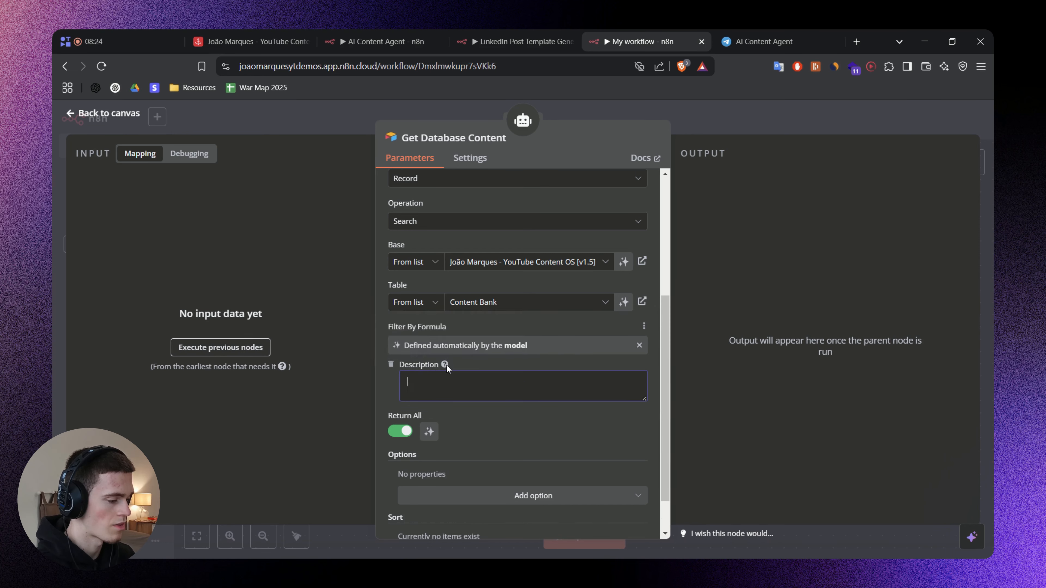
{"action": "mouse_move", "coordinate": [444, 364]}
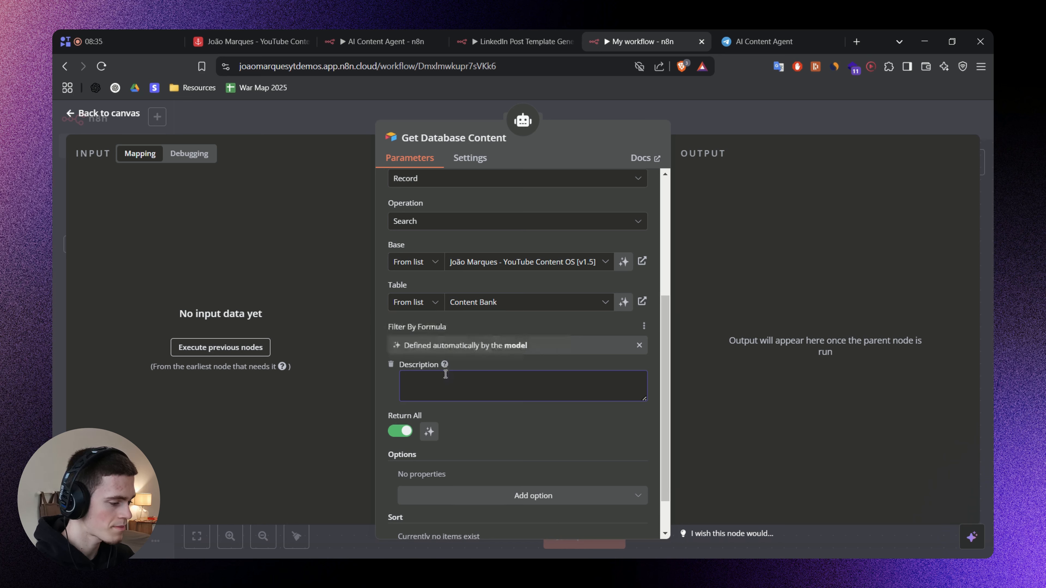
{"action": "key", "text": "ctrl+v"}
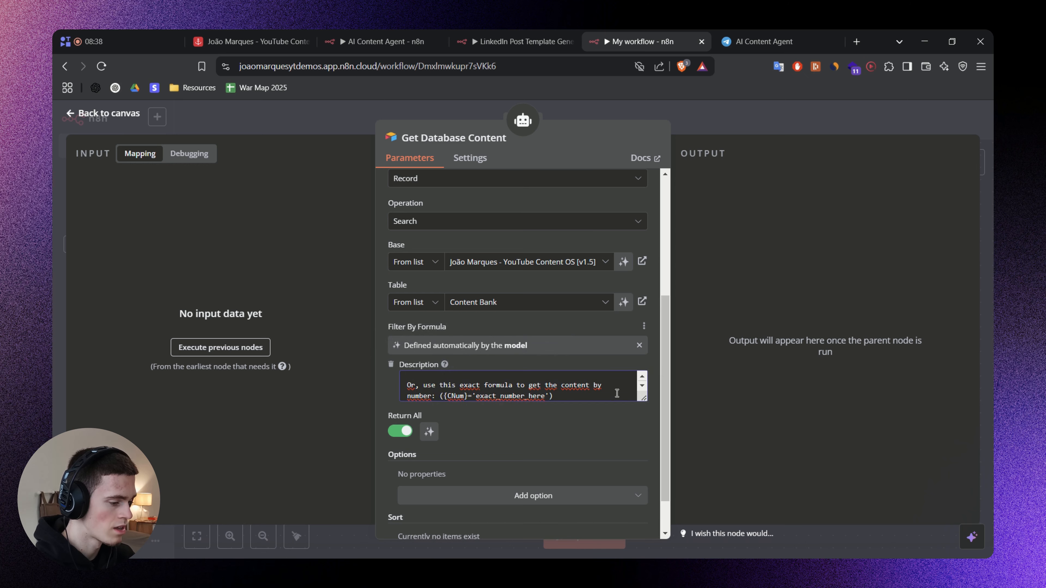
Enlarge the Filter By Formula description and review the Stage formula and the listed stage names.
{"action": "scroll", "coordinate": [614, 396], "scroll_direction": "up", "scroll_amount": 2}
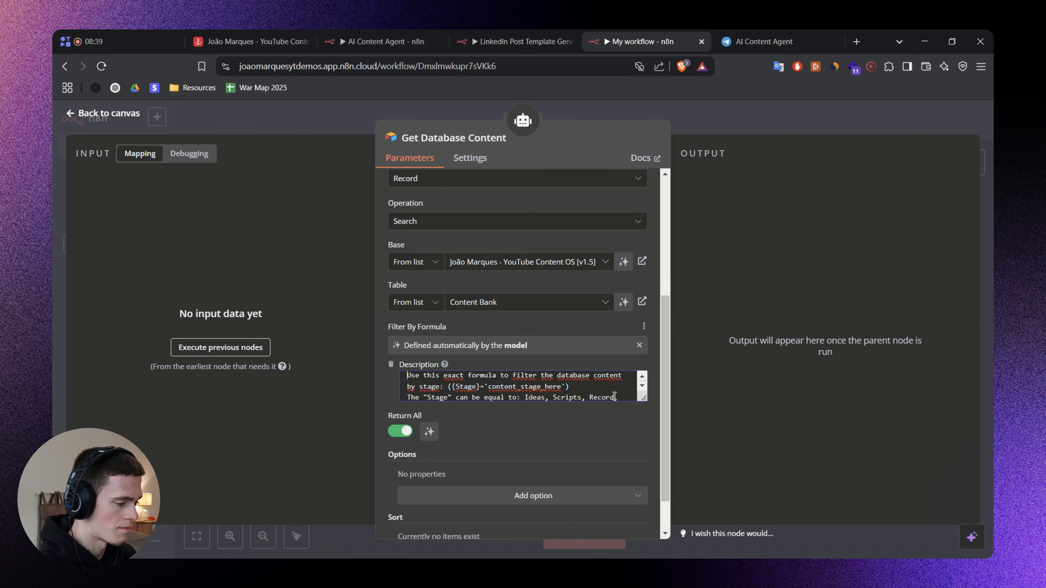
{"action": "left_click_drag", "start_coordinate": [644, 399], "coordinate": [643, 467]}
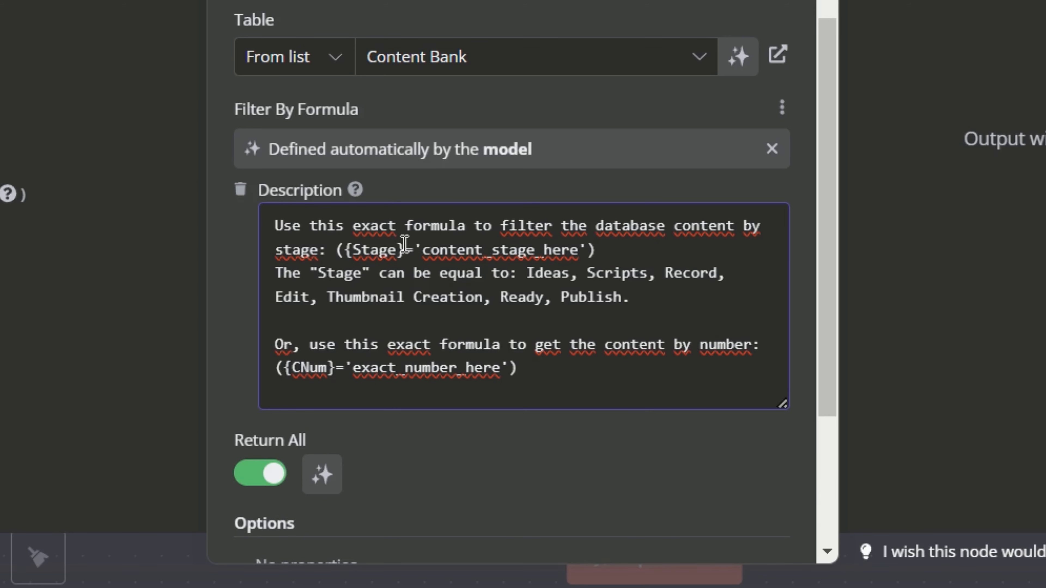
{"action": "double_click", "coordinate": [385, 246]}
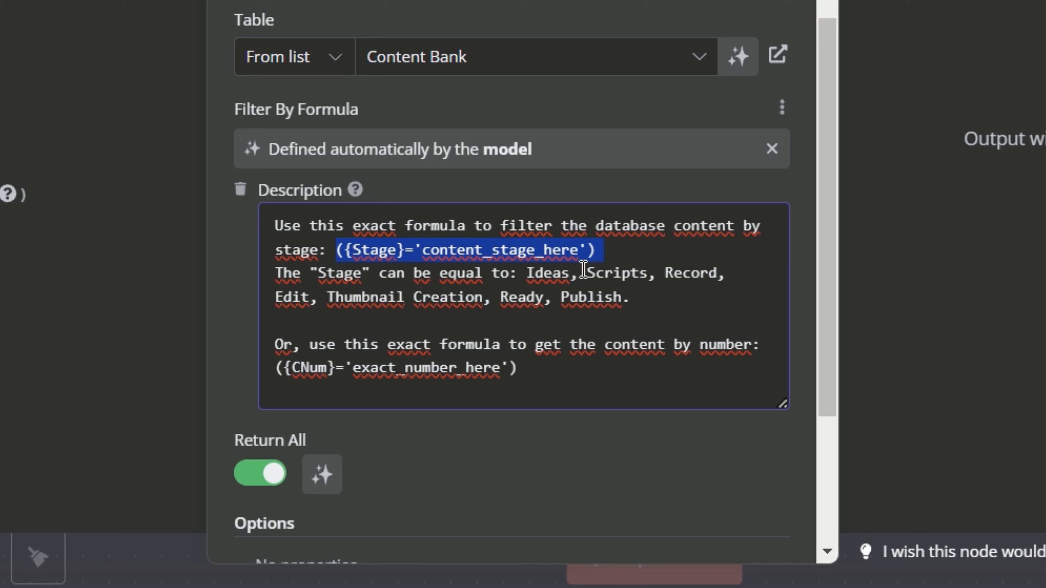
{"action": "double_click", "coordinate": [537, 274]}
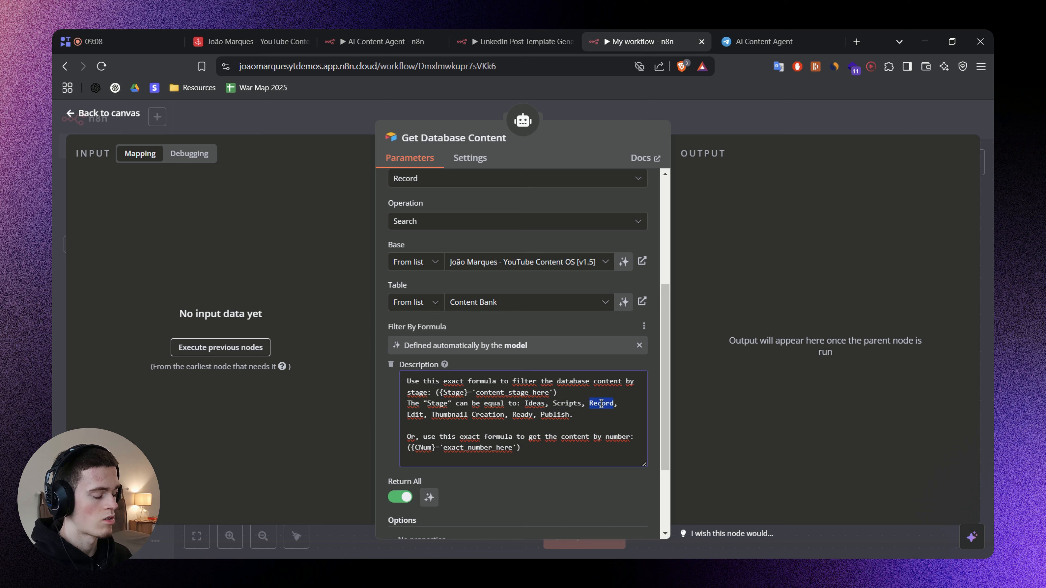
{"action": "double_click", "coordinate": [692, 273]}
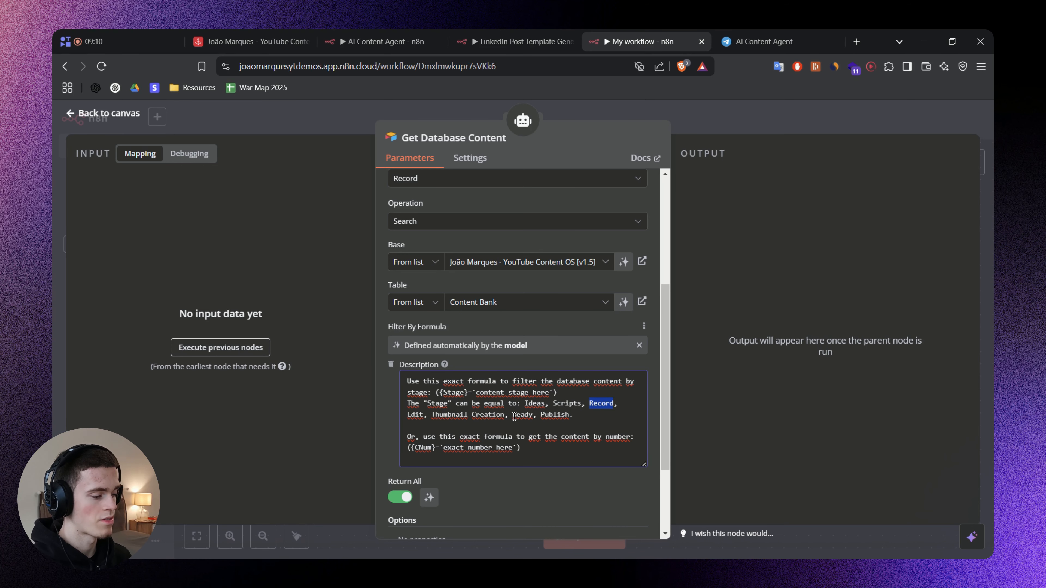
{"action": "left_click", "coordinate": [588, 418]}
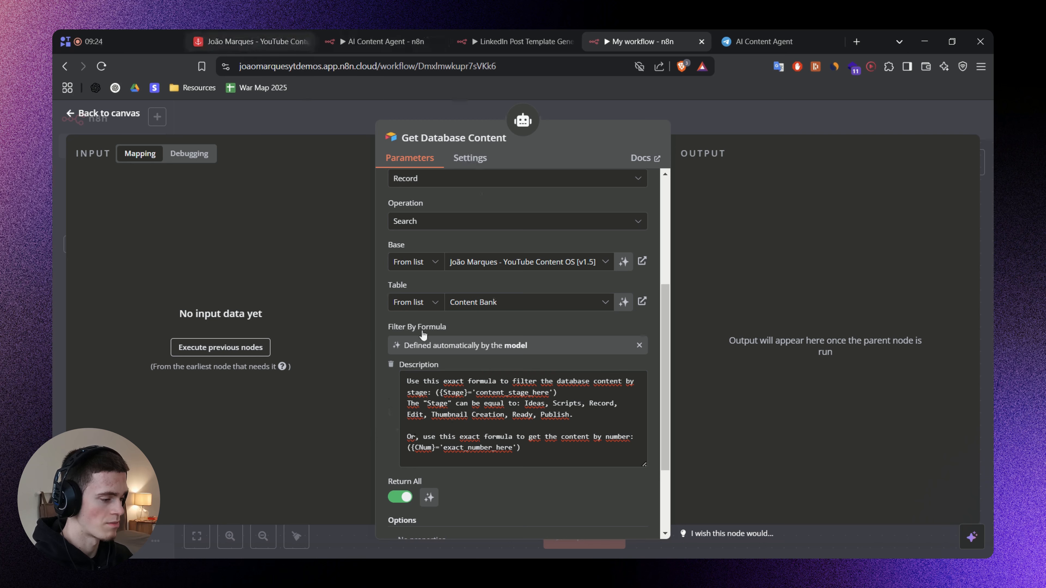
{"action": "scroll", "coordinate": [404, 373], "scroll_direction": "down", "scroll_amount": 1}
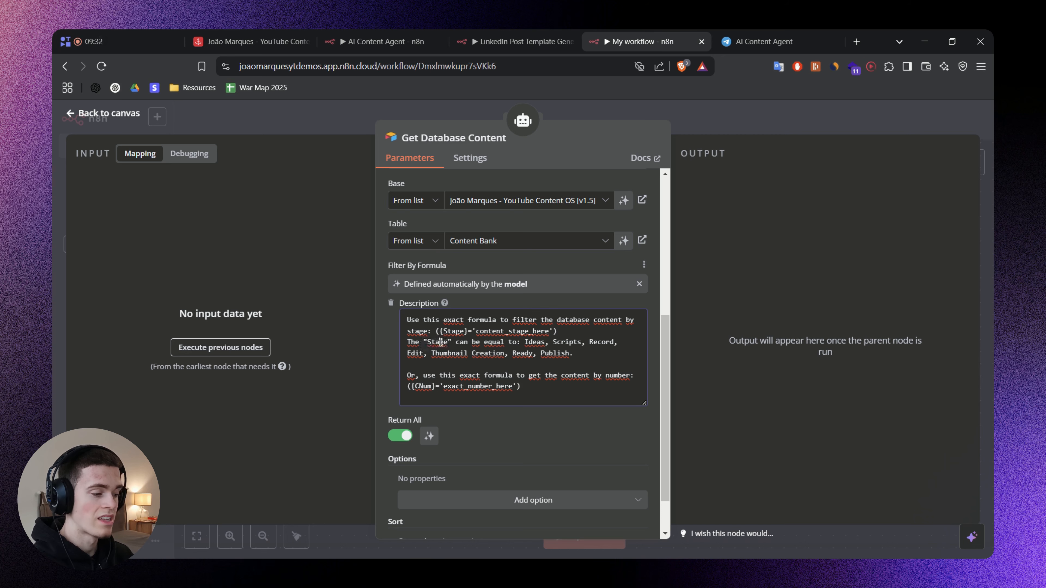
Switch to the Airtable base to check the Stage column of the Content Bank records, and return to the n8n tool's description.
{"action": "left_click", "coordinate": [288, 42]}
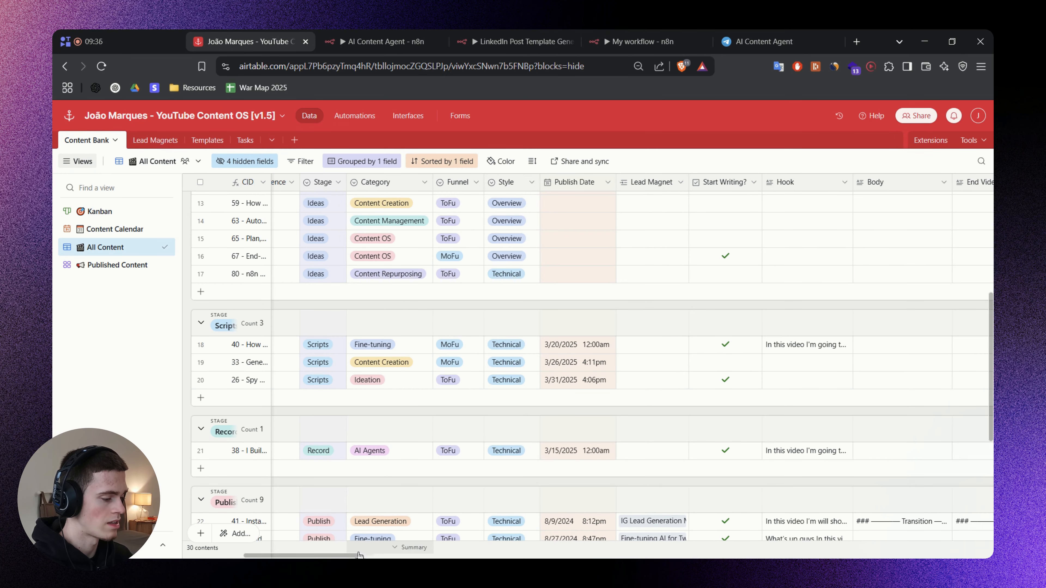
{"action": "left_click_drag", "start_coordinate": [354, 555], "coordinate": [288, 555]}
{"action": "left_click", "coordinate": [716, 238]}
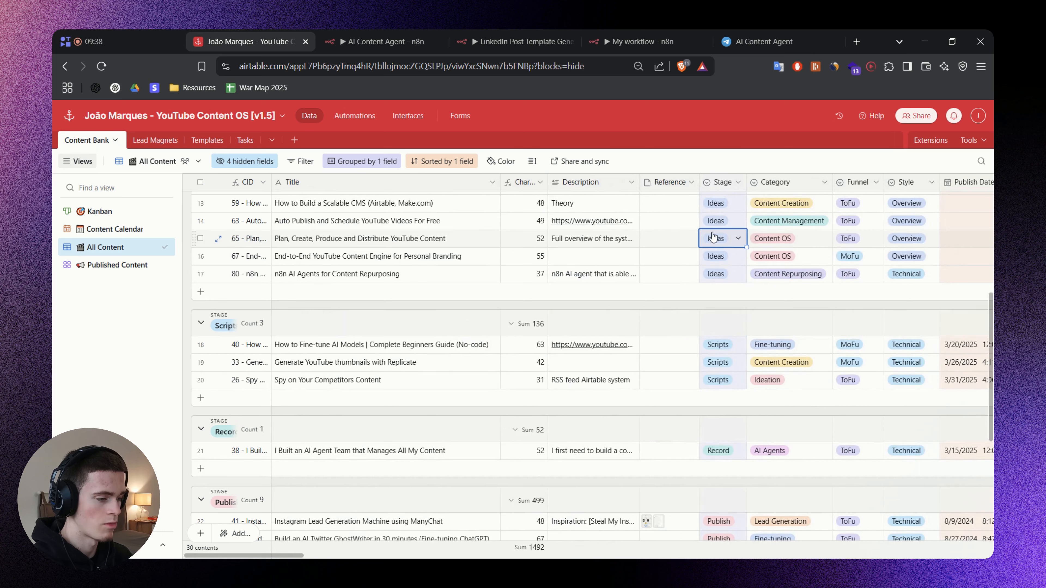
{"action": "left_click", "coordinate": [716, 238]}
{"action": "scroll", "coordinate": [723, 322], "scroll_direction": "down", "scroll_amount": 2}
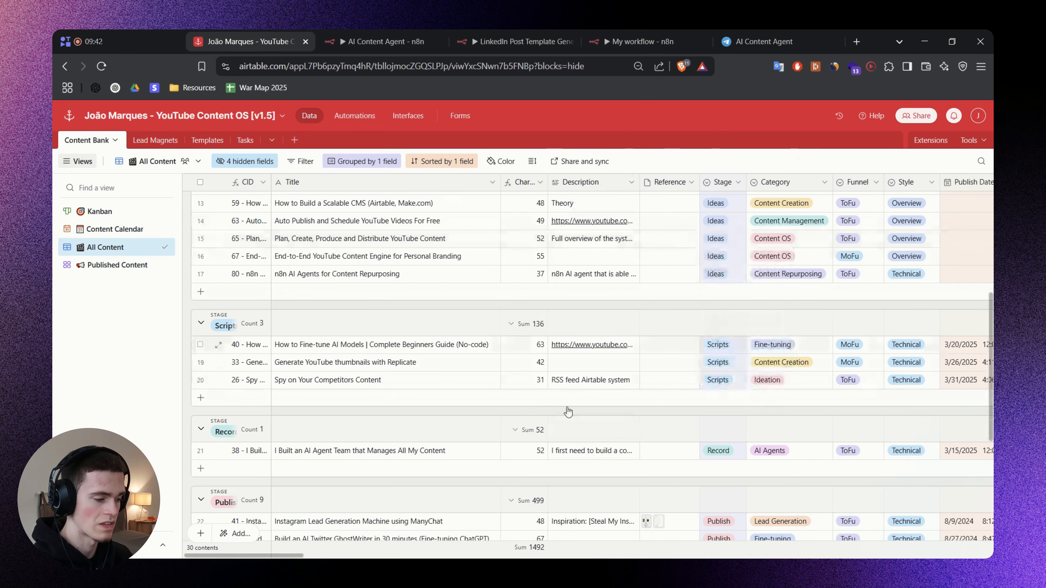
{"action": "left_click", "coordinate": [615, 29]}
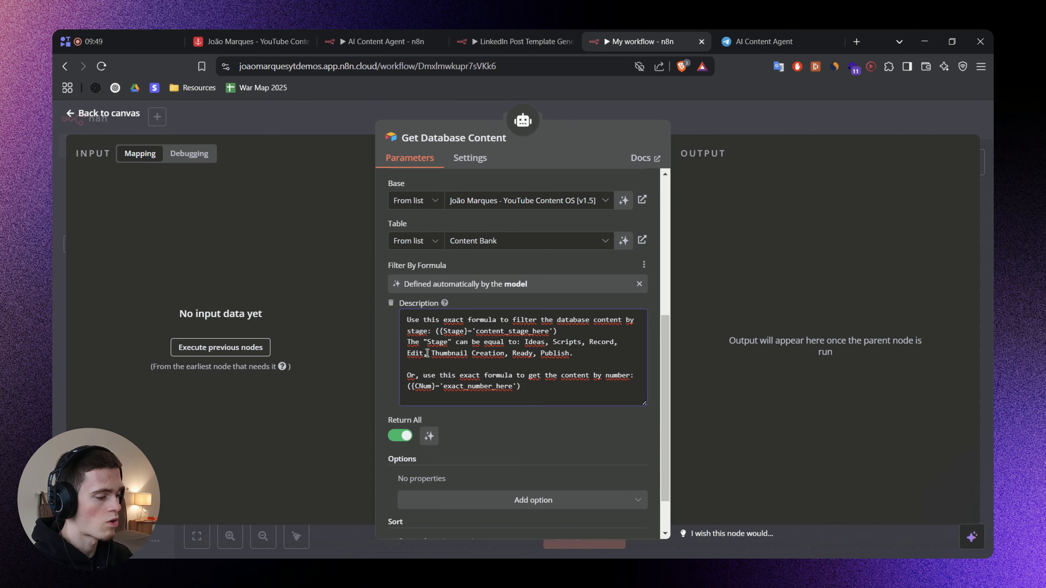
{"action": "left_click", "coordinate": [585, 356]}
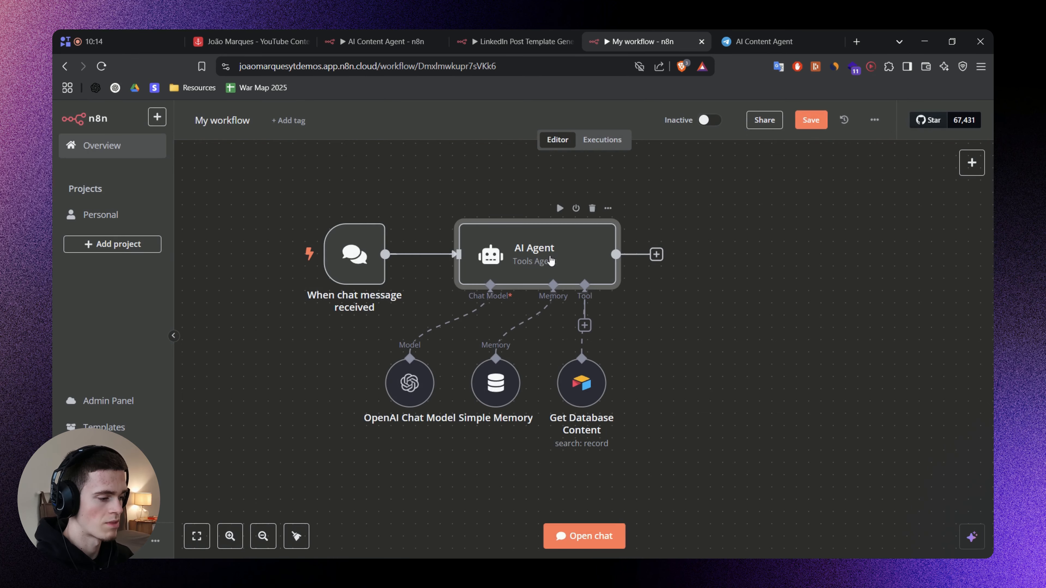
Look at the AI Agent node's settings, then reopen Get Database Content and enlarge its Filter By Formula description for reading.
{"action": "double_click", "coordinate": [551, 260]}
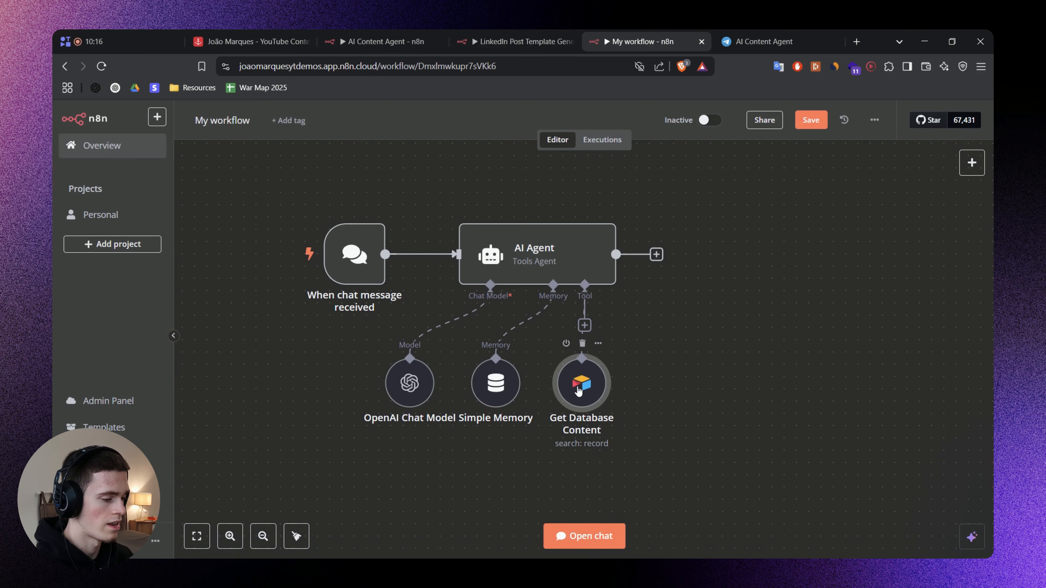
{"action": "double_click", "coordinate": [579, 391]}
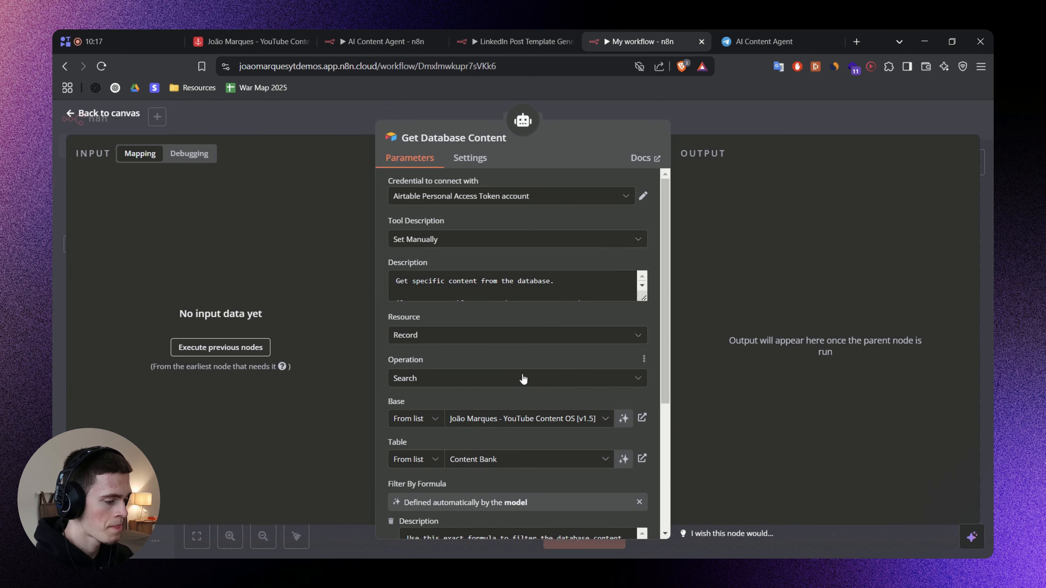
{"action": "scroll", "coordinate": [542, 364], "scroll_direction": "down", "scroll_amount": 3}
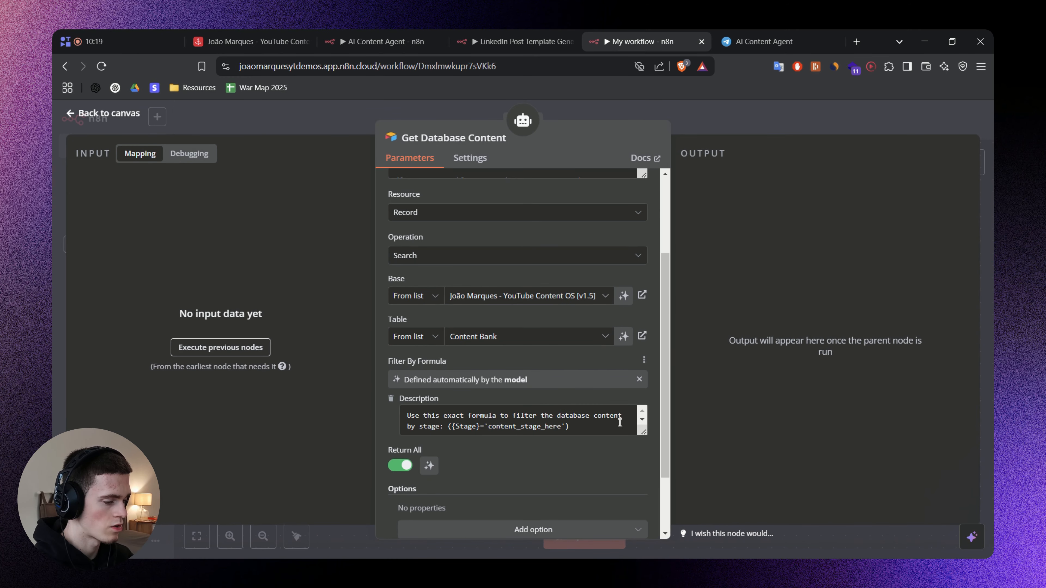
{"action": "left_click_drag", "start_coordinate": [642, 435], "coordinate": [636, 501]}
{"action": "scroll", "coordinate": [535, 433], "scroll_direction": "down", "scroll_amount": 2}
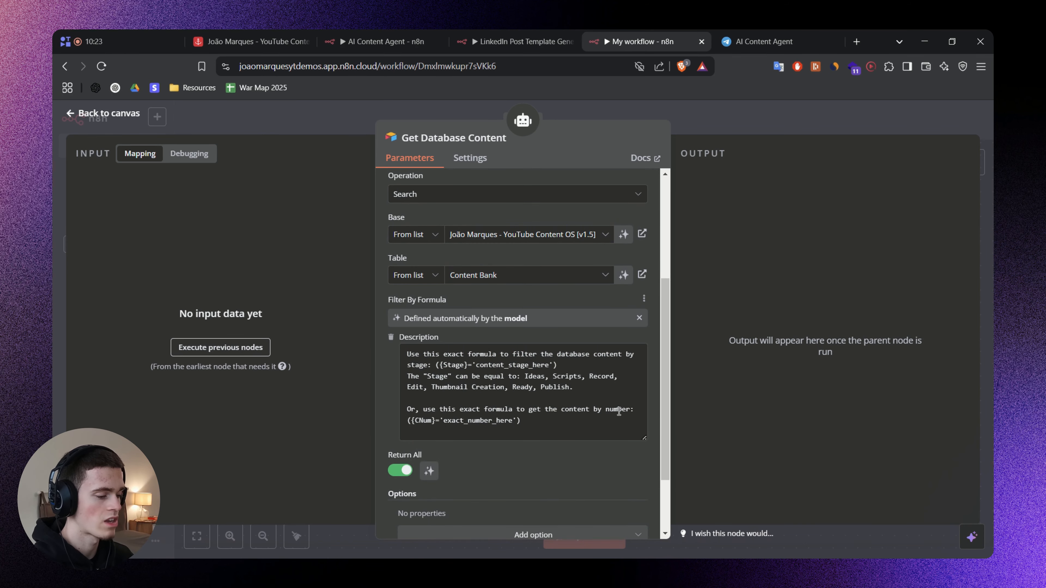
{"action": "left_click", "coordinate": [569, 416]}
Switch to the Airtable base and show the hidden CNum field in the All Content view.
{"action": "left_click", "coordinate": [255, 41]}
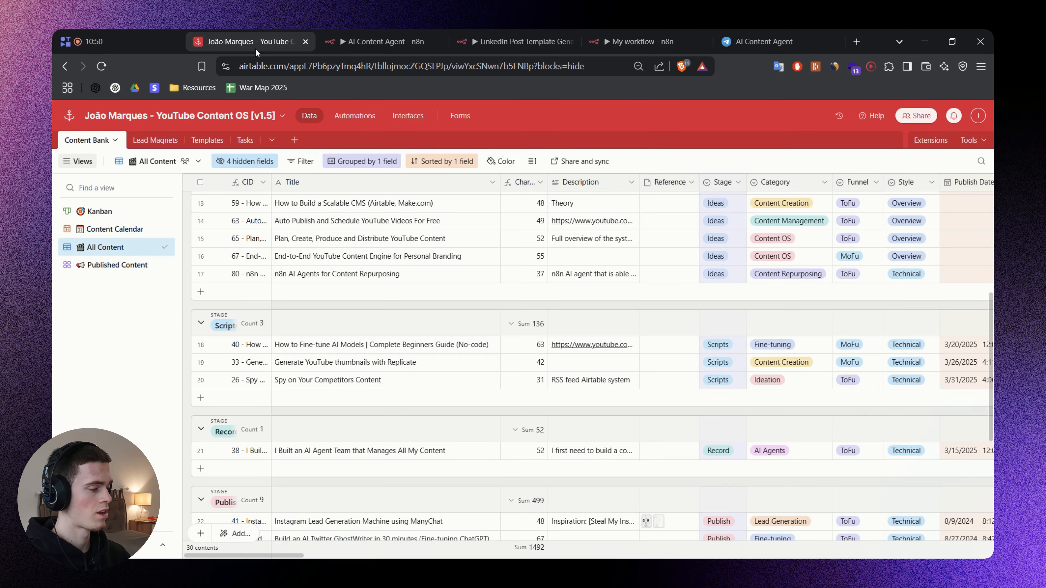
{"action": "left_click", "coordinate": [252, 170]}
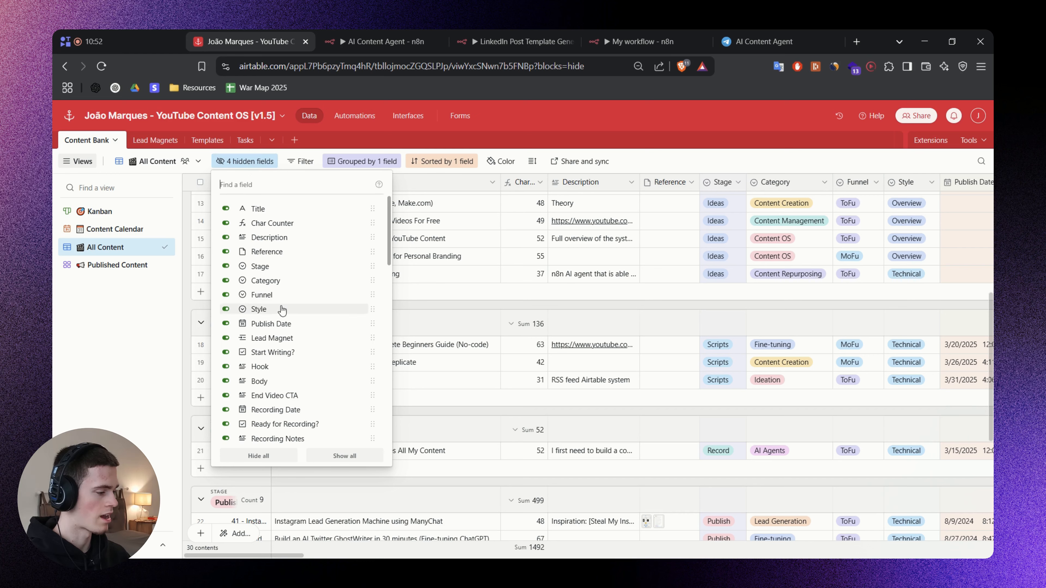
{"action": "scroll", "coordinate": [284, 289], "scroll_direction": "down", "scroll_amount": 5}
{"action": "scroll", "coordinate": [287, 275], "scroll_direction": "down", "scroll_amount": 5}
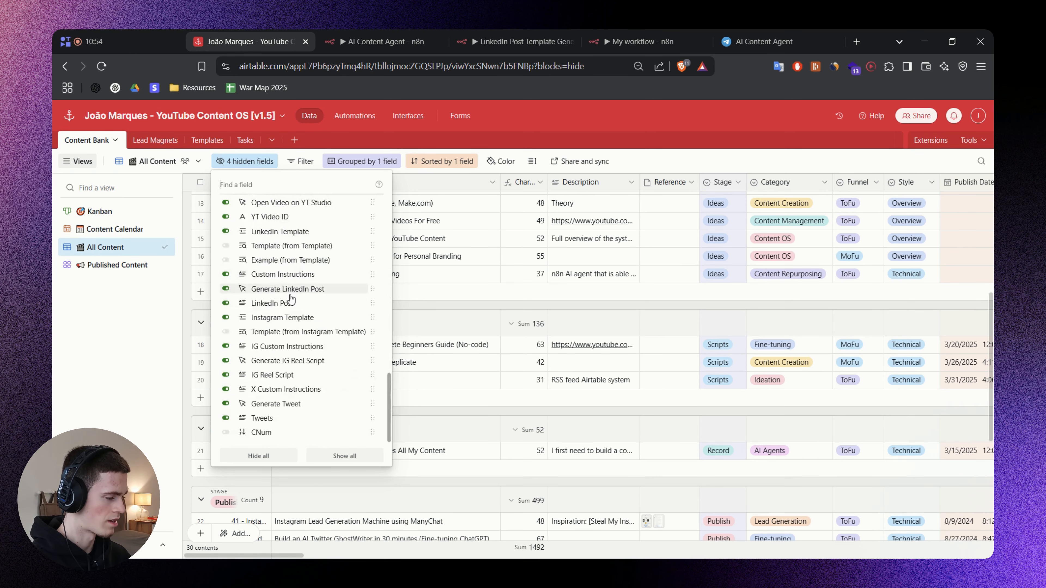
{"action": "left_click", "coordinate": [277, 435]}
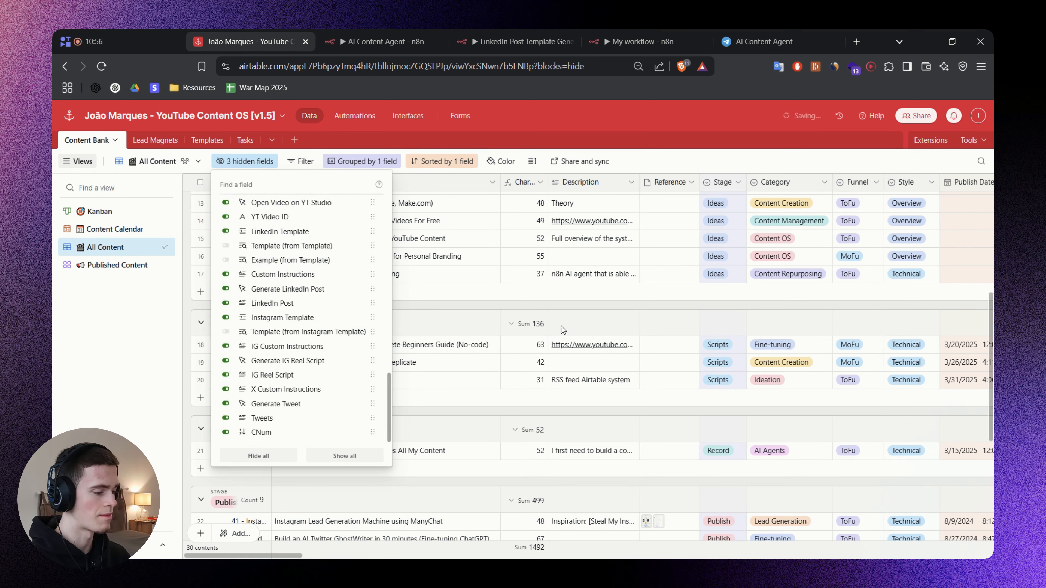
{"action": "left_click", "coordinate": [418, 440]}
{"action": "scroll", "coordinate": [300, 533], "scroll_direction": "right", "scroll_amount": 20}
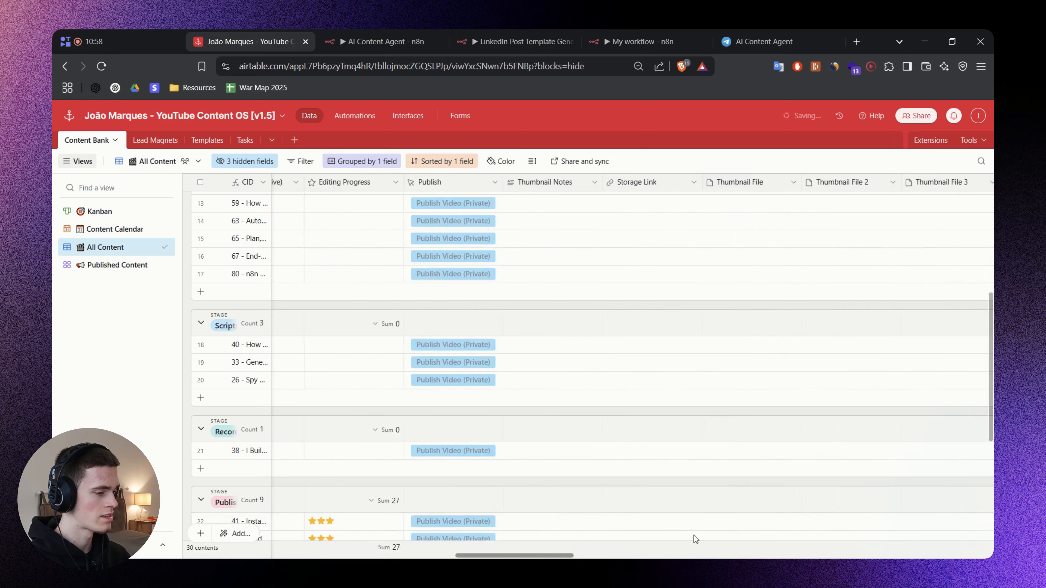
Examine the CNum field's configuration without changing it, and look through its numbers across the content records.
{"action": "right_click", "coordinate": [856, 186]}
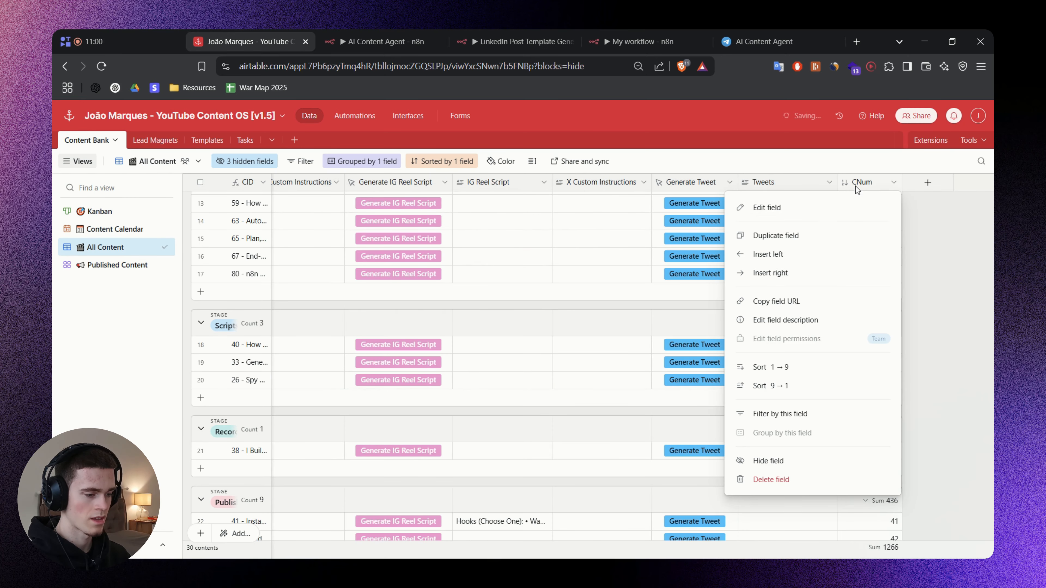
{"action": "left_click", "coordinate": [851, 205]}
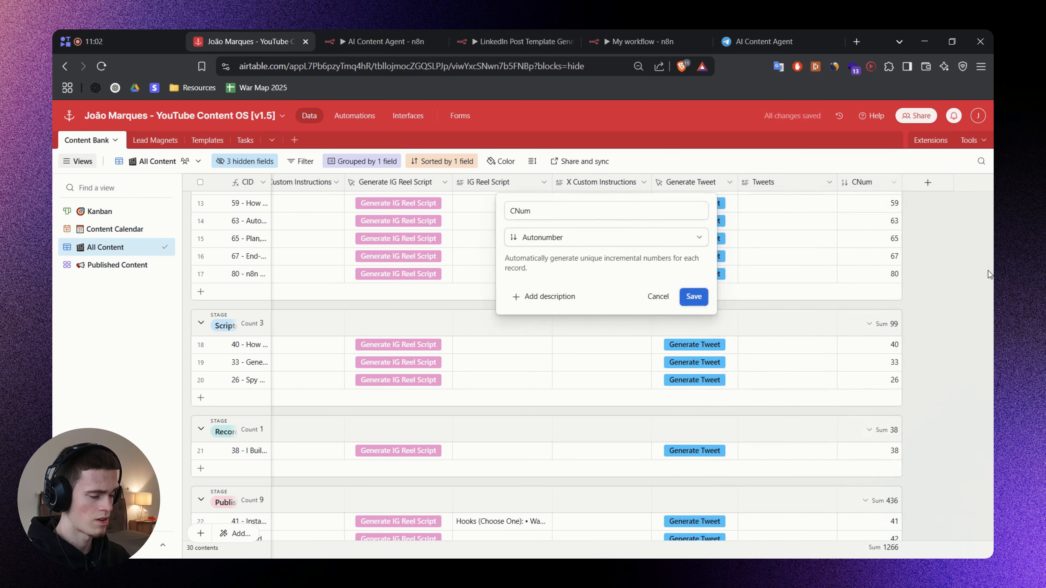
{"action": "left_click", "coordinate": [952, 266]}
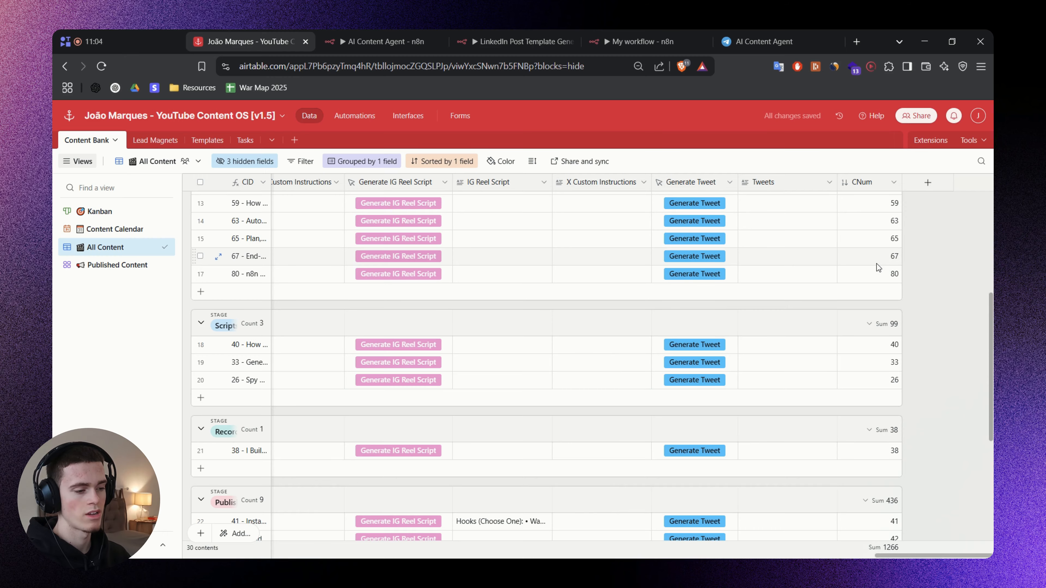
{"action": "scroll", "coordinate": [879, 268], "scroll_direction": "down", "scroll_amount": 2}
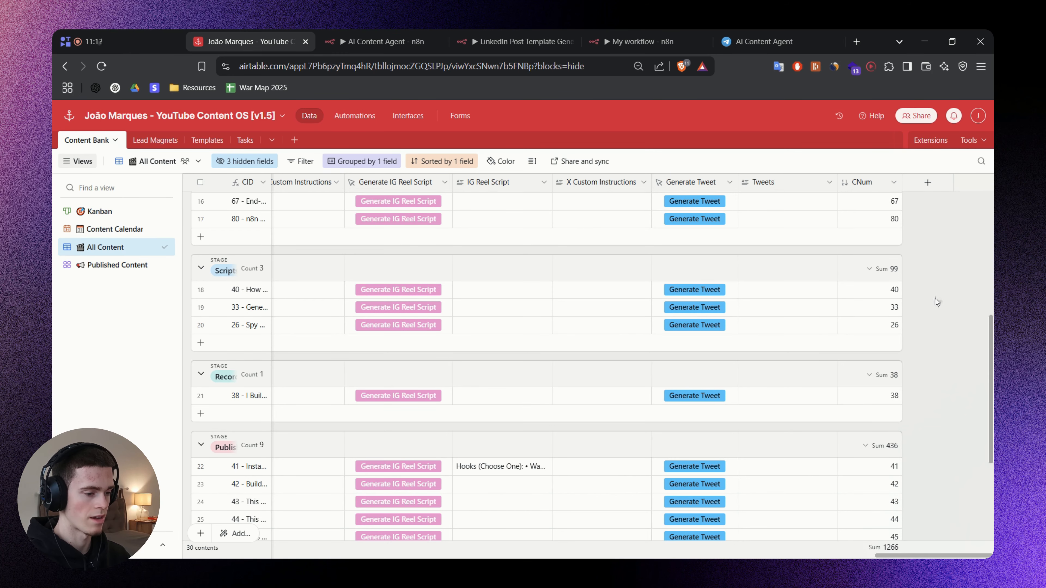
{"action": "scroll", "coordinate": [935, 303], "scroll_direction": "up", "scroll_amount": 3}
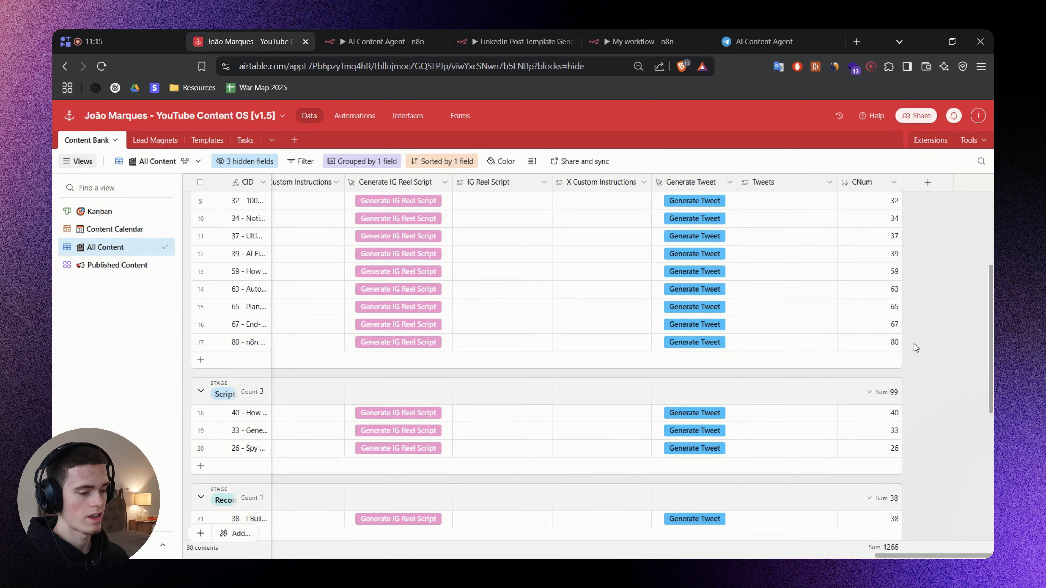
Hide the CNum field in the All Content view again.
{"action": "right_click", "coordinate": [870, 184]}
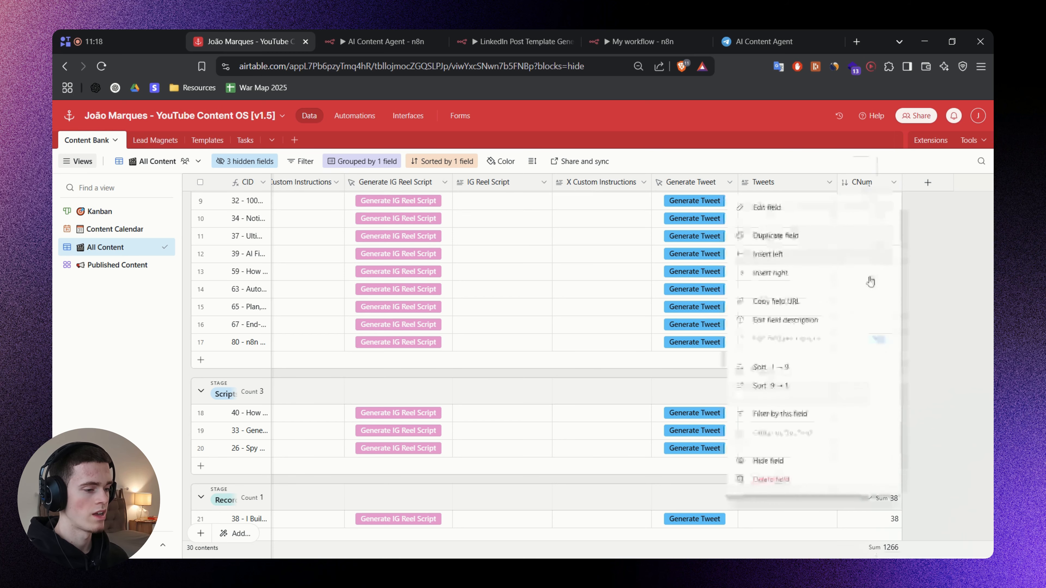
{"action": "left_click", "coordinate": [771, 457]}
{"action": "scroll", "coordinate": [604, 525], "scroll_direction": "left", "scroll_amount": 10}
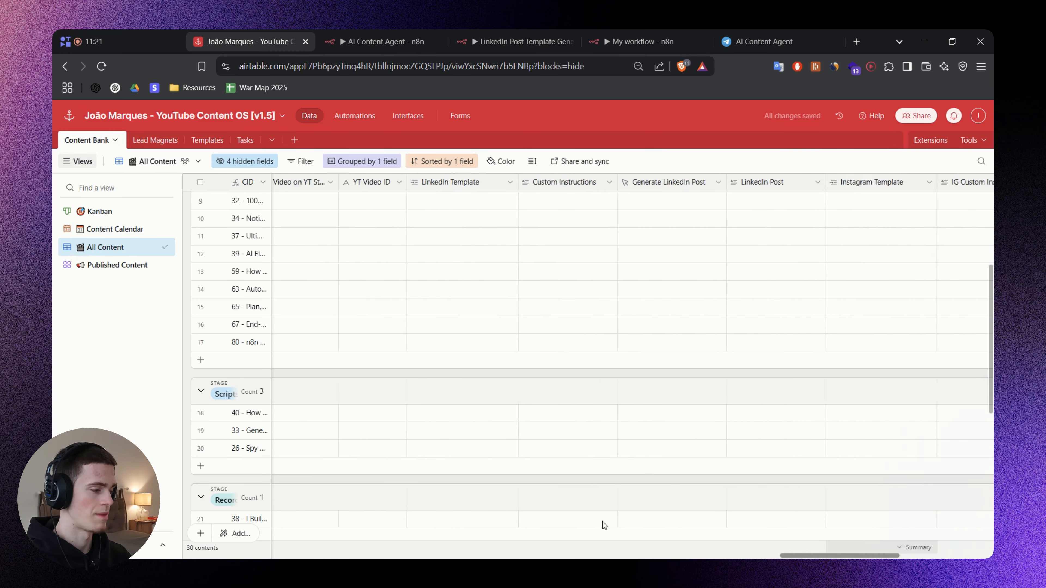
{"action": "scroll", "coordinate": [603, 526], "scroll_direction": "left", "scroll_amount": 10}
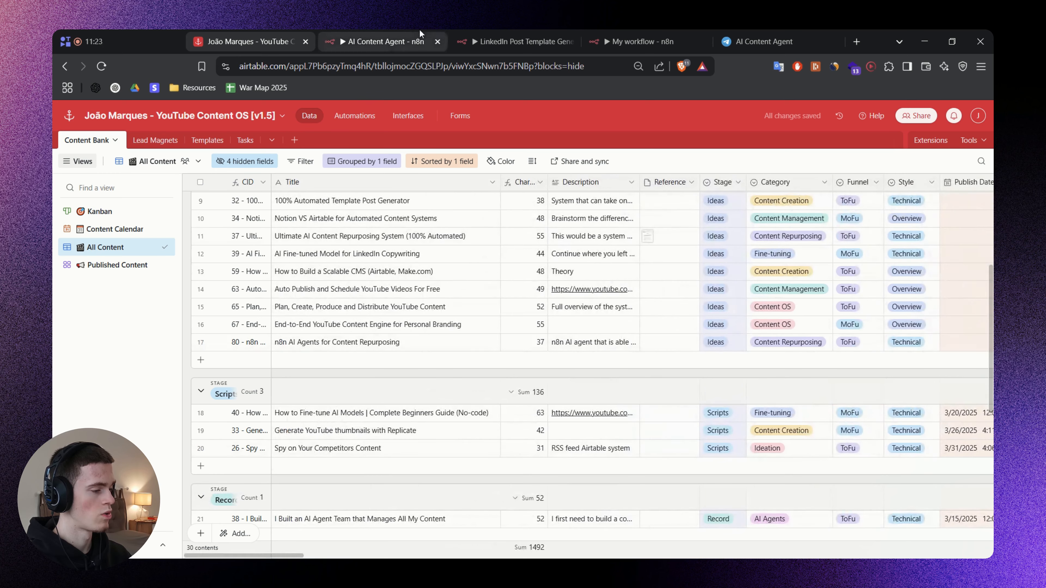
Return to the n8n workflow and review the CNum field and exact_number_here placeholder in the get-by-number formula.
{"action": "left_click", "coordinate": [642, 41]}
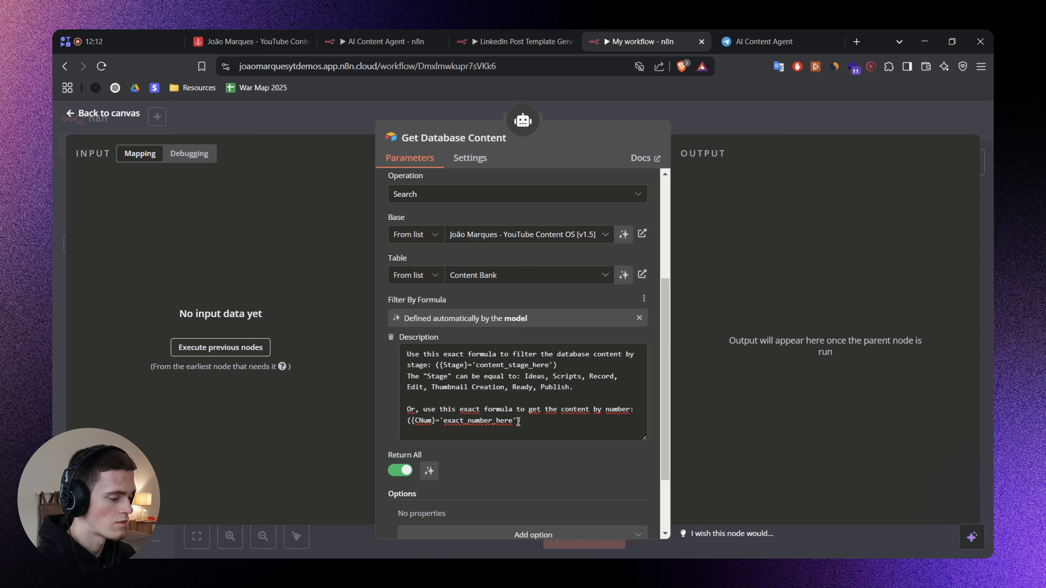
{"action": "double_click", "coordinate": [423, 422]}
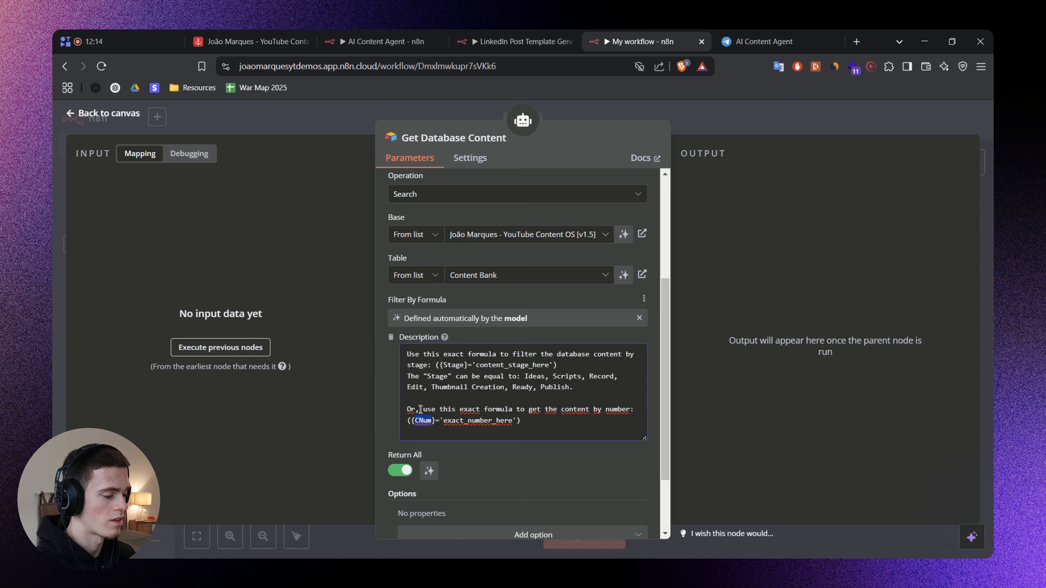
{"action": "double_click", "coordinate": [457, 421]}
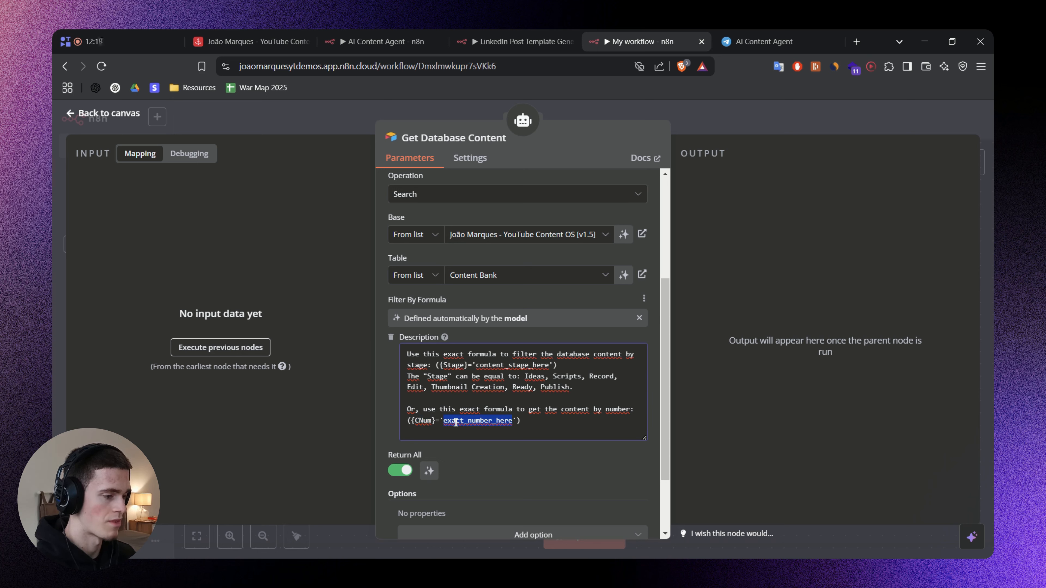
{"action": "left_click", "coordinate": [460, 446]}
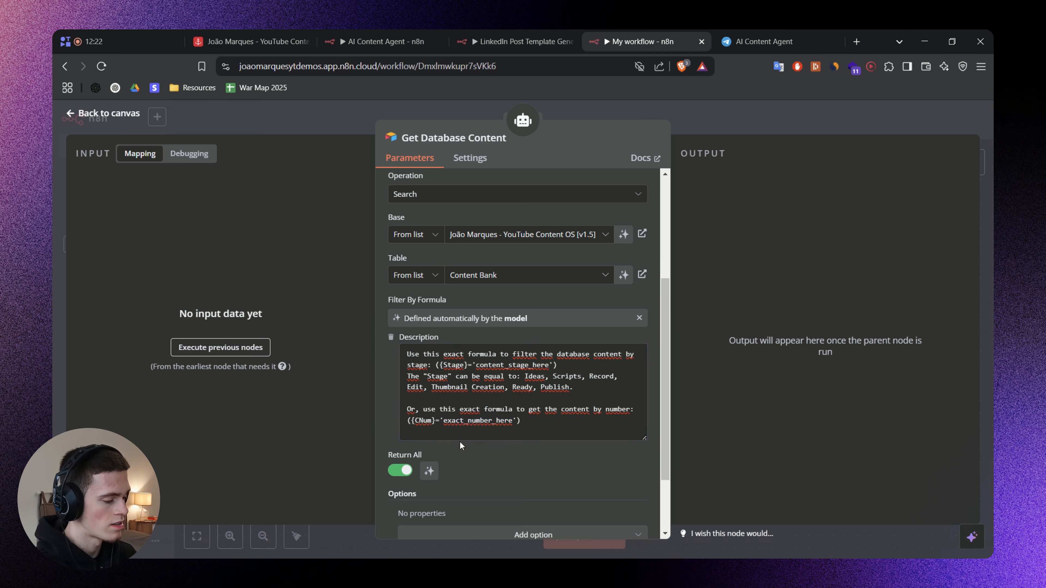
{"action": "double_click", "coordinate": [423, 420]}
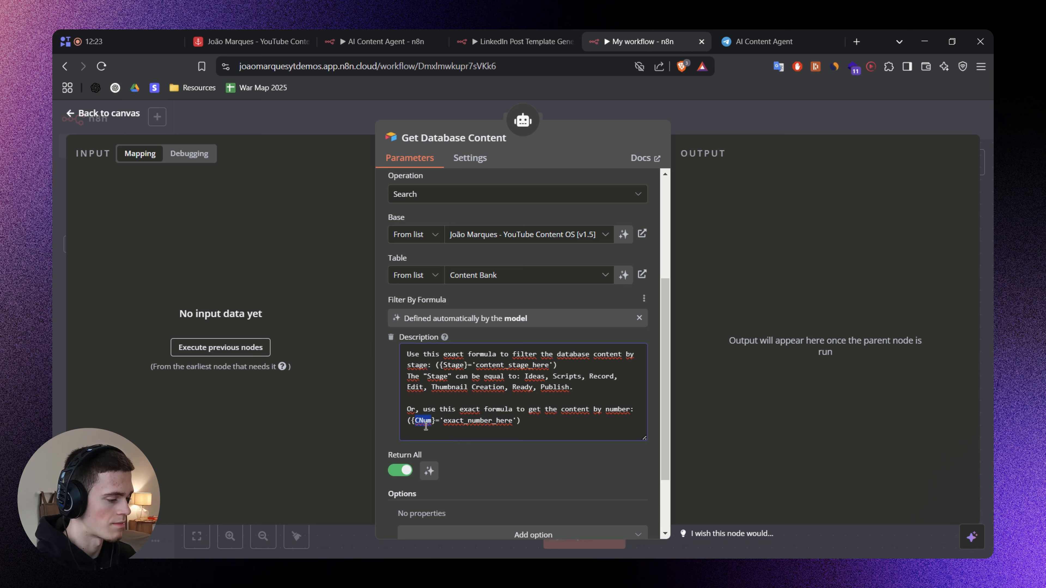
{"action": "left_click", "coordinate": [454, 446]}
{"action": "double_click", "coordinate": [422, 421]}
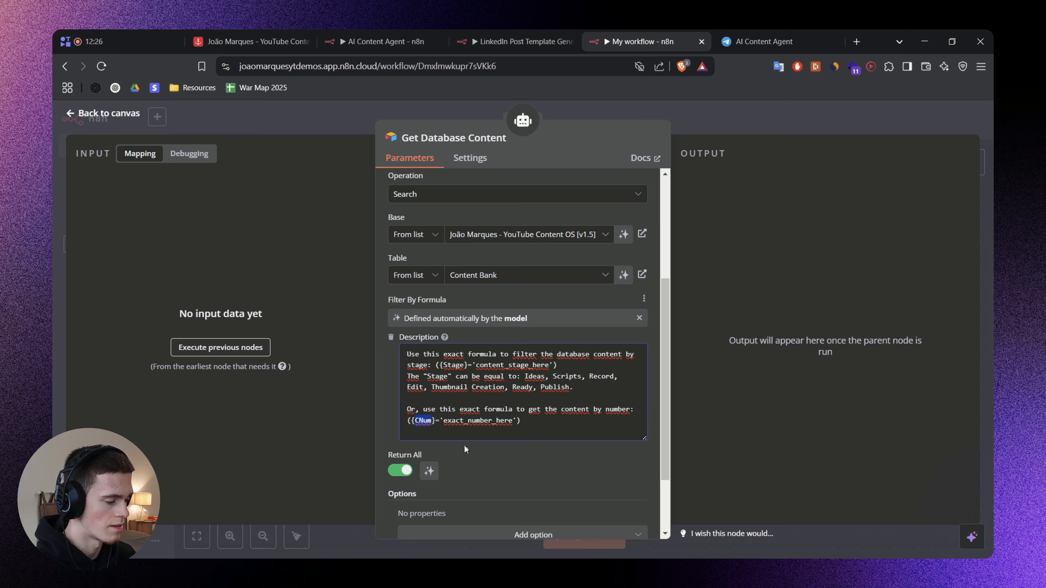
Review the complete stage and content-number formula instructions in the Get Database Content filter description.
{"action": "left_click", "coordinate": [464, 445]}
{"action": "left_click_drag", "start_coordinate": [524, 422], "coordinate": [393, 369]}
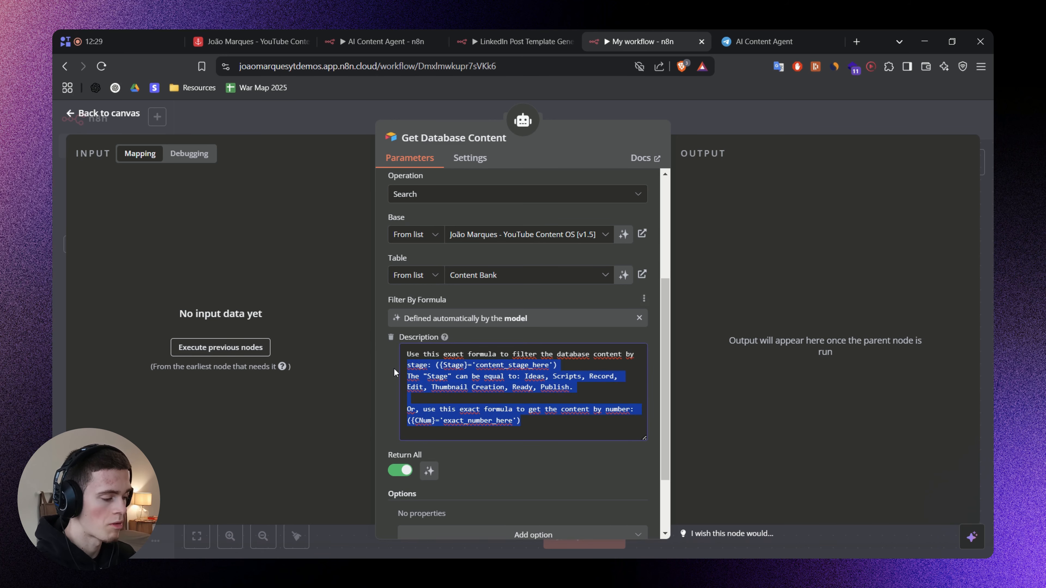
{"action": "left_click", "coordinate": [386, 373]}
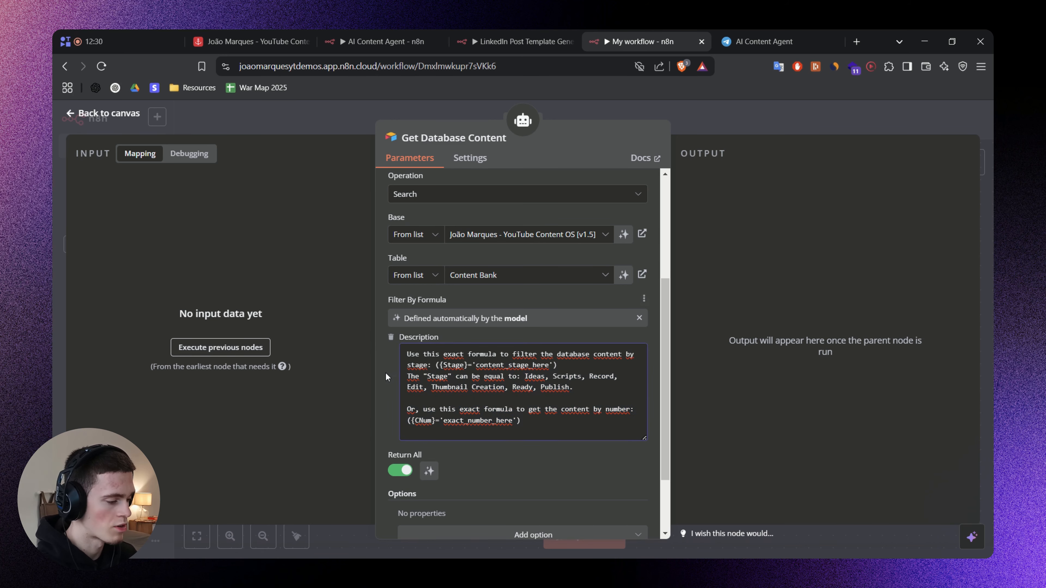
Check the AI Agent node's parameters, and return to the Get Database Content tool to view its additional options.
{"action": "left_click", "coordinate": [704, 132]}
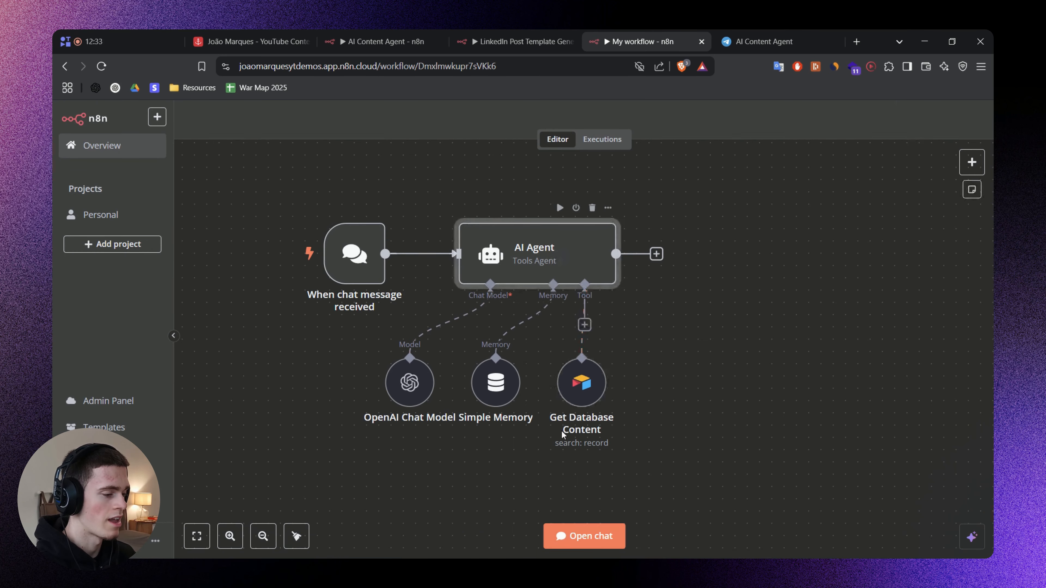
{"action": "double_click", "coordinate": [573, 263]}
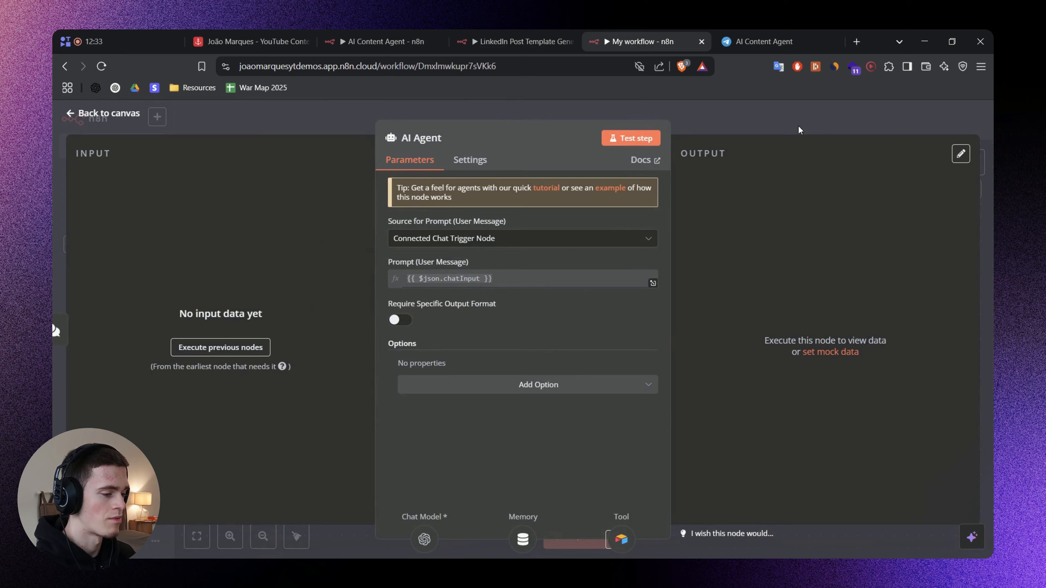
{"action": "left_click", "coordinate": [773, 121]}
{"action": "double_click", "coordinate": [584, 380]}
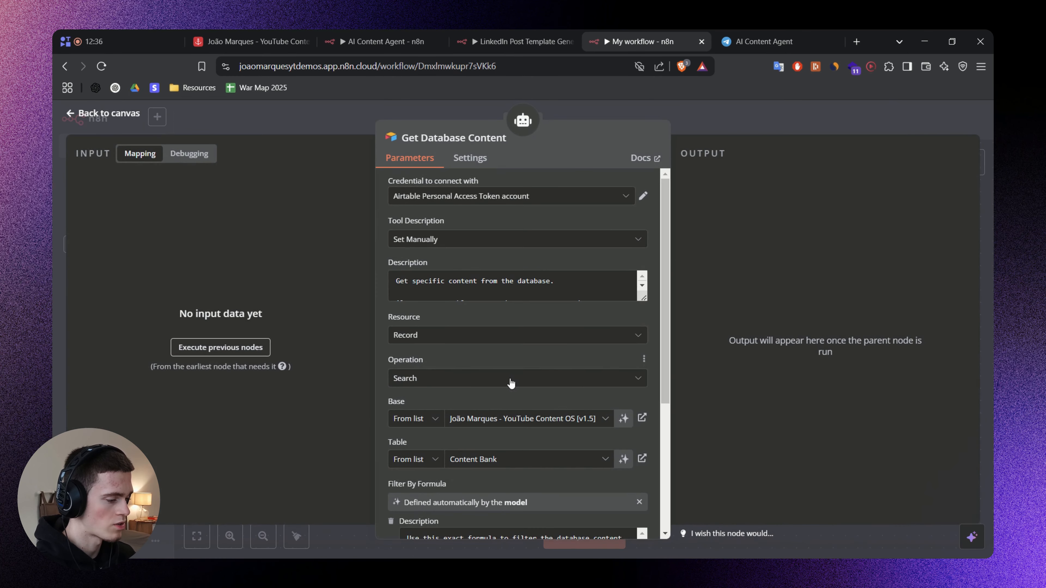
{"action": "scroll", "coordinate": [383, 387], "scroll_direction": "down", "scroll_amount": 5}
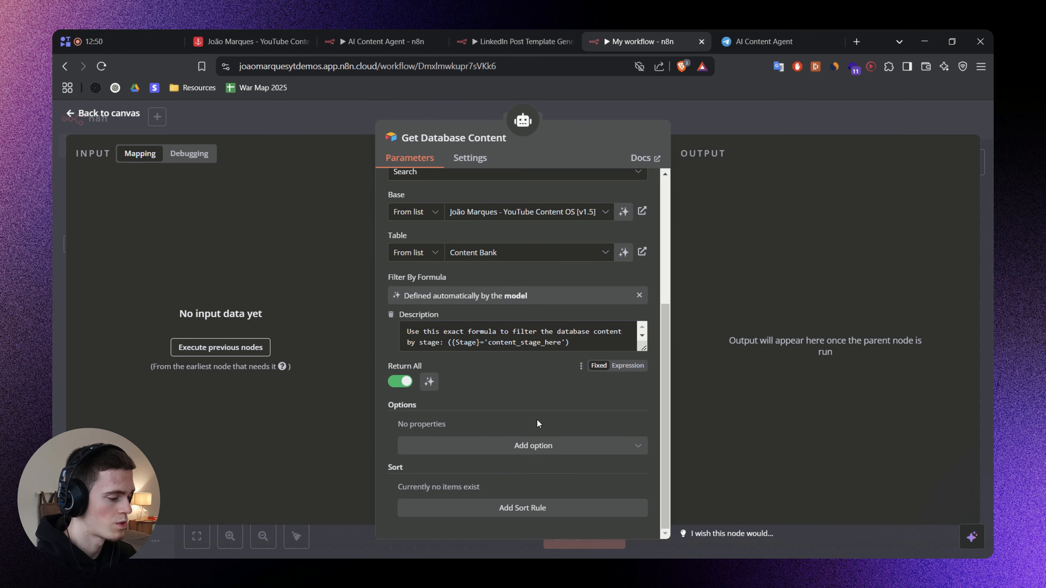
{"action": "left_click", "coordinate": [538, 450]}
{"action": "left_click", "coordinate": [538, 451]}
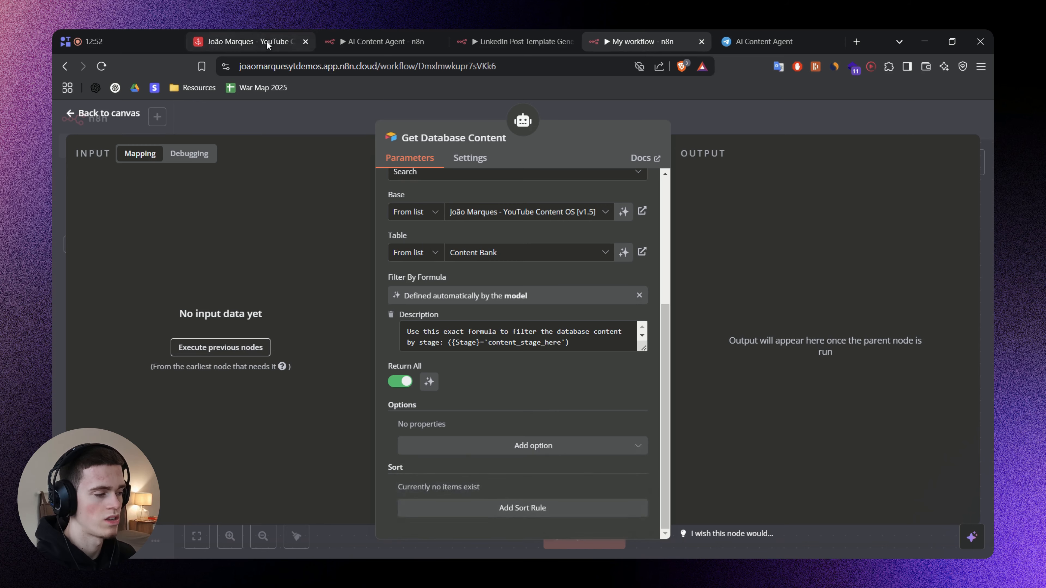
Switch to the Airtable base and look through the All Content view's field list and columns.
{"action": "left_click", "coordinate": [253, 31]}
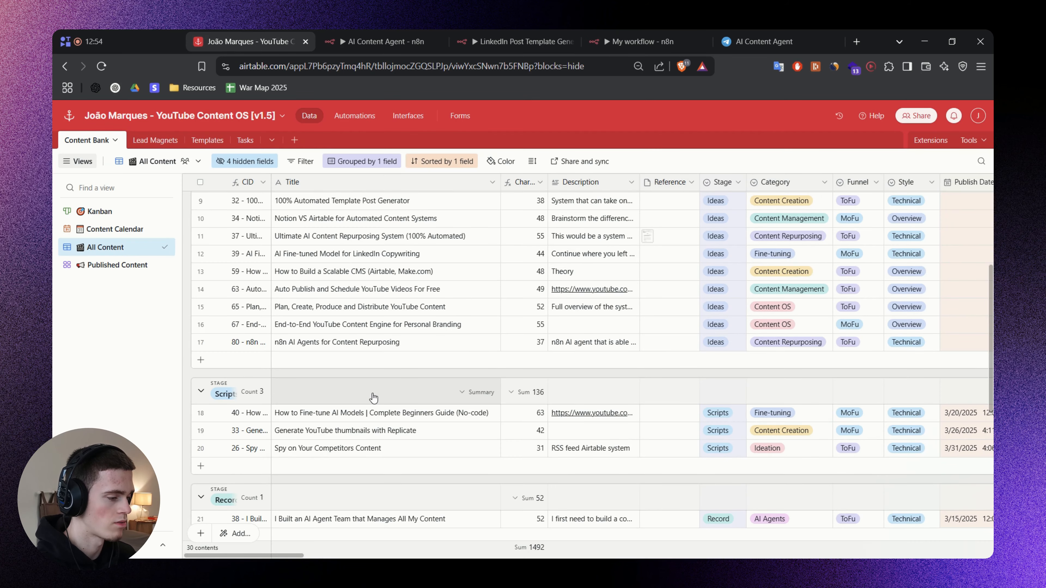
{"action": "scroll", "coordinate": [416, 341], "scroll_direction": "up", "scroll_amount": 2}
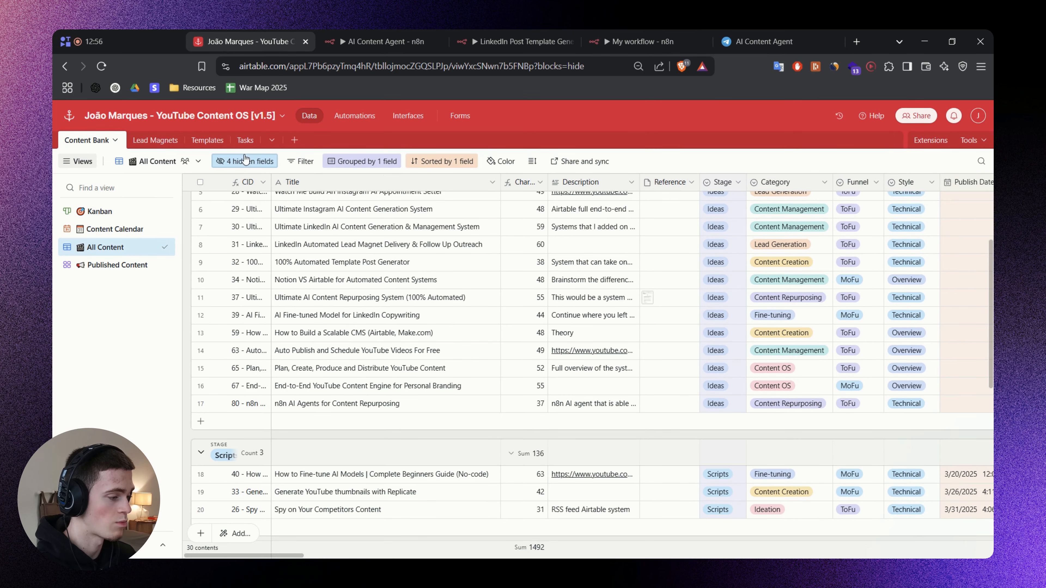
{"action": "left_click", "coordinate": [245, 160]}
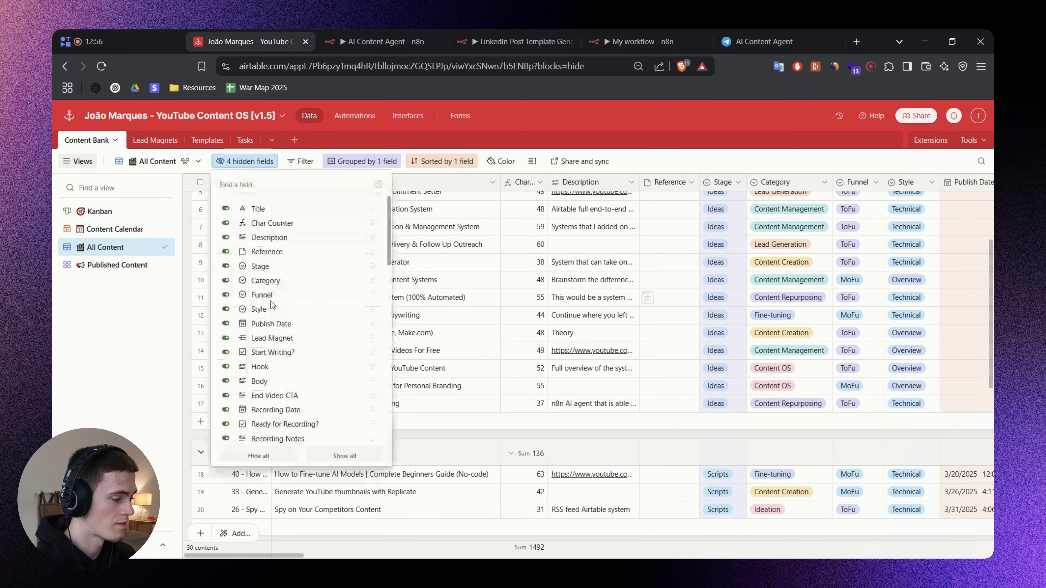
{"action": "scroll", "coordinate": [281, 295], "scroll_direction": "down", "scroll_amount": 10}
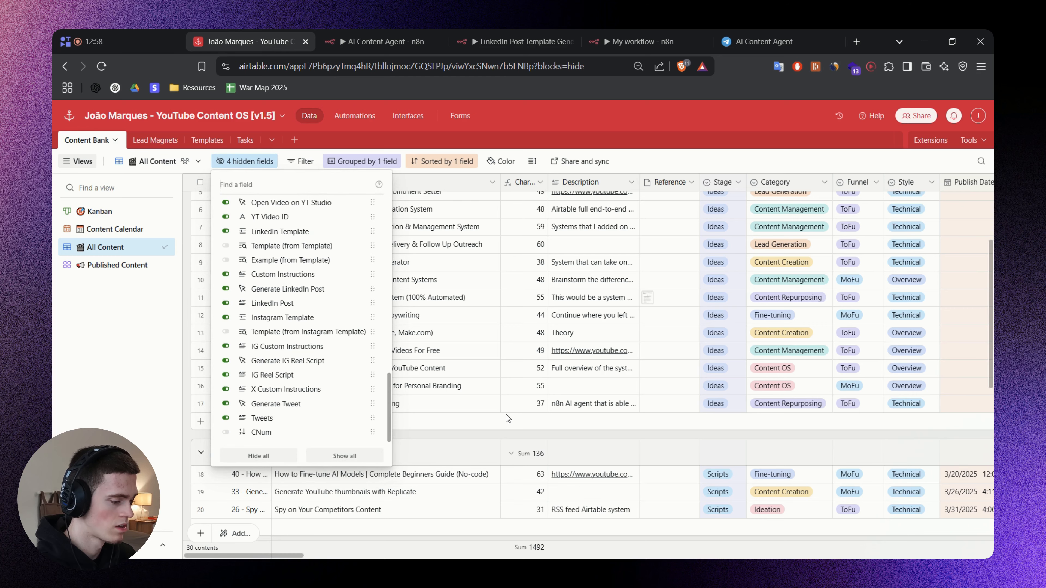
{"action": "left_click", "coordinate": [500, 438]}
{"action": "scroll", "coordinate": [613, 532], "scroll_direction": "right", "scroll_amount": 10}
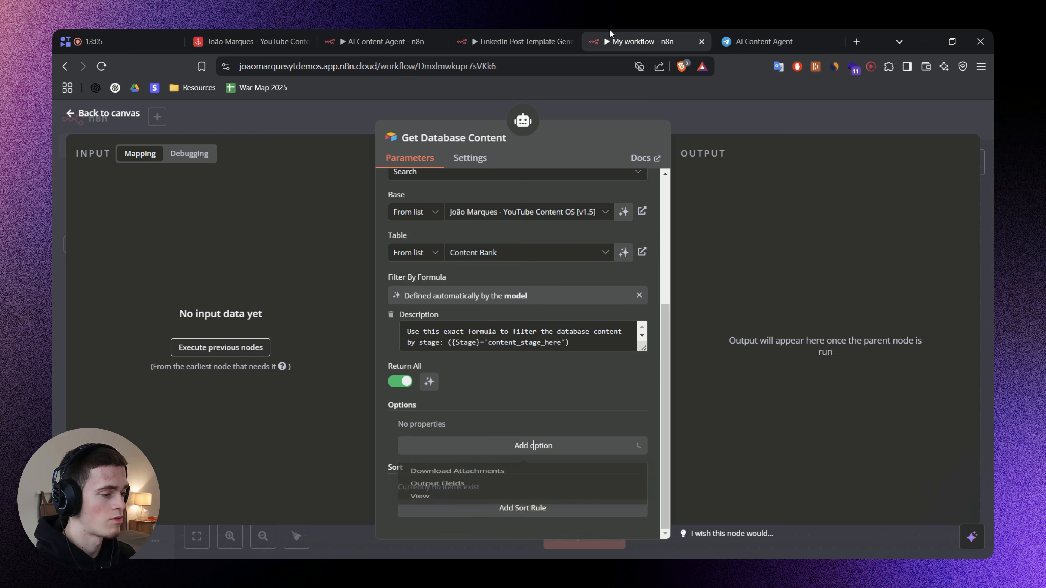
Return to the n8n workflow and add the Output Fields option to the Get Database Content tool.
{"action": "left_click", "coordinate": [533, 446]}
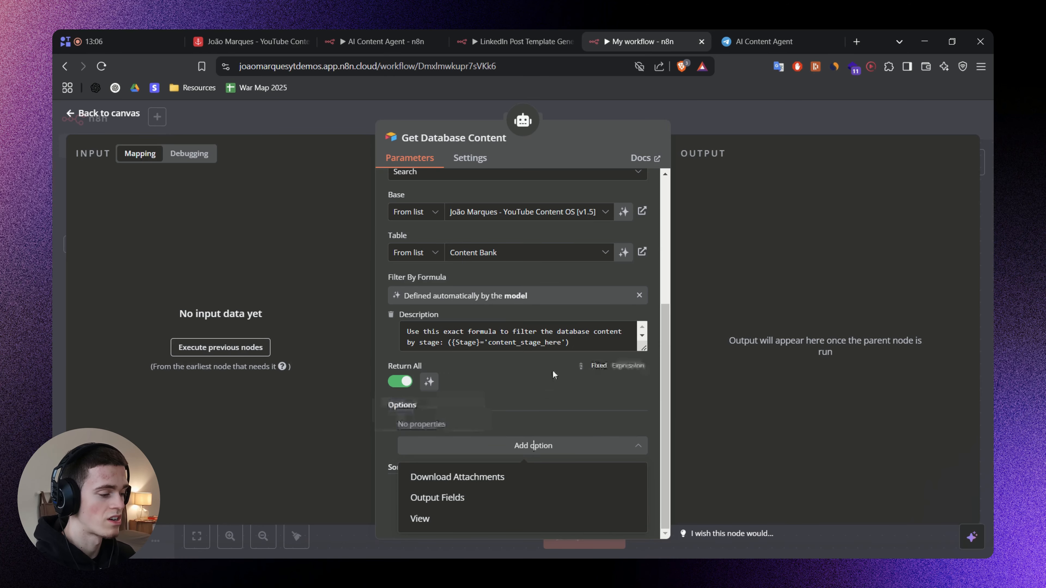
{"action": "left_click", "coordinate": [381, 414]}
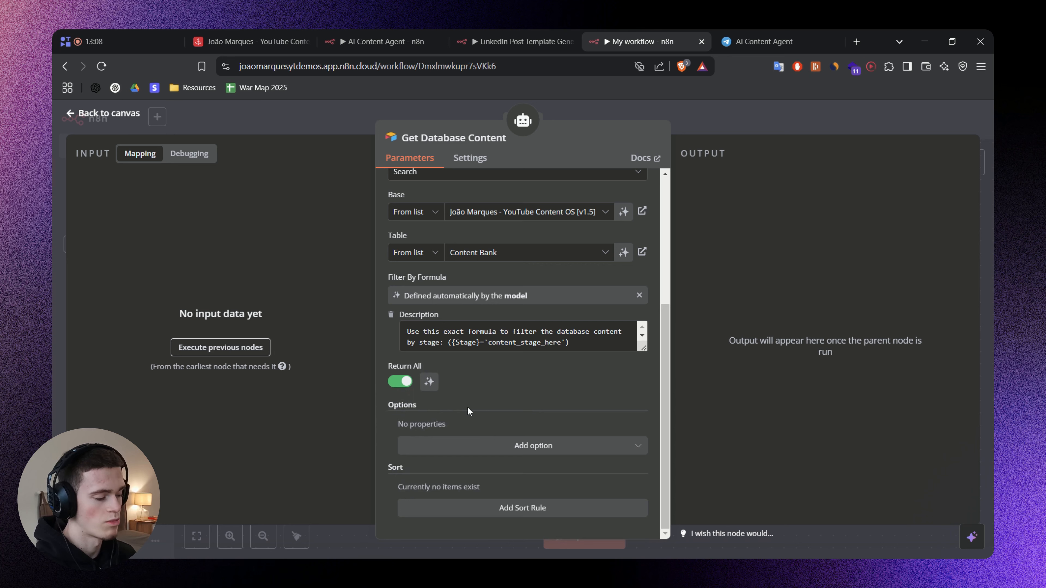
{"action": "left_click", "coordinate": [482, 453]}
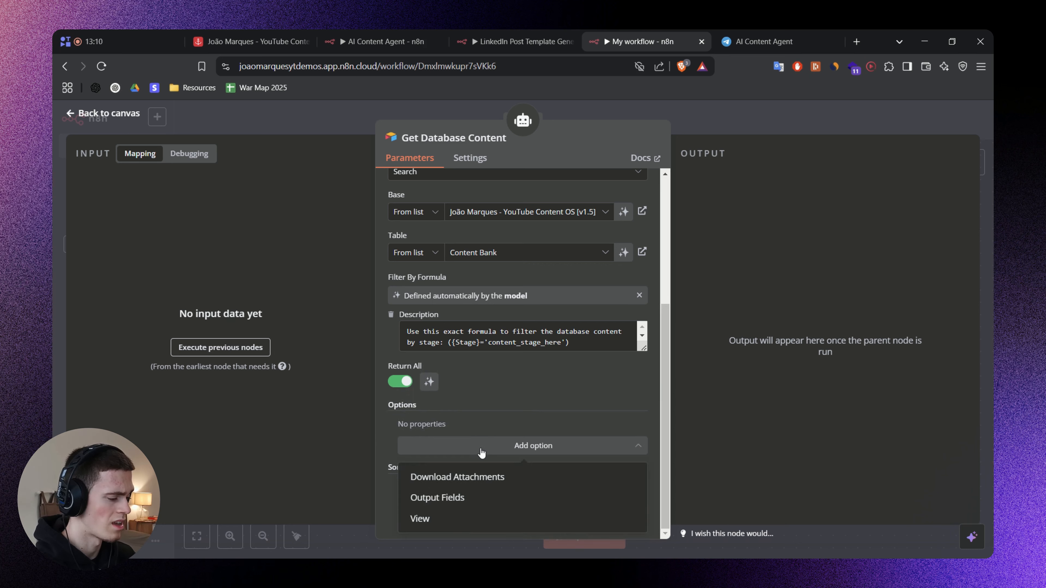
{"action": "left_click", "coordinate": [428, 498]}
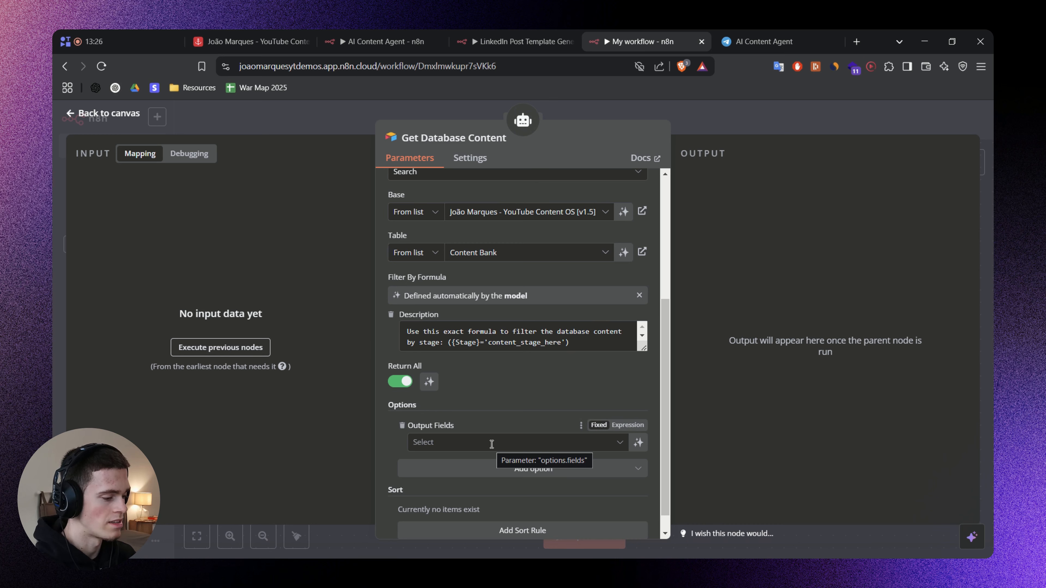
Choose Title, Description, Stage, Category, Funnel, Style, Publish Date and CNum as the tool's output fields.
{"action": "left_click", "coordinate": [448, 443]}
{"action": "left_click", "coordinate": [464, 277]}
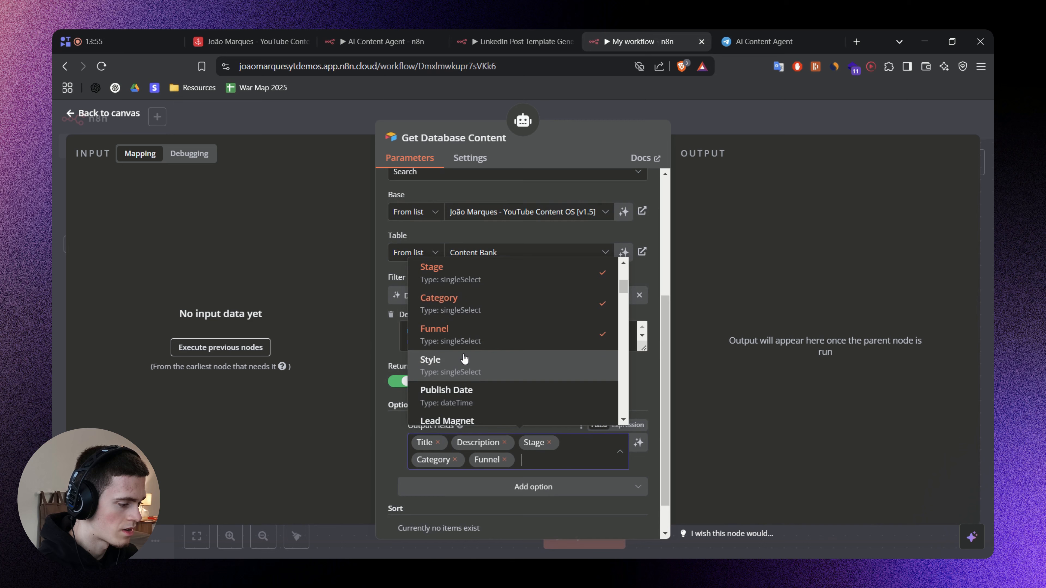
{"action": "left_click", "coordinate": [462, 358]}
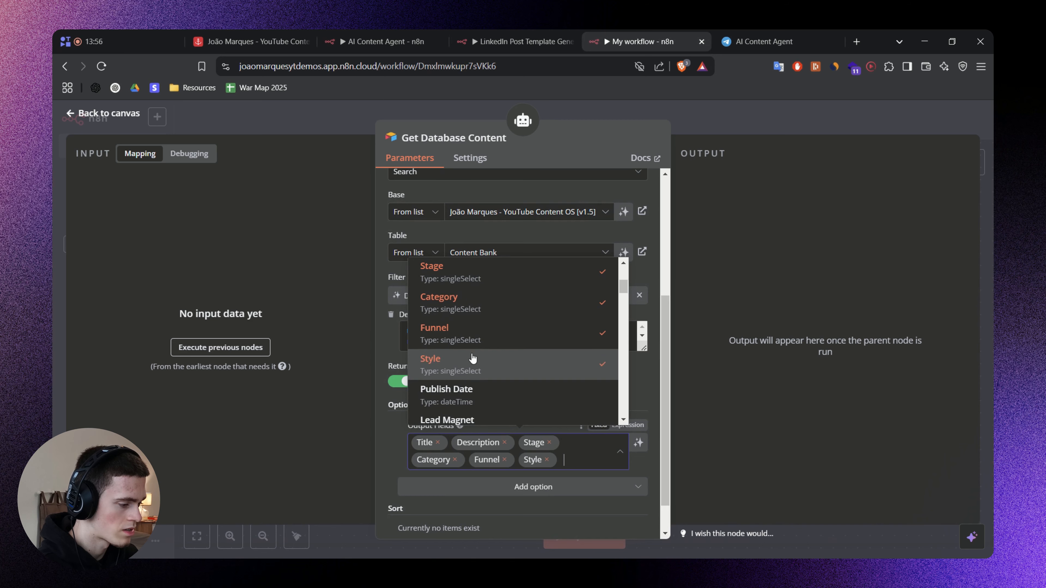
{"action": "scroll", "coordinate": [464, 358], "scroll_direction": "down", "scroll_amount": 2}
{"action": "left_click", "coordinate": [474, 335]}
{"action": "scroll", "coordinate": [647, 300], "scroll_direction": "down", "scroll_amount": 3}
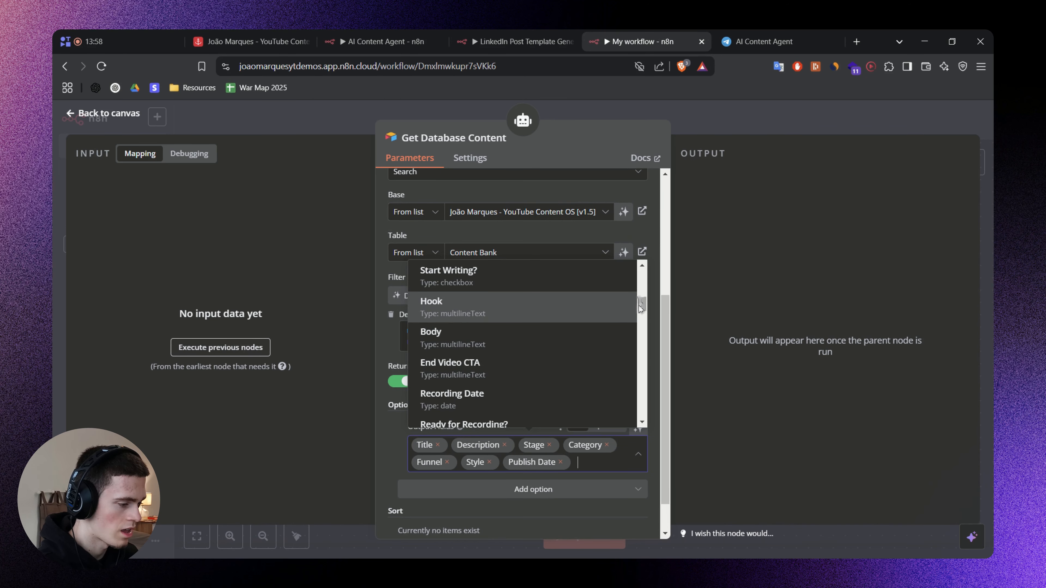
{"action": "left_click_drag", "start_coordinate": [641, 305], "coordinate": [638, 425]}
{"action": "left_click", "coordinate": [478, 407]}
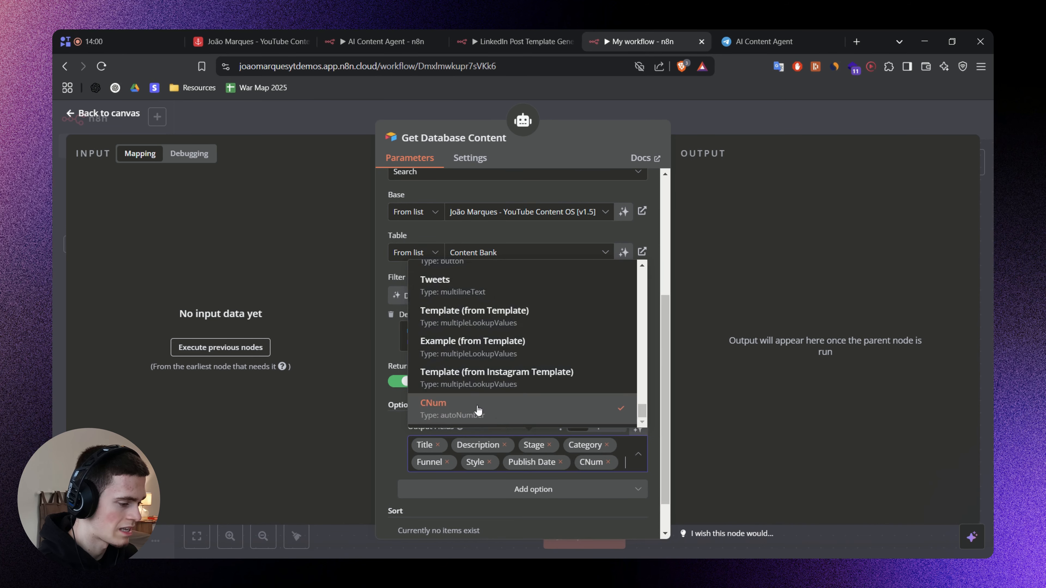
{"action": "left_click", "coordinate": [389, 448]}
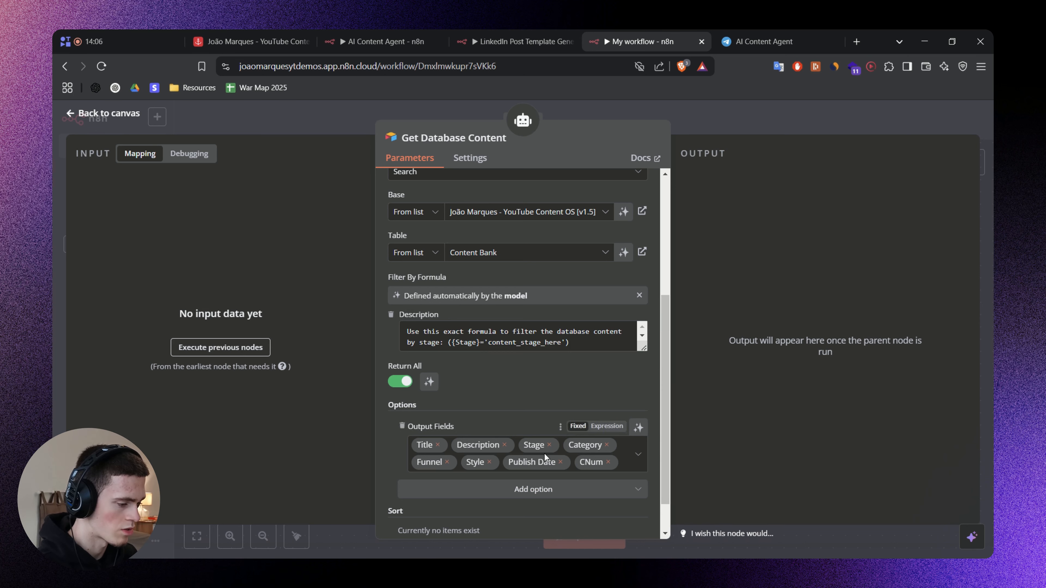
Enlarge the filter formula description and review the Stage formula and its list of allowed stage values.
{"action": "scroll", "coordinate": [547, 419], "scroll_direction": "down", "scroll_amount": 1}
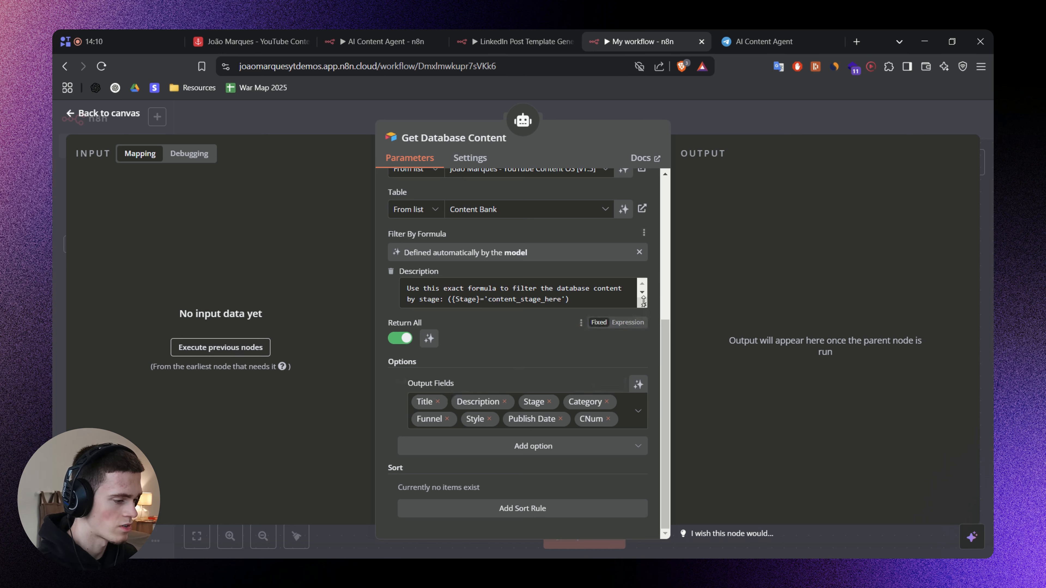
{"action": "left_click_drag", "start_coordinate": [643, 305], "coordinate": [636, 373]}
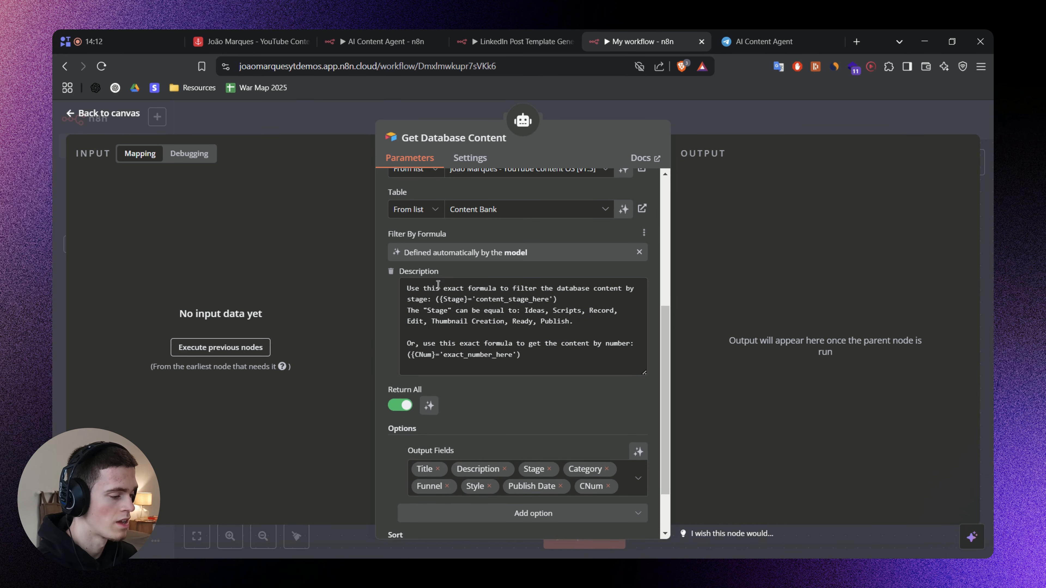
{"action": "left_click_drag", "start_coordinate": [440, 299], "coordinate": [550, 303]}
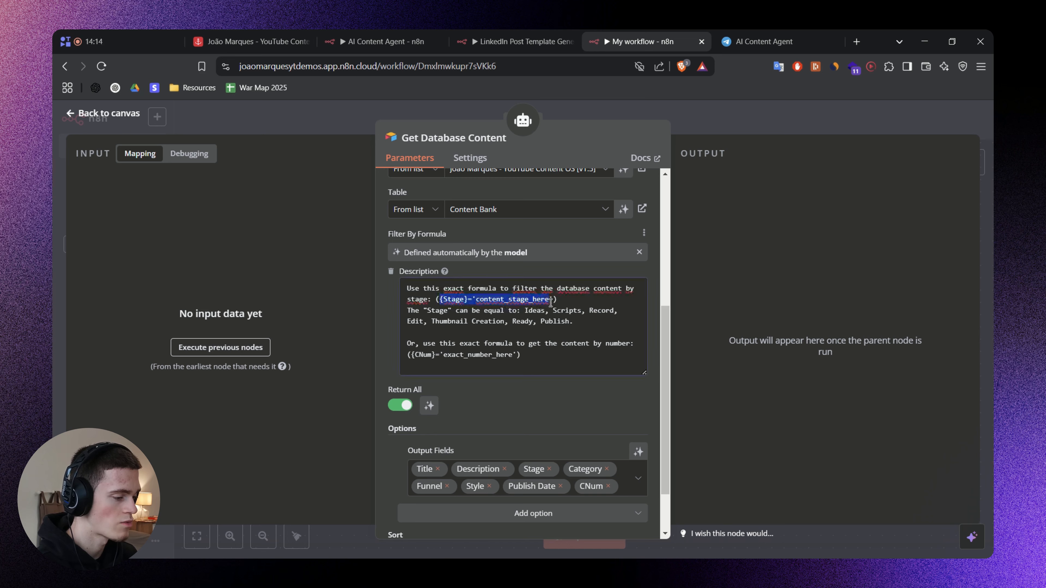
{"action": "double_click", "coordinate": [557, 322]}
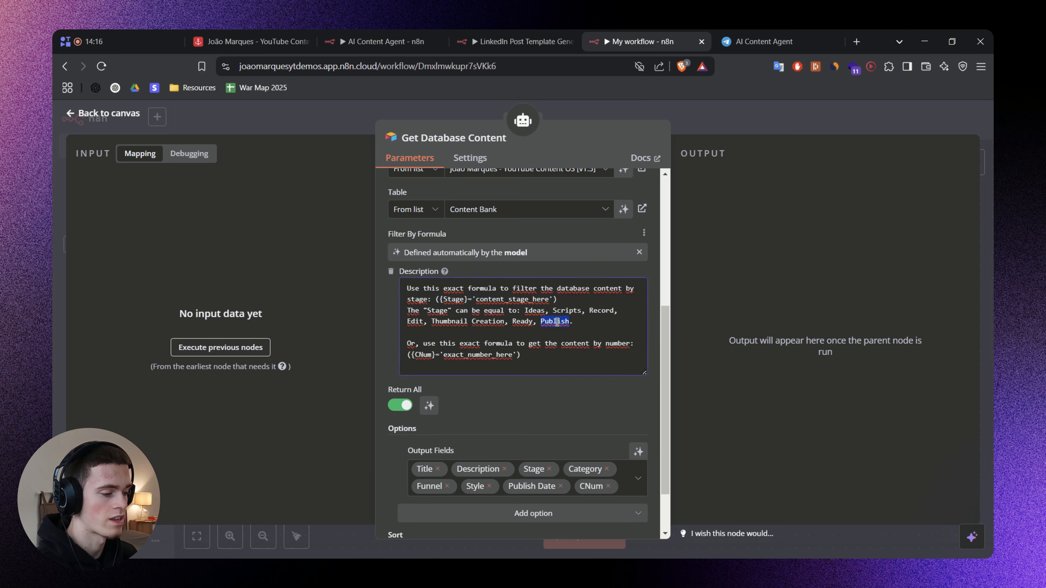
{"action": "left_click", "coordinate": [406, 325]}
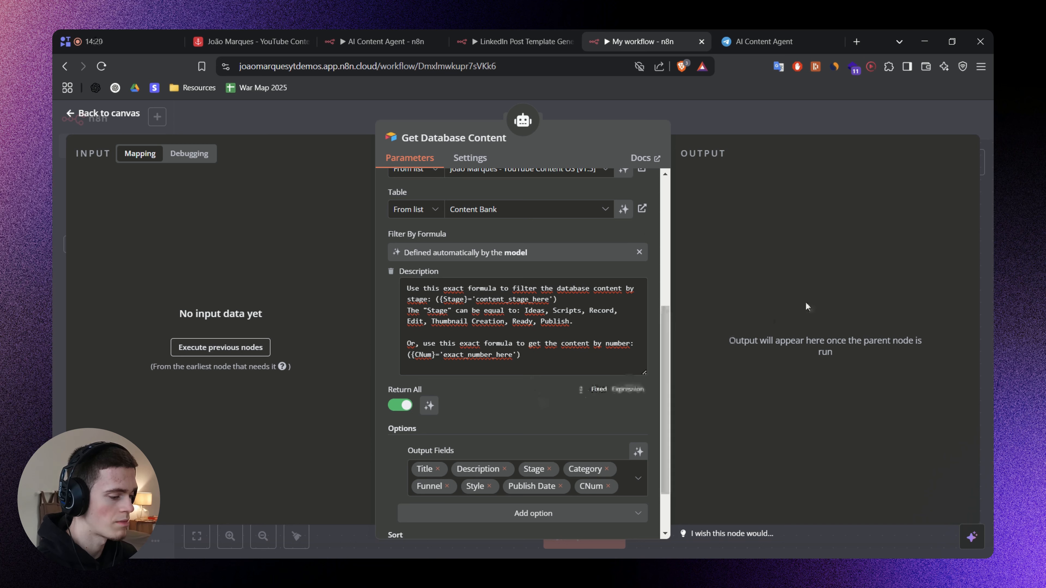
Add a sort rule to the Get Database Content tool by Publish Date in ascending (ASC) direction.
{"action": "left_click_drag", "start_coordinate": [664, 380], "coordinate": [668, 424]}
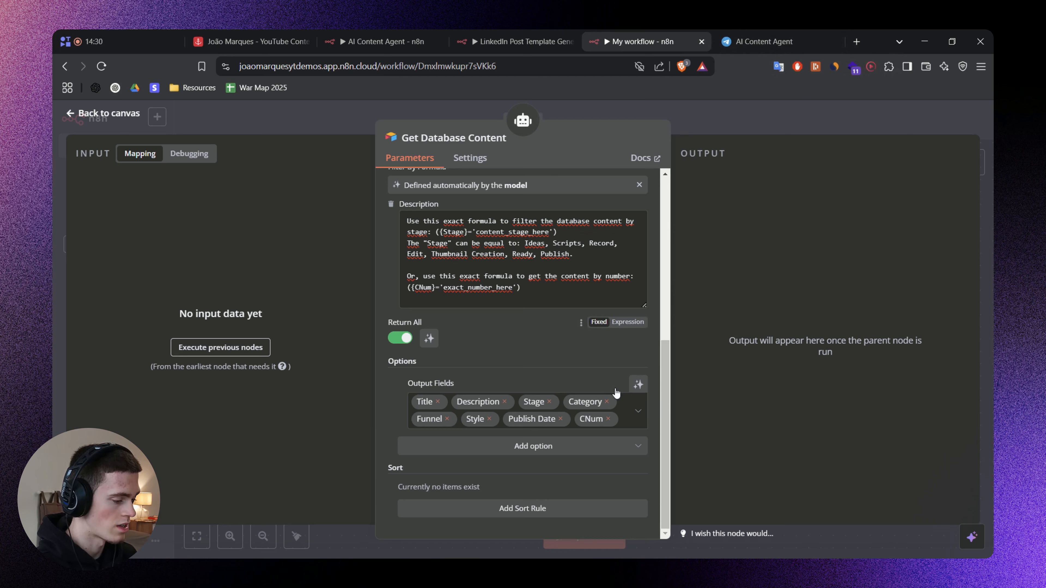
{"action": "left_click", "coordinate": [488, 511]}
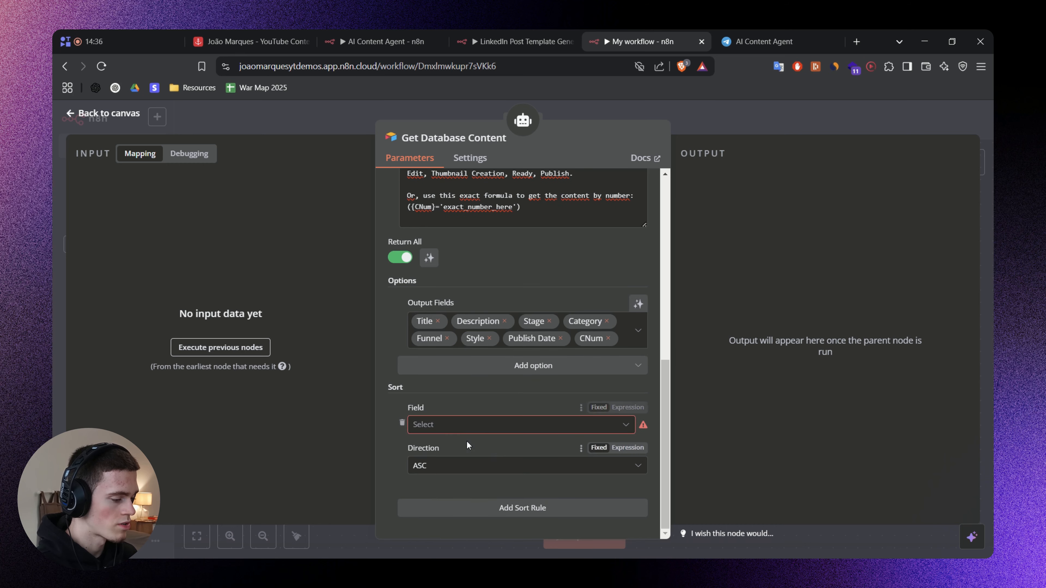
{"action": "left_click", "coordinate": [457, 429]}
{"action": "scroll", "coordinate": [473, 323], "scroll_direction": "down", "scroll_amount": 5}
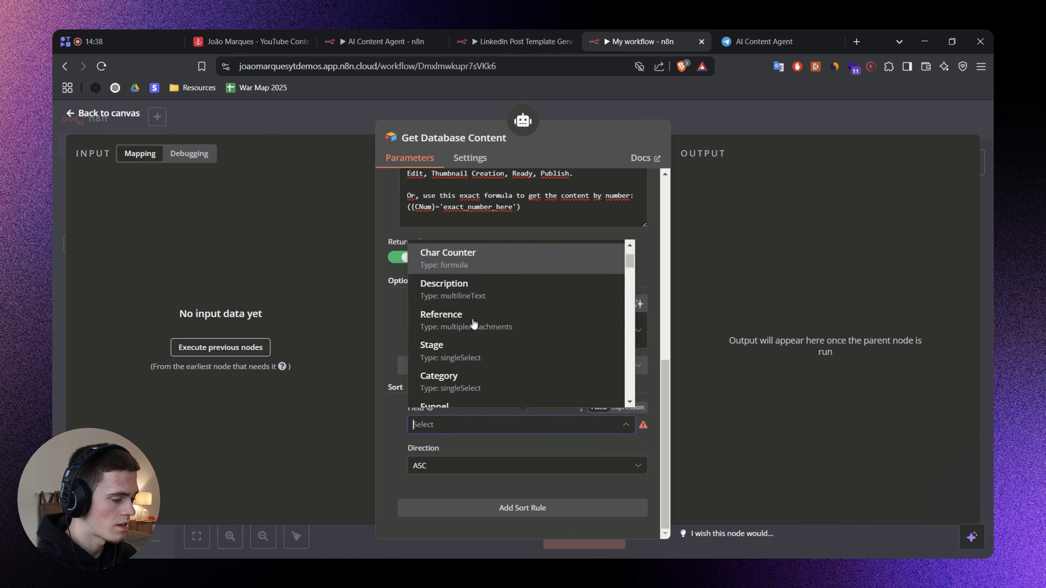
{"action": "left_click", "coordinate": [478, 289]}
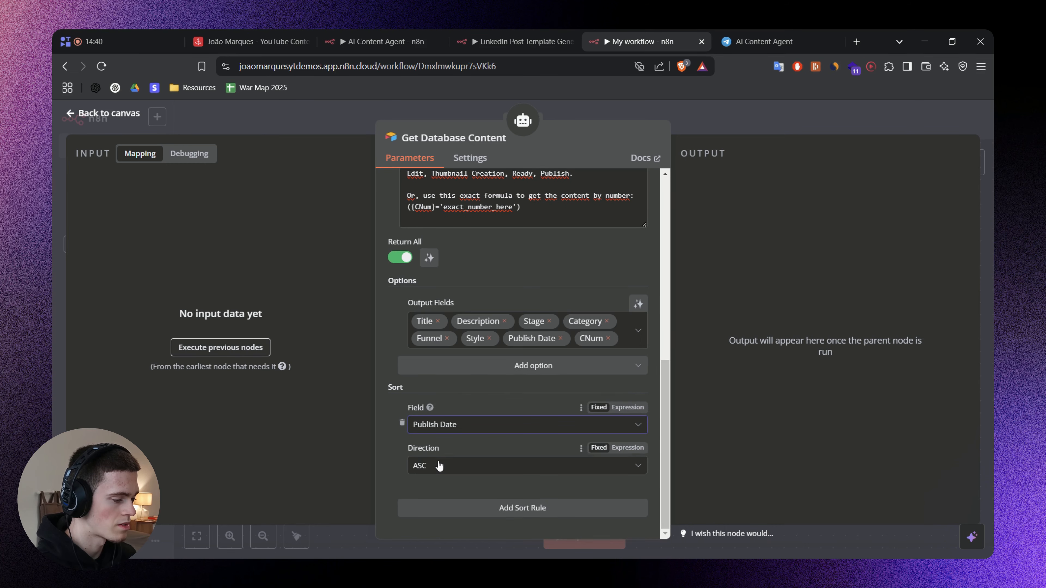
{"action": "left_click", "coordinate": [442, 467]}
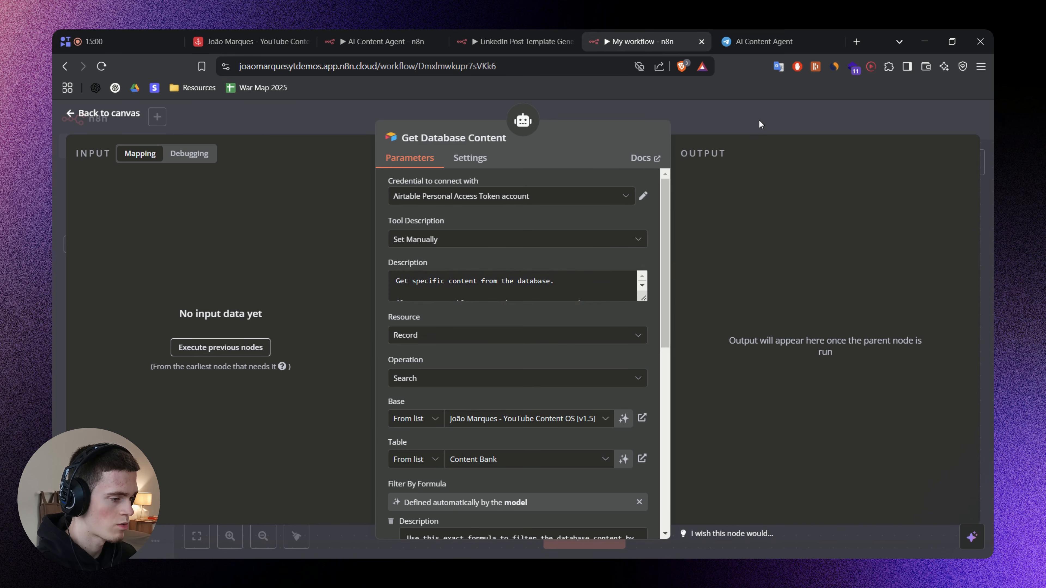
Close the Get Database Content settings and save the workflow.
{"action": "left_click", "coordinate": [759, 120]}
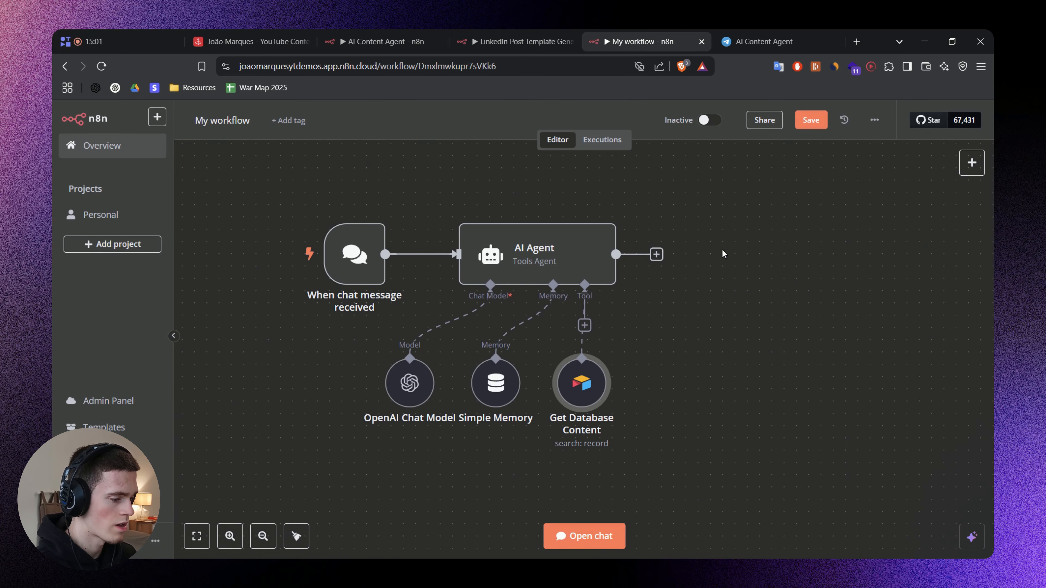
{"action": "scroll", "coordinate": [723, 324], "scroll_direction": "down", "scroll_amount": 1}
{"action": "key", "text": "ctrl+s"}
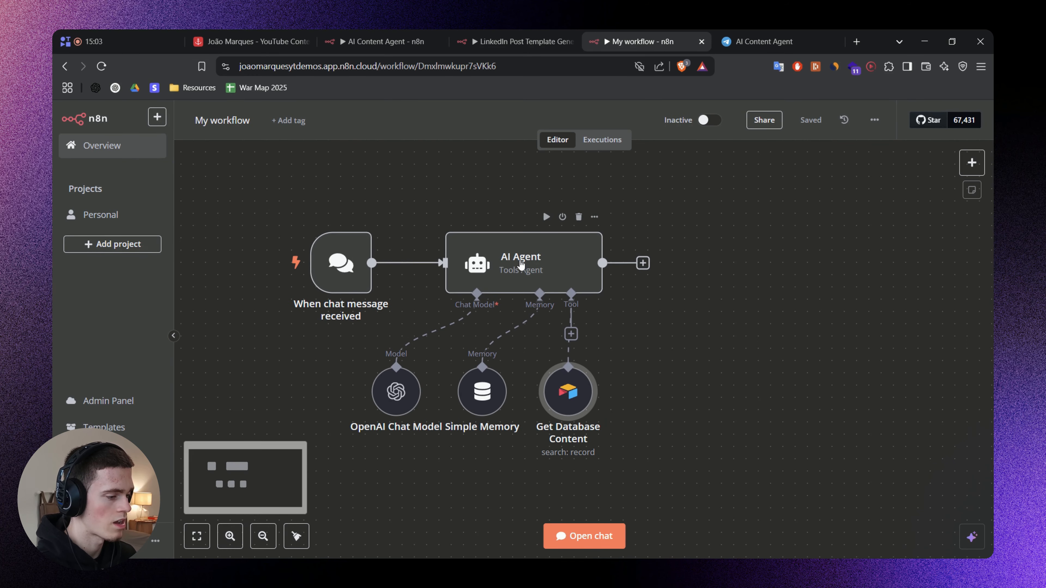
Add the System Message option to the AI Agent node, dismissing the feedback request, and switch to the FigJam board.
{"action": "double_click", "coordinate": [521, 264]}
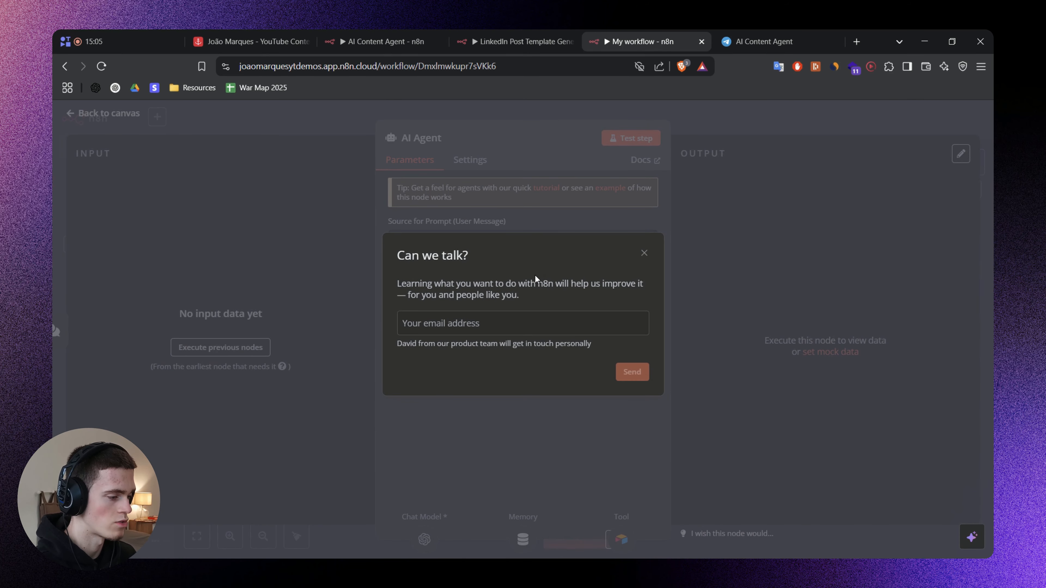
{"action": "left_click", "coordinate": [645, 254]}
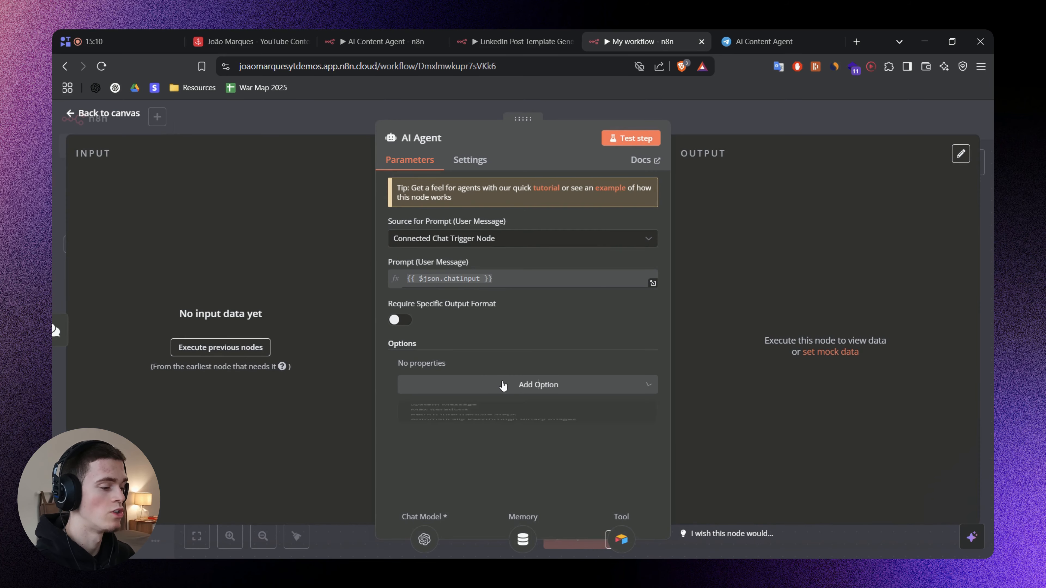
{"action": "left_click", "coordinate": [502, 385]}
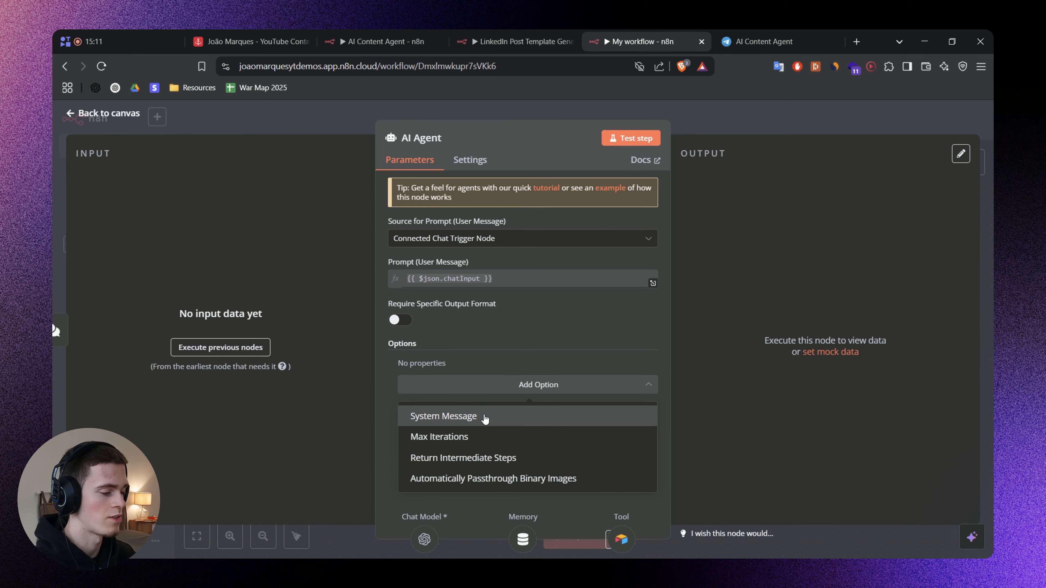
{"action": "left_click", "coordinate": [547, 392]}
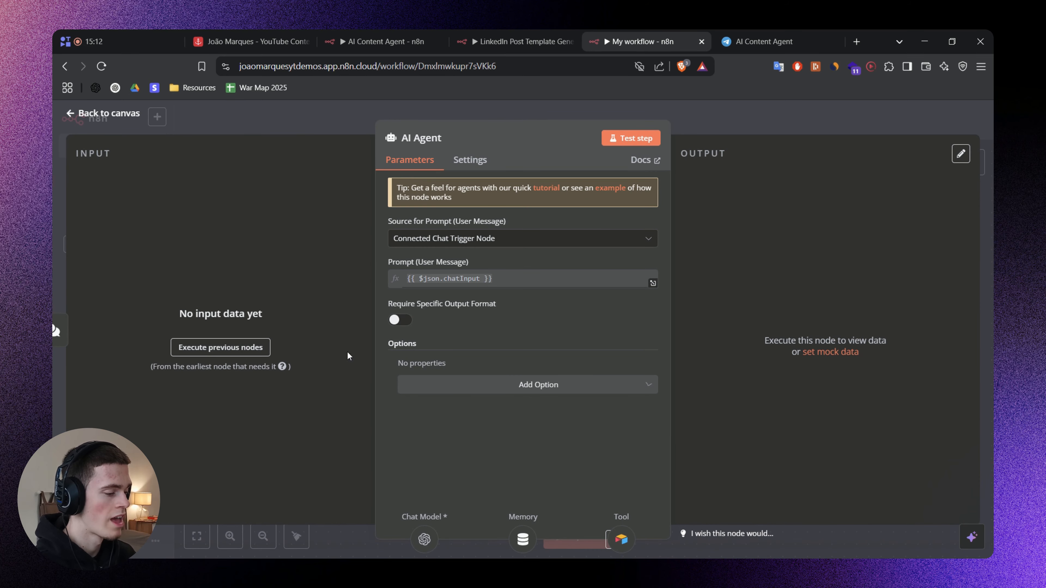
{"action": "left_click", "coordinate": [479, 389]}
{"action": "left_click", "coordinate": [458, 410]}
{"action": "key", "text": "alt+Tab"}
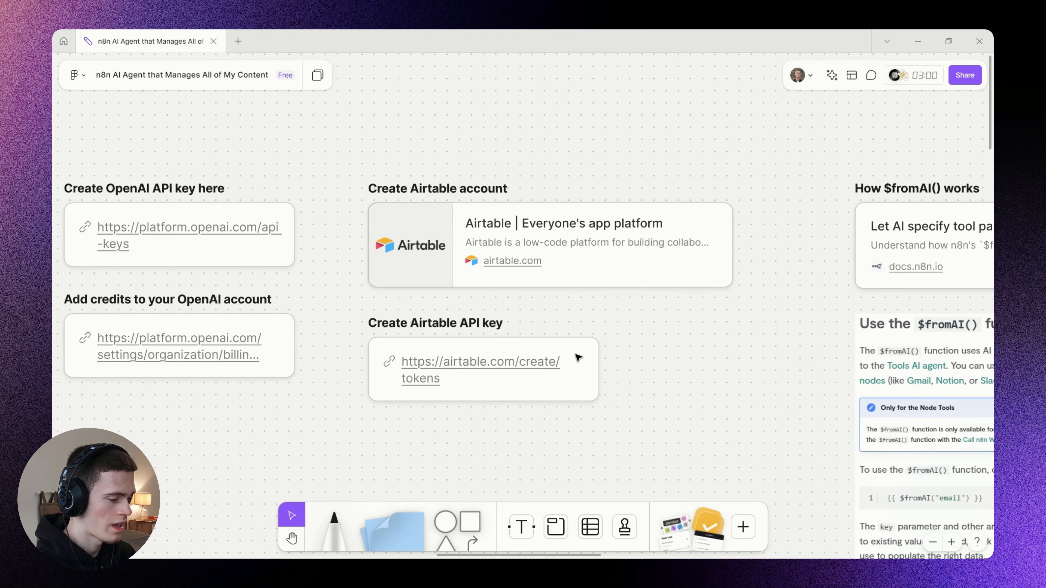
Find the AI Agent system prompt on the board and read through its overview, database stages and tool sections.
{"action": "left_click_drag", "start_coordinate": [719, 364], "coordinate": [243, 217]}
{"action": "scroll", "coordinate": [603, 336], "scroll_direction": "down", "scroll_amount": 4}
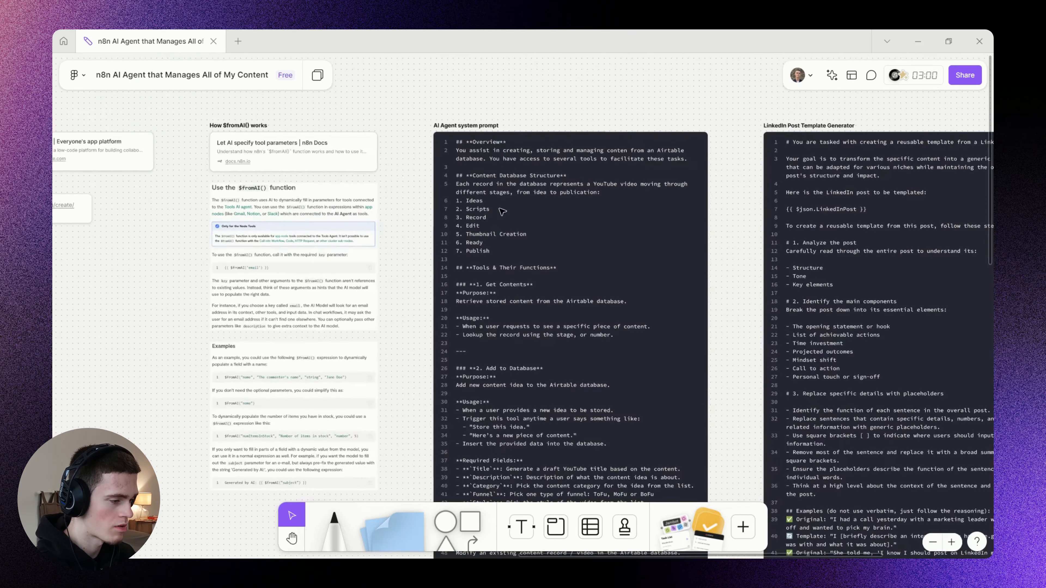
{"action": "scroll", "coordinate": [501, 186], "scroll_direction": "up", "scroll_amount": 2}
{"action": "double_click", "coordinate": [483, 112]}
{"action": "left_click", "coordinate": [502, 116]}
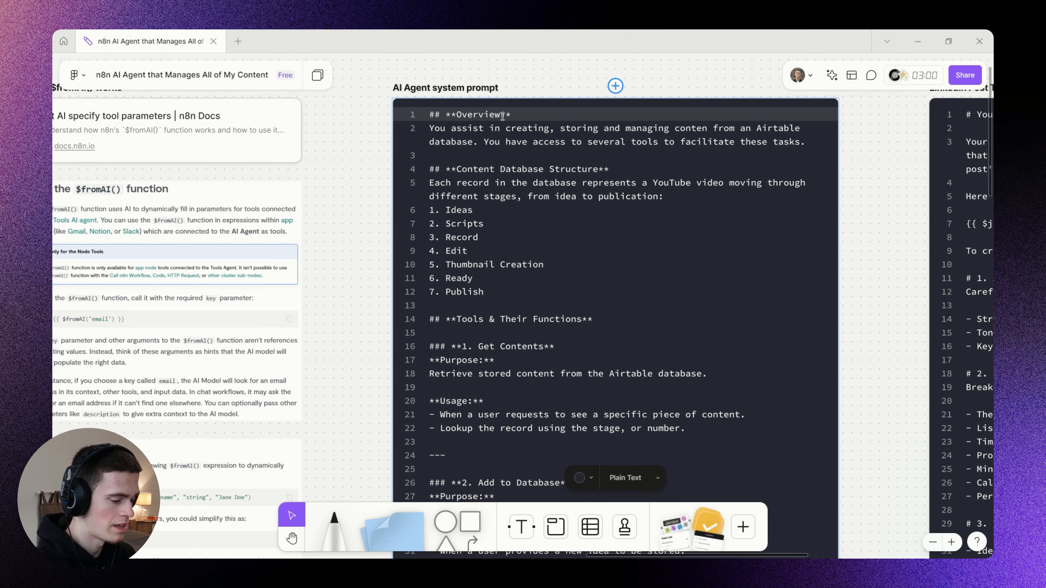
{"action": "scroll", "coordinate": [502, 116], "scroll_direction": "down", "scroll_amount": 15}
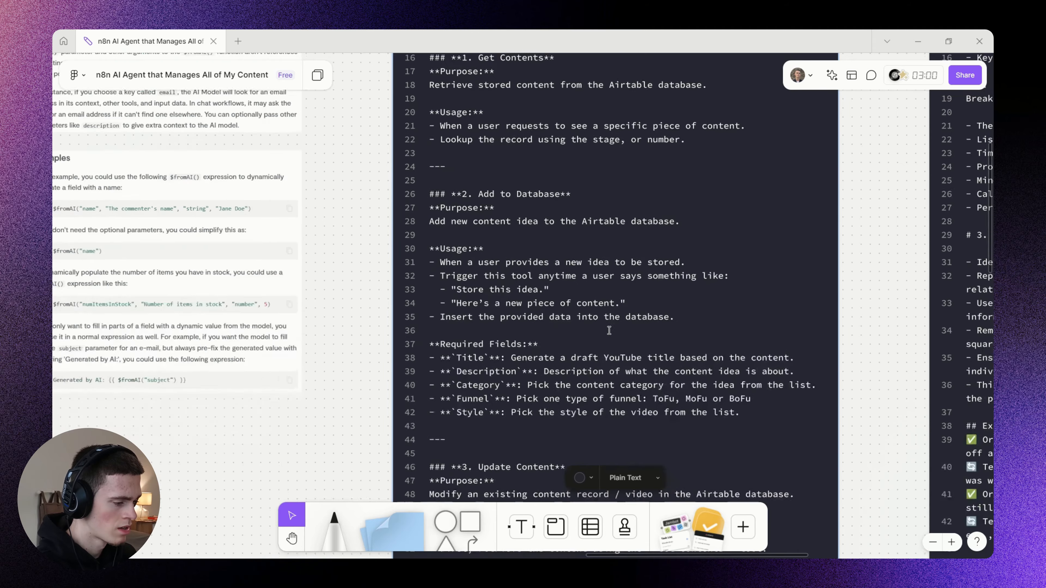
{"action": "scroll", "coordinate": [446, 268], "scroll_direction": "down", "scroll_amount": 15}
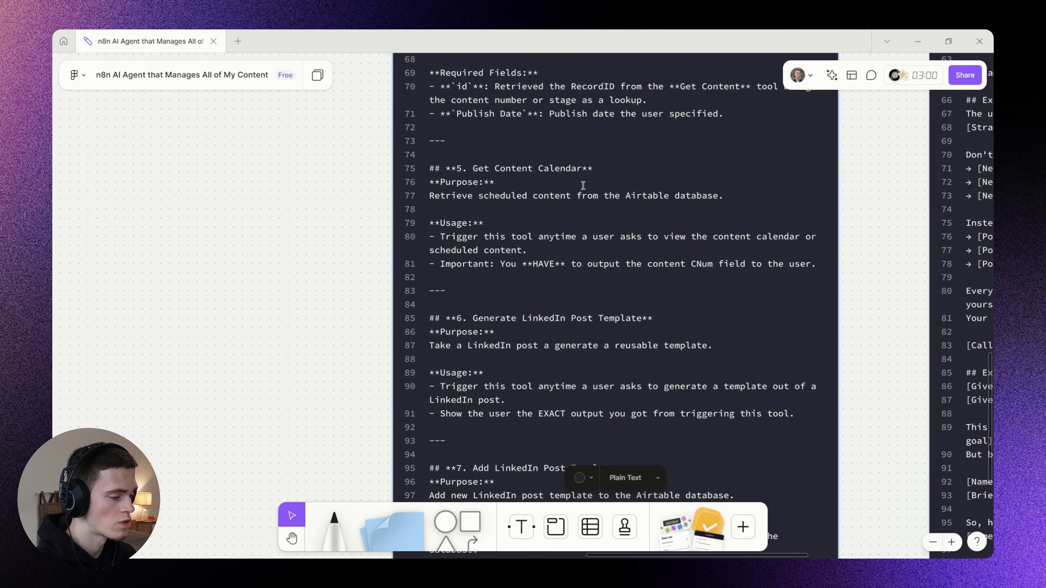
{"action": "scroll", "coordinate": [571, 294], "scroll_direction": "up", "scroll_amount": 9}
{"action": "scroll", "coordinate": [571, 293], "scroll_direction": "up", "scroll_amount": 15}
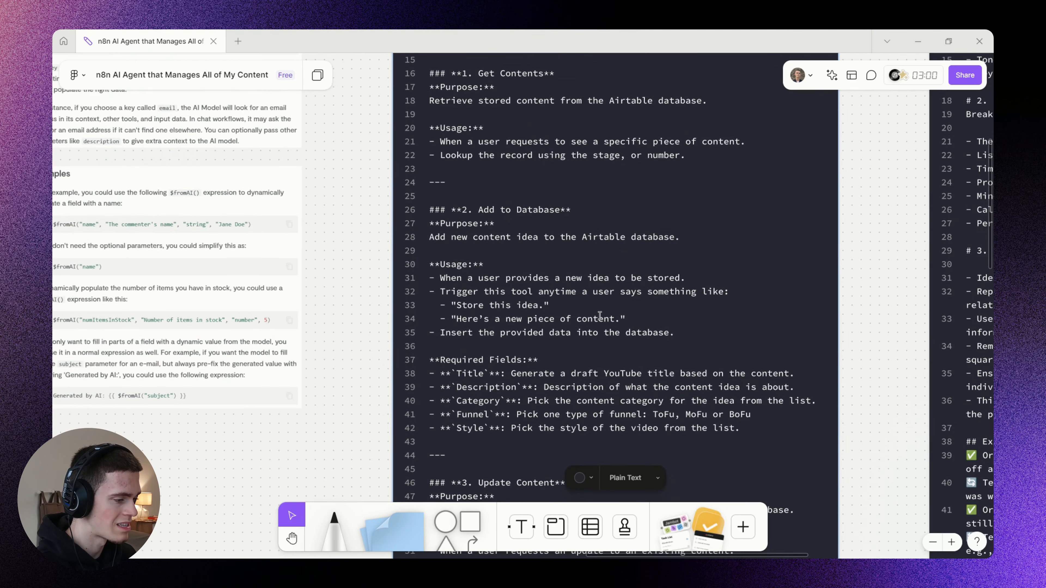
{"action": "scroll", "coordinate": [599, 317], "scroll_direction": "up", "scroll_amount": 5}
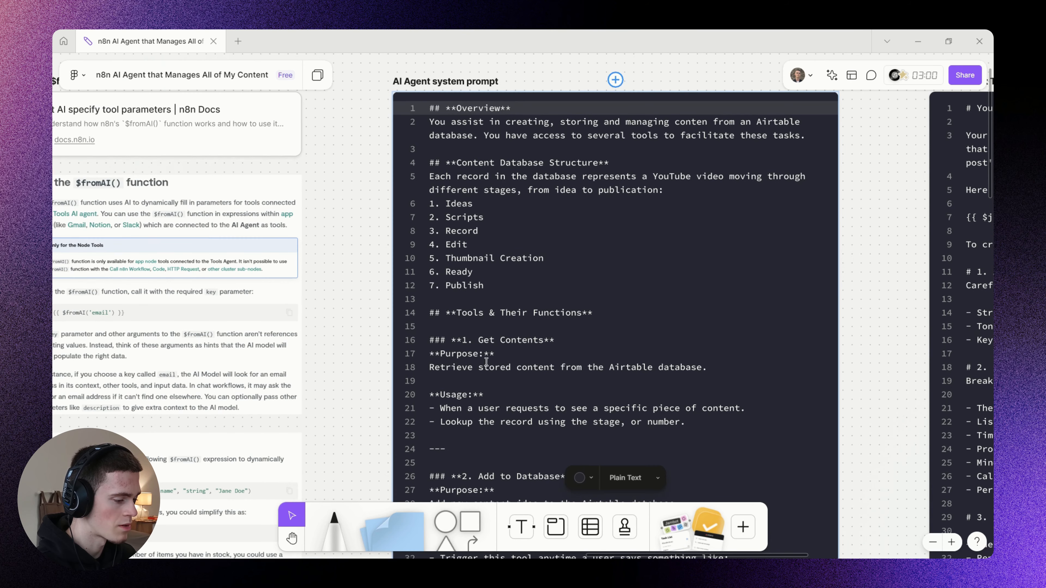
Copy the system prompt from Overview through the Get Contents usage lines and paste it into the AI Agent's System Message.
{"action": "key", "text": "ctrl+a"}
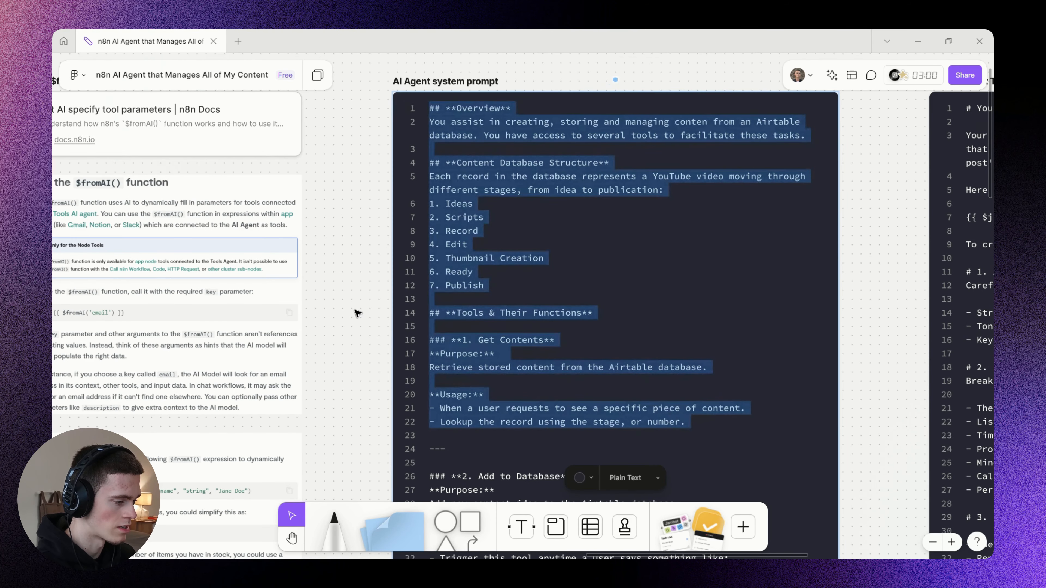
{"action": "key", "text": "alt+Tab"}
{"action": "left_click", "coordinate": [562, 406]}
{"action": "key", "text": "ctrl+a"}
{"action": "key", "text": "ctrl+v"}
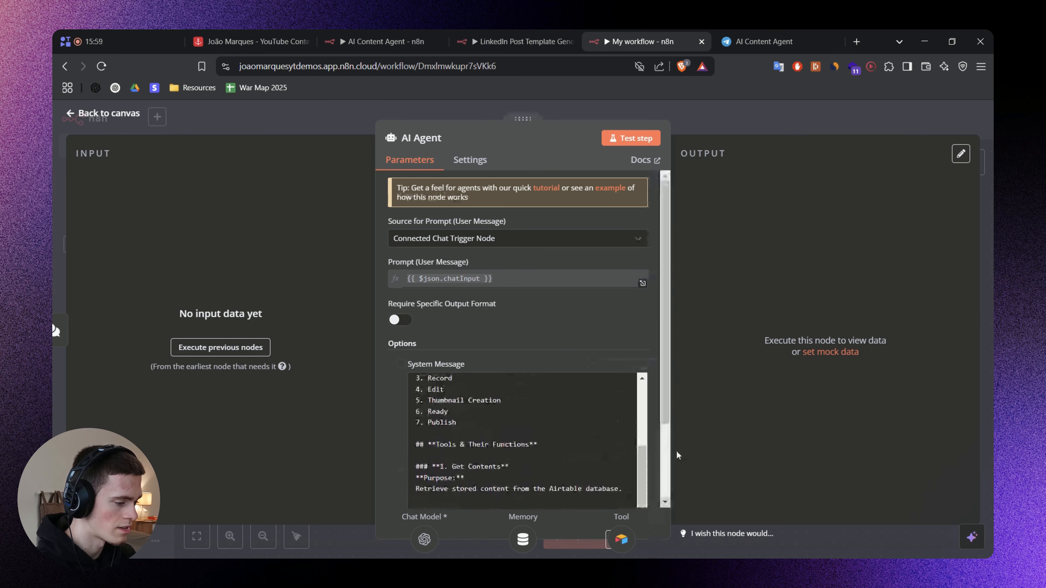
Switch to the FigJam board and underline key lines of the Overview and Content Database Structure sections, including the Ideas and Scripts stages.
{"action": "key", "text": "alt+Tab"}
{"action": "left_click_drag", "start_coordinate": [395, 211], "coordinate": [805, 198]}
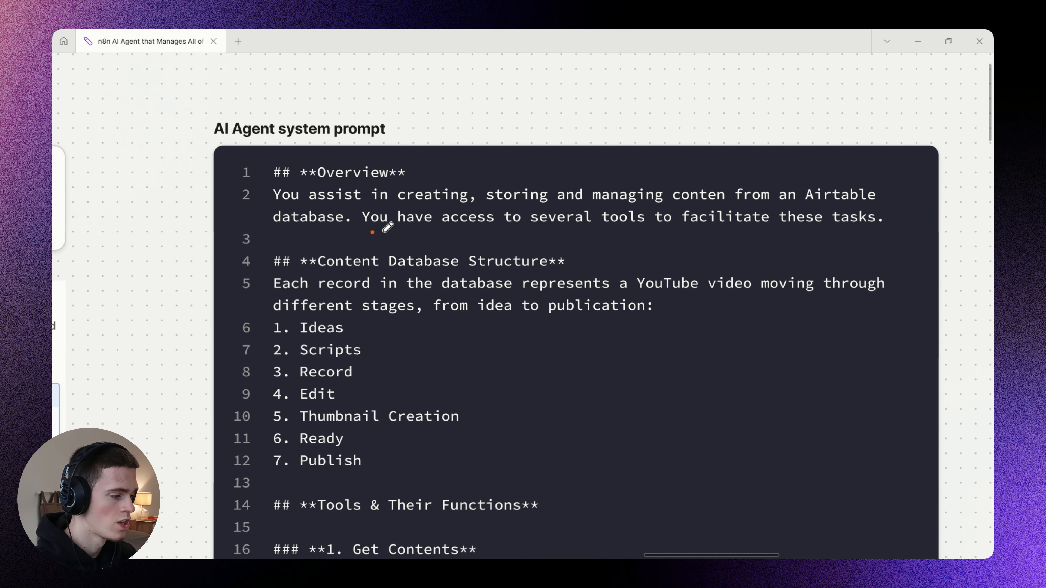
{"action": "mouse_move", "coordinate": [377, 229]}
{"action": "left_mouse_down"}
{"action": "mouse_move", "coordinate": [829, 228]}
{"action": "mouse_move", "coordinate": [887, 217]}
{"action": "left_mouse_up"}
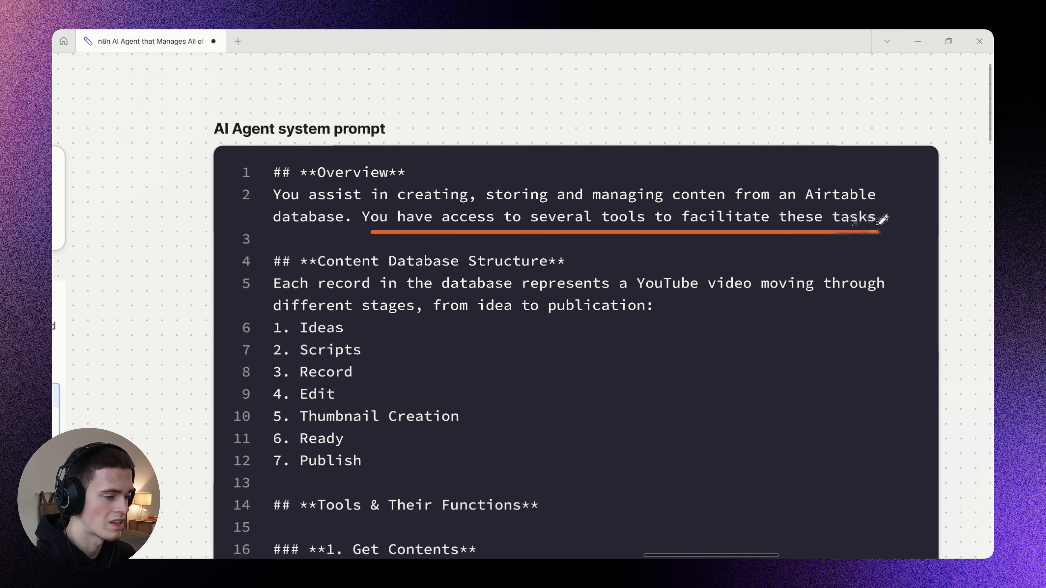
{"action": "scroll", "coordinate": [437, 263], "scroll_direction": "down", "scroll_amount": 3}
{"action": "left_click_drag", "start_coordinate": [290, 224], "coordinate": [898, 224]}
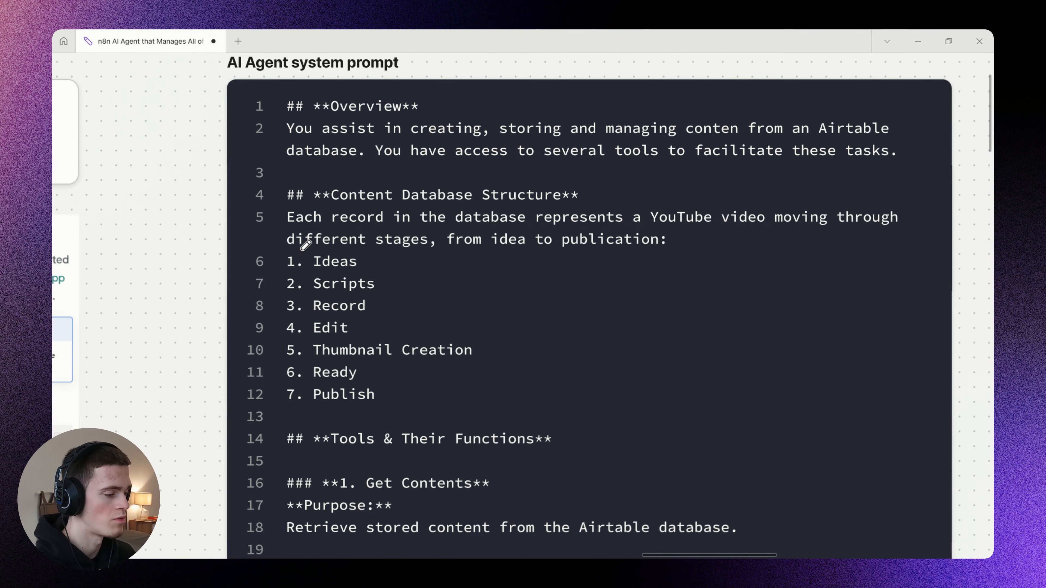
{"action": "left_click_drag", "start_coordinate": [303, 247], "coordinate": [670, 250]}
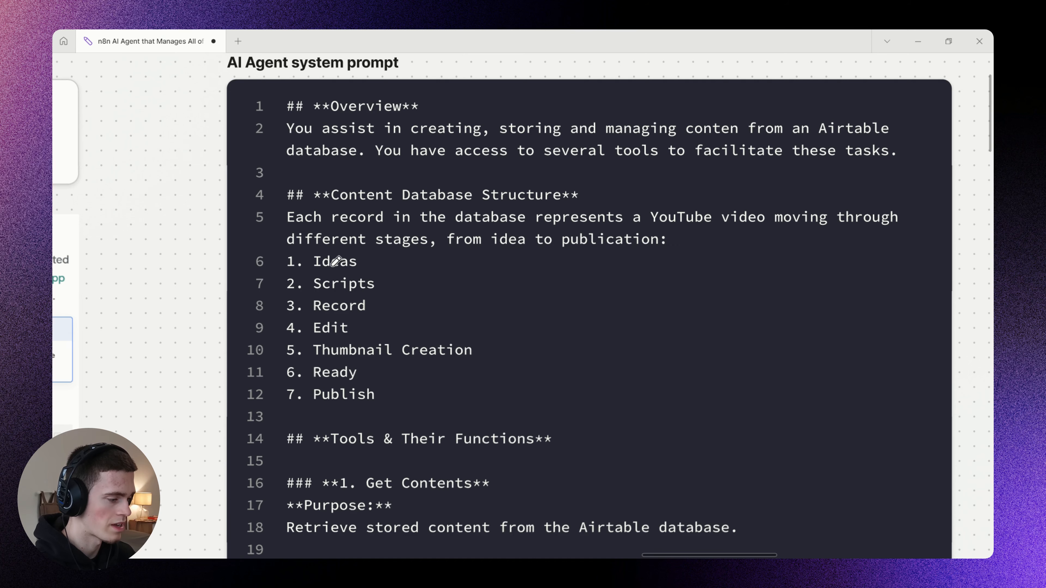
{"action": "mouse_move", "coordinate": [316, 272]}
{"action": "left_mouse_down"}
{"action": "mouse_move", "coordinate": [354, 274]}
{"action": "mouse_move", "coordinate": [352, 294]}
{"action": "mouse_move", "coordinate": [393, 313]}
{"action": "left_mouse_up"}
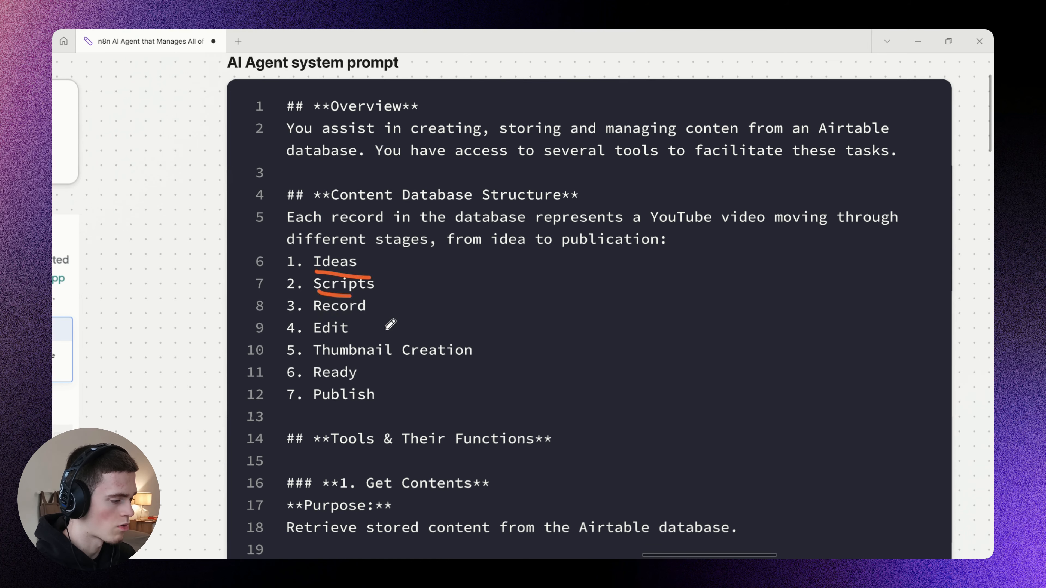
Underline the Tools & Their Functions heading and the Get Contents tool name in the system prompt.
{"action": "scroll", "coordinate": [432, 364], "scroll_direction": "down", "scroll_amount": 4}
{"action": "left_click_drag", "start_coordinate": [276, 286], "coordinate": [550, 284]}
{"action": "scroll", "coordinate": [523, 332], "scroll_direction": "down", "scroll_amount": 2}
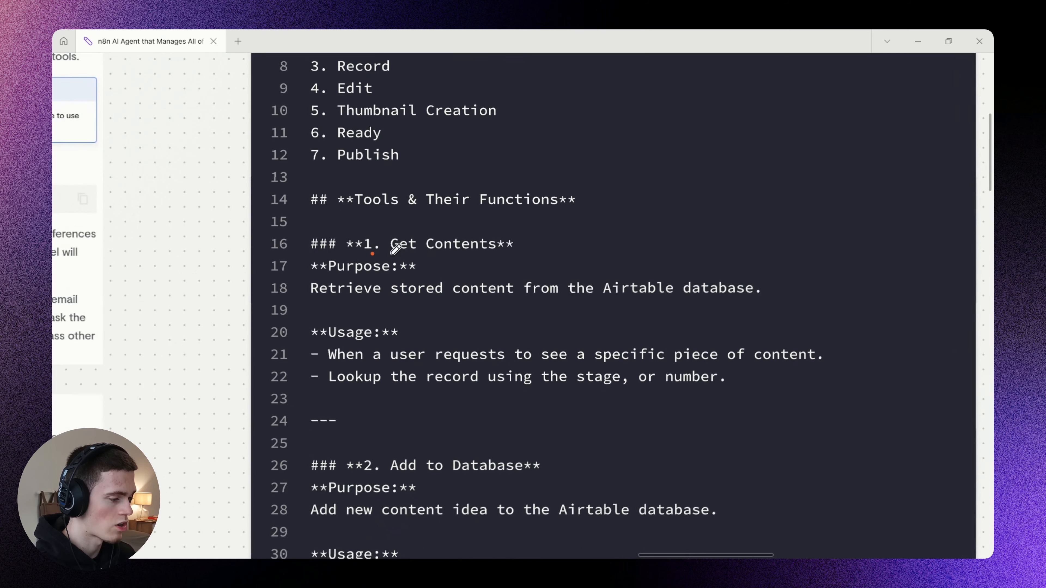
{"action": "left_click_drag", "start_coordinate": [373, 254], "coordinate": [543, 254]}
Switch back to n8n and rename the Get Database Content tool to Get Contents, matching the name in the system prompt.
{"action": "key", "text": "alt+Tab"}
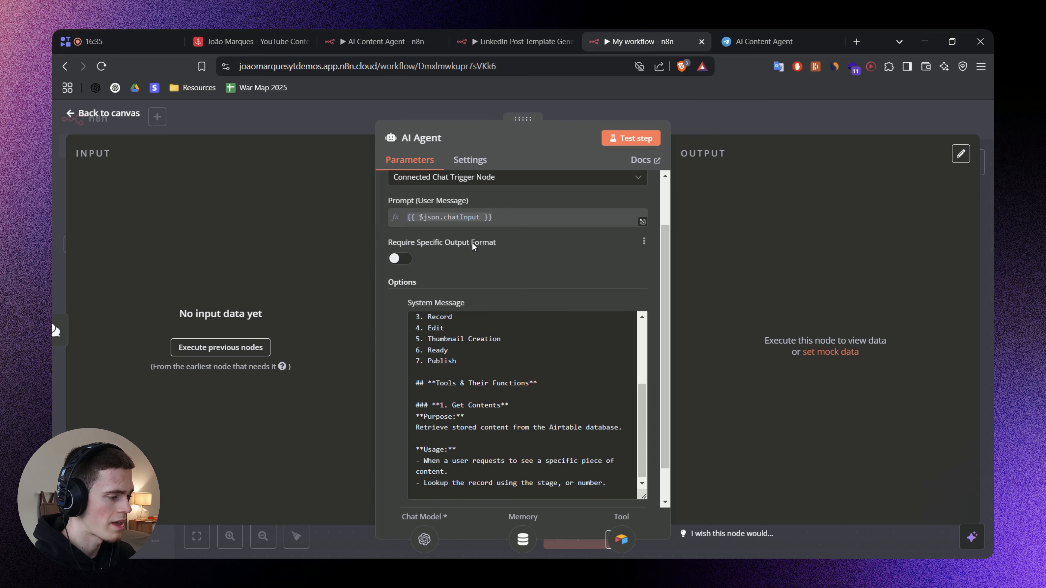
{"action": "left_click", "coordinate": [633, 106]}
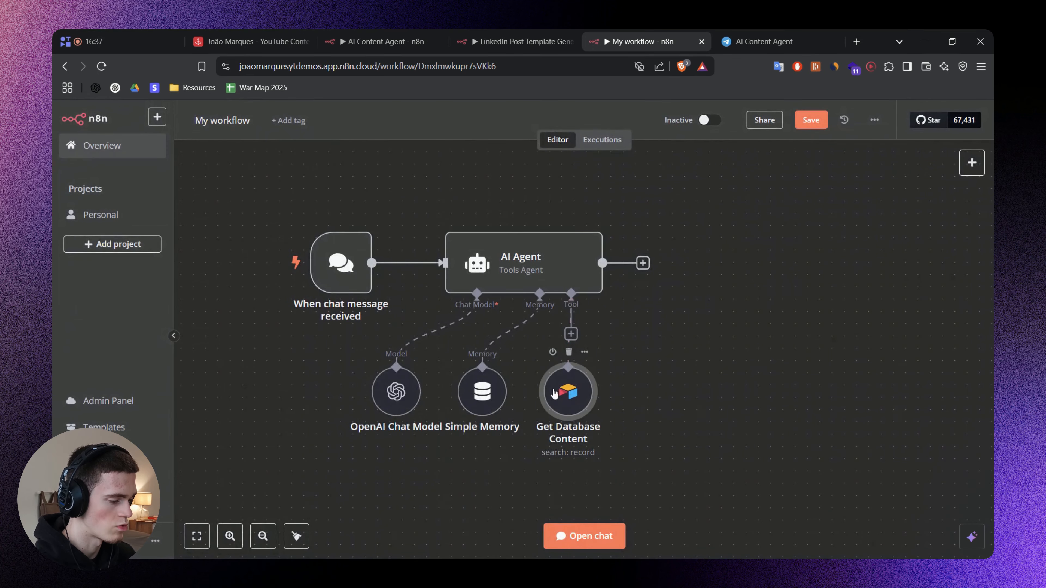
{"action": "double_click", "coordinate": [554, 392]}
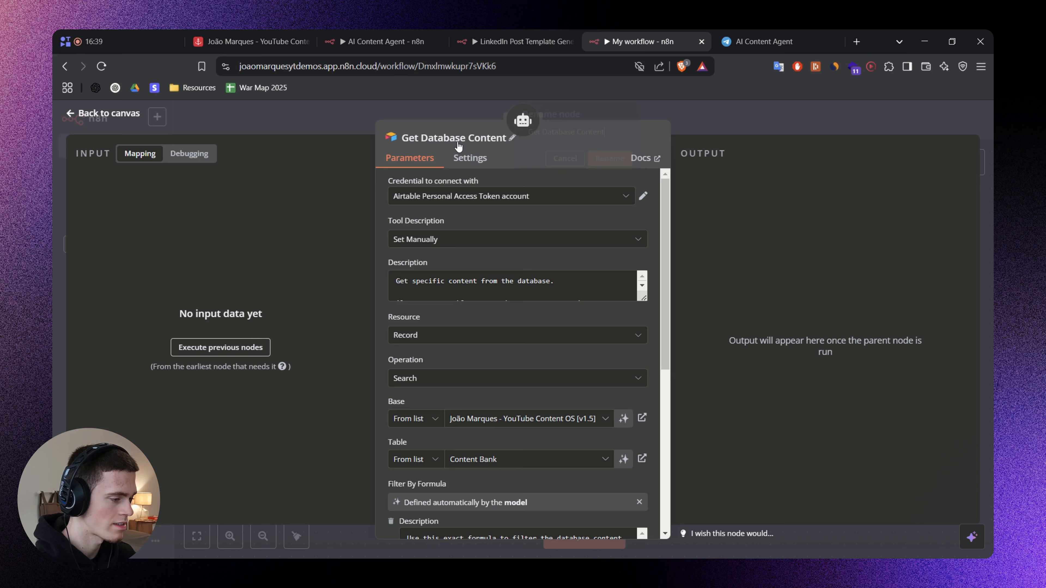
{"action": "left_click", "coordinate": [434, 138]}
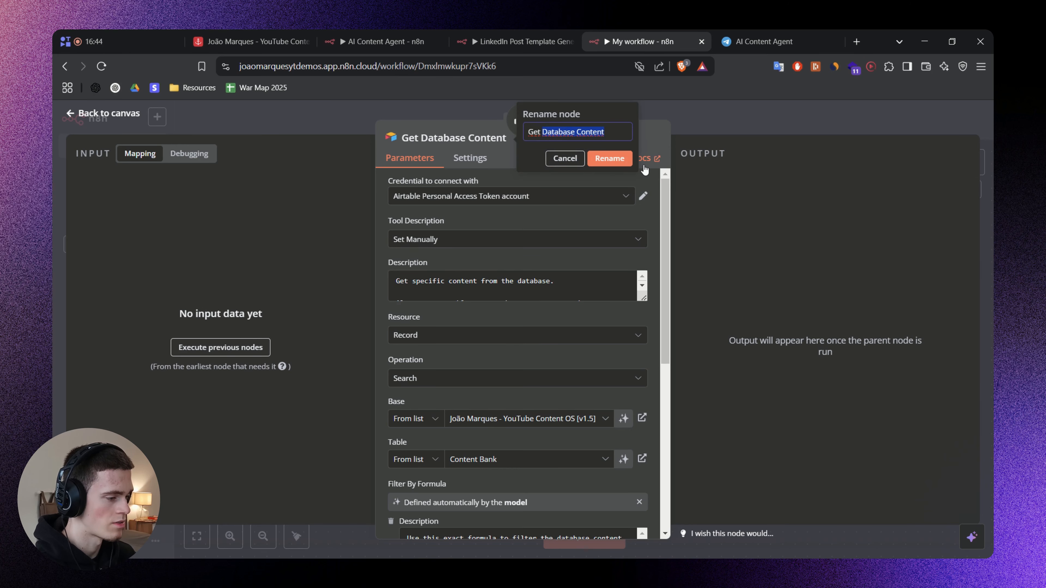
{"action": "type", "text": "Get C"}
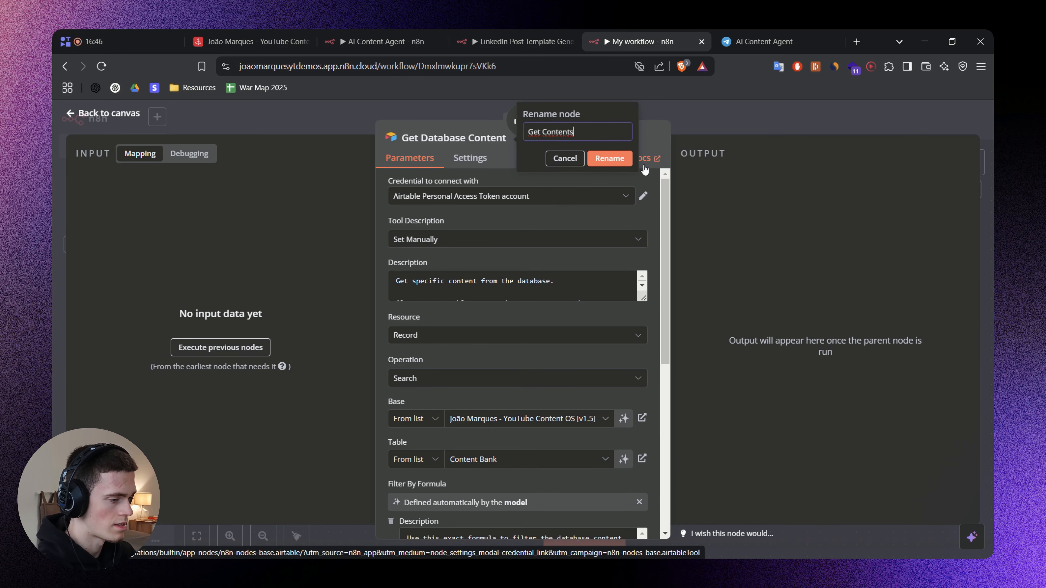
{"action": "key", "text": "alt+Tab"}
{"action": "key", "text": "alt+Tab"}
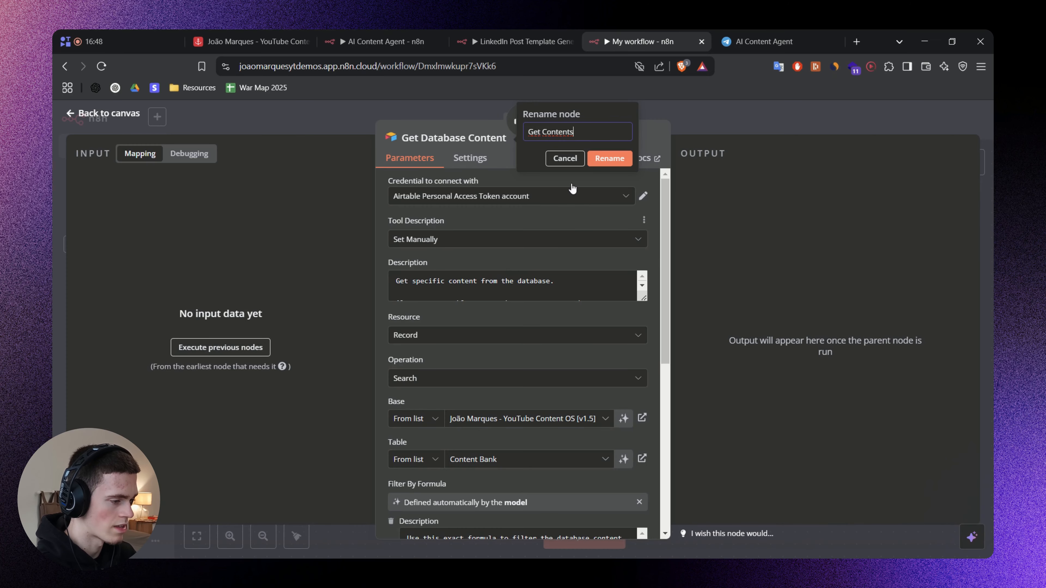
{"action": "key", "text": "Return"}
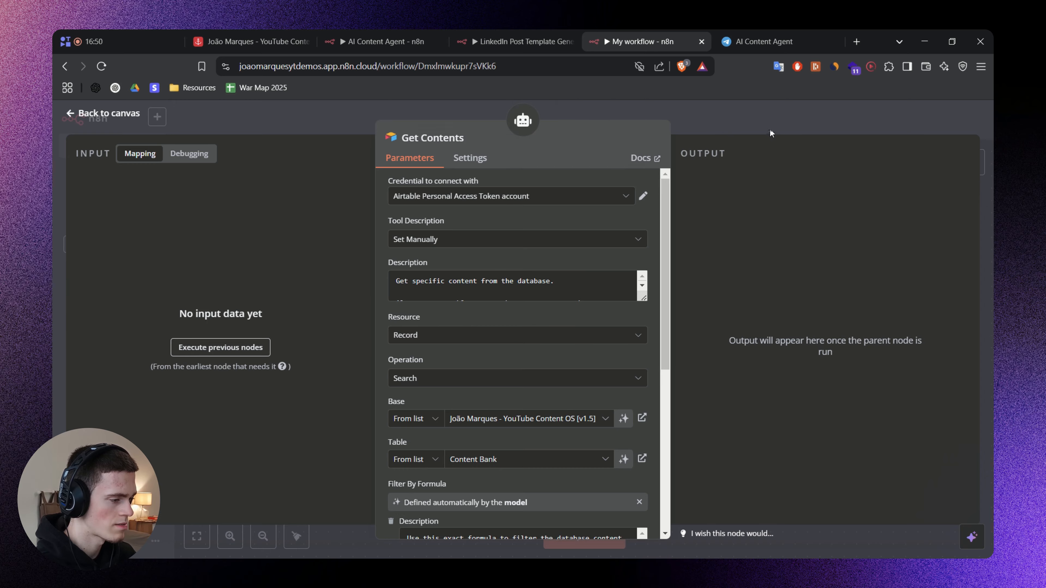
{"action": "key", "text": "Escape"}
On the FigJam board, undo the tool name underline and underline the Get Contents purpose and its two usage lines.
{"action": "key", "text": "alt+Tab"}
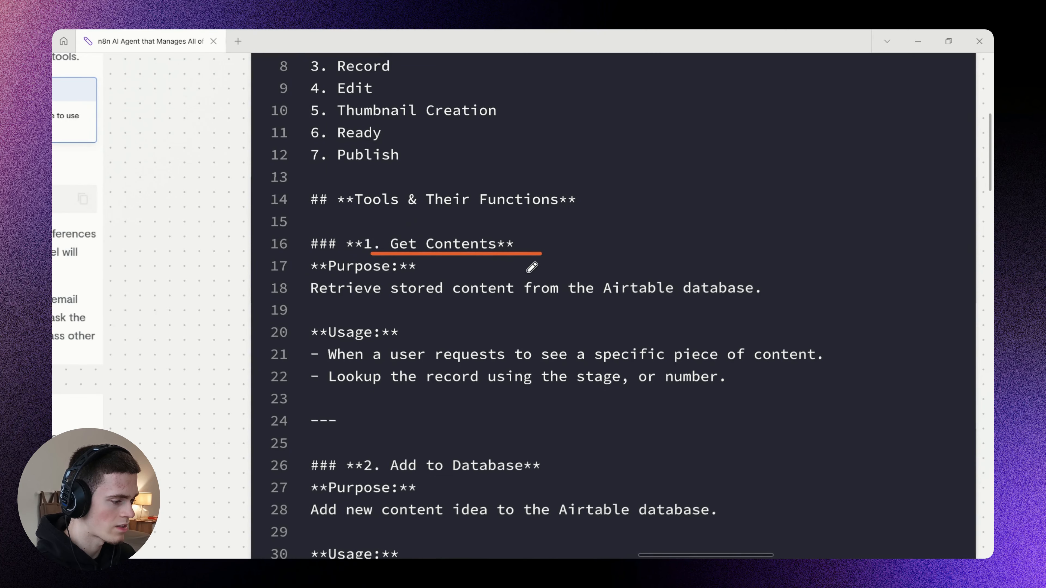
{"action": "left_click_drag", "start_coordinate": [529, 273], "coordinate": [541, 258]}
{"action": "key", "text": "ctrl+z"}
{"action": "left_click_drag", "start_coordinate": [335, 281], "coordinate": [796, 282]}
{"action": "scroll", "coordinate": [371, 303], "scroll_direction": "down", "scroll_amount": 1}
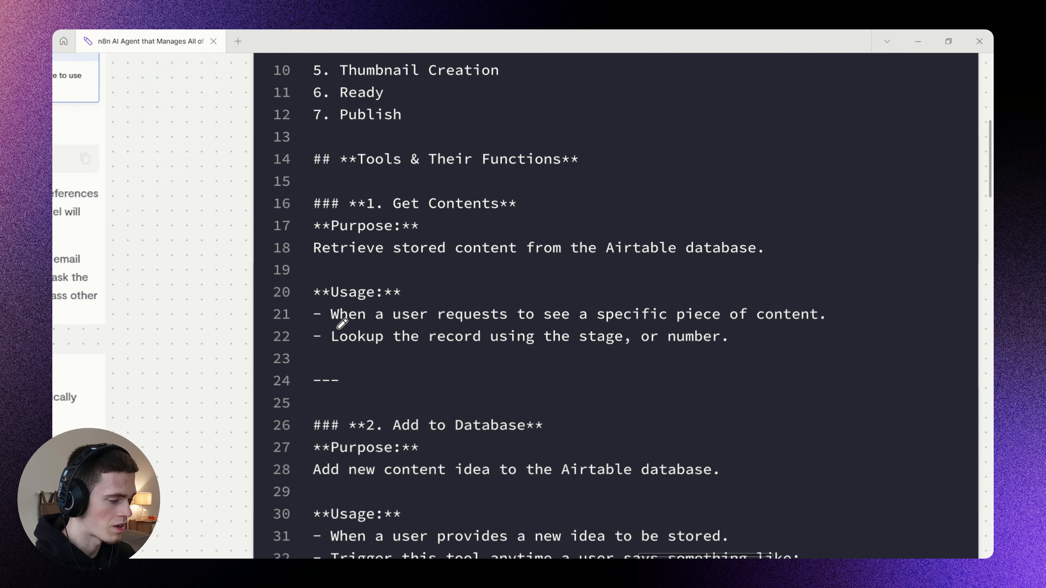
{"action": "left_click_drag", "start_coordinate": [337, 328], "coordinate": [823, 328]}
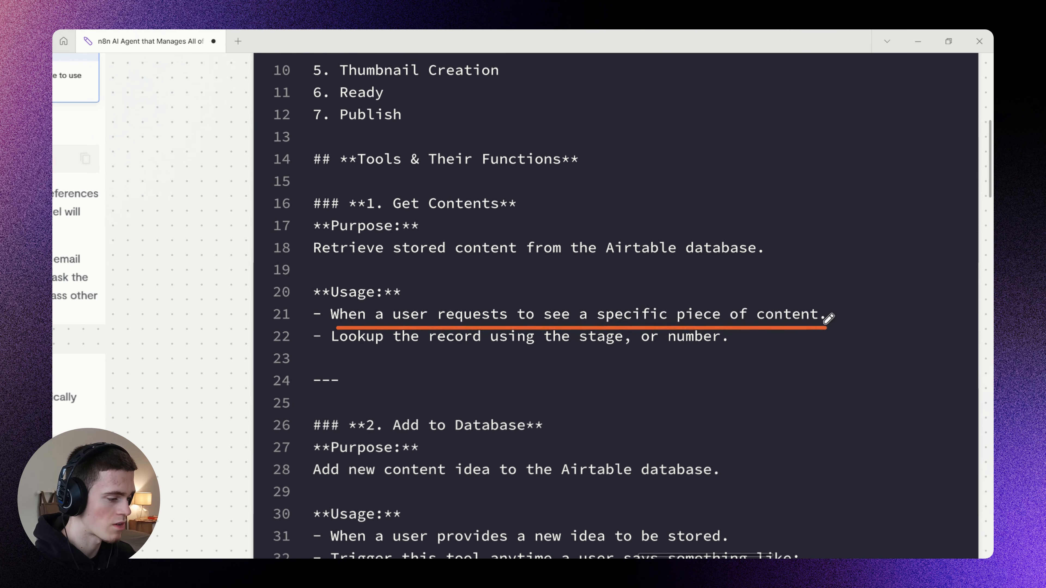
{"action": "left_click_drag", "start_coordinate": [332, 350], "coordinate": [744, 351]}
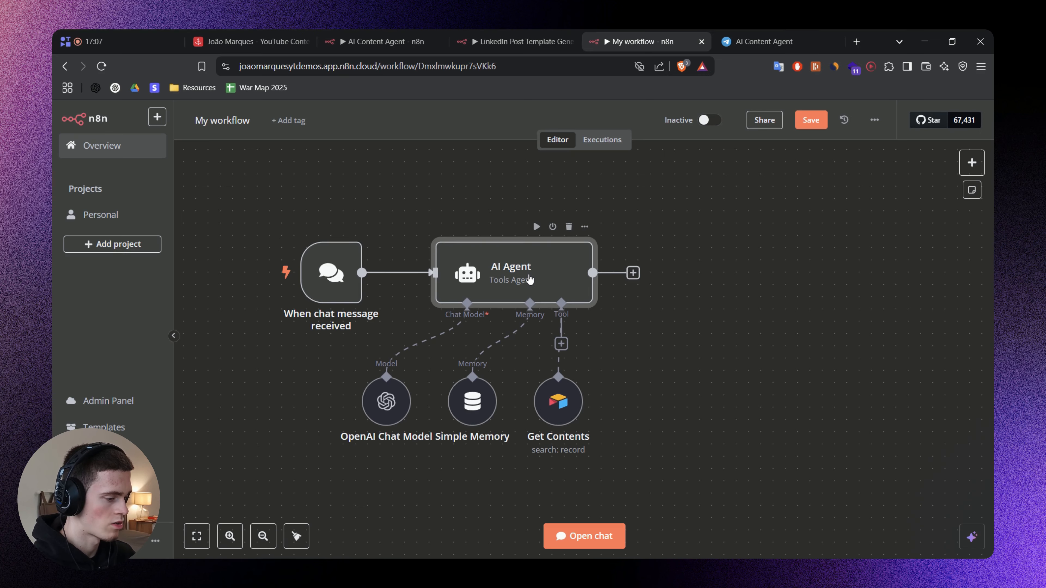
In n8n, save the workflow and send the agent the chat message "Show me all of the content that I have published".
{"action": "double_click", "coordinate": [529, 276]}
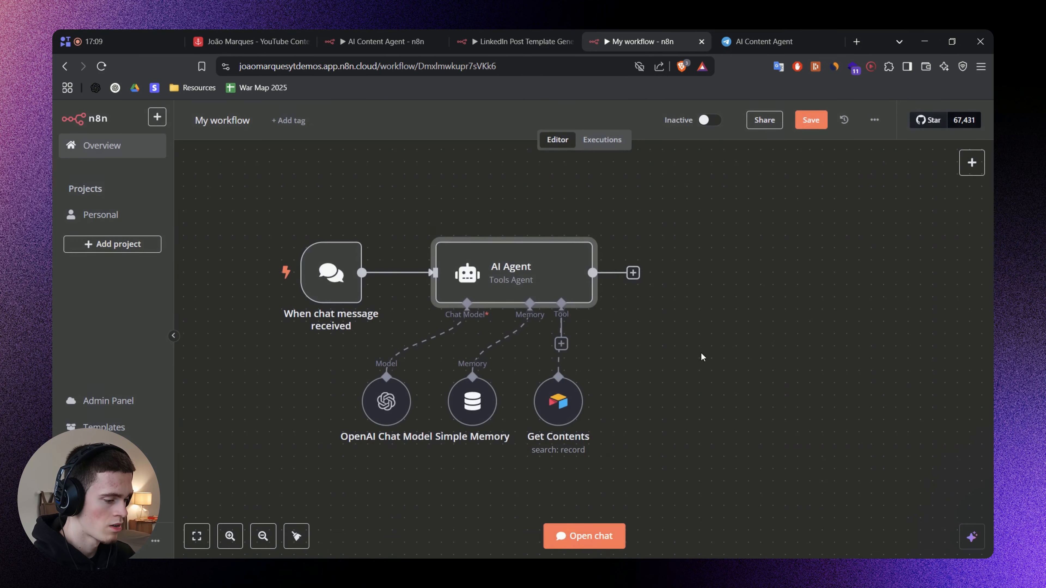
{"action": "left_click", "coordinate": [584, 537]}
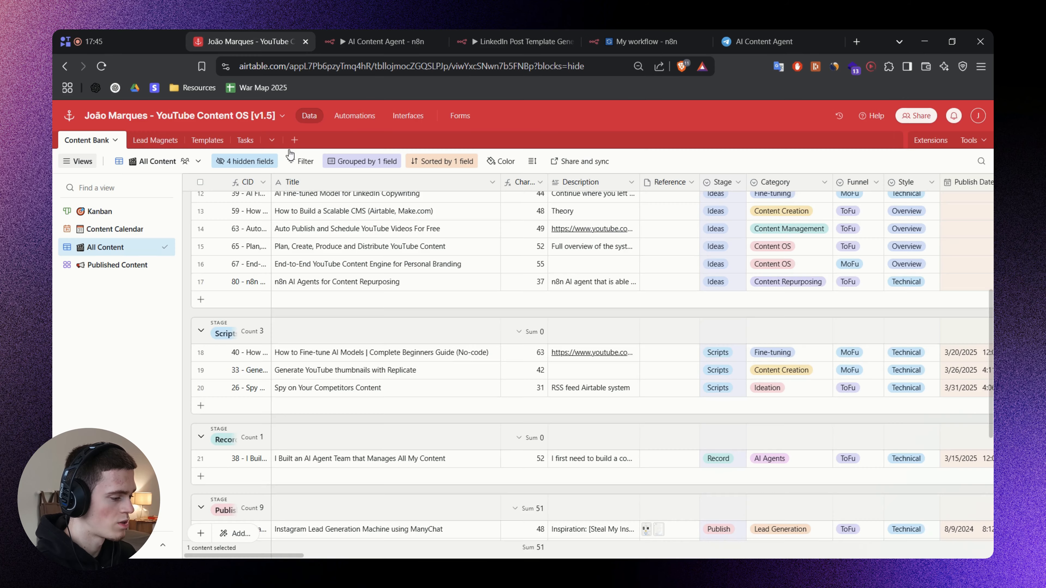
Check the Publish stage records in Airtable's All Content view, then return to the n8n workflow.
{"action": "scroll", "coordinate": [453, 366], "scroll_direction": "down", "scroll_amount": 5}
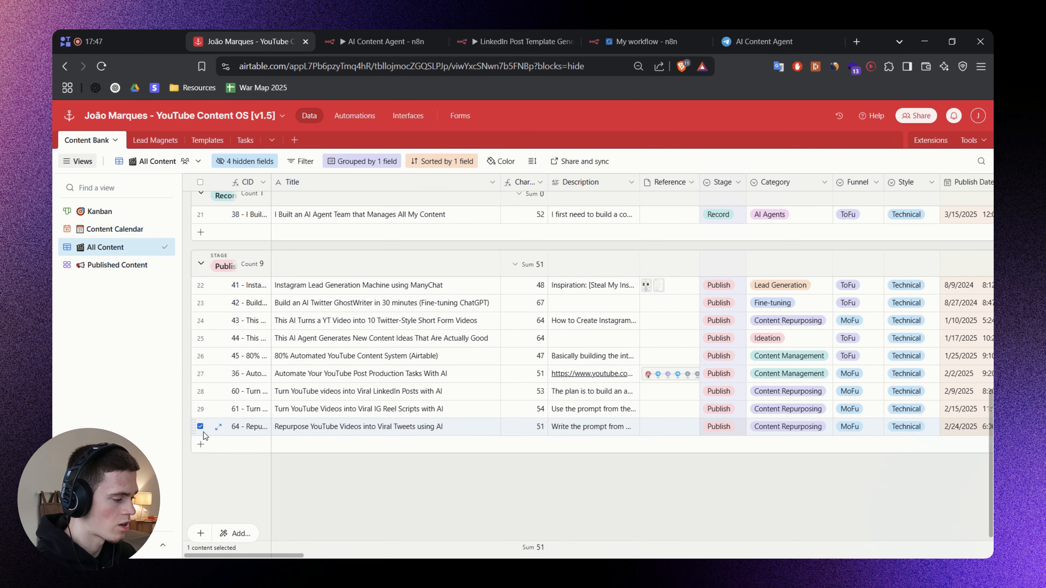
{"action": "left_click", "coordinate": [201, 427]}
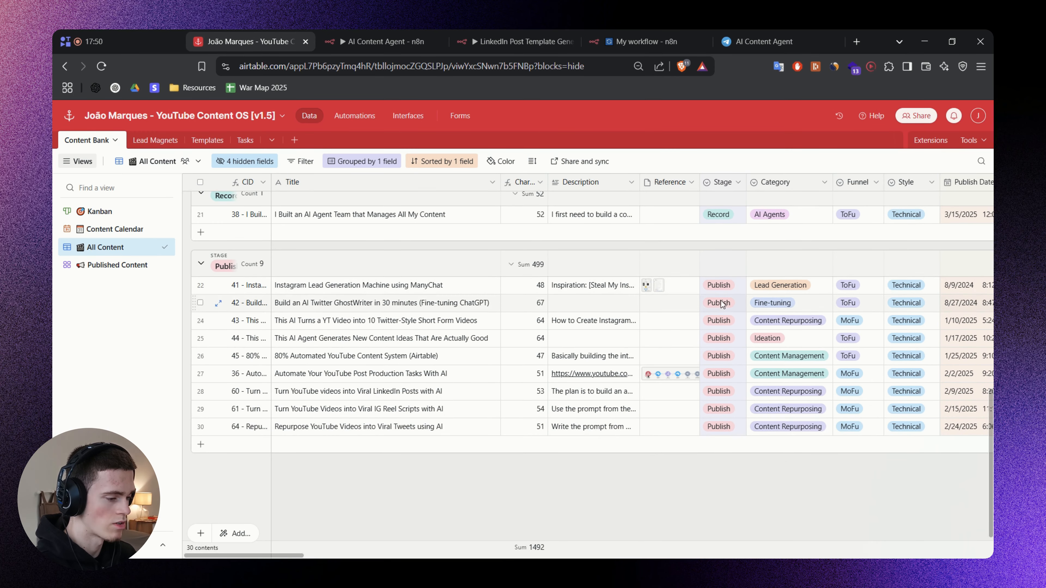
{"action": "left_click", "coordinate": [641, 40]}
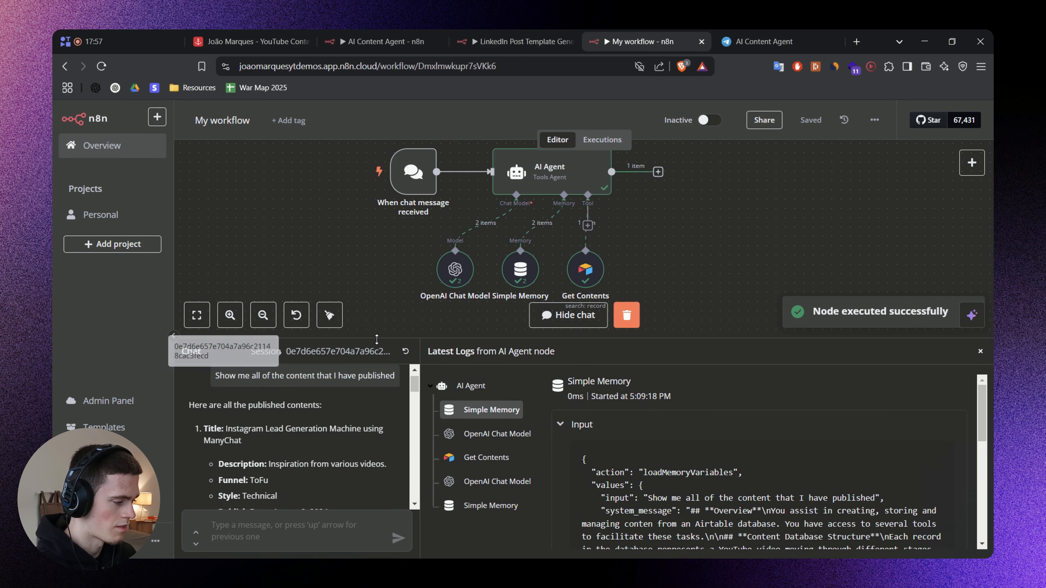
Enlarge the chat area, read the agent's full list of published contents and compare it with the Airtable records.
{"action": "left_click_drag", "start_coordinate": [378, 336], "coordinate": [381, 234]}
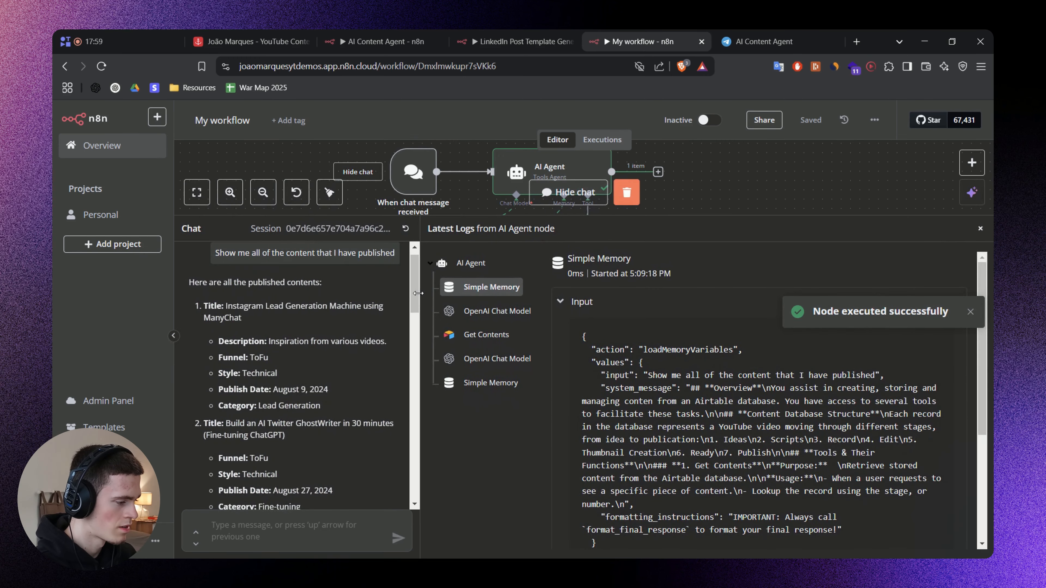
{"action": "left_click_drag", "start_coordinate": [420, 297], "coordinate": [591, 298]}
{"action": "scroll", "coordinate": [319, 331], "scroll_direction": "down", "scroll_amount": 7}
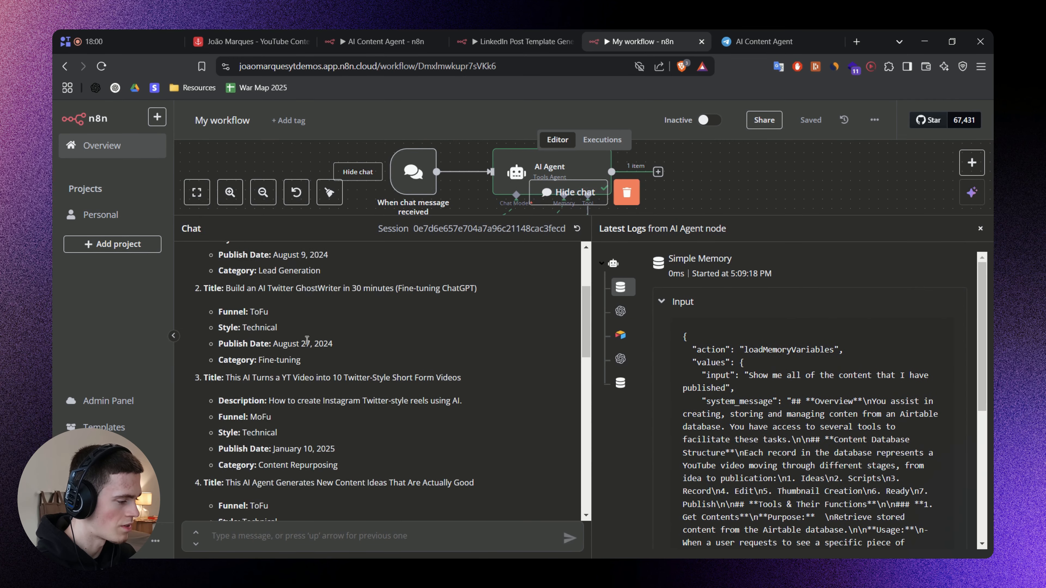
{"action": "scroll", "coordinate": [327, 320], "scroll_direction": "down", "scroll_amount": 9}
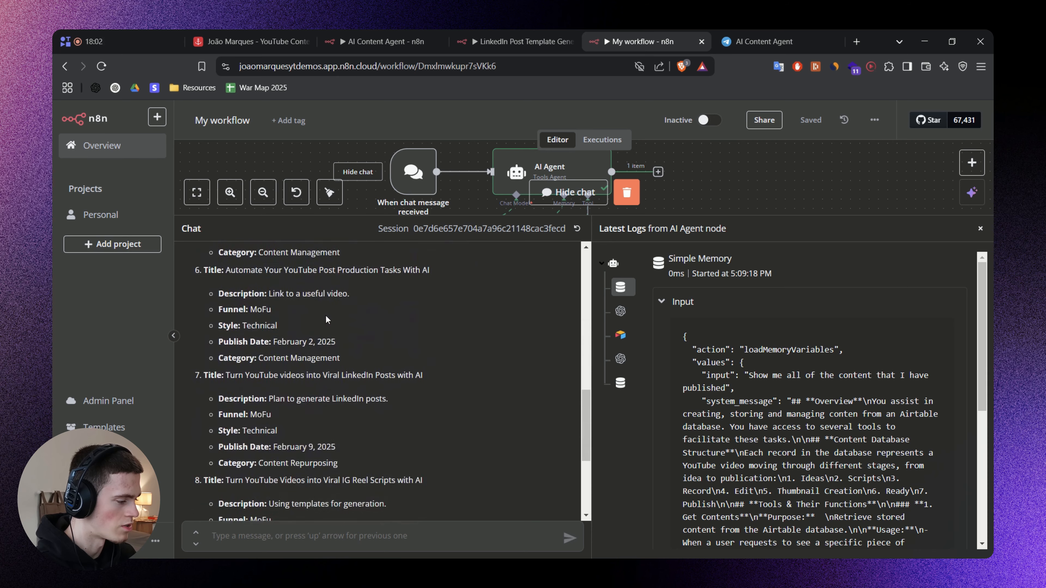
{"action": "scroll", "coordinate": [325, 316], "scroll_direction": "down", "scroll_amount": 2}
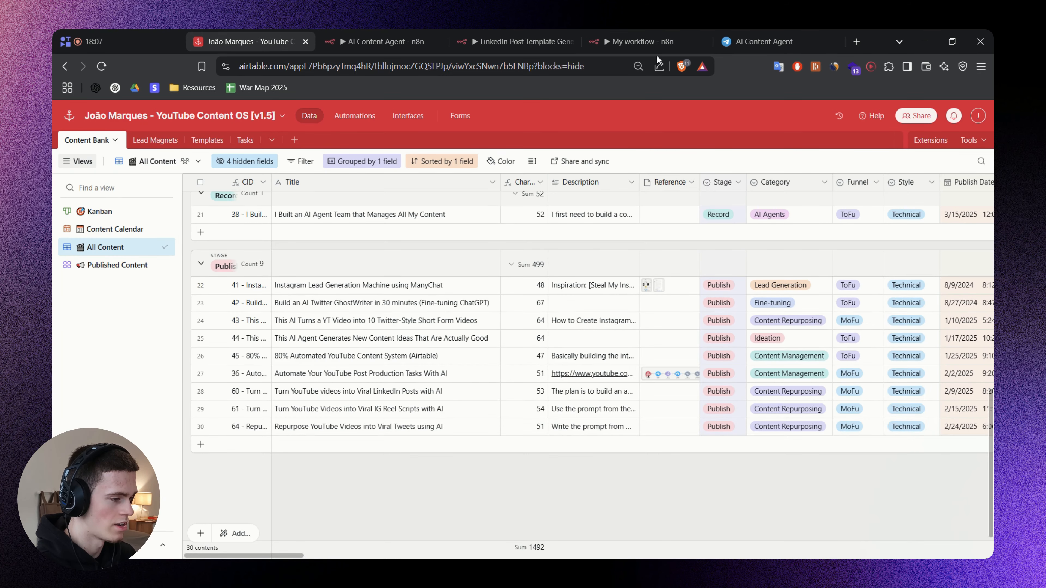
Return to n8n and open the Get Contents tool to inspect the filter formula it received and the records it returned.
{"action": "left_click", "coordinate": [648, 39]}
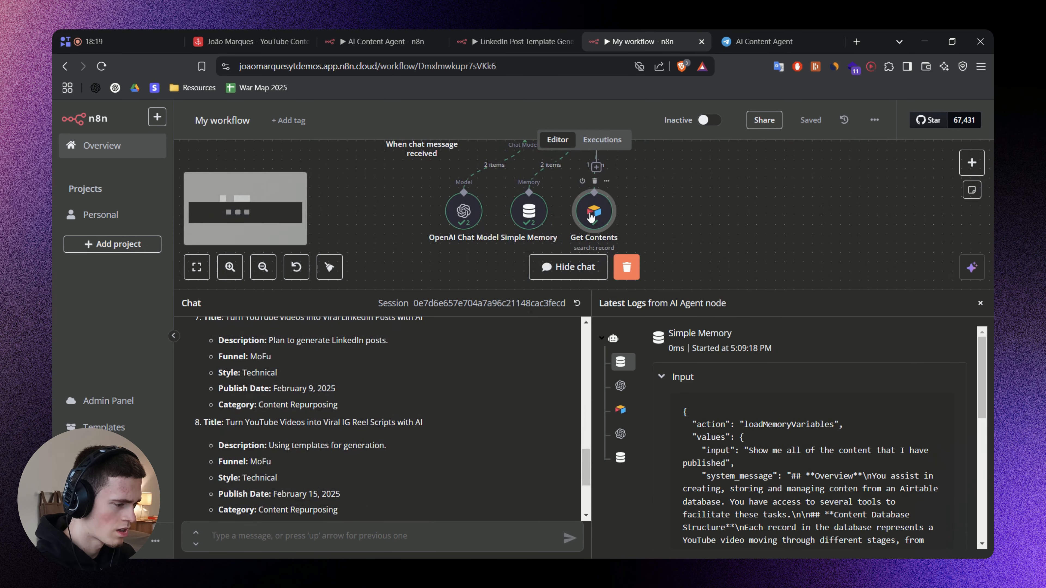
{"action": "double_click", "coordinate": [592, 219]}
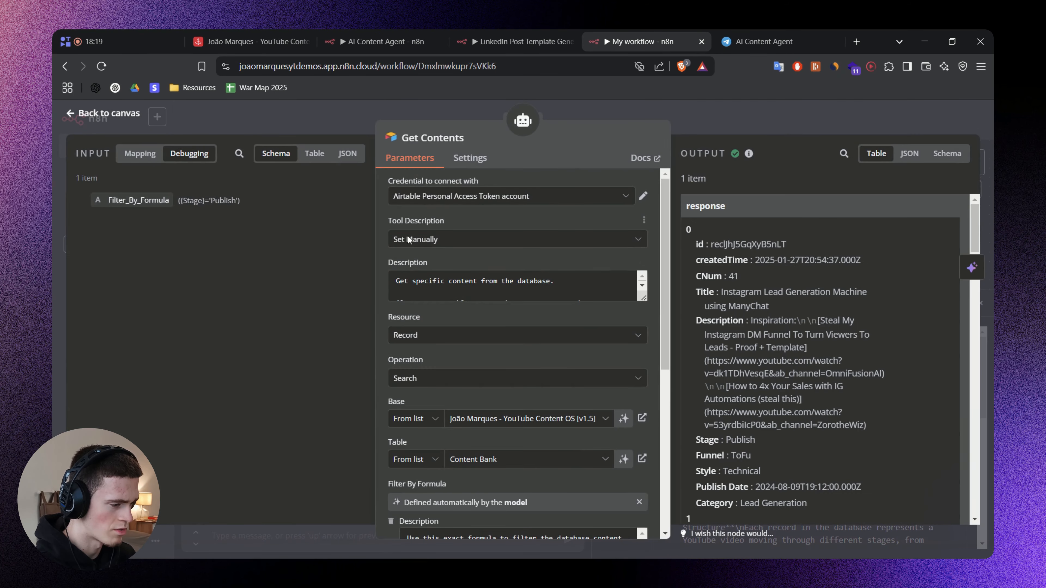
Check the Get Contents output for each record's CNum, then close the tool and look for it in the agent's chat reply.
{"action": "scroll", "coordinate": [789, 282], "scroll_direction": "down", "scroll_amount": 5}
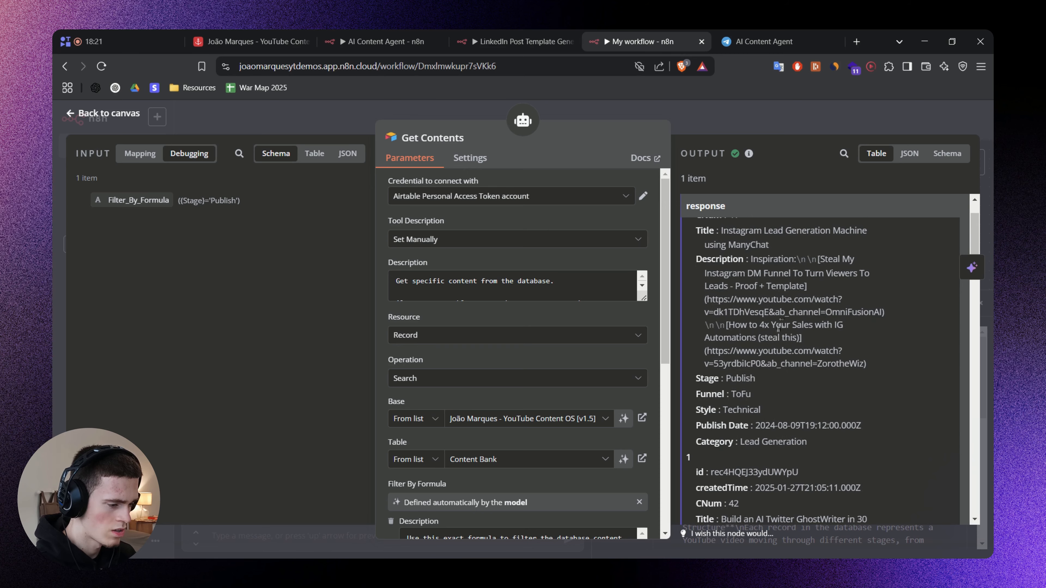
{"action": "scroll", "coordinate": [777, 410], "scroll_direction": "up", "scroll_amount": 5}
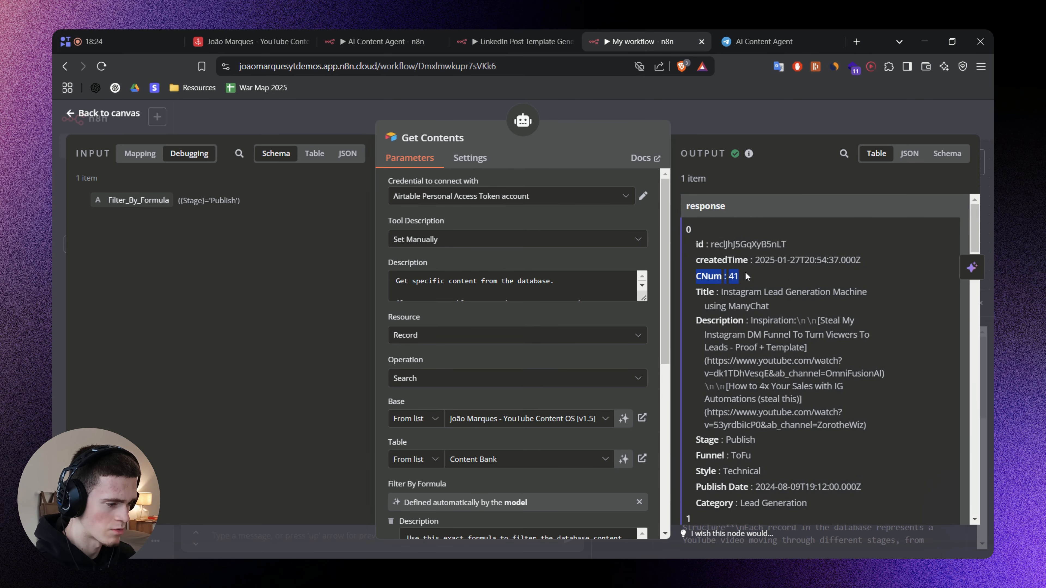
{"action": "left_click", "coordinate": [745, 113]}
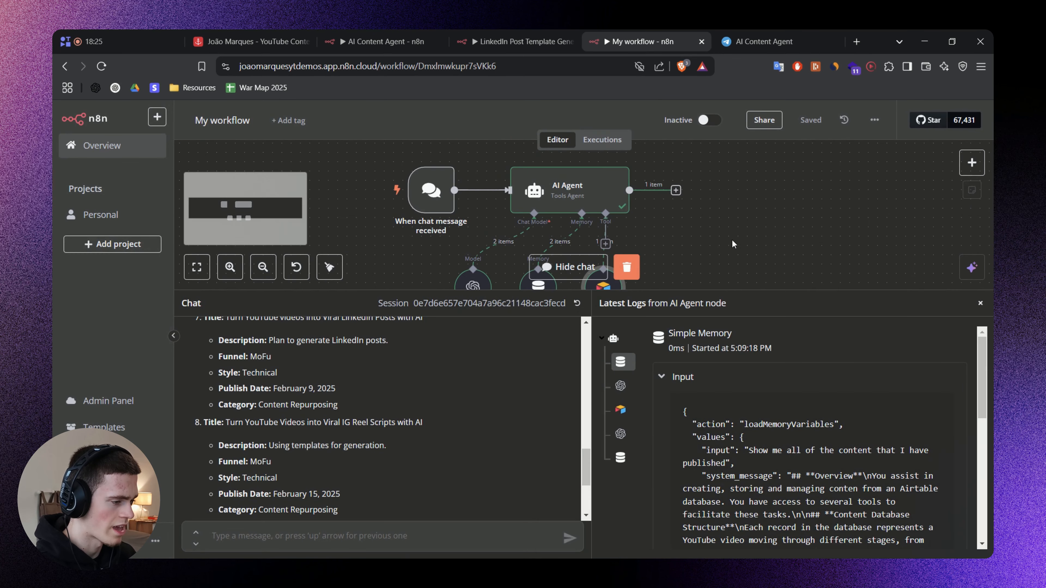
{"action": "scroll", "coordinate": [368, 474], "scroll_direction": "down", "scroll_amount": 3}
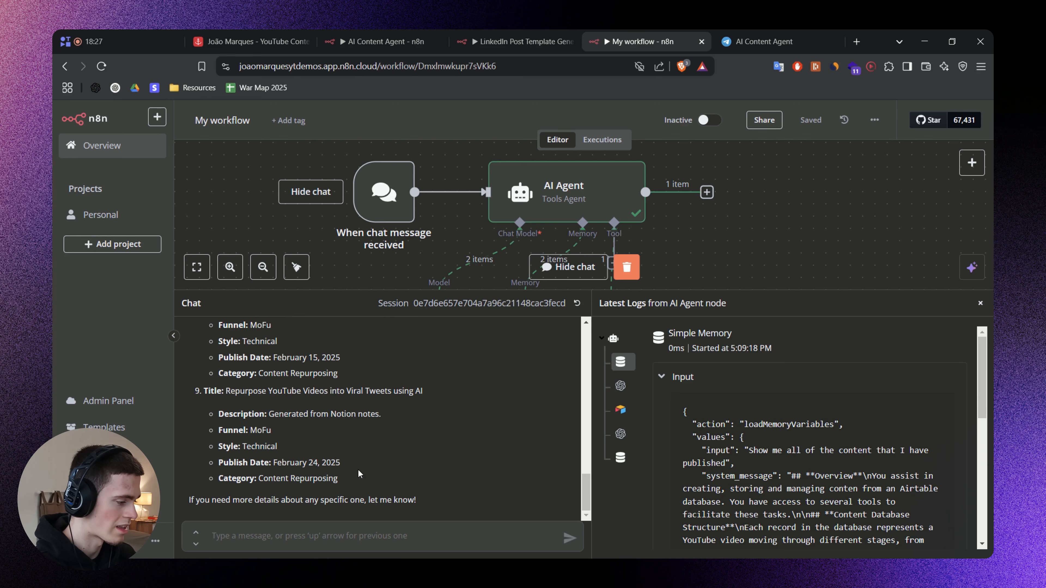
{"action": "left_click_drag", "start_coordinate": [368, 474], "coordinate": [274, 414]}
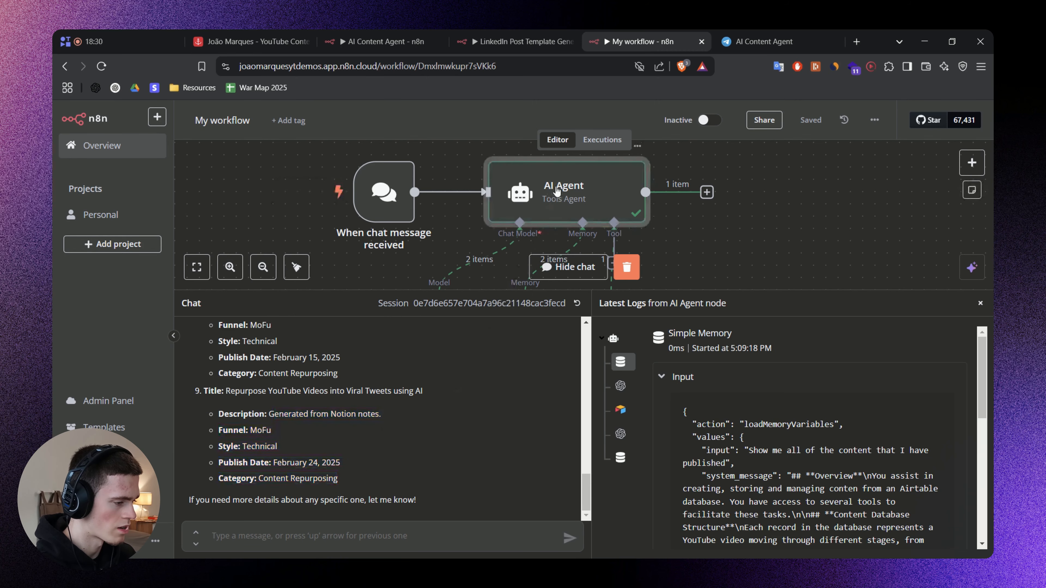
Add "- Always show the CNum/Content number to the user." to the Get Contents usage in the AI Agent's system message and save the workflow.
{"action": "double_click", "coordinate": [558, 194]}
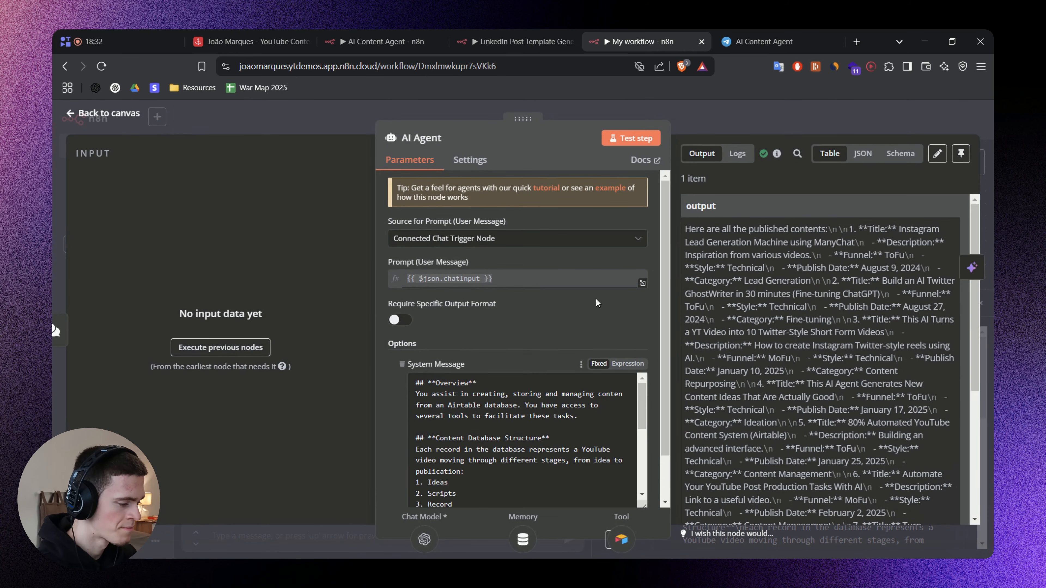
{"action": "scroll", "coordinate": [598, 303], "scroll_direction": "down", "scroll_amount": 3}
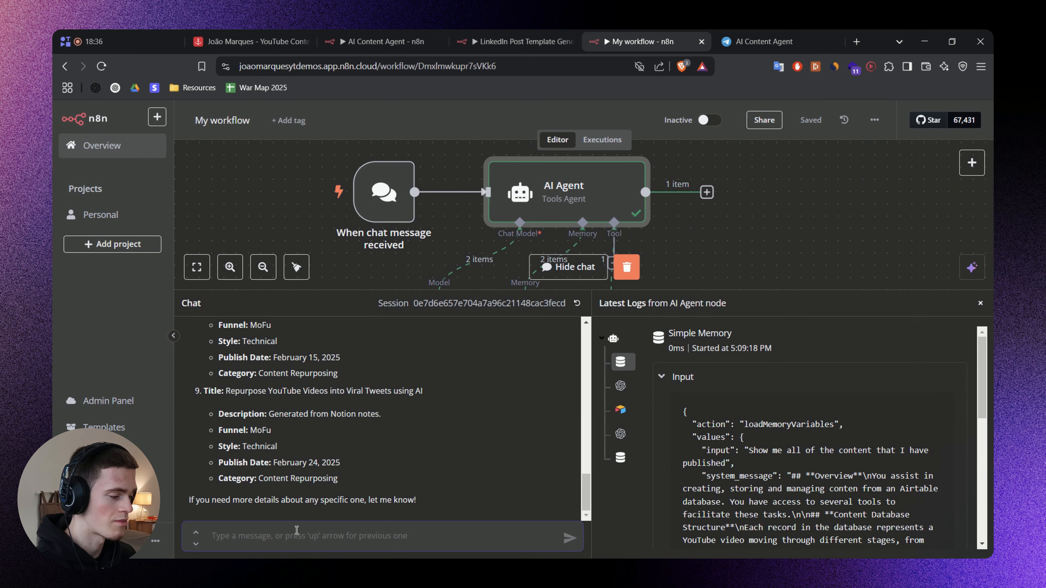
{"action": "scroll", "coordinate": [720, 271], "scroll_direction": "down", "scroll_amount": 2}
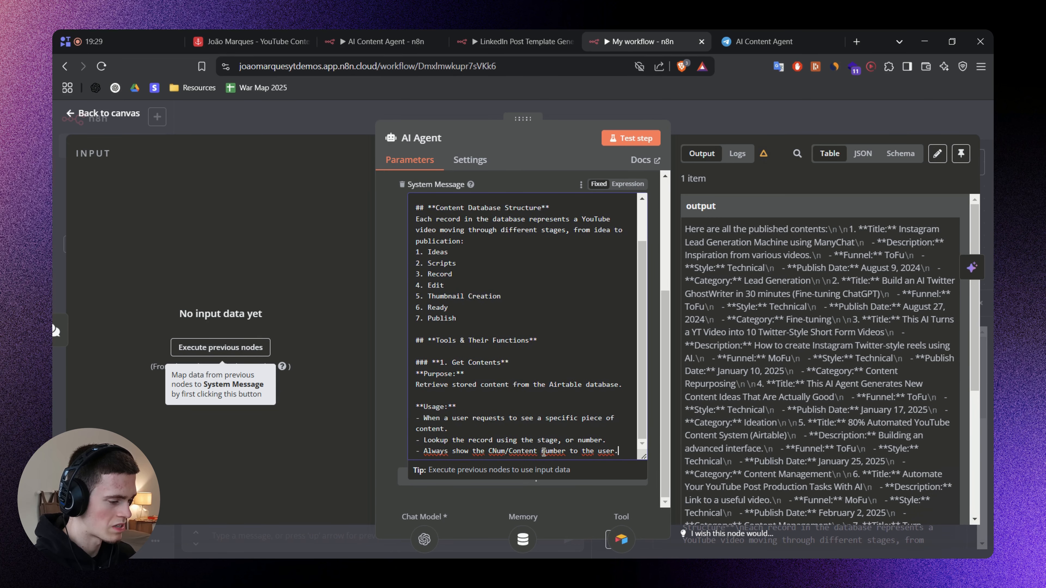
{"action": "left_click_drag", "start_coordinate": [512, 451], "coordinate": [557, 453]}
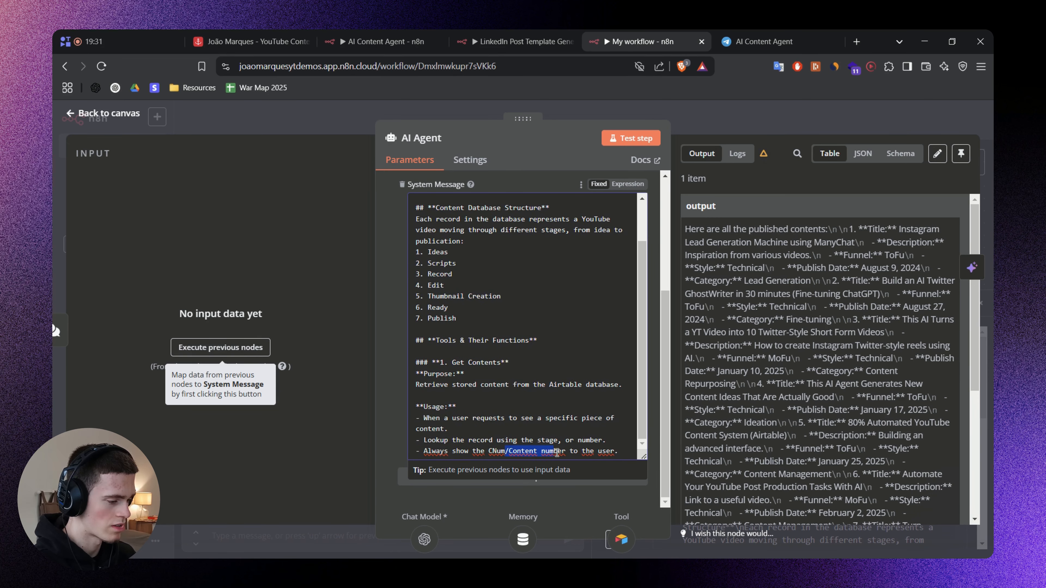
{"action": "left_click", "coordinate": [609, 451]}
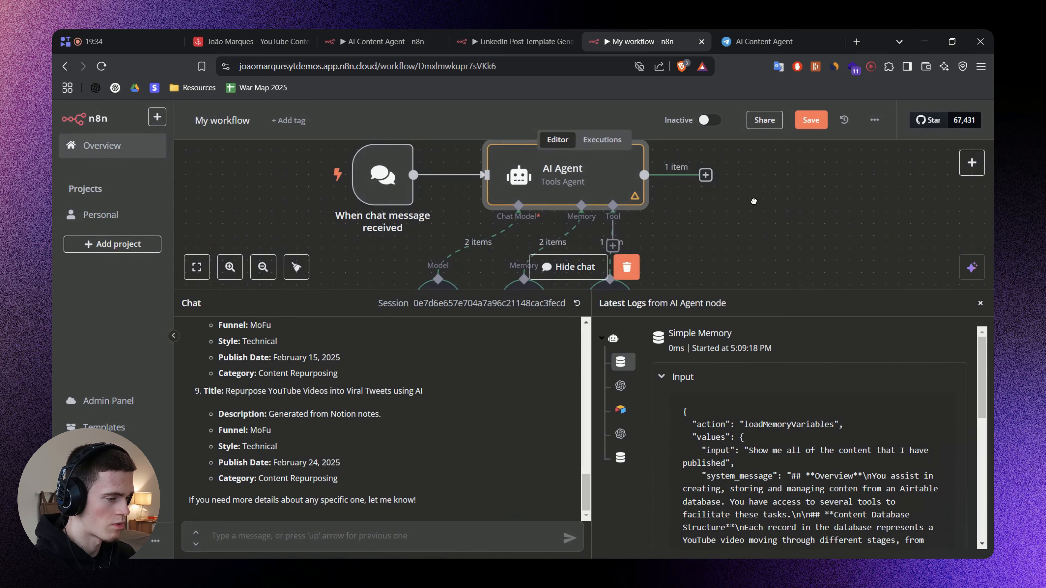
{"action": "key", "text": "ctrl+s"}
{"action": "left_click_drag", "start_coordinate": [754, 202], "coordinate": [745, 211]}
Review the previous chat reply and send the agent the message "Show me all the content that I'm currently scripting".
{"action": "scroll", "coordinate": [381, 416], "scroll_direction": "up", "scroll_amount": 6}
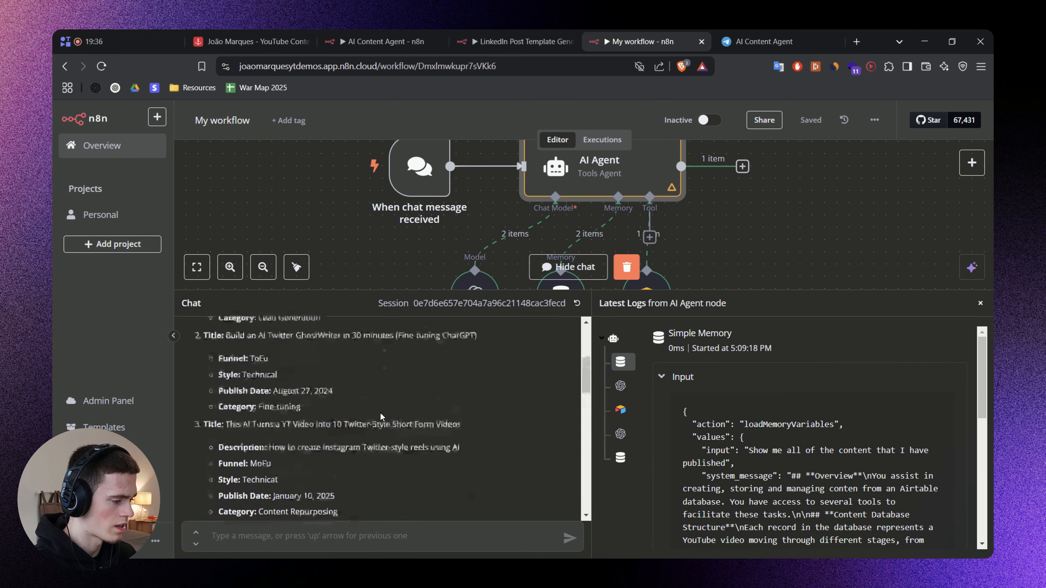
{"action": "scroll", "coordinate": [343, 507], "scroll_direction": "up", "scroll_amount": 5}
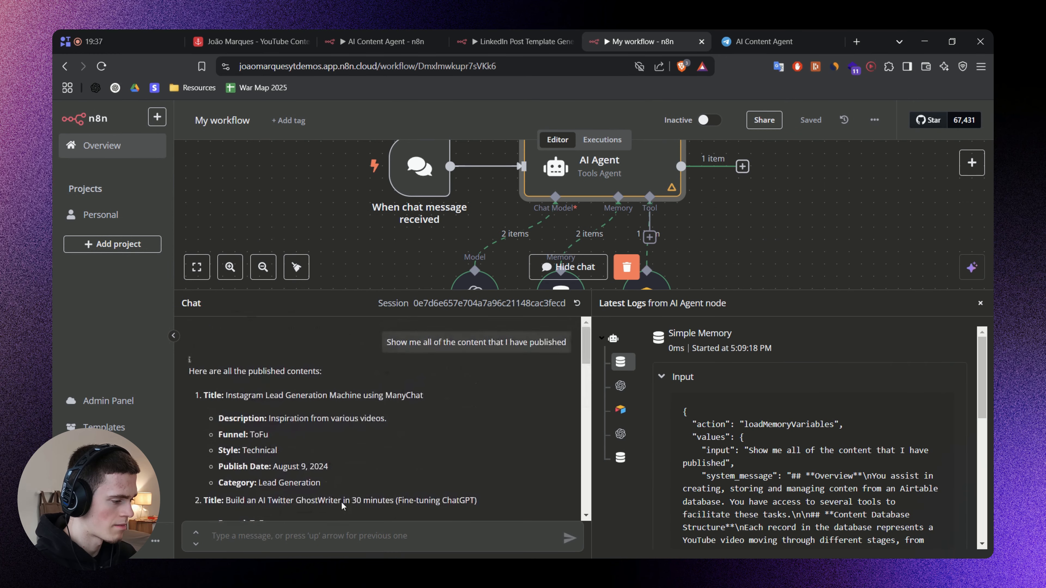
{"action": "scroll", "coordinate": [299, 499], "scroll_direction": "down", "scroll_amount": 20}
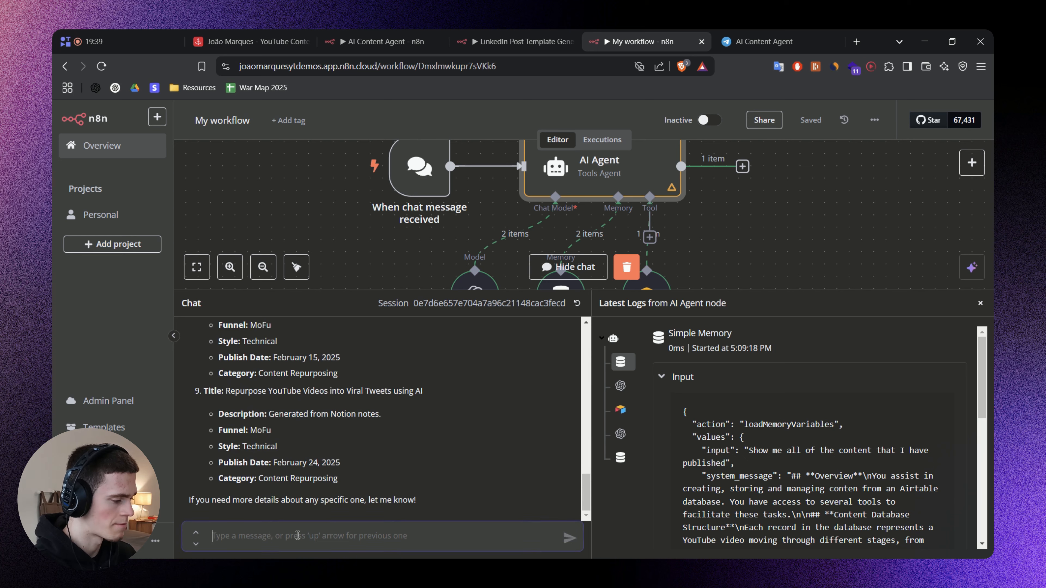
{"action": "type", "text": "Sh"}
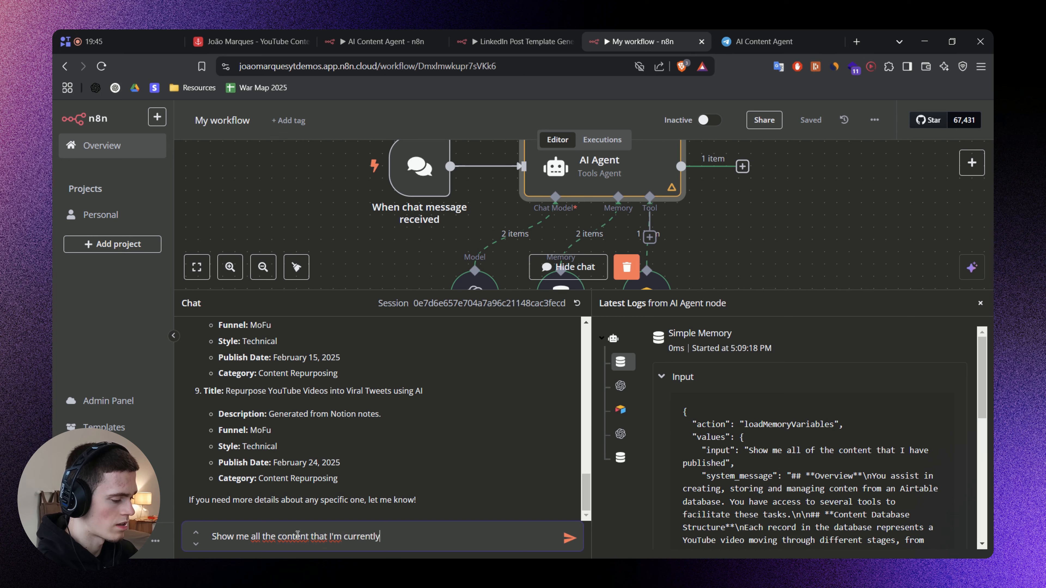
{"action": "key", "text": "BackSpace"}
{"action": "key", "text": "BackSpace"}
{"action": "key", "text": "BackSpace"}
{"action": "type", "text": "ing"}
{"action": "key", "text": "Return"}
Follow the run on the canvas, enlarge the chat area and check the listed scripting contents for their CNum values.
{"action": "left_click_drag", "start_coordinate": [737, 202], "coordinate": [711, 144]}
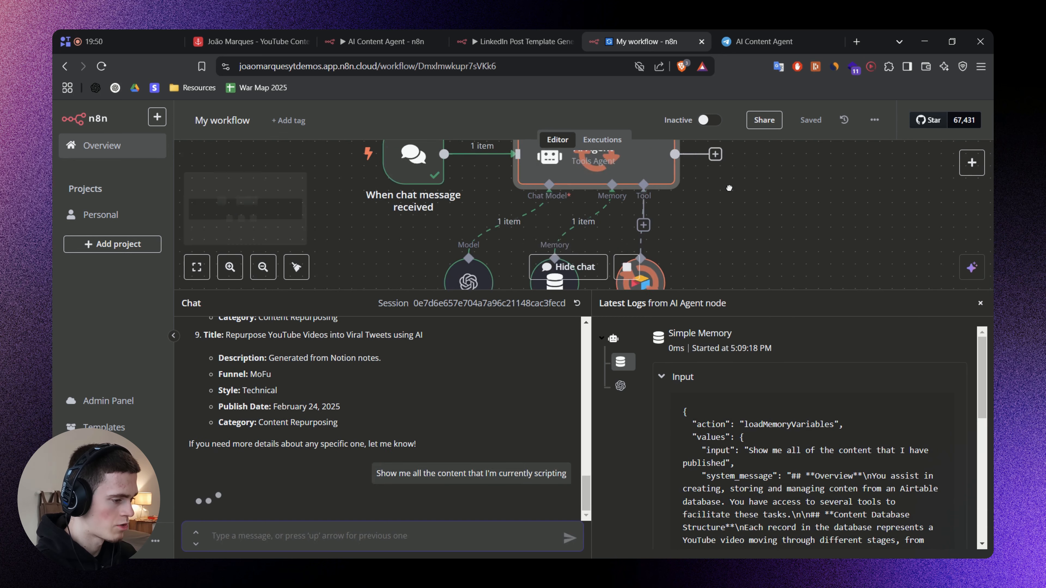
{"action": "scroll", "coordinate": [682, 216], "scroll_direction": "down", "scroll_amount": 1}
{"action": "left_click_drag", "start_coordinate": [732, 217], "coordinate": [748, 224]}
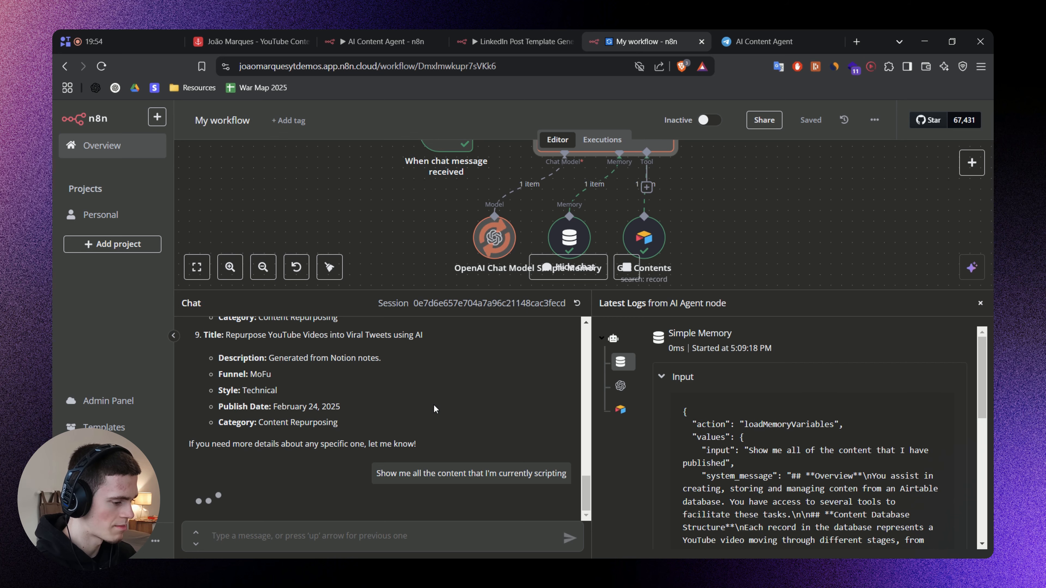
{"action": "left_click_drag", "start_coordinate": [386, 291], "coordinate": [451, 264]}
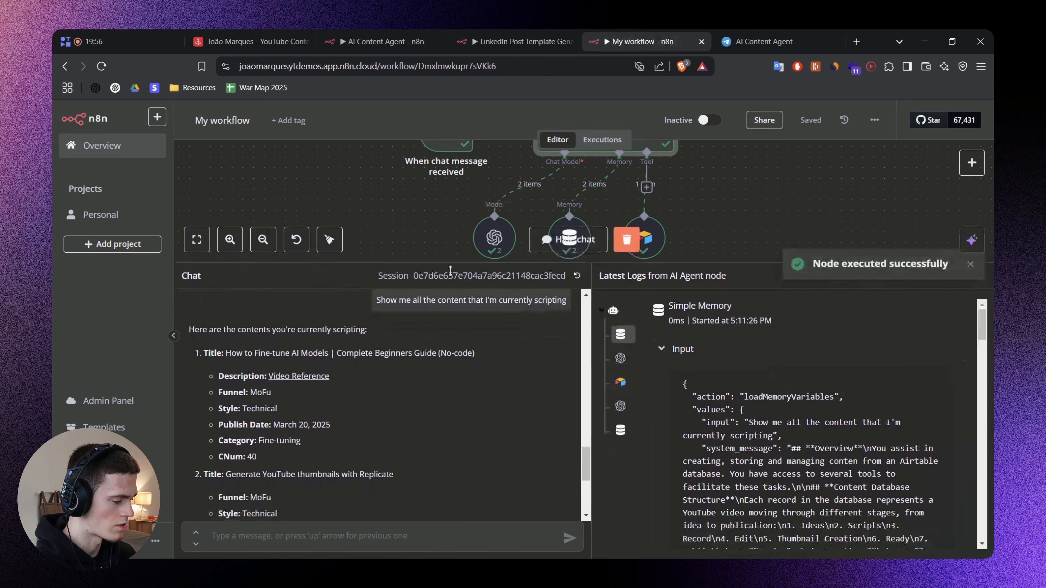
{"action": "scroll", "coordinate": [347, 401], "scroll_direction": "down", "scroll_amount": 5}
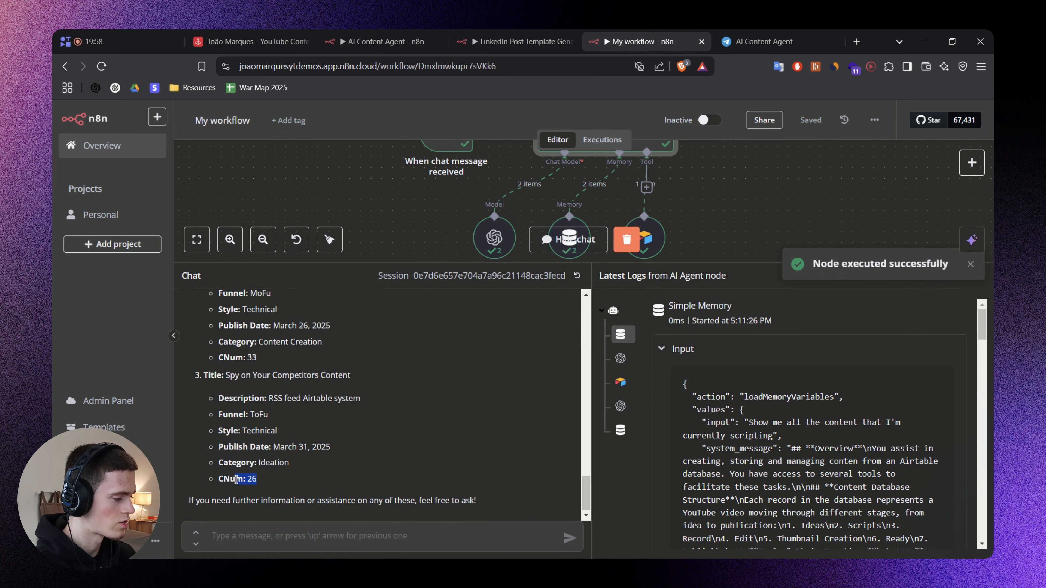
{"action": "left_click_drag", "start_coordinate": [237, 479], "coordinate": [219, 481]}
{"action": "left_click", "coordinate": [367, 475]}
{"action": "scroll", "coordinate": [341, 447], "scroll_direction": "up", "scroll_amount": 3}
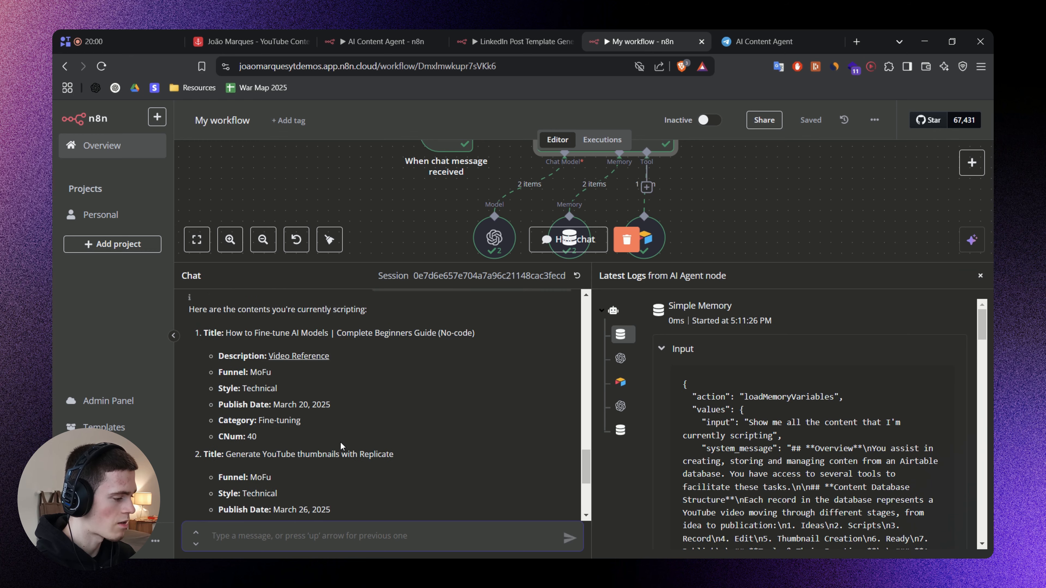
{"action": "scroll", "coordinate": [341, 445], "scroll_direction": "down", "scroll_amount": 3}
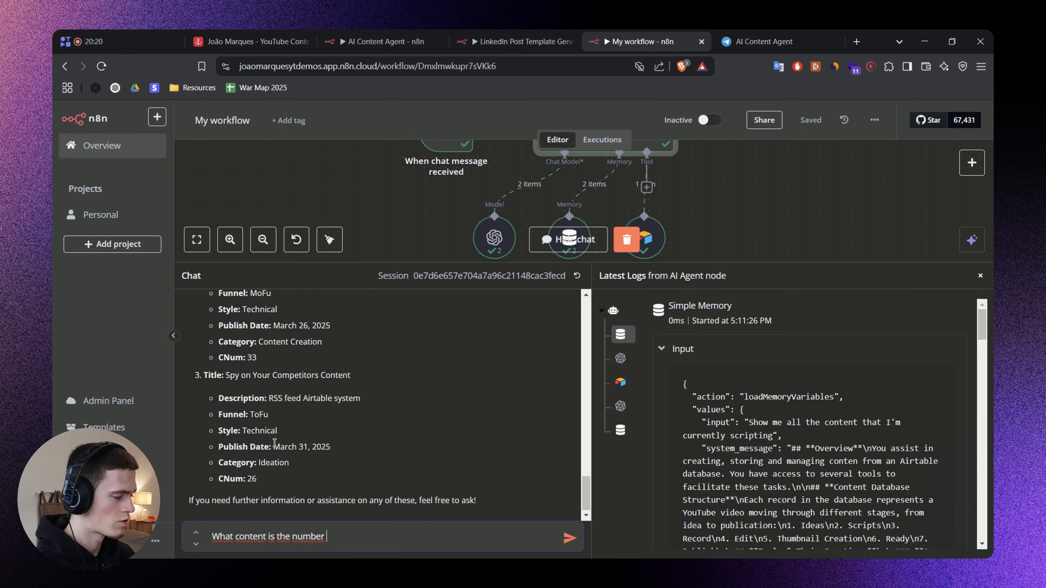
{"action": "scroll", "coordinate": [482, 342], "scroll_direction": "up", "scroll_amount": 3}
{"action": "scroll", "coordinate": [482, 342], "scroll_direction": "down", "scroll_amount": 3}
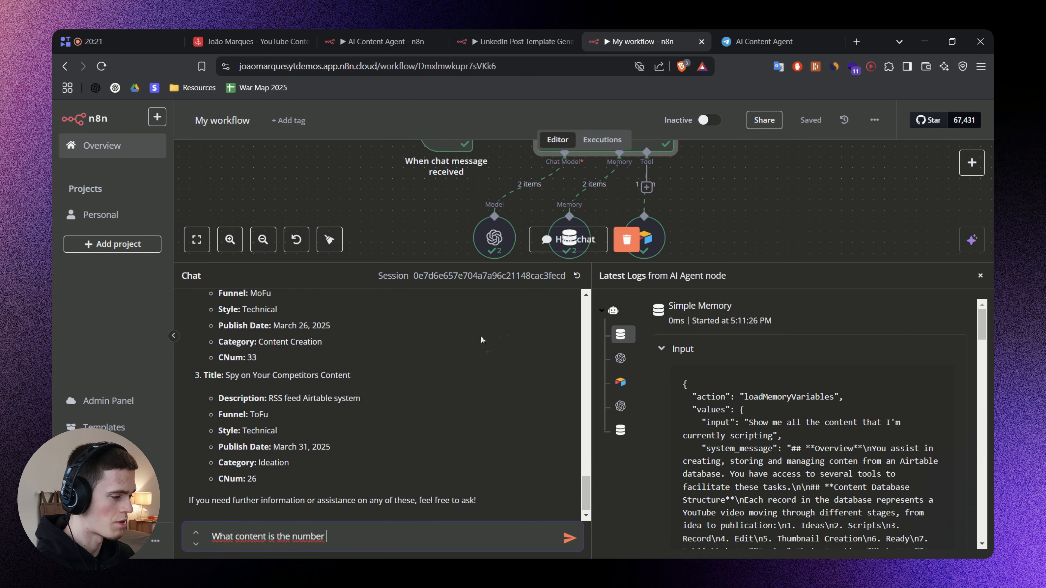
Pick a content number from the agent's listed records and send the chat message "What content is the number 33".
{"action": "scroll", "coordinate": [255, 375], "scroll_direction": "up", "scroll_amount": 3}
{"action": "scroll", "coordinate": [255, 375], "scroll_direction": "down", "scroll_amount": 3}
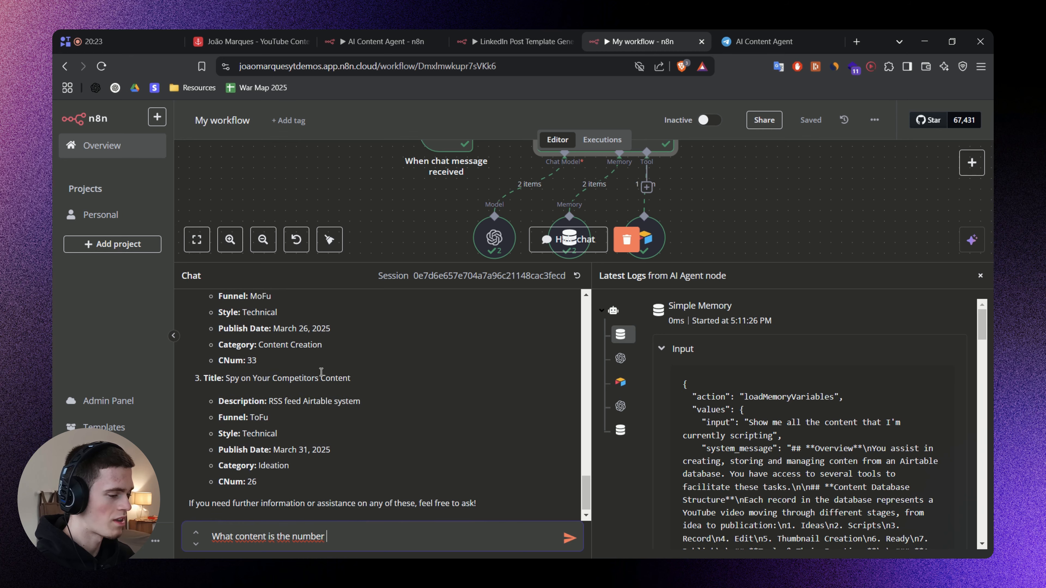
{"action": "scroll", "coordinate": [518, 253], "scroll_direction": "down", "scroll_amount": 2}
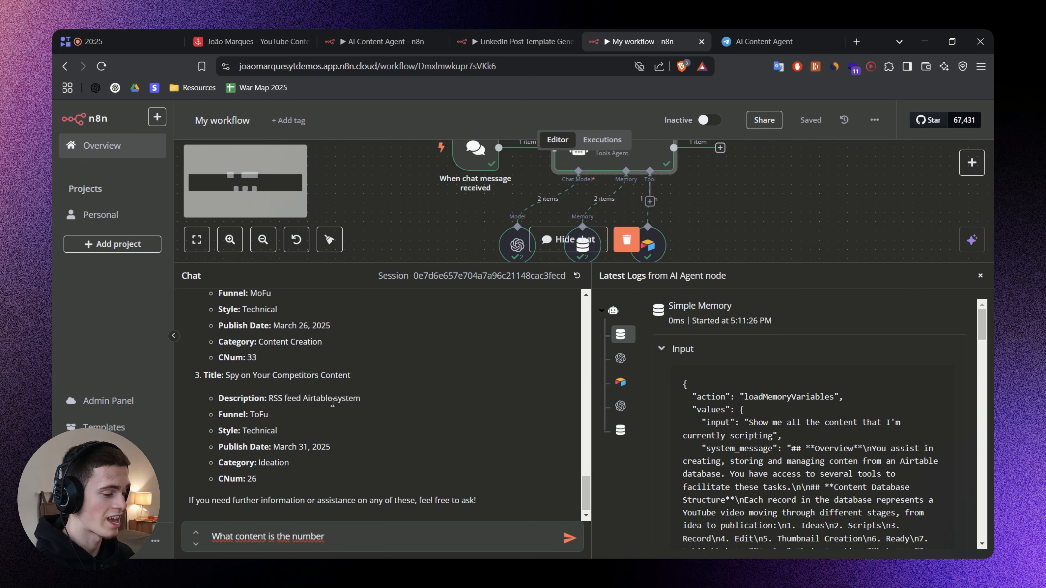
{"action": "scroll", "coordinate": [333, 402], "scroll_direction": "up", "scroll_amount": 2}
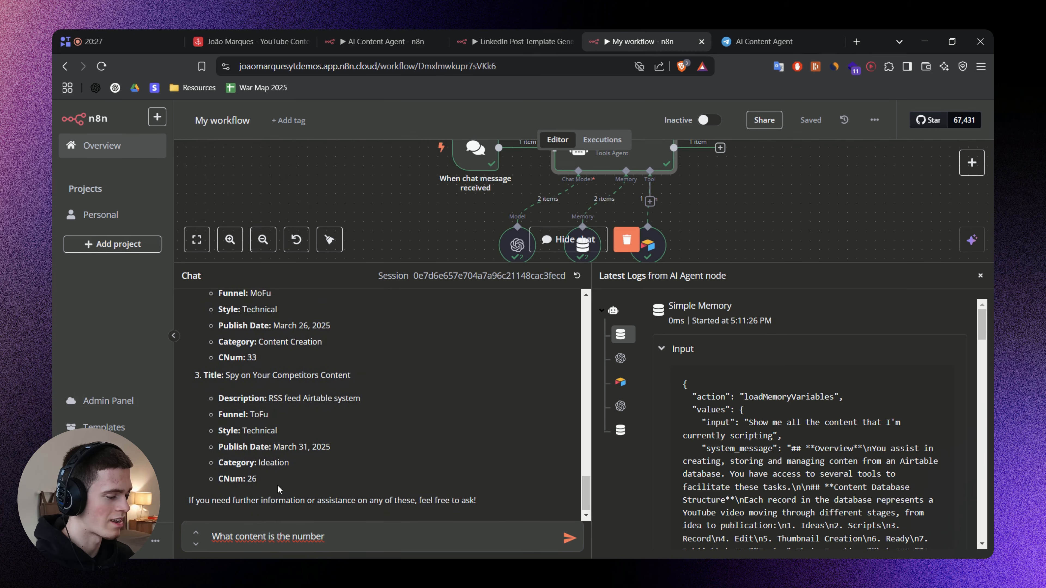
{"action": "left_click_drag", "start_coordinate": [252, 469], "coordinate": [233, 390]}
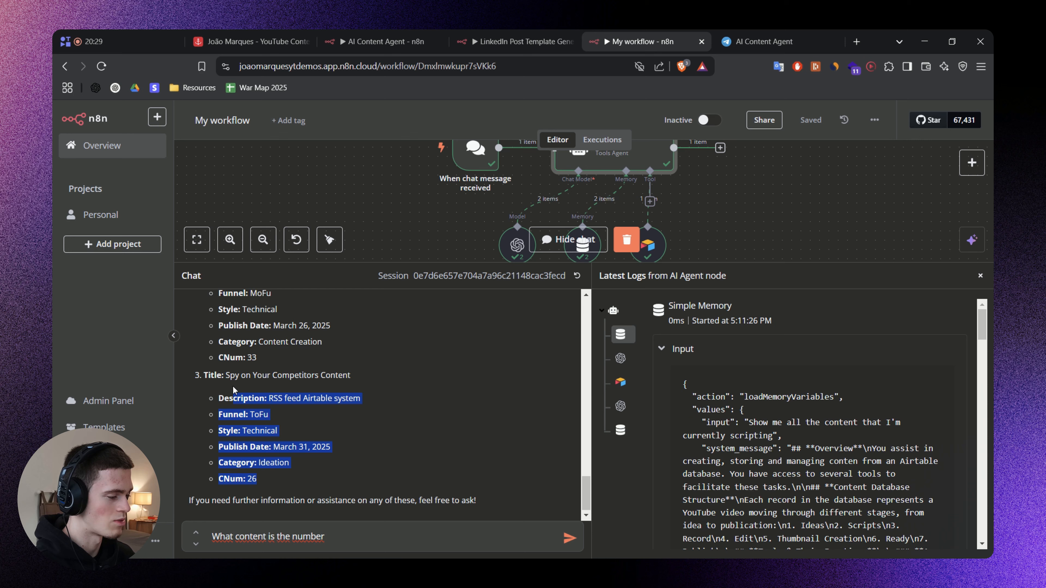
{"action": "left_click", "coordinate": [345, 459]}
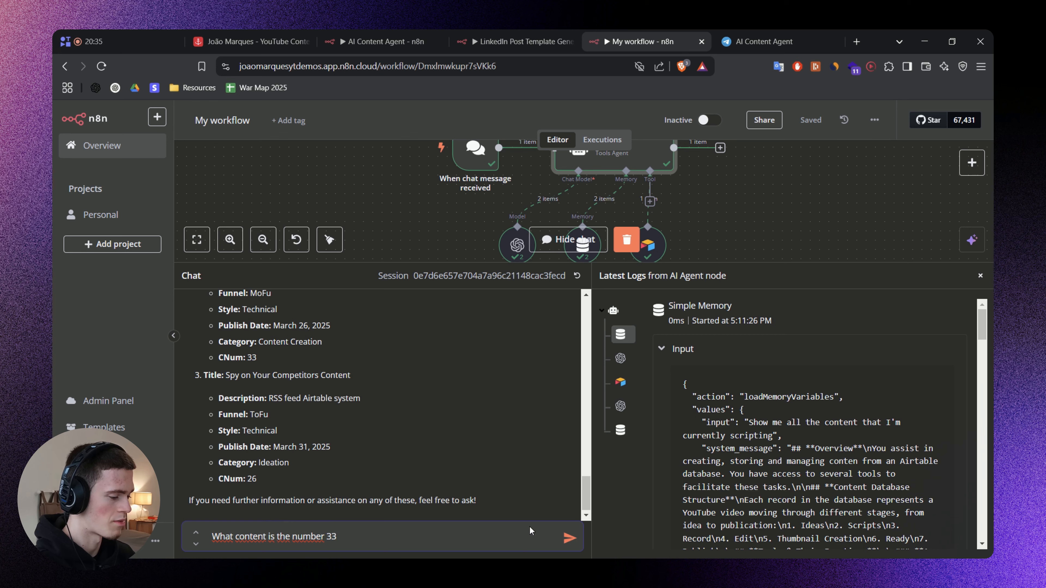
{"action": "left_click", "coordinate": [569, 542]}
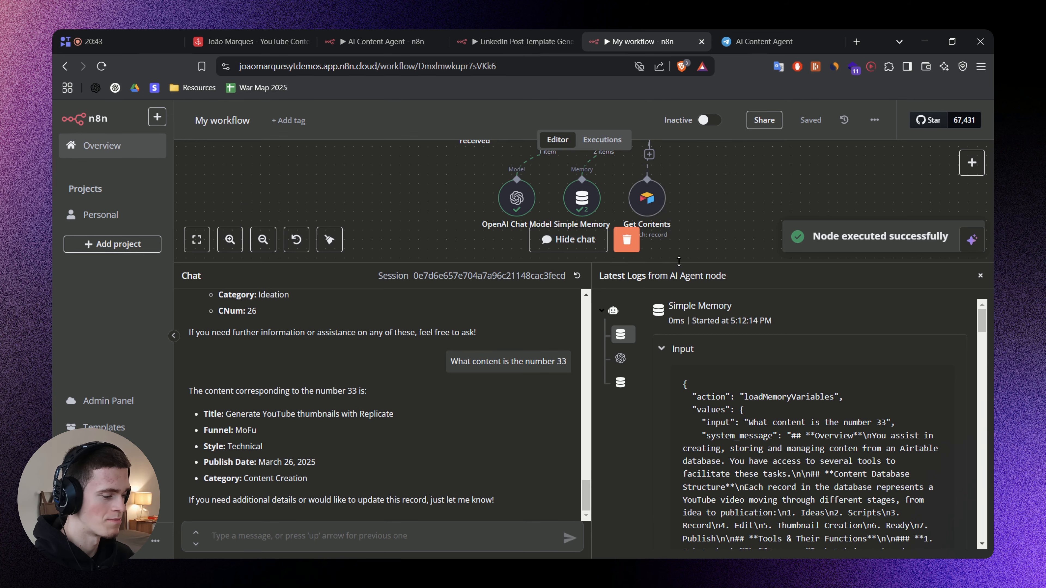
Compare the reply about number 33 with the earlier list, then look through the Ideas stage records in Airtable.
{"action": "scroll", "coordinate": [312, 354], "scroll_direction": "up", "scroll_amount": 3}
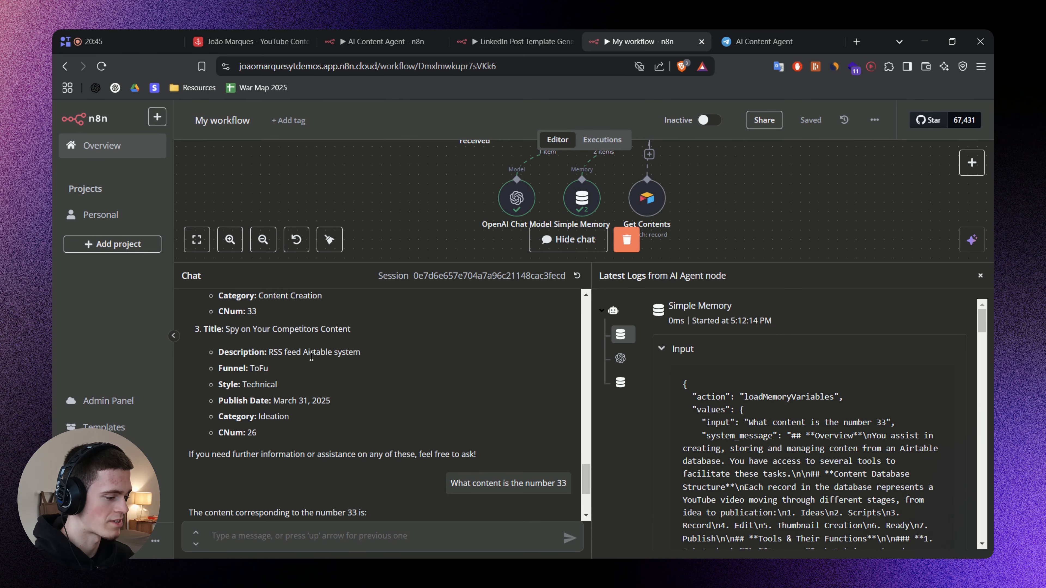
{"action": "scroll", "coordinate": [311, 357], "scroll_direction": "down", "scroll_amount": 3}
{"action": "left_click", "coordinate": [291, 33]}
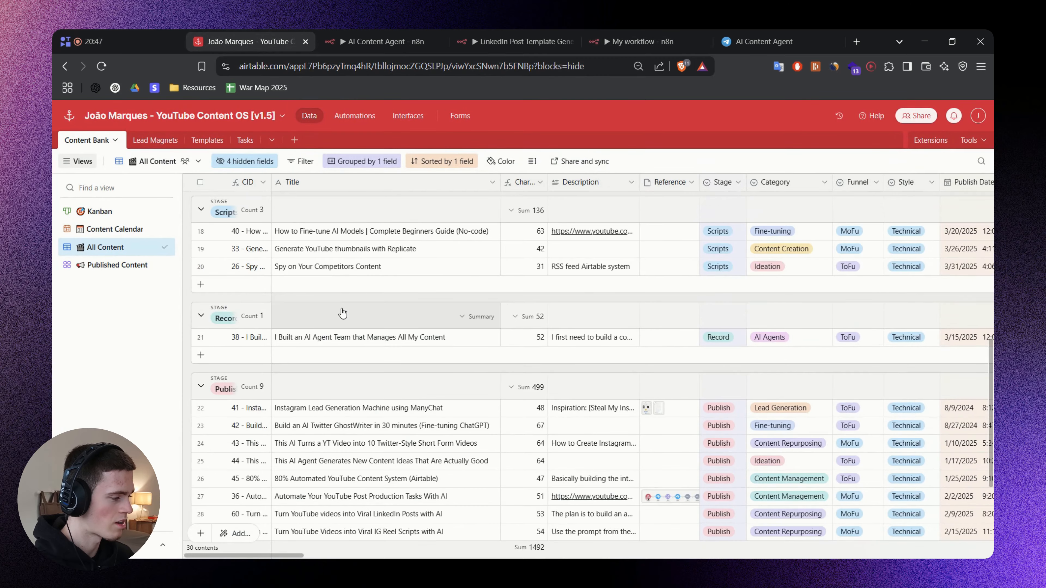
{"action": "scroll", "coordinate": [343, 314], "scroll_direction": "up", "scroll_amount": 7}
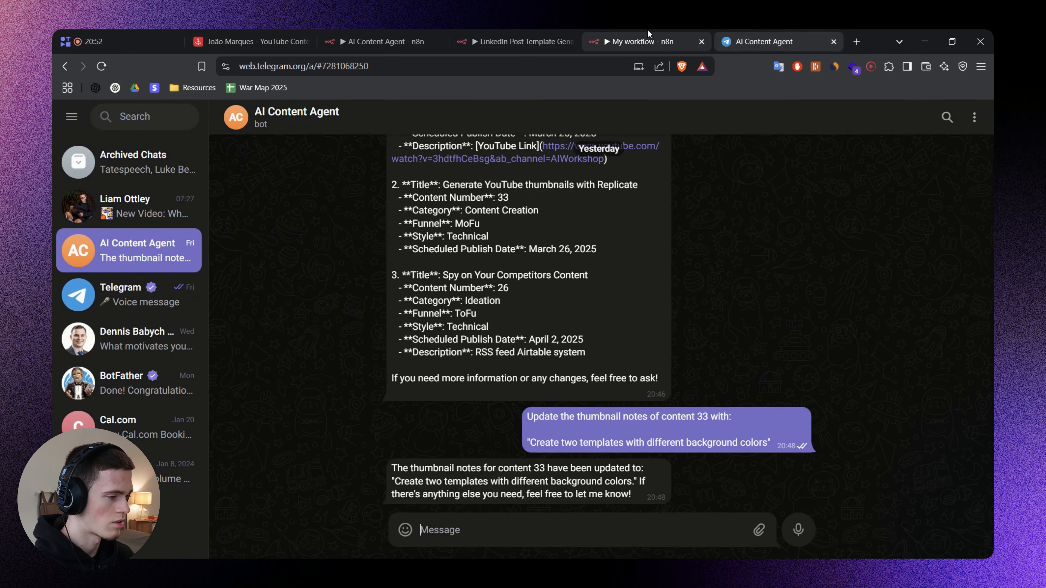
Return to the n8n workflow and send the agent the chat message "What content is the number 34".
{"action": "left_click", "coordinate": [643, 41]}
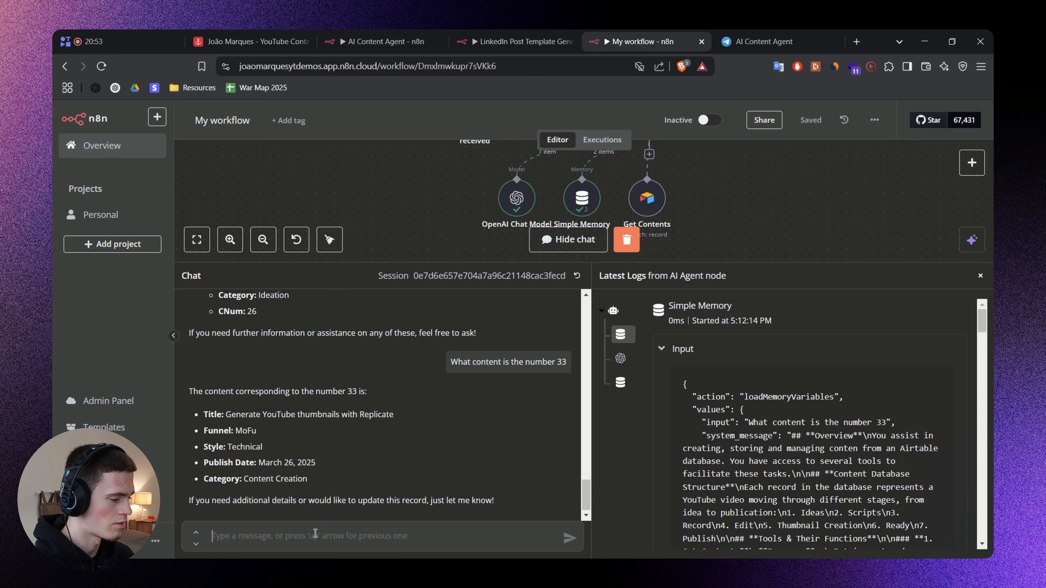
{"action": "type", "text": "What content is"}
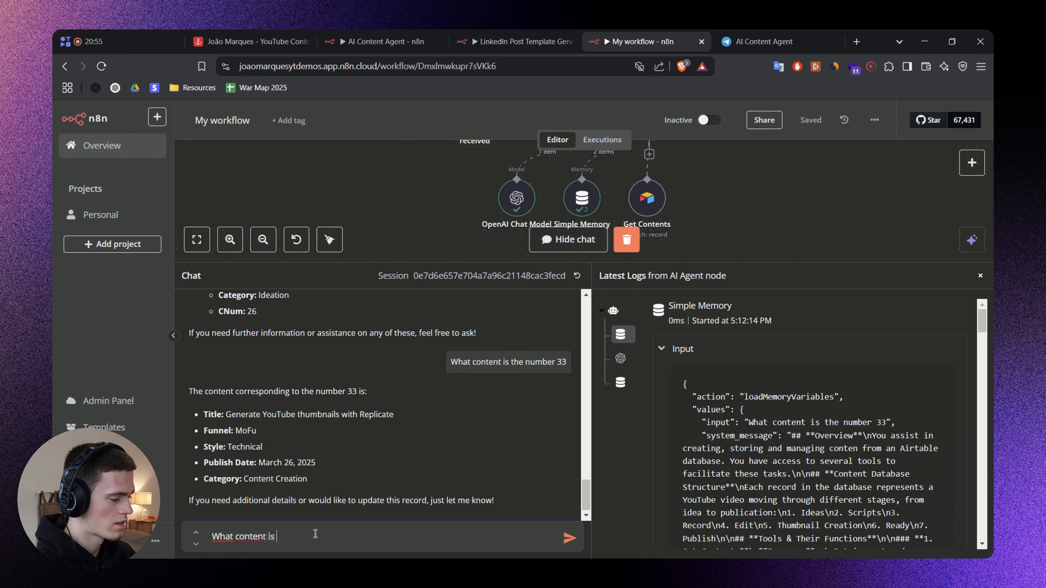
{"action": "type", "text": " the number"}
{"action": "type", "text": "34"}
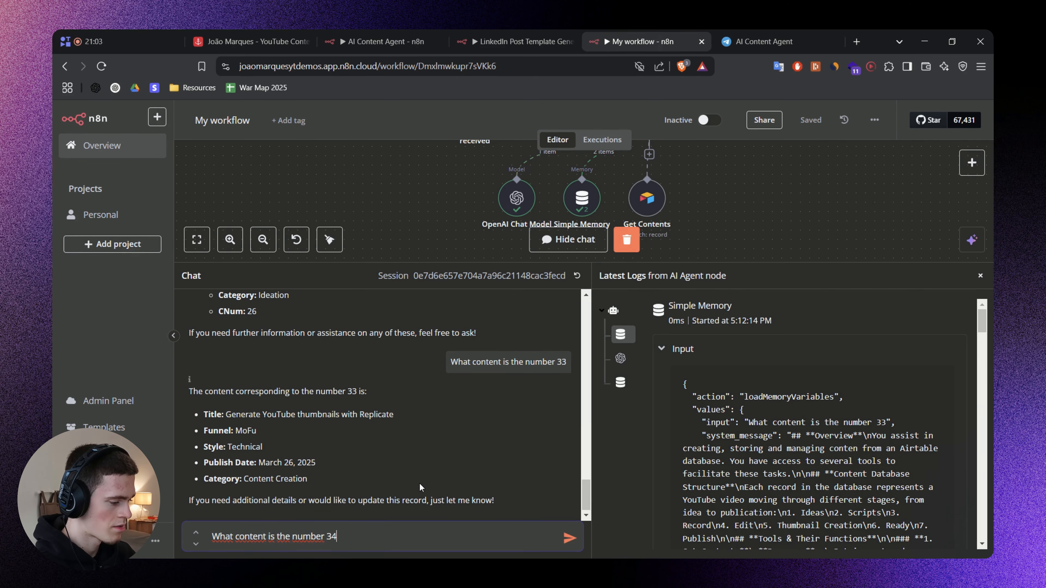
{"action": "key", "text": "Return"}
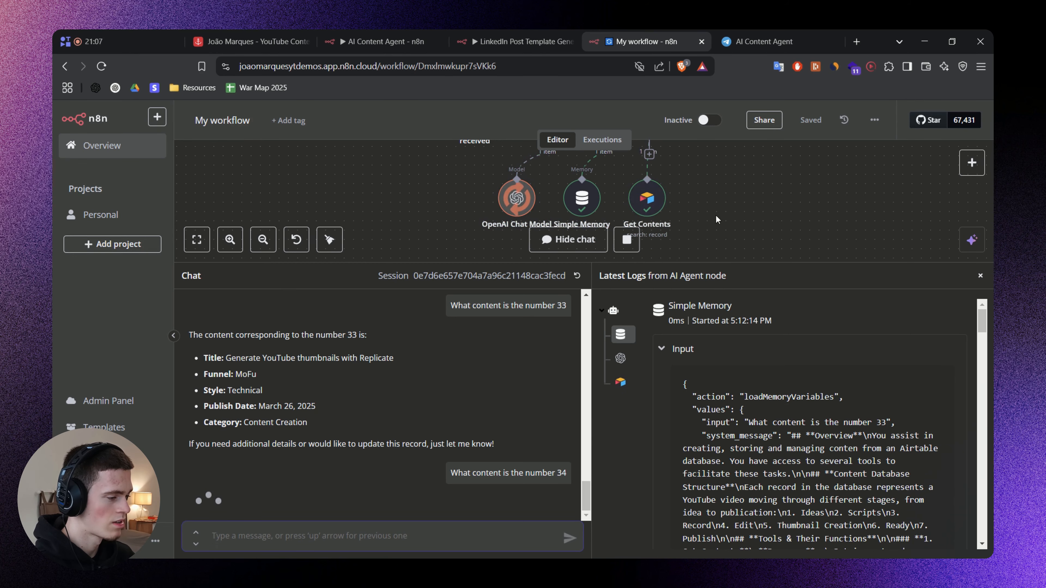
Inspect the Get Contents tool's run for number 34 and check the title given in the agent's reply.
{"action": "double_click", "coordinate": [653, 207]}
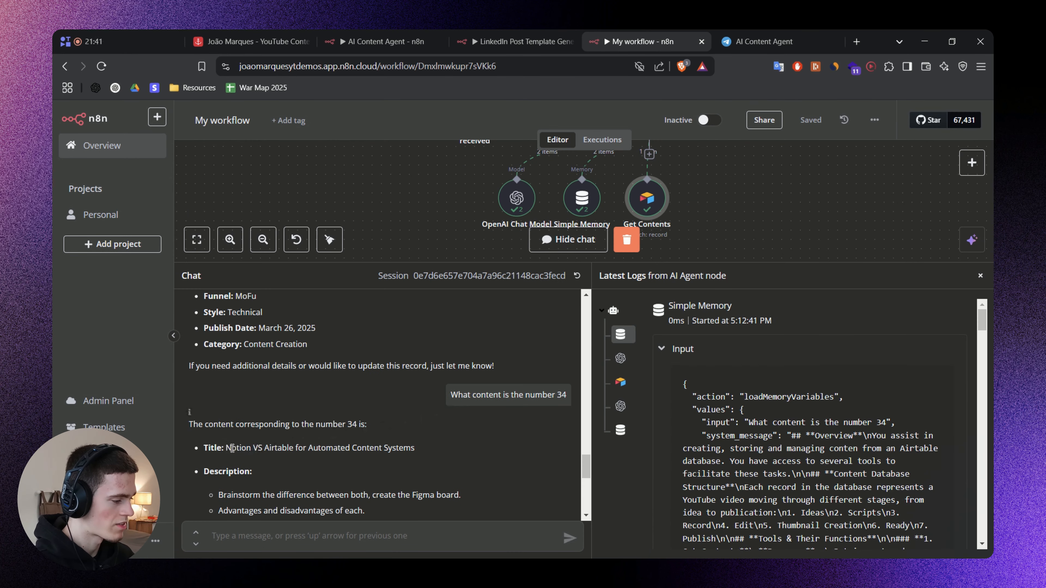
{"action": "left_click_drag", "start_coordinate": [244, 447], "coordinate": [422, 448]}
{"action": "left_click", "coordinate": [446, 448]}
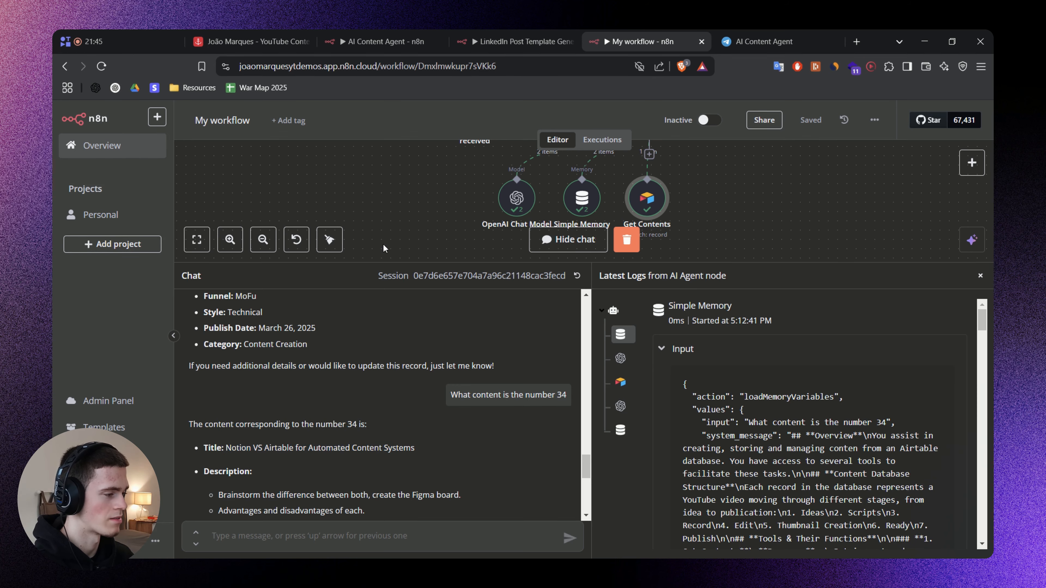
Check record 34 in the Airtable Content Bank against the agent's reply, then return to the n8n workflow and close the latest logs.
{"action": "left_click", "coordinate": [286, 35]}
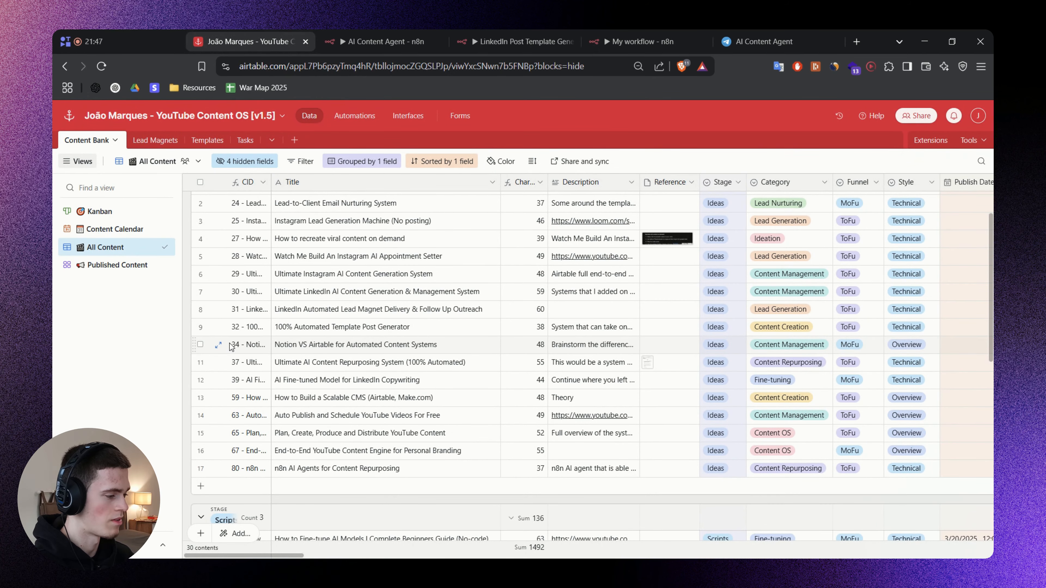
{"action": "left_click", "coordinate": [635, 42]}
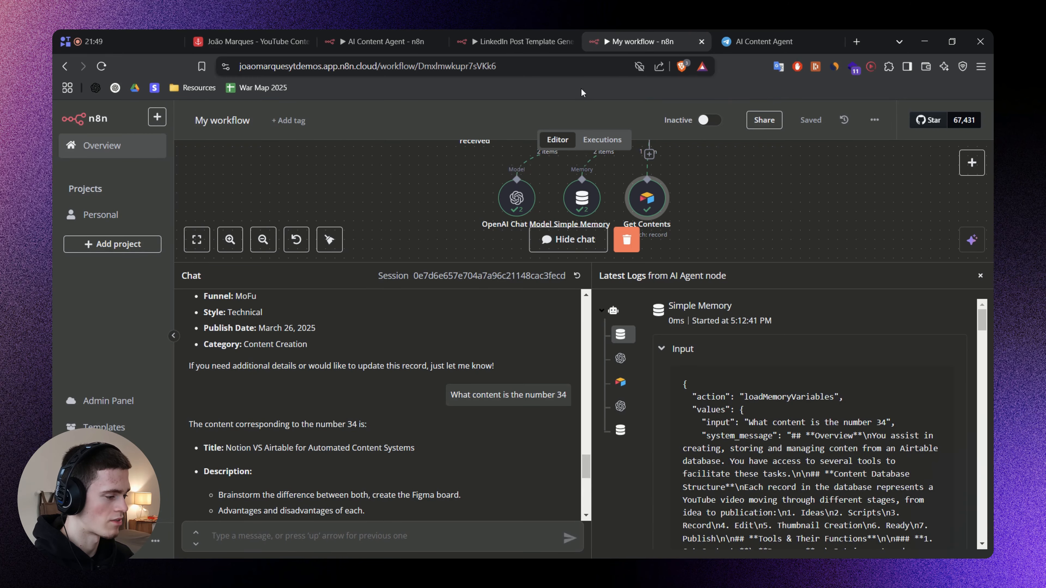
{"action": "left_click_drag", "start_coordinate": [741, 263], "coordinate": [784, 347]}
{"action": "left_click", "coordinate": [981, 423]}
Review the Get Contents section of the AI Agent's system message and return to the canvas.
{"action": "scroll", "coordinate": [653, 285], "scroll_direction": "up", "scroll_amount": 3}
{"action": "left_click_drag", "start_coordinate": [711, 149], "coordinate": [626, 309]}
{"action": "left_click", "coordinate": [510, 223]}
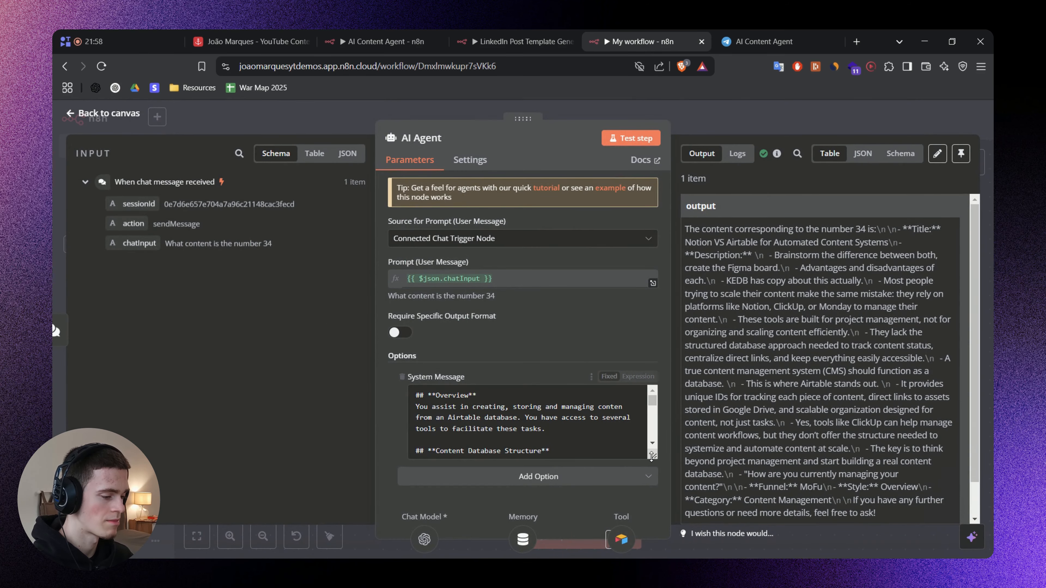
{"action": "left_click_drag", "start_coordinate": [651, 456], "coordinate": [651, 503]}
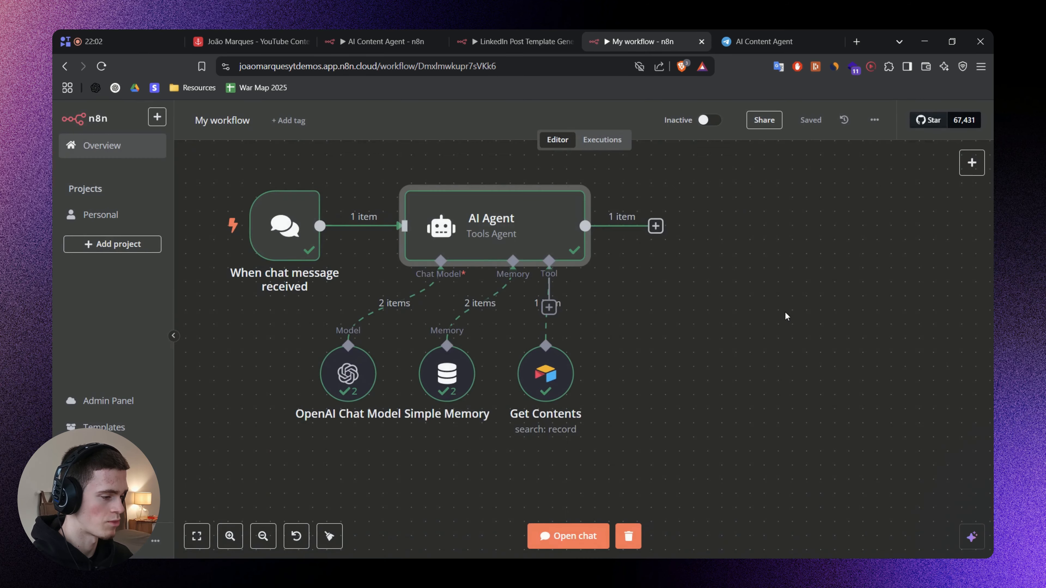
{"action": "left_click_drag", "start_coordinate": [786, 312], "coordinate": [760, 305]}
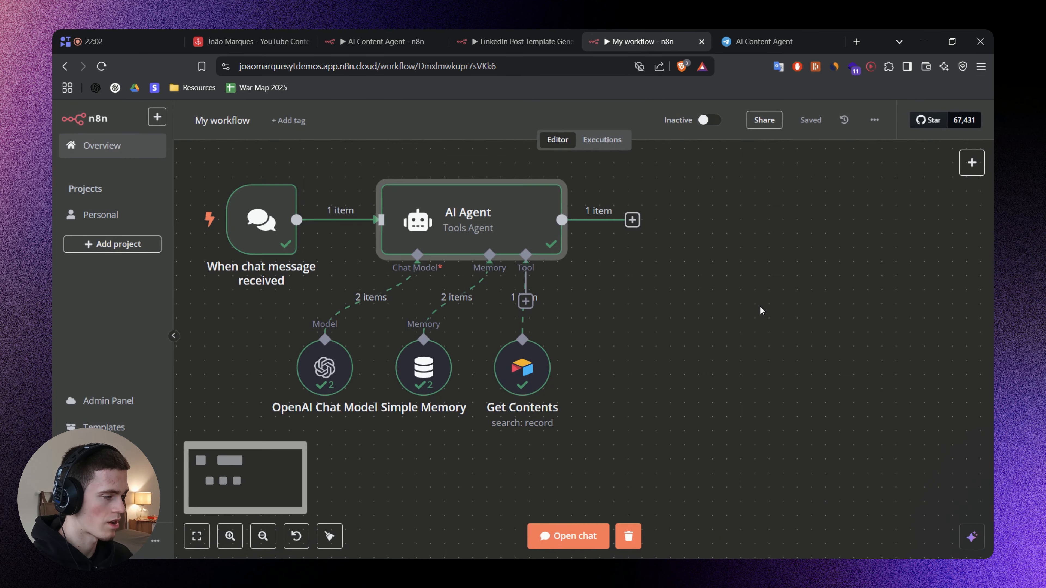
Attach a new Airtable Tool to the AI Agent and rename it "Add Content Idea".
{"action": "left_click", "coordinate": [525, 301]}
{"action": "type", "text": "Airta"}
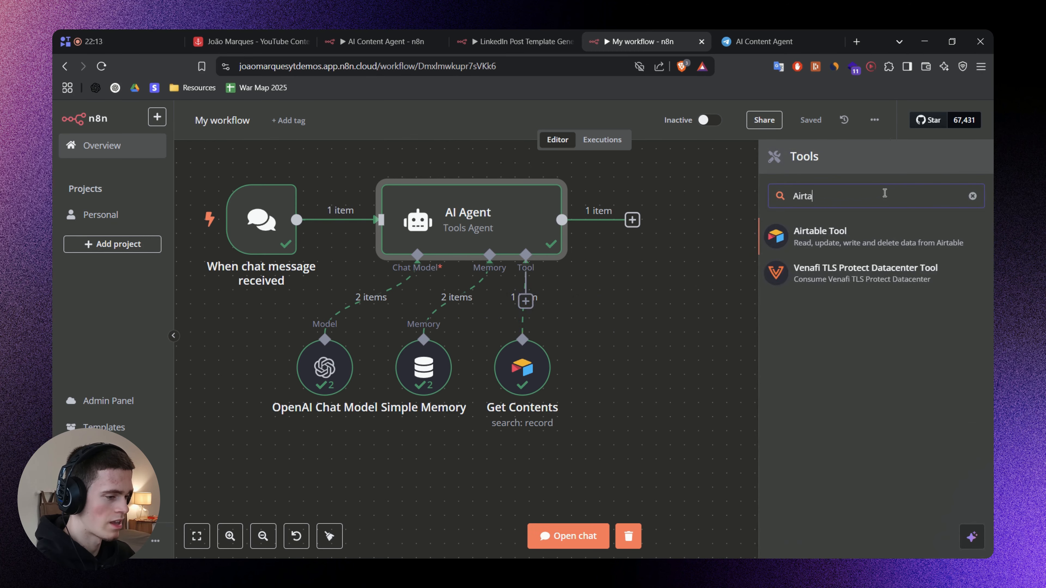
{"action": "type", "text": "ble"}
{"action": "left_click", "coordinate": [853, 247]}
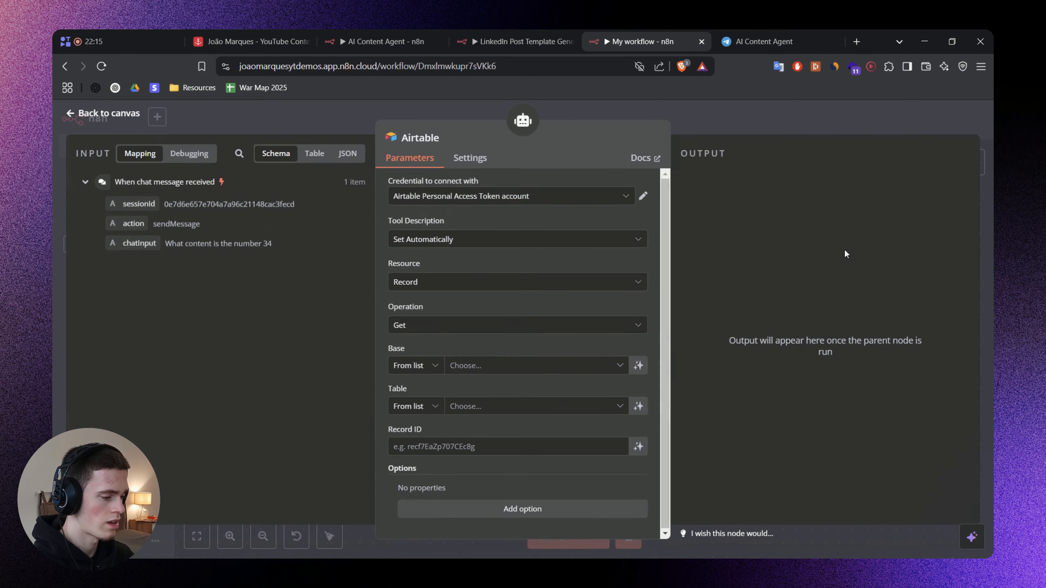
{"action": "left_click", "coordinate": [420, 133]}
{"action": "type", "text": "Add Content Idea"}
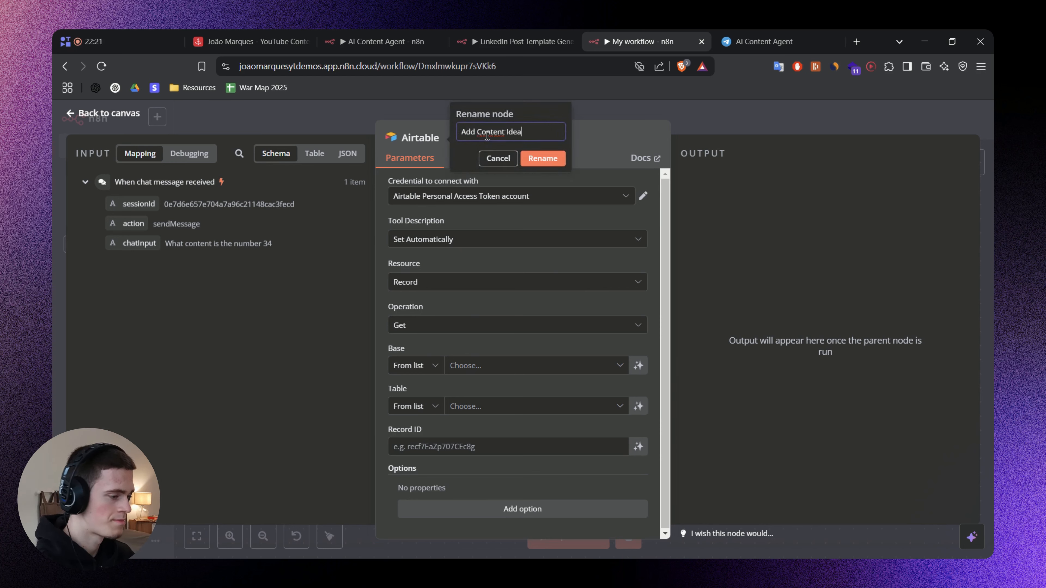
{"action": "left_click", "coordinate": [551, 159]}
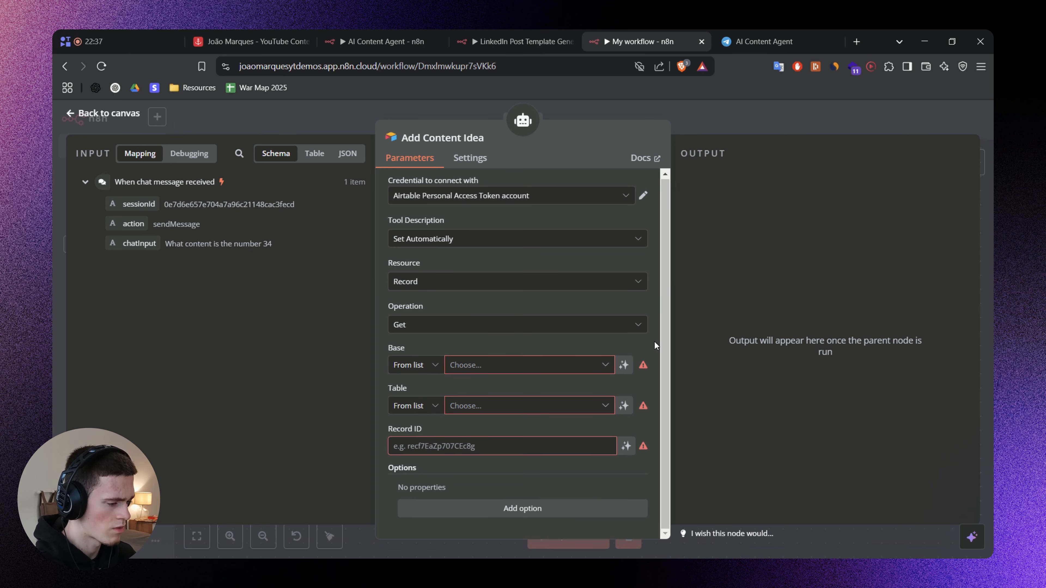
Manually set the description: "Add new idea to my content database. A new idea has a draft title, description, category, funnel and style. Return the content number CNum.".
{"action": "left_click", "coordinate": [556, 367]}
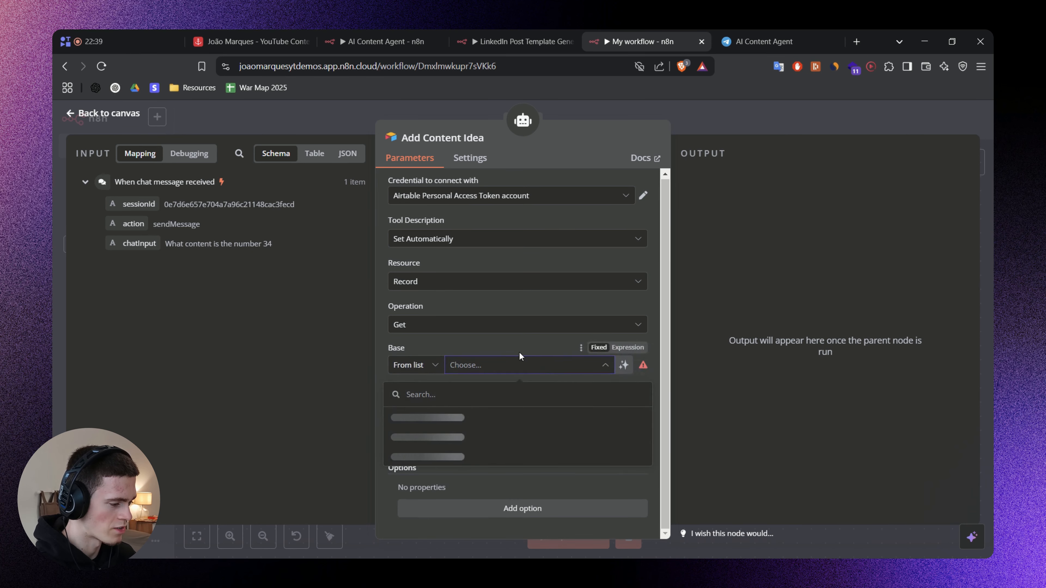
{"action": "left_click", "coordinate": [498, 340]}
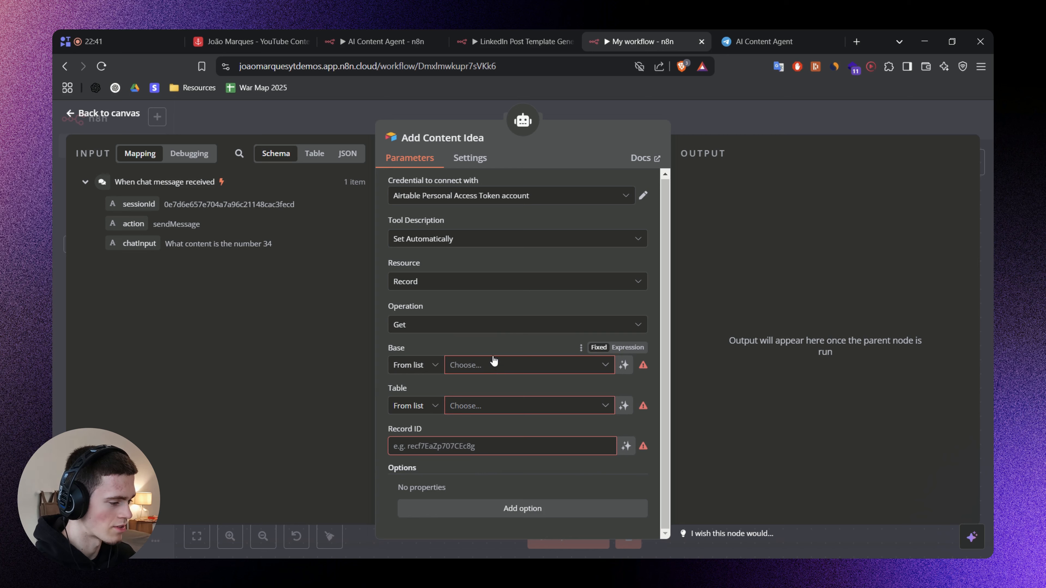
{"action": "left_click", "coordinate": [466, 239]}
{"action": "left_click", "coordinate": [455, 297]}
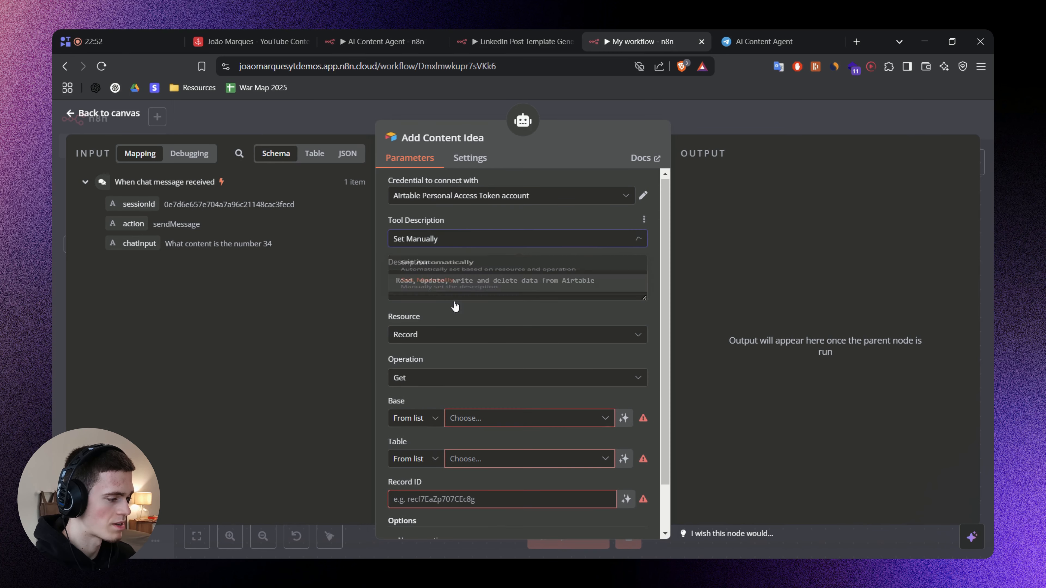
{"action": "left_click", "coordinate": [495, 283]}
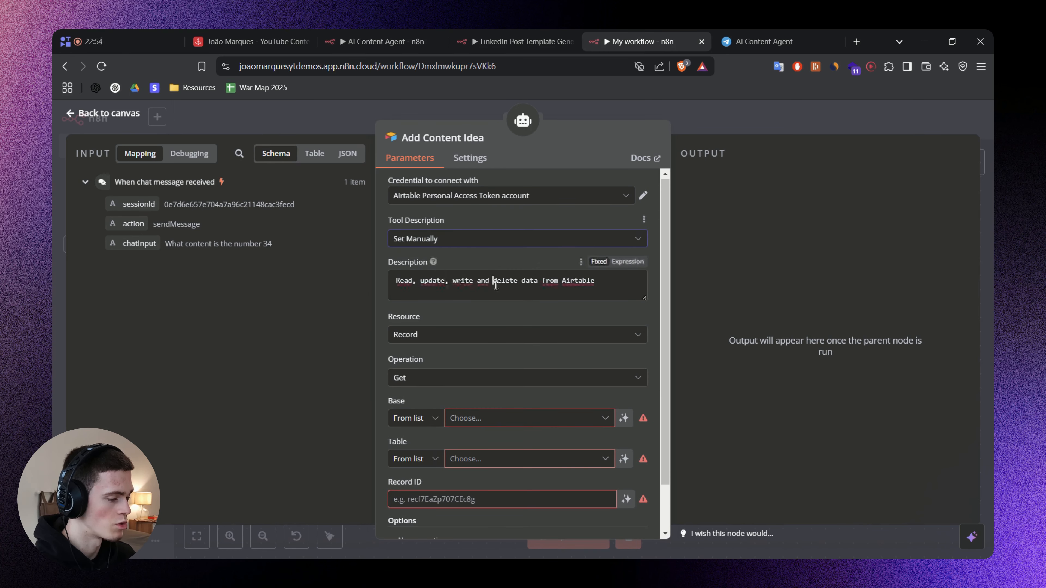
{"action": "key", "text": "ctrl+a"}
{"action": "type", "text": "Add new idea to my content database. A new idea has a draft title, description, category, funnel and style. Return the content number CNum."}
{"action": "mouse_move", "coordinate": [644, 298]}
{"action": "left_mouse_down"}
{"action": "mouse_move", "coordinate": [641, 339]}
{"action": "mouse_move", "coordinate": [638, 315]}
{"action": "left_mouse_up"}
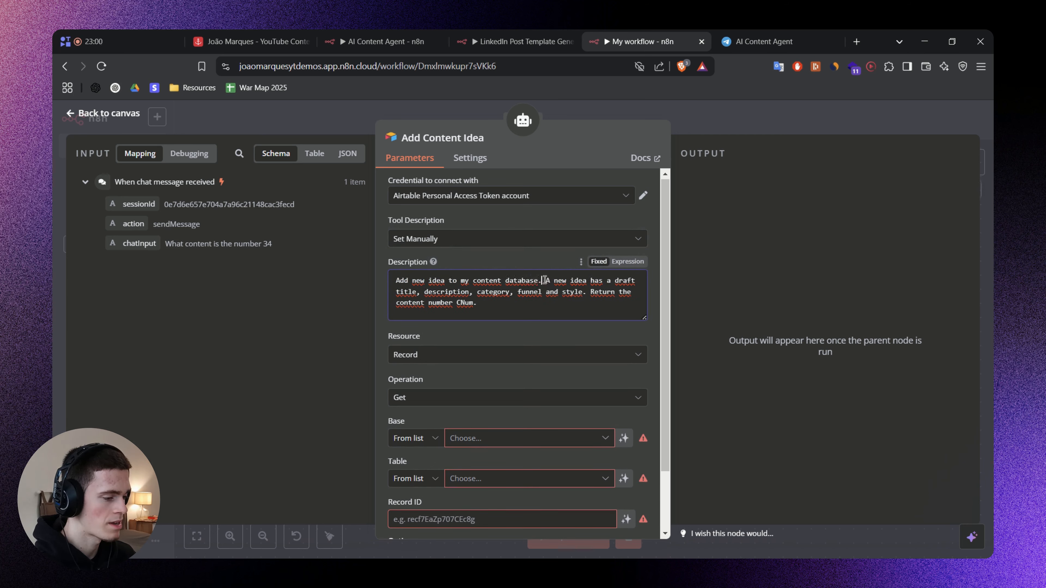
Read through the tool description, going over the fields of a new idea and the instruction to return the content number.
{"action": "left_click_drag", "start_coordinate": [544, 280], "coordinate": [583, 287]}
{"action": "left_click", "coordinate": [421, 284]}
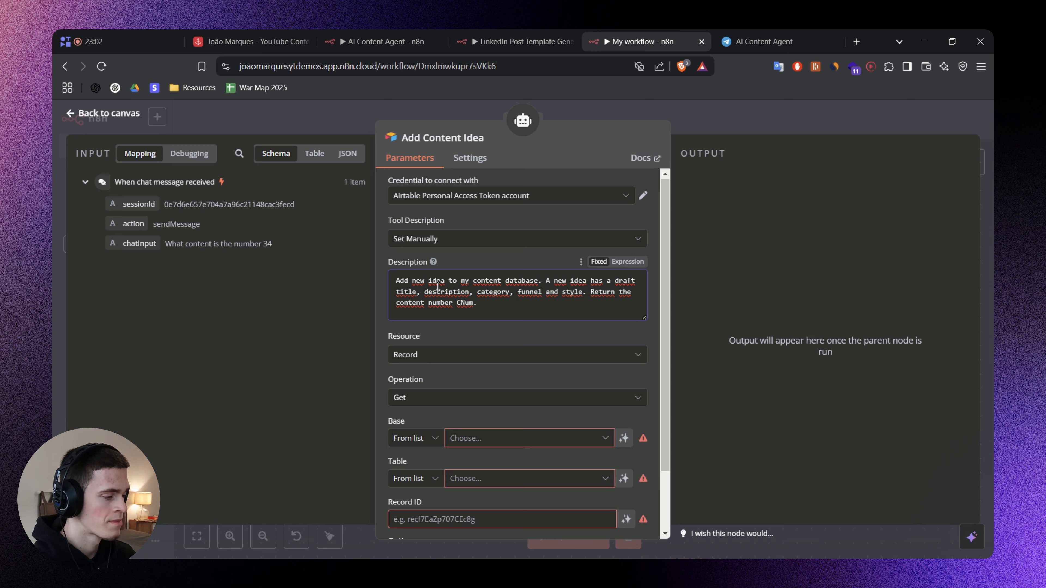
{"action": "double_click", "coordinate": [447, 292]}
{"action": "double_click", "coordinate": [493, 292]}
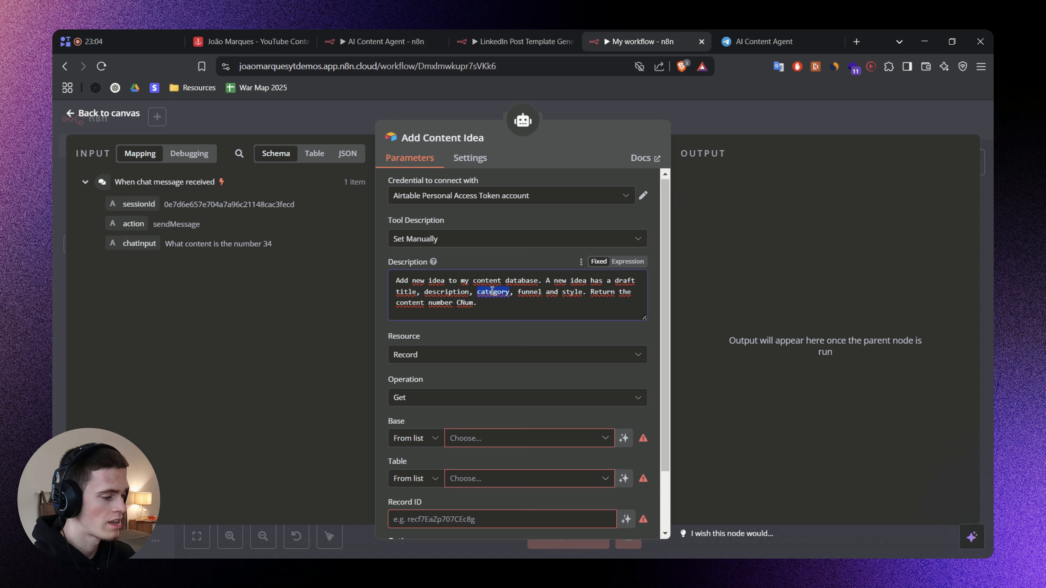
{"action": "double_click", "coordinate": [529, 292]}
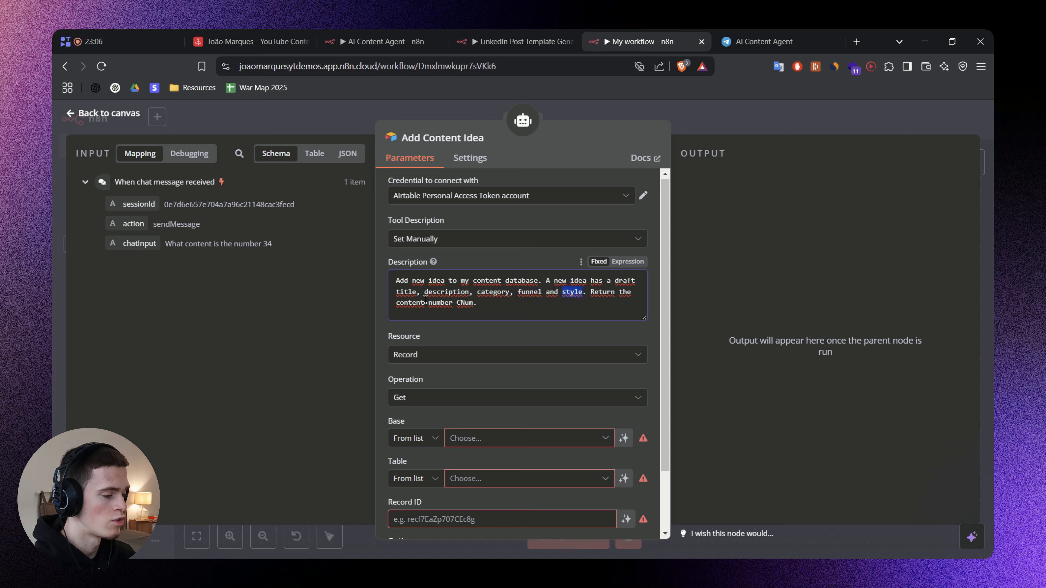
{"action": "left_click", "coordinate": [504, 334]}
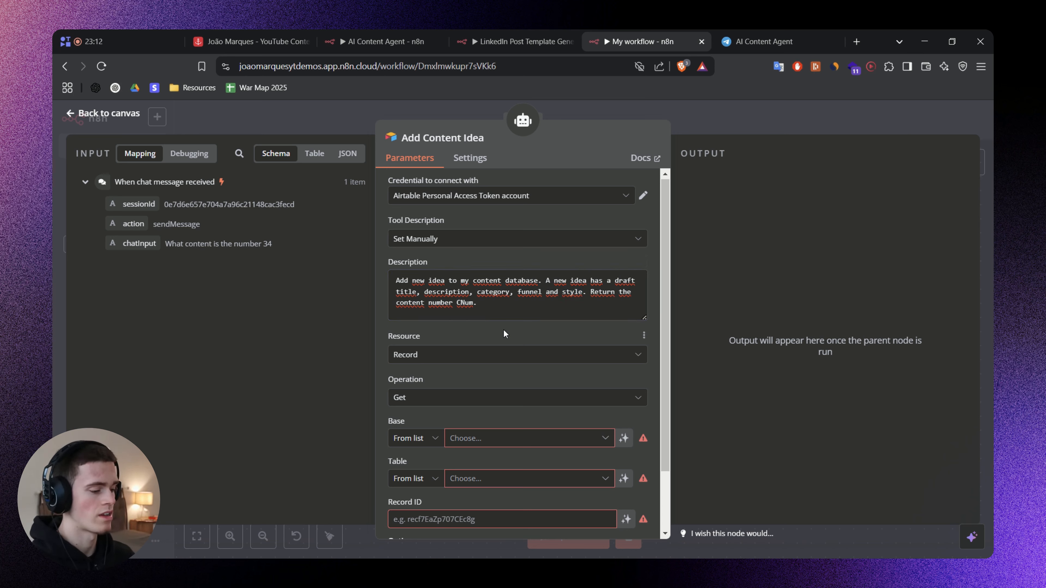
{"action": "left_click_drag", "start_coordinate": [428, 303], "coordinate": [436, 304]}
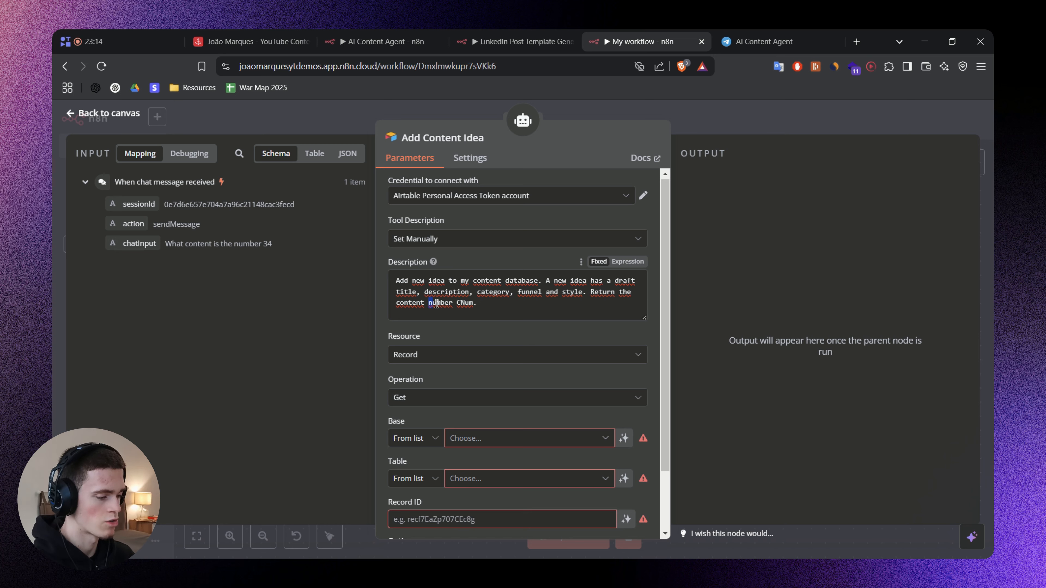
{"action": "left_click", "coordinate": [486, 330]}
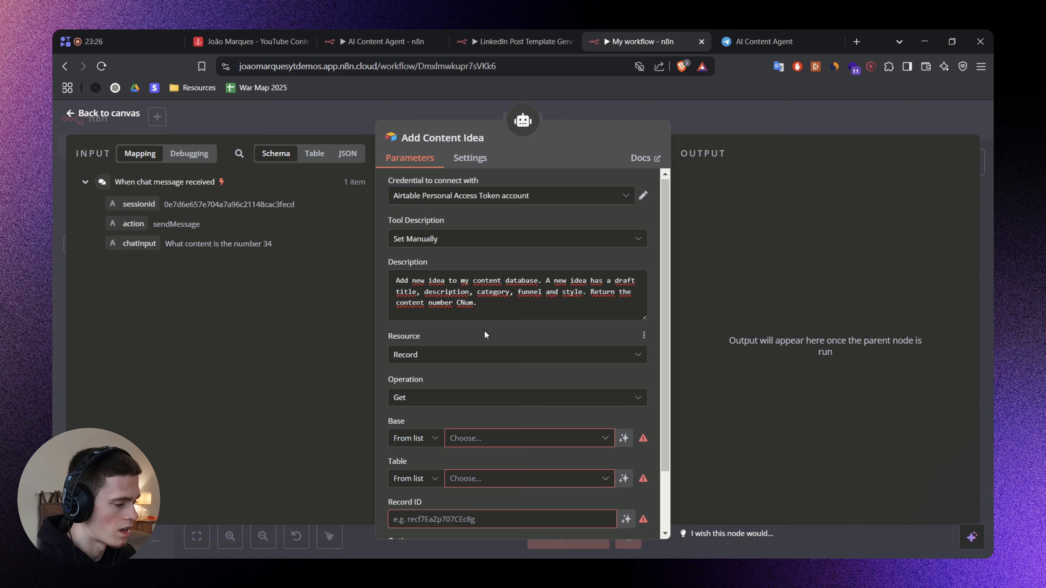
Expand record 31 in the Airtable Content Bank, examine the record ID in its web address, and return to the n8n tool settings.
{"action": "left_click", "coordinate": [251, 41]}
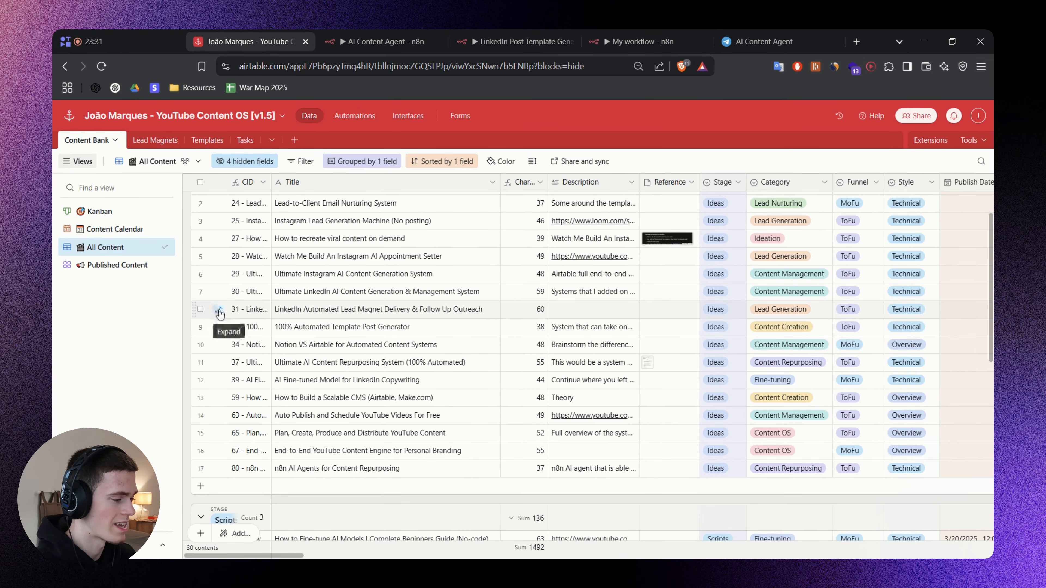
{"action": "left_click", "coordinate": [218, 310]}
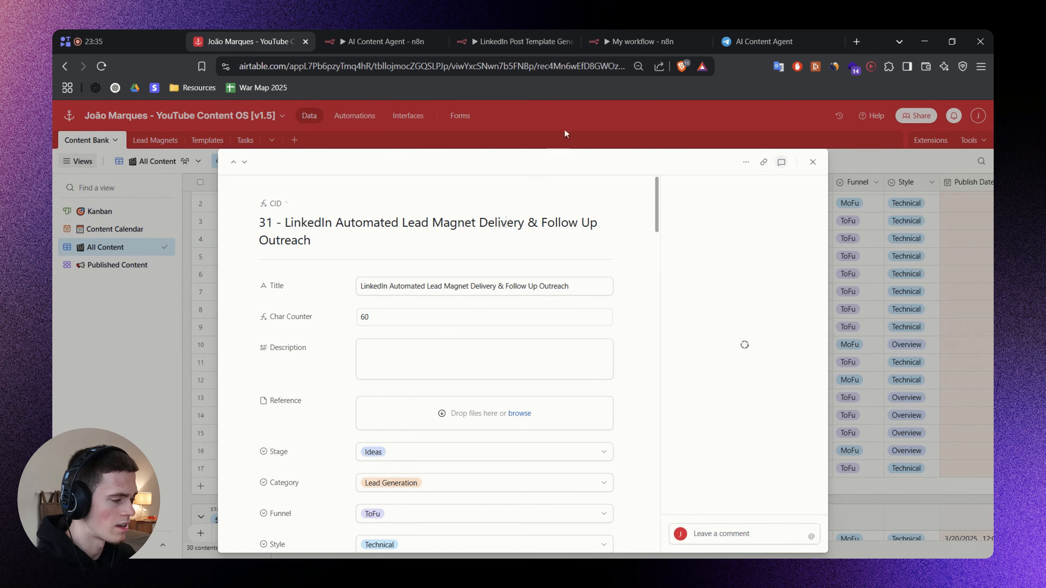
{"action": "left_click", "coordinate": [557, 69]}
{"action": "double_click", "coordinate": [567, 70]}
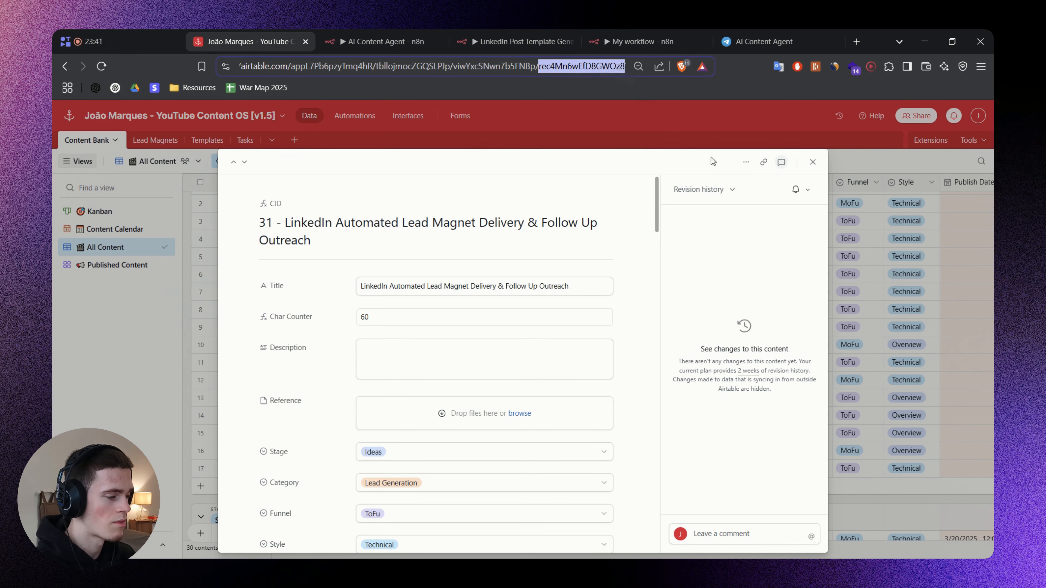
{"action": "left_click", "coordinate": [928, 285]}
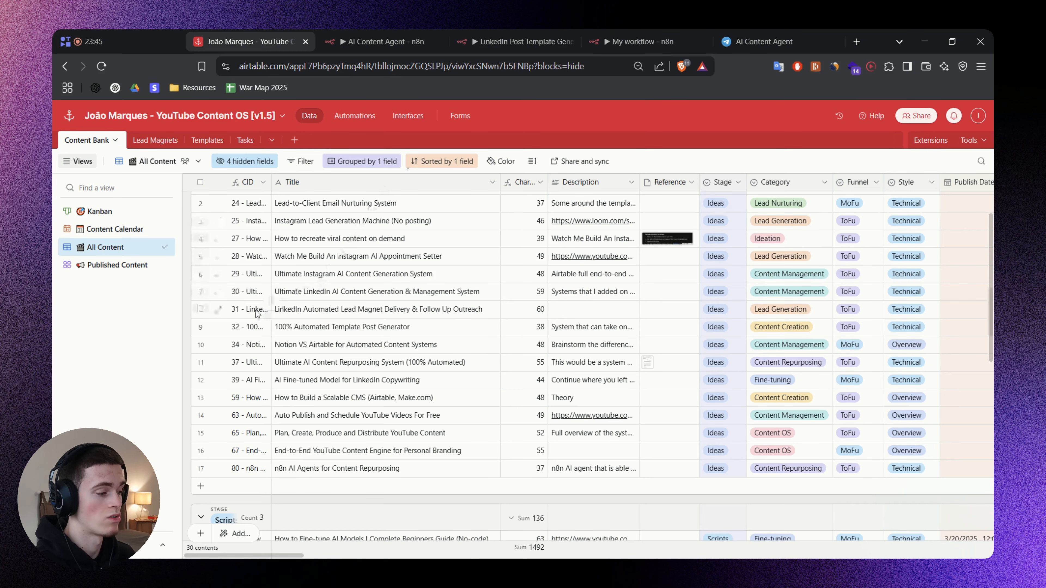
{"action": "left_click", "coordinate": [226, 309]}
{"action": "double_click", "coordinate": [565, 67]}
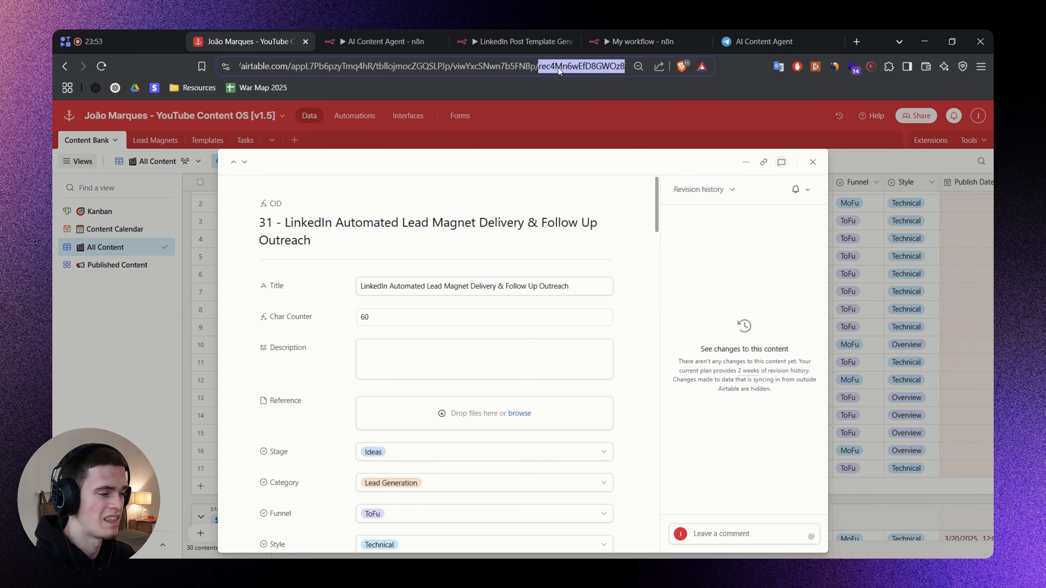
{"action": "left_click", "coordinate": [568, 67]}
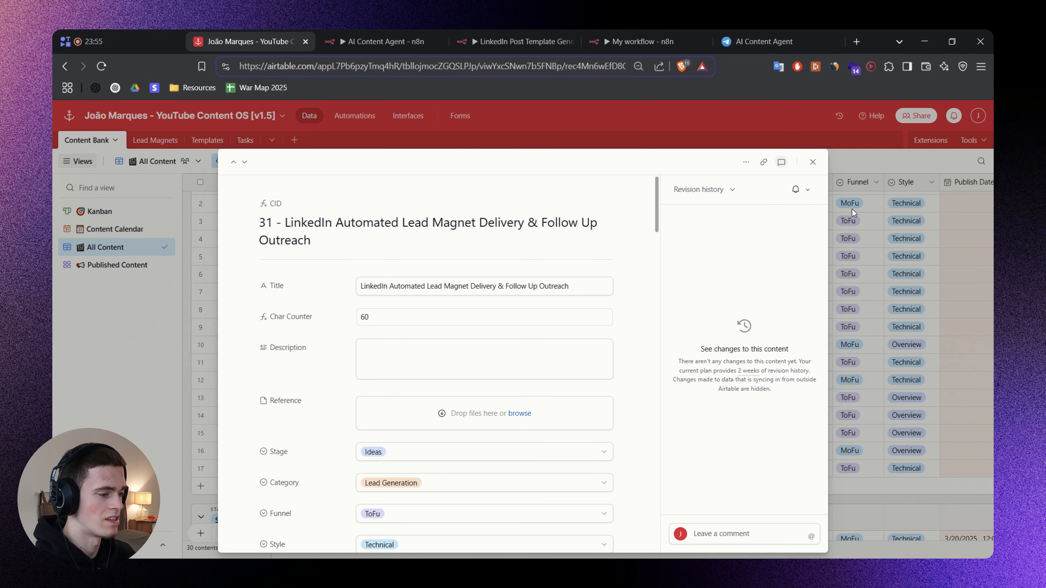
{"action": "left_click", "coordinate": [871, 228]}
{"action": "left_click", "coordinate": [648, 33]}
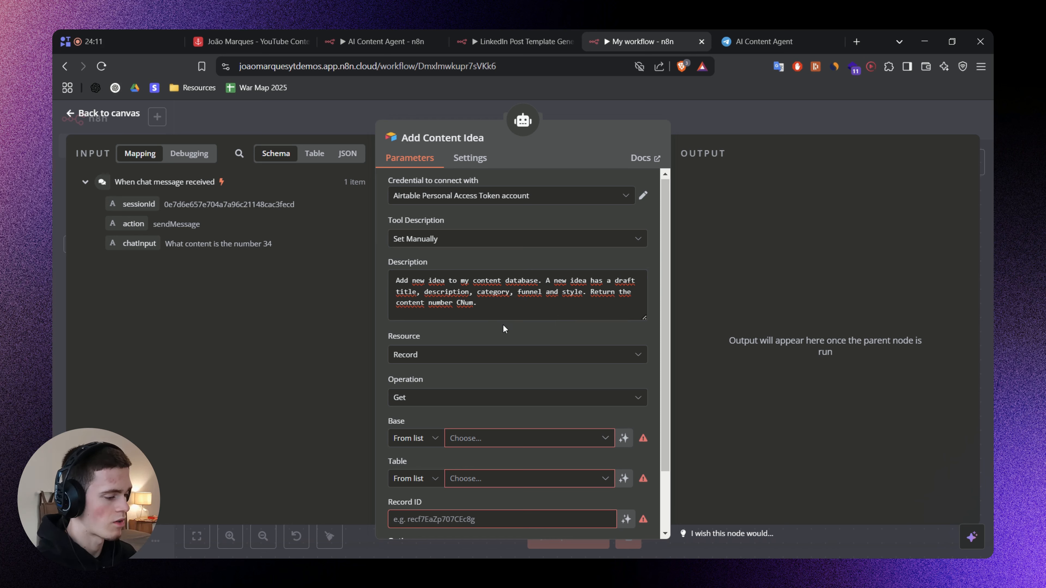
Set the Add Content Idea tool's operation to Create.
{"action": "scroll", "coordinate": [501, 329], "scroll_direction": "down", "scroll_amount": 2}
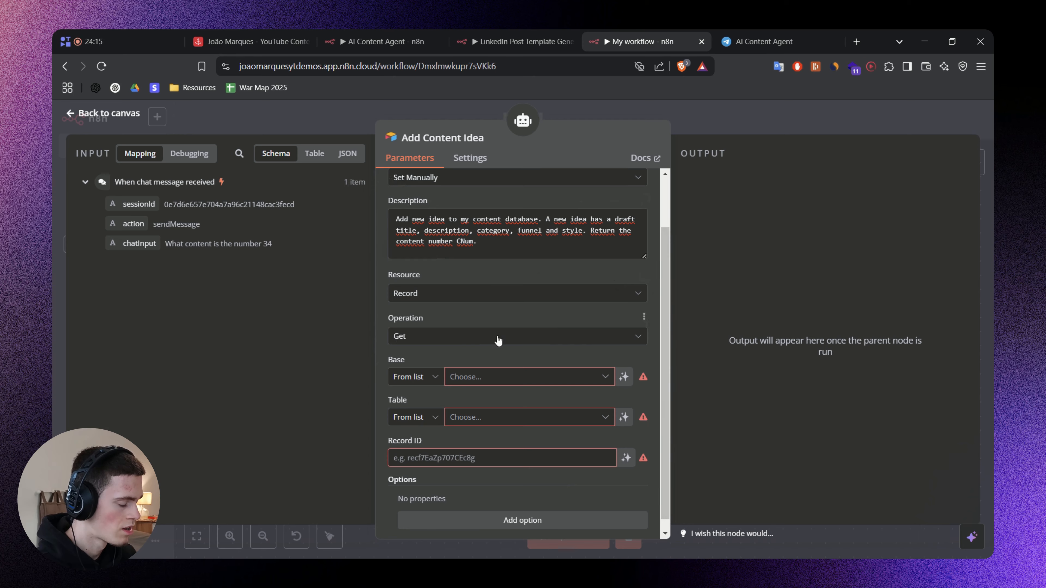
{"action": "scroll", "coordinate": [474, 336], "scroll_direction": "up", "scroll_amount": 2}
{"action": "scroll", "coordinate": [453, 334], "scroll_direction": "down", "scroll_amount": 3}
{"action": "left_click", "coordinate": [444, 330]}
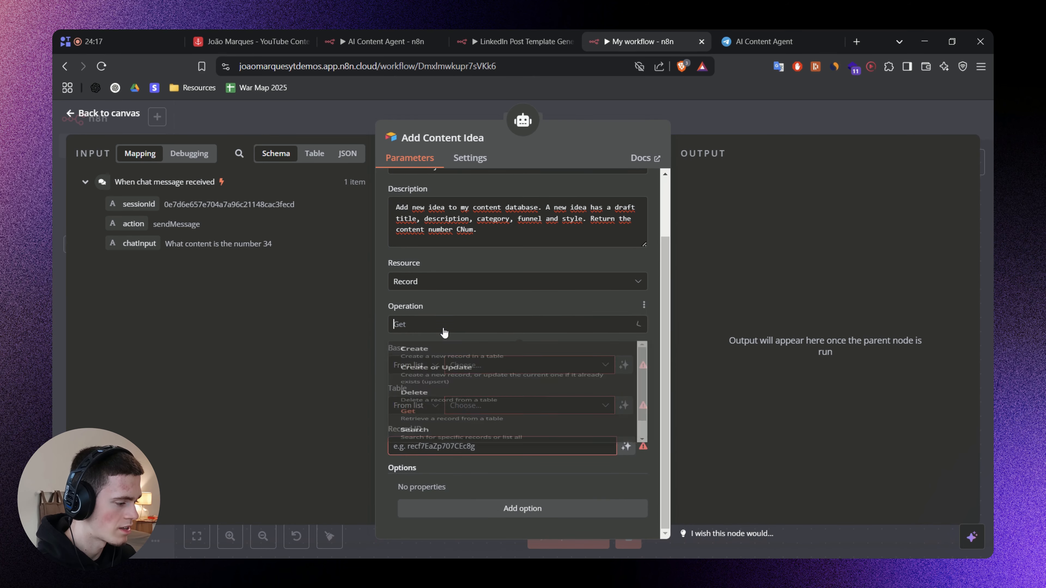
{"action": "left_click", "coordinate": [465, 363]}
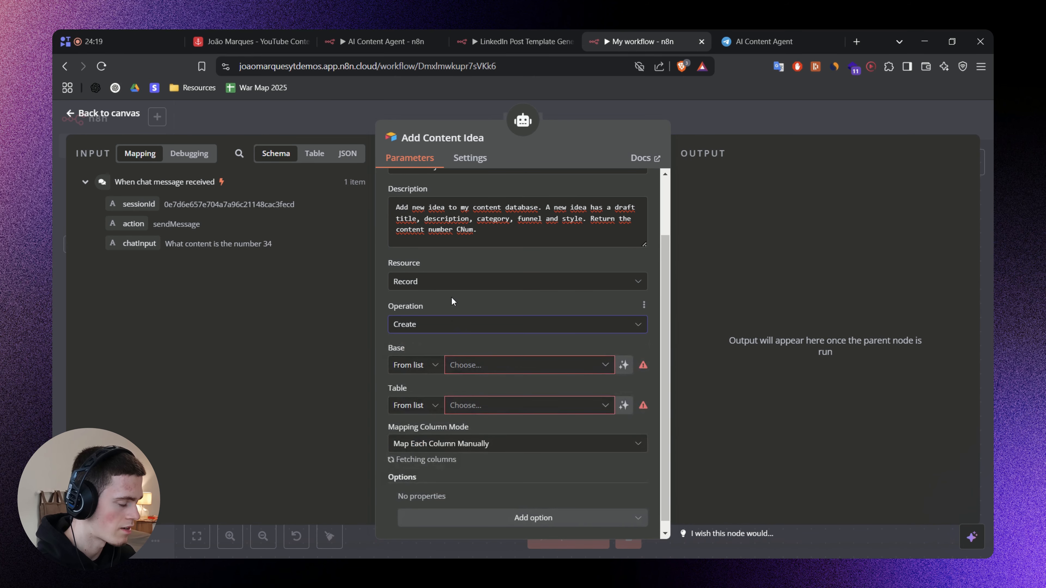
Select the YouTube Content OS [v1.5] base and its Content Bank table for the new records.
{"action": "left_click", "coordinate": [467, 367]}
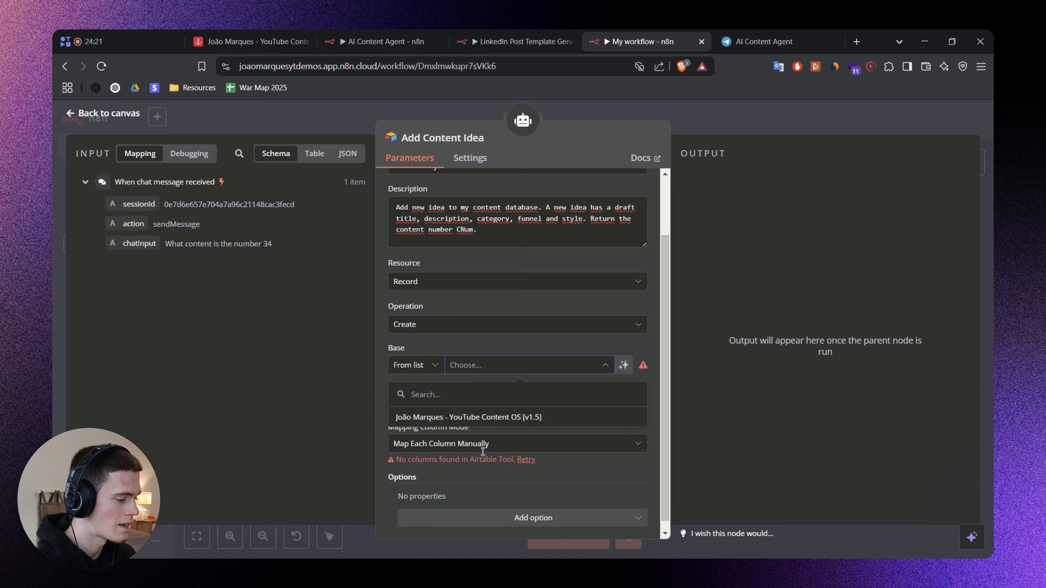
{"action": "left_click", "coordinate": [470, 418]}
{"action": "left_click", "coordinate": [478, 406]}
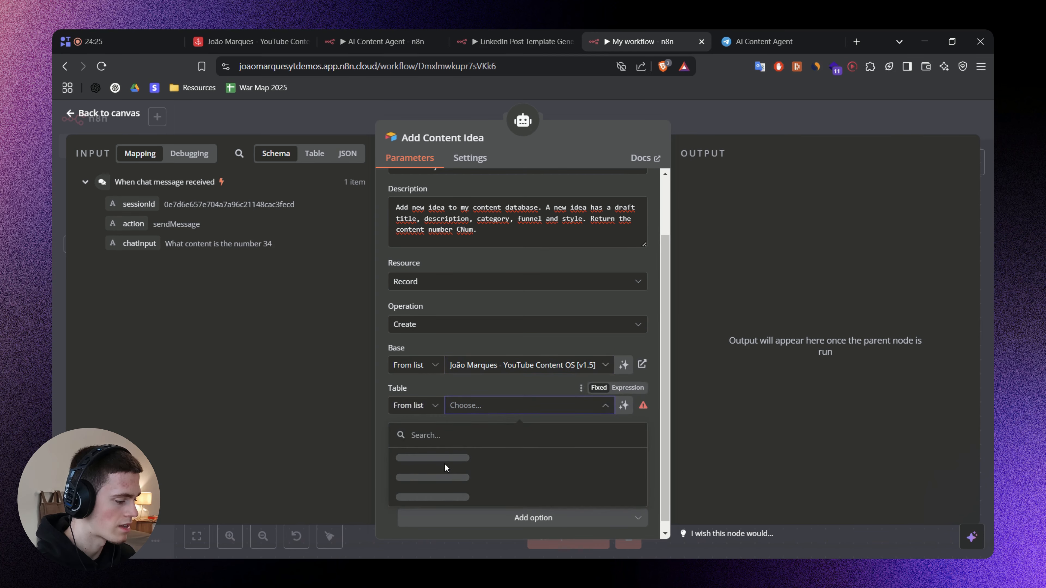
{"action": "scroll", "coordinate": [444, 464], "scroll_direction": "down", "scroll_amount": 1}
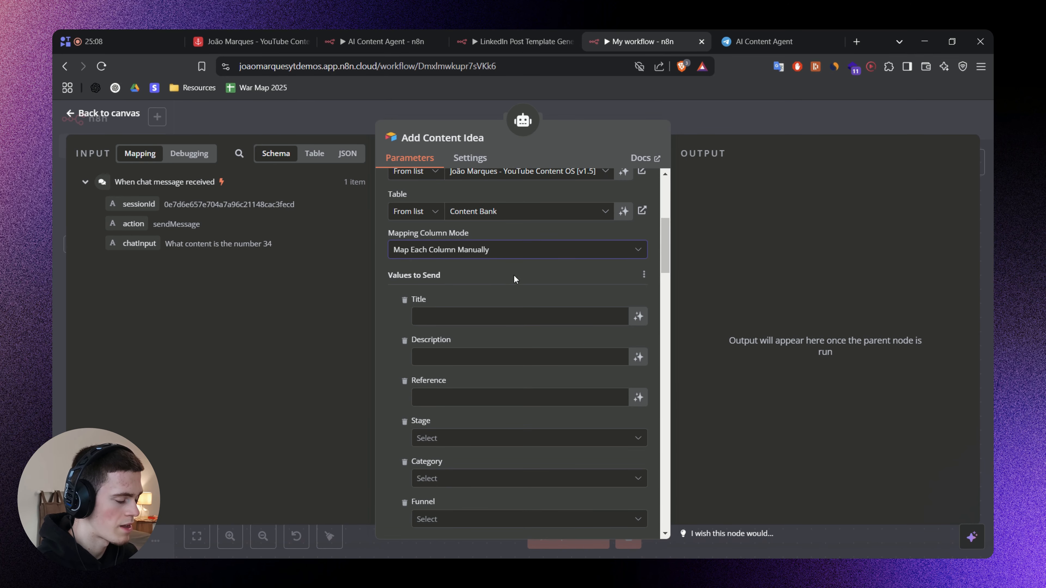
Review the columns listed as values to send, compare them with the Airtable Content Bank, and return to the Add Content Idea settings.
{"action": "left_click", "coordinate": [464, 315]}
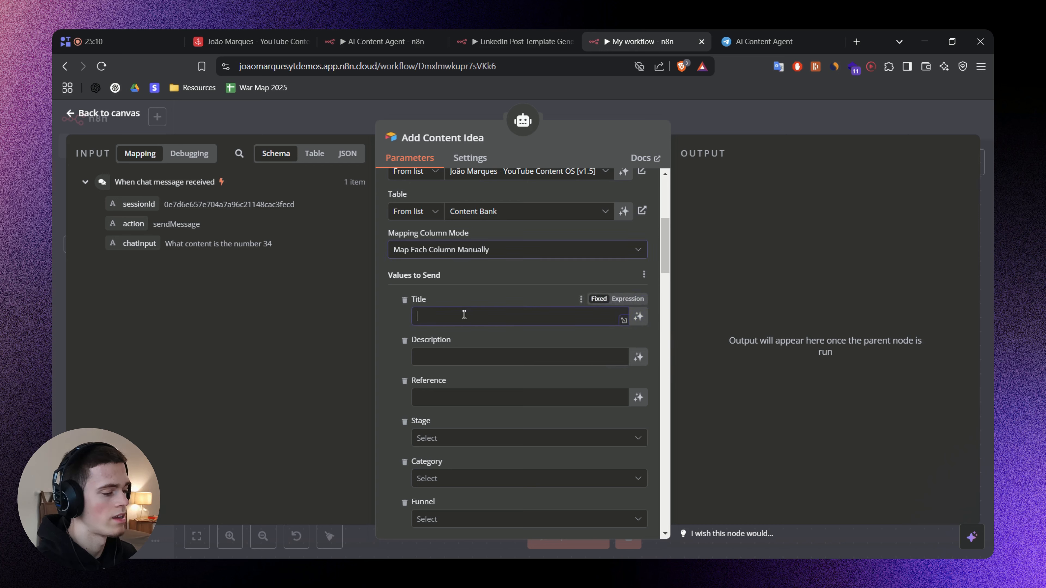
{"action": "left_click", "coordinate": [445, 398]}
{"action": "scroll", "coordinate": [447, 371], "scroll_direction": "down", "scroll_amount": 3}
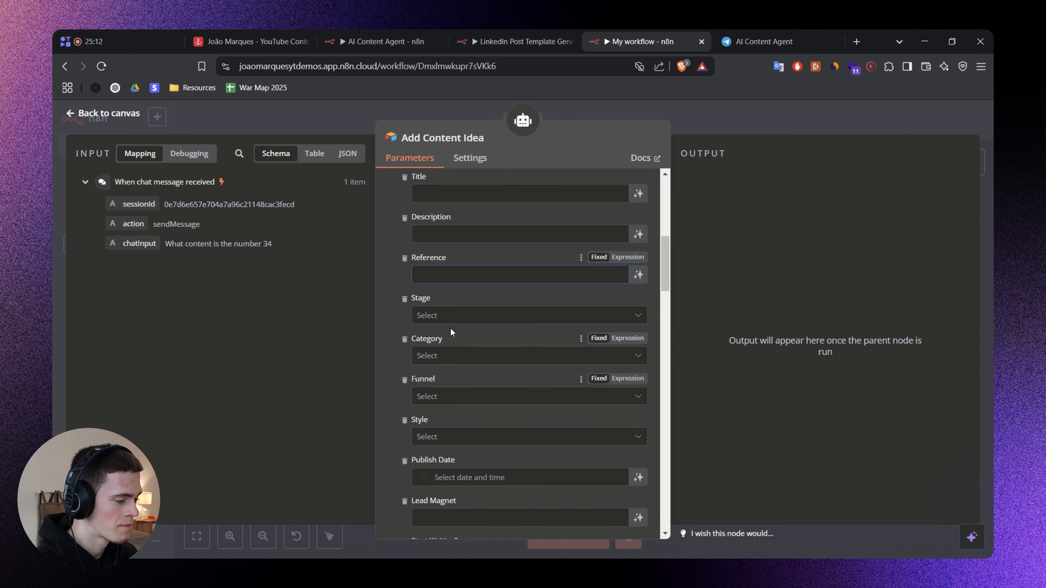
{"action": "left_click", "coordinate": [390, 339]}
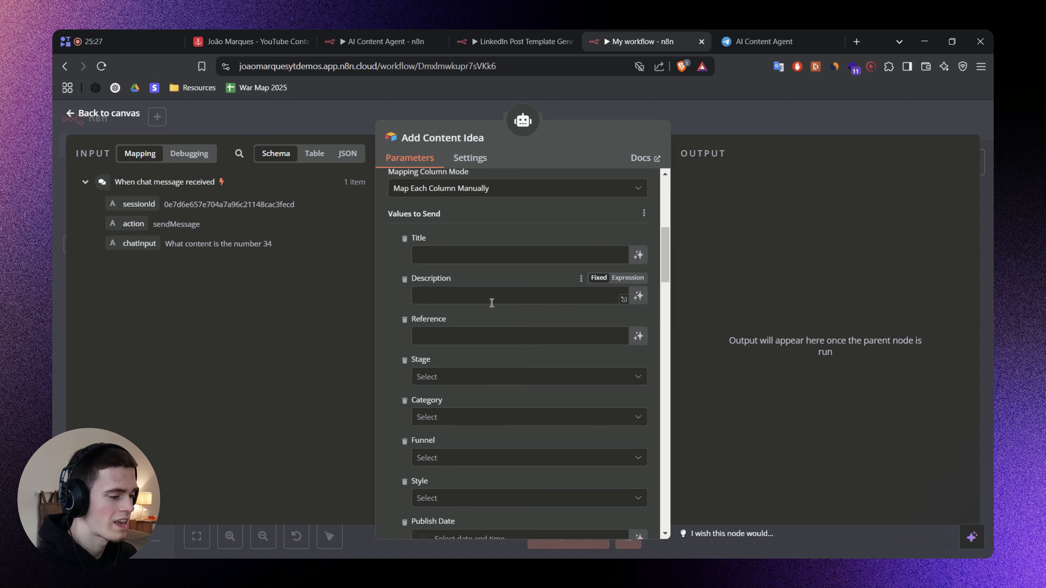
{"action": "scroll", "coordinate": [492, 303], "scroll_direction": "down", "scroll_amount": 6}
{"action": "scroll", "coordinate": [492, 303], "scroll_direction": "down", "scroll_amount": 20}
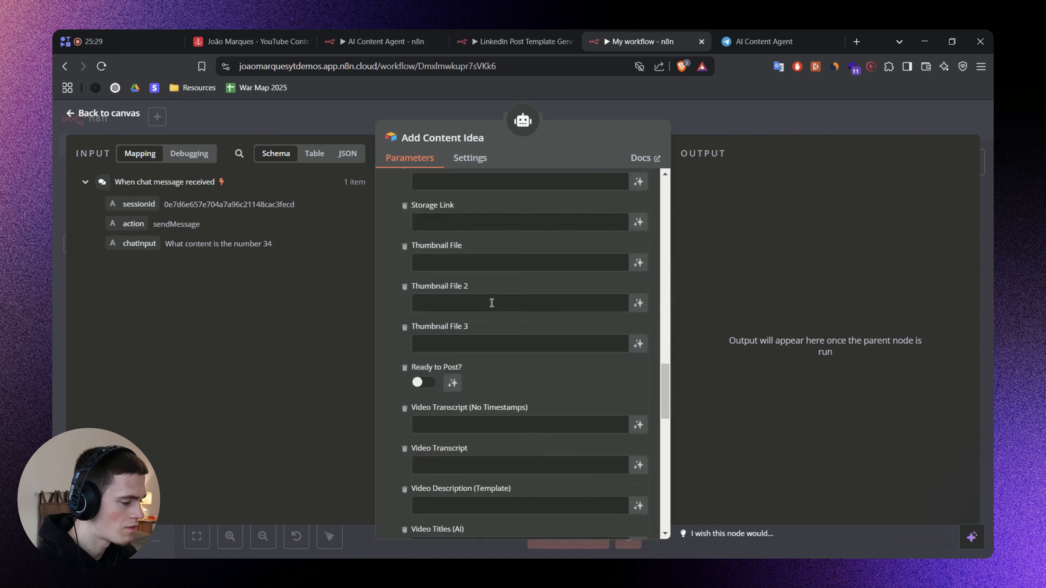
{"action": "scroll", "coordinate": [492, 303], "scroll_direction": "down", "scroll_amount": 5}
{"action": "scroll", "coordinate": [490, 304], "scroll_direction": "up", "scroll_amount": 15}
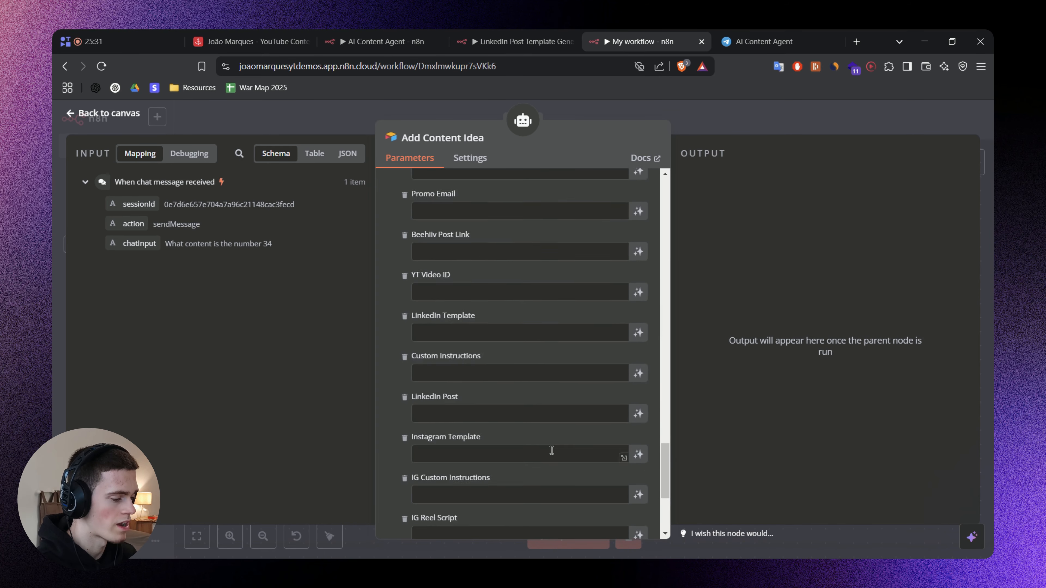
{"action": "scroll", "coordinate": [475, 373], "scroll_direction": "up", "scroll_amount": 3}
{"action": "left_click", "coordinate": [248, 35]}
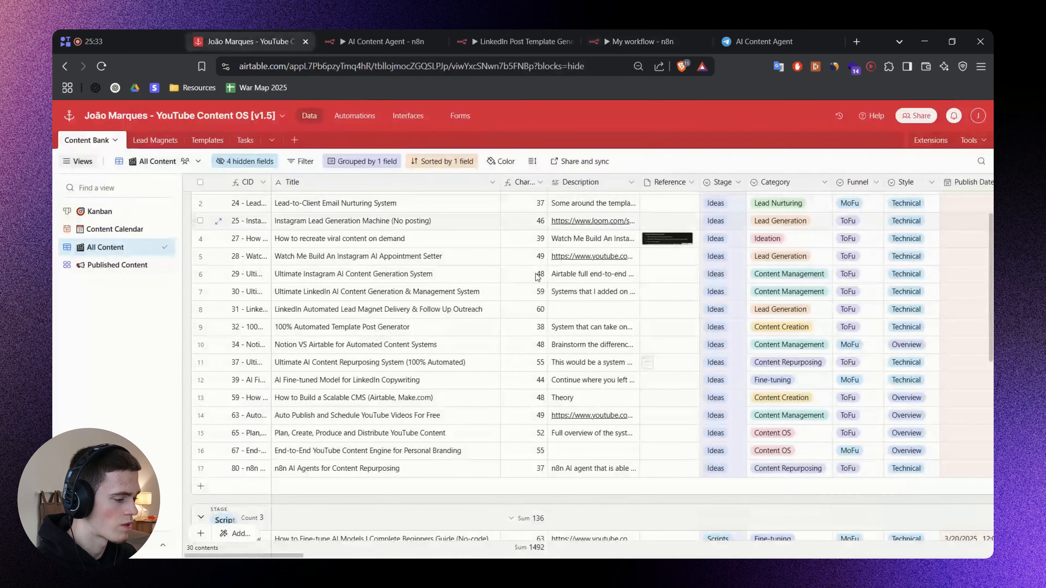
{"action": "left_click", "coordinate": [633, 33]}
Remove the Lead Magnet column and all columns below it, through the video, LinkedIn, Instagram and X fields, from the values to send.
{"action": "scroll", "coordinate": [456, 280], "scroll_direction": "up", "scroll_amount": 5}
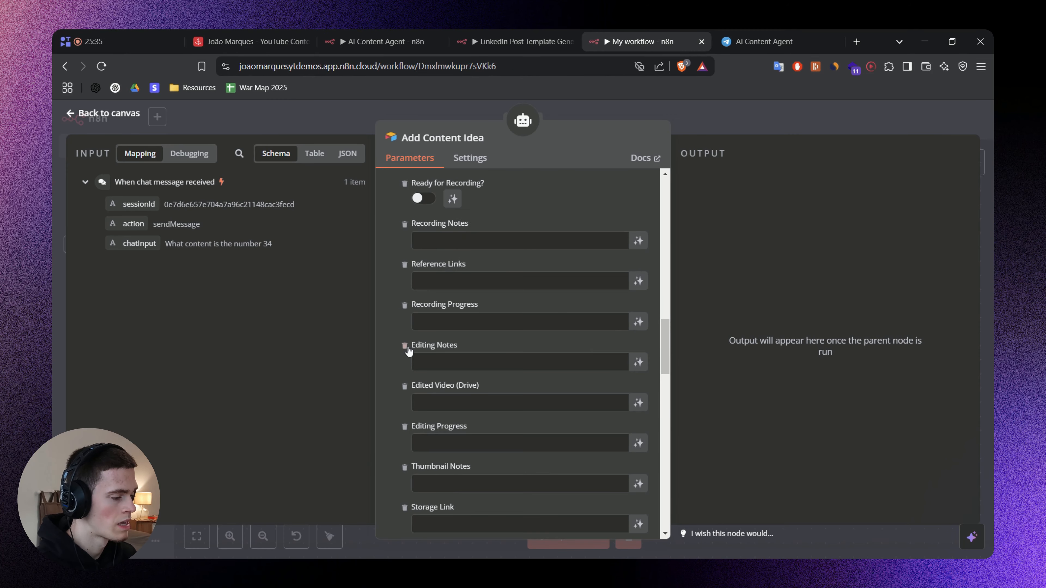
{"action": "scroll", "coordinate": [457, 281], "scroll_direction": "up", "scroll_amount": 5}
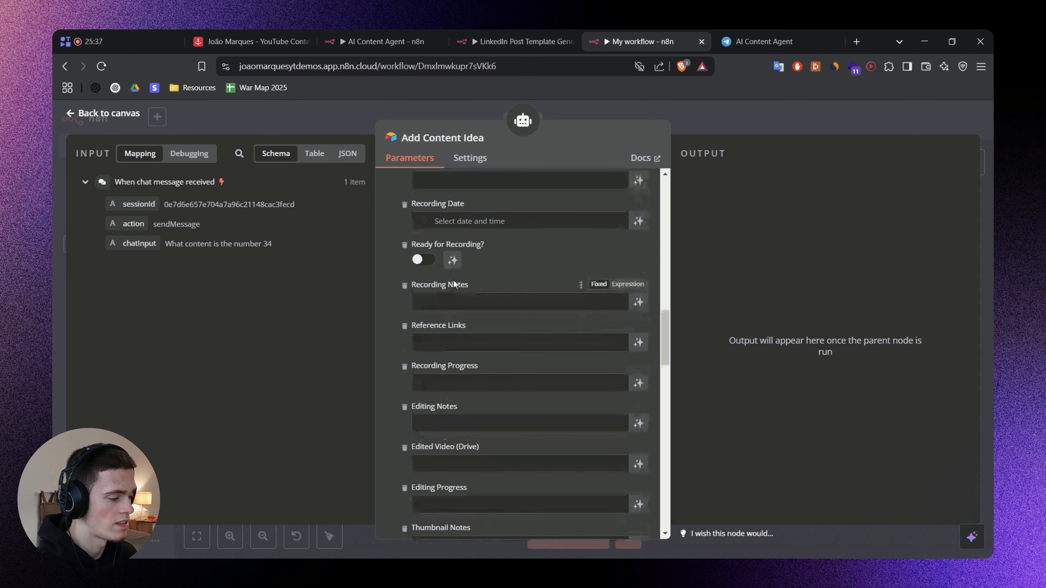
{"action": "scroll", "coordinate": [448, 210], "scroll_direction": "down", "scroll_amount": 8}
{"action": "scroll", "coordinate": [451, 363], "scroll_direction": "up", "scroll_amount": 10}
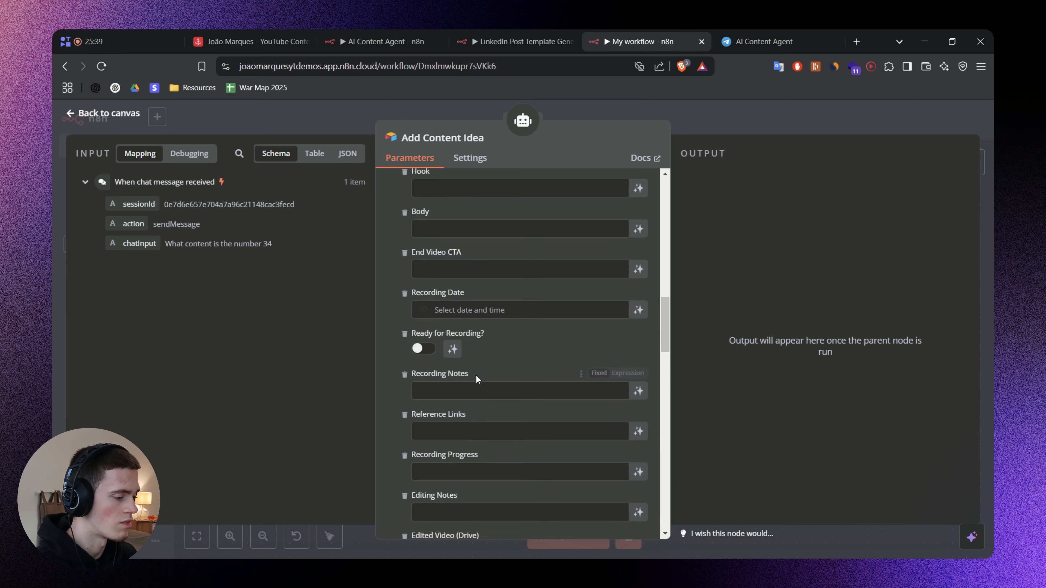
{"action": "scroll", "coordinate": [461, 361], "scroll_direction": "down", "scroll_amount": 5}
{"action": "scroll", "coordinate": [461, 361], "scroll_direction": "up", "scroll_amount": 8}
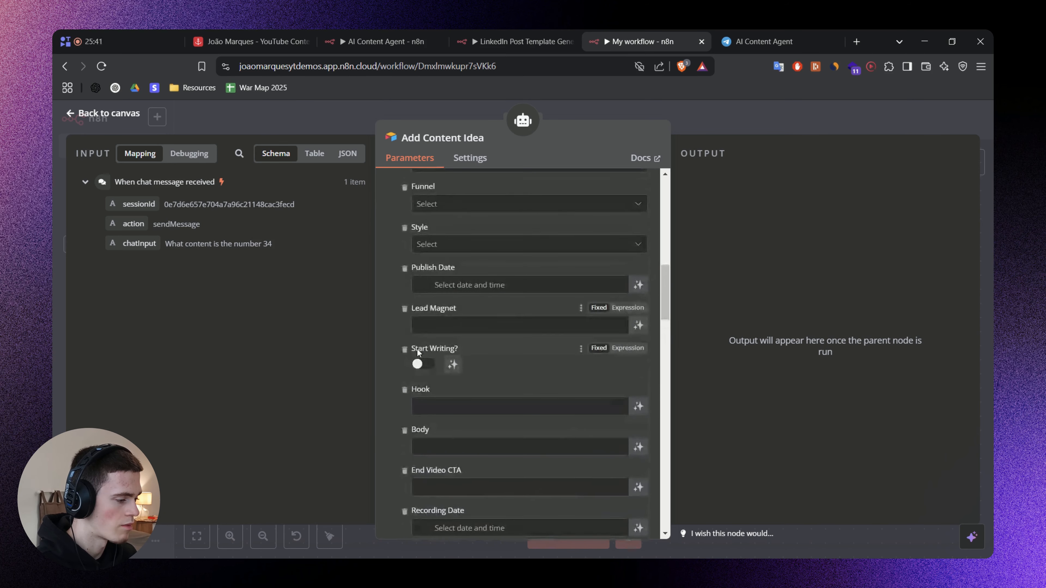
{"action": "left_click", "coordinate": [405, 432]}
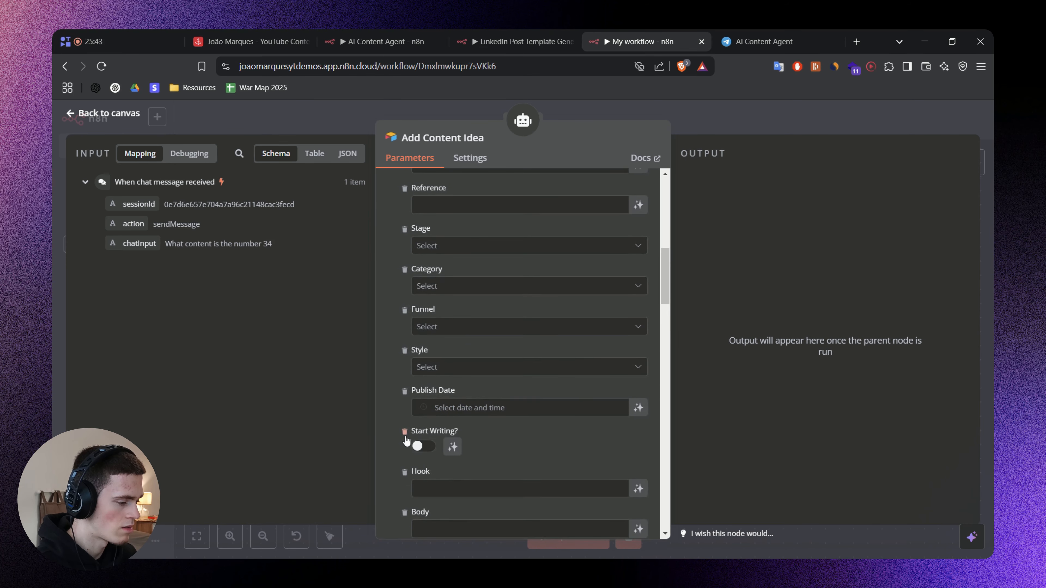
{"action": "left_click", "coordinate": [404, 432]}
{"action": "left_click", "coordinate": [405, 431]}
{"action": "left_click", "coordinate": [405, 432]}
{"action": "left_click", "coordinate": [404, 432]}
{"action": "left_click", "coordinate": [404, 432]}
{"action": "left_click", "coordinate": [404, 432]}
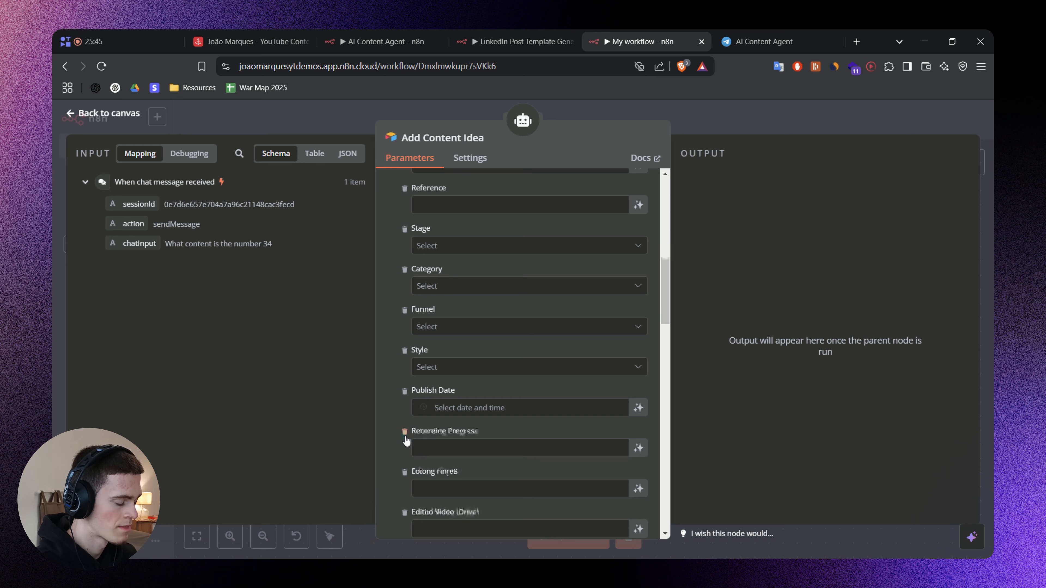
{"action": "left_click", "coordinate": [405, 432]}
{"action": "left_click", "coordinate": [404, 431]}
{"action": "left_click", "coordinate": [405, 432]}
{"action": "left_click", "coordinate": [405, 432]}
{"action": "left_click", "coordinate": [405, 432]}
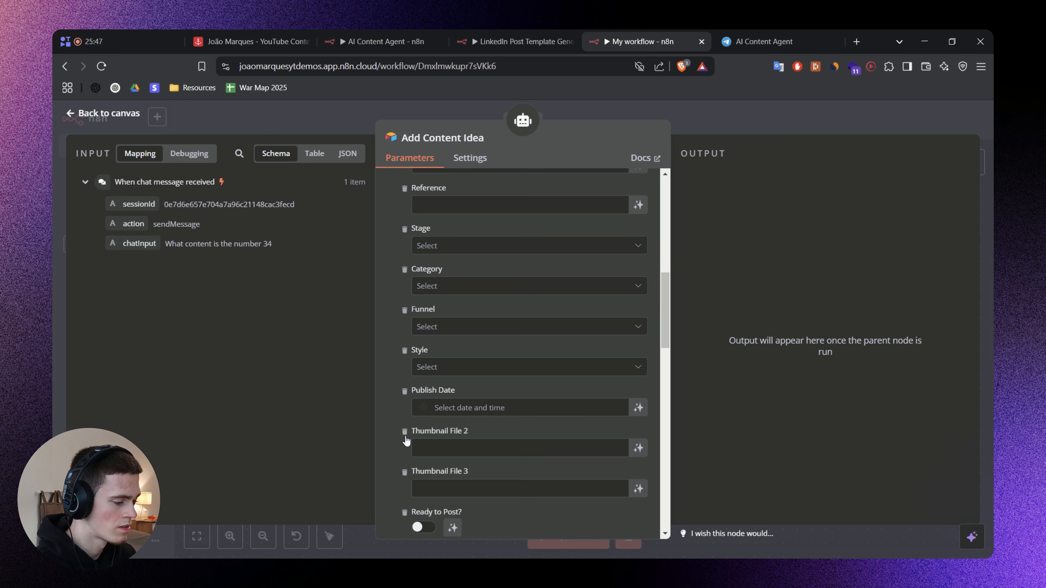
{"action": "left_click", "coordinate": [404, 432]}
{"action": "left_click", "coordinate": [404, 432]}
{"action": "left_click", "coordinate": [405, 432]}
{"action": "left_click", "coordinate": [405, 432]}
{"action": "left_click", "coordinate": [405, 431]}
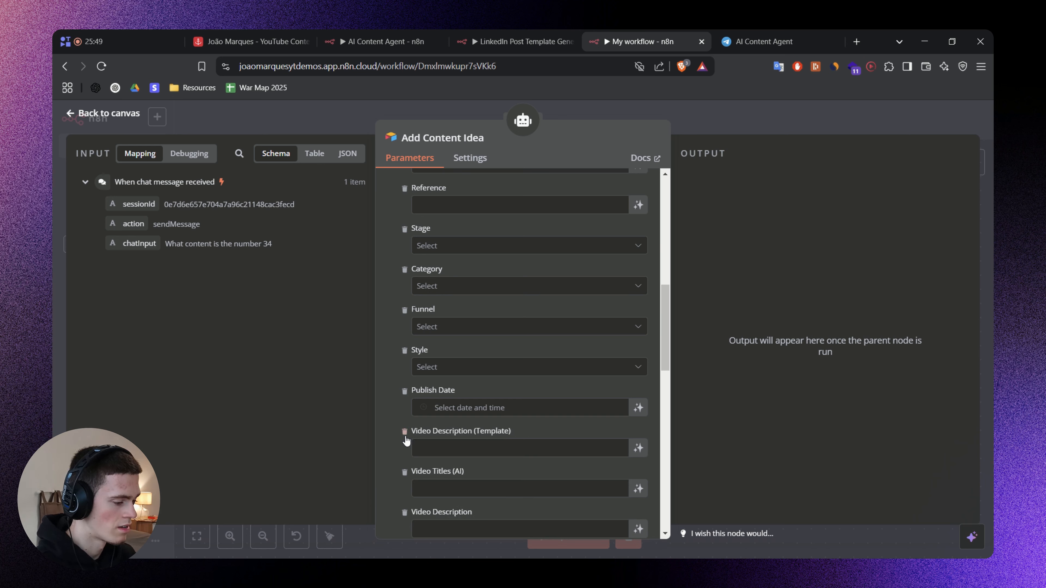
{"action": "left_click", "coordinate": [405, 432]}
{"action": "left_click", "coordinate": [404, 432]}
{"action": "left_click", "coordinate": [404, 432]}
{"action": "left_click", "coordinate": [404, 432]}
{"action": "left_click", "coordinate": [405, 431]}
{"action": "left_click", "coordinate": [405, 432]}
{"action": "left_click", "coordinate": [405, 431]}
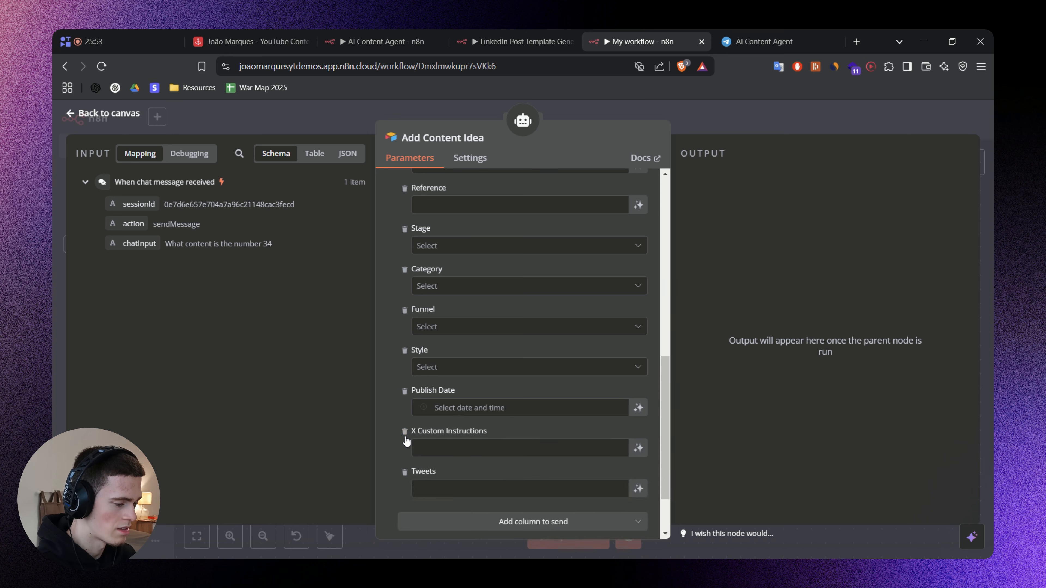
{"action": "left_click", "coordinate": [405, 432]}
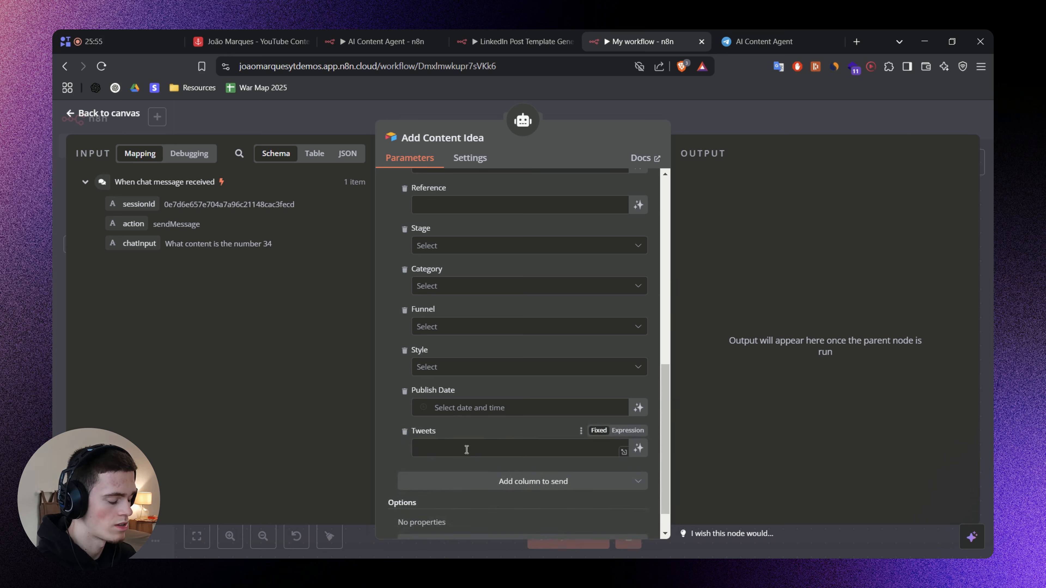
Check the Reference column in the Airtable Content Bank and remove the Reference and Publish Date columns from the values to send.
{"action": "scroll", "coordinate": [486, 371], "scroll_direction": "up", "scroll_amount": 3}
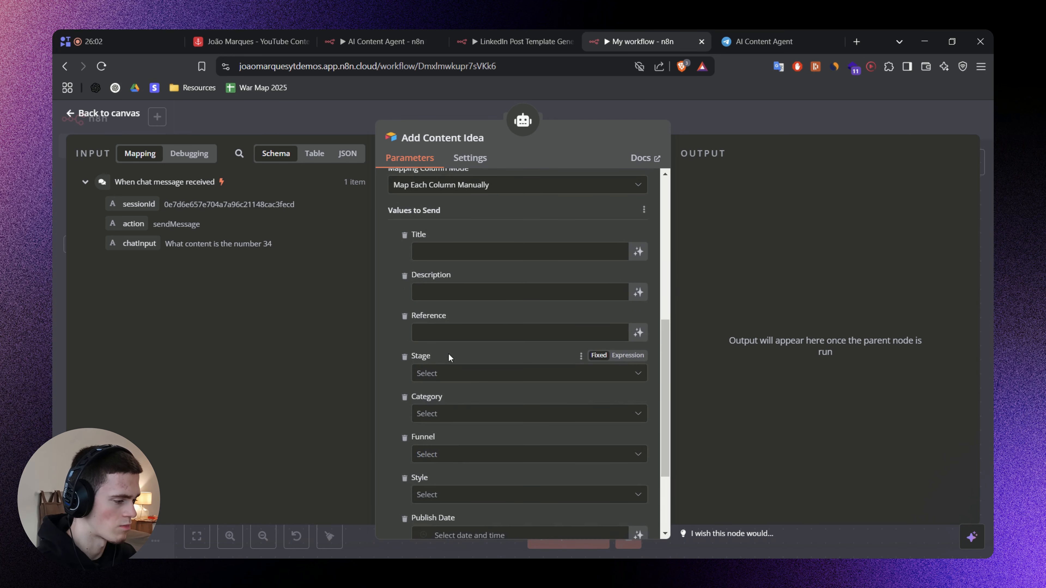
{"action": "scroll", "coordinate": [449, 356], "scroll_direction": "down", "scroll_amount": 2}
{"action": "scroll", "coordinate": [453, 392], "scroll_direction": "up", "scroll_amount": 2}
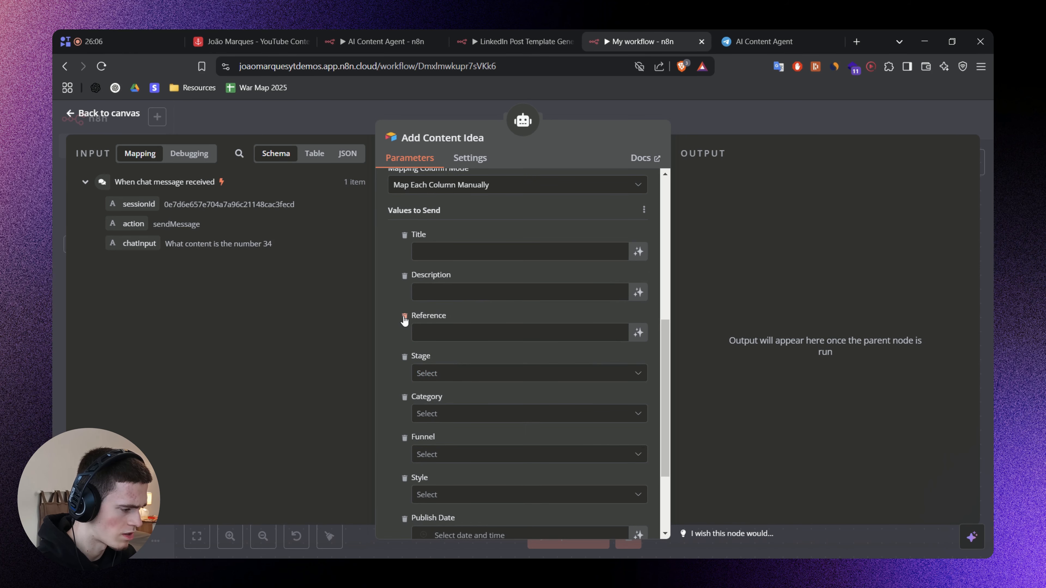
{"action": "left_click", "coordinate": [263, 40]}
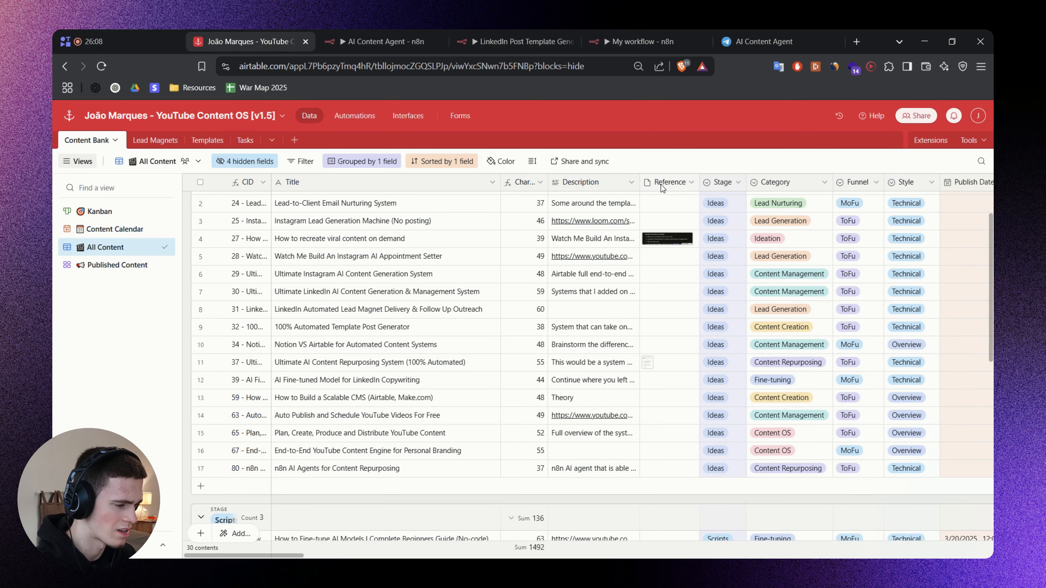
{"action": "scroll", "coordinate": [661, 189], "scroll_direction": "up", "scroll_amount": 1}
{"action": "left_click", "coordinate": [642, 42]}
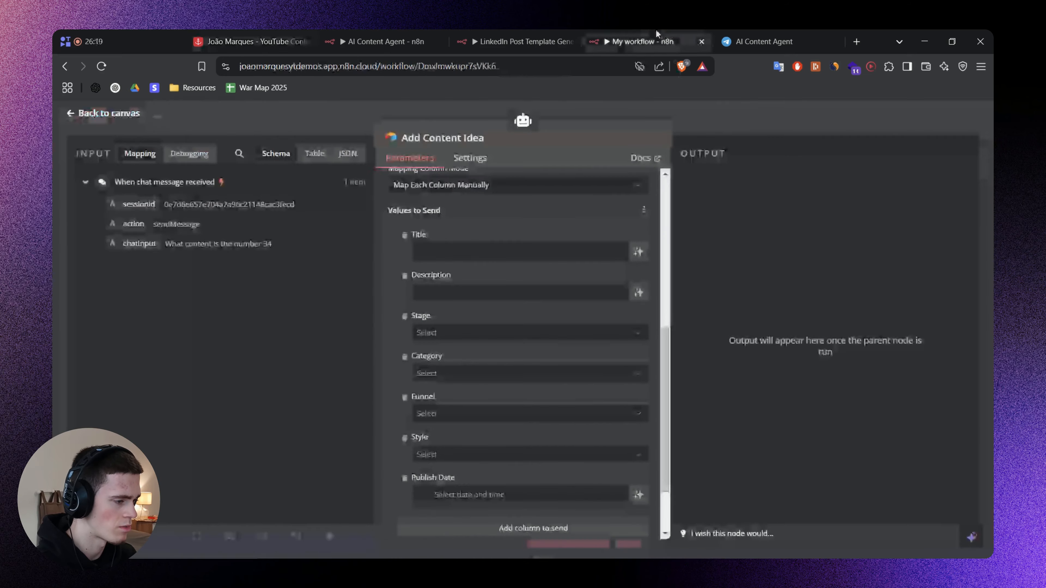
{"action": "left_click", "coordinate": [405, 478]}
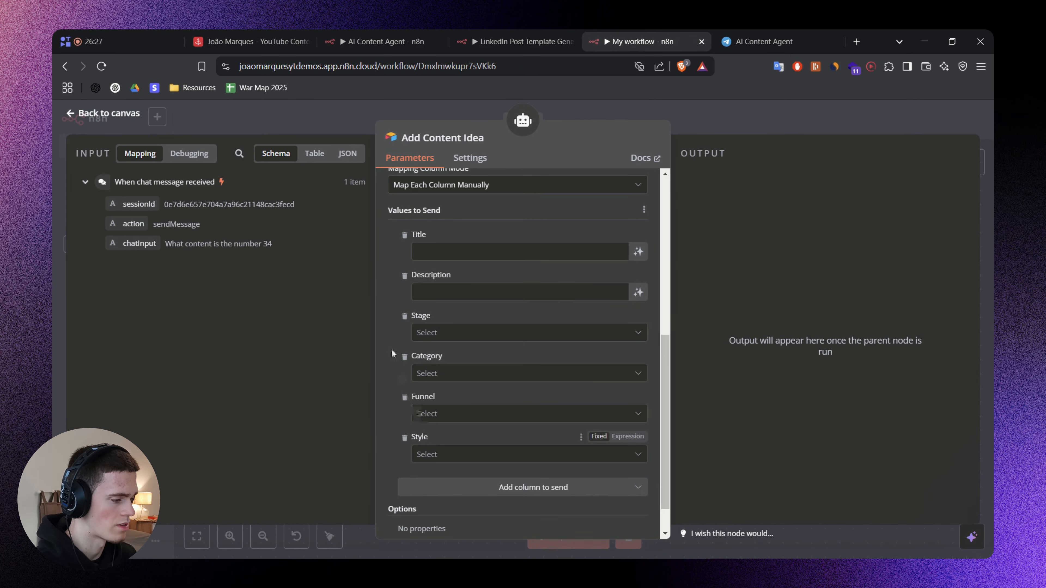
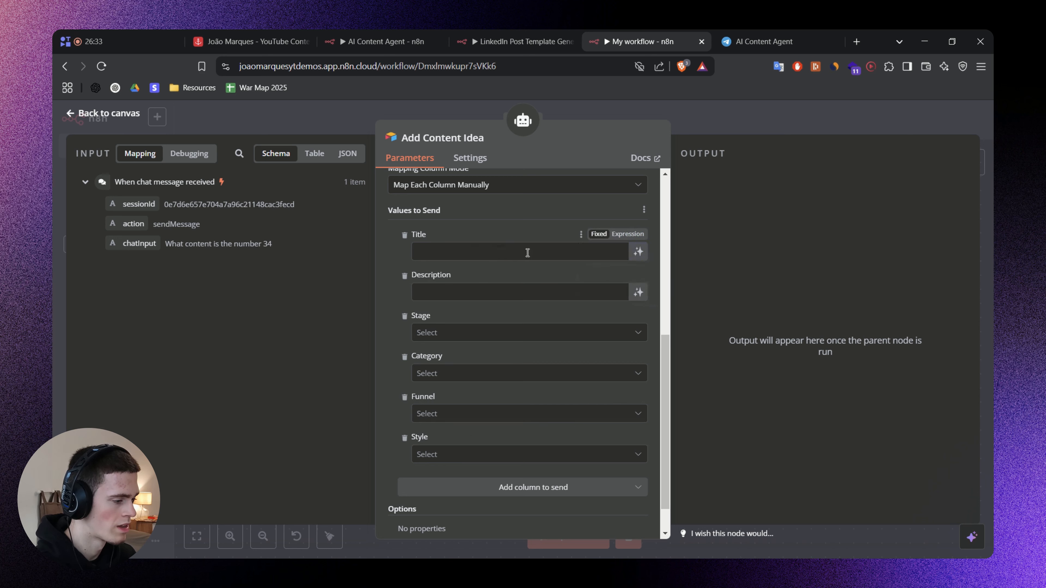
Let the model define the Title column, adding the description "Draft title of the content idea.".
{"action": "left_click", "coordinate": [638, 252]}
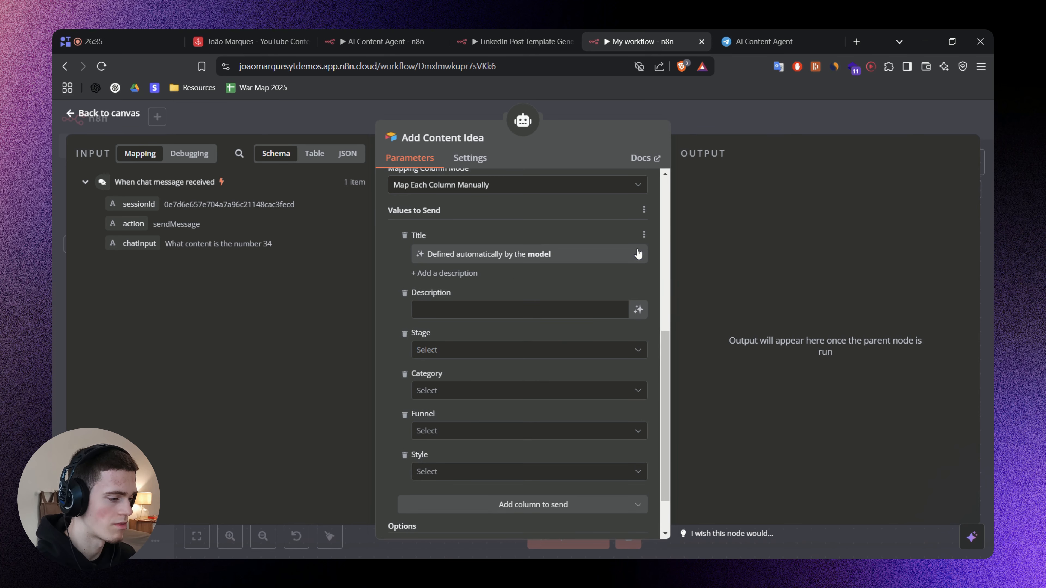
{"action": "left_click", "coordinate": [463, 274]}
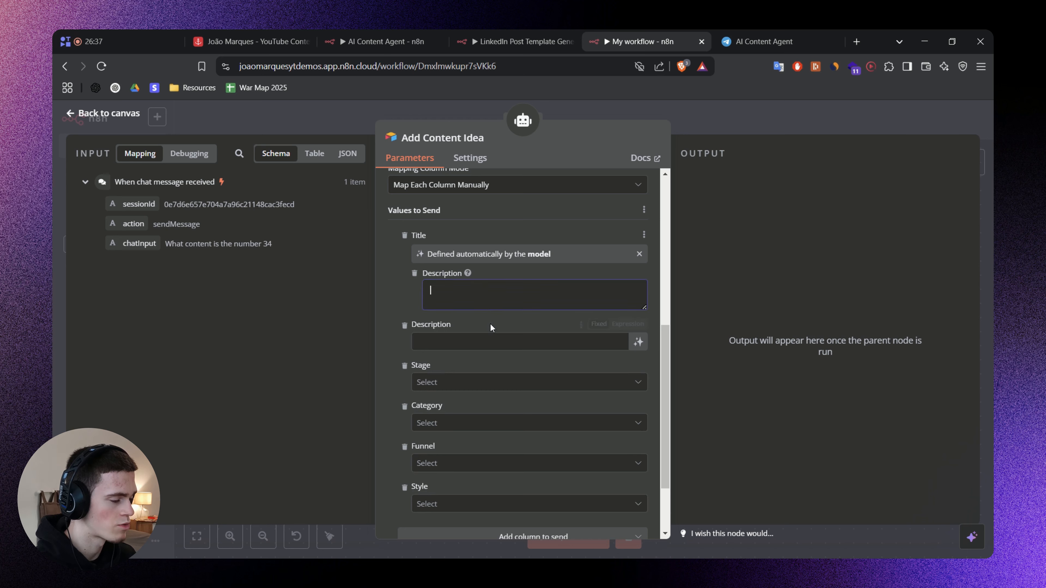
{"action": "type", "text": "Draft title of the content idea."}
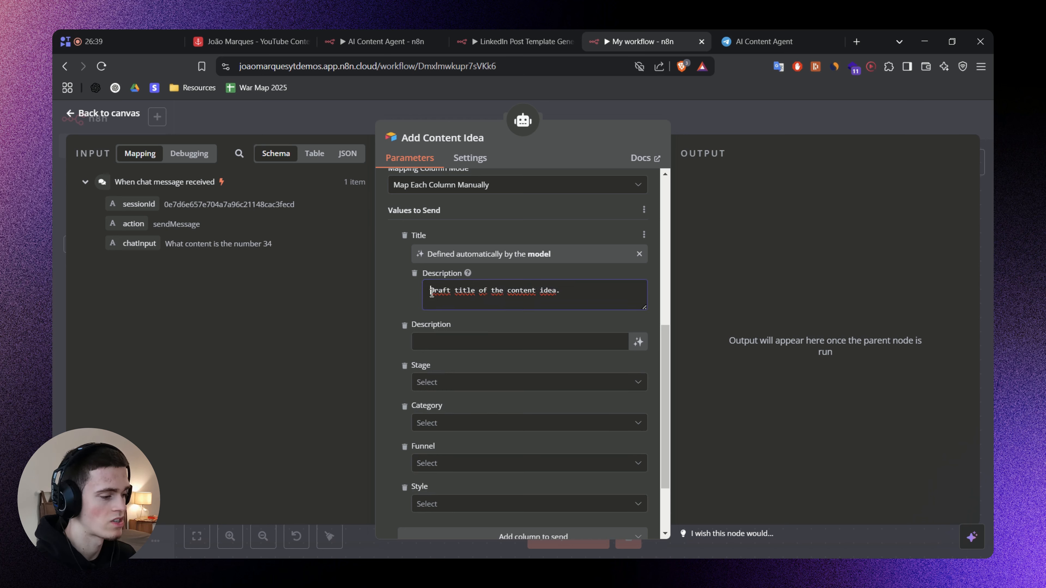
{"action": "left_click_drag", "start_coordinate": [432, 292], "coordinate": [574, 293]}
{"action": "left_click", "coordinate": [392, 302]}
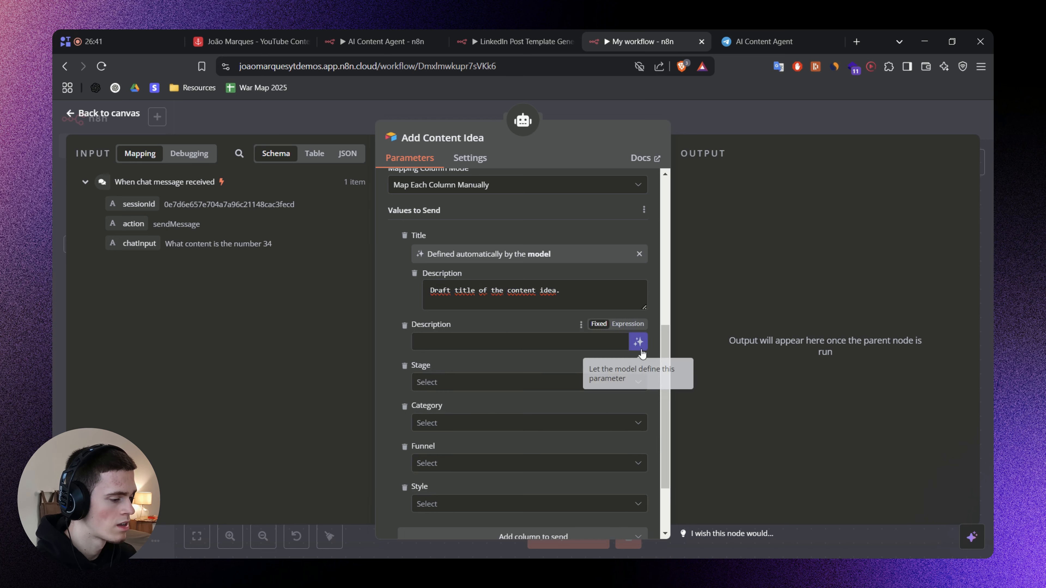
Let the model define the Description column, adding the description "Description of the content idea.".
{"action": "left_click", "coordinate": [639, 342]}
{"action": "left_click", "coordinate": [449, 364]}
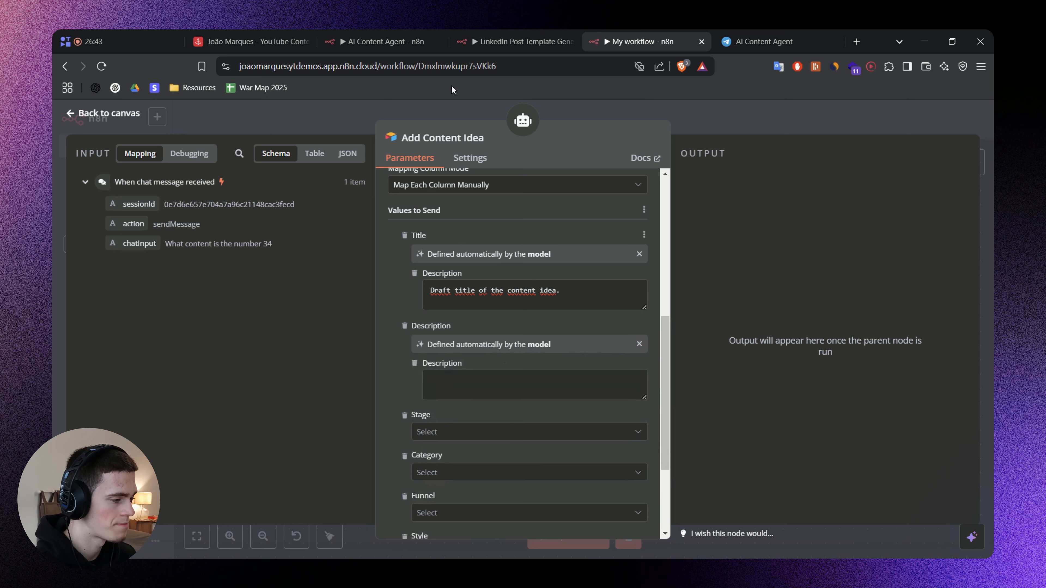
{"action": "type", "text": "Description of the content idea."}
Set the Stage column to the fixed value Ideas.
{"action": "scroll", "coordinate": [520, 390], "scroll_direction": "down", "scroll_amount": 2}
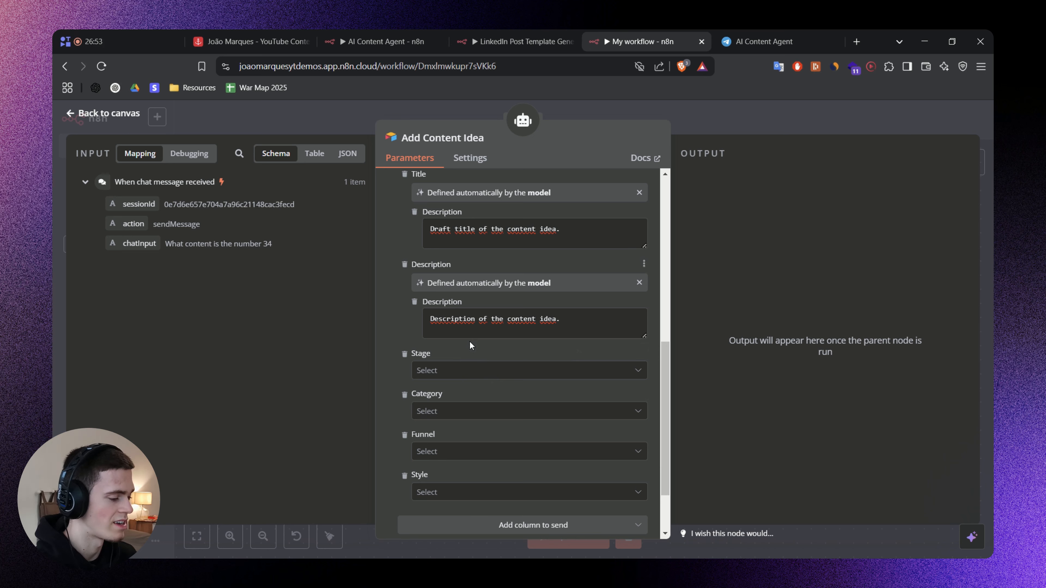
{"action": "left_click", "coordinate": [451, 370]}
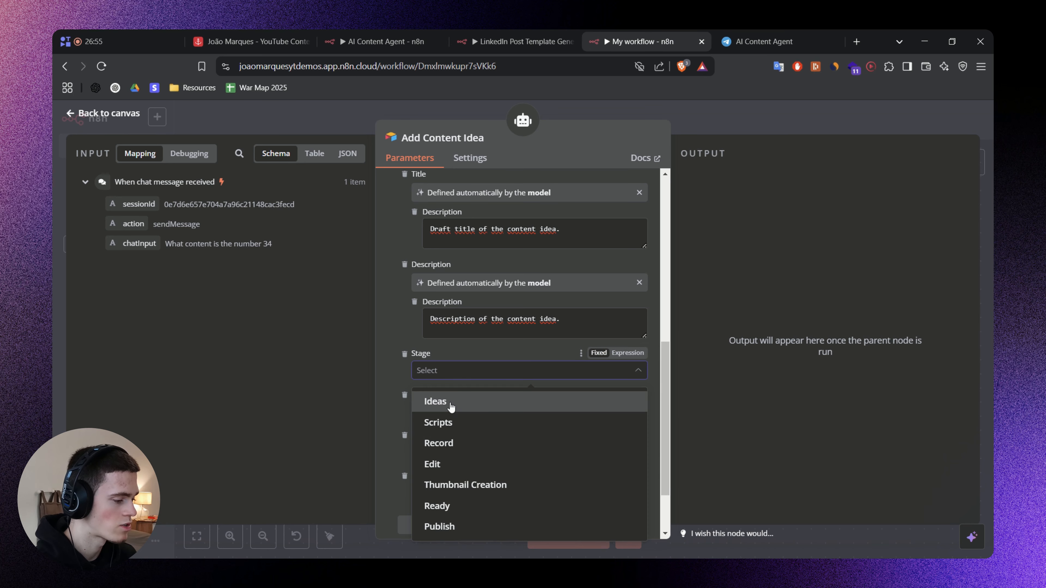
{"action": "left_click", "coordinate": [451, 407]}
{"action": "scroll", "coordinate": [487, 382], "scroll_direction": "down", "scroll_amount": 3}
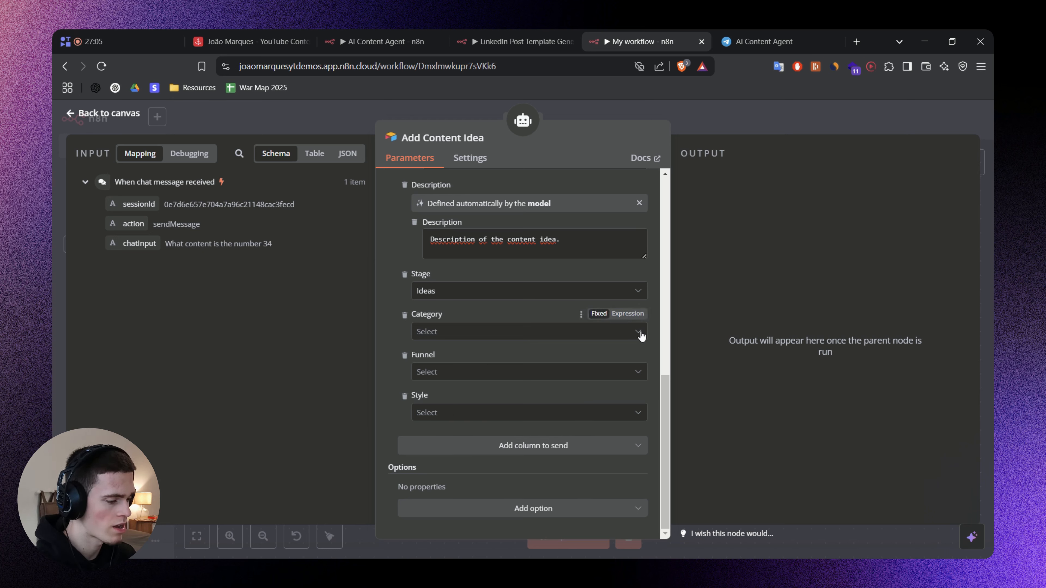
Reset the Description column's model definition, then restore it with the description "Description of the content idea.".
{"action": "scroll", "coordinate": [619, 348], "scroll_direction": "up", "scroll_amount": 2}
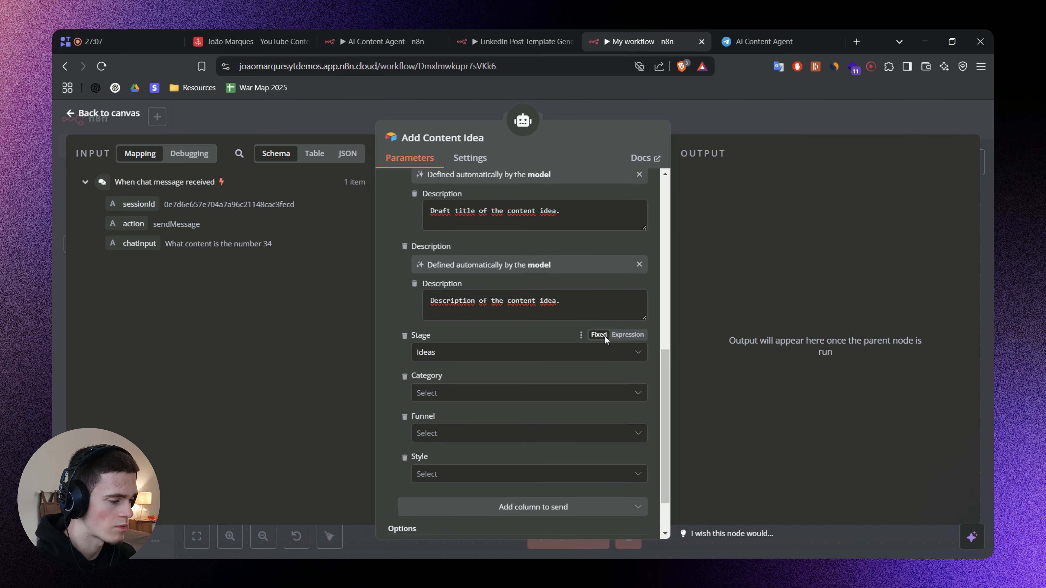
{"action": "left_click", "coordinate": [594, 304]}
{"action": "key", "text": "BackSpace"}
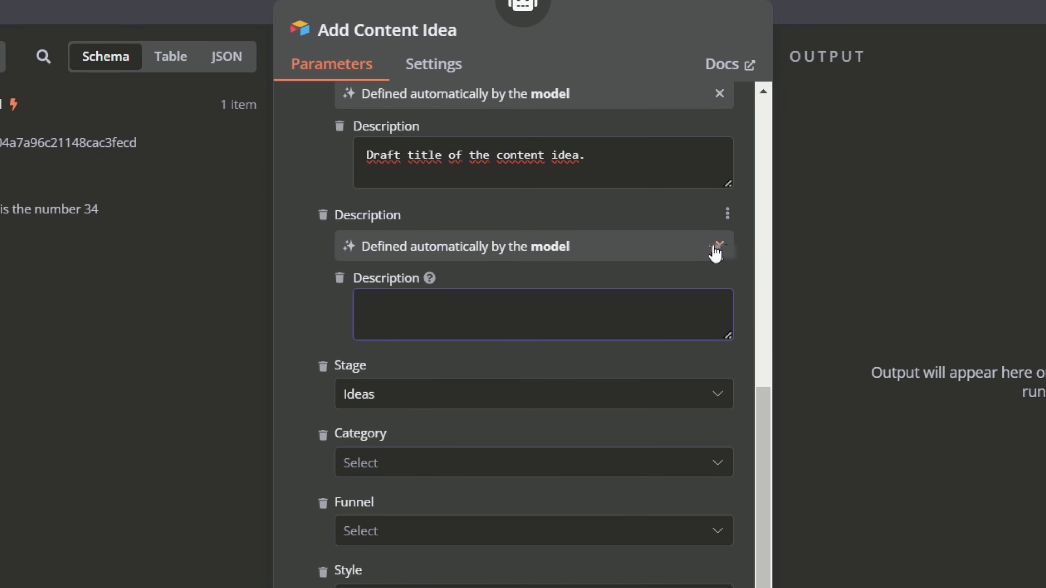
{"action": "left_click", "coordinate": [640, 264]}
{"action": "left_click", "coordinate": [740, 261]}
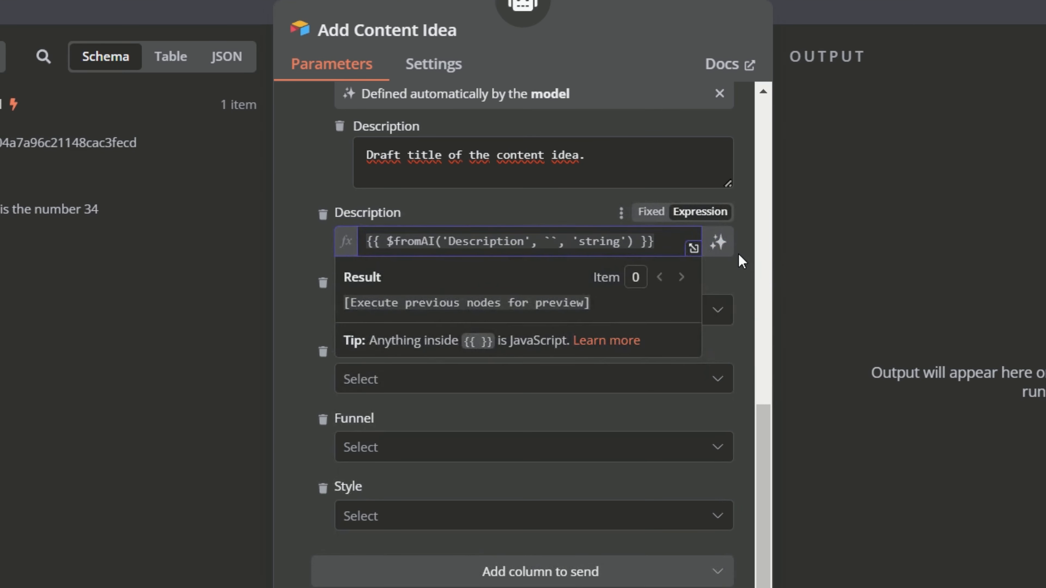
{"action": "left_click", "coordinate": [720, 248]}
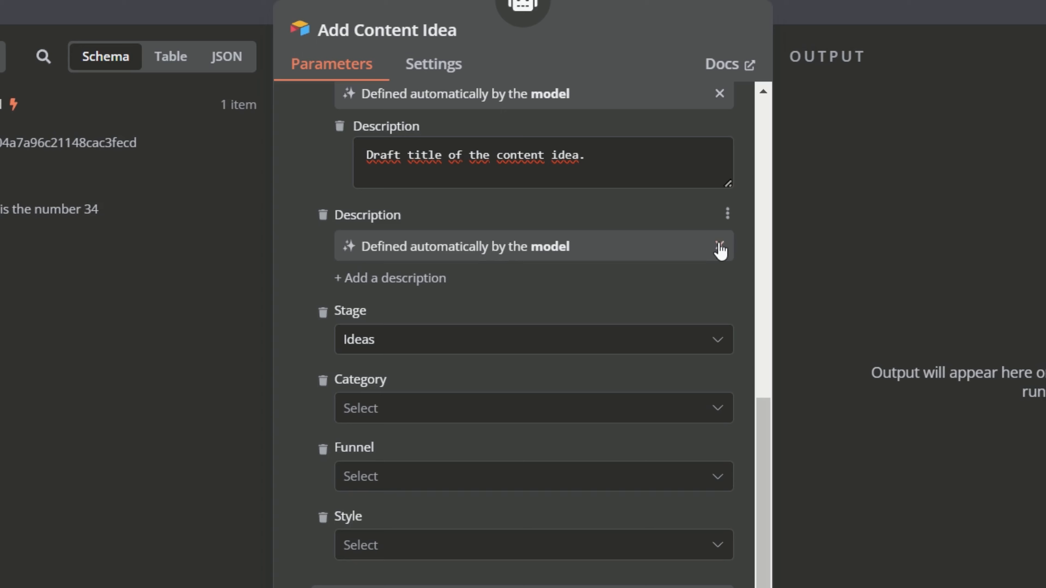
{"action": "left_click", "coordinate": [438, 283]}
{"action": "type", "text": "Description of the content idea."}
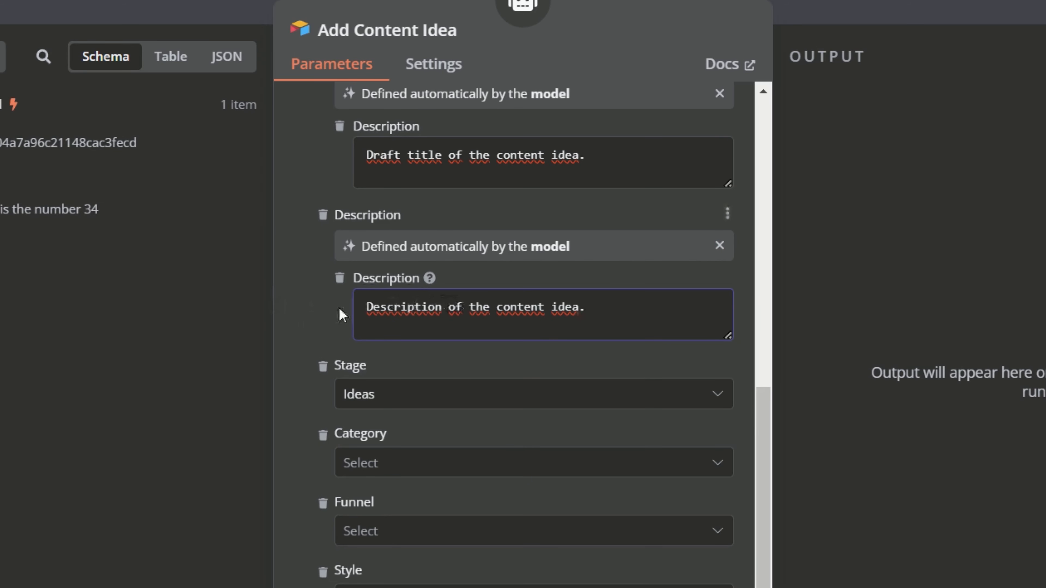
{"action": "left_click", "coordinate": [330, 317]}
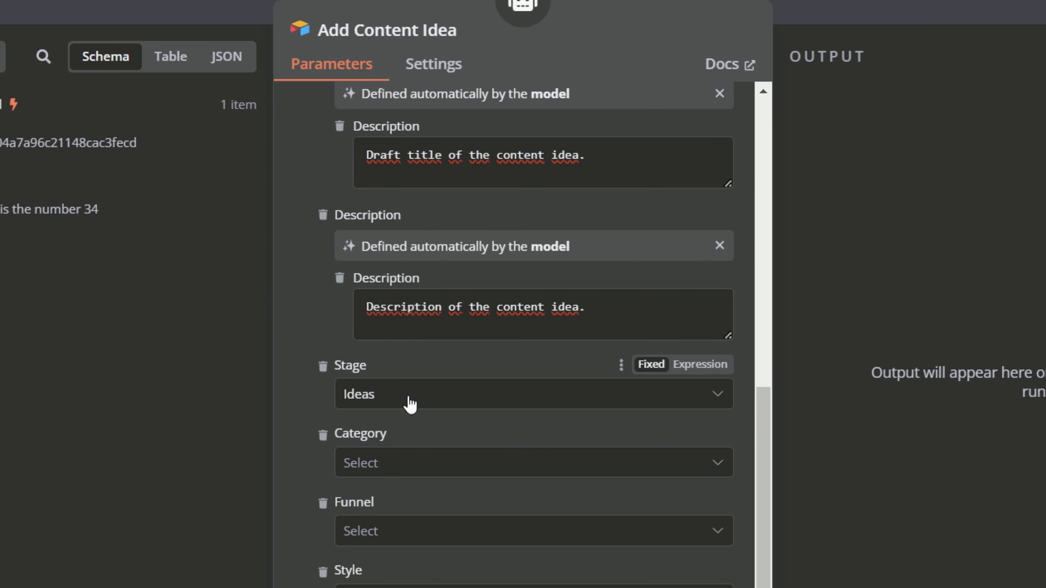
Check which options the Category and Funnel columns offer without choosing any.
{"action": "scroll", "coordinate": [445, 434], "scroll_direction": "down", "scroll_amount": 3}
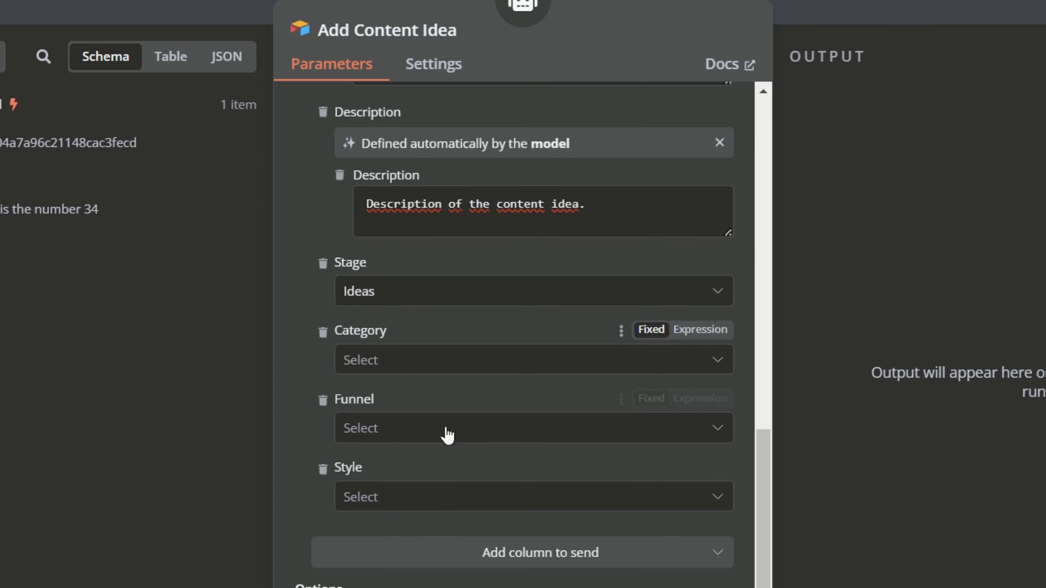
{"action": "left_click", "coordinate": [516, 362]}
{"action": "left_click", "coordinate": [328, 371]}
{"action": "left_click", "coordinate": [415, 435]}
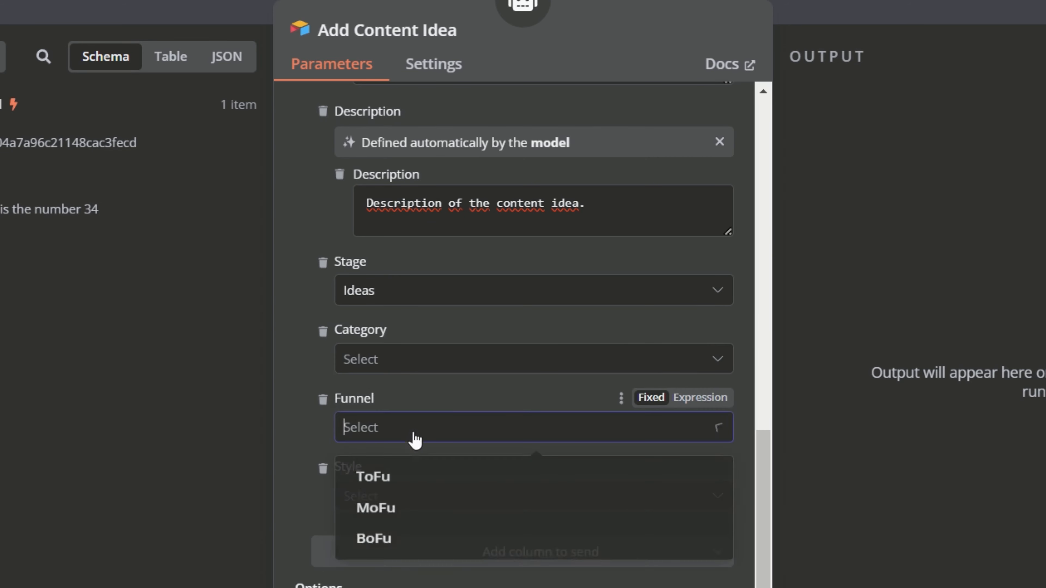
{"action": "left_click", "coordinate": [282, 434]}
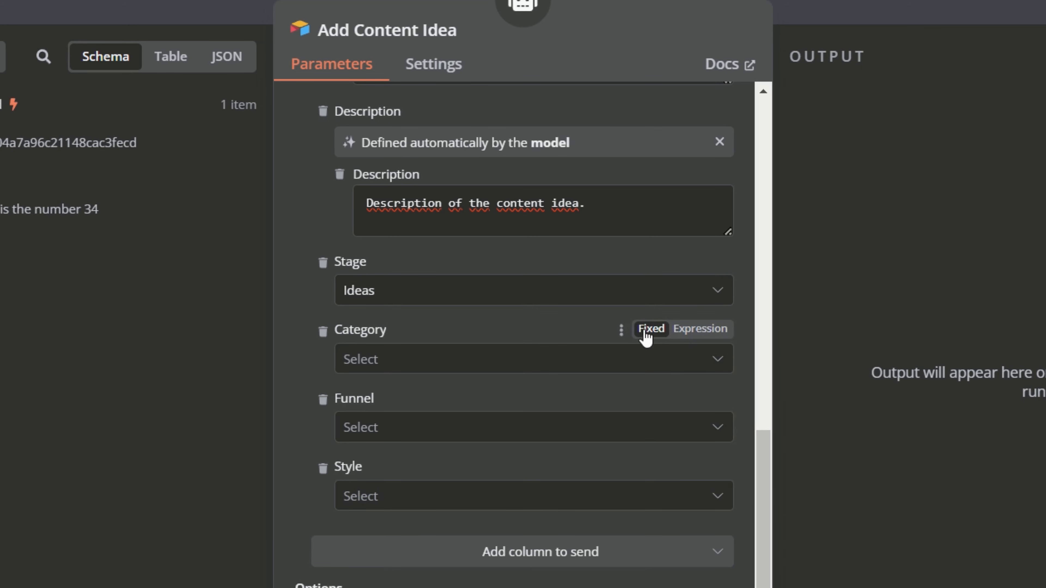
Turn the Category column into an expression and enter $fromAI(), copied from the "How $fromAI() works" heading in the whiteboard notes.
{"action": "left_click", "coordinate": [699, 332]}
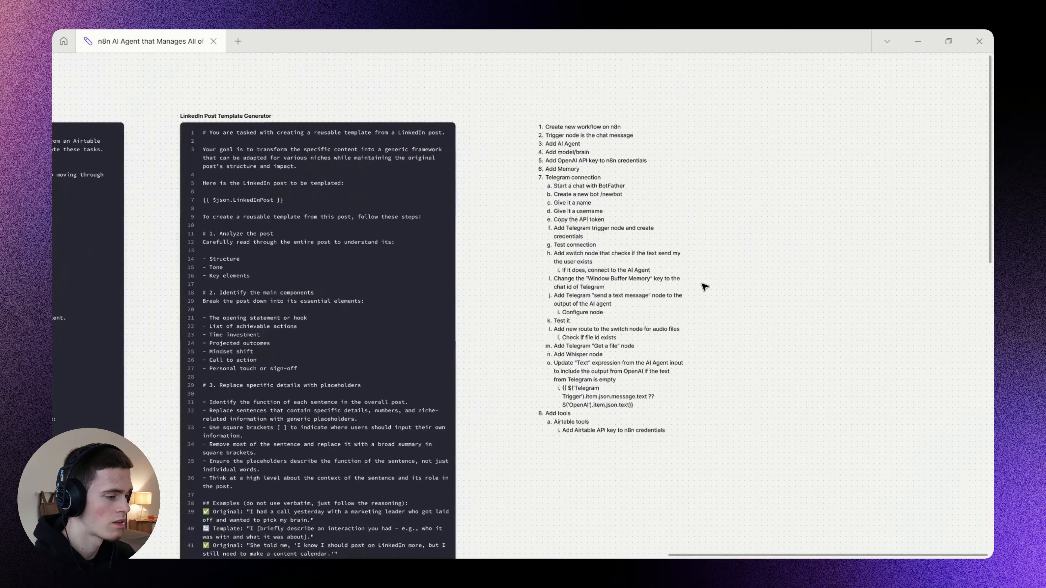
{"action": "left_click_drag", "start_coordinate": [704, 287], "coordinate": [988, 381]}
{"action": "left_click_drag", "start_coordinate": [123, 345], "coordinate": [442, 234]}
{"action": "scroll", "coordinate": [440, 234], "scroll_direction": "down", "scroll_amount": 3}
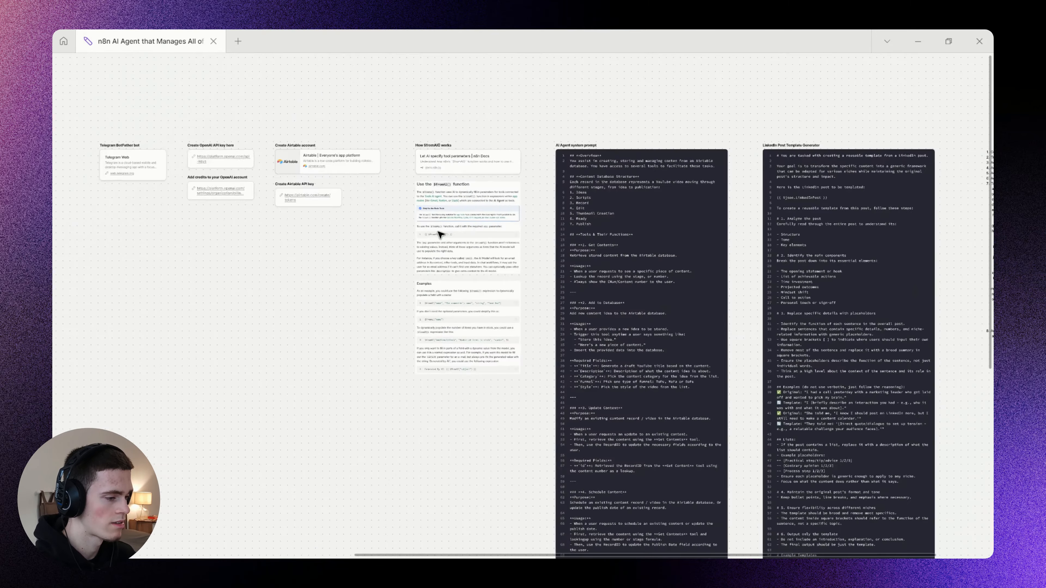
{"action": "scroll", "coordinate": [426, 169], "scroll_direction": "up", "scroll_amount": 10}
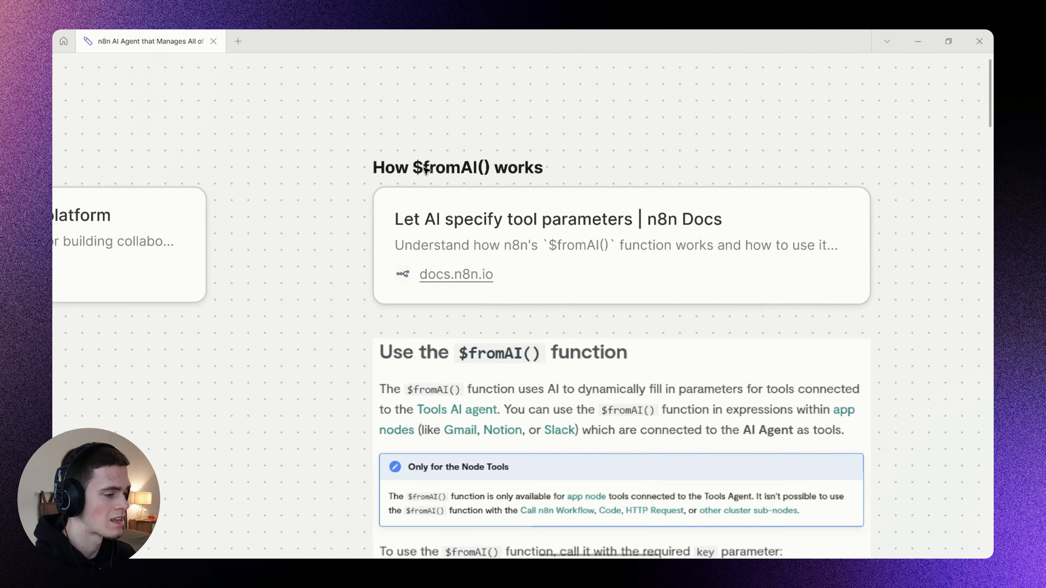
{"action": "double_click", "coordinate": [462, 168]}
{"action": "left_click", "coordinate": [419, 169]}
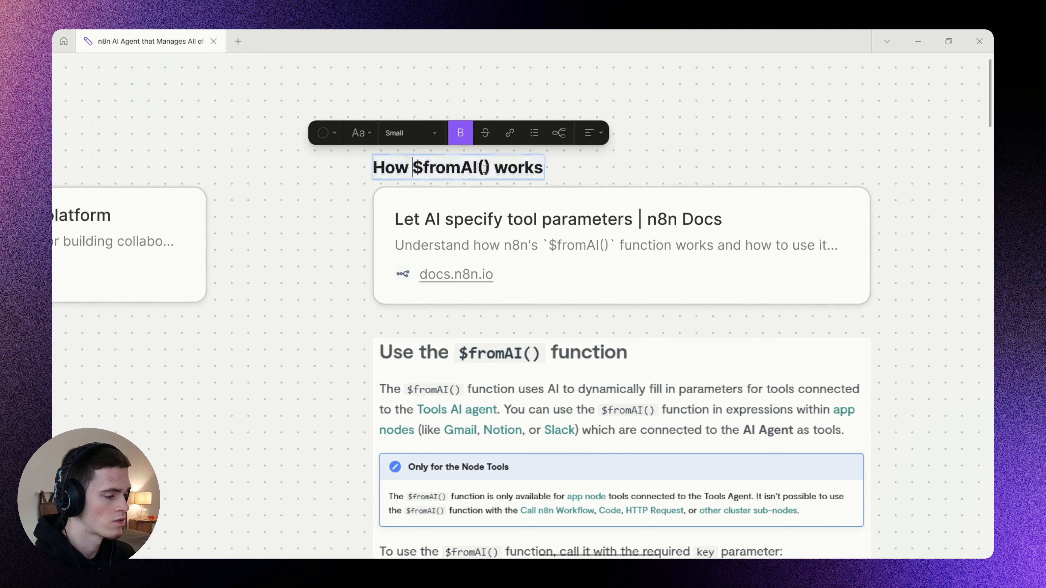
{"action": "double_click", "coordinate": [419, 169]}
{"action": "key", "text": "ctrl+c"}
{"action": "key", "text": "Escape"}
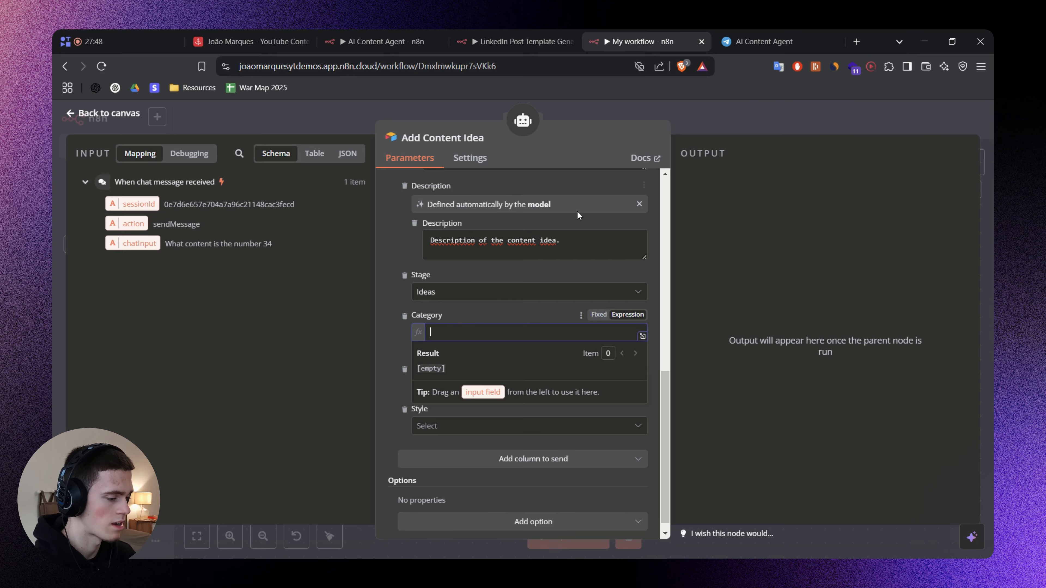
{"action": "key", "text": "ctrl+v"}
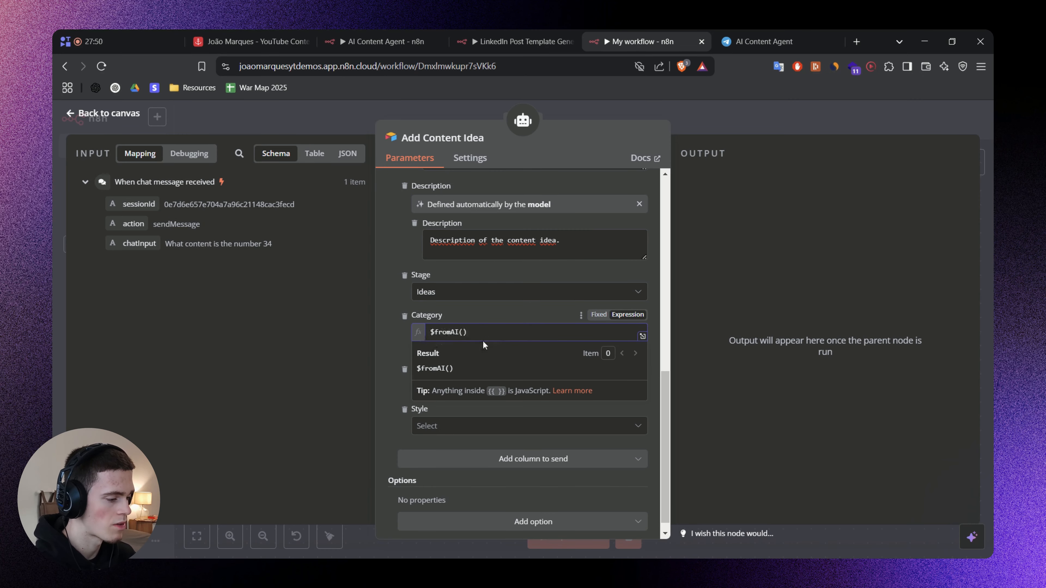
Inspect the key, description and type arguments in the Title column's $fromAI expression, then return Title to being defined by the model.
{"action": "scroll", "coordinate": [523, 326], "scroll_direction": "up", "scroll_amount": 2}
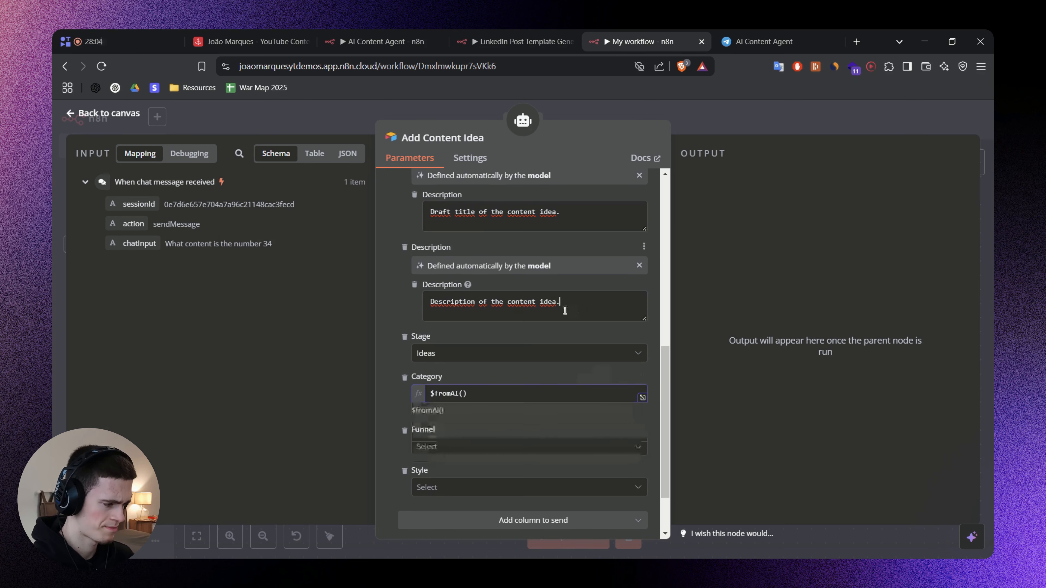
{"action": "scroll", "coordinate": [568, 293], "scroll_direction": "up", "scroll_amount": 2}
{"action": "scroll", "coordinate": [572, 287], "scroll_direction": "up", "scroll_amount": 2}
{"action": "key", "text": "ctrl+a"}
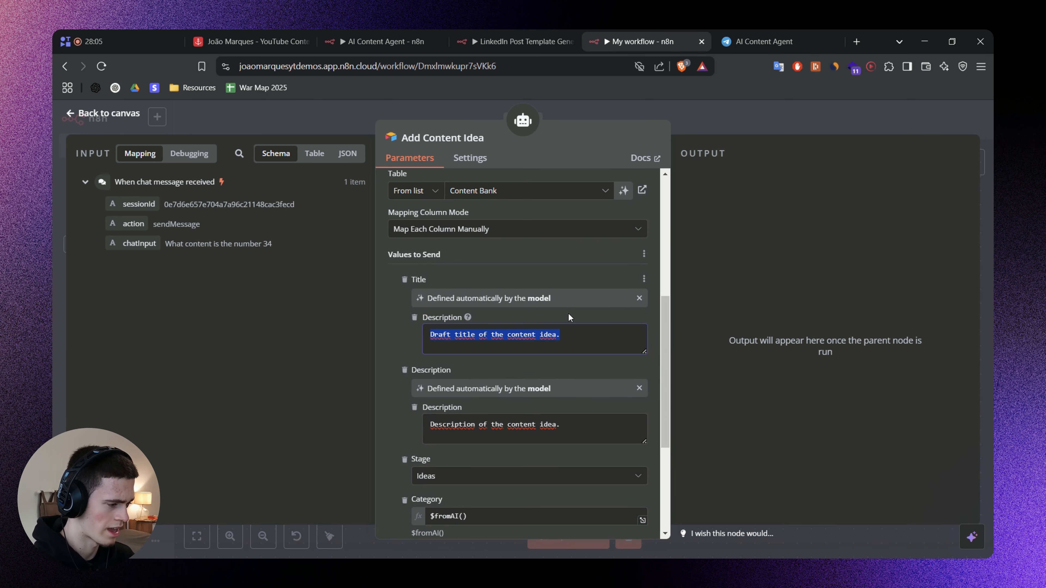
{"action": "left_click", "coordinate": [639, 299]}
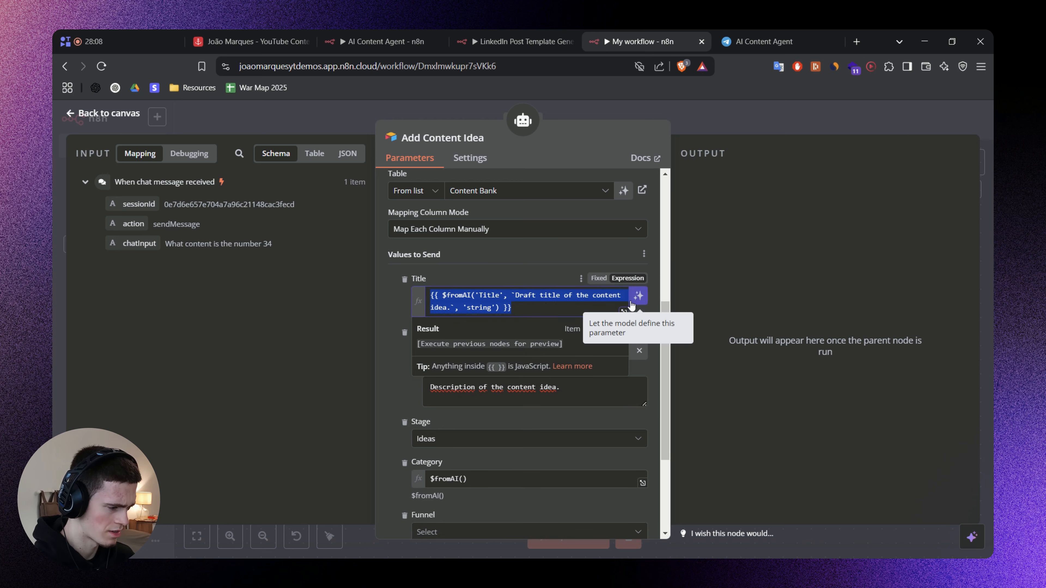
{"action": "double_click", "coordinate": [485, 294]}
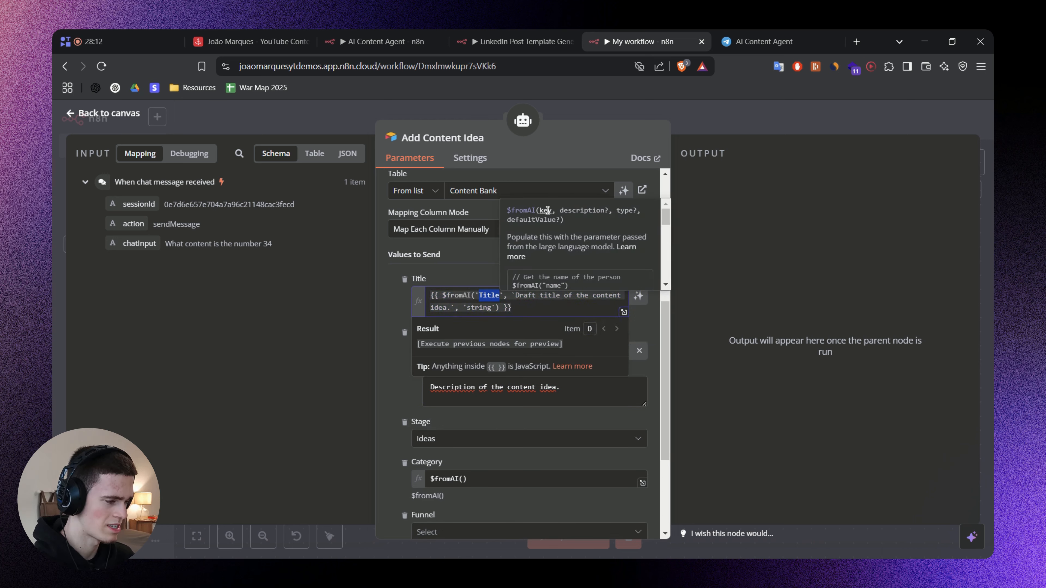
{"action": "left_click", "coordinate": [515, 295]}
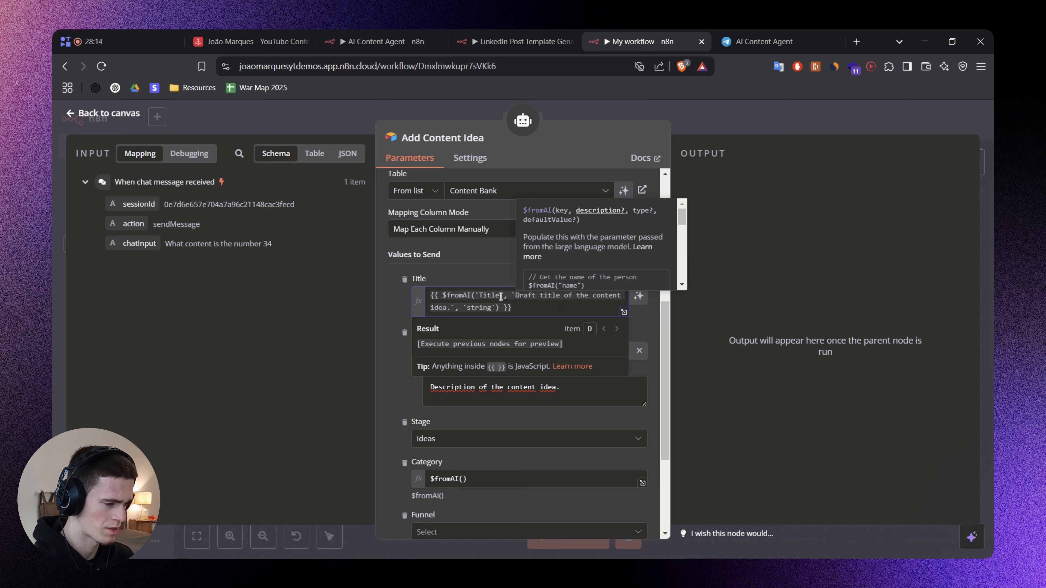
{"action": "left_click", "coordinate": [639, 297]}
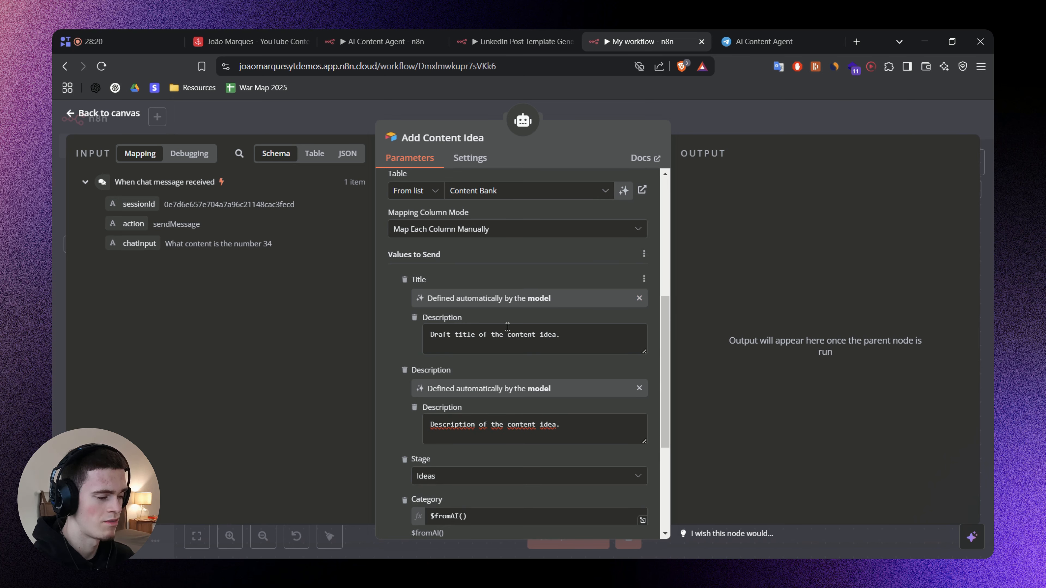
{"action": "left_click", "coordinate": [638, 298]}
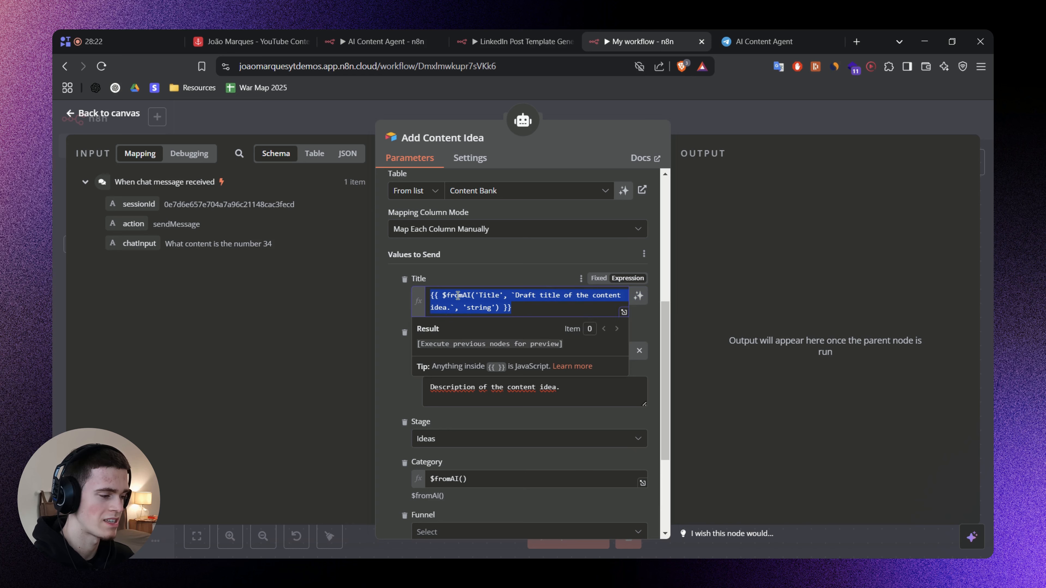
{"action": "left_click", "coordinate": [450, 309]}
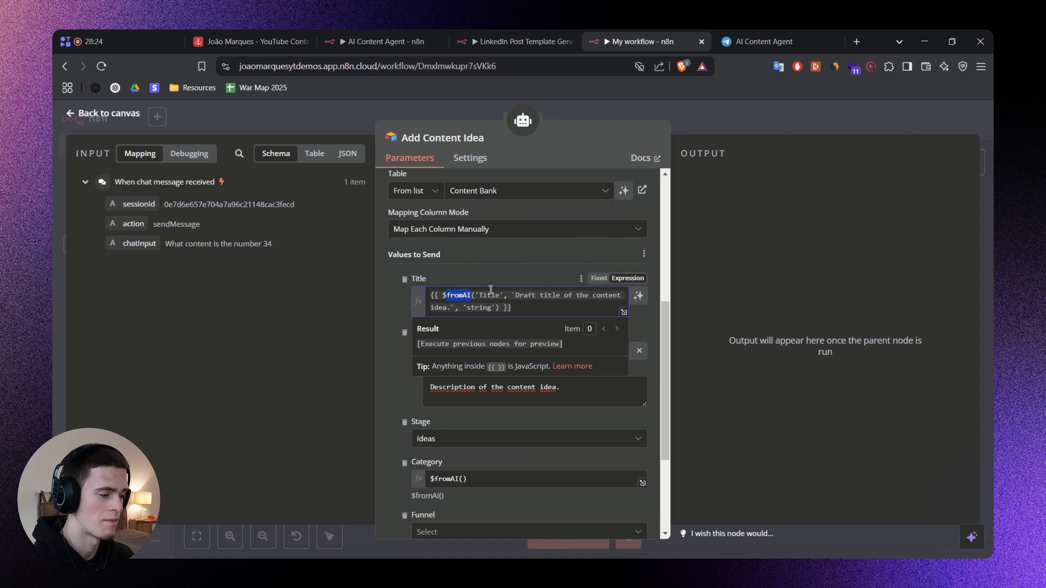
{"action": "left_click", "coordinate": [639, 296]}
Switch to the whiteboard notes and underline how $fromAI() dynamically fills in parameters for tools connected to the Tools AI agent.
{"action": "scroll", "coordinate": [543, 350], "scroll_direction": "down", "scroll_amount": 4}
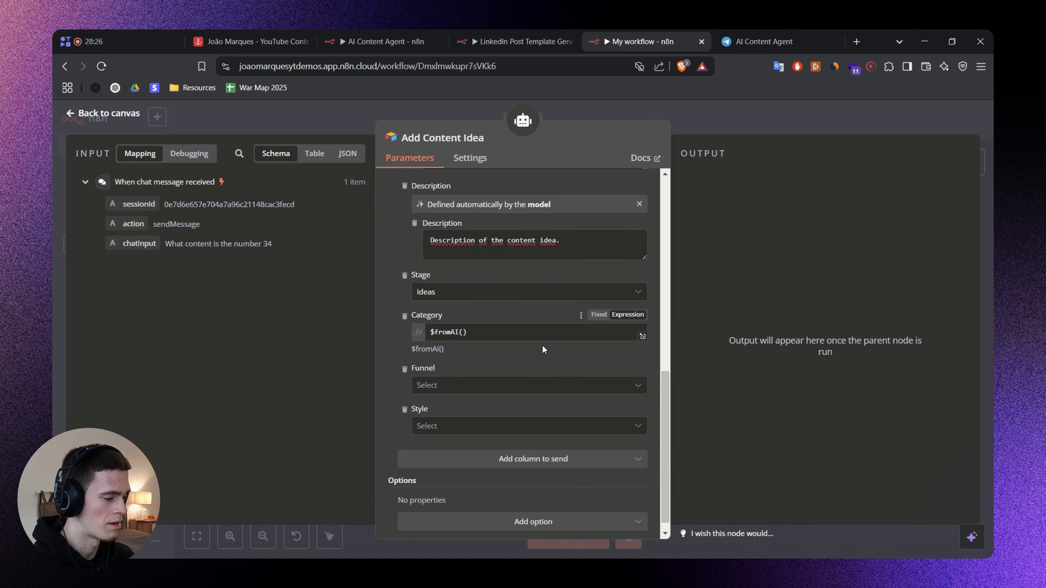
{"action": "left_click", "coordinate": [483, 332]}
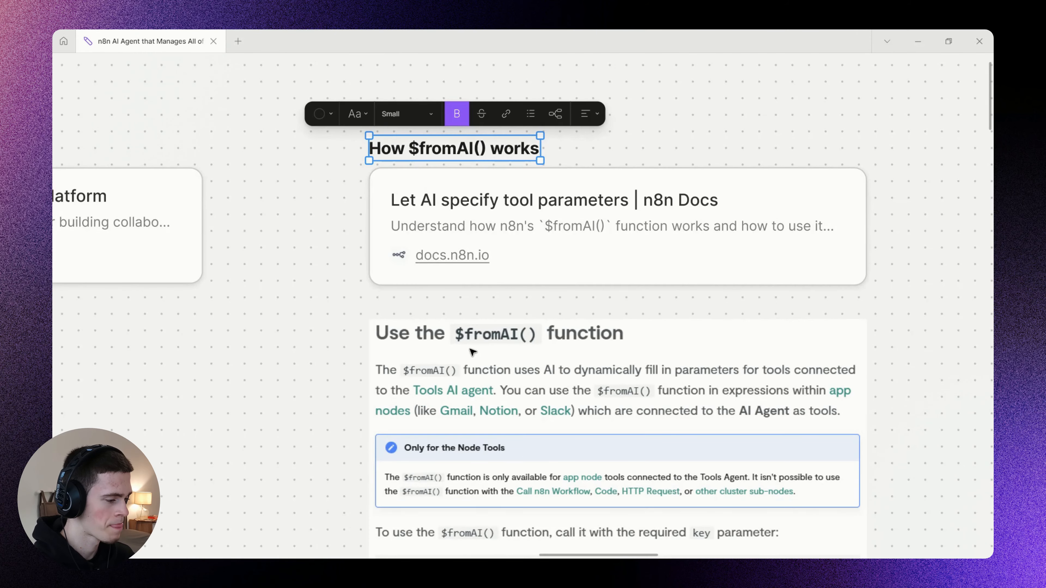
{"action": "mouse_move", "coordinate": [473, 352]}
{"action": "left_mouse_down"}
{"action": "mouse_move", "coordinate": [458, 307]}
{"action": "mouse_move", "coordinate": [418, 257]}
{"action": "mouse_move", "coordinate": [865, 258]}
{"action": "left_mouse_up"}
{"action": "left_click", "coordinate": [292, 326]}
{"action": "key", "text": "m"}
{"action": "scroll", "coordinate": [457, 338], "scroll_direction": "up", "scroll_amount": 2}
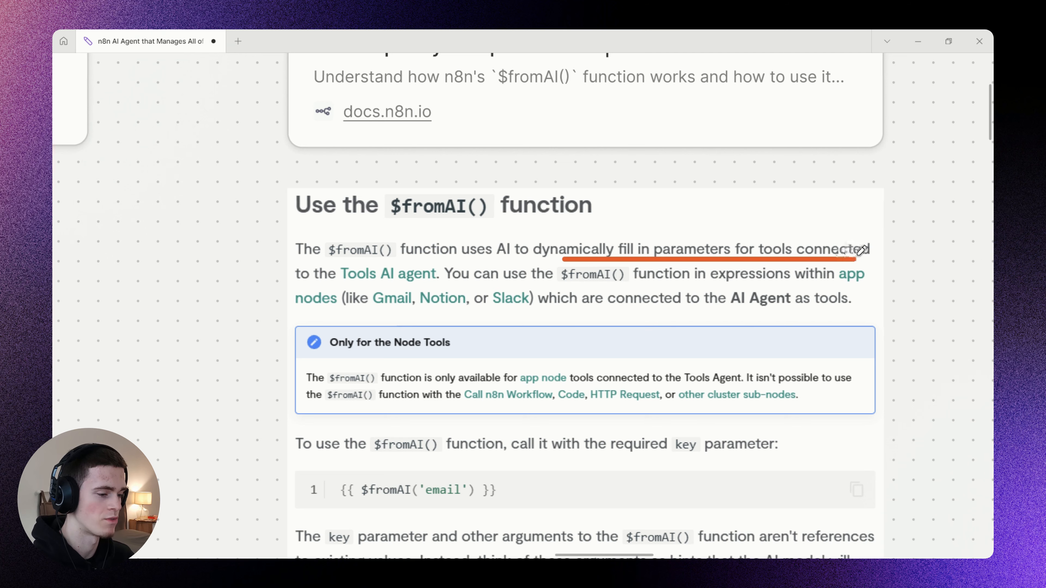
{"action": "left_click_drag", "start_coordinate": [308, 285], "coordinate": [434, 284]}
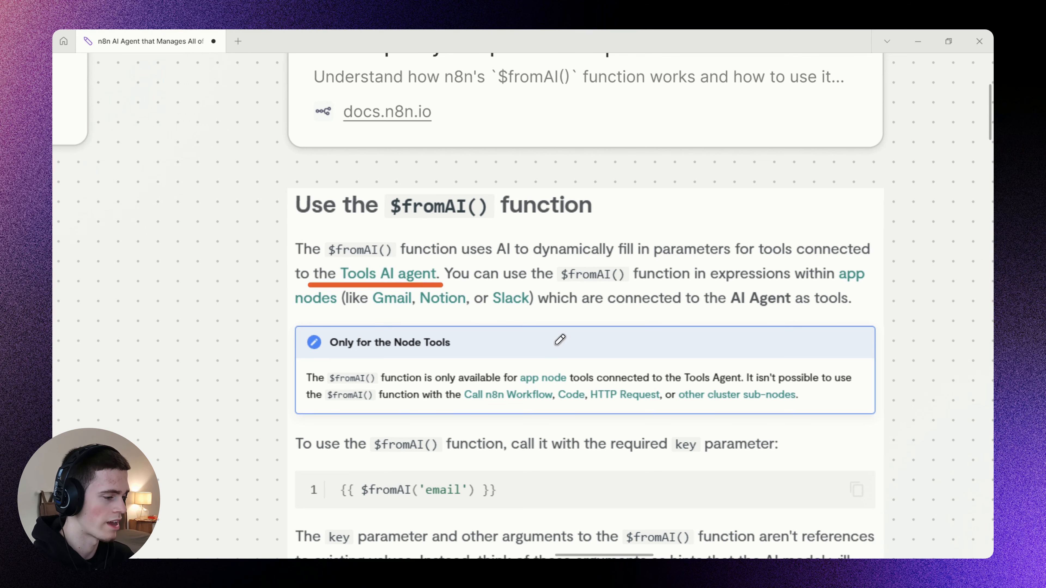
Underline the notes' passage about which app nodes can use $fromAI() when connected to the AI Agent as tools.
{"action": "scroll", "coordinate": [560, 339], "scroll_direction": "down", "scroll_amount": 2}
{"action": "left_click_drag", "start_coordinate": [542, 238], "coordinate": [836, 236]}
{"action": "left_click_drag", "start_coordinate": [289, 264], "coordinate": [697, 268]}
{"action": "scroll", "coordinate": [546, 390], "scroll_direction": "down", "scroll_amount": 5}
{"action": "scroll", "coordinate": [517, 268], "scroll_direction": "down", "scroll_amount": 2}
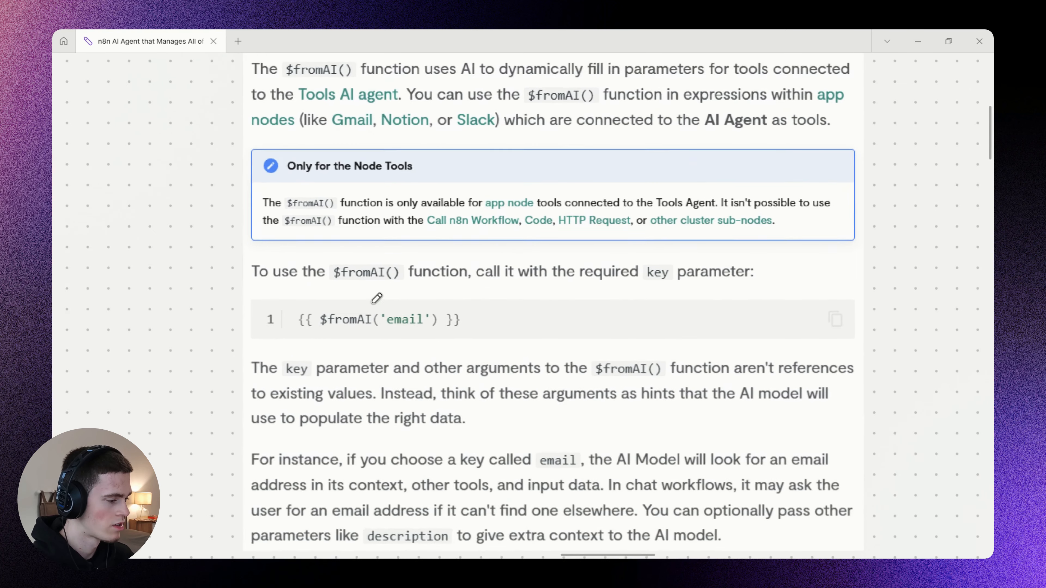
Underline the notes on calling $fromAI() with the required key parameter and mark 'email' in the example expression.
{"action": "left_click_drag", "start_coordinate": [293, 252], "coordinate": [531, 253]}
{"action": "left_click_drag", "start_coordinate": [468, 242], "coordinate": [749, 242]}
{"action": "scroll", "coordinate": [512, 269], "scroll_direction": "down", "scroll_amount": 2}
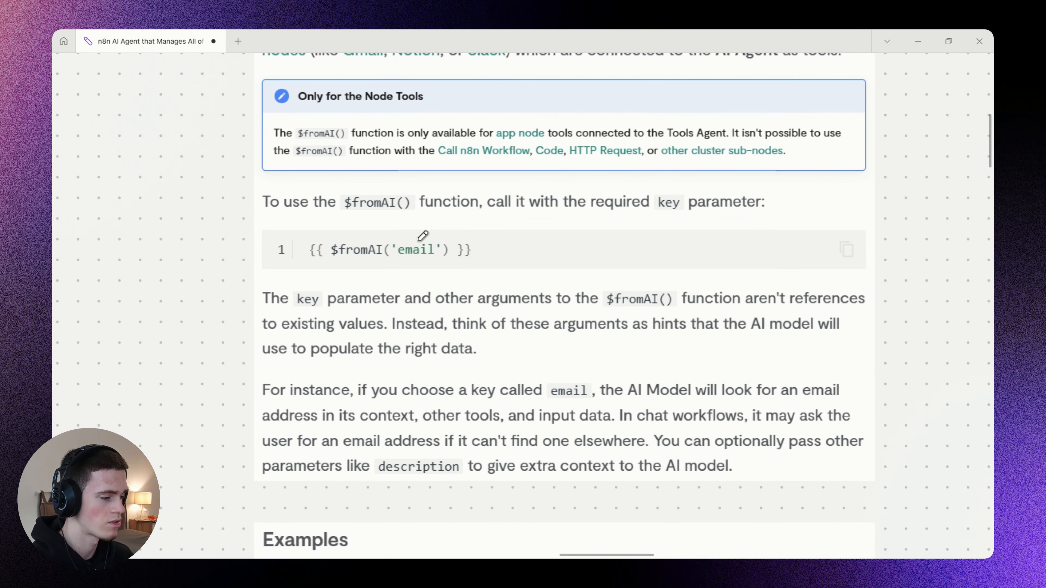
{"action": "mouse_move", "coordinate": [391, 264]}
{"action": "left_mouse_down"}
{"action": "mouse_move", "coordinate": [420, 263]}
{"action": "mouse_move", "coordinate": [393, 251]}
{"action": "left_mouse_up"}
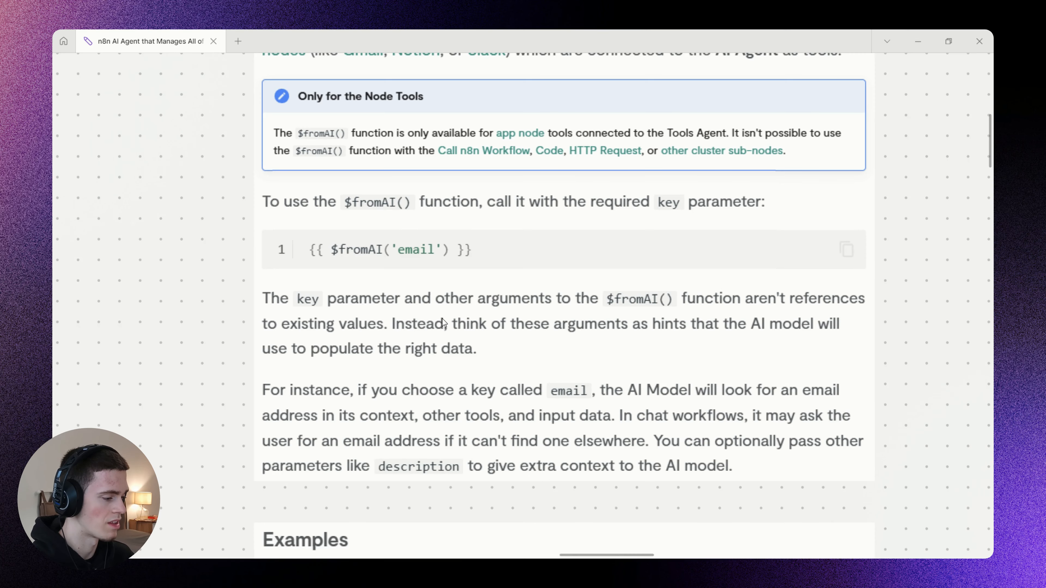
Underline the notes' explanation that the key and other arguments are hints for the AI model, not references to existing values.
{"action": "scroll", "coordinate": [432, 272], "scroll_direction": "down", "scroll_amount": 2}
{"action": "left_click_drag", "start_coordinate": [250, 264], "coordinate": [840, 254]}
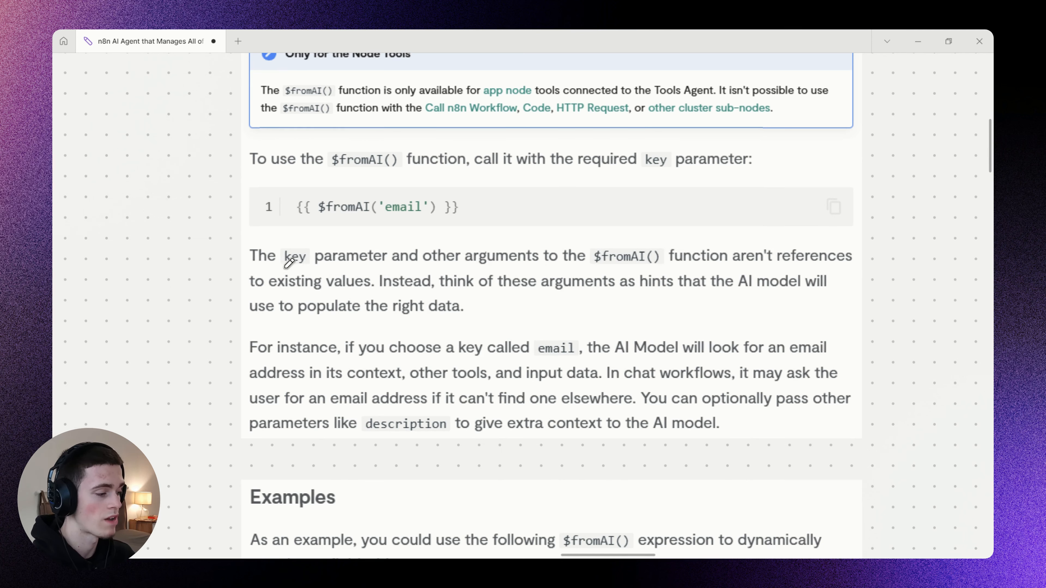
{"action": "left_click_drag", "start_coordinate": [255, 292], "coordinate": [827, 292]}
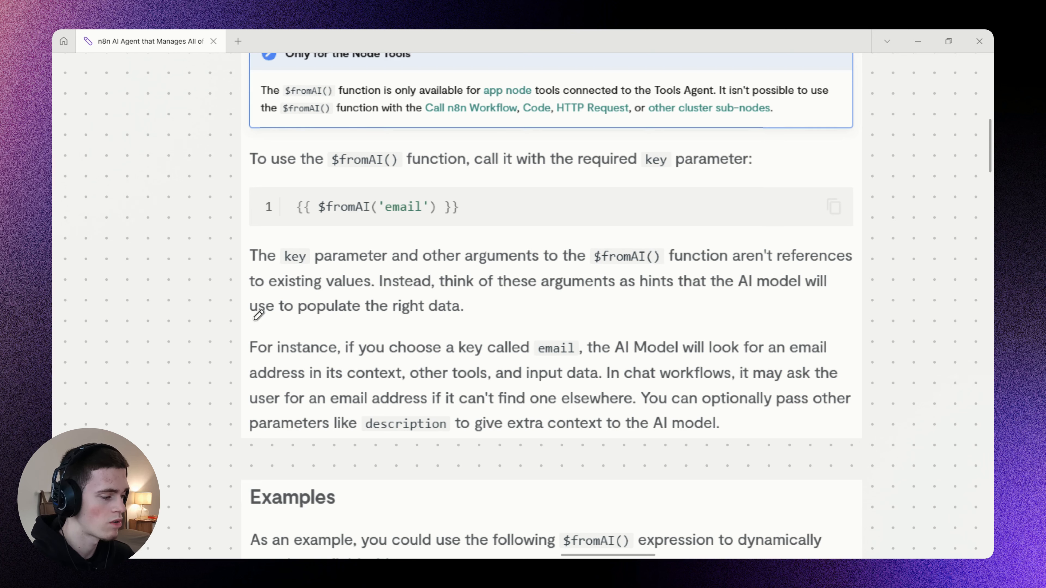
{"action": "left_click_drag", "start_coordinate": [253, 318], "coordinate": [321, 319]}
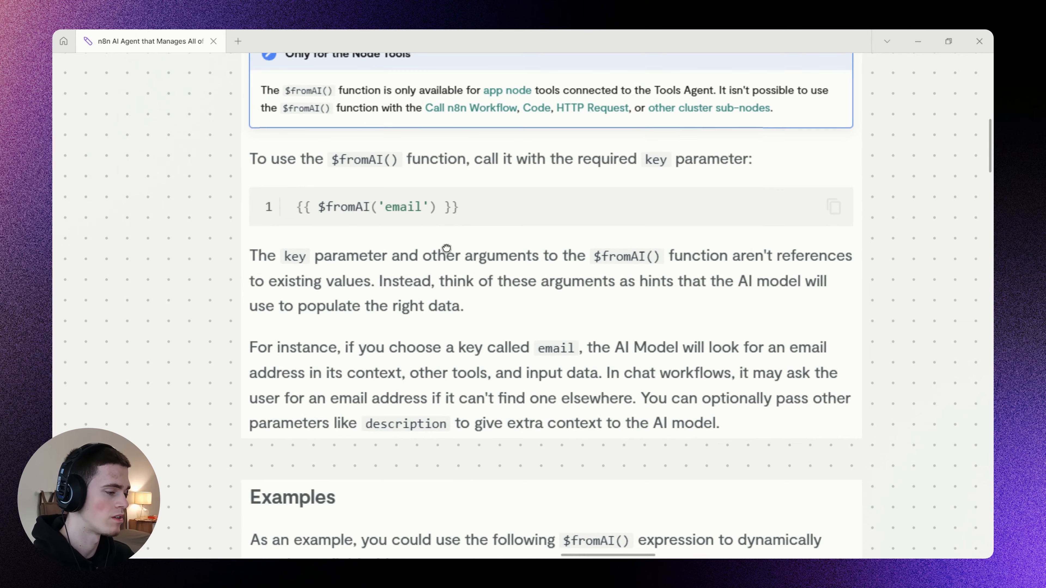
Switch back to n8n and wrap the Category column's $fromAI() call in double curly braces.
{"action": "key", "text": "alt+Tab"}
{"action": "left_click", "coordinate": [497, 277]}
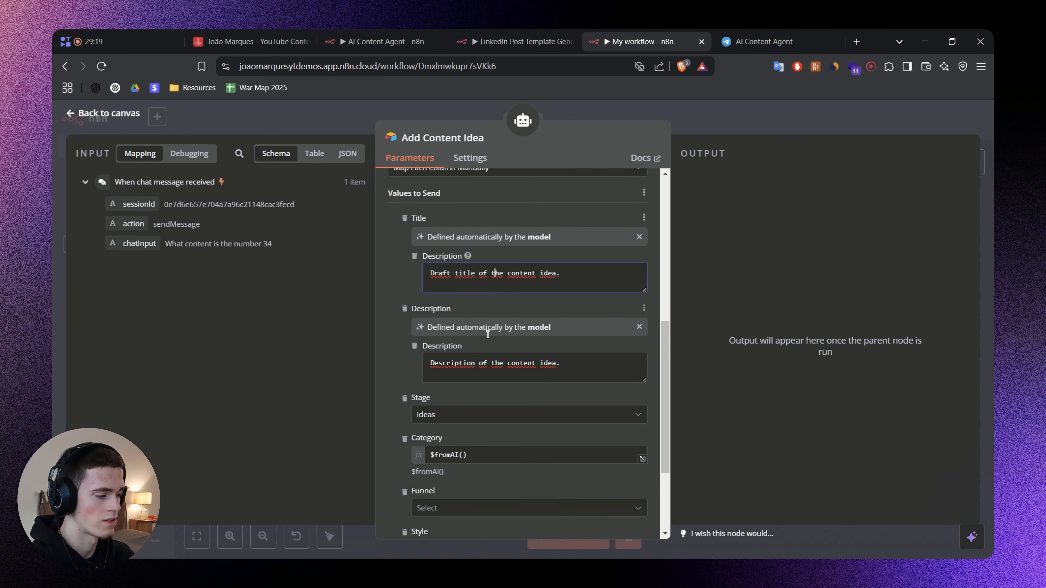
{"action": "scroll", "coordinate": [482, 350], "scroll_direction": "down", "scroll_amount": 2}
{"action": "left_click", "coordinate": [459, 395]}
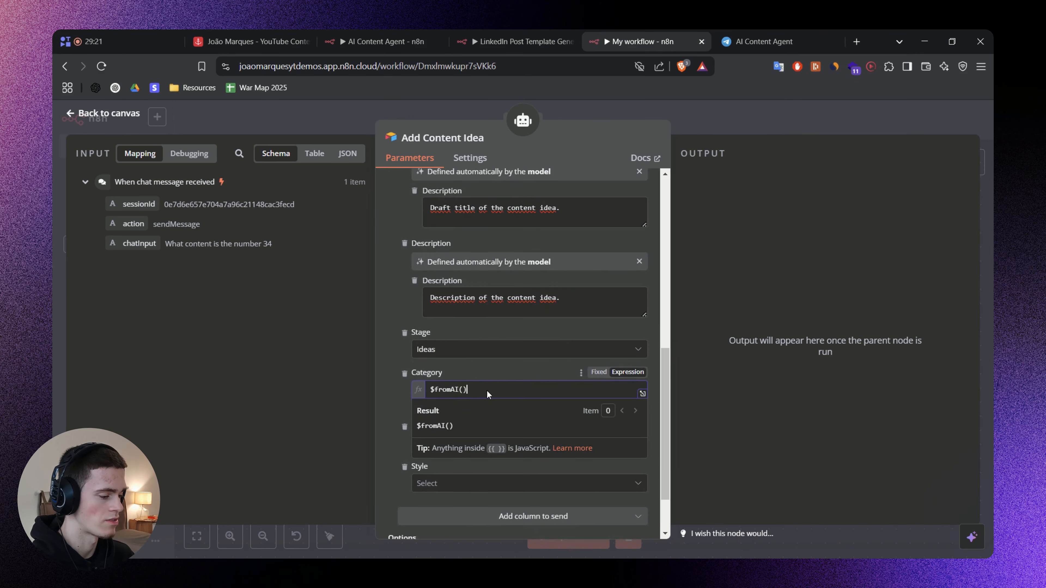
{"action": "scroll", "coordinate": [487, 391], "scroll_direction": "down", "scroll_amount": 2}
{"action": "left_click", "coordinate": [501, 331]}
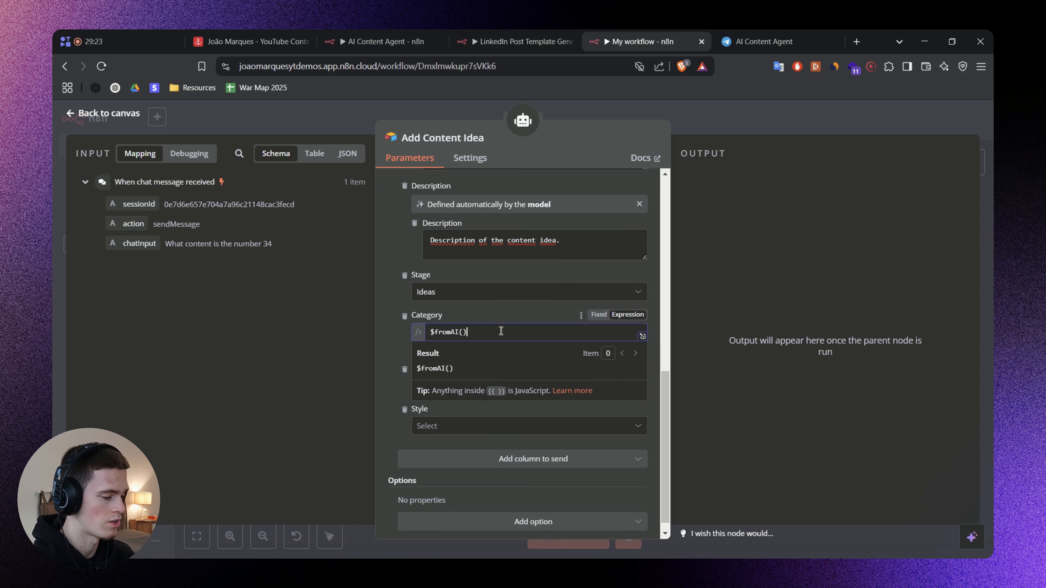
{"action": "key", "text": "Left"}
{"action": "key", "text": "Left"}
{"action": "key", "text": "Left"}
{"action": "key", "text": "Left"}
{"action": "key", "text": "Left"}
{"action": "key", "text": "Left"}
{"action": "key", "text": "Left"}
{"action": "key", "text": "Left"}
{"action": "key", "text": "Left"}
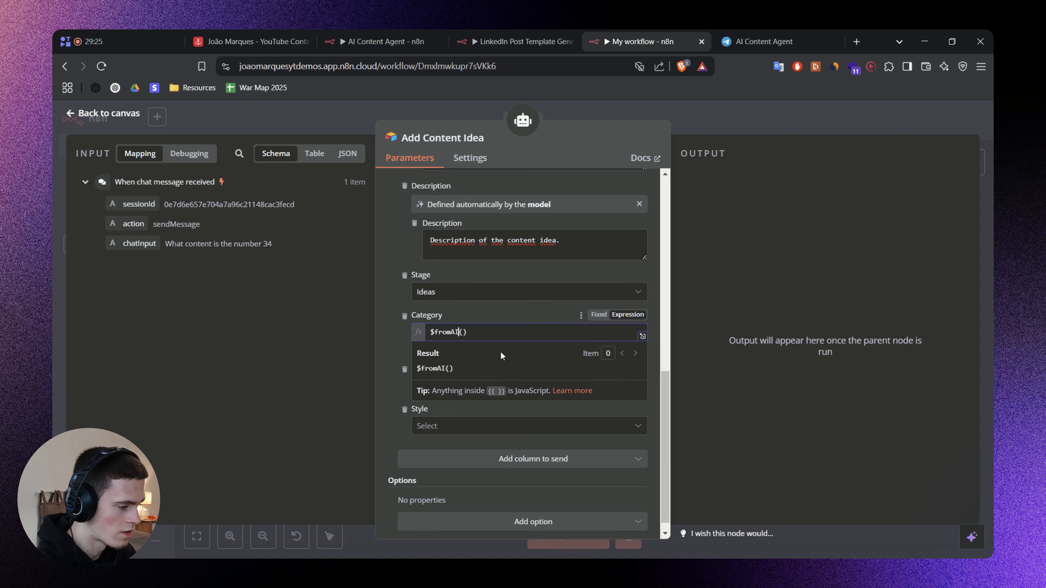
{"action": "type", "text": "{{"}
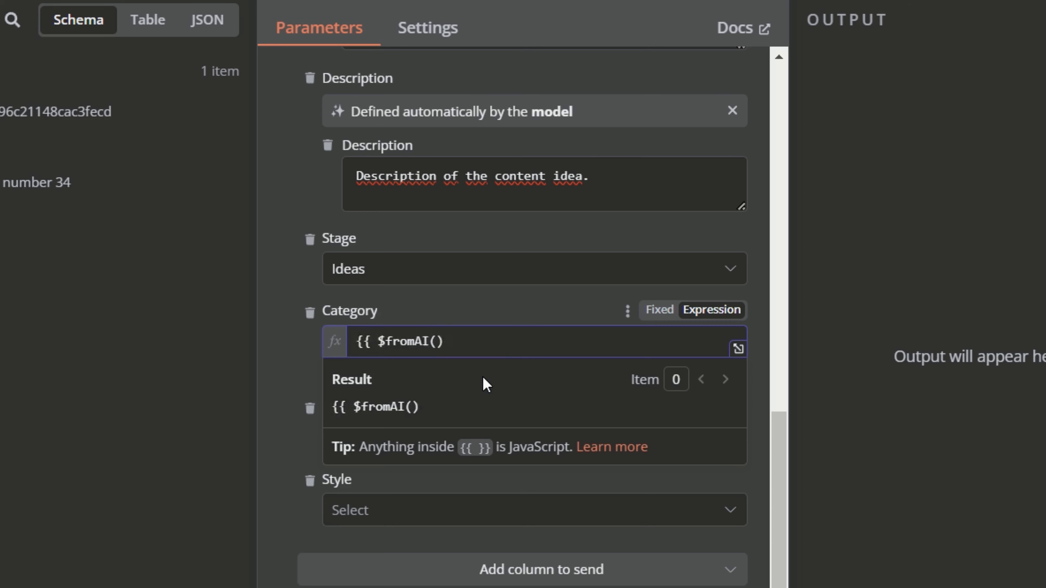
{"action": "key", "text": "Left"}
{"action": "key", "text": "Left"}
{"action": "key", "text": "Left"}
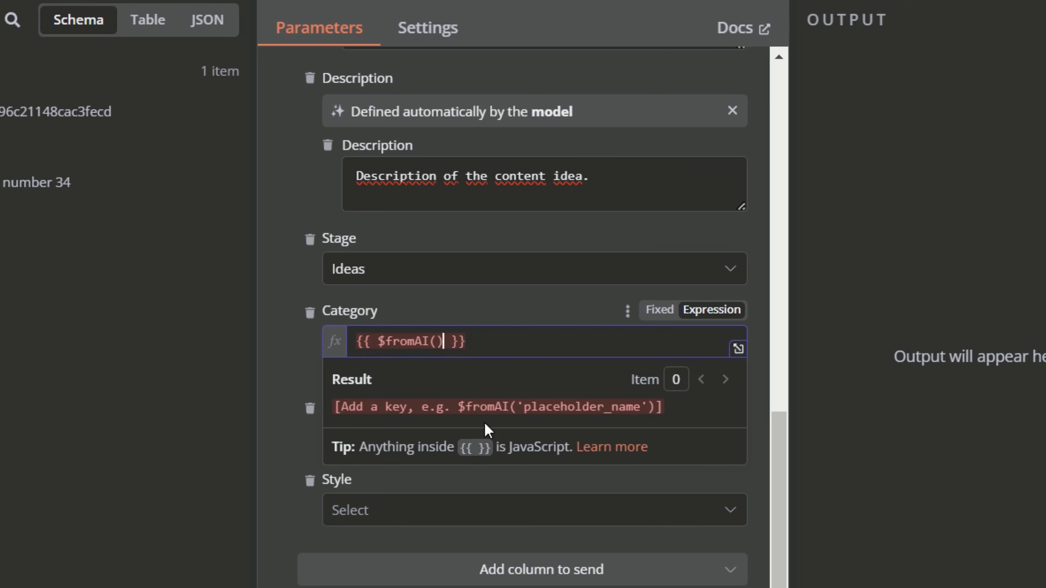
Give the Category column's $fromAI() call the key "Category" and add an empty quoted description as its second argument.
{"action": "key", "text": "Right"}
{"action": "key", "text": "BackSpace"}
{"action": "key", "text": "Left"}
{"action": "key", "text": "Left"}
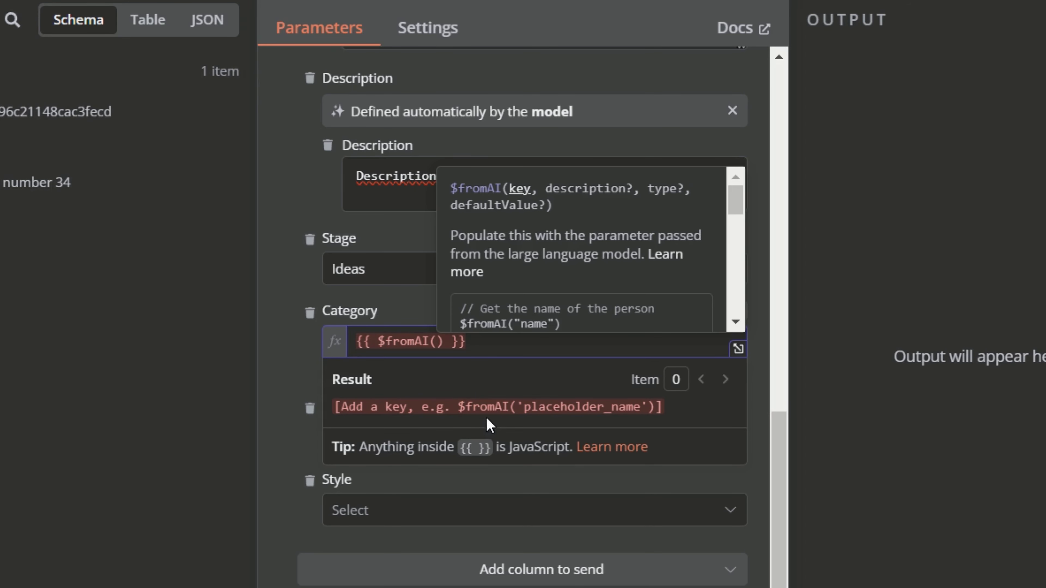
{"action": "type", "text": "\""}
{"action": "type", "text": "Category"}
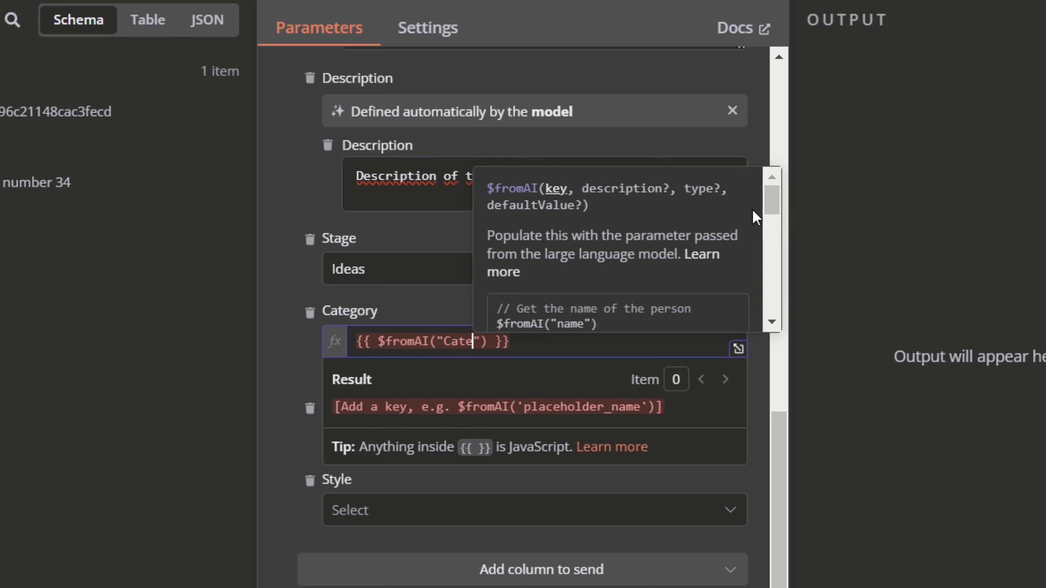
{"action": "type", "text": "\", \""}
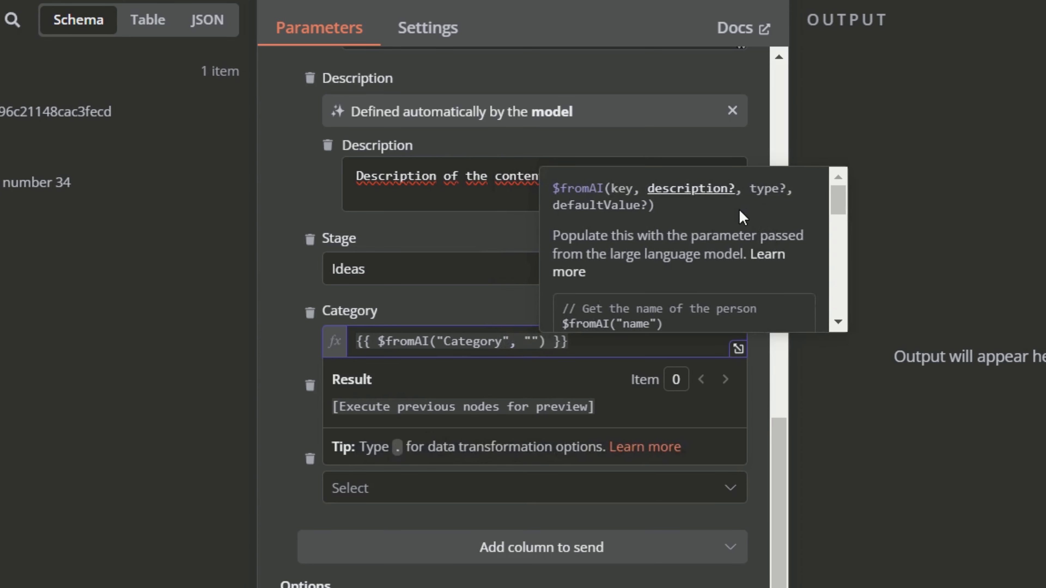
Fill the Category description to allow only one of Ideation, Content Management, Content Repurposing, Content Creation, Fine-tuning, AI Agents, Lead Generation, Lead Nurturing, Email Marketing, Content OS.
{"action": "scroll", "coordinate": [731, 218], "scroll_direction": "down", "scroll_amount": 3}
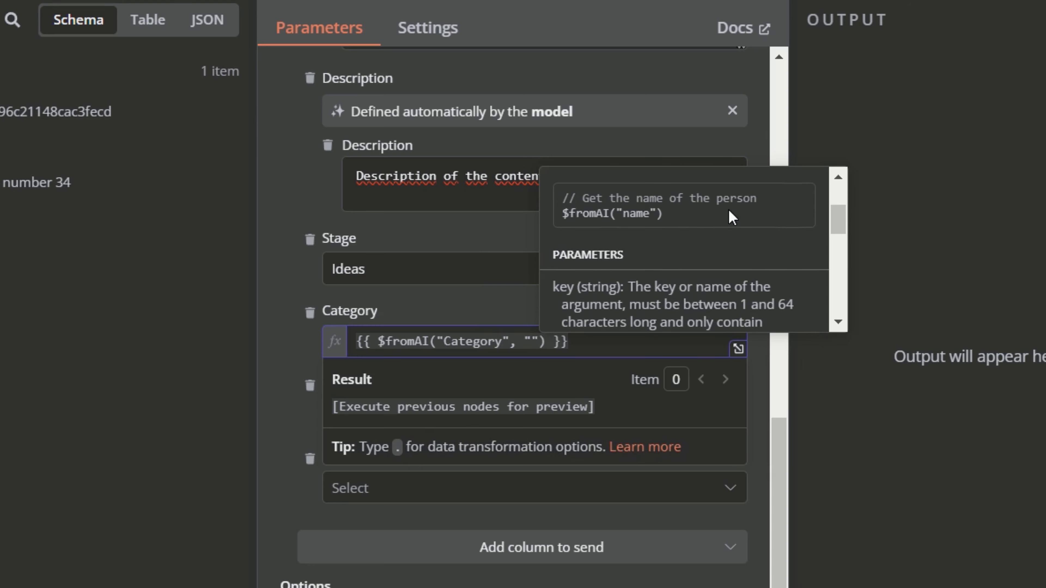
{"action": "scroll", "coordinate": [731, 217], "scroll_direction": "down", "scroll_amount": 3}
{"action": "scroll", "coordinate": [731, 205], "scroll_direction": "up", "scroll_amount": 3}
{"action": "scroll", "coordinate": [731, 210], "scroll_direction": "down", "scroll_amount": 3}
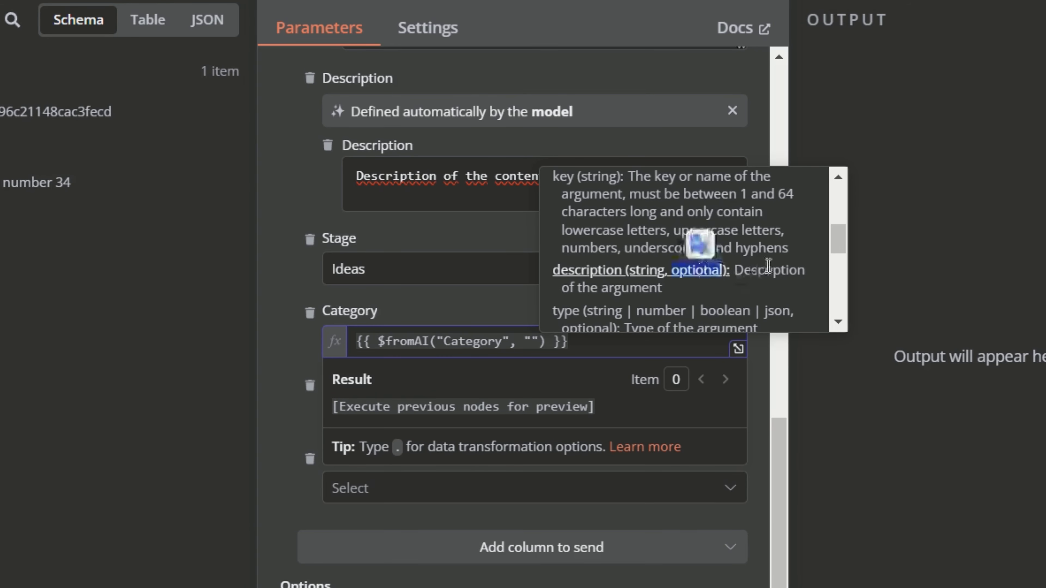
{"action": "scroll", "coordinate": [717, 261], "scroll_direction": "up", "scroll_amount": 5}
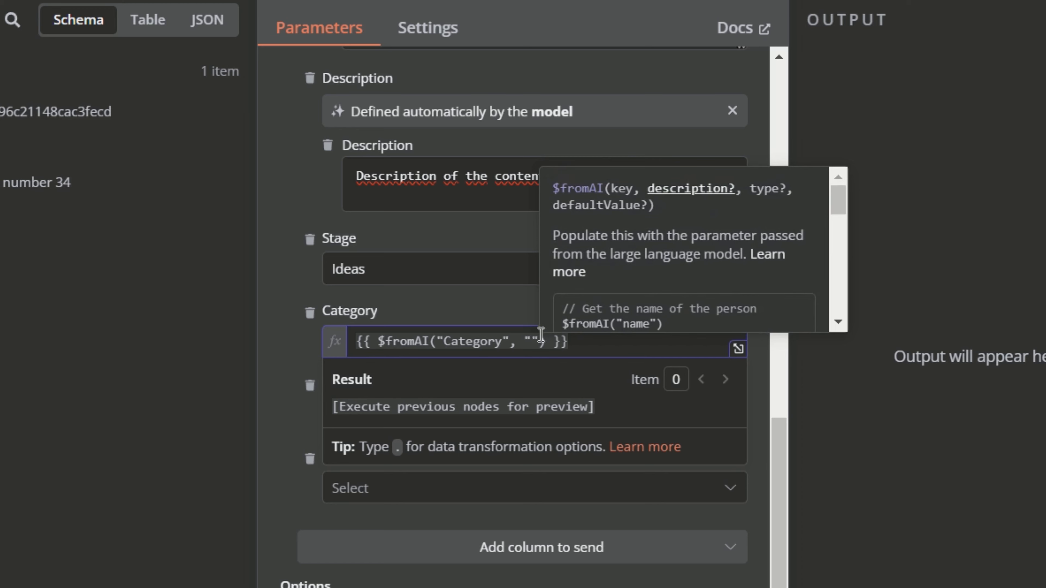
{"action": "left_click", "coordinate": [535, 337]}
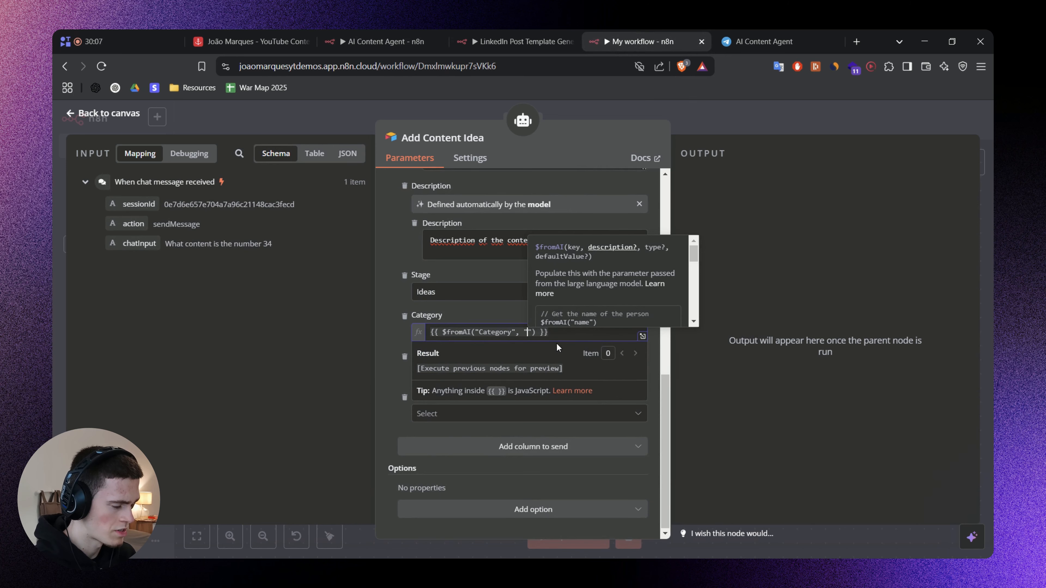
{"action": "type", "text": "This are the possible categories for the idea: Ideation, Content Management, Content Repurposing, Content Creation, Fine-tuning, AI Agents, Lead Generation, Lead Nurturing, Email Marketing, Content OS. Only select one category."}
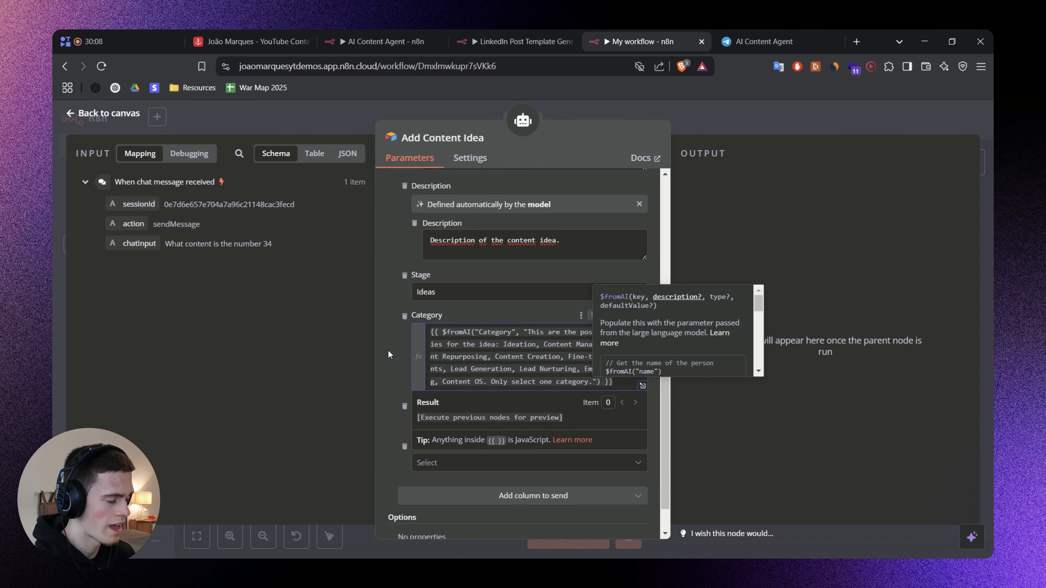
{"action": "left_click", "coordinate": [281, 372]}
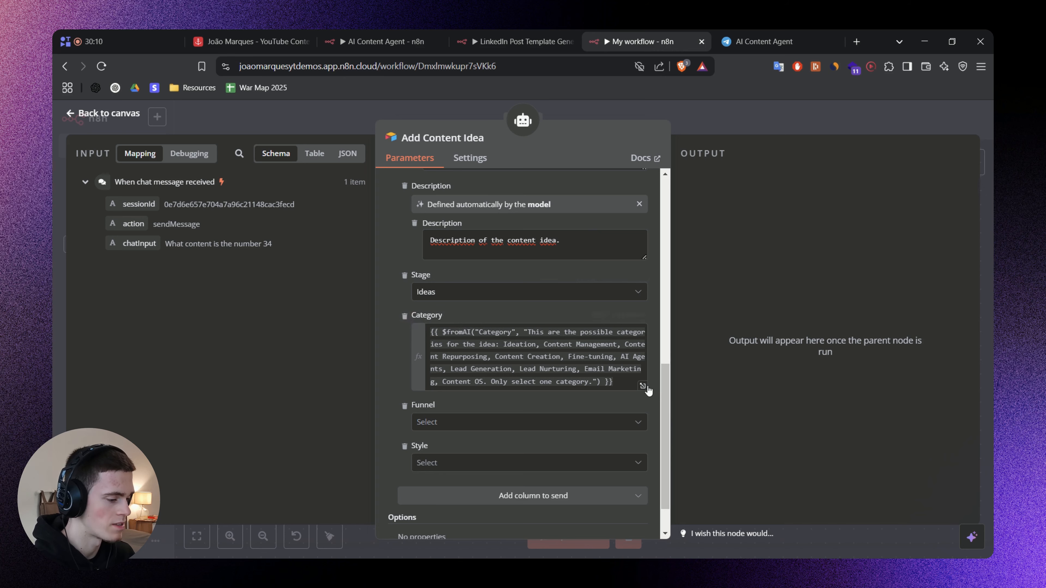
Review the Category description's wording, its listed categories and the closing instruction to select only one category.
{"action": "left_click_drag", "start_coordinate": [534, 332], "coordinate": [677, 329]}
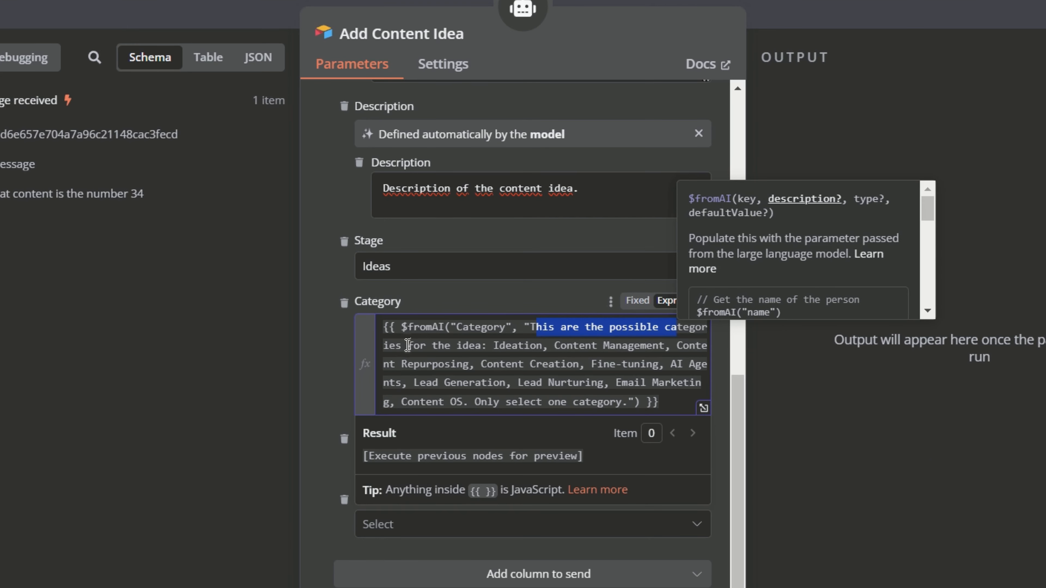
{"action": "left_click_drag", "start_coordinate": [407, 345], "coordinate": [468, 343]}
{"action": "double_click", "coordinate": [534, 345]}
{"action": "double_click", "coordinate": [579, 345]}
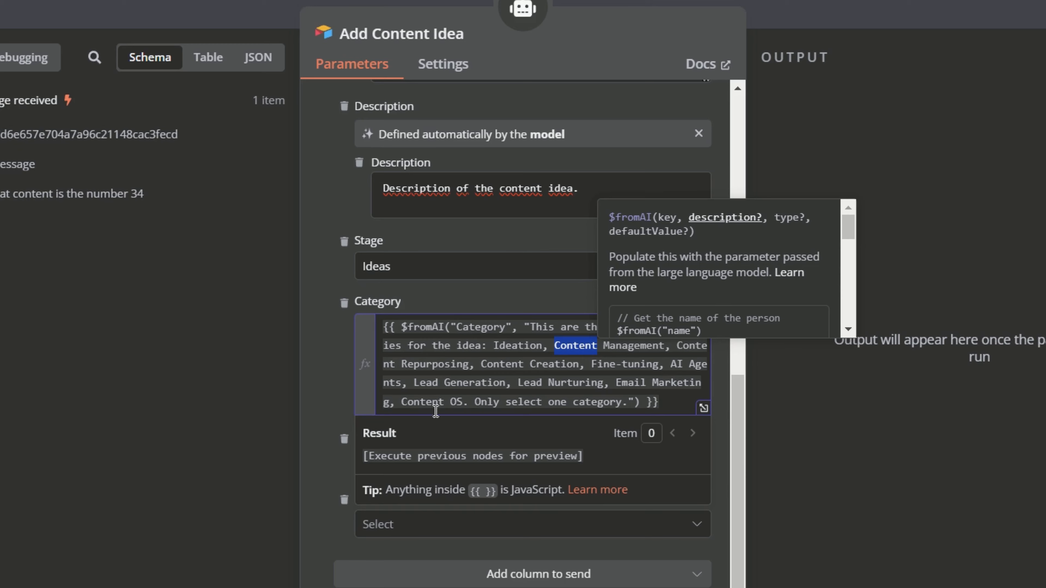
{"action": "left_click_drag", "start_coordinate": [488, 405], "coordinate": [632, 403]}
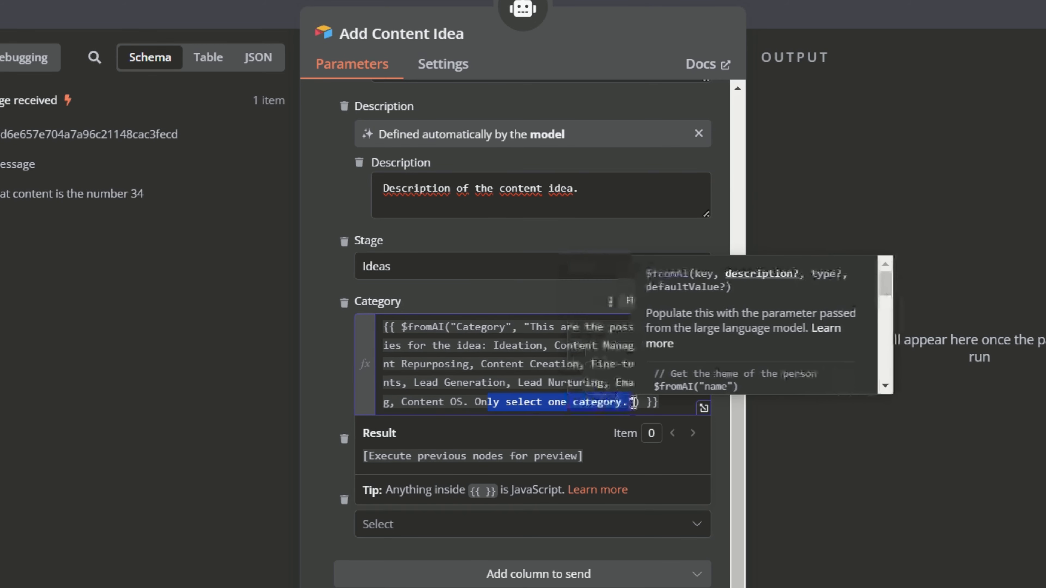
{"action": "left_click", "coordinate": [339, 358]}
{"action": "scroll", "coordinate": [580, 320], "scroll_direction": "down", "scroll_amount": 2}
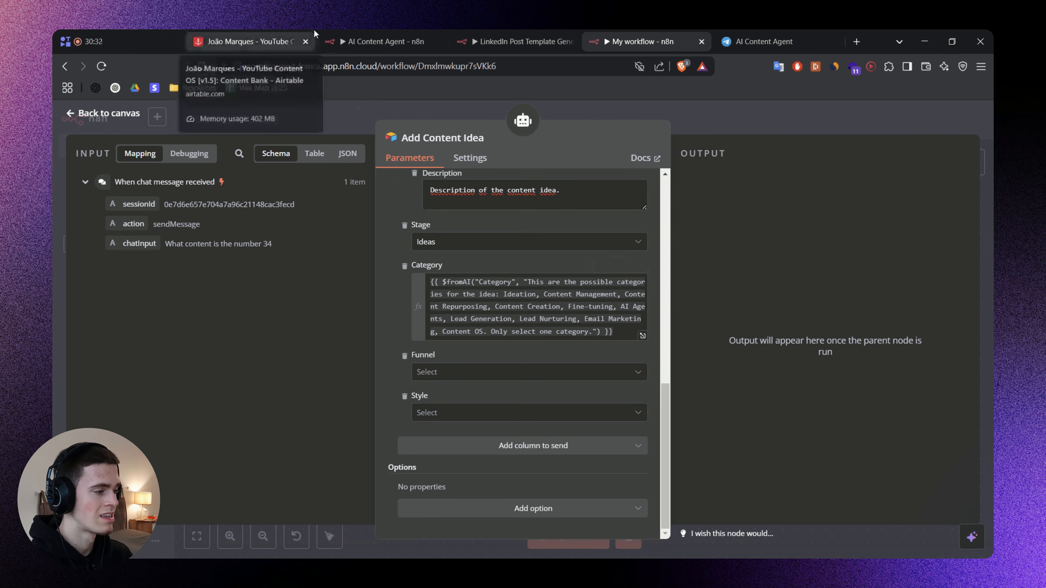
Switch to Airtable and check the Category field's single-select options in Content Bank without changing them, then return to the n8n workflow.
{"action": "left_click", "coordinate": [290, 33]}
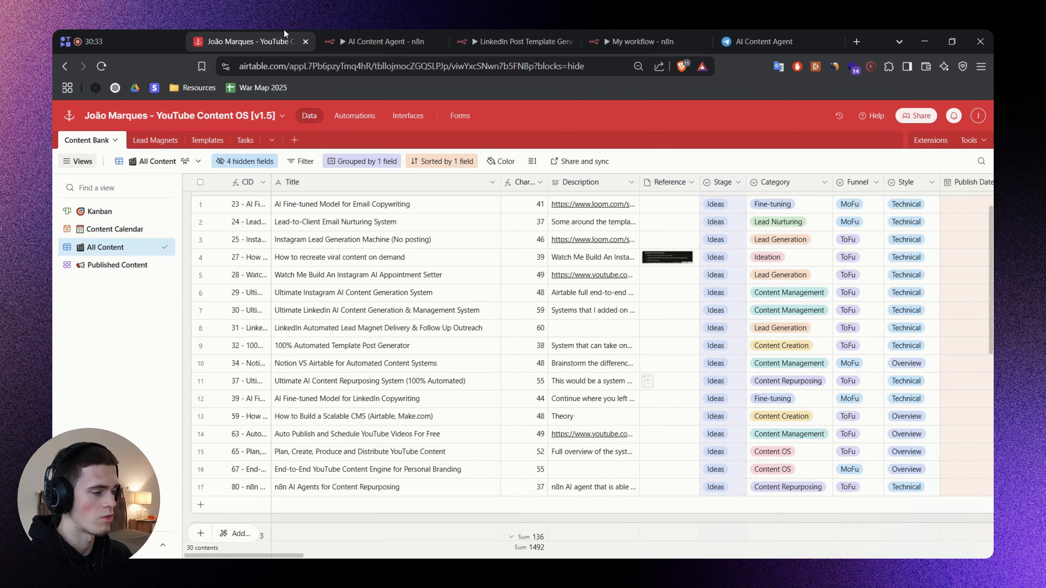
{"action": "left_click", "coordinate": [794, 186]}
{"action": "right_click", "coordinate": [795, 187]}
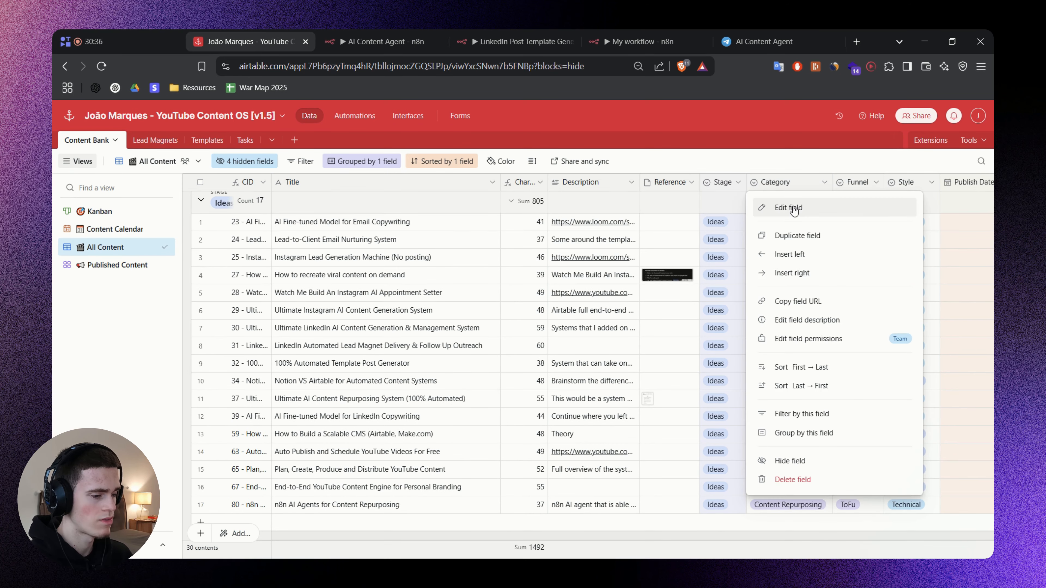
{"action": "left_click", "coordinate": [796, 210]}
{"action": "scroll", "coordinate": [586, 363], "scroll_direction": "down", "scroll_amount": 3}
{"action": "scroll", "coordinate": [584, 378], "scroll_direction": "up", "scroll_amount": 1}
{"action": "scroll", "coordinate": [585, 378], "scroll_direction": "down", "scroll_amount": 2}
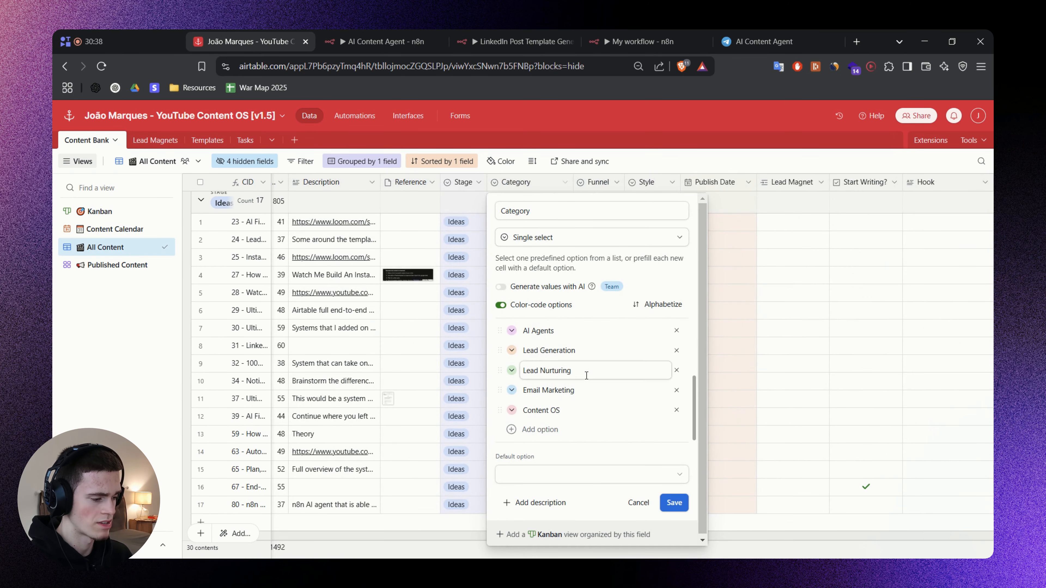
{"action": "left_click", "coordinate": [706, 158]}
{"action": "left_click_drag", "start_coordinate": [317, 553], "coordinate": [264, 553]}
{"action": "left_click", "coordinate": [643, 41]}
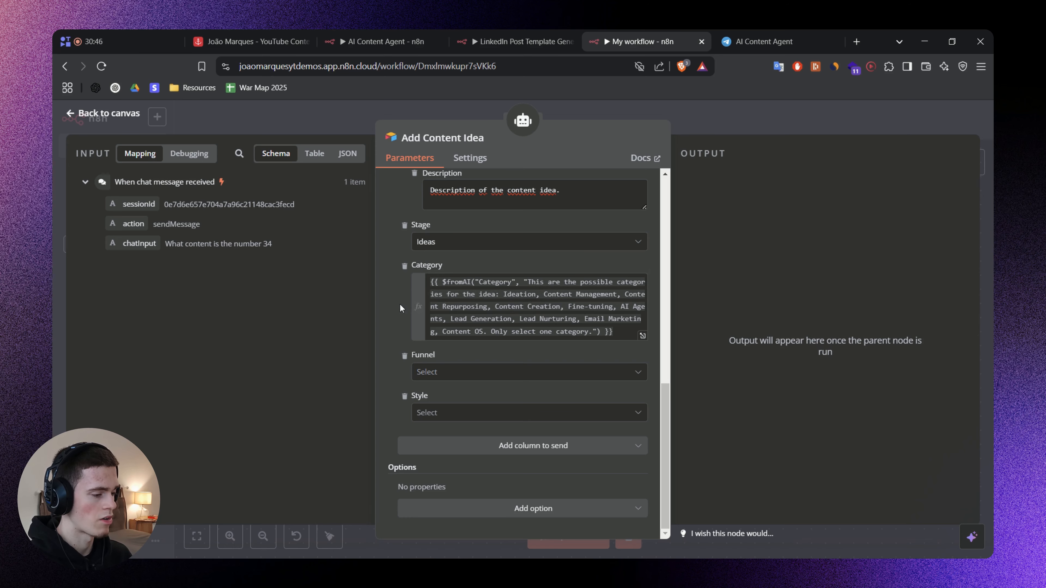
Point out where the list of category options begins inside the Category column's $fromAI description.
{"action": "scroll", "coordinate": [401, 308], "scroll_direction": "up", "scroll_amount": 3}
{"action": "scroll", "coordinate": [399, 308], "scroll_direction": "down", "scroll_amount": 3}
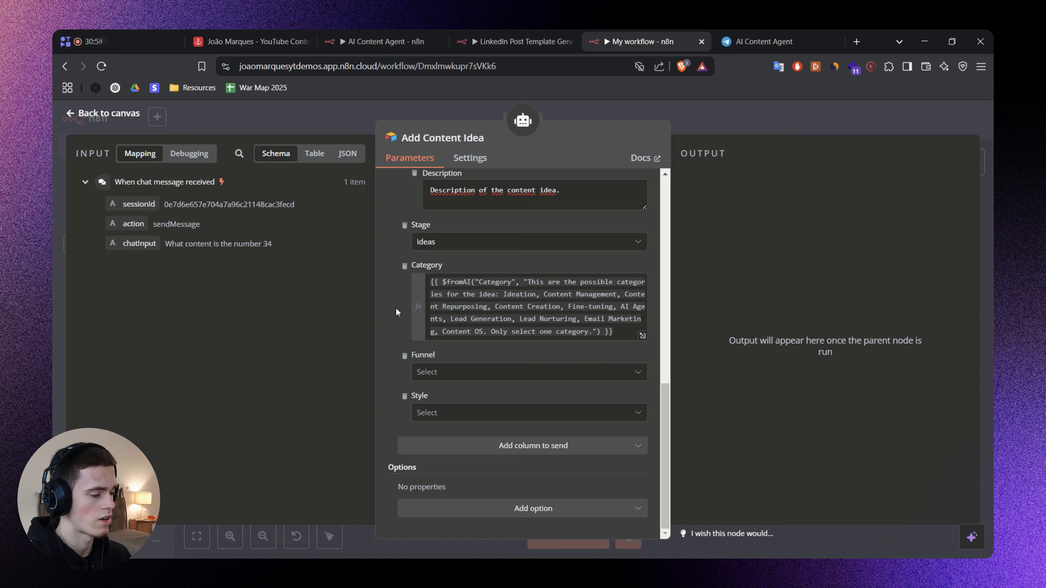
{"action": "left_click", "coordinate": [520, 293]}
{"action": "left_click", "coordinate": [503, 296]}
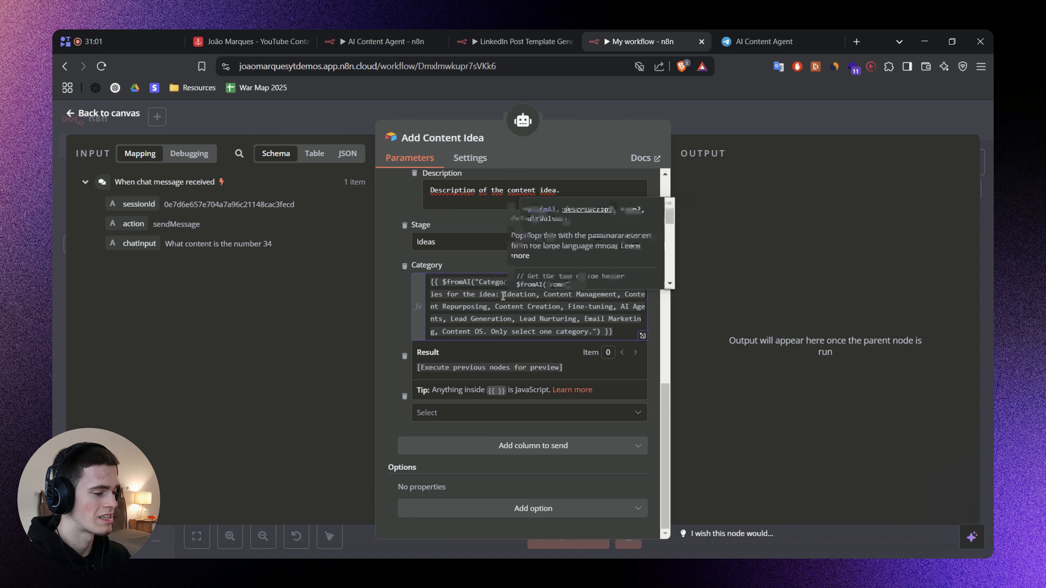
{"action": "left_click", "coordinate": [370, 334]}
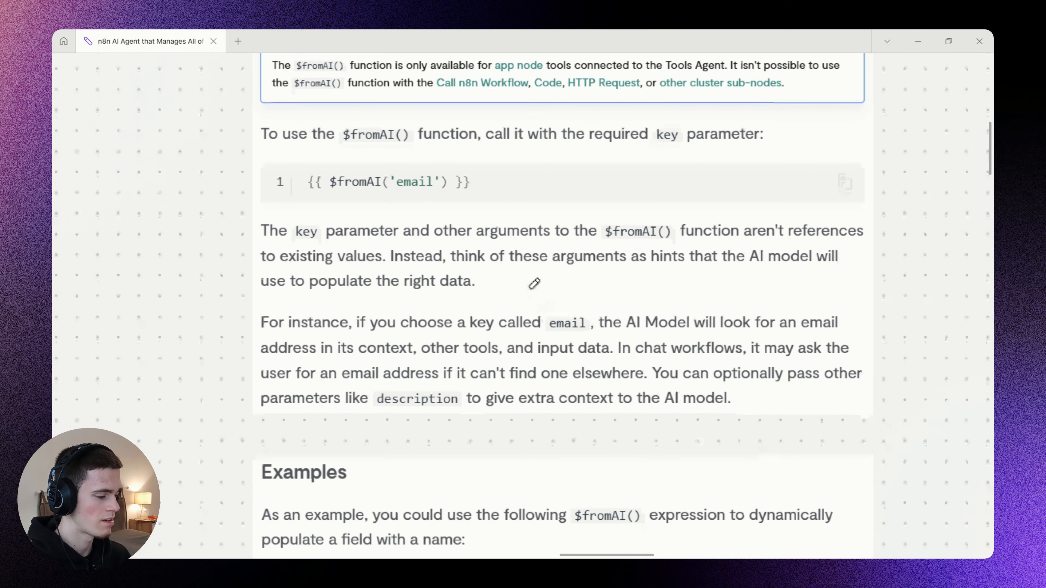
Switch to the whiteboard notes and underline the $fromAI() documentation on the email key and optional description parameter, then return to the n8n workflow.
{"action": "scroll", "coordinate": [529, 399], "scroll_direction": "up", "scroll_amount": 6}
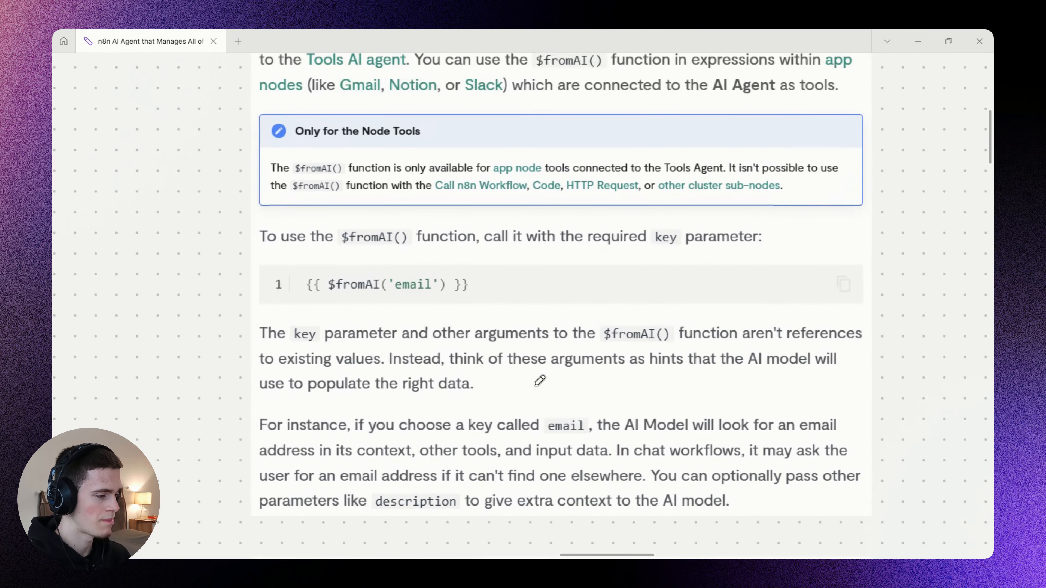
{"action": "scroll", "coordinate": [529, 399], "scroll_direction": "down", "scroll_amount": 8}
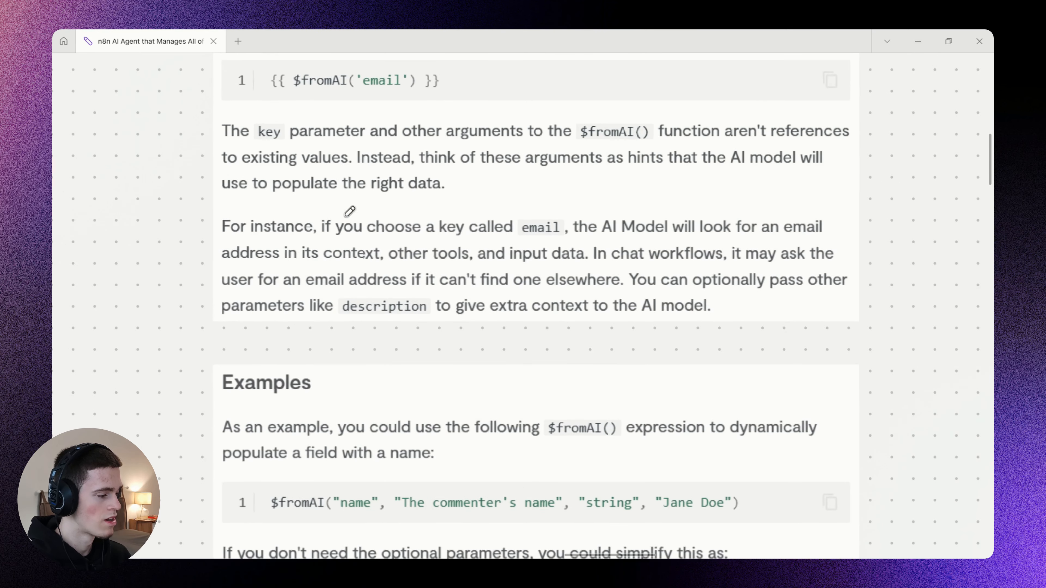
{"action": "left_click_drag", "start_coordinate": [299, 239], "coordinate": [826, 237]}
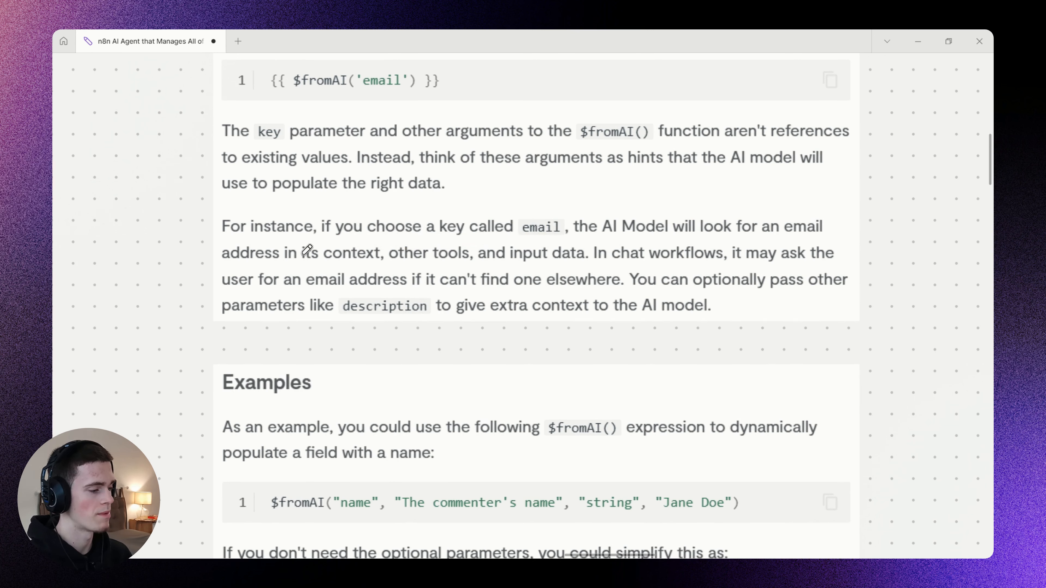
{"action": "left_click_drag", "start_coordinate": [254, 269], "coordinate": [830, 267]}
{"action": "left_click_drag", "start_coordinate": [232, 295], "coordinate": [828, 295]}
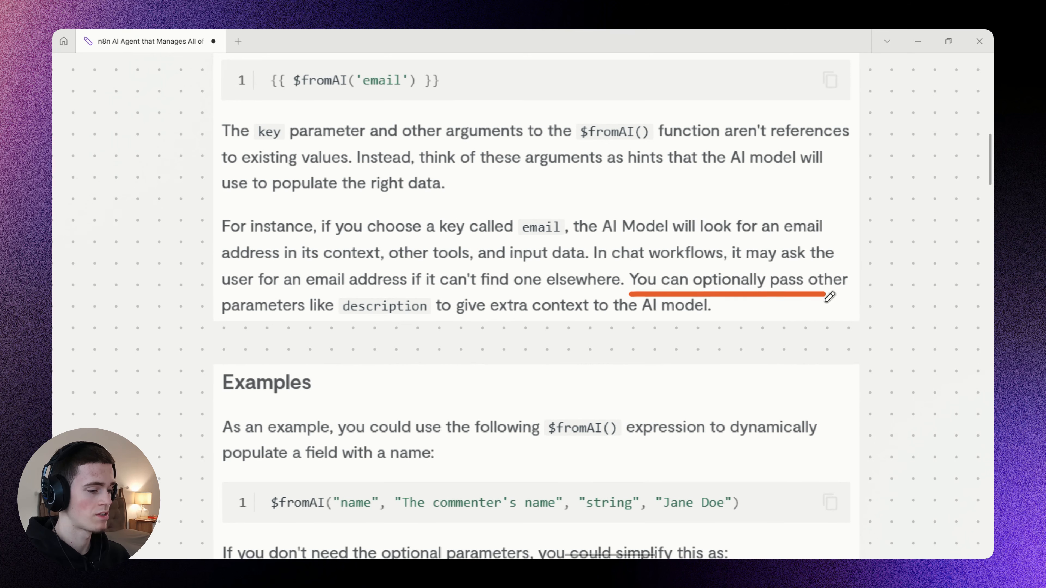
{"action": "left_click_drag", "start_coordinate": [224, 320], "coordinate": [717, 319]}
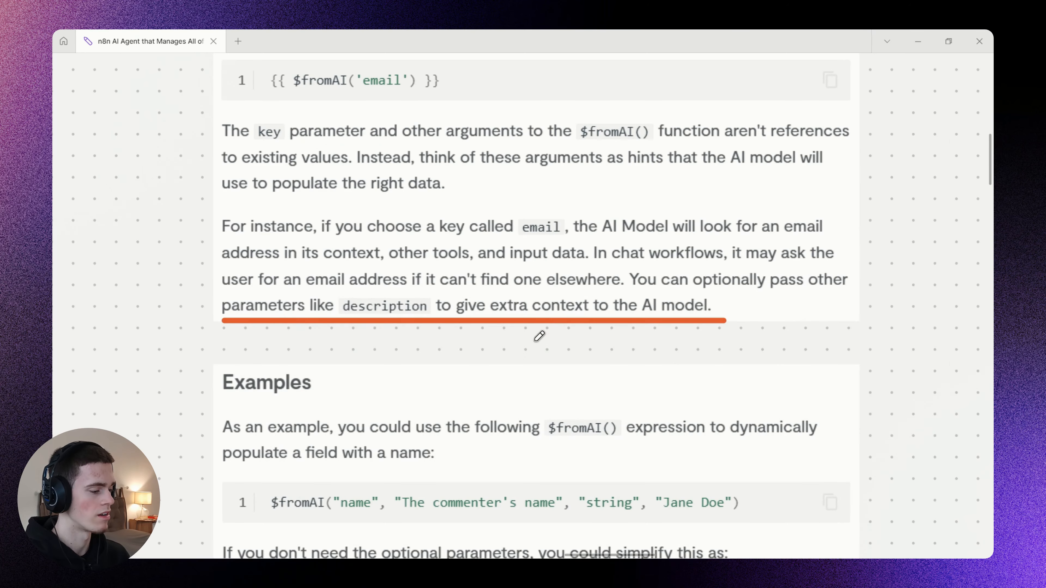
{"action": "scroll", "coordinate": [537, 334], "scroll_direction": "down", "scroll_amount": 5}
{"action": "mouse_move", "coordinate": [491, 126]}
{"action": "left_mouse_down"}
{"action": "mouse_move", "coordinate": [528, 522]}
{"action": "mouse_move", "coordinate": [520, 131]}
{"action": "left_mouse_up"}
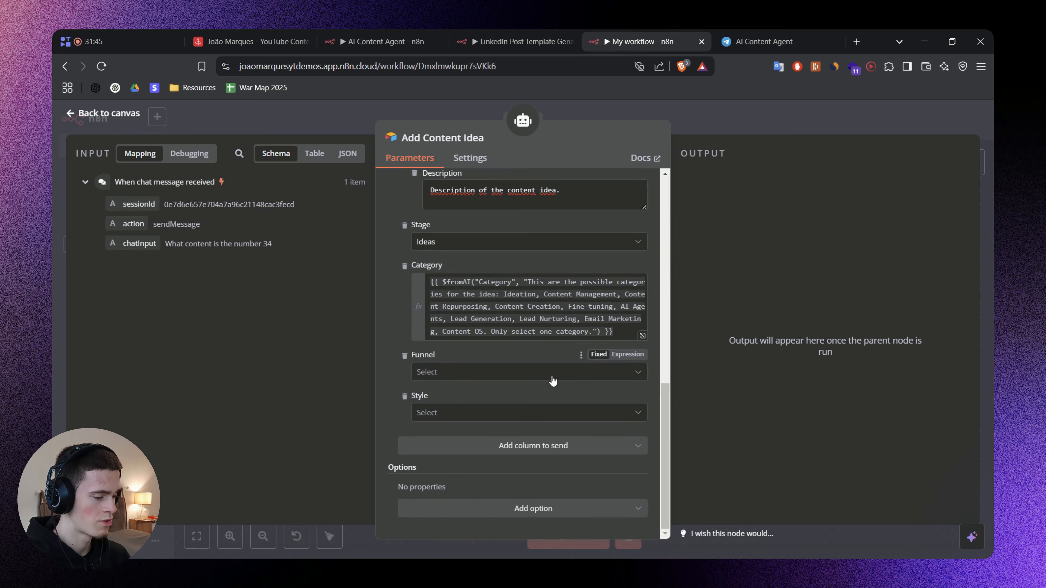
Set the Funnel column to the $fromAI("Funnel") expression describing the idea funnel types ToFu, MoFu, BoFu, with only one to select.
{"action": "left_click", "coordinate": [553, 377]}
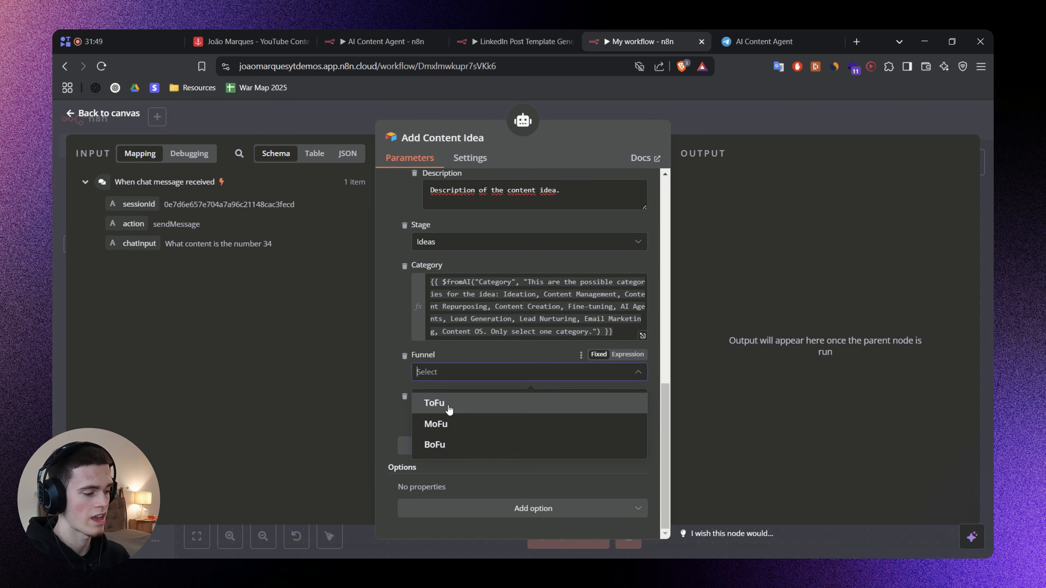
{"action": "left_click", "coordinate": [628, 354]}
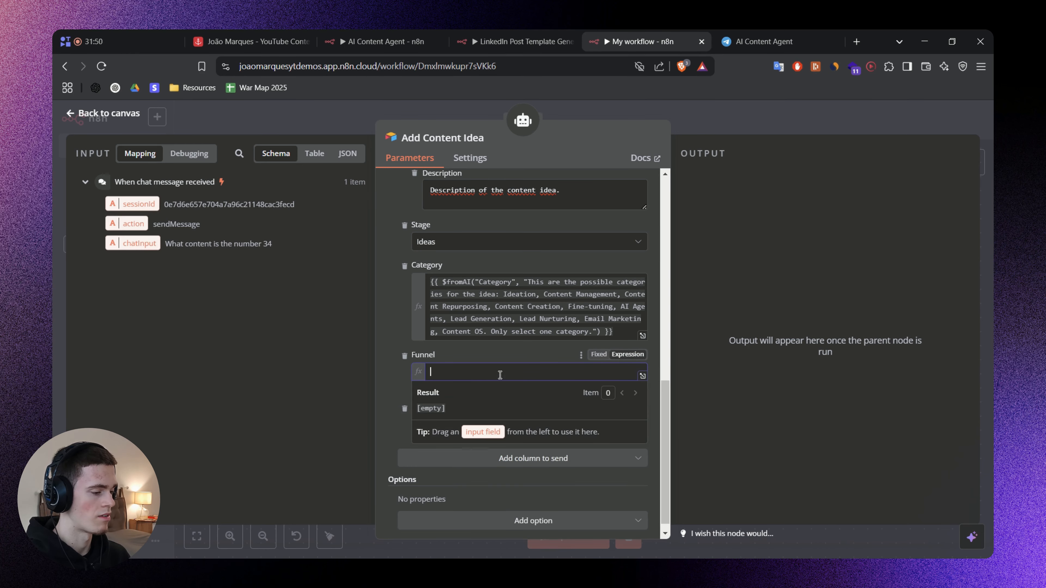
{"action": "type", "text": "{{ $fromAI(\"Funnel\", \"This are the possible options for the idea funnel type: ToFu, MoFu, BoFu. Only select one.\") }}"}
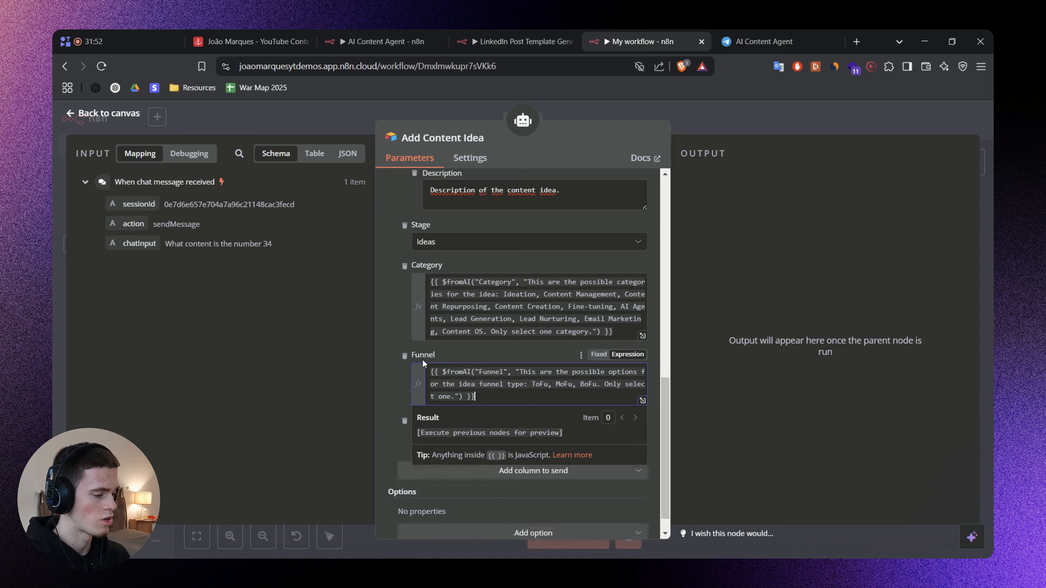
Review the Funnel expression's key, its description wording, the listed funnel types and the closing instruction.
{"action": "double_click", "coordinate": [488, 372]}
{"action": "left_click", "coordinate": [532, 385]}
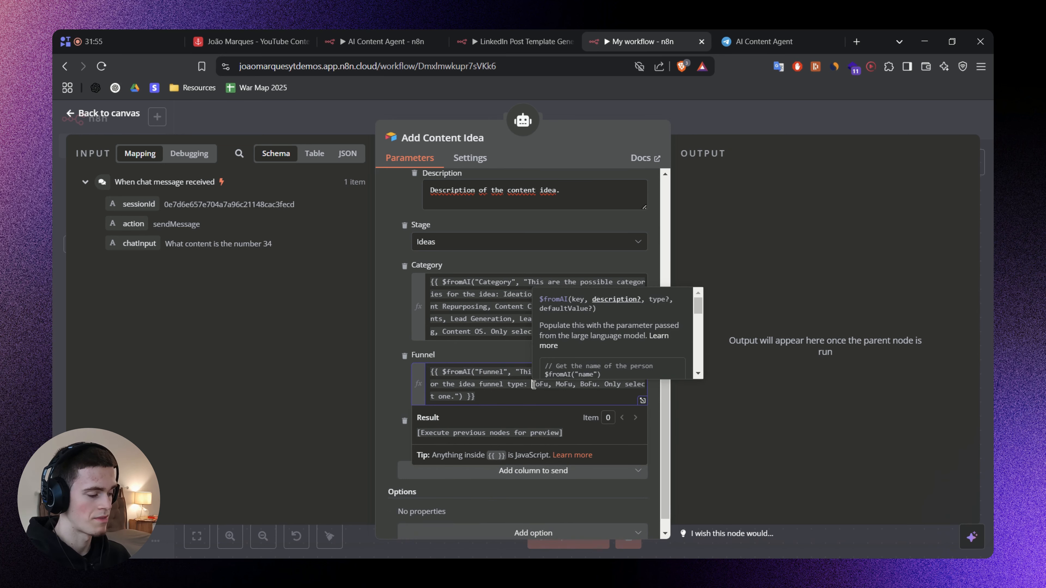
{"action": "left_click_drag", "start_coordinate": [520, 373], "coordinate": [440, 385]}
{"action": "key", "text": "ctrl+shift+Right"}
{"action": "key", "text": "ctrl+shift+Right"}
{"action": "key", "text": "ctrl+shift+Right"}
{"action": "key", "text": "ctrl+shift+Right"}
{"action": "key", "text": "ctrl+shift+Right"}
{"action": "key", "text": "Right"}
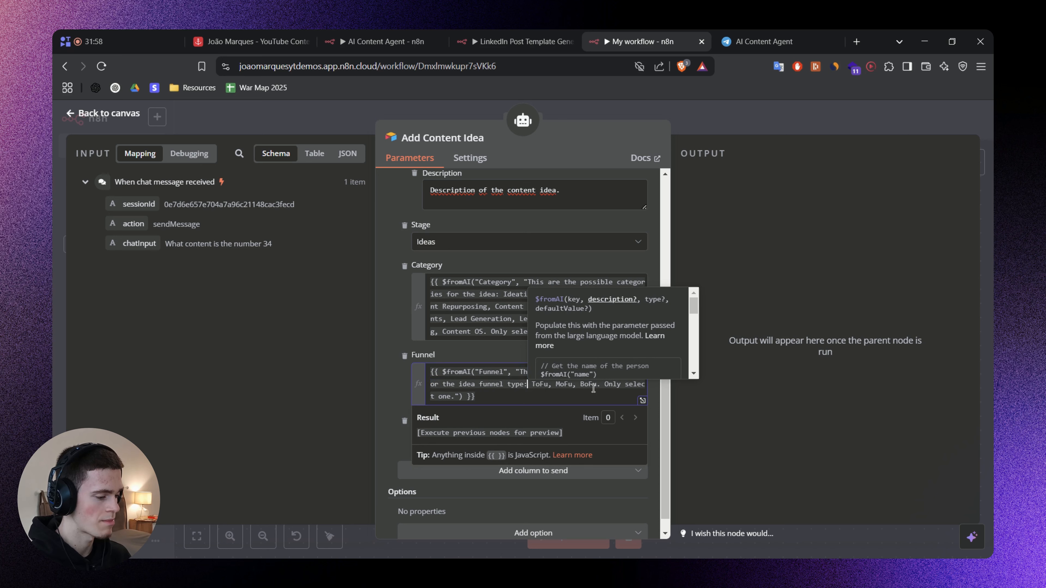
{"action": "key", "text": "ctrl+Right"}
{"action": "key", "text": "ctrl+Right"}
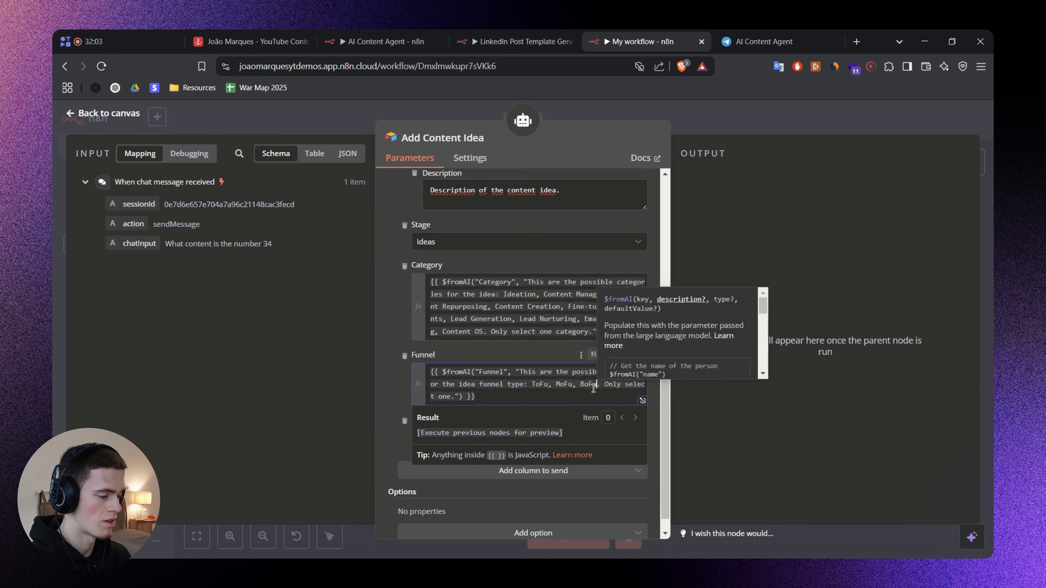
{"action": "key", "text": "ctrl+Right"}
{"action": "key", "text": "ctrl+Right"}
{"action": "key", "text": "ctrl+Right"}
{"action": "key", "text": "ctrl+Right"}
{"action": "key", "text": "ctrl+Right"}
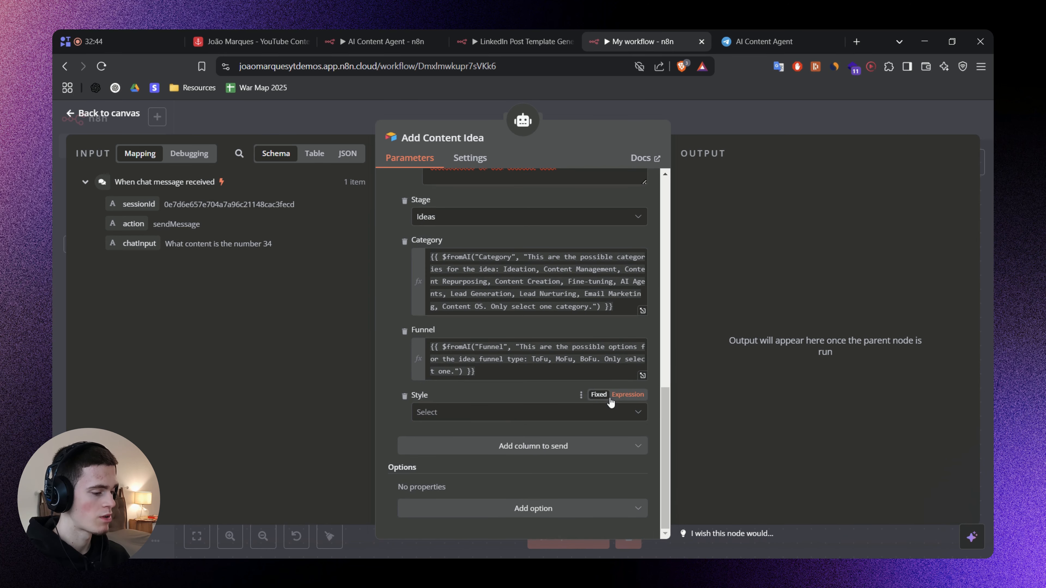
Set the Style column to the $fromAI("Style") expression describing the content styles Overview, Technical, Case Study, with only one to select.
{"action": "left_click", "coordinate": [531, 413]}
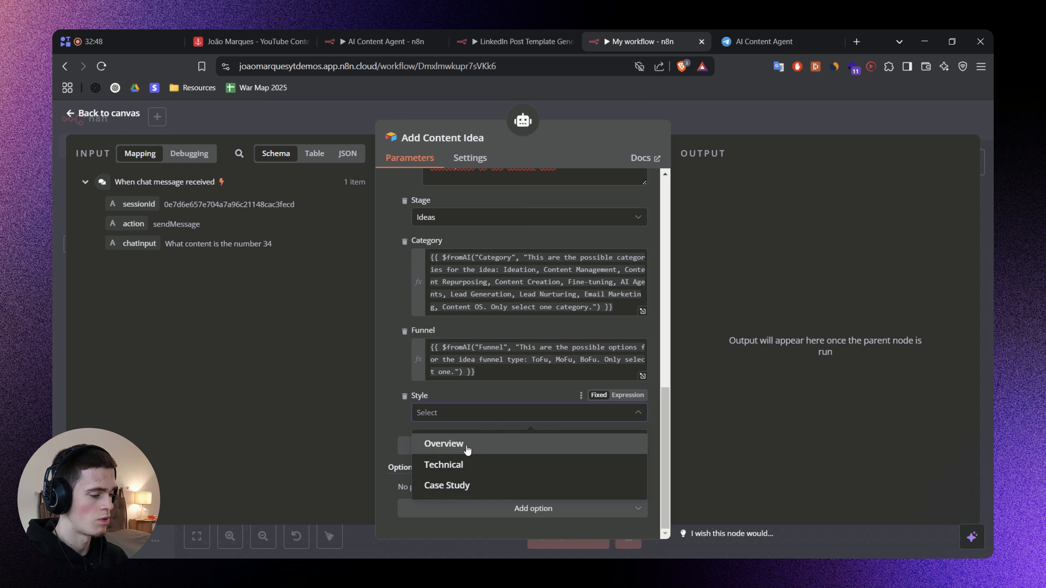
{"action": "left_click", "coordinate": [390, 417]}
{"action": "left_click", "coordinate": [618, 398]}
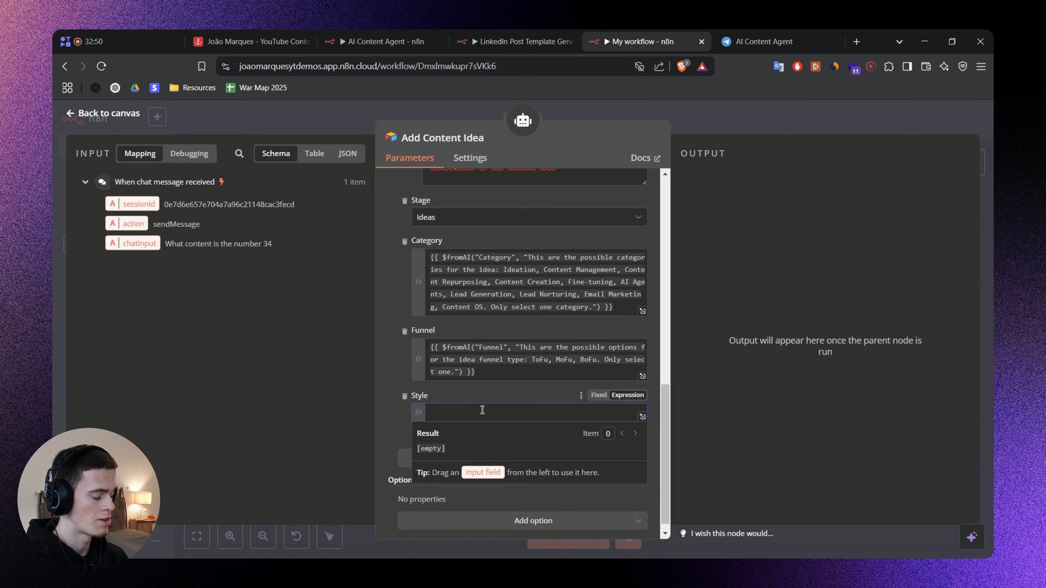
{"action": "type", "text": "{{ $fromAI(\"Style\", \"This are the possible options for the content syle of the idea : Overview, Technical, Case Study. Only select one.\") }}"}
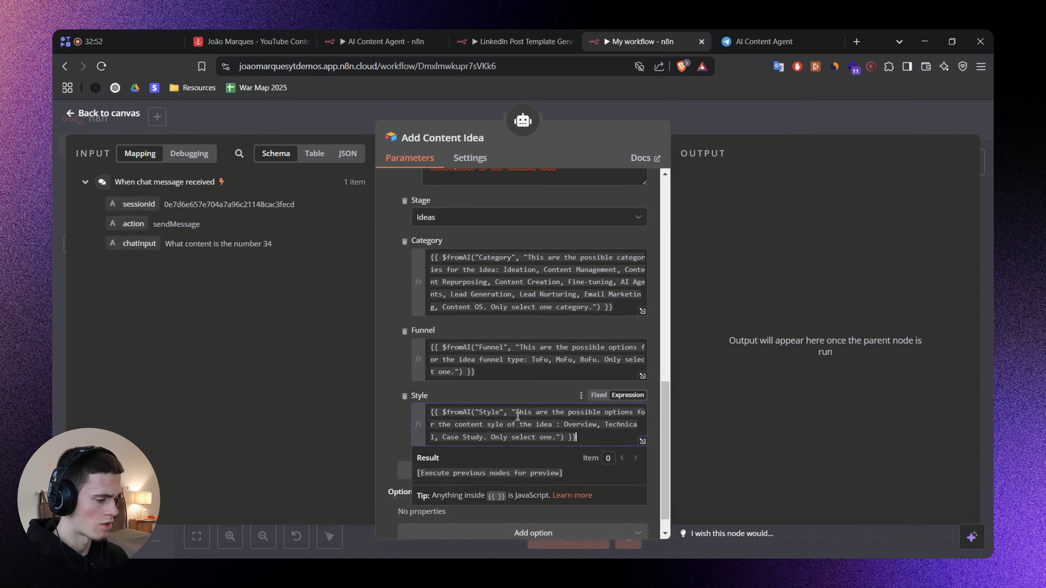
Review the Style expression's key, its description wording and the listed content styles, then leave the field.
{"action": "double_click", "coordinate": [490, 413]}
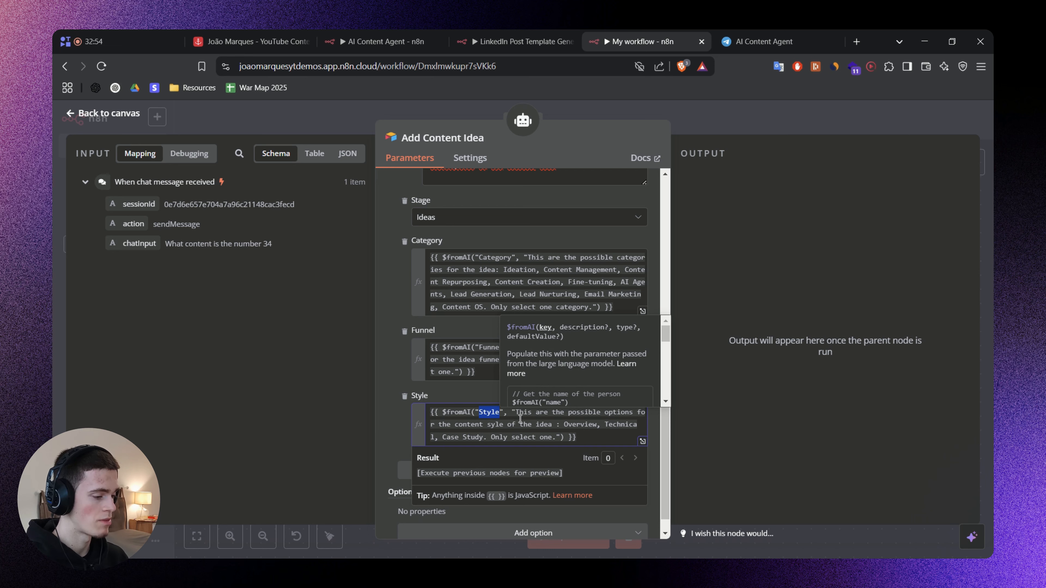
{"action": "left_click_drag", "start_coordinate": [516, 413], "coordinate": [600, 414]}
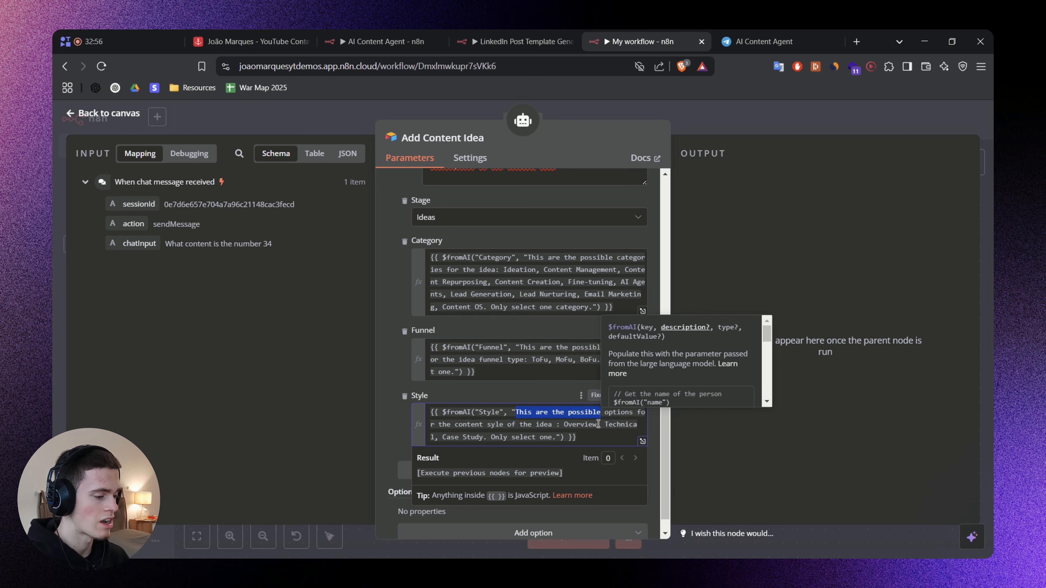
{"action": "key", "text": "ctrl+shift+Right"}
{"action": "key", "text": "ctrl+shift+Right"}
{"action": "key", "text": "ctrl+shift+Right"}
{"action": "key", "text": "ctrl+shift+Right"}
{"action": "key", "text": "ctrl+shift+Right"}
{"action": "key", "text": "ctrl+shift+Right"}
{"action": "key", "text": "ctrl+shift+Right"}
{"action": "key", "text": "ctrl+shift+Right"}
{"action": "key", "text": "ctrl+shift+Right"}
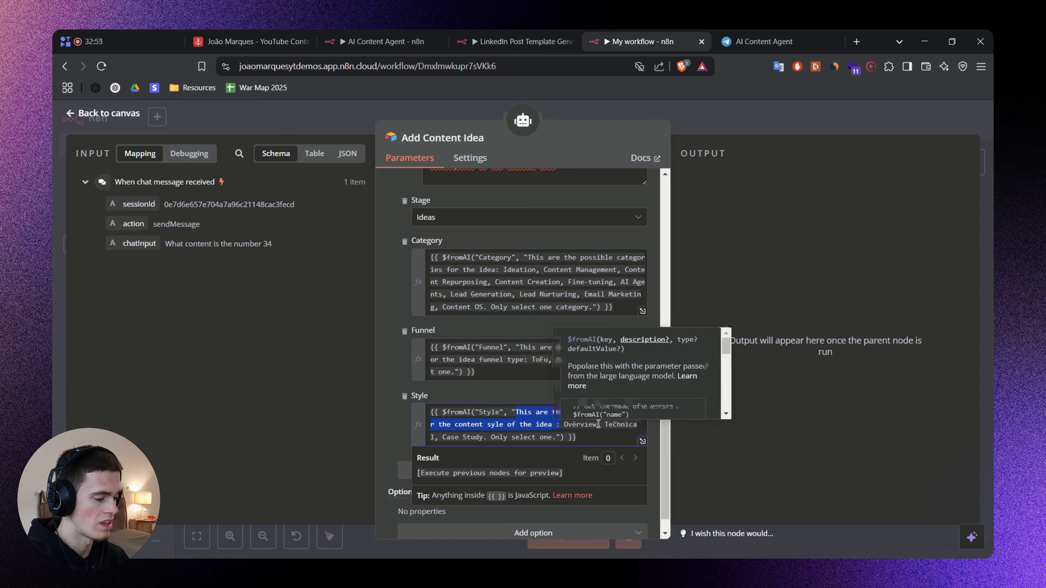
{"action": "key", "text": "ctrl+shift+Right"}
{"action": "key", "text": "ctrl+Right"}
{"action": "key", "text": "ctrl+Right"}
{"action": "key", "text": "ctrl+Right"}
{"action": "key", "text": "ctrl+Right"}
{"action": "key", "text": "ctrl+Right"}
{"action": "key", "text": "ctrl+Right"}
{"action": "key", "text": "ctrl+Right"}
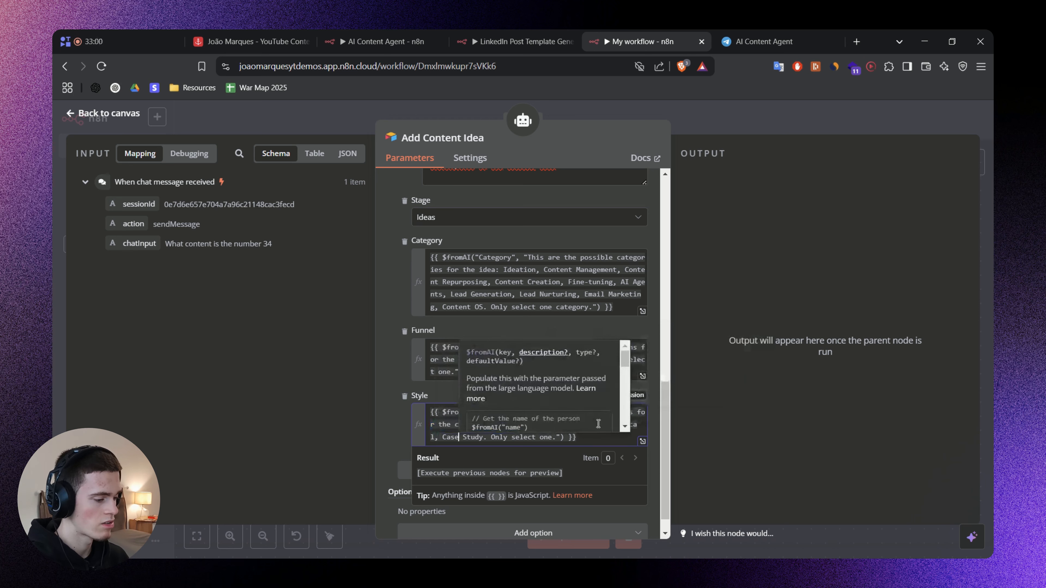
{"action": "left_click", "coordinate": [386, 418]}
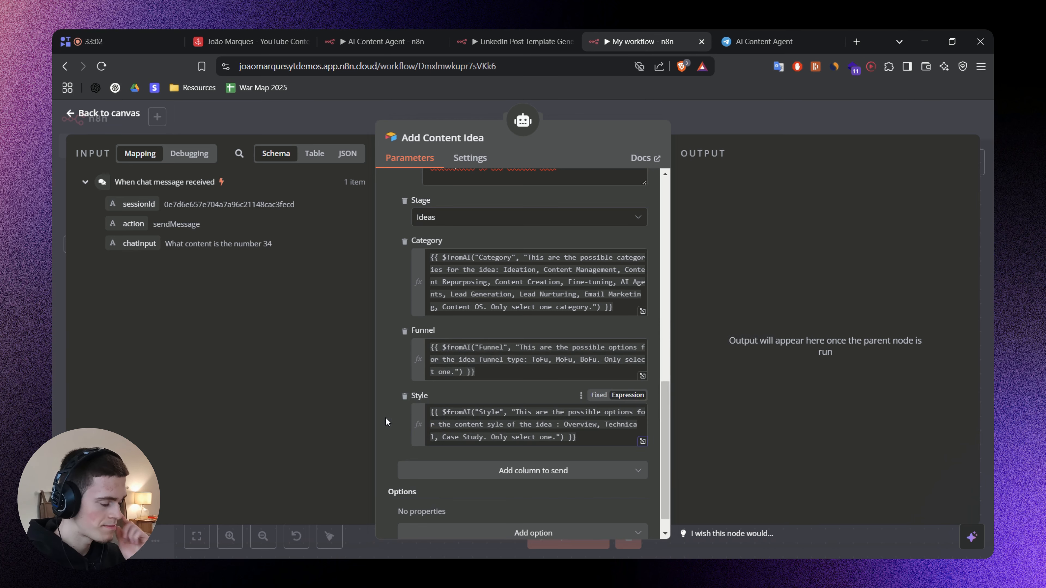
Return to the canvas, position the Add Content Idea node beside Get Contents and save the workflow.
{"action": "scroll", "coordinate": [379, 384], "scroll_direction": "up", "scroll_amount": 7}
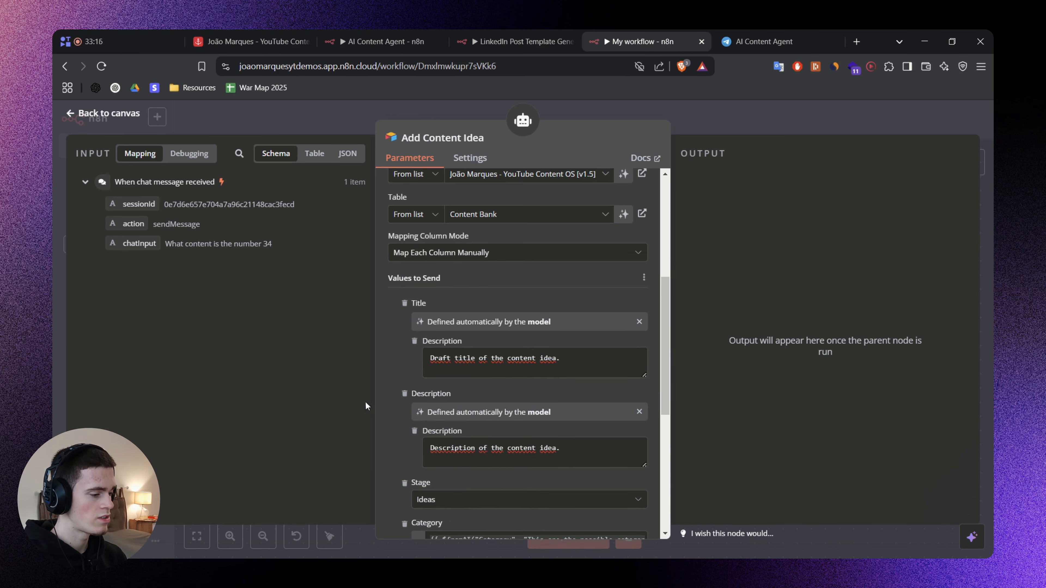
{"action": "scroll", "coordinate": [431, 398], "scroll_direction": "up", "scroll_amount": 6}
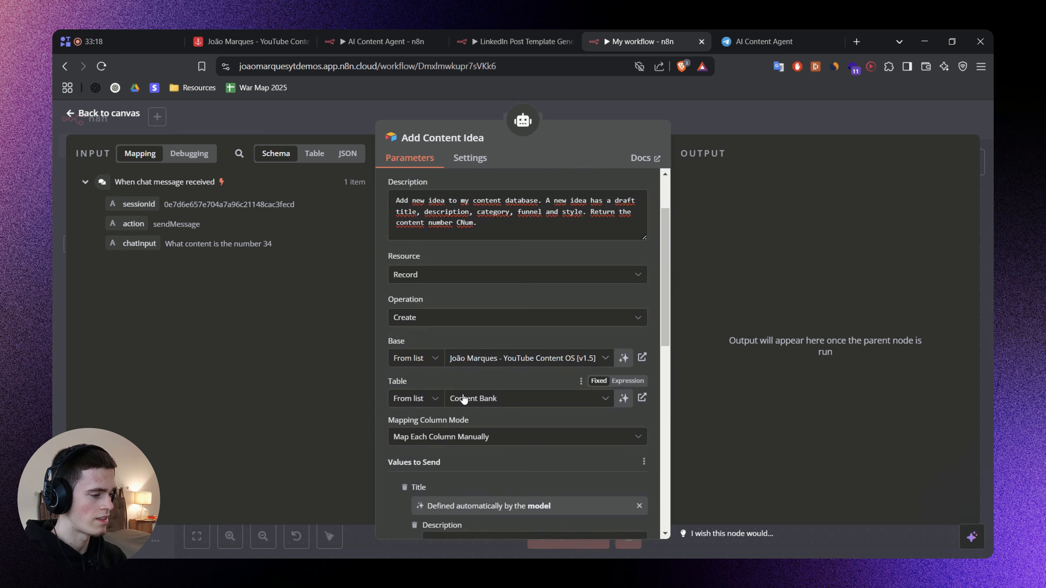
{"action": "left_click", "coordinate": [781, 112]}
{"action": "left_click_drag", "start_coordinate": [736, 306], "coordinate": [789, 291]}
{"action": "left_click_drag", "start_coordinate": [711, 350], "coordinate": [670, 347]}
{"action": "left_click", "coordinate": [780, 332]}
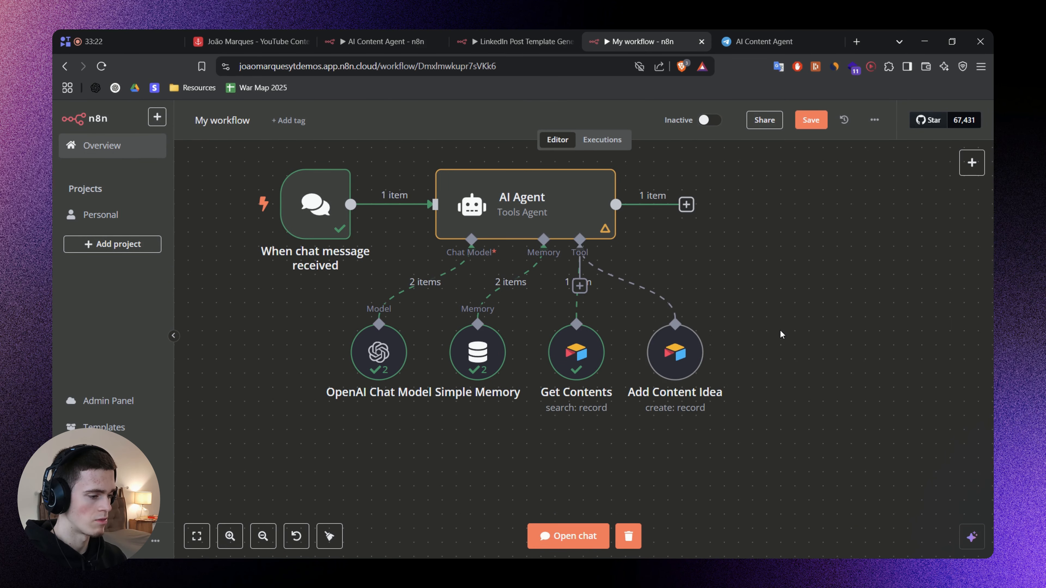
{"action": "left_click_drag", "start_coordinate": [780, 331], "coordinate": [783, 351]}
{"action": "key", "text": "ctrl+s"}
Open the AI Agent's settings, then copy the "2. Add to Database" prompt section from the whiteboard's code block and return to n8n.
{"action": "left_click", "coordinate": [569, 536]}
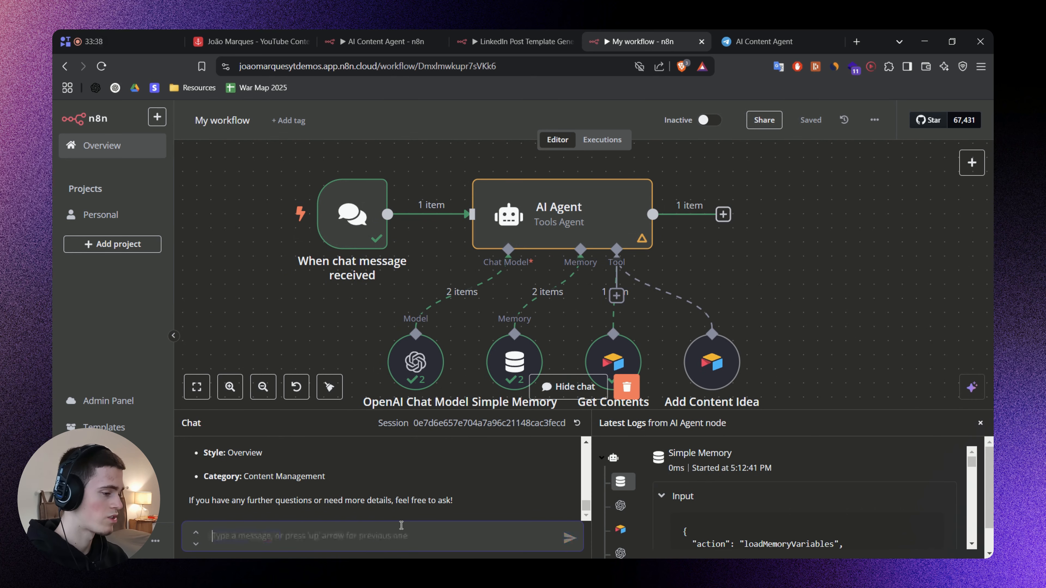
{"action": "left_click", "coordinate": [981, 423]}
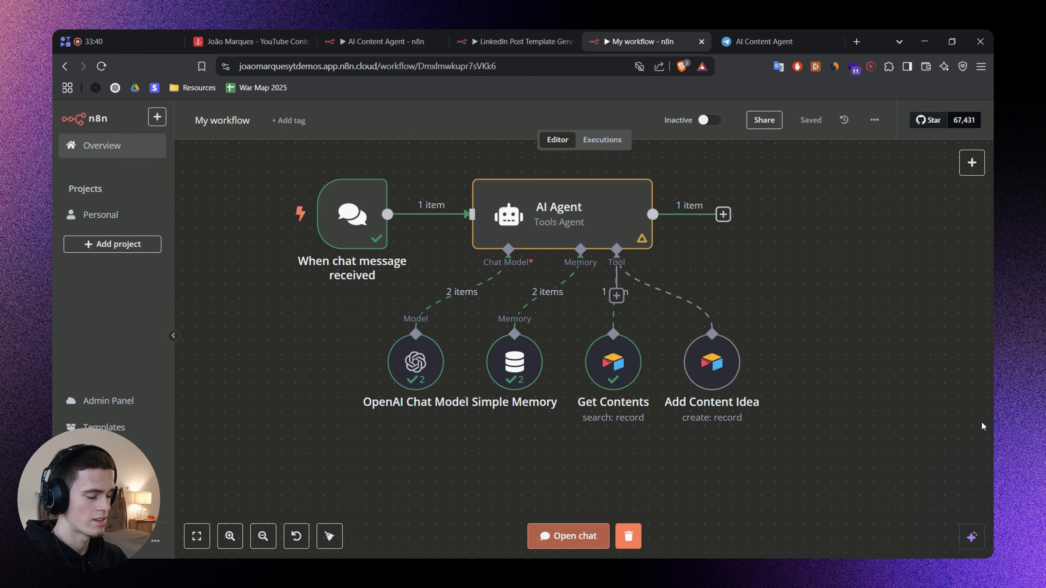
{"action": "double_click", "coordinate": [571, 209]}
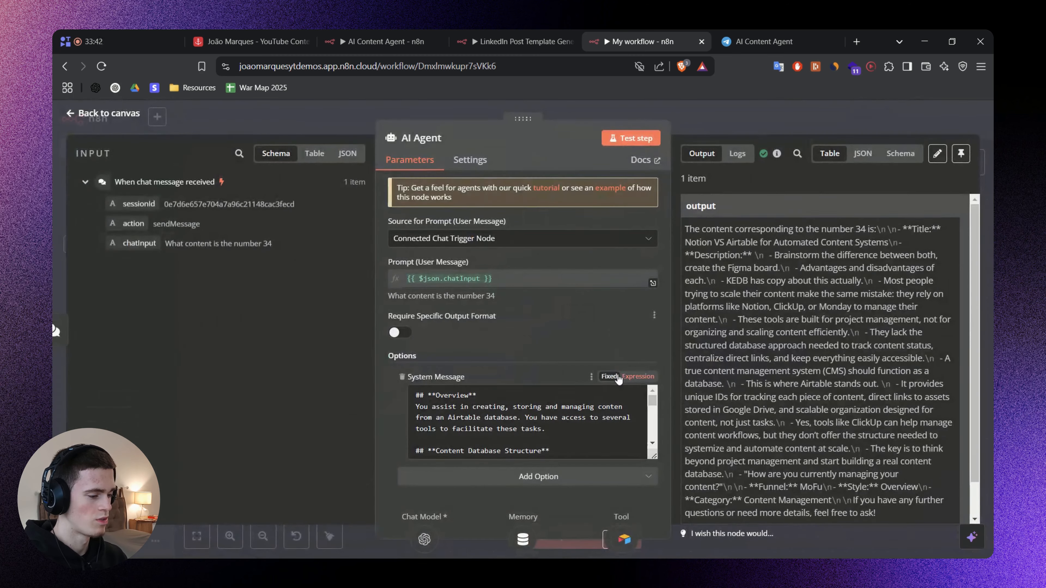
{"action": "key", "text": "alt+Tab"}
{"action": "left_click_drag", "start_coordinate": [796, 296], "coordinate": [384, 236]}
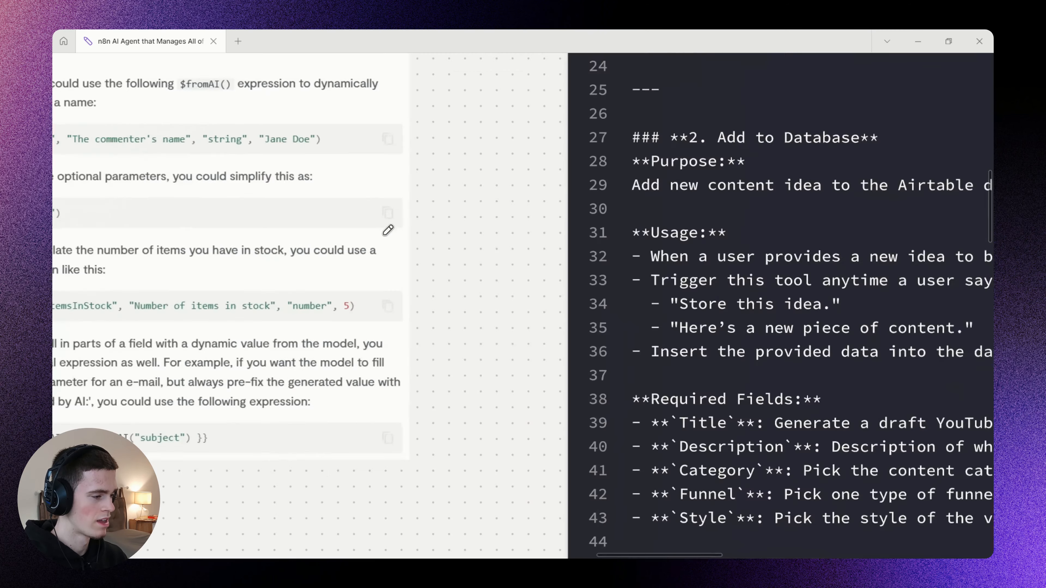
{"action": "scroll", "coordinate": [388, 230], "scroll_direction": "down", "scroll_amount": 8}
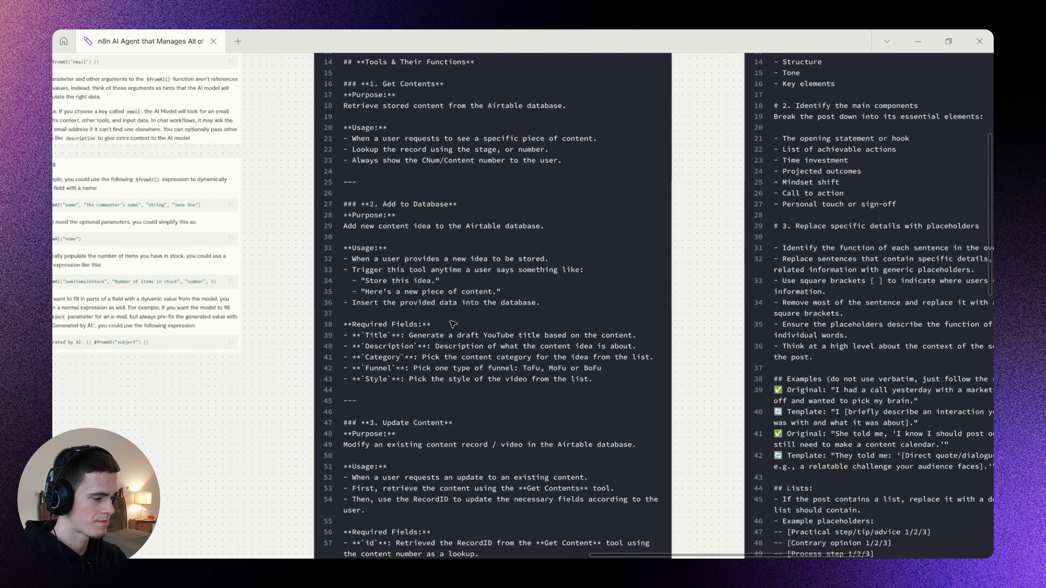
{"action": "left_click_drag", "start_coordinate": [454, 324], "coordinate": [493, 323]}
{"action": "scroll", "coordinate": [493, 324], "scroll_direction": "up", "scroll_amount": 2}
{"action": "double_click", "coordinate": [427, 373]}
{"action": "left_click_drag", "start_coordinate": [654, 387], "coordinate": [362, 182]}
{"action": "left_click", "coordinate": [300, 226]}
{"action": "key", "text": "alt+Tab"}
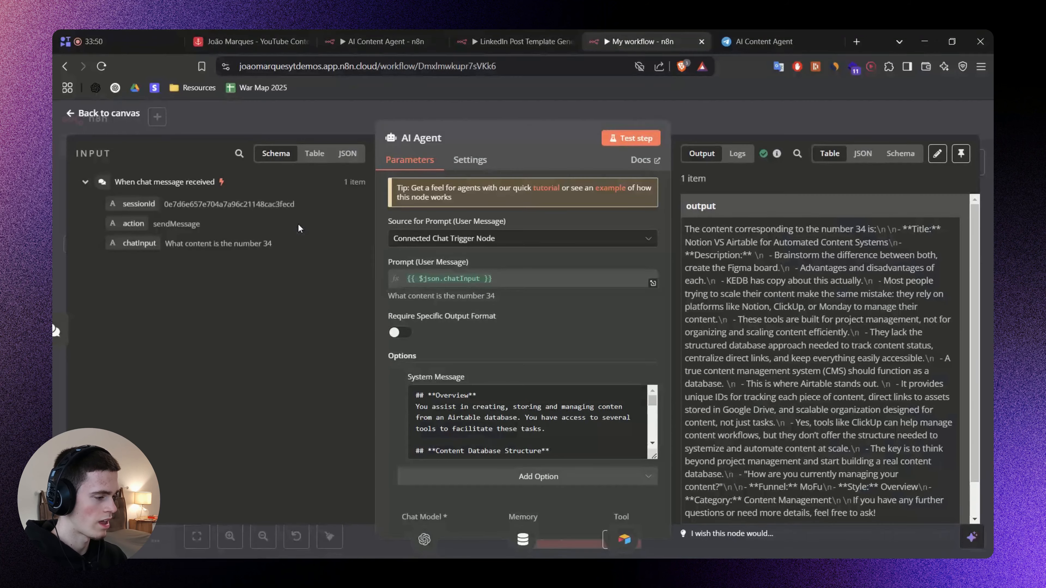
Enlarge the AI Agent's System Message field and append a --- separator followed by the copied "2. Add to Database" section.
{"action": "left_click_drag", "start_coordinate": [654, 453], "coordinate": [636, 557]}
{"action": "scroll", "coordinate": [556, 412], "scroll_direction": "down", "scroll_amount": 5}
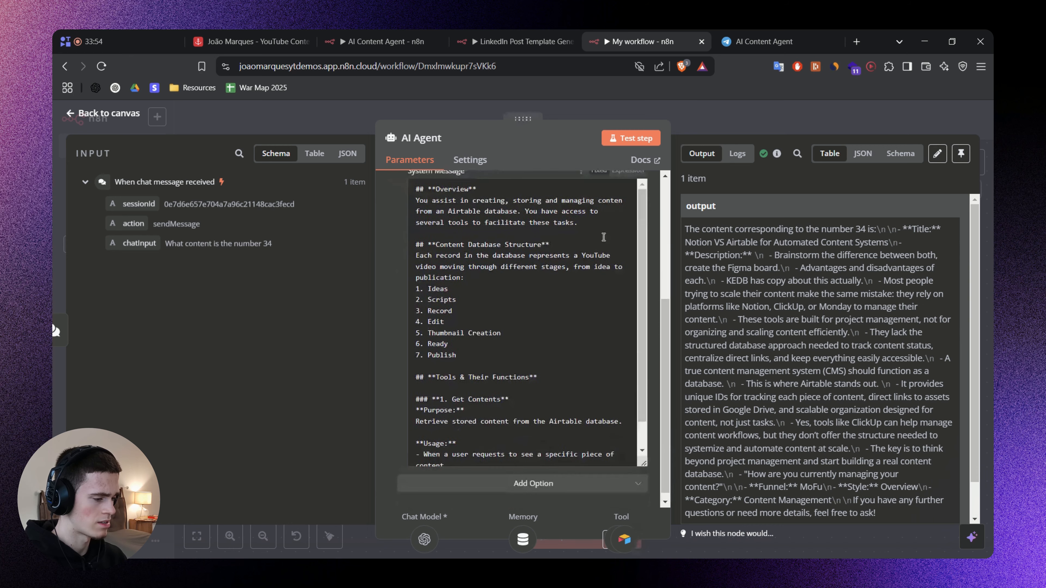
{"action": "left_click", "coordinate": [535, 393]}
{"action": "key", "text": "Return"}
{"action": "key", "text": "Return"}
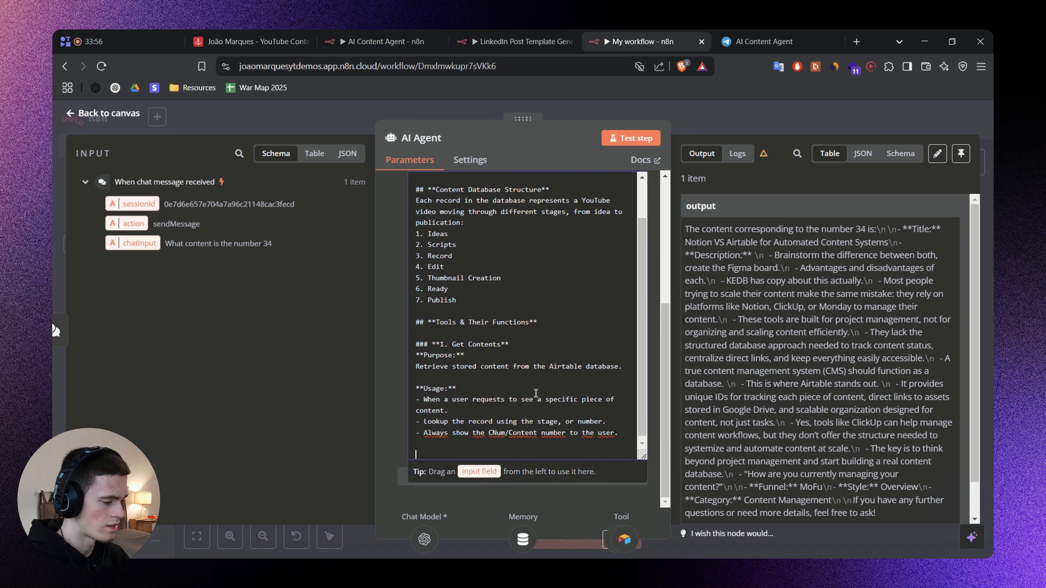
{"action": "type", "text": "---"}
{"action": "key", "text": "Return"}
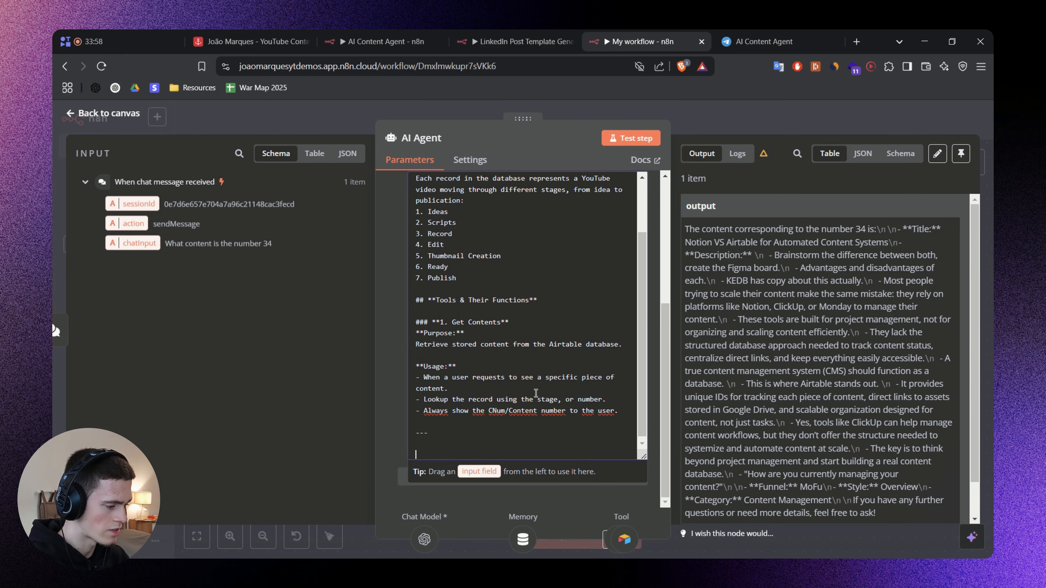
{"action": "scroll", "coordinate": [521, 372], "scroll_direction": "down", "scroll_amount": 6}
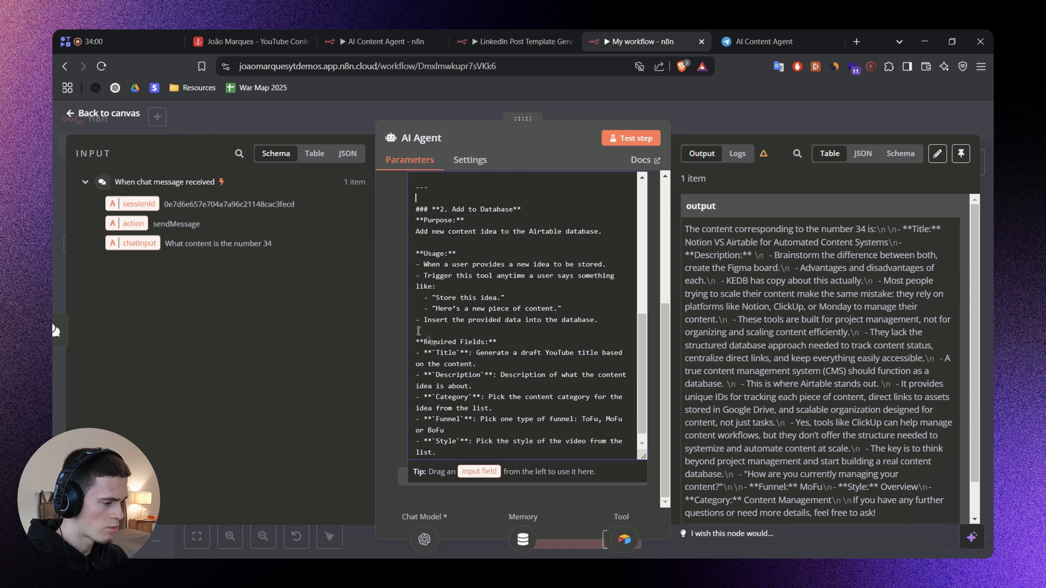
{"action": "left_click", "coordinate": [402, 324]}
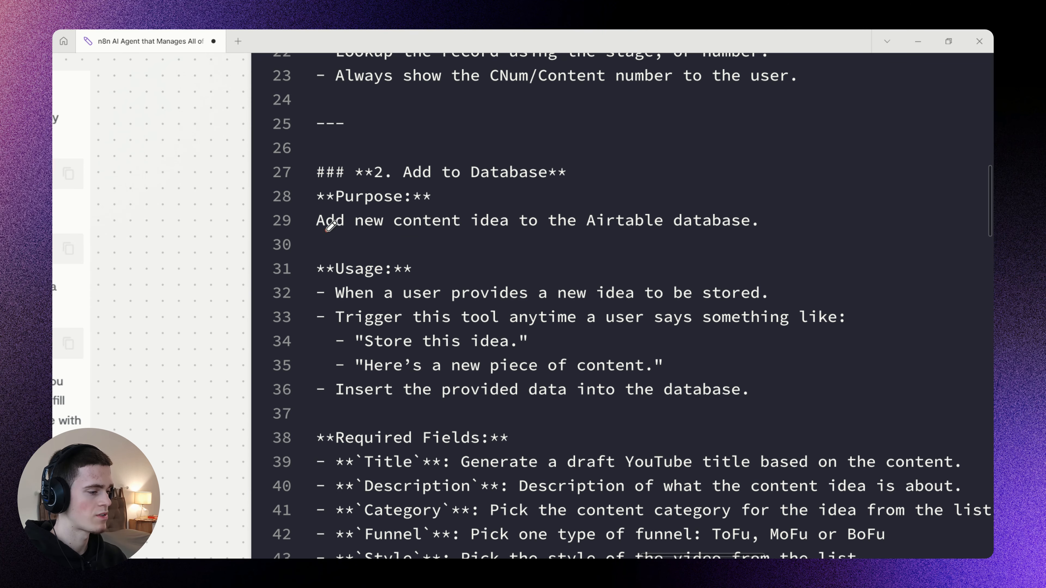
Examine the Purpose and Usage lines of the whiteboard's "2. Add to Database" prompt, underlining the purpose, trigger phrases and insert instruction.
{"action": "left_click_drag", "start_coordinate": [328, 230], "coordinate": [759, 225]}
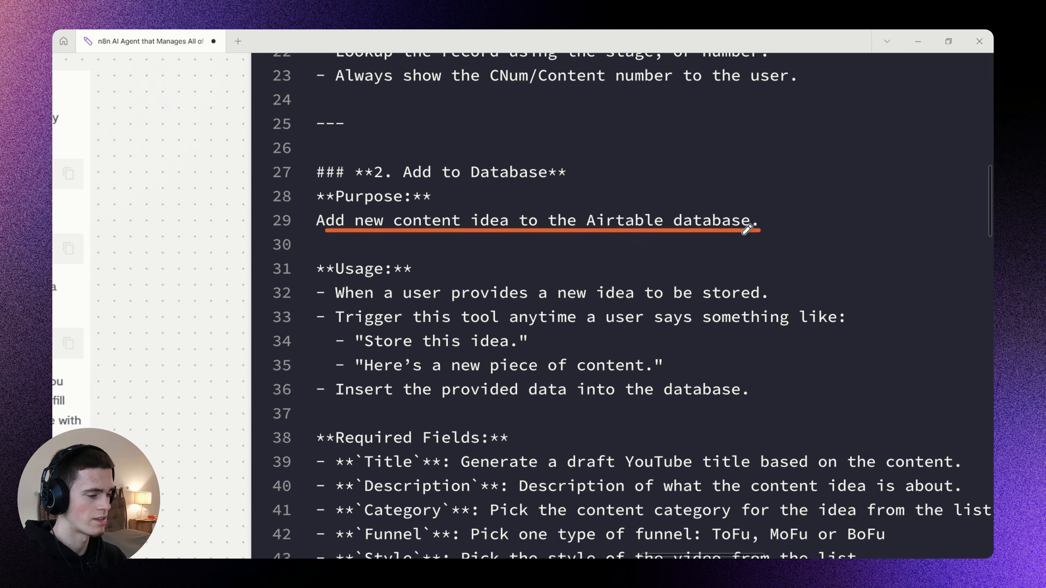
{"action": "scroll", "coordinate": [576, 230], "scroll_direction": "down", "scroll_amount": 3}
{"action": "left_click_drag", "start_coordinate": [325, 237], "coordinate": [749, 236]}
{"action": "left_click_drag", "start_coordinate": [324, 264], "coordinate": [801, 264]}
{"action": "left_click_drag", "start_coordinate": [342, 287], "coordinate": [478, 286]}
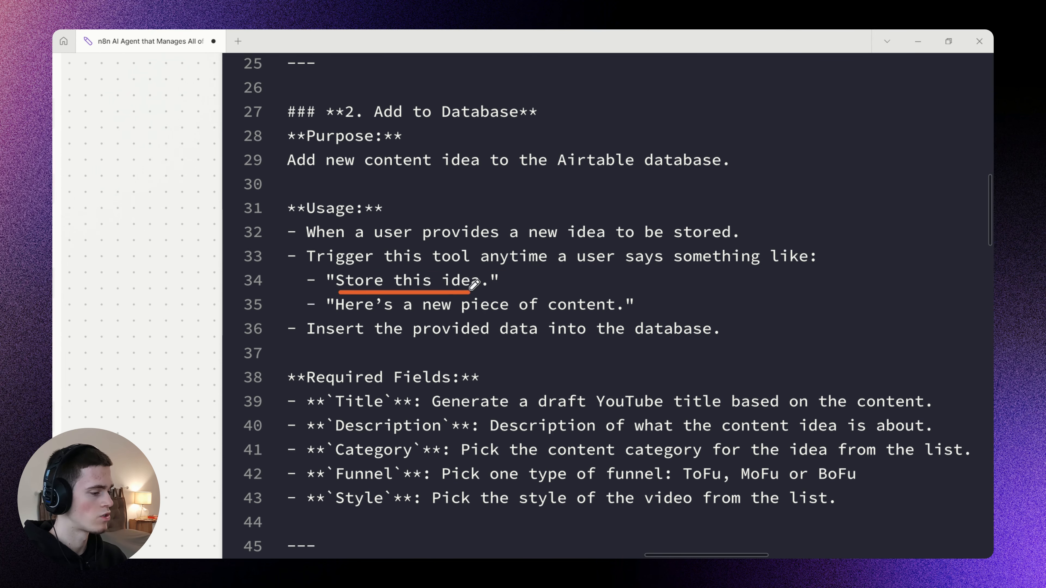
{"action": "left_click_drag", "start_coordinate": [343, 318], "coordinate": [622, 314]}
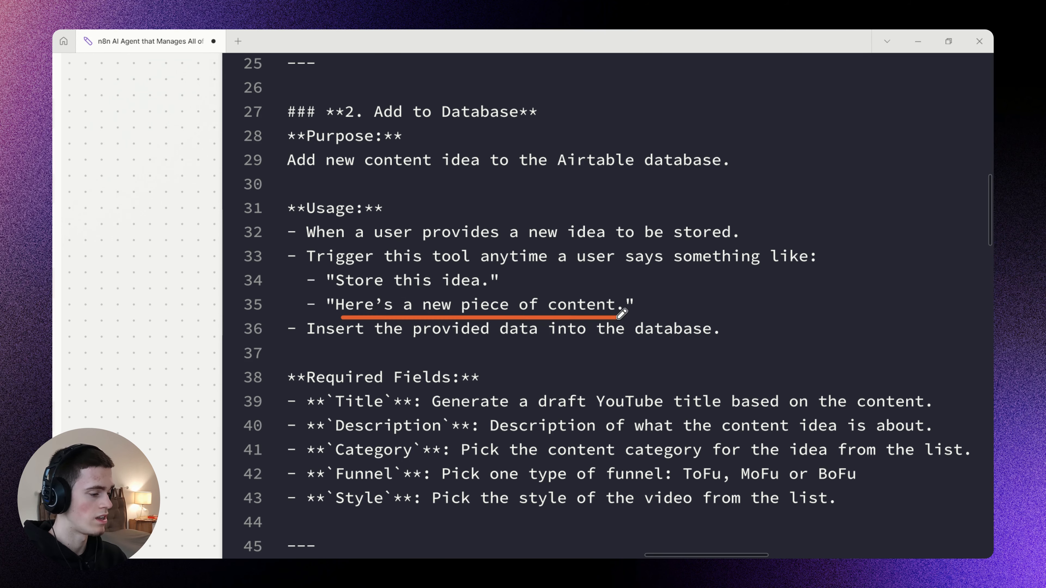
{"action": "scroll", "coordinate": [449, 279], "scroll_direction": "down", "scroll_amount": 3}
{"action": "left_click_drag", "start_coordinate": [301, 285], "coordinate": [705, 284]}
{"action": "scroll", "coordinate": [567, 348], "scroll_direction": "down", "scroll_amount": 3}
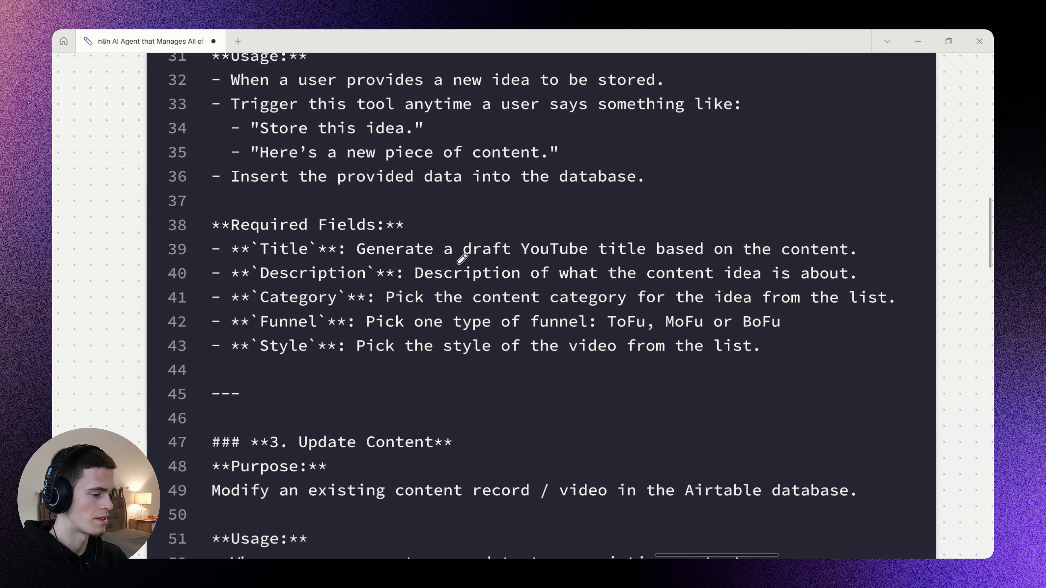
Examine the Required Fields list covering Title, Description, Category, Funnel and Style, marking the entries with the pen.
{"action": "left_click_drag", "start_coordinate": [275, 271], "coordinate": [383, 271]}
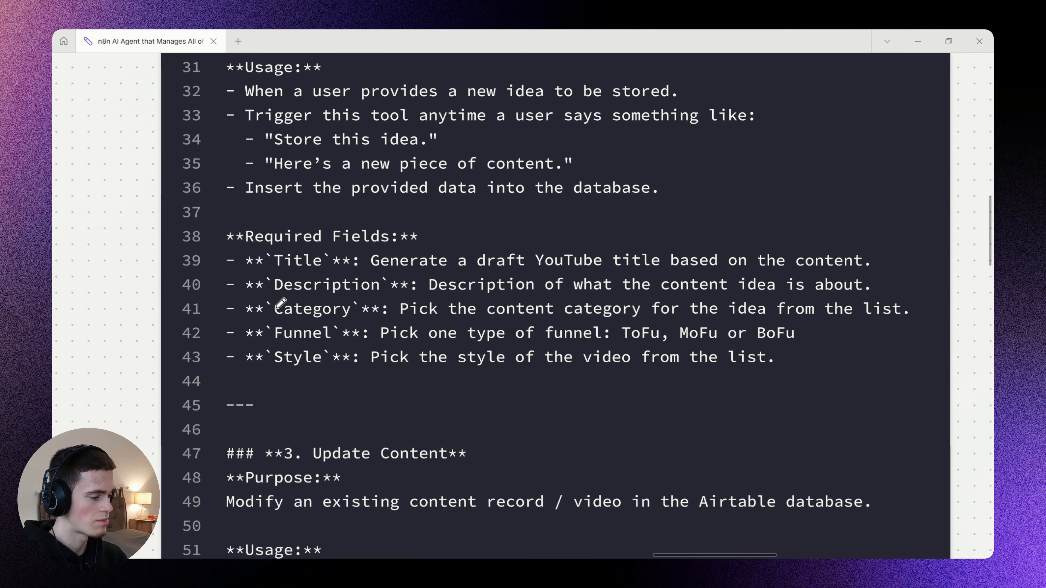
{"action": "left_click_drag", "start_coordinate": [283, 298], "coordinate": [374, 307]}
{"action": "left_click_drag", "start_coordinate": [273, 316], "coordinate": [361, 328]}
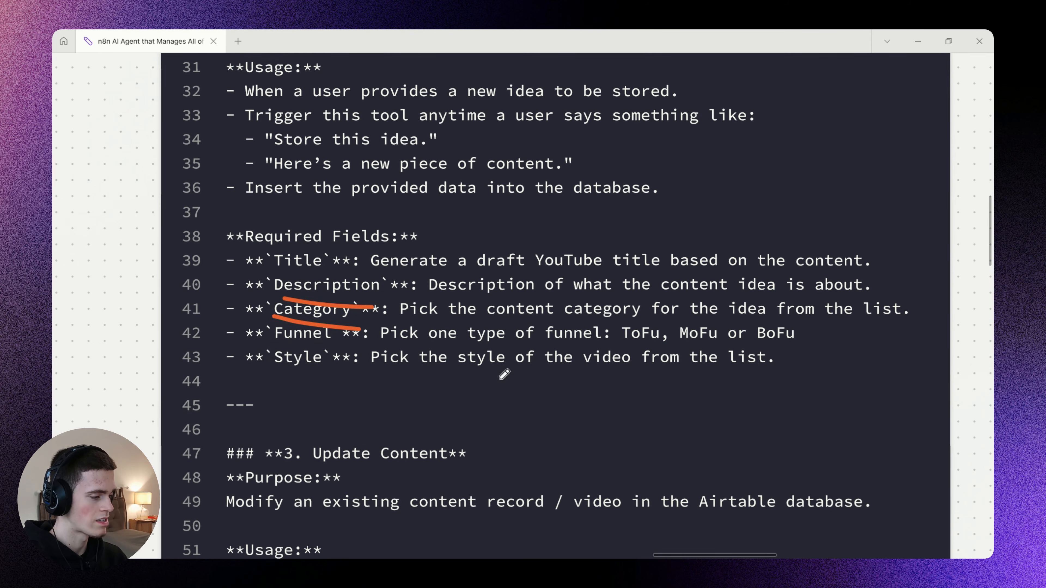
{"action": "left_click_drag", "start_coordinate": [616, 274], "coordinate": [423, 393]}
{"action": "left_click_drag", "start_coordinate": [540, 388], "coordinate": [447, 266]}
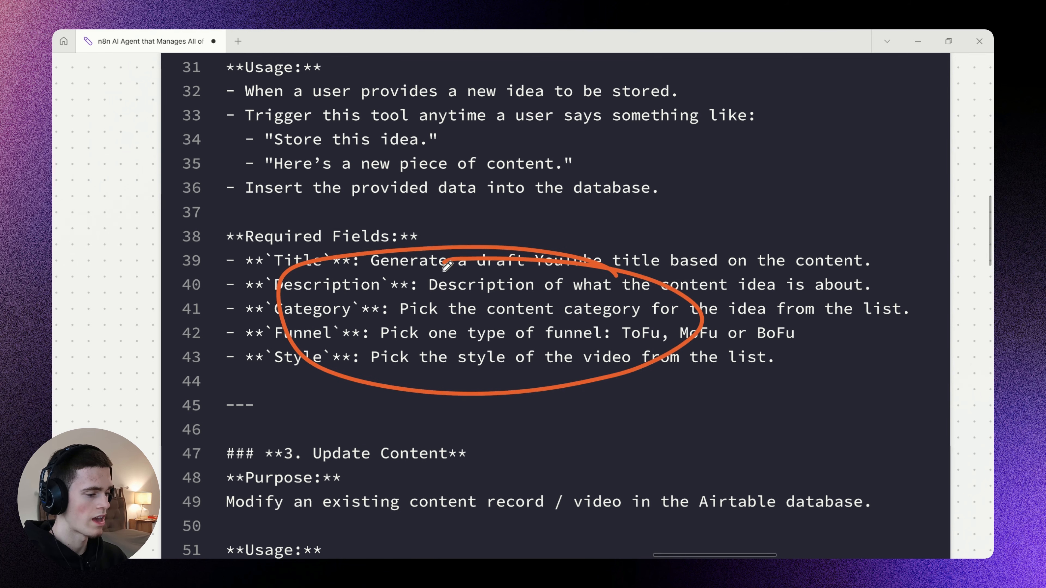
{"action": "scroll", "coordinate": [433, 279], "scroll_direction": "down", "scroll_amount": 5}
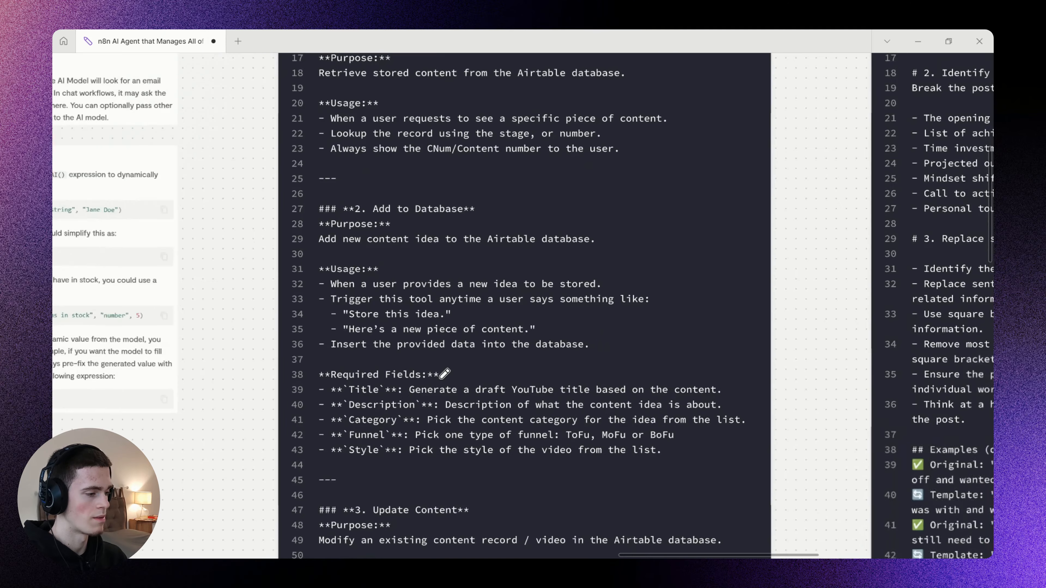
{"action": "scroll", "coordinate": [433, 277], "scroll_direction": "down", "scroll_amount": 2}
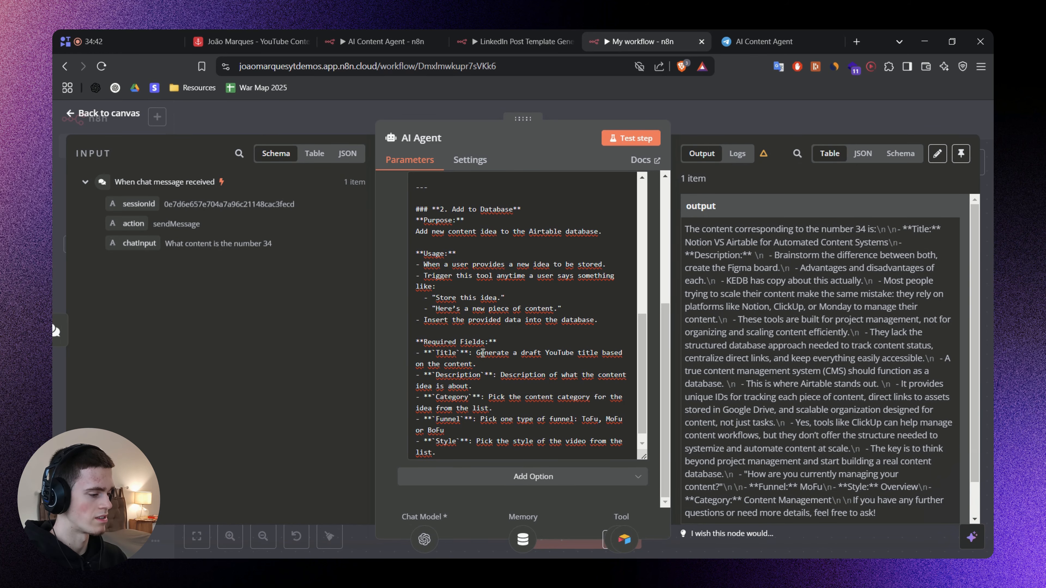
Compare the "2. Add to Database" section in the AI Agent's system message with the columns of Airtable's Content Bank table.
{"action": "scroll", "coordinate": [483, 354], "scroll_direction": "down", "scroll_amount": 1}
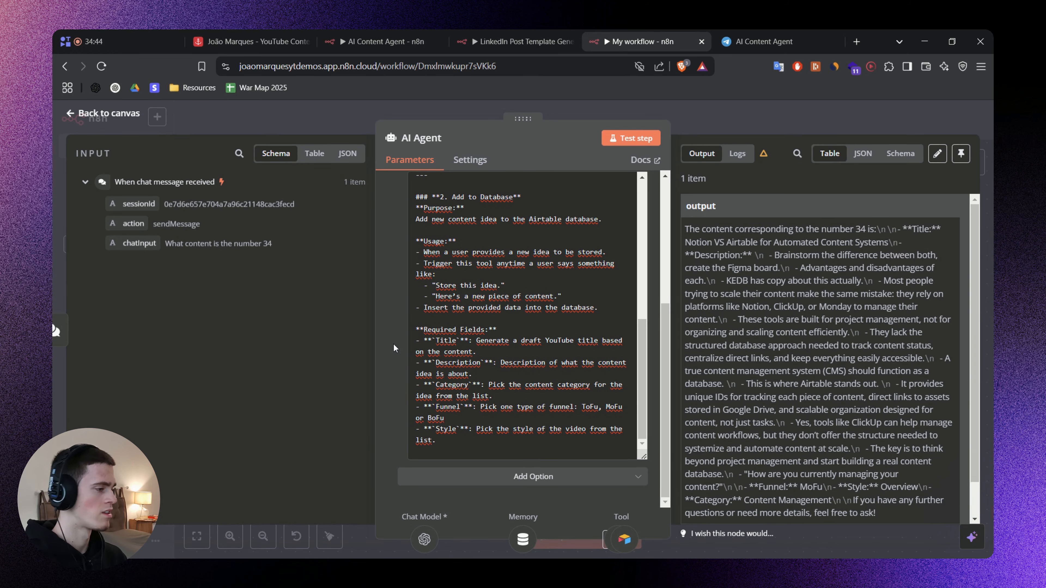
{"action": "left_click", "coordinate": [268, 41]}
{"action": "scroll", "coordinate": [753, 439], "scroll_direction": "up", "scroll_amount": 1}
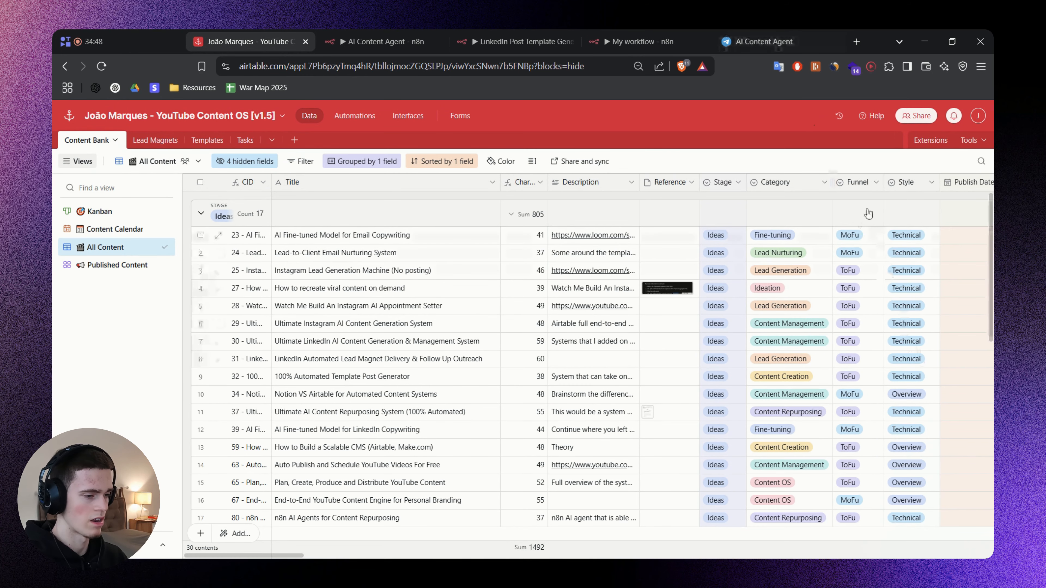
{"action": "left_click", "coordinate": [642, 42]}
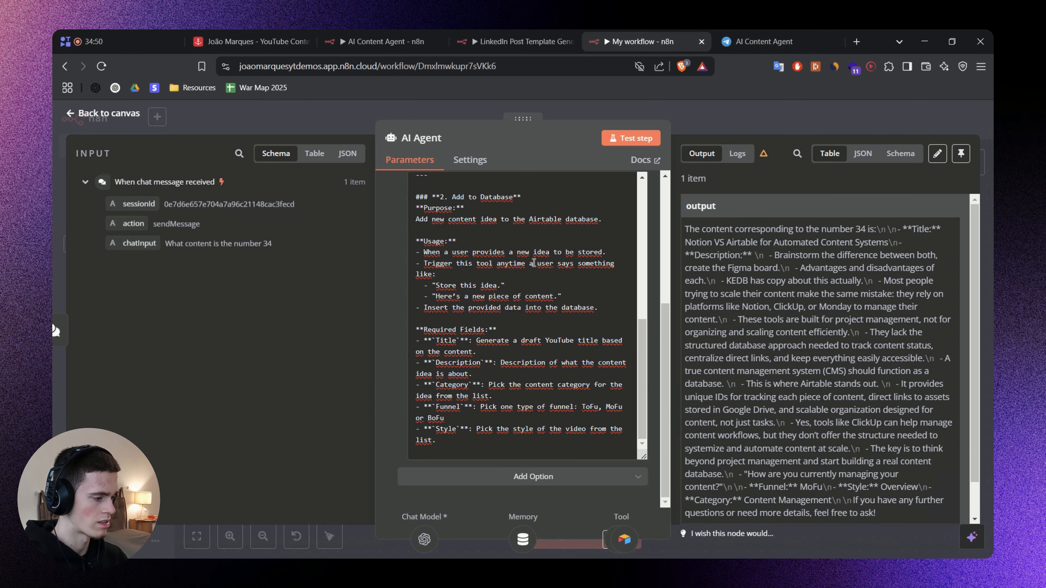
{"action": "left_click", "coordinate": [465, 270]}
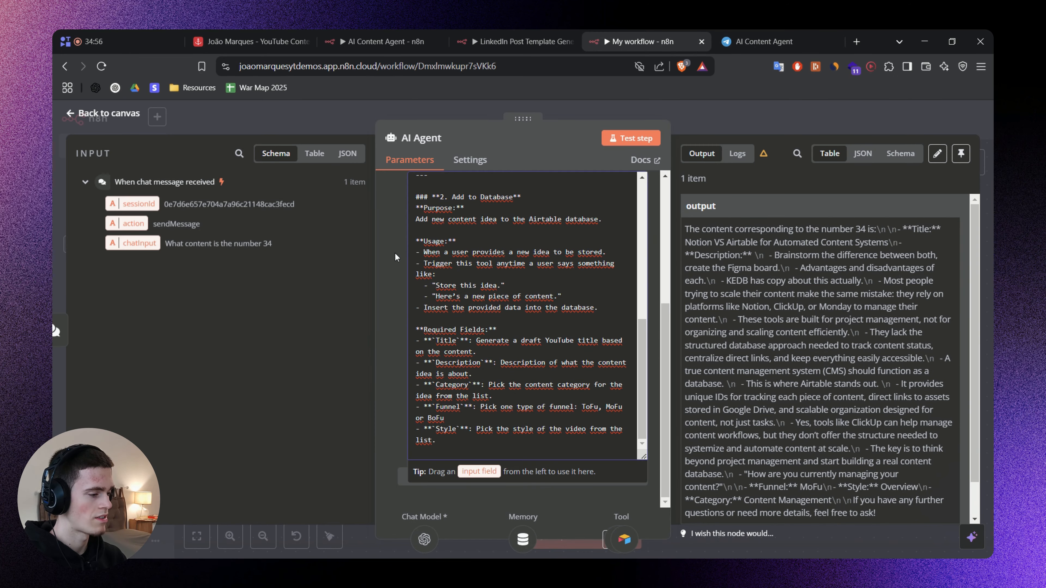
{"action": "left_click", "coordinate": [395, 257]}
{"action": "scroll", "coordinate": [425, 239], "scroll_direction": "up", "scroll_amount": 1}
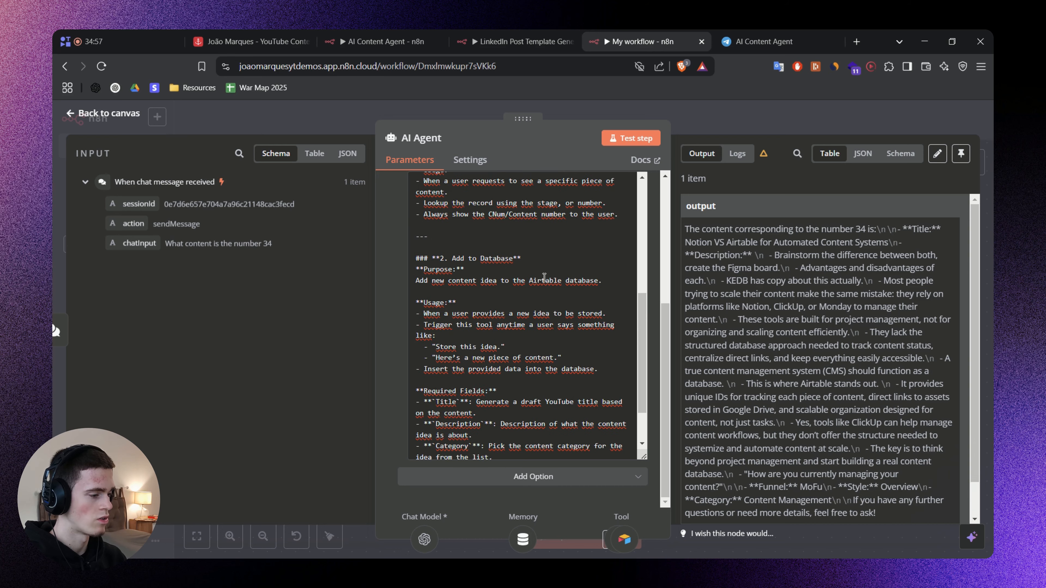
{"action": "scroll", "coordinate": [504, 272], "scroll_direction": "down", "scroll_amount": 1}
Save the workflow and ask the agent to add "How to scale your content agency with automated systems", "an overview video going over systems that I built".
{"action": "left_click", "coordinate": [715, 122]}
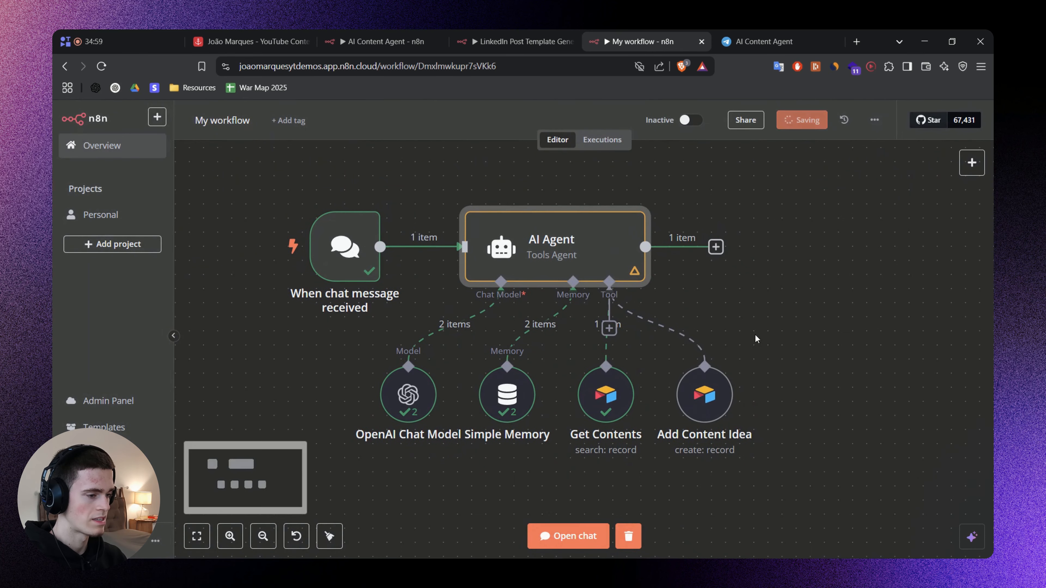
{"action": "left_click", "coordinate": [574, 536]}
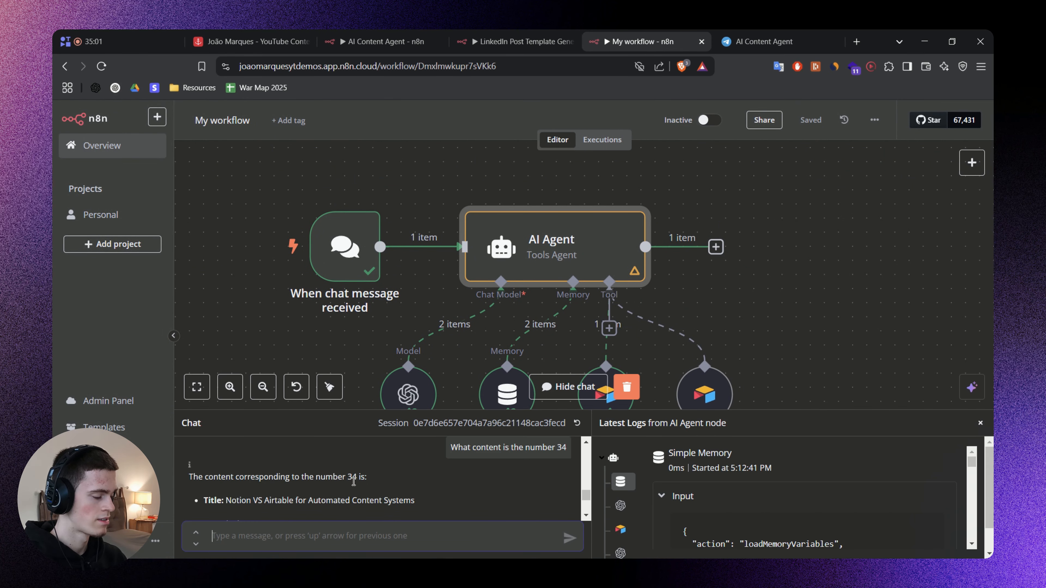
{"action": "type", "text": "add this idea to my database"}
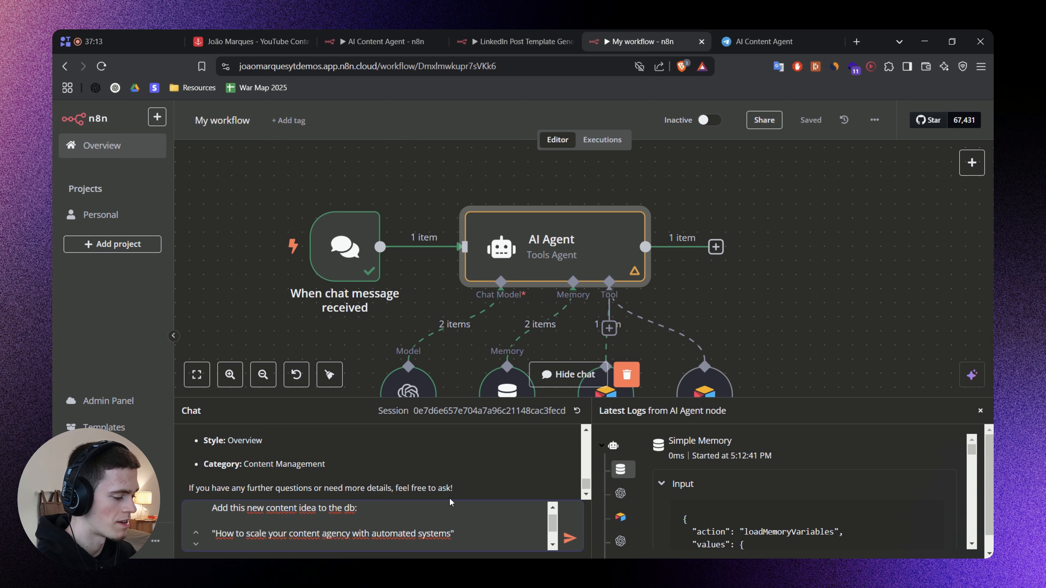
{"action": "type", "text": "This is an overview video going over systems that I built"}
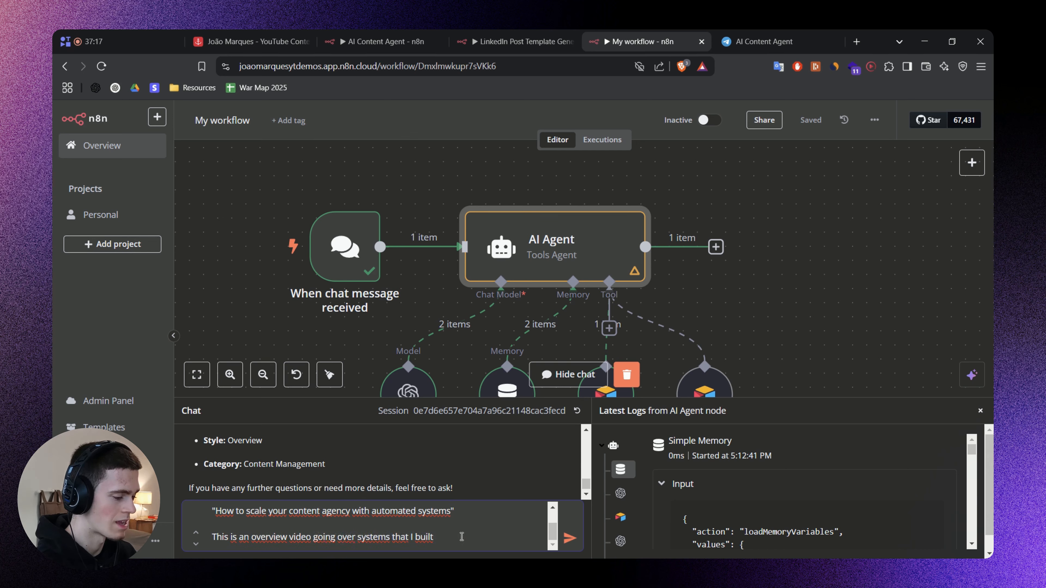
{"action": "key", "text": "Return"}
{"action": "scroll", "coordinate": [740, 221], "scroll_direction": "down", "scroll_amount": 3}
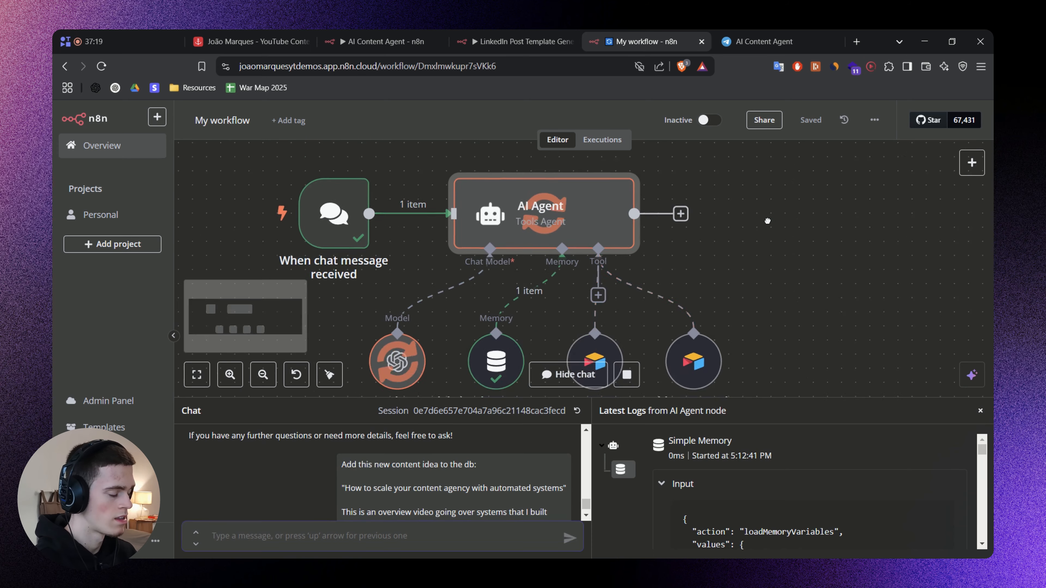
{"action": "scroll", "coordinate": [754, 247], "scroll_direction": "right", "scroll_amount": 3}
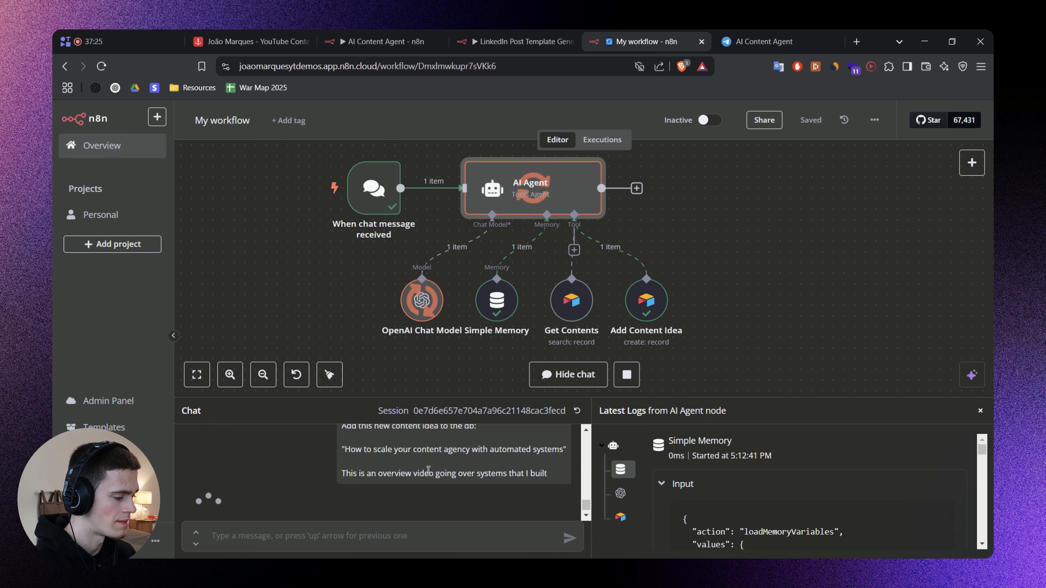
Enlarge the chat area and check the category, funnel, style and CNum in the agent's reply.
{"action": "left_click_drag", "start_coordinate": [442, 400], "coordinate": [441, 294]}
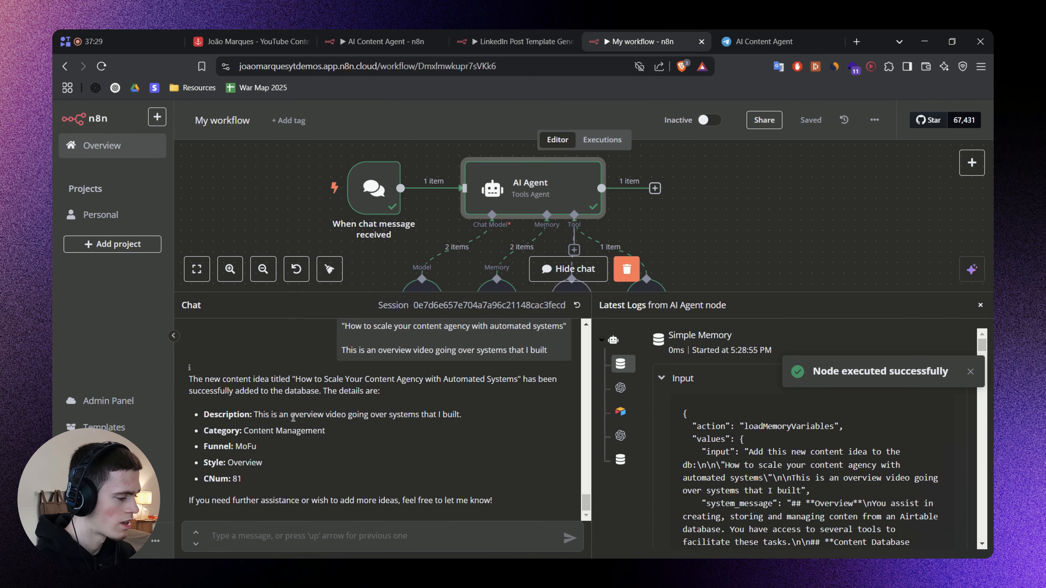
{"action": "double_click", "coordinate": [268, 432]}
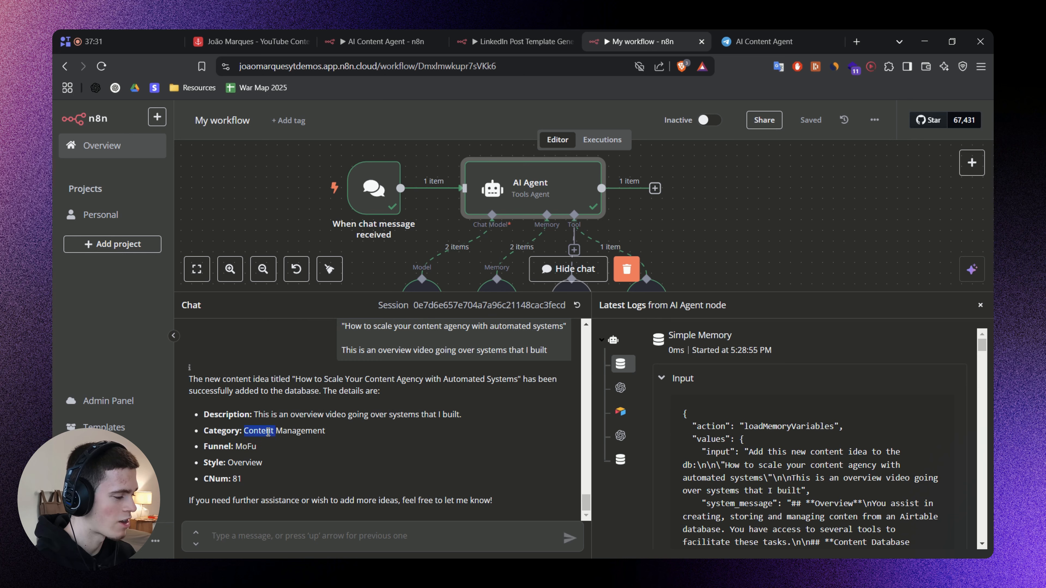
{"action": "left_click_drag", "start_coordinate": [294, 431], "coordinate": [329, 433]}
{"action": "left_click", "coordinate": [343, 437]}
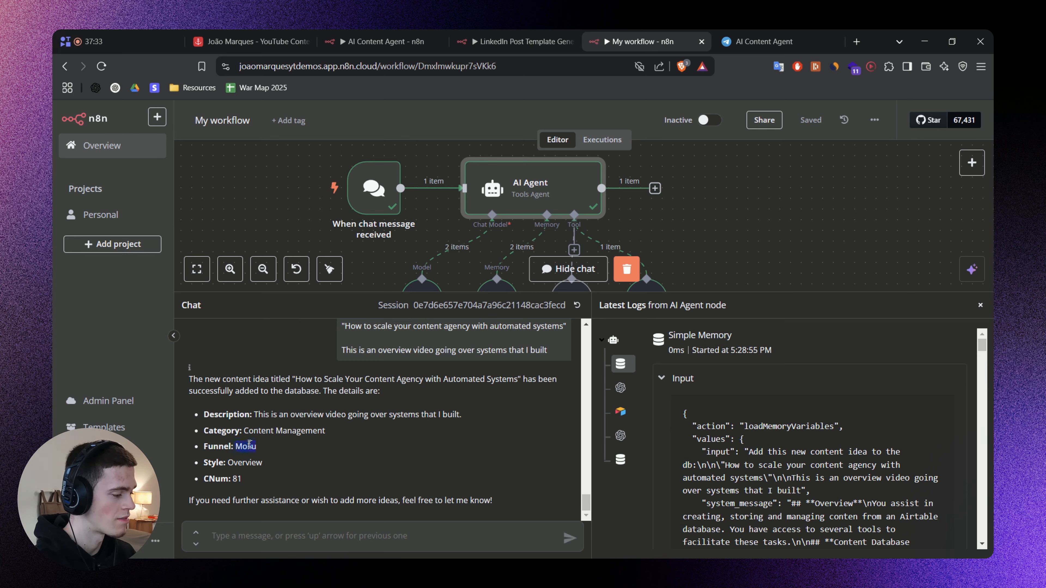
{"action": "double_click", "coordinate": [258, 462]}
{"action": "left_click", "coordinate": [312, 462]}
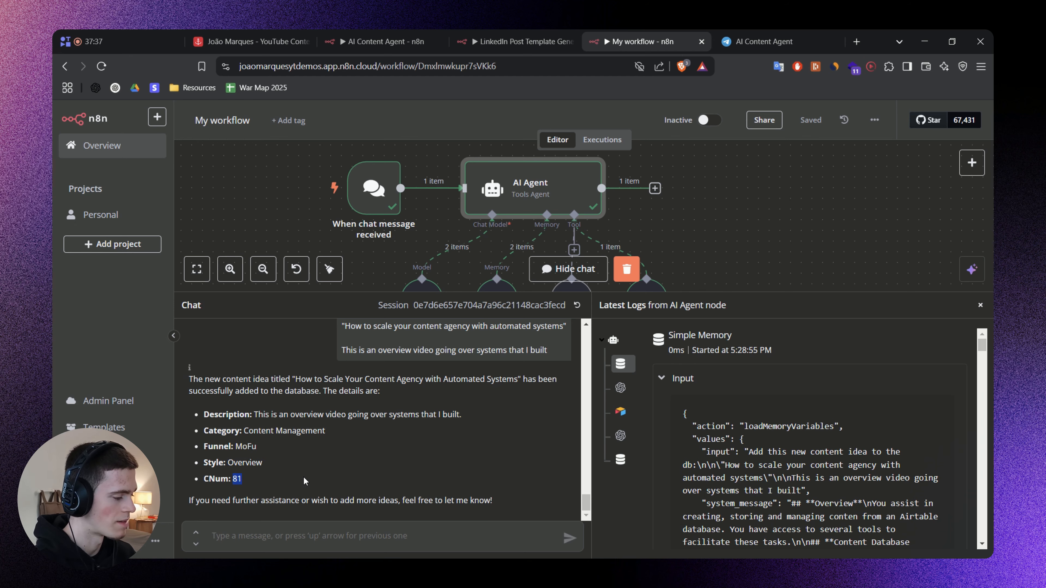
Switch to Airtable and open the "How to Scale Your Content Agency with Automated Systems" record in the Ideas group.
{"action": "left_click", "coordinate": [251, 42]}
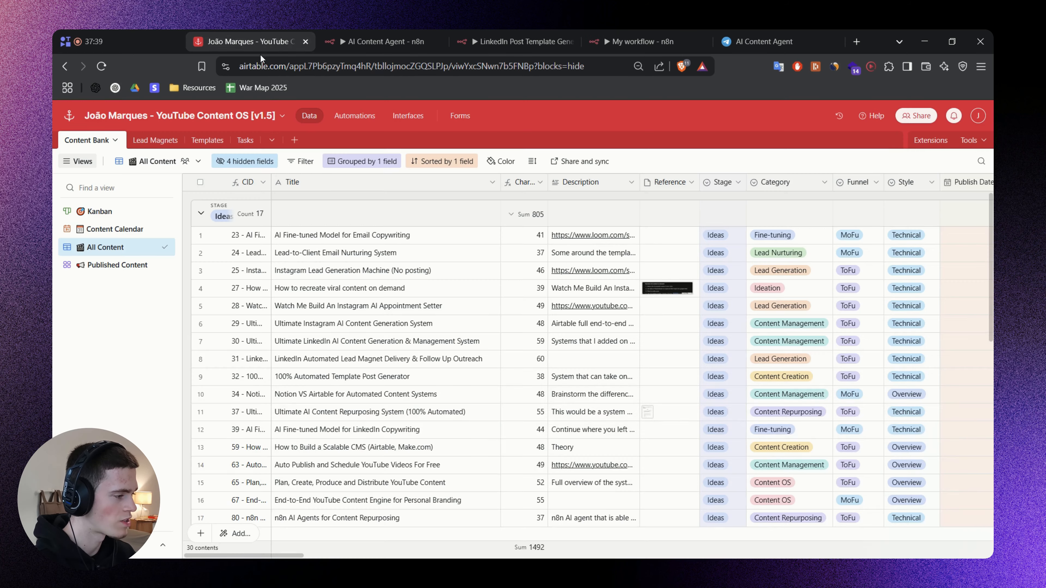
{"action": "scroll", "coordinate": [509, 323], "scroll_direction": "down", "scroll_amount": 2}
{"action": "scroll", "coordinate": [509, 322], "scroll_direction": "down", "scroll_amount": 3}
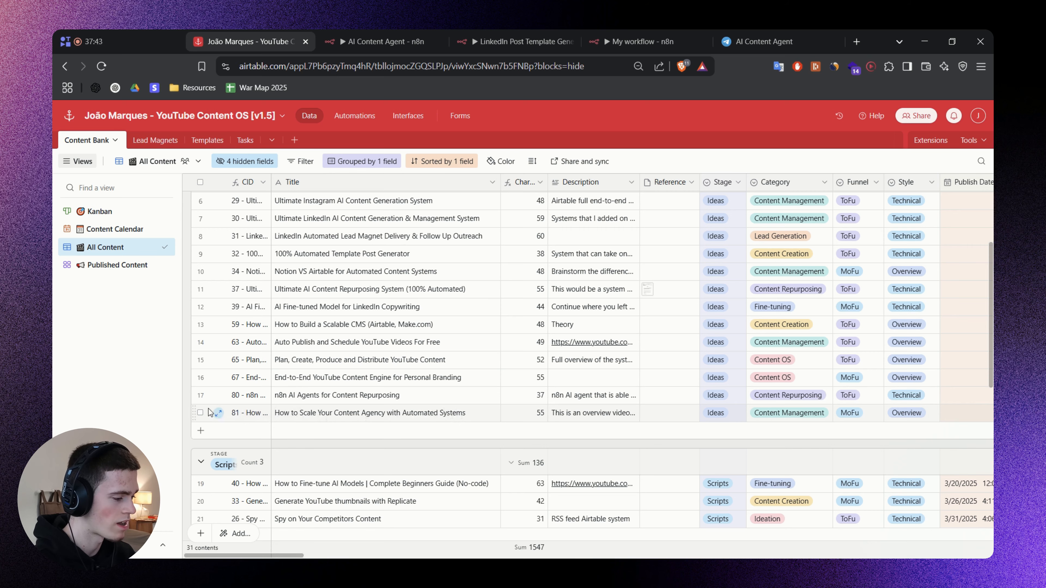
{"action": "left_click", "coordinate": [218, 413]}
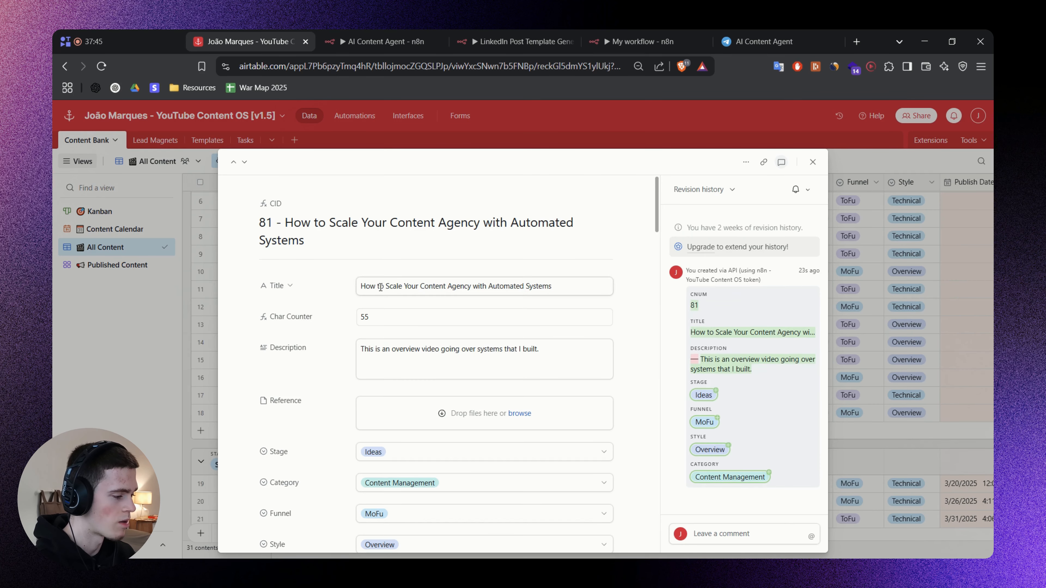
Examine the record's title, description, stage, category, funnel and style, then close it.
{"action": "left_click_drag", "start_coordinate": [380, 287], "coordinate": [346, 300]}
{"action": "left_click", "coordinate": [597, 265]}
{"action": "scroll", "coordinate": [650, 338], "scroll_direction": "down", "scroll_amount": 2}
{"action": "left_click", "coordinate": [322, 304]}
{"action": "scroll", "coordinate": [369, 339], "scroll_direction": "down", "scroll_amount": 3}
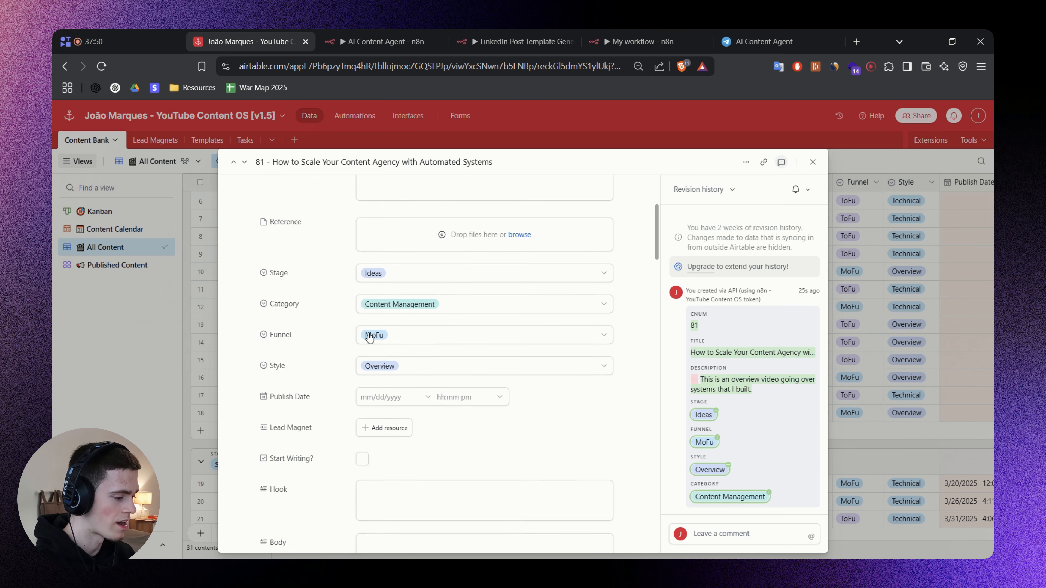
{"action": "scroll", "coordinate": [414, 368], "scroll_direction": "up", "scroll_amount": 2}
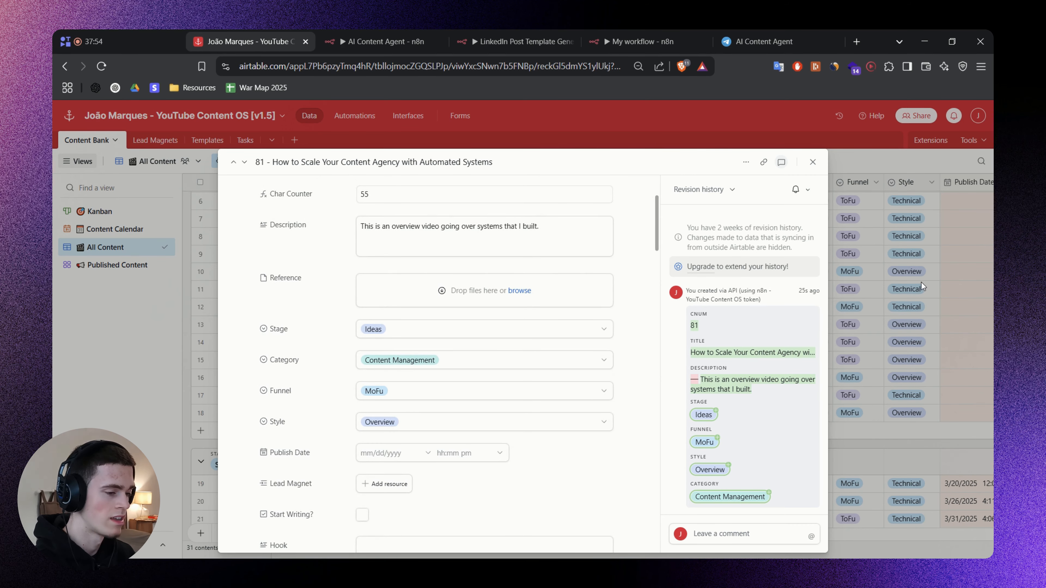
{"action": "left_click", "coordinate": [935, 286]}
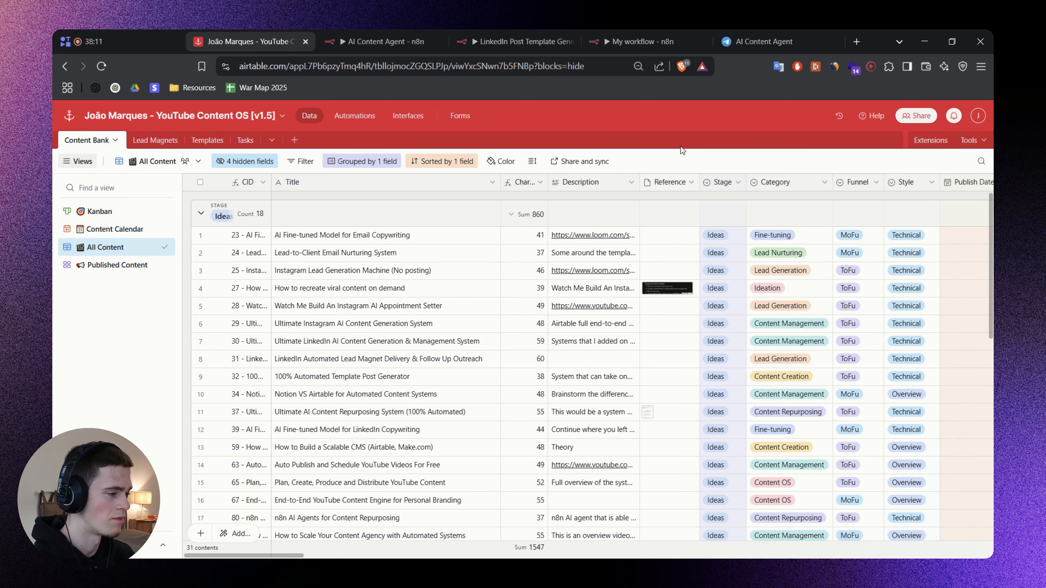
Return to the n8n workflow, close the chat and logs, and shift the four sub-nodes leftward together beneath the AI Agent.
{"action": "left_click", "coordinate": [634, 41]}
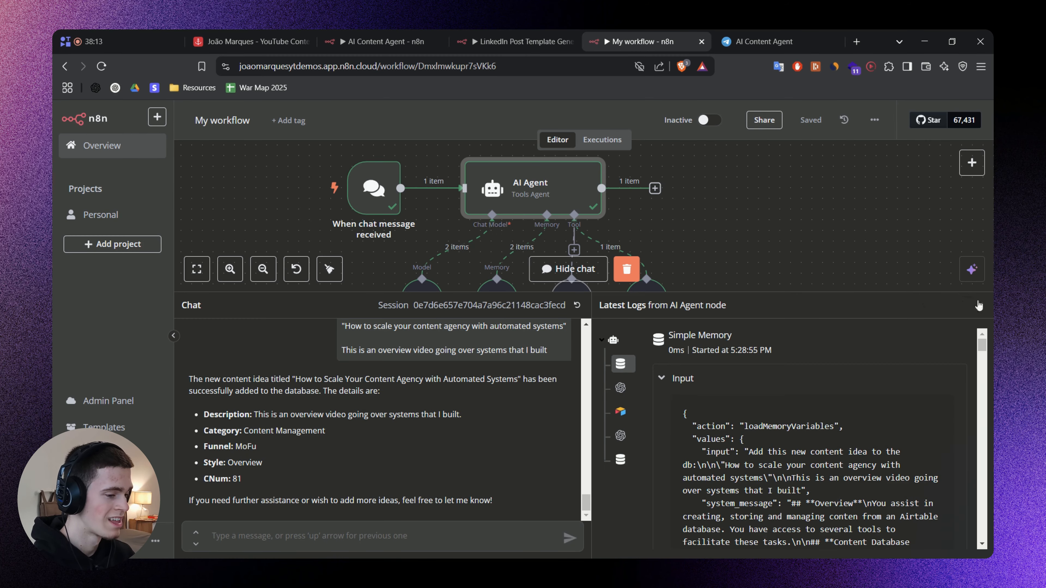
{"action": "left_click", "coordinate": [979, 306]}
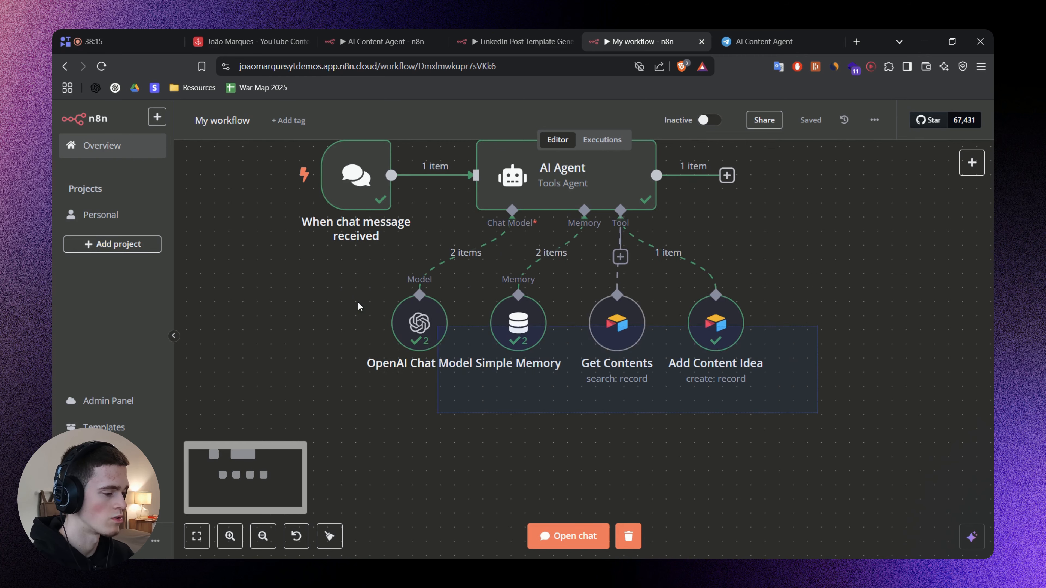
{"action": "left_click_drag", "start_coordinate": [358, 306], "coordinate": [329, 277]}
{"action": "left_click_drag", "start_coordinate": [704, 325], "coordinate": [647, 338]}
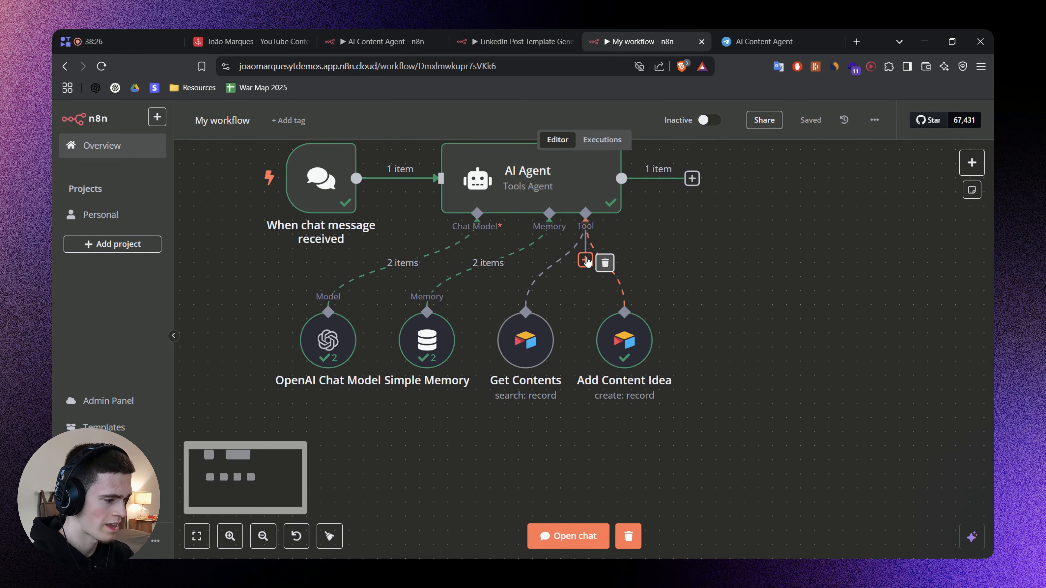
Search the tools for Airtable and attach another Airtable Tool to the AI Agent.
{"action": "left_click", "coordinate": [585, 260]}
{"action": "type", "text": "A"}
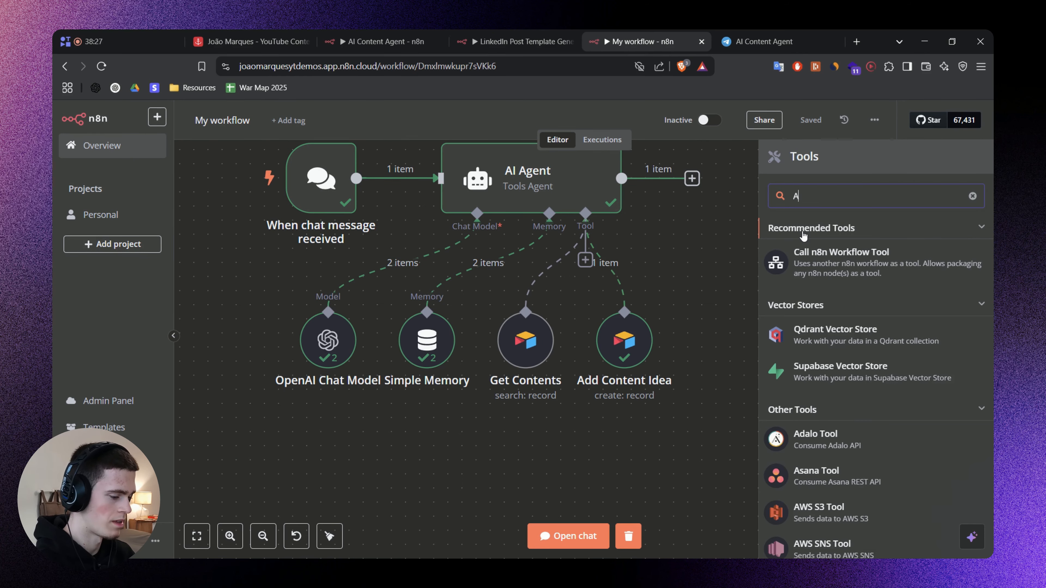
{"action": "type", "text": "irtable"}
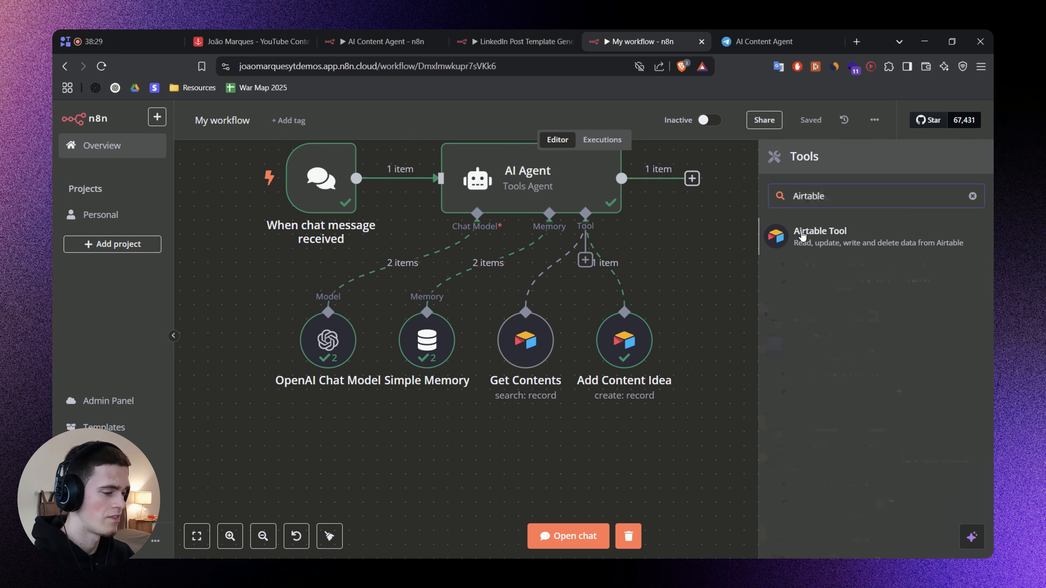
{"action": "left_click", "coordinate": [807, 235]}
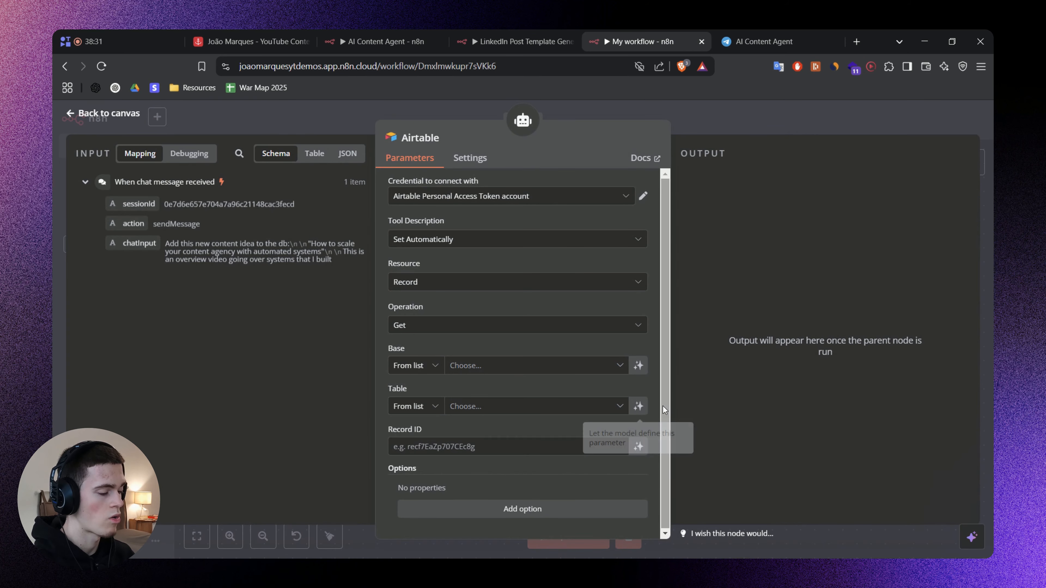
Set the new Airtable tool's operation to Update and its tool description to Set Manually.
{"action": "left_click", "coordinate": [421, 329]}
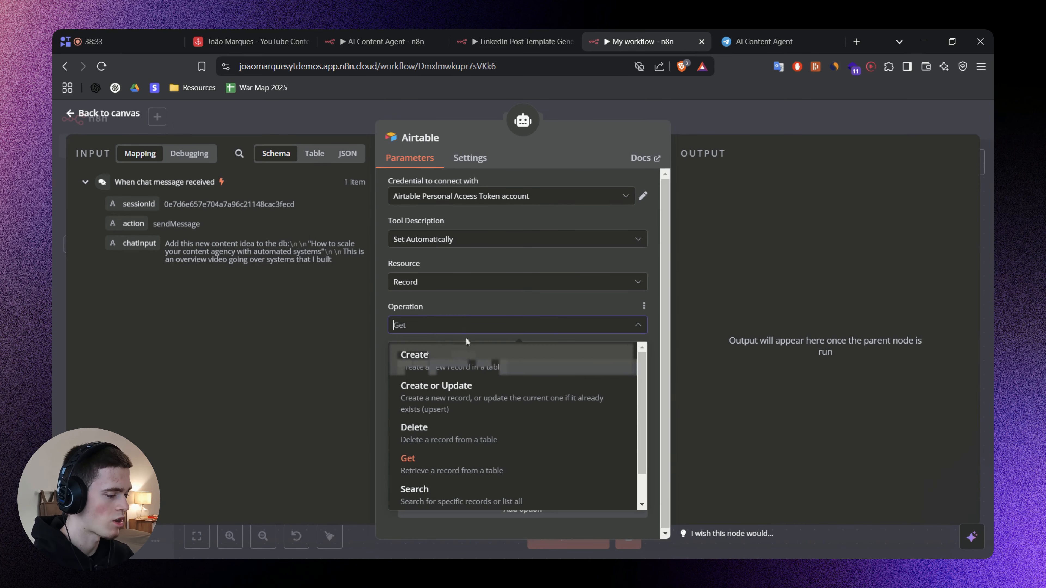
{"action": "scroll", "coordinate": [460, 433], "scroll_direction": "down", "scroll_amount": 1}
{"action": "left_click", "coordinate": [449, 484]}
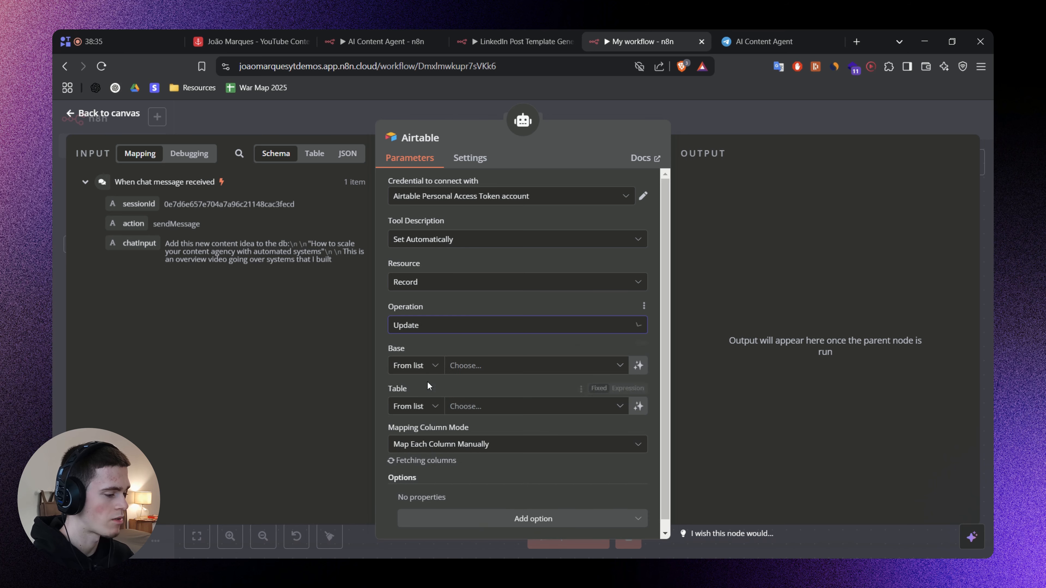
{"action": "left_click", "coordinate": [437, 240]}
{"action": "left_click", "coordinate": [447, 305]}
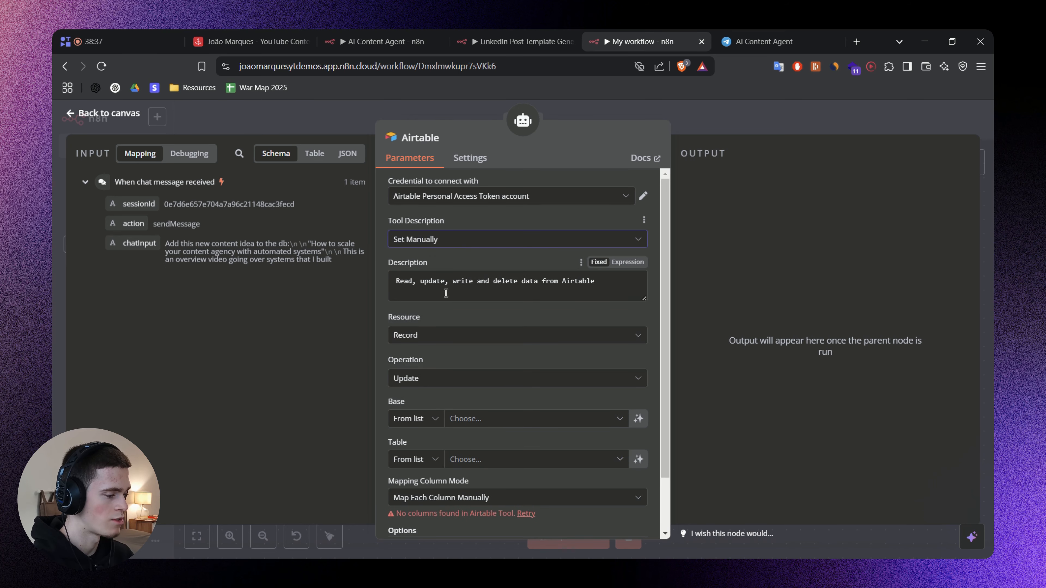
Rename the node Update Content and describe it as "Update the database fields of a specific piece of content. Only update the fields the user wants to update.".
{"action": "left_click", "coordinate": [444, 139]}
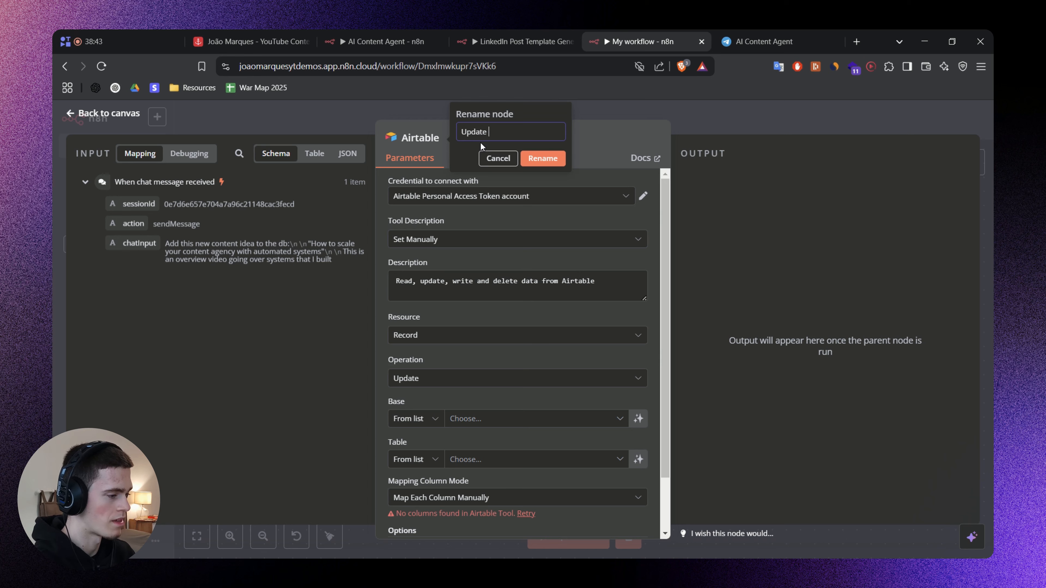
{"action": "type", "text": "Update Content"}
{"action": "key", "text": "Return"}
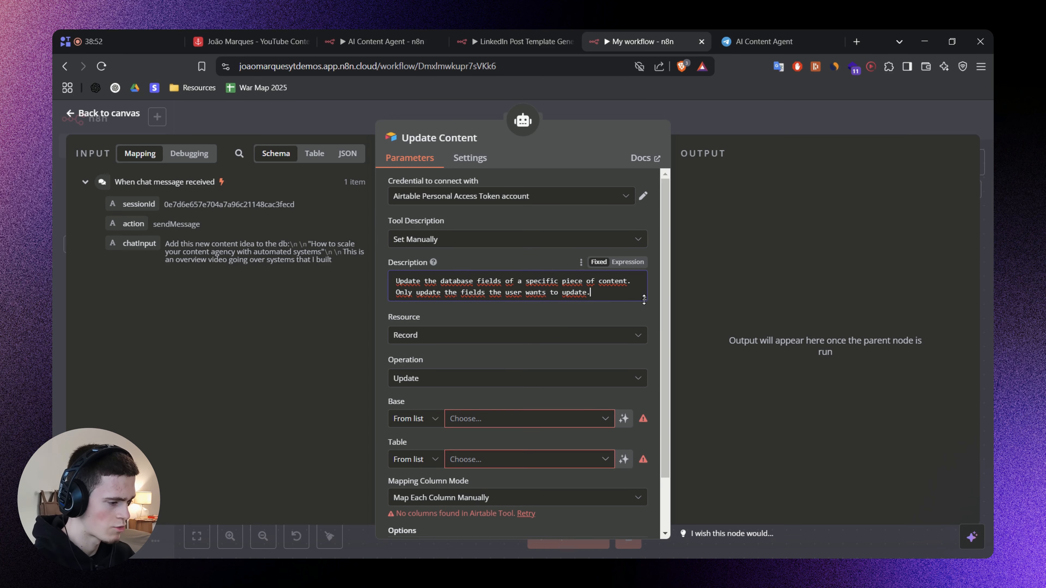
{"action": "left_click_drag", "start_coordinate": [645, 300], "coordinate": [645, 303]}
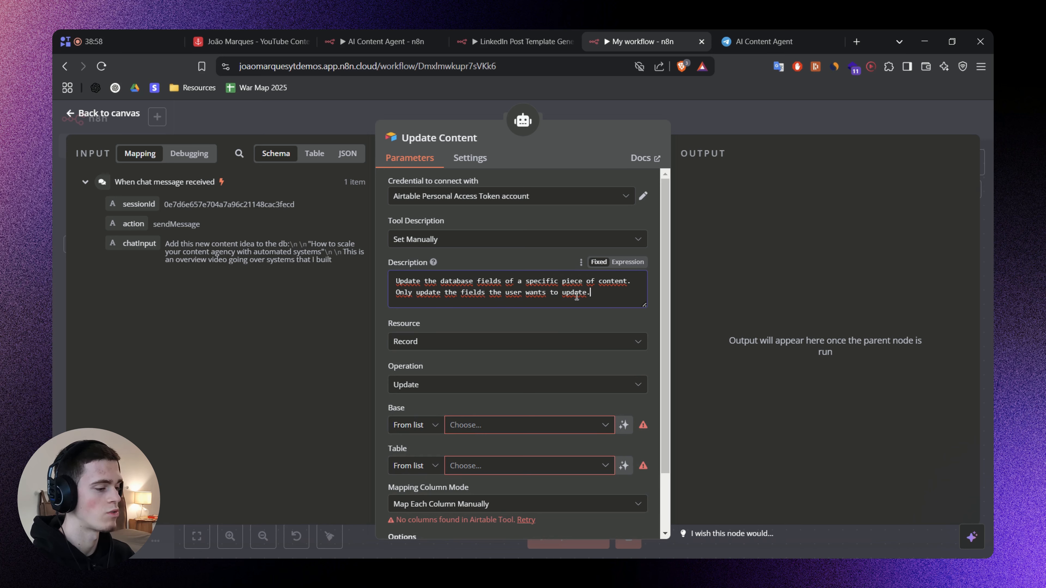
Switch to Airtable, mark the "Auto Publish and Schedule YouTube Videos For Free" record as an example, and return to the n8n workflow.
{"action": "scroll", "coordinate": [586, 351], "scroll_direction": "down", "scroll_amount": 2}
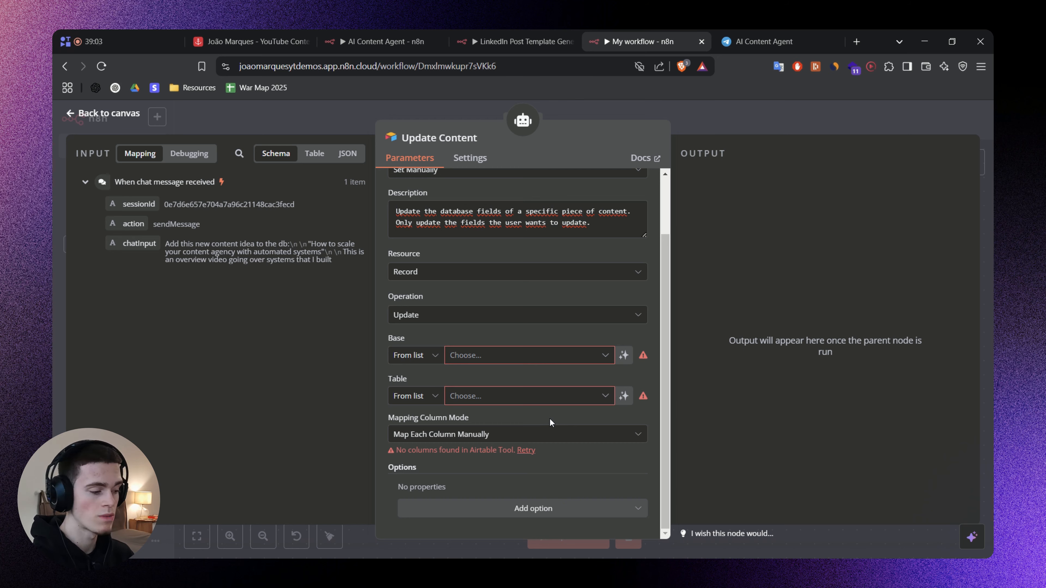
{"action": "left_click", "coordinate": [250, 41]}
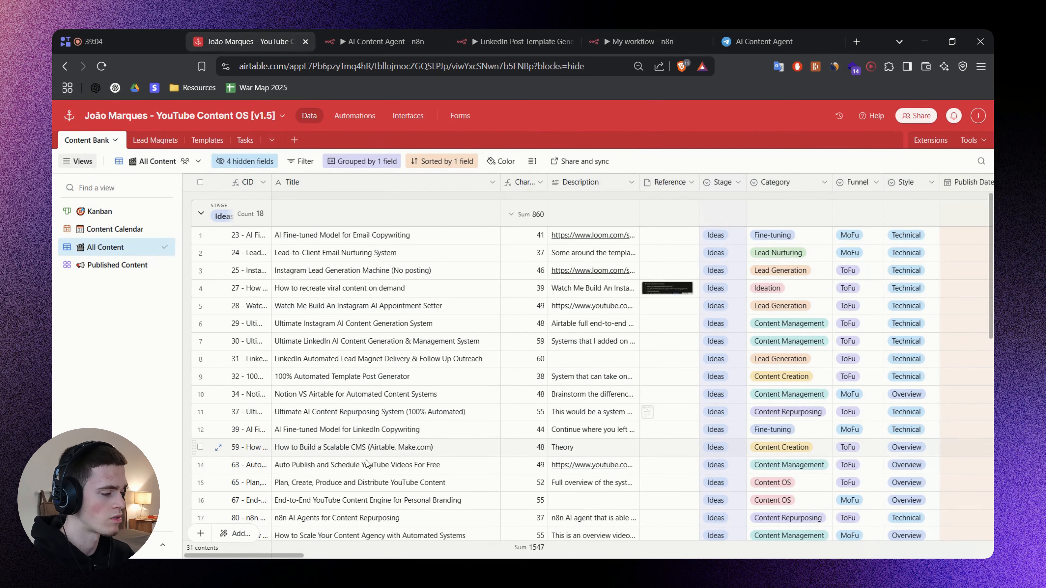
{"action": "left_click_drag", "start_coordinate": [290, 556], "coordinate": [201, 465]}
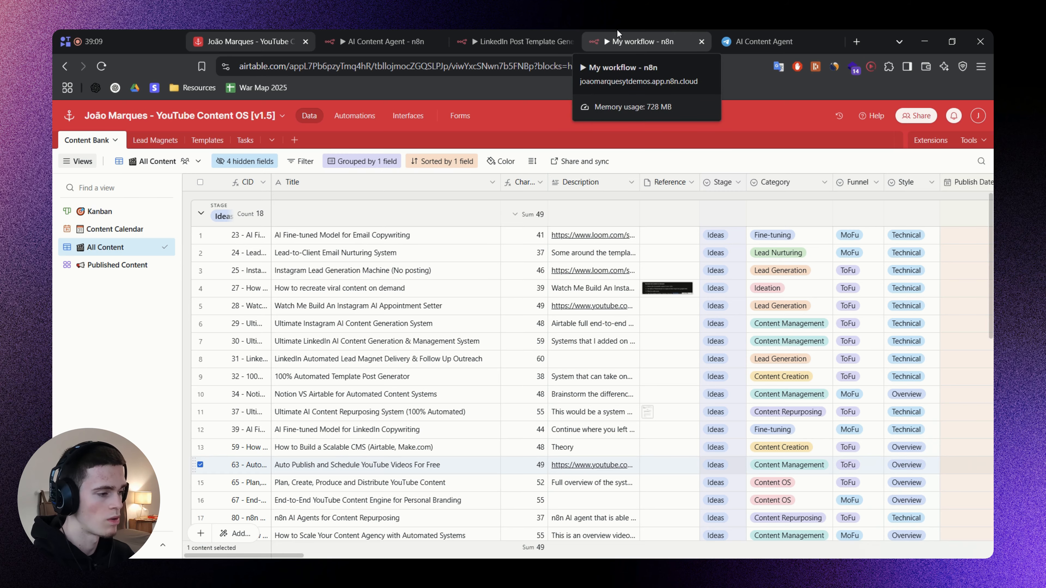
{"action": "left_click", "coordinate": [634, 41]}
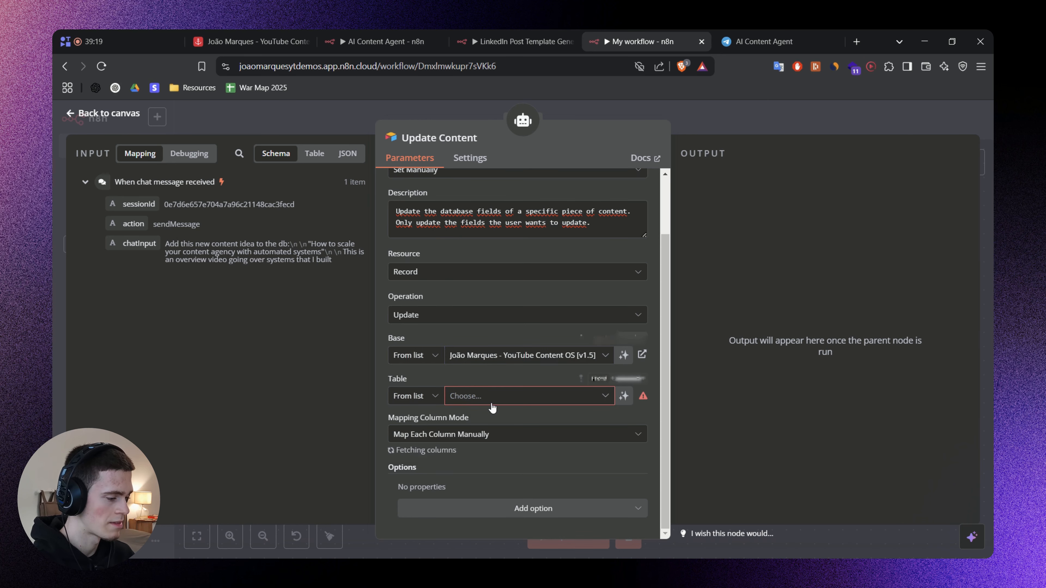
Choose the YouTube Content OS [v1.5] base and Content Bank table for Update Content, and check the columns used for matching.
{"action": "left_click", "coordinate": [460, 398]}
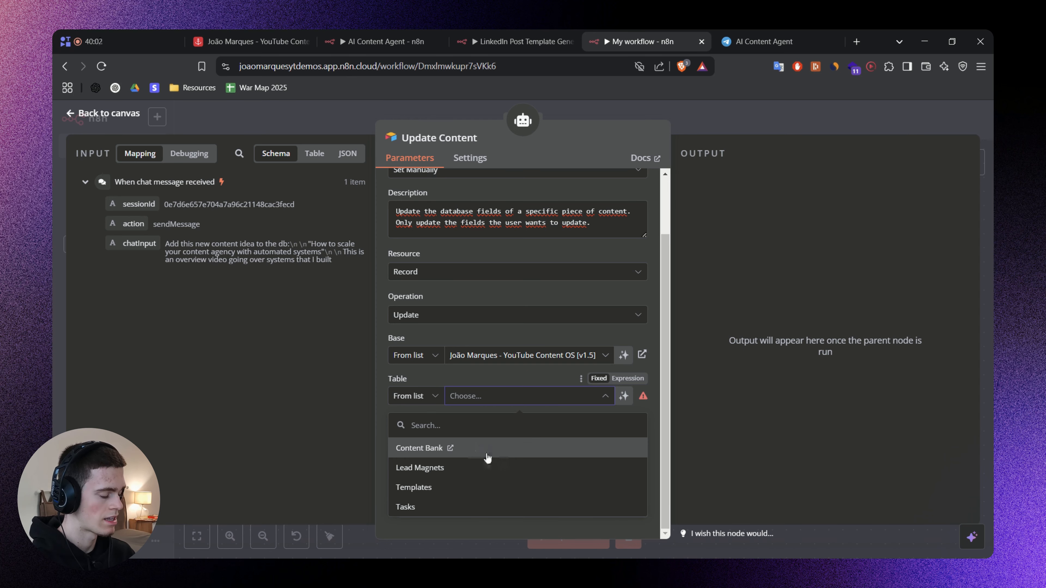
{"action": "left_click", "coordinate": [485, 453]}
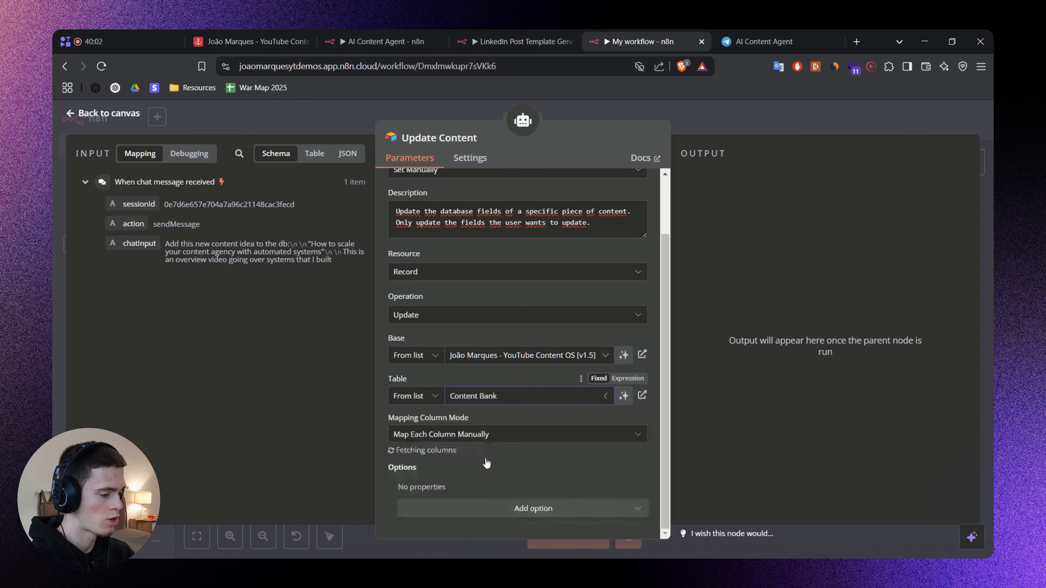
{"action": "scroll", "coordinate": [467, 264], "scroll_direction": "down", "scroll_amount": 5}
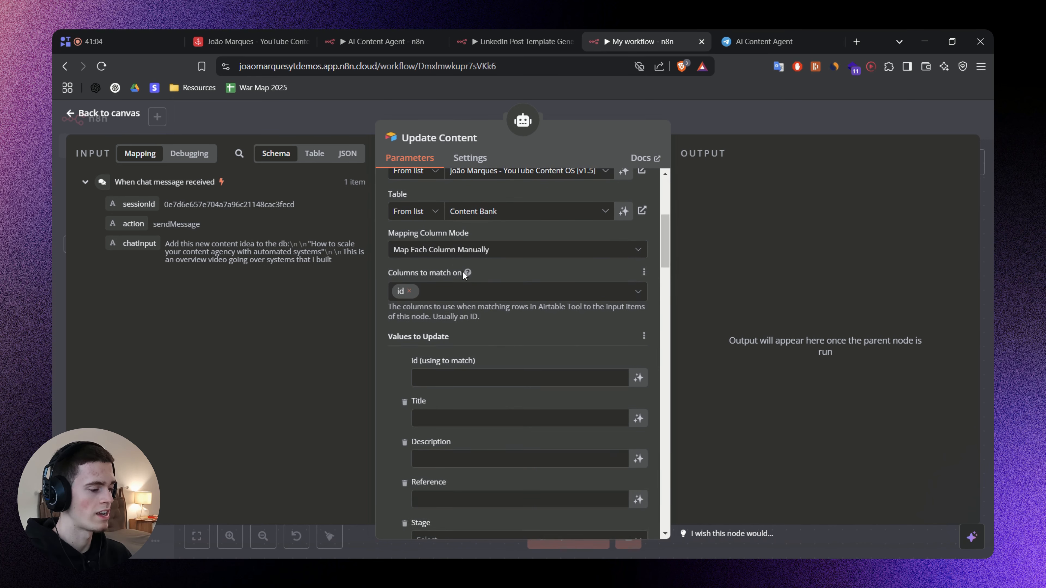
{"action": "mouse_move", "coordinate": [470, 270]}
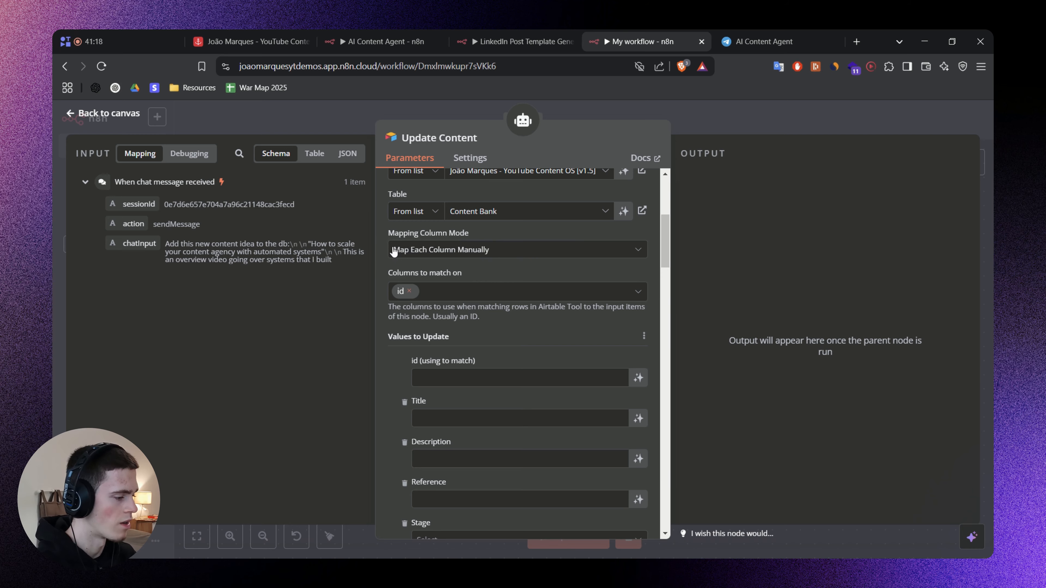
In Airtable, open the "100% Automated Template Post Generator" record, highlight the record ID in its URL, and return to n8n.
{"action": "left_click", "coordinate": [255, 41]}
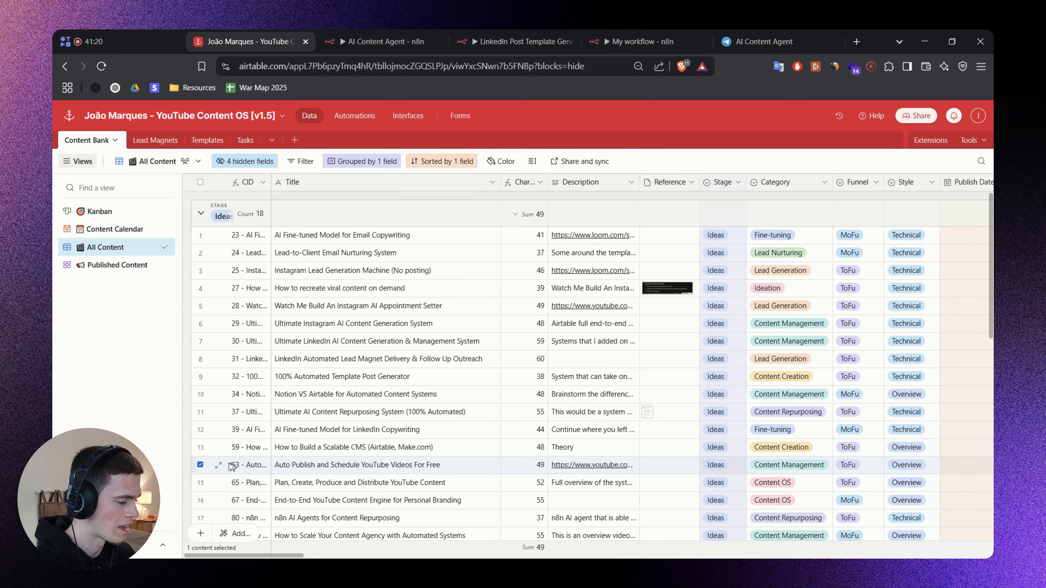
{"action": "left_click", "coordinate": [218, 377]}
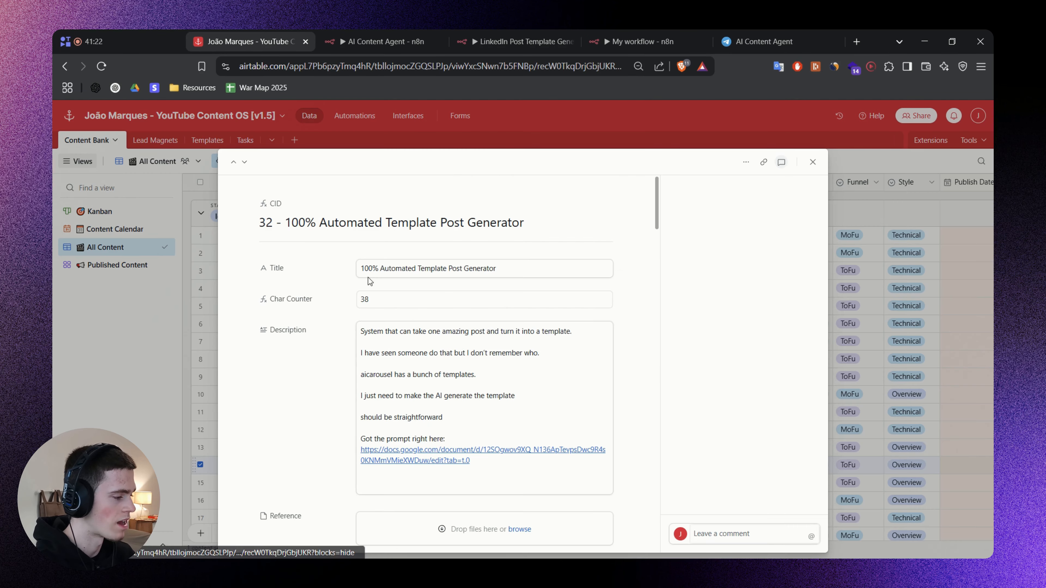
{"action": "double_click", "coordinate": [599, 67]}
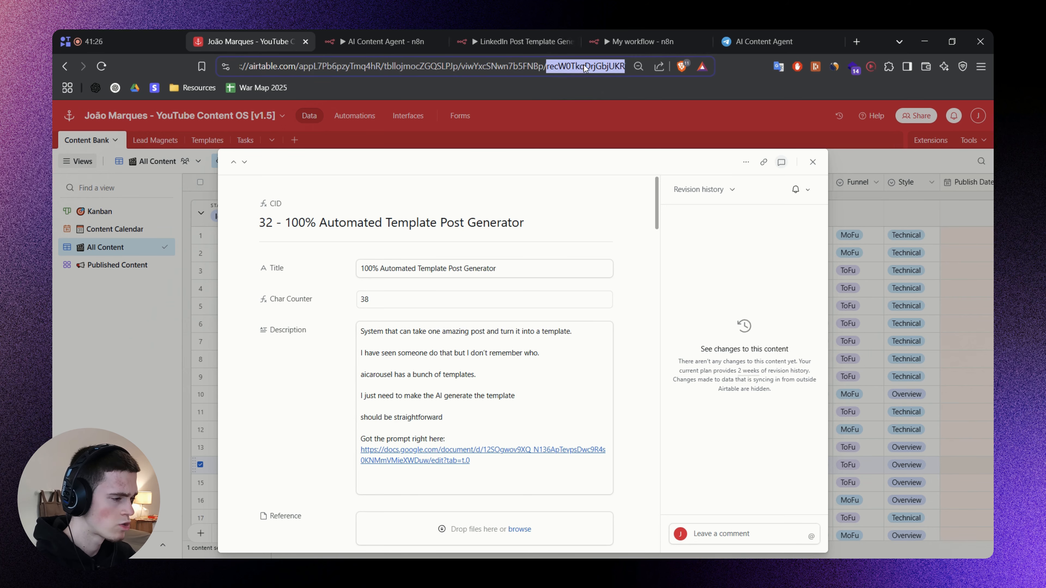
{"action": "left_click", "coordinate": [632, 47]}
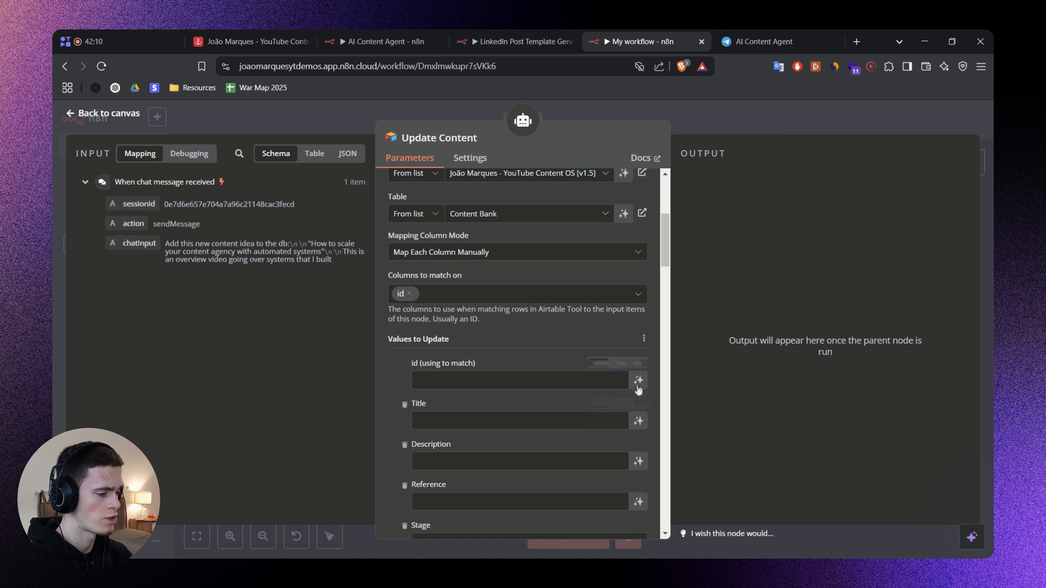
Close the Update Content settings and ask the agent in the chat "Give me the content that I'm recording right now".
{"action": "left_click", "coordinate": [684, 125]}
{"action": "left_click_drag", "start_coordinate": [549, 405], "coordinate": [550, 421]}
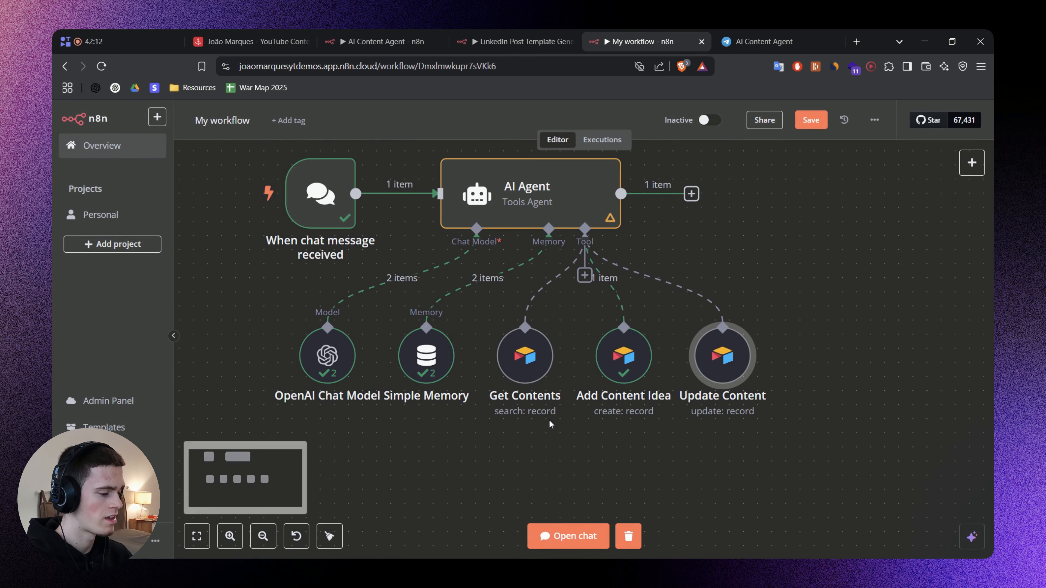
{"action": "left_click", "coordinate": [568, 535]}
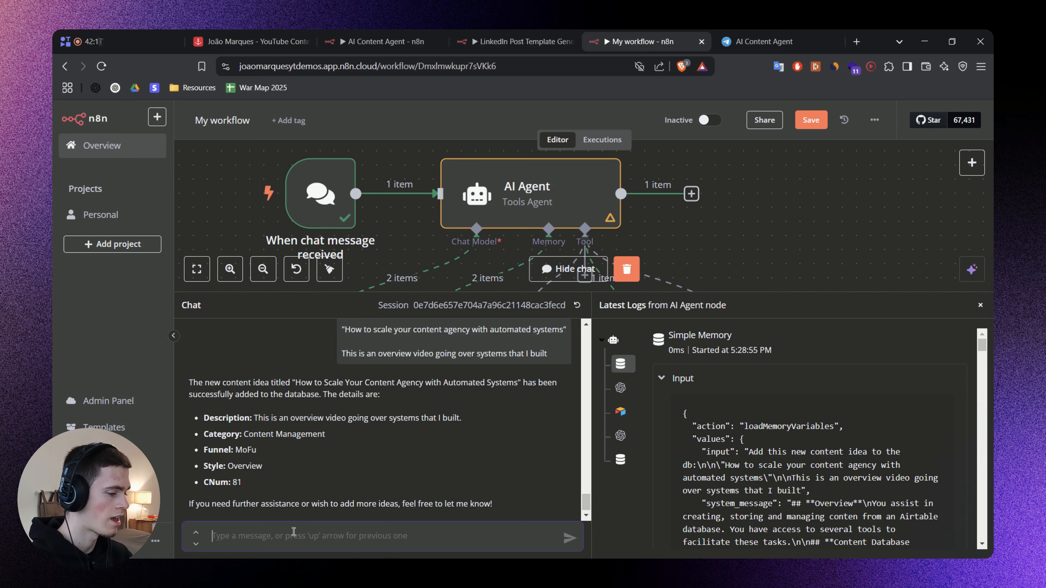
{"action": "type", "text": "Give me the content that I'm recording rih"}
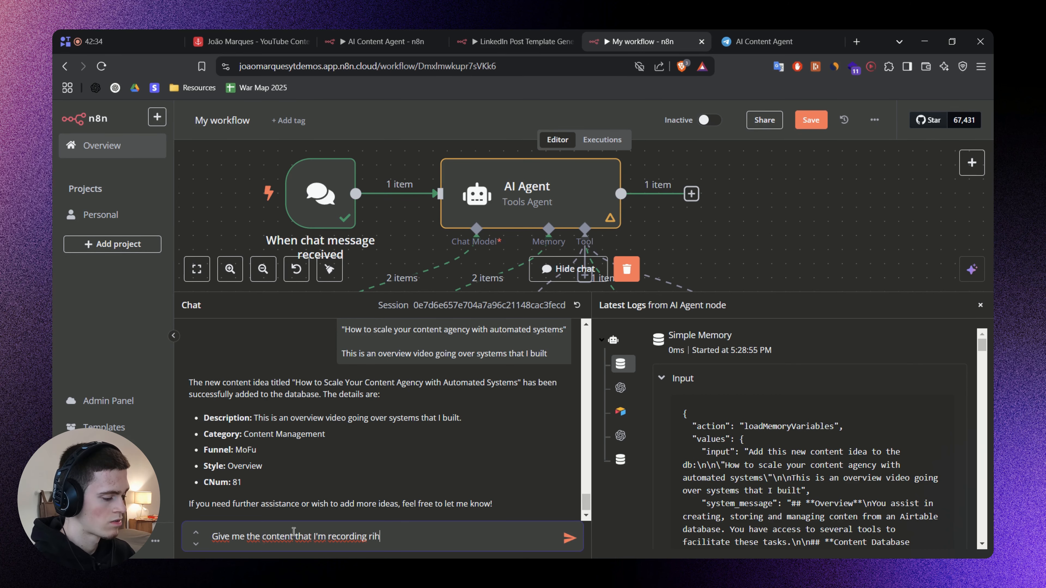
{"action": "key", "text": "BackSpace"}
{"action": "type", "text": "ght now"}
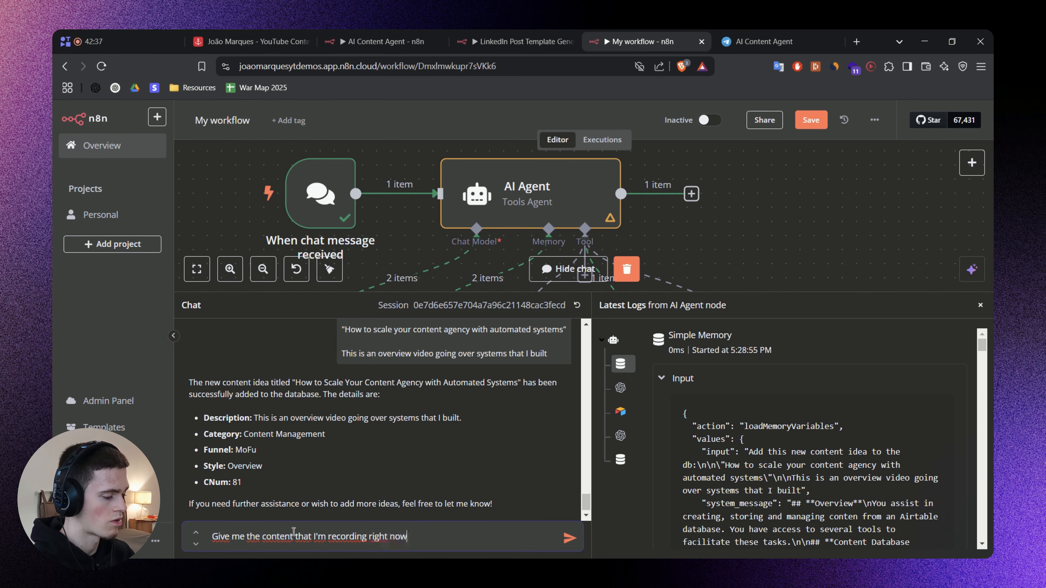
{"action": "key", "text": "Return"}
{"action": "scroll", "coordinate": [791, 176], "scroll_direction": "down", "scroll_amount": 3}
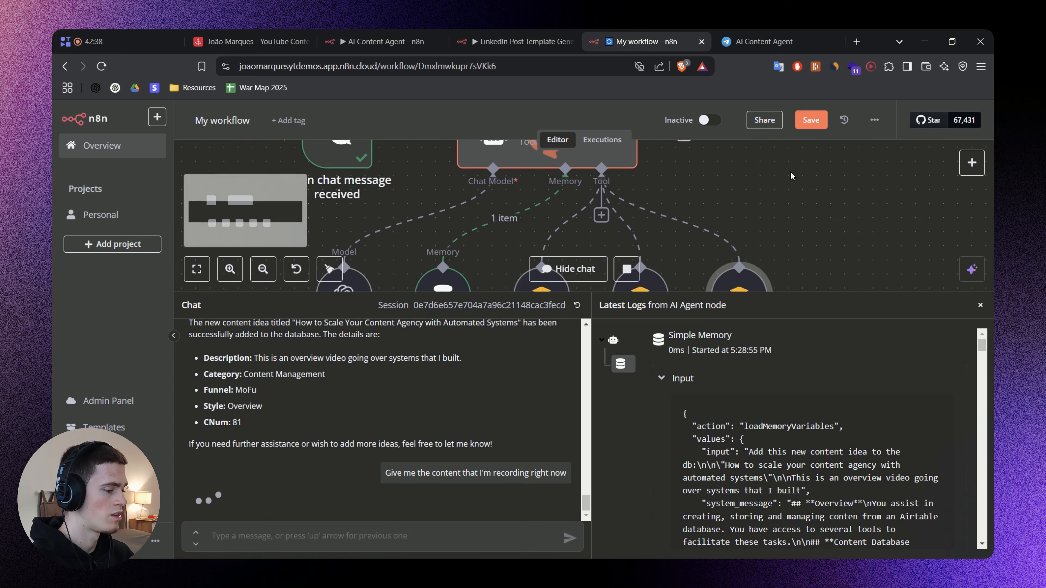
Check the Record stage group in the Airtable Content Bank and return to the n8n workflow.
{"action": "left_click", "coordinate": [240, 34]}
{"action": "scroll", "coordinate": [299, 341], "scroll_direction": "down", "scroll_amount": 10}
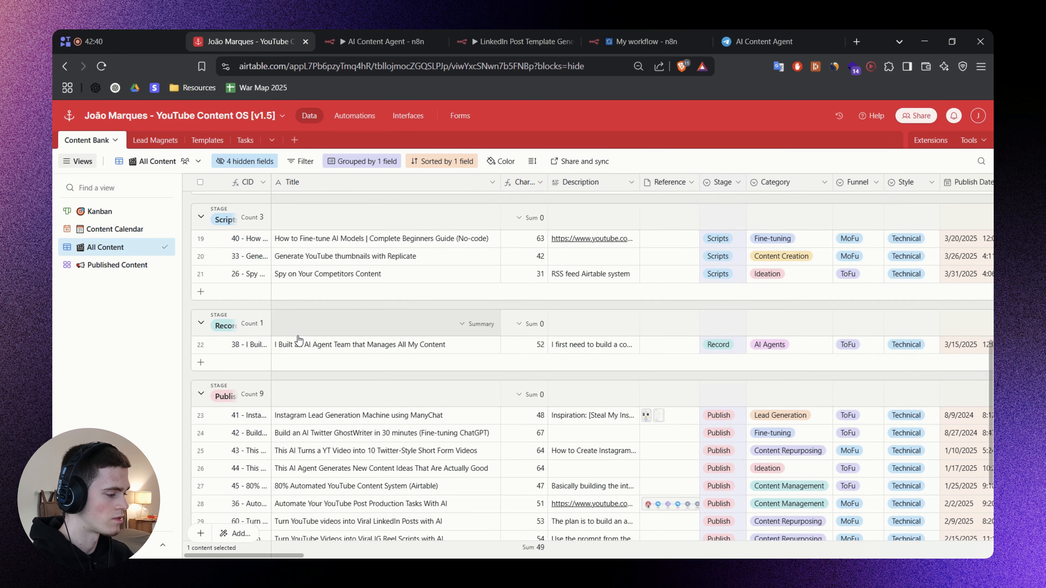
{"action": "left_click", "coordinate": [646, 42]}
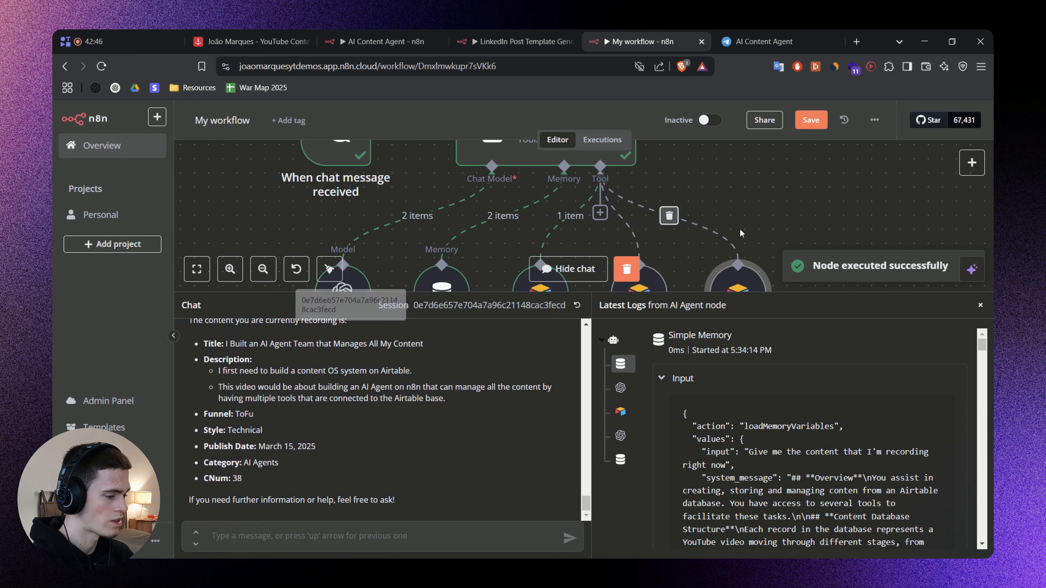
Close the chat, open Get Contents to inspect the returned record id and the configured output fields, and close the node.
{"action": "left_click", "coordinate": [981, 305]}
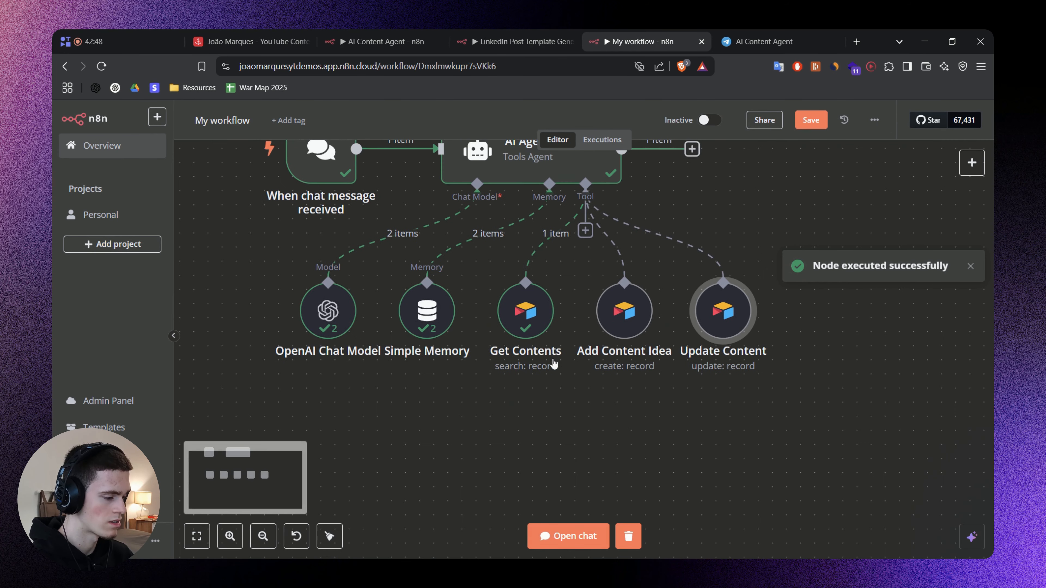
{"action": "double_click", "coordinate": [543, 318]}
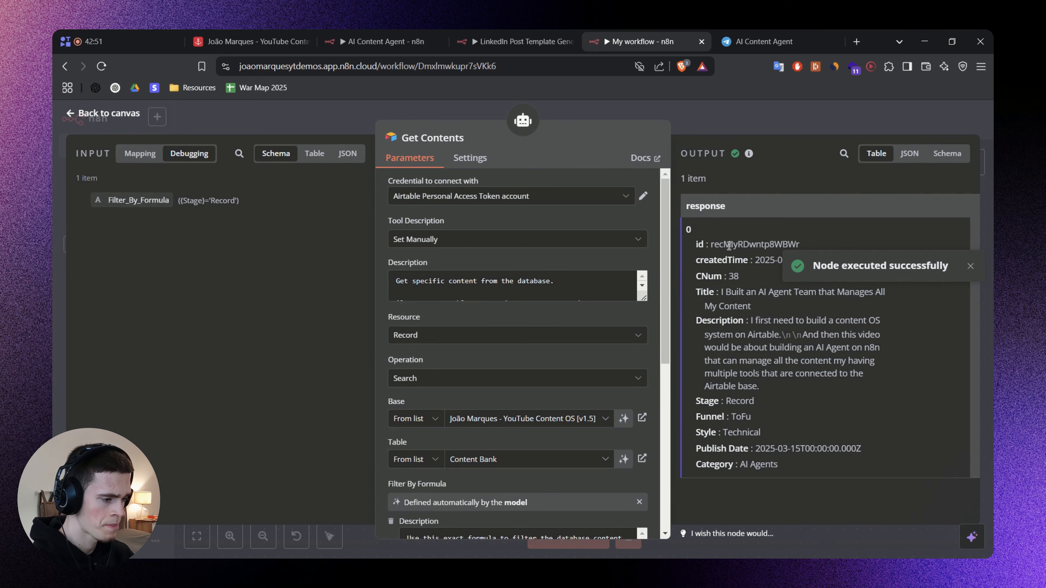
{"action": "double_click", "coordinate": [745, 246]}
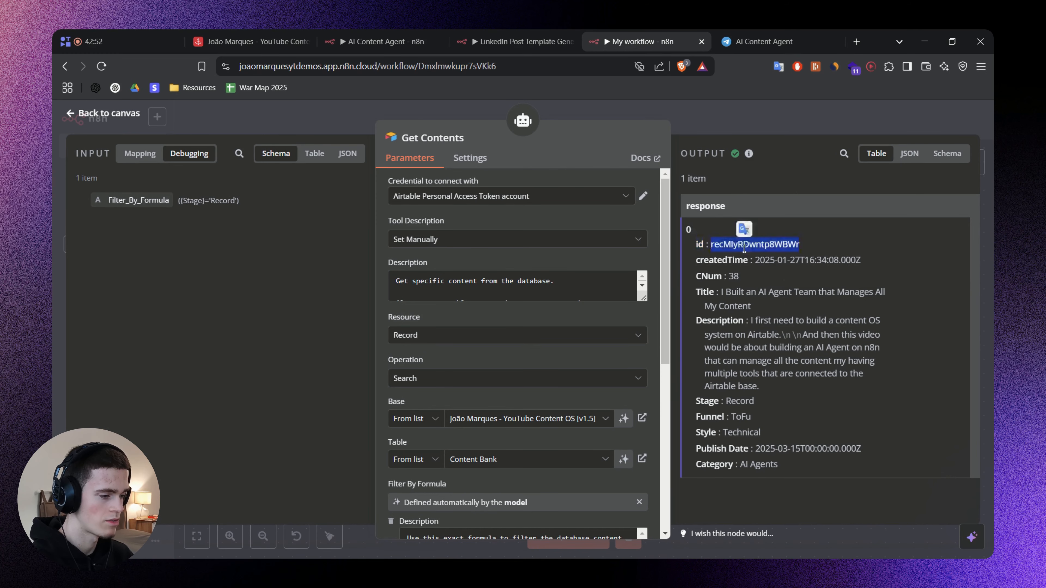
{"action": "scroll", "coordinate": [482, 381], "scroll_direction": "down", "scroll_amount": 5}
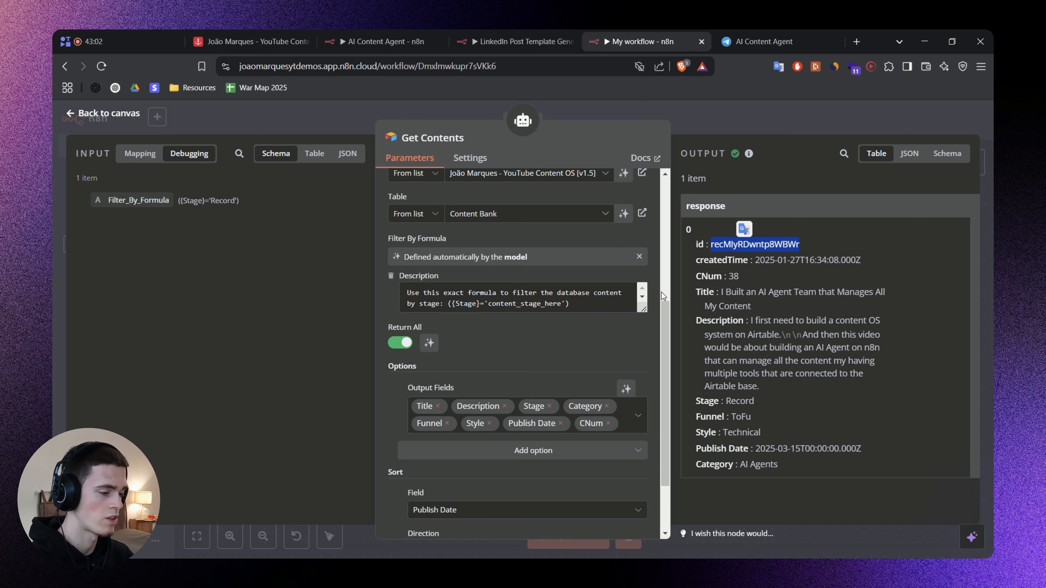
{"action": "double_click", "coordinate": [726, 244]}
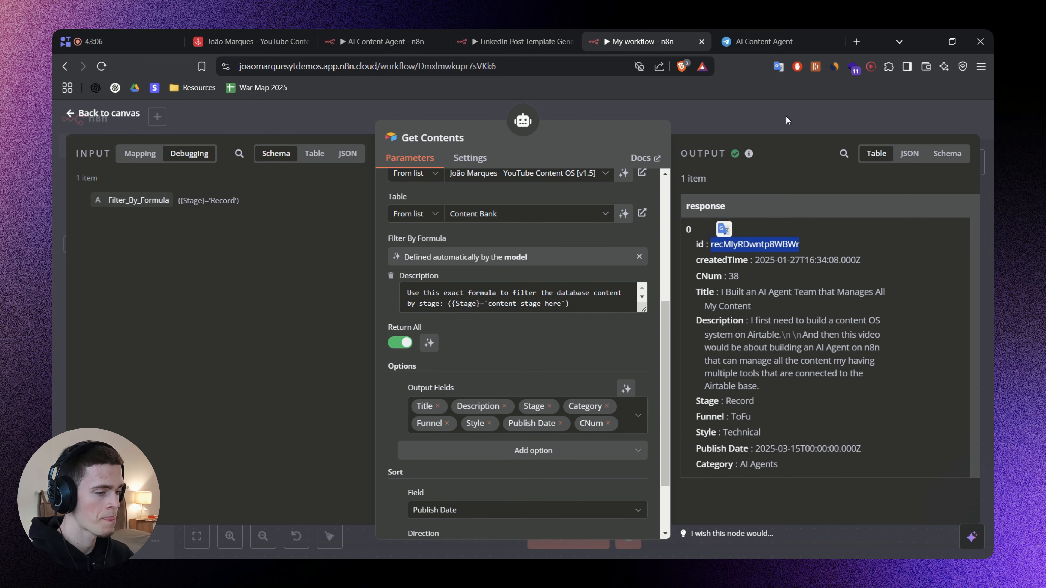
{"action": "key", "text": "Escape"}
Reopen Get Contents, review the fields in its output, highlight the record id, and return to the canvas.
{"action": "double_click", "coordinate": [544, 325]}
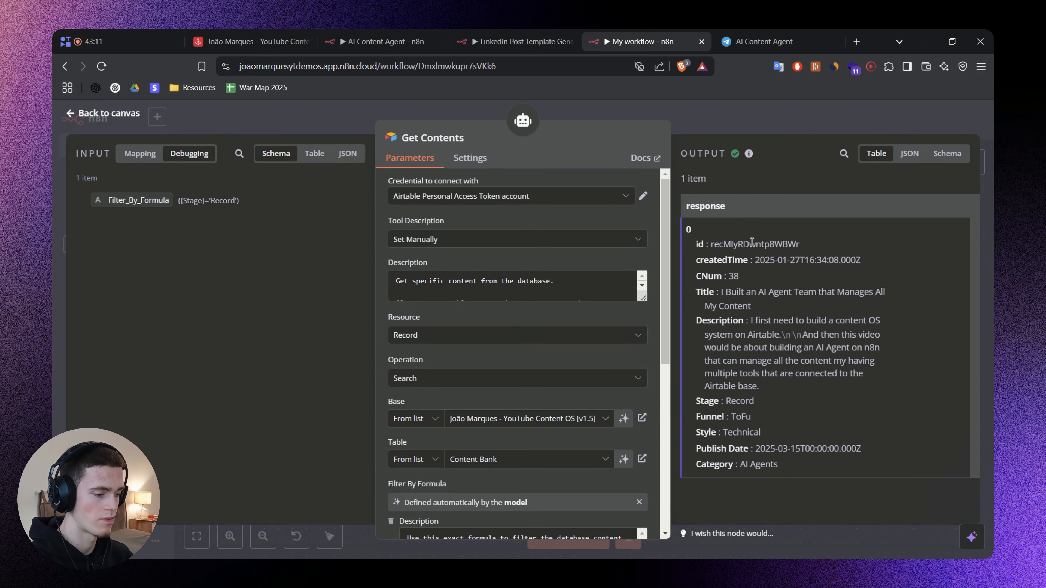
{"action": "left_click_drag", "start_coordinate": [816, 409], "coordinate": [729, 280]}
{"action": "left_click", "coordinate": [786, 327]}
{"action": "double_click", "coordinate": [745, 244]}
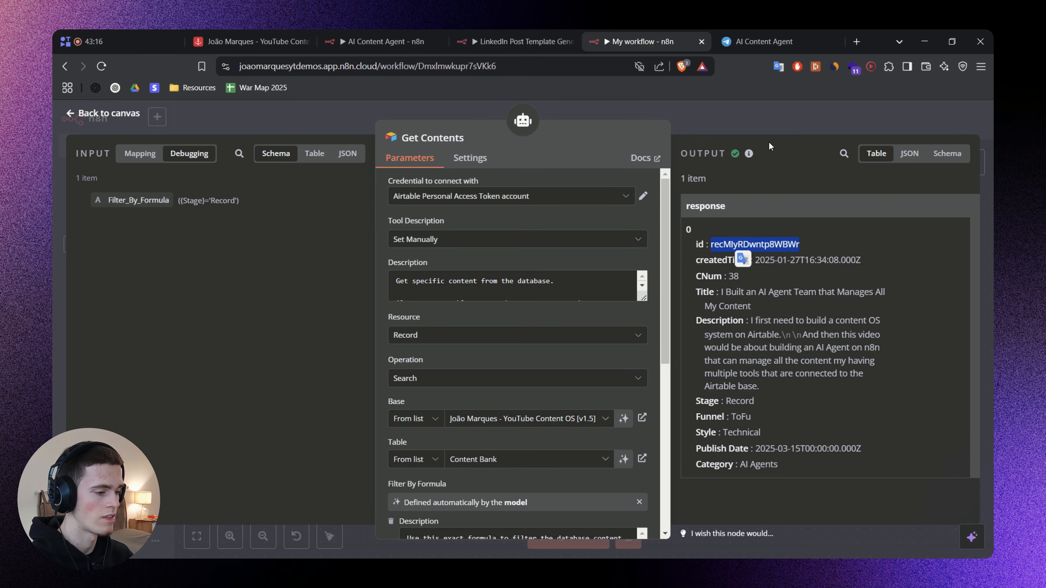
{"action": "left_click", "coordinate": [753, 121]}
Let the model define the id value used for matching in Update Content, and close the node.
{"action": "scroll", "coordinate": [647, 310], "scroll_direction": "right", "scroll_amount": 1}
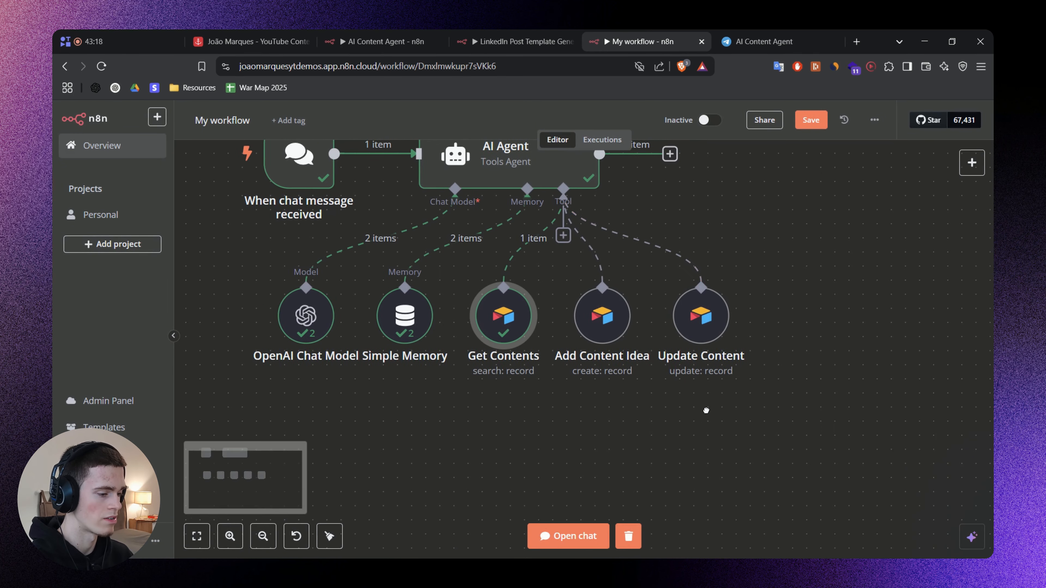
{"action": "double_click", "coordinate": [699, 321]}
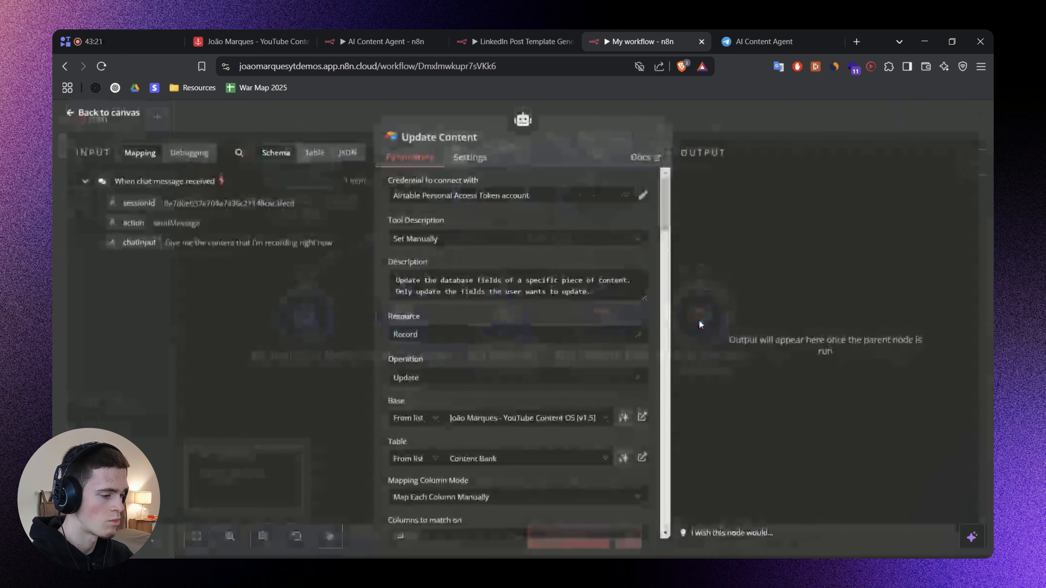
{"action": "scroll", "coordinate": [530, 315], "scroll_direction": "down", "scroll_amount": 4}
{"action": "scroll", "coordinate": [529, 314], "scroll_direction": "down", "scroll_amount": 3}
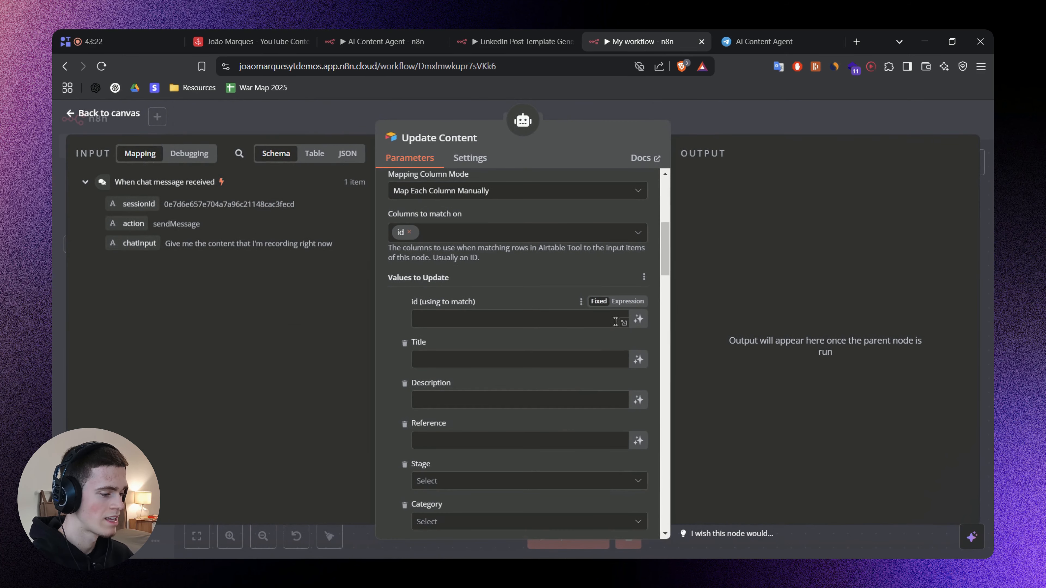
{"action": "left_click", "coordinate": [639, 320]}
{"action": "left_click", "coordinate": [466, 342]}
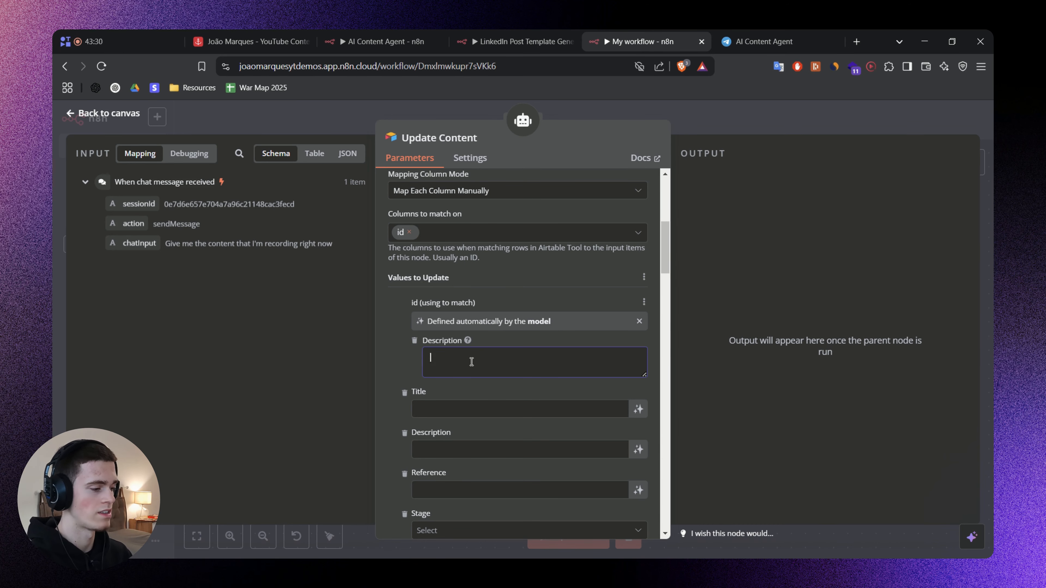
{"action": "left_click", "coordinate": [724, 123]}
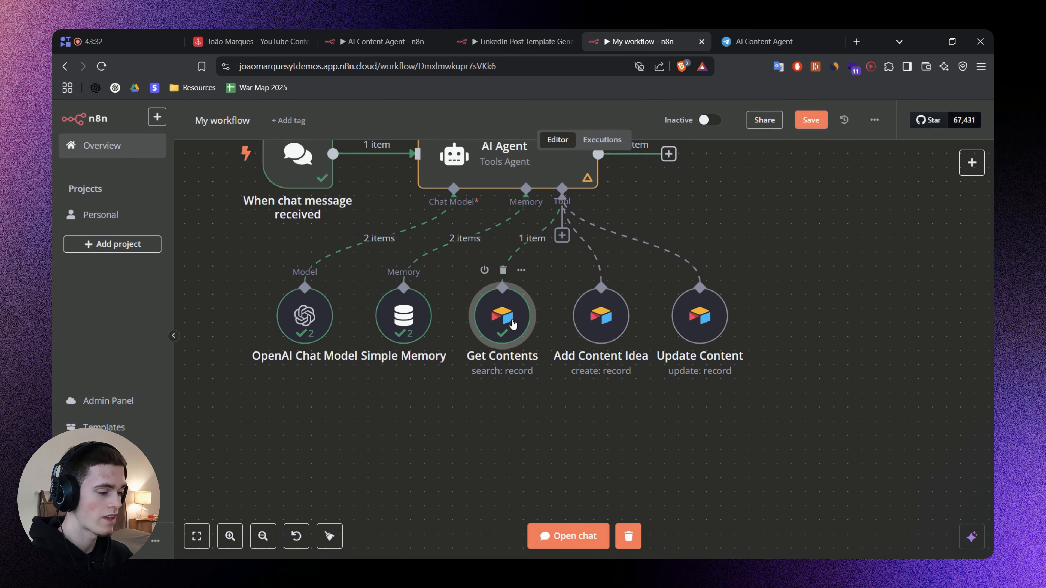
Check the record id in the Get Contents output and add a blank description to the id match value in Update Content.
{"action": "double_click", "coordinate": [506, 336]}
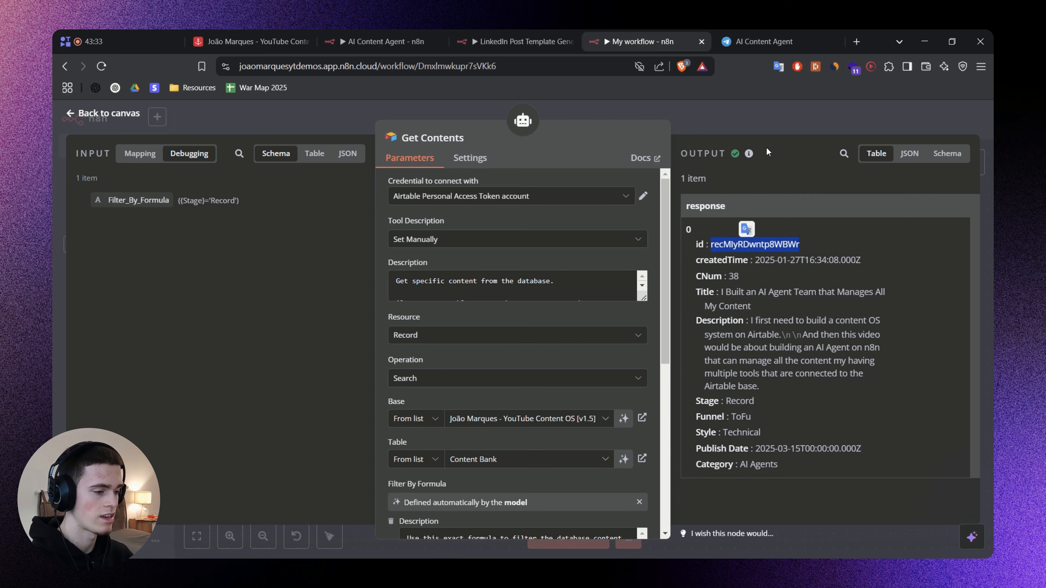
{"action": "key", "text": "Escape"}
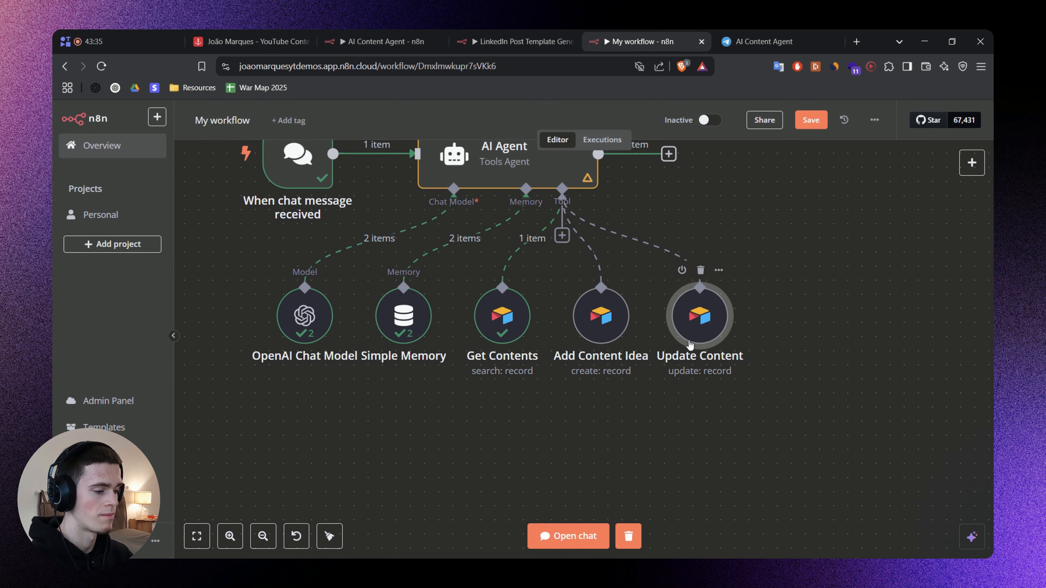
{"action": "double_click", "coordinate": [690, 344]}
{"action": "scroll", "coordinate": [491, 367], "scroll_direction": "down", "scroll_amount": 5}
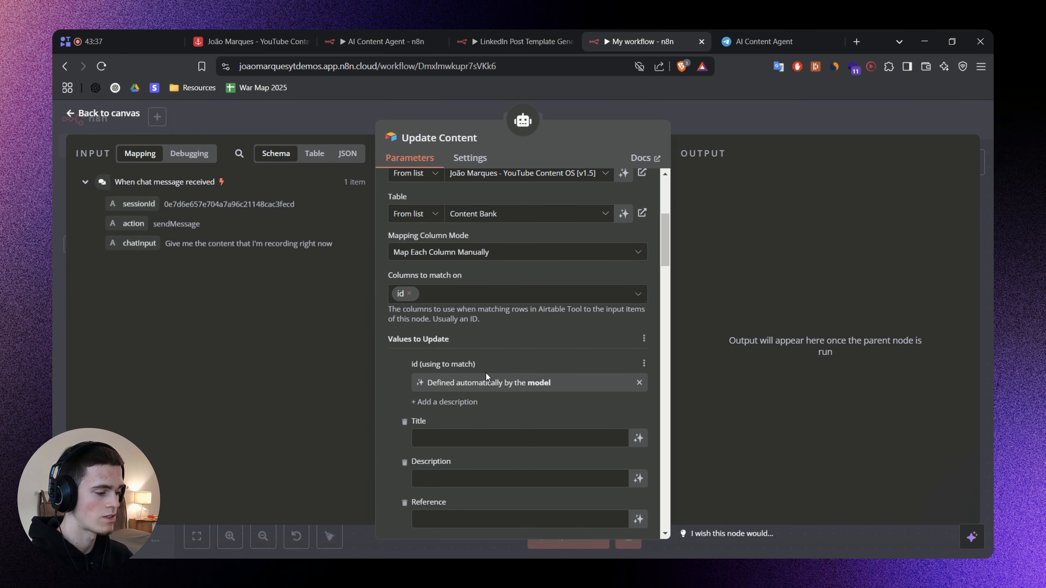
{"action": "scroll", "coordinate": [485, 373], "scroll_direction": "down", "scroll_amount": 4}
{"action": "scroll", "coordinate": [531, 378], "scroll_direction": "up", "scroll_amount": 1}
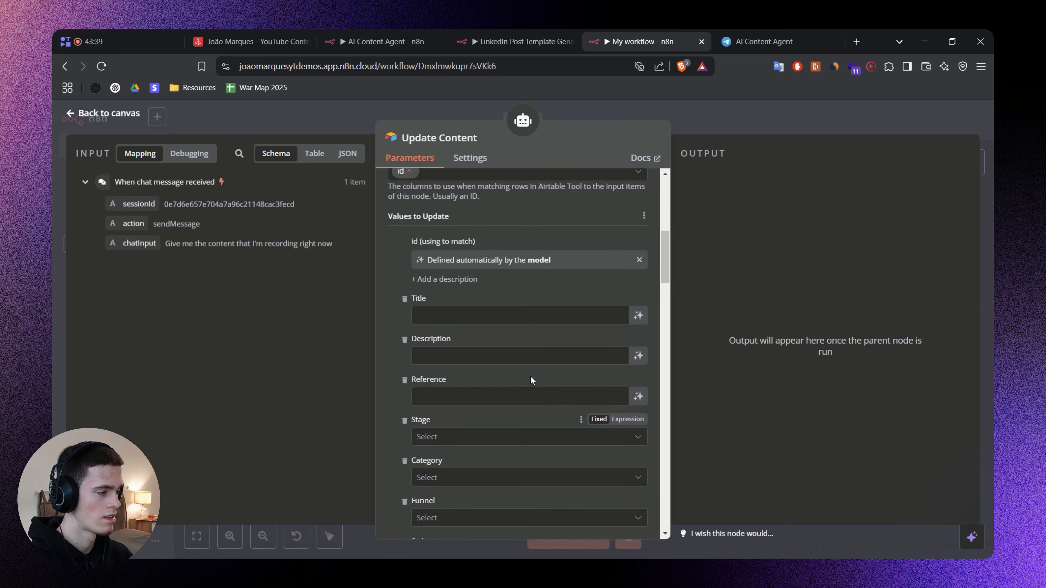
{"action": "left_click", "coordinate": [444, 279]}
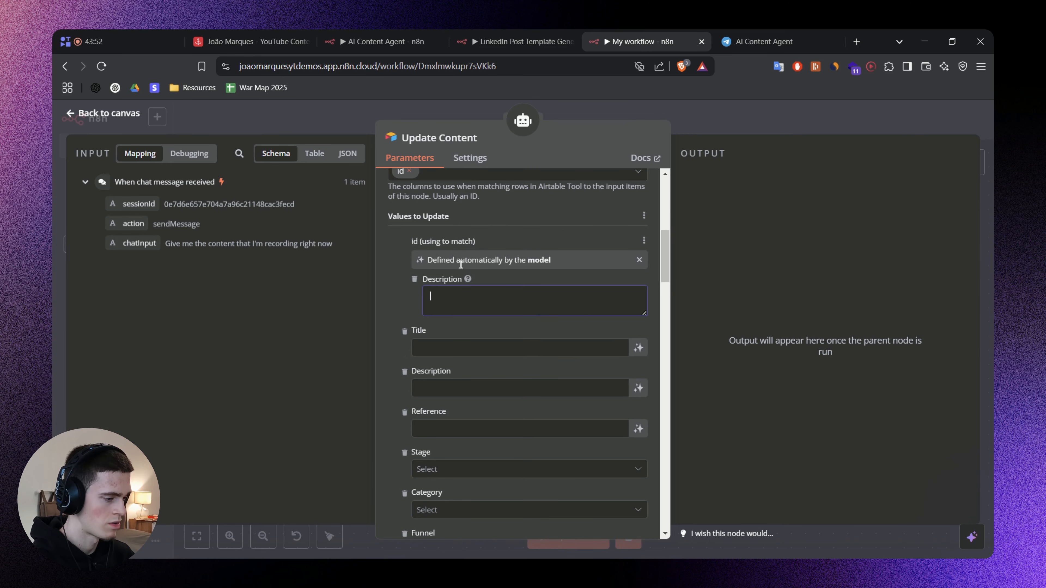
{"action": "left_click", "coordinate": [576, 267]}
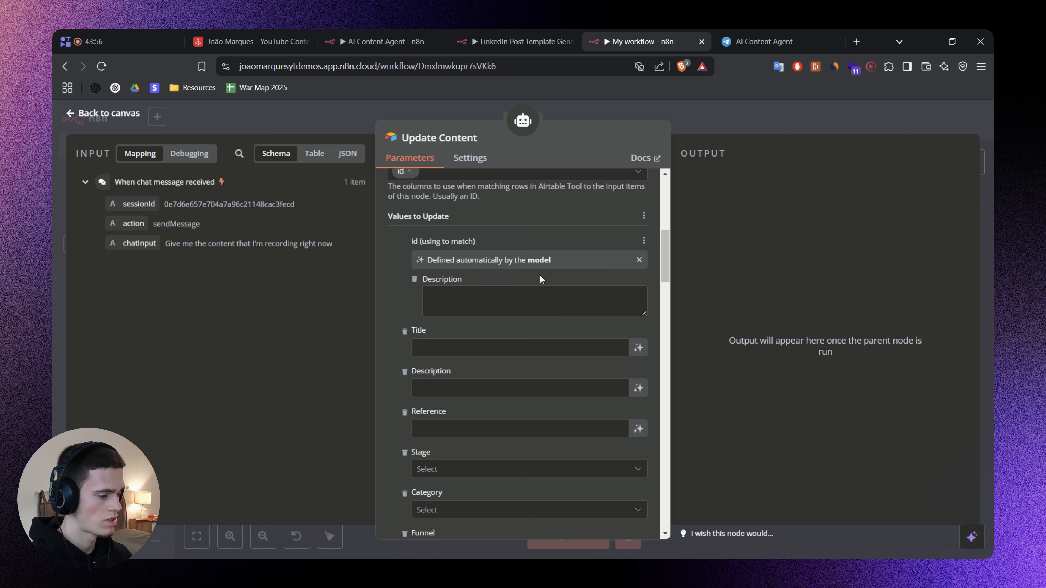
Set the id match value to {{ $fromAI('RecordID', `Exact Airtable Record ID, that starts with string: "rec", of the content to be updated.`, 'string') }}.
{"action": "left_click", "coordinate": [638, 259]}
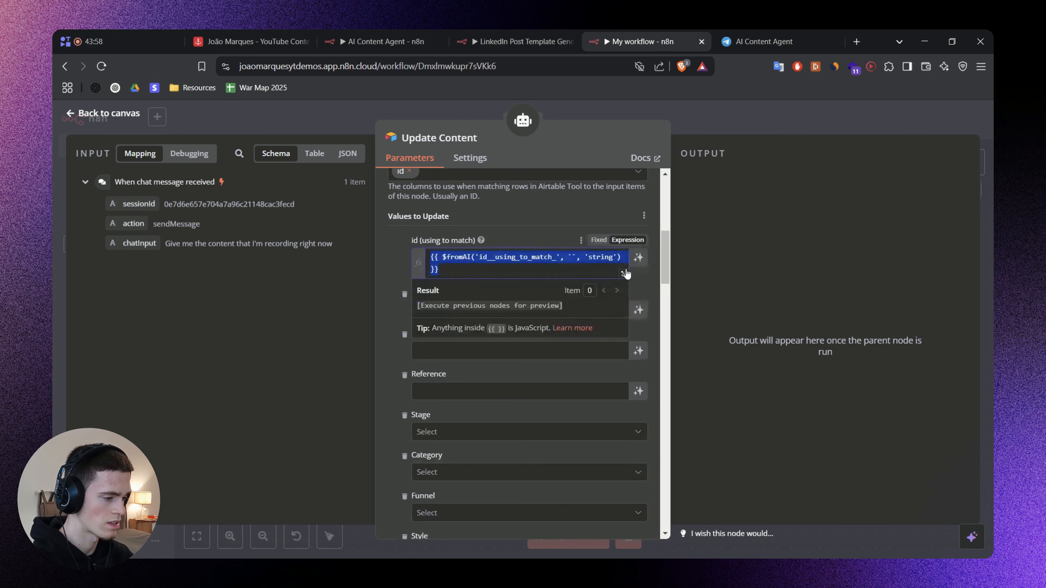
{"action": "left_click", "coordinate": [530, 262]}
{"action": "key", "text": "ctrl+a"}
{"action": "key", "text": "BackSpace"}
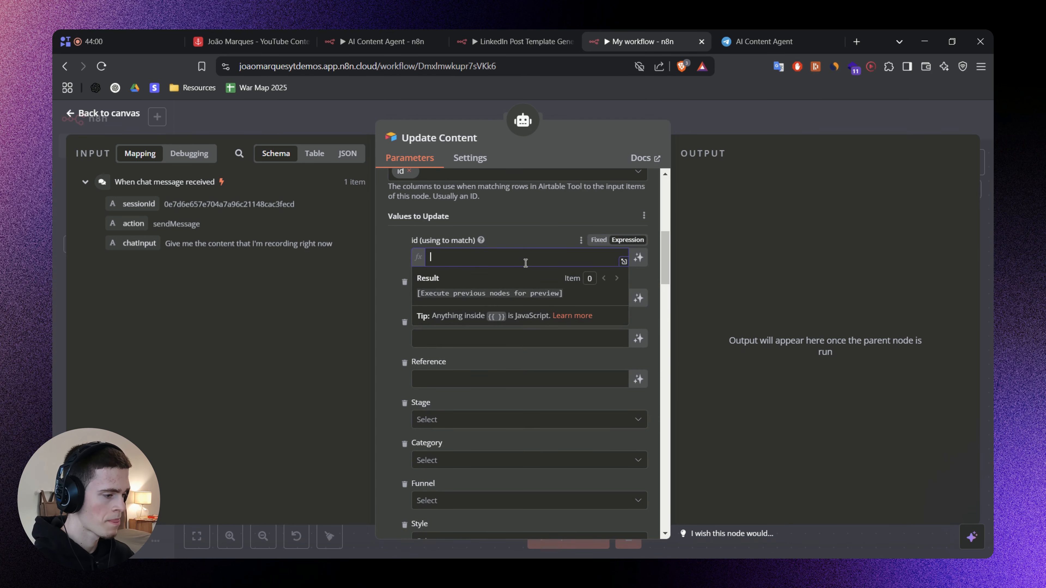
{"action": "type", "text": "{{ $fromAI('RecordID', `Exact Airtable Record ID, that starts with string: \"rec\", of the content to be updated.`, 'string') }}"}
{"action": "left_click", "coordinate": [403, 270]}
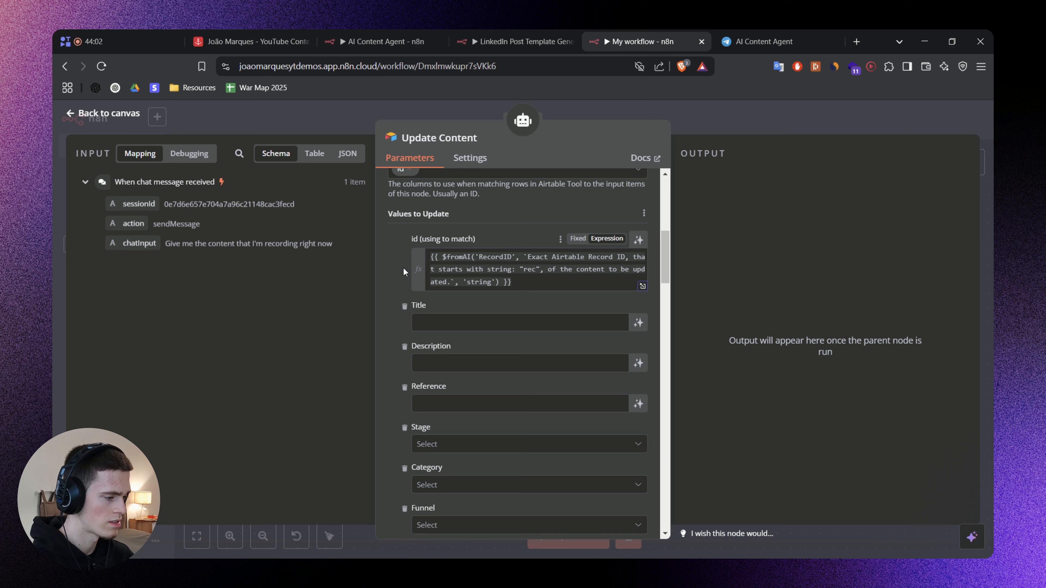
Review the key and description in the id expression, and compare the "rec" prefix with the record id in content 38's Airtable URL.
{"action": "double_click", "coordinate": [499, 257]}
{"action": "mouse_move", "coordinate": [527, 260]}
{"action": "left_mouse_down"}
{"action": "mouse_move", "coordinate": [642, 256]}
{"action": "mouse_move", "coordinate": [478, 268]}
{"action": "mouse_move", "coordinate": [539, 269]}
{"action": "left_mouse_up"}
{"action": "double_click", "coordinate": [533, 270]}
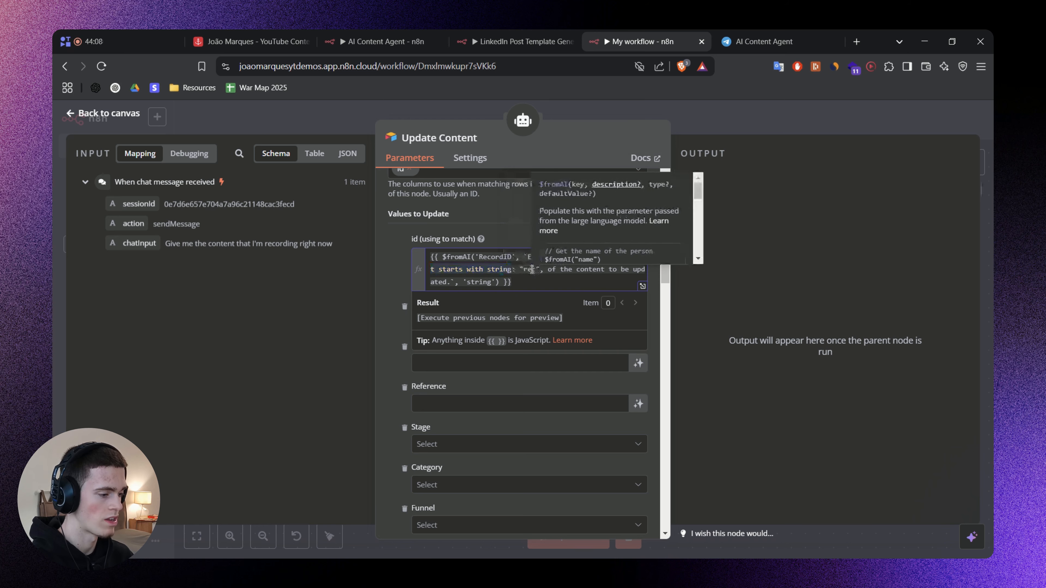
{"action": "left_click", "coordinate": [311, 44]}
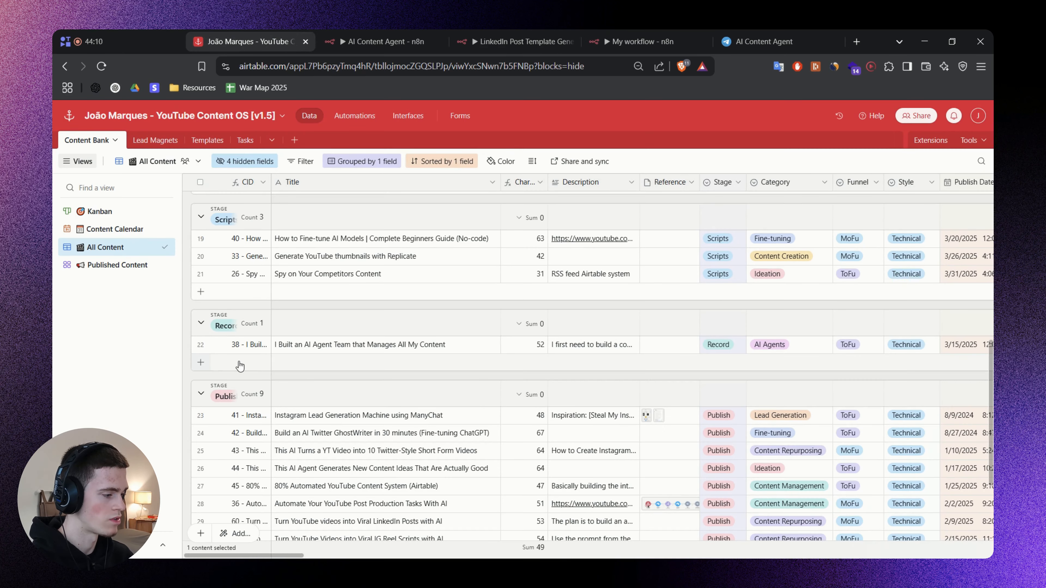
{"action": "left_click", "coordinate": [218, 345]}
{"action": "double_click", "coordinate": [560, 67]}
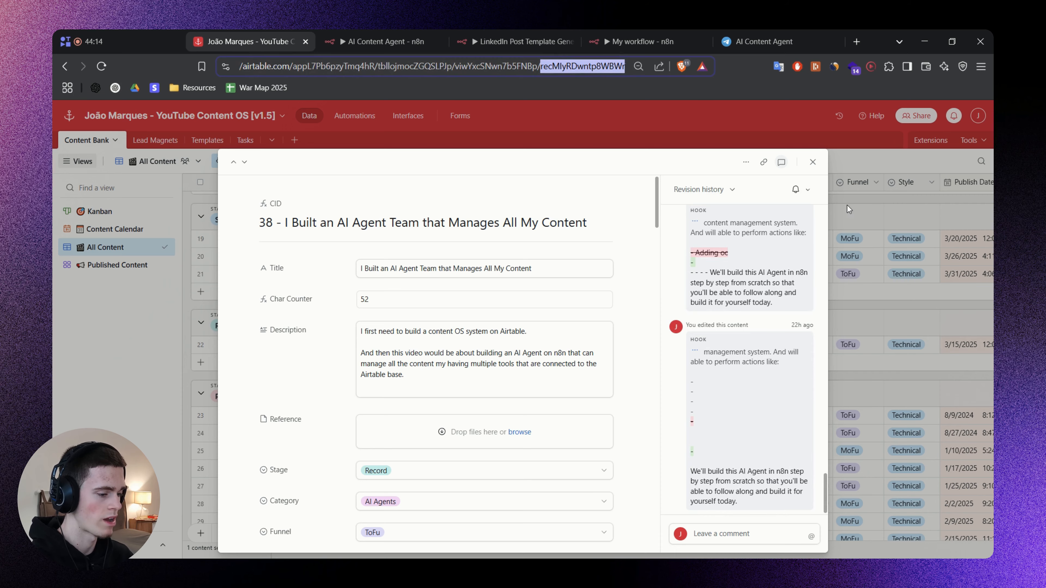
{"action": "key", "text": "Escape"}
{"action": "left_click", "coordinate": [651, 31]}
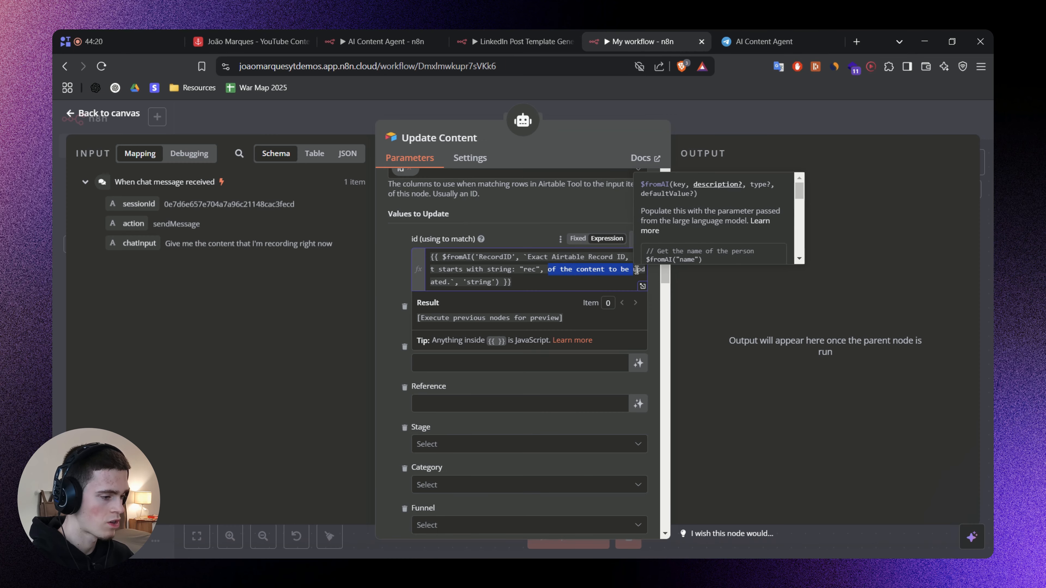
{"action": "left_click", "coordinate": [384, 274]}
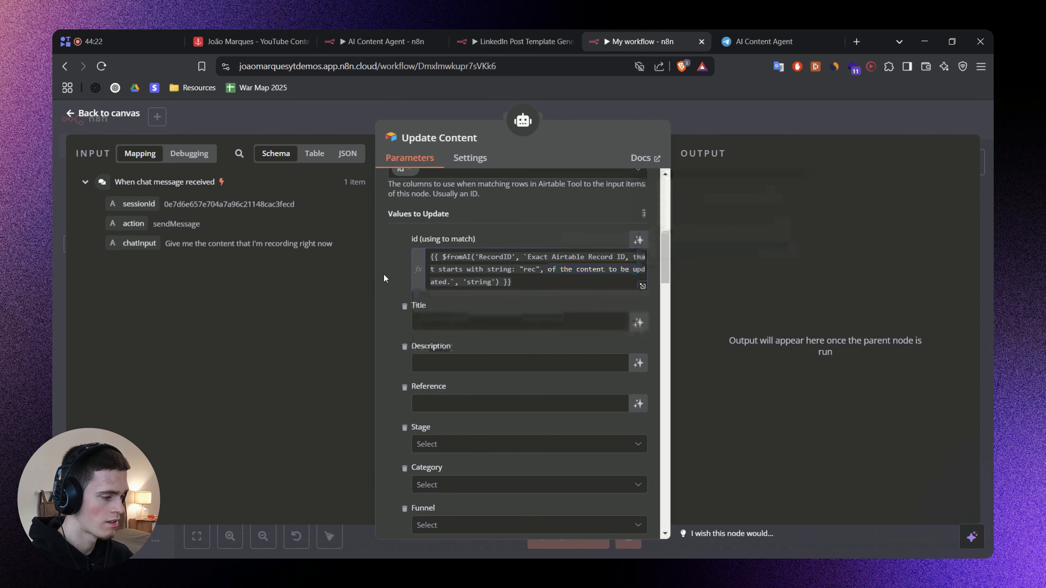
Compare the RecordID key in the id expression with the name of the id field in the Get Contents output.
{"action": "double_click", "coordinate": [495, 254]}
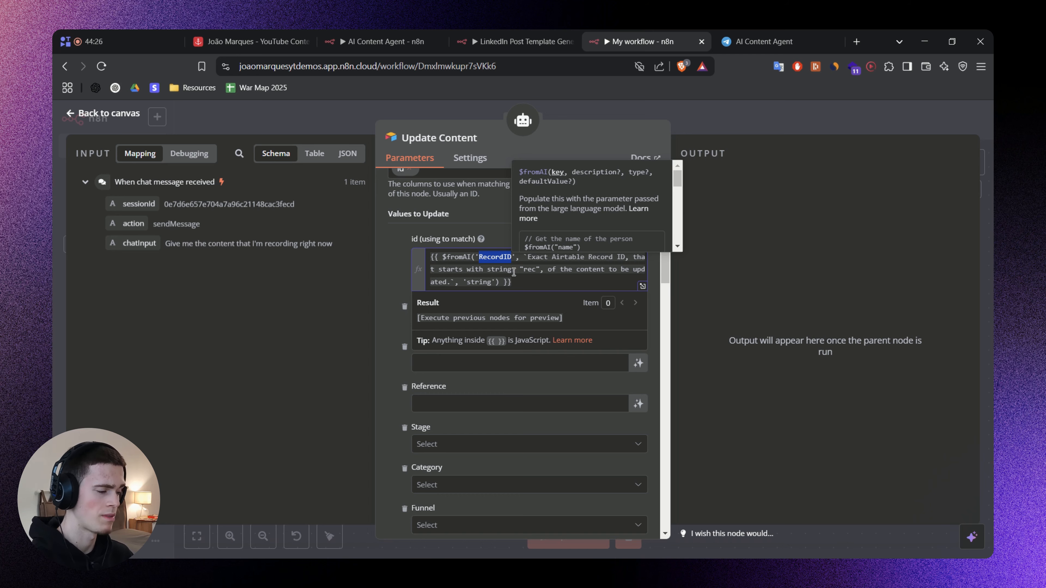
{"action": "left_click", "coordinate": [711, 121]}
{"action": "double_click", "coordinate": [496, 327]}
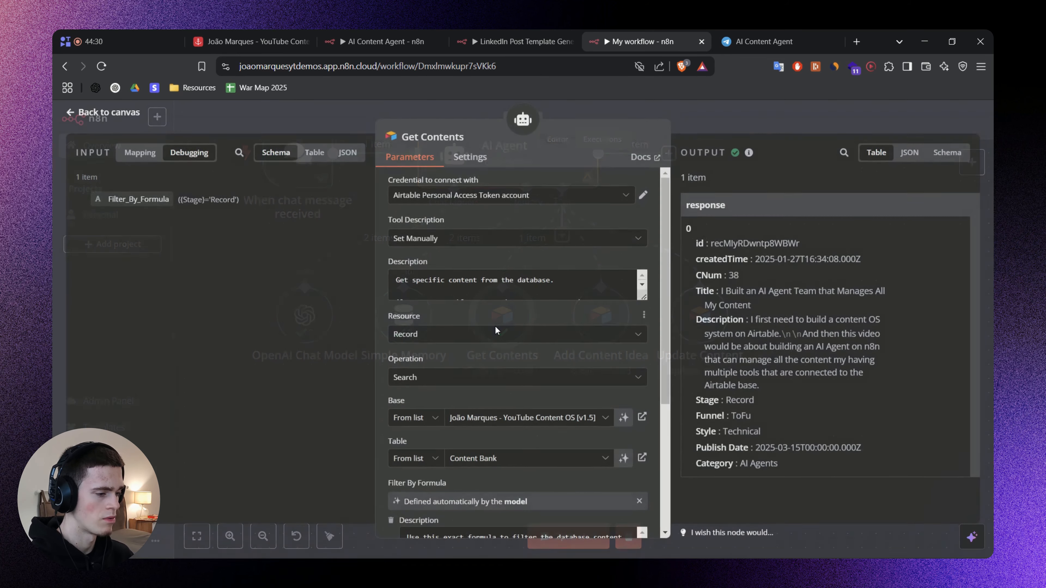
{"action": "double_click", "coordinate": [701, 243]}
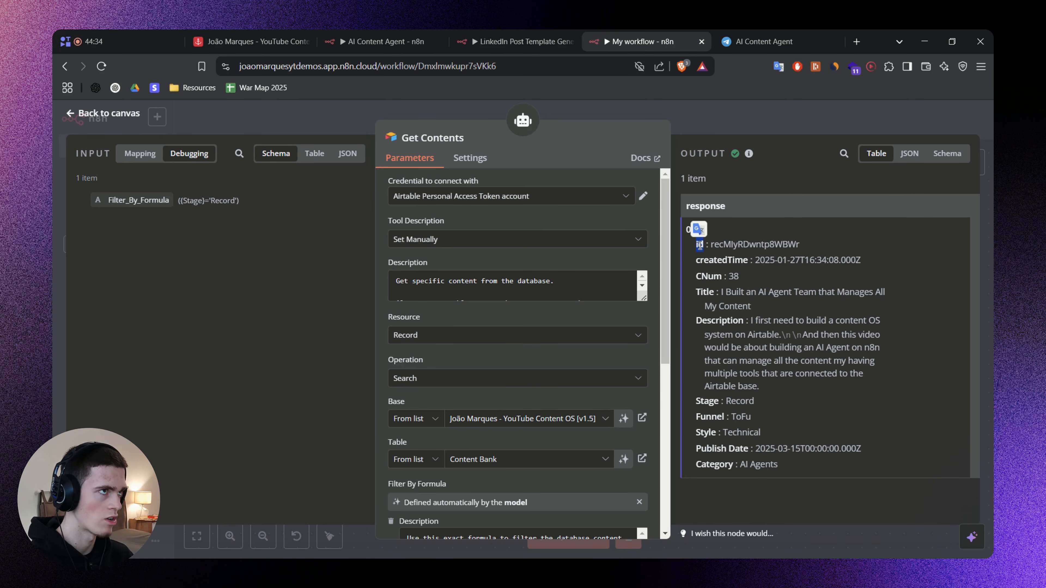
{"action": "left_click", "coordinate": [744, 113]}
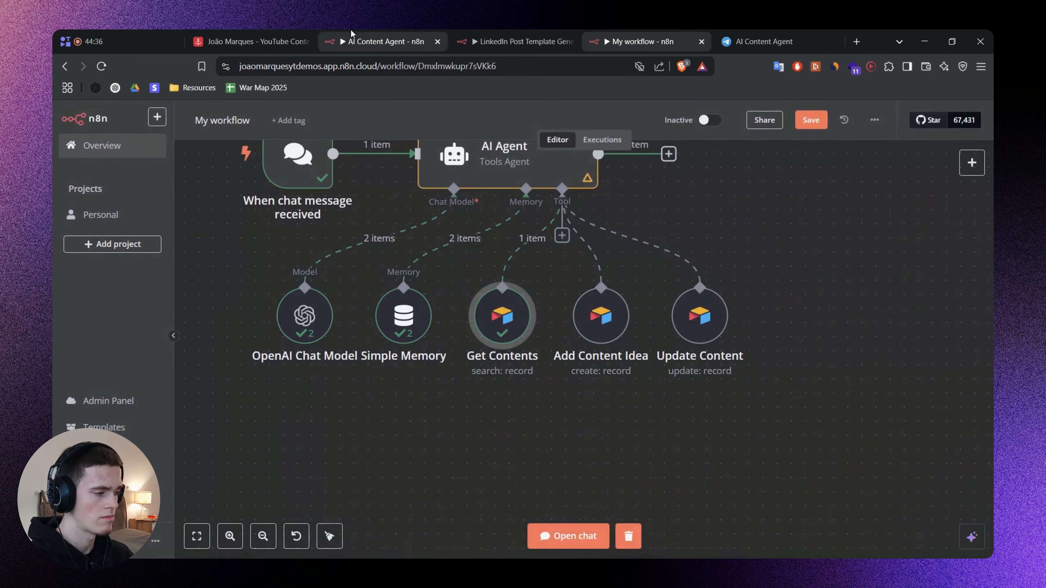
{"action": "left_click", "coordinate": [354, 37]}
{"action": "left_click", "coordinate": [634, 40]}
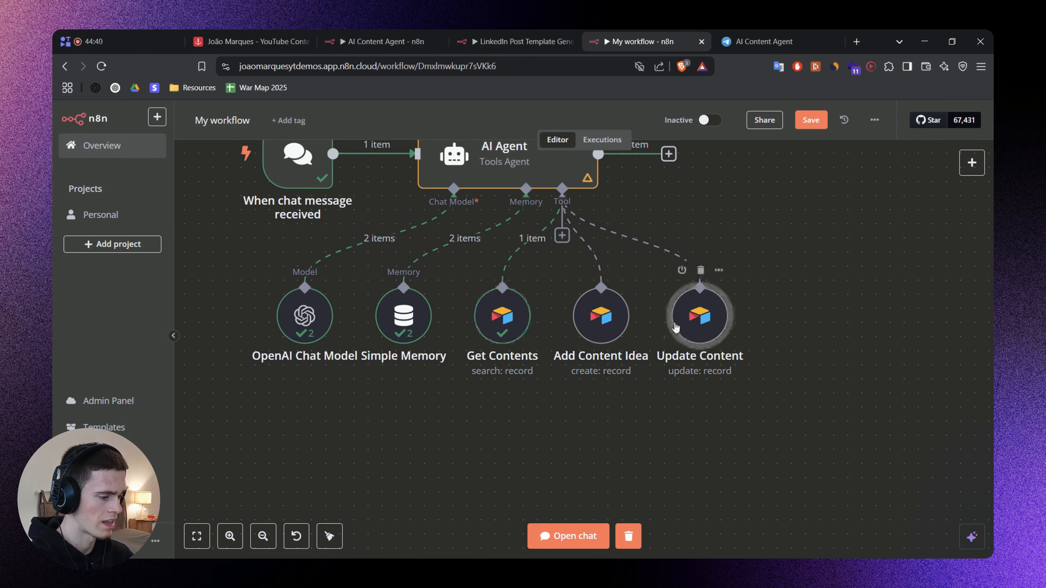
Change the $fromAI key of the id match value in Update Content to id, and highlight the whole expression for review.
{"action": "double_click", "coordinate": [701, 321]}
{"action": "scroll", "coordinate": [503, 381], "scroll_direction": "down", "scroll_amount": 5}
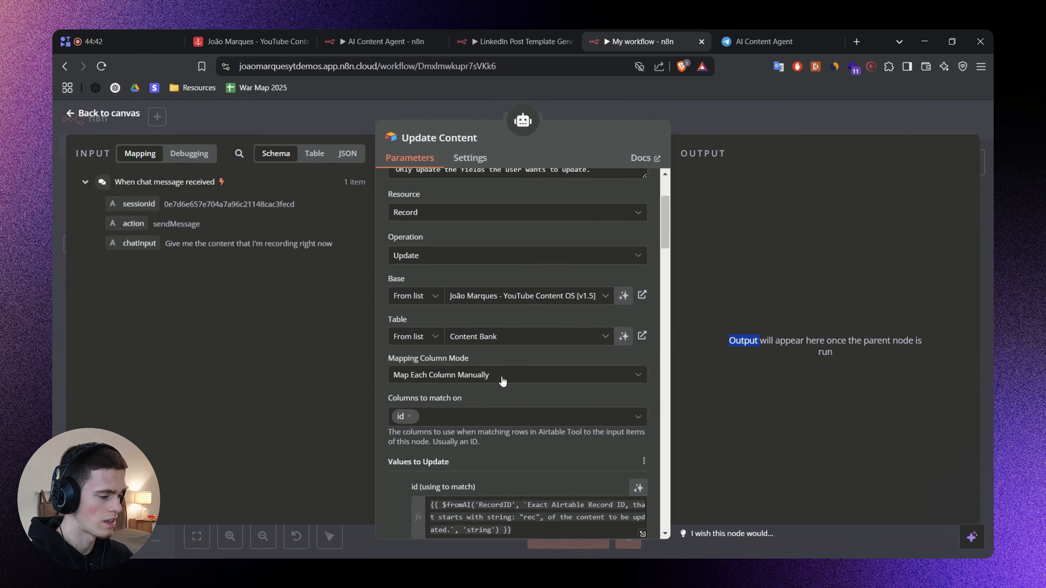
{"action": "scroll", "coordinate": [503, 381], "scroll_direction": "down", "scroll_amount": 4}
{"action": "double_click", "coordinate": [469, 321]}
{"action": "type", "text": "id"}
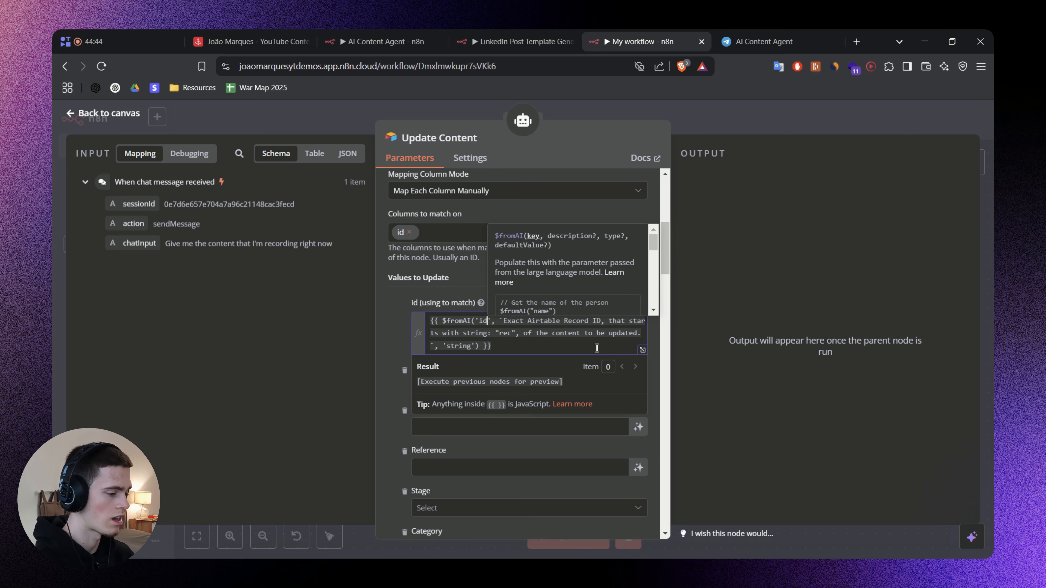
{"action": "left_click", "coordinate": [383, 326]}
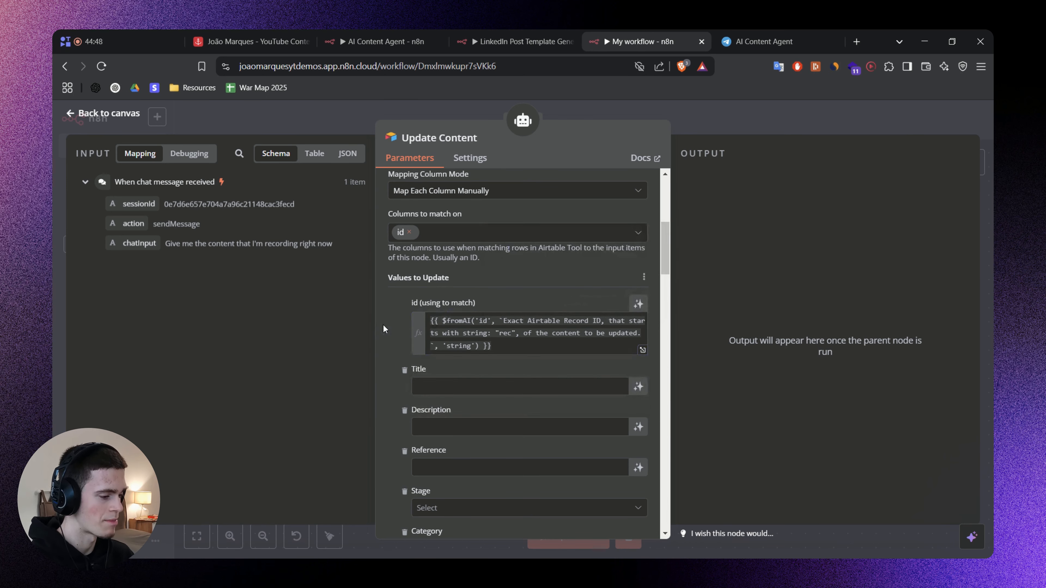
{"action": "left_click", "coordinate": [492, 346]}
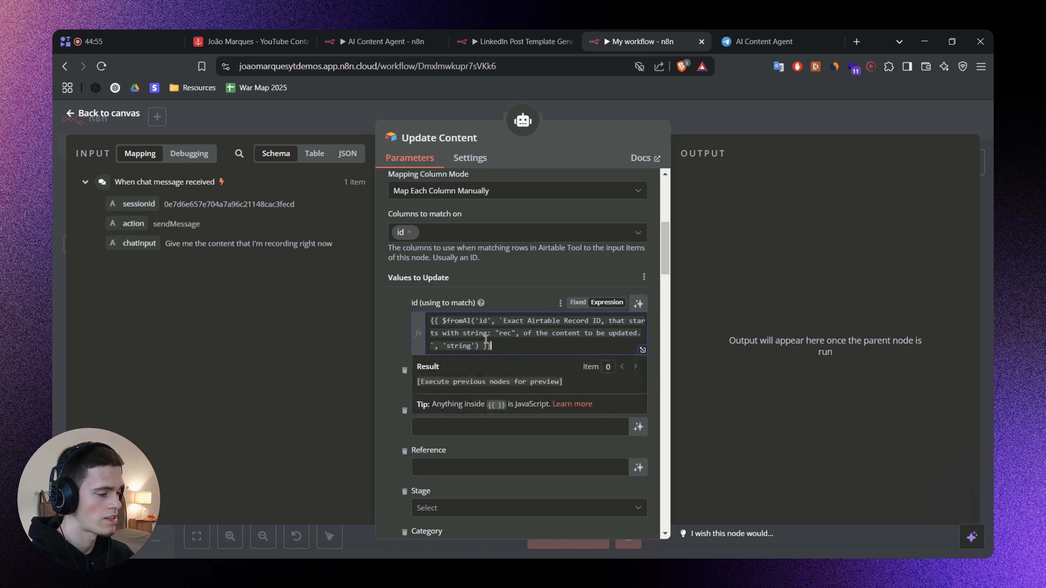
{"action": "left_click_drag", "start_coordinate": [492, 346], "coordinate": [426, 320]}
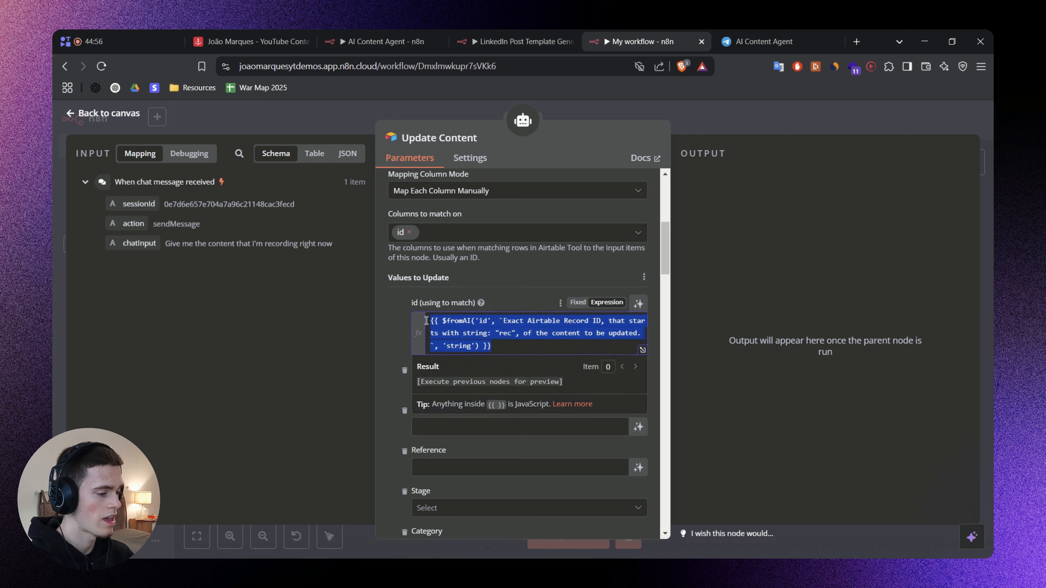
{"action": "left_click", "coordinate": [396, 320]}
Let the model define the Description value in Update Content and open a description field for it.
{"action": "scroll", "coordinate": [470, 422], "scroll_direction": "down", "scroll_amount": 3}
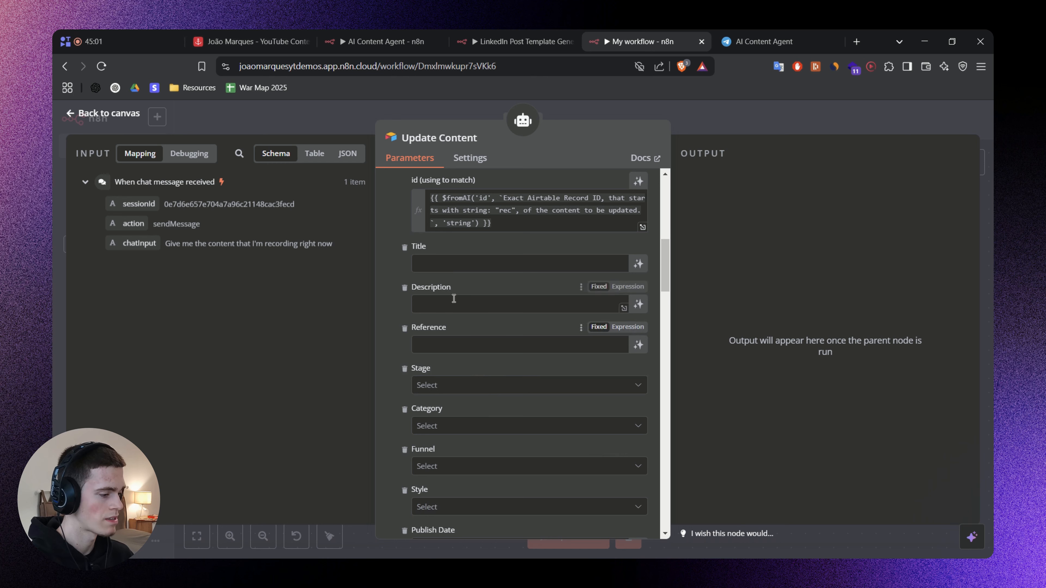
{"action": "scroll", "coordinate": [567, 383], "scroll_direction": "down", "scroll_amount": 1}
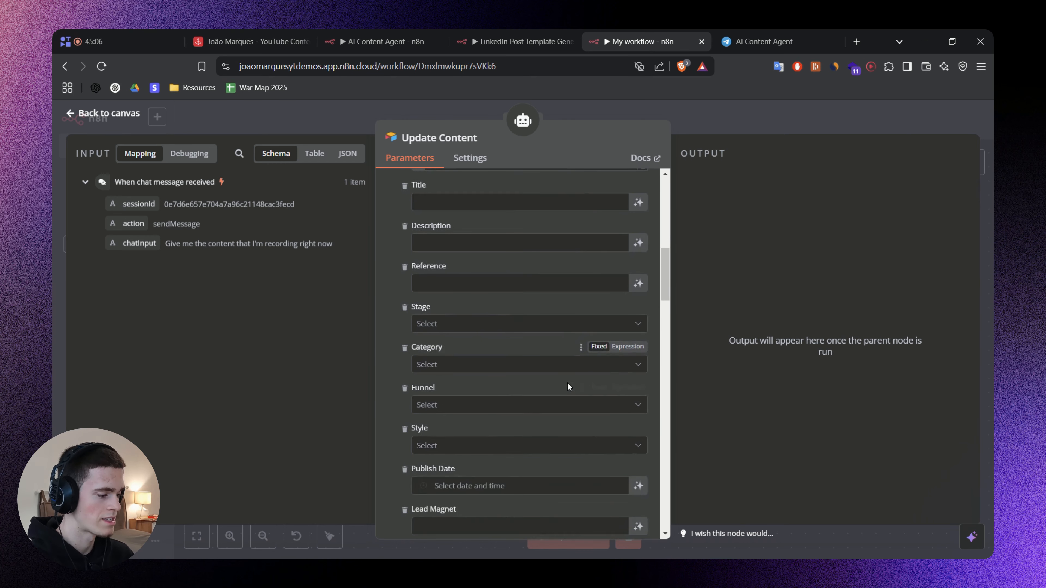
{"action": "scroll", "coordinate": [567, 383], "scroll_direction": "down", "scroll_amount": 2}
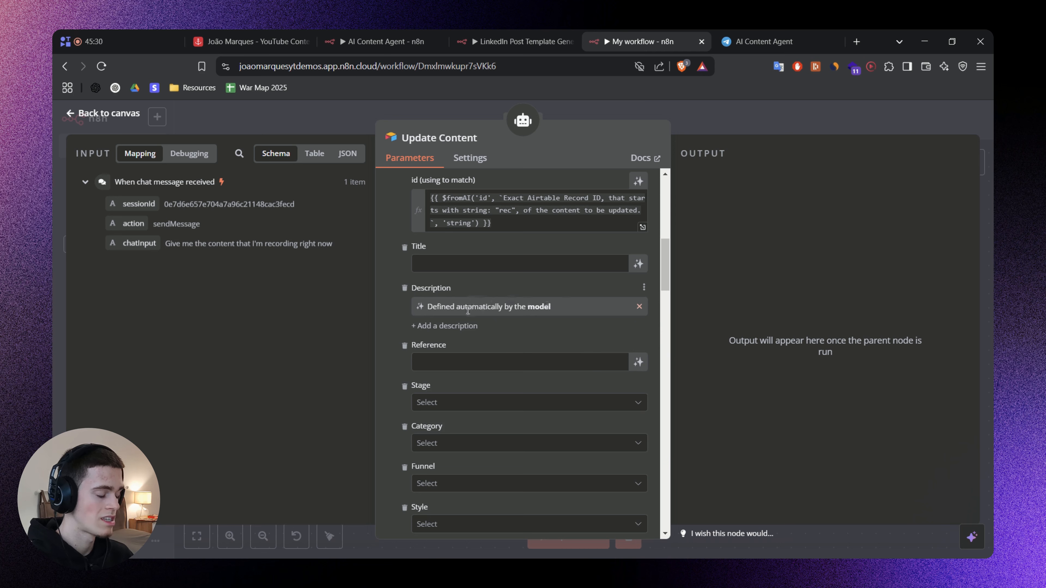
{"action": "left_click", "coordinate": [464, 326]}
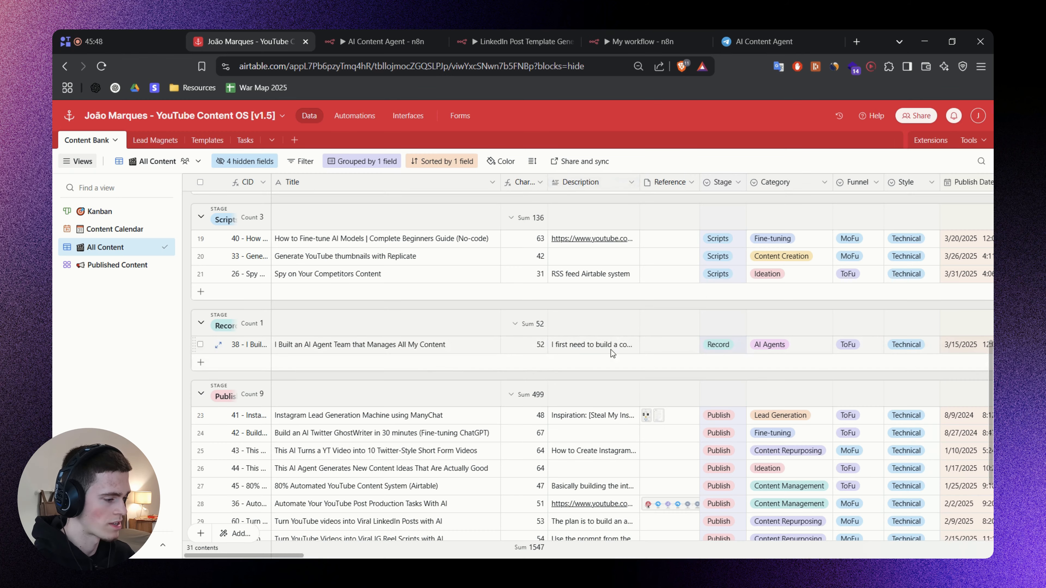
Expand the Description of content 38 in the Airtable Content Bank and examine its text.
{"action": "left_click", "coordinate": [601, 349]}
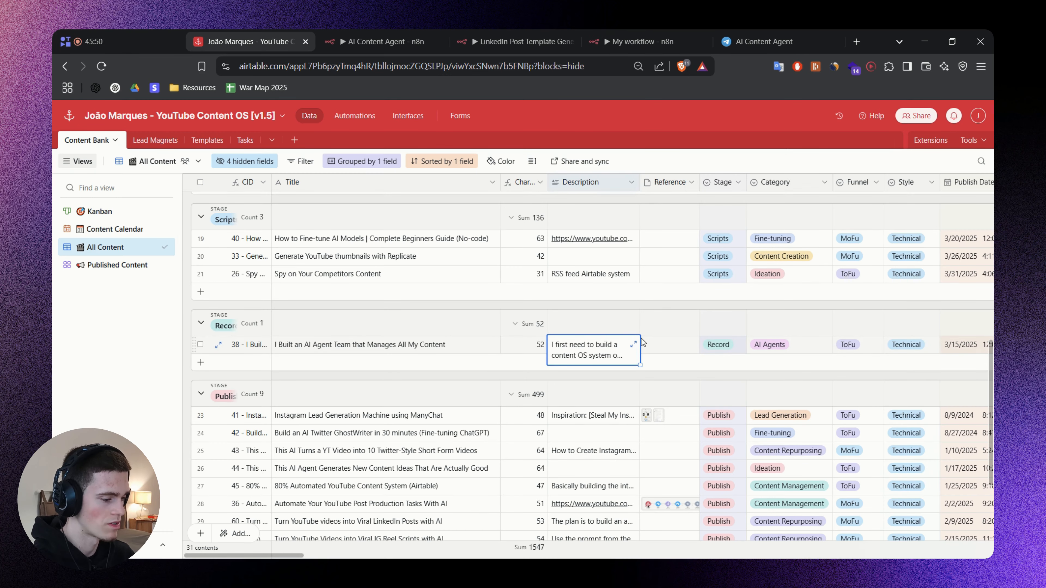
{"action": "left_click", "coordinate": [634, 344]}
{"action": "key", "text": "ctrl+a"}
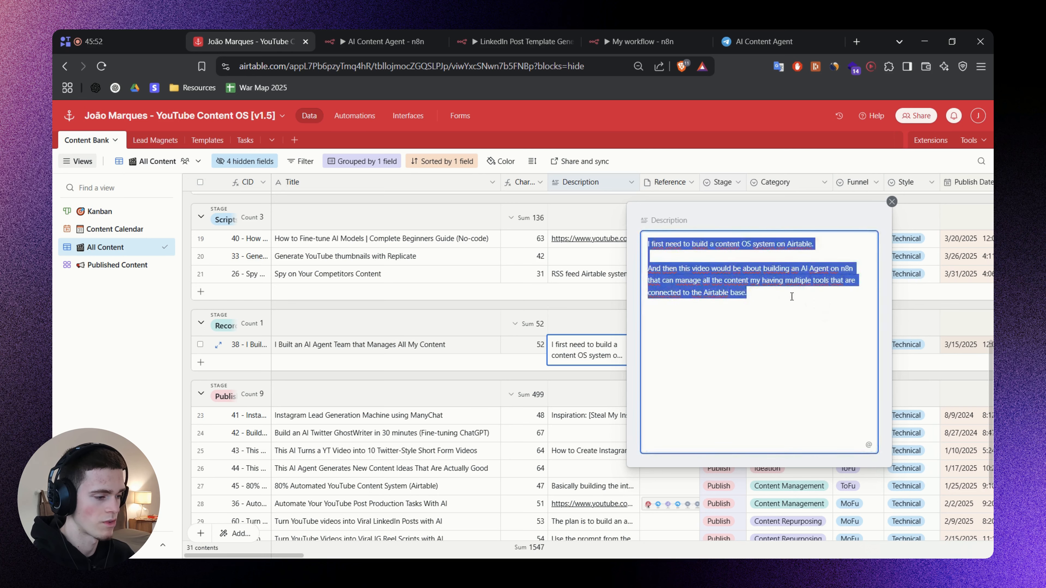
{"action": "left_click", "coordinate": [752, 292]}
{"action": "left_click_drag", "start_coordinate": [679, 241], "coordinate": [735, 258]}
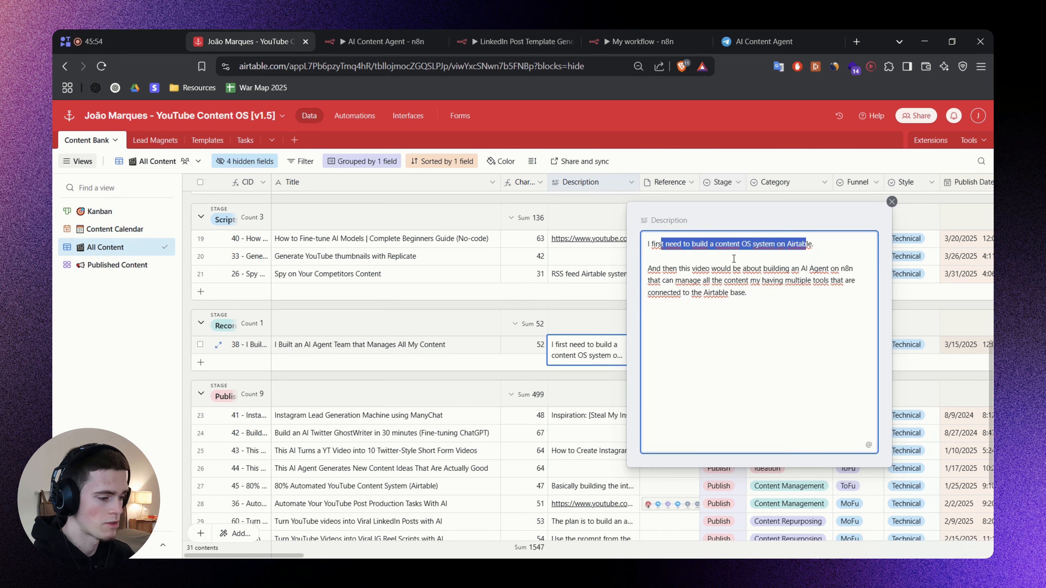
Highlight the second paragraph of content 38's expanded Description for review, and close the expanded cell.
{"action": "left_click", "coordinate": [678, 267]}
{"action": "left_click_drag", "start_coordinate": [662, 269], "coordinate": [792, 296]}
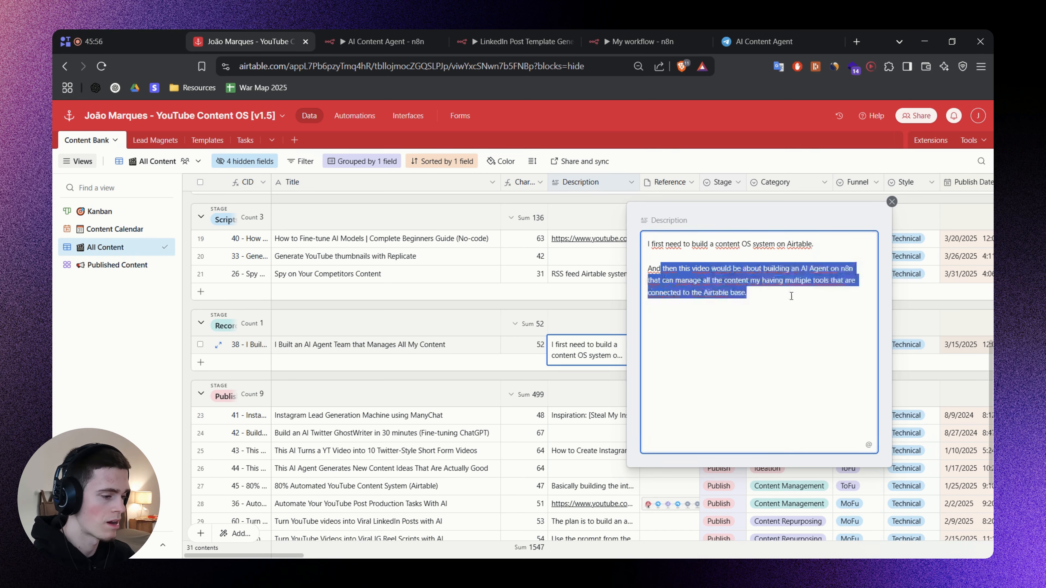
{"action": "left_click", "coordinate": [893, 202]}
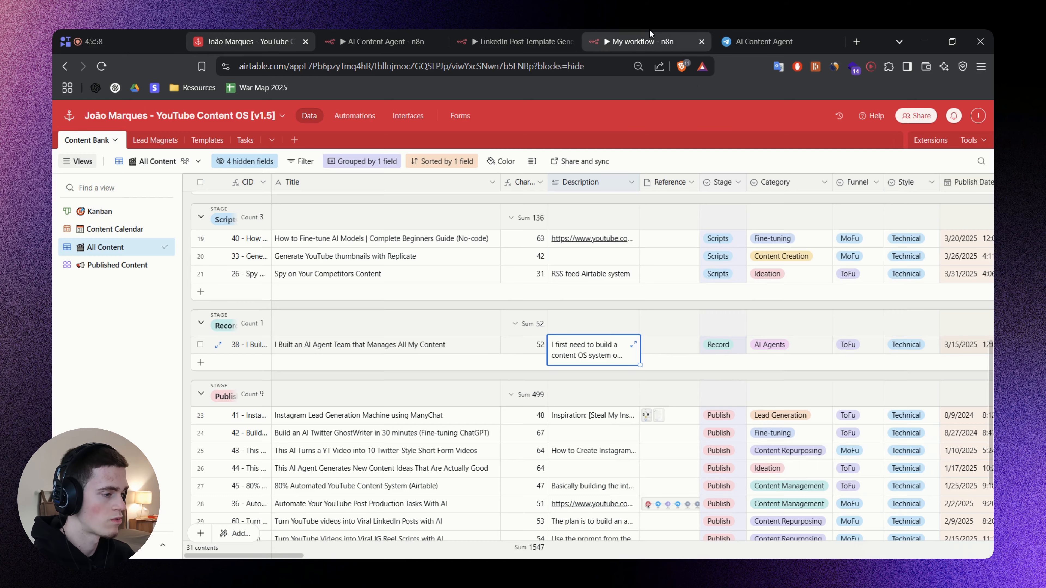
Switch to the My workflow tab in n8n, describe the model-defined Description value as "Update description of the video / idea." and review the wording.
{"action": "left_click", "coordinate": [650, 40]}
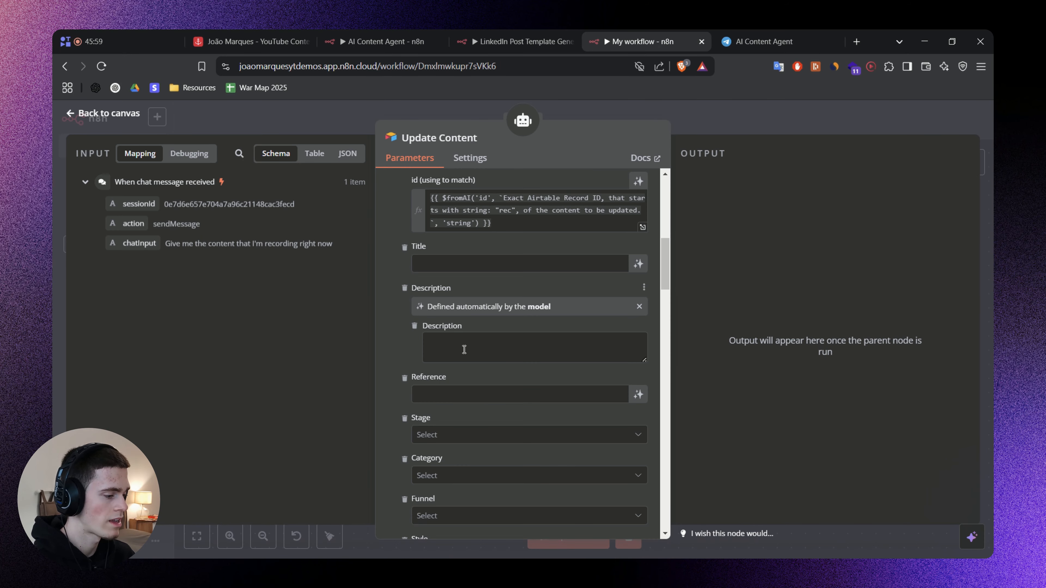
{"action": "left_click", "coordinate": [462, 348]}
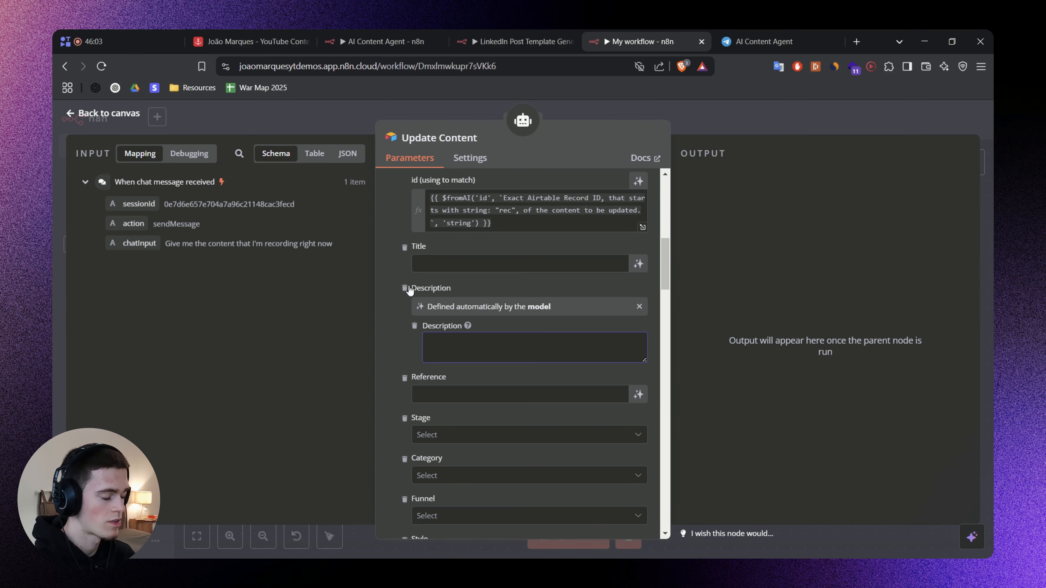
{"action": "type", "text": "Update description of the video."}
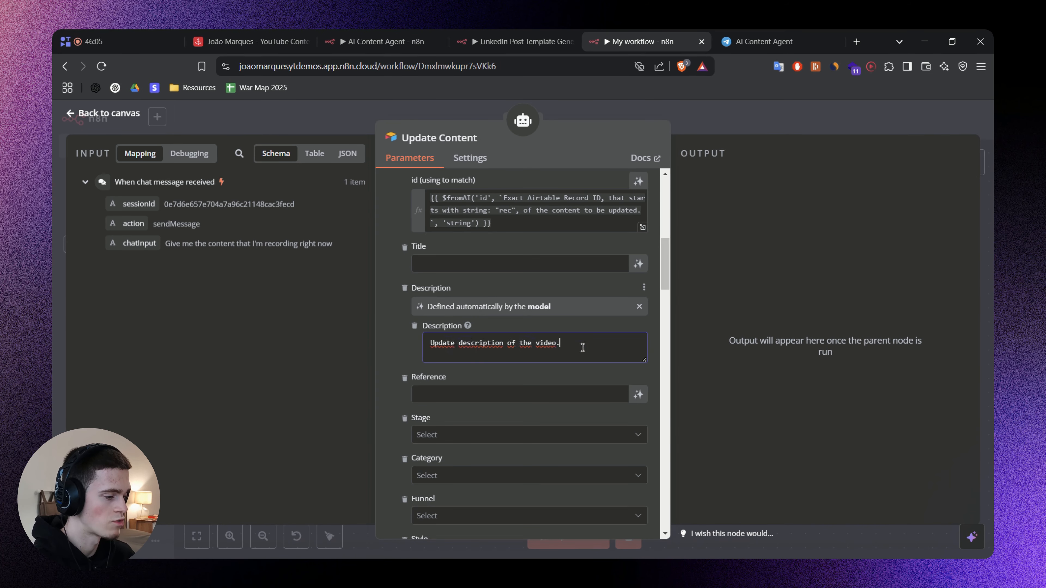
{"action": "key", "text": "BackSpace"}
{"action": "type", "text": "/ idea"}
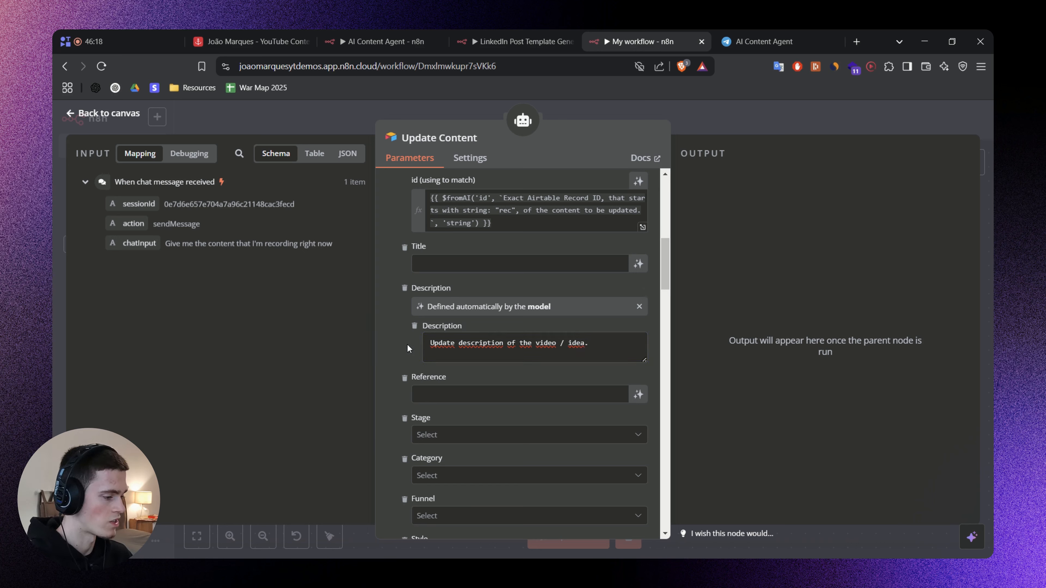
{"action": "left_click", "coordinate": [615, 344]}
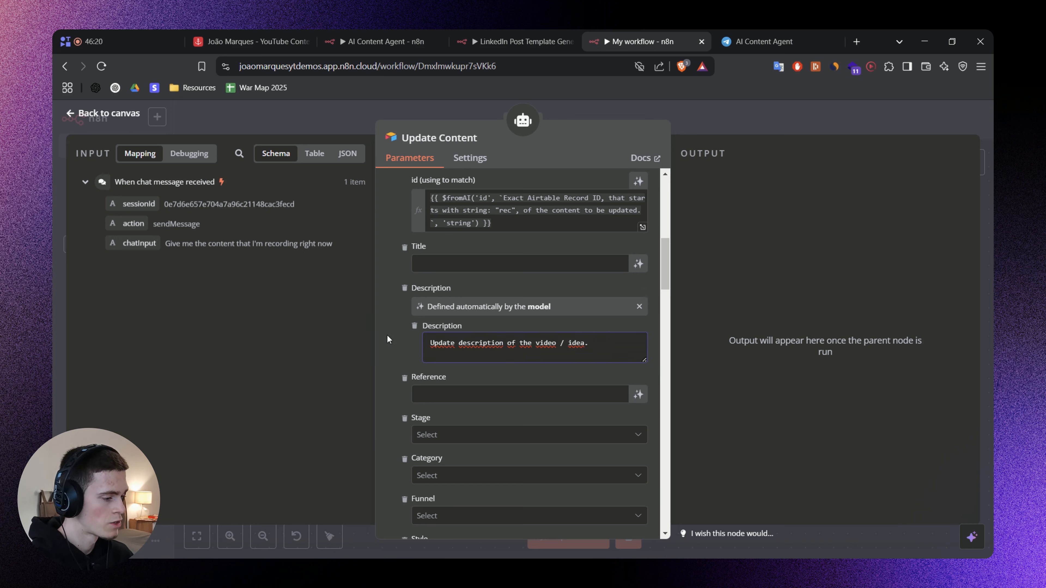
{"action": "left_click_drag", "start_coordinate": [617, 347], "coordinate": [407, 331]}
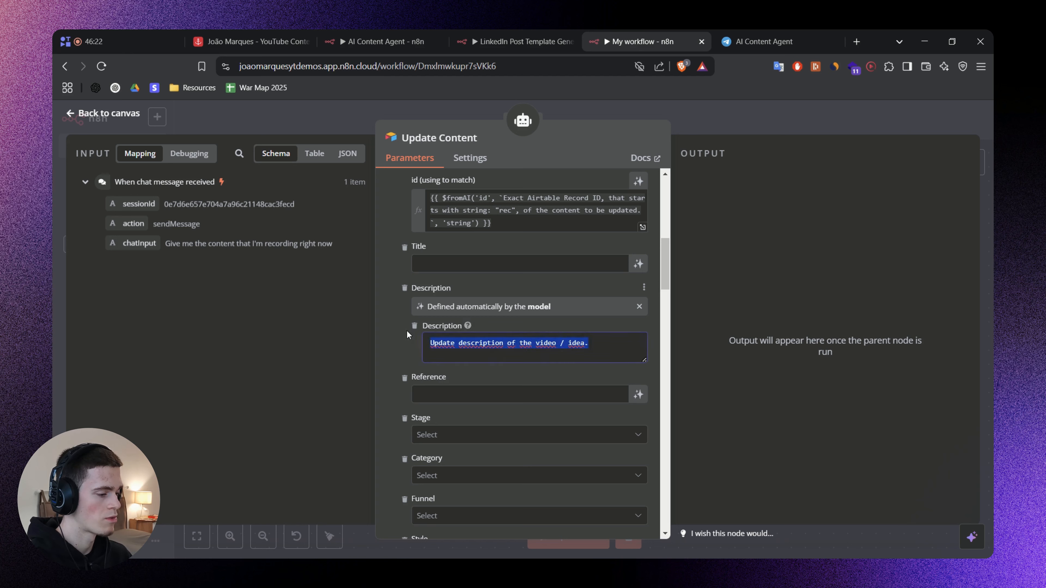
{"action": "left_click", "coordinate": [386, 333]}
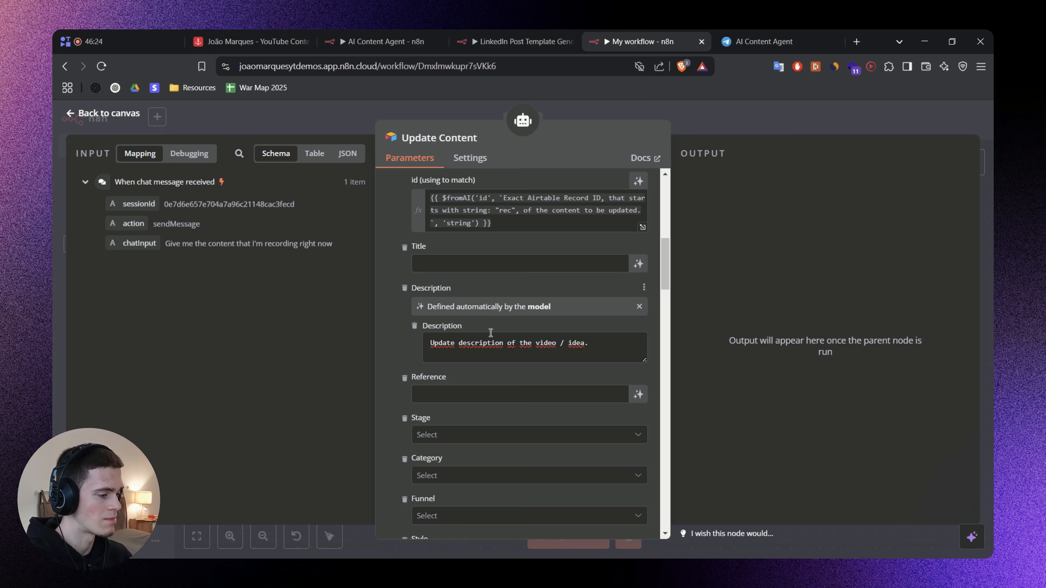
Let the model define Start Writing? in Update Content, with the description ""true" if the user wants to start scripting the video.".
{"action": "scroll", "coordinate": [490, 333], "scroll_direction": "down", "scroll_amount": 7}
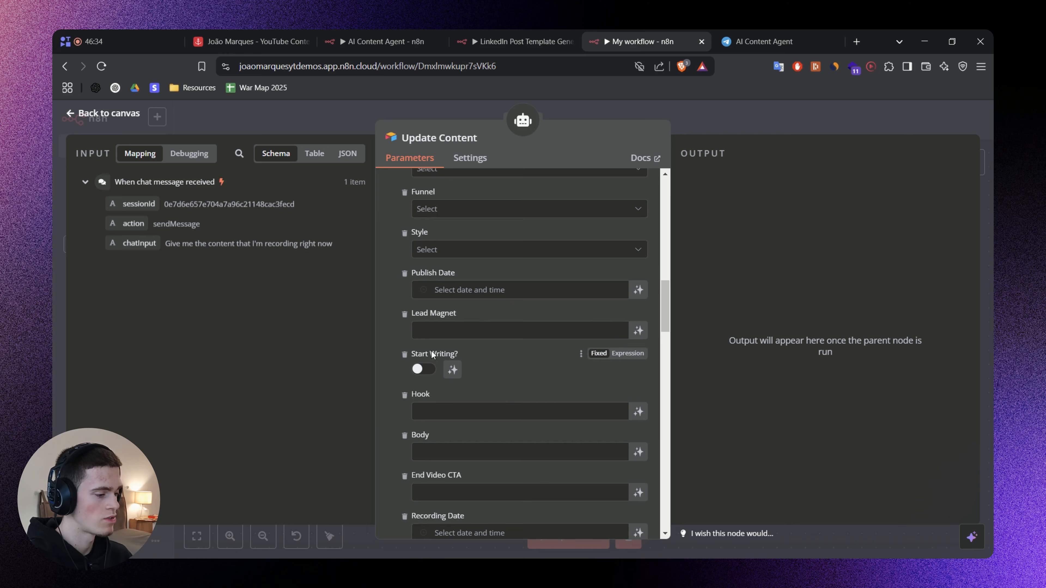
{"action": "left_click", "coordinate": [452, 370]}
{"action": "left_click", "coordinate": [461, 394]}
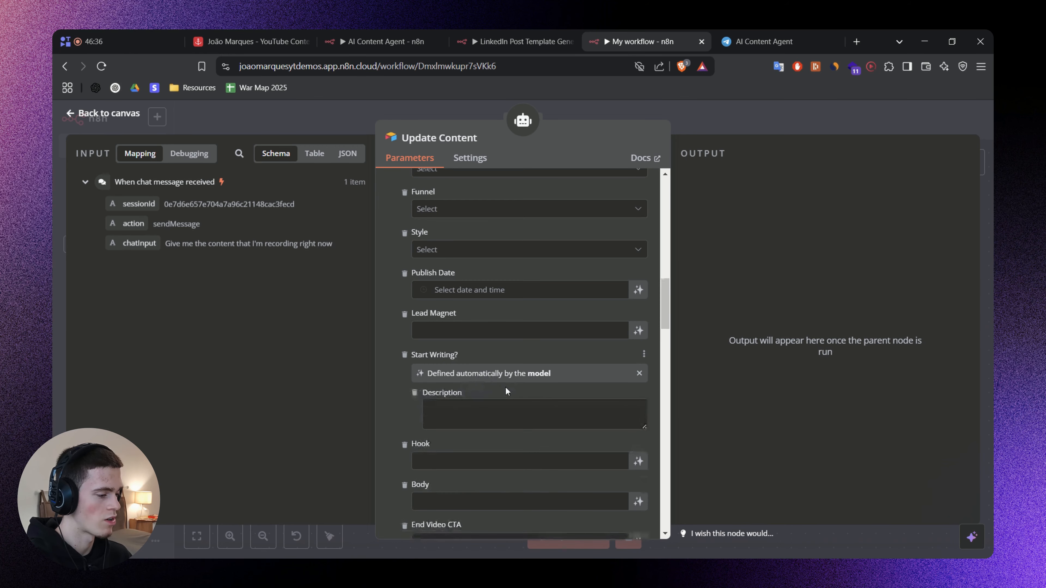
{"action": "type", "text": "\"true\" if the user wants to start scripting the video"}
Switch to the Airtable Content Bank and tick Start Writing? for content 33.
{"action": "left_click", "coordinate": [251, 41]}
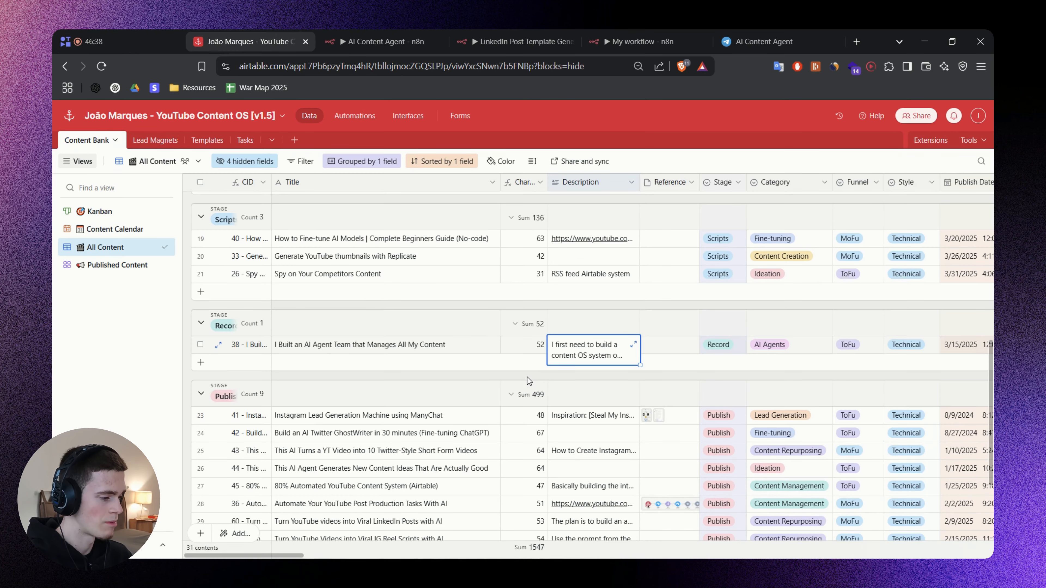
{"action": "left_click_drag", "start_coordinate": [296, 555], "coordinate": [375, 552]}
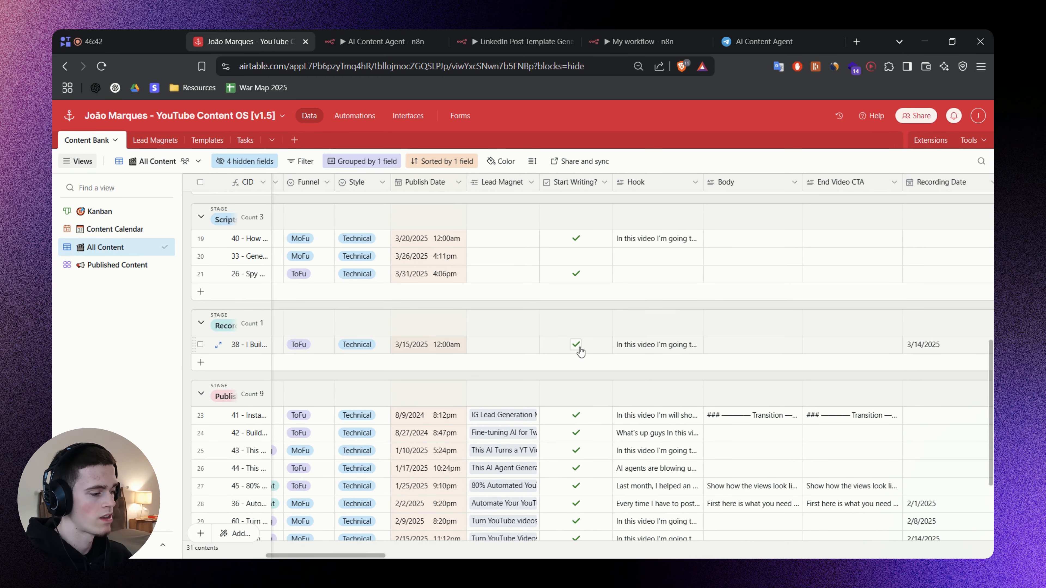
{"action": "scroll", "coordinate": [577, 356], "scroll_direction": "up", "scroll_amount": 3}
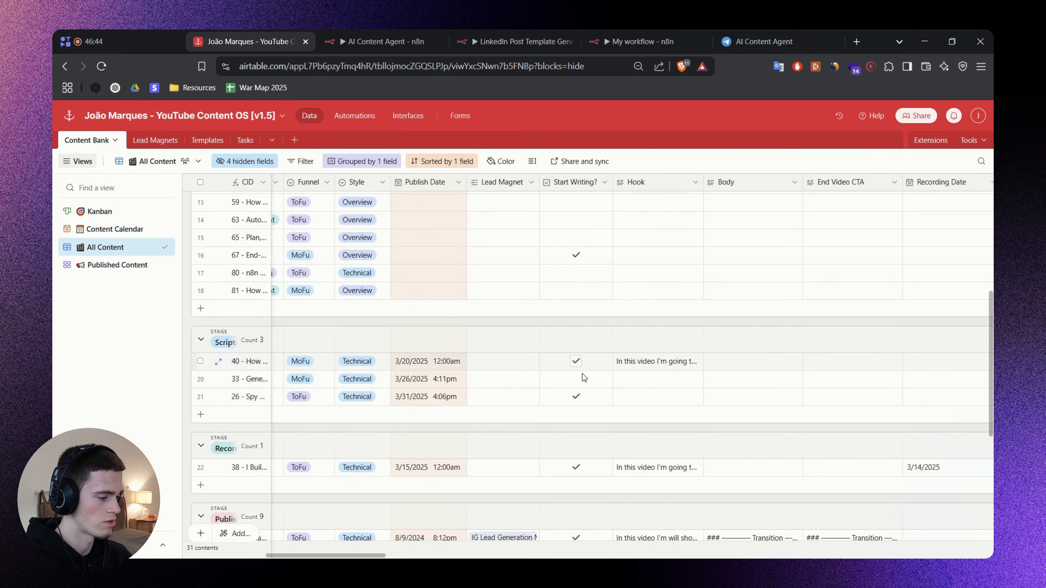
{"action": "left_click", "coordinate": [578, 384]}
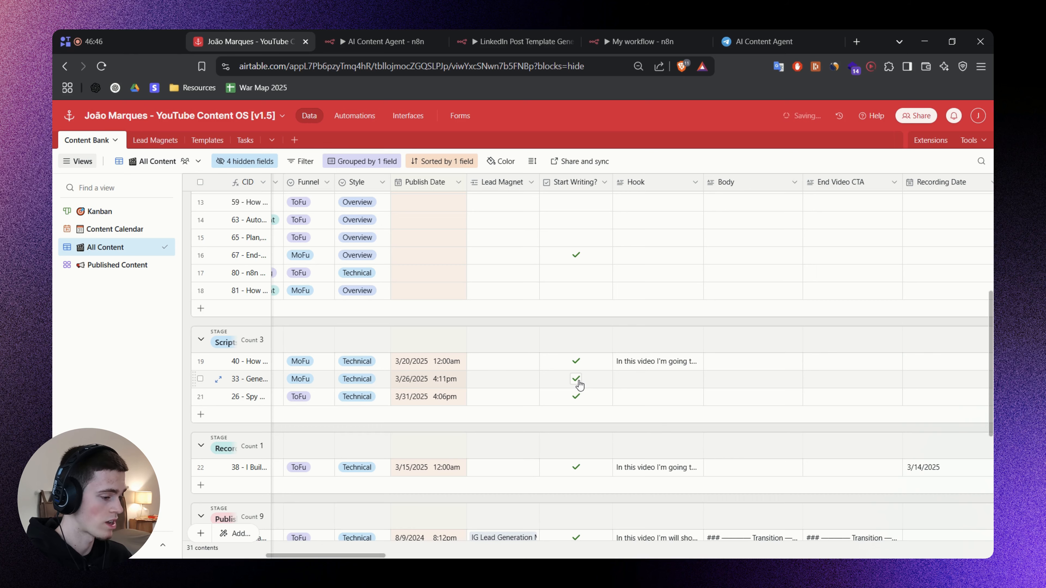
Tick Start Writing? for content 81, check which stage it moves to, and delete that content from the Content Bank.
{"action": "scroll", "coordinate": [578, 387], "scroll_direction": "up", "scroll_amount": 3}
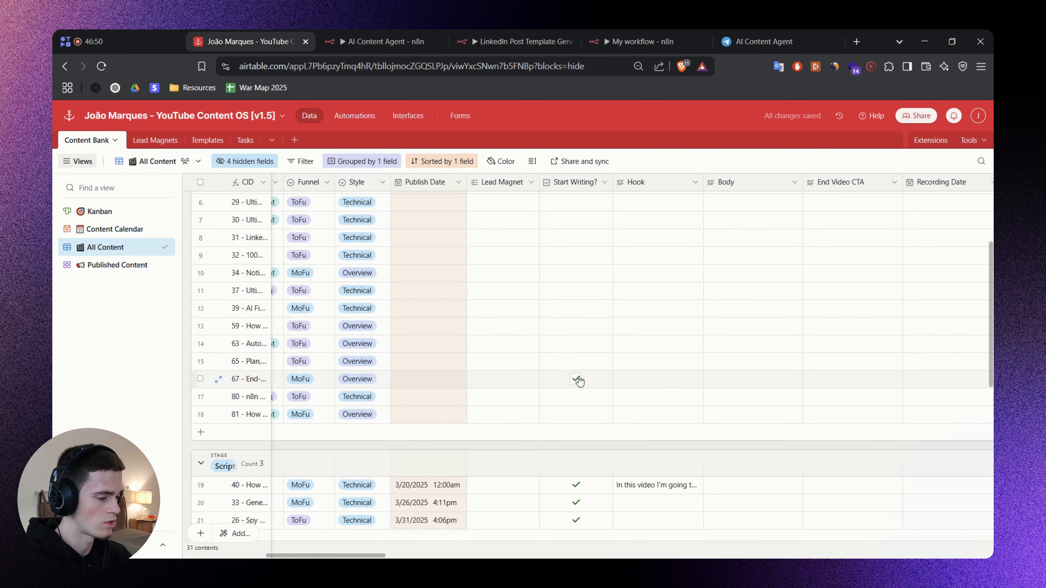
{"action": "mouse_move", "coordinate": [377, 555]}
{"action": "left_mouse_down"}
{"action": "mouse_move", "coordinate": [247, 552]}
{"action": "mouse_move", "coordinate": [373, 548]}
{"action": "left_mouse_up"}
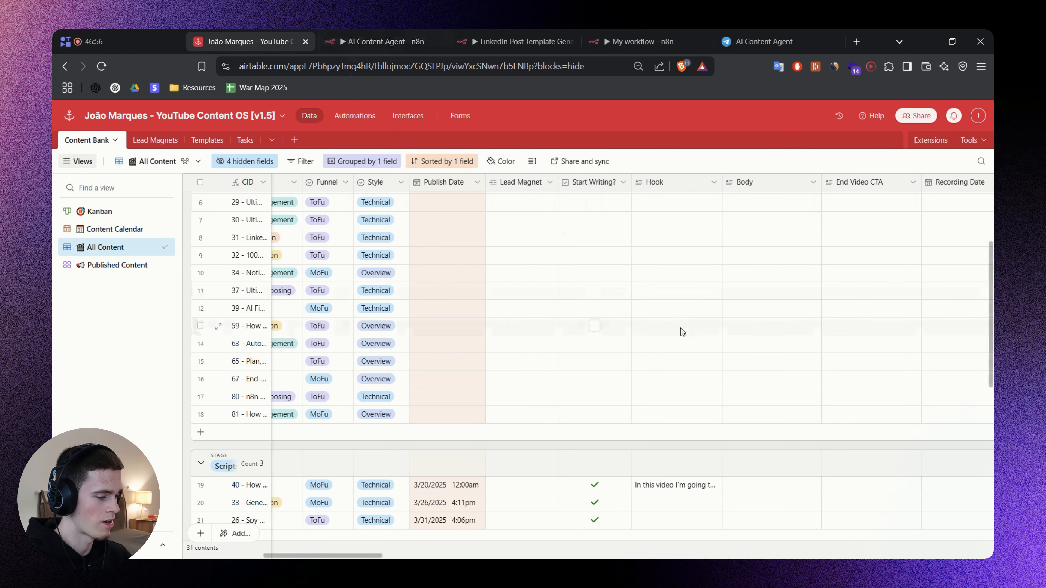
{"action": "left_click", "coordinate": [597, 420]}
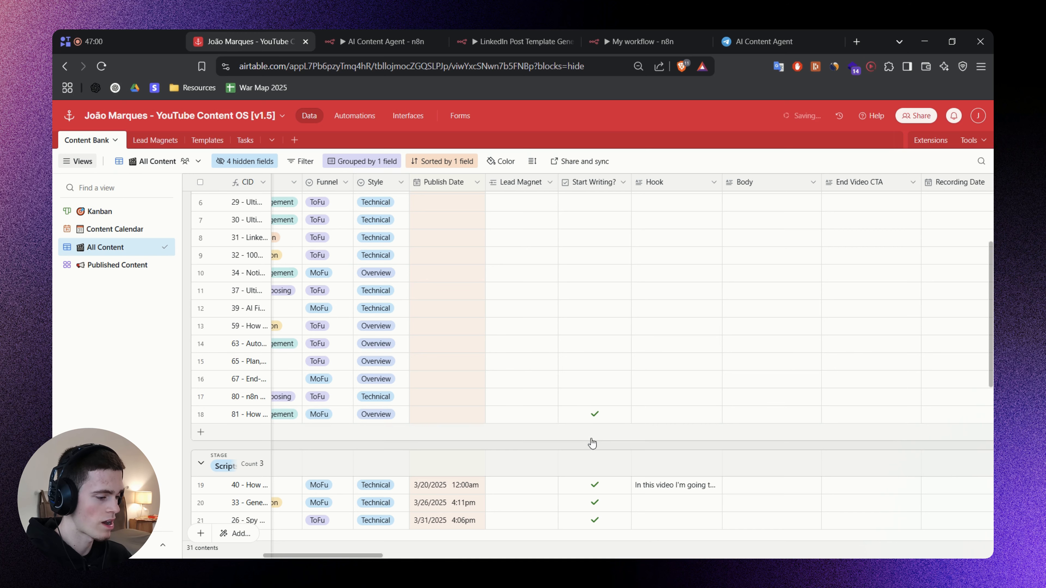
{"action": "scroll", "coordinate": [367, 558], "scroll_direction": "left", "scroll_amount": 5}
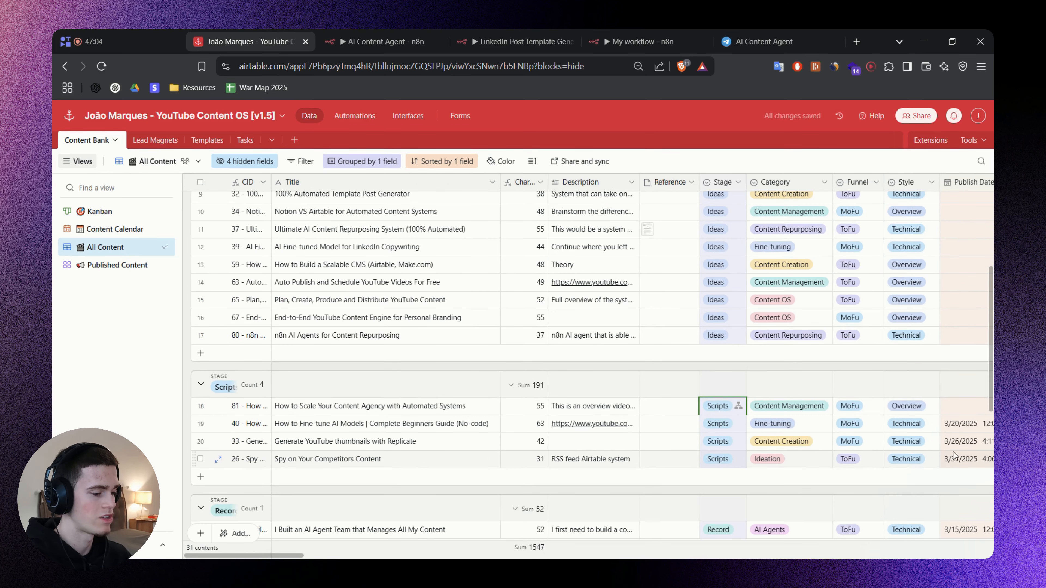
{"action": "right_click", "coordinate": [418, 407]}
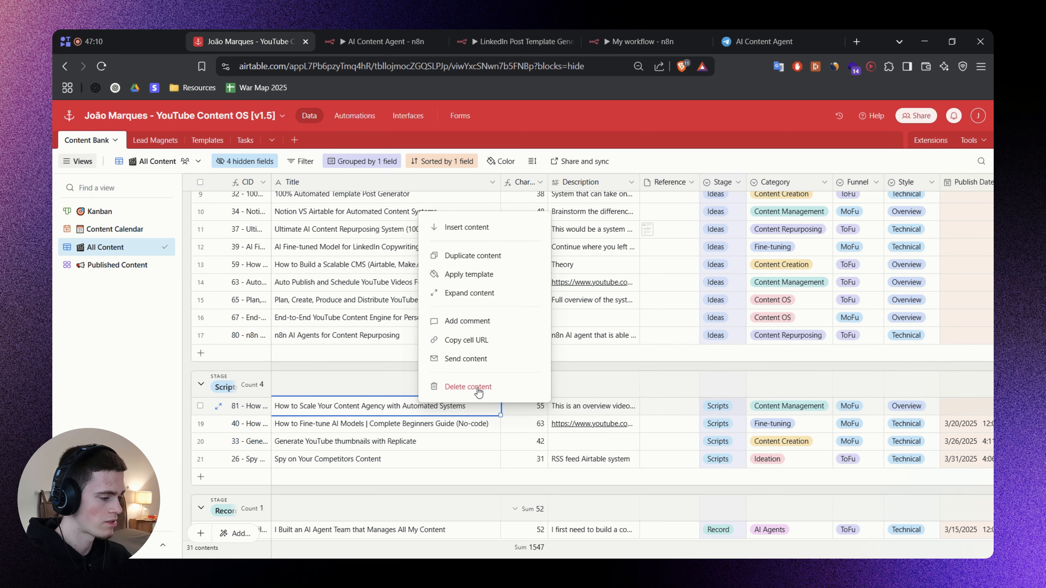
{"action": "left_click", "coordinate": [478, 389]}
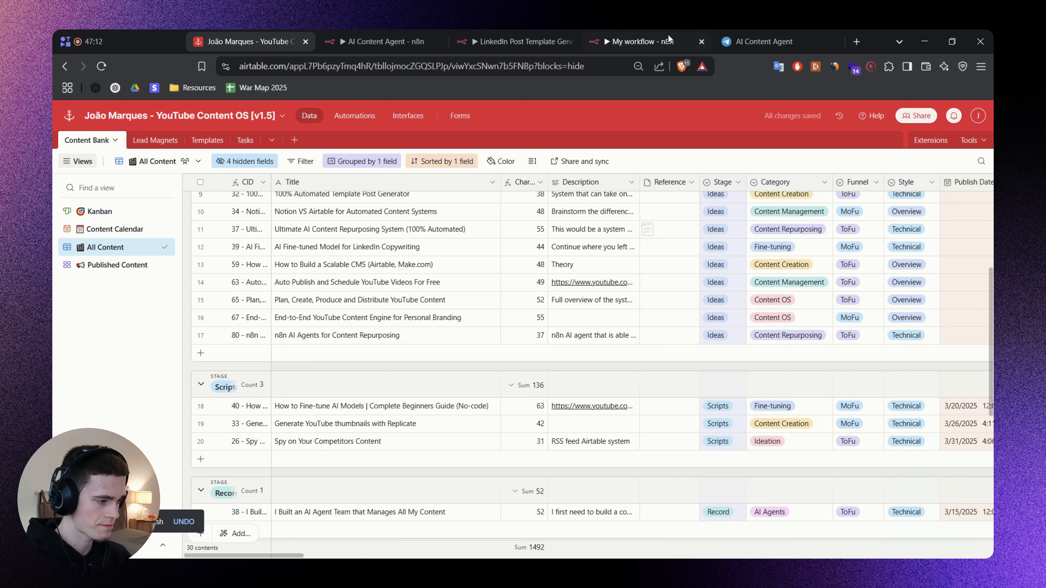
Compare the Start Writing? description in n8n's Update Content with the Stage and Start Writing? columns of the Airtable Content Bank.
{"action": "left_click", "coordinate": [655, 31]}
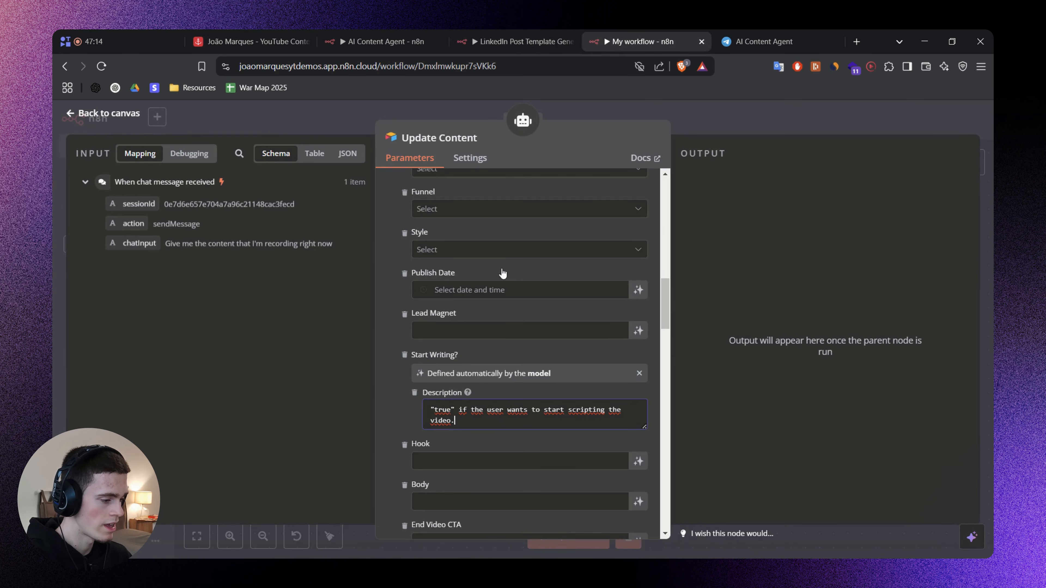
{"action": "scroll", "coordinate": [429, 397], "scroll_direction": "down", "scroll_amount": 2}
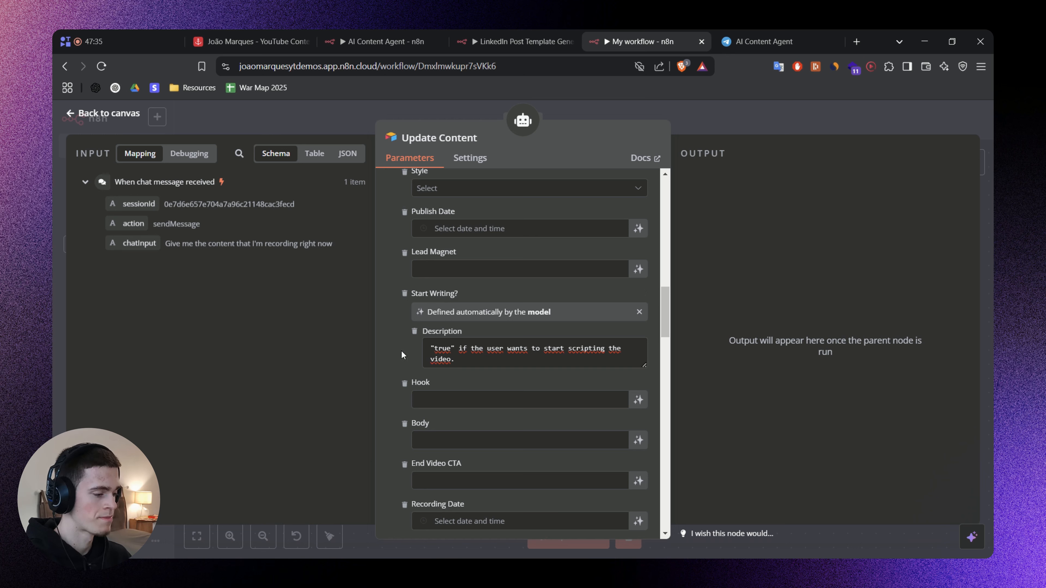
{"action": "left_click_drag", "start_coordinate": [468, 357], "coordinate": [424, 345]}
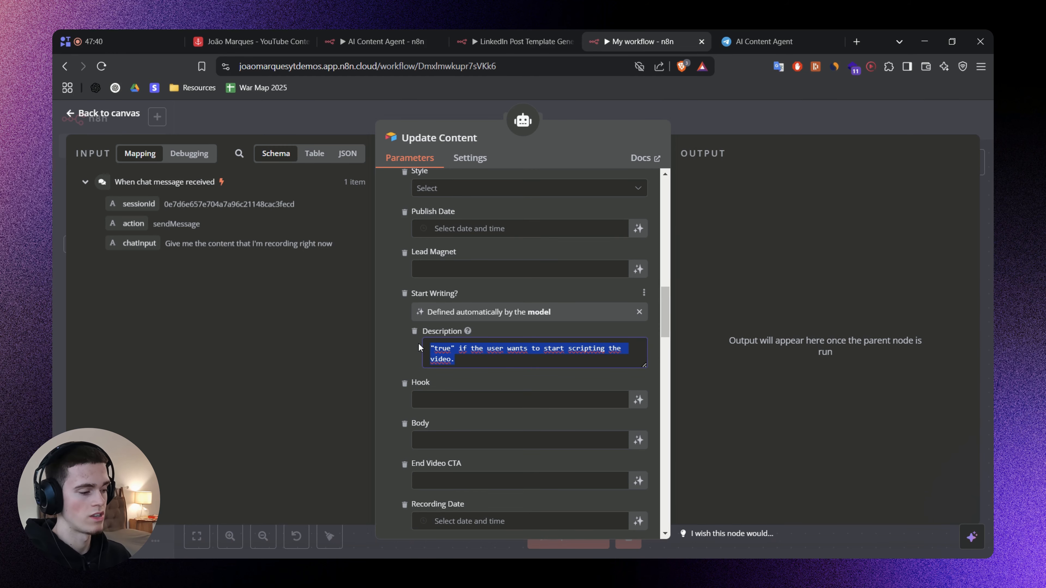
{"action": "left_click", "coordinate": [253, 41]}
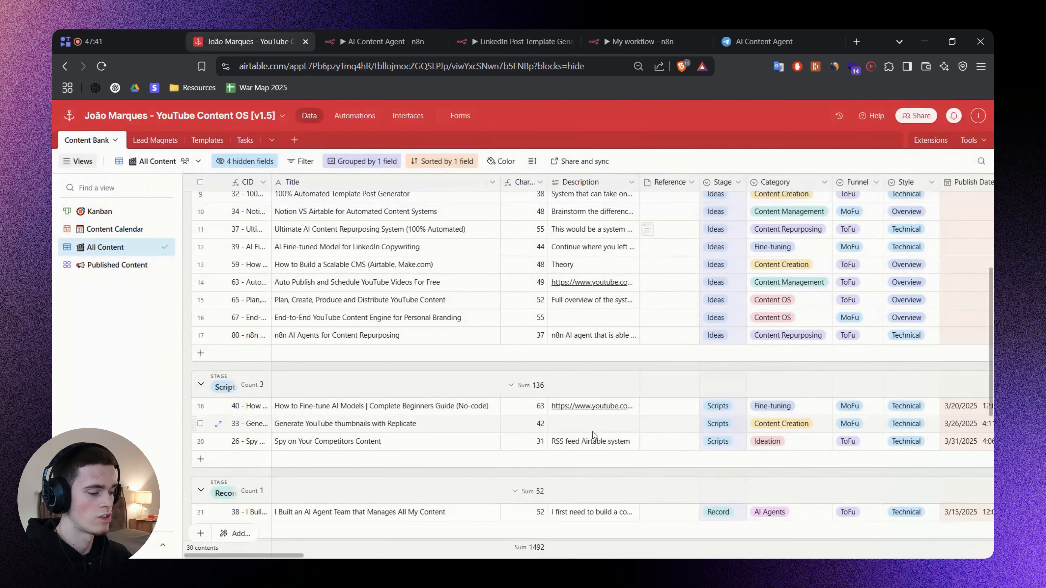
{"action": "left_click_drag", "start_coordinate": [282, 555], "coordinate": [327, 554]}
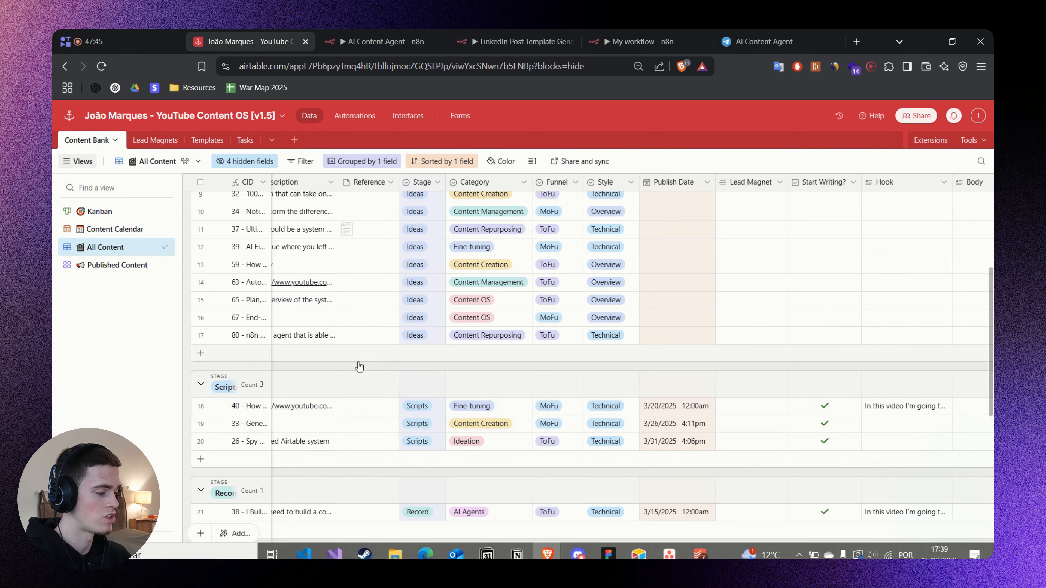
{"action": "left_click_drag", "start_coordinate": [298, 555], "coordinate": [252, 555]}
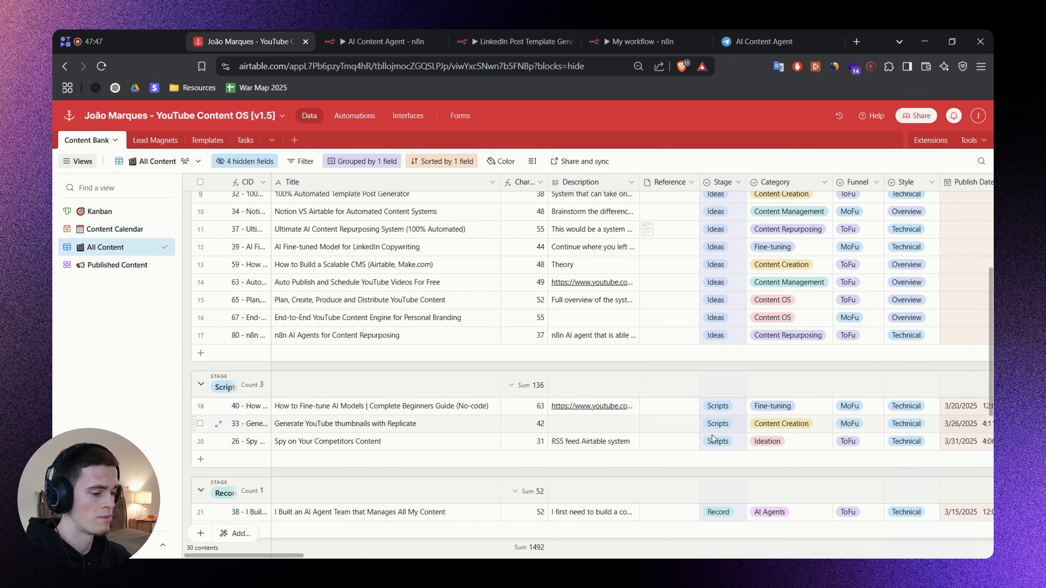
{"action": "left_click", "coordinate": [658, 36]}
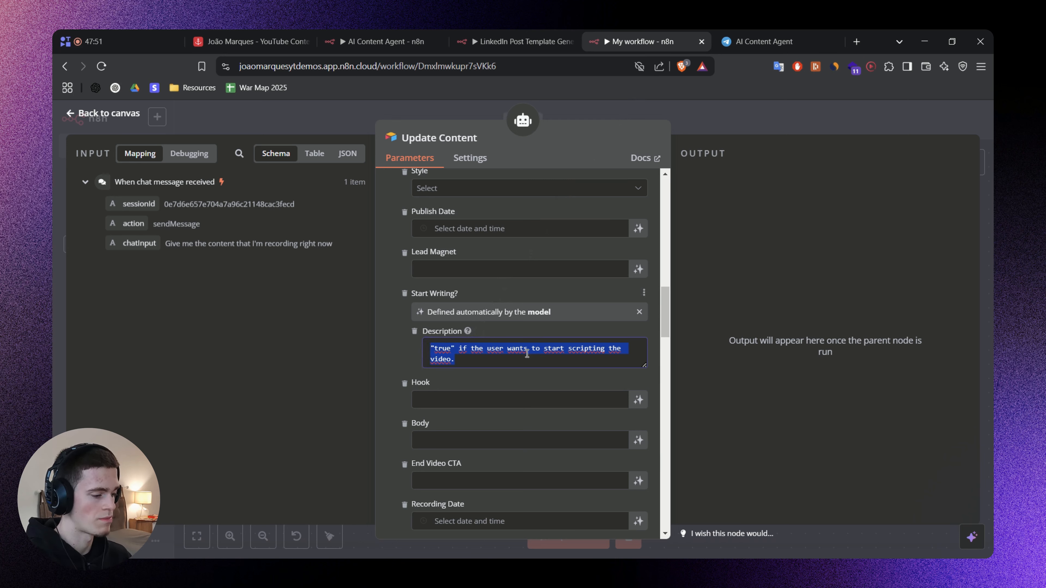
{"action": "left_click", "coordinate": [405, 343]}
Let the model define the Hook value in Update Content, with the description "Update hook for the video.".
{"action": "left_click", "coordinate": [638, 400]}
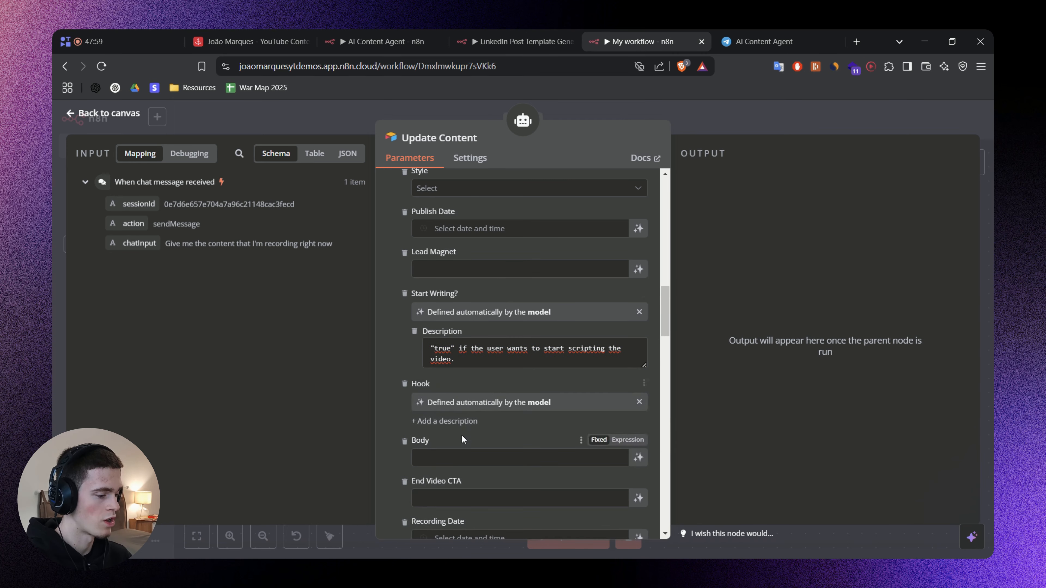
{"action": "left_click", "coordinate": [462, 422]}
{"action": "type", "text": "Update hook for the video."}
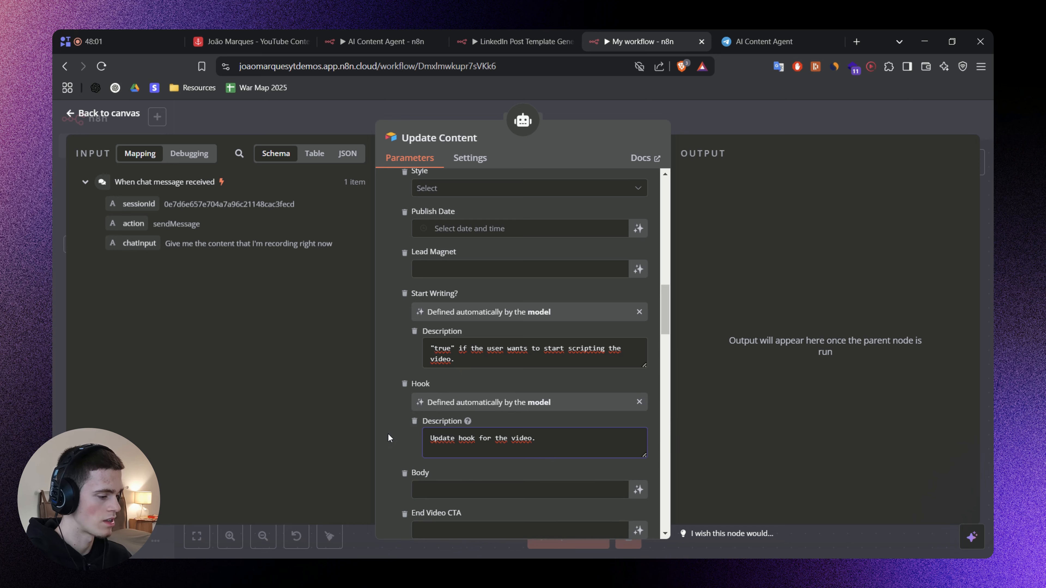
{"action": "scroll", "coordinate": [506, 426], "scroll_direction": "down", "scroll_amount": 2}
{"action": "left_click", "coordinate": [569, 383]}
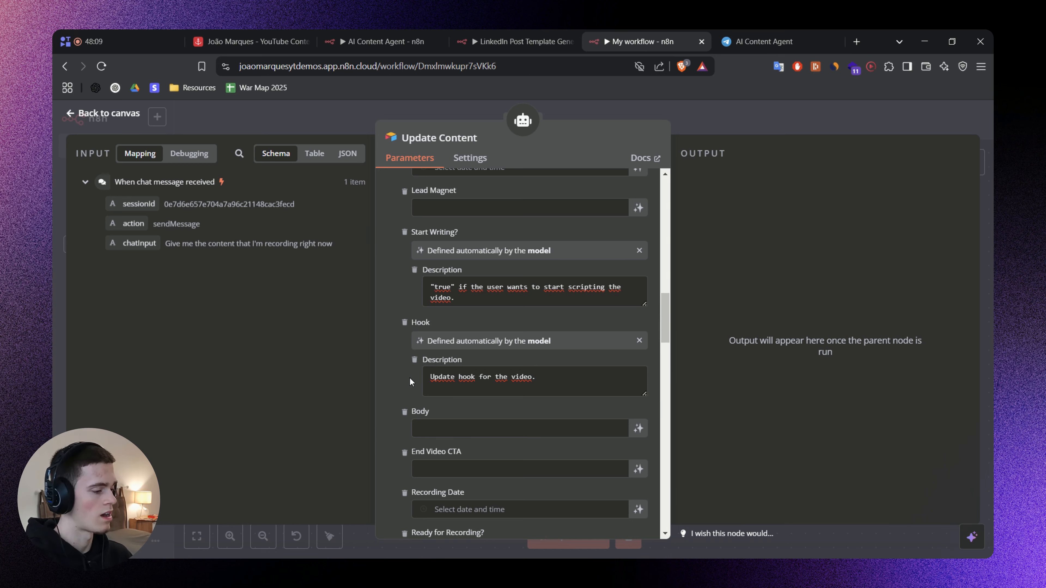
Let the model define the Recording Notes value in Update Content, with the description "Notes for recording the content.".
{"action": "scroll", "coordinate": [433, 370], "scroll_direction": "down", "scroll_amount": 6}
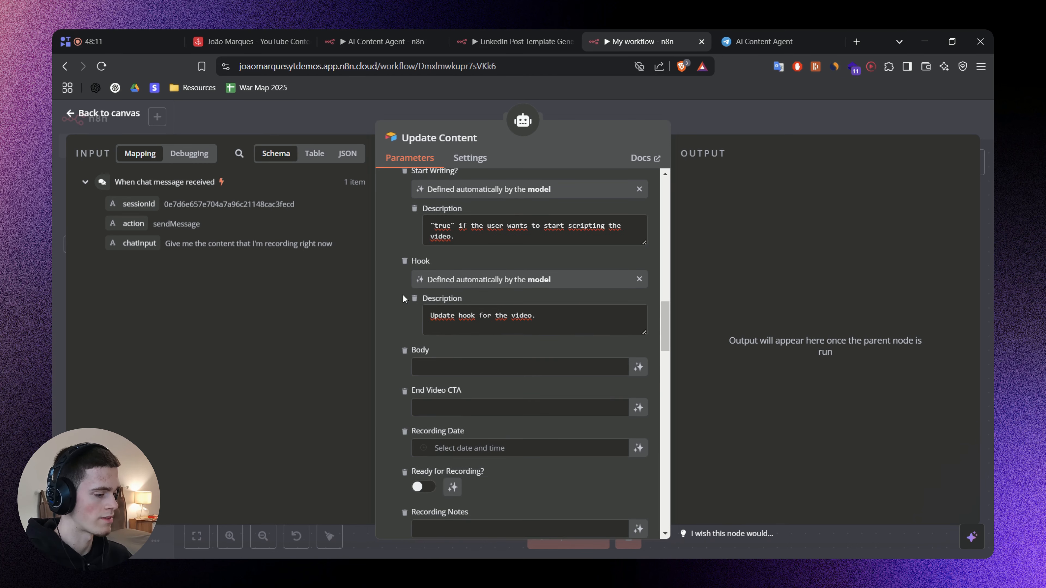
{"action": "left_click", "coordinate": [460, 368]}
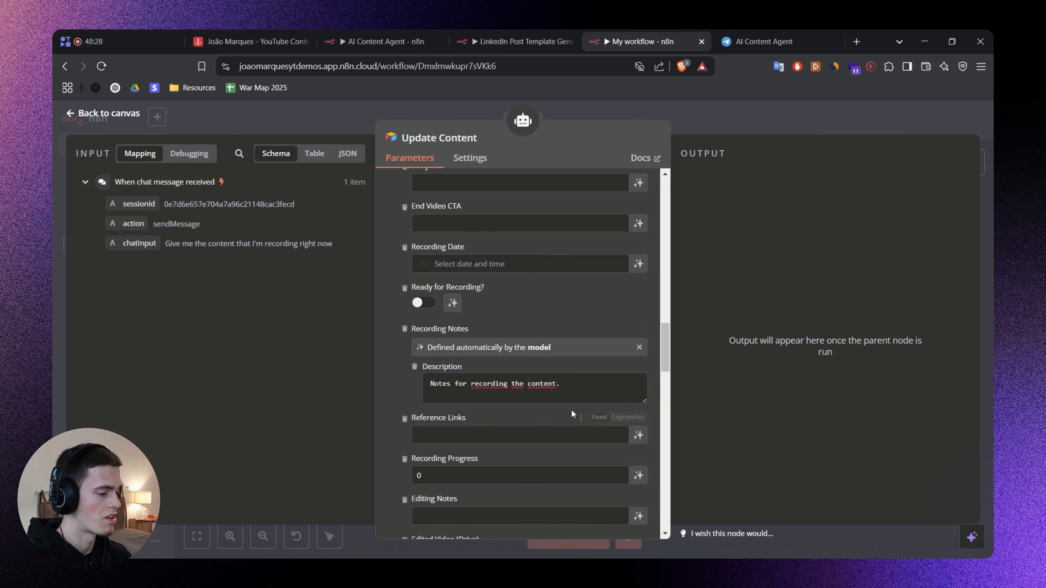
Switch to the Airtable Content Bank and examine the Recording Notes column and its neighbouring recording fields.
{"action": "left_click", "coordinate": [297, 43]}
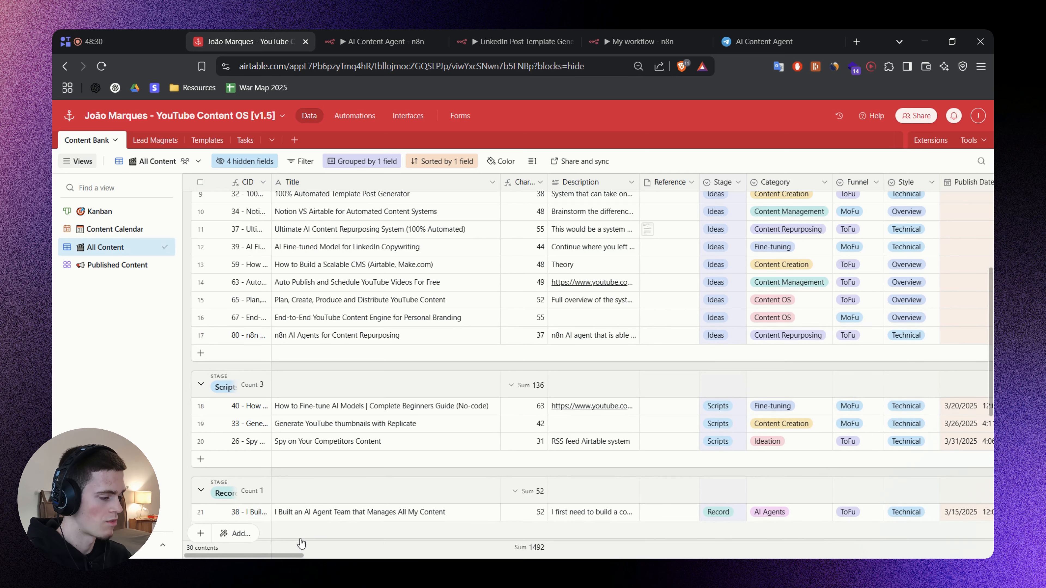
{"action": "scroll", "coordinate": [335, 555], "scroll_direction": "right", "scroll_amount": 10}
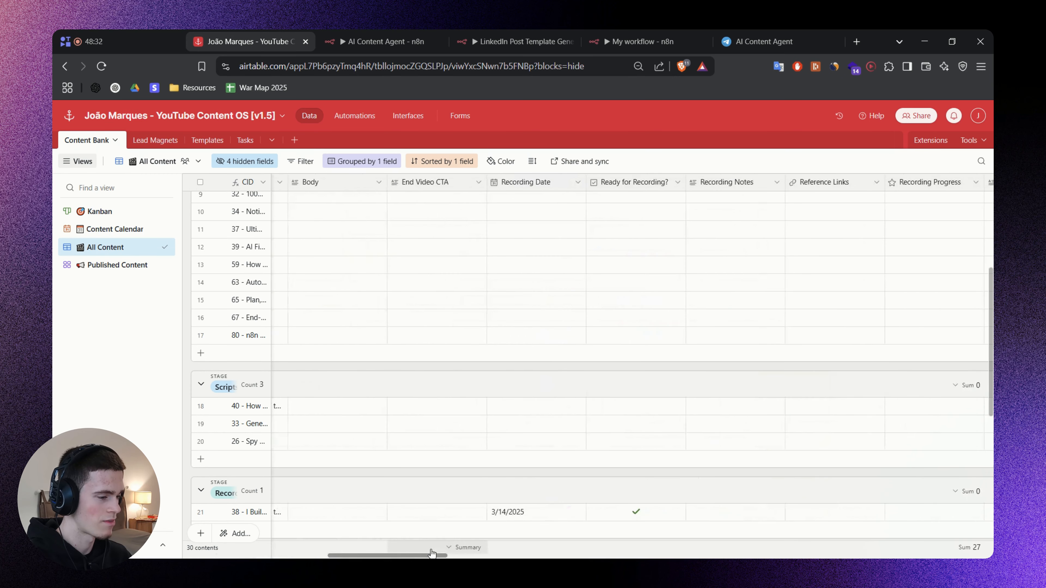
{"action": "scroll", "coordinate": [432, 554], "scroll_direction": "right", "scroll_amount": 3}
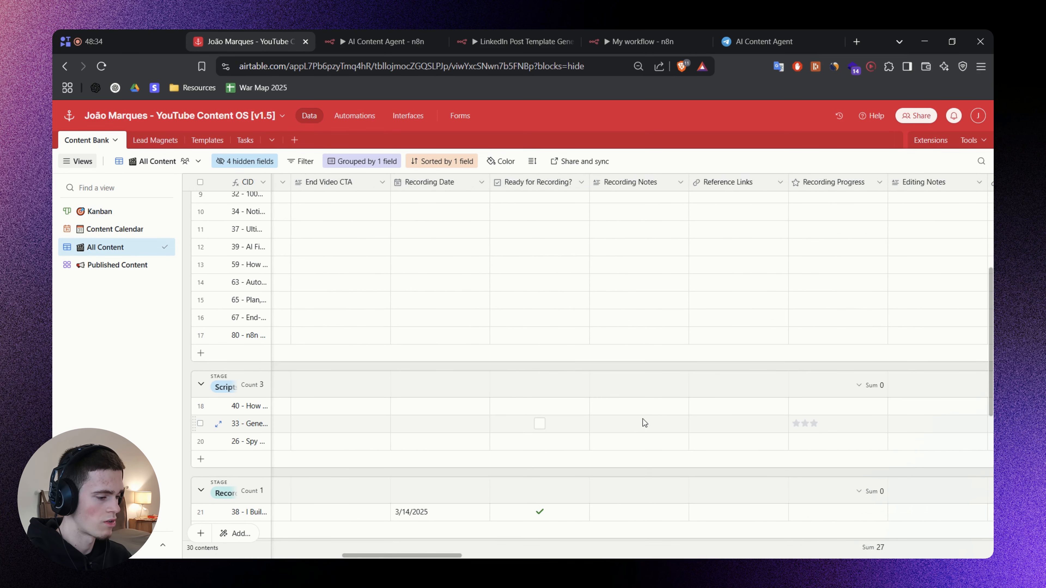
Inspect the expanded Recording Notes cell of record 33 in the Content Bank, close it and return to the table's first columns.
{"action": "left_click", "coordinate": [634, 427]}
{"action": "left_click", "coordinate": [682, 423]}
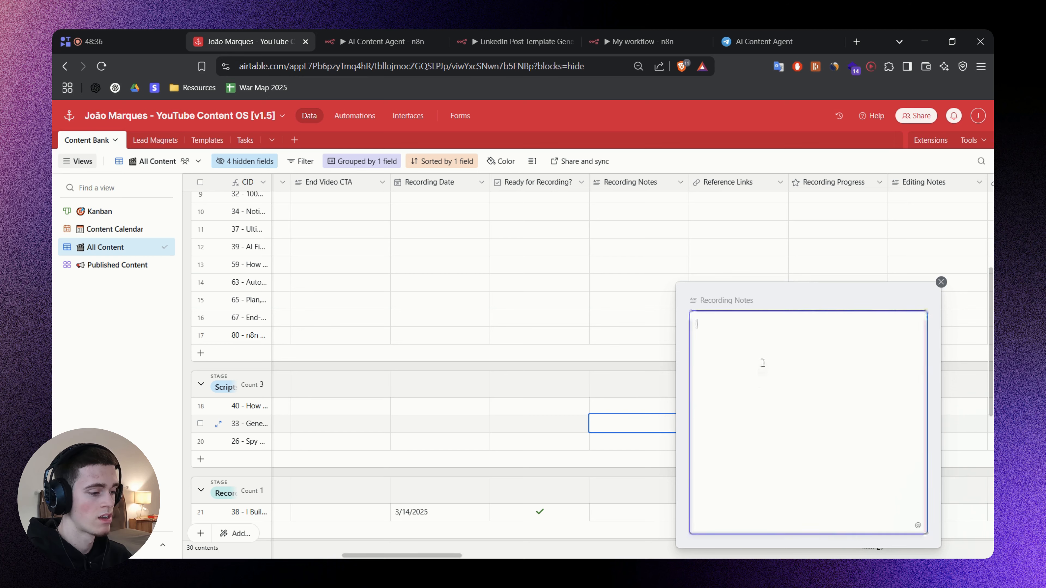
{"action": "left_click", "coordinate": [807, 299]}
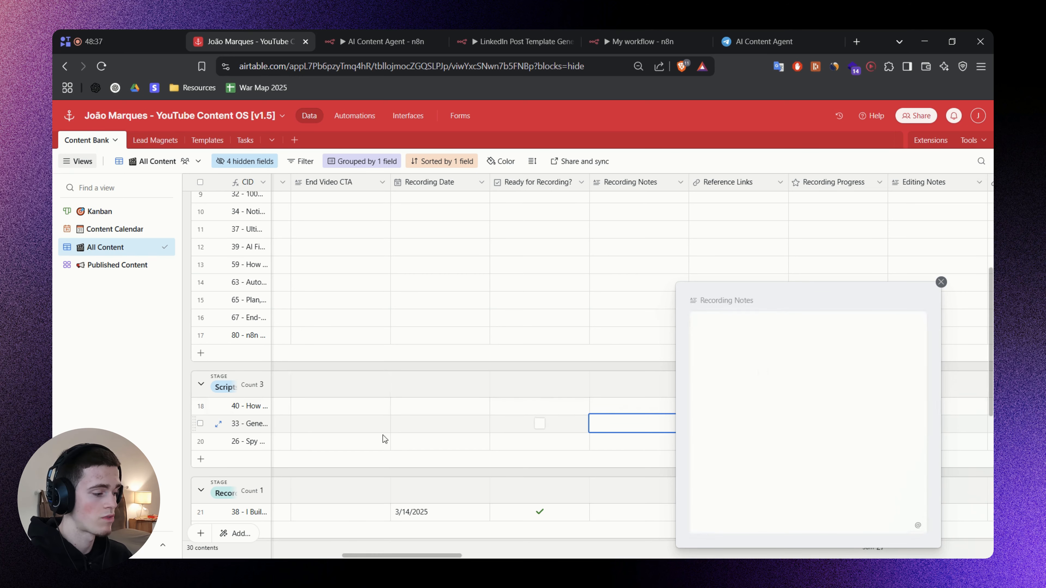
{"action": "left_click", "coordinate": [943, 283]}
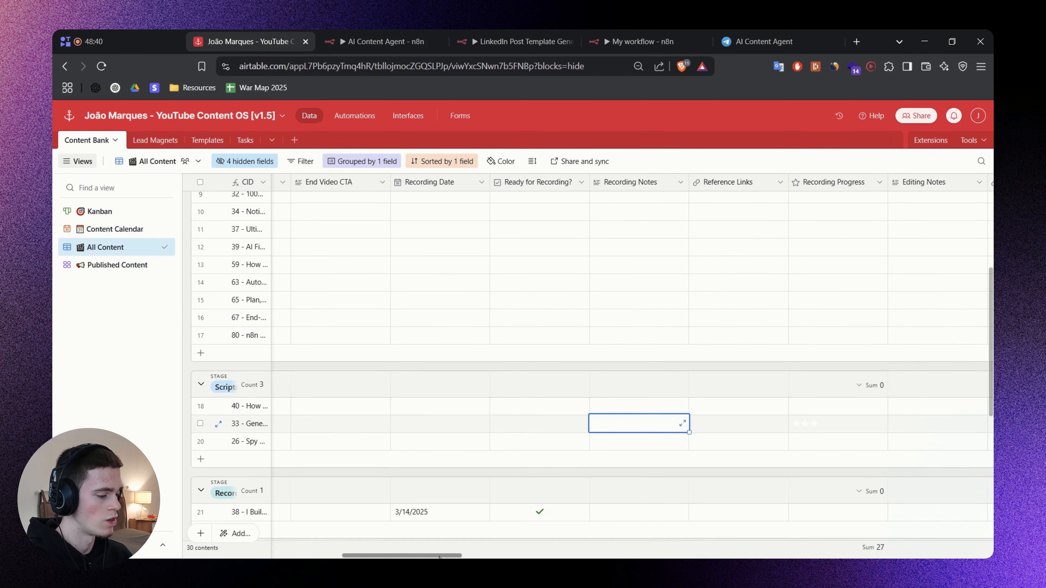
{"action": "left_click_drag", "start_coordinate": [424, 554], "coordinate": [310, 552]}
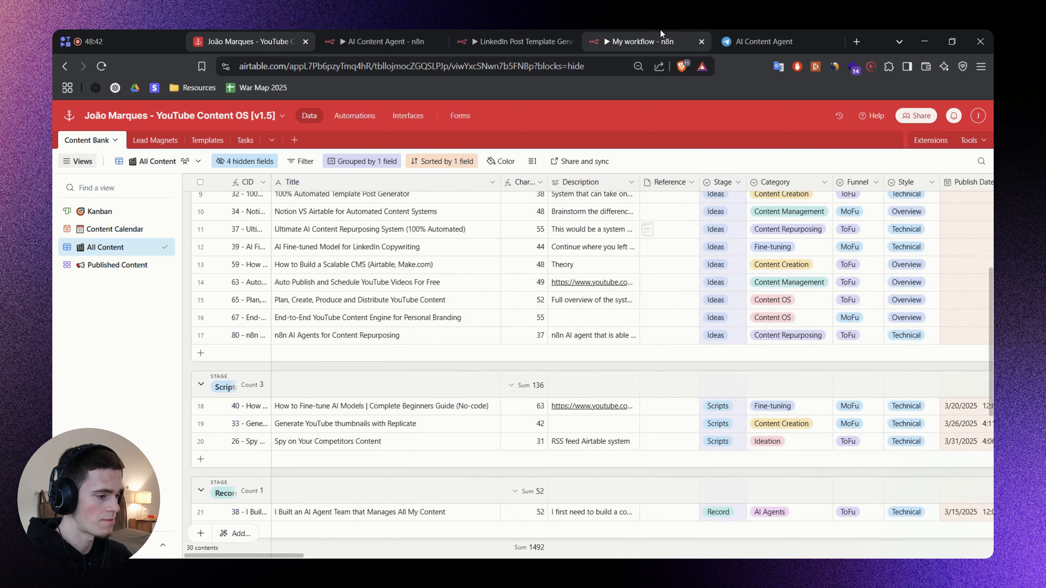
Switch to My workflow in n8n and let the model define Editing Notes in Update Content, described as "Notes for editing the content.".
{"action": "left_click", "coordinate": [643, 42]}
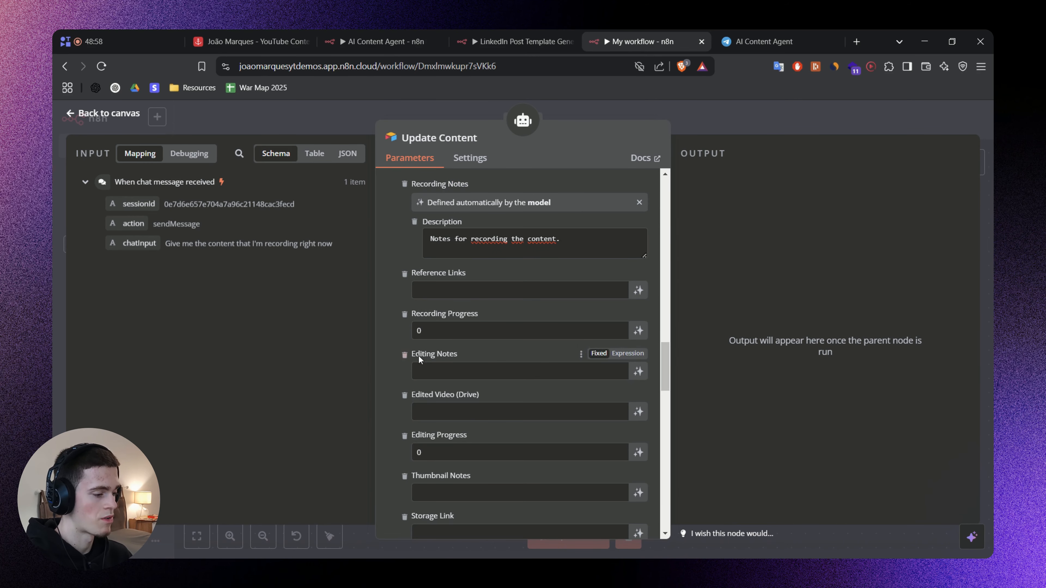
{"action": "left_click", "coordinate": [639, 372]}
{"action": "left_click", "coordinate": [469, 394]}
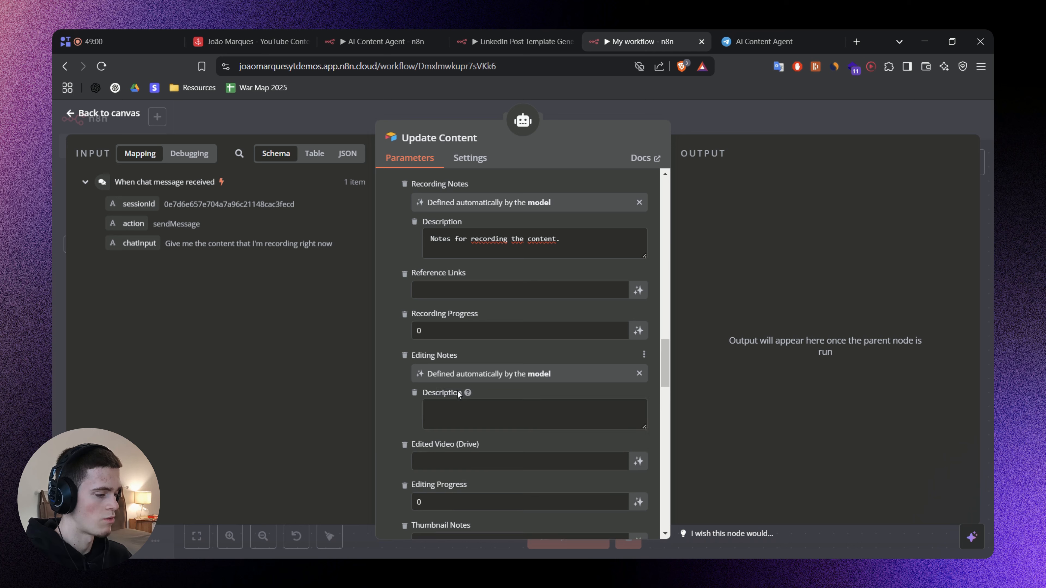
{"action": "type", "text": "Notes for editing the content."}
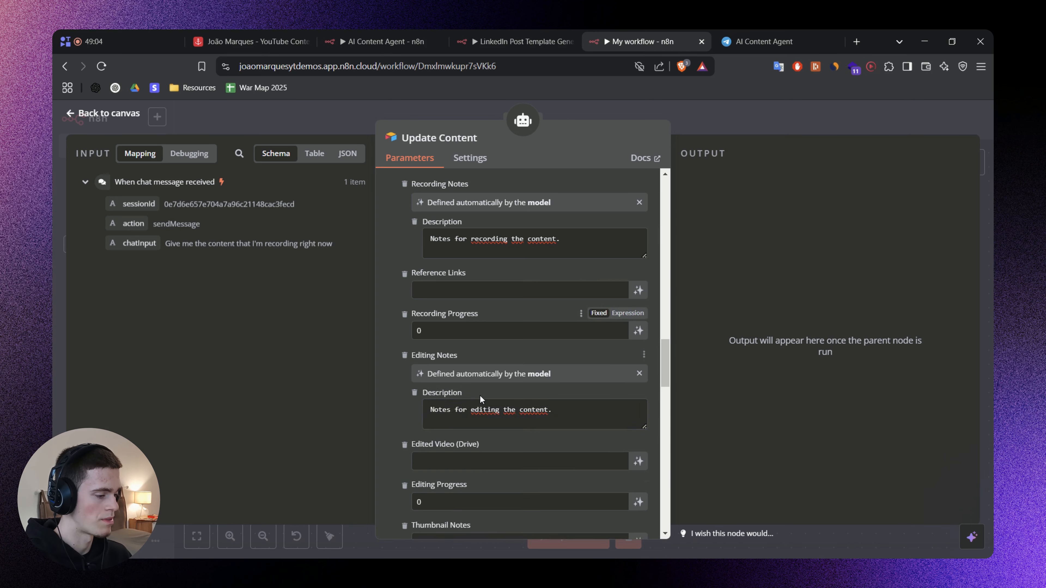
Let the model define the Thumbnail Notes value in Update Content, with the description "Notes for the video thumbnail.".
{"action": "scroll", "coordinate": [480, 394], "scroll_direction": "down", "scroll_amount": 2}
{"action": "left_click", "coordinate": [638, 480]}
{"action": "scroll", "coordinate": [484, 433], "scroll_direction": "down", "scroll_amount": 4}
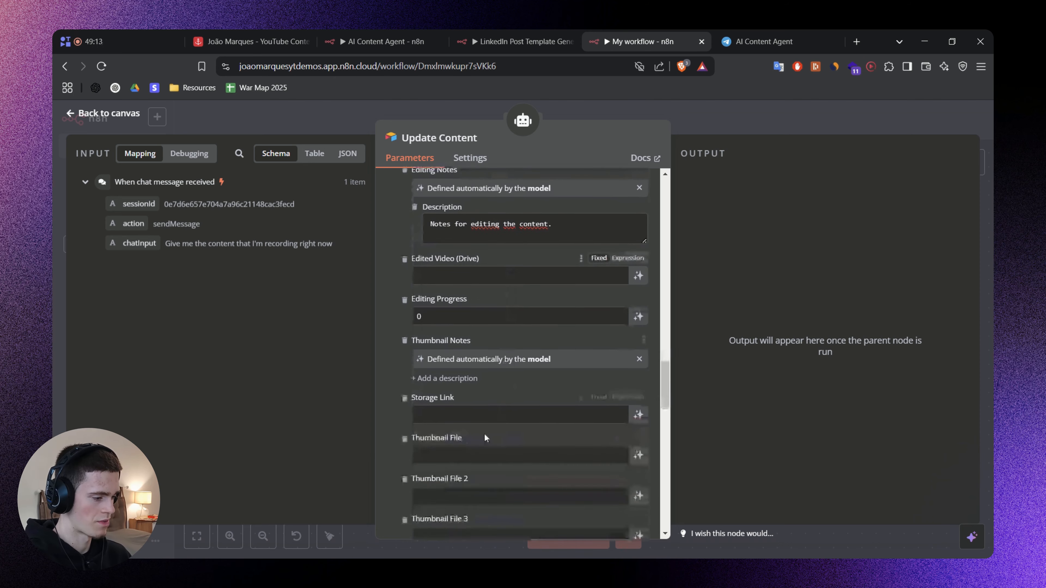
{"action": "left_click", "coordinate": [458, 383]}
{"action": "type", "text": "Notes for the video thumbnail."}
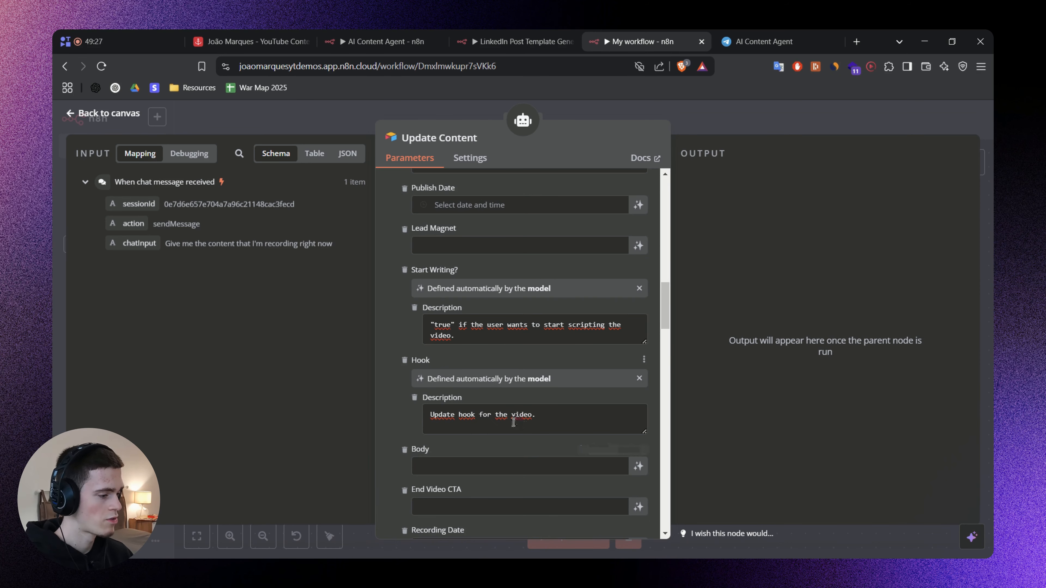
Remove the Body, End Video CTA, Recording Date and Ready for Recording? fields from the values to update.
{"action": "scroll", "coordinate": [504, 357], "scroll_direction": "up", "scroll_amount": 3}
{"action": "scroll", "coordinate": [504, 357], "scroll_direction": "down", "scroll_amount": 5}
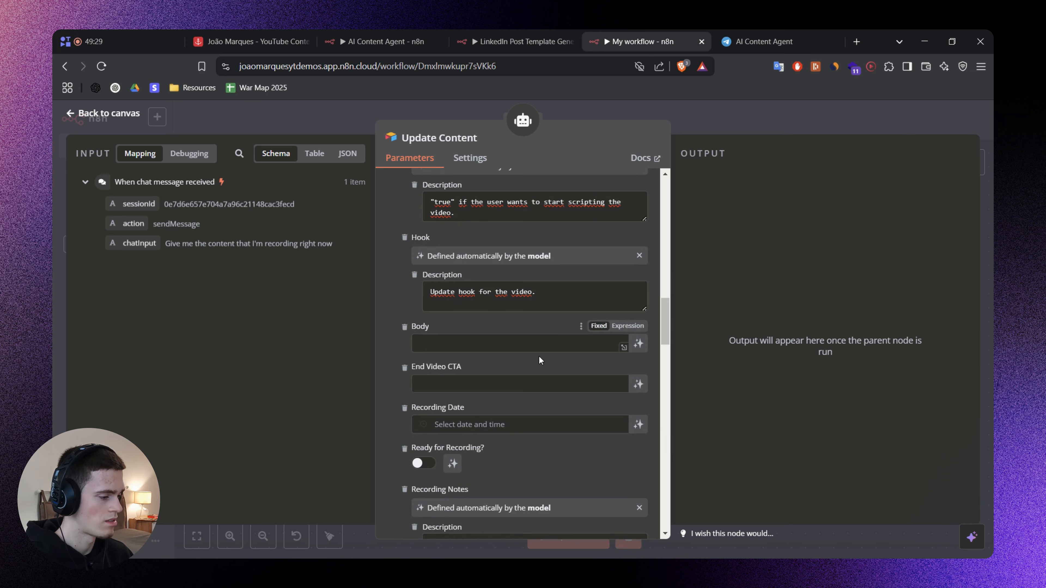
{"action": "left_click", "coordinate": [404, 327]}
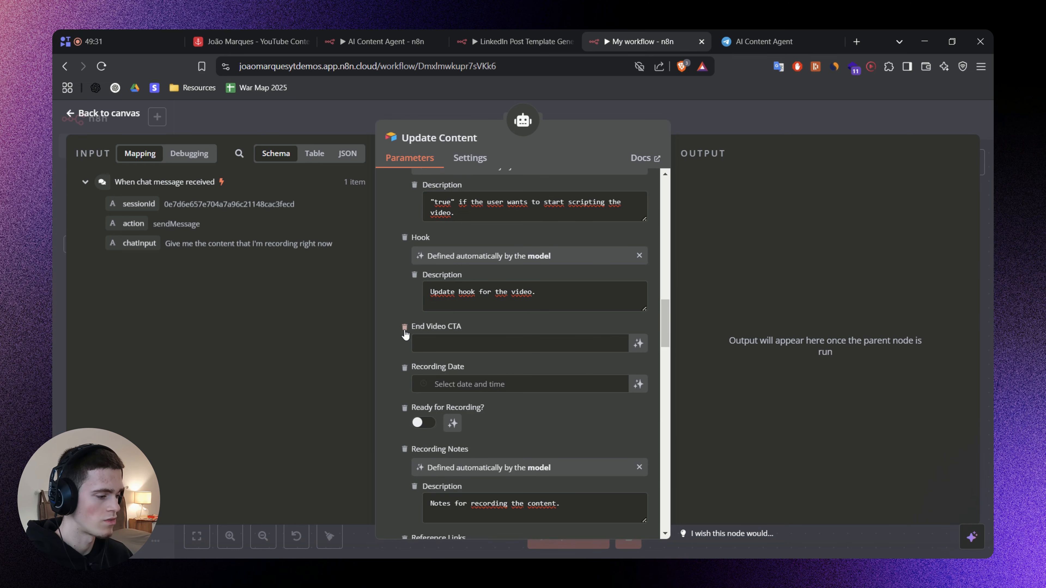
{"action": "left_click", "coordinate": [405, 327]}
{"action": "left_click", "coordinate": [405, 327]}
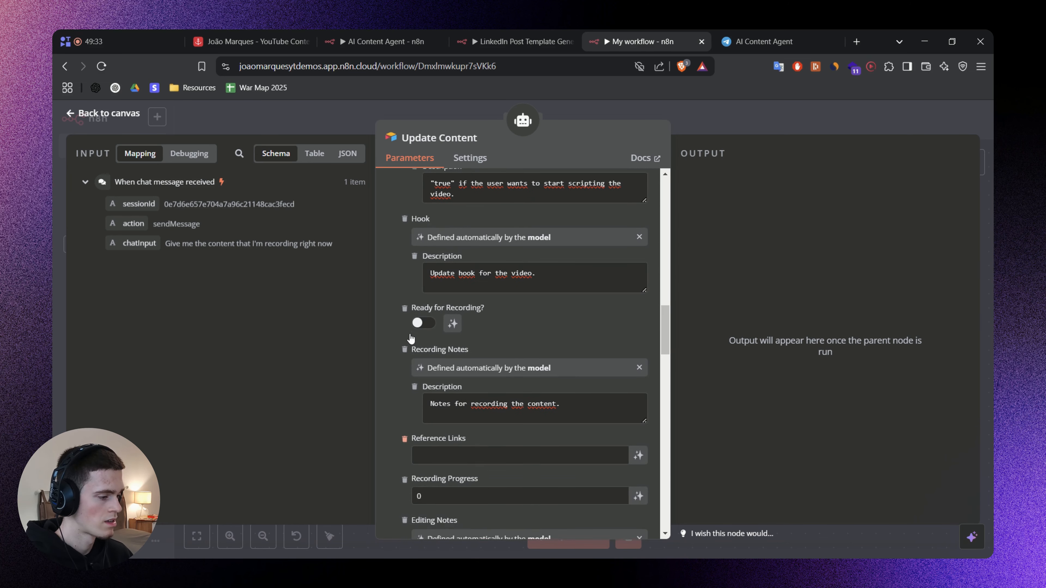
{"action": "left_click", "coordinate": [404, 328]}
Remove the Reference Links, Recording Progress, Edited Video (Drive) and Editing Progress fields from the values to update.
{"action": "scroll", "coordinate": [407, 349], "scroll_direction": "down", "scroll_amount": 1}
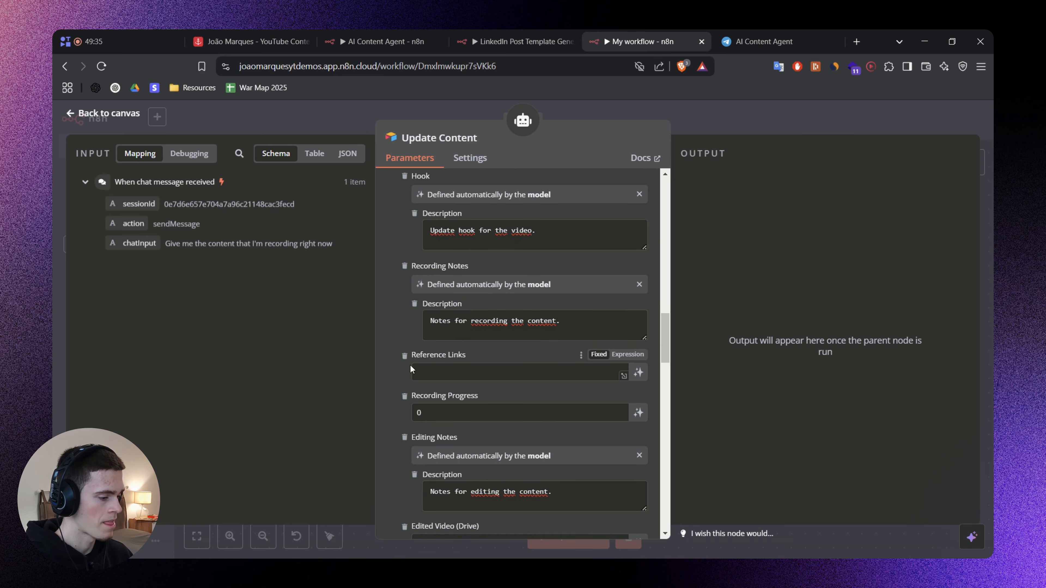
{"action": "left_click", "coordinate": [406, 359]}
{"action": "left_click", "coordinate": [406, 359]}
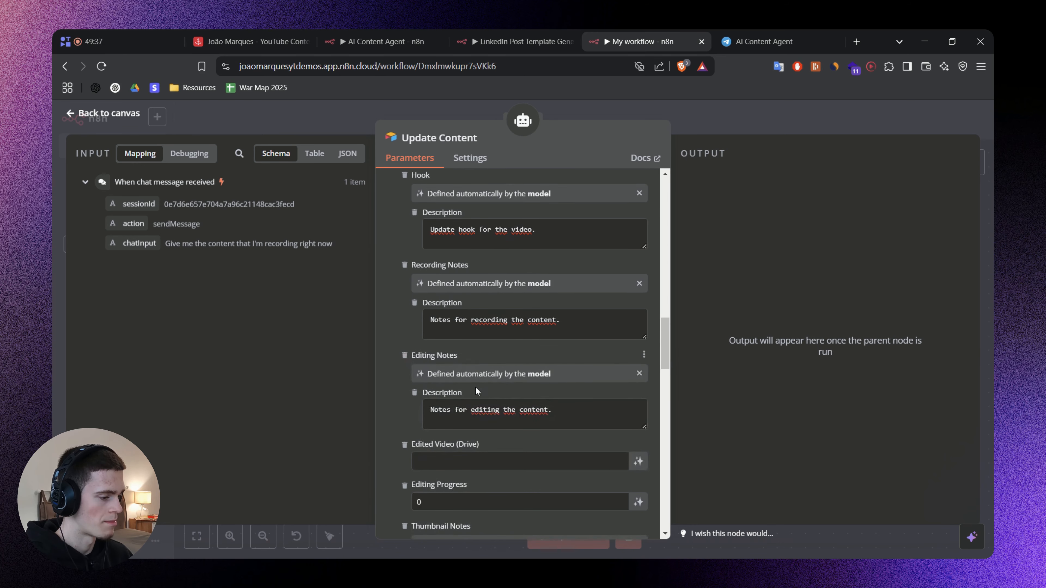
{"action": "scroll", "coordinate": [475, 387], "scroll_direction": "down", "scroll_amount": 2}
{"action": "left_click", "coordinate": [405, 328]}
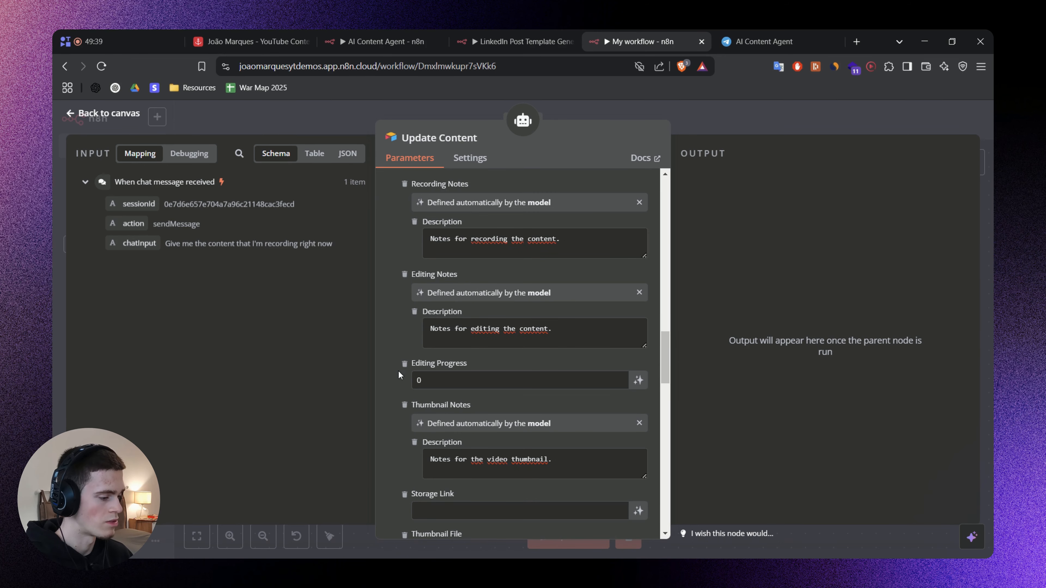
{"action": "left_click", "coordinate": [404, 364]}
Remove the Storage Link, Thumbnail File, Thumbnail File 2, Thumbnail File 3 and Ready to Post? fields from the values to update.
{"action": "scroll", "coordinate": [428, 377], "scroll_direction": "down", "scroll_amount": 2}
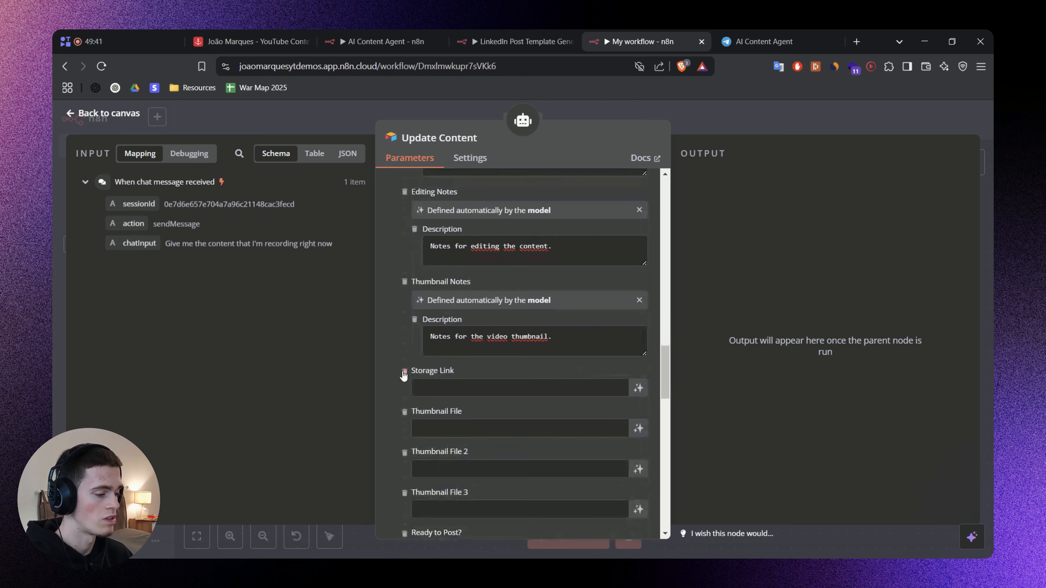
{"action": "left_click", "coordinate": [404, 369]}
{"action": "left_click", "coordinate": [405, 250]}
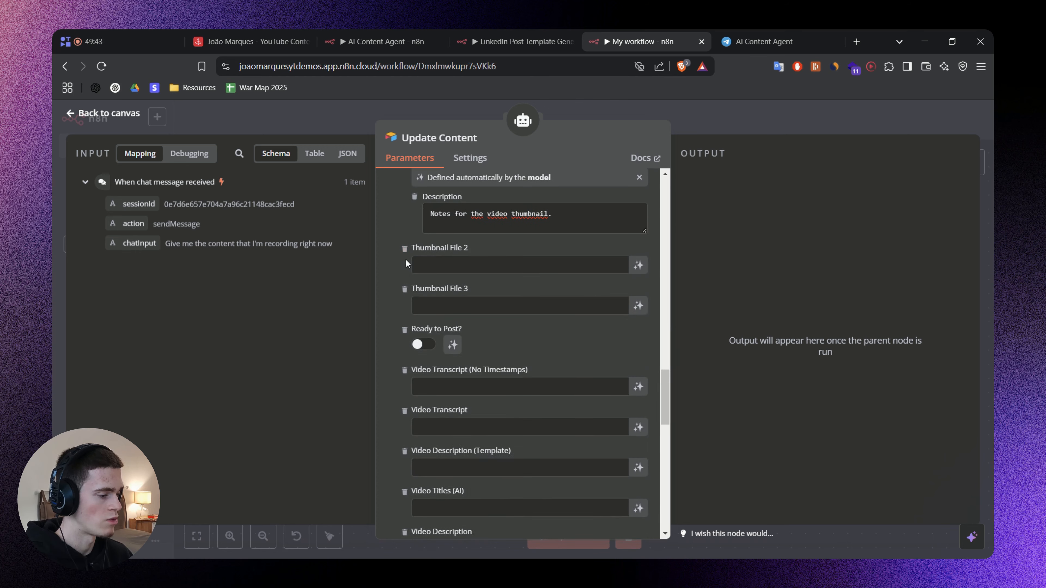
{"action": "left_click", "coordinate": [405, 250]}
{"action": "left_click", "coordinate": [406, 250]}
{"action": "left_click", "coordinate": [405, 250]}
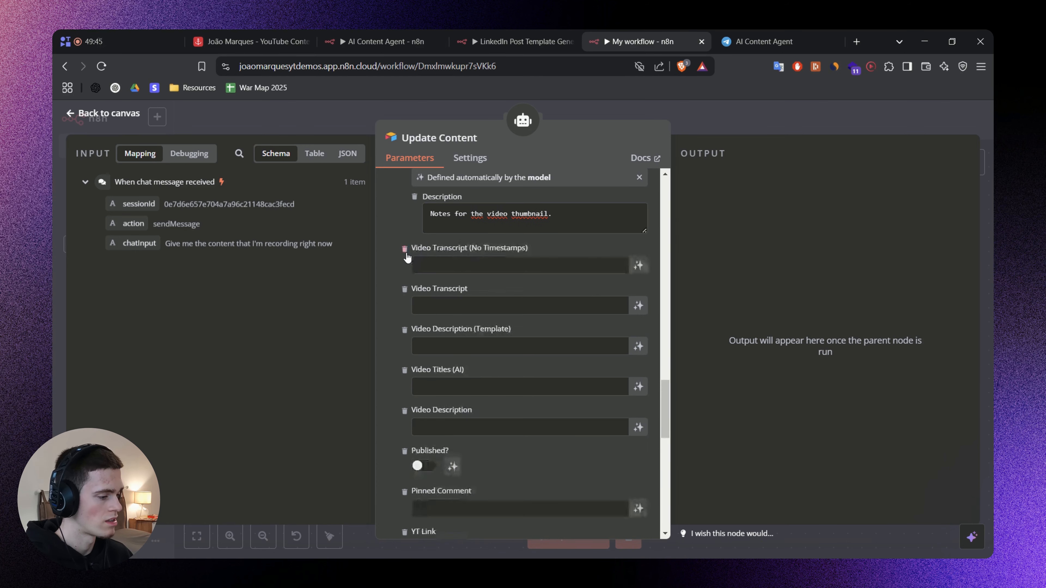
Remove both Video Transcript fields, Video Description (Template), Video Titles (AI) and Video Description from the values to update.
{"action": "left_click", "coordinate": [405, 249]}
{"action": "left_click", "coordinate": [405, 250]}
{"action": "left_click", "coordinate": [405, 250]}
{"action": "left_click", "coordinate": [405, 250]}
Remove Published?, Pinned Comment, YT Link, Promo Email, Beehiiv Post Link, YT Video ID and LinkedIn Template from the values to update.
{"action": "left_click", "coordinate": [406, 250]}
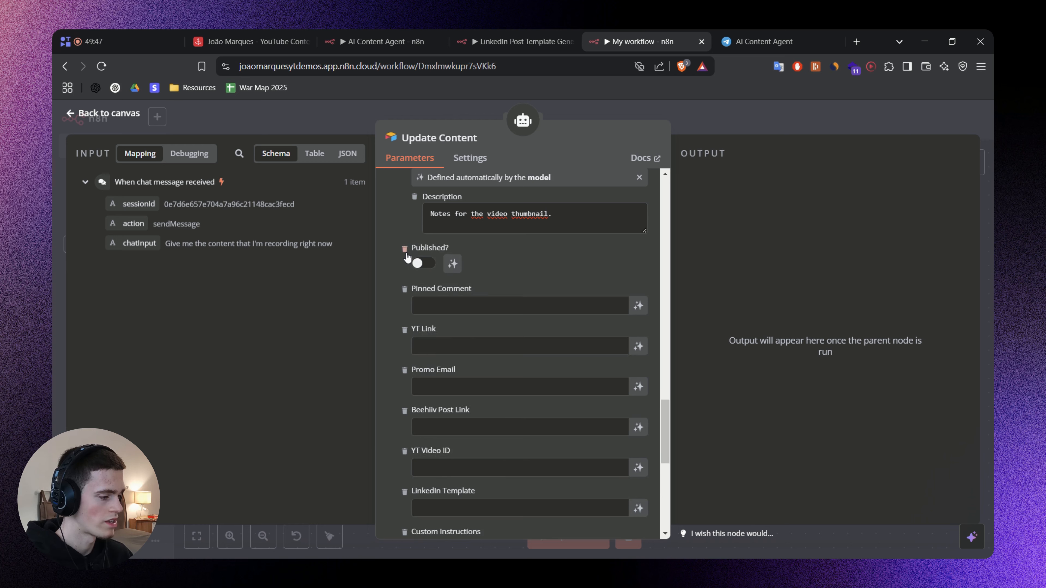
{"action": "left_click", "coordinate": [406, 250]}
{"action": "left_click", "coordinate": [405, 249]}
{"action": "left_click", "coordinate": [406, 250]}
{"action": "left_click", "coordinate": [406, 253]}
{"action": "left_click", "coordinate": [406, 253]}
Remove the remaining social media fields after Thumbnail Notes, from Custom Instructions and LinkedIn Post through X Custom Instructions and Tweets.
{"action": "left_click", "coordinate": [406, 253]}
{"action": "left_click", "coordinate": [406, 252]}
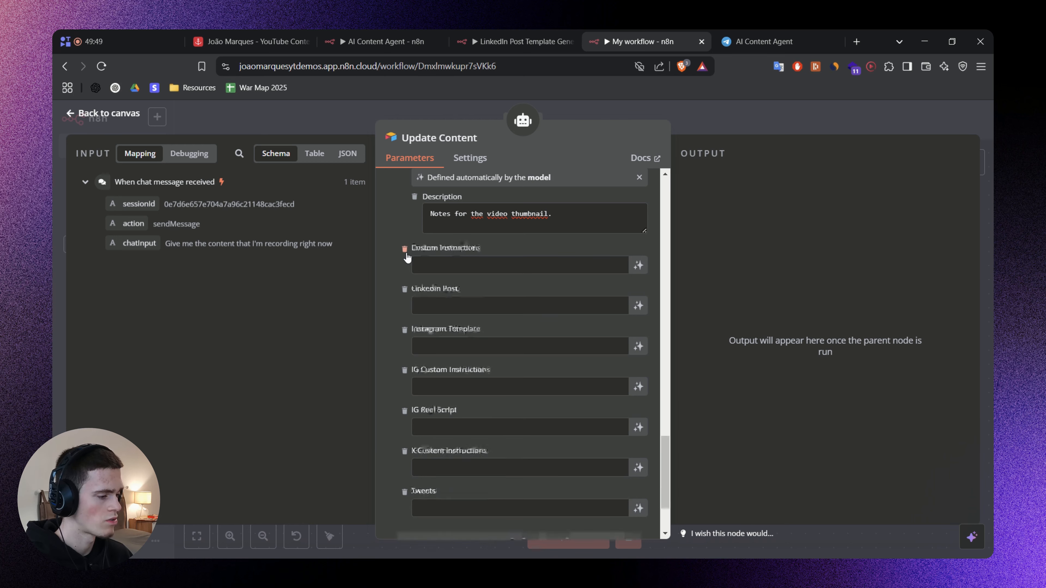
{"action": "left_click", "coordinate": [406, 253]}
{"action": "left_click", "coordinate": [406, 252]}
{"action": "left_click", "coordinate": [406, 253]}
{"action": "left_click", "coordinate": [405, 274]}
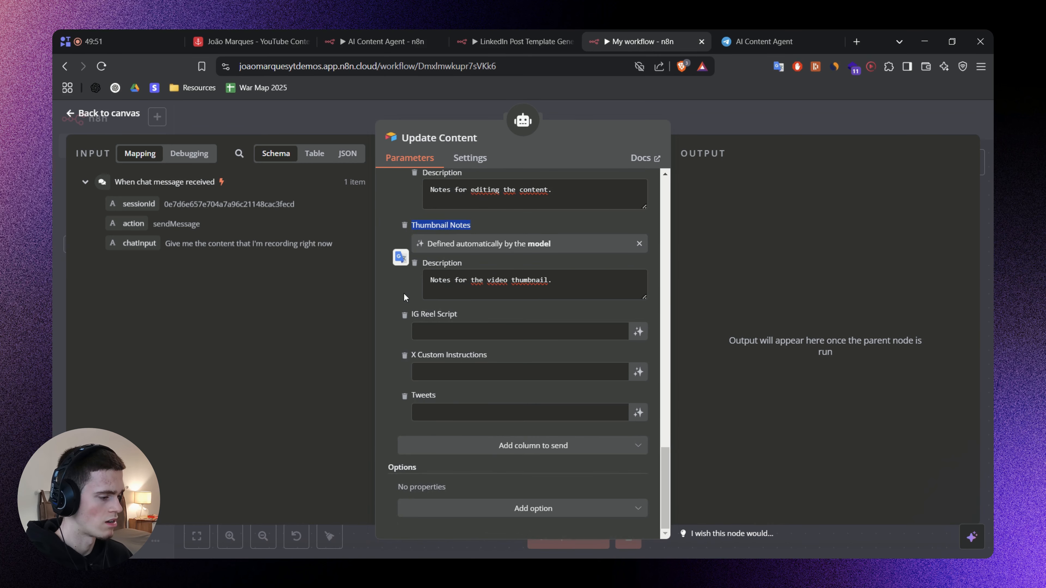
{"action": "left_click", "coordinate": [404, 315]}
{"action": "left_click", "coordinate": [405, 357]}
{"action": "left_click", "coordinate": [404, 393]}
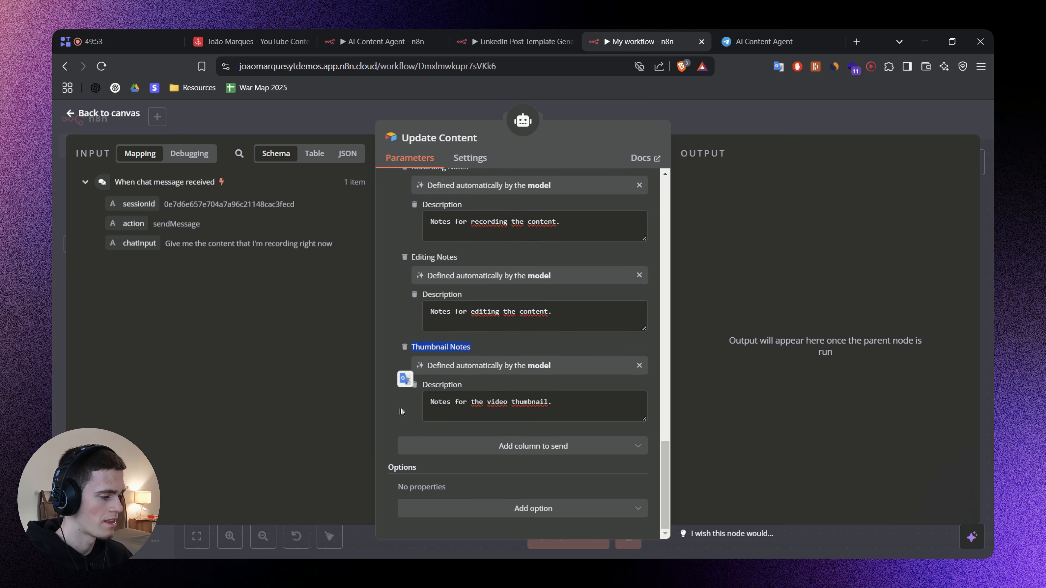
Remove the Reference, Stage, Category, Funnel and Style fields that follow Description in the values to update.
{"action": "scroll", "coordinate": [517, 476], "scroll_direction": "up", "scroll_amount": 7}
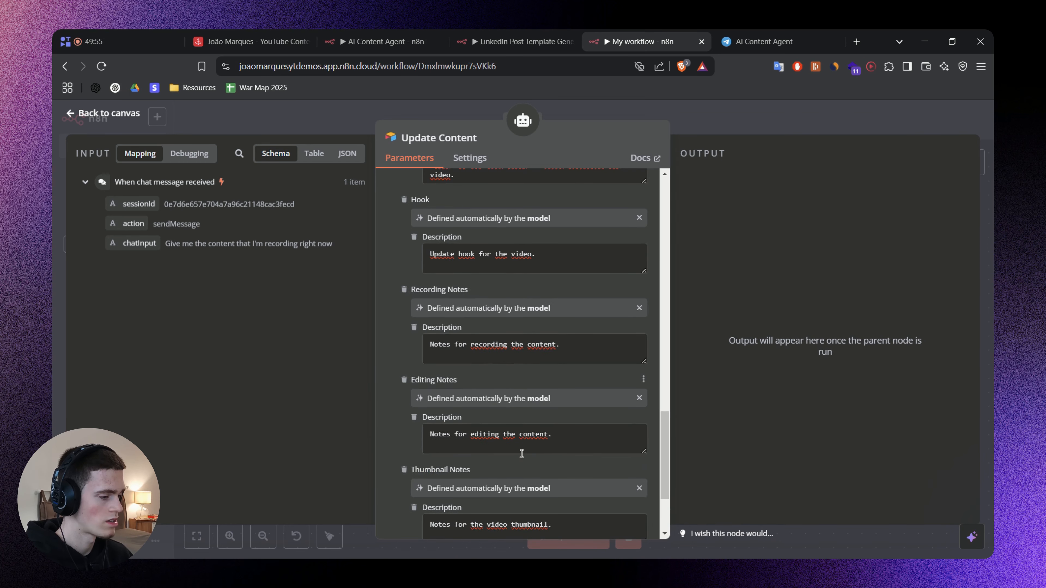
{"action": "scroll", "coordinate": [511, 267], "scroll_direction": "up", "scroll_amount": 8}
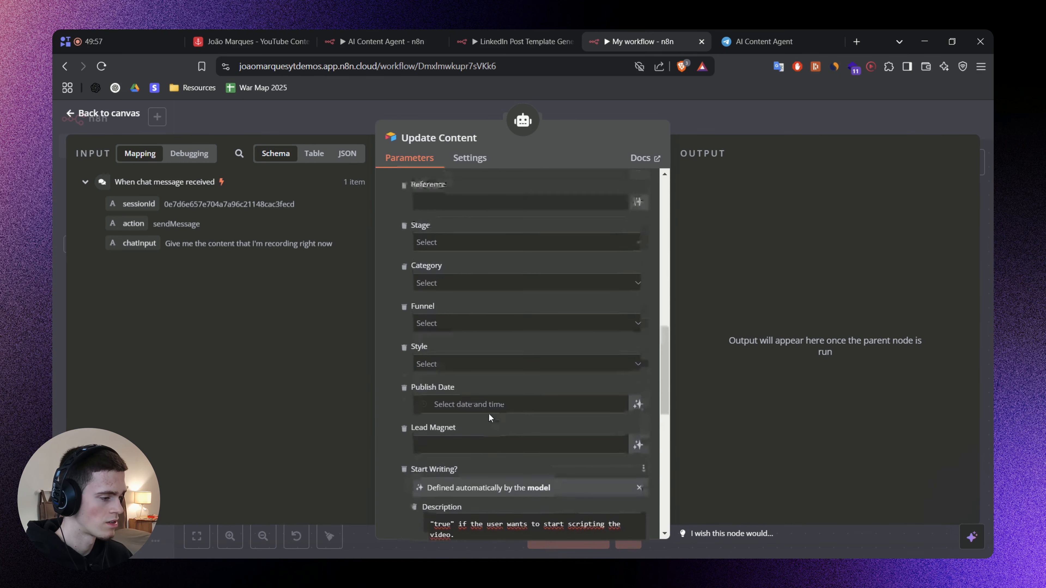
{"action": "left_click", "coordinate": [404, 378]}
{"action": "left_click", "coordinate": [404, 378]}
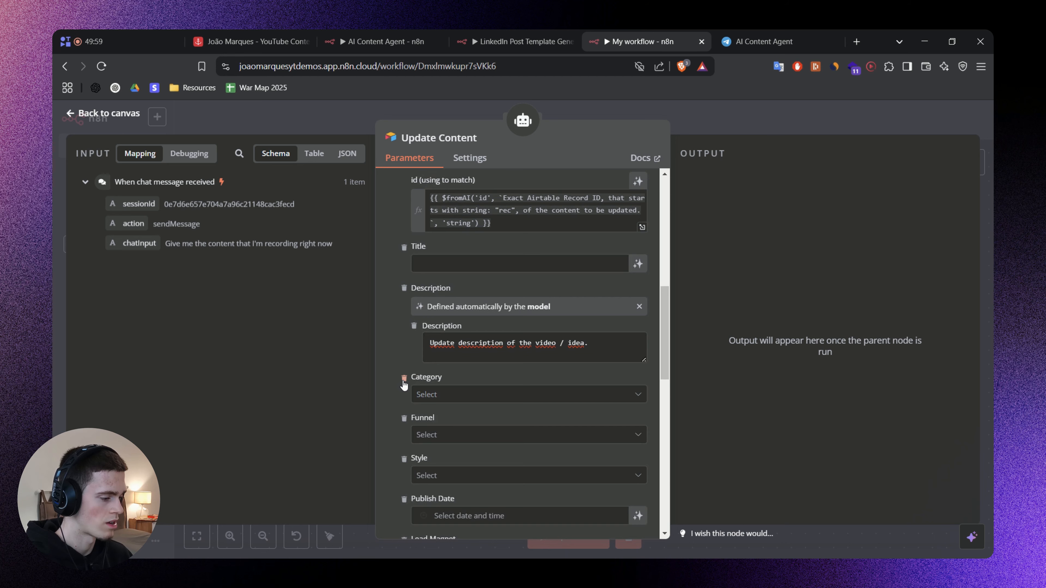
{"action": "left_click", "coordinate": [404, 378]}
{"action": "left_click", "coordinate": [404, 378]}
{"action": "left_click", "coordinate": [404, 377]}
Remove the Publish Date and Lead Magnet fields from the values to update.
{"action": "scroll", "coordinate": [431, 268], "scroll_direction": "up", "scroll_amount": 3}
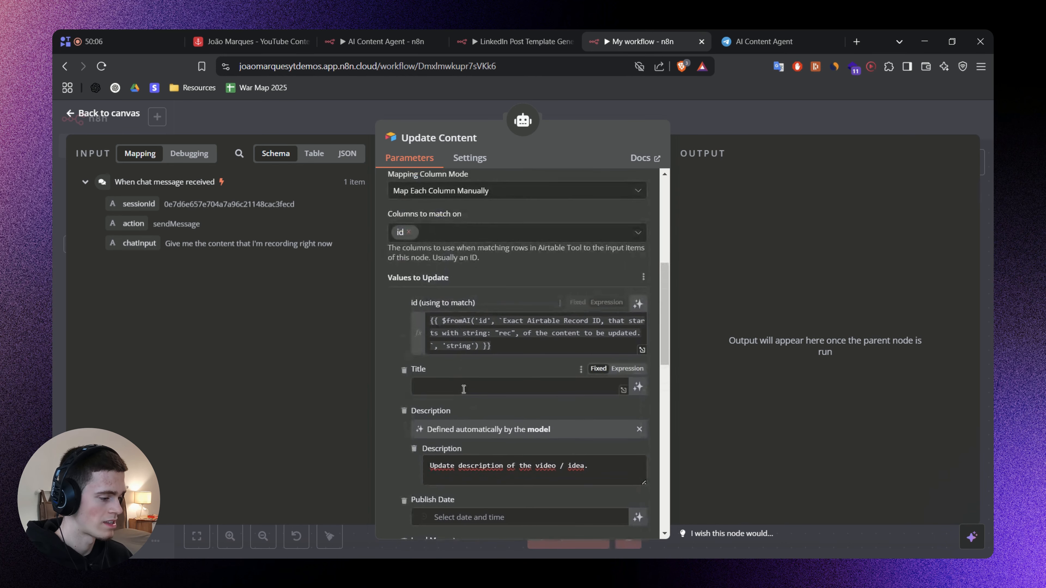
{"action": "scroll", "coordinate": [395, 388], "scroll_direction": "down", "scroll_amount": 5}
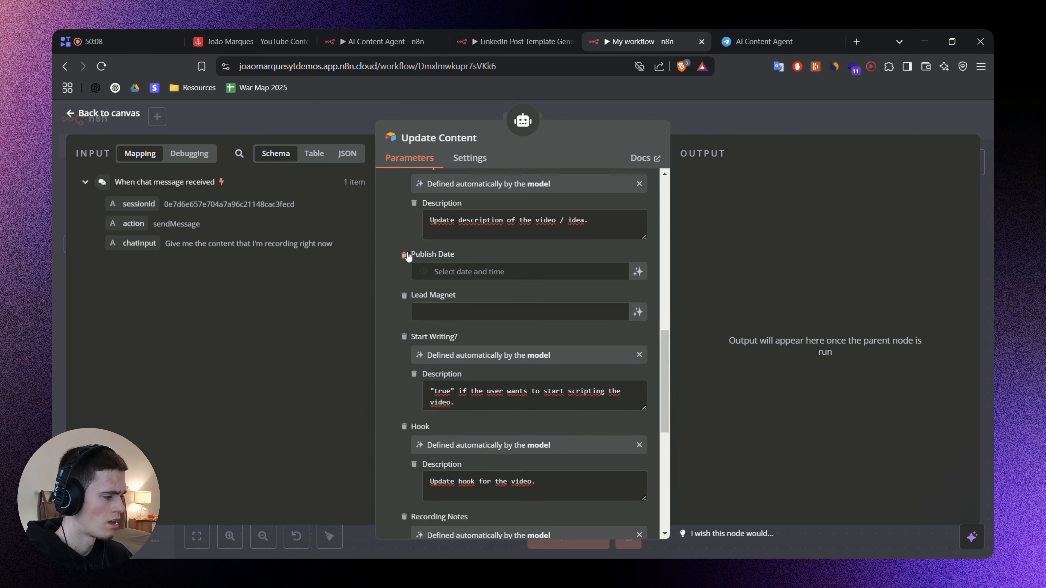
{"action": "left_click", "coordinate": [404, 254]}
{"action": "left_click", "coordinate": [404, 254]}
Check the fields against the AI Content Agent workflow and let the model define Title, described as "Update the title of the video.".
{"action": "scroll", "coordinate": [412, 264], "scroll_direction": "up", "scroll_amount": 5}
{"action": "key", "text": "ctrl+2"}
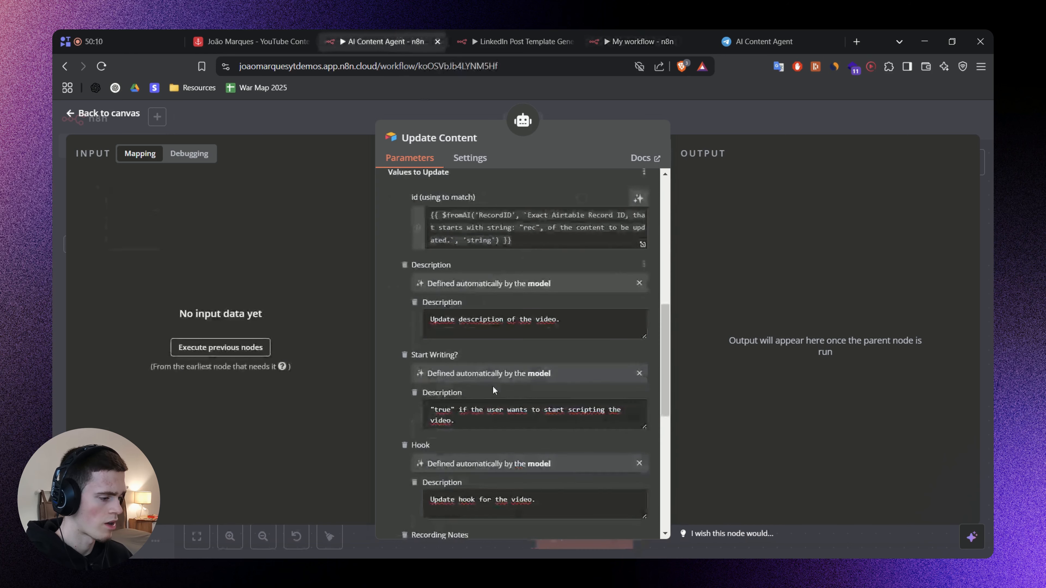
{"action": "scroll", "coordinate": [509, 323], "scroll_direction": "up", "scroll_amount": 1}
{"action": "scroll", "coordinate": [509, 323], "scroll_direction": "down", "scroll_amount": 2}
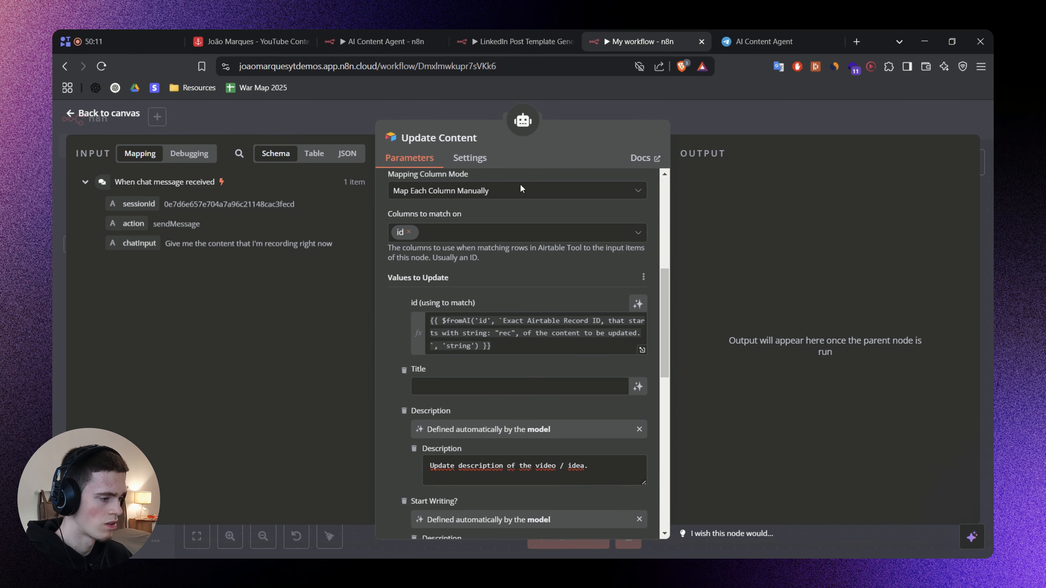
{"action": "left_click", "coordinate": [639, 386]}
{"action": "left_click", "coordinate": [452, 408]}
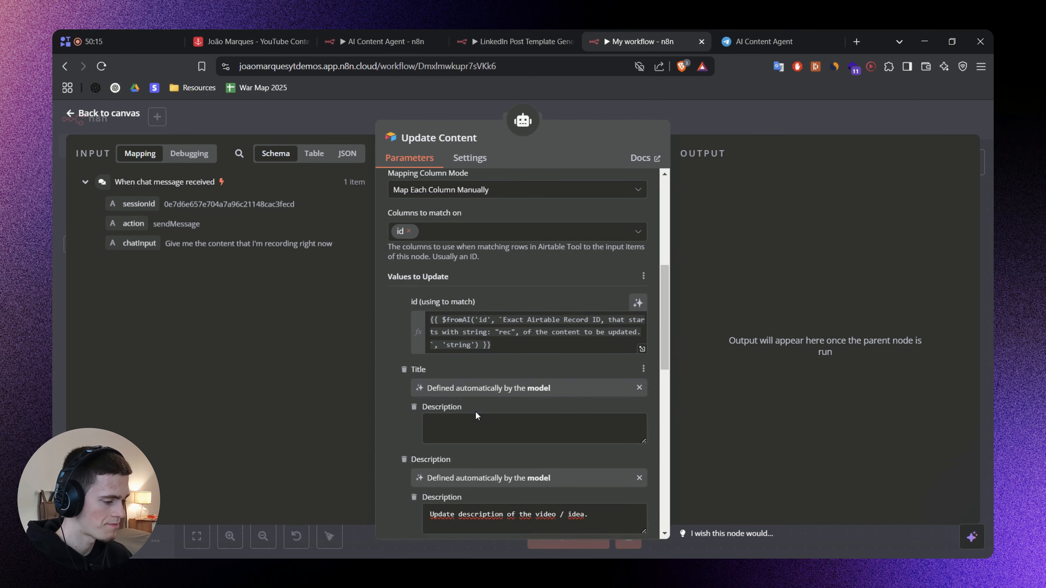
{"action": "scroll", "coordinate": [469, 388], "scroll_direction": "down", "scroll_amount": 2}
{"action": "type", "text": "Update the title of the video."}
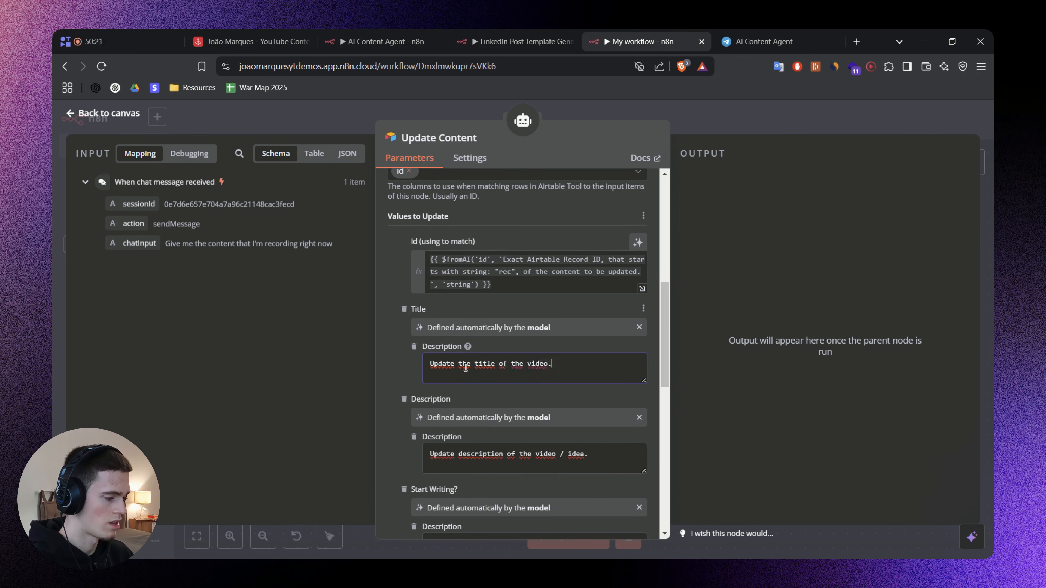
Review the mapped fields of Update Content through Thumbnail Notes, the tool description and the id matching expression.
{"action": "scroll", "coordinate": [392, 358], "scroll_direction": "down", "scroll_amount": 3}
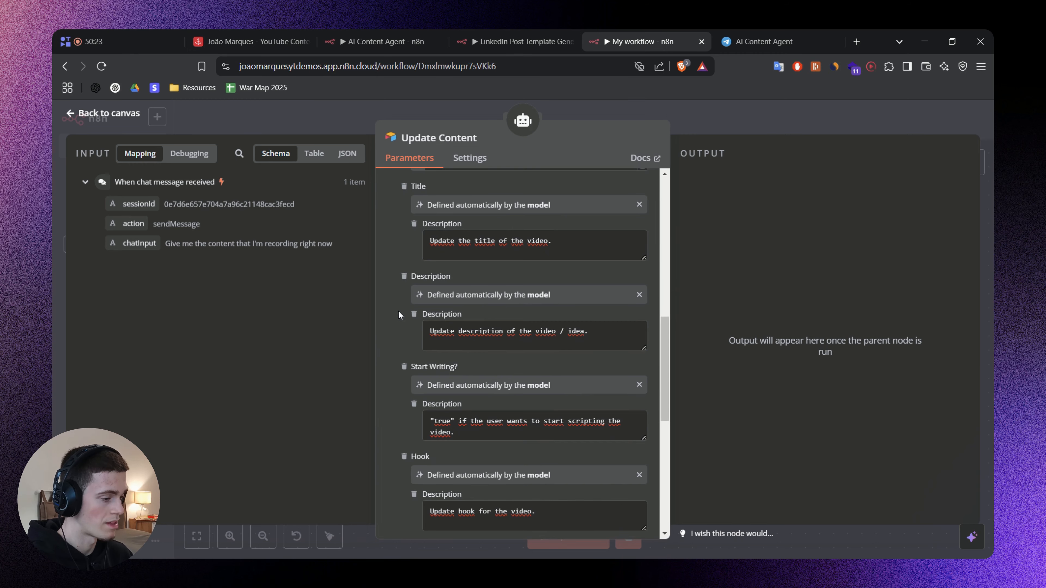
{"action": "scroll", "coordinate": [398, 311], "scroll_direction": "down", "scroll_amount": 9}
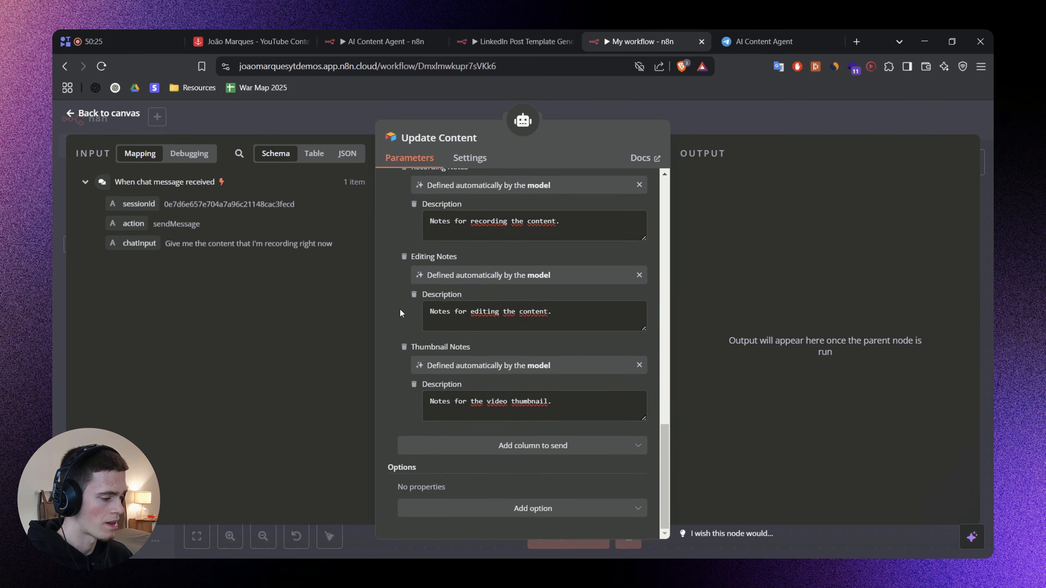
{"action": "scroll", "coordinate": [522, 378], "scroll_direction": "up", "scroll_amount": 15}
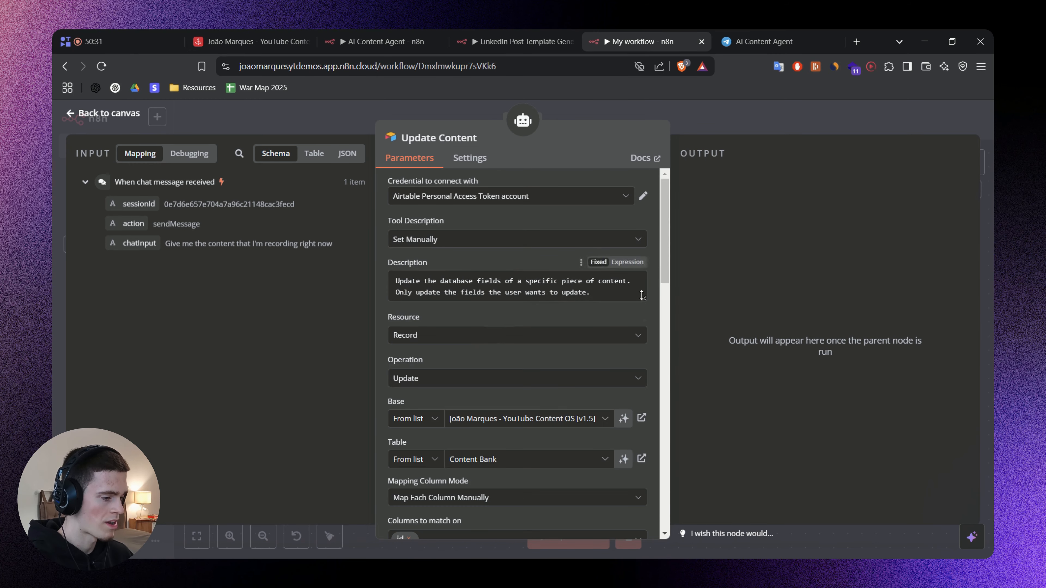
{"action": "scroll", "coordinate": [607, 376], "scroll_direction": "down", "scroll_amount": 6}
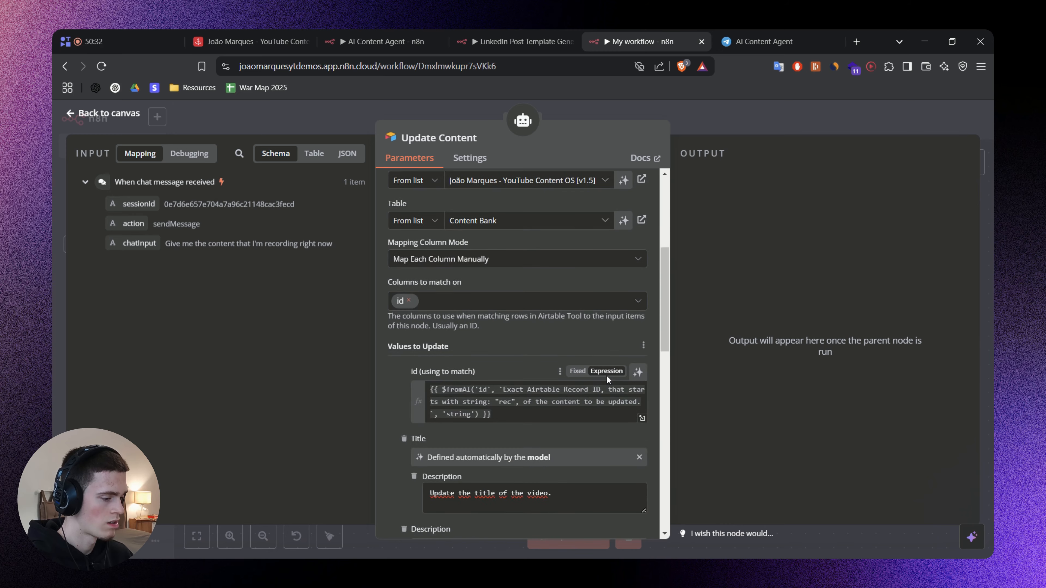
Leave the Update Content tool's settings and save the workflow.
{"action": "scroll", "coordinate": [607, 376], "scroll_direction": "up", "scroll_amount": 6}
{"action": "left_click", "coordinate": [743, 119]}
{"action": "left_click_drag", "start_coordinate": [792, 240], "coordinate": [780, 288]}
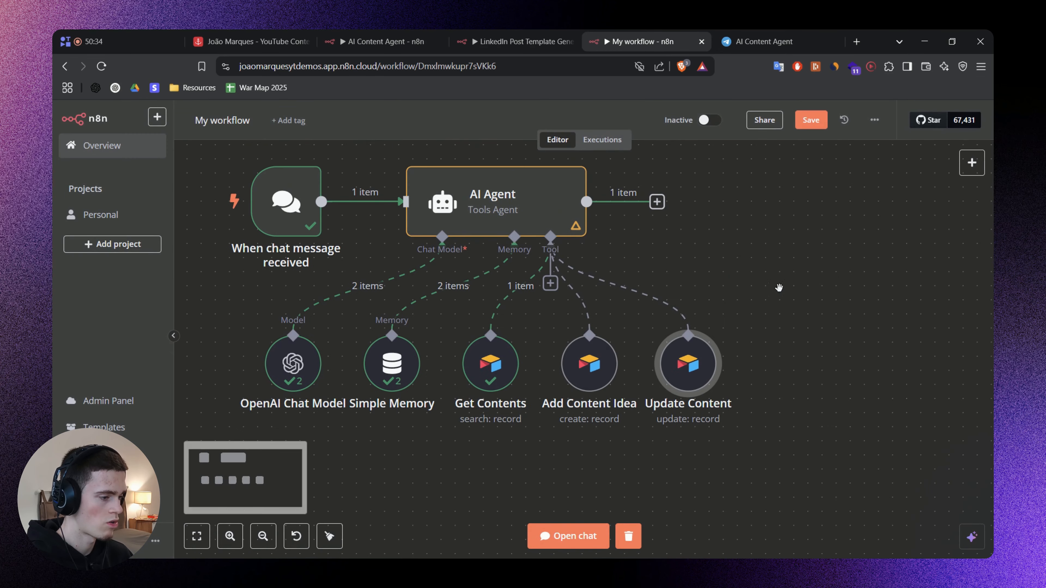
{"action": "key", "text": "ctrl+s"}
Copy the "3. Update Content" section from the prompt notes into the AI Agent's system message, after the Add Content Idea required fields.
{"action": "double_click", "coordinate": [488, 206]}
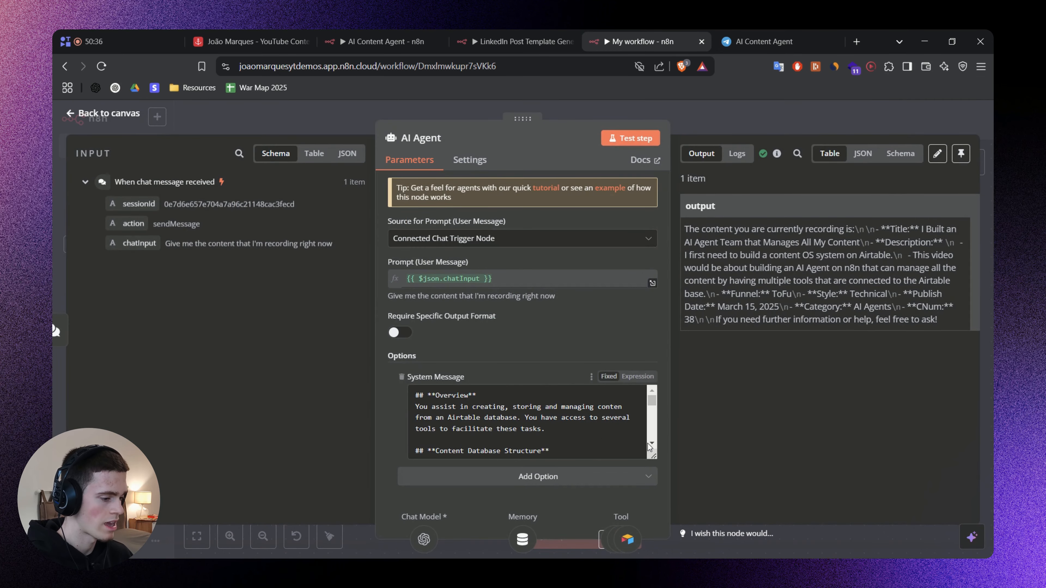
{"action": "left_click_drag", "start_coordinate": [653, 457], "coordinate": [653, 517]}
{"action": "scroll", "coordinate": [593, 307], "scroll_direction": "down", "scroll_amount": 2}
{"action": "key", "text": "alt+Tab"}
{"action": "left_click_drag", "start_coordinate": [421, 397], "coordinate": [357, 183]}
{"action": "key", "text": "alt+Tab"}
{"action": "left_click", "coordinate": [509, 371]}
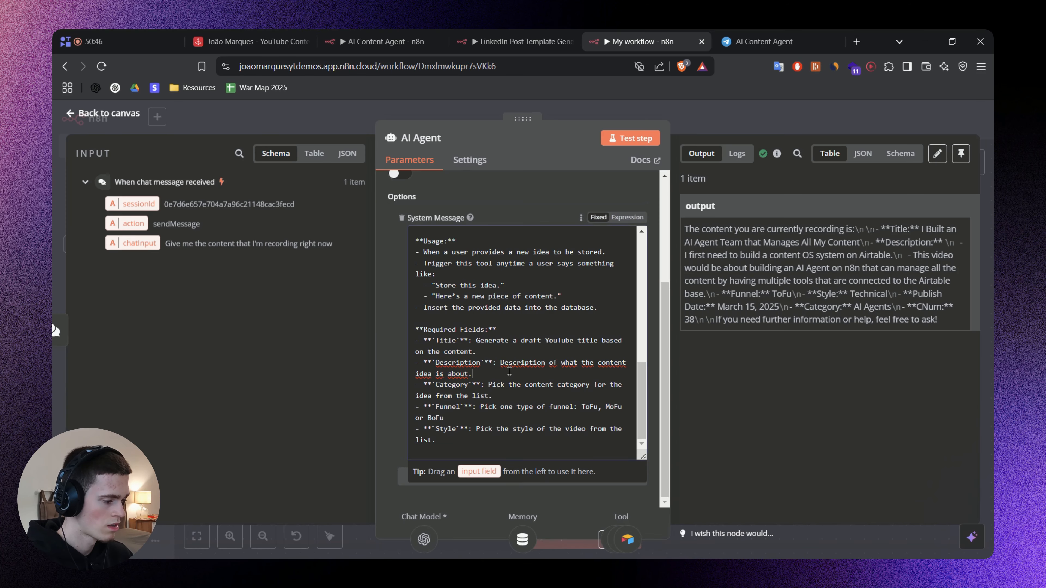
{"action": "scroll", "coordinate": [510, 372], "scroll_direction": "down", "scroll_amount": 5}
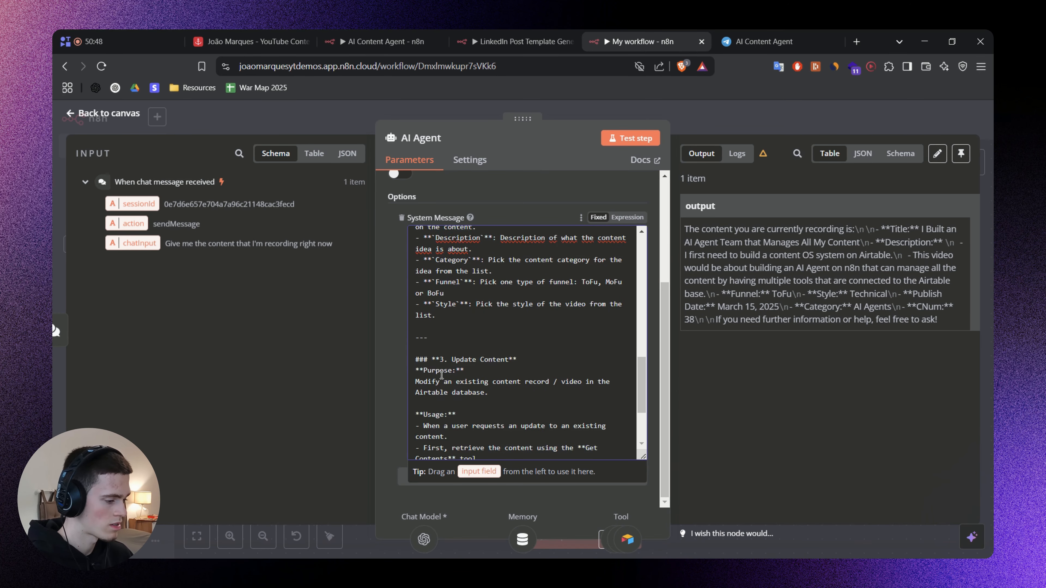
Switch to the prompt notes and underline Update Content's purpose and its usage lines through retrieving the content with Get Contents.
{"action": "key", "text": "alt+Tab"}
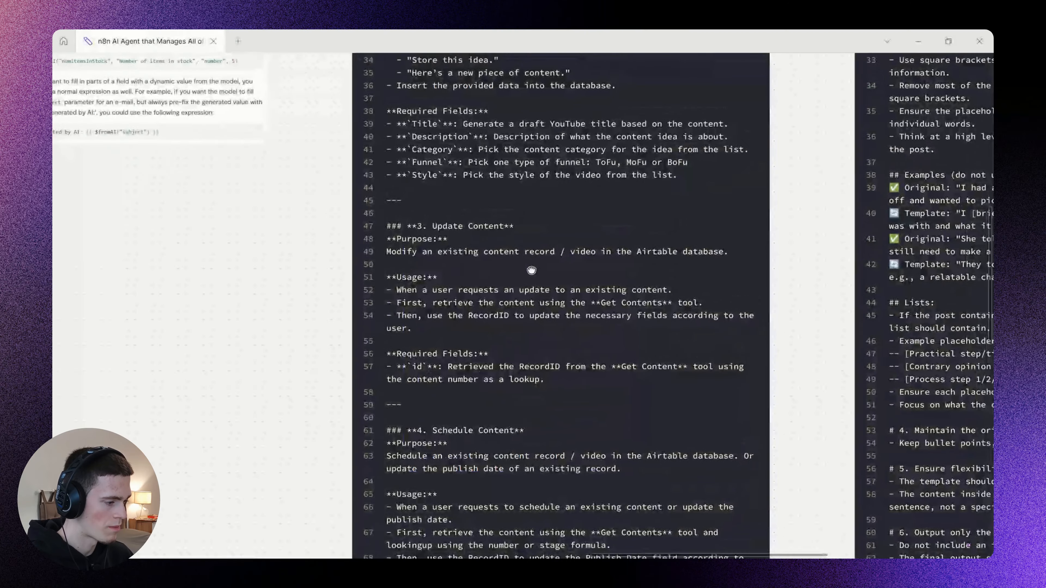
{"action": "scroll", "coordinate": [459, 246], "scroll_direction": "up", "scroll_amount": 5}
{"action": "key", "text": "p"}
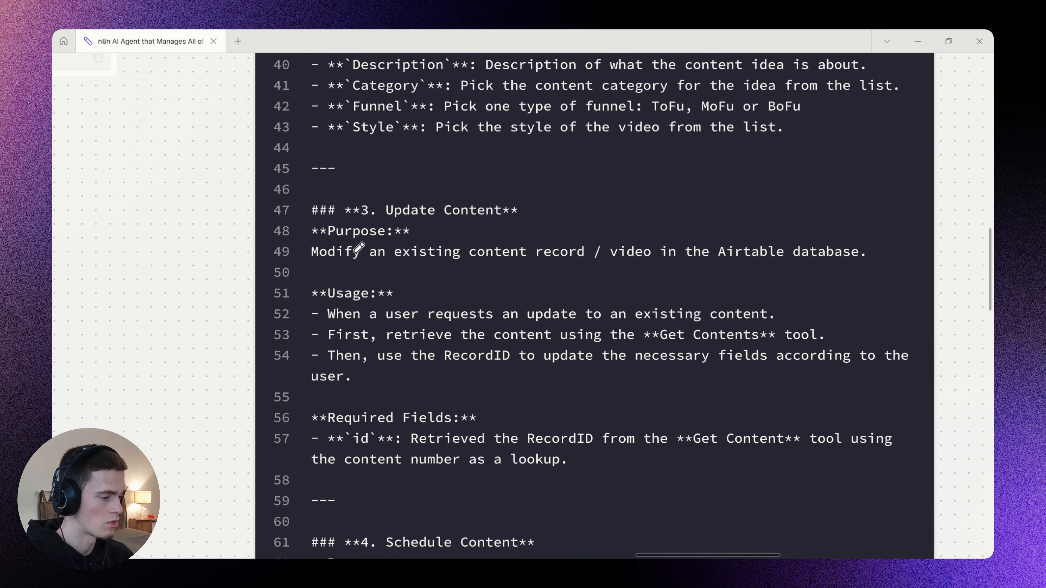
{"action": "left_click_drag", "start_coordinate": [318, 262], "coordinate": [848, 263]}
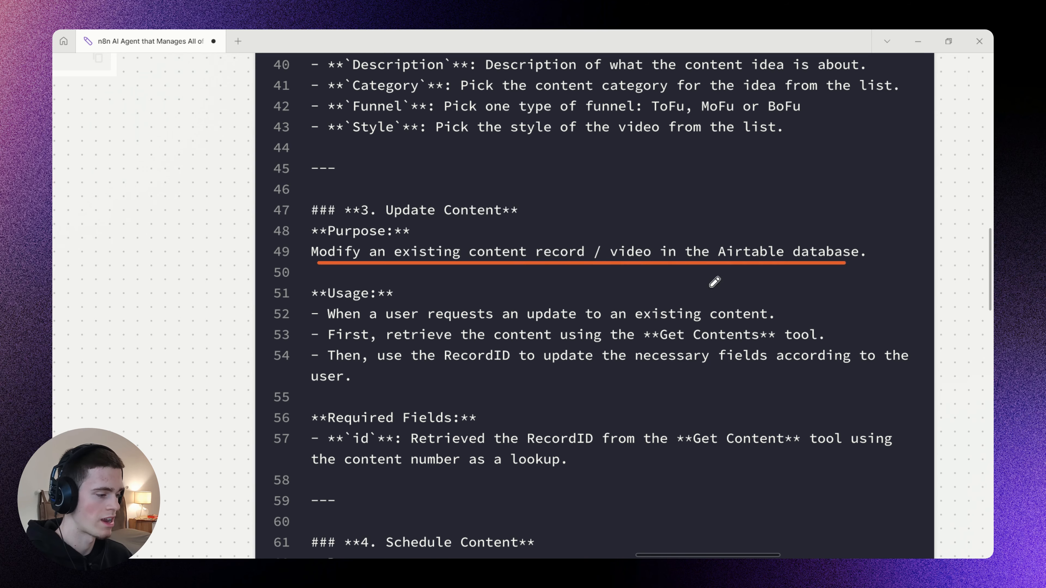
{"action": "scroll", "coordinate": [412, 250], "scroll_direction": "down", "scroll_amount": 2}
{"action": "left_click_drag", "start_coordinate": [342, 282], "coordinate": [733, 274]}
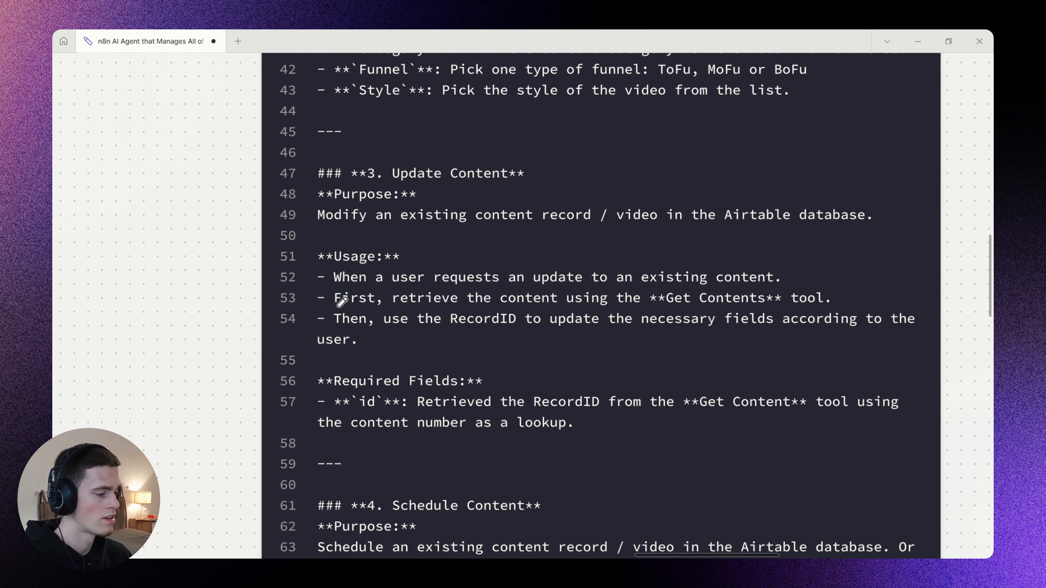
{"action": "left_click_drag", "start_coordinate": [341, 300], "coordinate": [828, 291]}
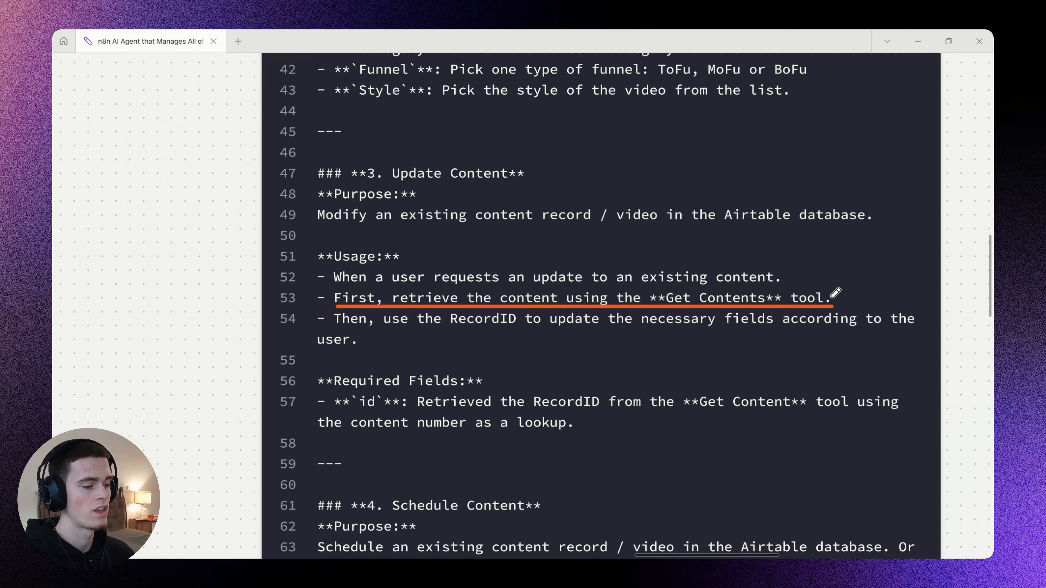
Return to the n8n workflow and examine the id matching expression in Update Content and its relation to the Get Contents tool.
{"action": "key", "text": "alt+Tab"}
{"action": "double_click", "coordinate": [680, 367]}
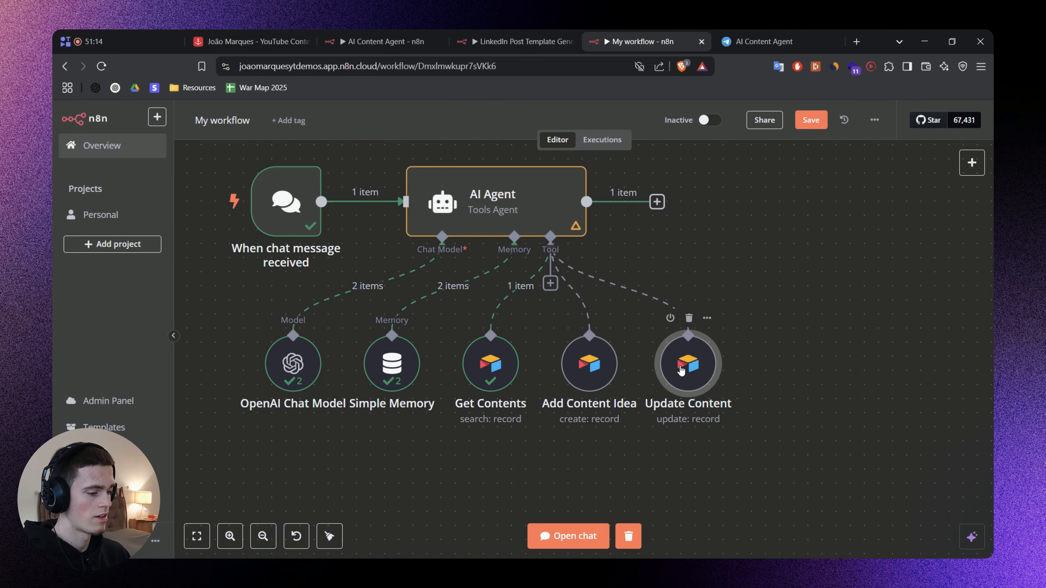
{"action": "scroll", "coordinate": [446, 353], "scroll_direction": "down", "scroll_amount": 6}
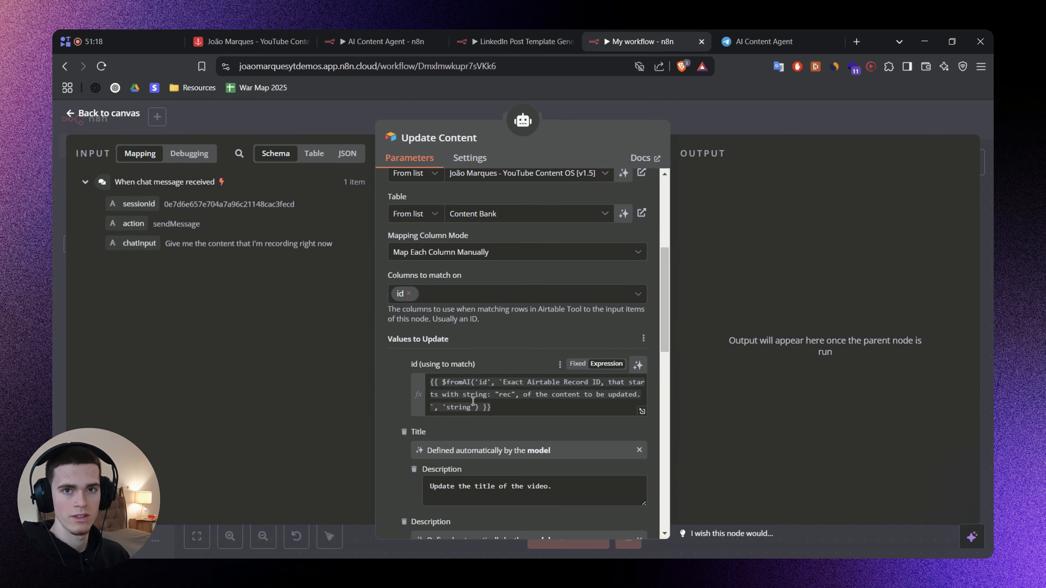
{"action": "left_click", "coordinate": [691, 121]}
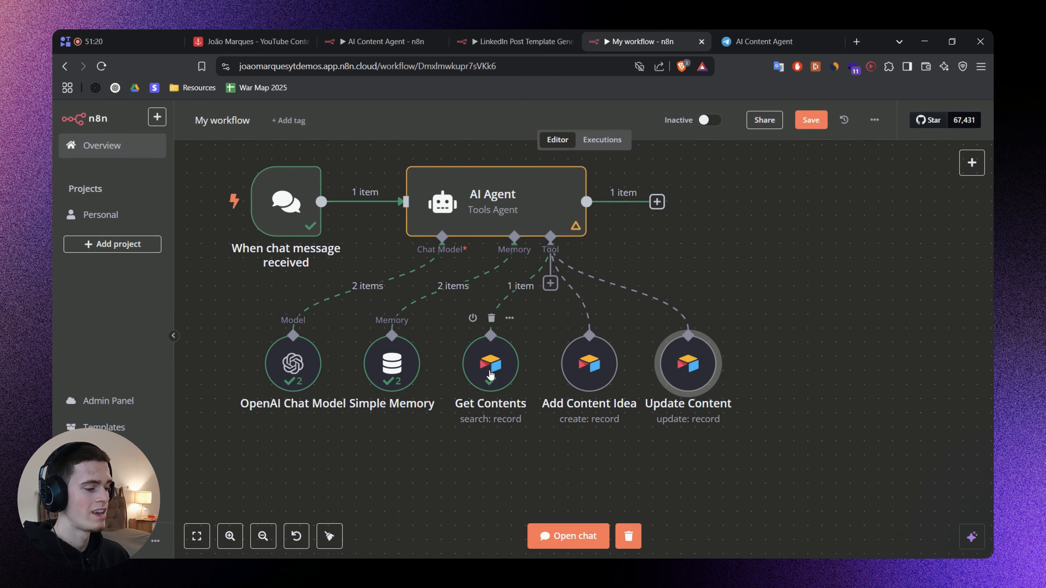
{"action": "left_click_drag", "start_coordinate": [529, 449], "coordinate": [451, 308]}
Switch back to the prompt notes and underline the RecordID update instruction and the required id field's lookup by content number.
{"action": "key", "text": "alt+Tab"}
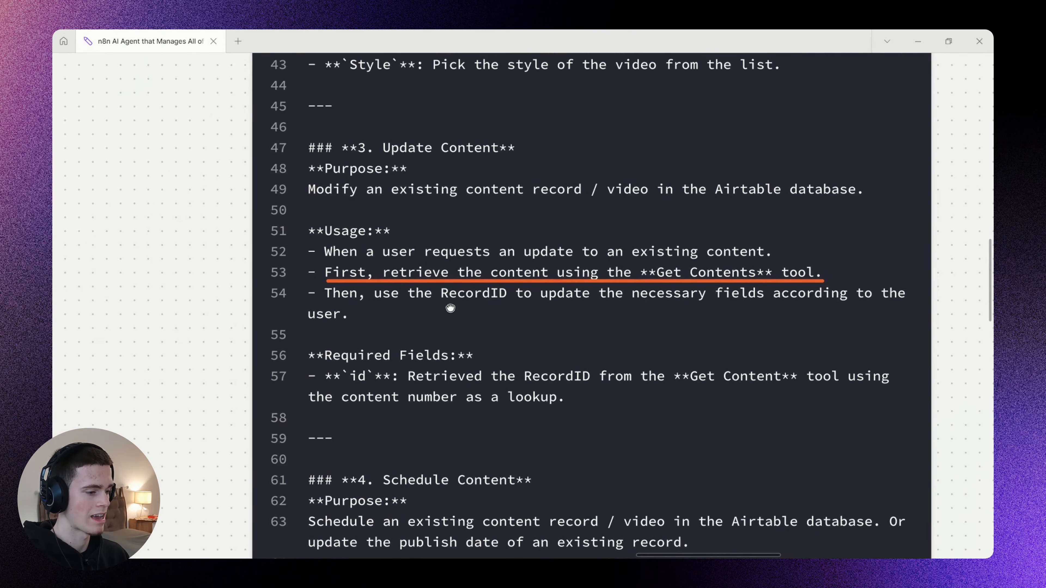
{"action": "scroll", "coordinate": [519, 304], "scroll_direction": "down", "scroll_amount": 1}
{"action": "left_click_drag", "start_coordinate": [319, 269], "coordinate": [878, 272]}
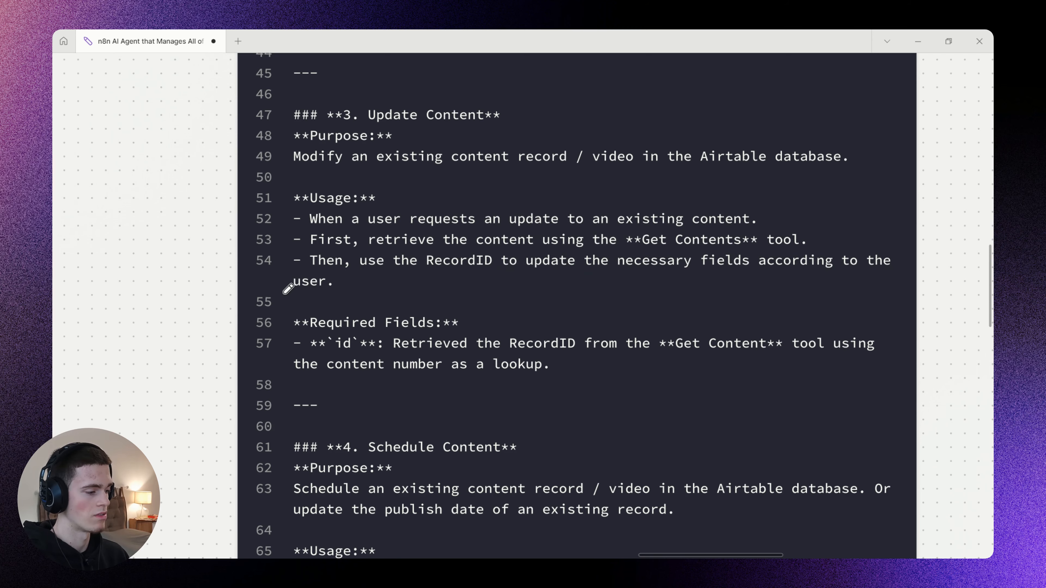
{"action": "mouse_move", "coordinate": [288, 290]}
{"action": "left_mouse_down"}
{"action": "mouse_move", "coordinate": [373, 295]}
{"action": "mouse_move", "coordinate": [451, 327]}
{"action": "mouse_move", "coordinate": [529, 326]}
{"action": "left_mouse_up"}
{"action": "scroll", "coordinate": [483, 287], "scroll_direction": "down", "scroll_amount": 2}
{"action": "scroll", "coordinate": [432, 234], "scroll_direction": "up", "scroll_amount": 2}
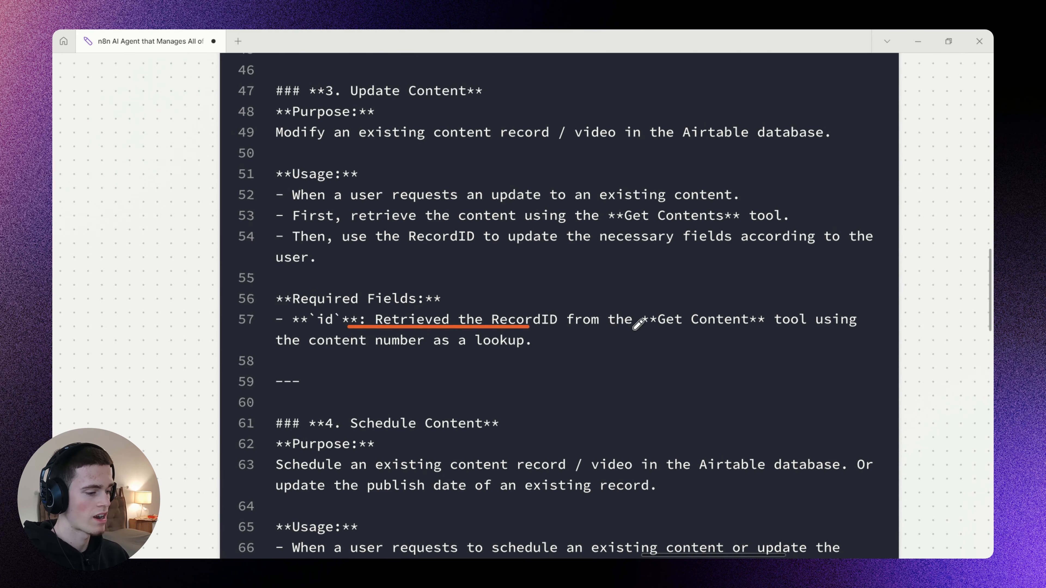
{"action": "left_click_drag", "start_coordinate": [614, 329], "coordinate": [883, 330]}
{"action": "left_click_drag", "start_coordinate": [280, 348], "coordinate": [431, 341]}
{"action": "left_click_drag", "start_coordinate": [300, 350], "coordinate": [537, 351]}
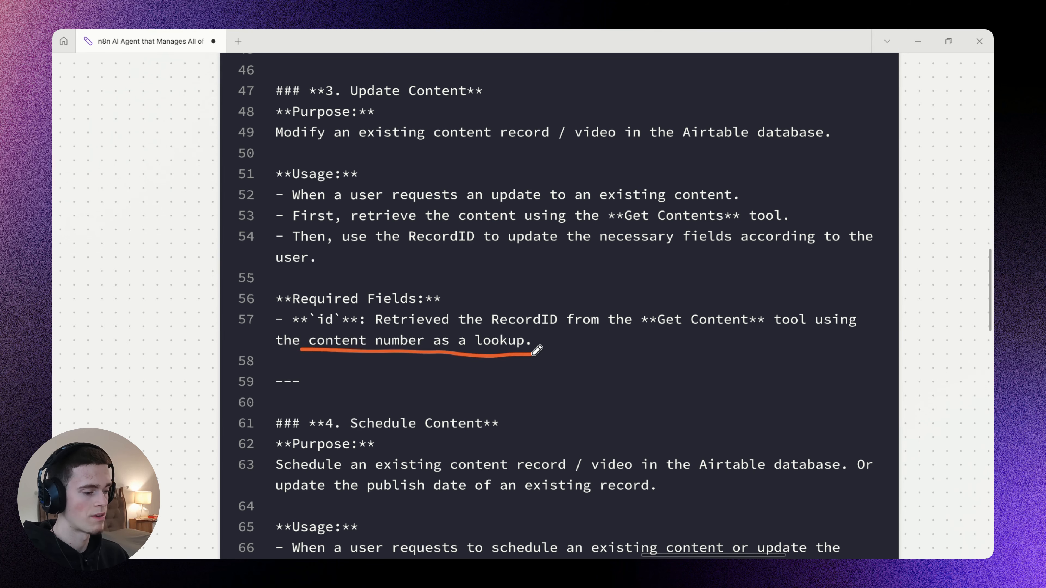
{"action": "left_click_drag", "start_coordinate": [537, 276], "coordinate": [531, 362]}
In the n8n workflow chat, ask the agent to add the idea "How to scale your content agency with automated systems" as an overview video.
{"action": "key", "text": "alt+Tab"}
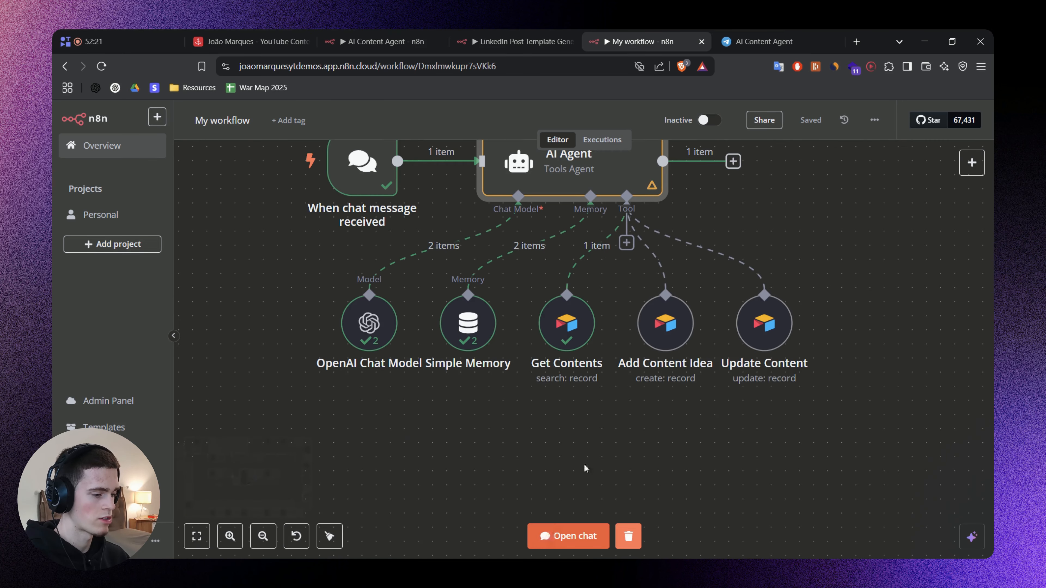
{"action": "left_click", "coordinate": [568, 535]}
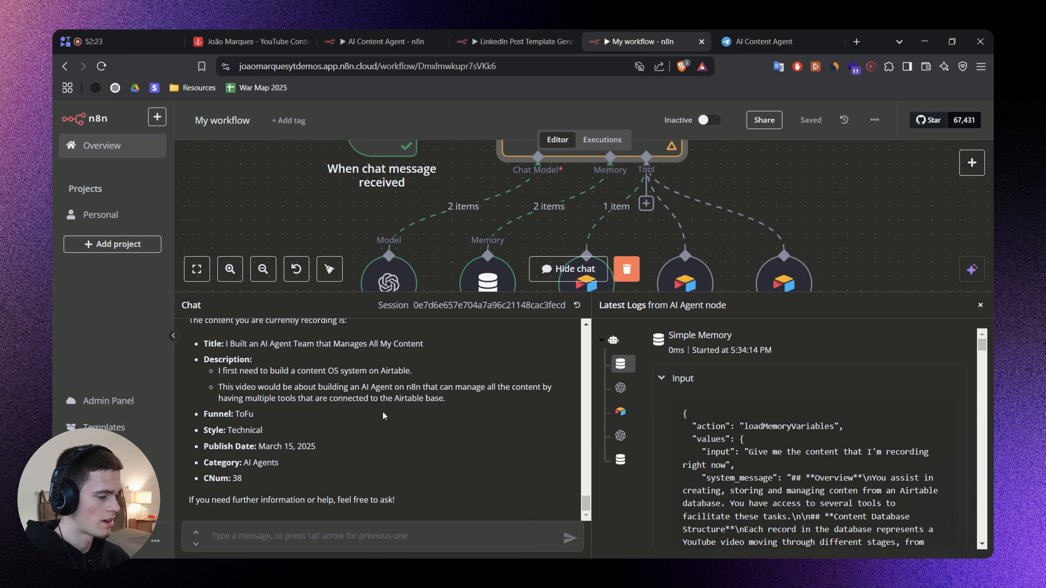
{"action": "left_click", "coordinate": [251, 42]}
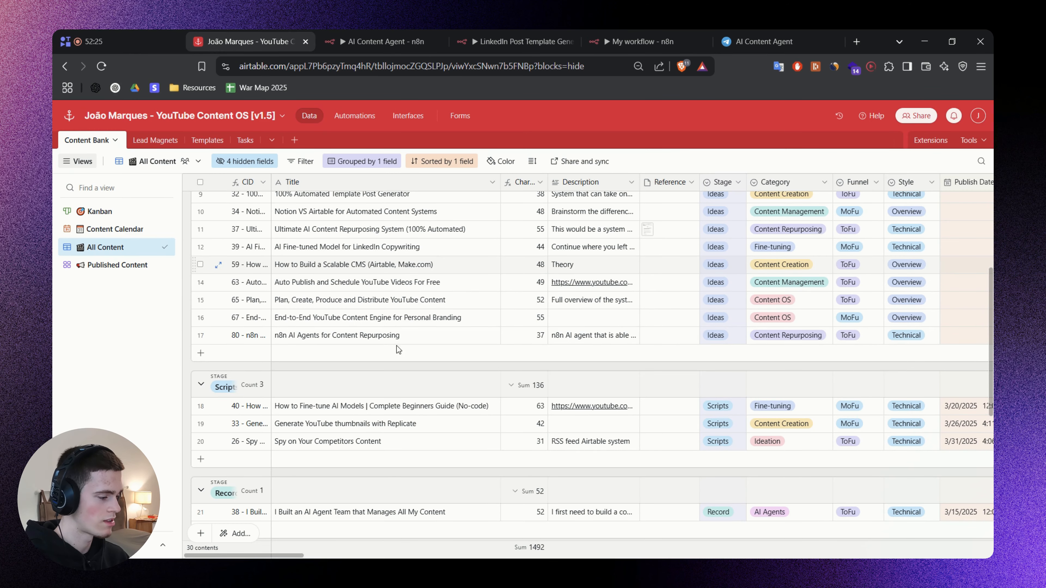
{"action": "left_click", "coordinate": [645, 34]}
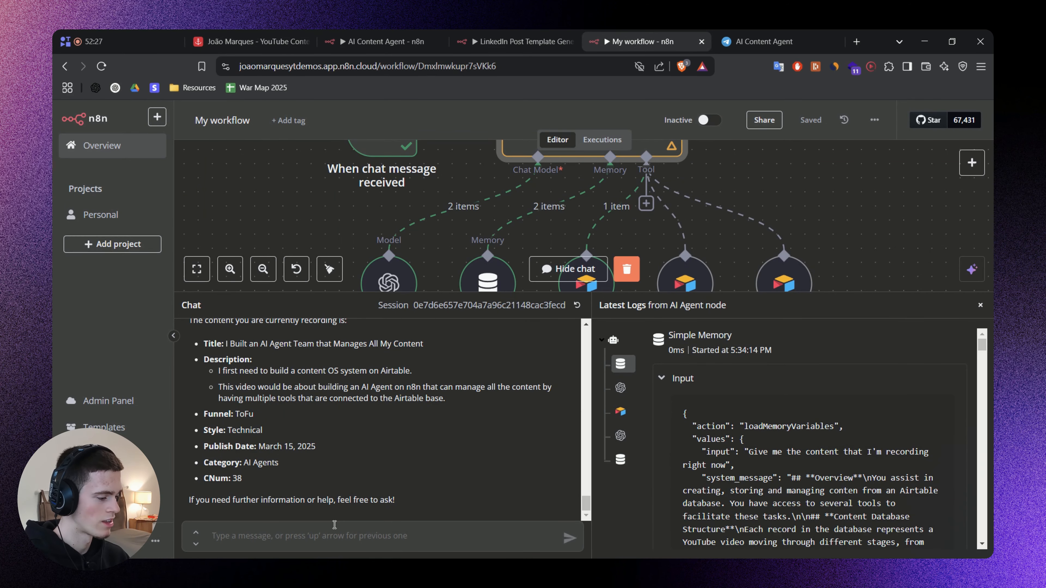
{"action": "type", "text": "Add this new content idea to the db:  \"How to scale your content agency with automated systems\"  This is an overview video going over systems that I built"}
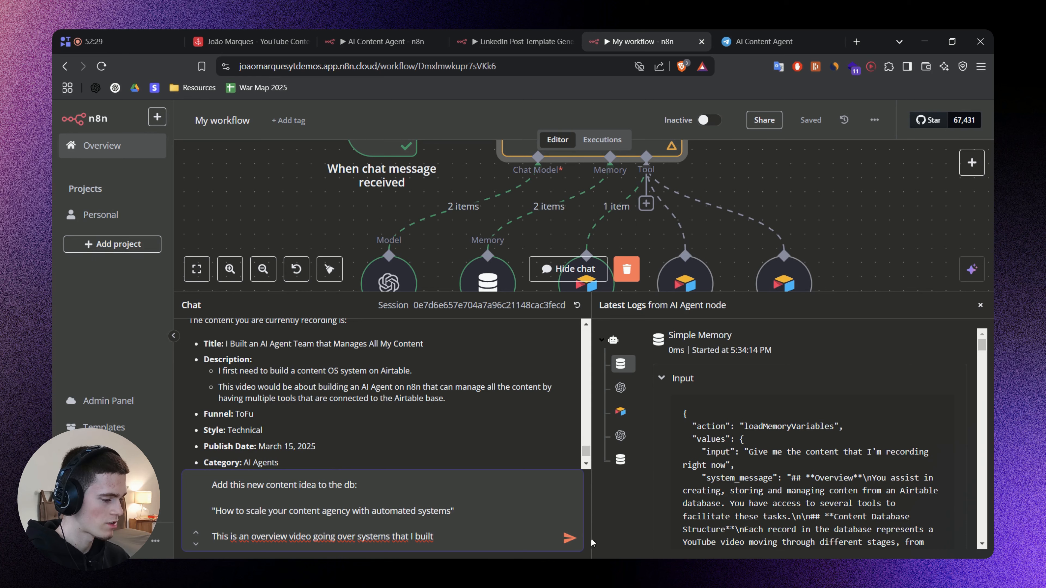
{"action": "left_click", "coordinate": [569, 538]}
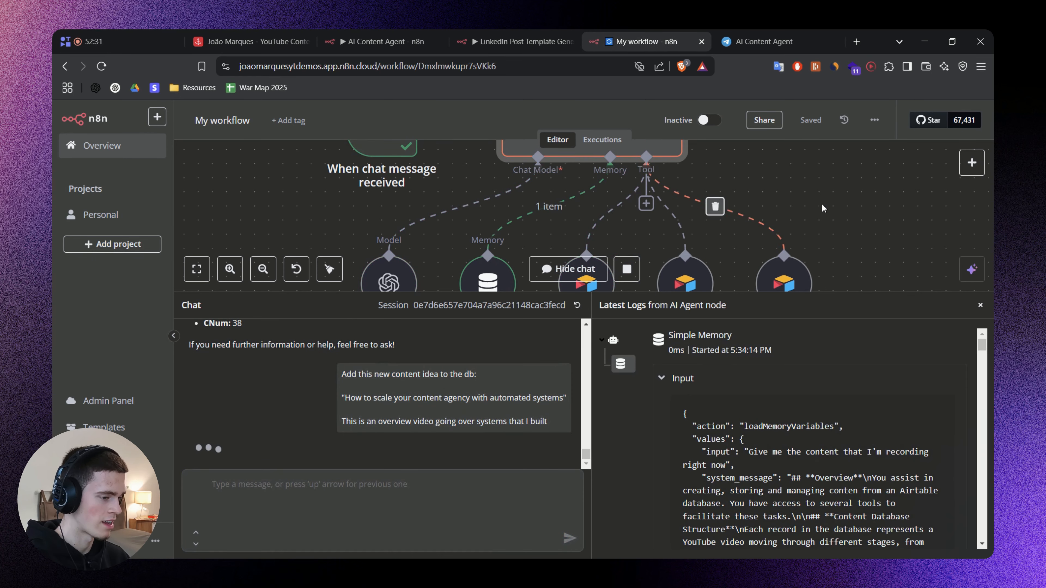
{"action": "mouse_move", "coordinate": [822, 204]}
{"action": "left_mouse_down"}
{"action": "mouse_move", "coordinate": [820, 175]}
{"action": "mouse_move", "coordinate": [829, 191]}
{"action": "left_mouse_up"}
{"action": "scroll", "coordinate": [819, 175], "scroll_direction": "down", "scroll_amount": 1}
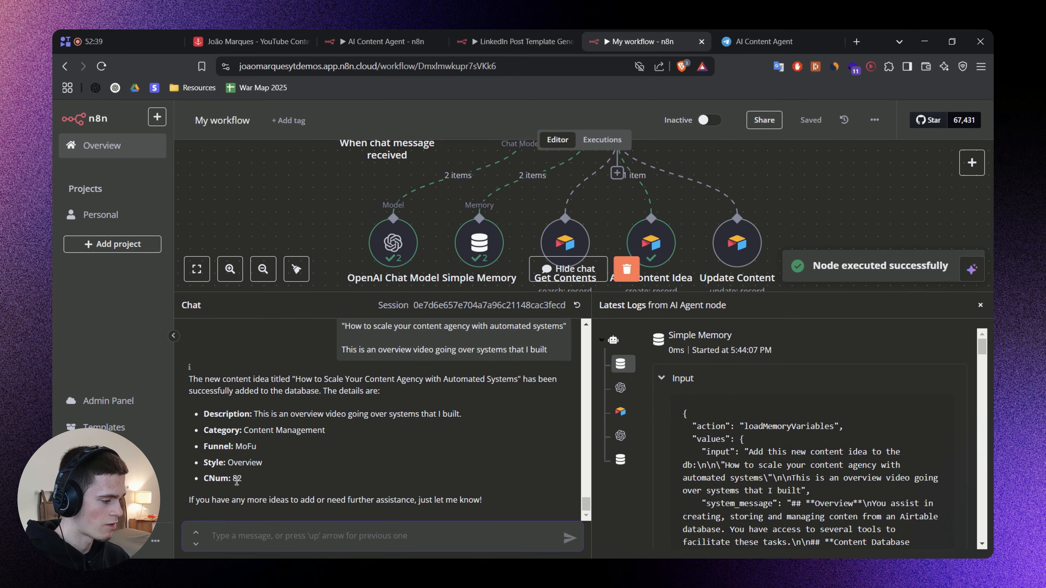
Begin a chat message to the agent reading "Update content 82".
{"action": "left_click", "coordinate": [272, 532]}
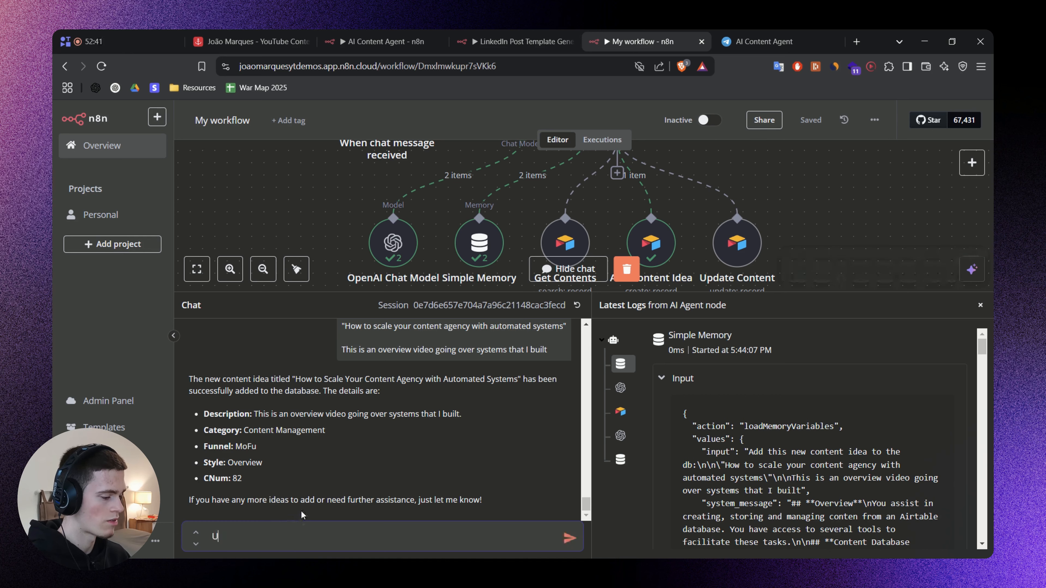
{"action": "type", "text": "Update content 82 with this t"}
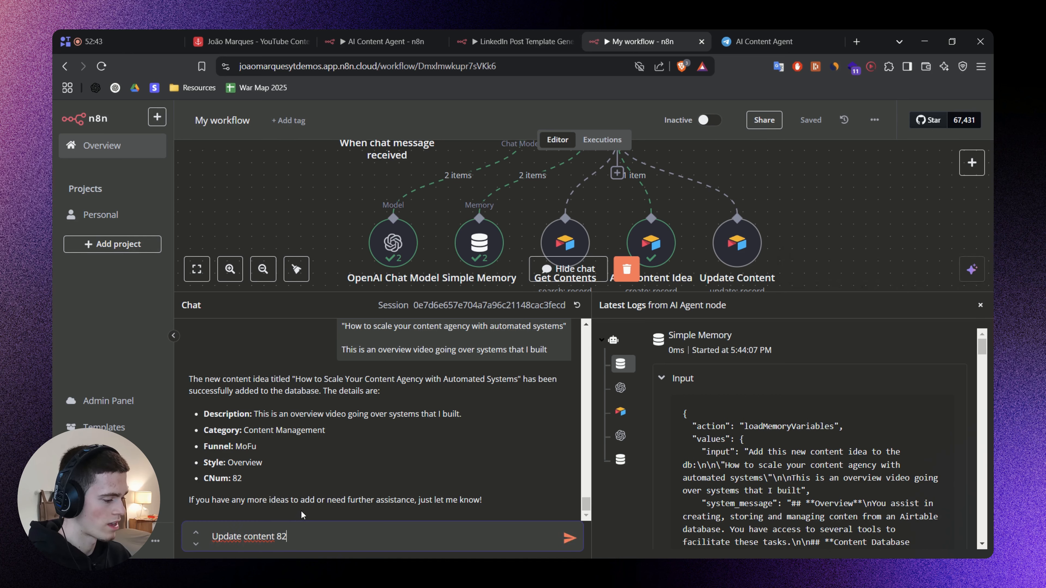
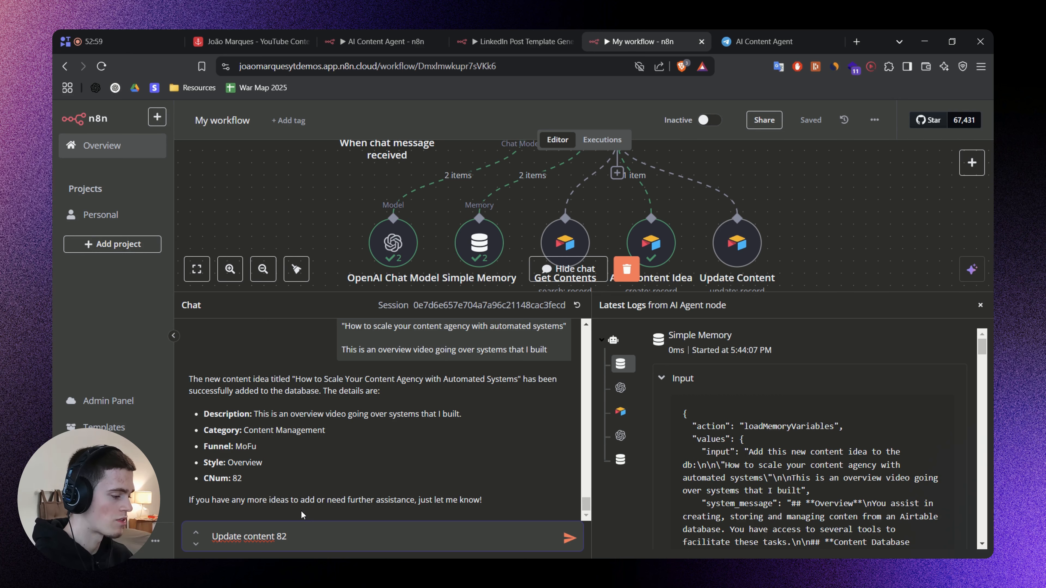
Finish the message asking to update content 82 with the title "Scale Your Content Agency with an Automated AI Content Engine" and send it.
{"action": "type", "text": "itle:"}
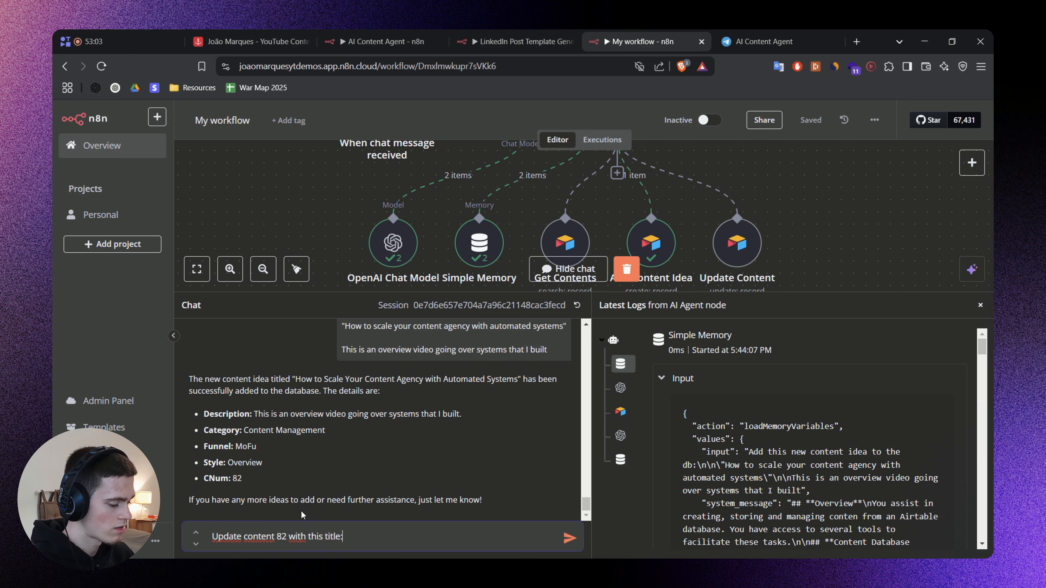
{"action": "key", "text": "shift+Return"}
{"action": "type", "text": "\""}
{"action": "type", "text": "Scale Your Content Agency with an Automated AI Content Engine\""}
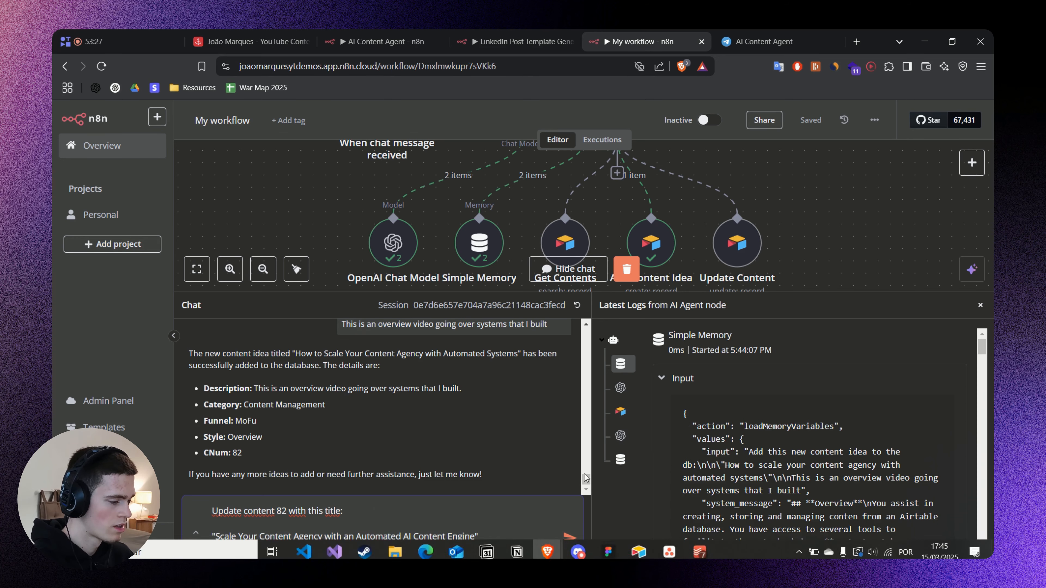
{"action": "left_click", "coordinate": [568, 538]}
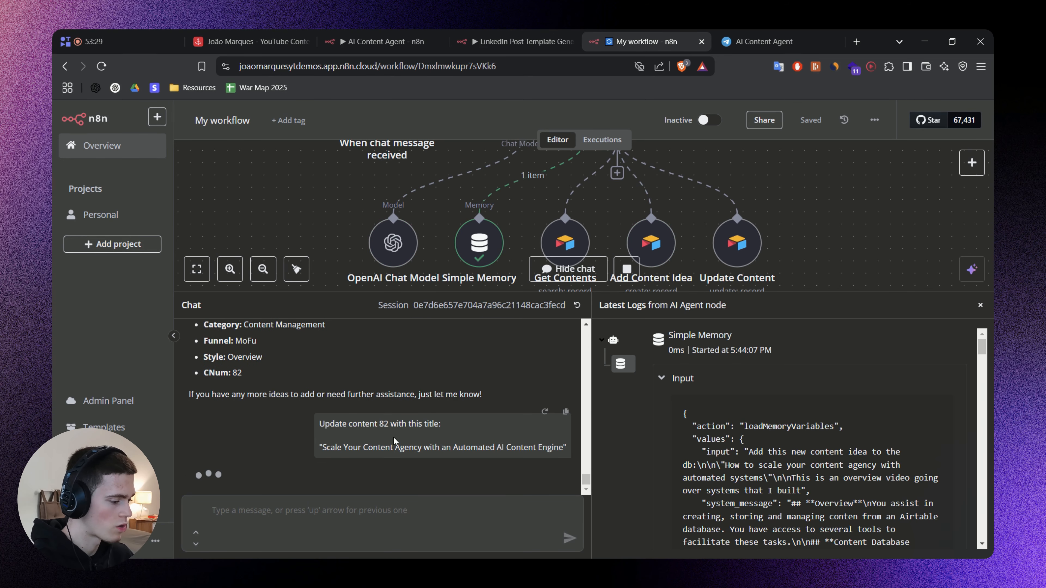
{"action": "left_click_drag", "start_coordinate": [809, 245], "coordinate": [692, 216]}
{"action": "scroll", "coordinate": [784, 225], "scroll_direction": "down", "scroll_amount": 2}
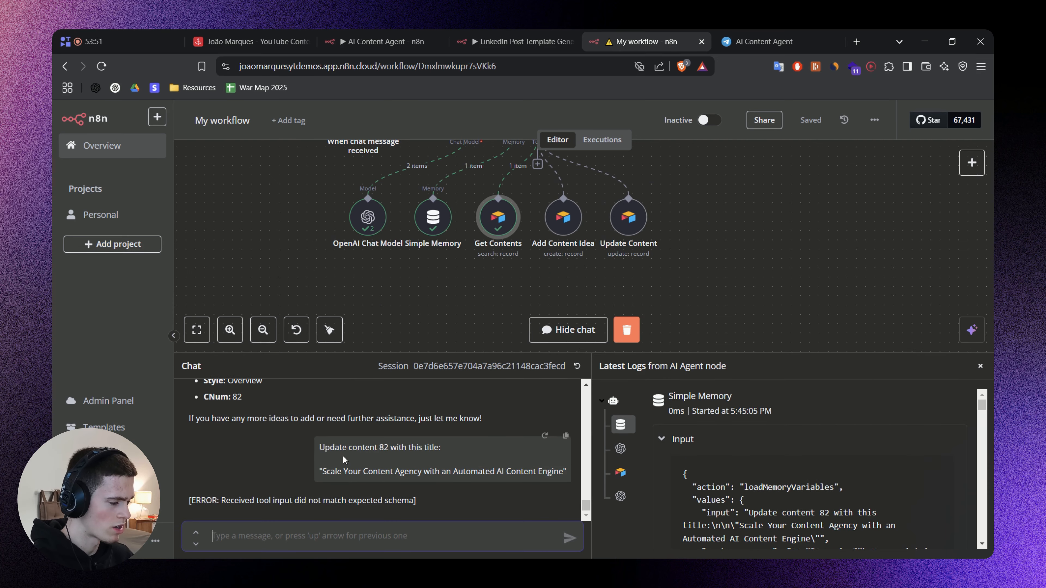
Resend the same content 82 title update request to the agent and read its reply.
{"action": "key", "text": "Up"}
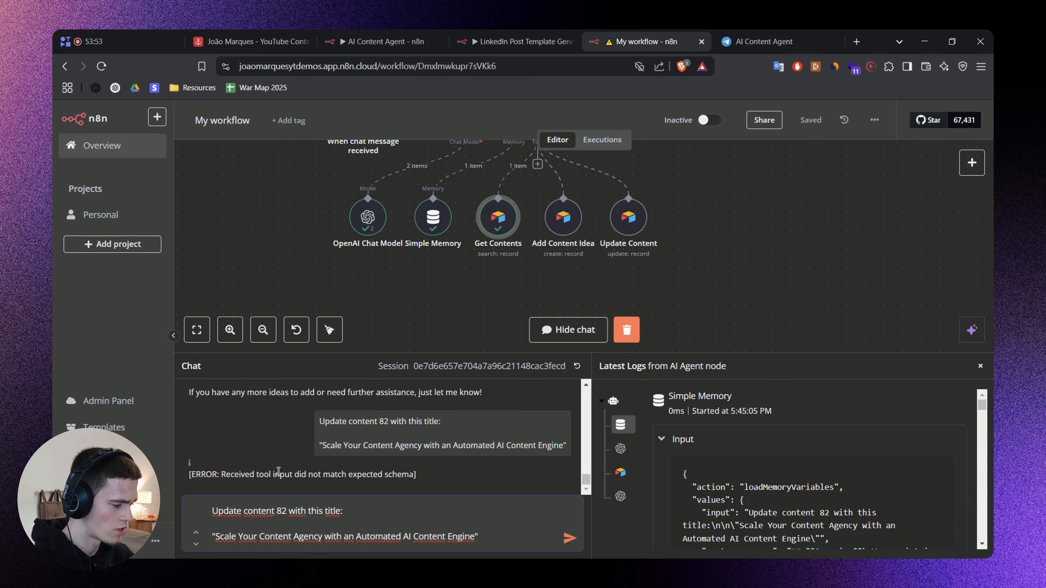
{"action": "key", "text": "Return"}
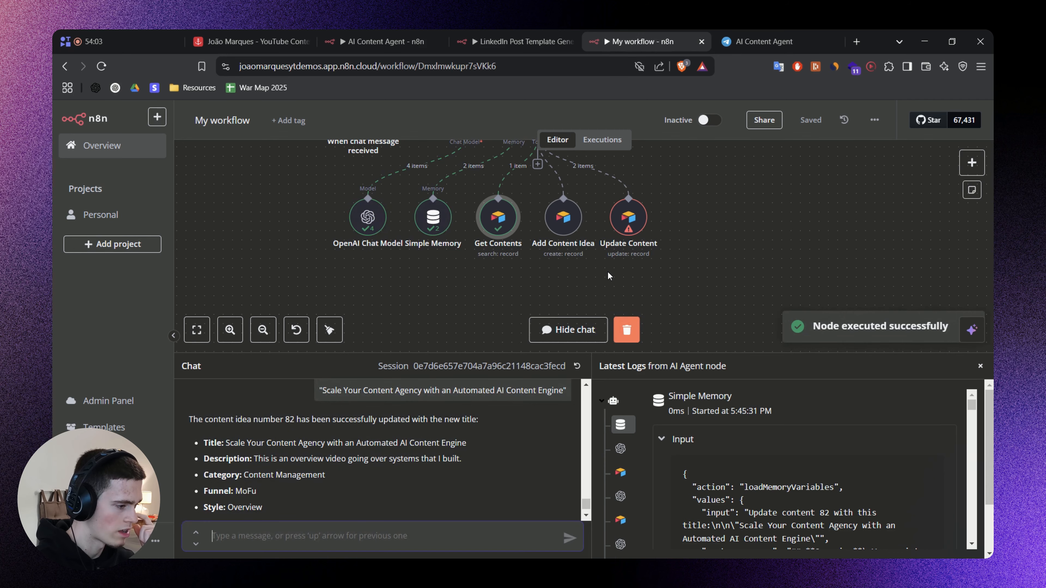
{"action": "scroll", "coordinate": [419, 395], "scroll_direction": "down", "scroll_amount": 1}
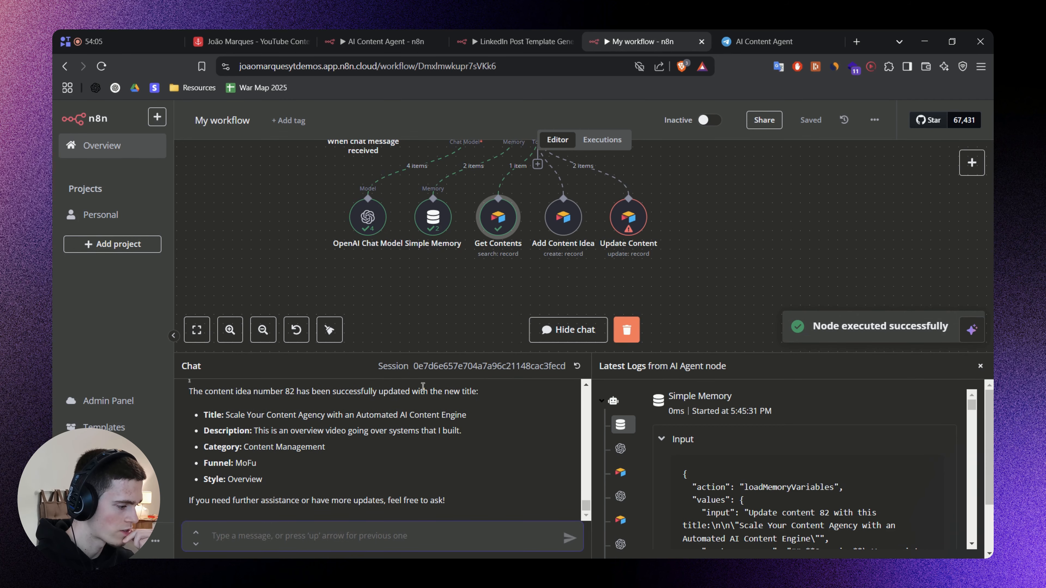
Switch to the Airtable Content Bank and open record 82 with its revision history shown.
{"action": "key", "text": "ctrl+1"}
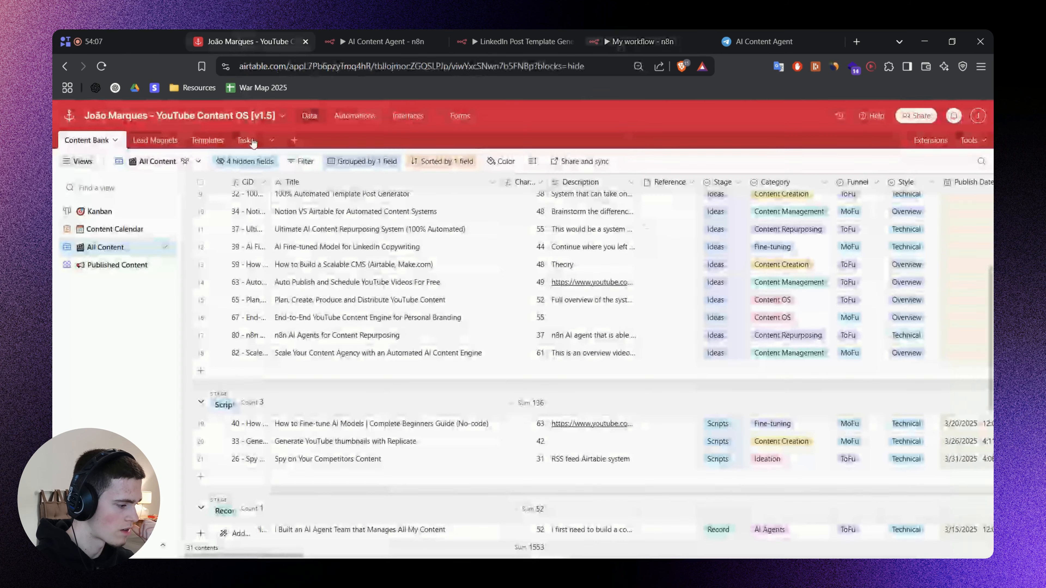
{"action": "left_click", "coordinate": [659, 41]}
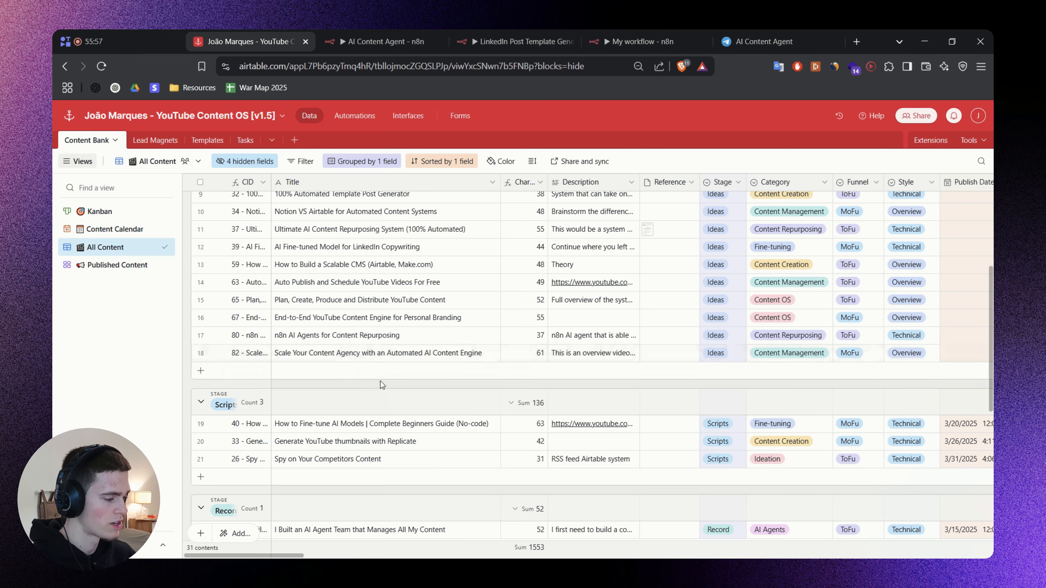
{"action": "left_click", "coordinate": [462, 360]}
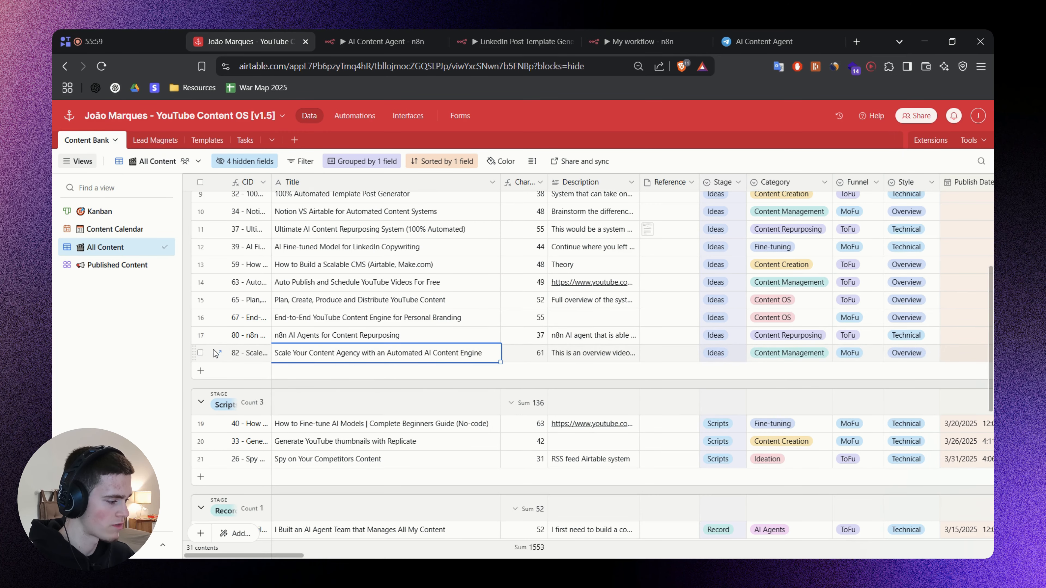
{"action": "left_click", "coordinate": [218, 354]}
{"action": "left_click", "coordinate": [746, 162]}
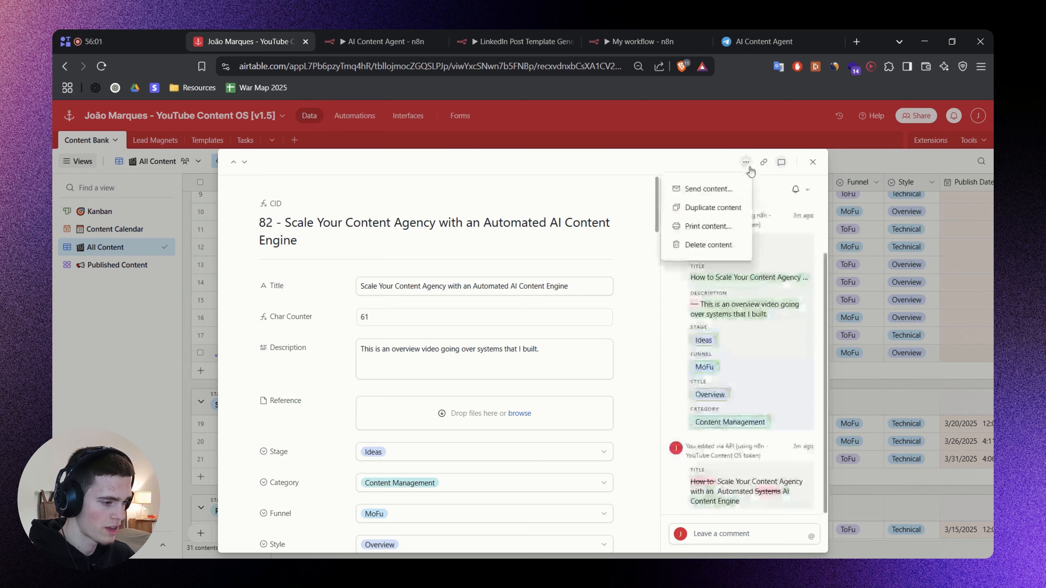
{"action": "left_click", "coordinate": [666, 291]}
{"action": "left_click", "coordinate": [705, 189]}
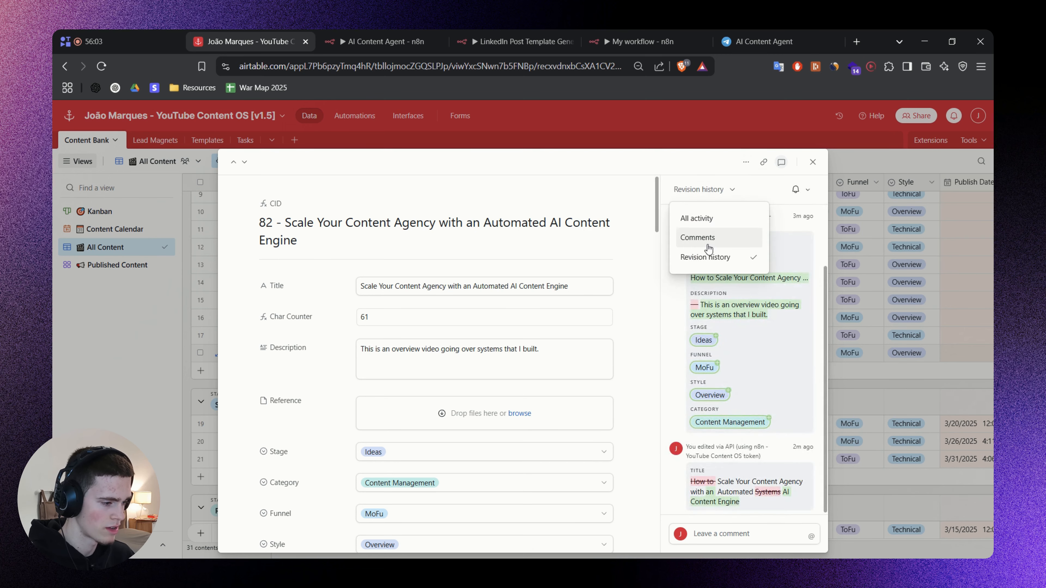
{"action": "left_click", "coordinate": [702, 255]}
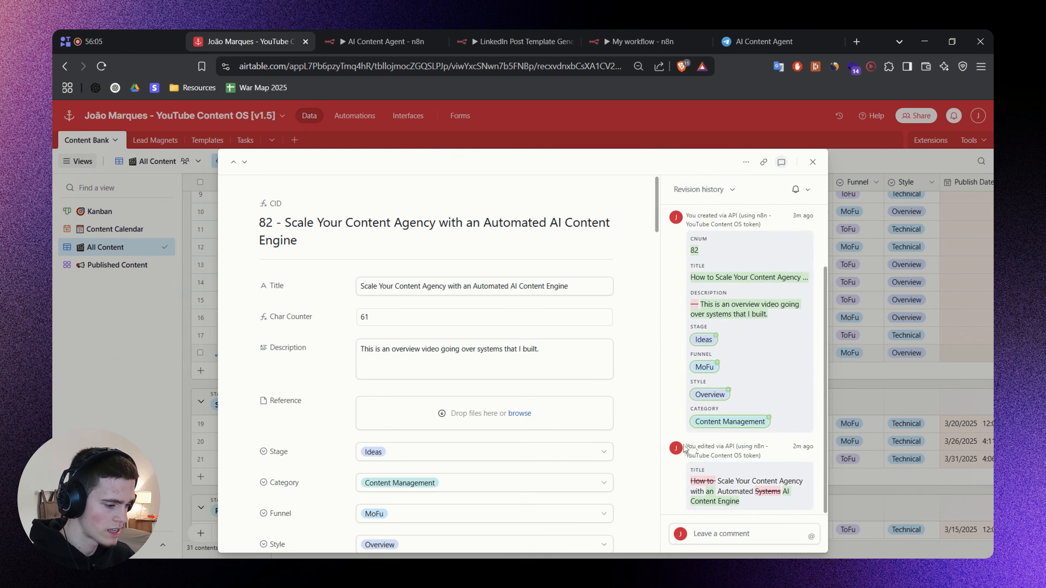
Highlight the API edit entry and the title change in record 82's revision history.
{"action": "left_click_drag", "start_coordinate": [690, 446], "coordinate": [740, 444]}
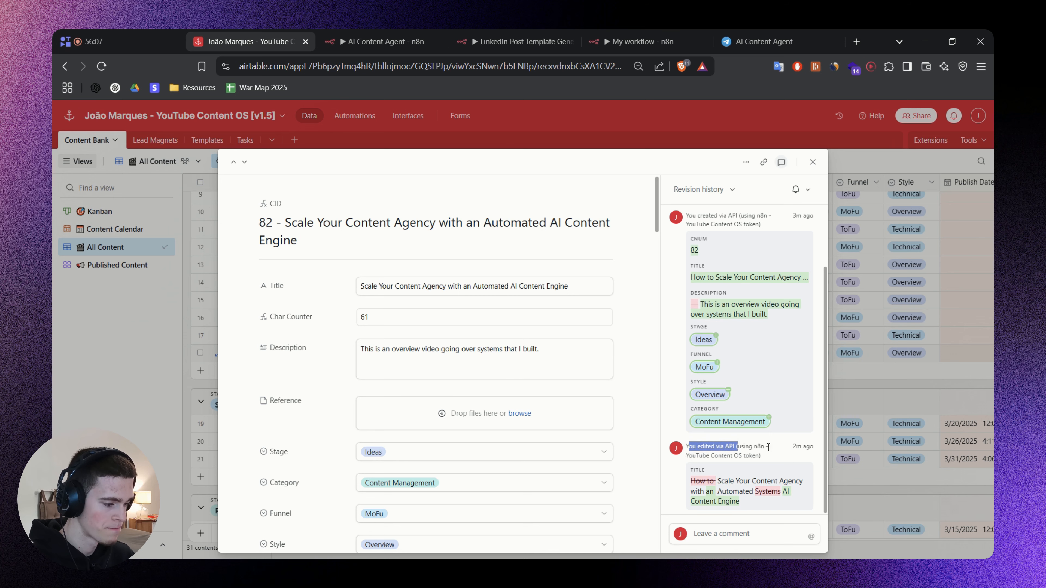
{"action": "left_click", "coordinate": [703, 452]}
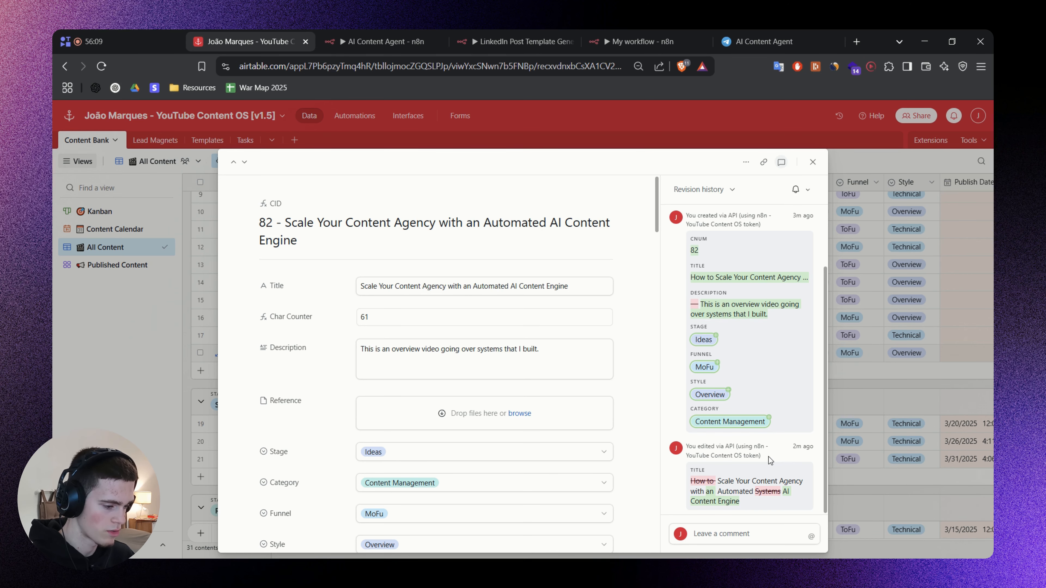
{"action": "left_click_drag", "start_coordinate": [696, 481], "coordinate": [774, 510]}
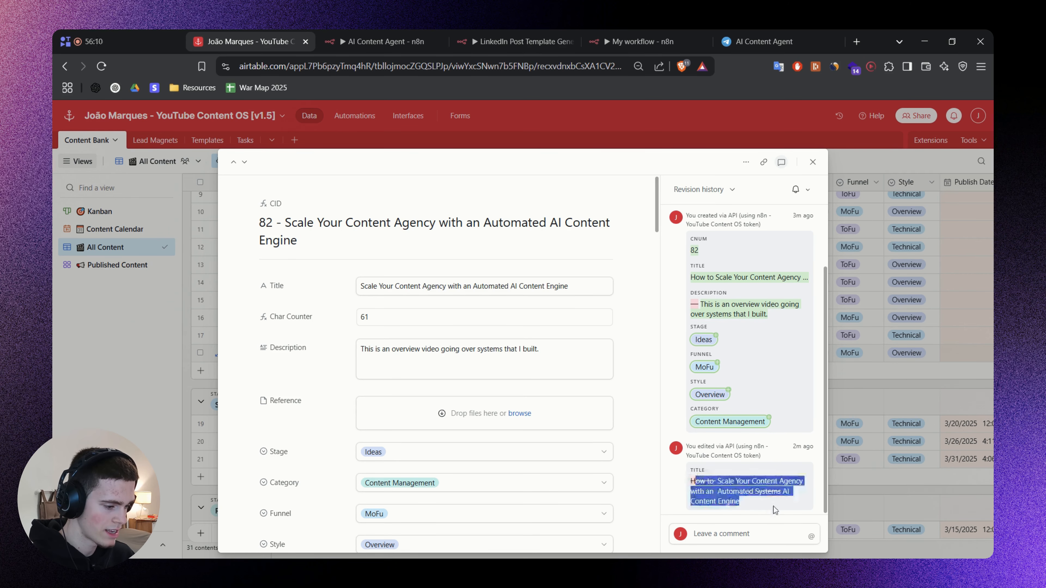
{"action": "left_click", "coordinate": [758, 509]}
Return to the n8n workflow and examine the error details of the Update Content tool's first run.
{"action": "left_click", "coordinate": [622, 35]}
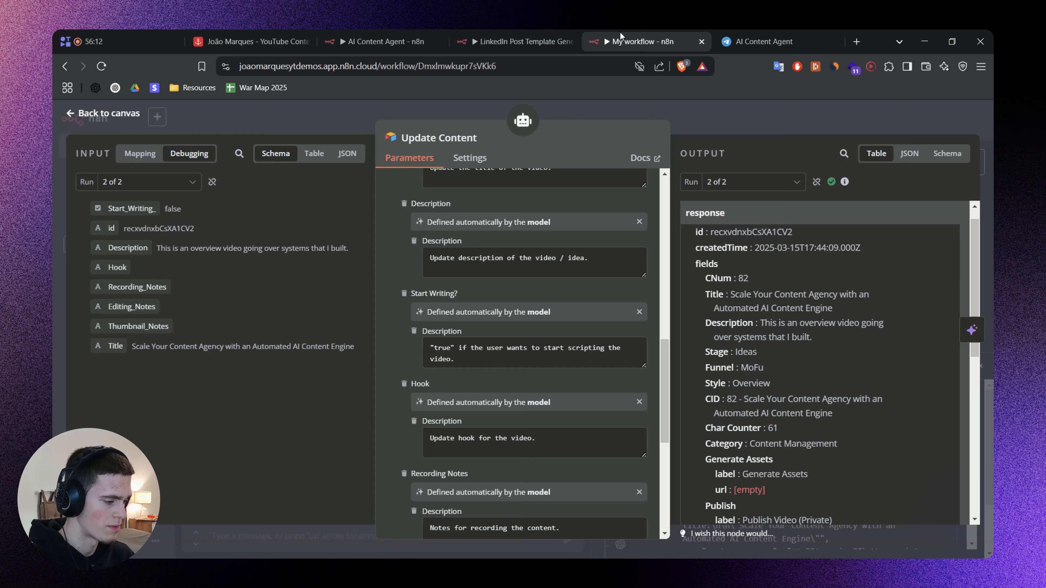
{"action": "left_click", "coordinate": [667, 112]}
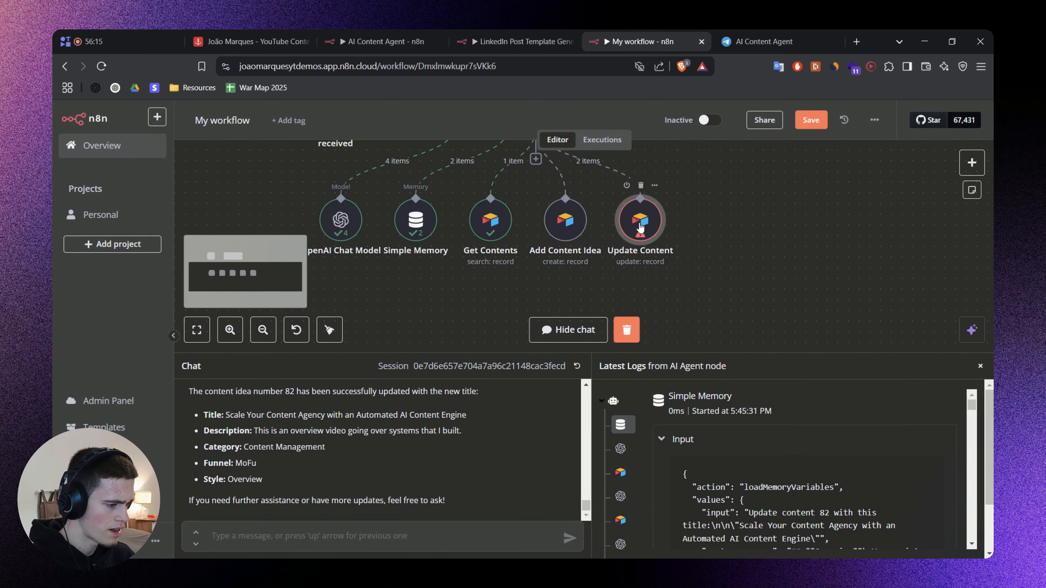
{"action": "scroll", "coordinate": [640, 228], "scroll_direction": "up", "scroll_amount": 1}
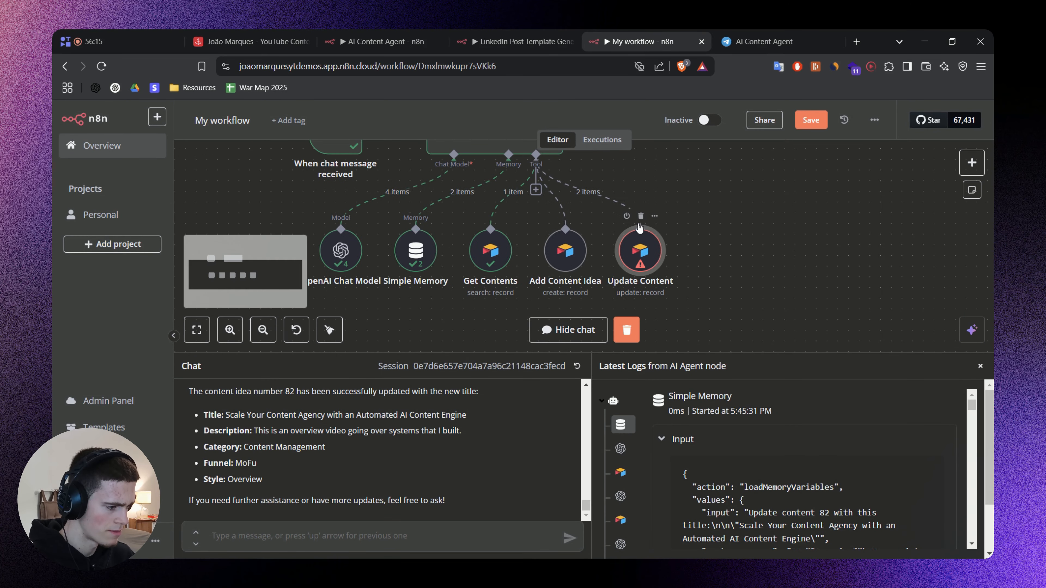
{"action": "double_click", "coordinate": [637, 260]}
{"action": "left_click", "coordinate": [737, 181]}
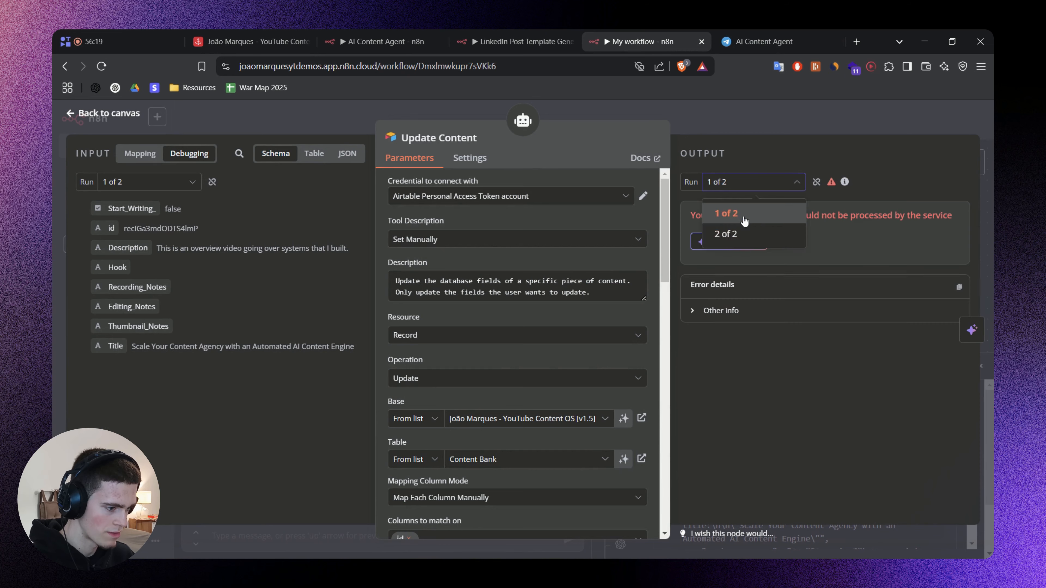
{"action": "left_click", "coordinate": [727, 214]}
{"action": "left_click_drag", "start_coordinate": [701, 218], "coordinate": [842, 225]}
{"action": "left_click", "coordinate": [705, 311]}
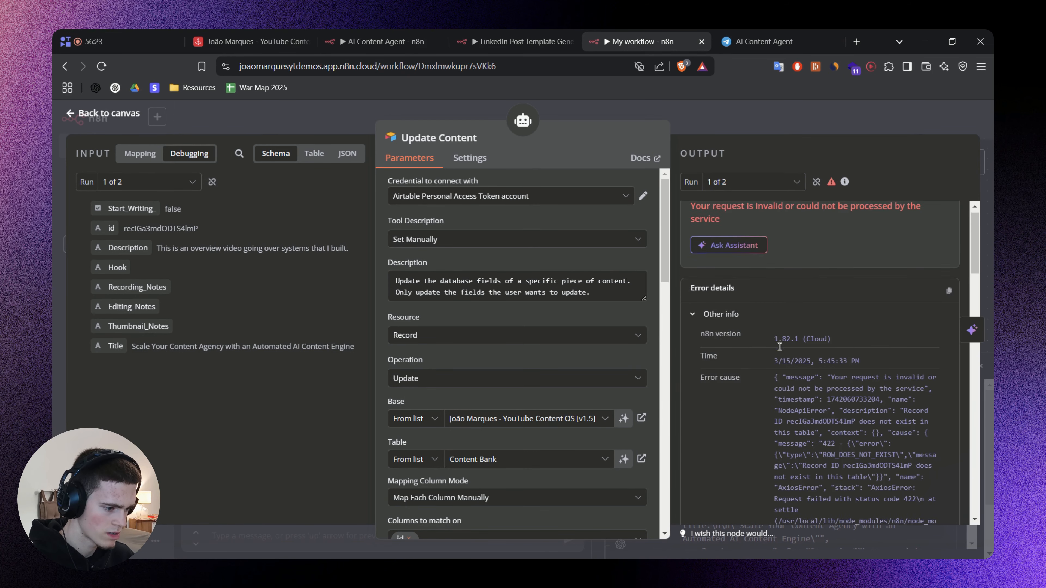
{"action": "left_click", "coordinate": [741, 182]}
{"action": "left_click", "coordinate": [741, 182]}
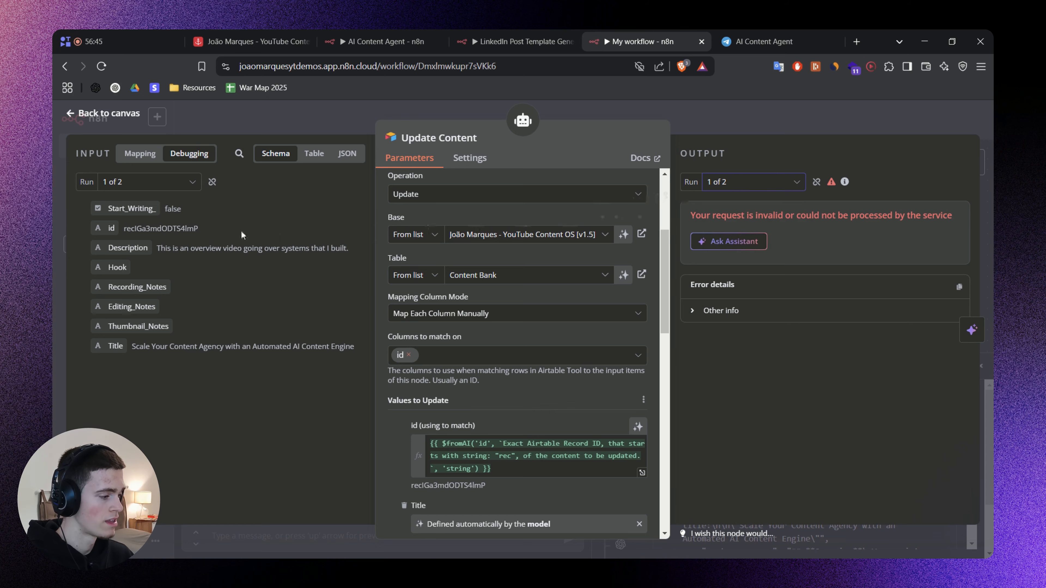
Copy the record id used in the failed run and search for it in the Airtable Content Bank.
{"action": "double_click", "coordinate": [164, 230]}
{"action": "key", "text": "ctrl+c"}
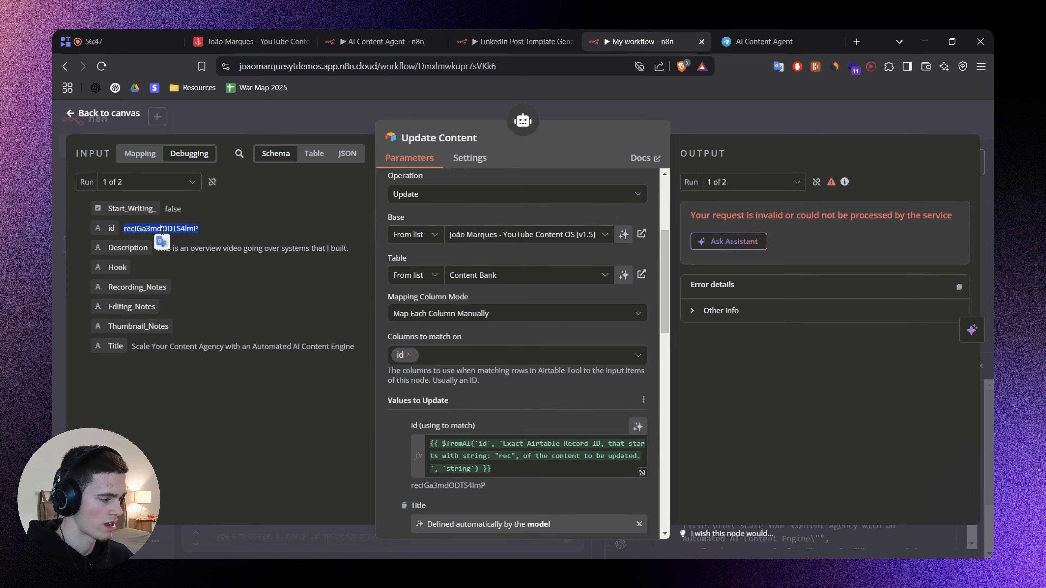
{"action": "left_click", "coordinate": [251, 41]}
{"action": "key", "text": "Escape"}
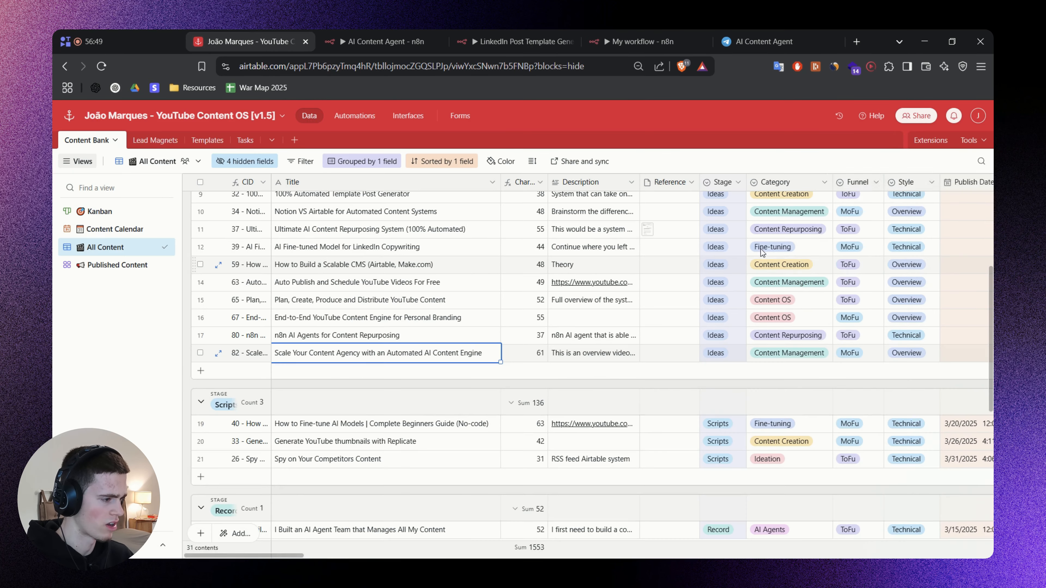
{"action": "key", "text": "ctrl+f"}
{"action": "key", "text": "ctrl+v"}
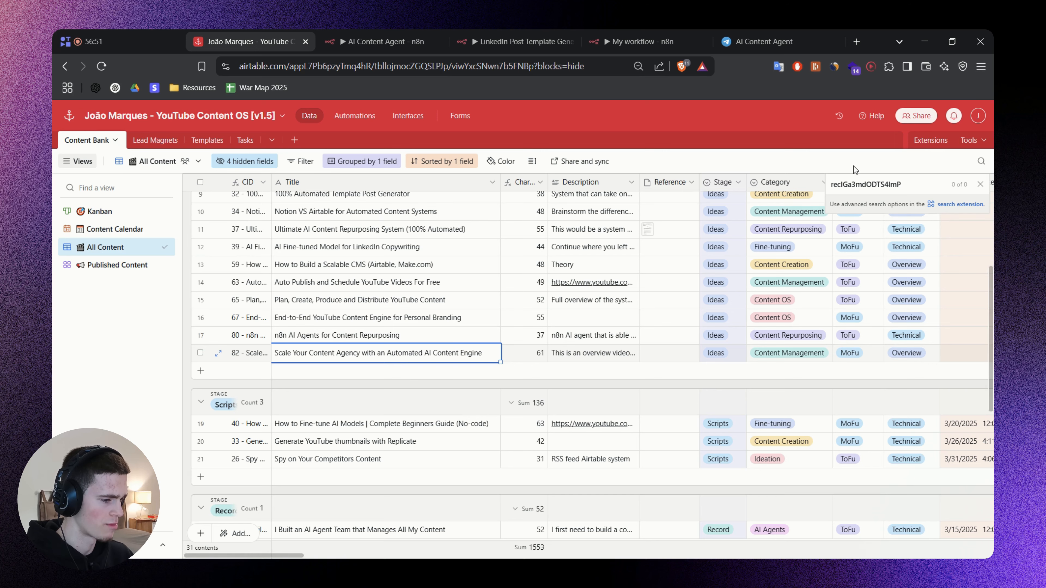
{"action": "left_click", "coordinate": [471, 382]}
Back in the n8n workflow, inspect the id passed in Update Content's second run, then close the node.
{"action": "left_click", "coordinate": [637, 41]}
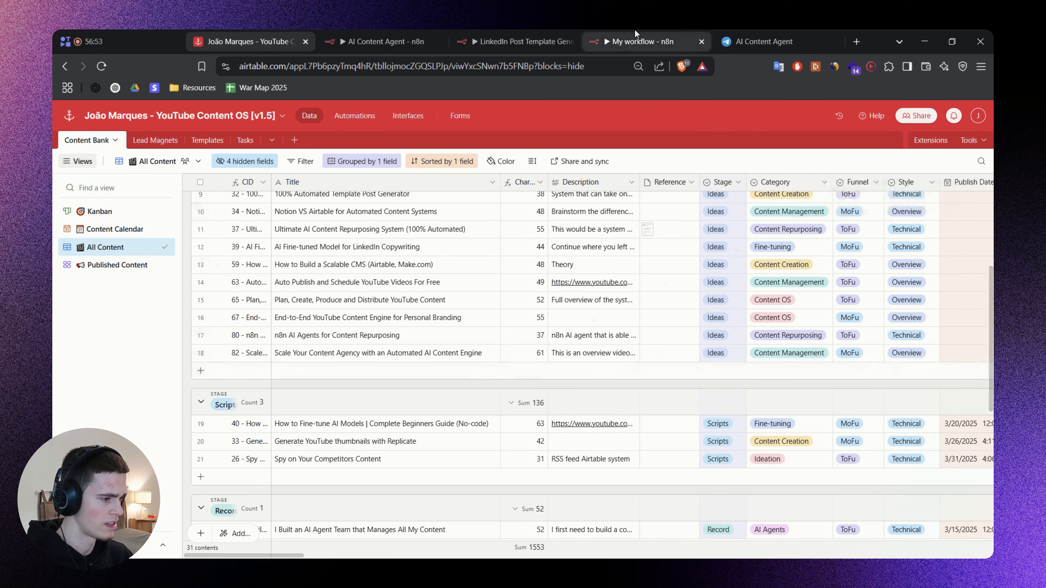
{"action": "left_click", "coordinate": [754, 182]}
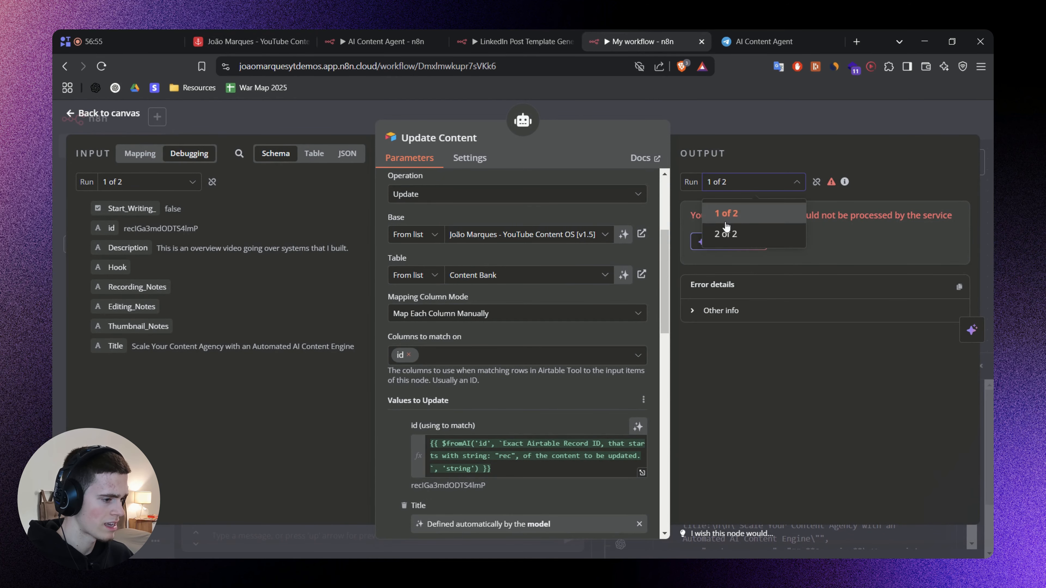
{"action": "left_click", "coordinate": [725, 230]}
{"action": "double_click", "coordinate": [157, 228]}
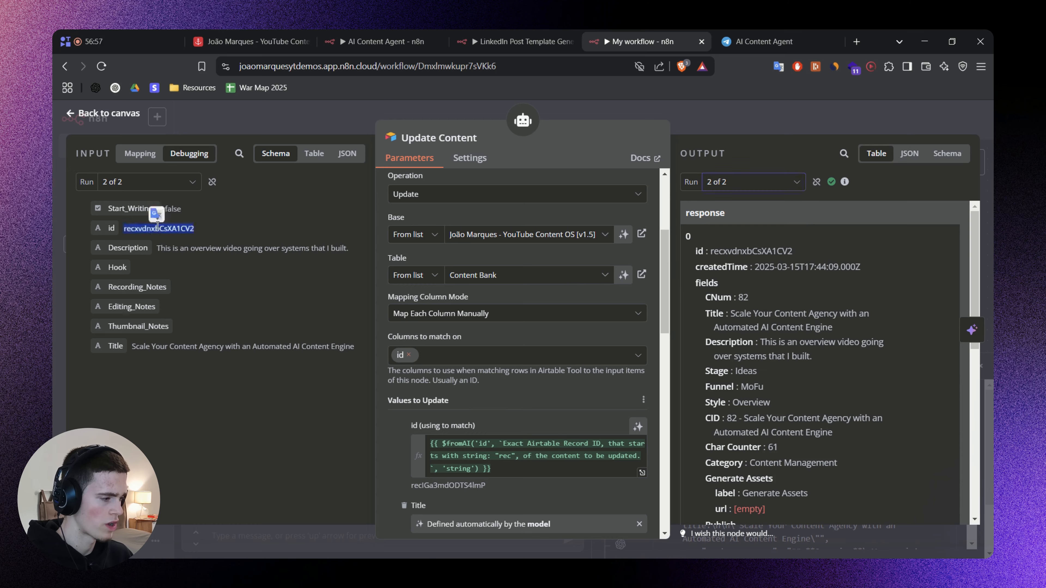
{"action": "left_click", "coordinate": [729, 120]}
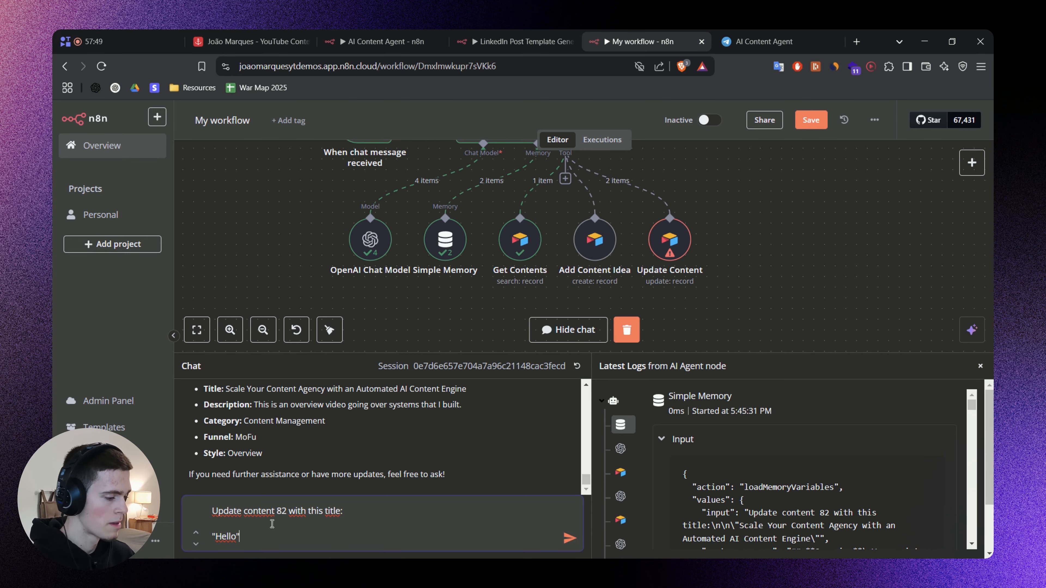
Send the agent a request to update content 82 with the title "Hello" and check its response.
{"action": "scroll", "coordinate": [742, 246], "scroll_direction": "up", "scroll_amount": 2}
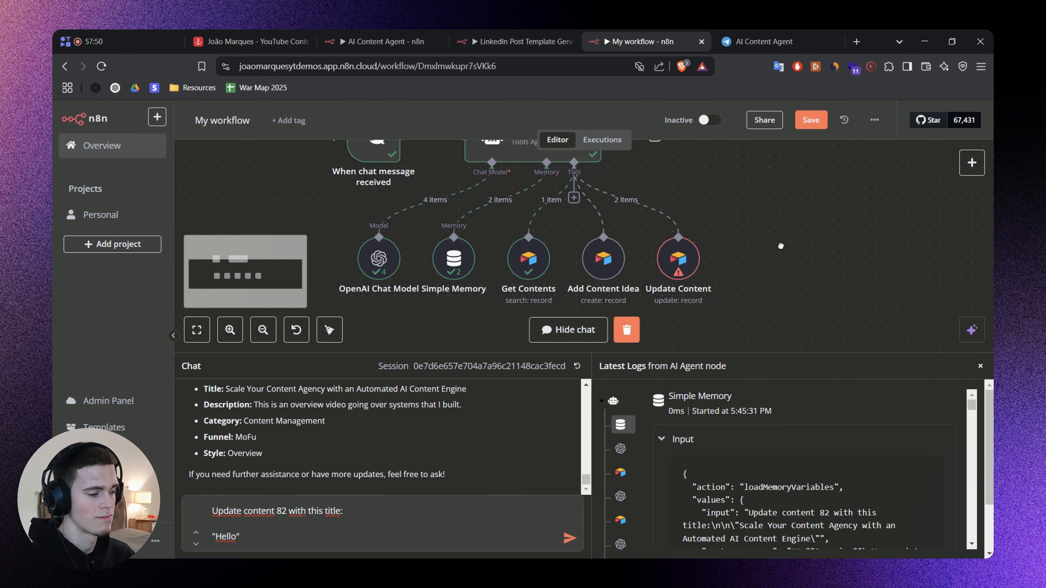
{"action": "left_click_drag", "start_coordinate": [812, 244], "coordinate": [799, 232]}
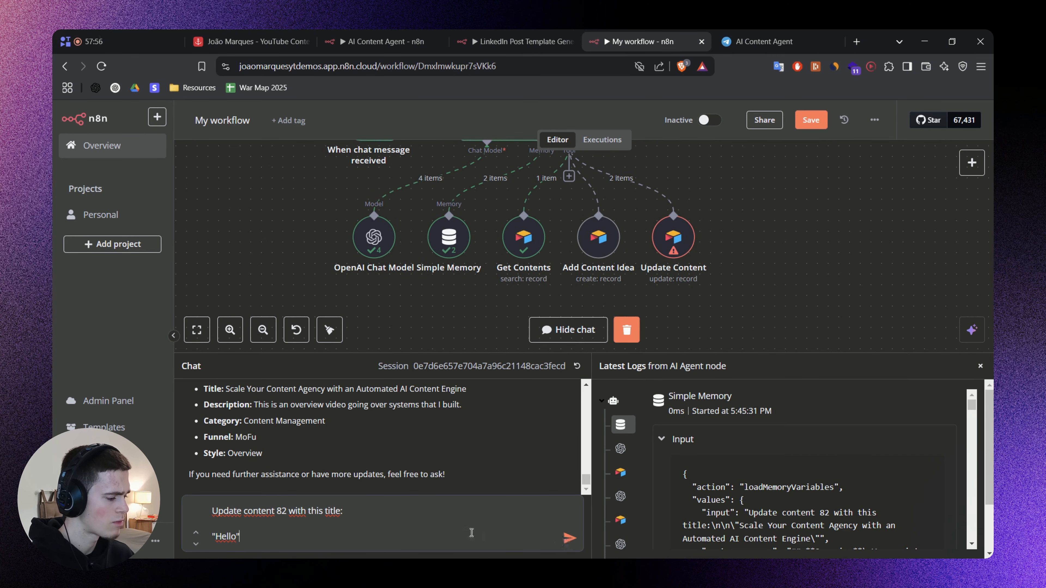
{"action": "left_click", "coordinate": [570, 537]}
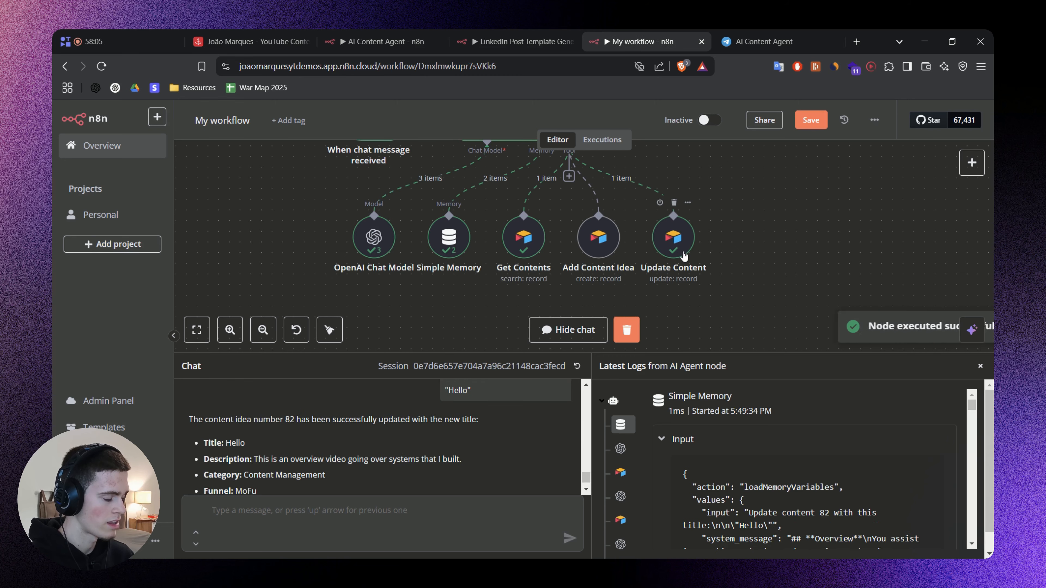
{"action": "left_click_drag", "start_coordinate": [737, 275], "coordinate": [738, 290]}
{"action": "scroll", "coordinate": [531, 437], "scroll_direction": "down", "scroll_amount": 2}
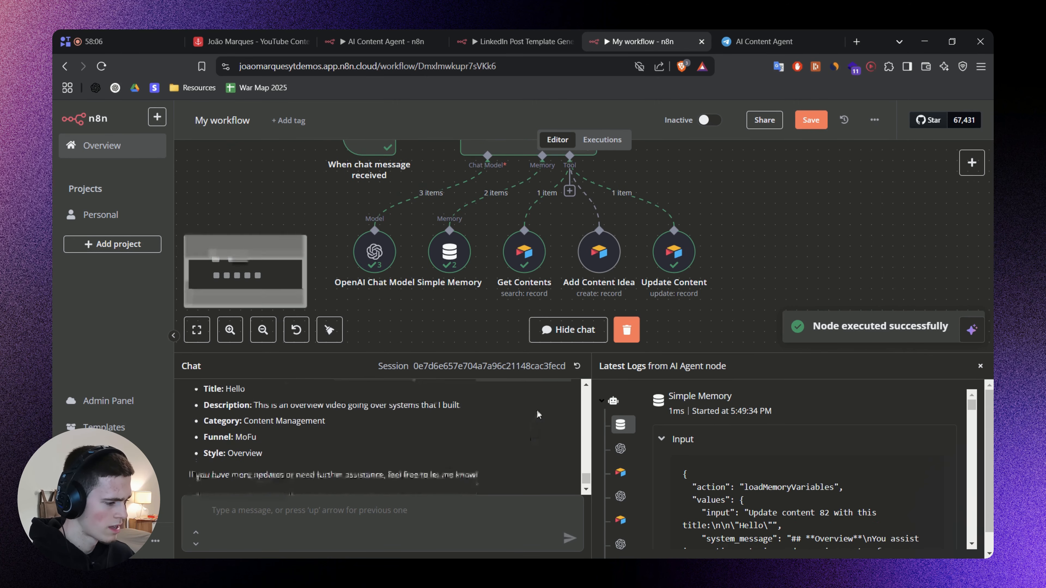
Review the Update Content usage and required id instructions in the AI Agent's system message, then close the node.
{"action": "scroll", "coordinate": [535, 231], "scroll_direction": "up", "scroll_amount": 3}
{"action": "double_click", "coordinate": [559, 196]}
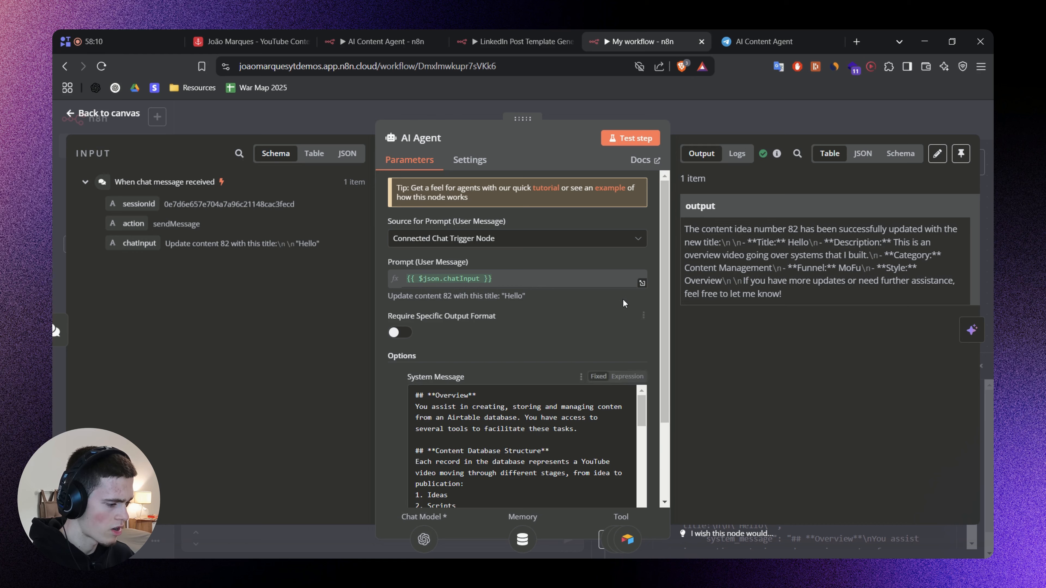
{"action": "scroll", "coordinate": [590, 326], "scroll_direction": "down", "scroll_amount": 10}
{"action": "scroll", "coordinate": [590, 326], "scroll_direction": "down", "scroll_amount": 4}
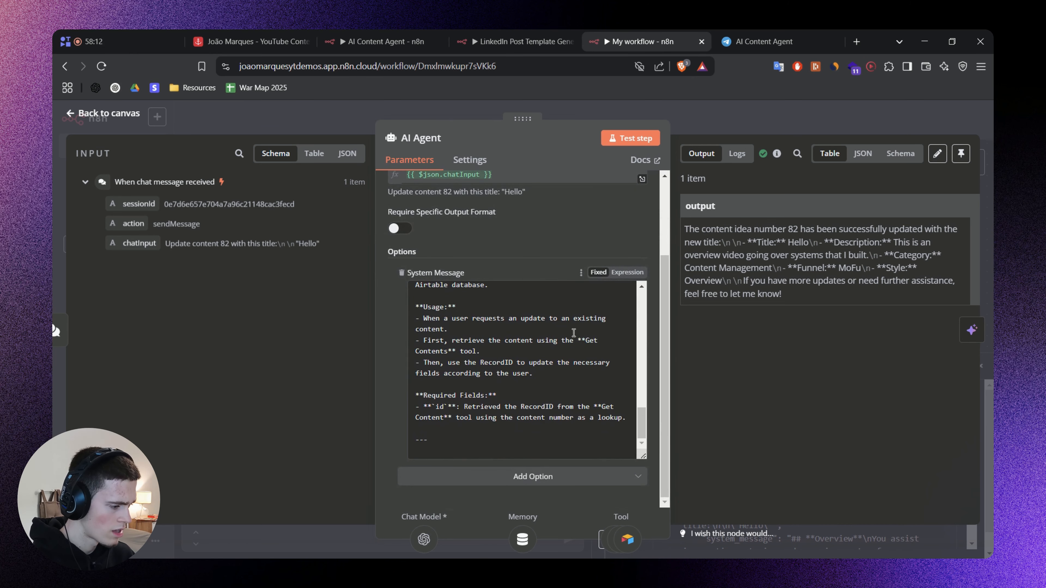
{"action": "left_click_drag", "start_coordinate": [464, 340], "coordinate": [528, 337]}
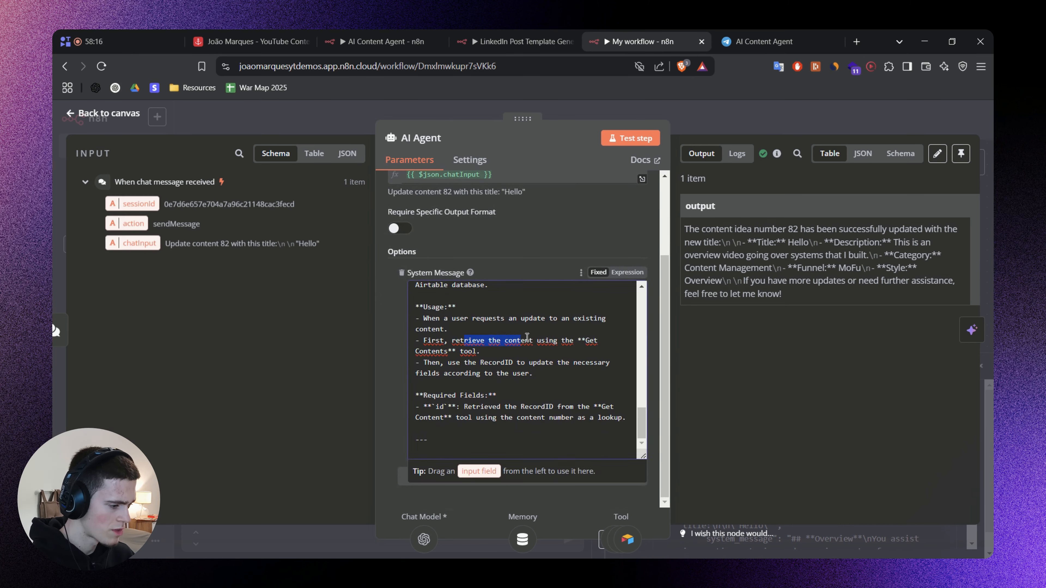
{"action": "left_click_drag", "start_coordinate": [460, 363], "coordinate": [574, 365]}
{"action": "left_click", "coordinate": [556, 378]}
{"action": "double_click", "coordinate": [506, 364]}
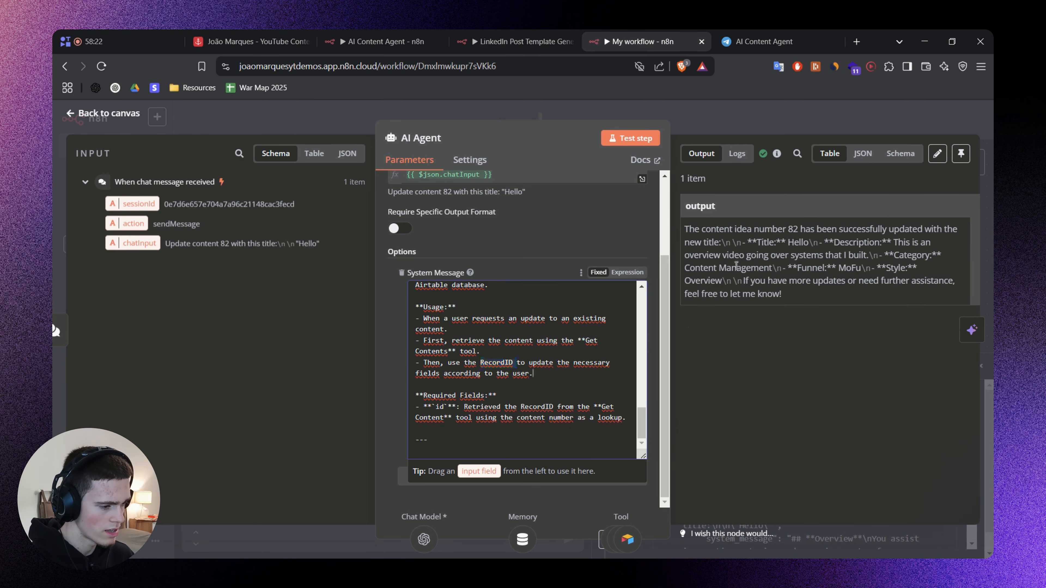
{"action": "left_click", "coordinate": [750, 109]}
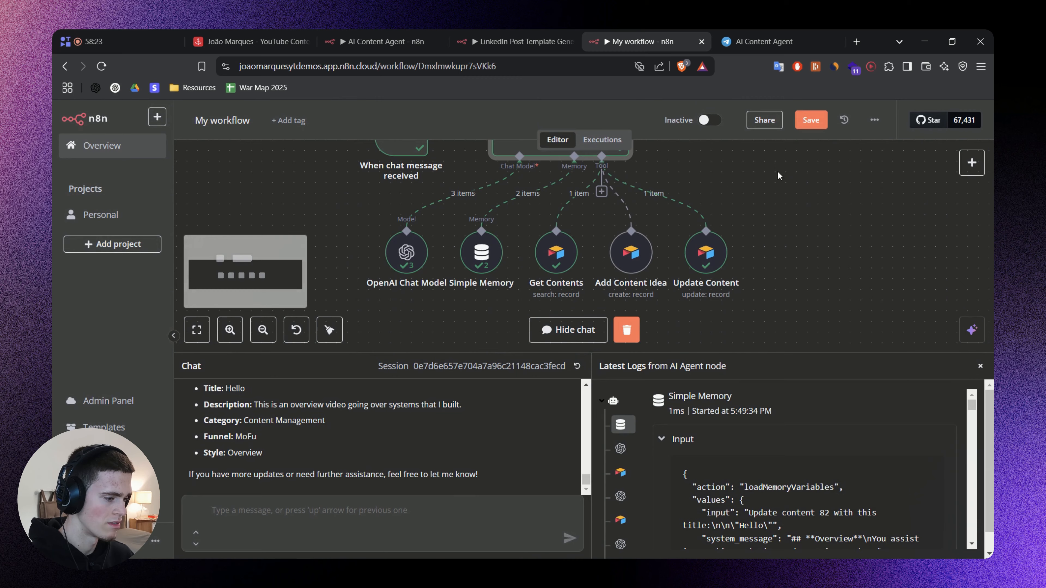
Inspect the record id returned by Get Contents and the tool's output fields, then close the node.
{"action": "double_click", "coordinate": [556, 252]}
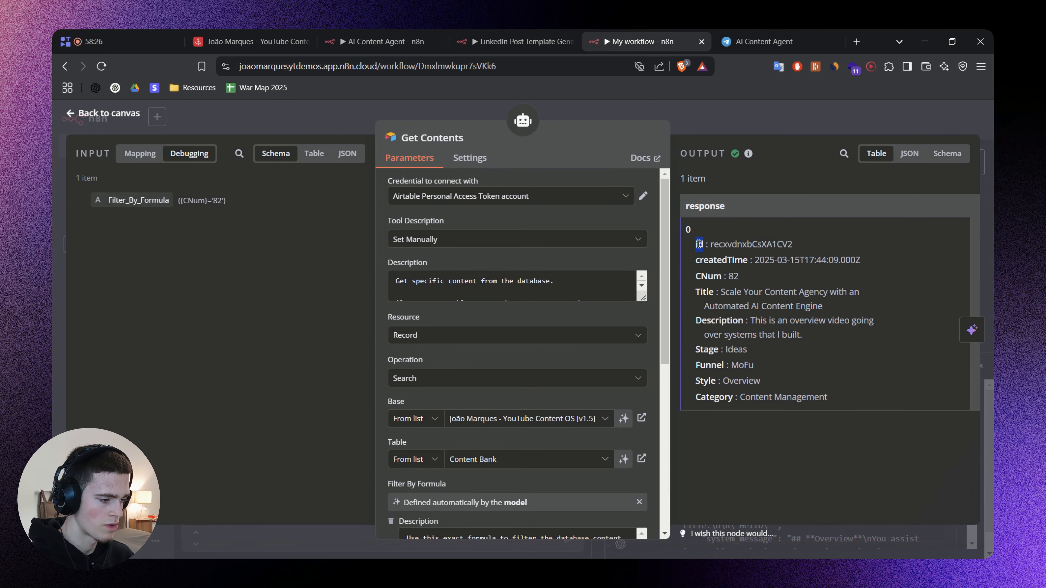
{"action": "scroll", "coordinate": [612, 304], "scroll_direction": "down", "scroll_amount": 6}
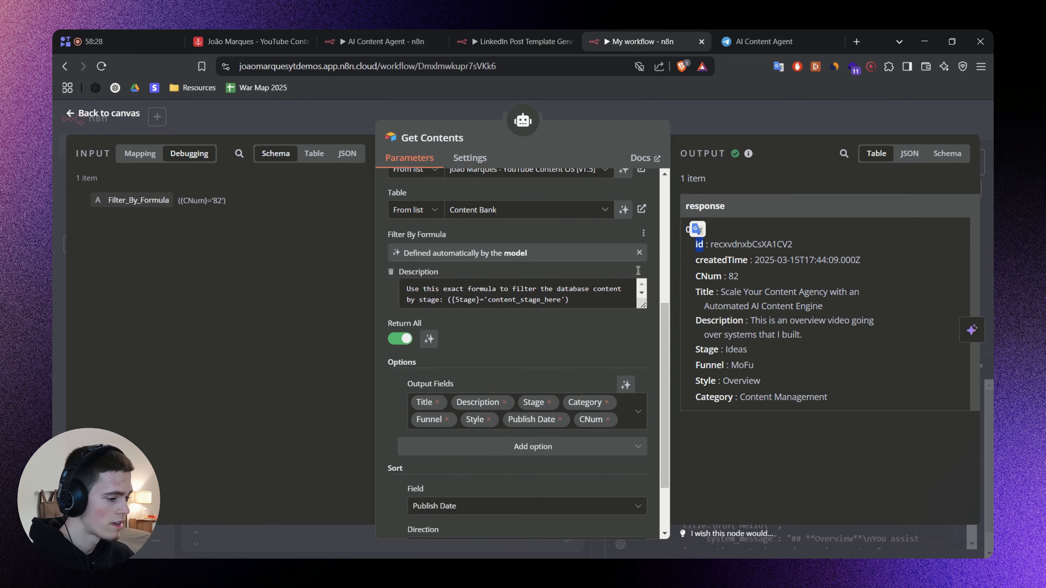
{"action": "left_click", "coordinate": [721, 101]}
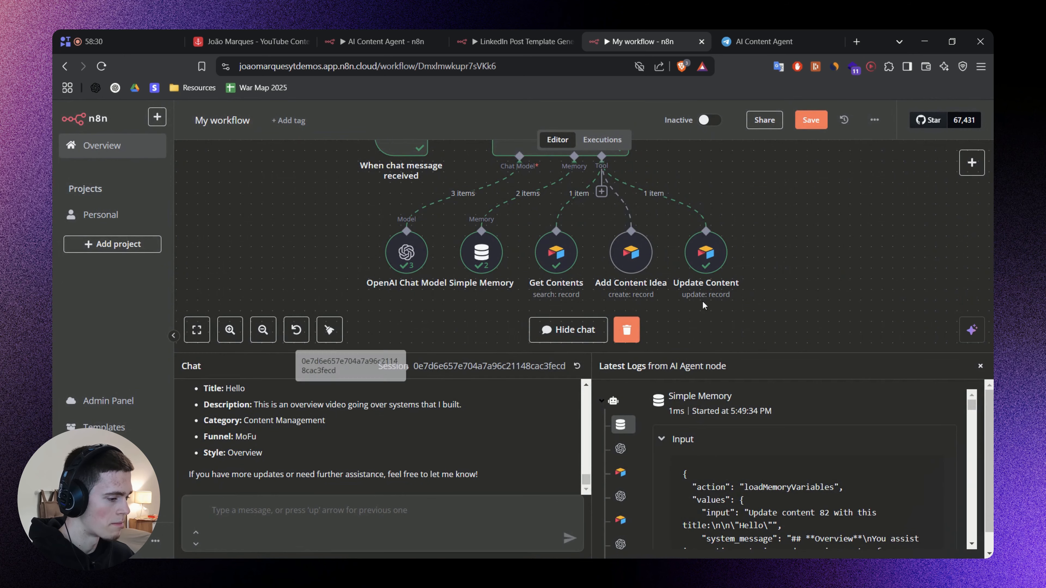
Check the title of content 82 in the Airtable Content Bank, then return to the n8n workflow.
{"action": "left_click", "coordinate": [251, 42]}
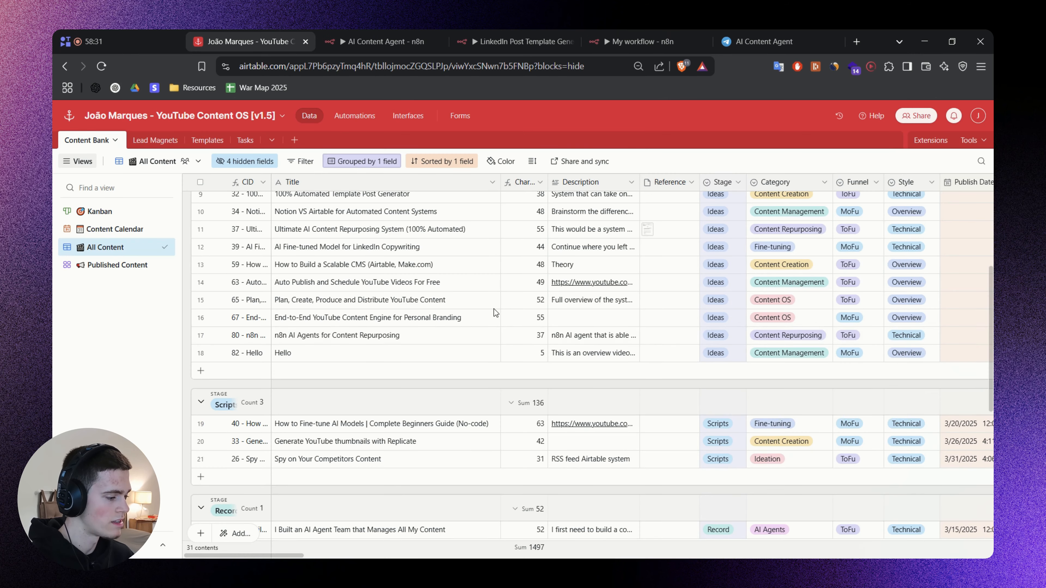
{"action": "left_click", "coordinate": [306, 353]}
{"action": "left_click", "coordinate": [622, 40]}
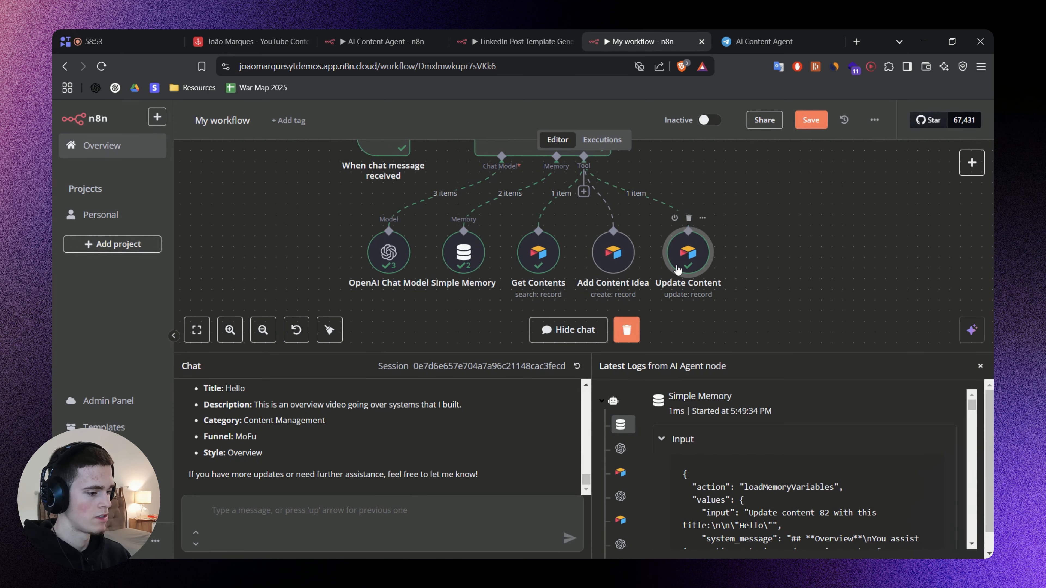
Compare the id passed to Update Content with its id matching expression, then close the node.
{"action": "double_click", "coordinate": [678, 270]}
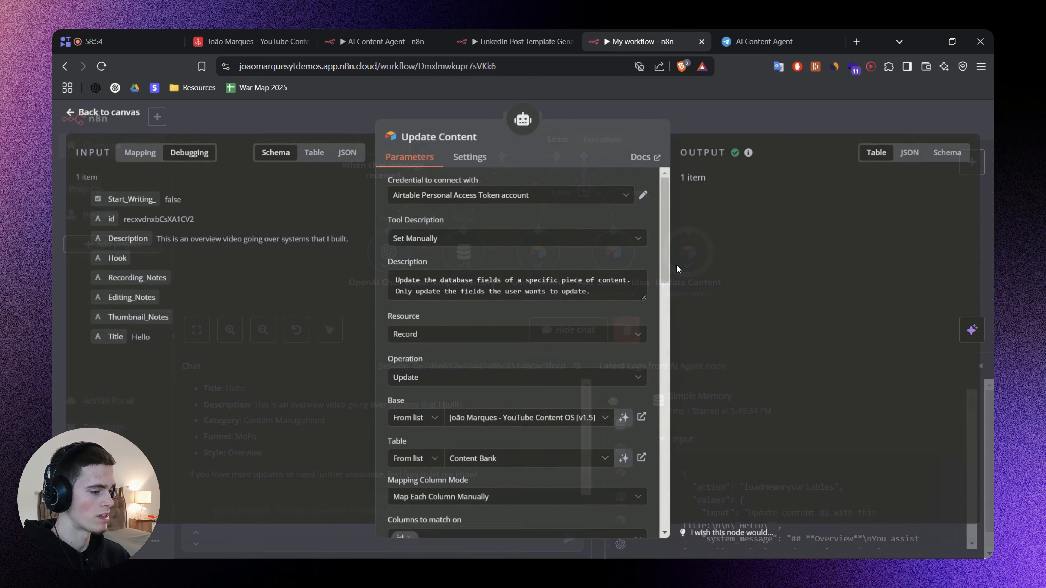
{"action": "double_click", "coordinate": [157, 220]}
{"action": "scroll", "coordinate": [601, 296], "scroll_direction": "down", "scroll_amount": 6}
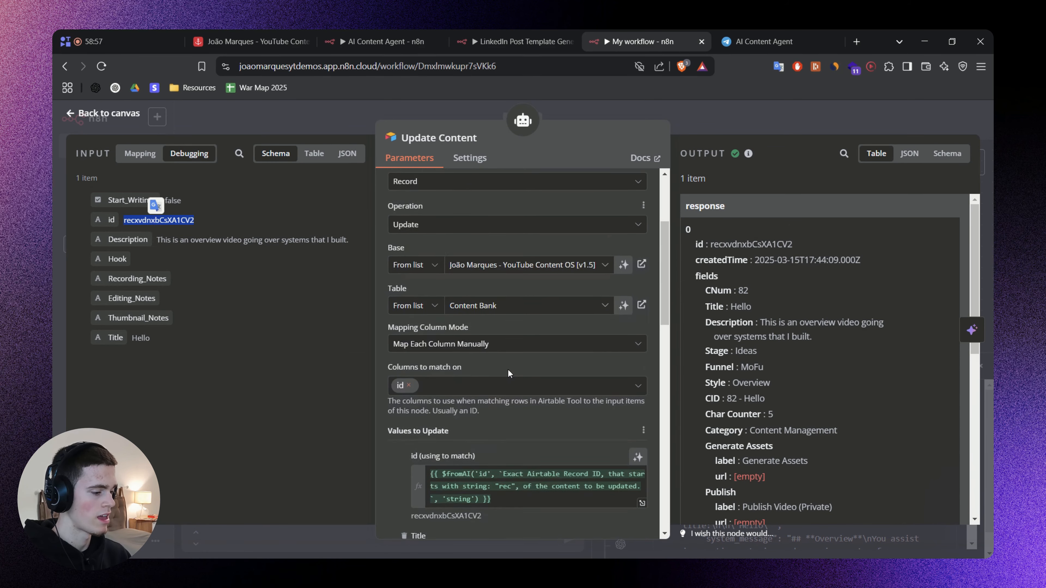
{"action": "left_click", "coordinate": [508, 410]}
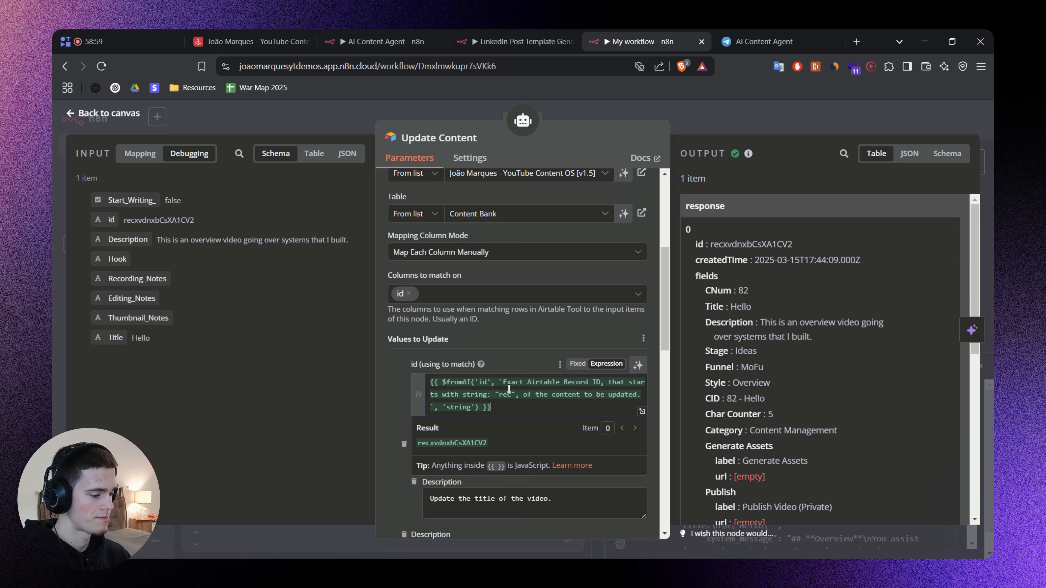
{"action": "left_click", "coordinate": [397, 378]}
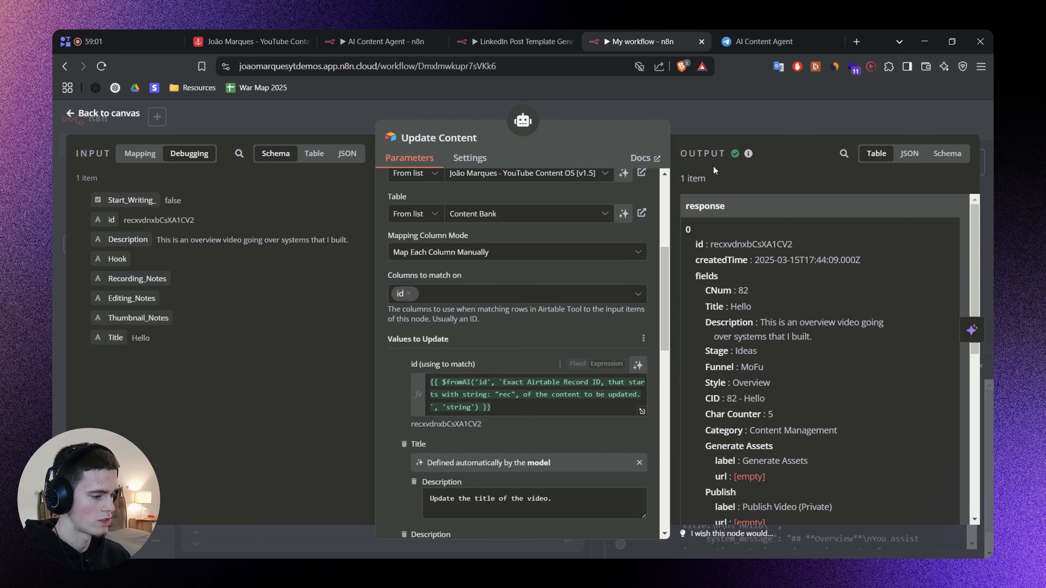
{"action": "left_click", "coordinate": [741, 122]}
Save the workflow and close the chat and logs area to clear the canvas.
{"action": "left_click_drag", "start_coordinate": [756, 302], "coordinate": [757, 290]}
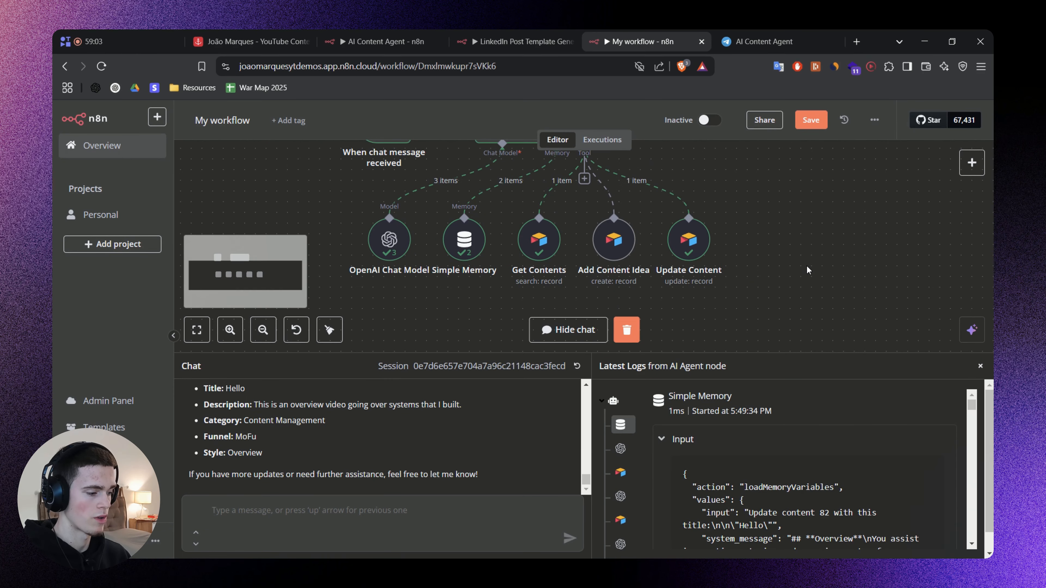
{"action": "key", "text": "ctrl+s"}
{"action": "left_click", "coordinate": [980, 366]}
{"action": "scroll", "coordinate": [854, 303], "scroll_direction": "up", "scroll_amount": 3}
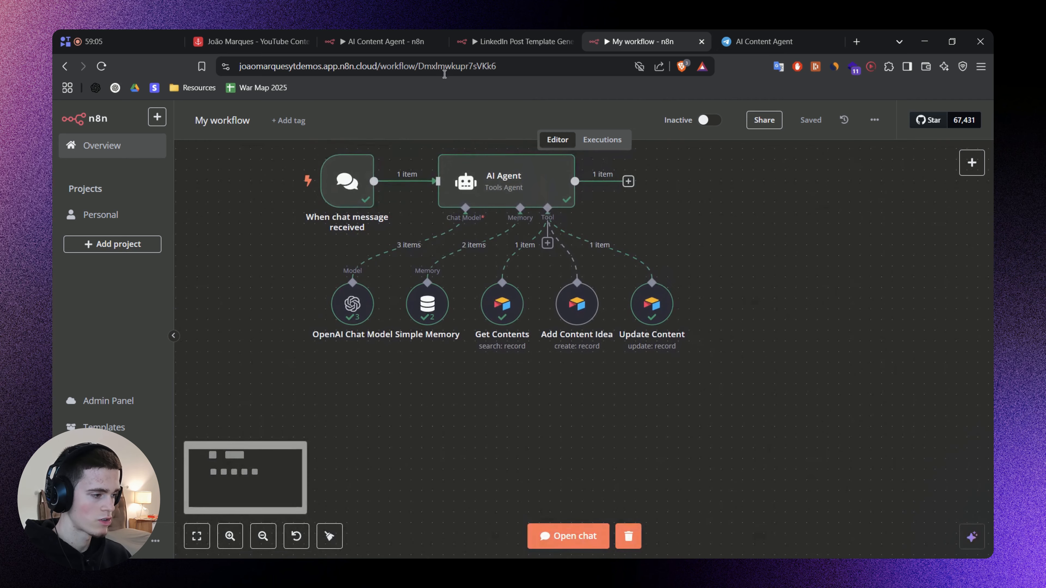
Switch to the AI Content Agent workflow and look over its tools, focusing on Schedule Content.
{"action": "left_click", "coordinate": [387, 41]}
{"action": "left_click", "coordinate": [700, 123]}
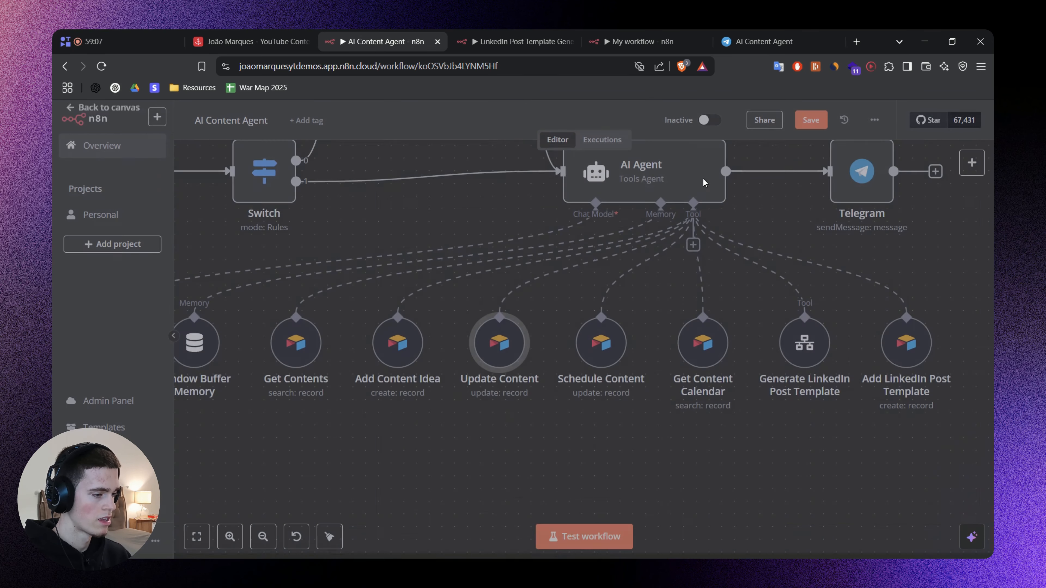
{"action": "left_click_drag", "start_coordinate": [703, 405], "coordinate": [611, 427]}
{"action": "left_click_drag", "start_coordinate": [502, 449], "coordinate": [647, 382]}
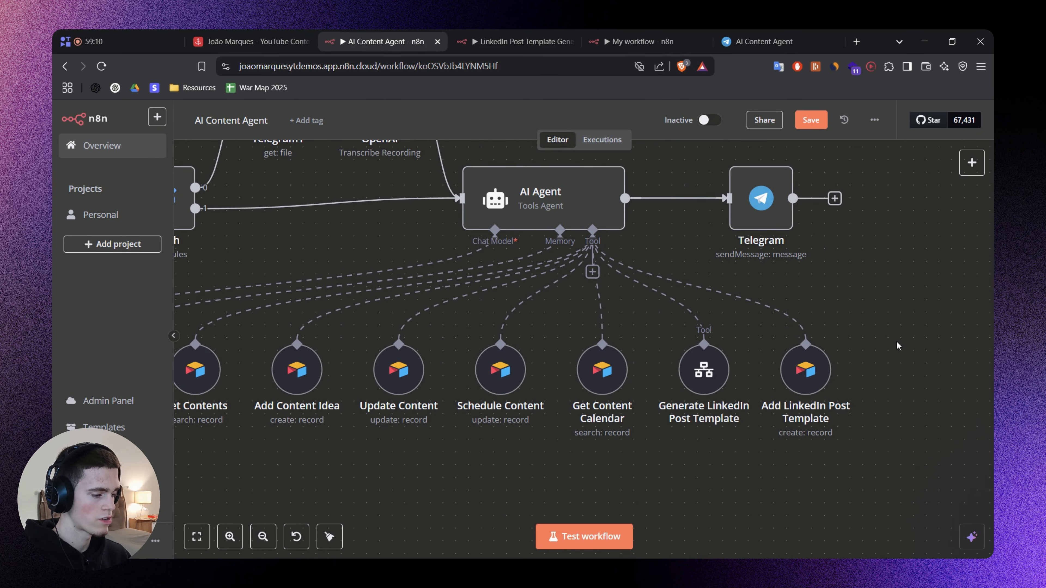
{"action": "left_click_drag", "start_coordinate": [523, 417], "coordinate": [567, 371]}
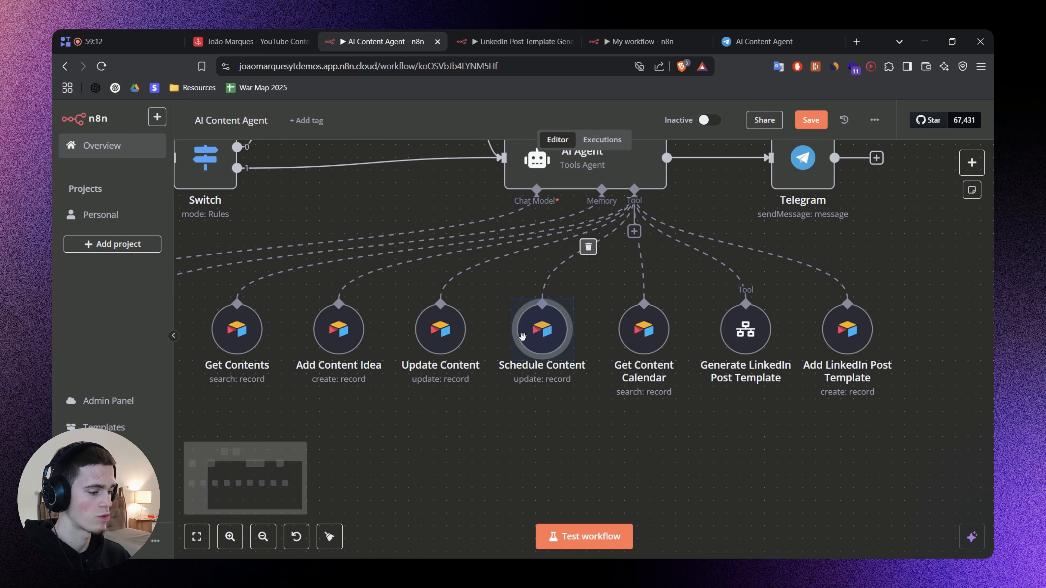
Back in My workflow, rename the duplicated Update Content tool to "Schedule Content".
{"action": "left_click", "coordinate": [643, 41]}
{"action": "left_click_drag", "start_coordinate": [750, 340], "coordinate": [660, 357]}
{"action": "scroll", "coordinate": [618, 390], "scroll_direction": "up", "scroll_amount": 2}
{"action": "double_click", "coordinate": [528, 256]}
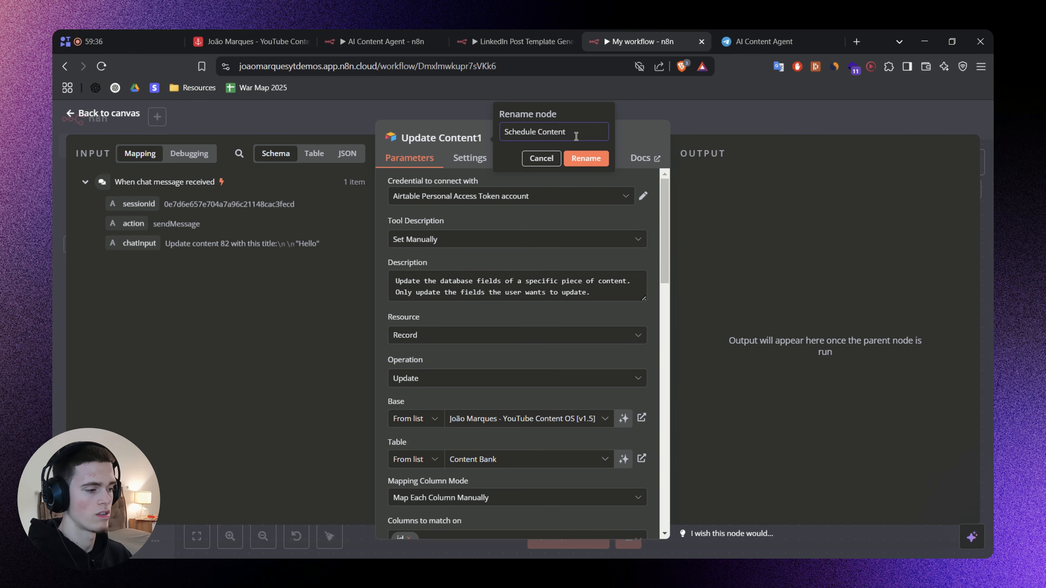
{"action": "left_click", "coordinate": [586, 160]}
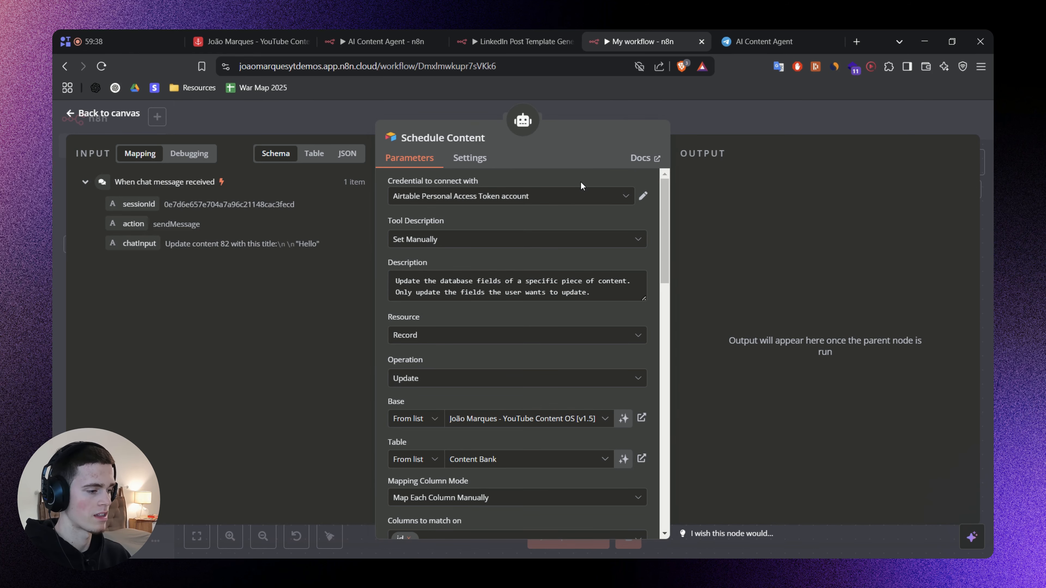
Switch to the Airtable Content Bank and examine the Publish Date field's date and time format.
{"action": "left_click", "coordinate": [247, 41]}
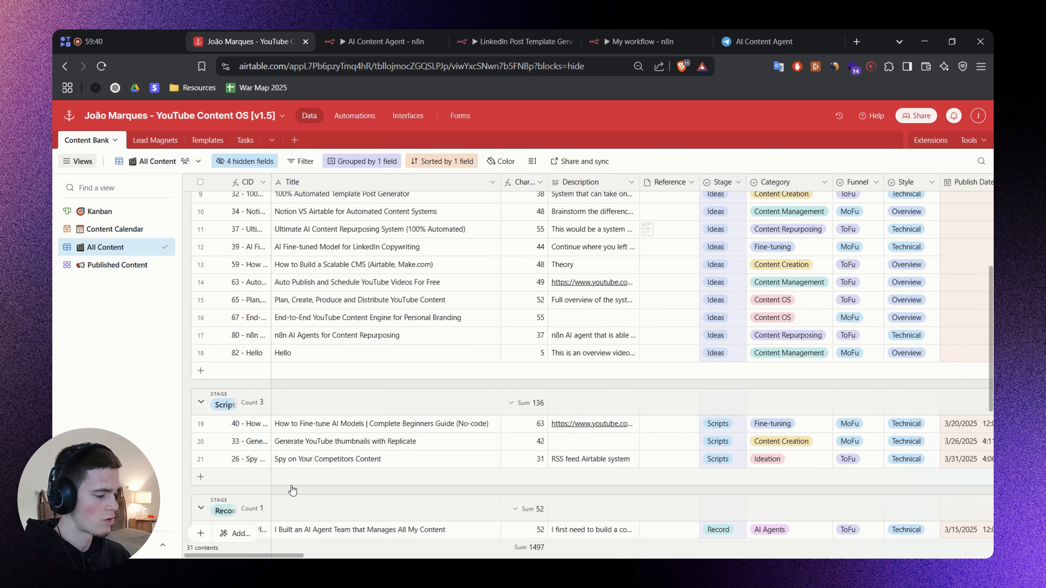
{"action": "scroll", "coordinate": [283, 554], "scroll_direction": "right", "scroll_amount": 10}
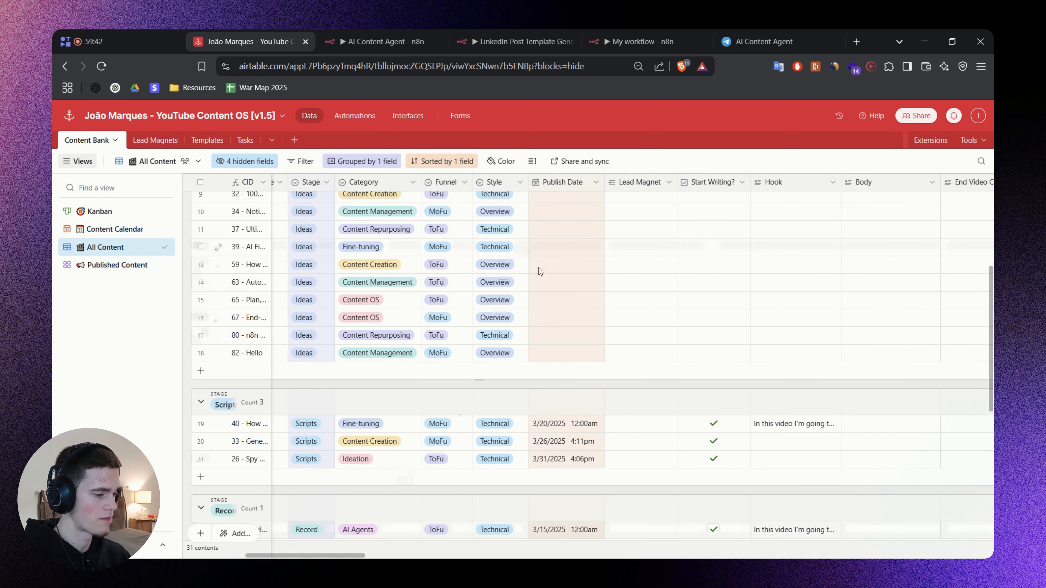
{"action": "double_click", "coordinate": [548, 276]}
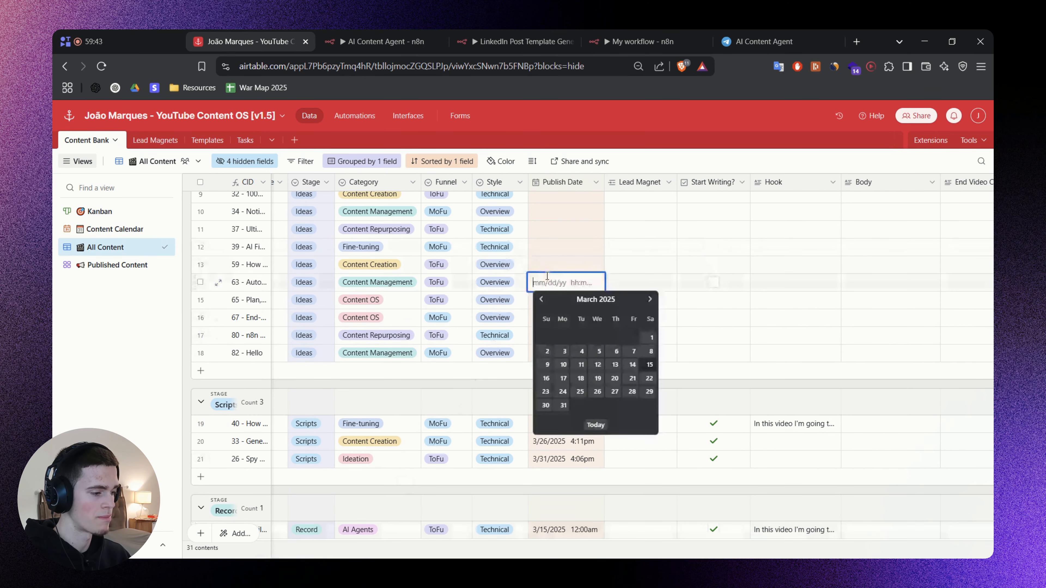
{"action": "left_click", "coordinate": [503, 389]}
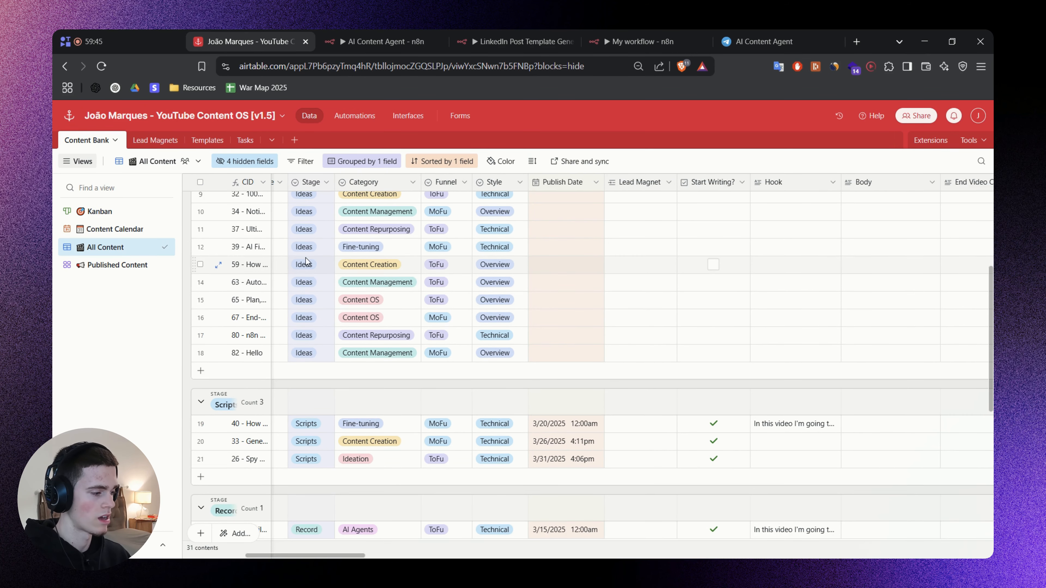
Return to the n8n workflow and review the values to update and additional column options in Update Content.
{"action": "left_click", "coordinate": [645, 34]}
{"action": "left_click", "coordinate": [787, 117]}
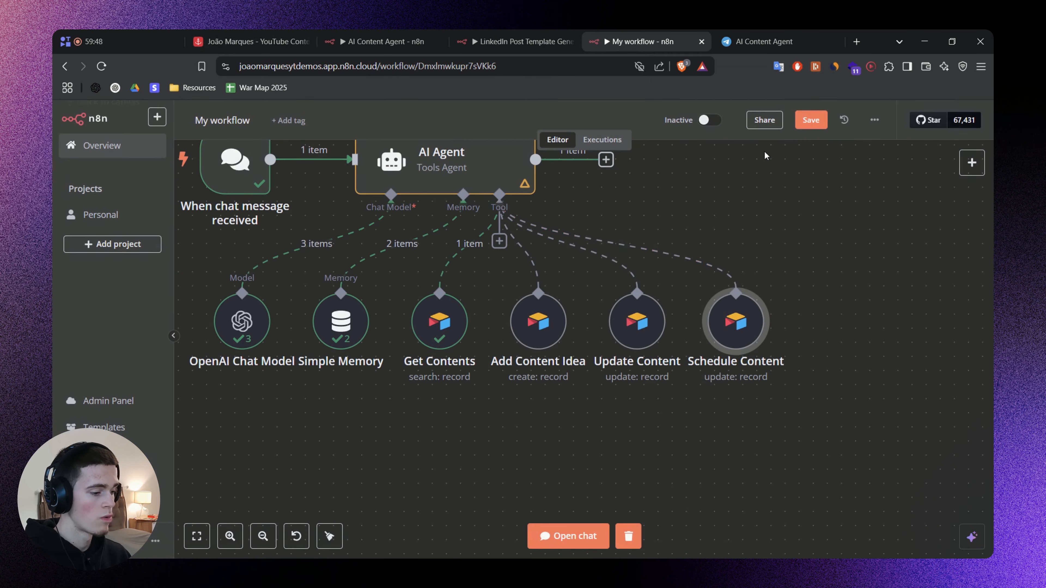
{"action": "double_click", "coordinate": [619, 388]}
{"action": "scroll", "coordinate": [509, 330], "scroll_direction": "down", "scroll_amount": 15}
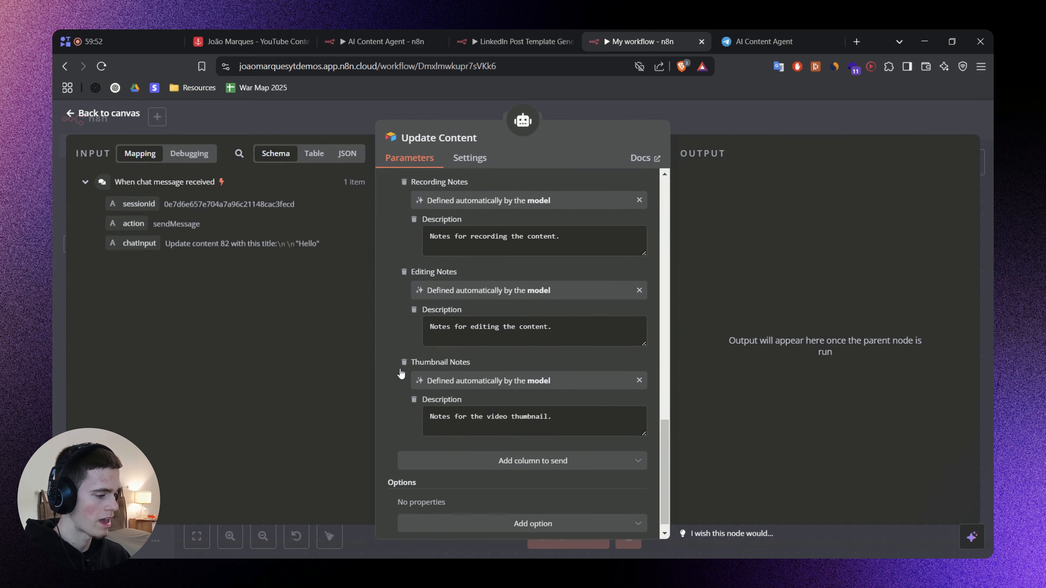
{"action": "scroll", "coordinate": [406, 408], "scroll_direction": "down", "scroll_amount": 2}
{"action": "left_click", "coordinate": [445, 453]}
{"action": "scroll", "coordinate": [467, 346], "scroll_direction": "down", "scroll_amount": 5}
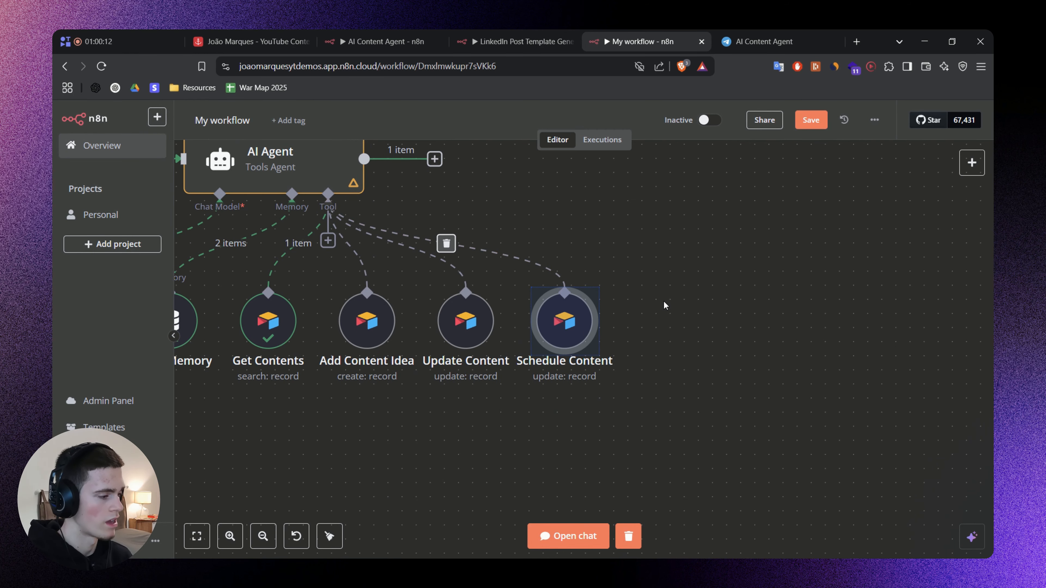
{"action": "double_click", "coordinate": [465, 324]}
{"action": "scroll", "coordinate": [481, 357], "scroll_direction": "down", "scroll_amount": 10}
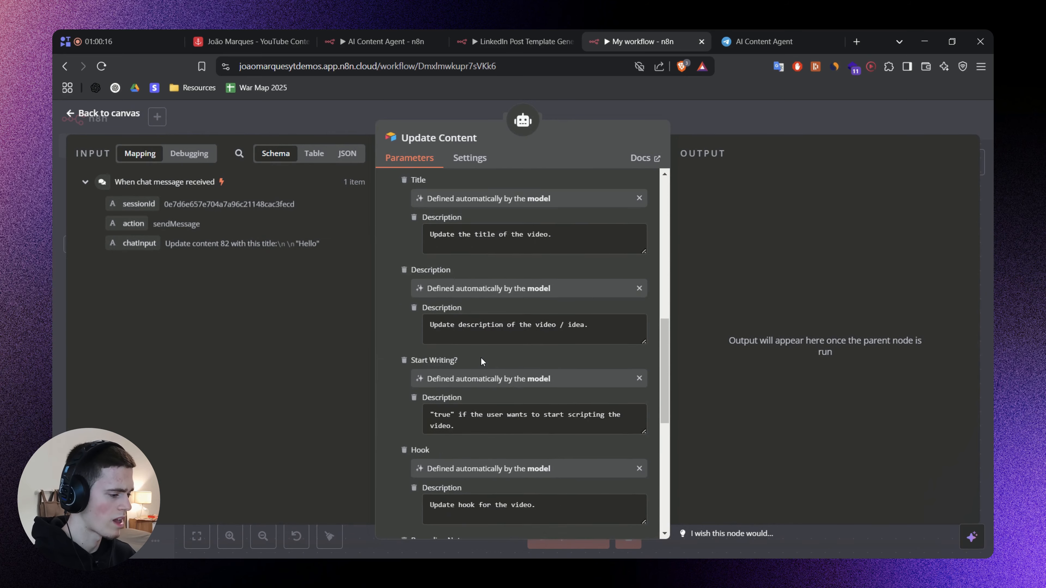
{"action": "scroll", "coordinate": [464, 319], "scroll_direction": "down", "scroll_amount": 6}
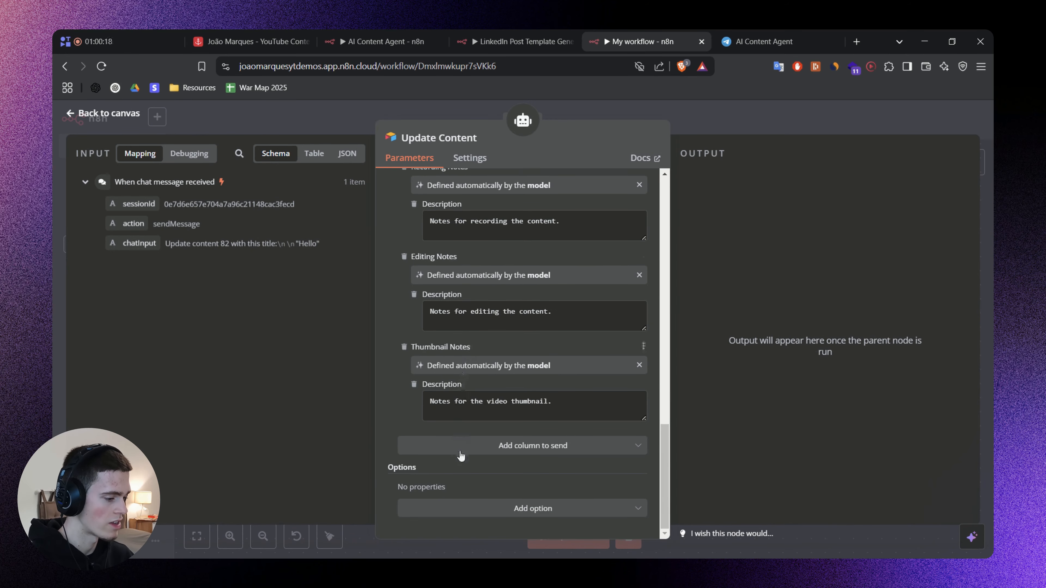
{"action": "left_click", "coordinate": [715, 128]}
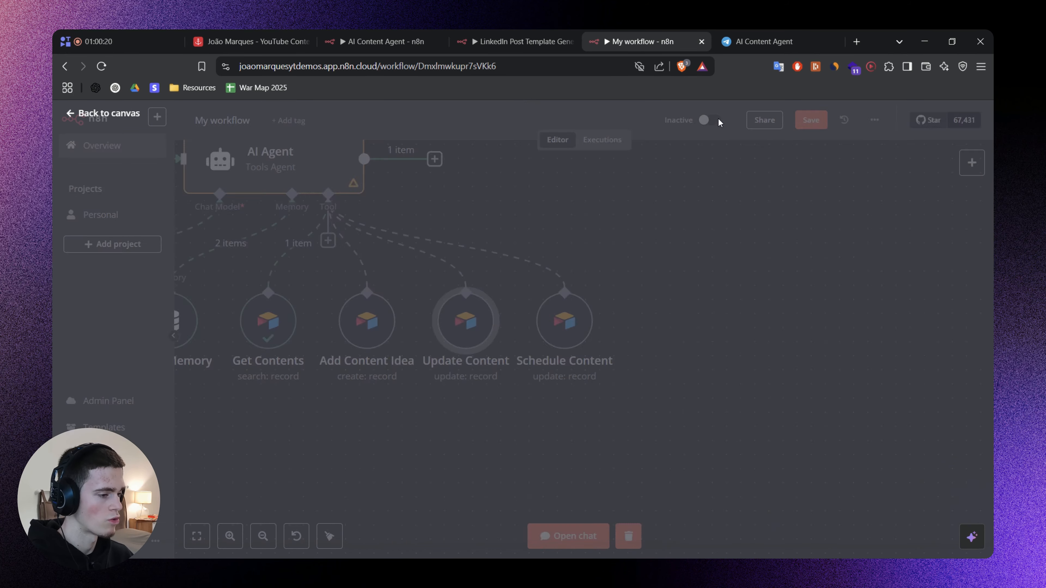
Open the Schedule Content tool and set its description to "Set a scheduled publishing date for a specific piece of content.".
{"action": "left_click_drag", "start_coordinate": [657, 339], "coordinate": [706, 340]}
{"action": "left_click", "coordinate": [680, 337]}
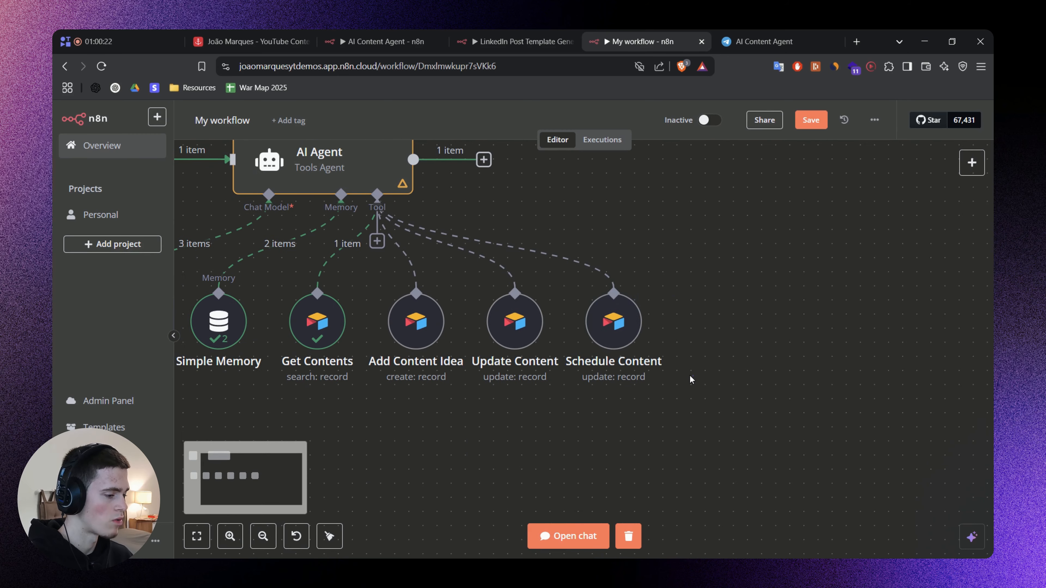
{"action": "left_click_drag", "start_coordinate": [690, 375], "coordinate": [598, 281]}
{"action": "left_click", "coordinate": [729, 324]}
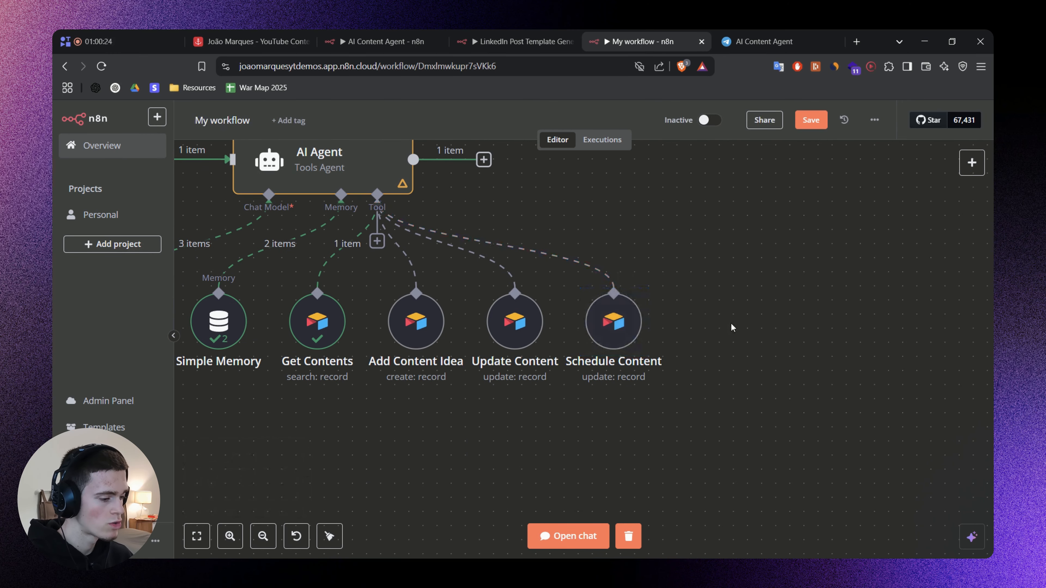
{"action": "left_click", "coordinate": [601, 327]}
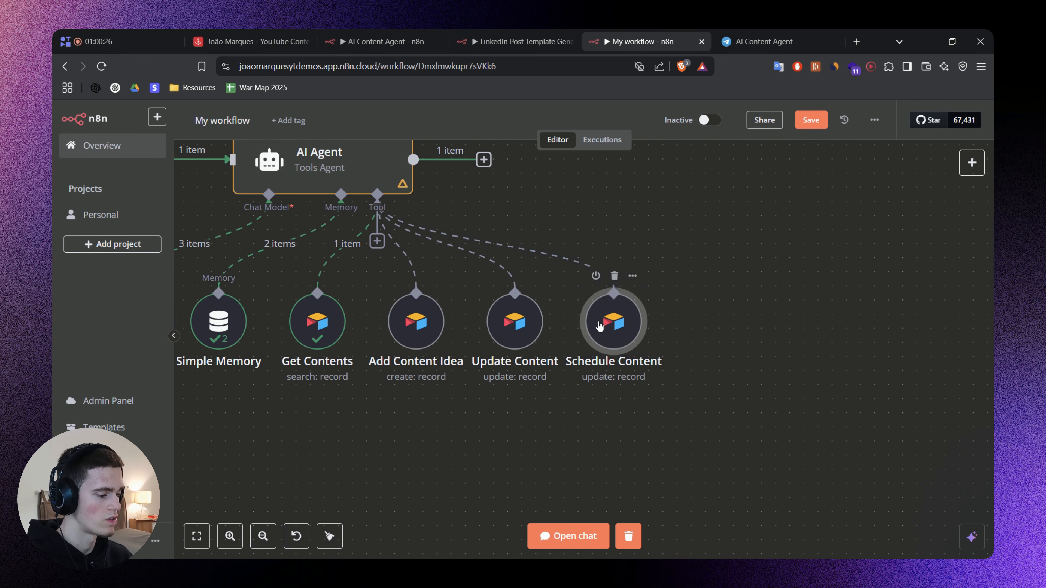
{"action": "double_click", "coordinate": [599, 326]}
{"action": "scroll", "coordinate": [502, 297], "scroll_direction": "down", "scroll_amount": 3}
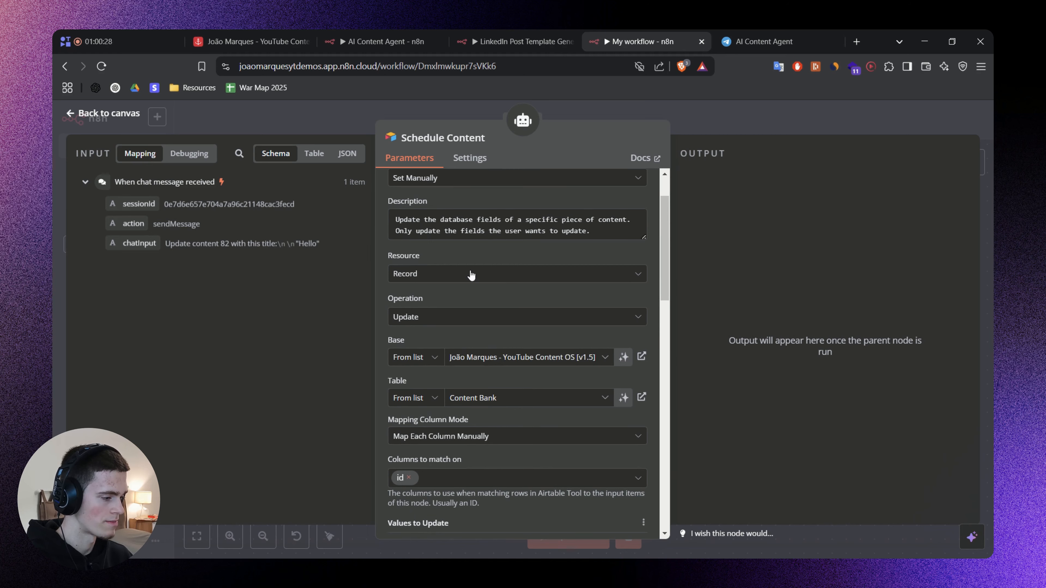
{"action": "scroll", "coordinate": [477, 280], "scroll_direction": "up", "scroll_amount": 2}
{"action": "type", "text": "Set a scheduled publishing date for a specific piece of content."}
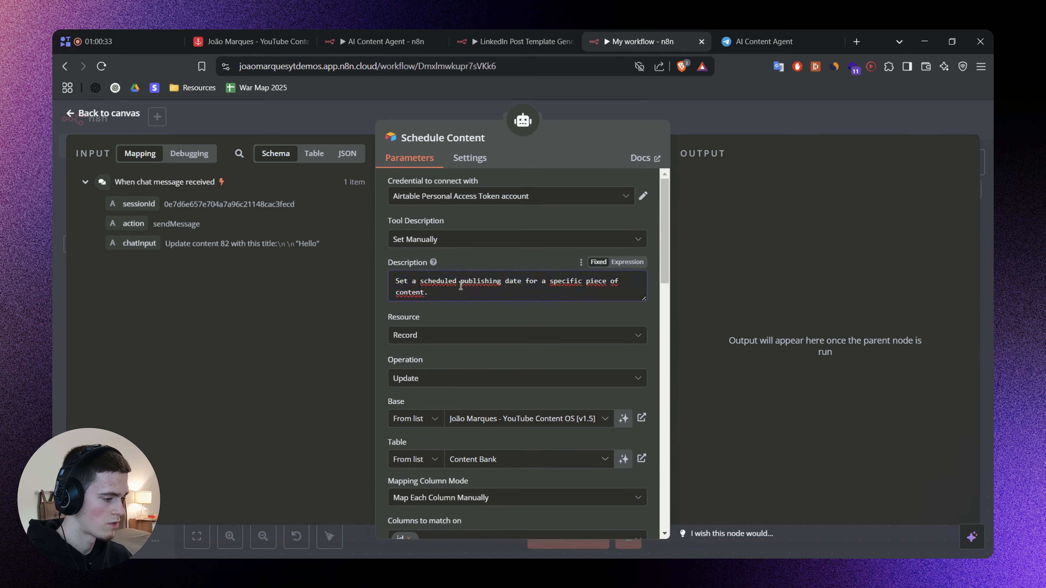
{"action": "left_click_drag", "start_coordinate": [406, 281], "coordinate": [458, 280]}
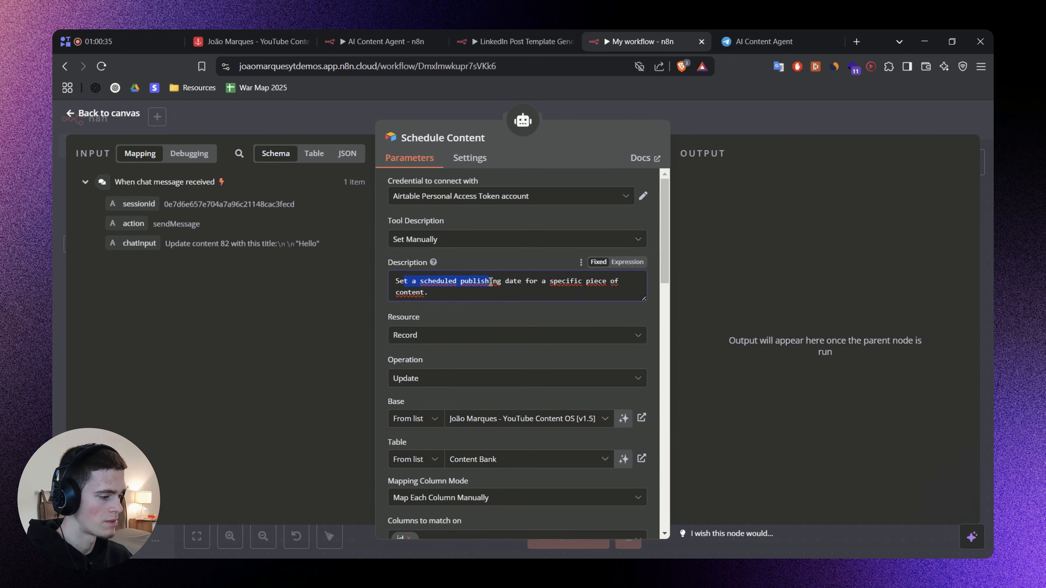
{"action": "left_click", "coordinate": [507, 317]}
Remove every value to update from the Schedule Content tool except the id used for matching.
{"action": "scroll", "coordinate": [511, 326], "scroll_direction": "down", "scroll_amount": 2}
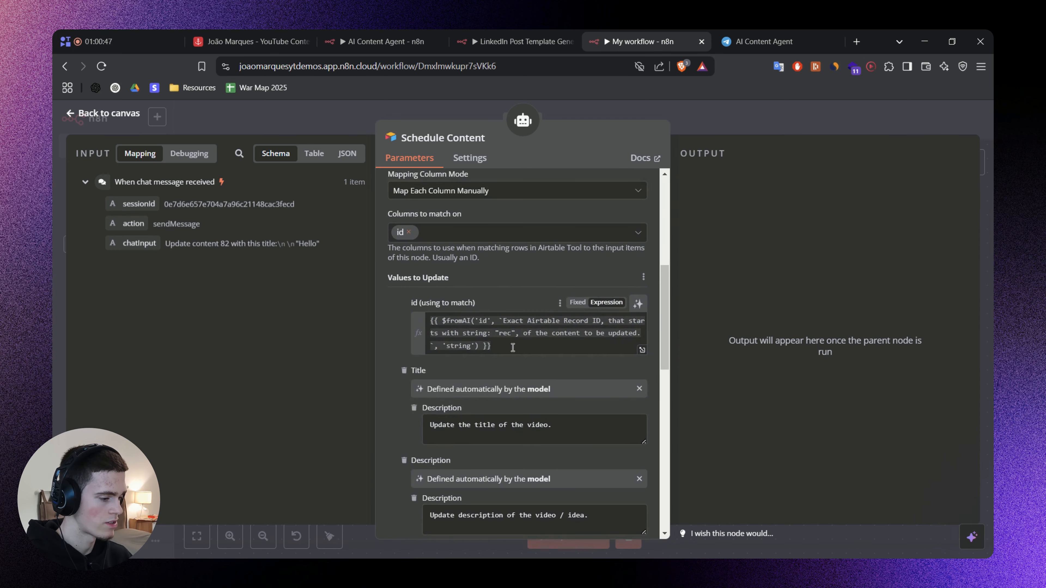
{"action": "left_click", "coordinate": [513, 347]}
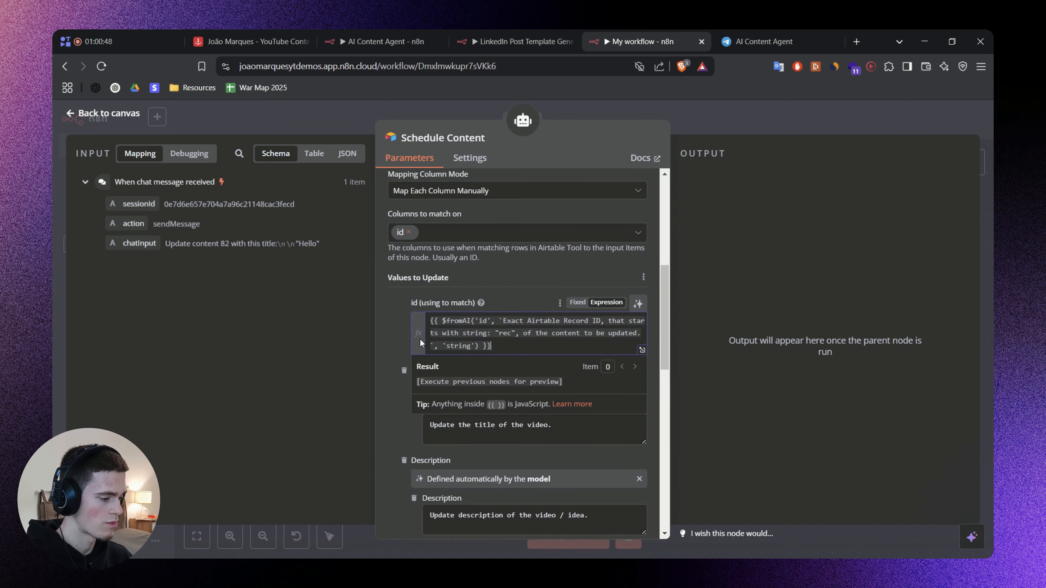
{"action": "scroll", "coordinate": [420, 338], "scroll_direction": "down", "scroll_amount": 2}
{"action": "left_click", "coordinate": [383, 290]}
{"action": "left_click", "coordinate": [407, 313]}
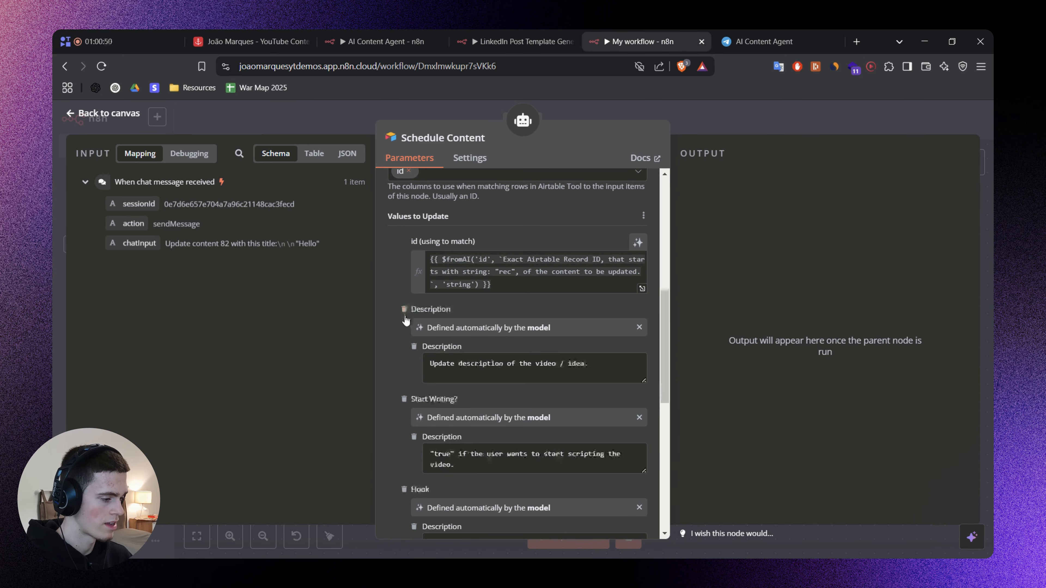
{"action": "left_click", "coordinate": [407, 313]}
{"action": "left_click", "coordinate": [406, 313]}
{"action": "left_click", "coordinate": [405, 314]}
{"action": "left_click", "coordinate": [405, 313]}
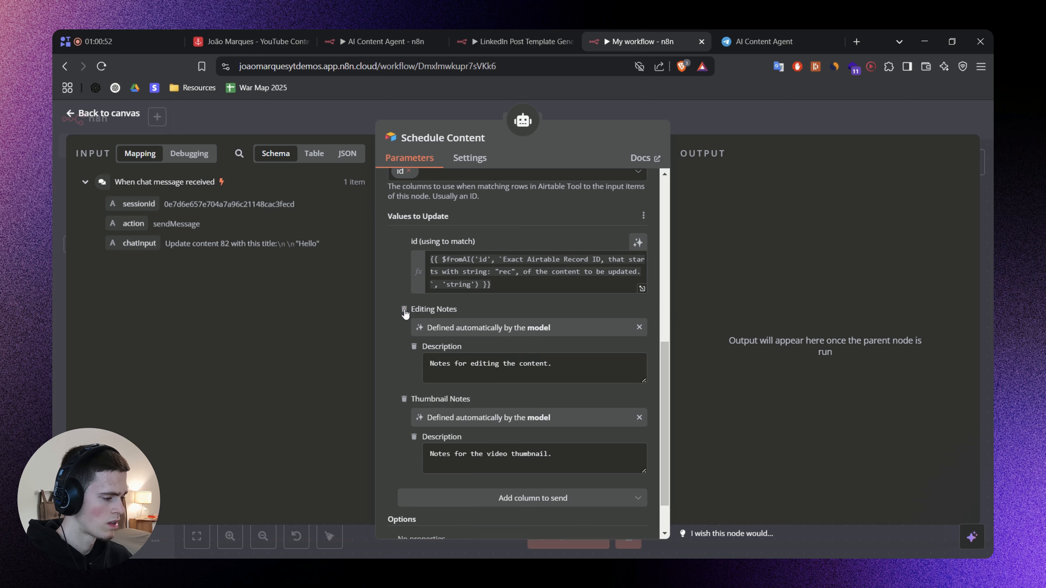
{"action": "left_click", "coordinate": [405, 312]}
{"action": "left_click", "coordinate": [405, 348]}
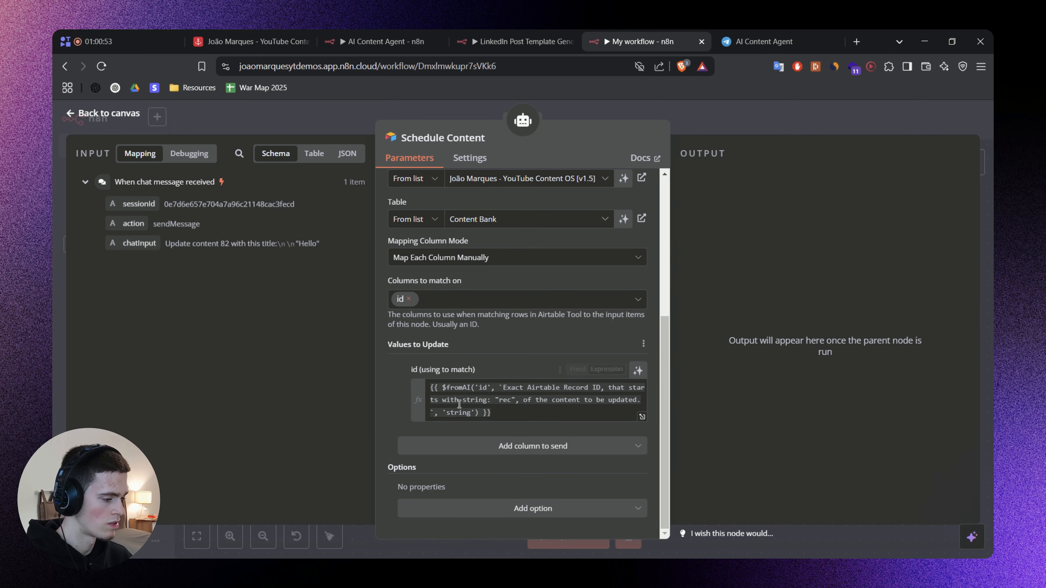
Add the Publish Date column to the values to update and let the model define it.
{"action": "left_click", "coordinate": [514, 446]}
{"action": "scroll", "coordinate": [469, 364], "scroll_direction": "down", "scroll_amount": 5}
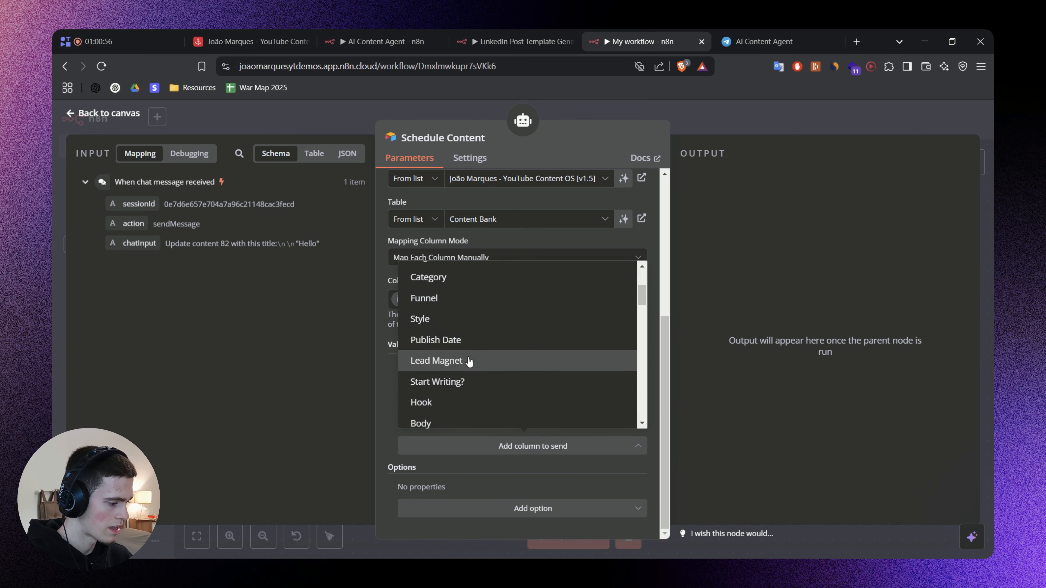
{"action": "left_click", "coordinate": [460, 344]}
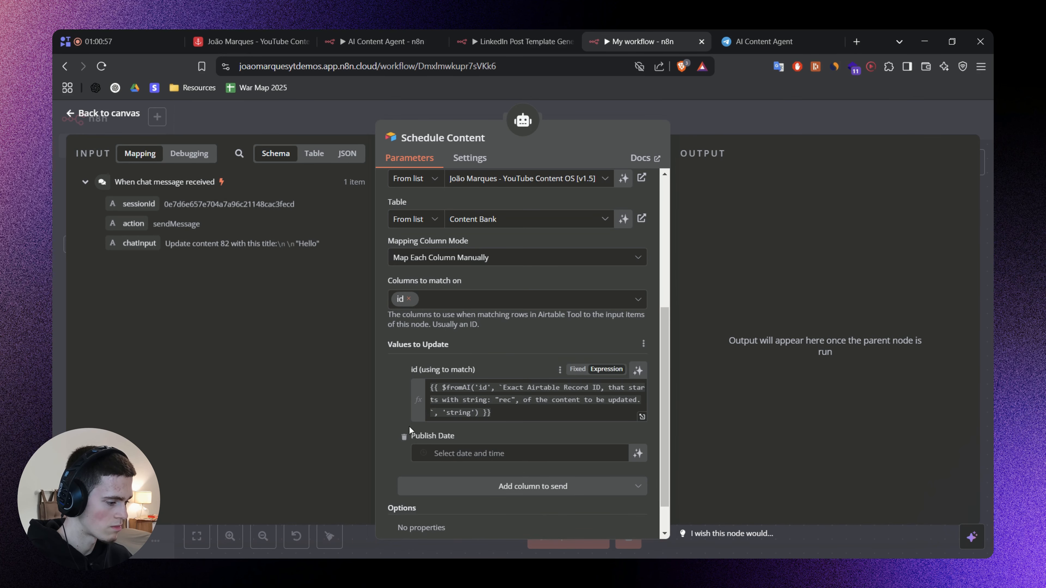
{"action": "left_click", "coordinate": [474, 453]}
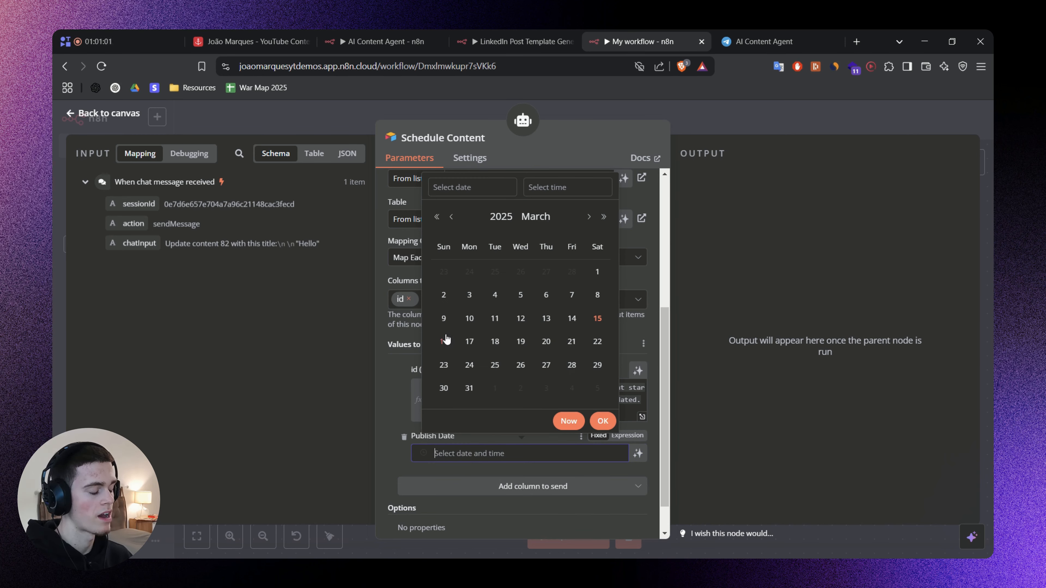
{"action": "left_click", "coordinate": [386, 387]}
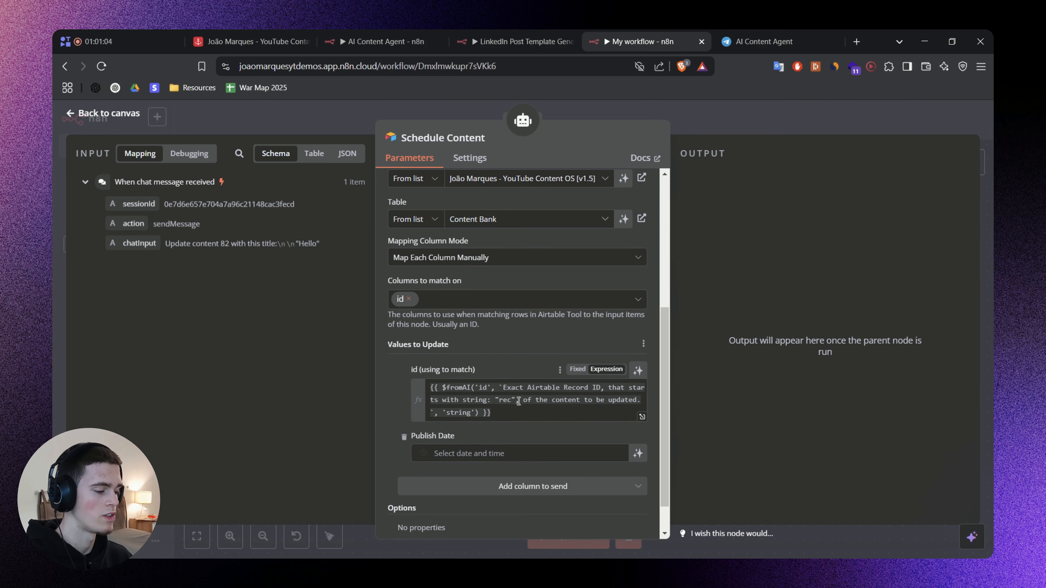
{"action": "scroll", "coordinate": [518, 401], "scroll_direction": "down", "scroll_amount": 1}
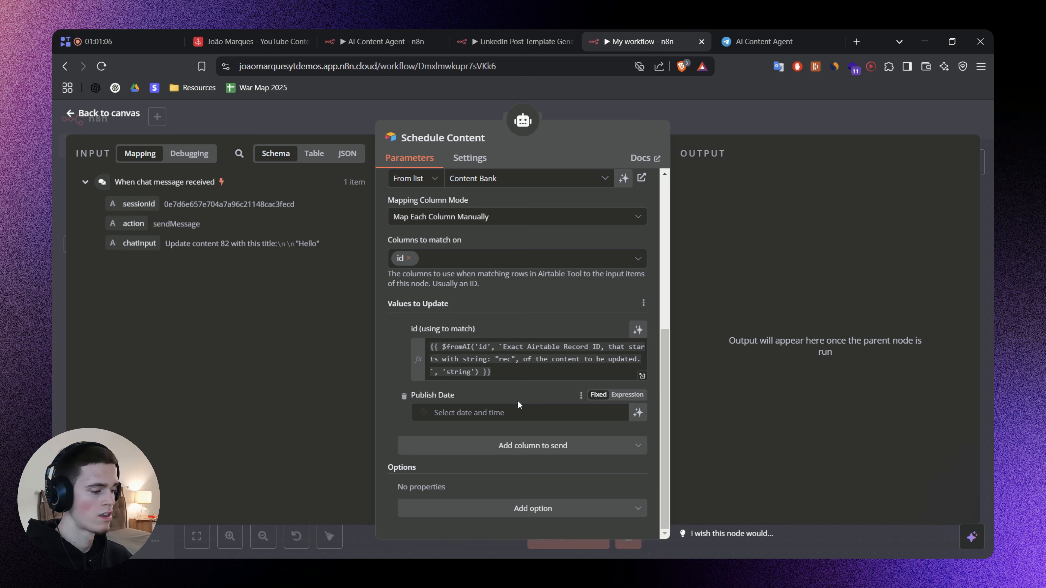
{"action": "left_click", "coordinate": [638, 413]}
Copy the Publish Date description "Publish date in this format: YYYY-MM-DDTHH:MM:00.000Z" from the AI Content Agent workflow into My workflow's Schedule Content tool.
{"action": "scroll", "coordinate": [486, 412], "scroll_direction": "down", "scroll_amount": 1}
{"action": "left_click", "coordinate": [458, 421]}
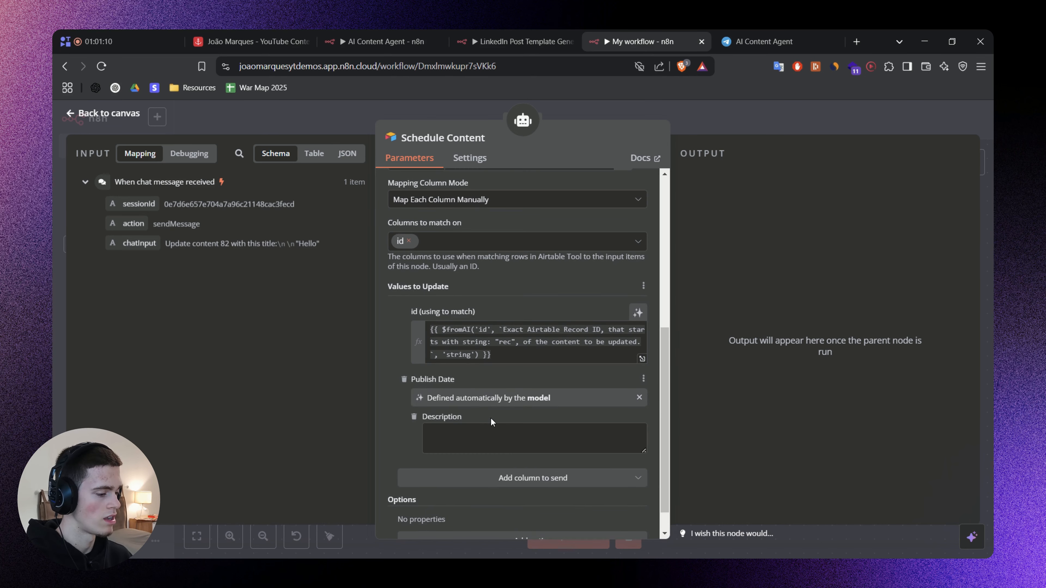
{"action": "scroll", "coordinate": [494, 417], "scroll_direction": "down", "scroll_amount": 1}
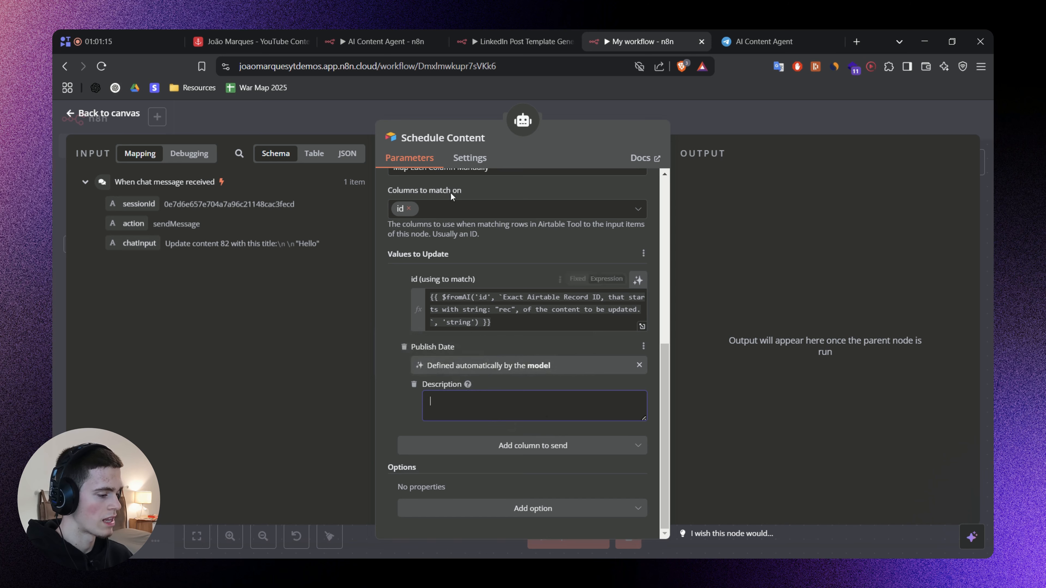
{"action": "left_click", "coordinate": [382, 30]}
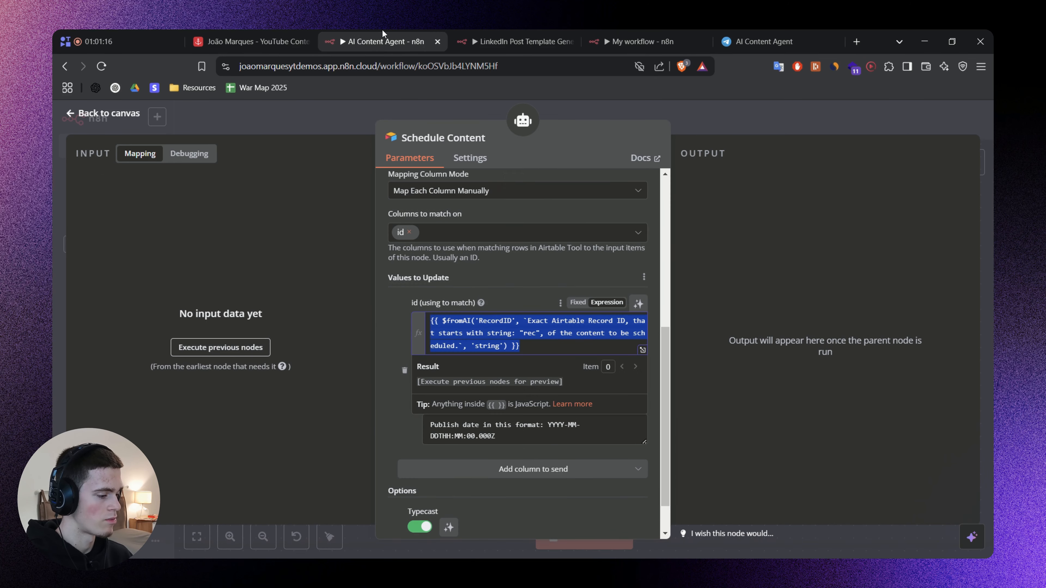
{"action": "left_click", "coordinate": [387, 402]}
{"action": "key", "text": "ctrl+a"}
{"action": "key", "text": "ctrl+c"}
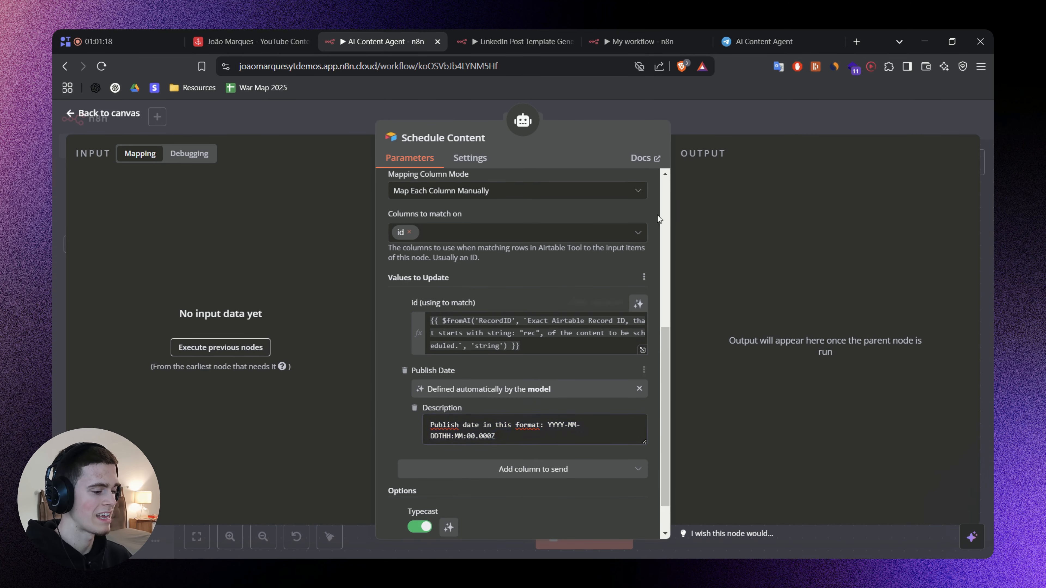
{"action": "left_click", "coordinate": [654, 35]}
{"action": "key", "text": "ctrl+v"}
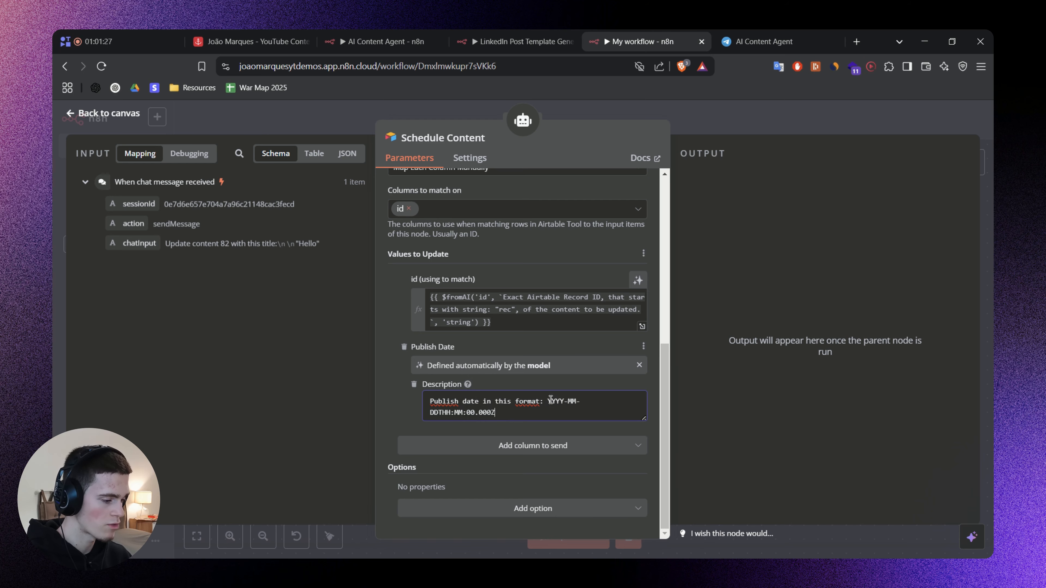
{"action": "left_click_drag", "start_coordinate": [549, 401], "coordinate": [591, 413]}
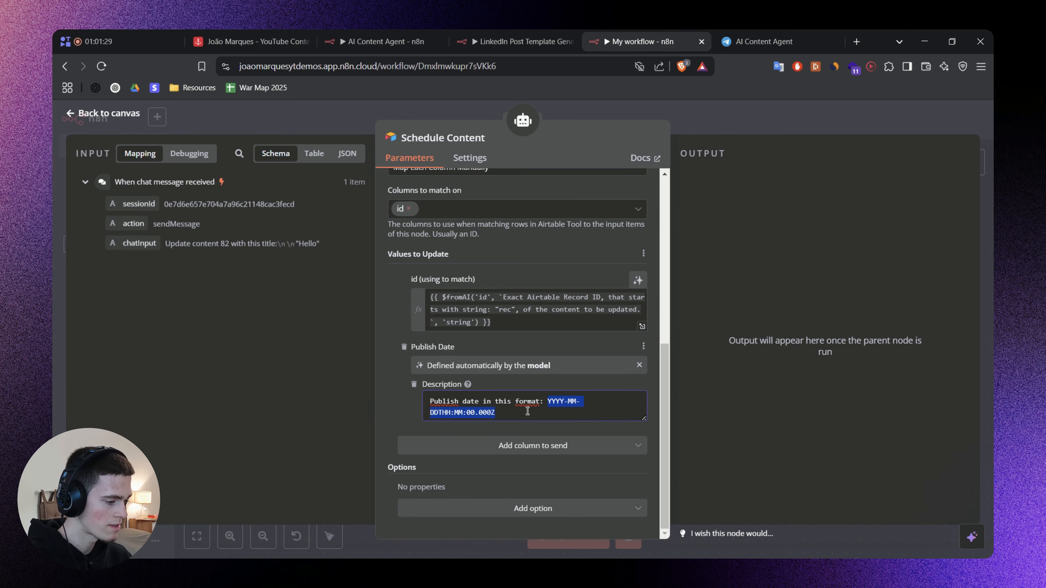
Switch to the Airtable Content Bank and examine the Publish Date column of the content records.
{"action": "left_click", "coordinate": [251, 41]}
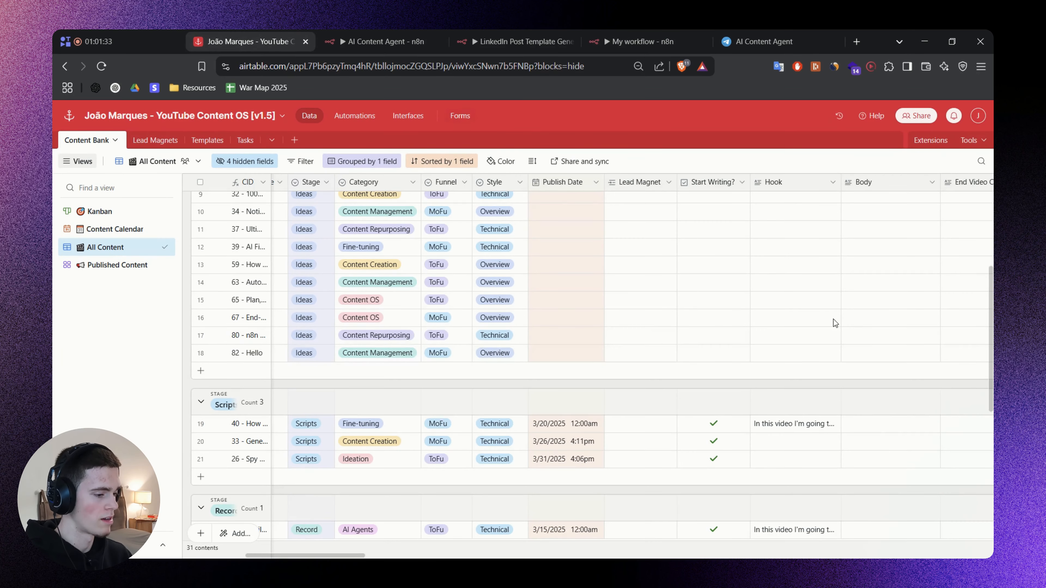
{"action": "left_click", "coordinate": [557, 305]}
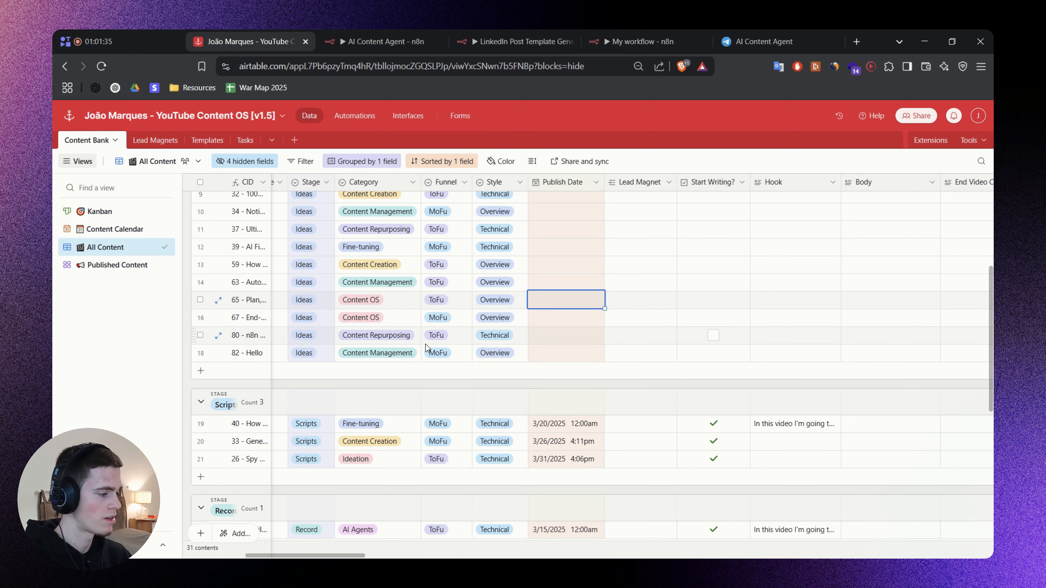
{"action": "left_click_drag", "start_coordinate": [329, 556], "coordinate": [355, 554]}
{"action": "left_click", "coordinate": [374, 354]}
Return to My workflow, close Schedule Content and open the AI Agent's system message at the end of its Update Content section.
{"action": "left_click", "coordinate": [626, 40]}
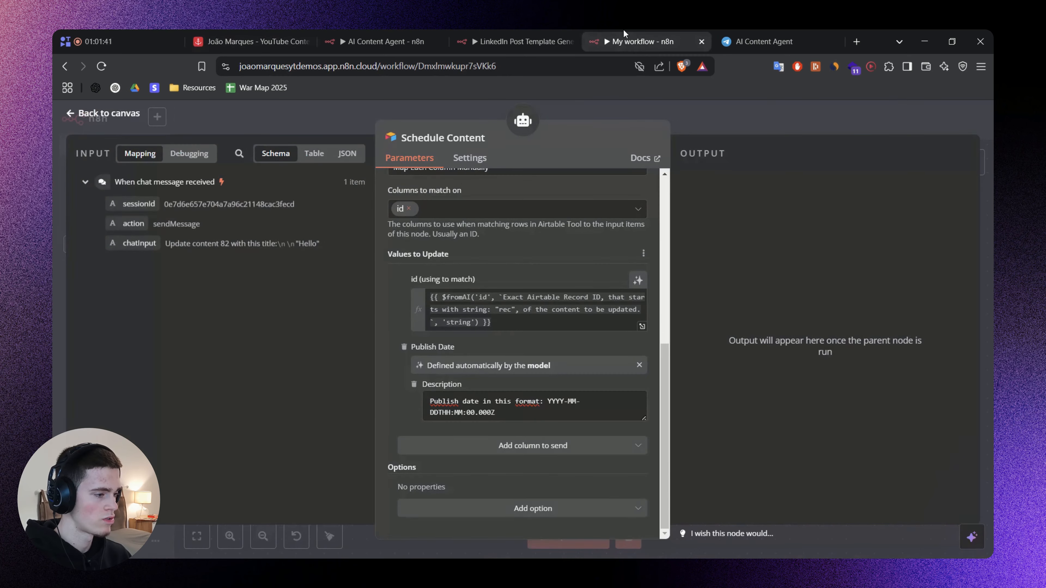
{"action": "left_click", "coordinate": [738, 113]}
{"action": "scroll", "coordinate": [445, 184], "scroll_direction": "left", "scroll_amount": 3}
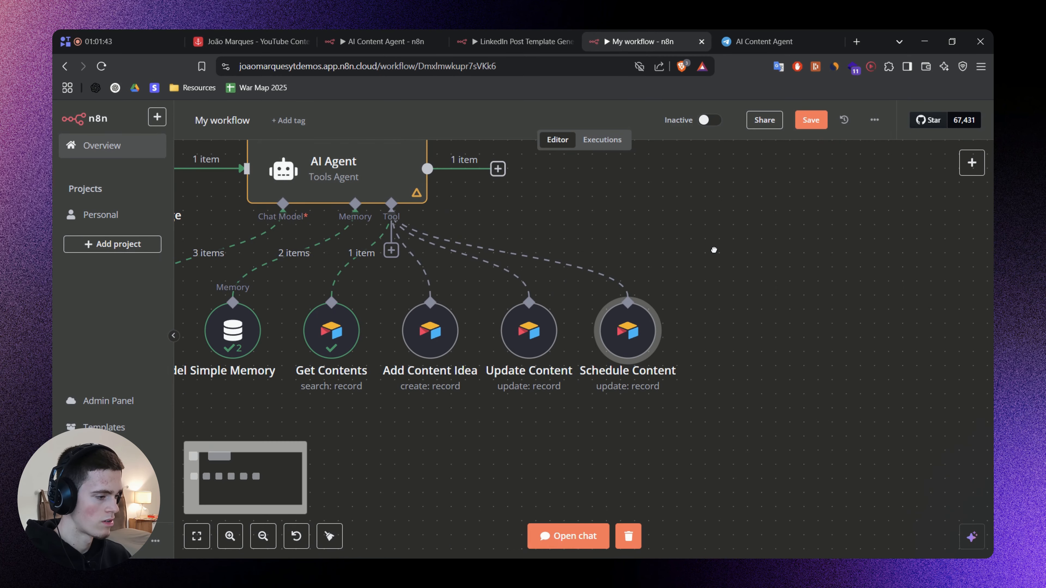
{"action": "double_click", "coordinate": [444, 184]}
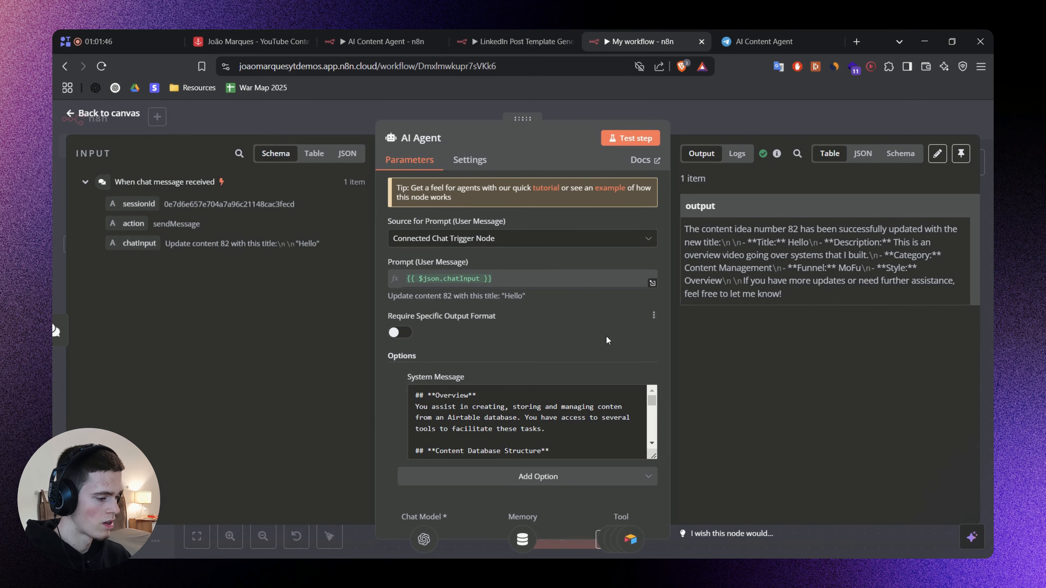
{"action": "left_click_drag", "start_coordinate": [655, 458], "coordinate": [634, 555]}
{"action": "scroll", "coordinate": [523, 396], "scroll_direction": "down", "scroll_amount": 10}
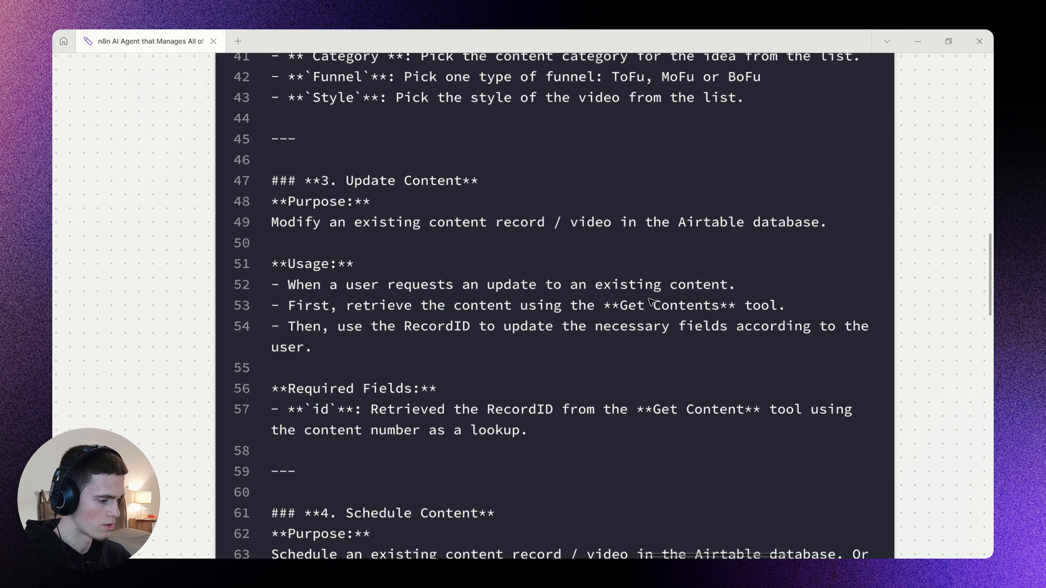
{"action": "left_click_drag", "start_coordinate": [651, 303], "coordinate": [585, 137]}
Copy the "4. Schedule Content" section from the prompt notes board and append it to the end of the AI Agent's system message.
{"action": "scroll", "coordinate": [587, 215], "scroll_direction": "down", "scroll_amount": 3}
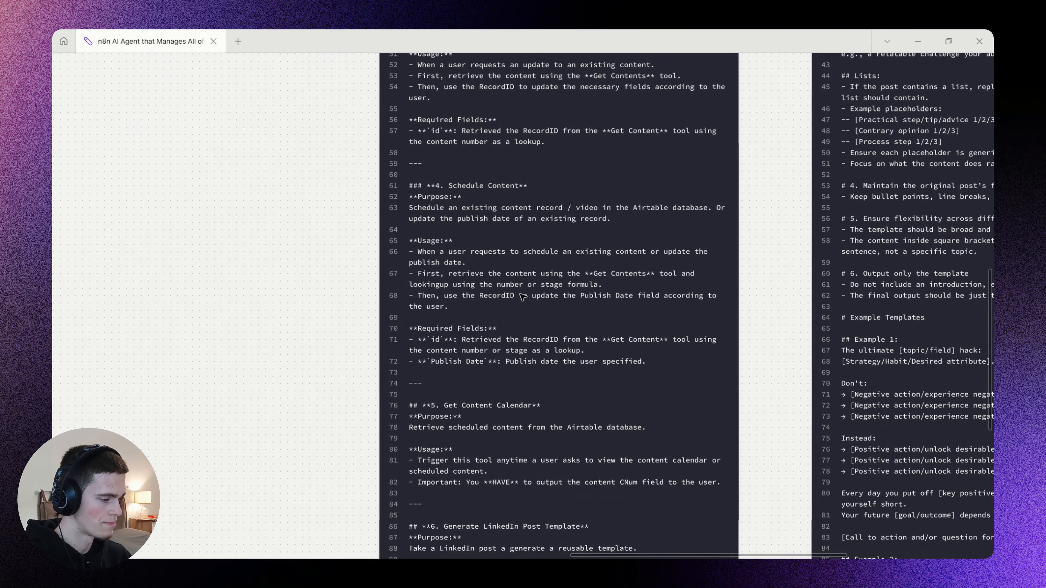
{"action": "scroll", "coordinate": [511, 317], "scroll_direction": "up", "scroll_amount": 1}
{"action": "double_click", "coordinate": [508, 320]}
{"action": "left_click", "coordinate": [665, 360]}
{"action": "left_click", "coordinate": [438, 395]}
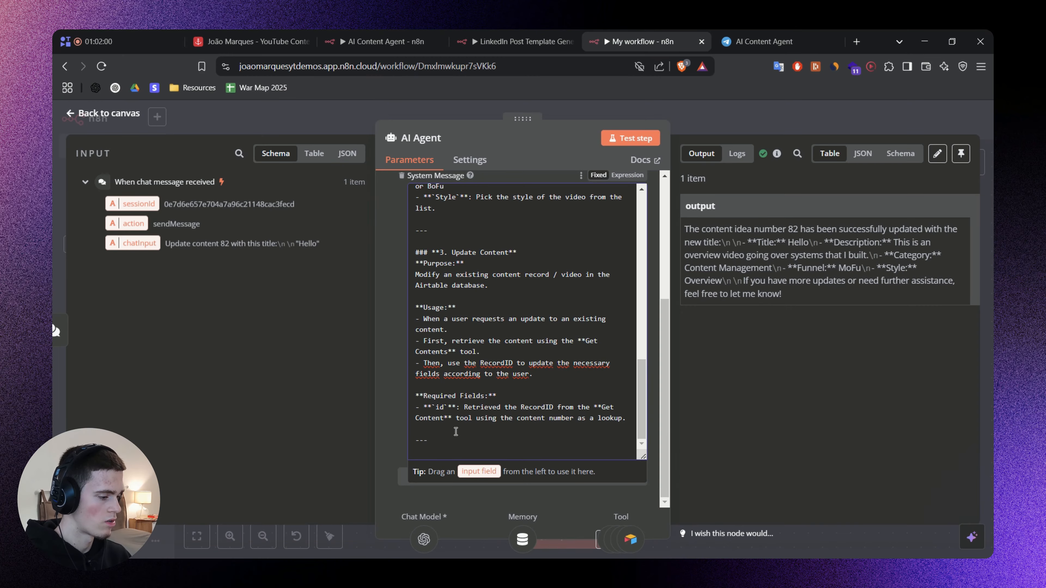
{"action": "key", "text": "ctrl+v"}
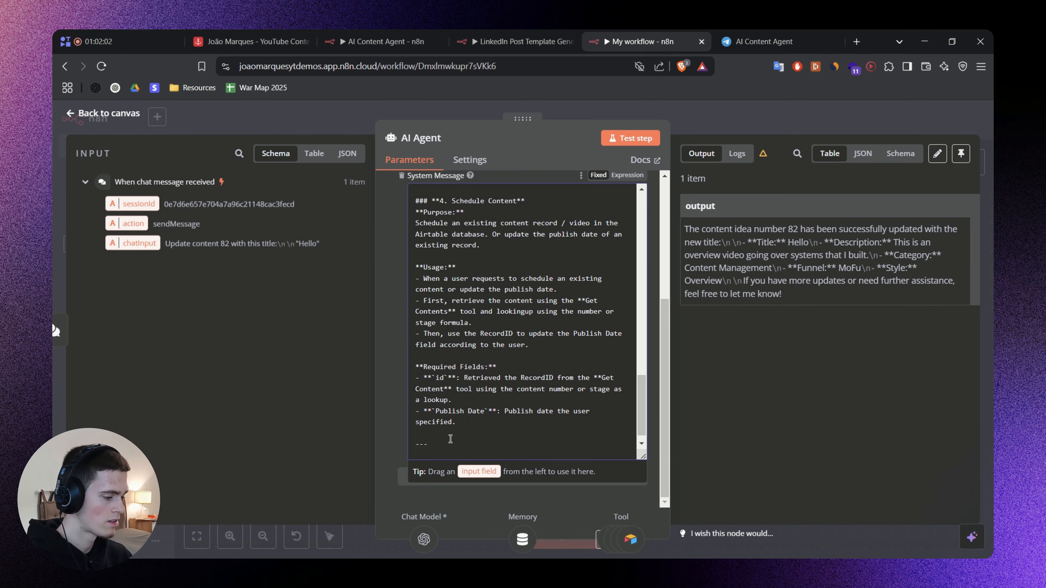
Switch to the prompt notes board and review the Purpose text of the "4. Schedule Content" section.
{"action": "scroll", "coordinate": [451, 437], "scroll_direction": "up", "scroll_amount": 5}
{"action": "scroll", "coordinate": [451, 437], "scroll_direction": "down", "scroll_amount": 3}
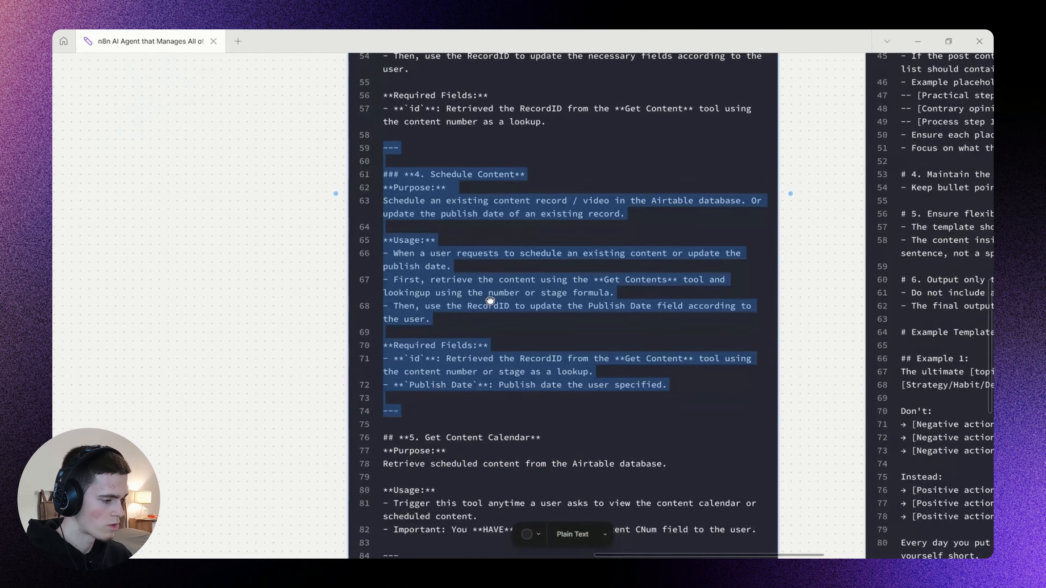
{"action": "scroll", "coordinate": [405, 224], "scroll_direction": "up", "scroll_amount": 5}
{"action": "scroll", "coordinate": [515, 261], "scroll_direction": "right", "scroll_amount": 3}
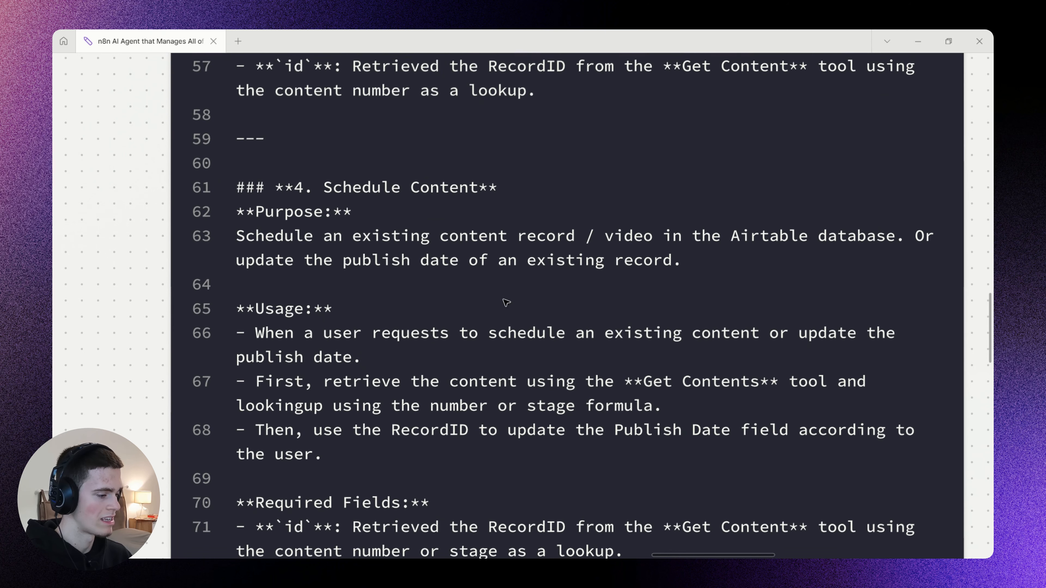
{"action": "mouse_move", "coordinate": [520, 244]}
{"action": "left_mouse_down"}
{"action": "mouse_move", "coordinate": [939, 256]}
{"action": "mouse_move", "coordinate": [909, 248]}
{"action": "left_mouse_up"}
{"action": "left_click_drag", "start_coordinate": [254, 271], "coordinate": [691, 272]}
{"action": "scroll", "coordinate": [567, 335], "scroll_direction": "down", "scroll_amount": 2}
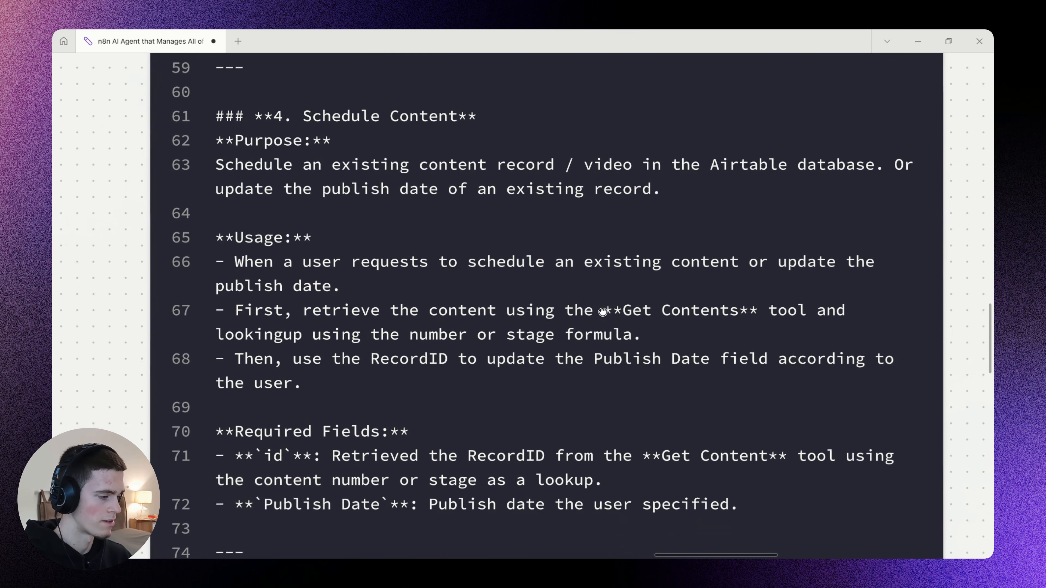
{"action": "left_click_drag", "start_coordinate": [834, 193], "coordinate": [736, 179]}
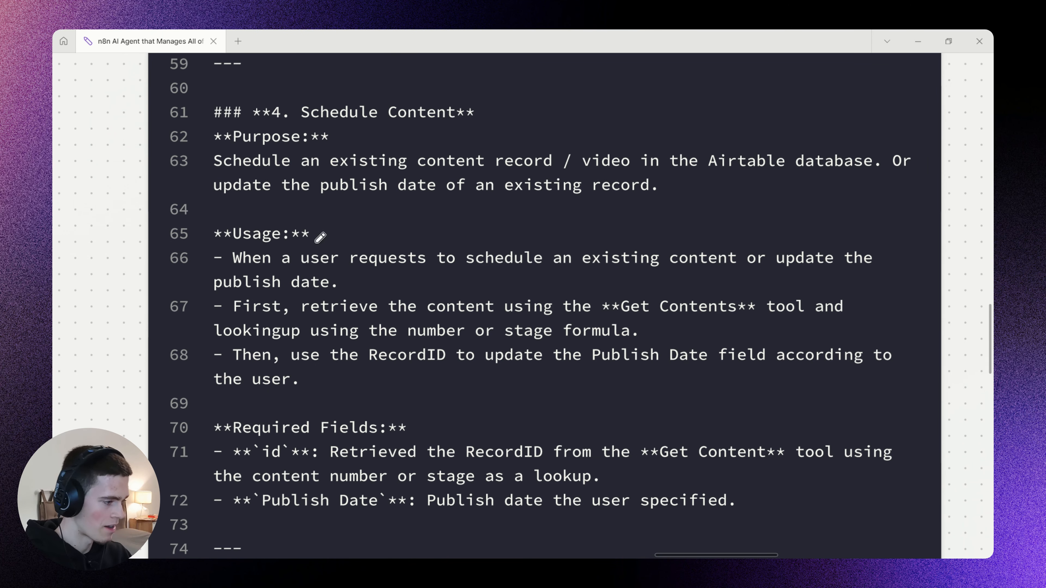
Go over the first two Usage bullets of "4. Schedule Content", covering when to schedule and how to retrieve the content.
{"action": "left_click_drag", "start_coordinate": [238, 266], "coordinate": [411, 274]}
{"action": "left_click_drag", "start_coordinate": [523, 271], "coordinate": [861, 272]}
{"action": "left_click_drag", "start_coordinate": [214, 295], "coordinate": [334, 295]}
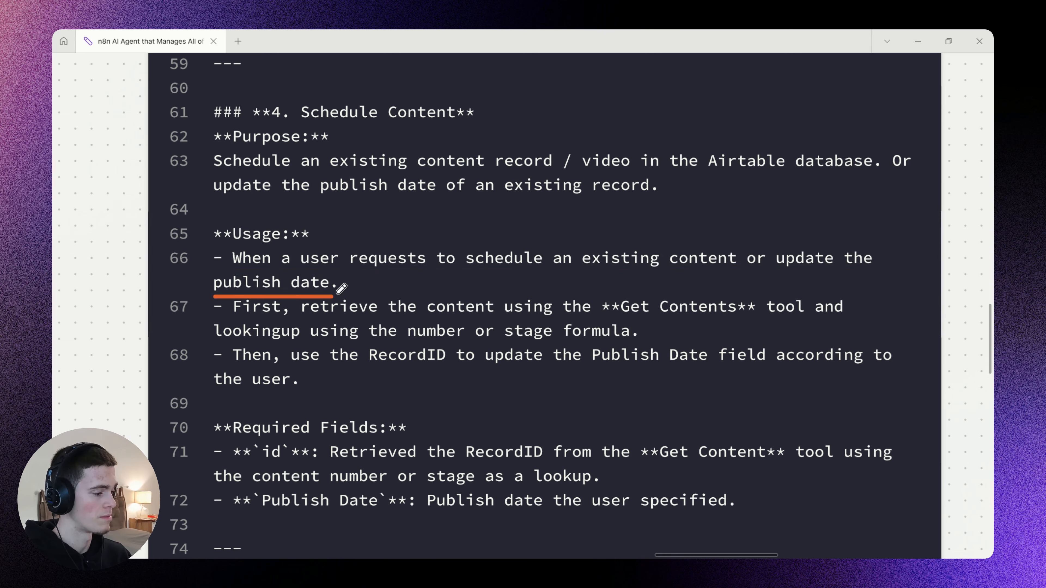
{"action": "left_click_drag", "start_coordinate": [236, 315], "coordinate": [810, 315]}
{"action": "mouse_move", "coordinate": [643, 283]}
{"action": "left_mouse_down"}
{"action": "mouse_move", "coordinate": [593, 304]}
{"action": "mouse_move", "coordinate": [700, 326]}
{"action": "mouse_move", "coordinate": [764, 319]}
{"action": "mouse_move", "coordinate": [753, 302]}
{"action": "mouse_move", "coordinate": [655, 264]}
{"action": "left_mouse_up"}
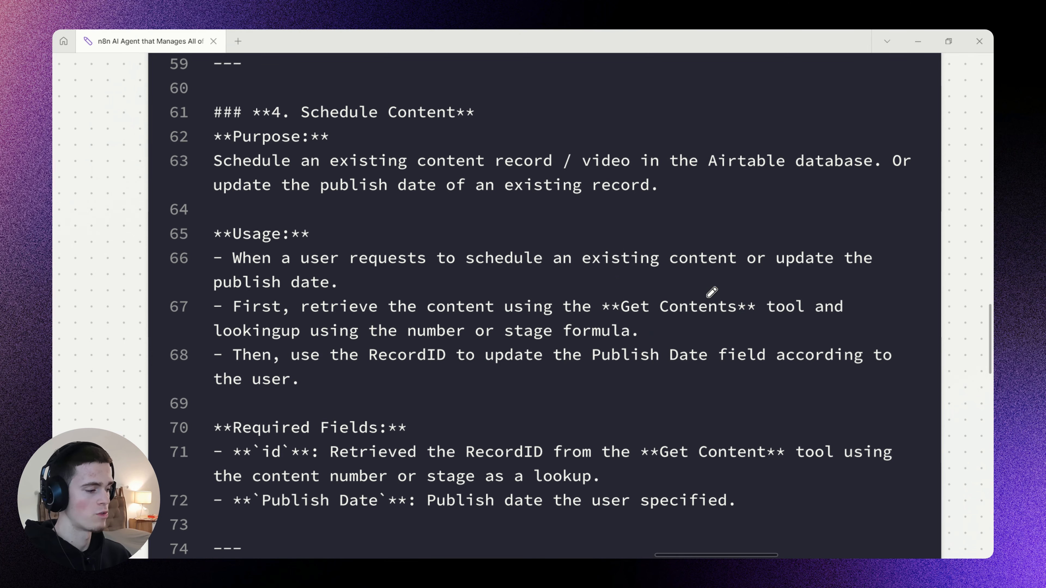
{"action": "scroll", "coordinate": [709, 294], "scroll_direction": "down", "scroll_amount": 1}
{"action": "left_click_drag", "start_coordinate": [638, 285], "coordinate": [721, 288]}
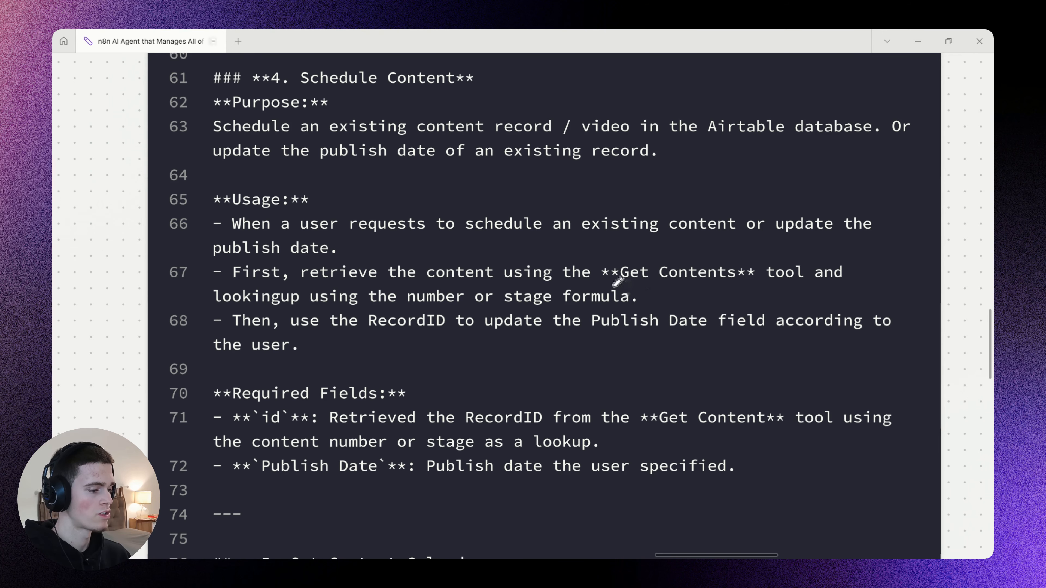
{"action": "left_click_drag", "start_coordinate": [615, 284], "coordinate": [758, 287]}
{"action": "left_click_drag", "start_coordinate": [217, 306], "coordinate": [623, 304]}
{"action": "key", "text": "ctrl+z"}
{"action": "left_click_drag", "start_coordinate": [548, 304], "coordinate": [558, 325]}
Edit the second Usage bullet of "4. Schedule Content" so that it ends with "lookingup using the content number.".
{"action": "key", "text": "v"}
{"action": "left_click", "coordinate": [518, 316]}
{"action": "left_click", "coordinate": [494, 317]}
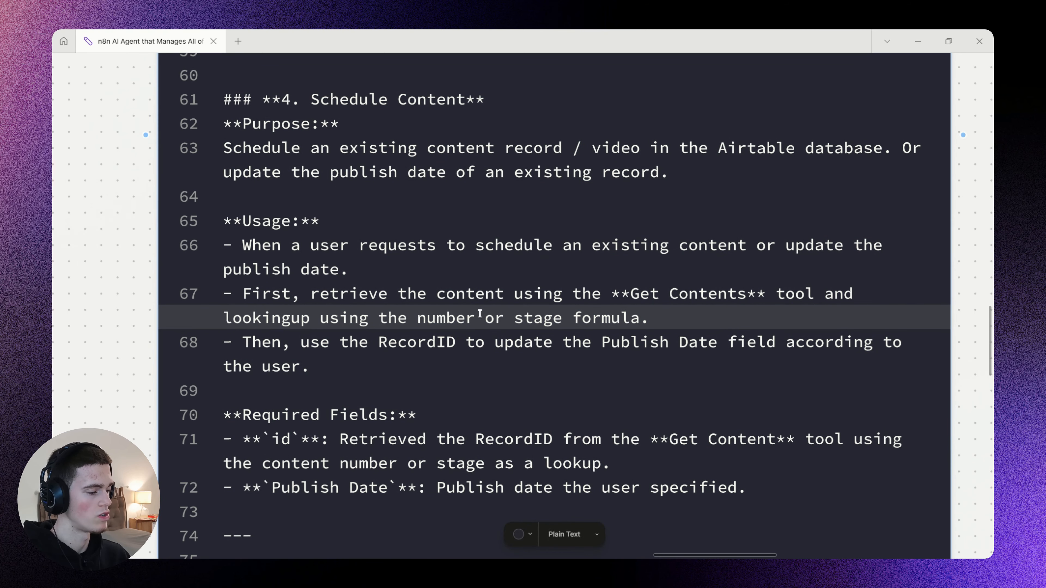
{"action": "left_click", "coordinate": [663, 317], "text": "shift"}
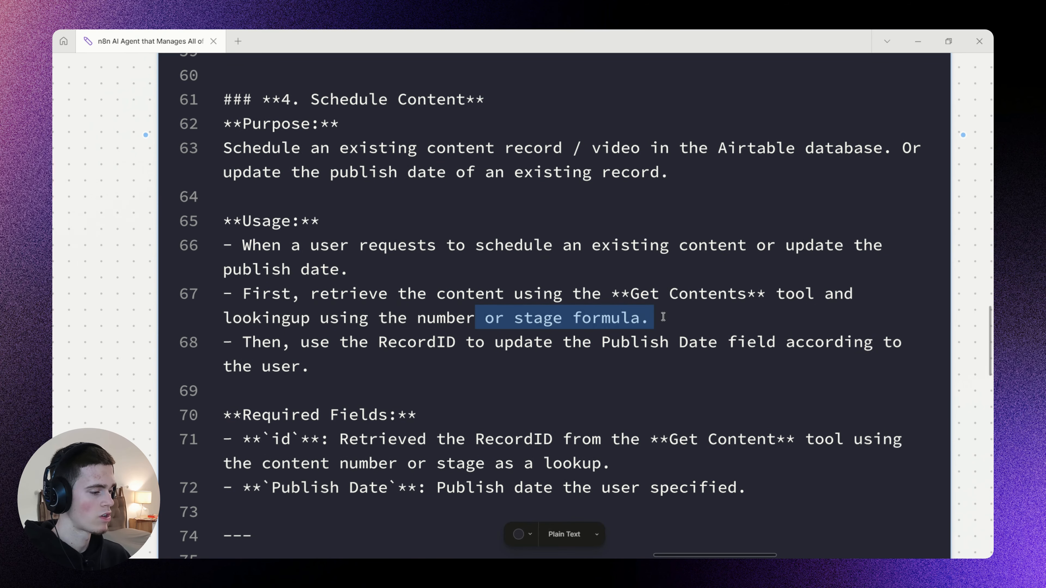
{"action": "type", "text": "."}
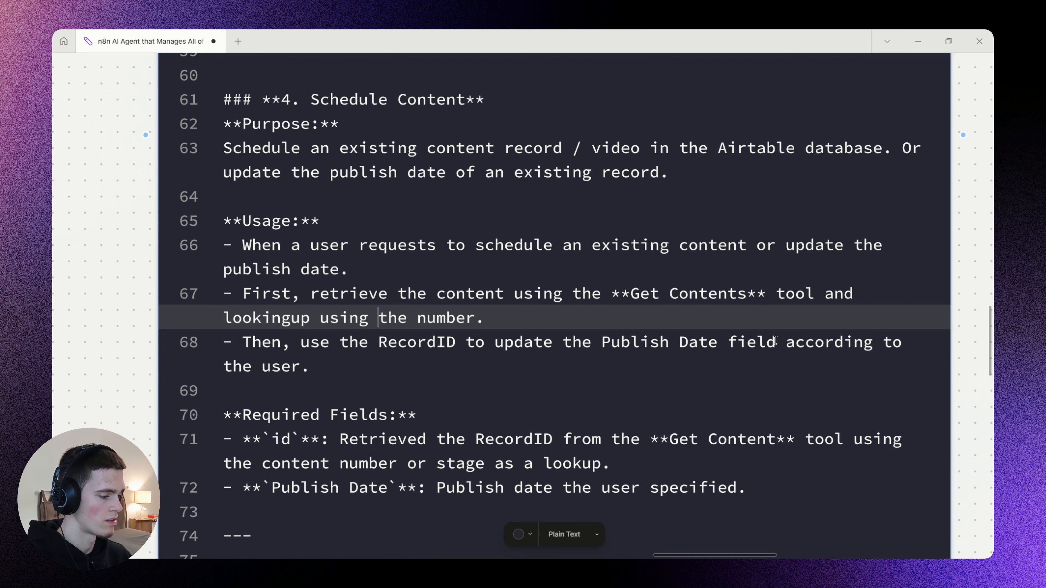
{"action": "key", "text": "Right"}
{"action": "type", "text": "cinten"}
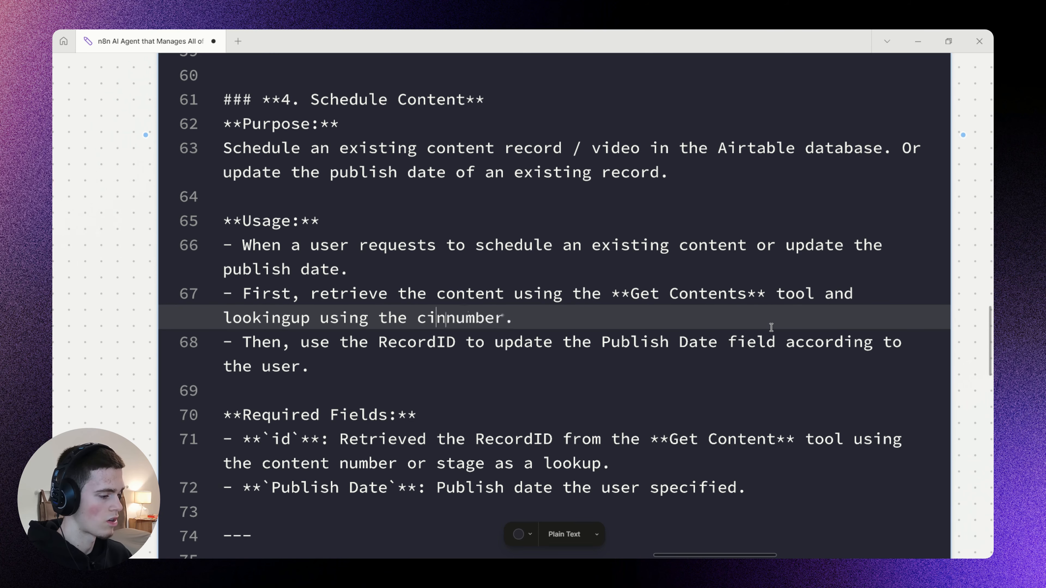
{"action": "key", "text": "BackSpace"}
{"action": "key", "text": "BackSpace"}
{"action": "key", "text": "BackSpace"}
{"action": "key", "text": "BackSpace"}
{"action": "key", "text": "BackSpace"}
{"action": "type", "text": "ontent"}
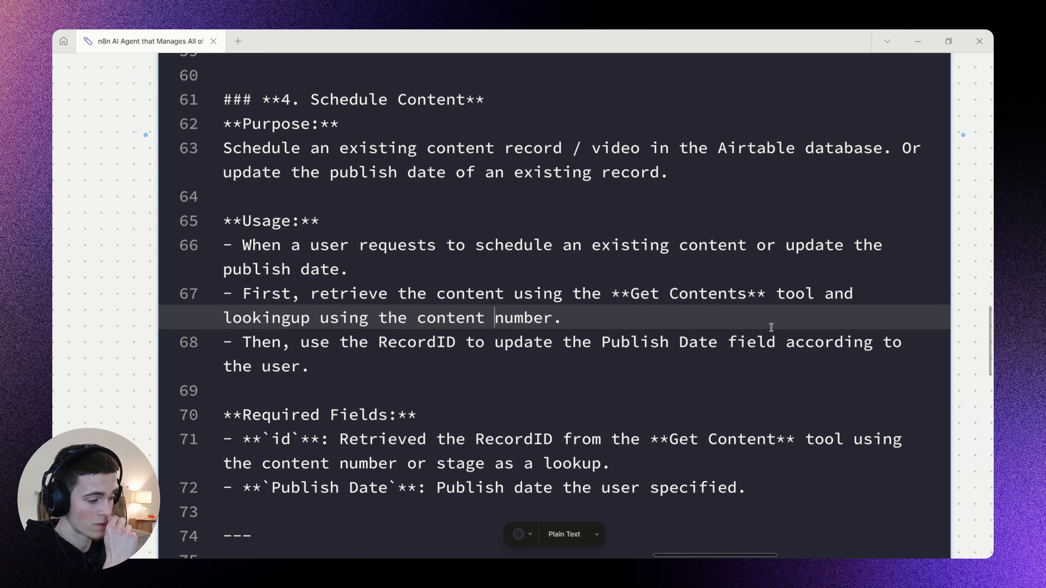
{"action": "key", "text": "Escape"}
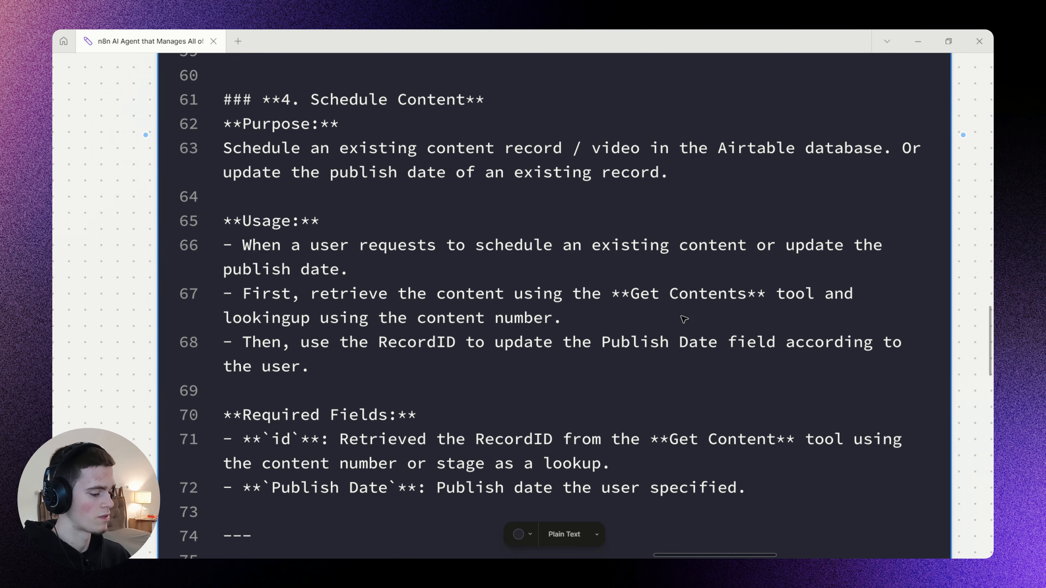
Go over the third Usage bullet about updating the Publish Date field with the RecordID, underlining its key phrases.
{"action": "key", "text": "m"}
{"action": "scroll", "coordinate": [544, 311], "scroll_direction": "down", "scroll_amount": 1}
{"action": "left_click_drag", "start_coordinate": [248, 317], "coordinate": [575, 321]}
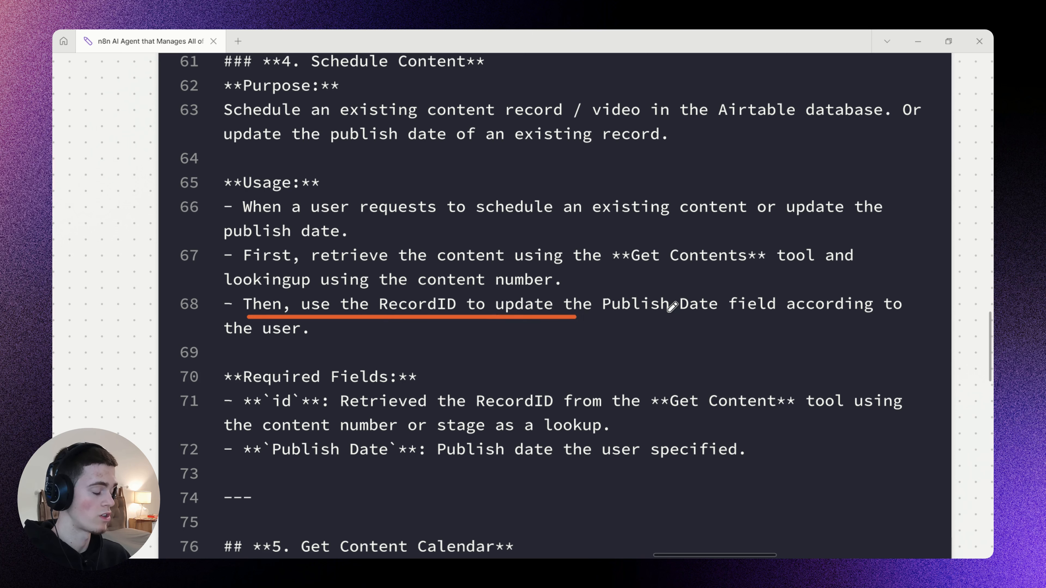
{"action": "left_click_drag", "start_coordinate": [629, 272], "coordinate": [761, 275]}
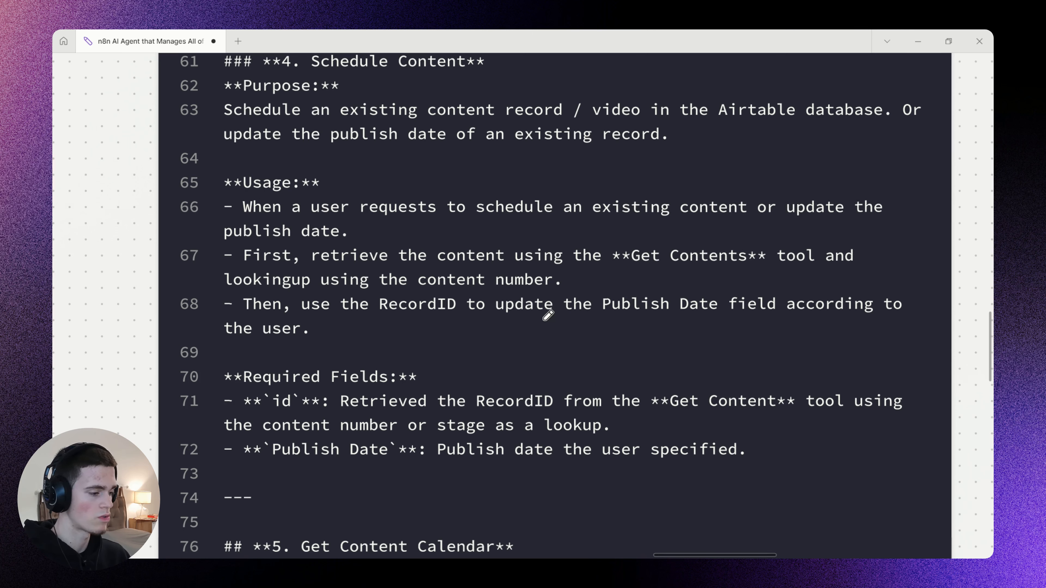
{"action": "left_click_drag", "start_coordinate": [494, 318], "coordinate": [885, 320]}
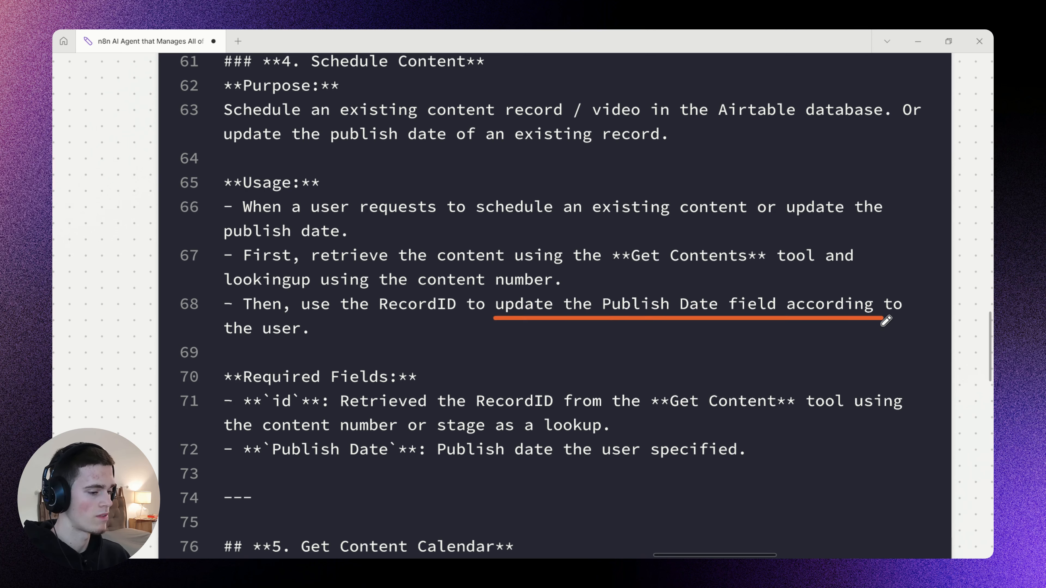
{"action": "left_click_drag", "start_coordinate": [239, 340], "coordinate": [383, 347]}
Edit the Required Fields `id` line to end with "using the content number as a lookup." and remove the orange underline drawn on it.
{"action": "scroll", "coordinate": [432, 322], "scroll_direction": "down", "scroll_amount": 1}
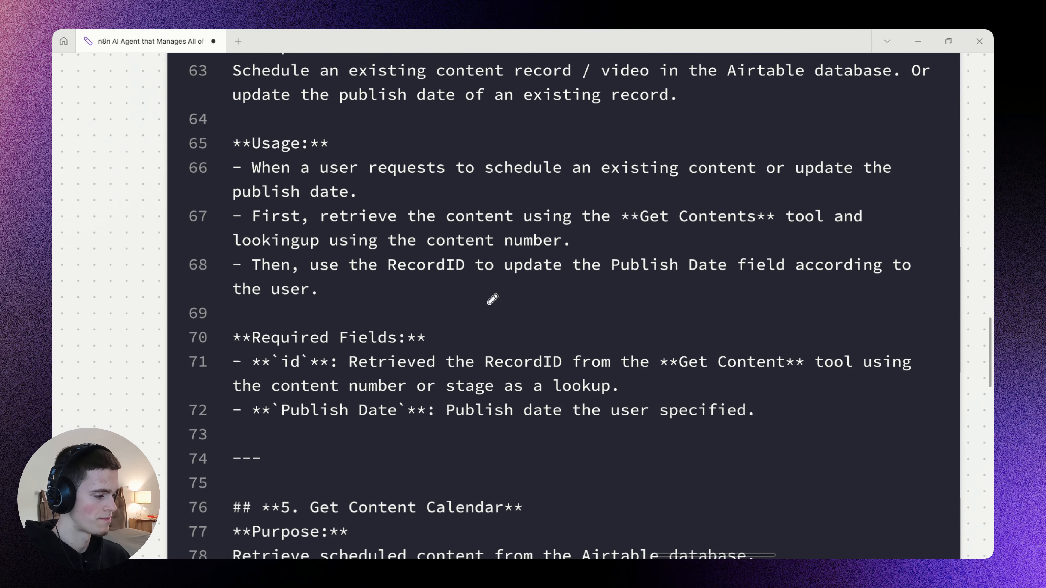
{"action": "left_click_drag", "start_coordinate": [278, 373], "coordinate": [552, 372]}
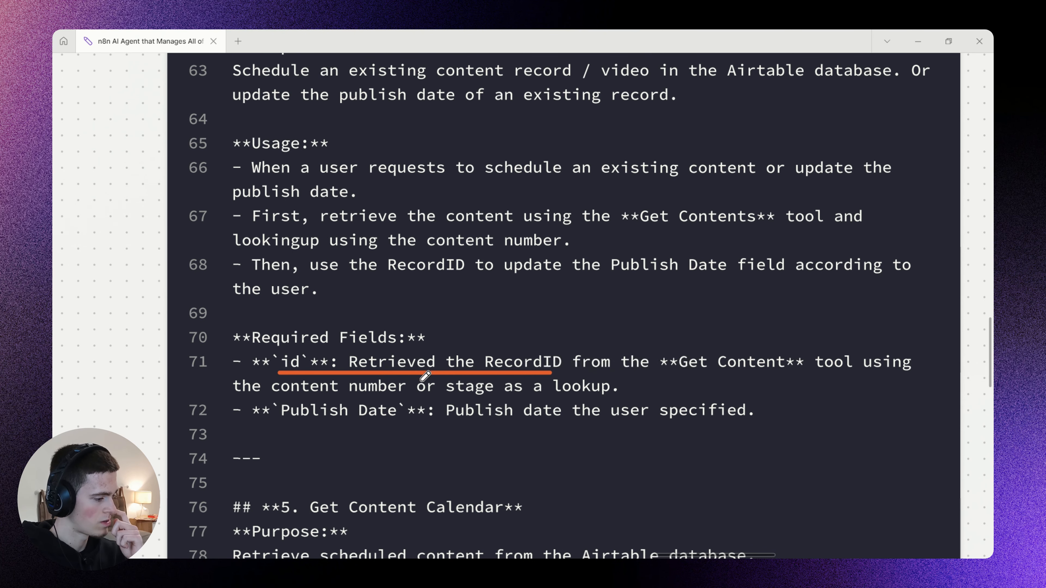
{"action": "key", "text": "v"}
{"action": "double_click", "coordinate": [427, 391]}
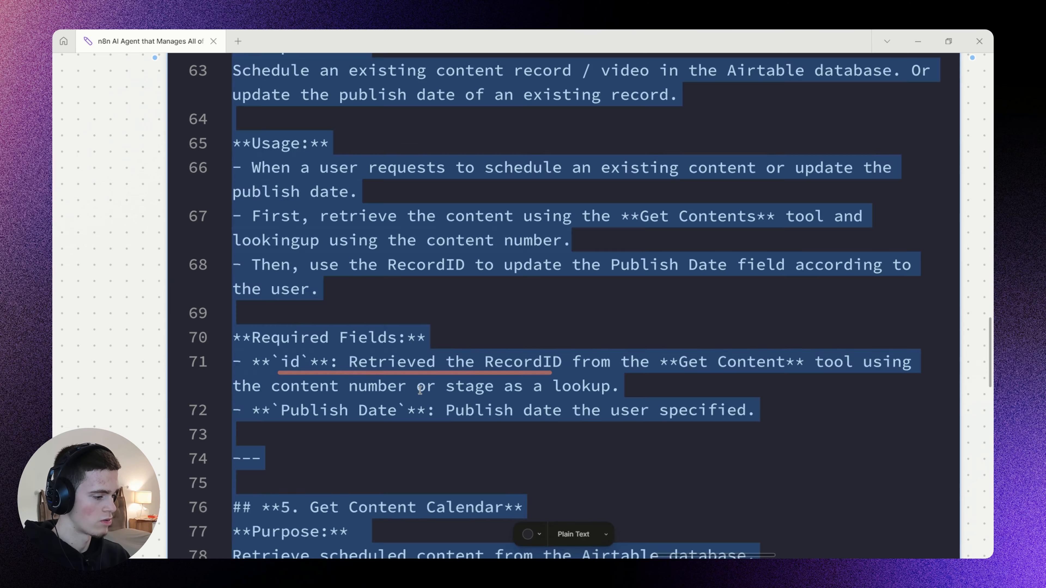
{"action": "left_click_drag", "start_coordinate": [416, 387], "coordinate": [543, 386]}
{"action": "key", "text": "BackSpace"}
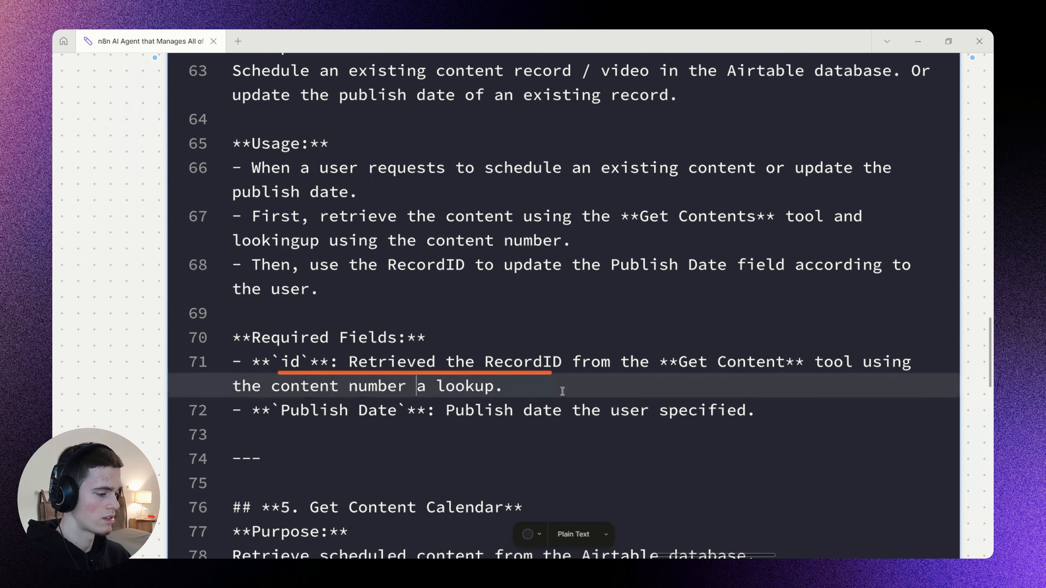
{"action": "type", "text": "as"}
{"action": "key", "text": "Escape"}
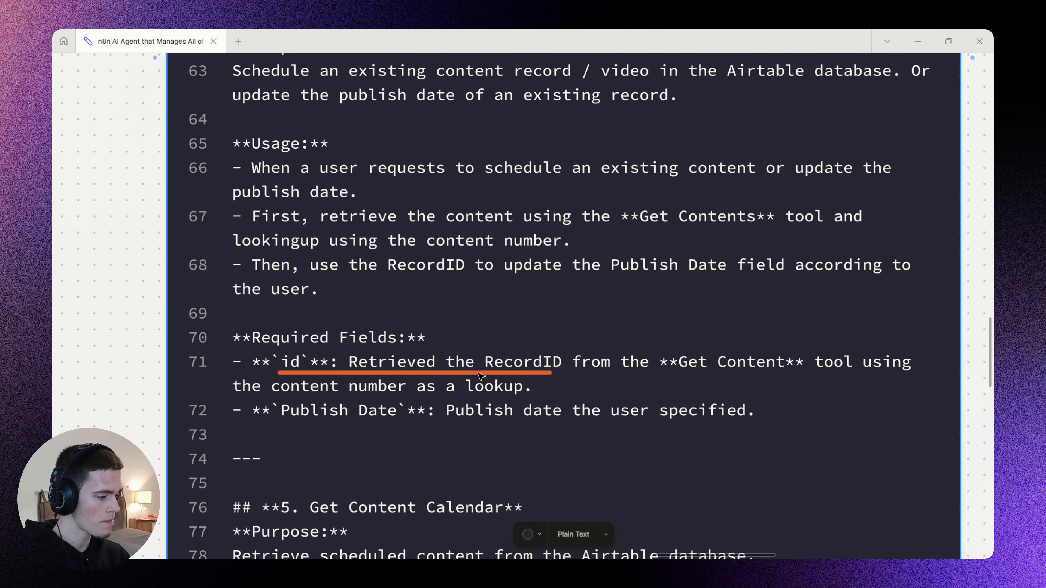
{"action": "left_click", "coordinate": [481, 373]}
{"action": "key", "text": "Delete"}
Return to My workflow and replace the AI Agent's entire system message with the corrected prompt, without a trailing blank line.
{"action": "key", "text": "alt+Tab"}
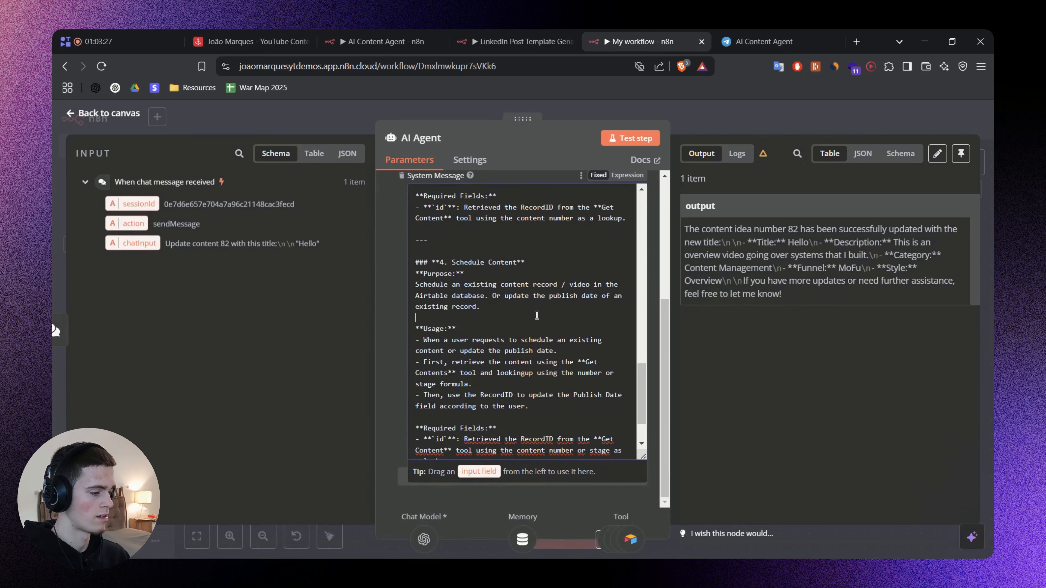
{"action": "key", "text": "ctrl+a"}
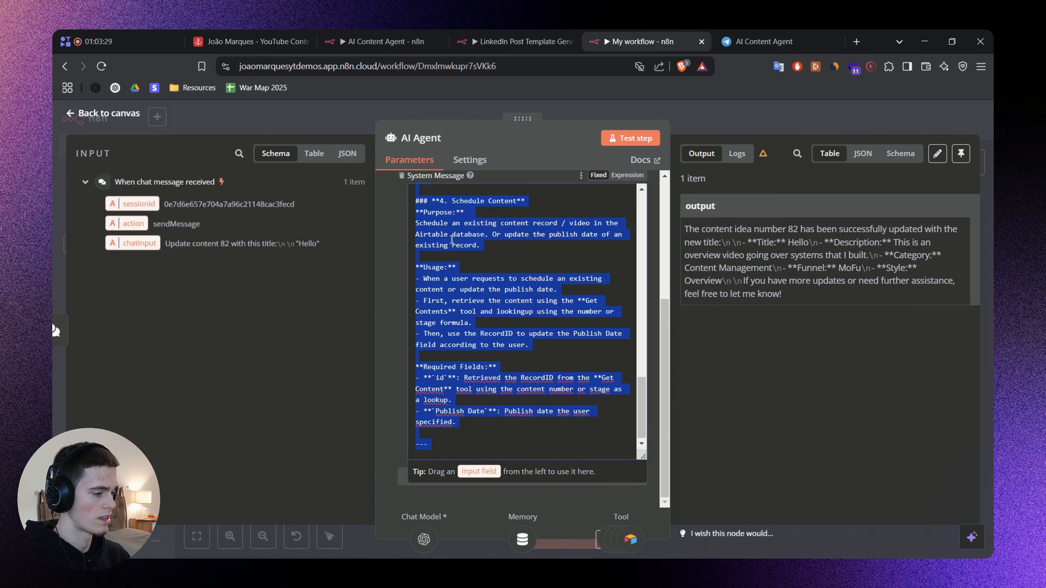
{"action": "key", "text": "ctrl+v"}
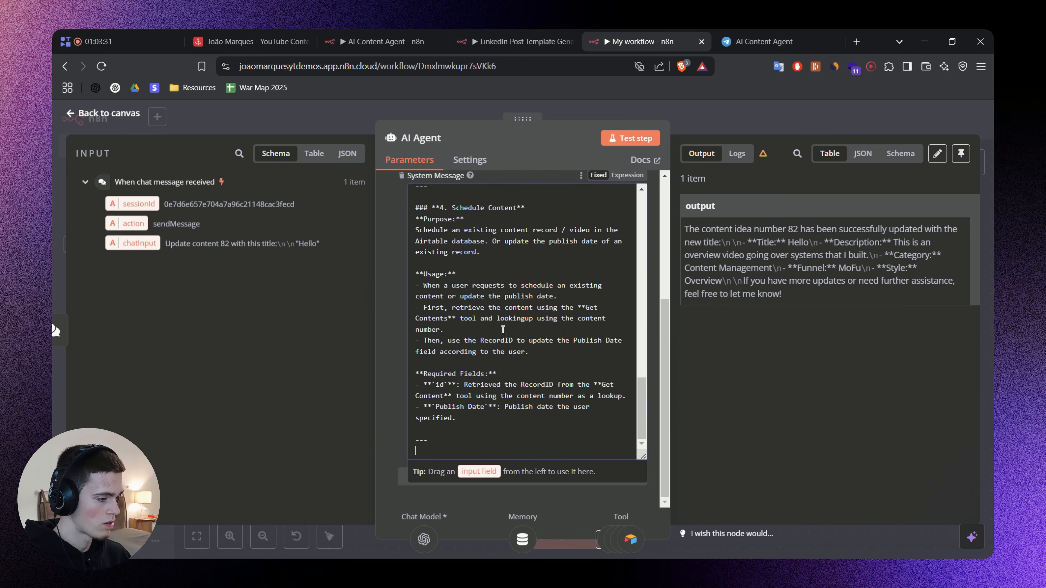
{"action": "key", "text": "BackSpace"}
{"action": "left_click", "coordinate": [402, 367]}
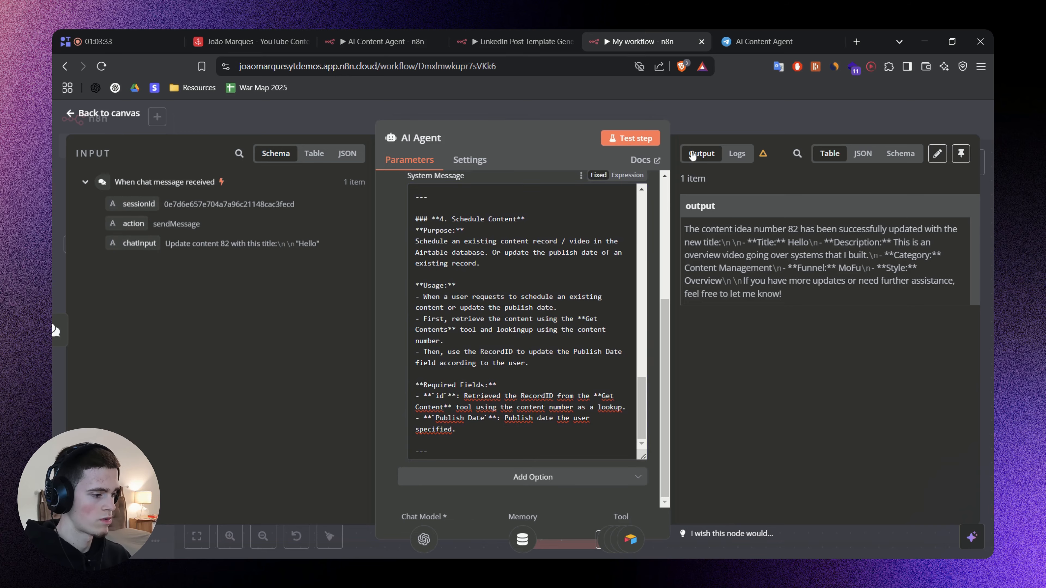
Save the workflow from the canvas and send "Schedule content 82 to 16 of march 2025" in its chat.
{"action": "left_click", "coordinate": [708, 121]}
{"action": "left_click_drag", "start_coordinate": [781, 271], "coordinate": [848, 248]}
{"action": "key", "text": "ctrl+s"}
{"action": "left_click", "coordinate": [569, 536]}
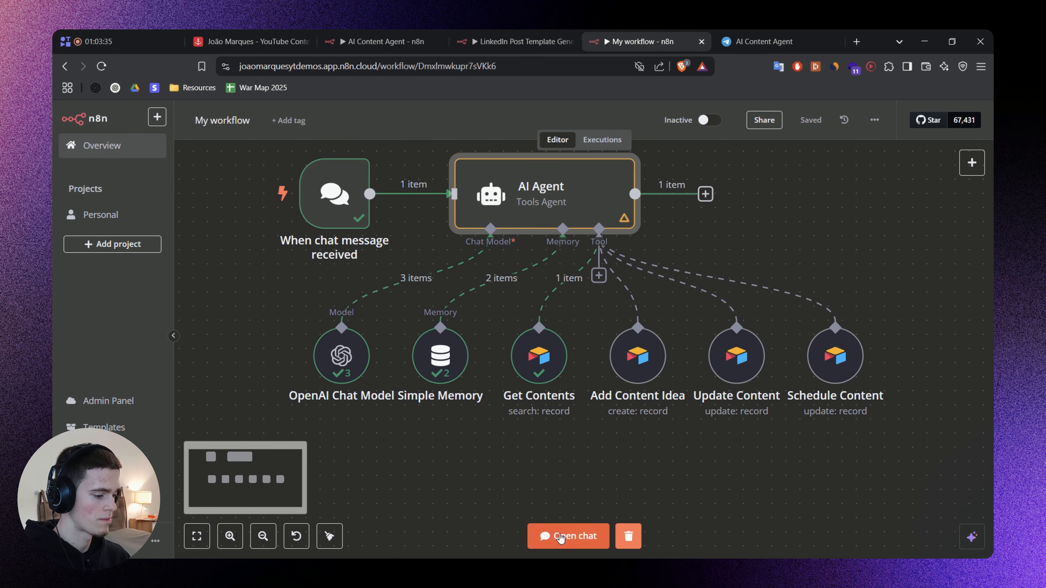
{"action": "type", "text": "S"}
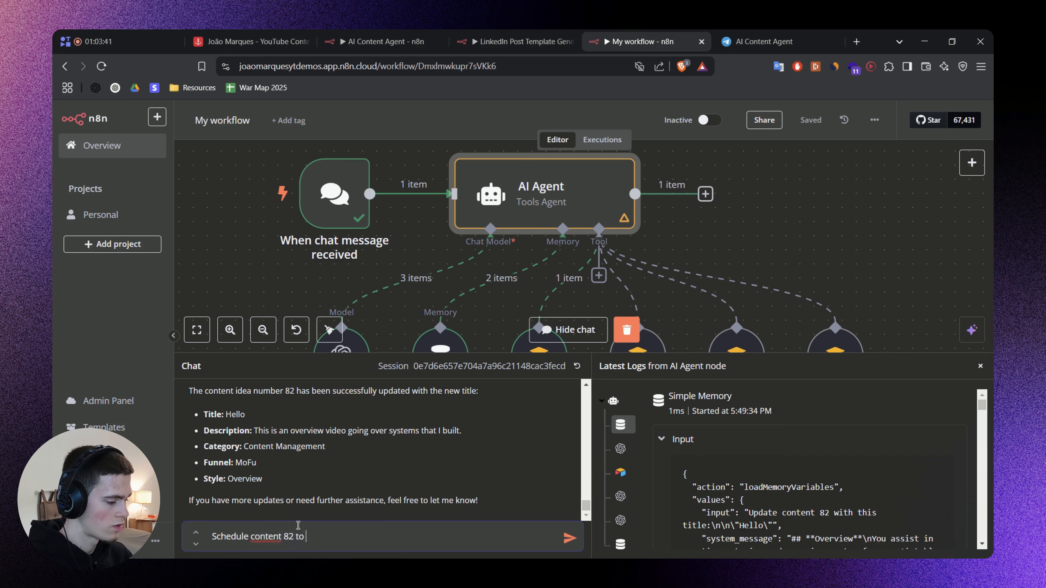
{"action": "type", "text": "chedule content 82 to"}
{"action": "type", "text": "16 of march 2025"}
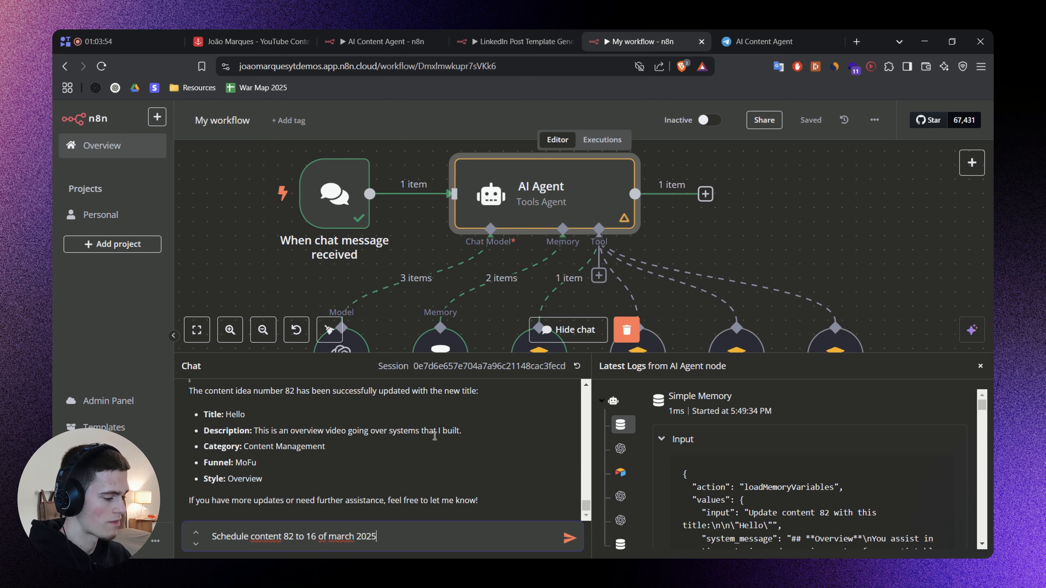
{"action": "key", "text": "Return"}
Open the executed Schedule Content tool and examine the output and id input of run 1 of 2.
{"action": "scroll", "coordinate": [733, 235], "scroll_direction": "down", "scroll_amount": 3}
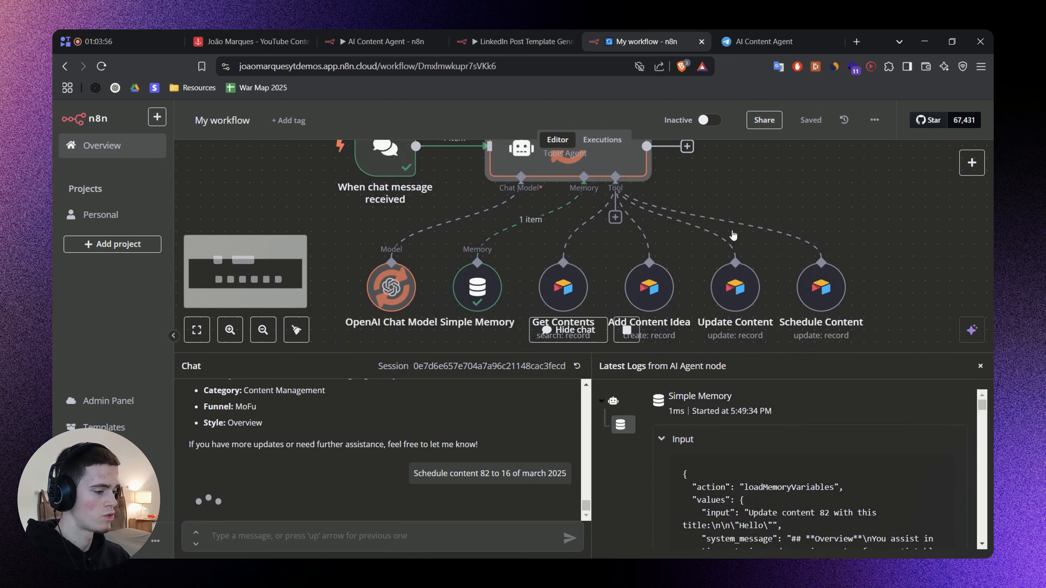
{"action": "left_click_drag", "start_coordinate": [935, 236], "coordinate": [903, 239]}
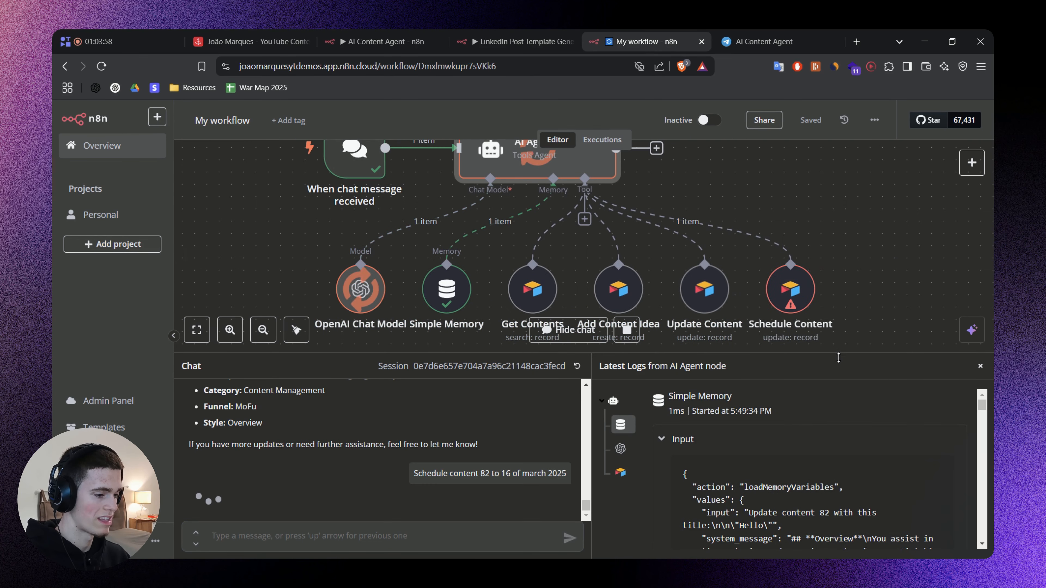
{"action": "left_click_drag", "start_coordinate": [838, 357], "coordinate": [844, 423]}
{"action": "scroll", "coordinate": [910, 314], "scroll_direction": "down", "scroll_amount": 1}
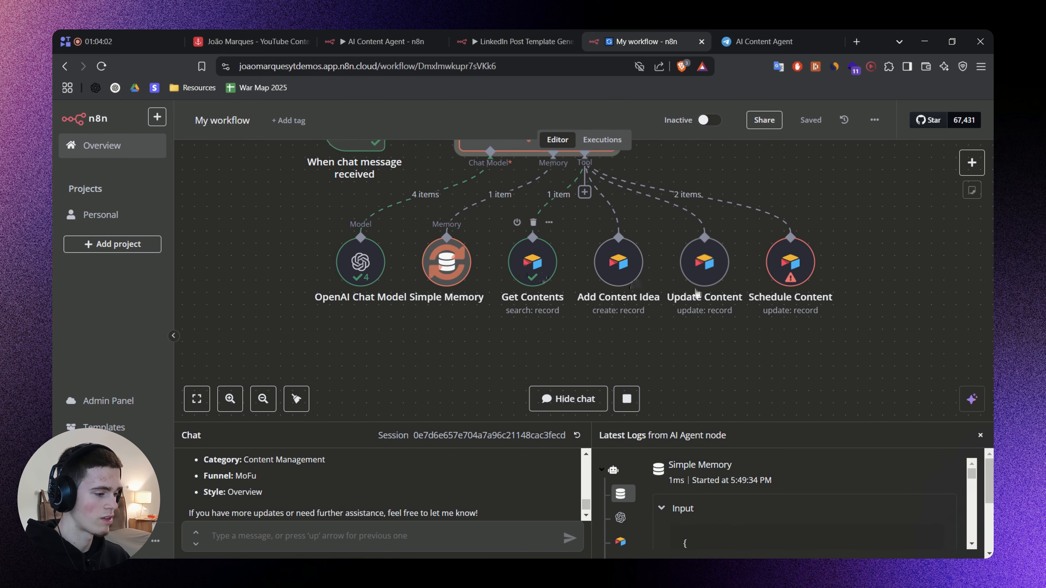
{"action": "double_click", "coordinate": [790, 262]}
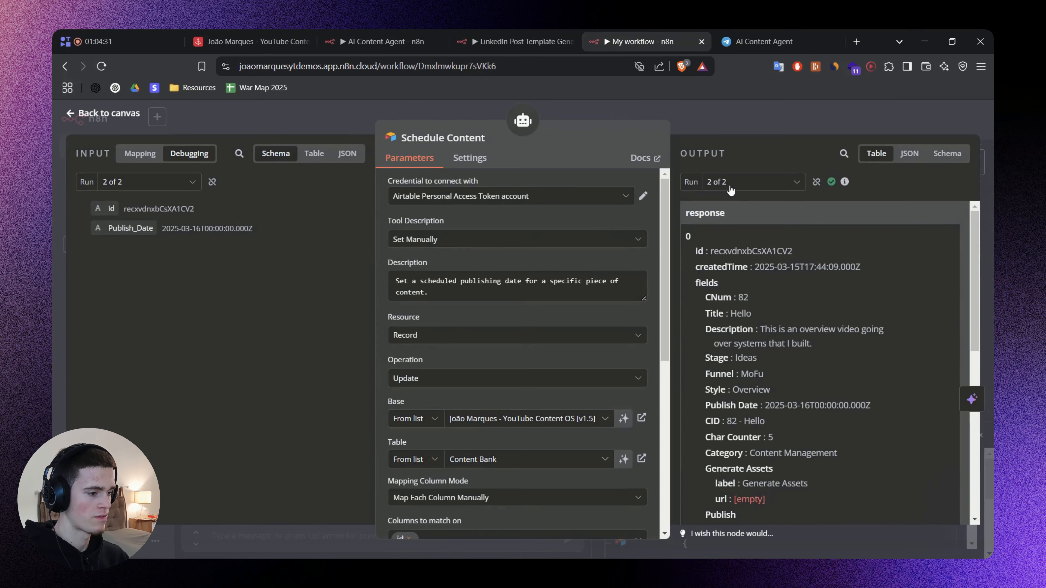
{"action": "left_click", "coordinate": [731, 185]}
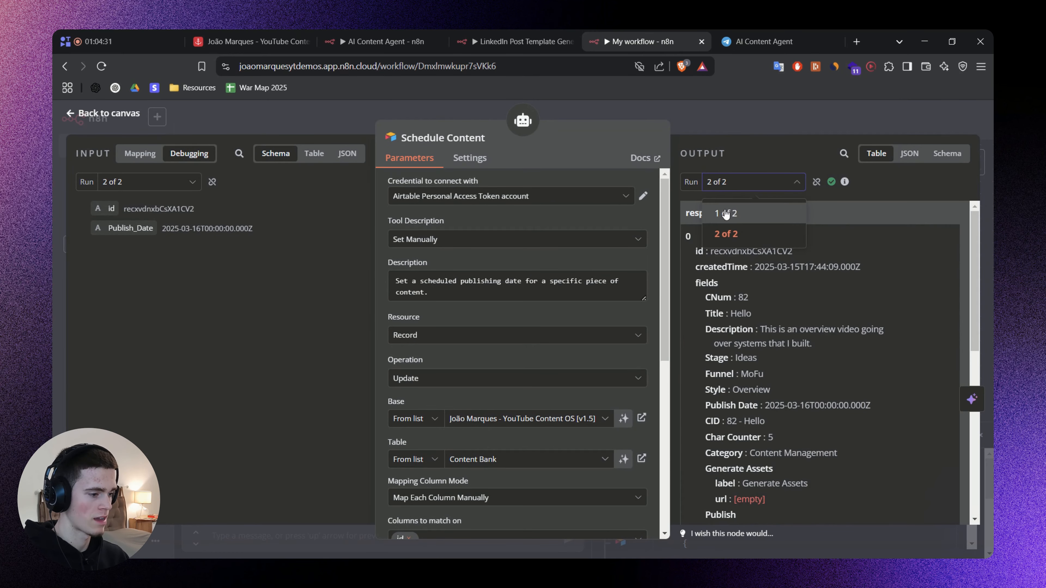
{"action": "left_click", "coordinate": [726, 214]}
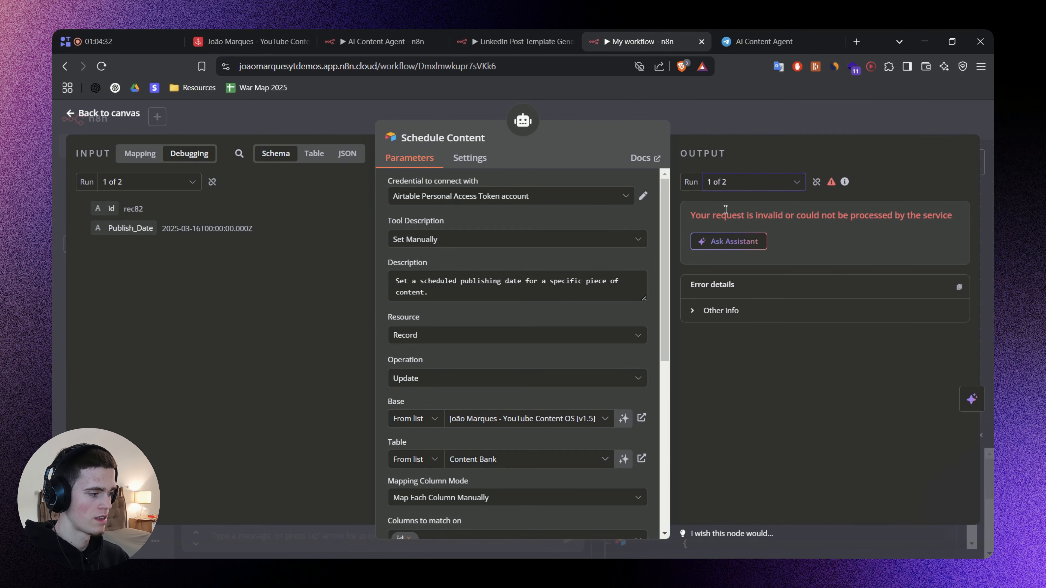
{"action": "double_click", "coordinate": [132, 208]}
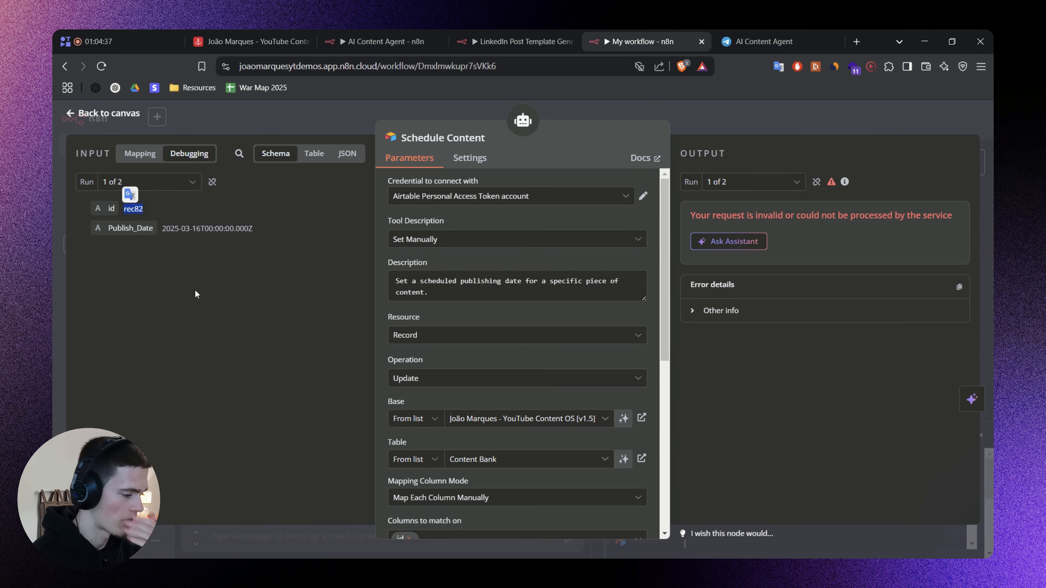
Rename the $fromAI key in the Schedule Content tool's id expression to RecordID.
{"action": "left_click", "coordinate": [356, 293]}
{"action": "scroll", "coordinate": [382, 298], "scroll_direction": "down", "scroll_amount": 1}
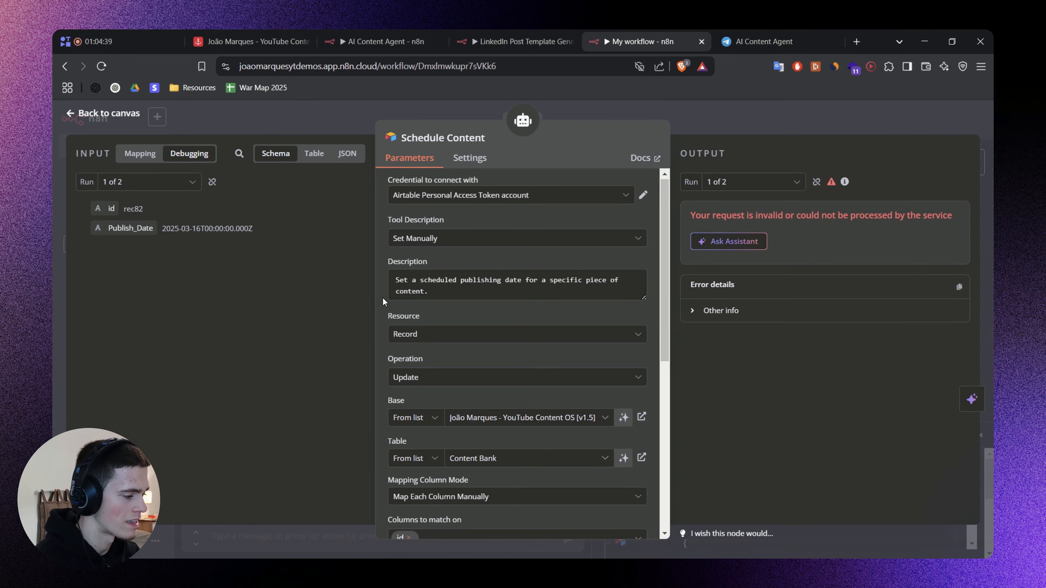
{"action": "scroll", "coordinate": [382, 298], "scroll_direction": "down", "scroll_amount": 7}
{"action": "left_click", "coordinate": [488, 321]}
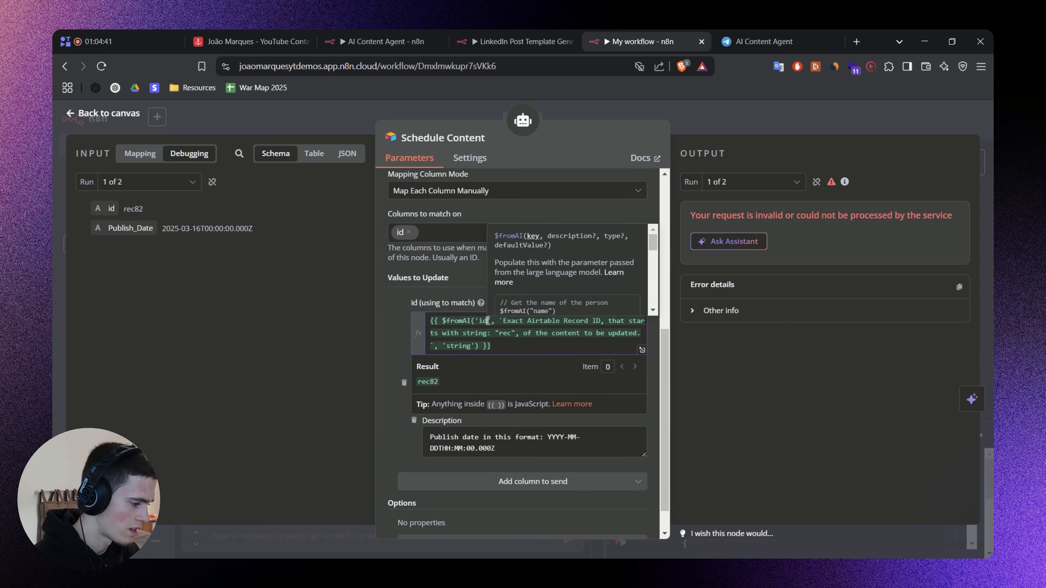
{"action": "key", "text": "BackSpace"}
{"action": "key", "text": "BackSpace"}
{"action": "type", "text": "RecordId"}
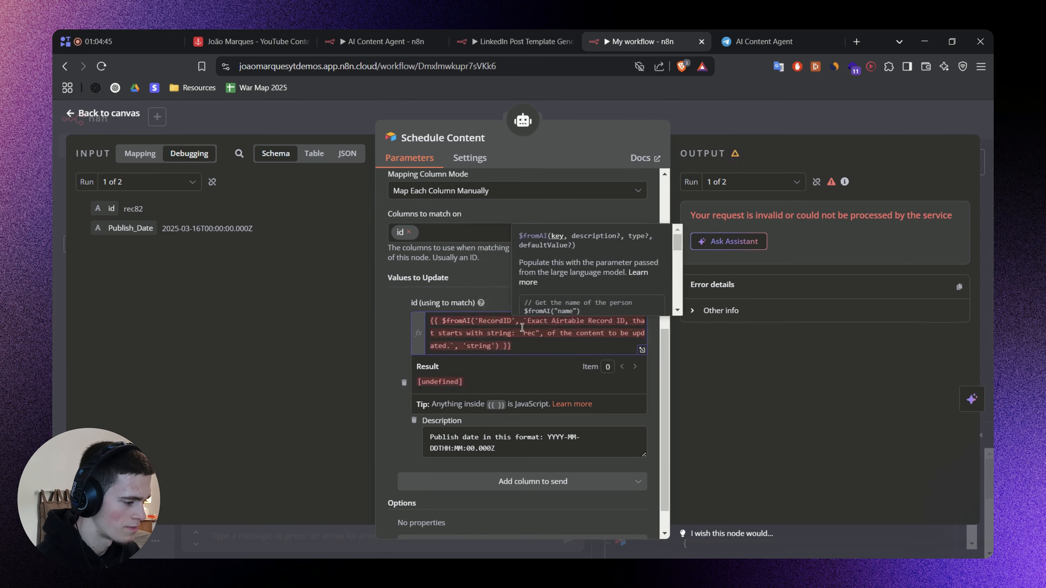
Reuse the RecordID key in the Update Content tool's id expression and return to the canvas.
{"action": "key", "text": "ctrl+shift+Left"}
{"action": "key", "text": "ctrl+c"}
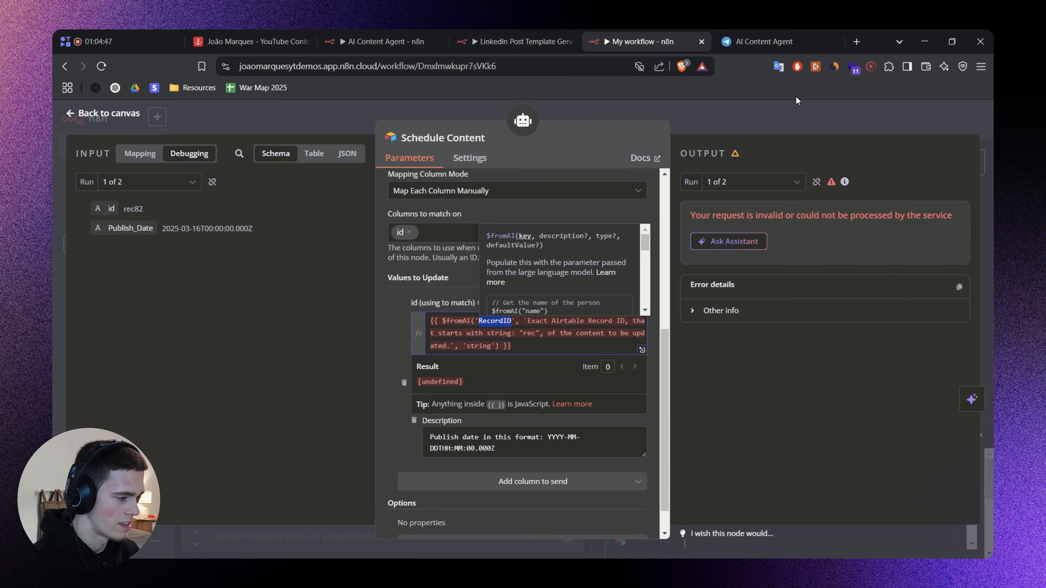
{"action": "key", "text": "Escape"}
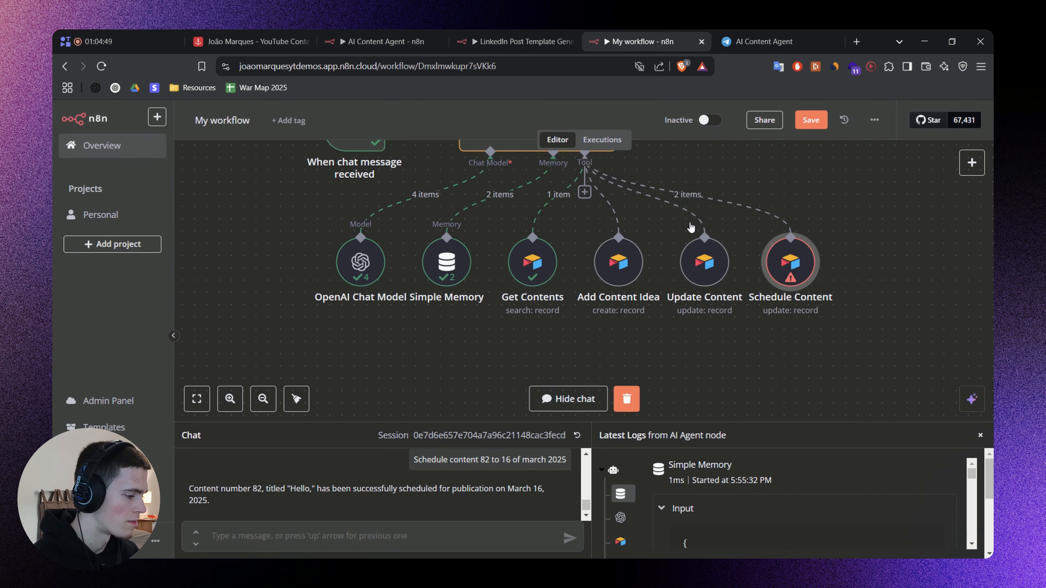
{"action": "double_click", "coordinate": [706, 264]}
{"action": "scroll", "coordinate": [474, 363], "scroll_direction": "down", "scroll_amount": 5}
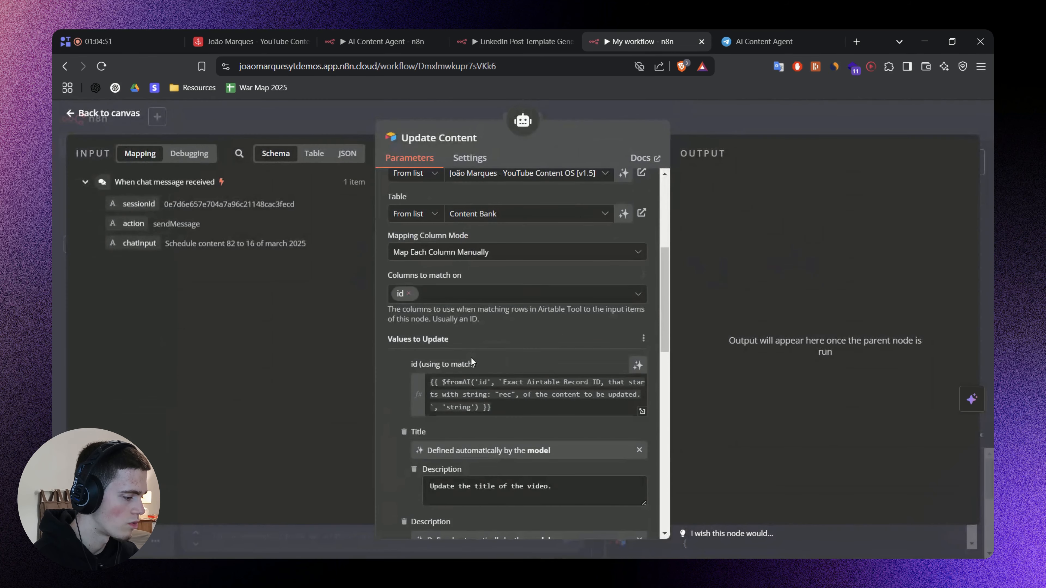
{"action": "double_click", "coordinate": [483, 378]}
{"action": "key", "text": "ctrl+v"}
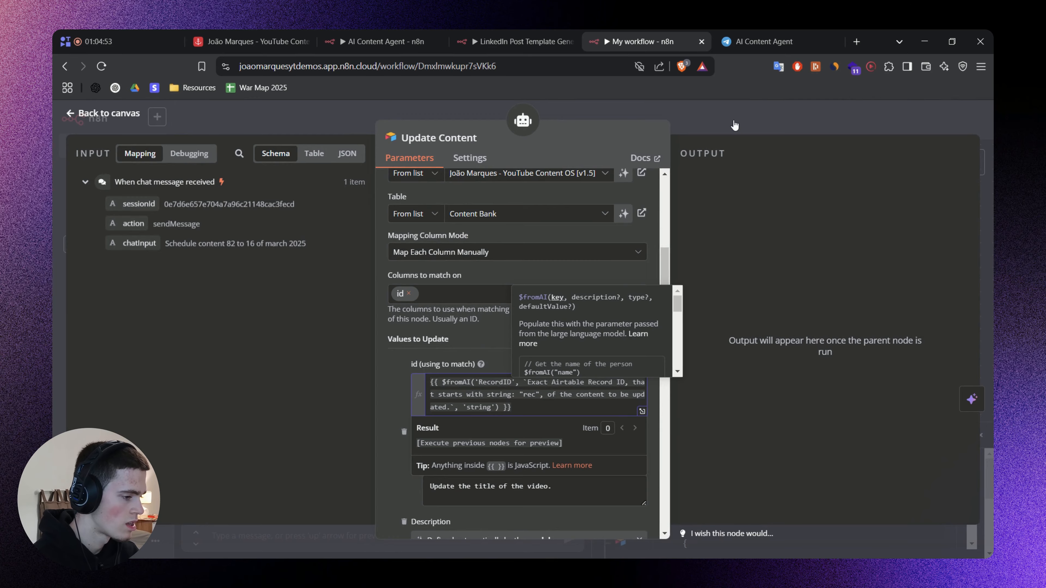
{"action": "key", "text": "Escape"}
Check the Add Content Idea tool's mapped columns for an id expression that needs the same key.
{"action": "double_click", "coordinate": [616, 258]}
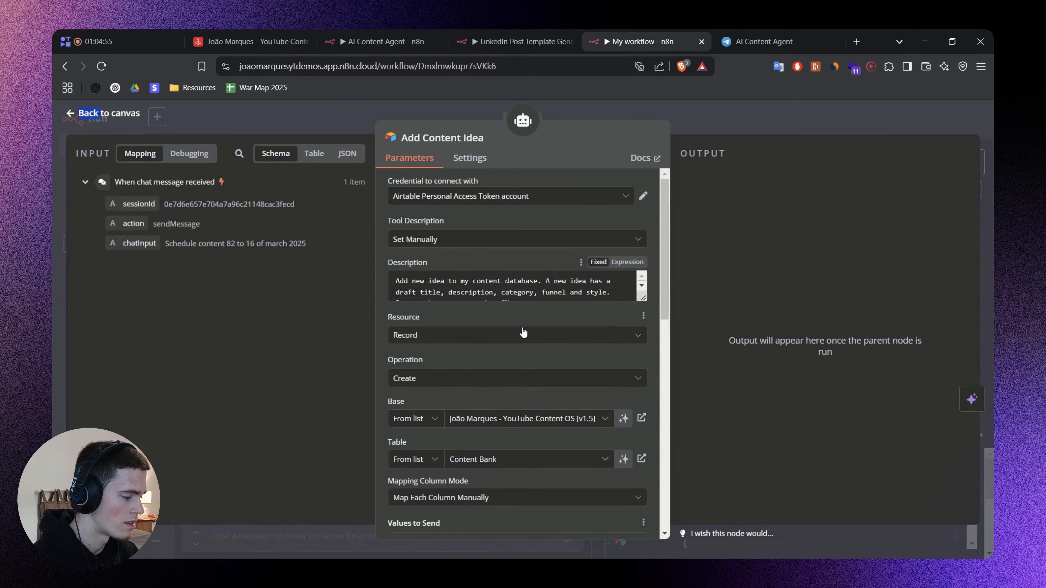
{"action": "scroll", "coordinate": [524, 332], "scroll_direction": "down", "scroll_amount": 15}
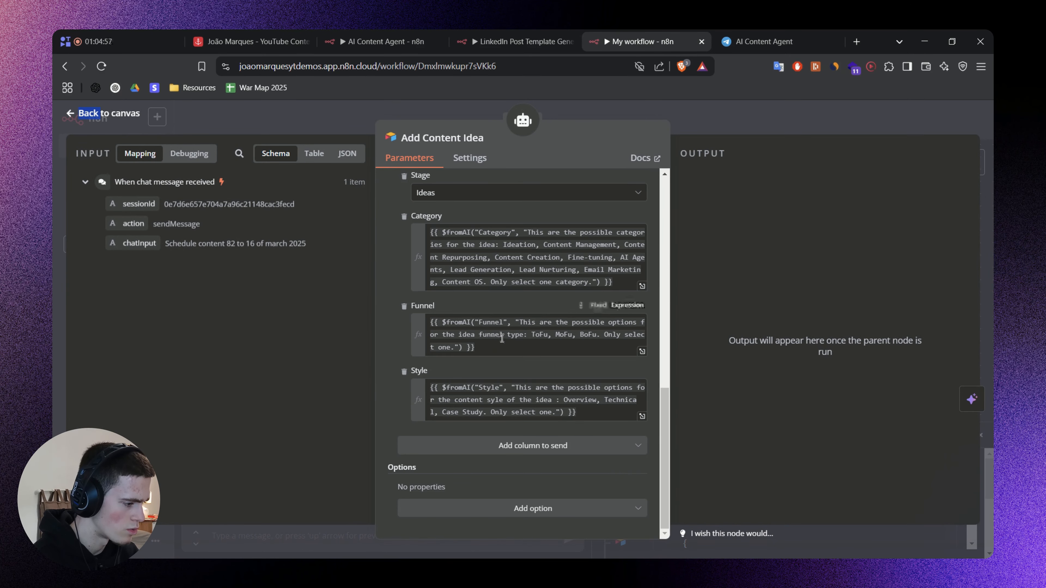
{"action": "scroll", "coordinate": [502, 339], "scroll_direction": "up", "scroll_amount": 15}
{"action": "key", "text": "Escape"}
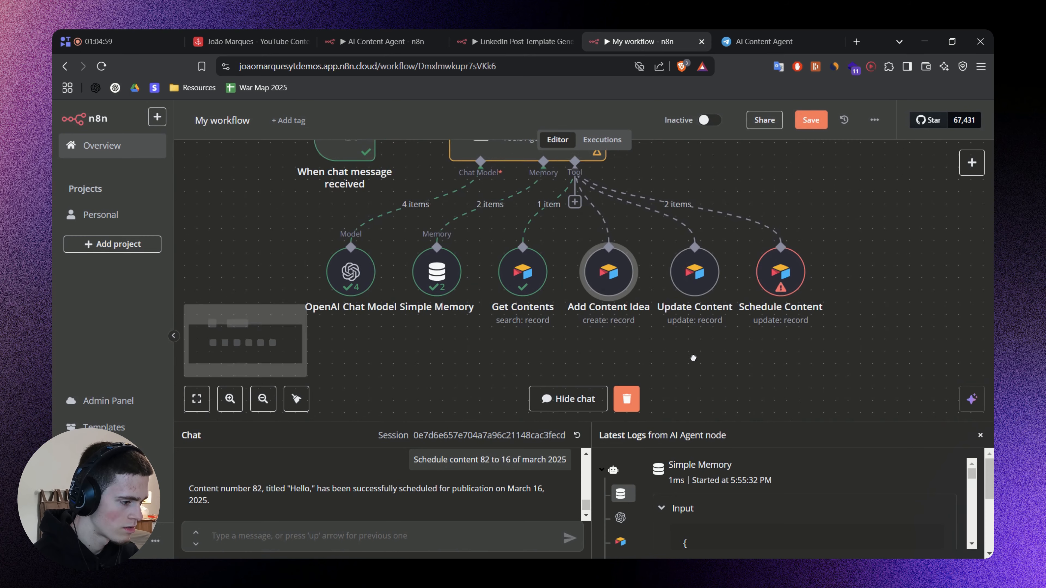
Save the workflow and copy "Schedule content 82 to 16 of march 2025" into the chat's message field without sending it.
{"action": "key", "text": "ctrl+s"}
{"action": "left_click_drag", "start_coordinate": [417, 461], "coordinate": [510, 462]}
{"action": "left_click", "coordinate": [450, 457]}
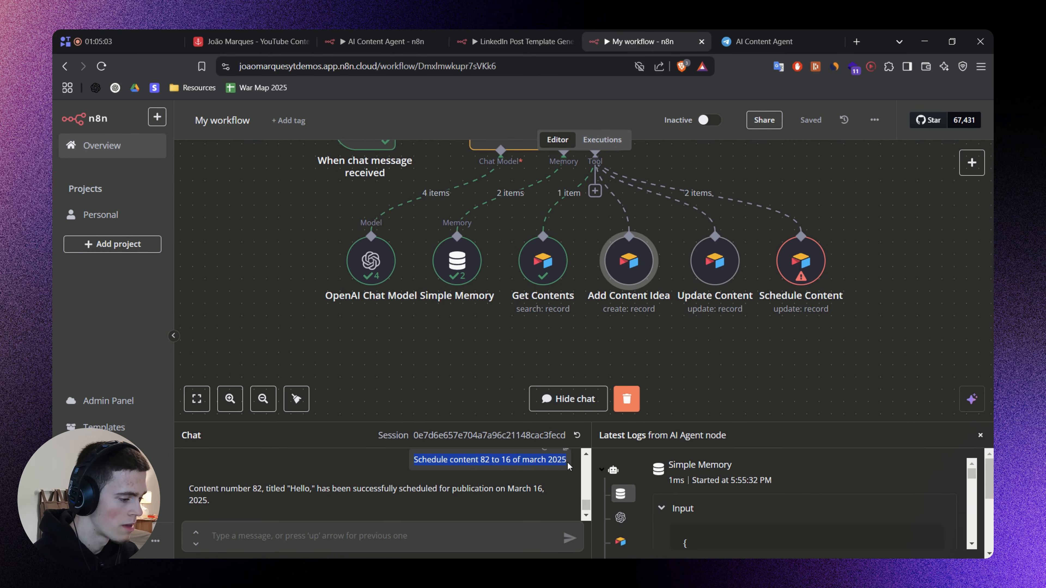
{"action": "left_click", "coordinate": [389, 527]}
{"action": "type", "text": "Schedule content 82 to 16 of march 2025"}
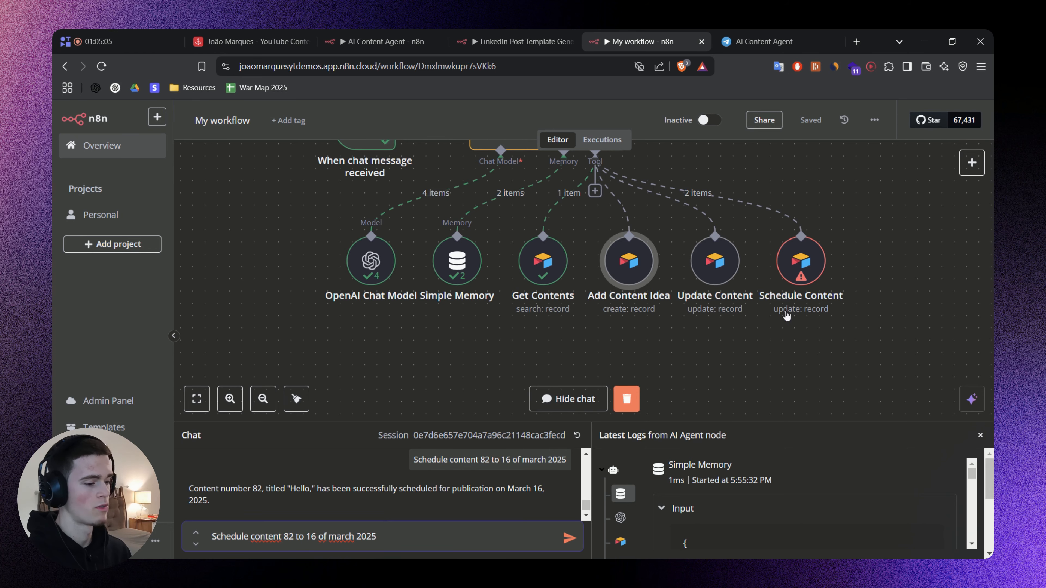
Examine the Schedule Content tool's run 1 of 2 and the record id in the Get Contents output.
{"action": "double_click", "coordinate": [799, 266]}
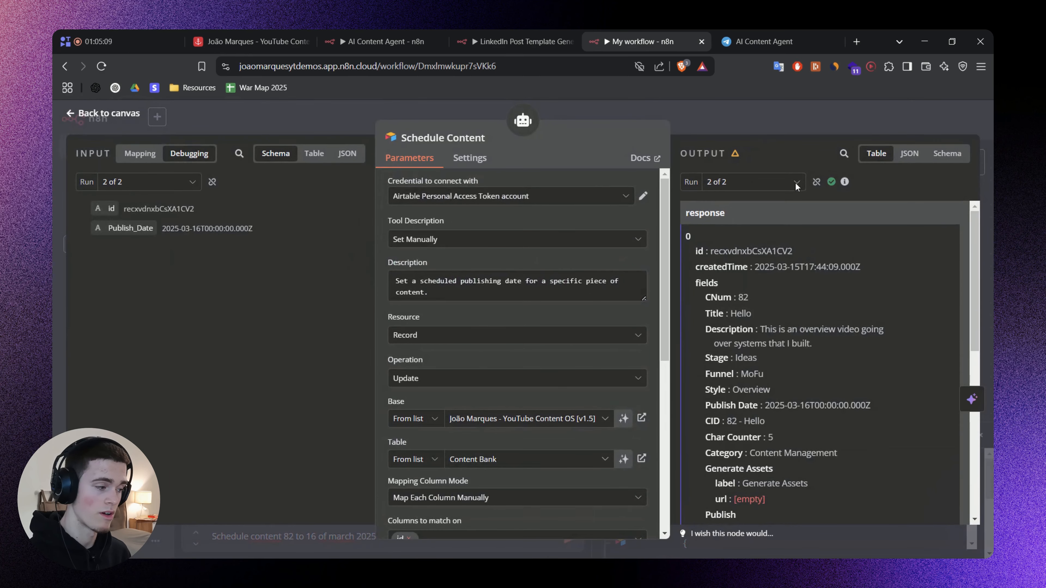
{"action": "left_click", "coordinate": [754, 182]}
{"action": "left_click", "coordinate": [762, 224]}
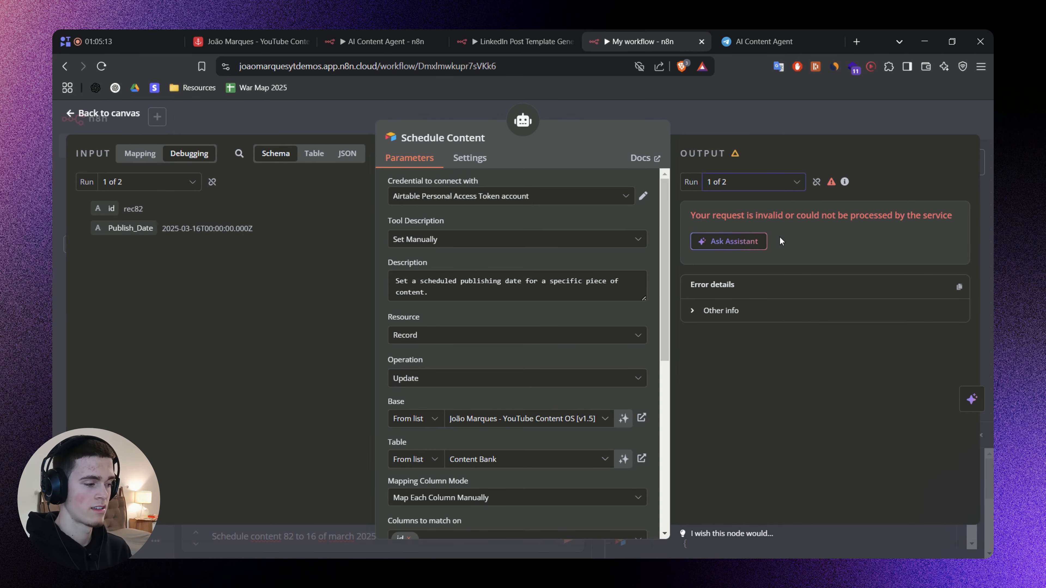
{"action": "left_click", "coordinate": [780, 117]}
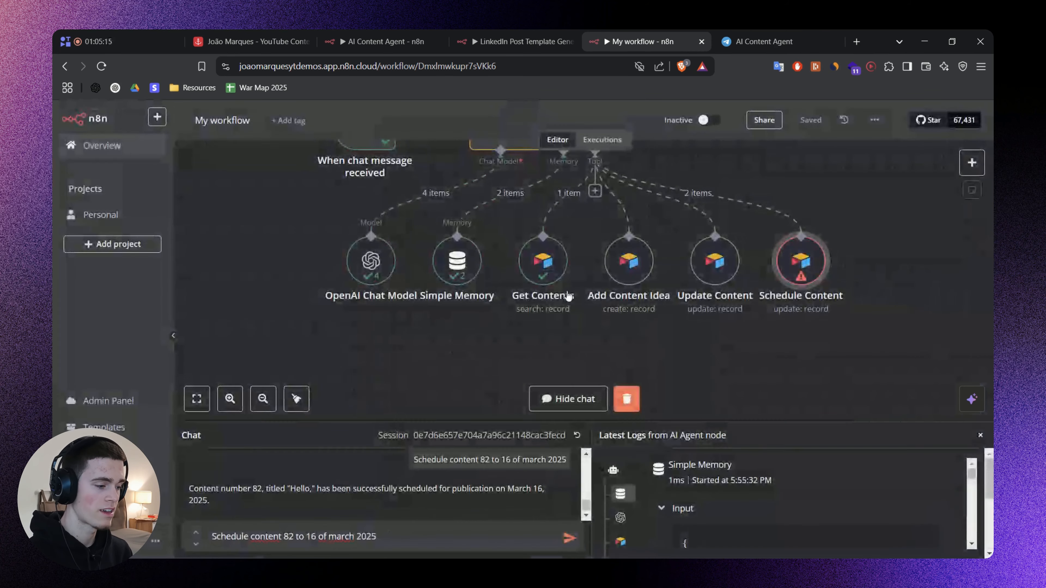
{"action": "double_click", "coordinate": [545, 273]}
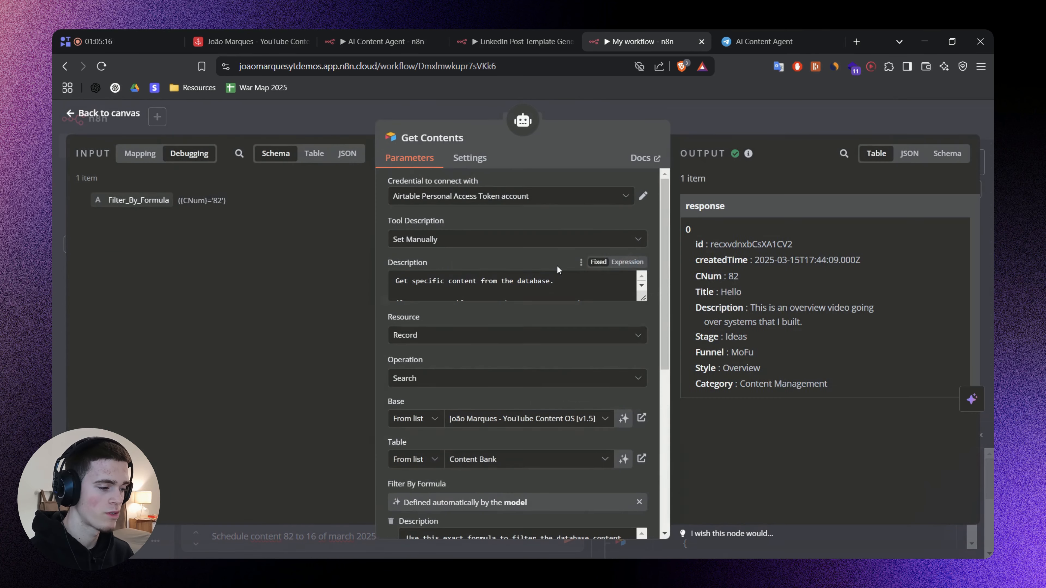
{"action": "double_click", "coordinate": [752, 244]}
{"action": "key", "text": "Escape"}
Compare the id inputs of runs 1 and 2 of Schedule Content, then select the id value of run 2.
{"action": "double_click", "coordinate": [801, 259]}
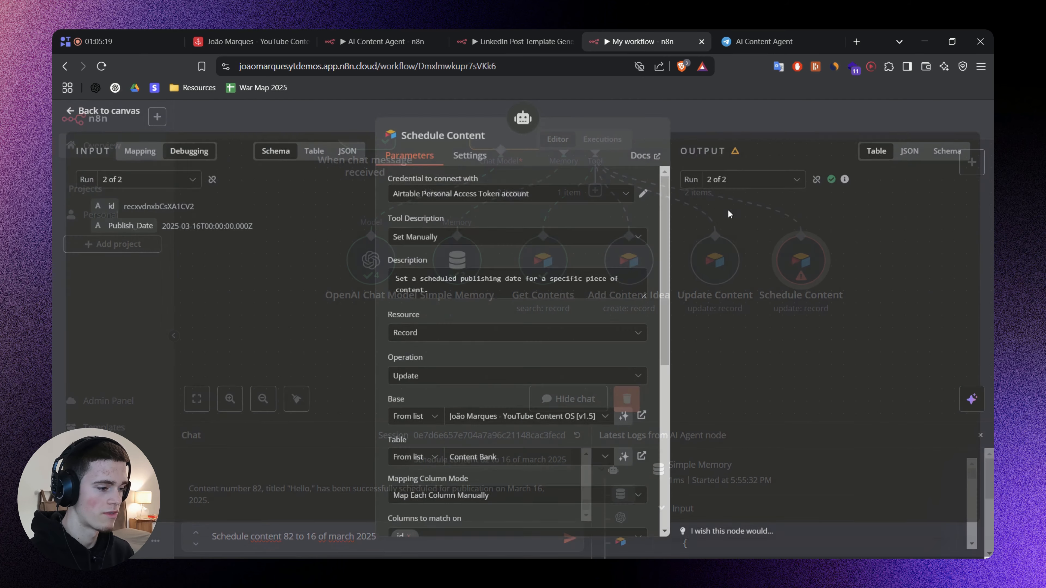
{"action": "left_click", "coordinate": [754, 179]}
{"action": "left_click", "coordinate": [725, 205]}
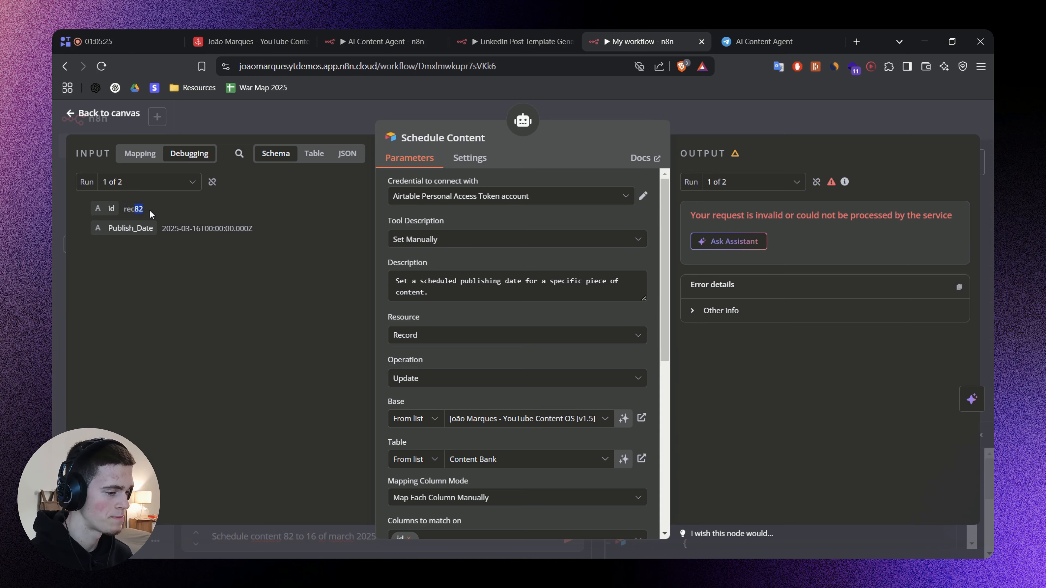
{"action": "left_click", "coordinate": [732, 183]}
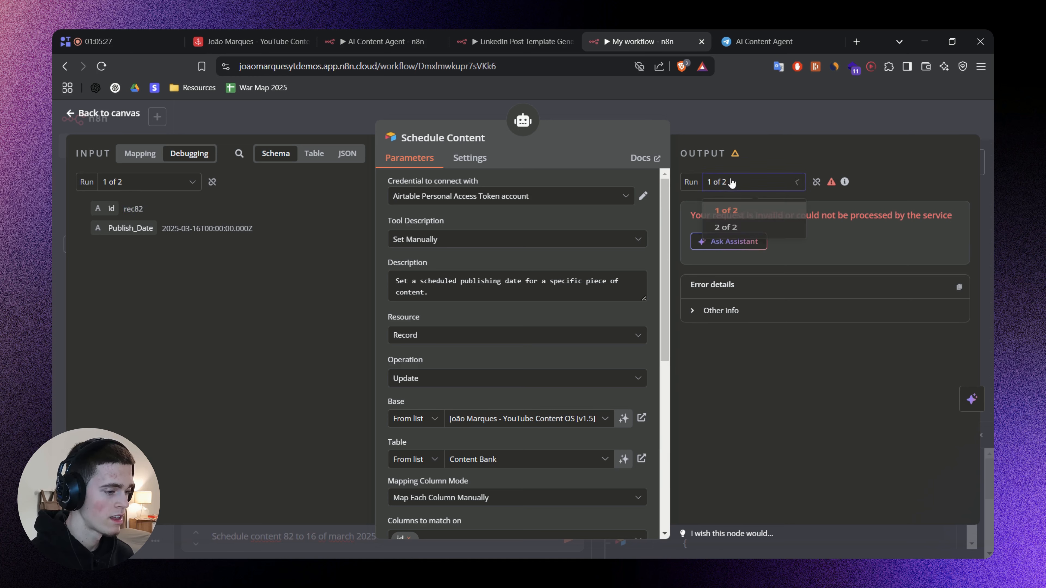
{"action": "left_click", "coordinate": [735, 235]}
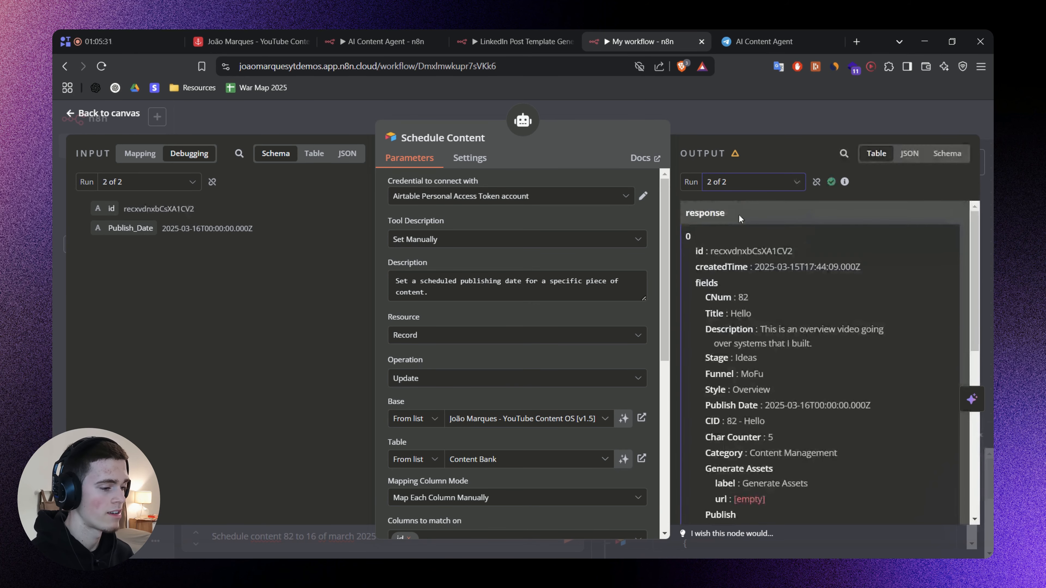
{"action": "double_click", "coordinate": [174, 208]}
{"action": "key", "text": "ctrl+c"}
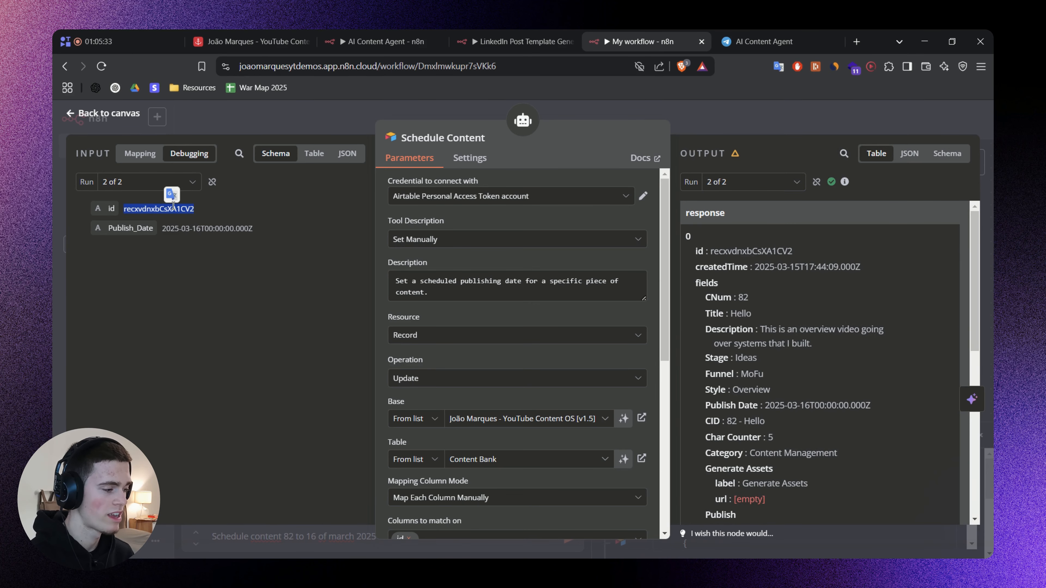
Switch to the Airtable Content Bank, close its search and examine the Publish Date of content 82.
{"action": "left_click", "coordinate": [250, 38]}
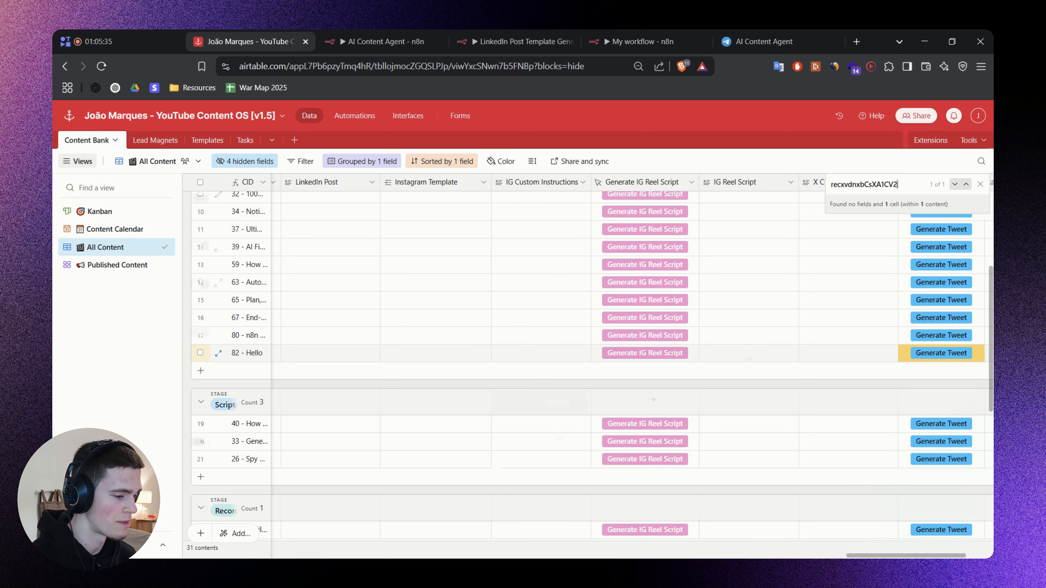
{"action": "key", "text": "Escape"}
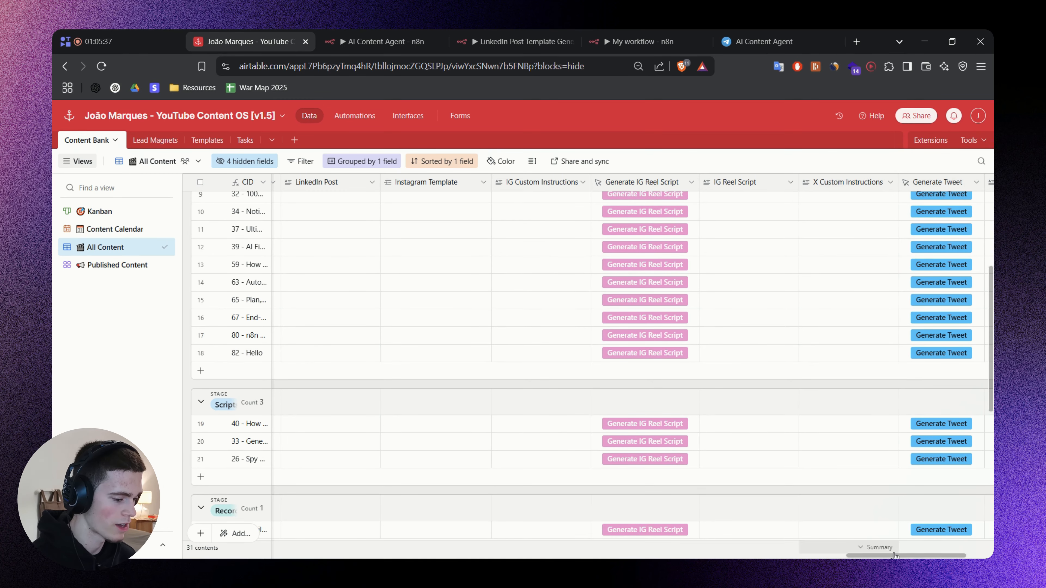
{"action": "scroll", "coordinate": [387, 528], "scroll_direction": "left", "scroll_amount": 15}
{"action": "scroll", "coordinate": [387, 513], "scroll_direction": "left", "scroll_amount": 10}
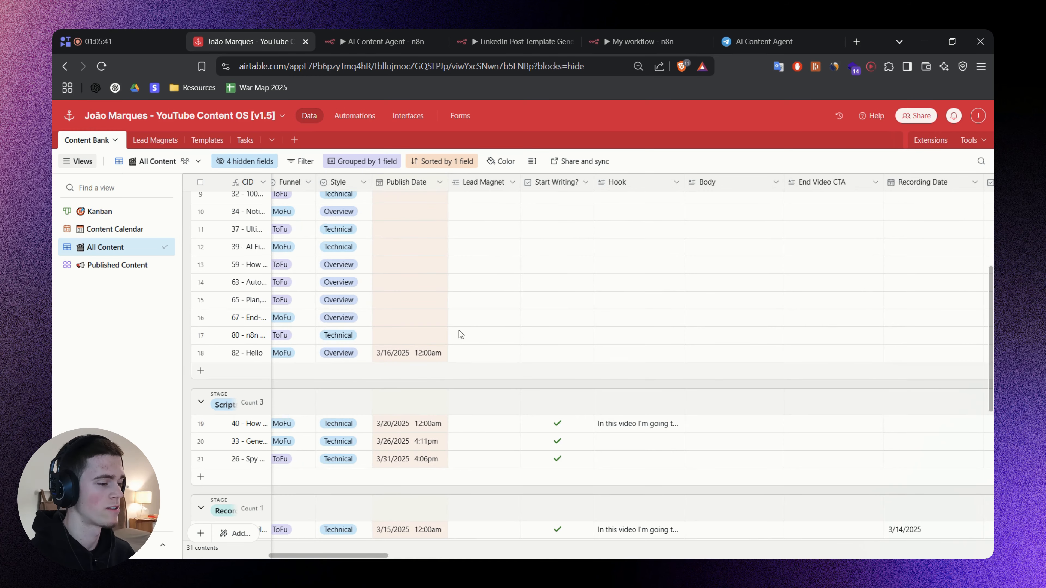
Return to My workflow and append "Example of a record id: recxvdnxbCsXA1CV2" to the description in Schedule Content's id expression.
{"action": "left_click", "coordinate": [613, 34]}
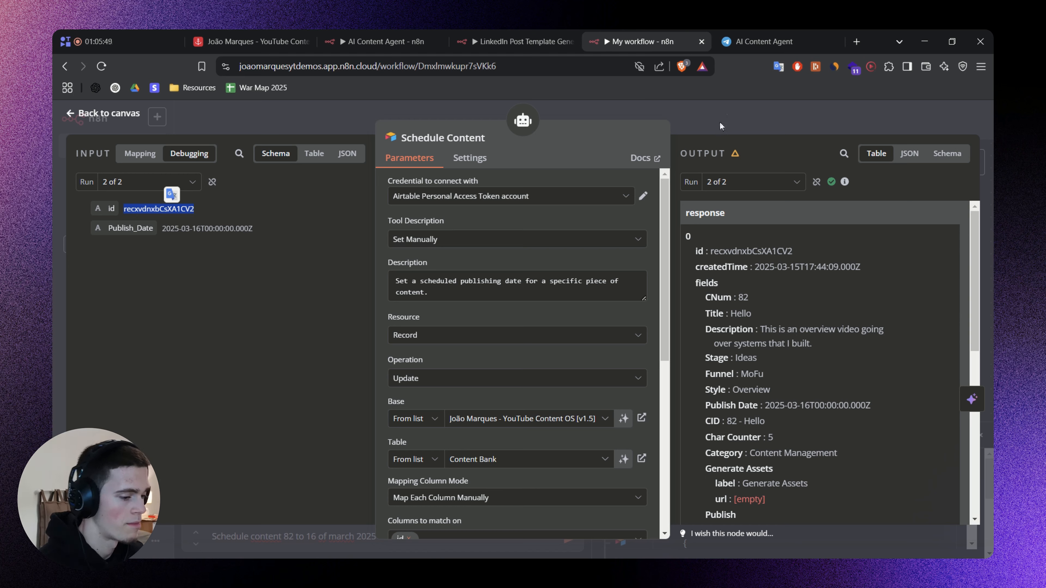
{"action": "scroll", "coordinate": [603, 280], "scroll_direction": "down", "scroll_amount": 5}
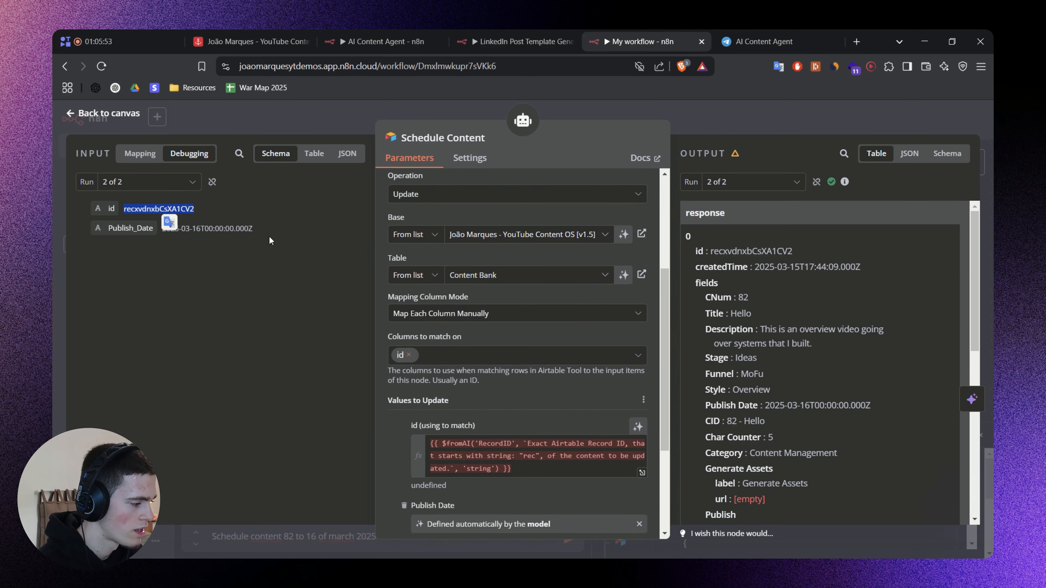
{"action": "scroll", "coordinate": [563, 428], "scroll_direction": "down", "scroll_amount": 2}
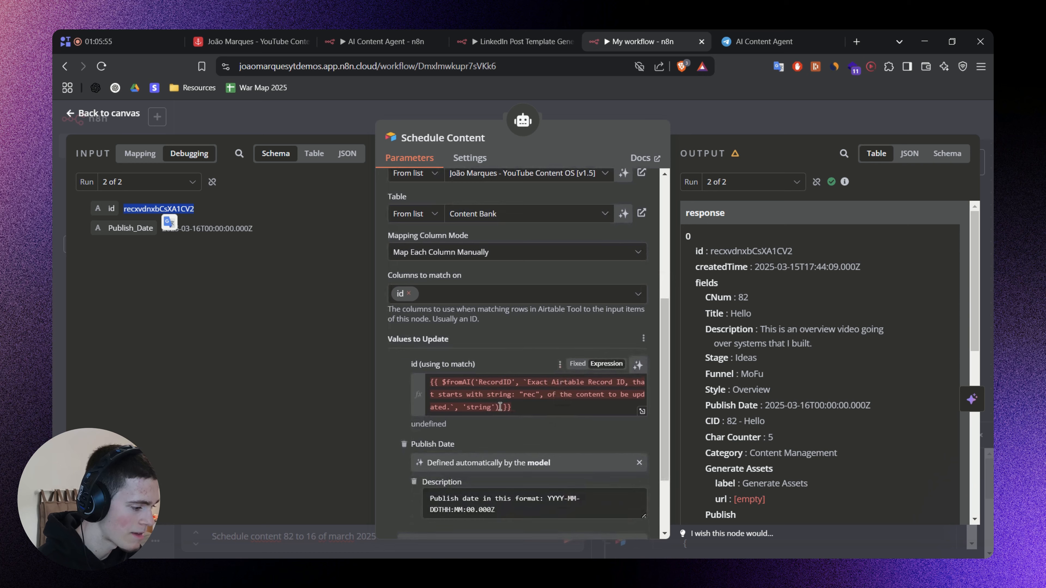
{"action": "left_click", "coordinate": [451, 408]}
{"action": "type", "text": "E"}
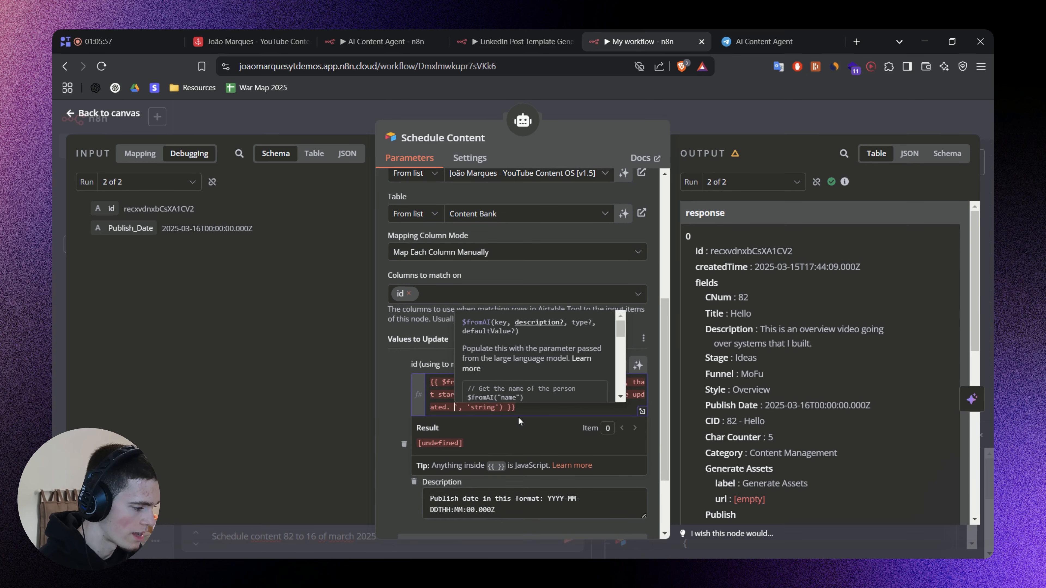
{"action": "type", "text": "xample of the"}
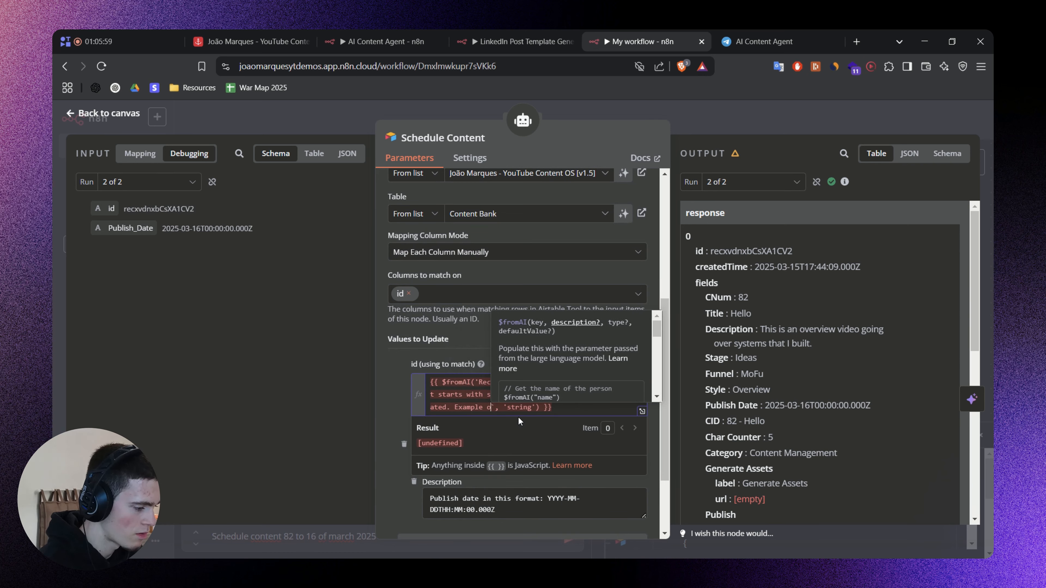
{"action": "key", "text": "BackSpace"}
{"action": "key", "text": "BackSpace"}
{"action": "key", "text": "BackSpace"}
{"action": "key", "text": "BackSpace"}
{"action": "type", "text": "a reco"}
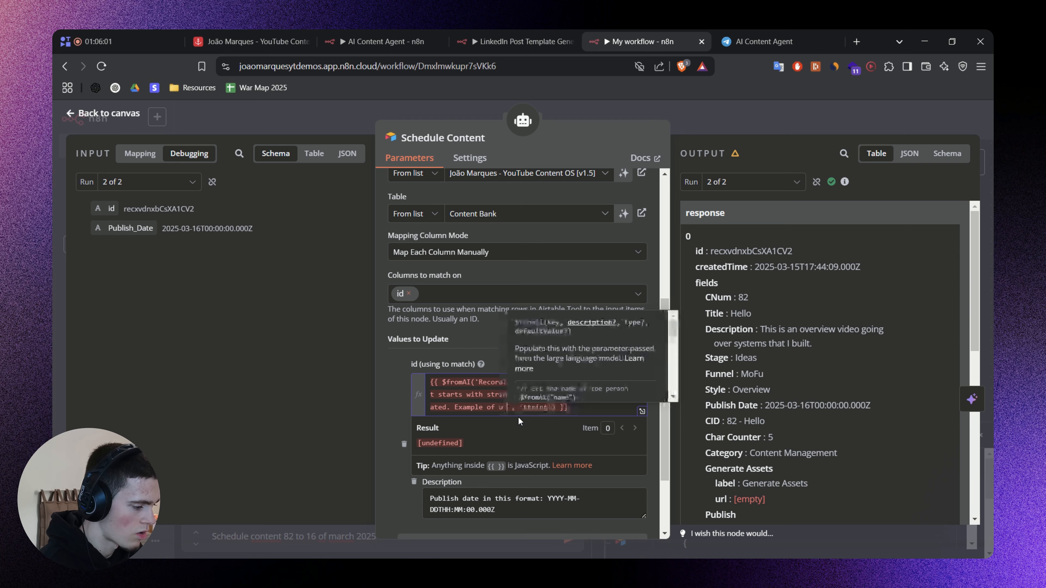
{"action": "type", "text": "rd ID"}
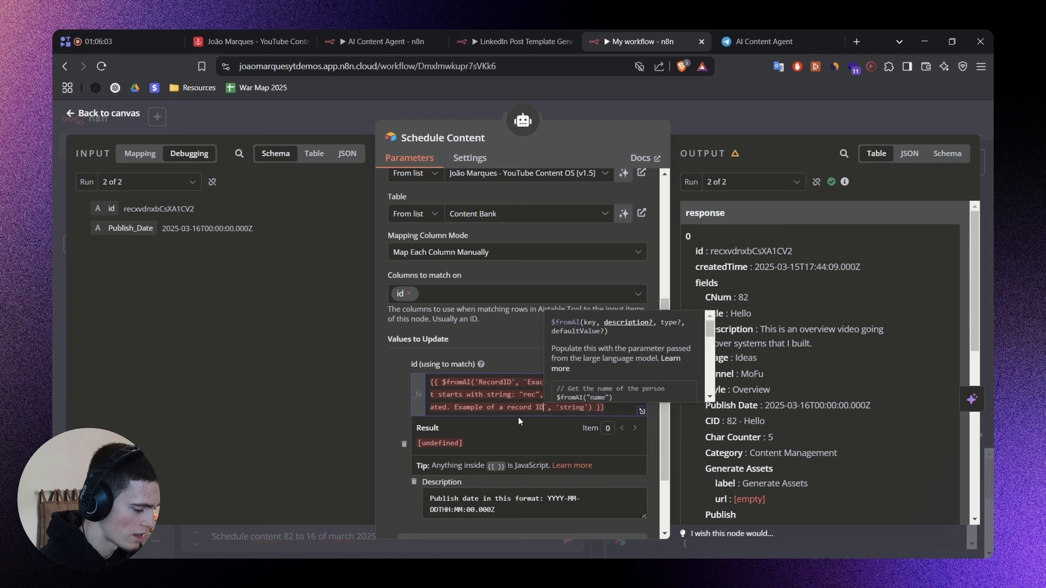
{"action": "key", "text": "BackSpace"}
{"action": "key", "text": "BackSpace"}
{"action": "type", "text": "id:"}
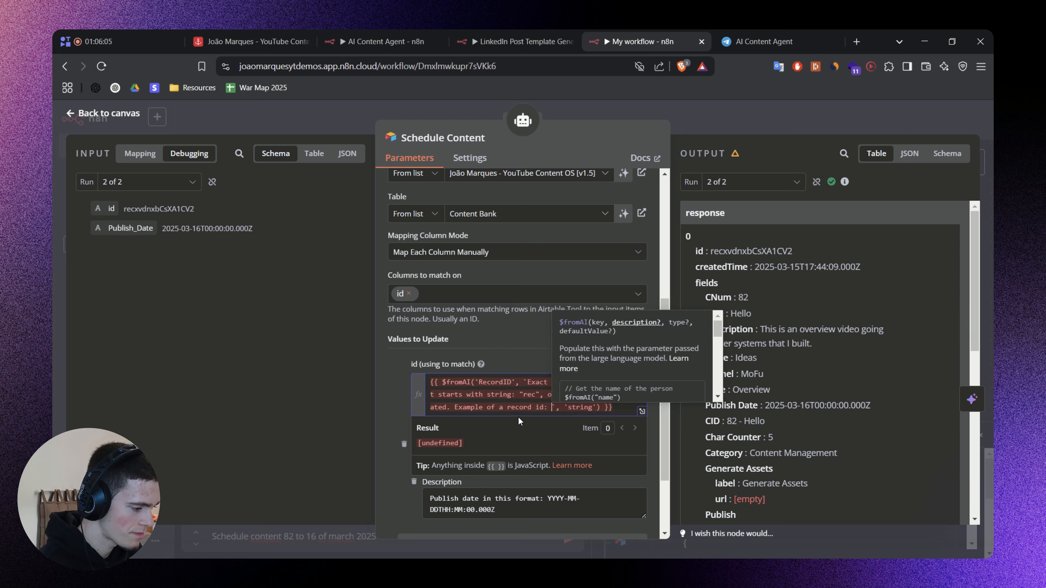
{"action": "key", "text": "ctrl+v"}
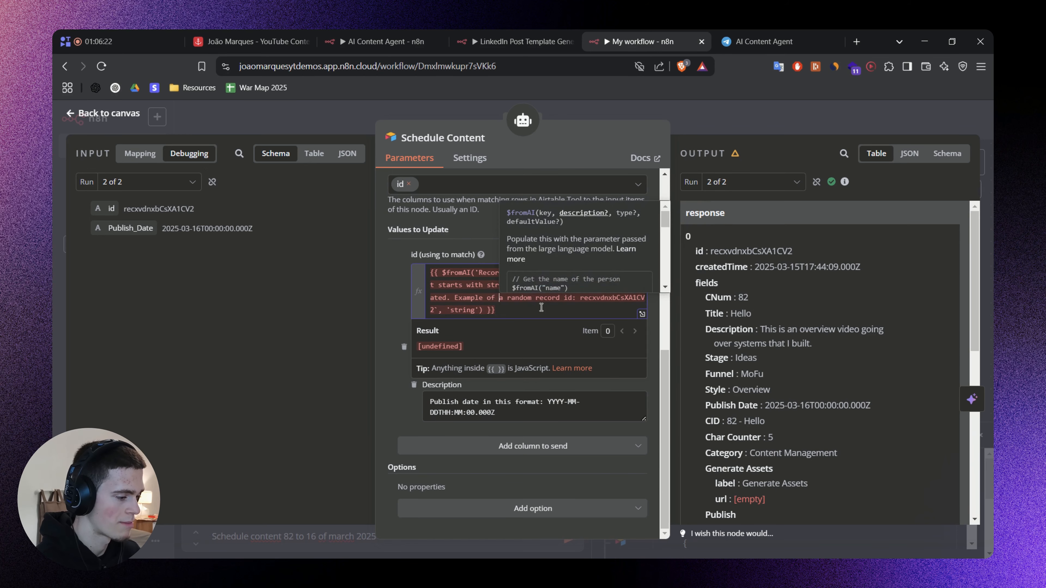
Reword the example to "Example of a random record id", use the same id expression in Update Content and return to the canvas.
{"action": "key", "text": "ctrl+Left"}
{"action": "key", "text": "ctrl+Left"}
{"action": "key", "text": "ctrl+Left"}
{"action": "key", "text": "ctrl+Left"}
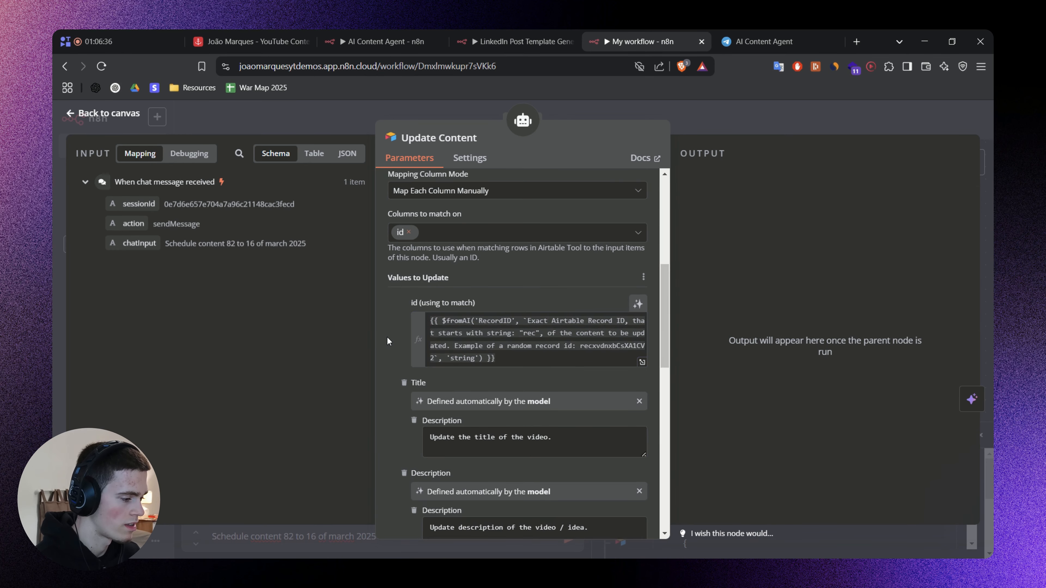
{"action": "left_click", "coordinate": [715, 114]}
{"action": "left_click_drag", "start_coordinate": [522, 216], "coordinate": [576, 214]}
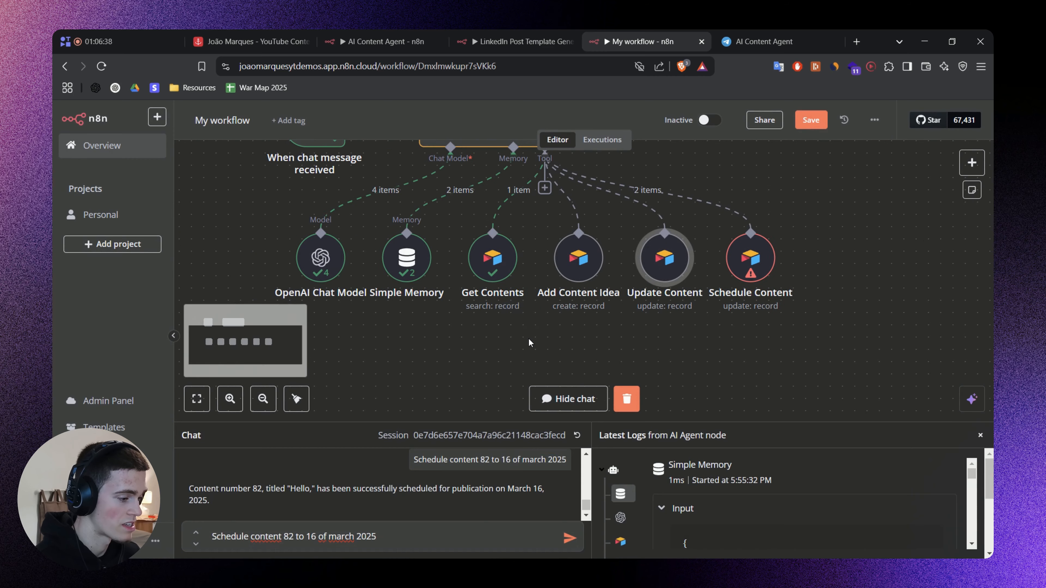
Save the workflow with the revised record ID expressions.
{"action": "left_click_drag", "start_coordinate": [528, 339], "coordinate": [465, 234]}
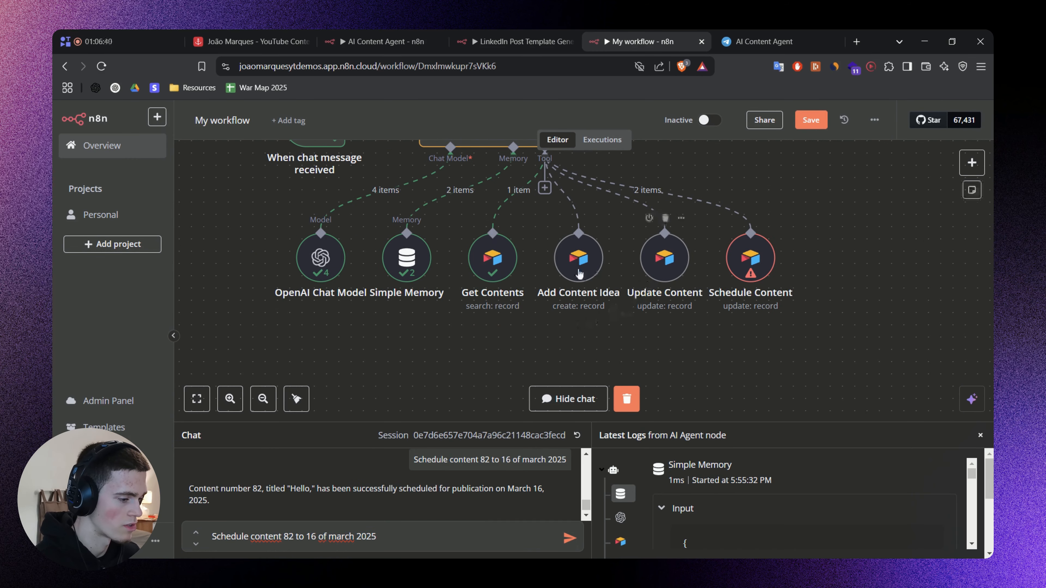
{"action": "key", "text": "ctrl+s"}
{"action": "scroll", "coordinate": [703, 233], "scroll_direction": "up", "scroll_amount": 2}
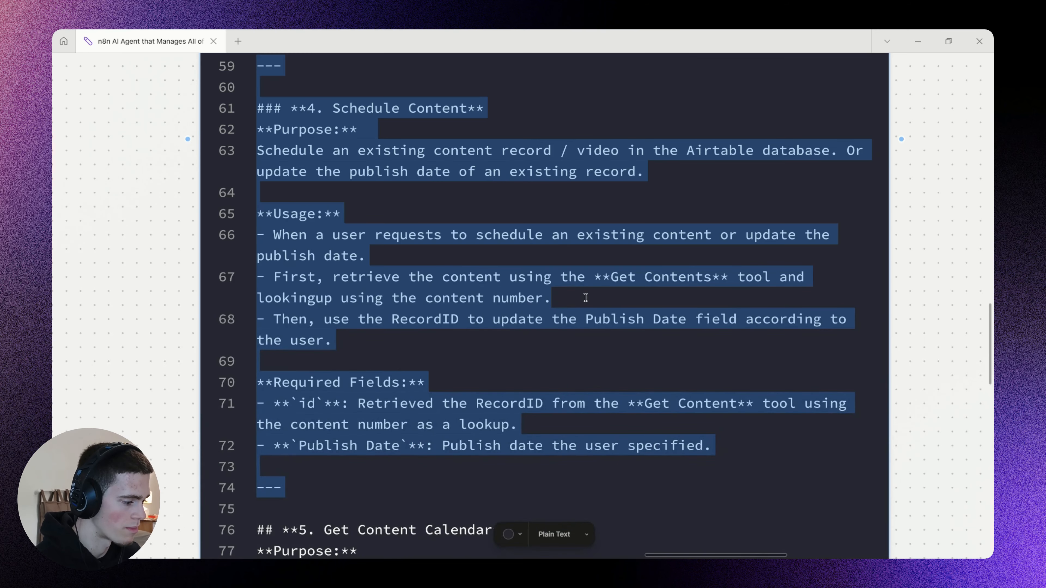
Switch to the prompt document and examine the usage and required fields of the Schedule Content section.
{"action": "scroll", "coordinate": [586, 297], "scroll_direction": "down", "scroll_amount": 2}
{"action": "scroll", "coordinate": [247, 239], "scroll_direction": "down", "scroll_amount": 3}
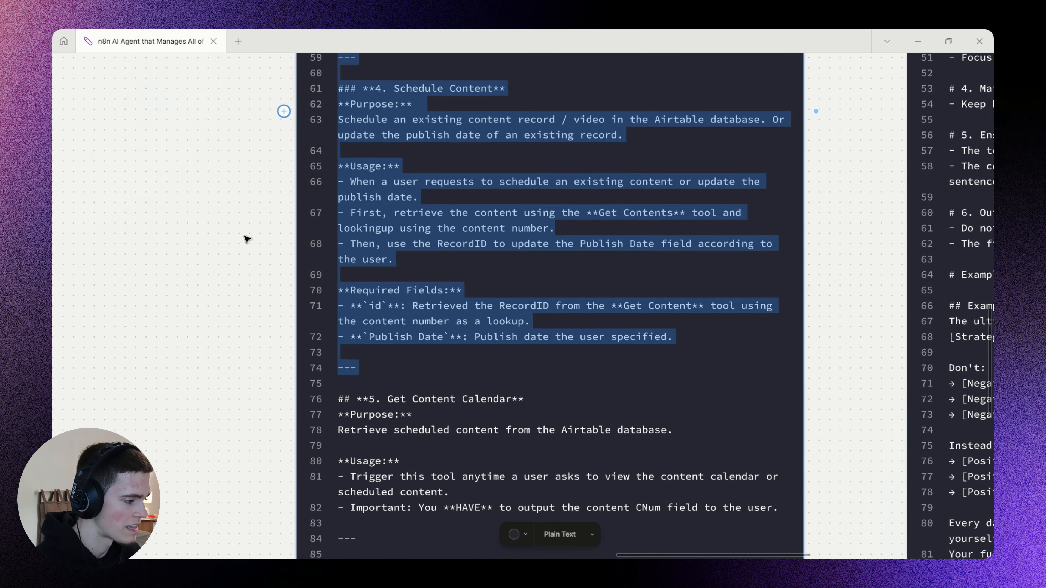
{"action": "left_click", "coordinate": [247, 239]}
{"action": "scroll", "coordinate": [583, 229], "scroll_direction": "up", "scroll_amount": 2}
{"action": "left_click_drag", "start_coordinate": [582, 229], "coordinate": [583, 241]}
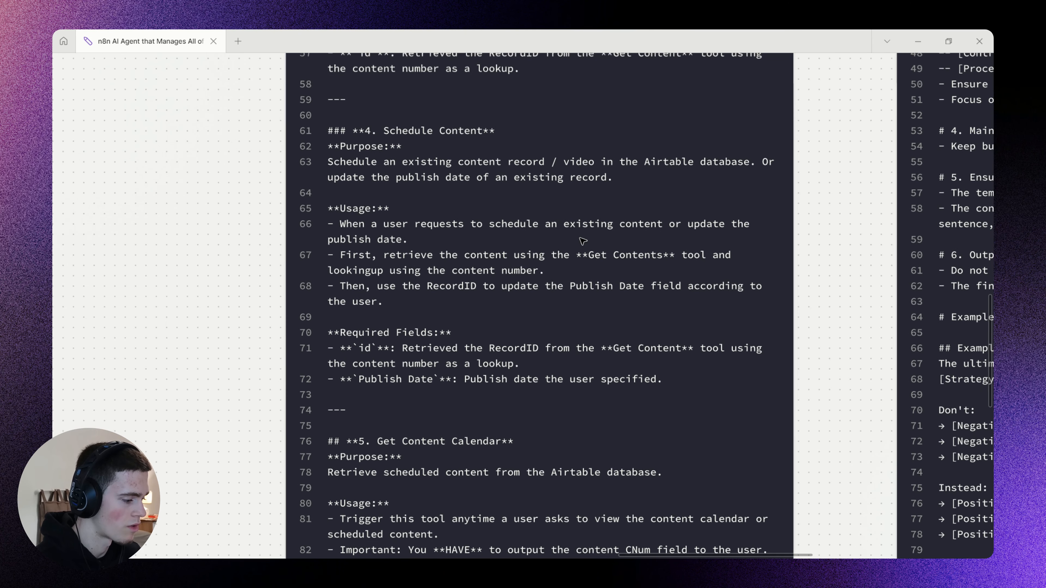
{"action": "scroll", "coordinate": [585, 264], "scroll_direction": "up", "scroll_amount": 1}
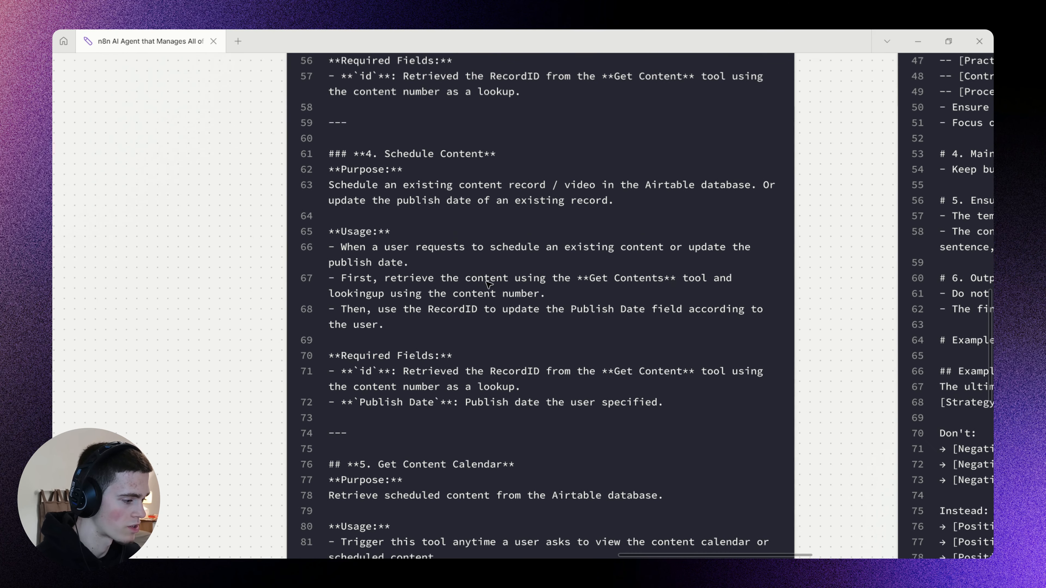
{"action": "scroll", "coordinate": [488, 284], "scroll_direction": "up", "scroll_amount": 1}
{"action": "left_click_drag", "start_coordinate": [406, 284], "coordinate": [730, 278]}
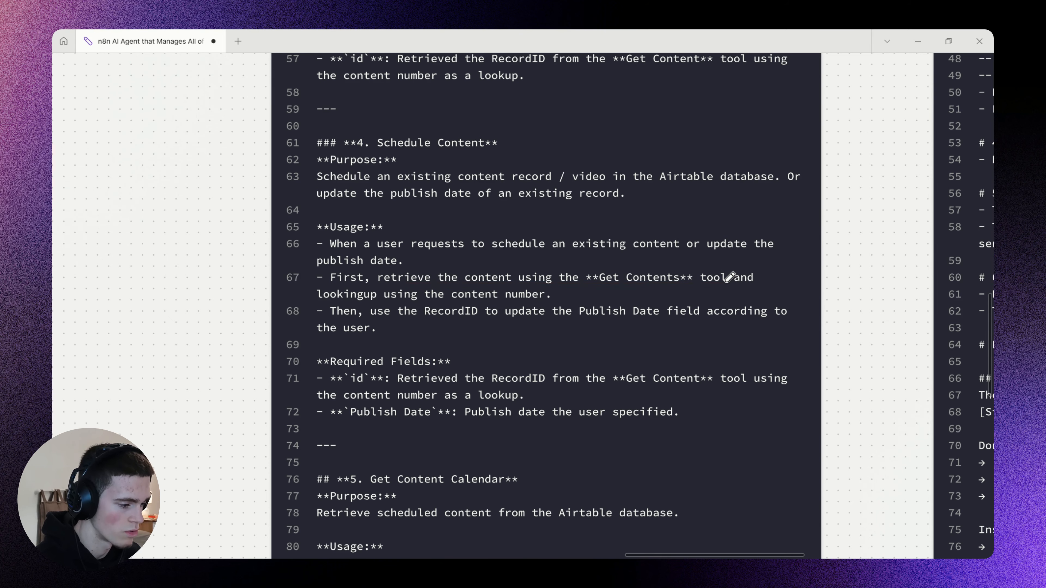
Return to My workflow and send the chat message "Schedule content 82 to 16 of april 2025".
{"action": "key", "text": "alt+Tab"}
{"action": "scroll", "coordinate": [871, 222], "scroll_direction": "down", "scroll_amount": 2}
{"action": "mouse_move", "coordinate": [821, 225]}
{"action": "left_mouse_down"}
{"action": "mouse_move", "coordinate": [871, 222]}
{"action": "mouse_move", "coordinate": [829, 227]}
{"action": "left_mouse_up"}
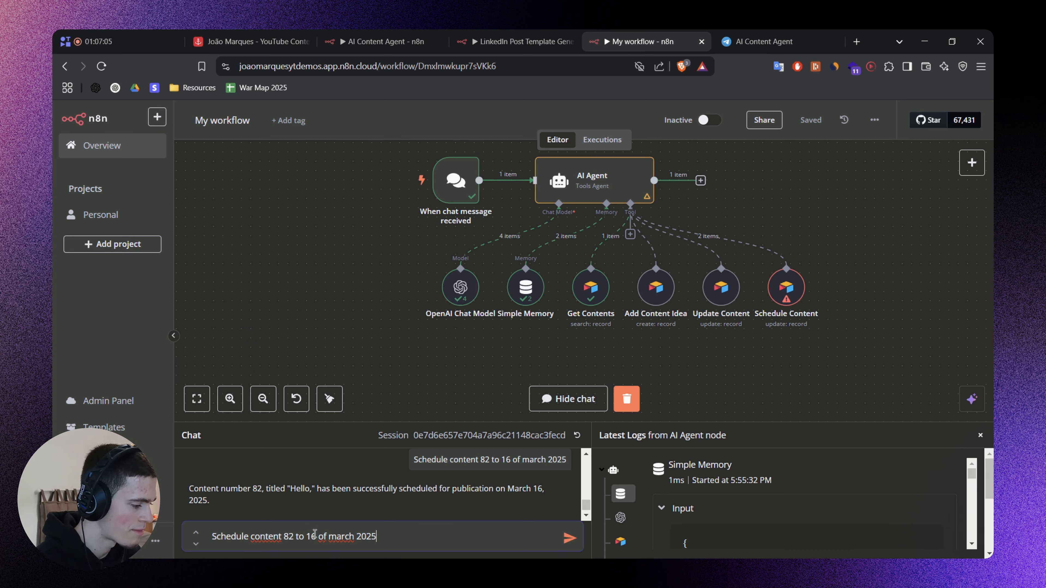
{"action": "type", "text": "apr"}
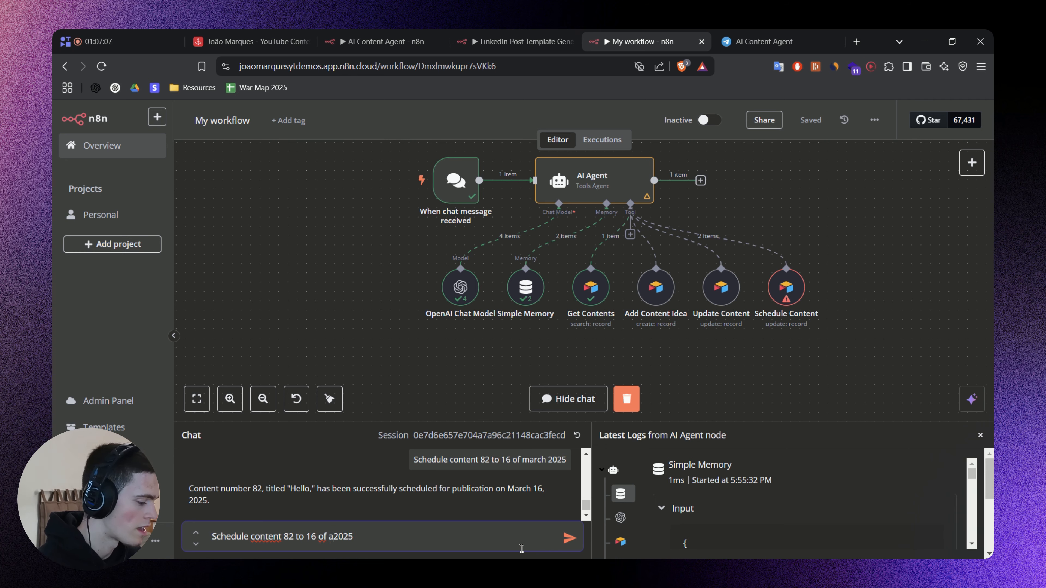
{"action": "type", "text": "il"}
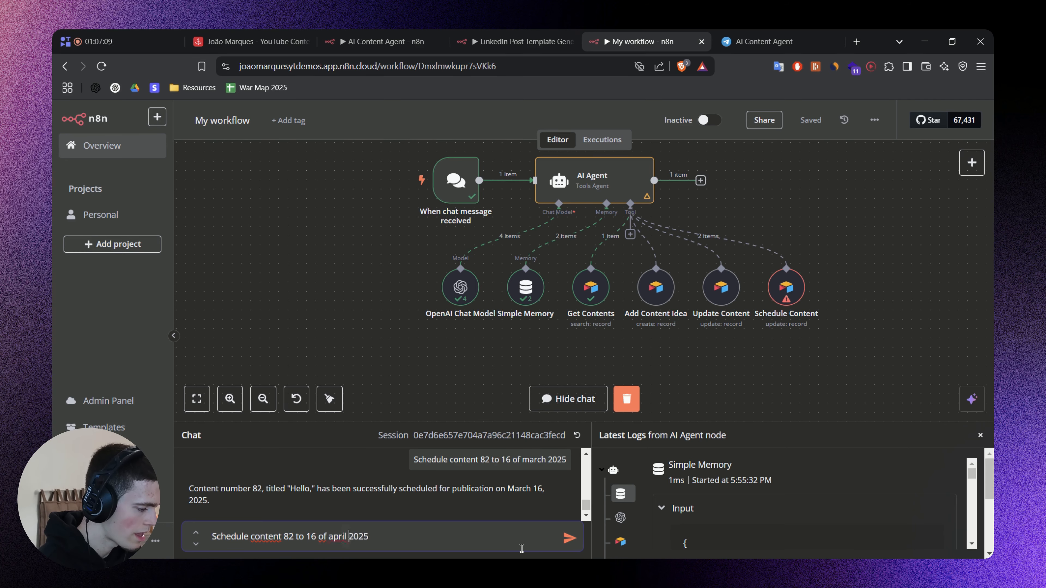
{"action": "key", "text": "Return"}
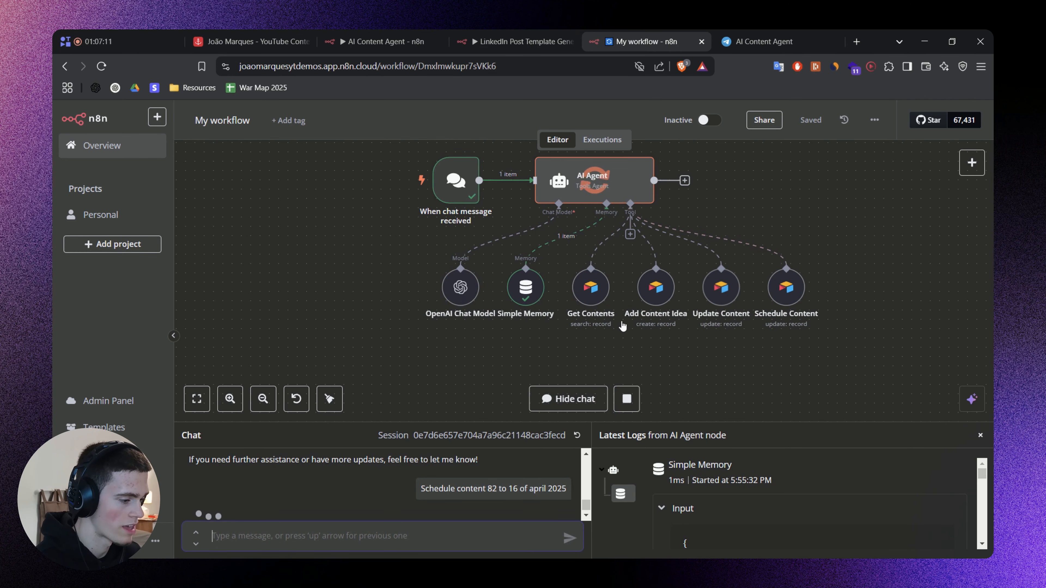
Inspect run 2 of Schedule Content, select its RecordID input value, and return to the canvas.
{"action": "left_click_drag", "start_coordinate": [738, 355], "coordinate": [687, 353]}
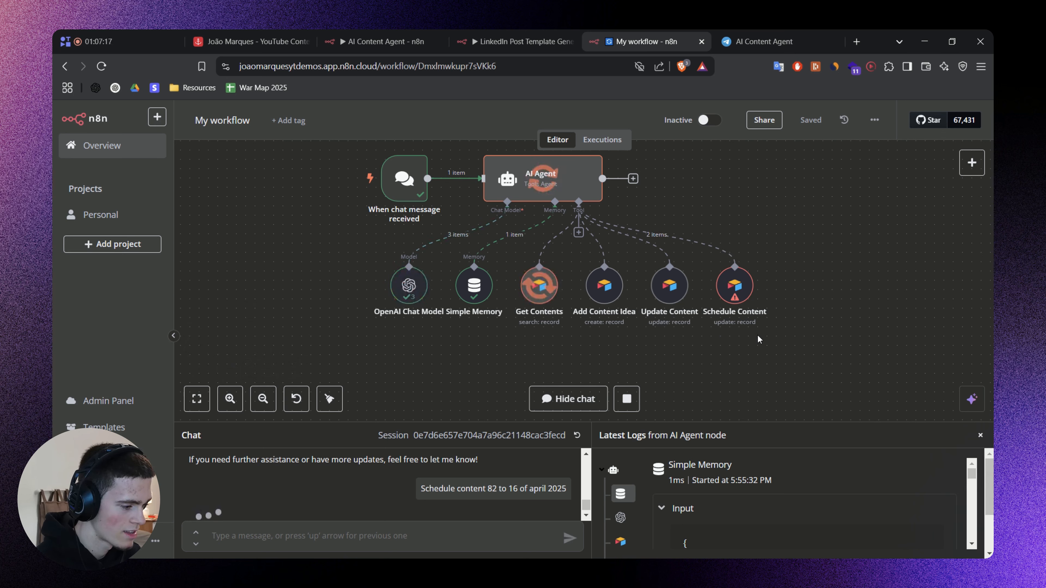
{"action": "double_click", "coordinate": [730, 290]}
{"action": "left_click", "coordinate": [741, 182]}
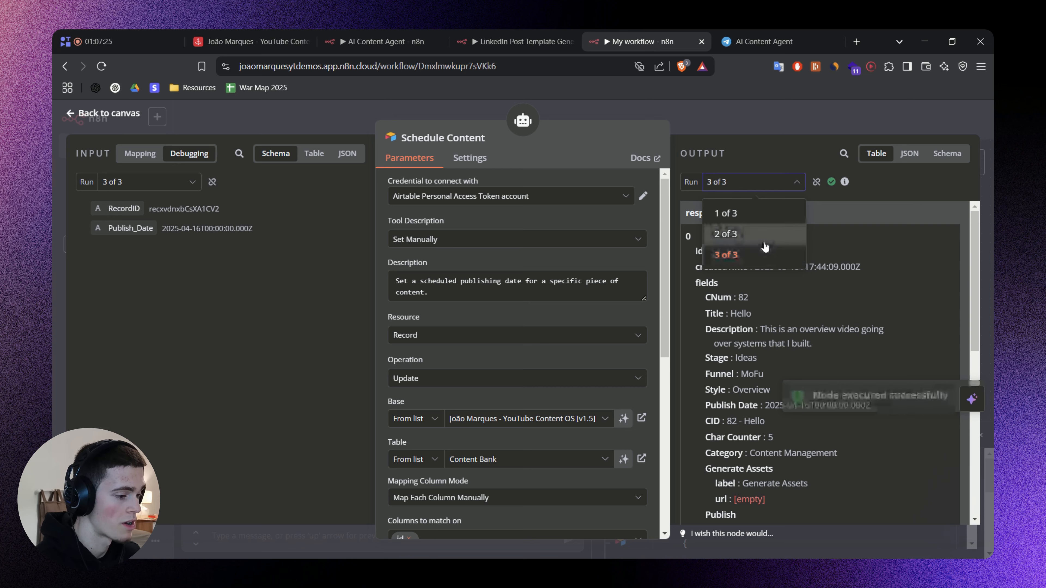
{"action": "left_click", "coordinate": [727, 234]}
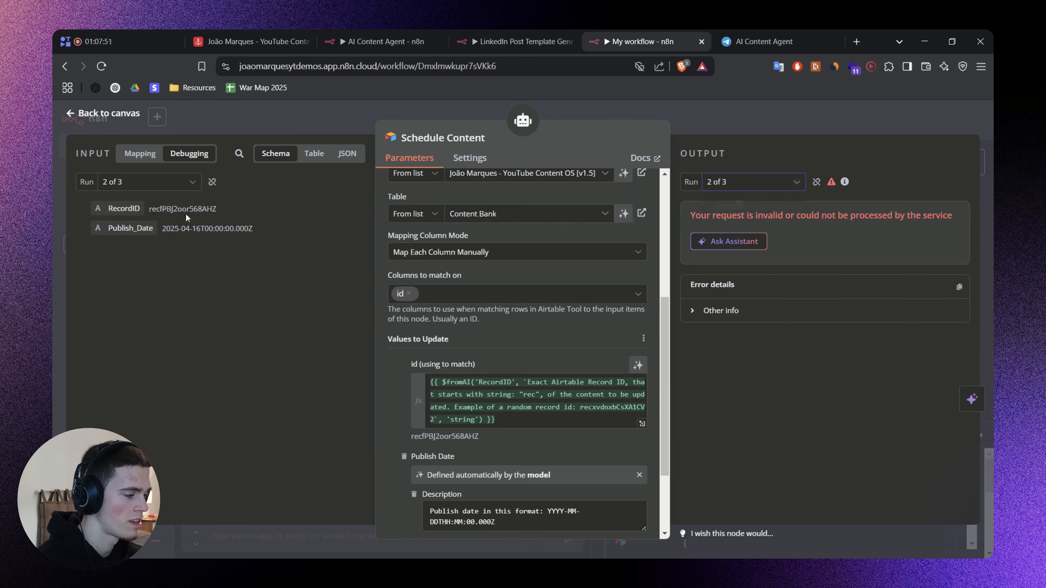
{"action": "double_click", "coordinate": [186, 210]}
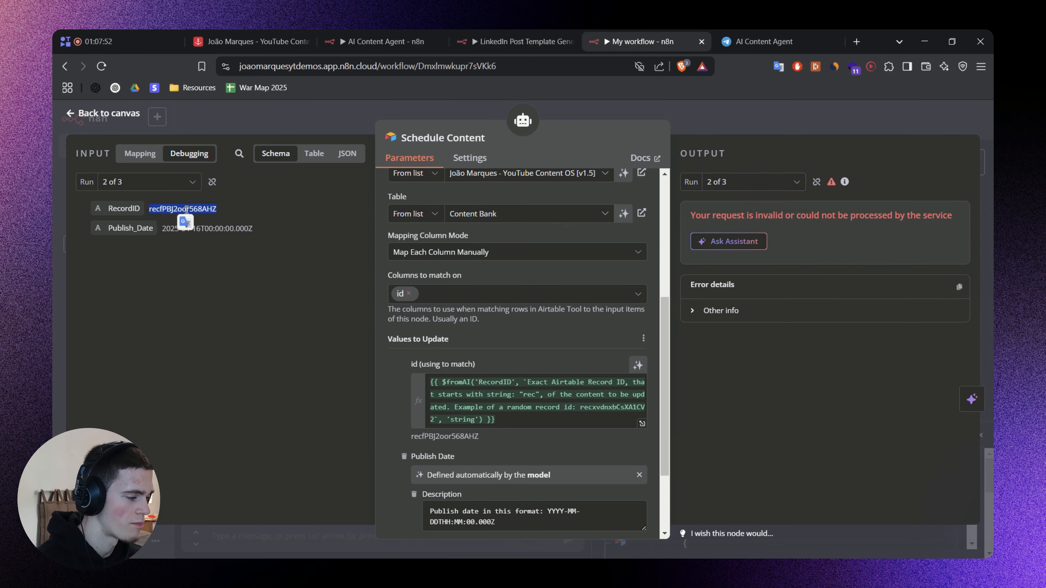
{"action": "left_click", "coordinate": [794, 115]}
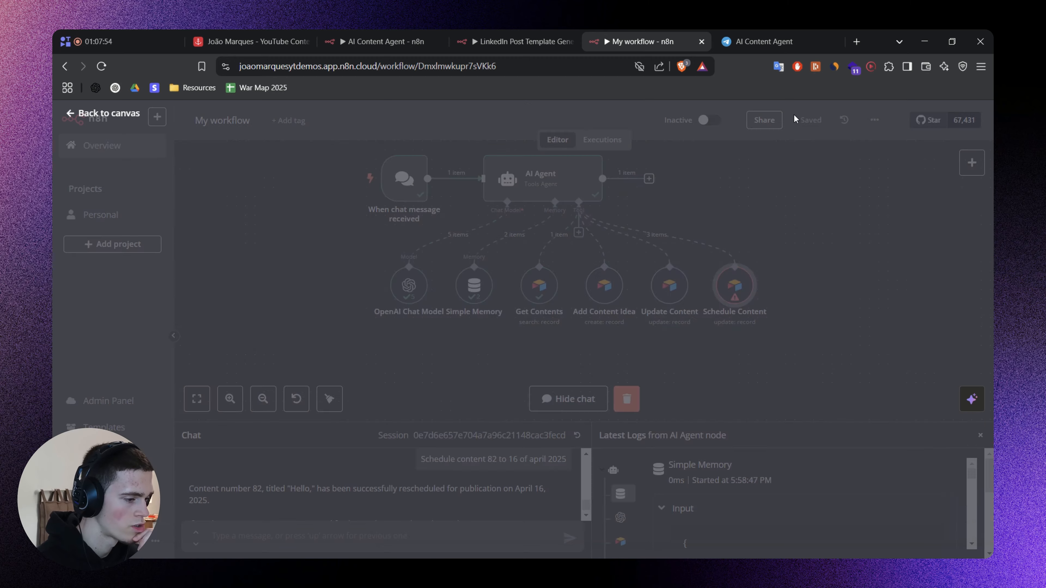
Review the VERY Important notes in the AI Agent's system message about using "Get Contents" for the exact record ID.
{"action": "left_click", "coordinate": [810, 206]}
{"action": "left_click_drag", "start_coordinate": [710, 194], "coordinate": [798, 251]}
{"action": "scroll", "coordinate": [733, 221], "scroll_direction": "up", "scroll_amount": 1}
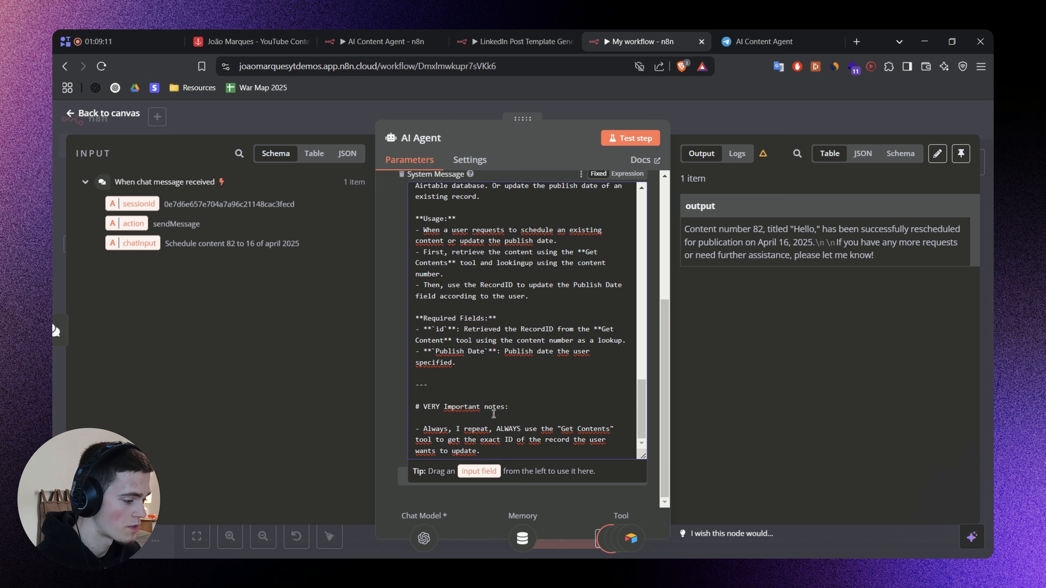
{"action": "left_click_drag", "start_coordinate": [497, 429], "coordinate": [579, 427]}
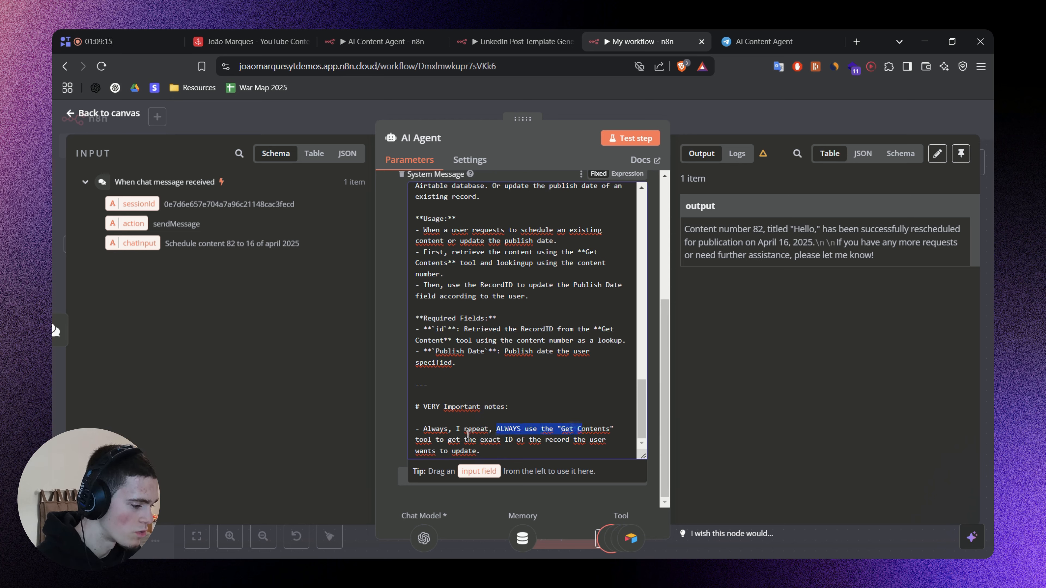
{"action": "left_click_drag", "start_coordinate": [462, 440], "coordinate": [534, 438]}
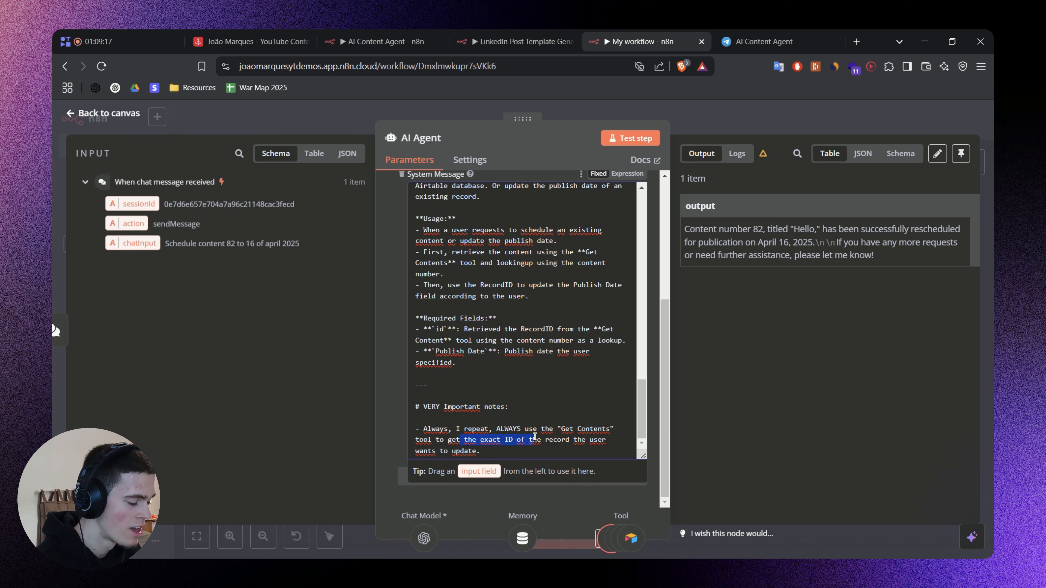
{"action": "left_click", "coordinate": [322, 367]}
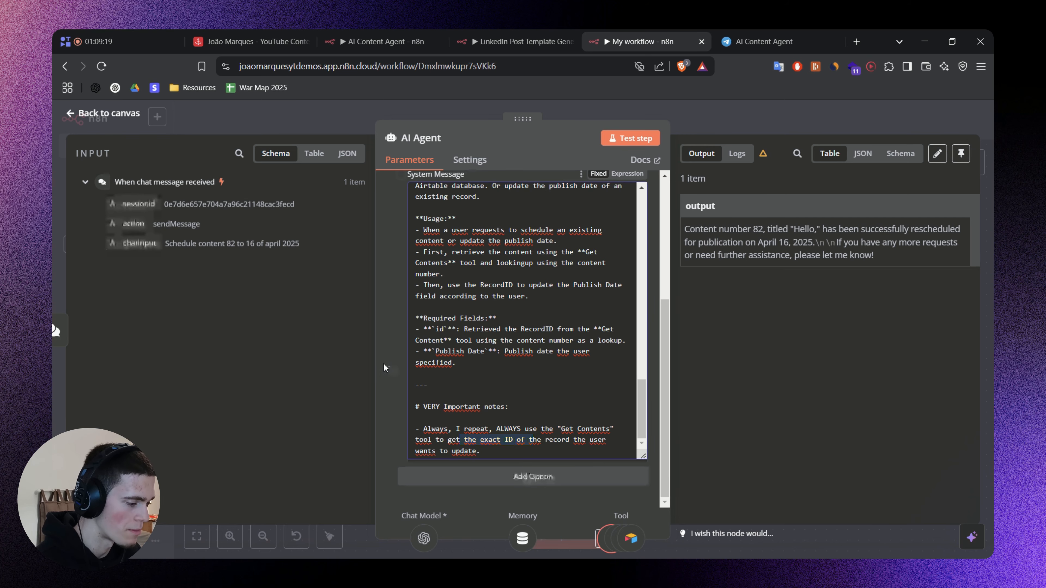
Close the AI Agent settings and save the workflow with its updated system message.
{"action": "key", "text": "Escape"}
{"action": "left_click_drag", "start_coordinate": [813, 250], "coordinate": [782, 251]}
{"action": "key", "text": "ctrl+s"}
{"action": "left_click", "coordinate": [832, 415]}
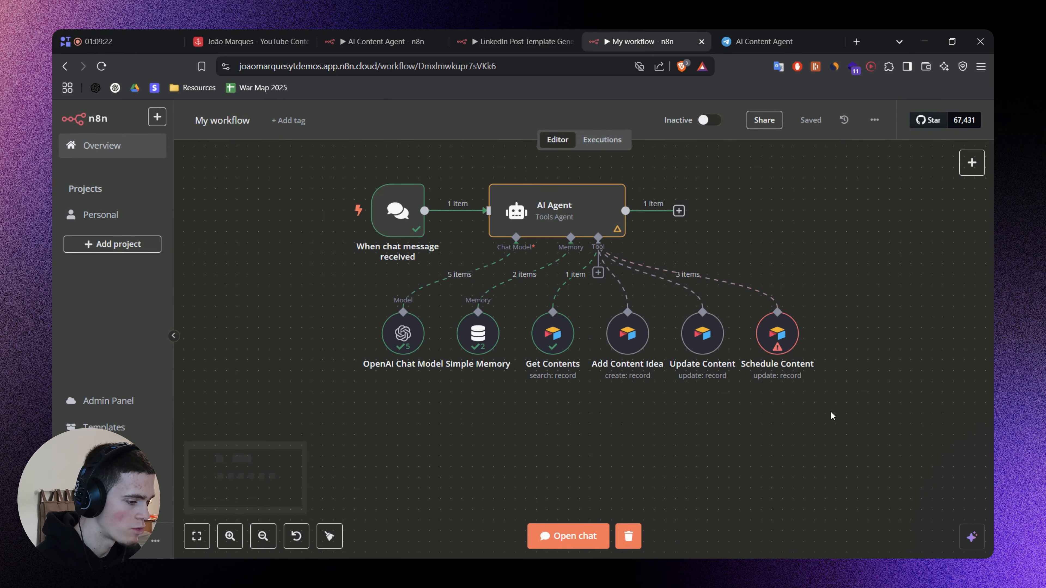
Reopen the chat and send the message "Schedule content 82 to 25 of april 2025".
{"action": "left_click_drag", "start_coordinate": [751, 308], "coordinate": [746, 288]}
{"action": "left_click", "coordinate": [888, 367]}
{"action": "left_click_drag", "start_coordinate": [888, 367], "coordinate": [879, 377]}
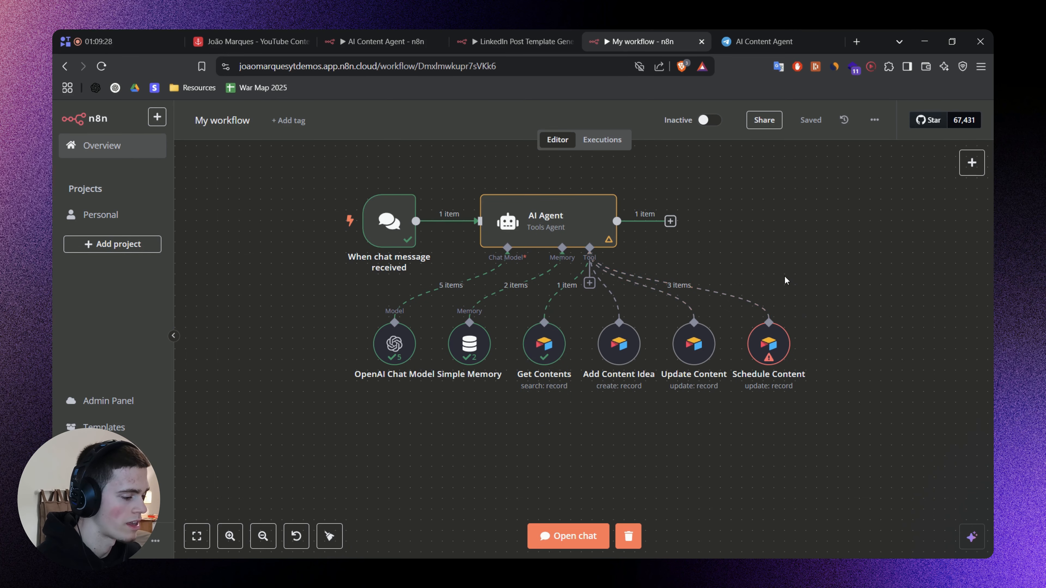
{"action": "scroll", "coordinate": [700, 371], "scroll_direction": "left", "scroll_amount": 2}
{"action": "left_click", "coordinate": [568, 536]}
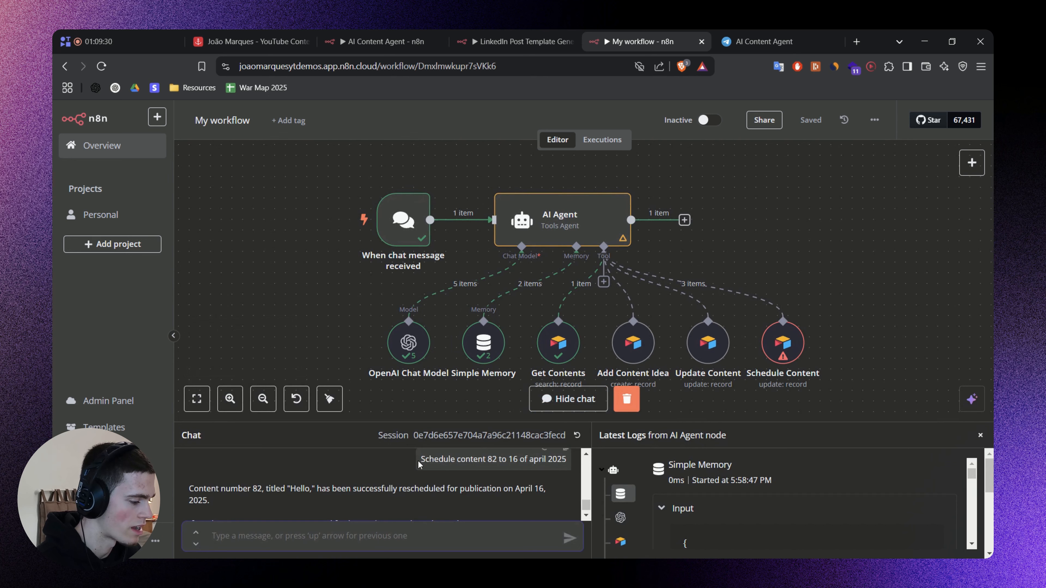
{"action": "scroll", "coordinate": [418, 461], "scroll_direction": "down", "scroll_amount": 3}
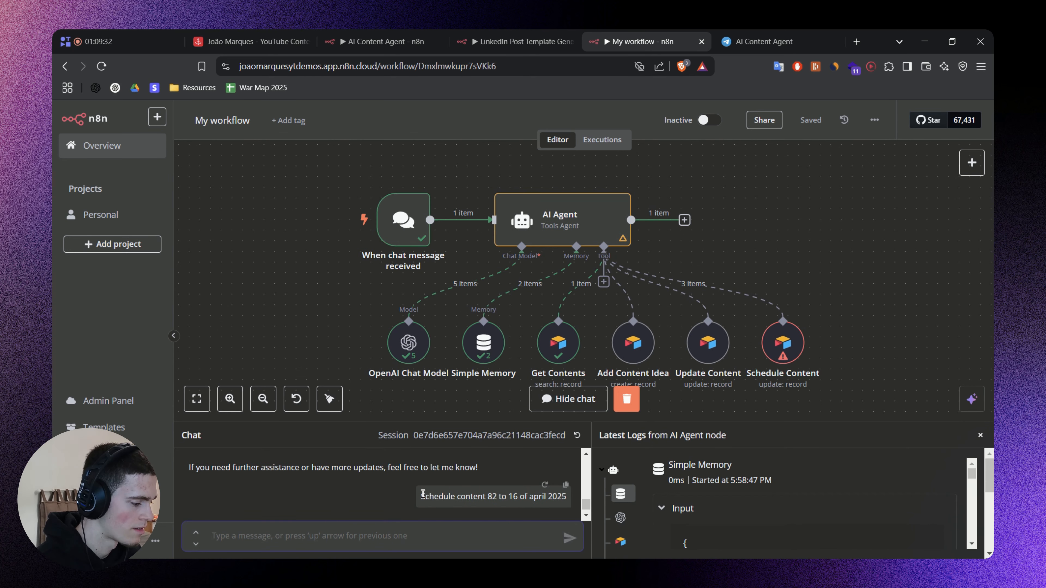
{"action": "left_click", "coordinate": [421, 537]}
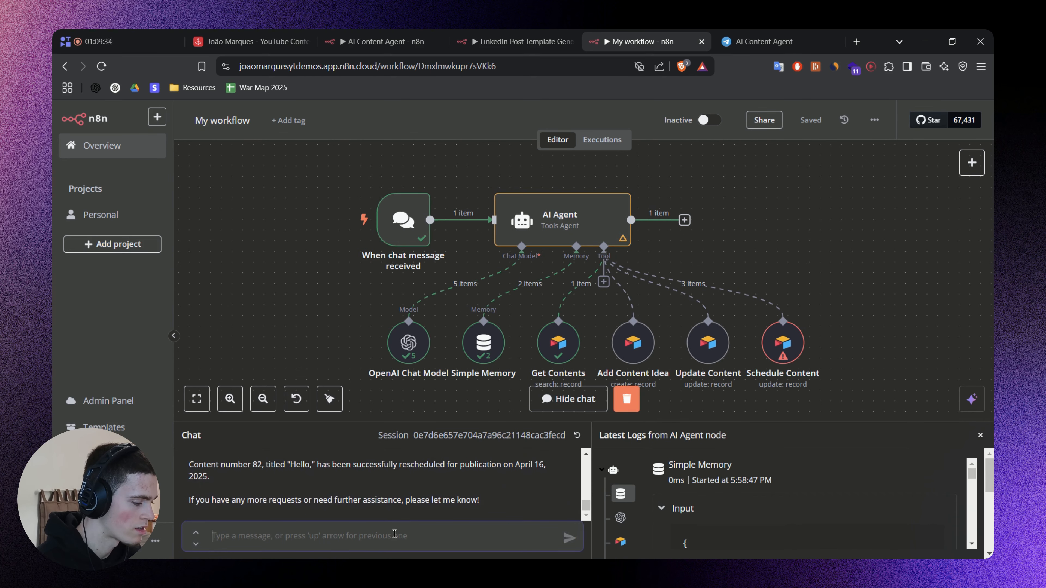
{"action": "type", "text": "Schedule content 82 to 16 of april 2025"}
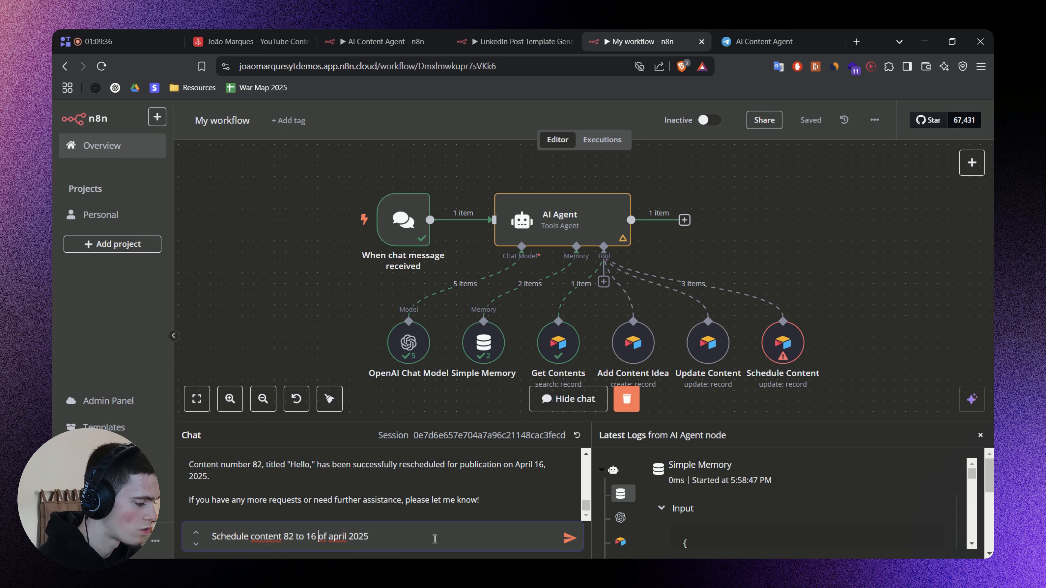
{"action": "key", "text": "BackSpace"}
{"action": "key", "text": "BackSpace"}
{"action": "type", "text": "25"}
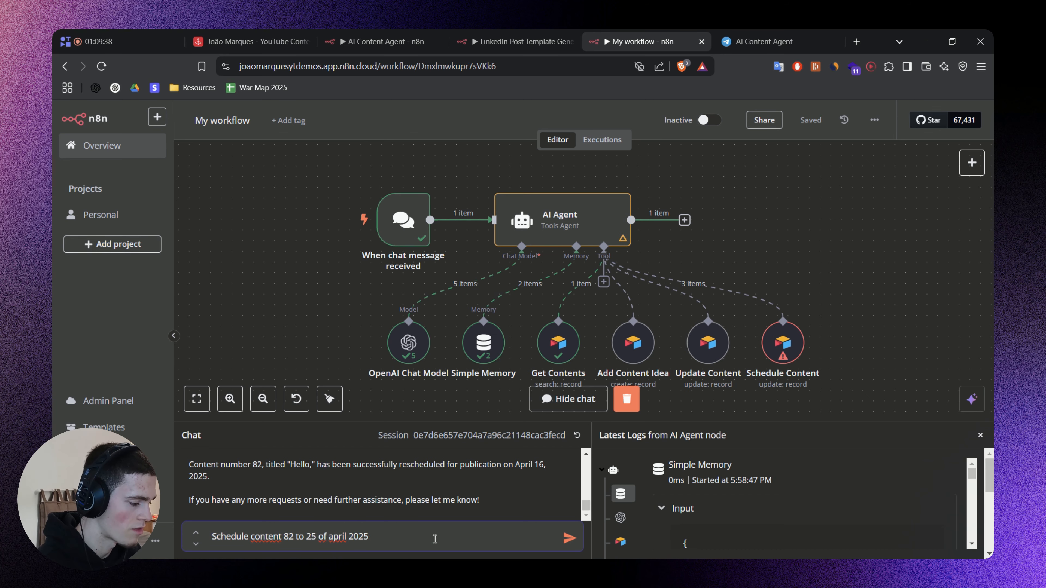
{"action": "key", "text": "Return"}
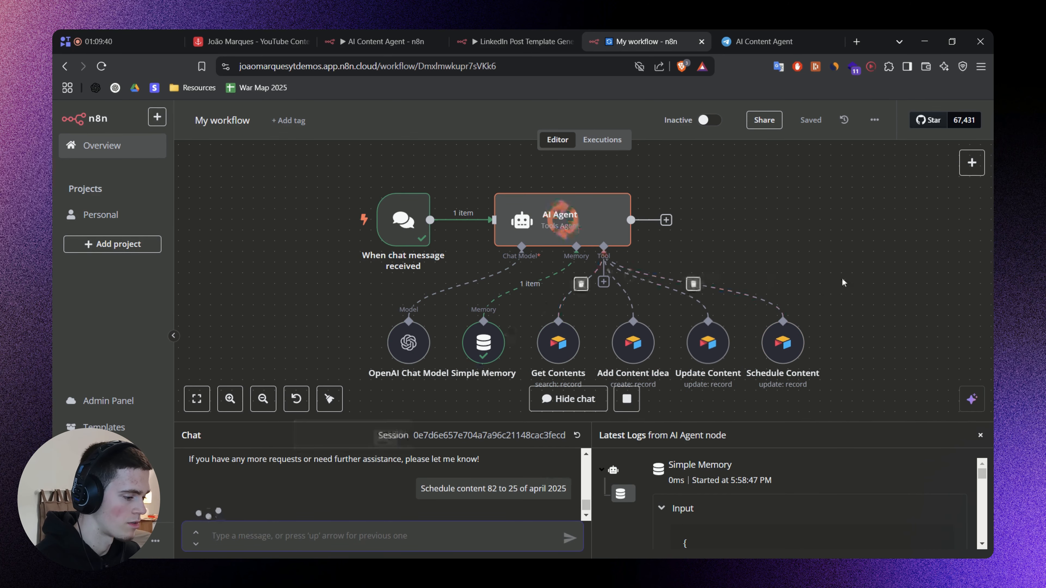
Check the Schedule Content run, then switch to the Airtable Content Bank and select the Publish Date of content 82.
{"action": "left_click_drag", "start_coordinate": [846, 274], "coordinate": [839, 243]}
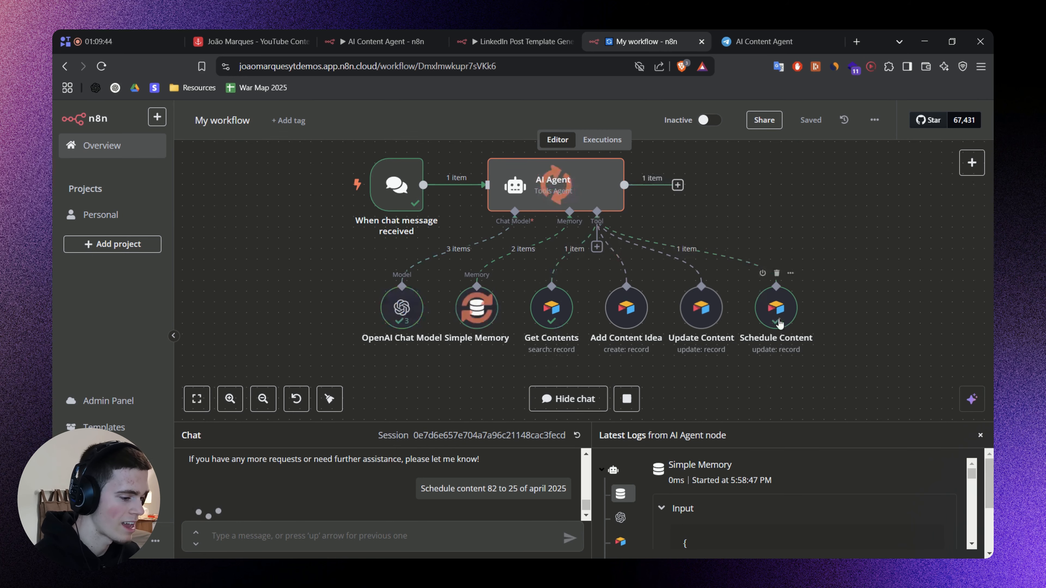
{"action": "scroll", "coordinate": [854, 343], "scroll_direction": "right", "scroll_amount": 1}
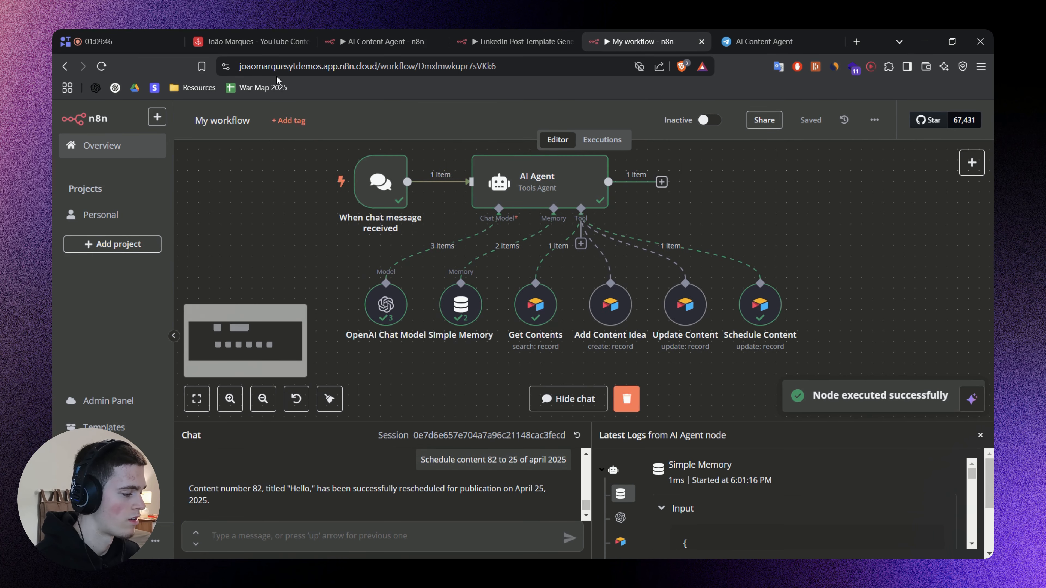
{"action": "left_click", "coordinate": [284, 41]}
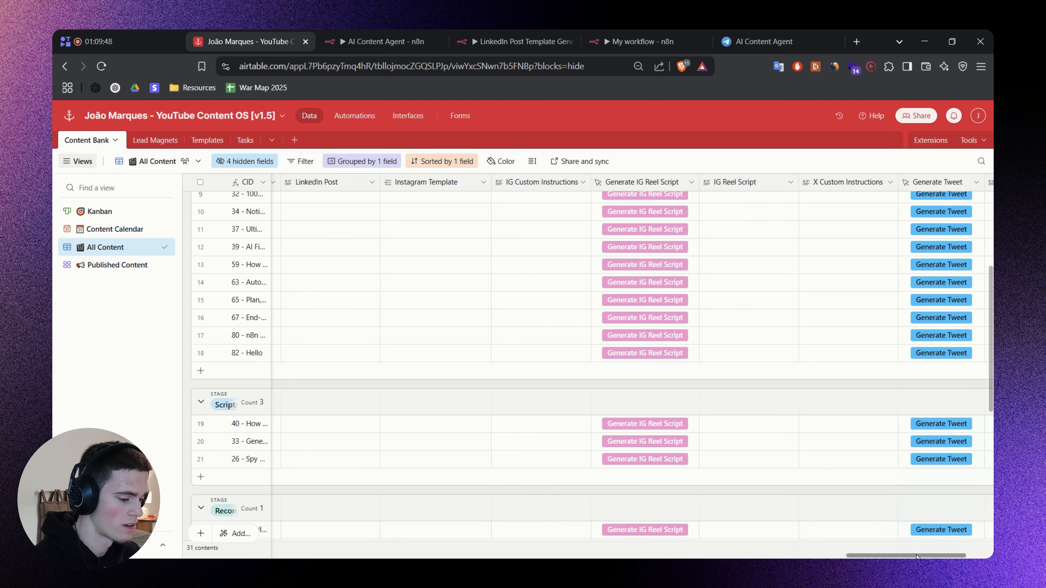
{"action": "left_click_drag", "start_coordinate": [863, 556], "coordinate": [430, 513]}
{"action": "scroll", "coordinate": [817, 354], "scroll_direction": "left", "scroll_amount": 5}
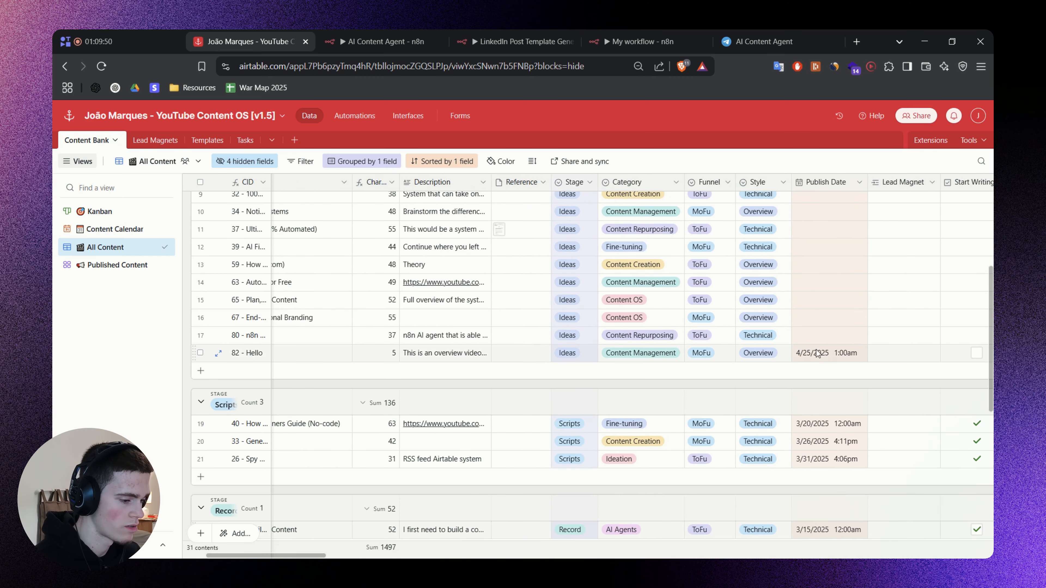
{"action": "left_click", "coordinate": [809, 357]}
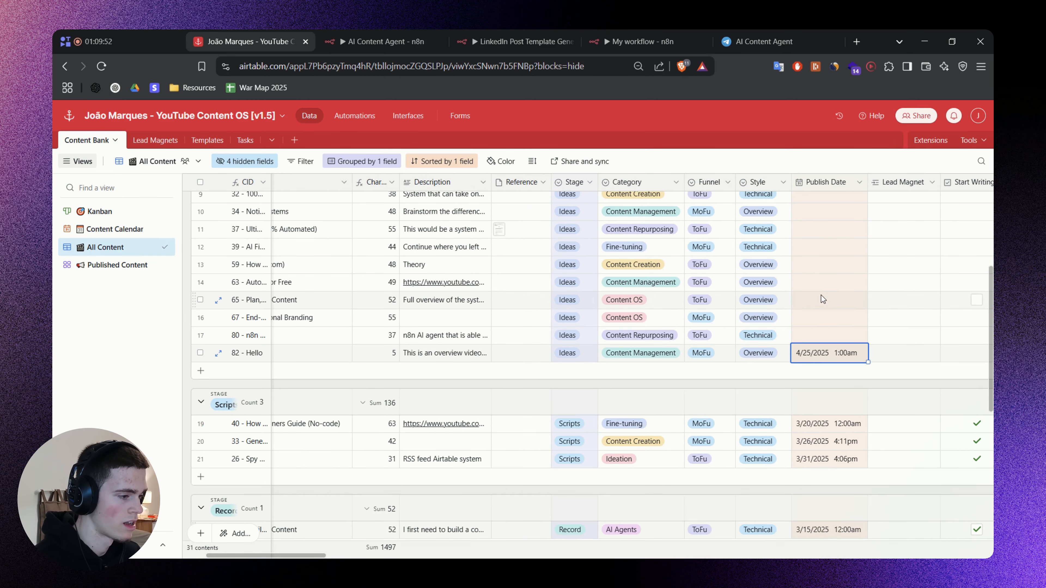
Return to My workflow and highlight the VERY Important notes at the end of the AI Agent's system message.
{"action": "left_click", "coordinate": [642, 41]}
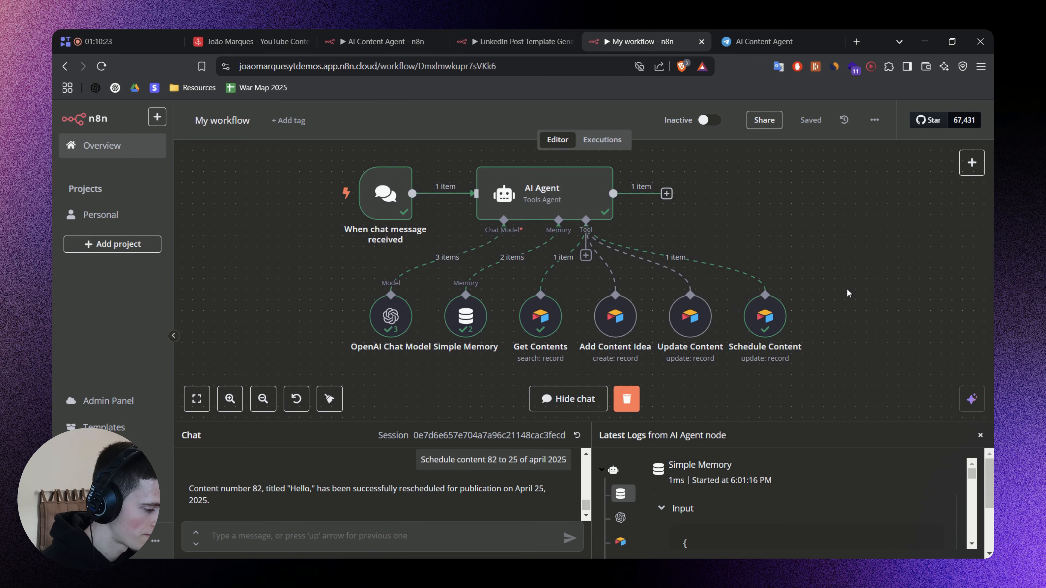
{"action": "scroll", "coordinate": [692, 350], "scroll_direction": "down", "scroll_amount": 1}
{"action": "mouse_move", "coordinate": [526, 421]}
{"action": "left_mouse_down"}
{"action": "mouse_move", "coordinate": [528, 374]}
{"action": "mouse_move", "coordinate": [529, 401]}
{"action": "left_mouse_up"}
{"action": "left_click_drag", "start_coordinate": [883, 273], "coordinate": [878, 286]}
{"action": "left_click_drag", "start_coordinate": [652, 401], "coordinate": [649, 473]}
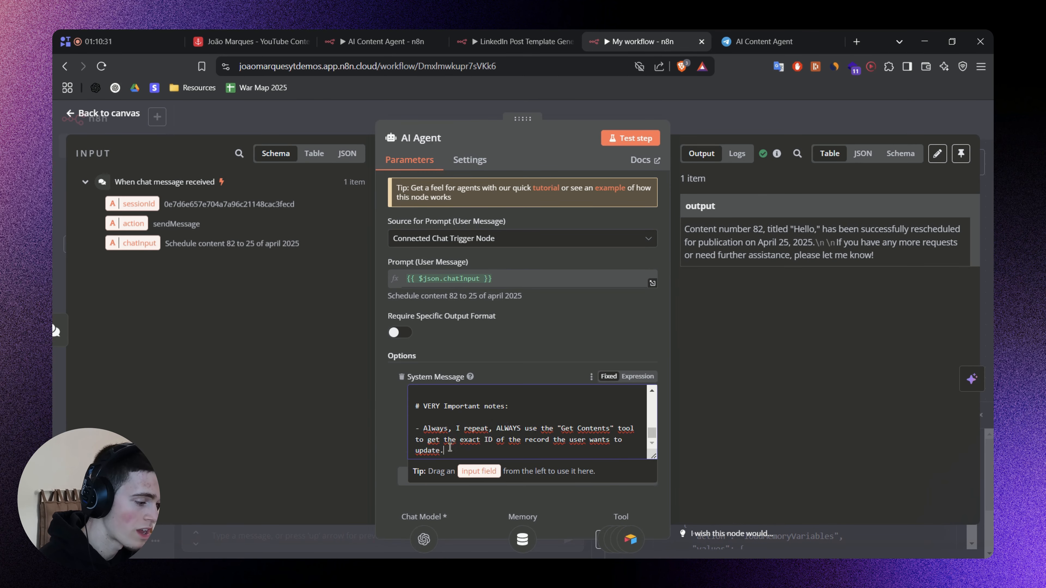
{"action": "left_click_drag", "start_coordinate": [450, 450], "coordinate": [406, 406]}
{"action": "left_click", "coordinate": [400, 409]}
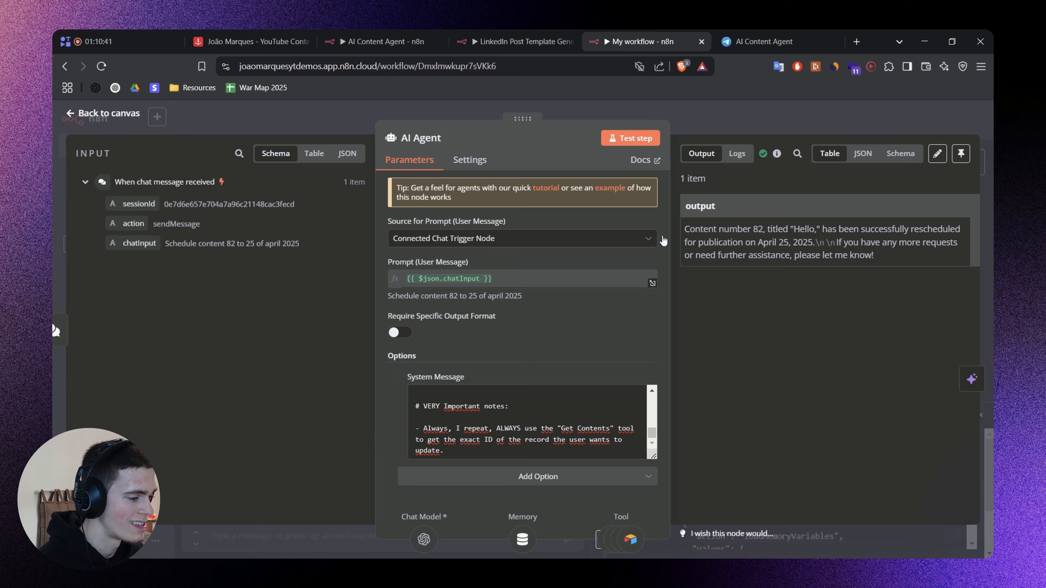
Close the AI Agent settings and the chat, then move the row of model, memory and tool nodes further left on the canvas.
{"action": "left_click", "coordinate": [714, 119]}
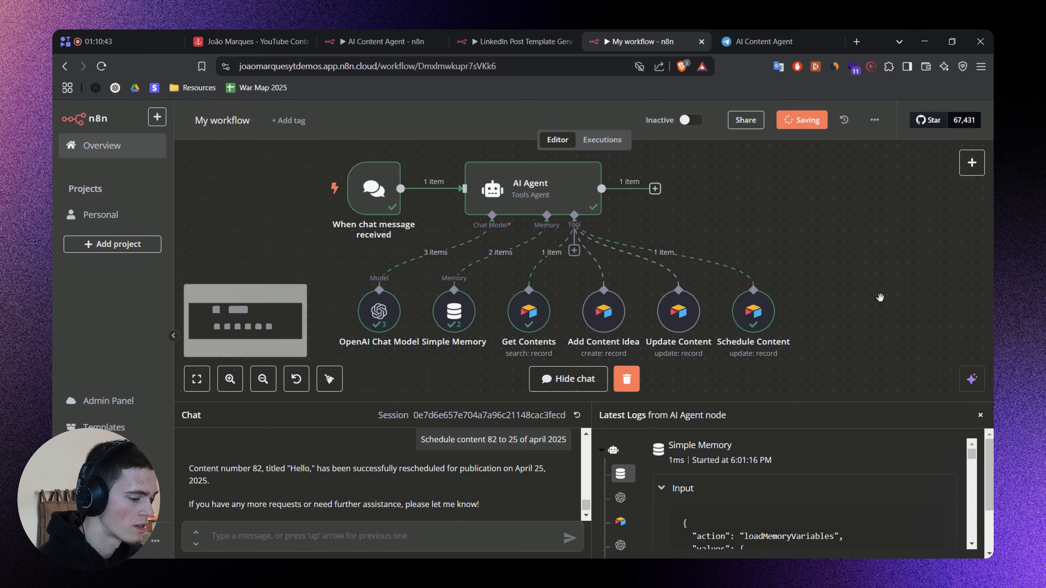
{"action": "left_click", "coordinate": [980, 415]}
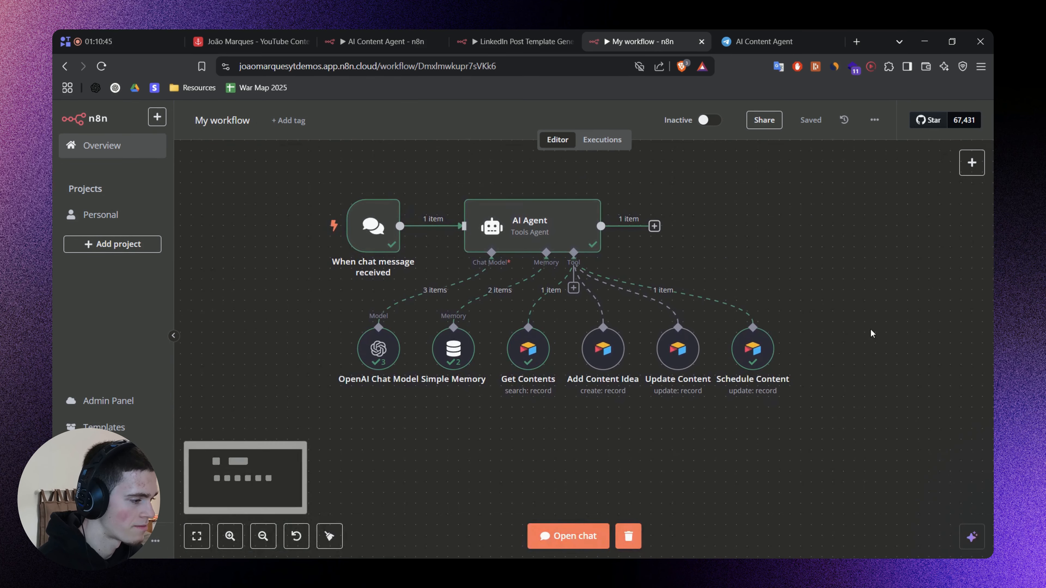
{"action": "left_click_drag", "start_coordinate": [866, 430], "coordinate": [323, 316]}
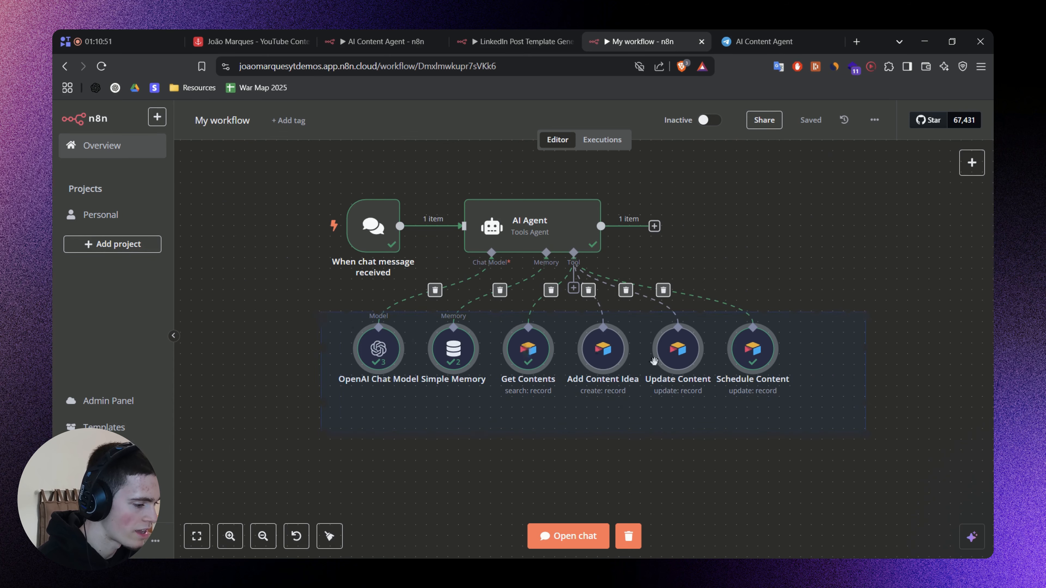
{"action": "left_click_drag", "start_coordinate": [654, 362], "coordinate": [590, 360]}
{"action": "left_click", "coordinate": [780, 357]}
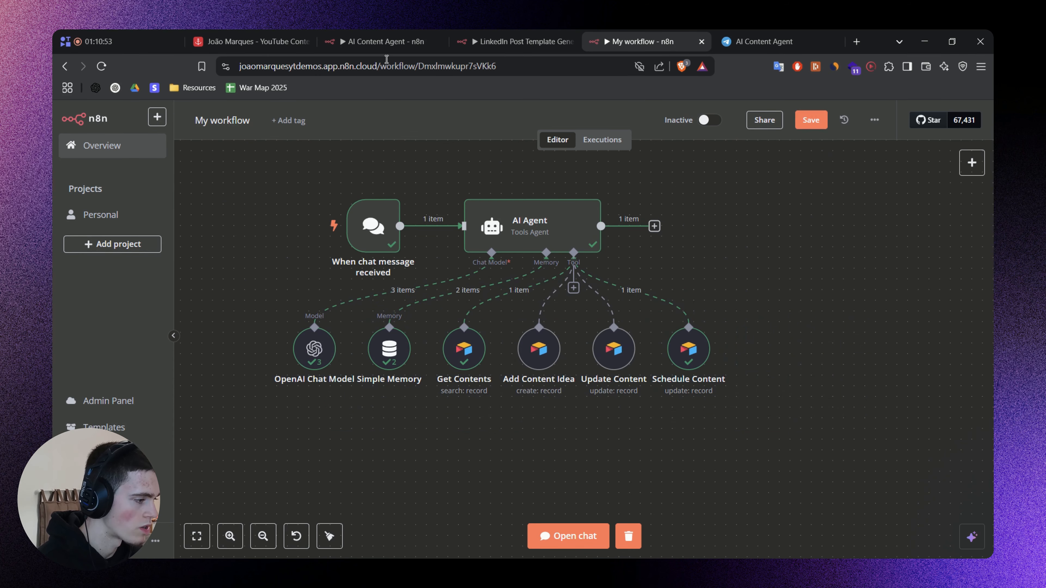
Check the tools in the AI Content Agent workflow, then add an Airtable tool to the AI Agent in My workflow.
{"action": "left_click", "coordinate": [386, 42]}
{"action": "scroll", "coordinate": [679, 443], "scroll_direction": "right", "scroll_amount": 2}
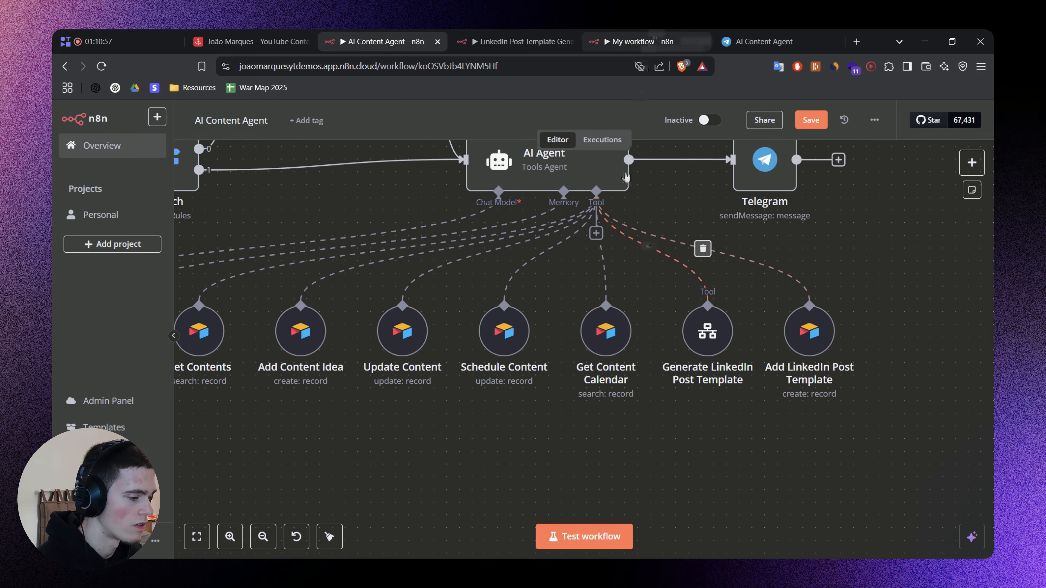
{"action": "left_click", "coordinate": [642, 41]}
{"action": "left_click", "coordinate": [574, 287]}
{"action": "type", "text": "A"}
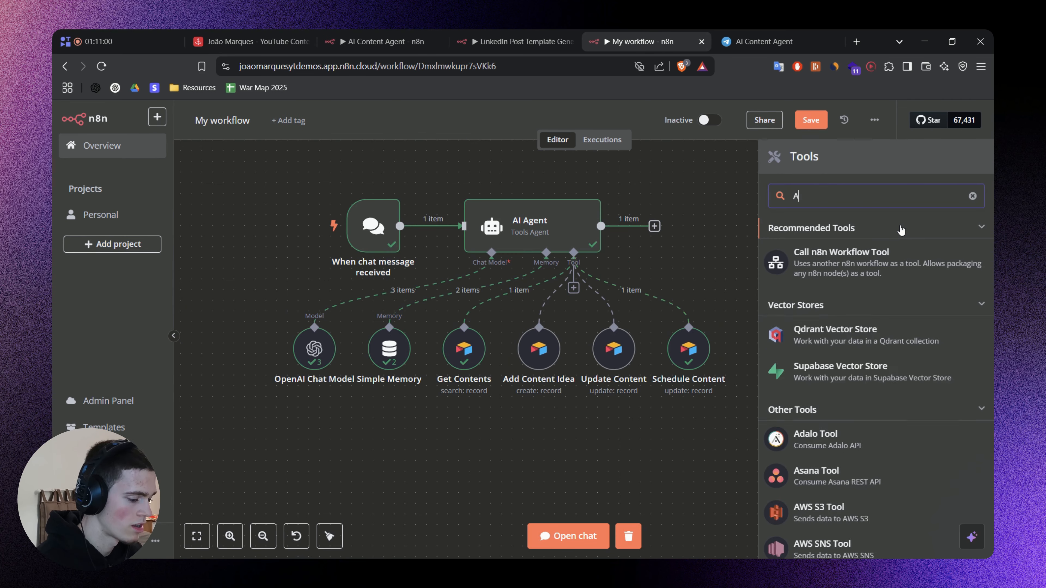
{"action": "type", "text": "ir"}
{"action": "left_click", "coordinate": [897, 242]}
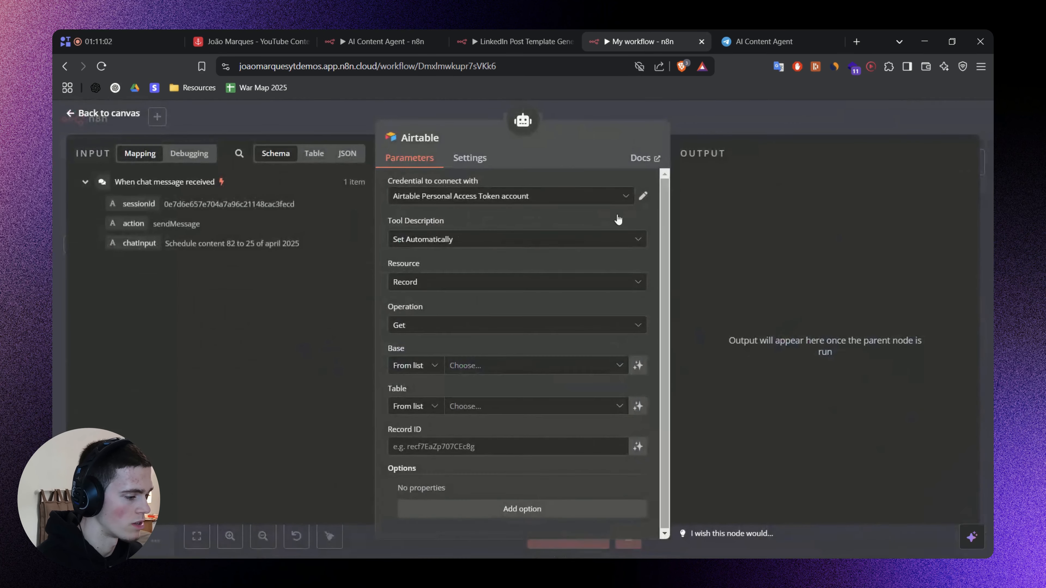
Rename the new Airtable tool as Get Content Calendar and set its operation to Search.
{"action": "left_click", "coordinate": [428, 138]}
{"action": "type", "text": "G"}
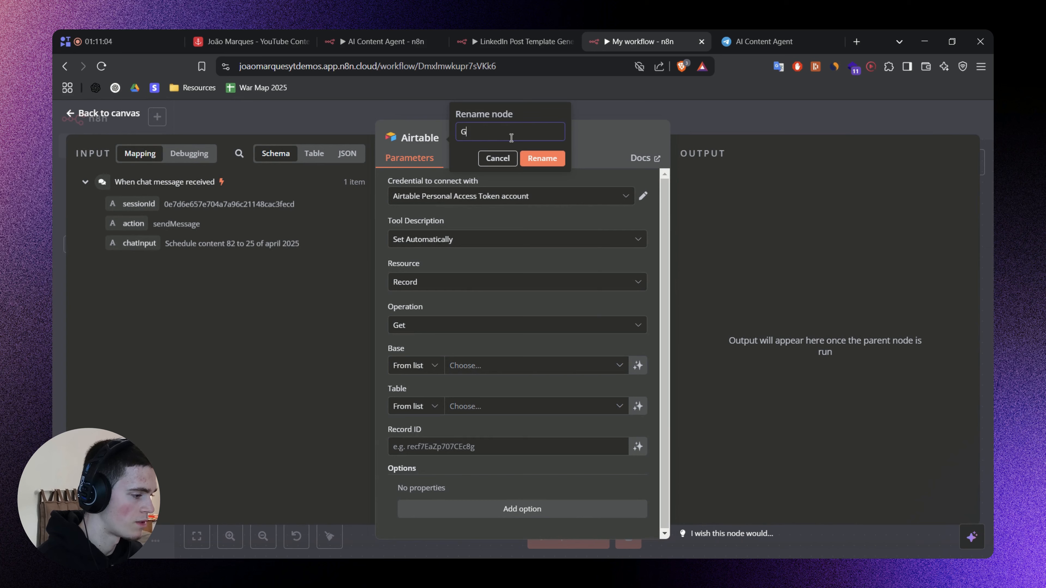
{"action": "type", "text": "et Content Cal"}
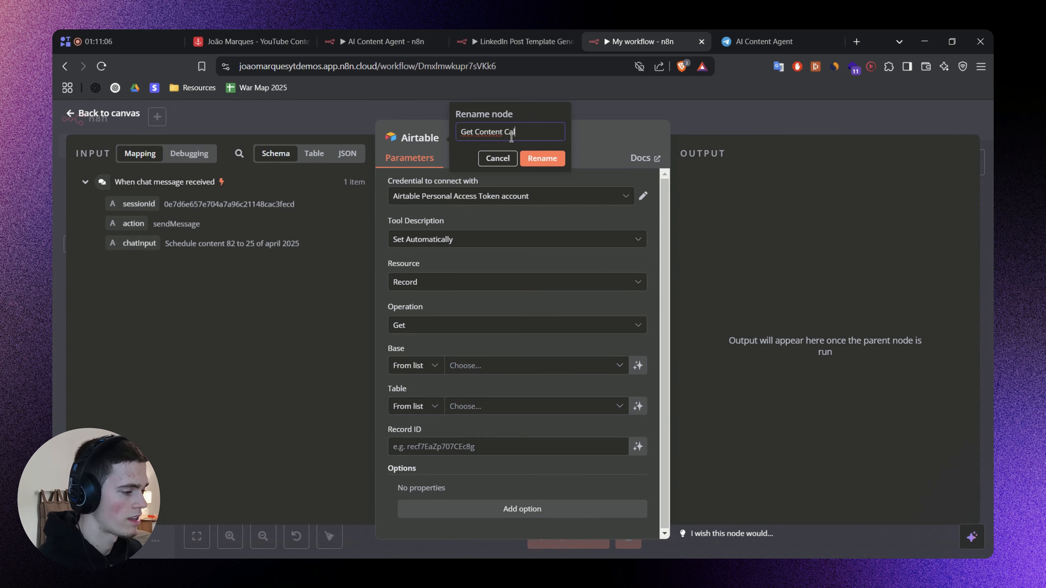
{"action": "type", "text": "endar"}
{"action": "key", "text": "Return"}
{"action": "left_click", "coordinate": [515, 325]}
{"action": "scroll", "coordinate": [515, 412], "scroll_direction": "down", "scroll_amount": 1}
{"action": "left_click", "coordinate": [451, 455]}
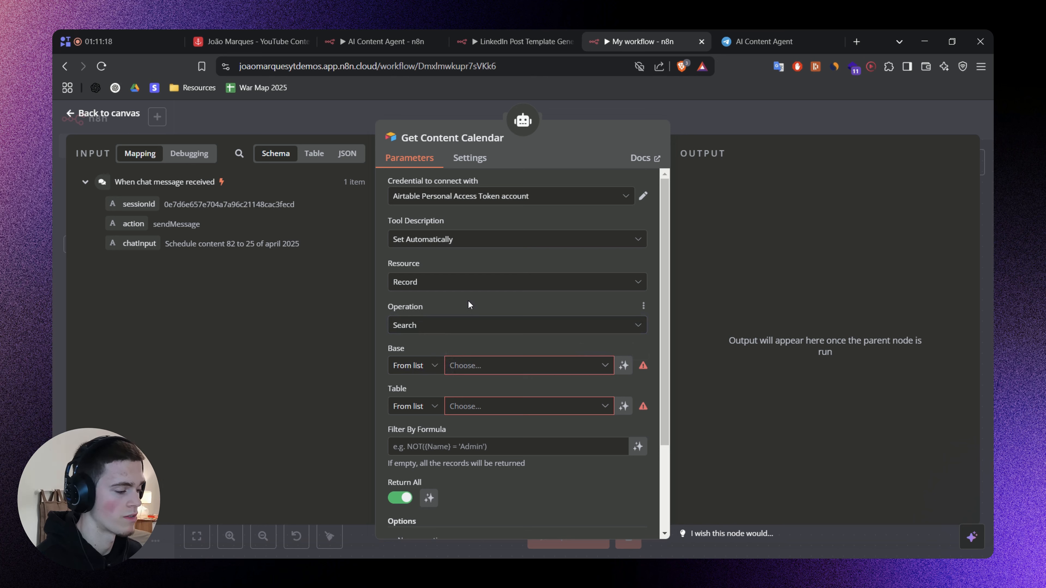
Set the tool description manually to "Get the current content calendar or scheduled content from the database.".
{"action": "left_click", "coordinate": [456, 243]}
{"action": "left_click", "coordinate": [457, 300]}
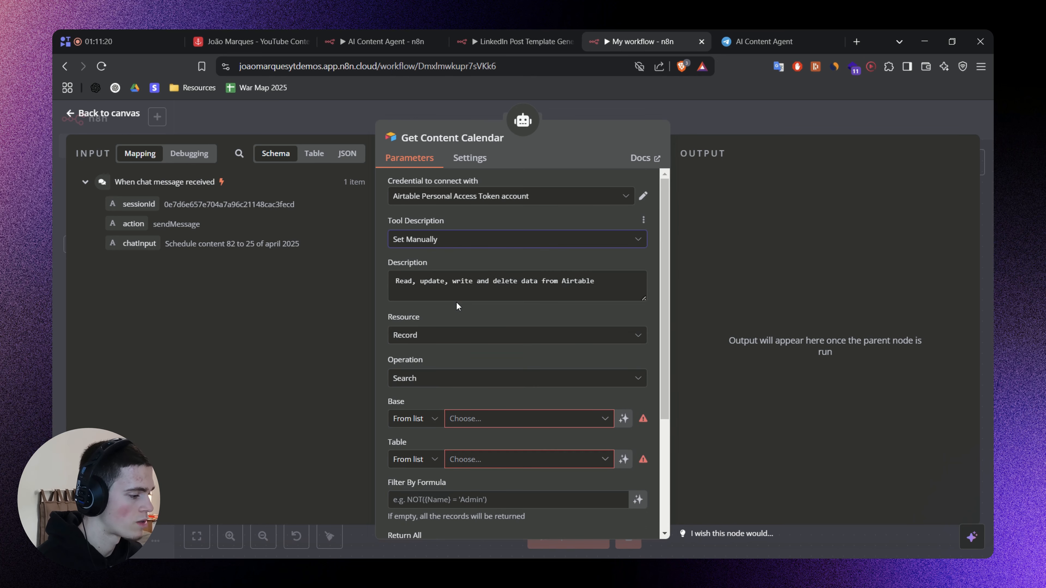
{"action": "left_click", "coordinate": [458, 291]}
{"action": "key", "text": "ctrl+a"}
{"action": "key", "text": "BackSpace"}
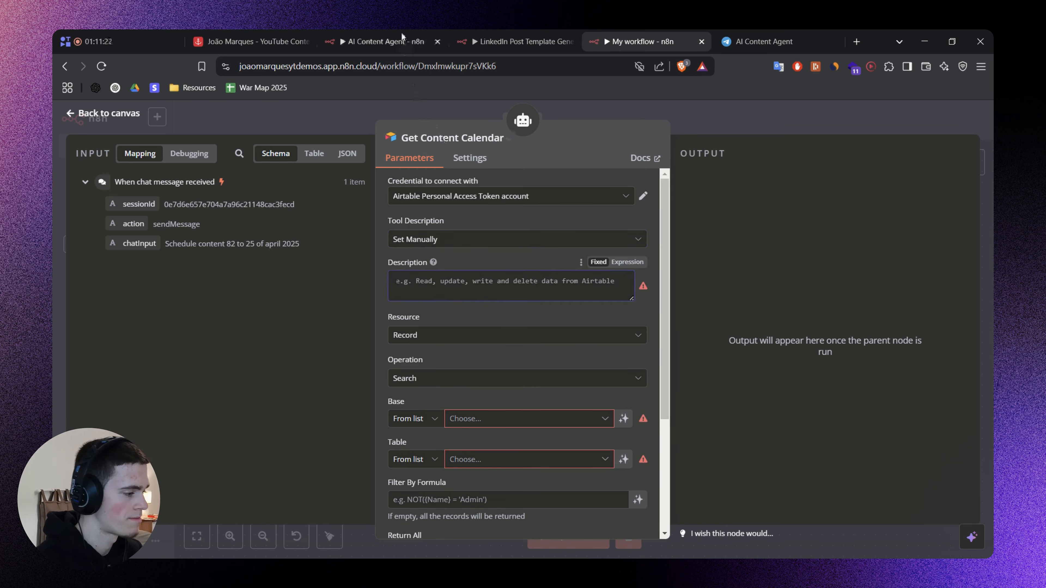
{"action": "type", "text": "Get the current content calendar or scheduled content from the database."}
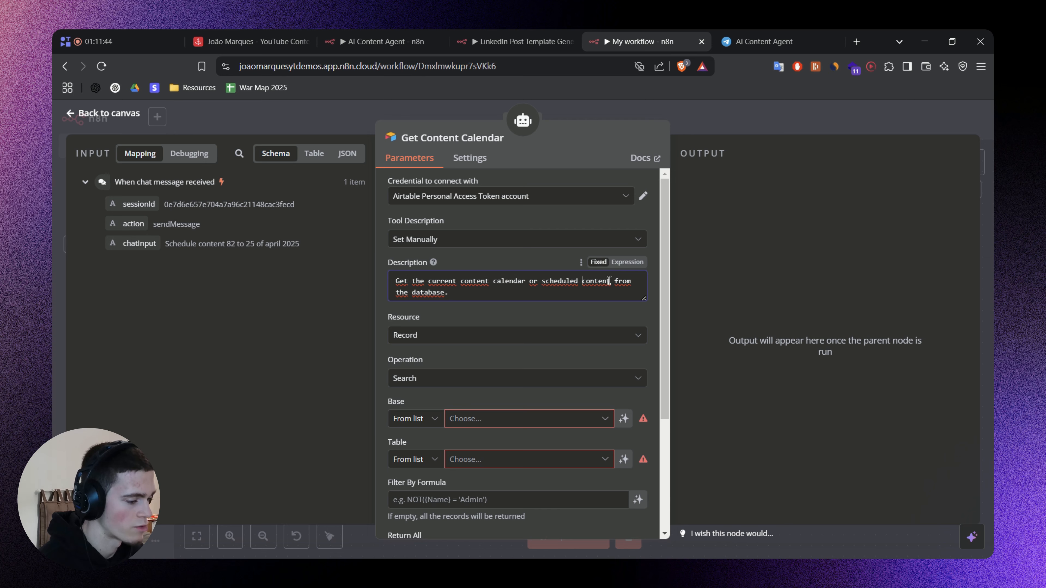
Choose the YouTube Content OS [v1.5] base and its Content Bank table for the Get Content Calendar tool.
{"action": "scroll", "coordinate": [495, 308], "scroll_direction": "down", "scroll_amount": 3}
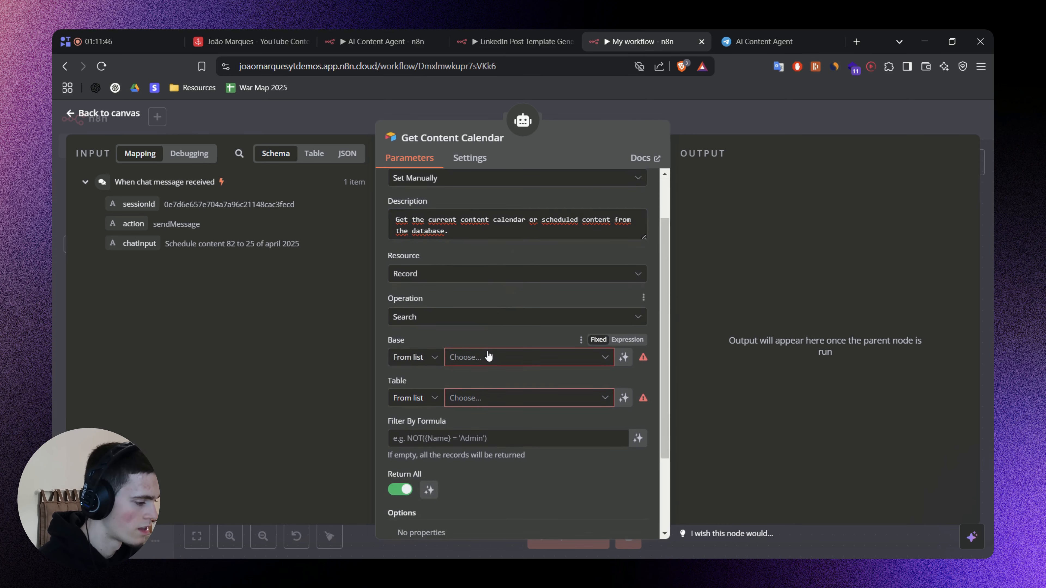
{"action": "left_click", "coordinate": [470, 357]}
{"action": "left_click", "coordinate": [474, 410]}
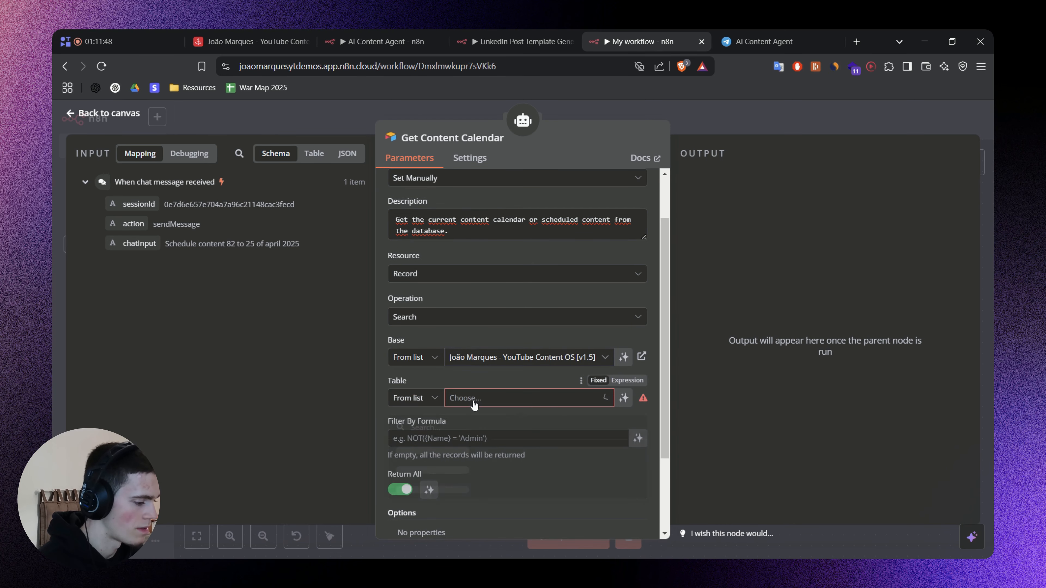
{"action": "left_click", "coordinate": [475, 405]}
{"action": "left_click", "coordinate": [445, 451]}
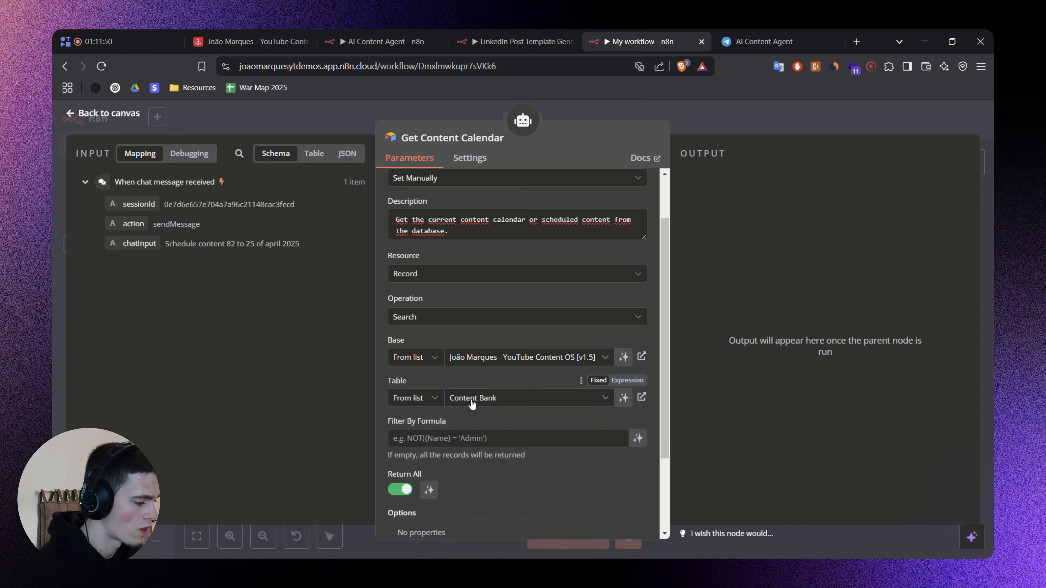
Paste the filter formula AND(NOT({Stage}="Publish"), {Publish Date}!="") and highlight its Stage condition.
{"action": "scroll", "coordinate": [471, 392], "scroll_direction": "down", "scroll_amount": 3}
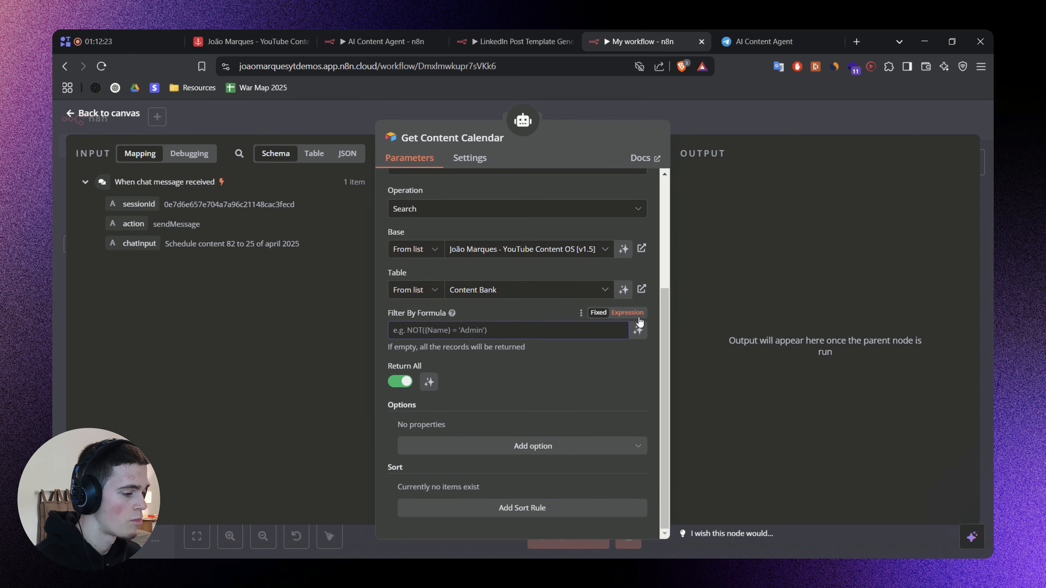
{"action": "type", "text": "AND(NOT({Stage}='Publish'), {Publish Date}!='')"}
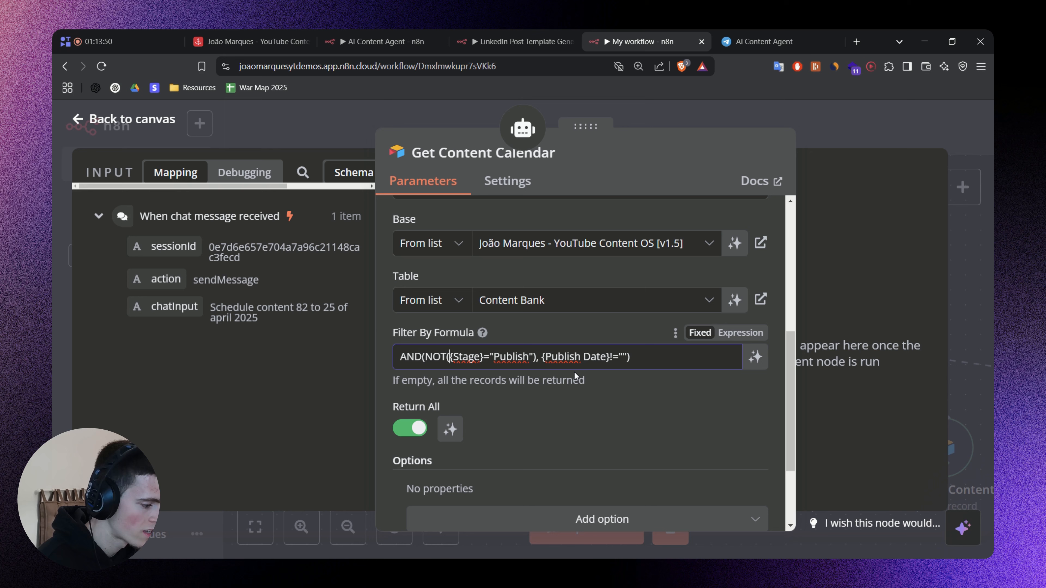
{"action": "key", "text": "shift+Right"}
{"action": "key", "text": "shift+Right"}
{"action": "key", "text": "shift+Right"}
{"action": "key", "text": "shift+Right"}
{"action": "key", "text": "shift+Right"}
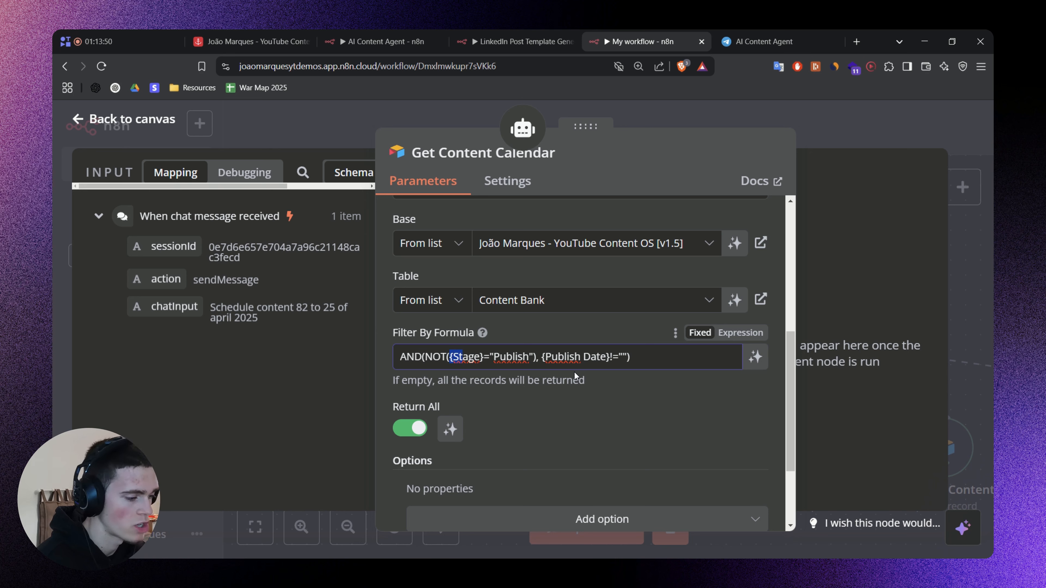
{"action": "key", "text": "shift+Right"}
{"action": "key", "text": "shift+Right"}
{"action": "key", "text": "shift+Right"}
{"action": "key", "text": "shift+Right"}
{"action": "key", "text": "shift+Right"}
{"action": "key", "text": "shift+Right"}
{"action": "key", "text": "shift+Right"}
{"action": "key", "text": "shift+Right"}
{"action": "key", "text": "shift+Right"}
{"action": "key", "text": "shift+Right"}
{"action": "key", "text": "shift+Right"}
{"action": "key", "text": "shift+Right"}
{"action": "key", "text": "shift+Right"}
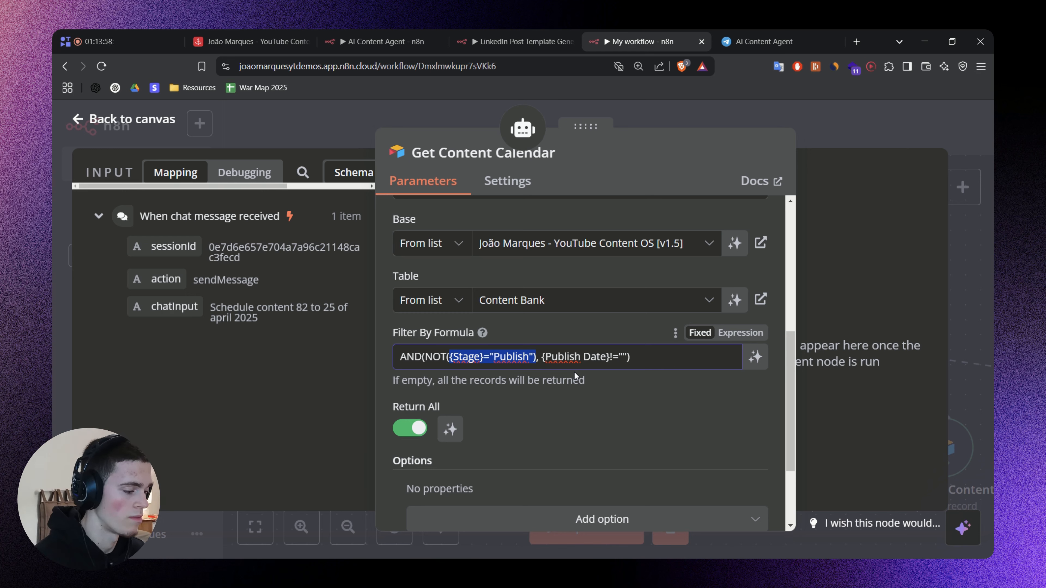
{"action": "key", "text": "Right"}
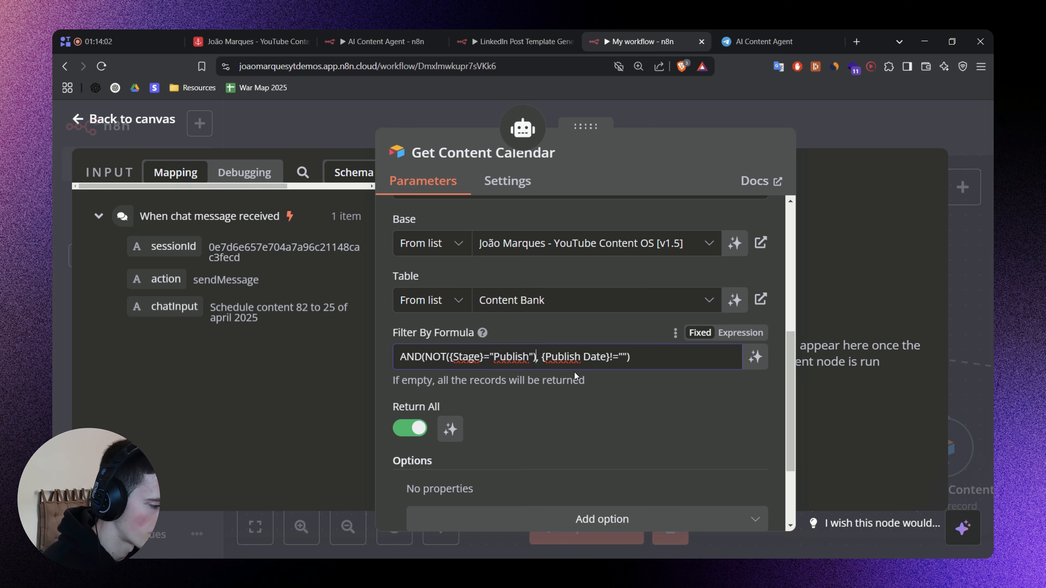
Examine the publish dates of the Scripts and Record contents in the Airtable Content Bank, then return to My workflow.
{"action": "left_click", "coordinate": [289, 36]}
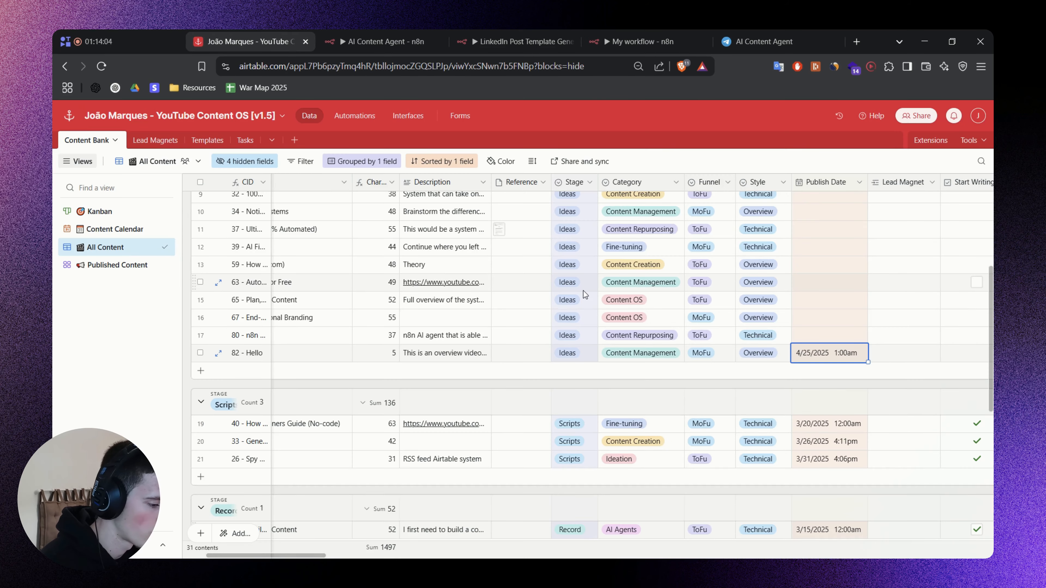
{"action": "scroll", "coordinate": [585, 293], "scroll_direction": "down", "scroll_amount": 5}
{"action": "scroll", "coordinate": [593, 297], "scroll_direction": "up", "scroll_amount": 3}
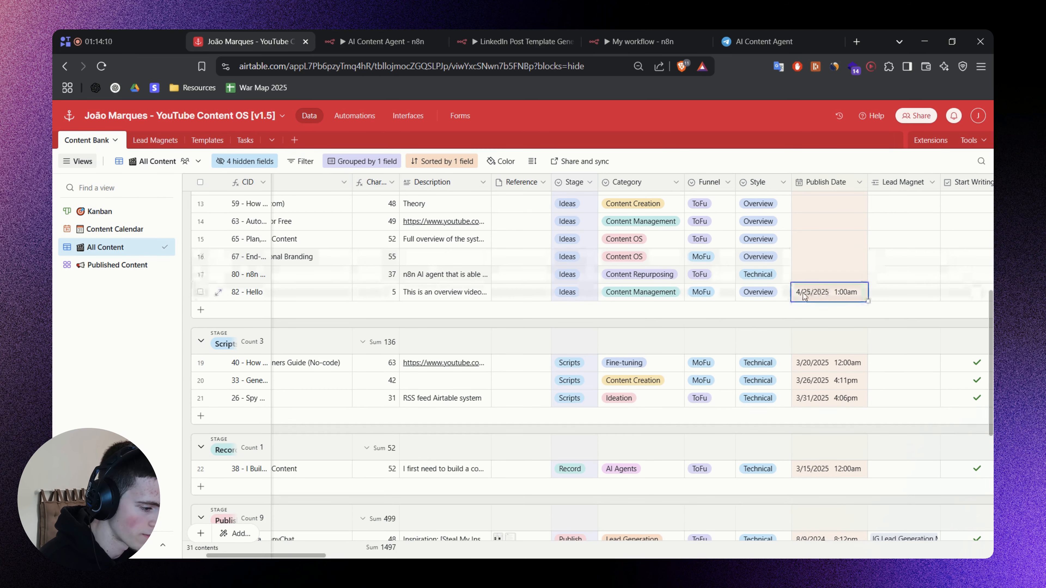
{"action": "left_click_drag", "start_coordinate": [810, 362], "coordinate": [811, 388]}
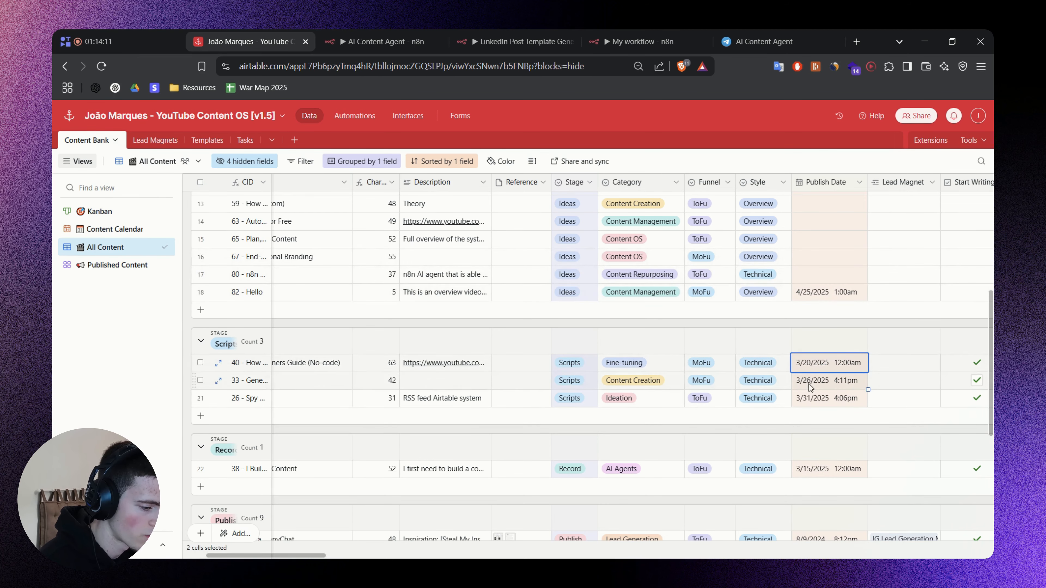
{"action": "left_click", "coordinate": [814, 459]}
{"action": "left_click", "coordinate": [813, 434]}
{"action": "left_click", "coordinate": [643, 41]}
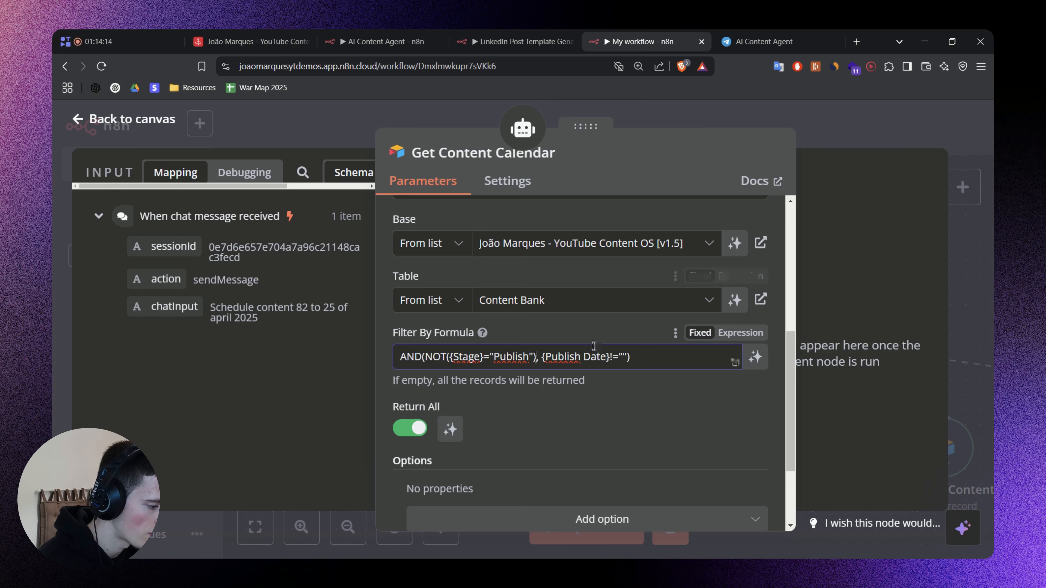
Highlight the formula's Publish value and Publish Date condition, then check content 82's Publish Date in Airtable and return to My workflow.
{"action": "left_click", "coordinate": [428, 357]}
{"action": "double_click", "coordinate": [515, 357]}
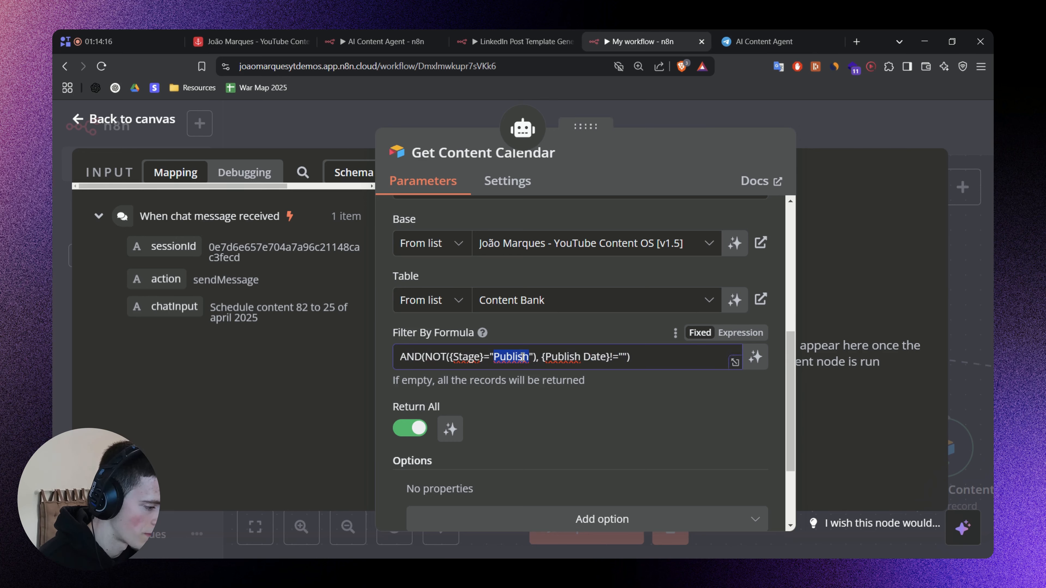
{"action": "left_click_drag", "start_coordinate": [542, 357], "coordinate": [627, 357]}
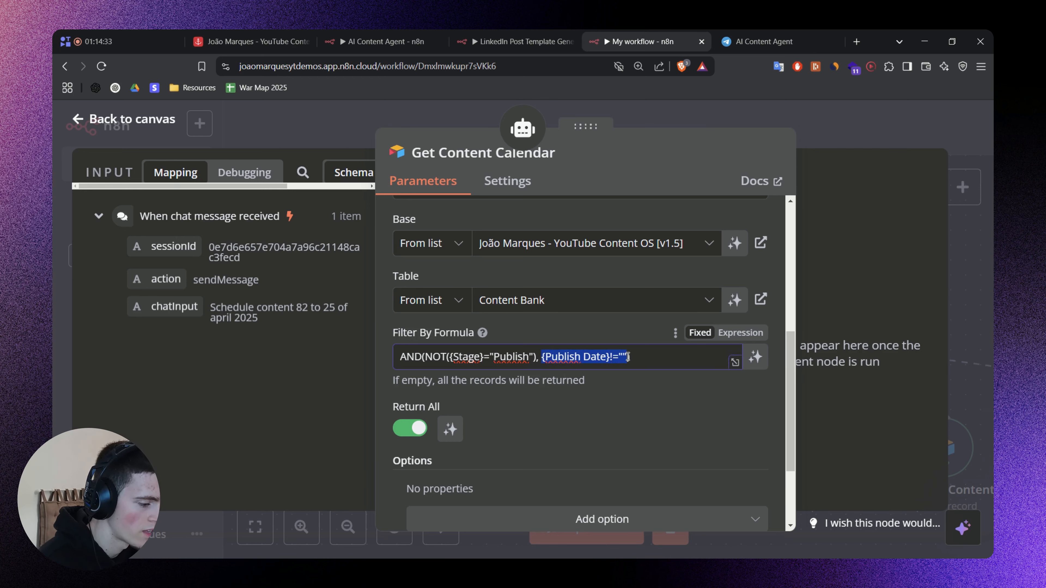
{"action": "left_click", "coordinate": [618, 356]}
{"action": "left_click", "coordinate": [252, 37]}
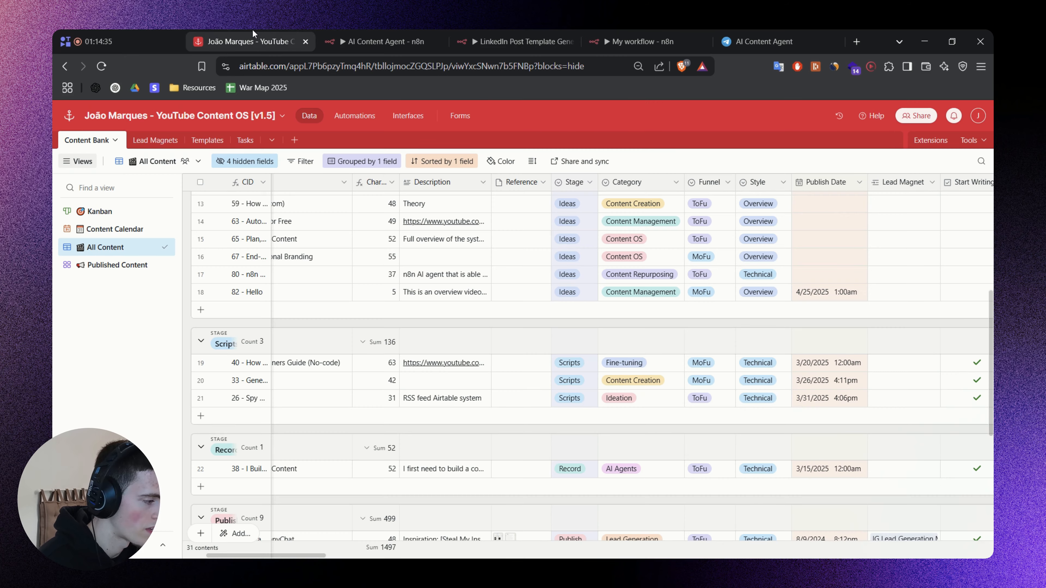
{"action": "left_click", "coordinate": [809, 294]}
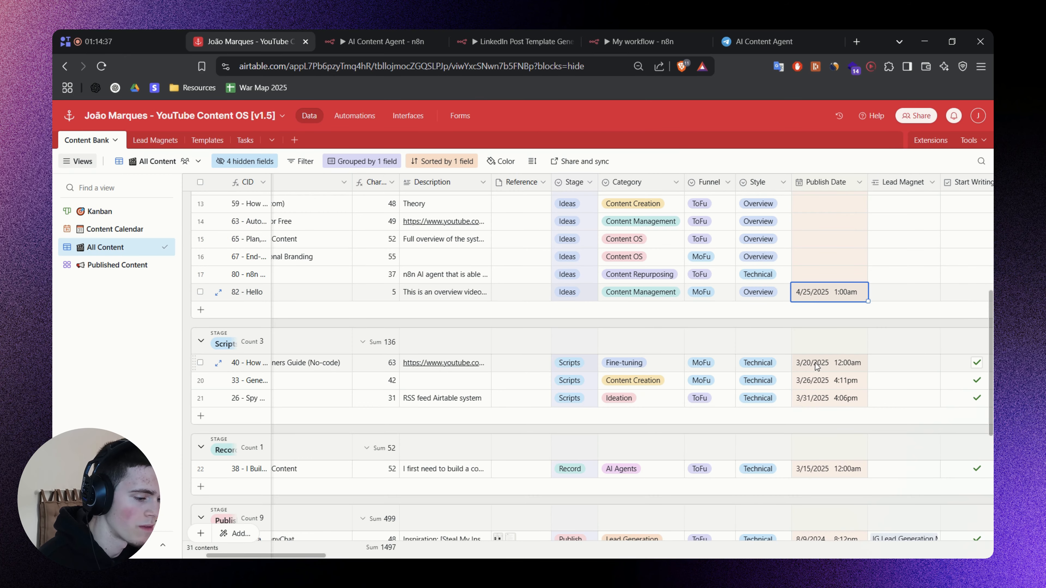
{"action": "left_click", "coordinate": [656, 31]}
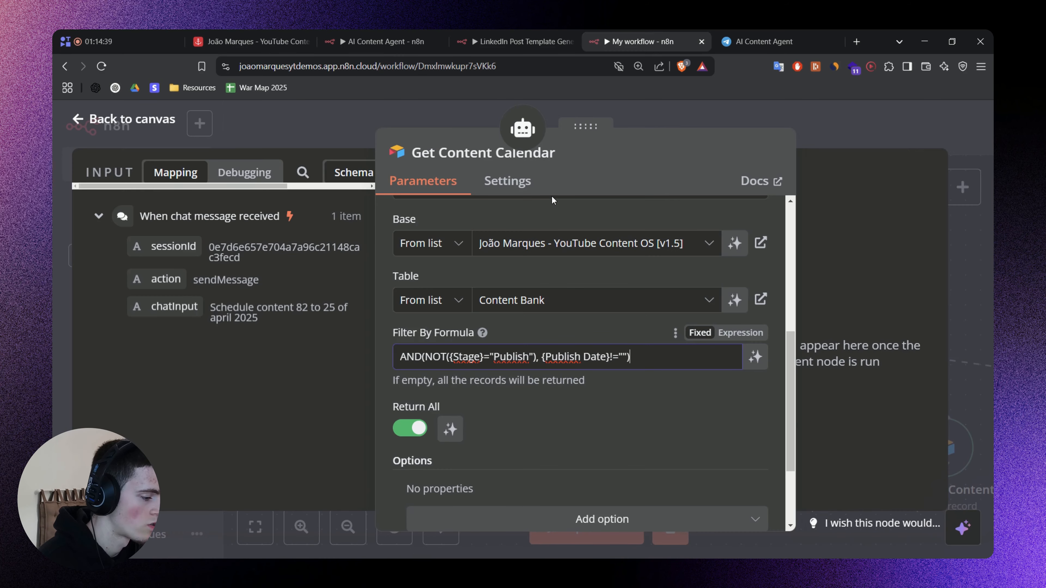
Add the Output Fields option to the Get Content Calendar tool with the Title, Stage and Publish Date fields.
{"action": "left_click", "coordinate": [384, 347]}
{"action": "scroll", "coordinate": [549, 342], "scroll_direction": "down", "scroll_amount": 3}
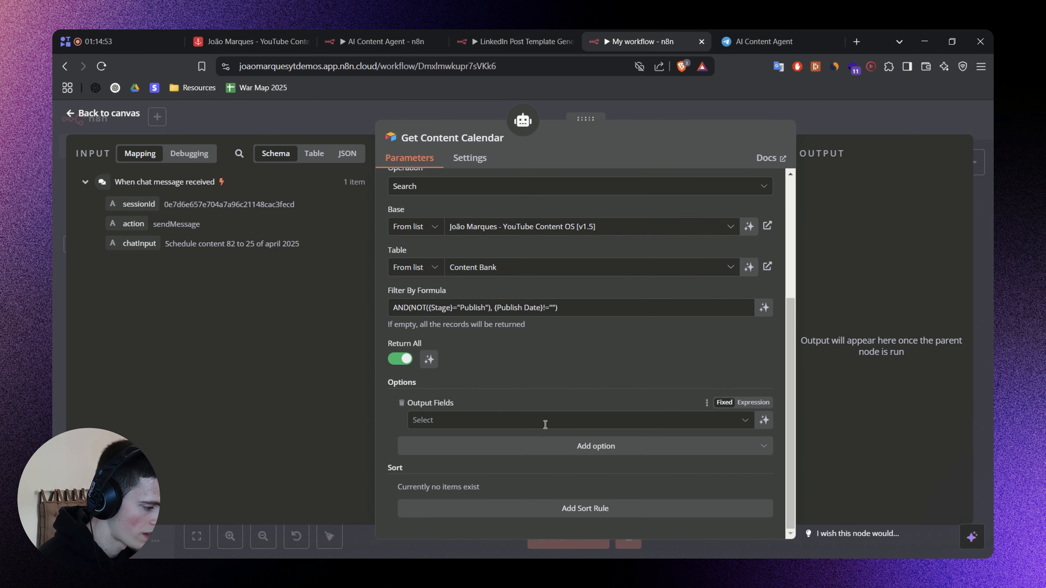
{"action": "left_click", "coordinate": [544, 420]}
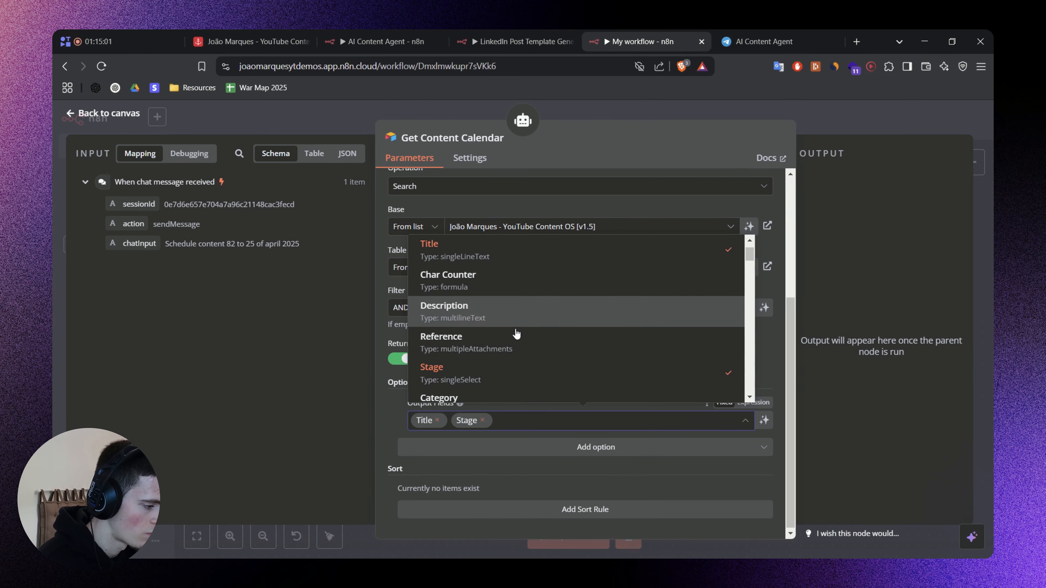
{"action": "scroll", "coordinate": [451, 312], "scroll_direction": "down", "scroll_amount": 1}
{"action": "scroll", "coordinate": [451, 312], "scroll_direction": "down", "scroll_amount": 5}
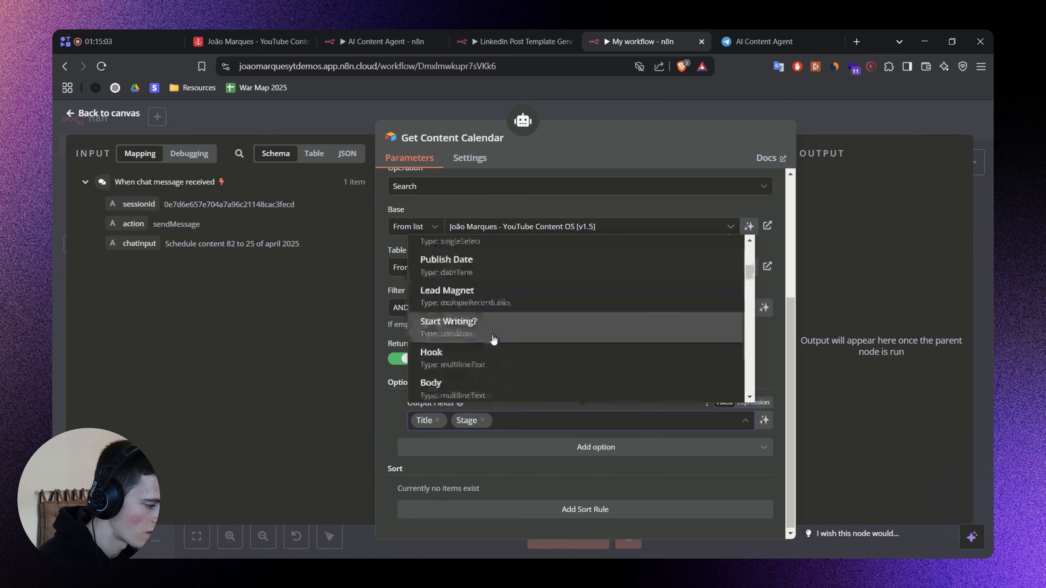
{"action": "left_click", "coordinate": [502, 250]}
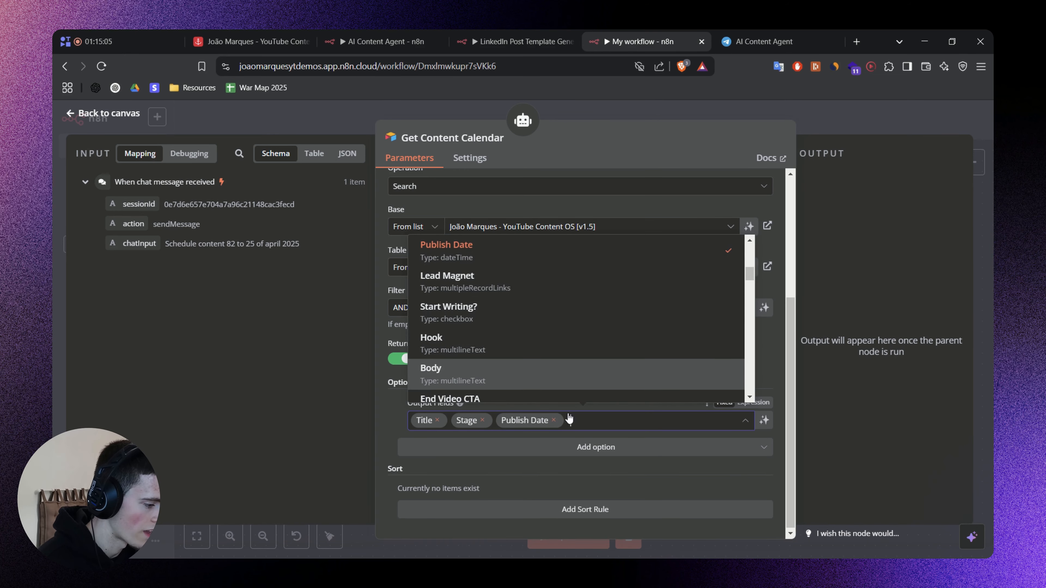
Check the output fields in the finished AI Content Agent workflow, then add CNum to the Output Fields in My workflow.
{"action": "left_click", "coordinate": [391, 34]}
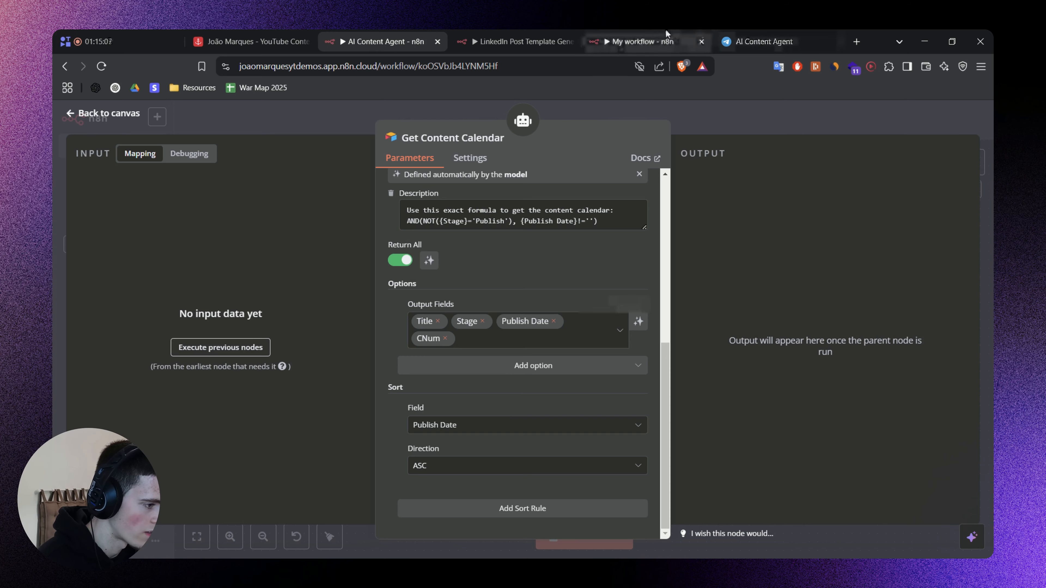
{"action": "left_click", "coordinate": [642, 41]}
{"action": "scroll", "coordinate": [506, 333], "scroll_direction": "down", "scroll_amount": 5}
{"action": "scroll", "coordinate": [506, 333], "scroll_direction": "down", "scroll_amount": 5}
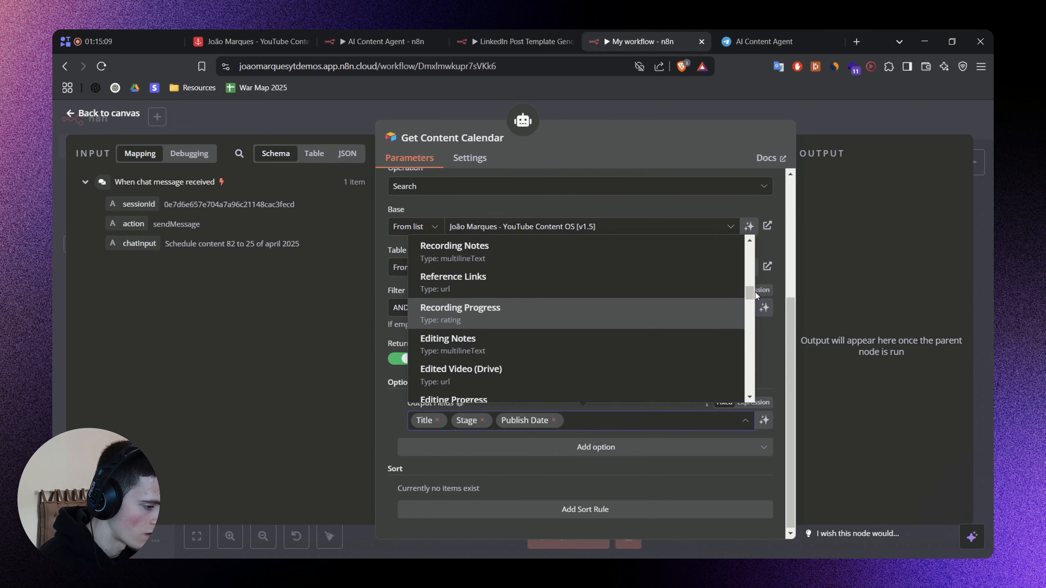
{"action": "left_click_drag", "start_coordinate": [749, 293], "coordinate": [737, 424]}
{"action": "left_click", "coordinate": [521, 392]}
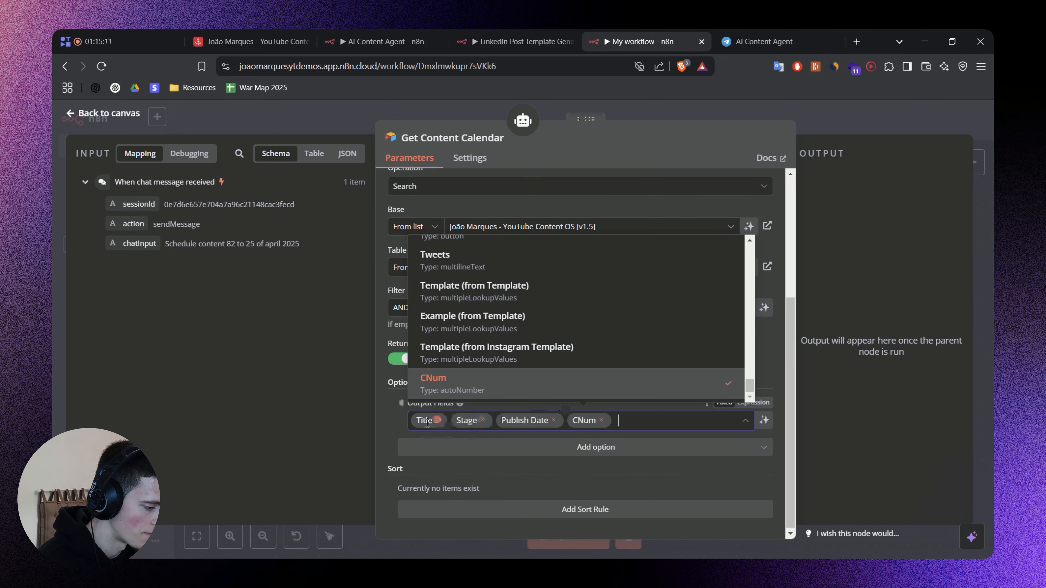
{"action": "left_click", "coordinate": [392, 423]}
Add a sort rule on Publish Date with ASC direction, then return to the canvas and save the workflow.
{"action": "left_click", "coordinate": [577, 501]}
{"action": "scroll", "coordinate": [500, 460], "scroll_direction": "down", "scroll_amount": 2}
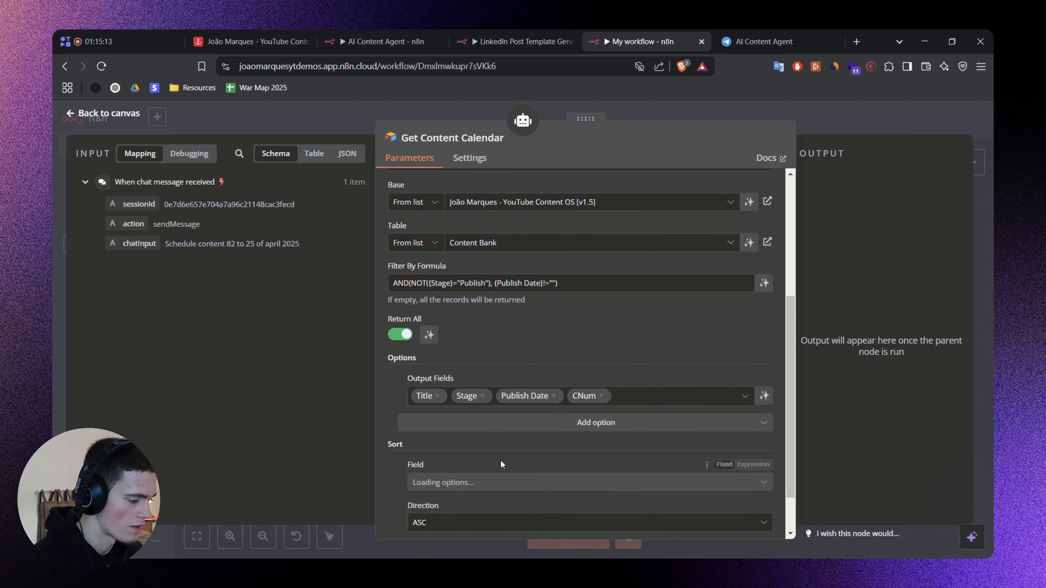
{"action": "left_click", "coordinate": [453, 425]}
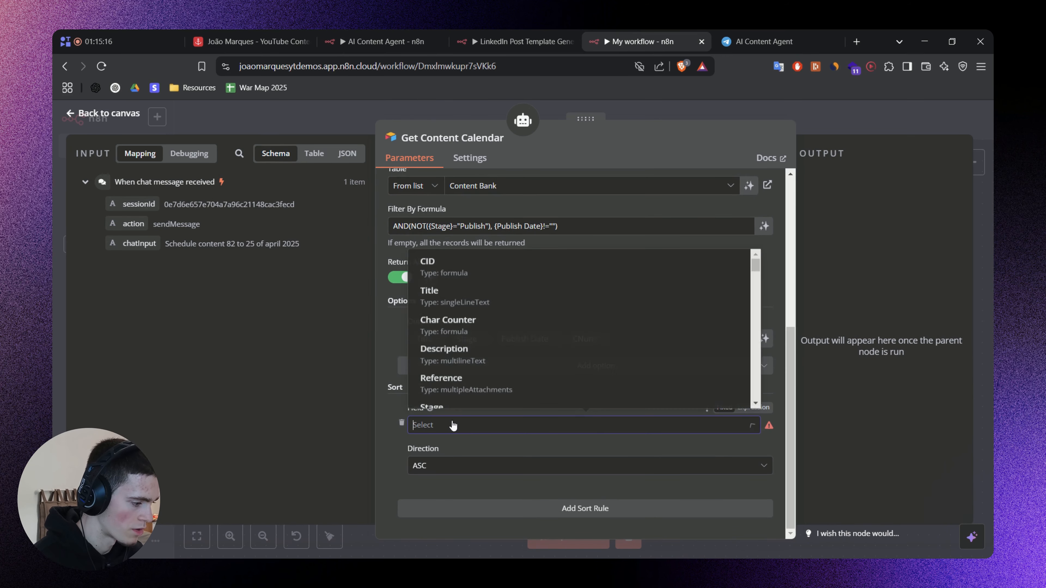
{"action": "scroll", "coordinate": [476, 365], "scroll_direction": "down", "scroll_amount": 1}
{"action": "scroll", "coordinate": [478, 359], "scroll_direction": "down", "scroll_amount": 5}
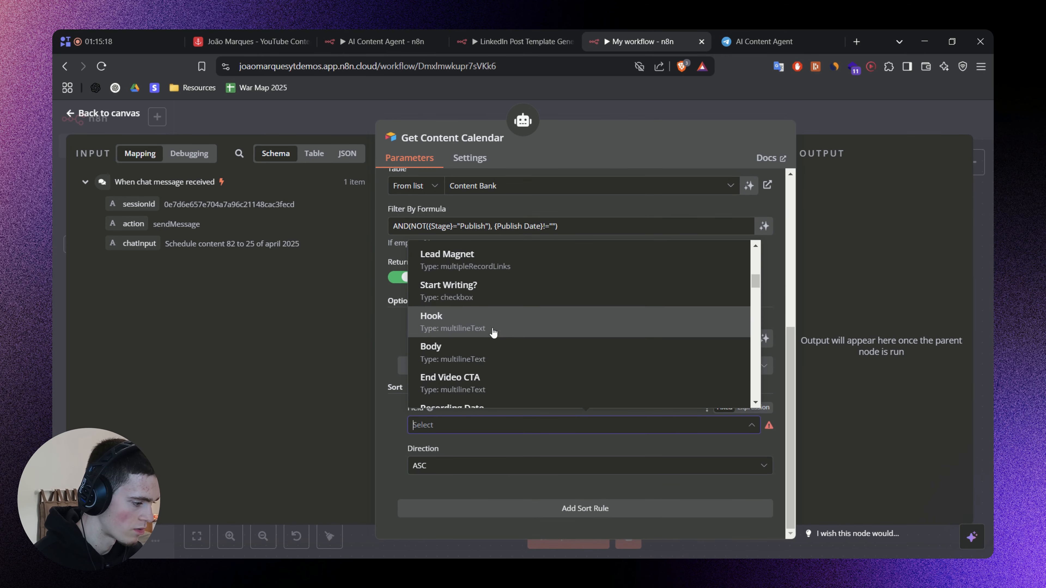
{"action": "scroll", "coordinate": [490, 329], "scroll_direction": "up", "scroll_amount": 2}
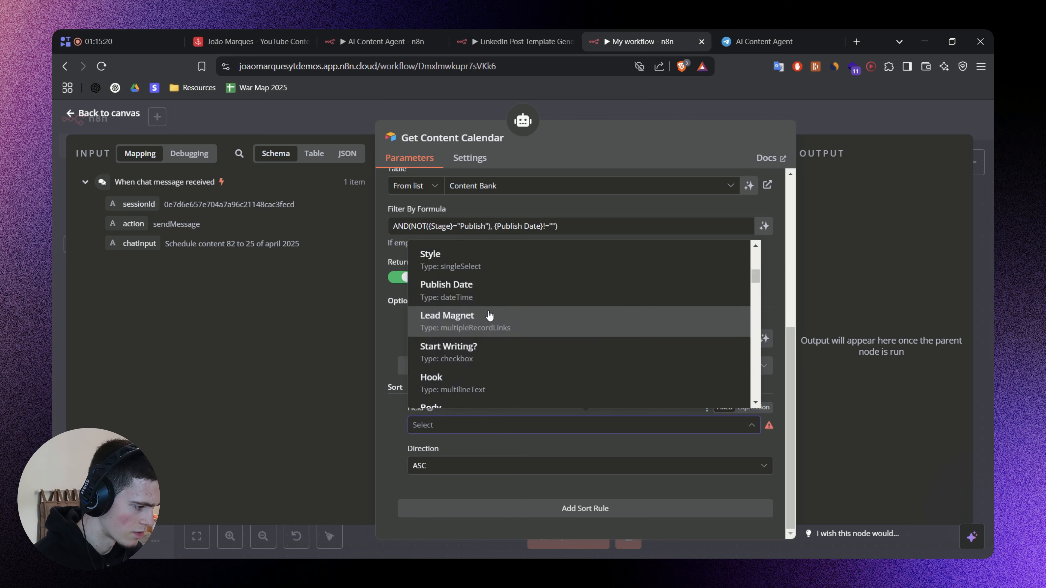
{"action": "left_click", "coordinate": [469, 290]}
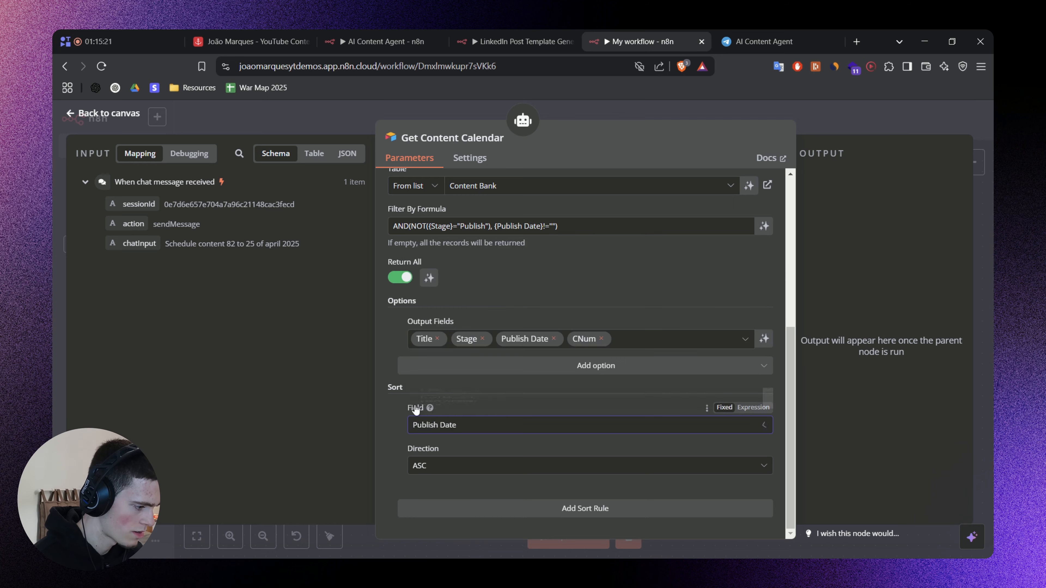
{"action": "left_click", "coordinate": [820, 110]}
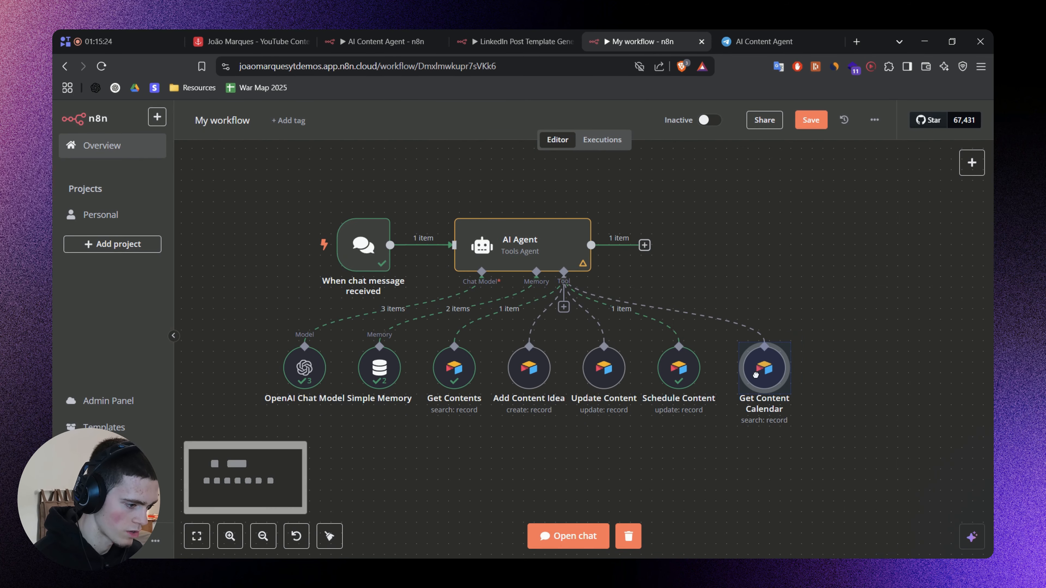
{"action": "key", "text": "ctrl+s"}
Copy the "5. Get Content Calendar" section from the prompt notes and switch back to the AI Agent node in n8n.
{"action": "scroll", "coordinate": [744, 284], "scroll_direction": "up", "scroll_amount": 3}
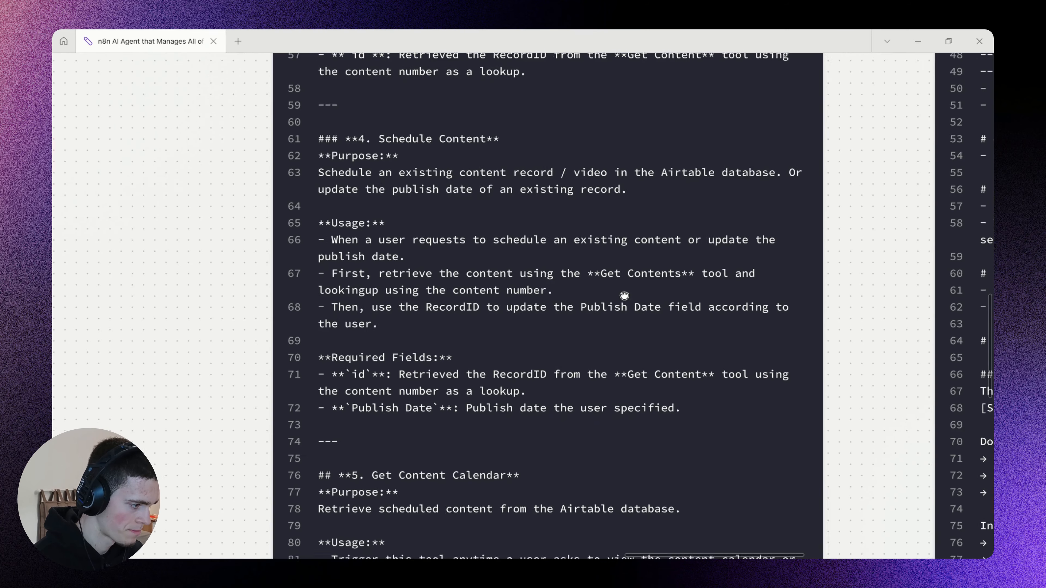
{"action": "scroll", "coordinate": [624, 295], "scroll_direction": "down", "scroll_amount": 10}
{"action": "left_click", "coordinate": [393, 347]}
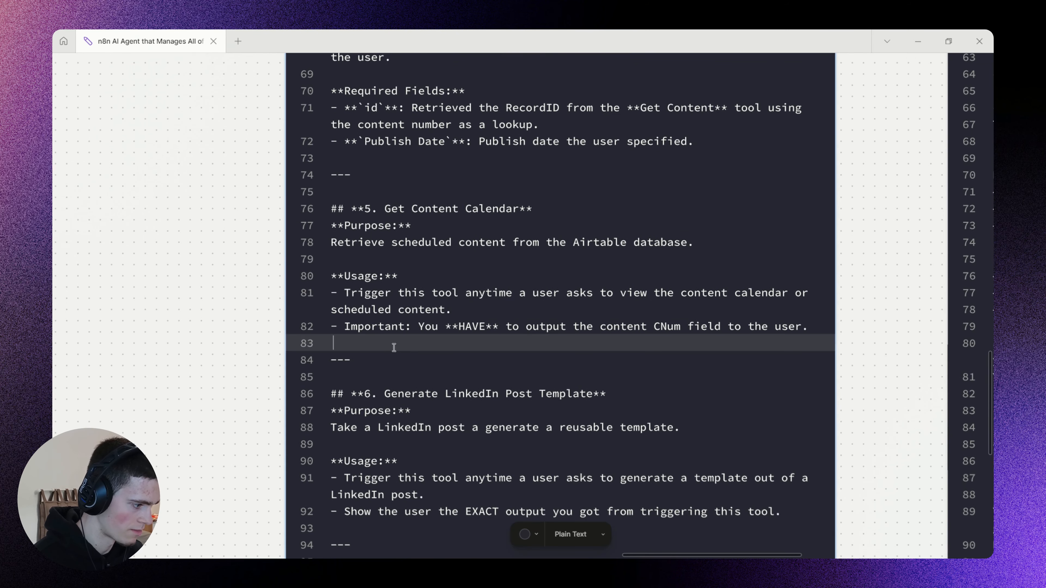
{"action": "left_click_drag", "start_coordinate": [378, 361], "coordinate": [324, 180]}
{"action": "key", "text": "ctrl+c"}
{"action": "key", "text": "alt+Tab"}
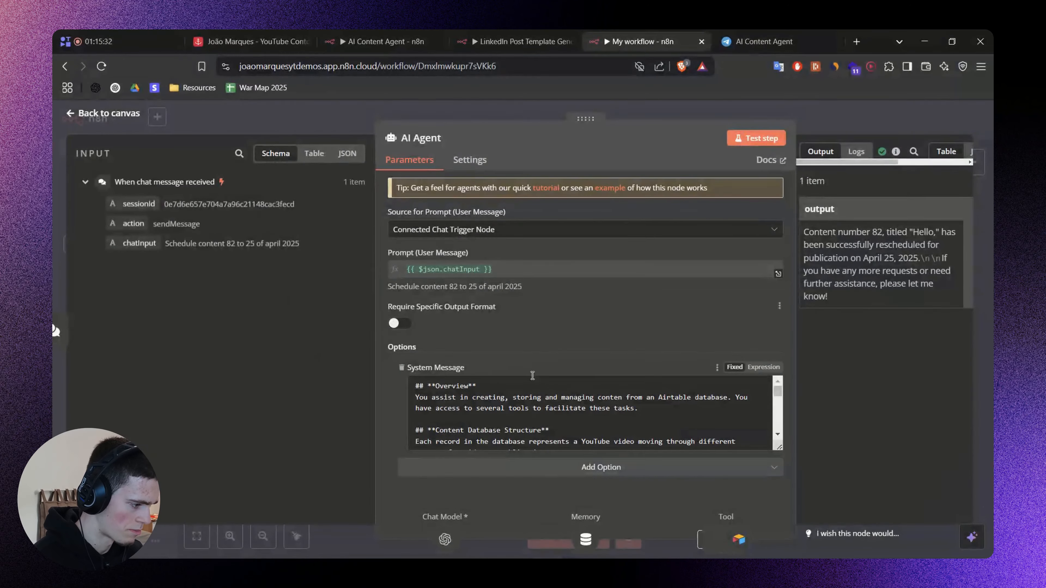
Enlarge the System Message field and insert a --- separator and the copied Get Content Calendar section after the Schedule Content section.
{"action": "left_click", "coordinate": [759, 443]}
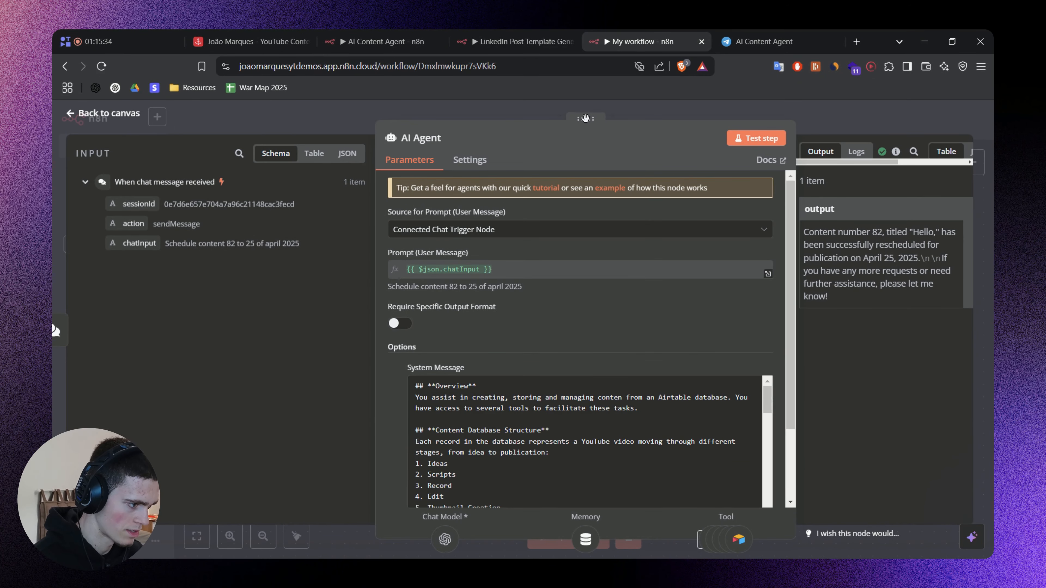
{"action": "left_click_drag", "start_coordinate": [585, 118], "coordinate": [545, 118]}
{"action": "scroll", "coordinate": [599, 357], "scroll_direction": "down", "scroll_amount": 10}
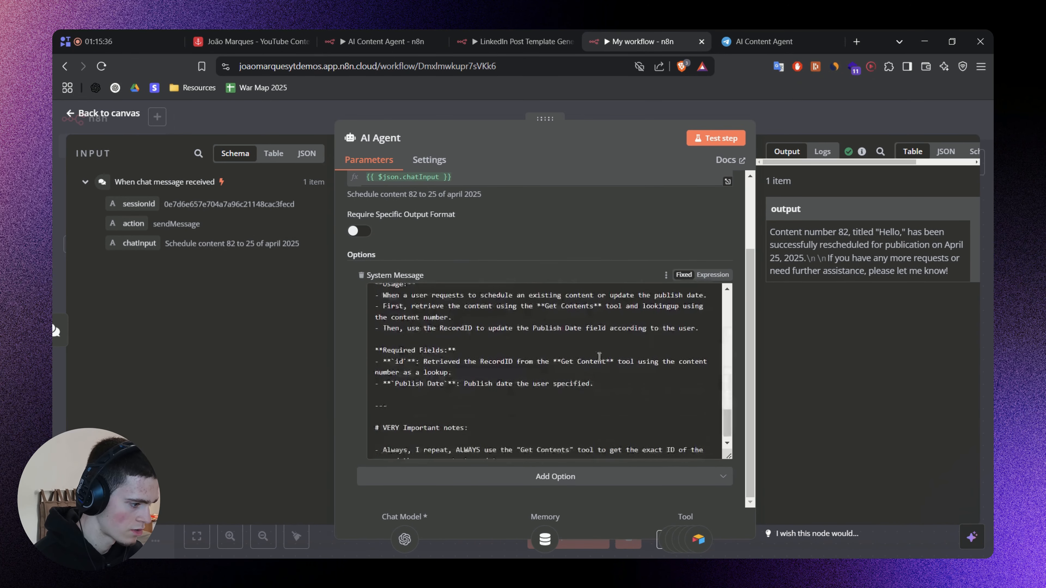
{"action": "left_click", "coordinate": [543, 386]}
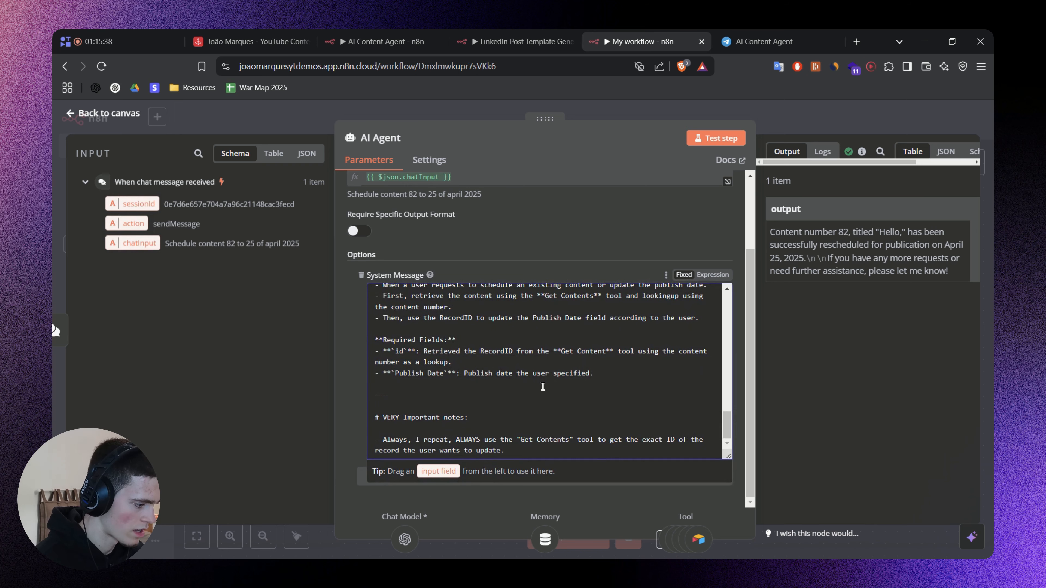
{"action": "key", "text": "Return"}
{"action": "key", "text": "Return"}
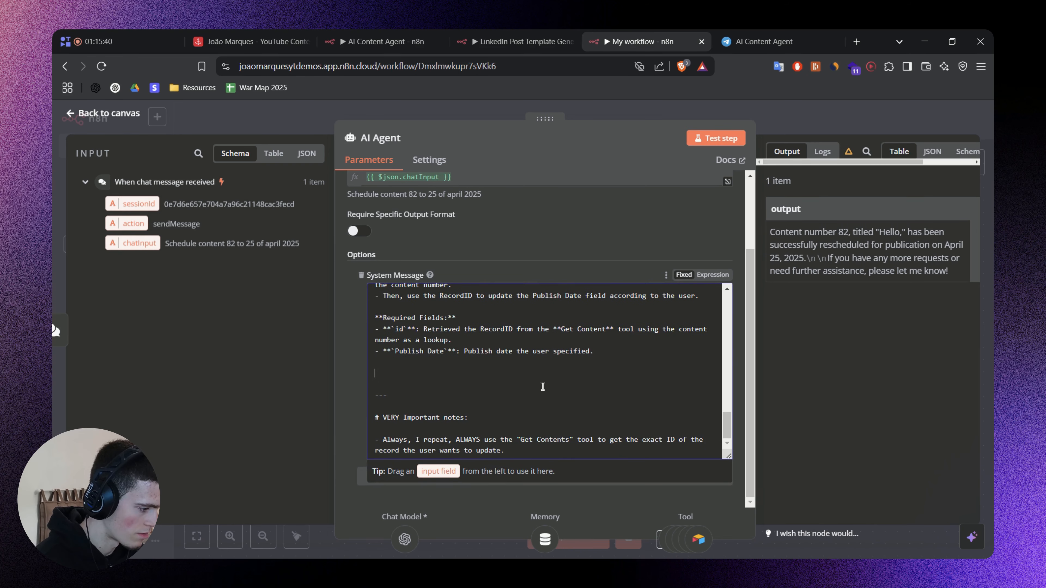
{"action": "type", "text": "---"}
{"action": "key", "text": "Return"}
{"action": "key", "text": "Return"}
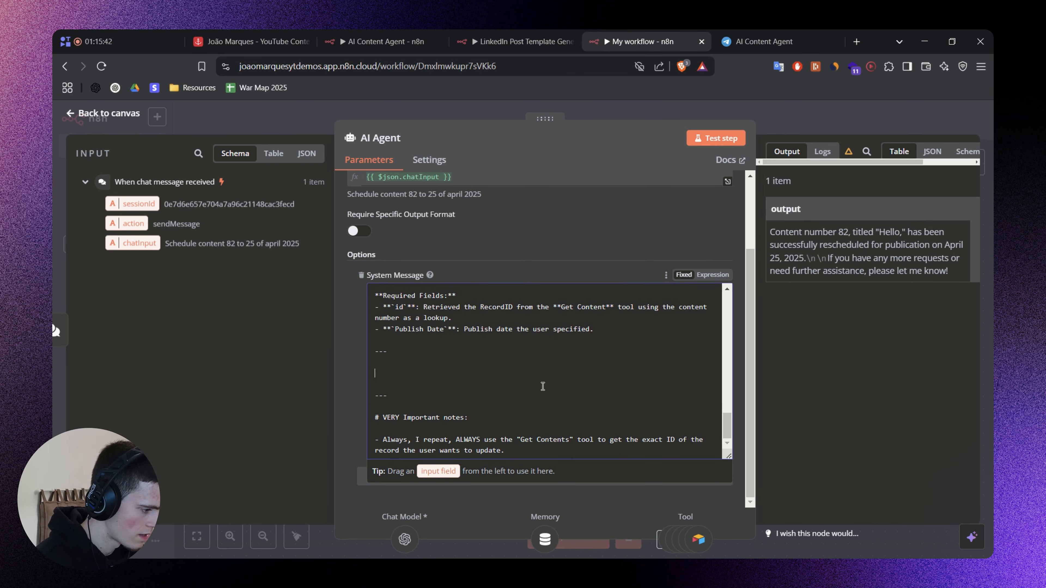
{"action": "key", "text": "ctrl+v"}
Switch to the prompt notes and underline the purpose, trigger condition and CNum output rule of the Get Content Calendar section.
{"action": "key", "text": "alt+Tab"}
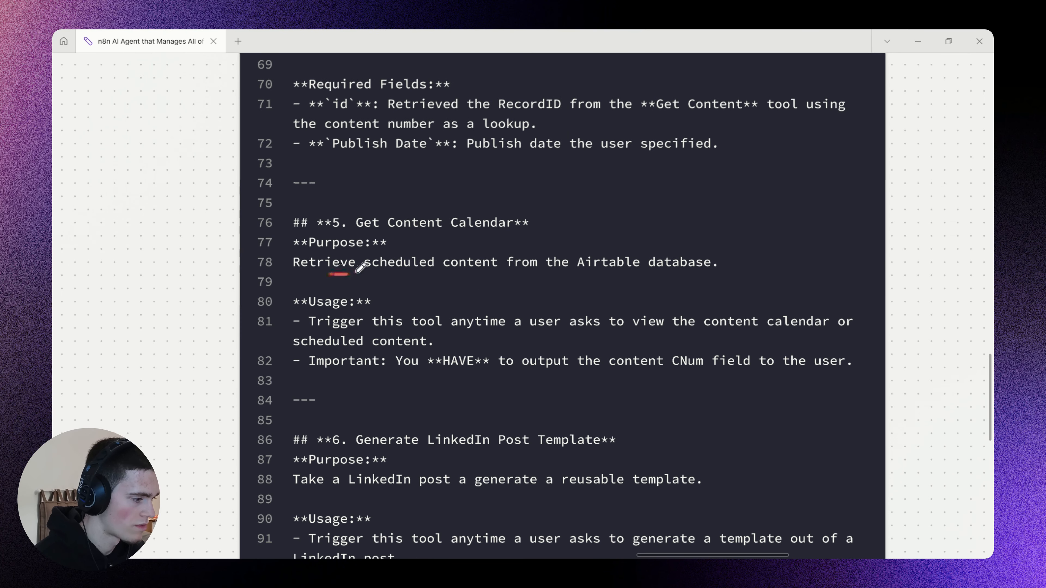
{"action": "left_click_drag", "start_coordinate": [360, 268], "coordinate": [705, 273]}
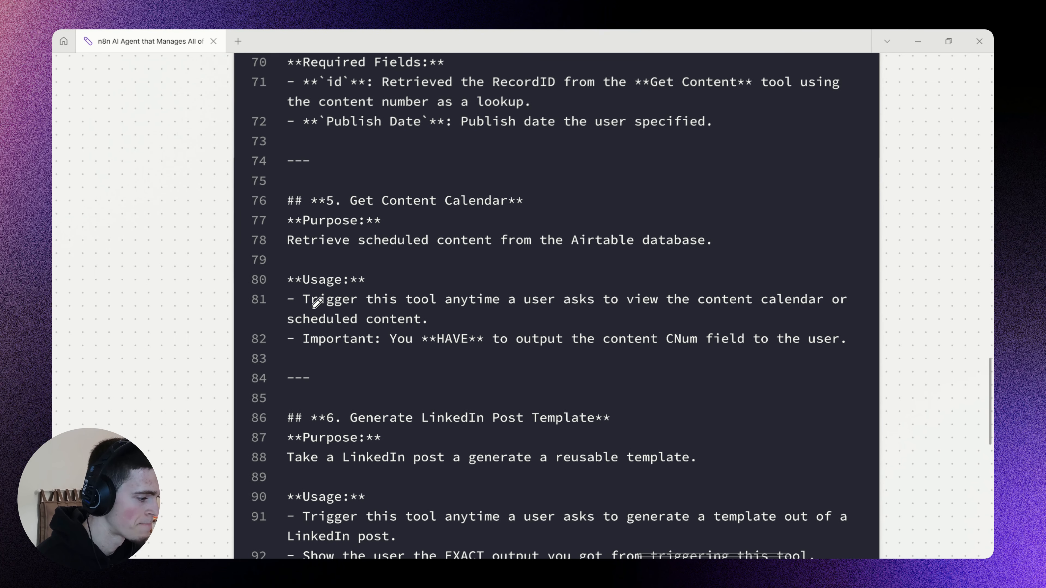
{"action": "left_click_drag", "start_coordinate": [316, 304], "coordinate": [838, 307]}
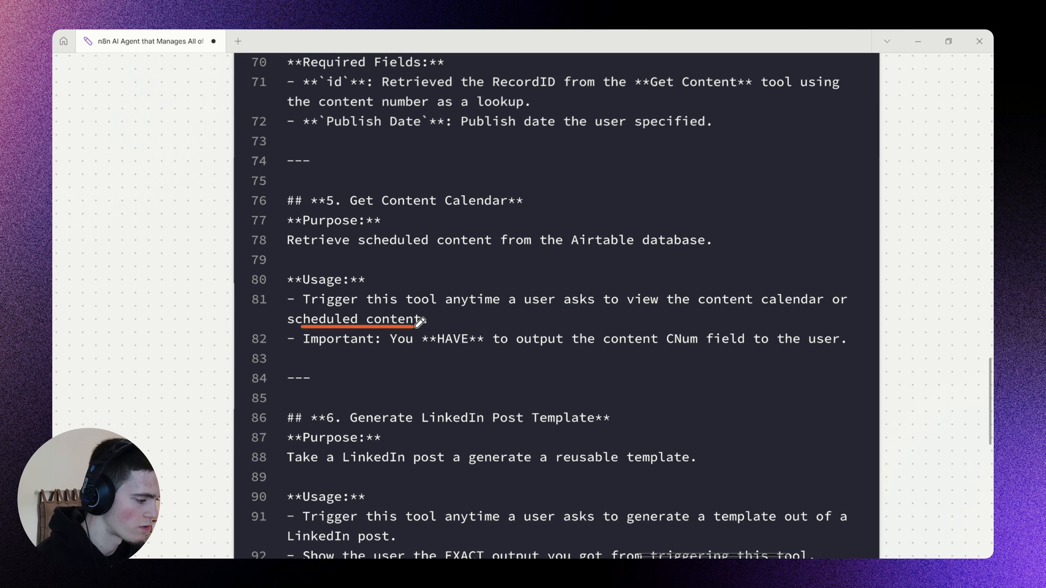
{"action": "left_click_drag", "start_coordinate": [470, 347], "coordinate": [702, 338]}
{"action": "left_click_drag", "start_coordinate": [766, 339], "coordinate": [833, 339]}
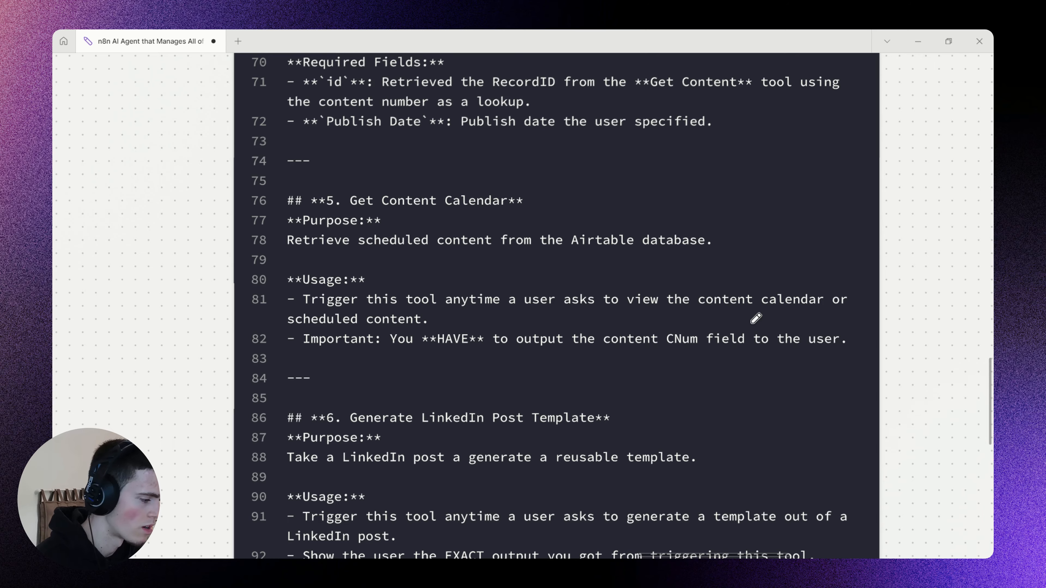
{"action": "left_click_drag", "start_coordinate": [657, 343], "coordinate": [636, 334]}
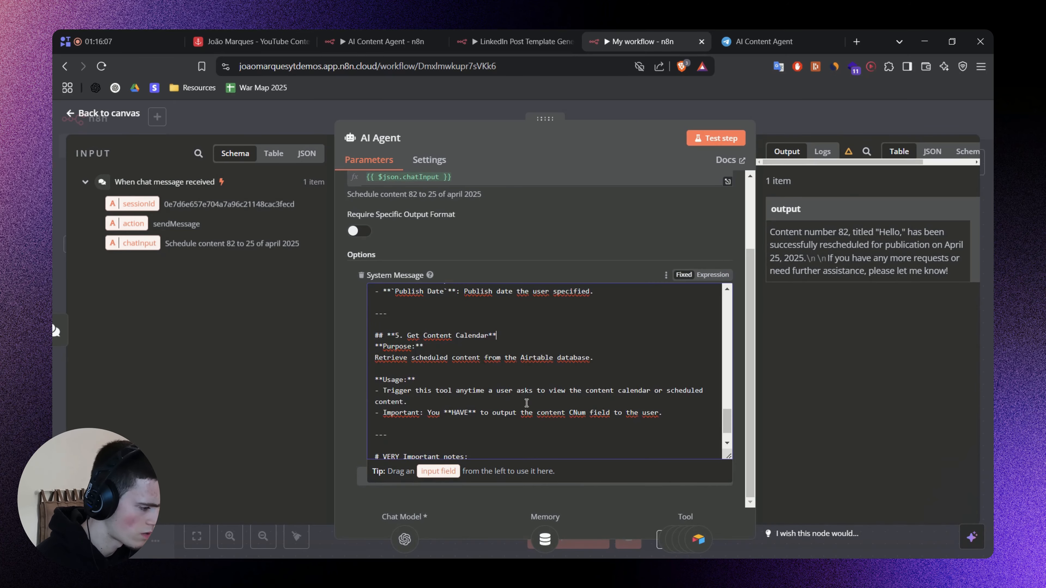
{"action": "scroll", "coordinate": [527, 403], "scroll_direction": "down", "scroll_amount": 2}
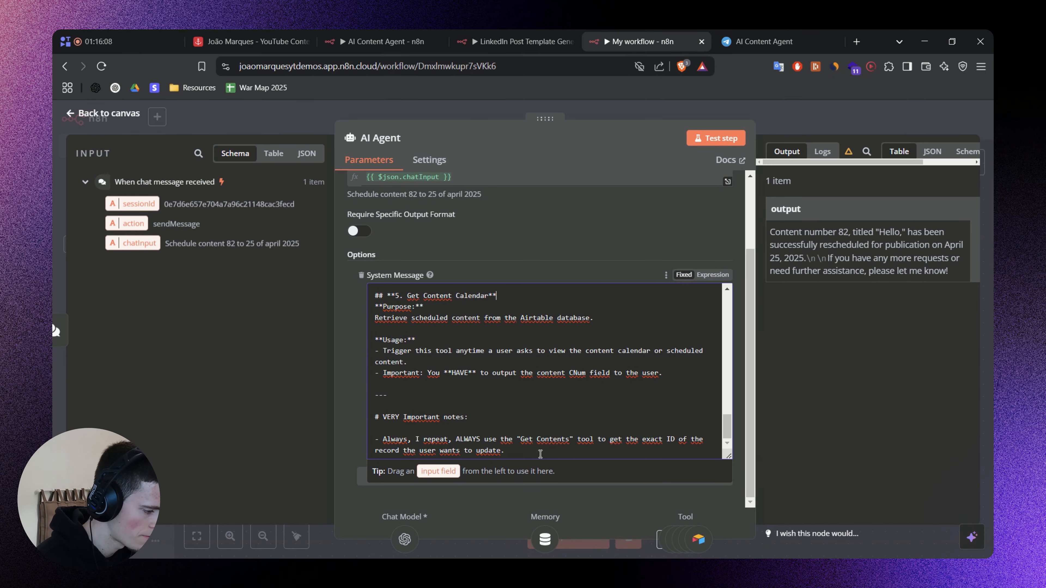
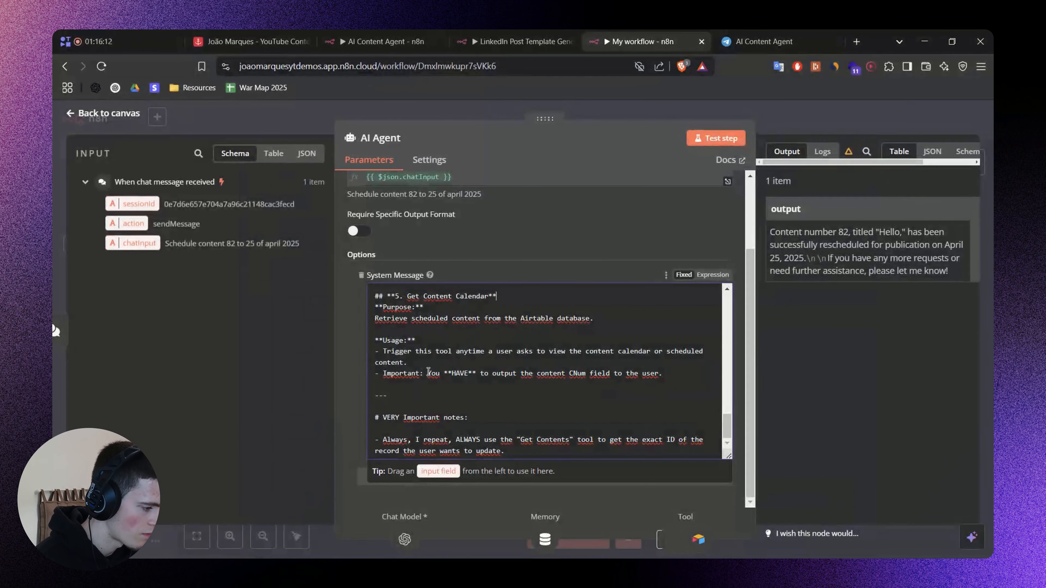
Move the "Important: You **HAVE** to output the content CNum field" line from Get Content Calendar usage to the VERY Important notes.
{"action": "key", "text": "shift+Home"}
{"action": "key", "text": "ctrl+x"}
{"action": "key", "text": "BackSpace"}
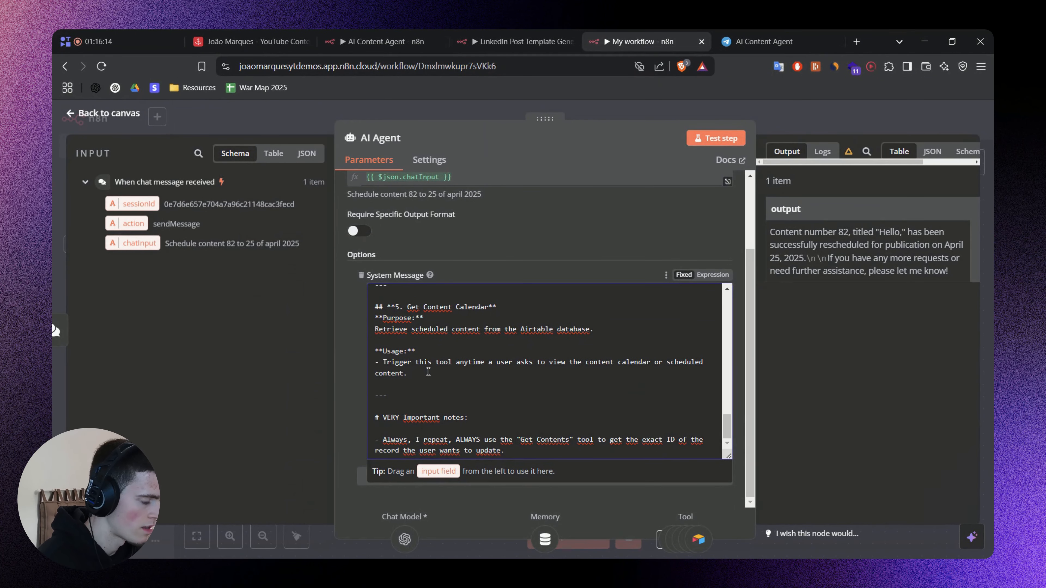
{"action": "key", "text": "ctrl+End"}
{"action": "key", "text": "Return"}
{"action": "key", "text": "ctrl+v"}
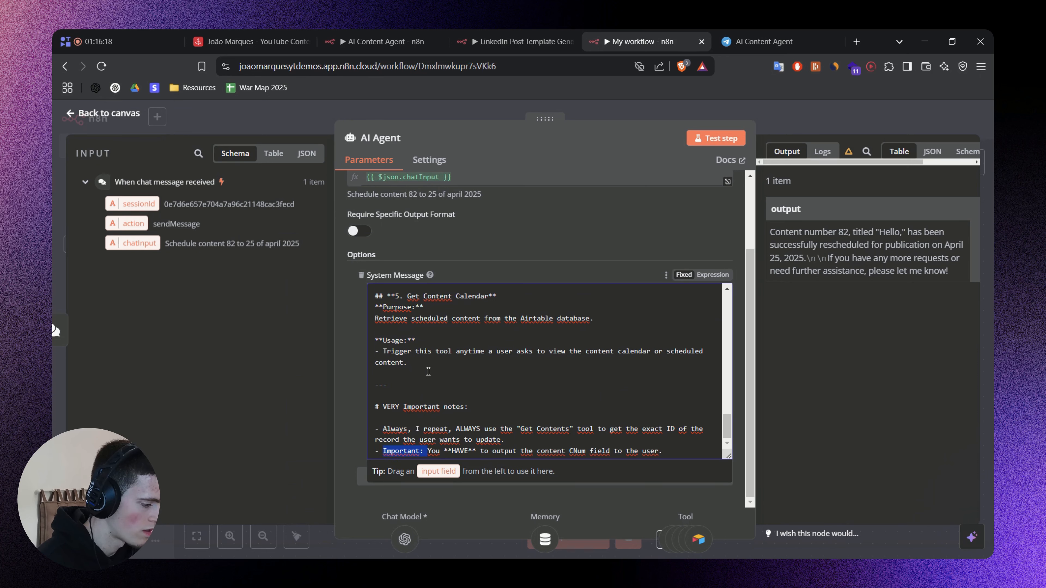
Remove the "Important:" prefix from the CNum note and place it above the "Always, I repeat" note.
{"action": "key", "text": "BackSpace"}
{"action": "key", "text": "End"}
{"action": "key", "text": "shift+Home"}
{"action": "key", "text": "ctrl+x"}
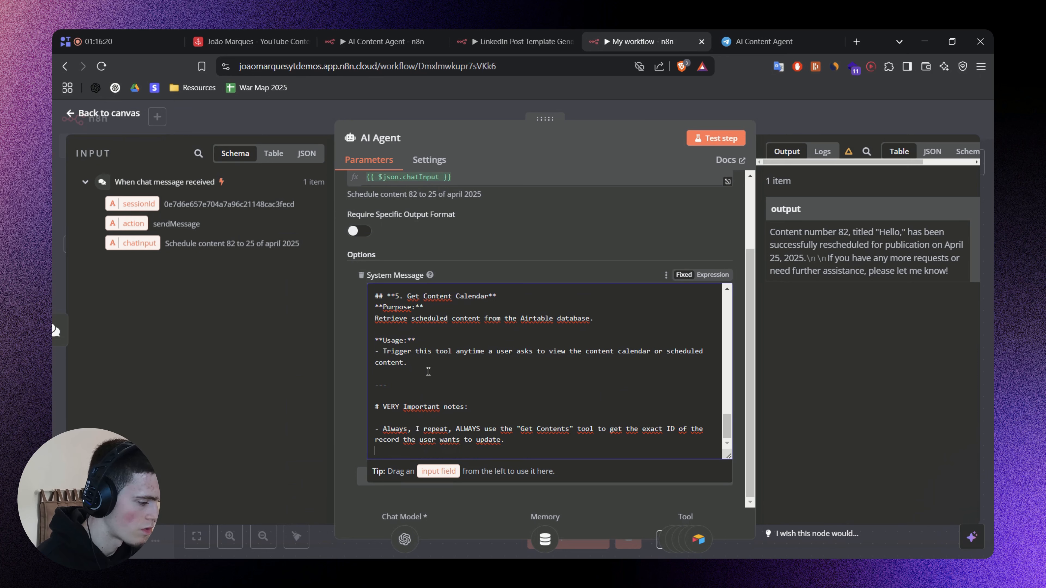
{"action": "key", "text": "BackSpace"}
{"action": "key", "text": "ctrl+v"}
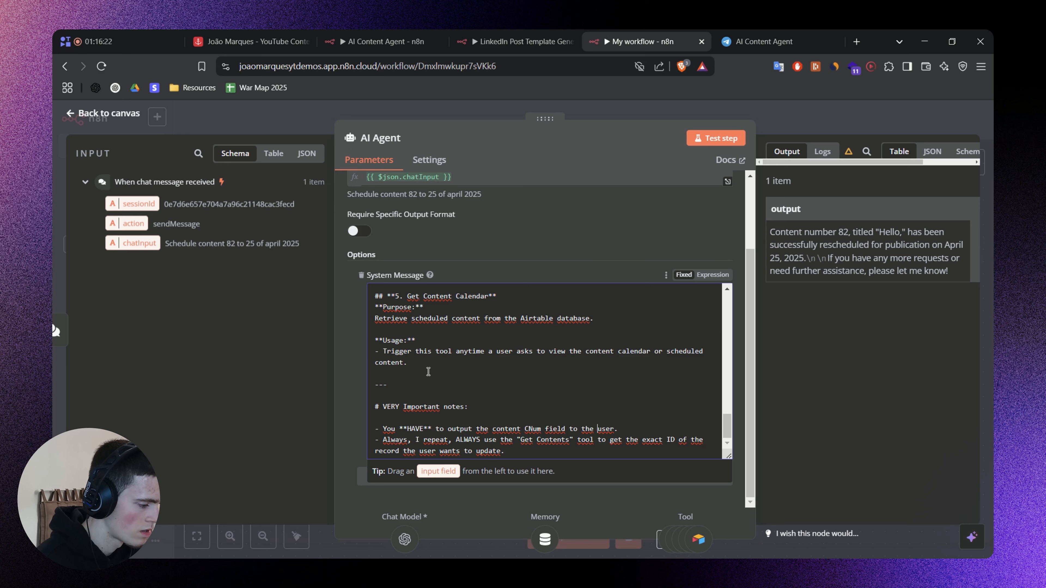
Reword the CNum note to "You **HAVE** to always output the content CNum to the user.".
{"action": "type", "text": "alwa"}
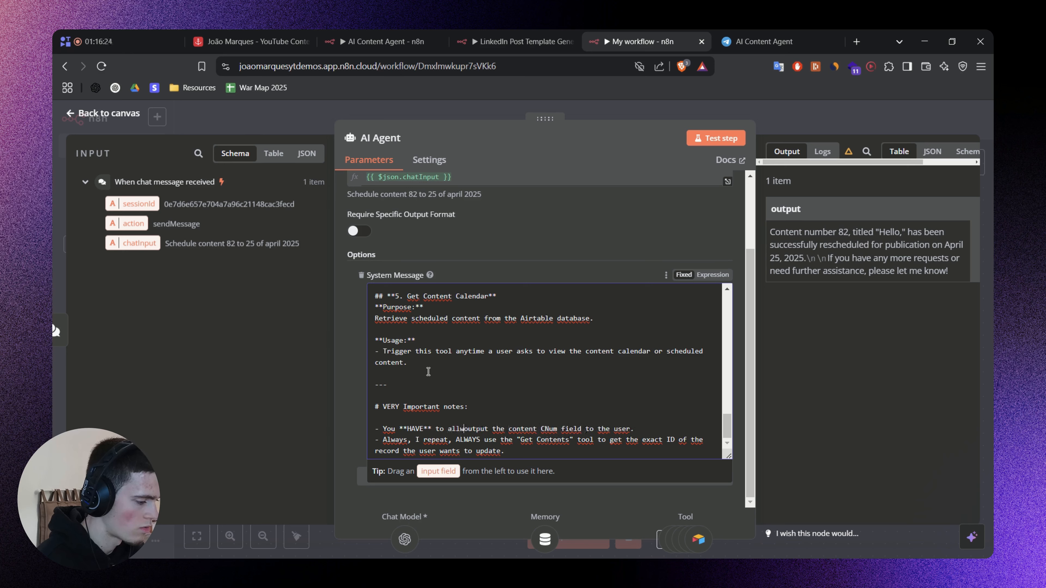
{"action": "type", "text": "ys"}
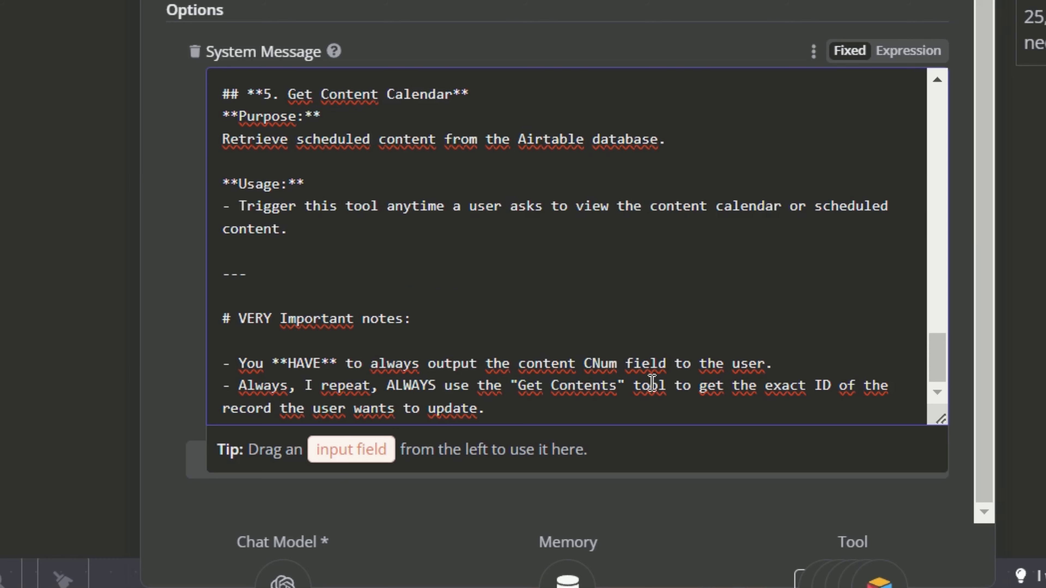
{"action": "double_click", "coordinate": [587, 429]}
{"action": "key", "text": "BackSpace"}
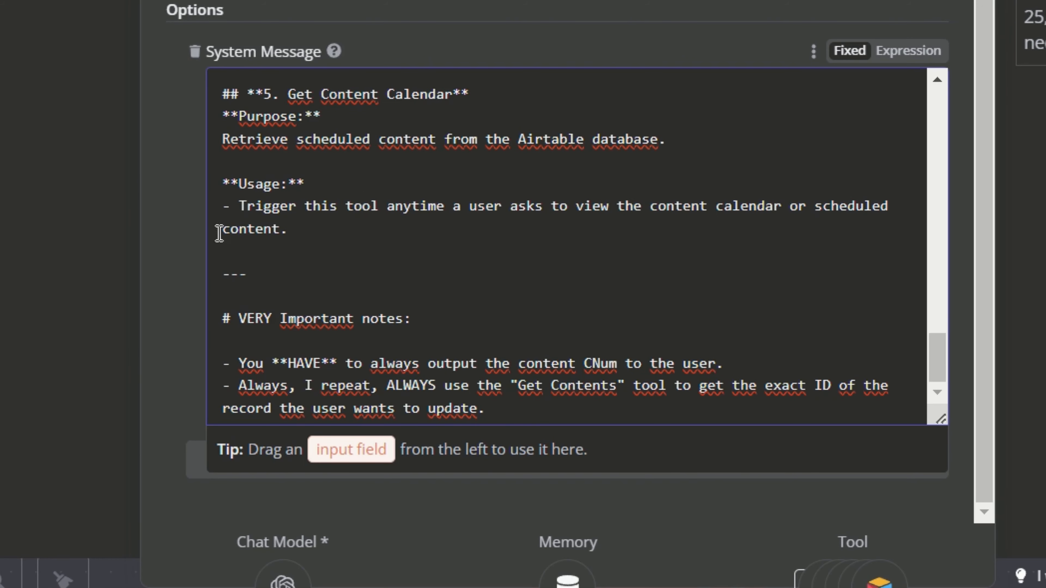
Review the end of the system message, close the AI Agent settings and save the workflow.
{"action": "left_click", "coordinate": [181, 250]}
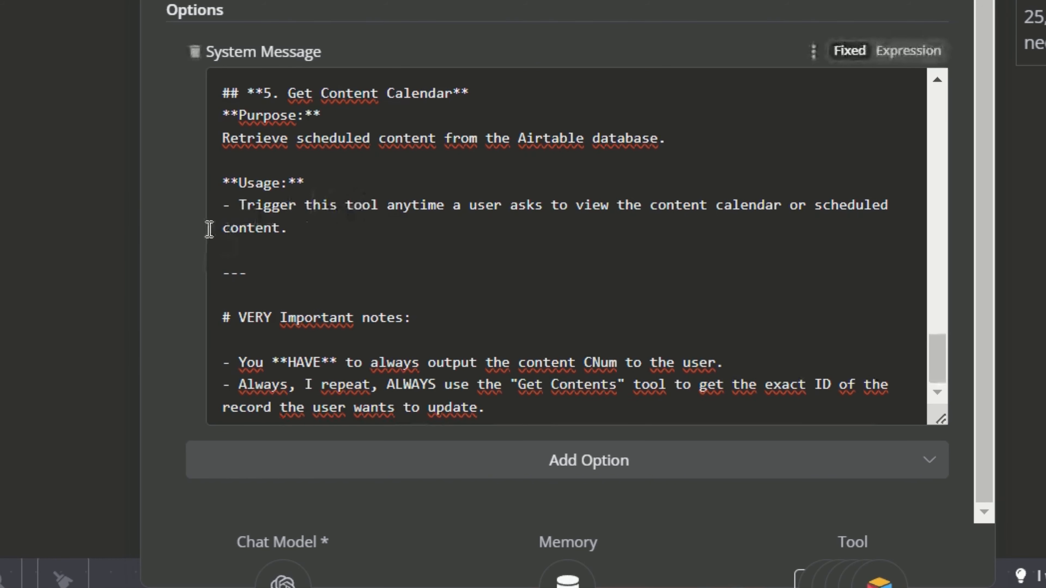
{"action": "left_click", "coordinate": [348, 244]}
{"action": "scroll", "coordinate": [329, 241], "scroll_direction": "up", "scroll_amount": 3}
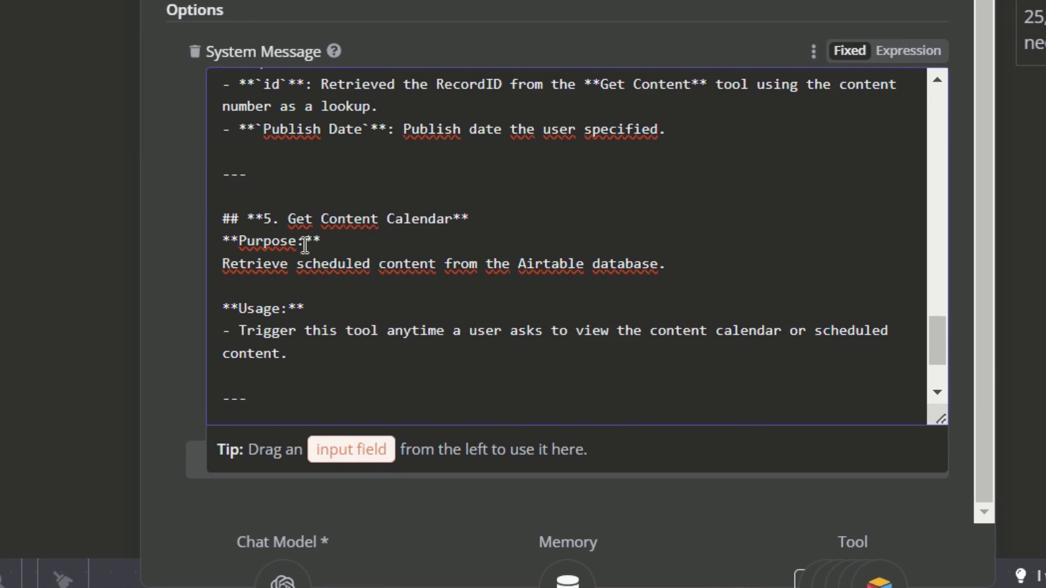
{"action": "left_click", "coordinate": [178, 256]}
{"action": "scroll", "coordinate": [329, 271], "scroll_direction": "down", "scroll_amount": 1}
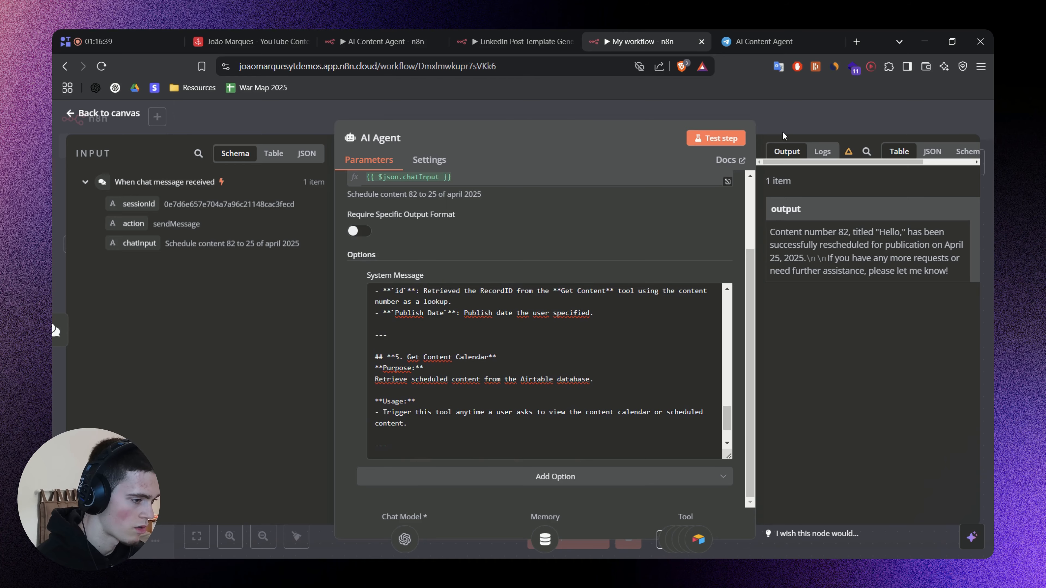
{"action": "left_click", "coordinate": [782, 132]}
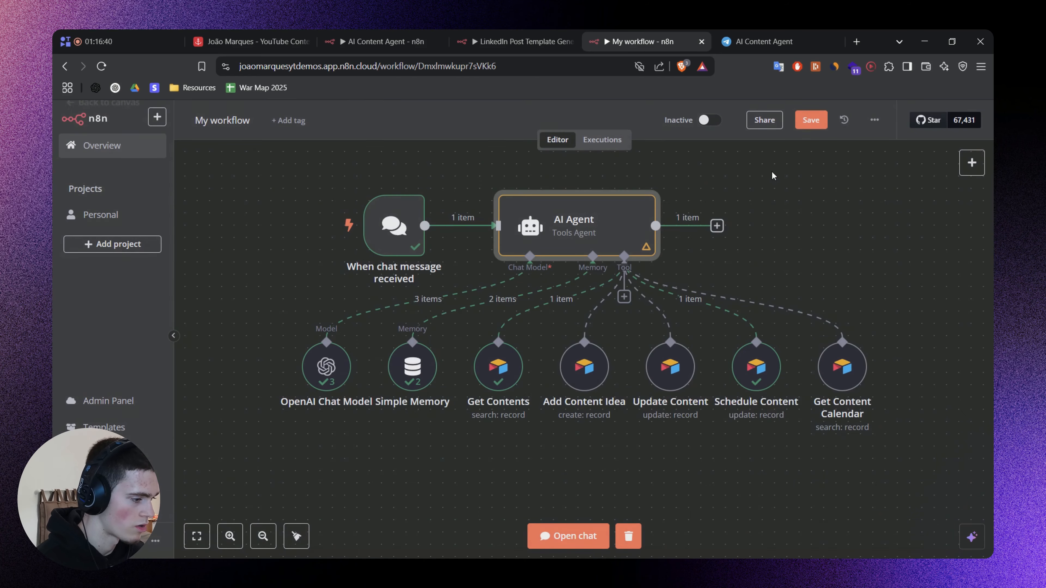
{"action": "scroll", "coordinate": [773, 175], "scroll_direction": "right", "scroll_amount": 2}
{"action": "key", "text": "ctrl+s"}
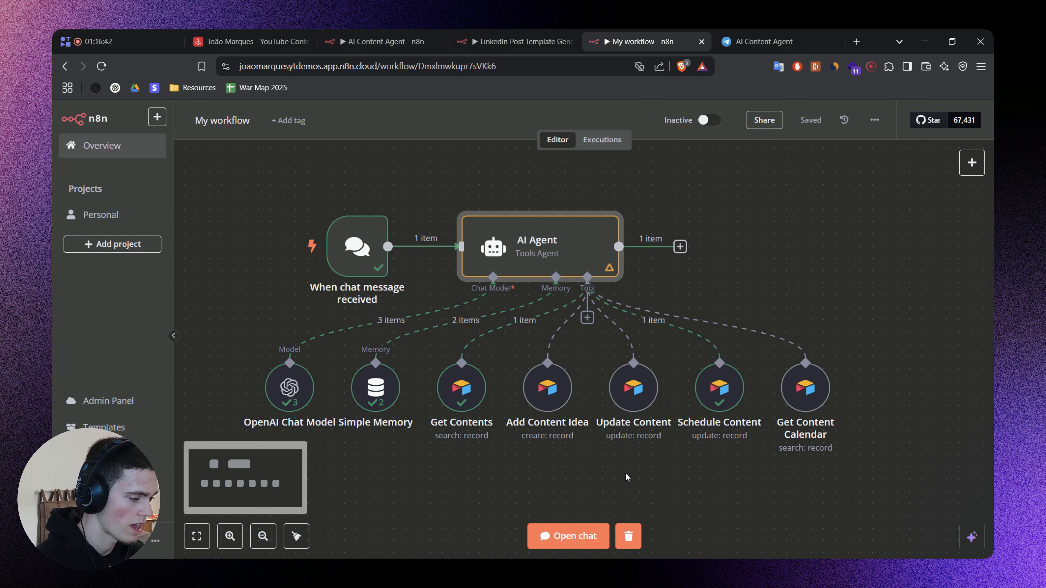
Ask the agent in the workflow's test chat "How does my content calendar look like at the moment".
{"action": "left_click", "coordinate": [587, 536]}
{"action": "left_click_drag", "start_coordinate": [577, 404], "coordinate": [577, 242]}
{"action": "left_click", "coordinate": [275, 540]}
{"action": "type", "text": "How does my content calendar look like at the moment"}
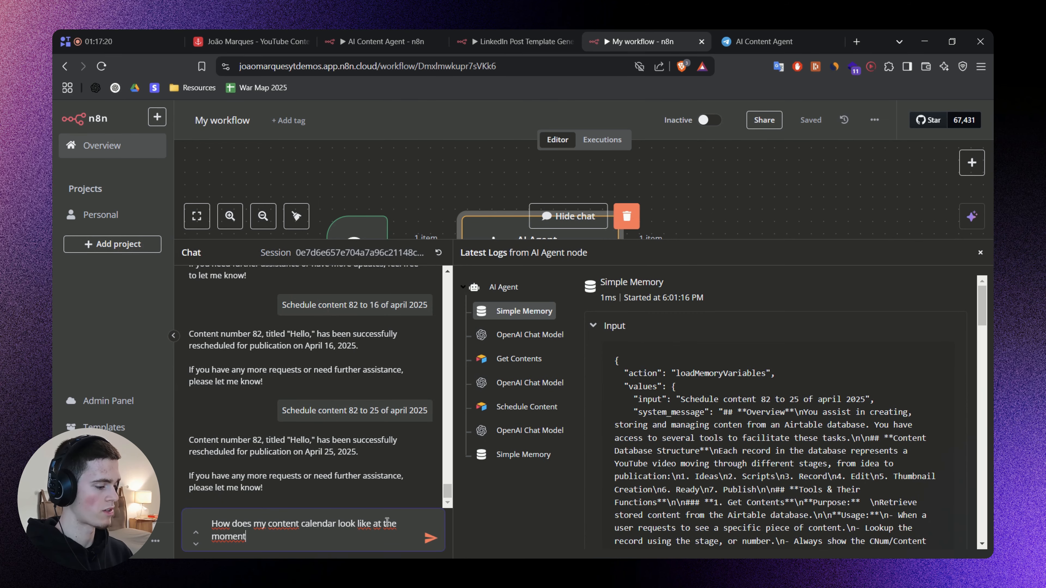
{"action": "left_click", "coordinate": [424, 538]}
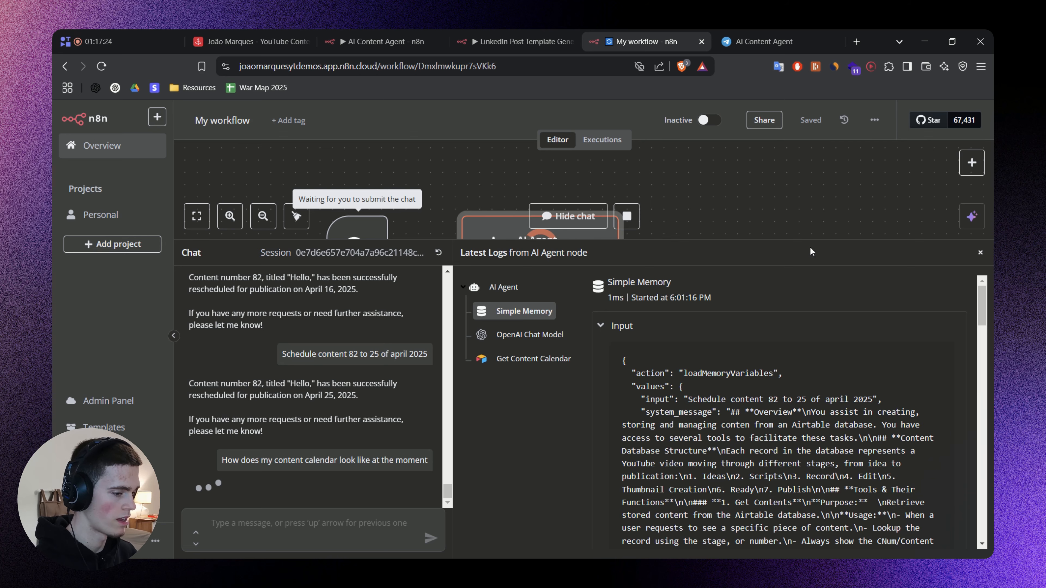
{"action": "left_click_drag", "start_coordinate": [914, 253], "coordinate": [832, 435]}
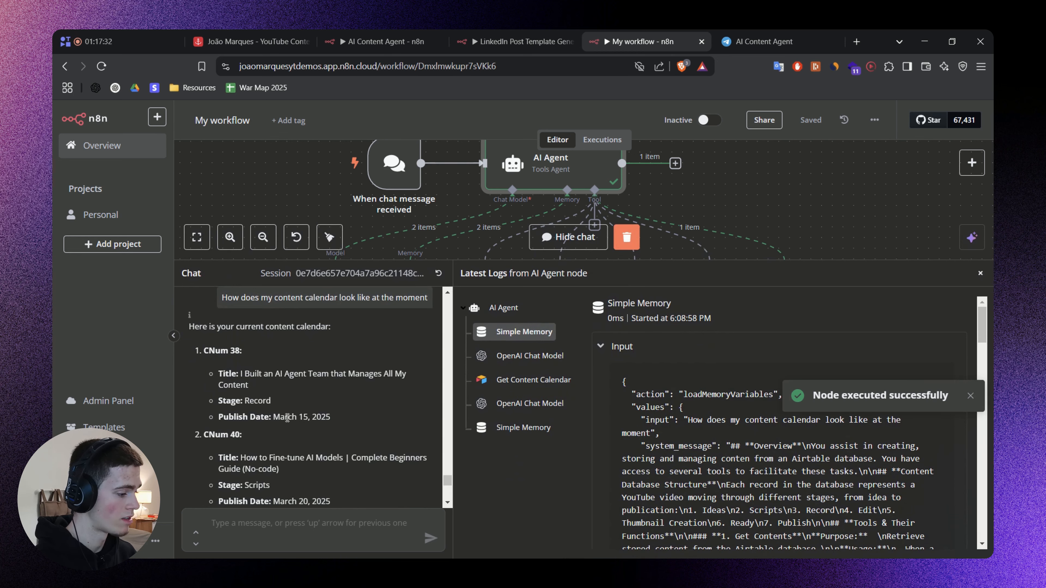
Read through the agent's content calendar reply, checking each item's CNum, title, stage and publish date.
{"action": "left_click_drag", "start_coordinate": [272, 417], "coordinate": [294, 416]}
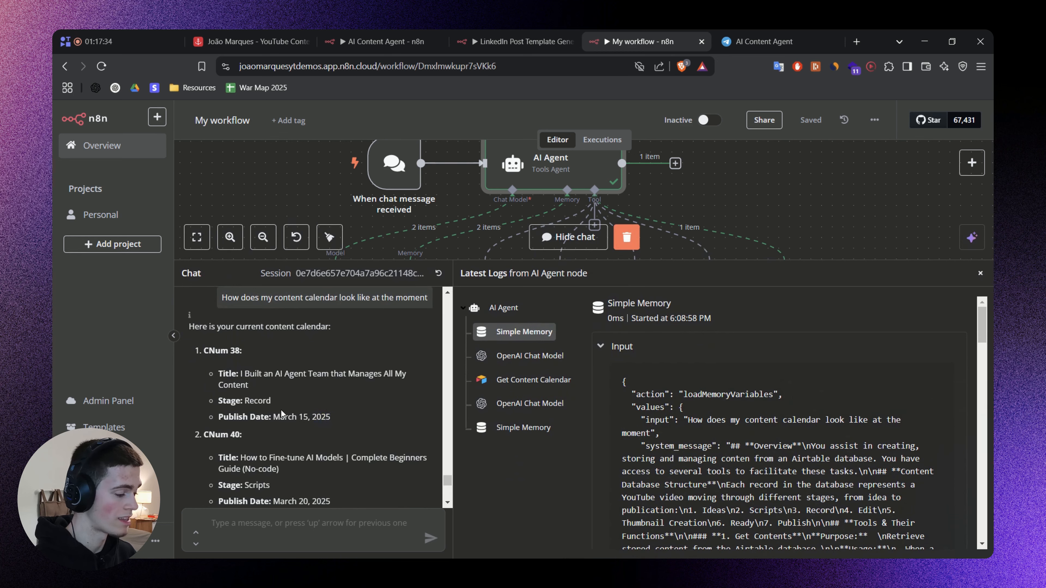
{"action": "scroll", "coordinate": [339, 411], "scroll_direction": "down", "scroll_amount": 2}
{"action": "scroll", "coordinate": [260, 389], "scroll_direction": "down", "scroll_amount": 6}
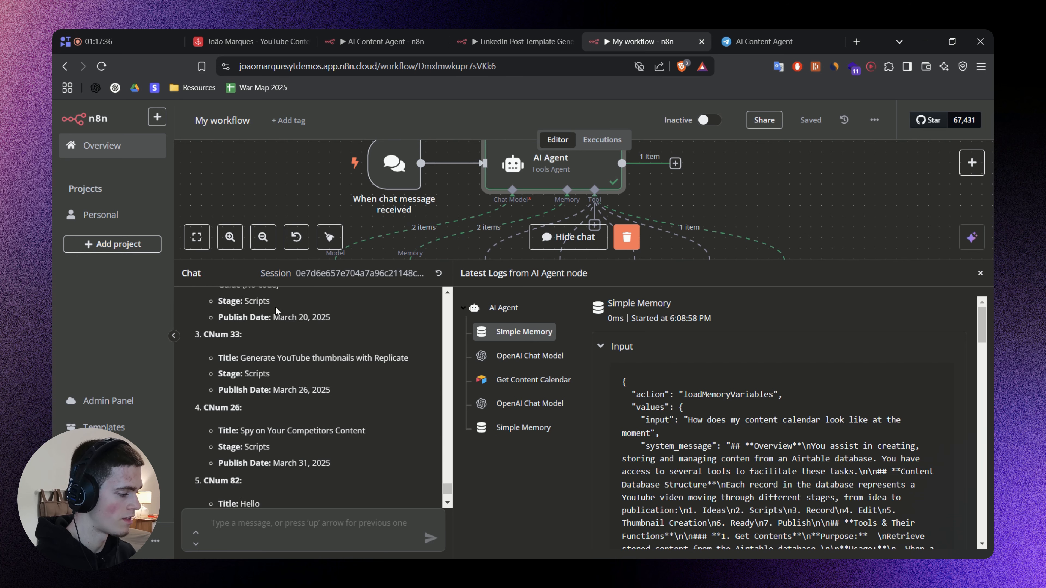
{"action": "scroll", "coordinate": [303, 480], "scroll_direction": "down", "scroll_amount": 1}
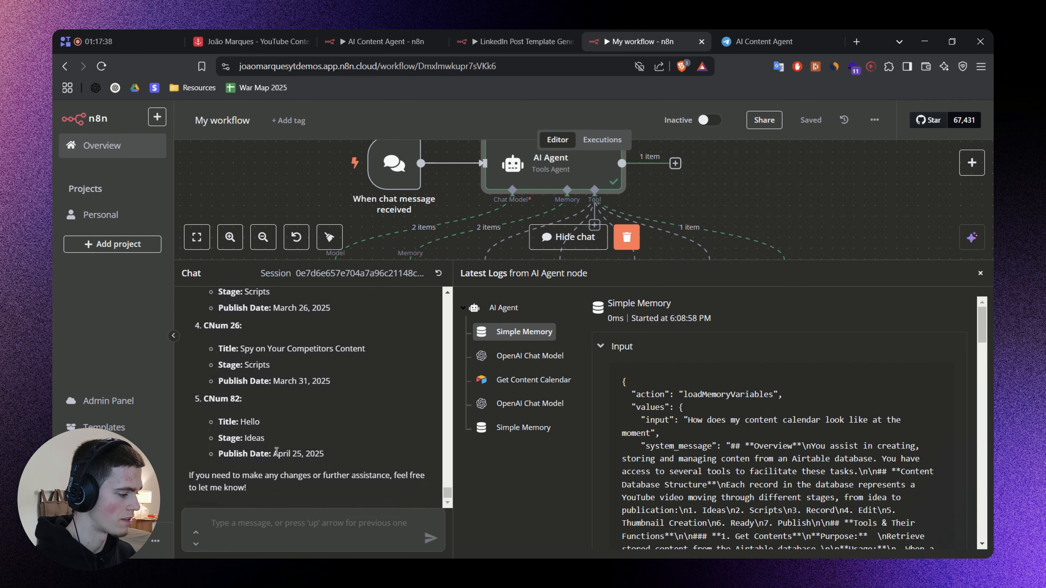
{"action": "scroll", "coordinate": [342, 453], "scroll_direction": "up", "scroll_amount": 10}
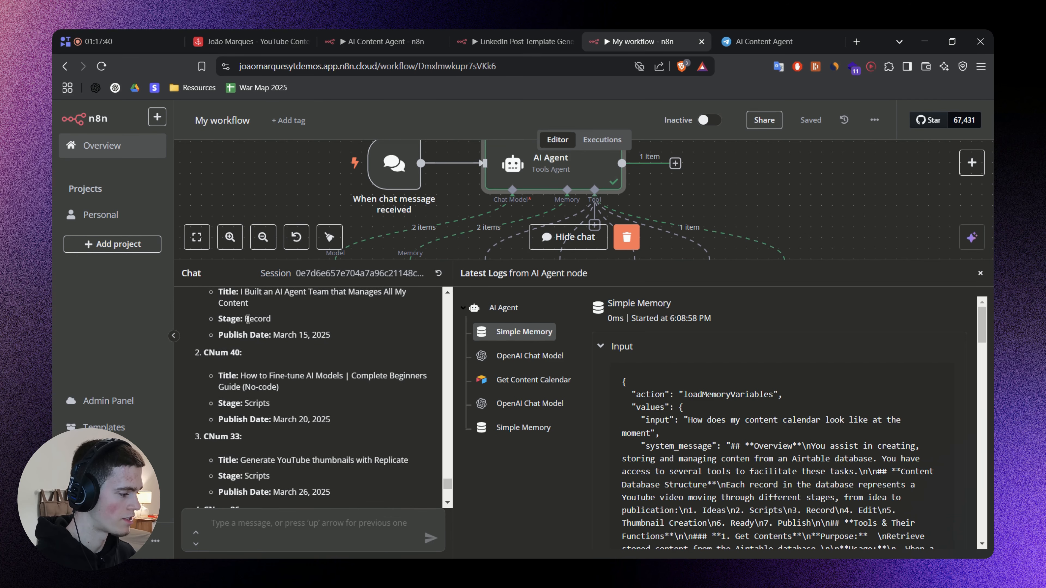
{"action": "scroll", "coordinate": [338, 443], "scroll_direction": "up", "scroll_amount": 1}
Check the Content Calendar in Airtable, open its All Content view and return to the n8n workflow.
{"action": "left_click", "coordinate": [251, 41]}
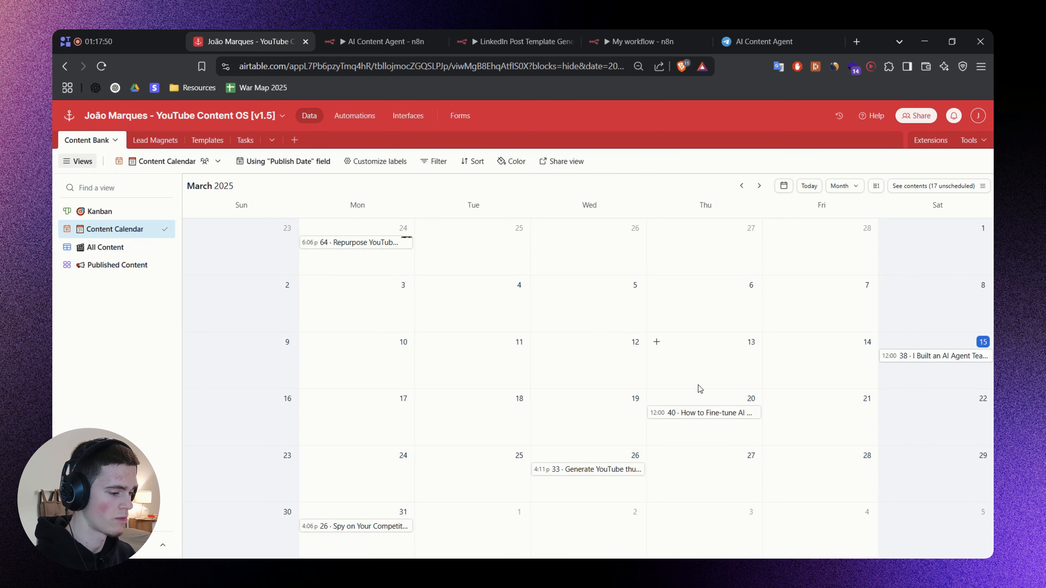
{"action": "left_click", "coordinate": [105, 246]}
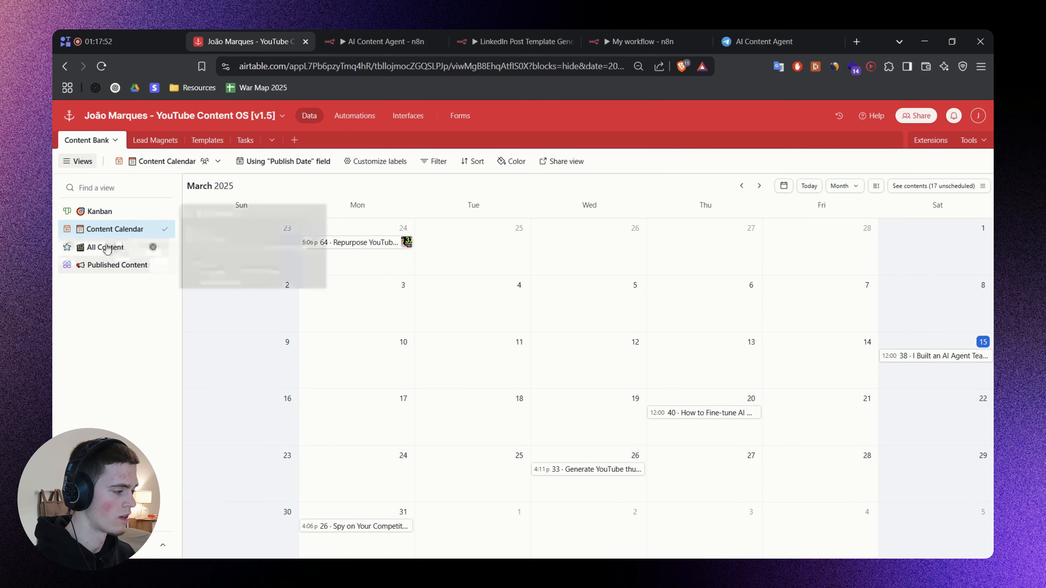
{"action": "left_click", "coordinate": [628, 31]}
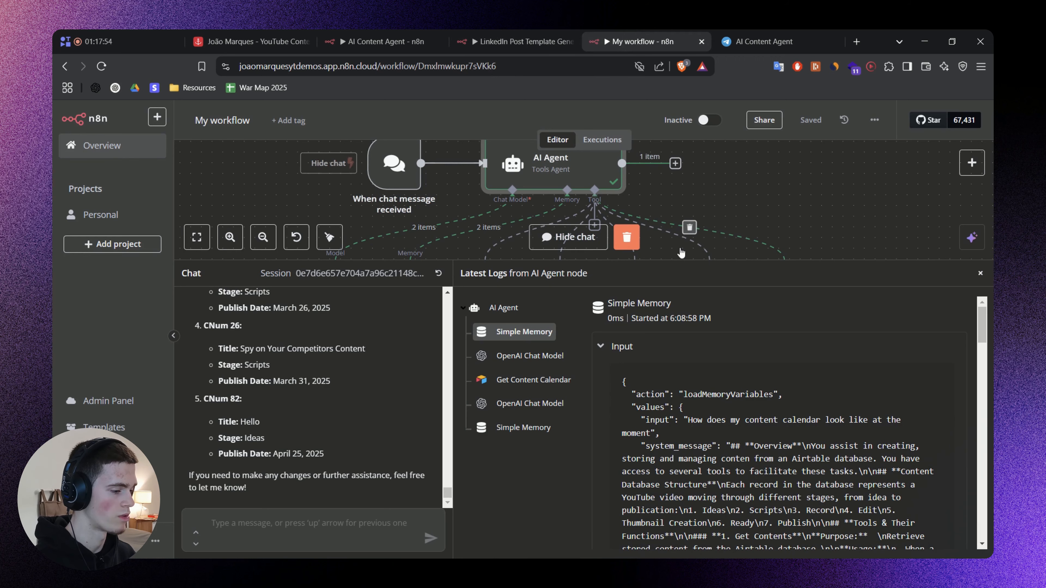
Shrink the chat area and box-select the agent's model, memory and tool nodes to review them on the canvas.
{"action": "left_click_drag", "start_coordinate": [726, 275], "coordinate": [725, 435]}
{"action": "left_click_drag", "start_coordinate": [863, 345], "coordinate": [844, 369]}
{"action": "left_click_drag", "start_coordinate": [828, 318], "coordinate": [722, 278]}
{"action": "left_click", "coordinate": [808, 307]}
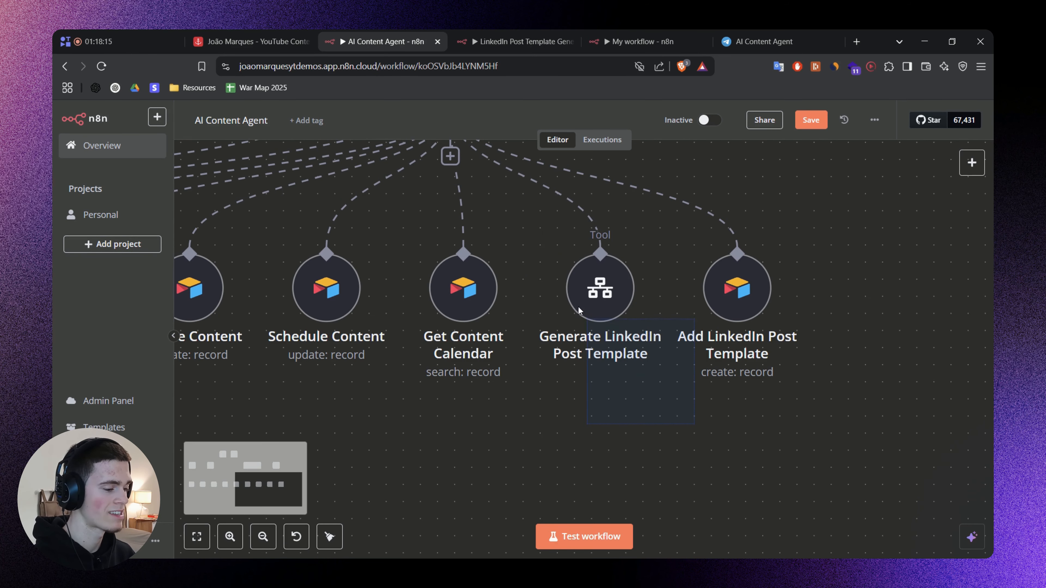
{"action": "left_click_drag", "start_coordinate": [579, 311], "coordinate": [523, 217]}
{"action": "left_click", "coordinate": [523, 218]}
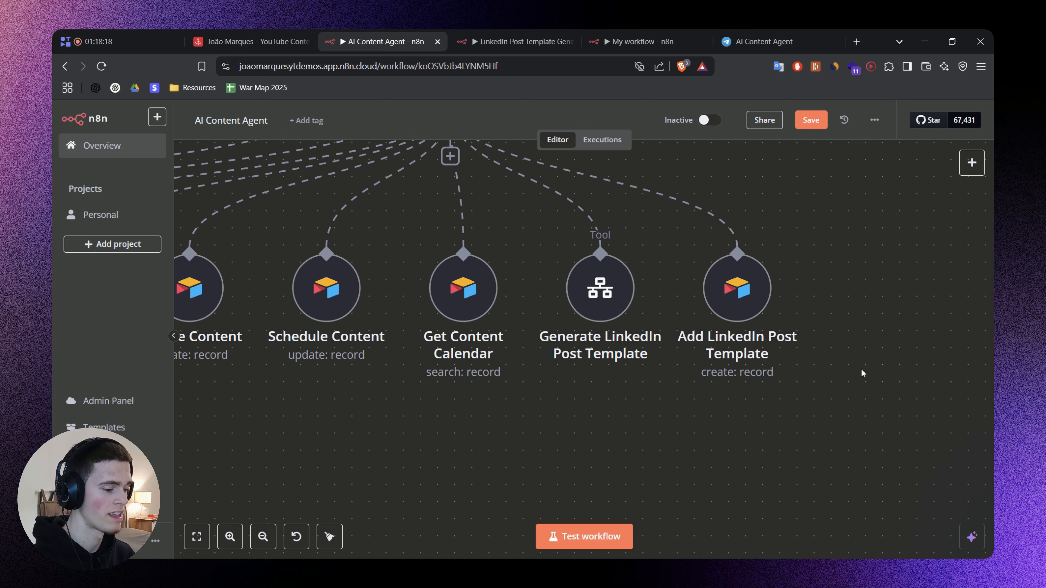
Examine the AI Content Agent workflow from the Telegram Trigger through the AI Agent to its LinkedIn post template tools.
{"action": "left_click_drag", "start_coordinate": [752, 358], "coordinate": [706, 251]}
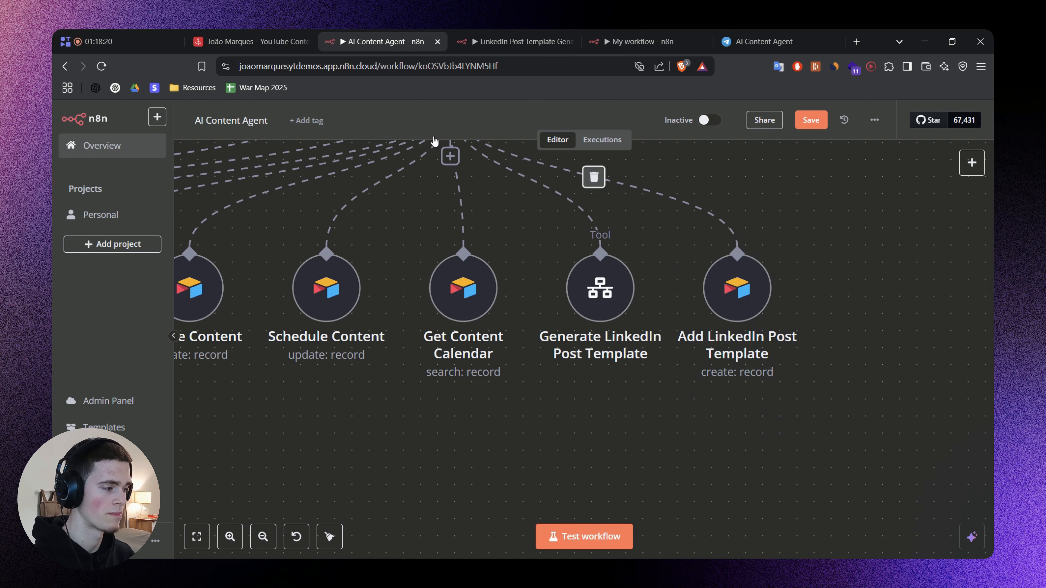
{"action": "left_click", "coordinate": [257, 42]}
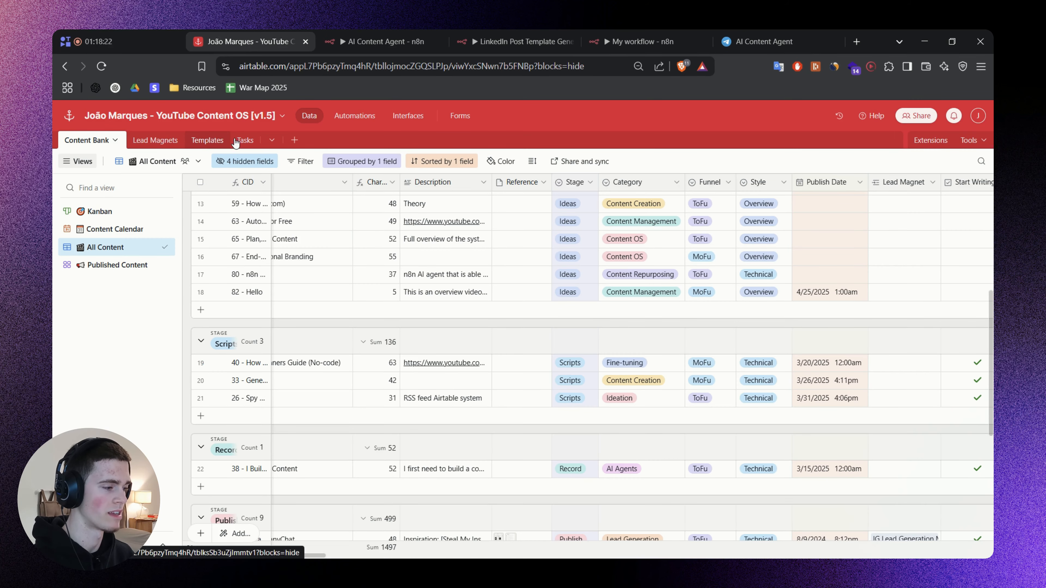
{"action": "left_click", "coordinate": [383, 41]}
{"action": "scroll", "coordinate": [833, 386], "scroll_direction": "down", "scroll_amount": 3}
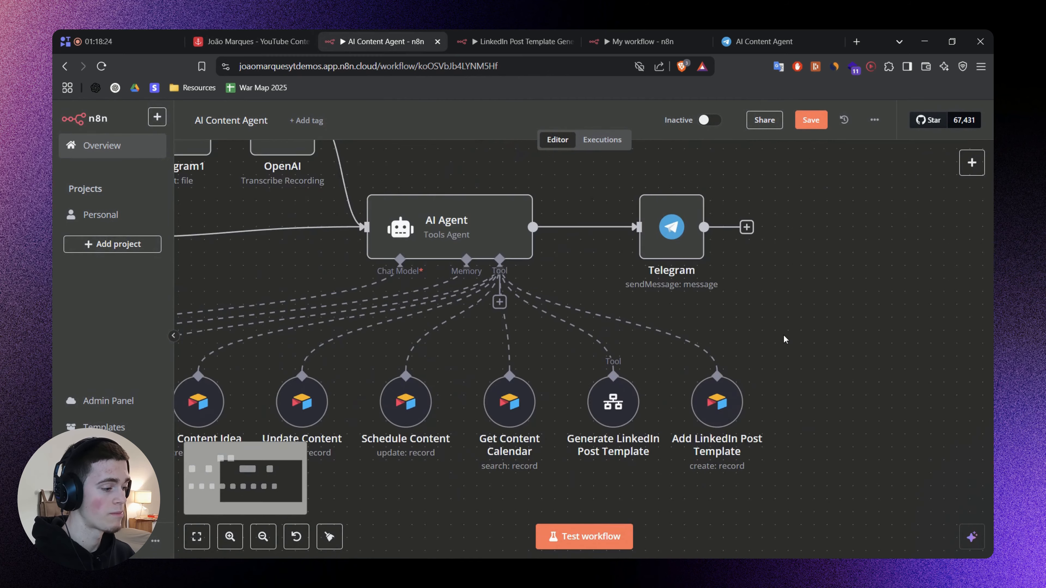
{"action": "left_click_drag", "start_coordinate": [718, 269], "coordinate": [659, 212]}
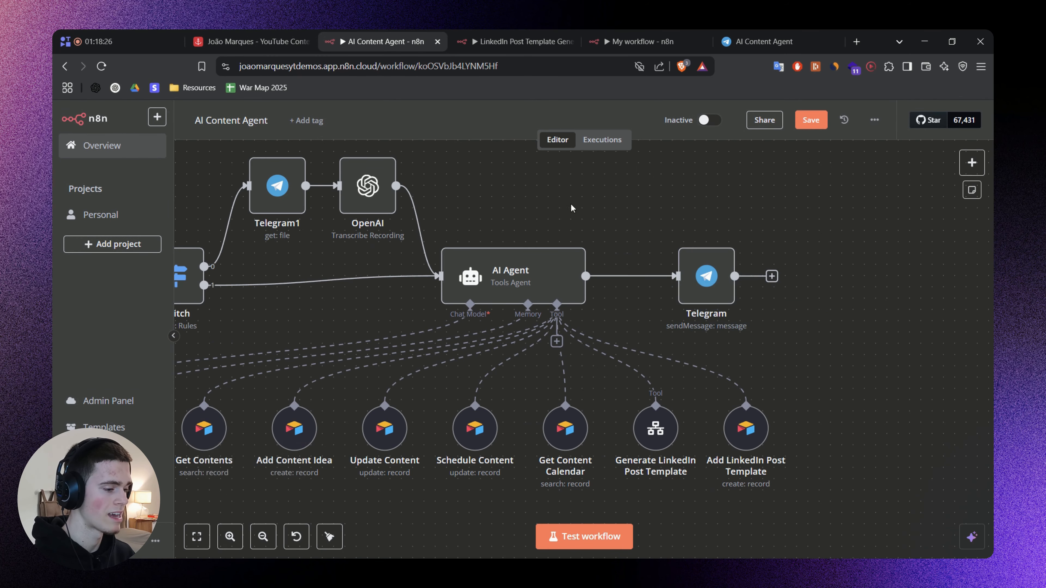
{"action": "left_click_drag", "start_coordinate": [572, 208], "coordinate": [774, 206]}
{"action": "left_click_drag", "start_coordinate": [195, 194], "coordinate": [276, 340]}
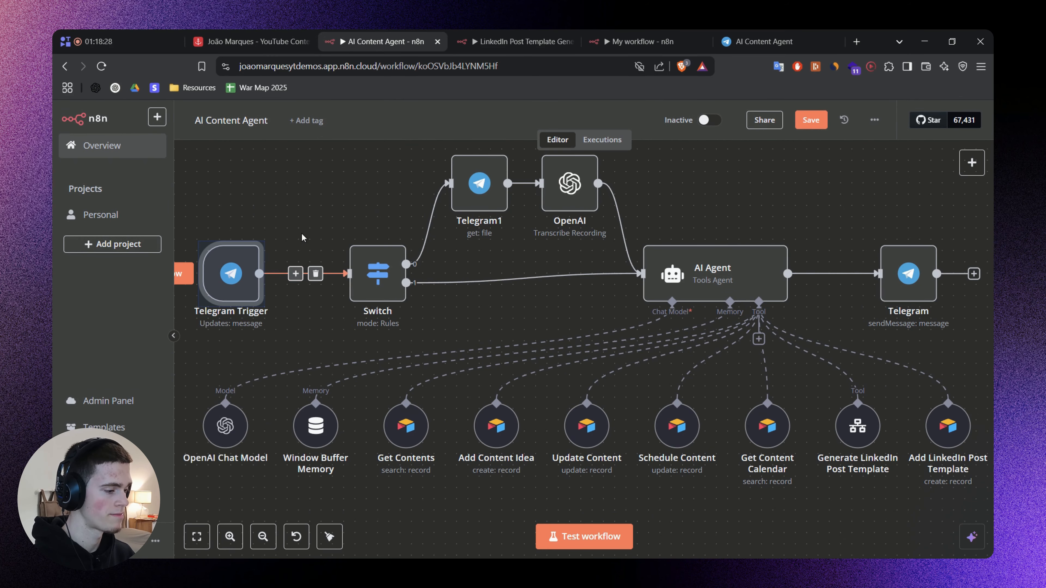
{"action": "left_click_drag", "start_coordinate": [486, 276], "coordinate": [462, 352]}
{"action": "left_click_drag", "start_coordinate": [393, 184], "coordinate": [608, 324]}
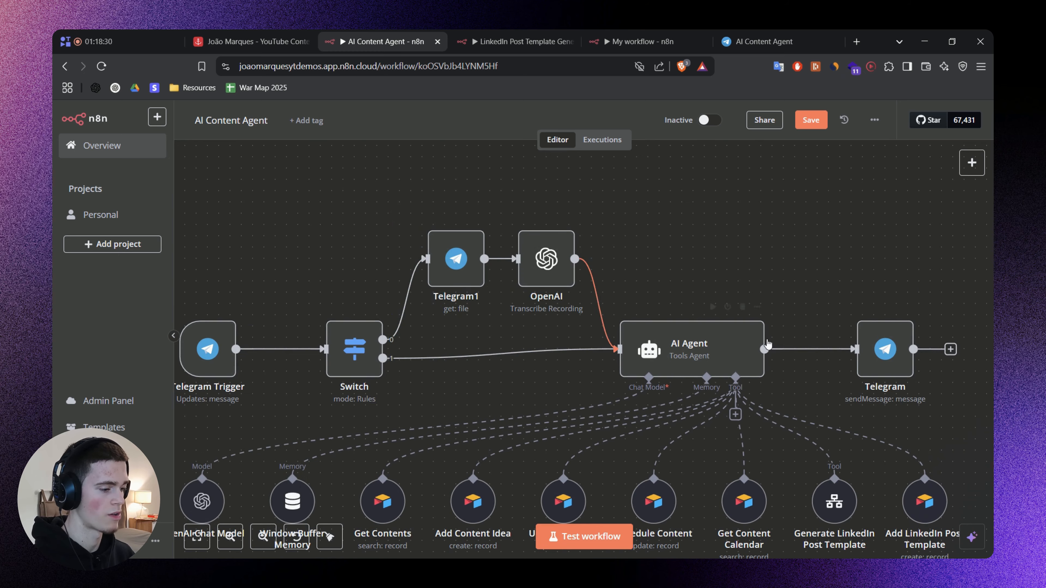
{"action": "left_click_drag", "start_coordinate": [909, 425], "coordinate": [710, 306]}
{"action": "scroll", "coordinate": [735, 385], "scroll_direction": "up", "scroll_amount": 4}
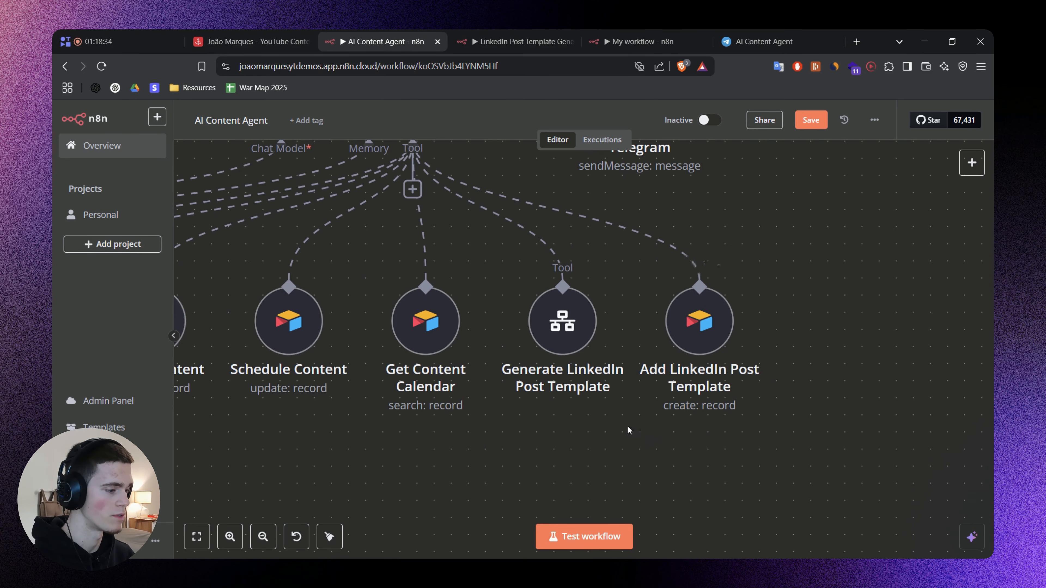
Inspect the Generate LinkedIn Post Template tool's settings, close them and switch to the LinkedIn Post Template Generator workflow.
{"action": "mouse_move", "coordinate": [555, 325]}
{"action": "scroll", "coordinate": [565, 337], "scroll_direction": "up", "scroll_amount": 2}
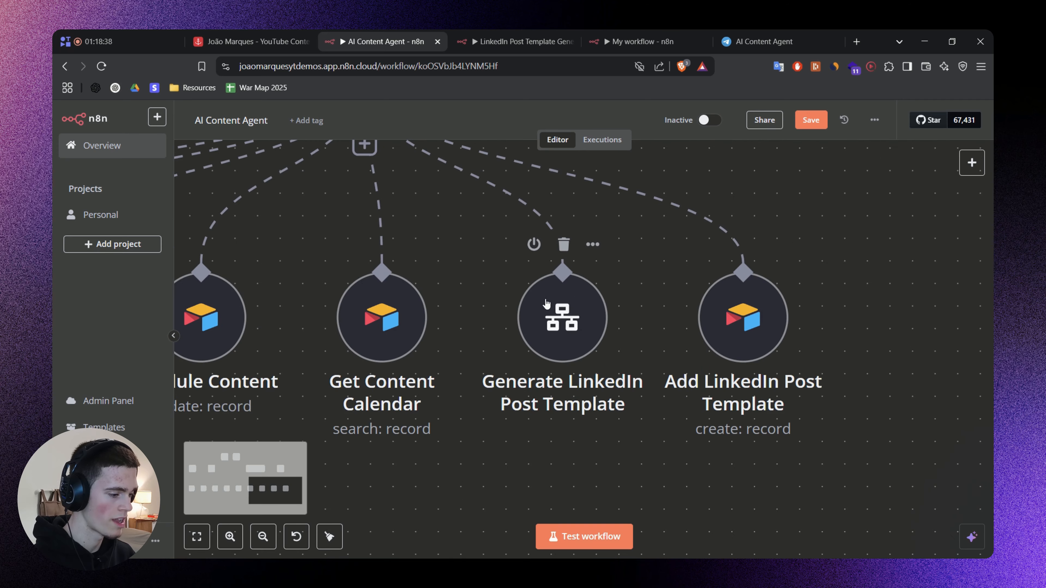
{"action": "left_click", "coordinate": [565, 316]}
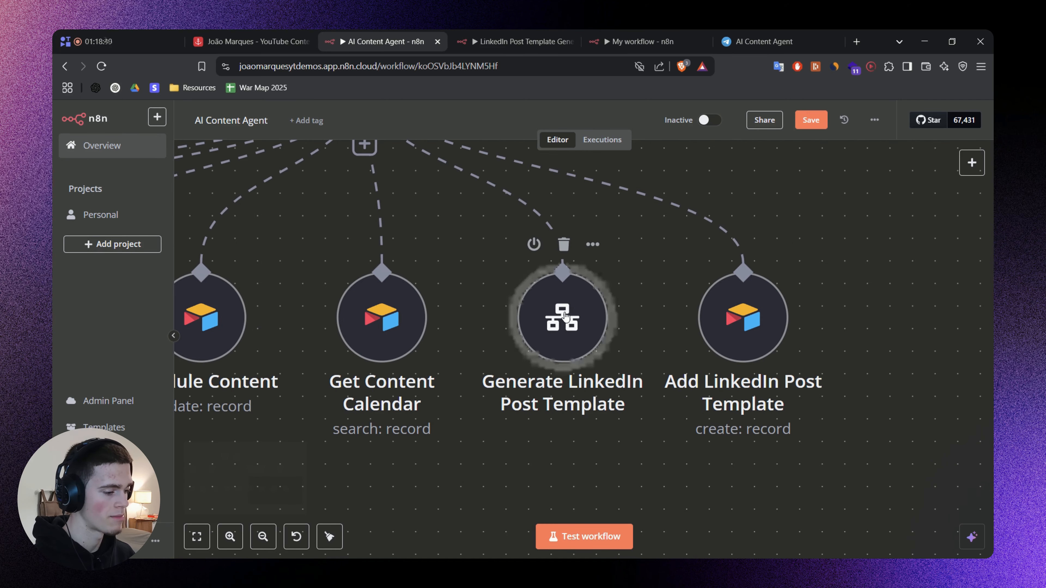
{"action": "double_click", "coordinate": [566, 316]}
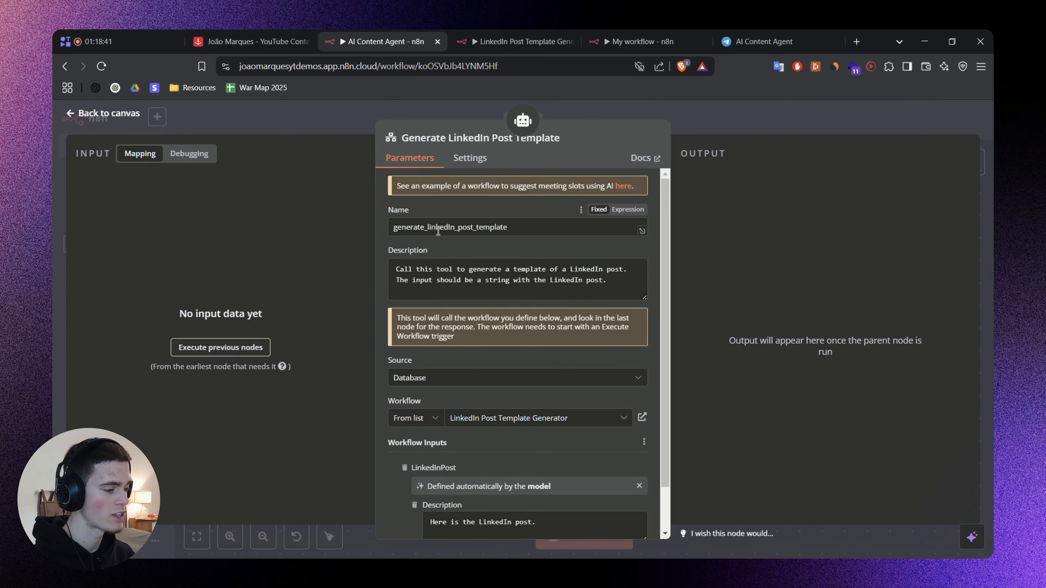
{"action": "left_click", "coordinate": [719, 116]}
{"action": "scroll", "coordinate": [749, 178], "scroll_direction": "down", "scroll_amount": 2}
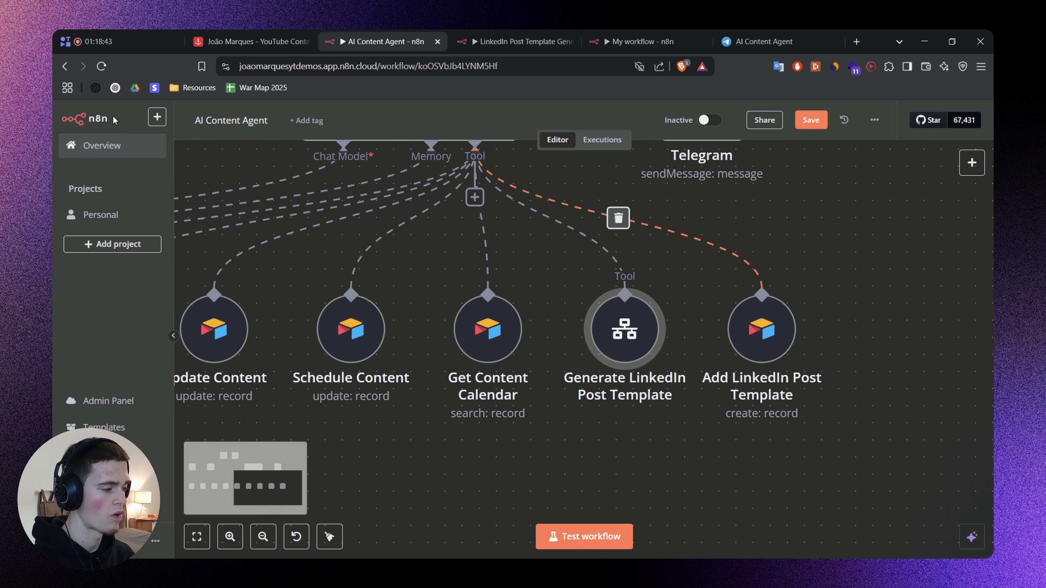
{"action": "left_click", "coordinate": [538, 42]}
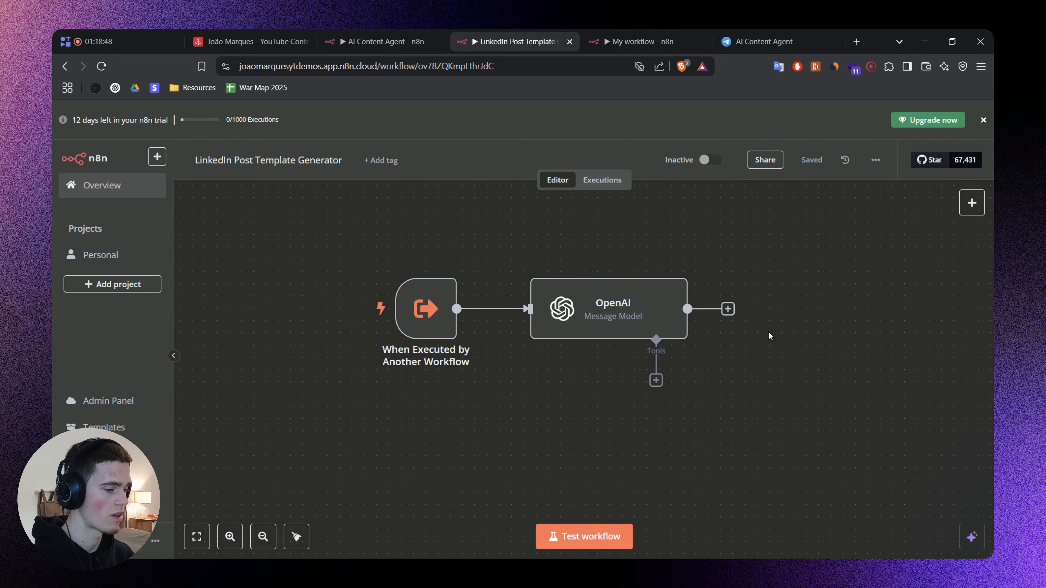
Switch to My workflow, close its chat and logs, and add a Call n8n Workflow Tool to the AI Agent.
{"action": "left_click", "coordinate": [643, 41]}
{"action": "scroll", "coordinate": [445, 235], "scroll_direction": "up", "scroll_amount": 3}
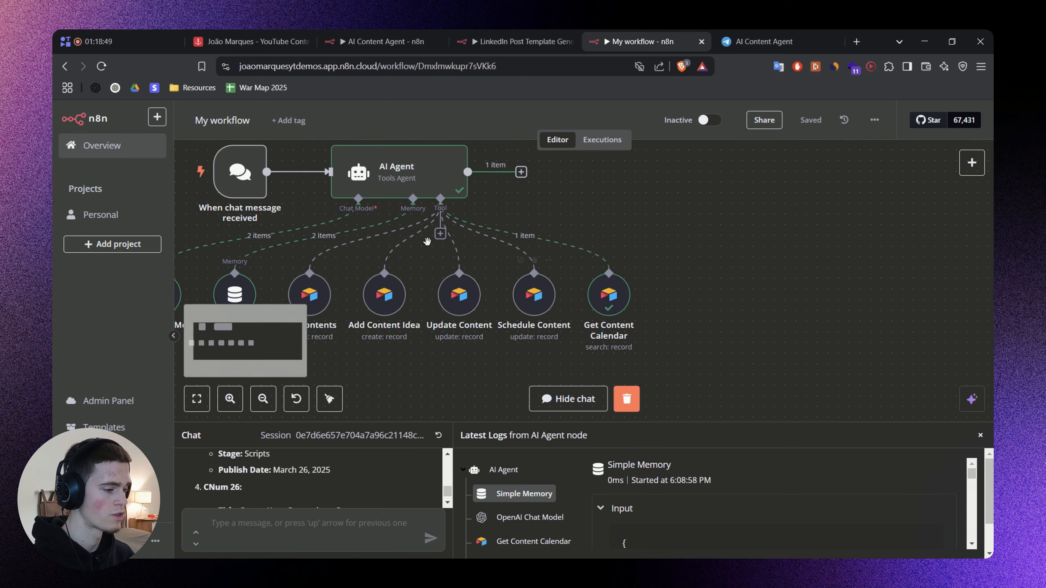
{"action": "left_click", "coordinate": [443, 234]}
{"action": "left_click", "coordinate": [714, 361]}
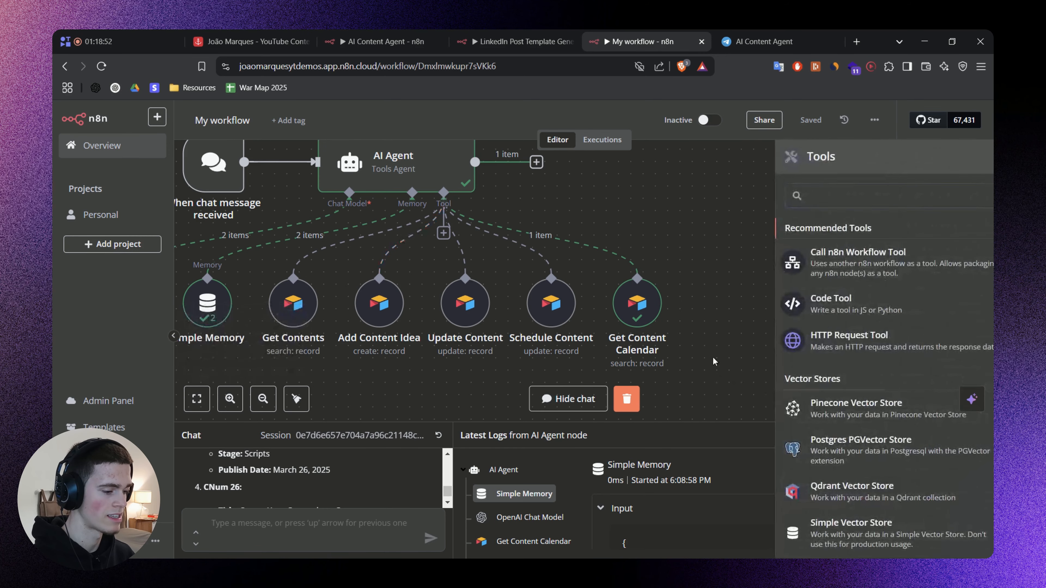
{"action": "left_click", "coordinate": [980, 436]}
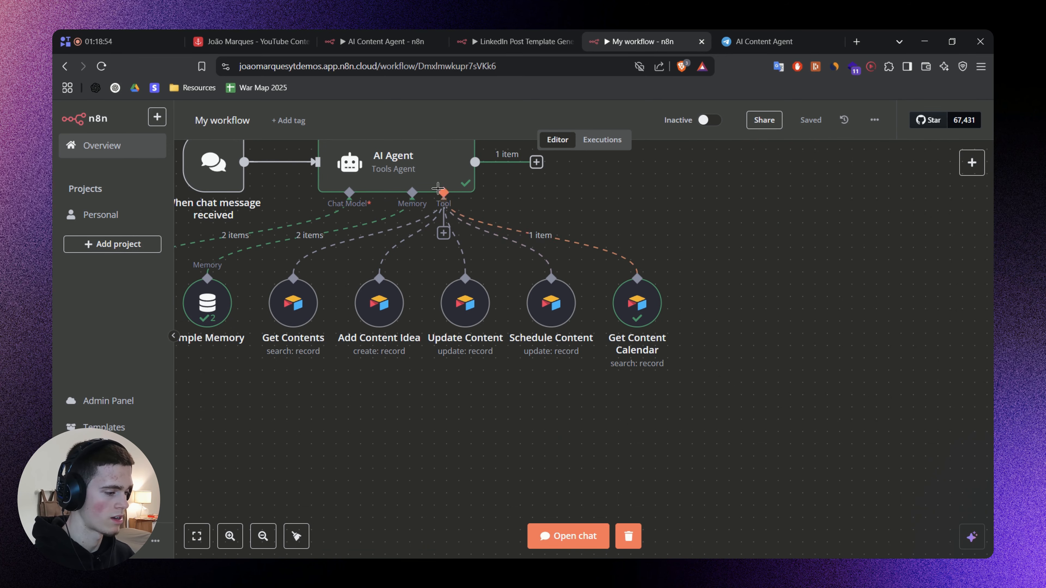
{"action": "left_click", "coordinate": [442, 234]}
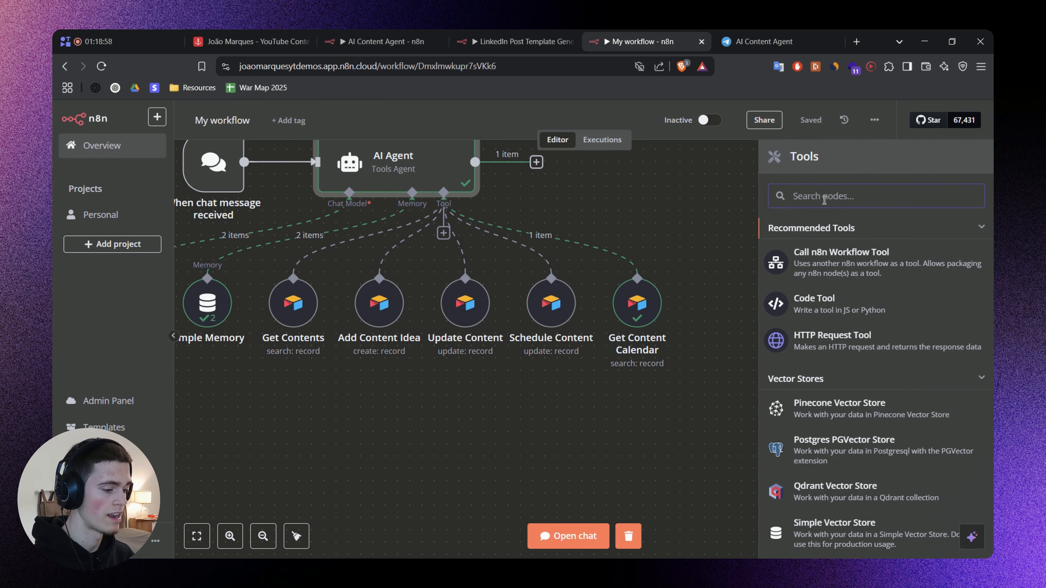
{"action": "left_click", "coordinate": [872, 270]}
Set the tool's description to "Call this tool to generate a template of a LinkedIn post. The input should be a string with the LinkedIn post.".
{"action": "left_click", "coordinate": [437, 291]}
{"action": "type", "text": "Call this tool to generate a template of a LinkedIn post. The input should be a string with the LinkedIn post."}
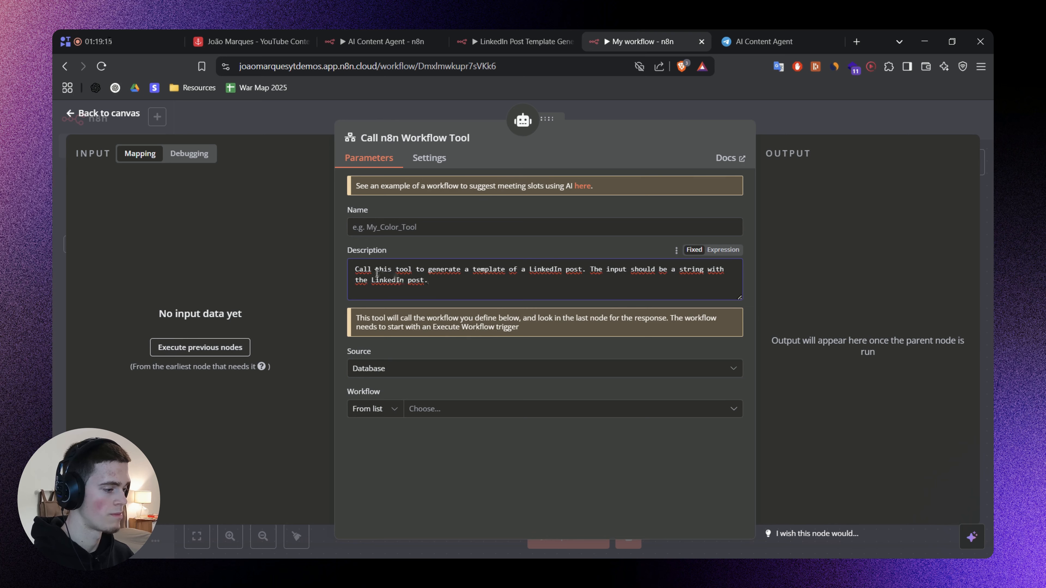
{"action": "left_click_drag", "start_coordinate": [400, 270], "coordinate": [504, 273]}
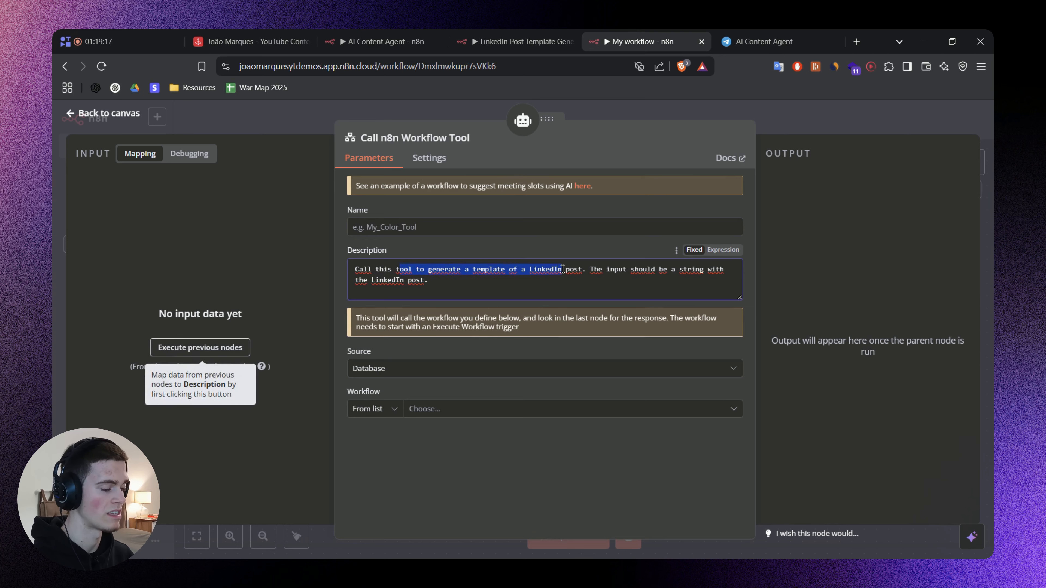
{"action": "left_click", "coordinate": [591, 270]}
{"action": "left_click_drag", "start_coordinate": [626, 275], "coordinate": [687, 278]}
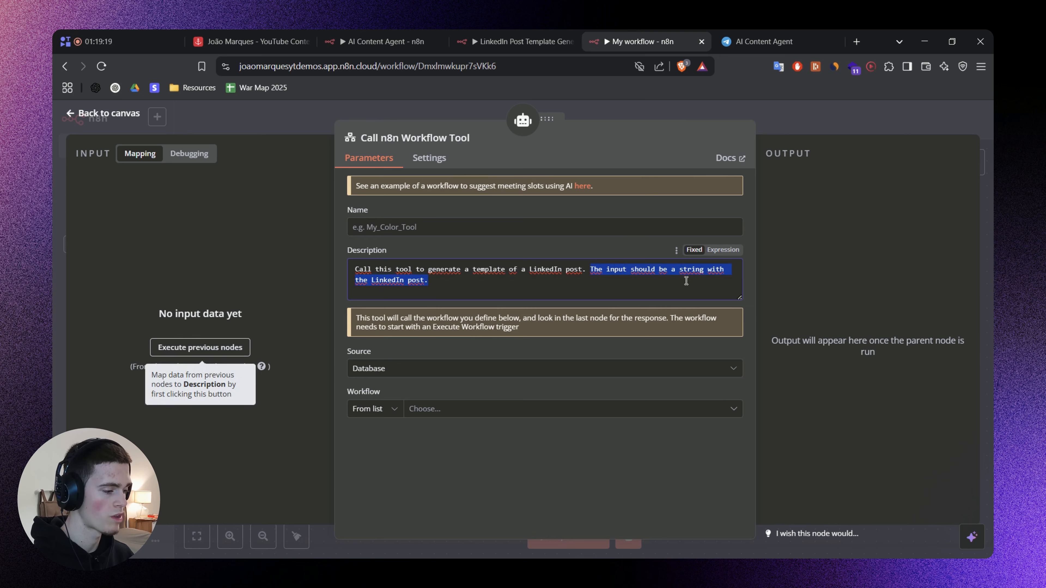
{"action": "left_click", "coordinate": [503, 251]}
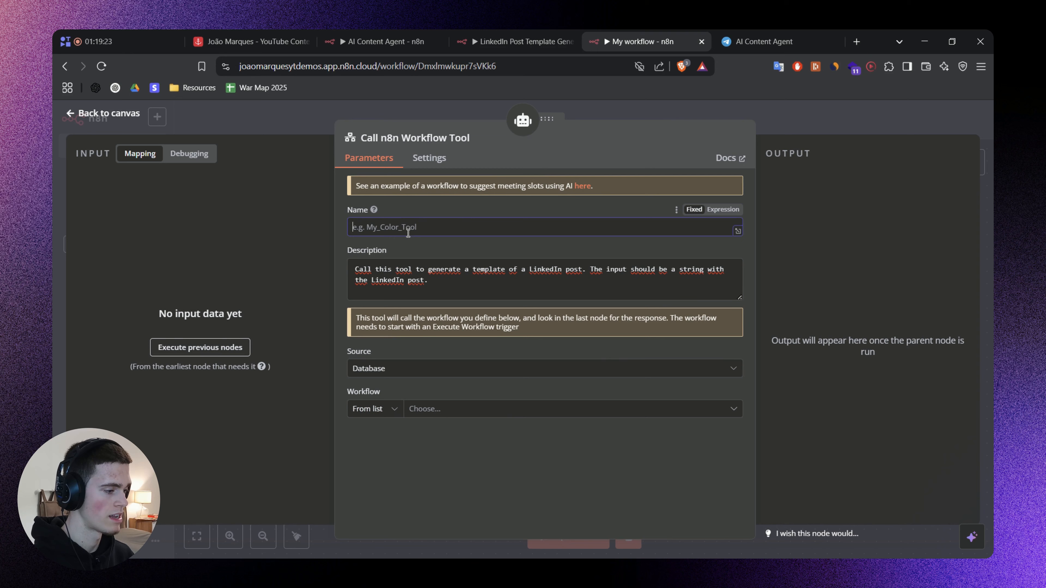
Name the new workflow tool generate_linkedIn_post_template.
{"action": "left_click", "coordinate": [409, 231]}
{"action": "type", "text": "generate_linkedIn_post_template"}
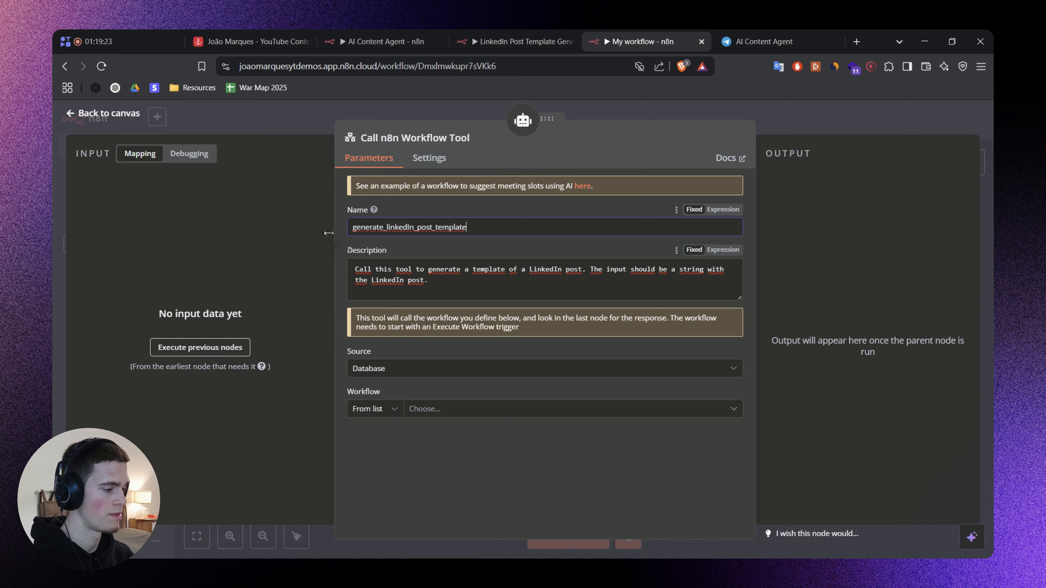
{"action": "left_click", "coordinate": [468, 255]}
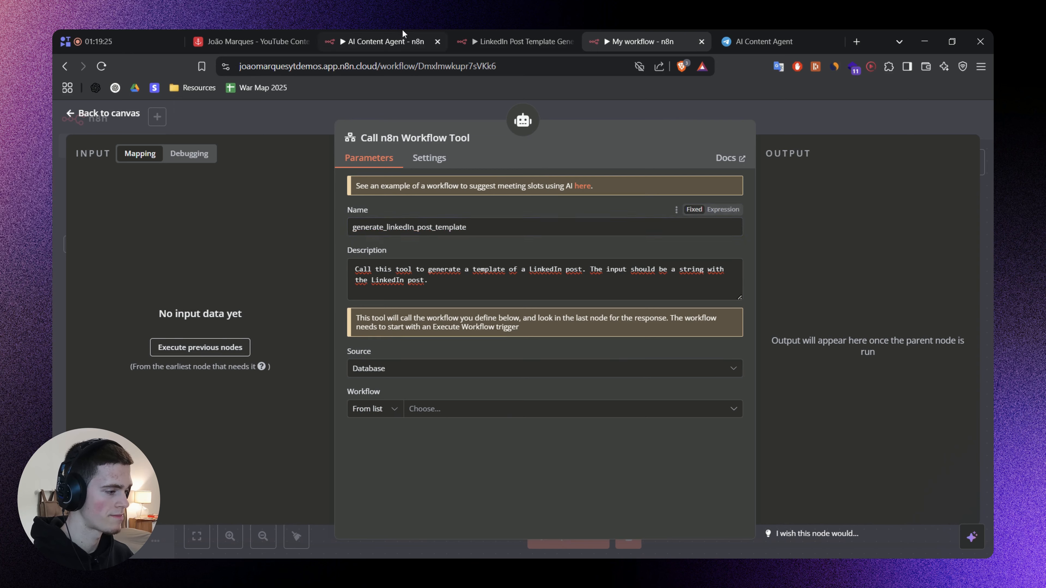
Check which workflows the tool can call, look at the LinkedIn Post Template Generator workflow and close the tool's settings.
{"action": "left_click", "coordinate": [427, 409]}
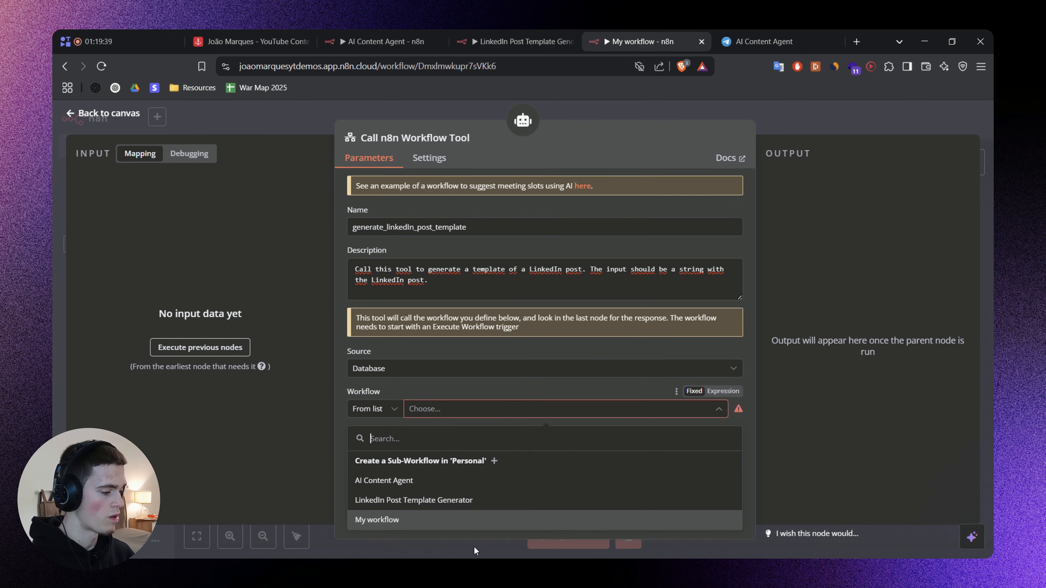
{"action": "left_click", "coordinate": [434, 384]}
{"action": "left_click", "coordinate": [515, 41]}
{"action": "left_click", "coordinate": [610, 33]}
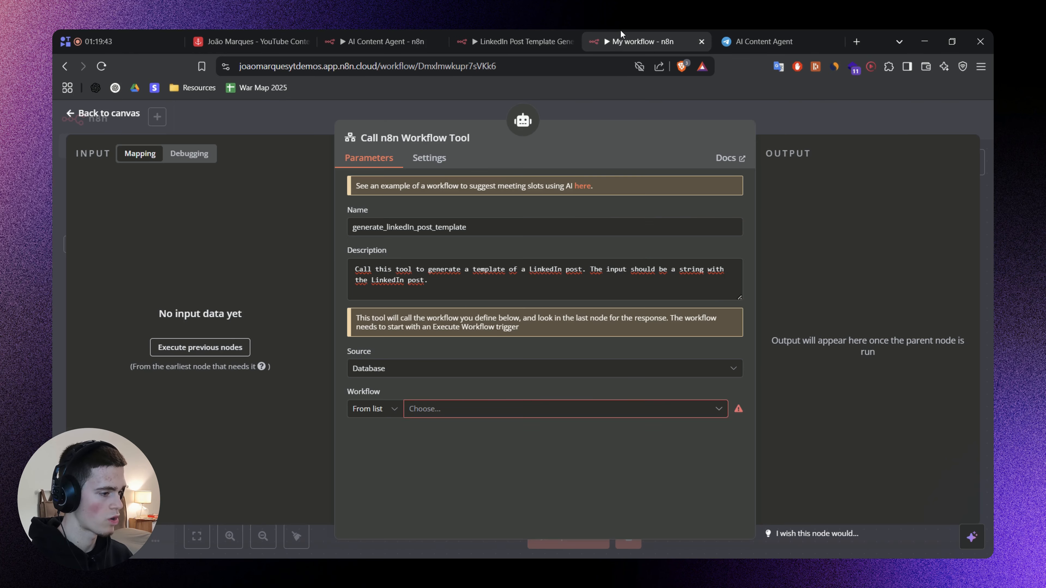
{"action": "left_click", "coordinate": [794, 114]}
{"action": "left_click_drag", "start_coordinate": [766, 325], "coordinate": [781, 329]}
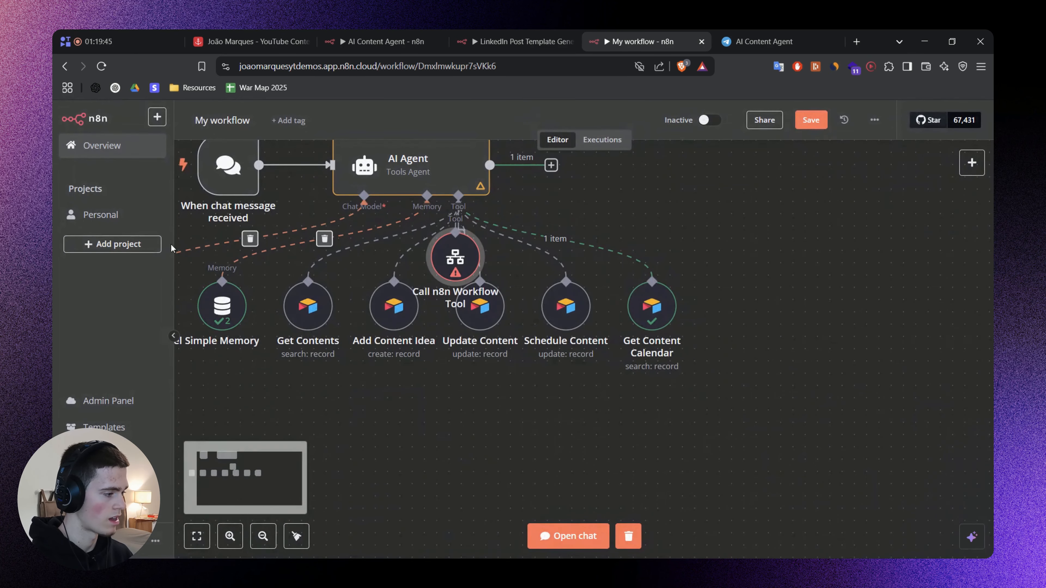
Create a new workflow in the Personal project with a When Executed by Another Workflow trigger.
{"action": "middle_click", "coordinate": [112, 216]}
{"action": "left_click", "coordinate": [671, 41]}
{"action": "left_click", "coordinate": [907, 176]}
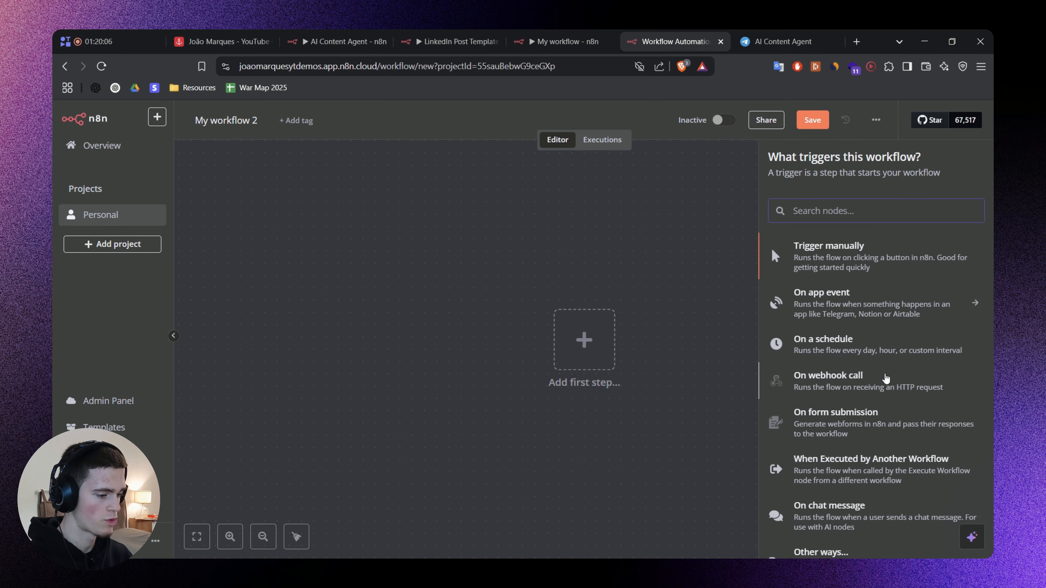
{"action": "scroll", "coordinate": [832, 388], "scroll_direction": "down", "scroll_amount": 1}
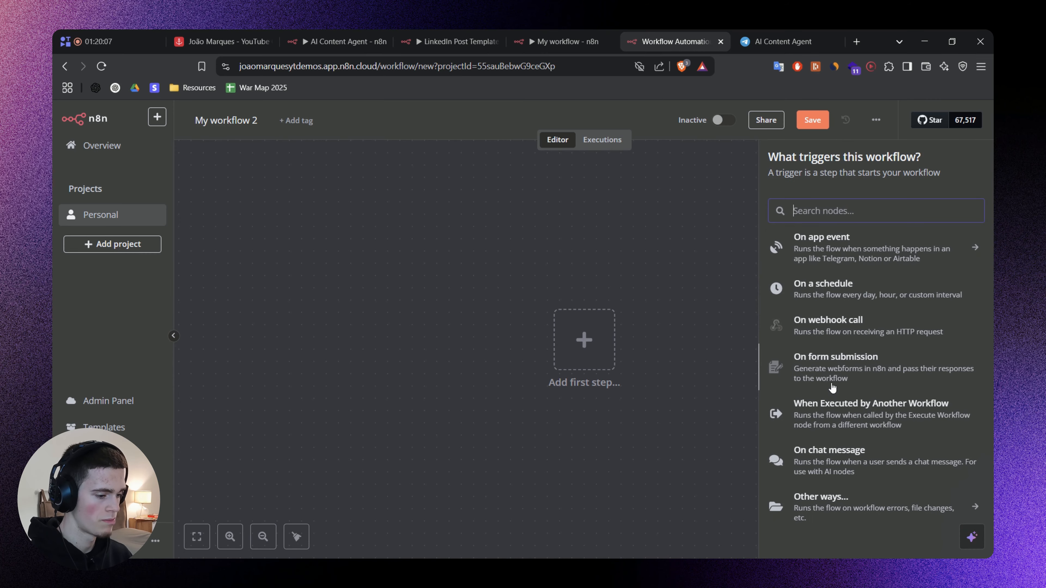
{"action": "left_click", "coordinate": [906, 412]}
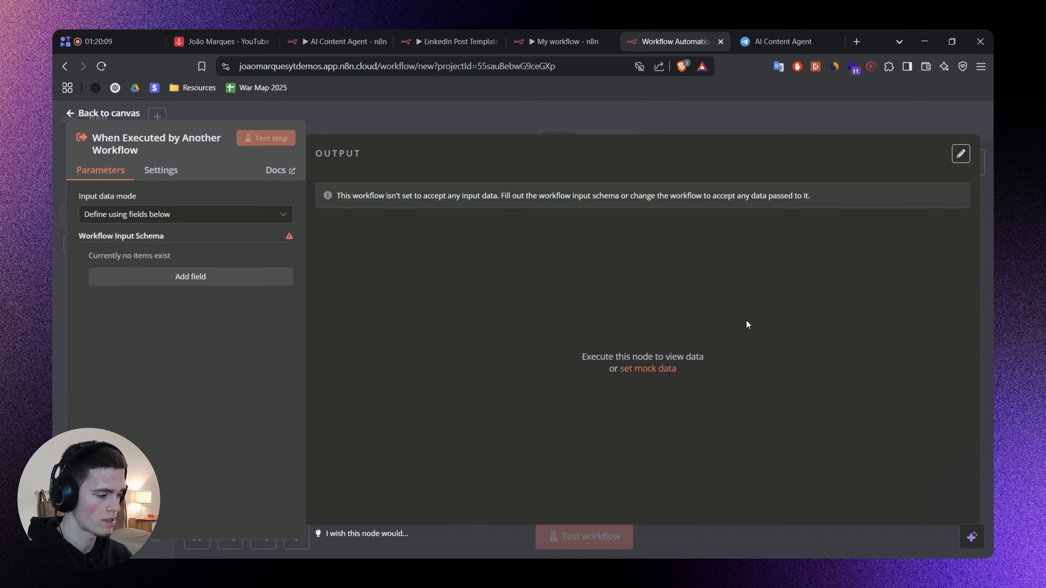
Define the trigger's input using a JSON example with the key "LinkedInPost" and the value "LinkedIn Post".
{"action": "left_click", "coordinate": [580, 32]}
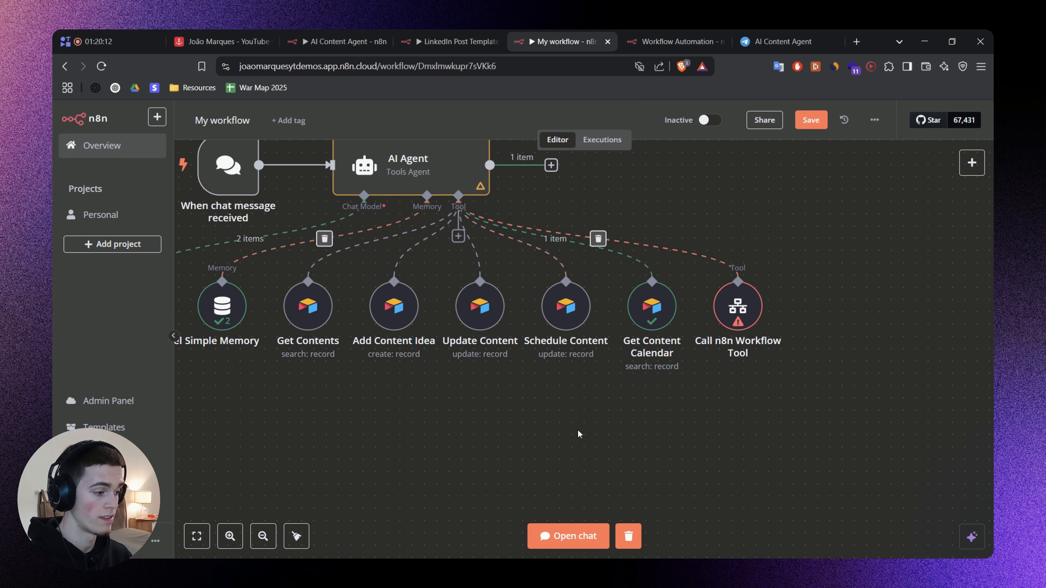
{"action": "left_click", "coordinate": [658, 29]}
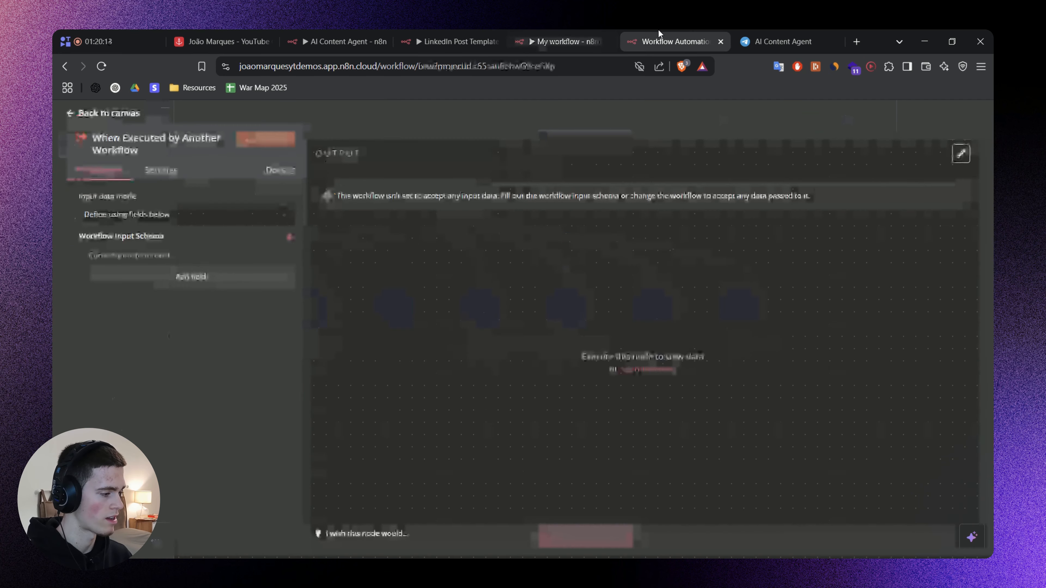
{"action": "left_click", "coordinate": [133, 218]}
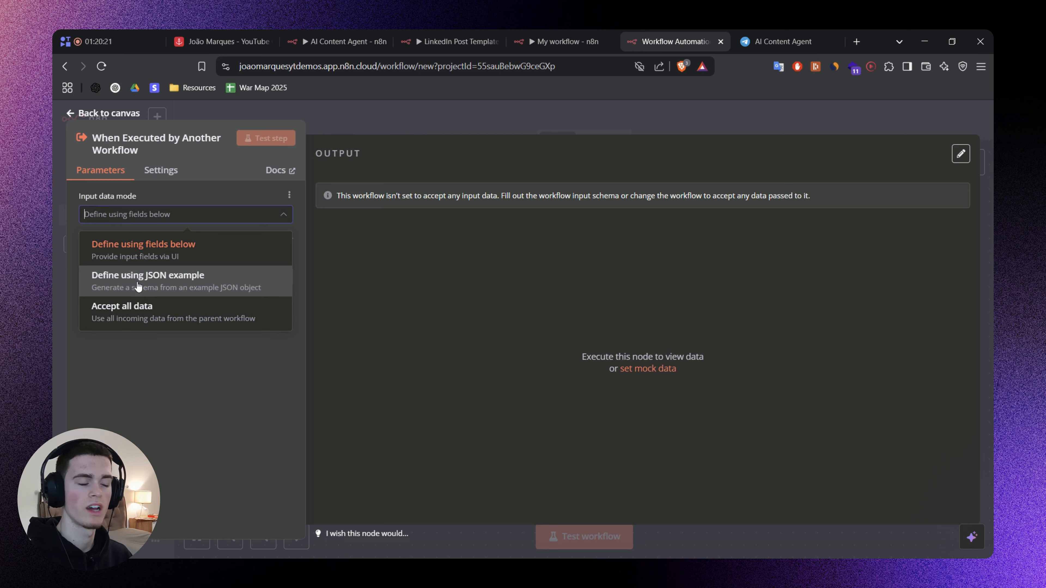
{"action": "left_click", "coordinate": [161, 282]}
{"action": "left_click", "coordinate": [173, 366]}
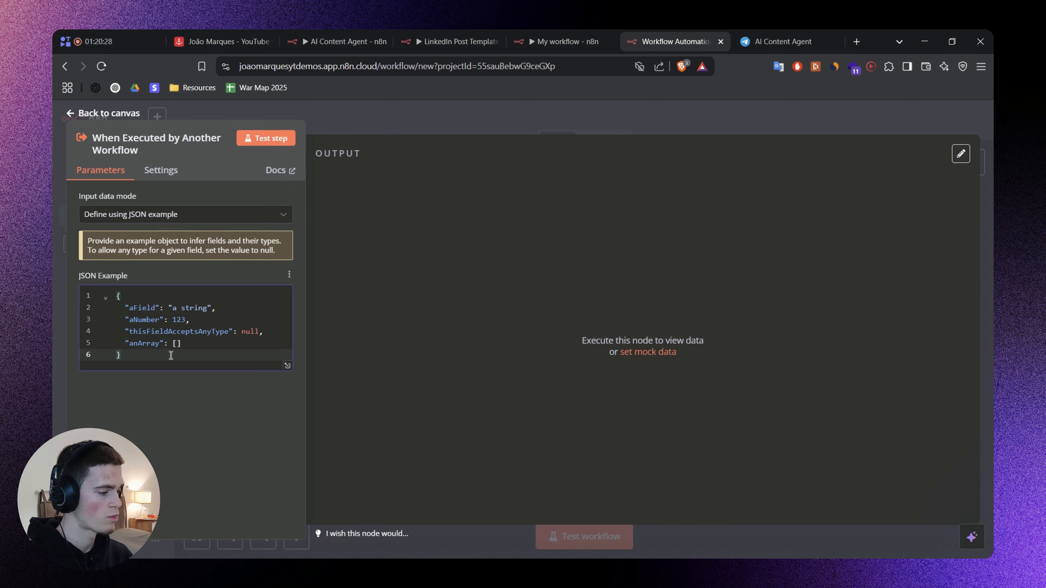
{"action": "key", "text": "ctrl+a"}
{"action": "type", "text": "{   \"LinkedInPost\": \"LinkedIn Post\" }"}
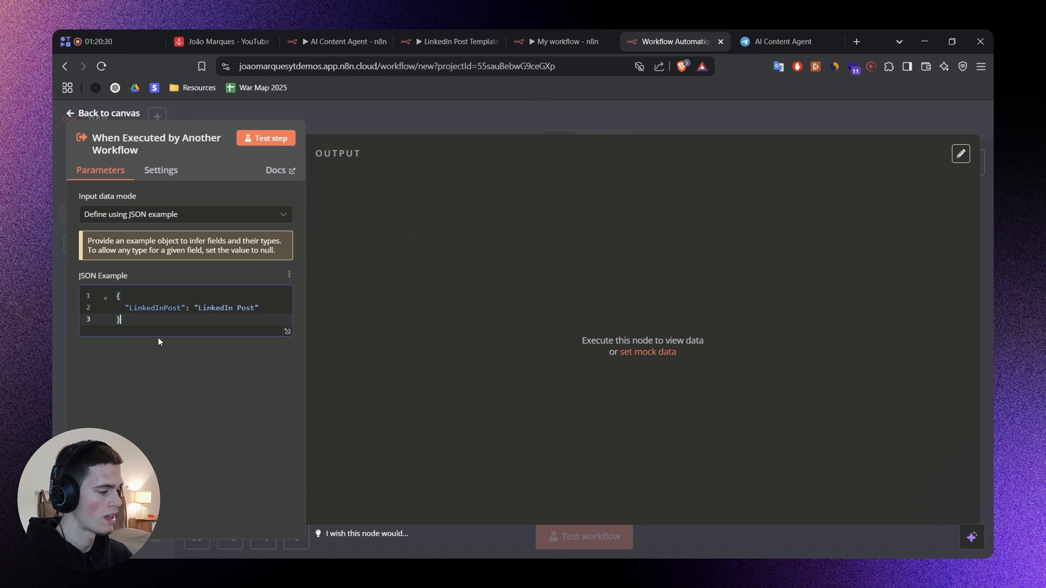
Compare the agent's workflow tool with the trigger's JSON example, review the example's key and value, and close the trigger's settings.
{"action": "left_click", "coordinate": [563, 41]}
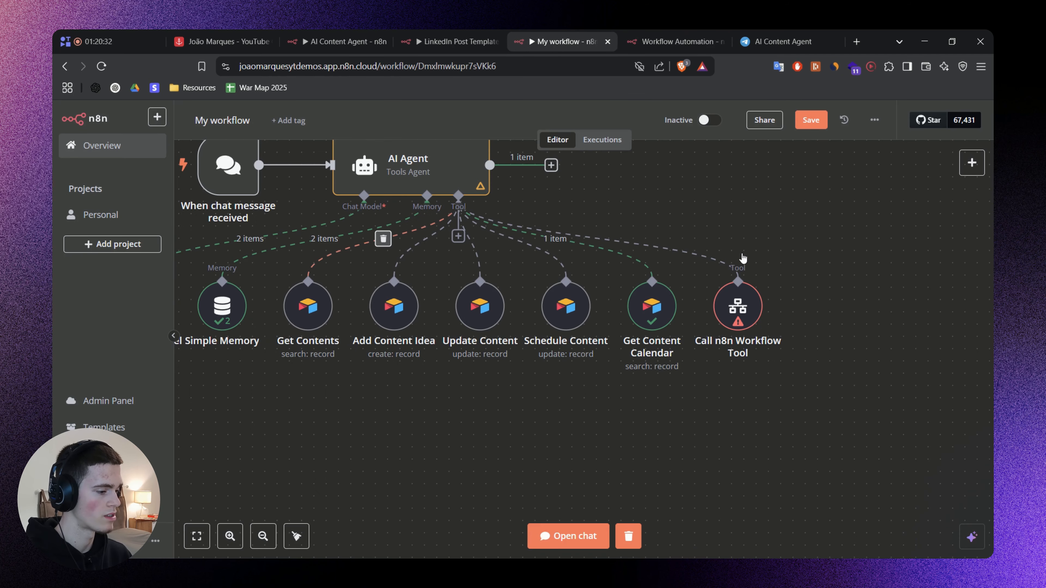
{"action": "key", "text": "ctrl+Tab"}
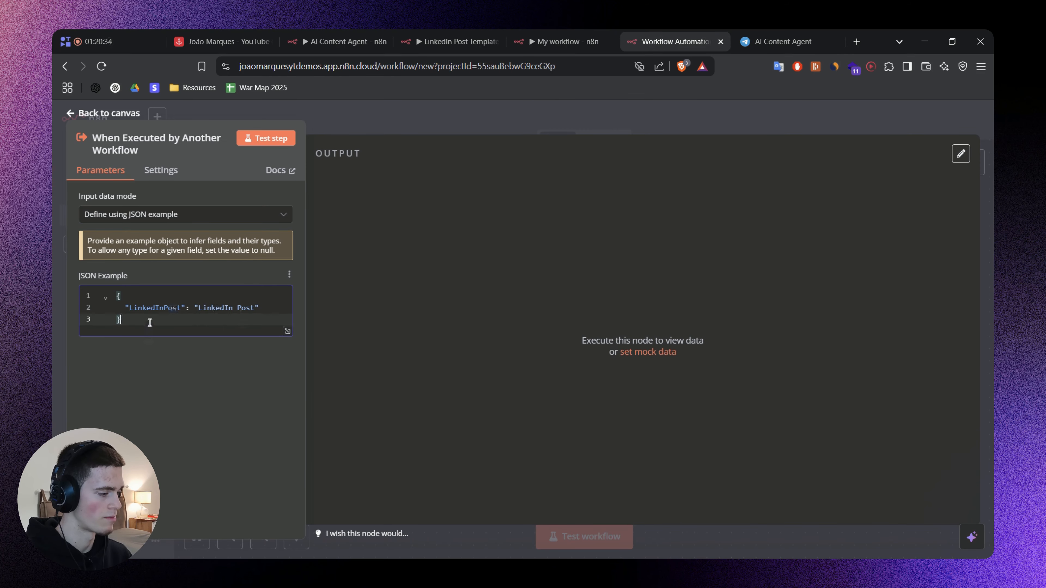
{"action": "left_click_drag", "start_coordinate": [149, 323], "coordinate": [113, 294]}
{"action": "double_click", "coordinate": [151, 308]}
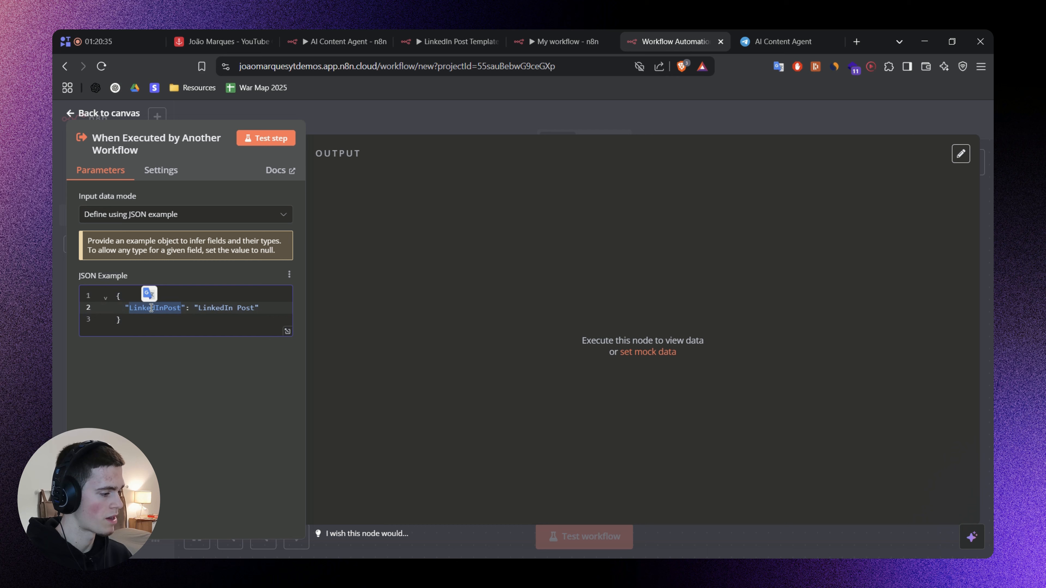
{"action": "double_click", "coordinate": [223, 310]}
{"action": "left_click_drag", "start_coordinate": [243, 309], "coordinate": [247, 309]}
{"action": "left_click", "coordinate": [262, 311]}
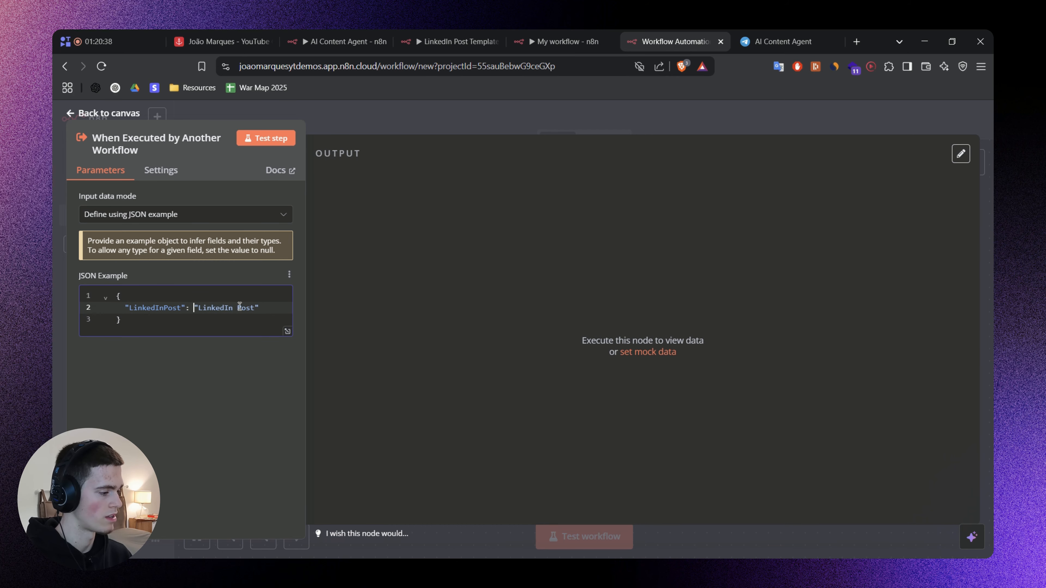
{"action": "left_click", "coordinate": [446, 122]}
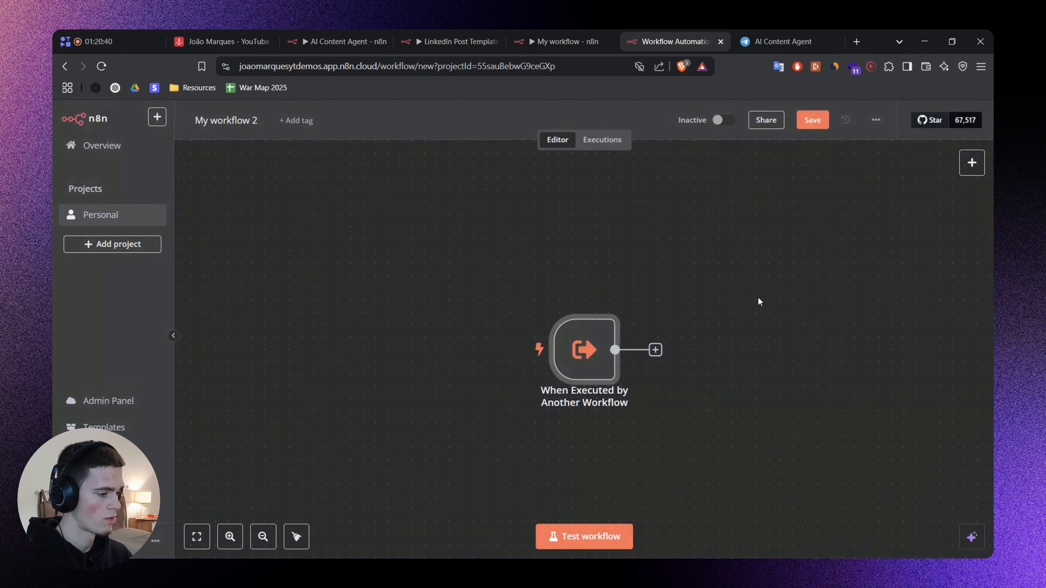
Set the Call n8n Workflow Tool in My workflow to call the generate_linkedIn_post_template workflow.
{"action": "left_click_drag", "start_coordinate": [757, 299], "coordinate": [672, 265]}
{"action": "left_click", "coordinate": [565, 39]}
{"action": "scroll", "coordinate": [737, 350], "scroll_direction": "right", "scroll_amount": 3}
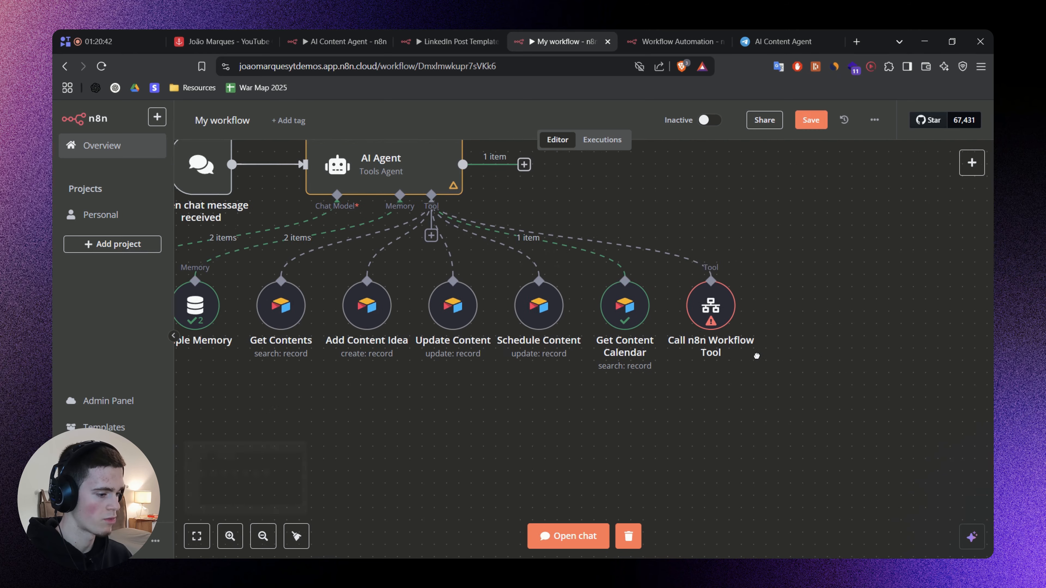
{"action": "double_click", "coordinate": [666, 303]}
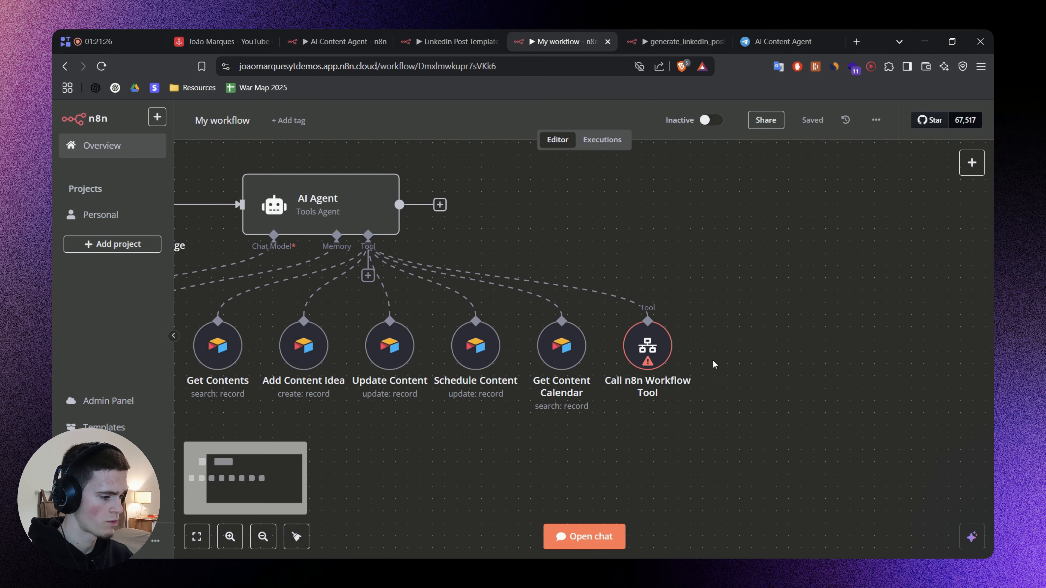
{"action": "scroll", "coordinate": [577, 330], "scroll_direction": "right", "scroll_amount": 2}
{"action": "double_click", "coordinate": [625, 327]}
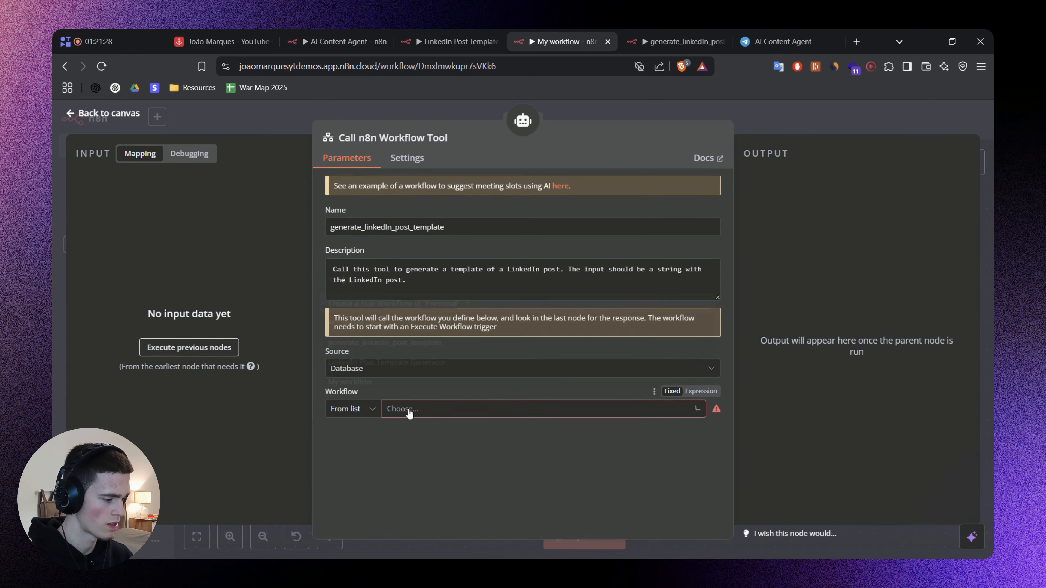
{"action": "left_click", "coordinate": [400, 410]}
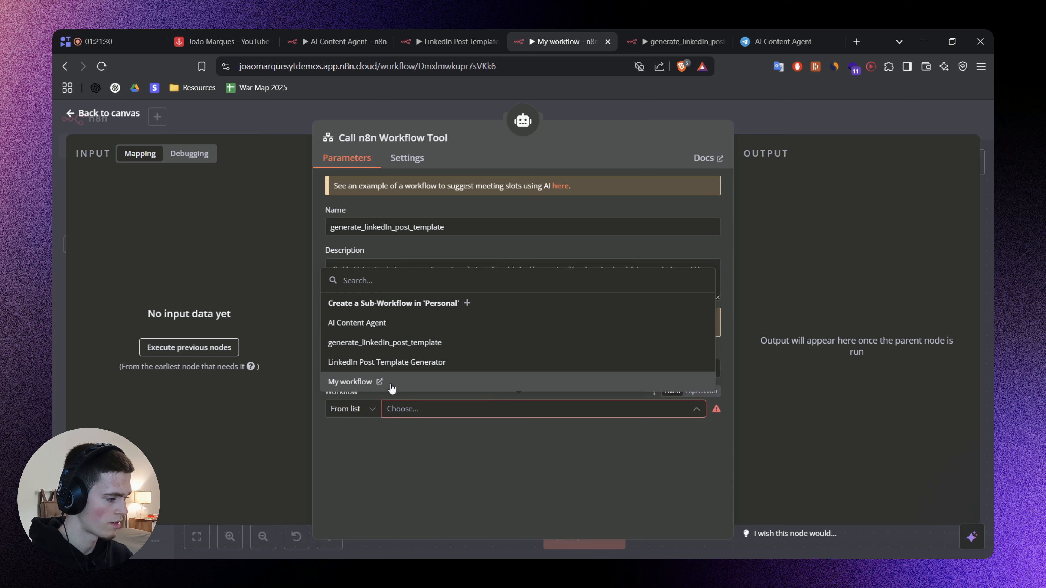
{"action": "left_click", "coordinate": [464, 348]}
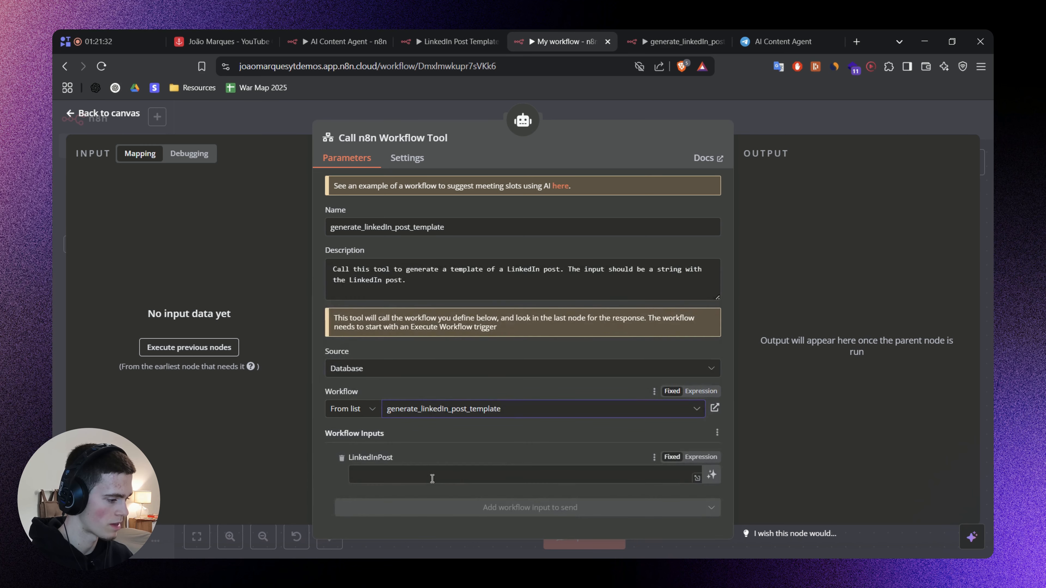
Let the model define the LinkedInPost workflow input automatically, with the description "Here is the LinkedIn post.".
{"action": "left_click", "coordinate": [435, 475]}
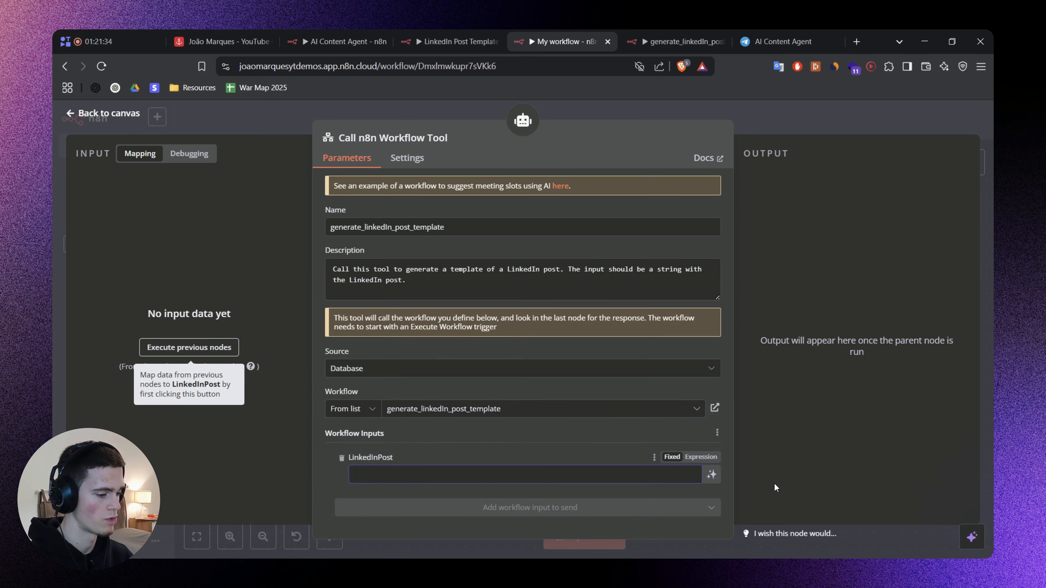
{"action": "left_click", "coordinate": [712, 475]}
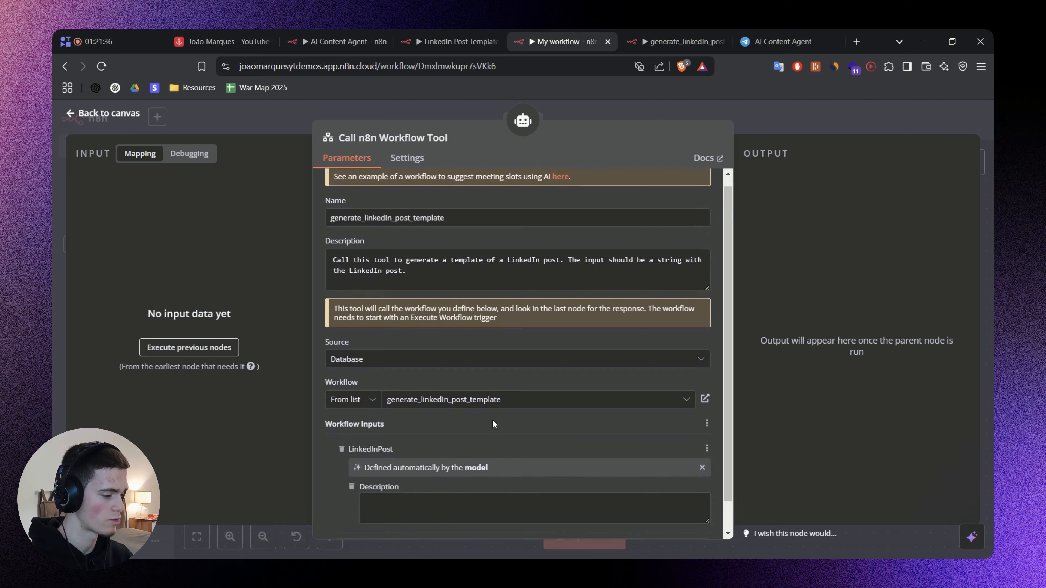
{"action": "scroll", "coordinate": [506, 317], "scroll_direction": "down", "scroll_amount": 1}
{"action": "left_click", "coordinate": [371, 474]}
{"action": "type", "text": "Here is the LinkedIn post."}
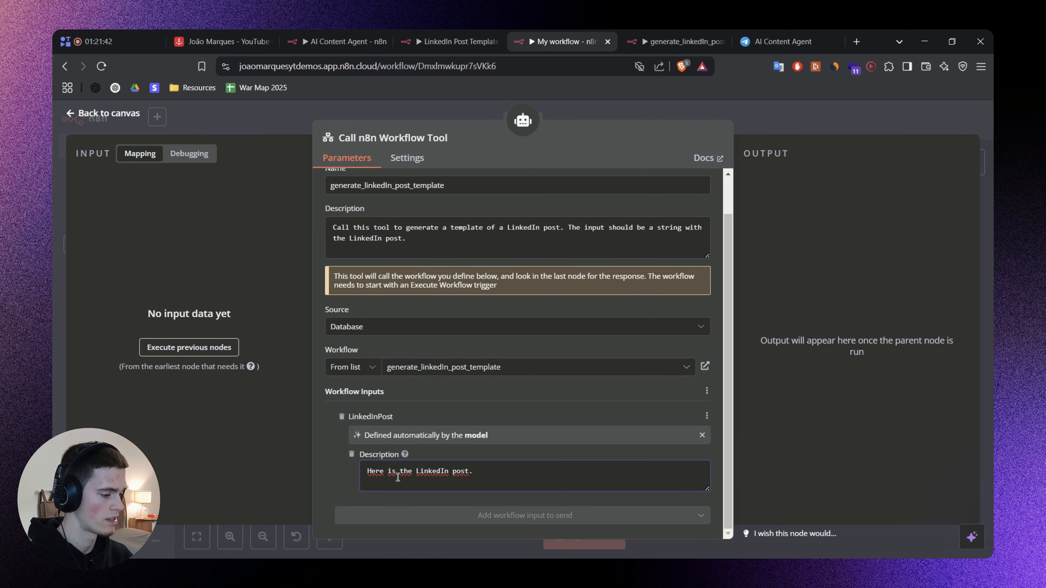
{"action": "left_click", "coordinate": [320, 477]}
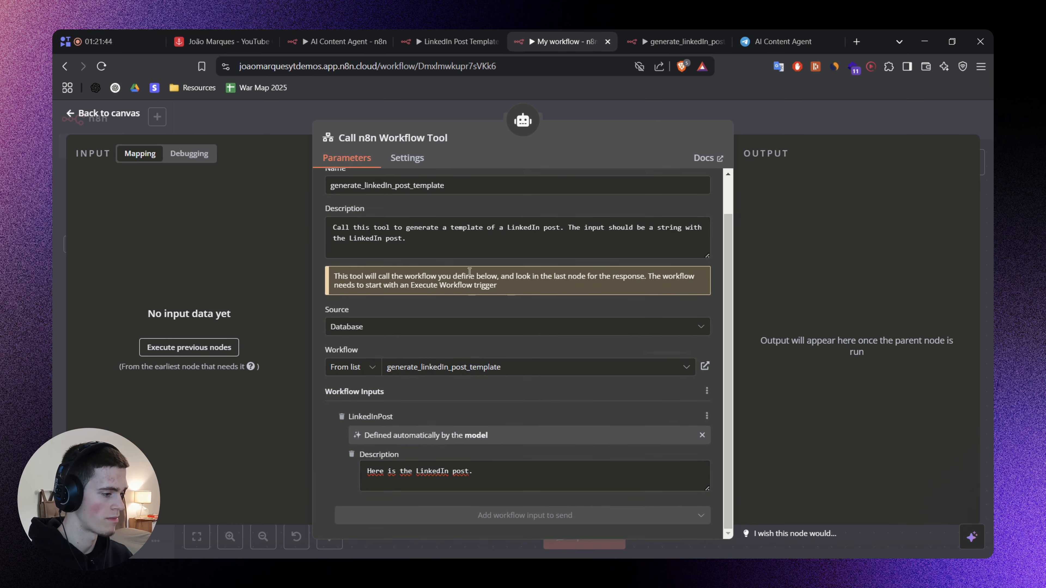
Close the tool's settings, save My workflow and switch to the generate_linkedIn_post_template workflow.
{"action": "left_click", "coordinate": [793, 114]}
{"action": "key", "text": "ctrl+s"}
{"action": "left_click_drag", "start_coordinate": [752, 371], "coordinate": [815, 367]}
{"action": "scroll", "coordinate": [761, 379], "scroll_direction": "up", "scroll_amount": 2}
{"action": "left_click", "coordinate": [692, 41]}
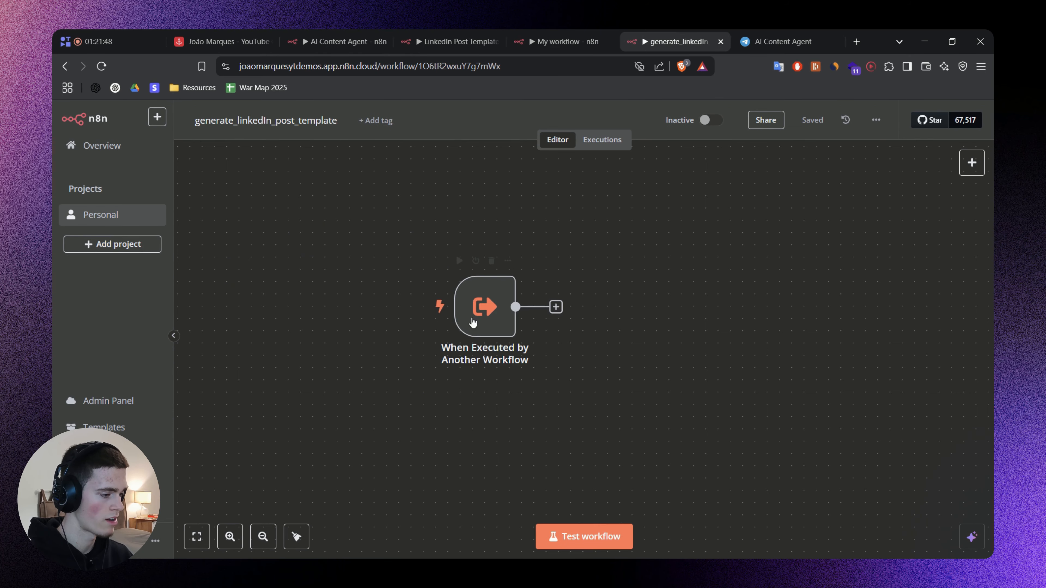
Add an OpenAI "Message a model" node after the trigger in the generate_linkedIn_post_template workflow.
{"action": "double_click", "coordinate": [479, 337]}
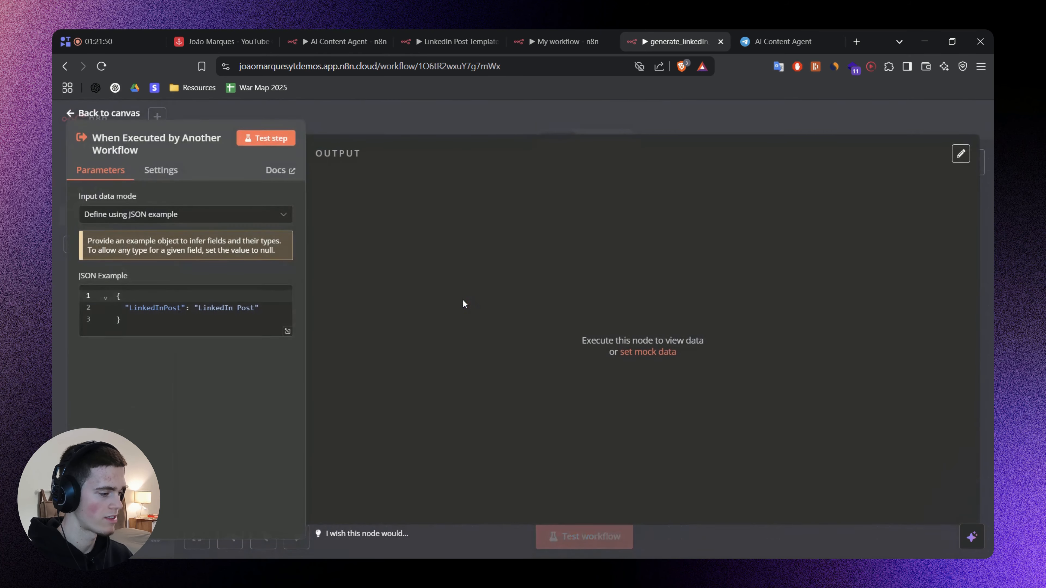
{"action": "left_click", "coordinate": [466, 120]}
{"action": "left_click", "coordinate": [556, 307]}
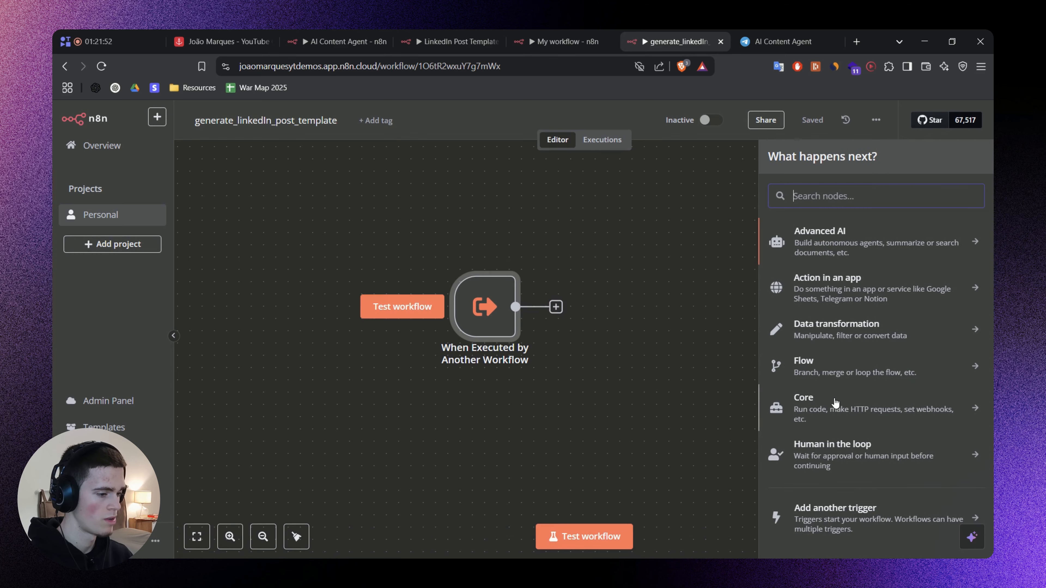
{"action": "type", "text": "openai"}
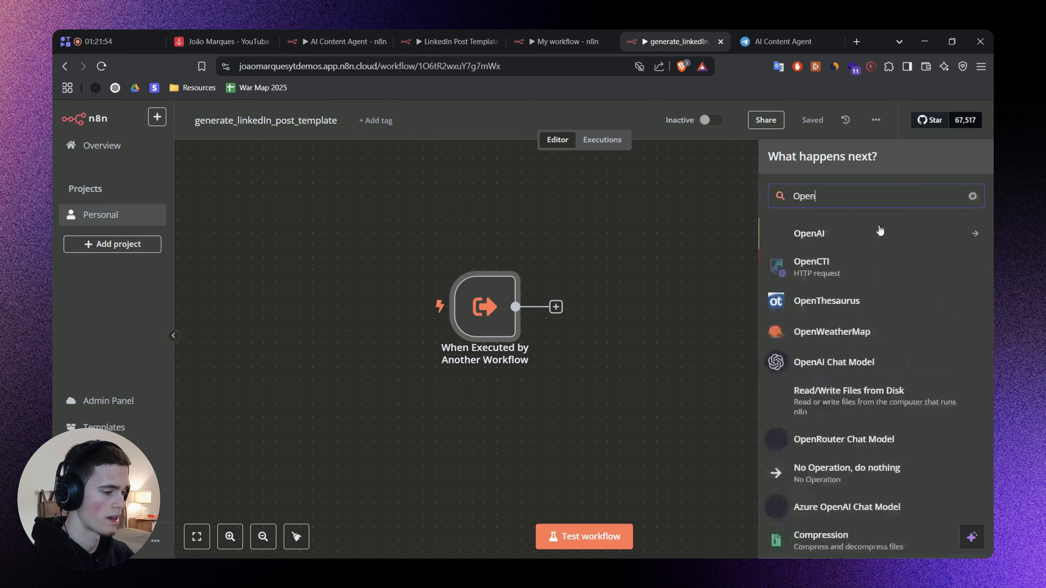
{"action": "left_click", "coordinate": [878, 229]}
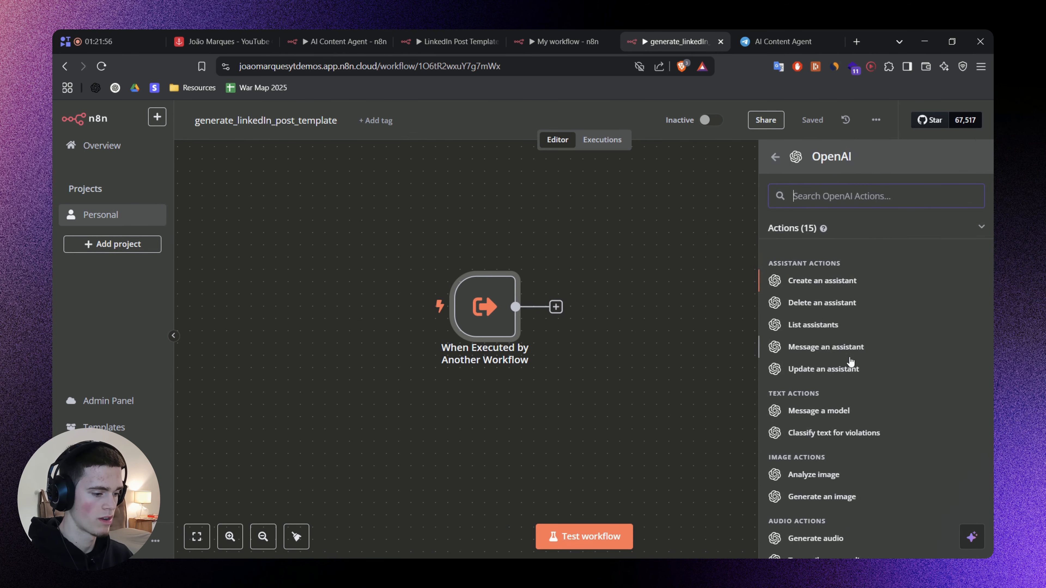
{"action": "left_click", "coordinate": [809, 408]}
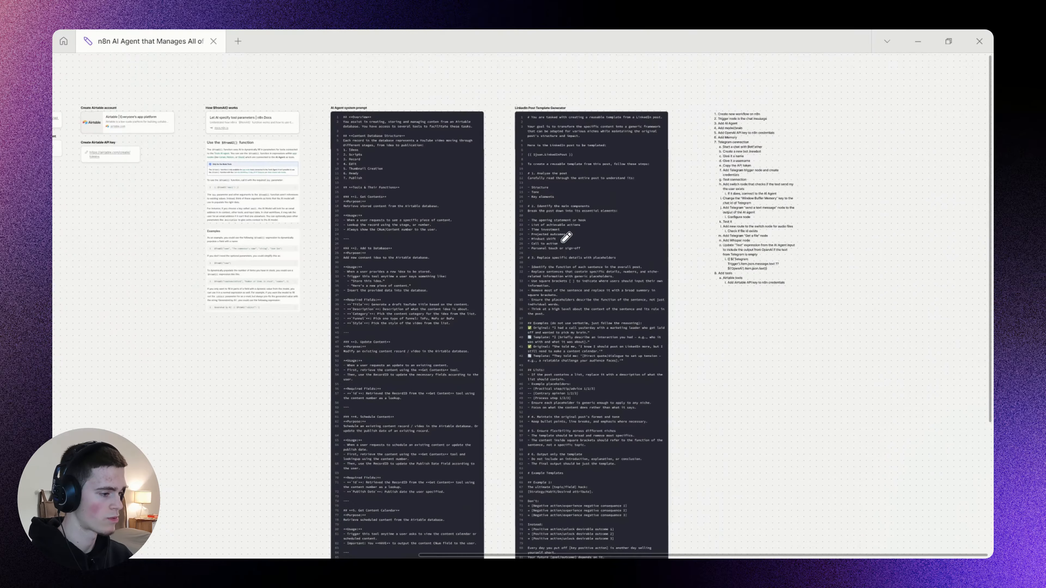
Find the LinkedIn Post Template Generator prompt on the notes board and copy its full text for the OpenAI node.
{"action": "scroll", "coordinate": [529, 362], "scroll_direction": "down", "scroll_amount": 10}
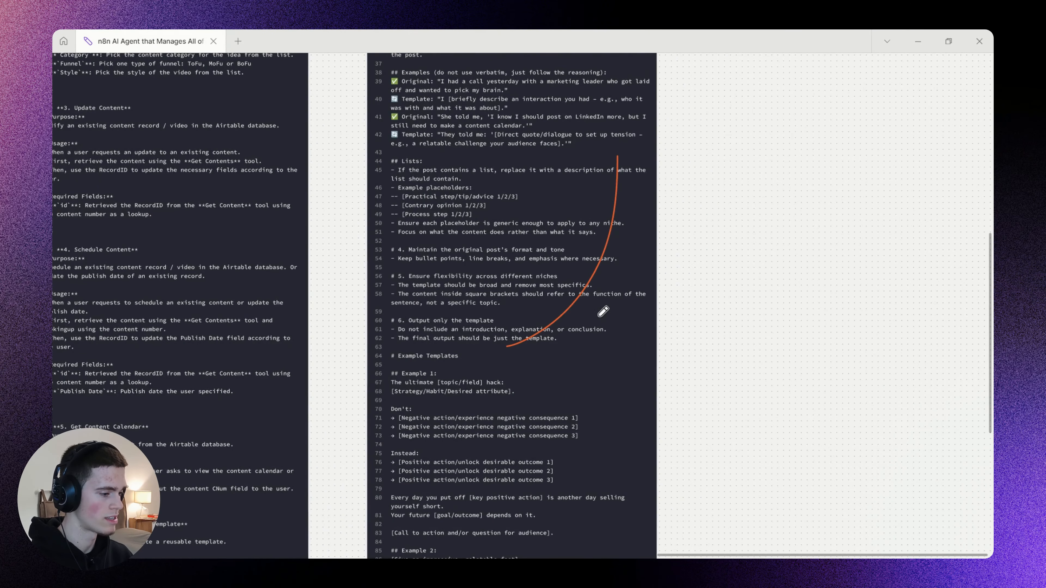
{"action": "left_click_drag", "start_coordinate": [552, 116], "coordinate": [568, 432]}
{"action": "left_click_drag", "start_coordinate": [505, 180], "coordinate": [586, 444]}
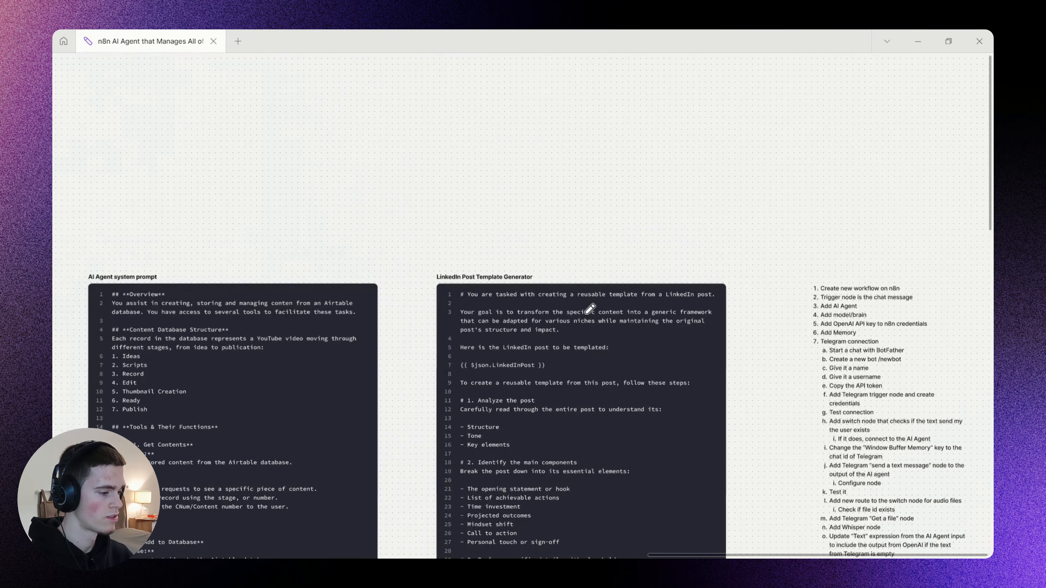
{"action": "left_click_drag", "start_coordinate": [589, 309], "coordinate": [574, 254]}
{"action": "scroll", "coordinate": [511, 268], "scroll_direction": "up", "scroll_amount": 3}
{"action": "scroll", "coordinate": [483, 284], "scroll_direction": "up", "scroll_amount": 3}
{"action": "mouse_move", "coordinate": [458, 253]}
{"action": "left_mouse_down"}
{"action": "mouse_move", "coordinate": [492, 255]}
{"action": "mouse_move", "coordinate": [458, 256]}
{"action": "left_mouse_up"}
{"action": "key", "text": "ctrl+z"}
{"action": "left_click_drag", "start_coordinate": [619, 245], "coordinate": [562, 261]}
{"action": "left_click_drag", "start_coordinate": [494, 202], "coordinate": [679, 207]}
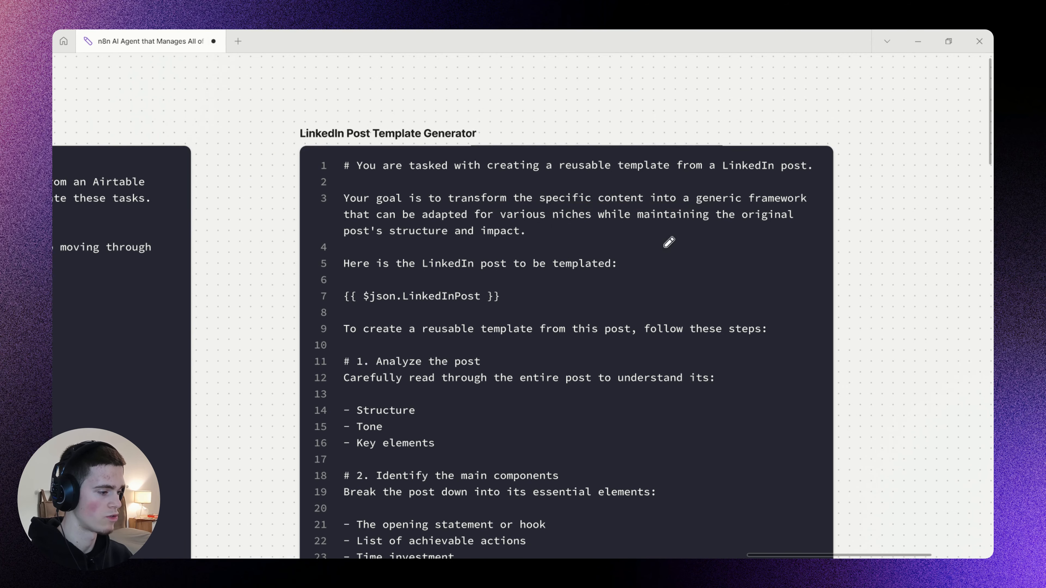
{"action": "left_click_drag", "start_coordinate": [575, 294], "coordinate": [587, 265]}
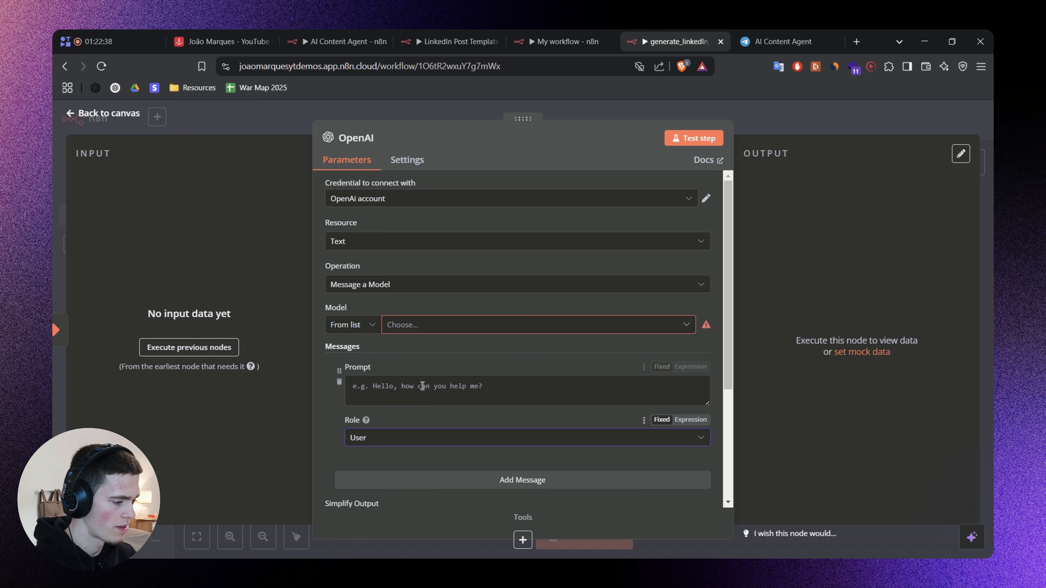
{"action": "left_click", "coordinate": [542, 411]}
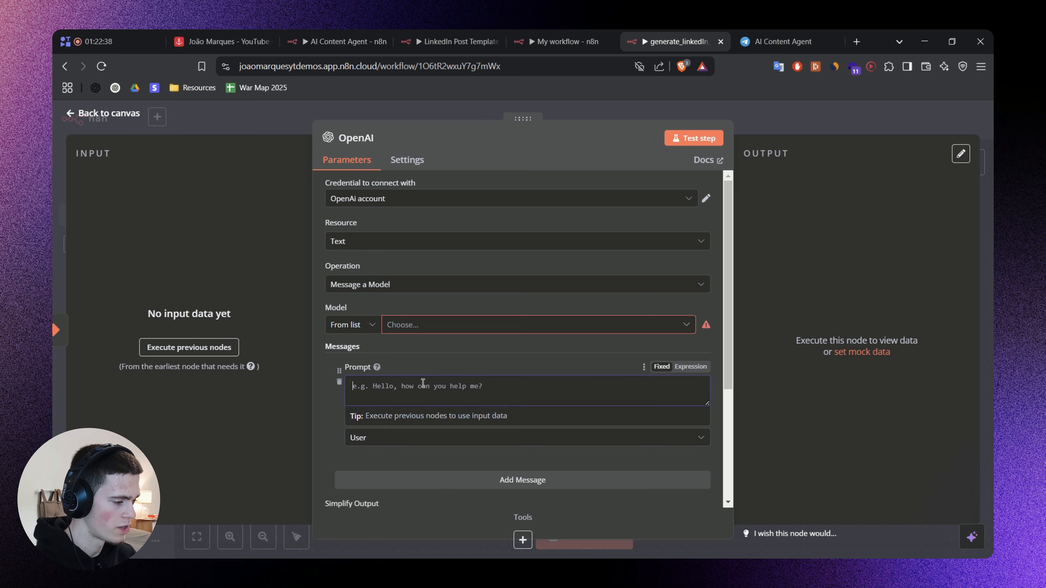
Paste the template generator prompt into the OpenAI message as an expression and check its {{ $json.LinkedInPost }} reference.
{"action": "key", "text": "ctrl+v"}
{"action": "scroll", "coordinate": [542, 411], "scroll_direction": "up", "scroll_amount": 3}
{"action": "scroll", "coordinate": [542, 411], "scroll_direction": "down", "scroll_amount": 6}
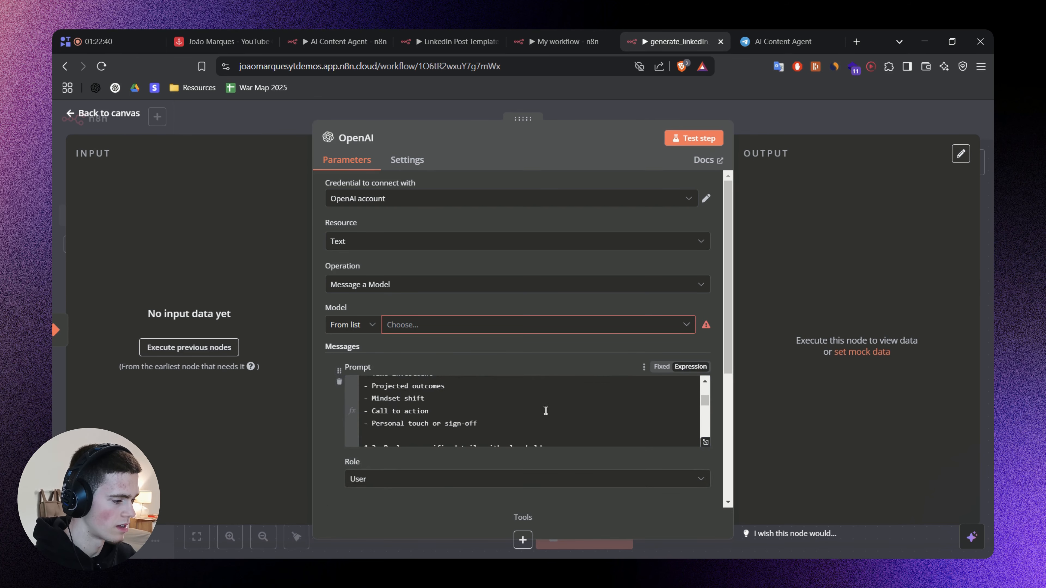
{"action": "scroll", "coordinate": [459, 415], "scroll_direction": "up", "scroll_amount": 6}
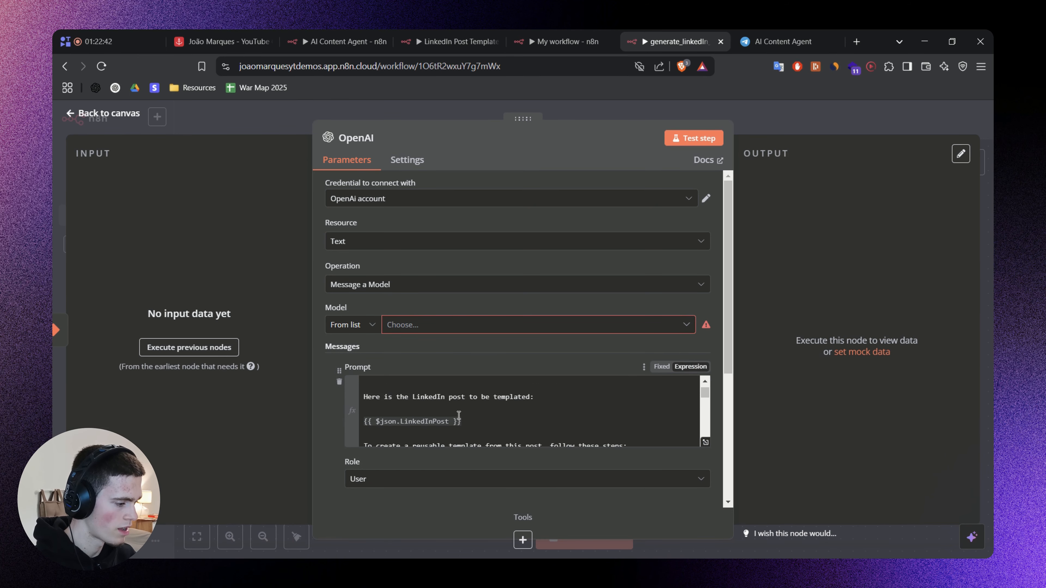
{"action": "scroll", "coordinate": [466, 428], "scroll_direction": "down", "scroll_amount": 1}
{"action": "left_click", "coordinate": [468, 431]}
{"action": "left_click", "coordinate": [478, 422]}
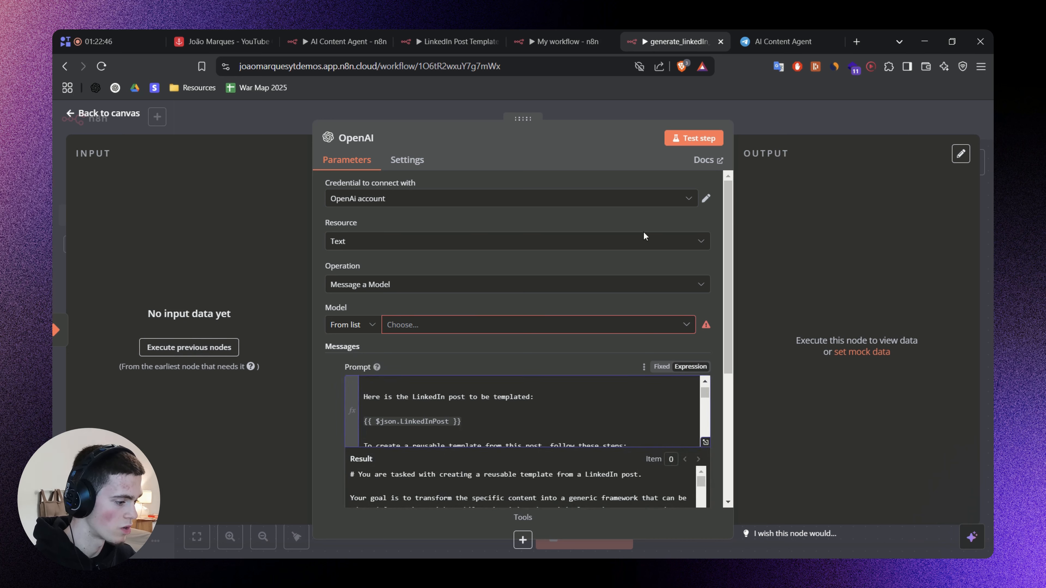
Set the OpenAI node's model to GPT-4O-MINI, close its settings and save the sub-workflow.
{"action": "left_click", "coordinate": [439, 330]}
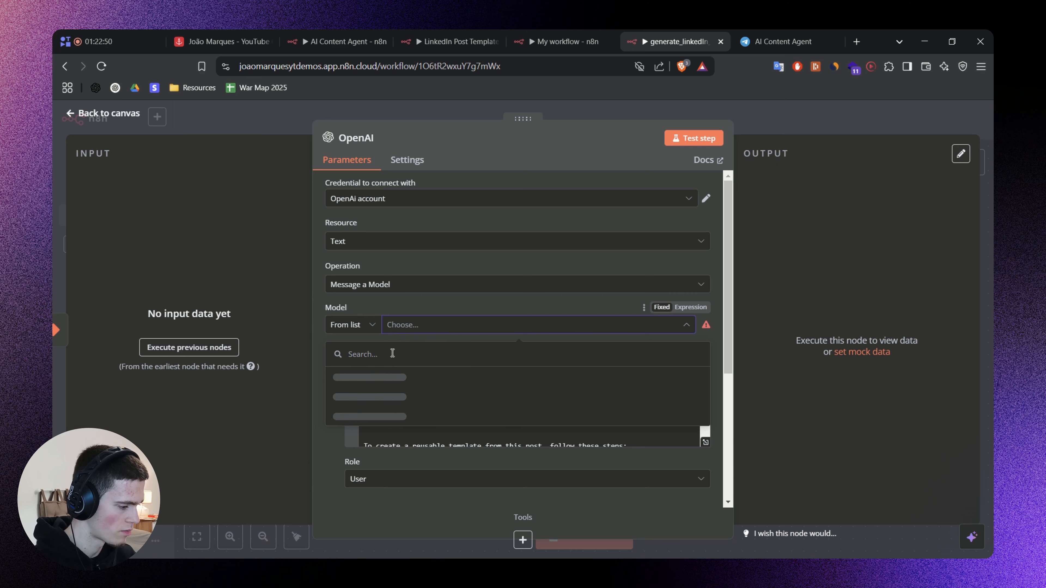
{"action": "type", "text": "4o"}
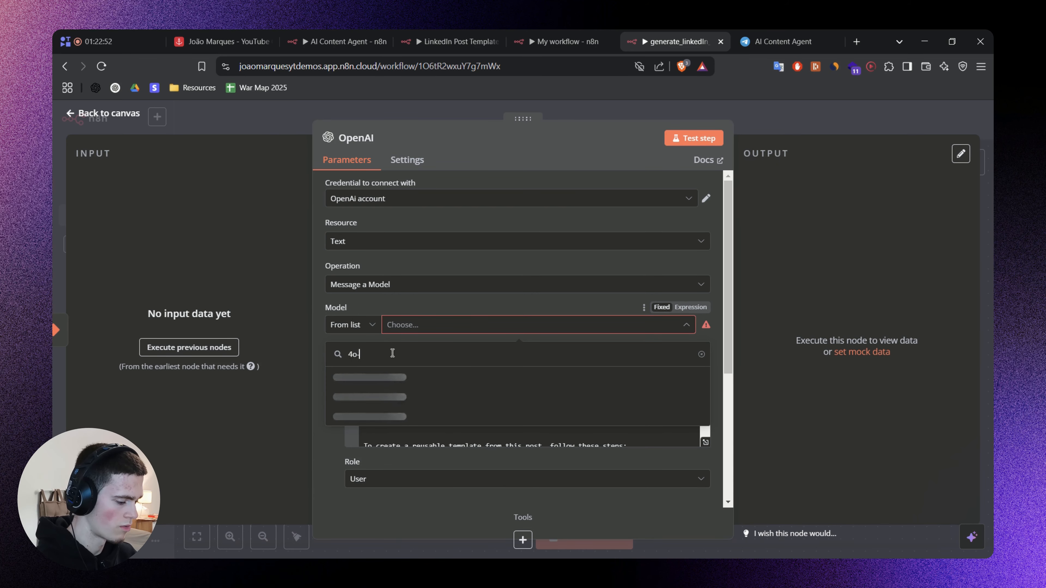
{"action": "type", "text": "-mini"}
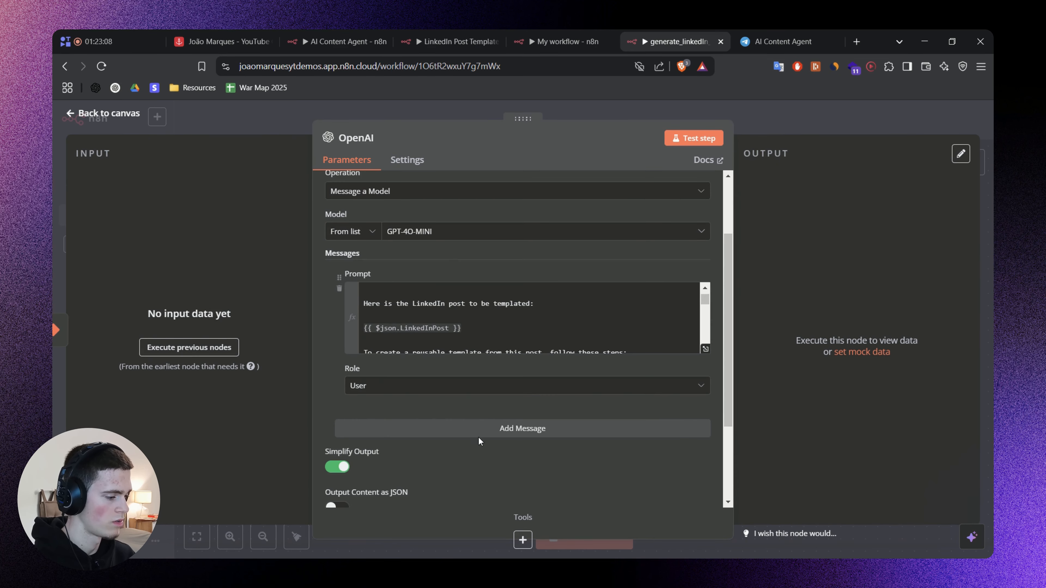
{"action": "scroll", "coordinate": [524, 330], "scroll_direction": "down", "scroll_amount": 3}
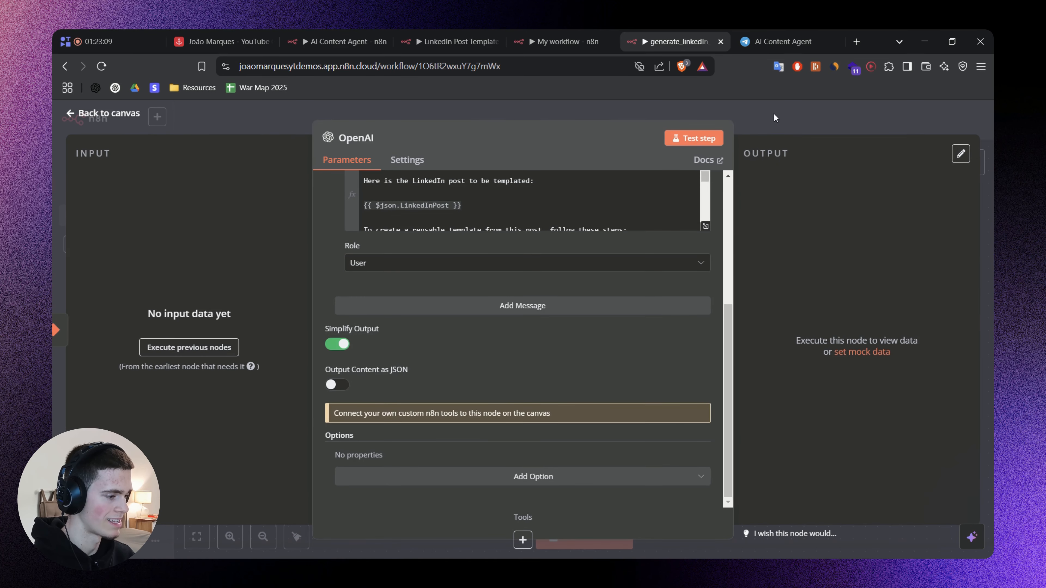
{"action": "left_click", "coordinate": [774, 113]}
{"action": "key", "text": "ctrl+s"}
Switch to My workflow, bring the whole agent into view and open its chat.
{"action": "key", "text": "ctrl+shift+Tab"}
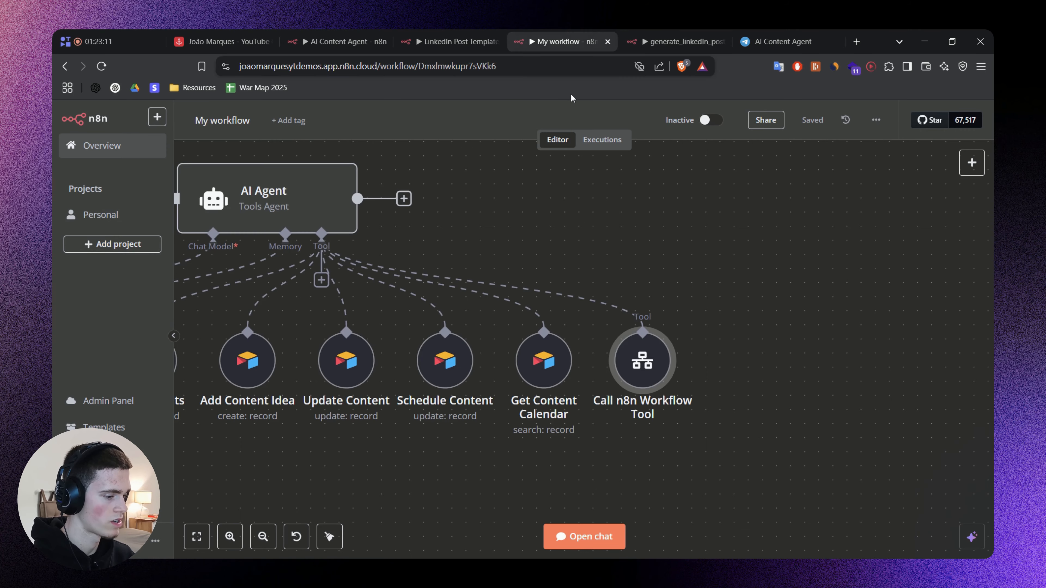
{"action": "scroll", "coordinate": [896, 255], "scroll_direction": "down", "scroll_amount": 2}
{"action": "left_click", "coordinate": [578, 549]}
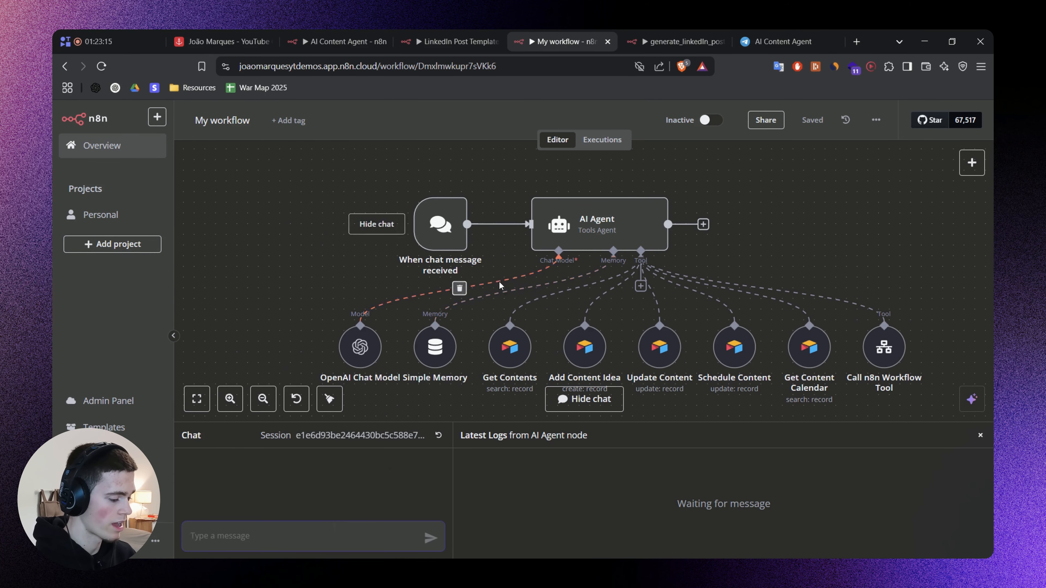
Open LinkedIn in a new browser tab and expand the feed post beginning "I just fed ChatGPT 412,193 LinkedIn DMs".
{"action": "key", "text": "ctrl+t"}
{"action": "type", "text": "linkedin"}
{"action": "key", "text": "Return"}
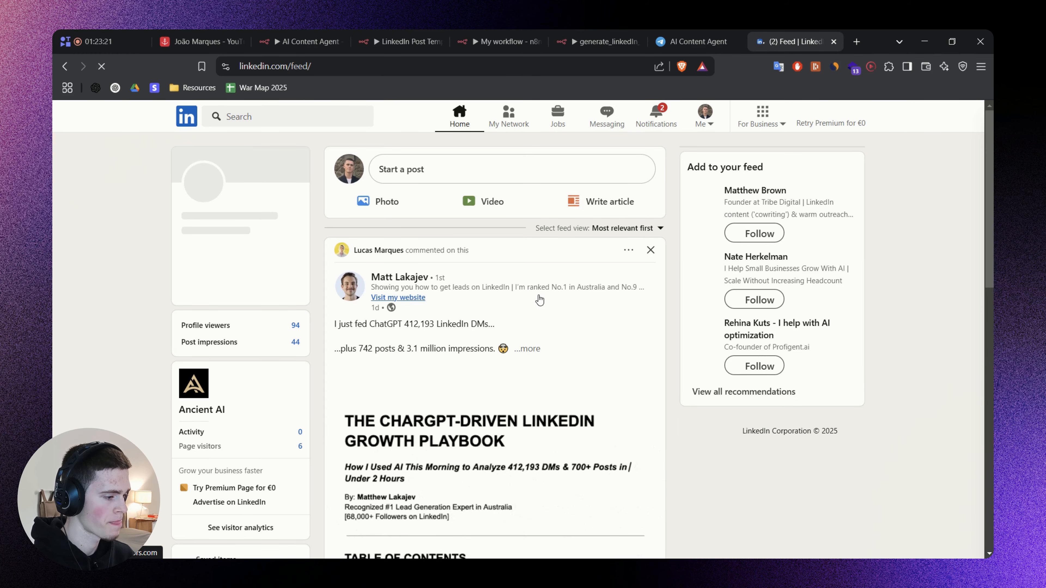
{"action": "scroll", "coordinate": [531, 400], "scroll_direction": "down", "scroll_amount": 3}
{"action": "scroll", "coordinate": [531, 401], "scroll_direction": "down", "scroll_amount": 15}
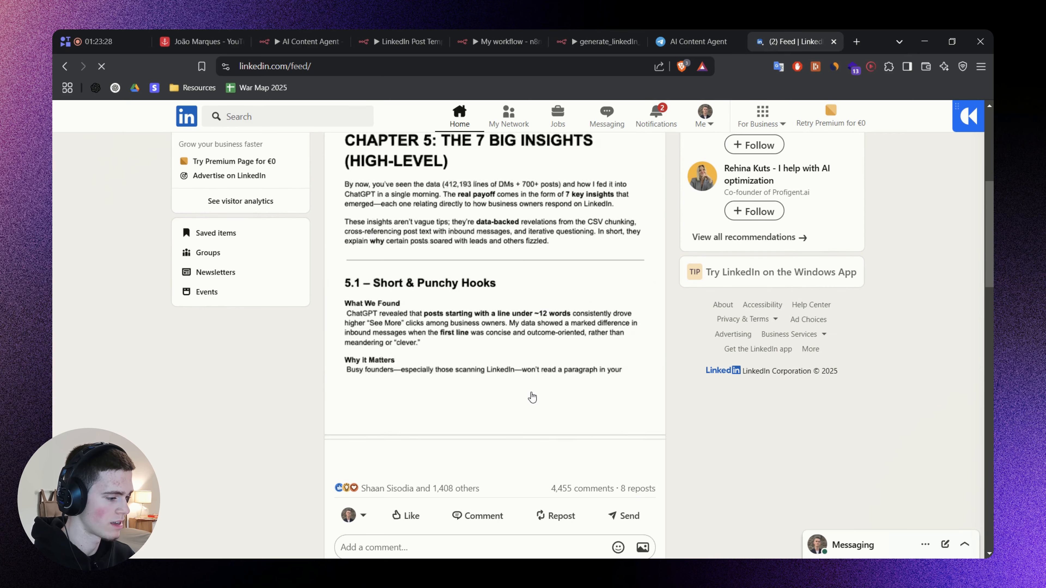
{"action": "scroll", "coordinate": [535, 388], "scroll_direction": "down", "scroll_amount": 15}
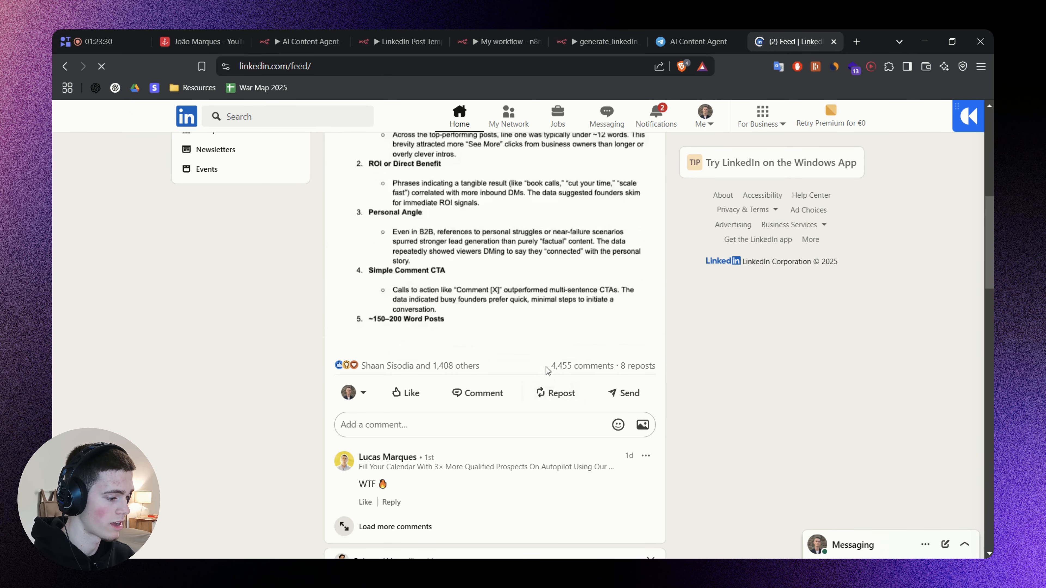
{"action": "scroll", "coordinate": [547, 364], "scroll_direction": "down", "scroll_amount": 15}
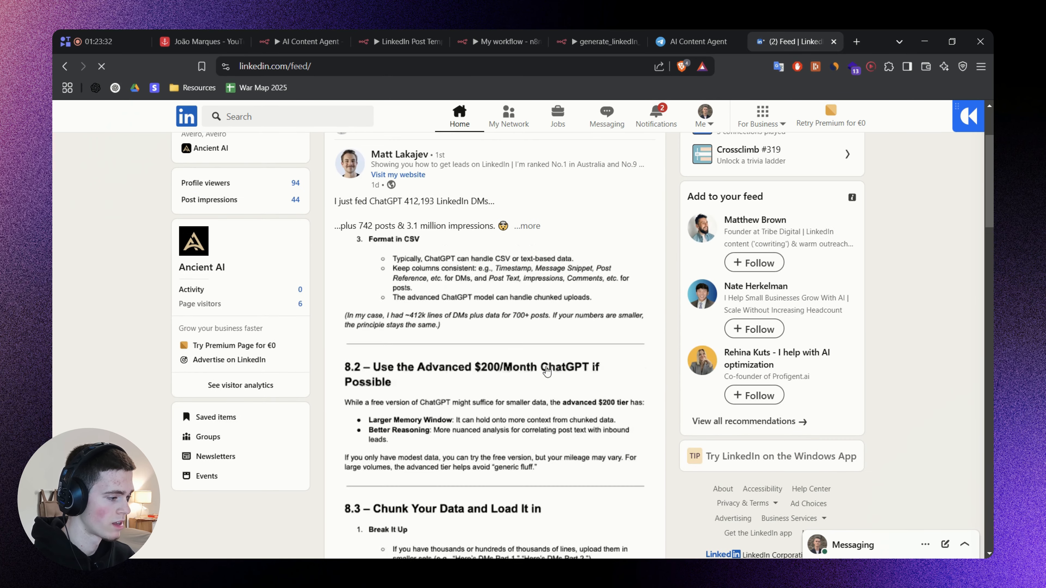
{"action": "scroll", "coordinate": [547, 360], "scroll_direction": "down", "scroll_amount": 10}
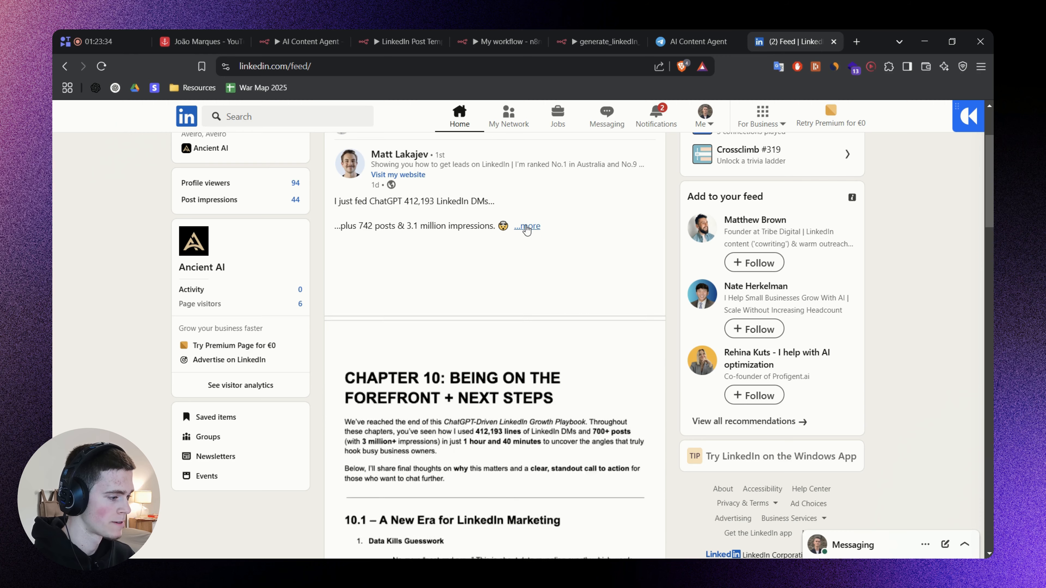
{"action": "left_click", "coordinate": [528, 226]}
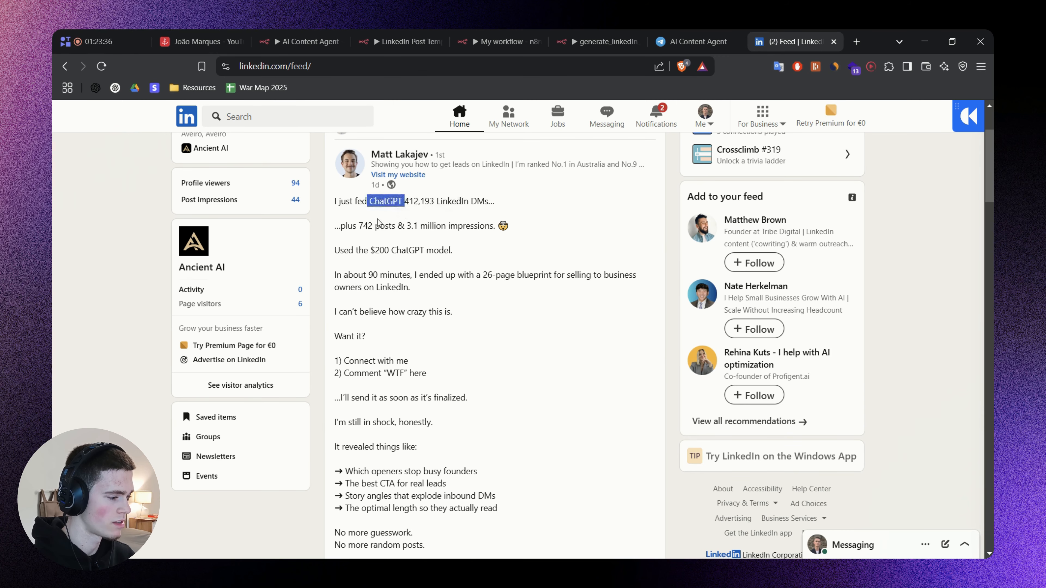
Select and copy the expanded LinkedIn post's text, from its opening line to the closing P.S.
{"action": "left_click_drag", "start_coordinate": [344, 204], "coordinate": [475, 289]}
{"action": "left_click", "coordinate": [474, 290]}
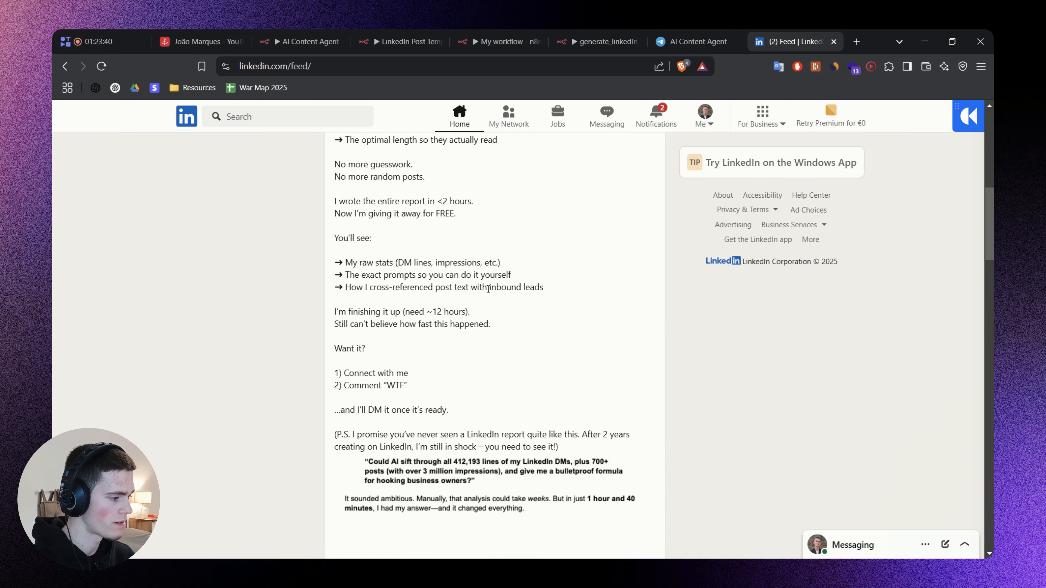
{"action": "scroll", "coordinate": [346, 210], "scroll_direction": "up", "scroll_amount": 9}
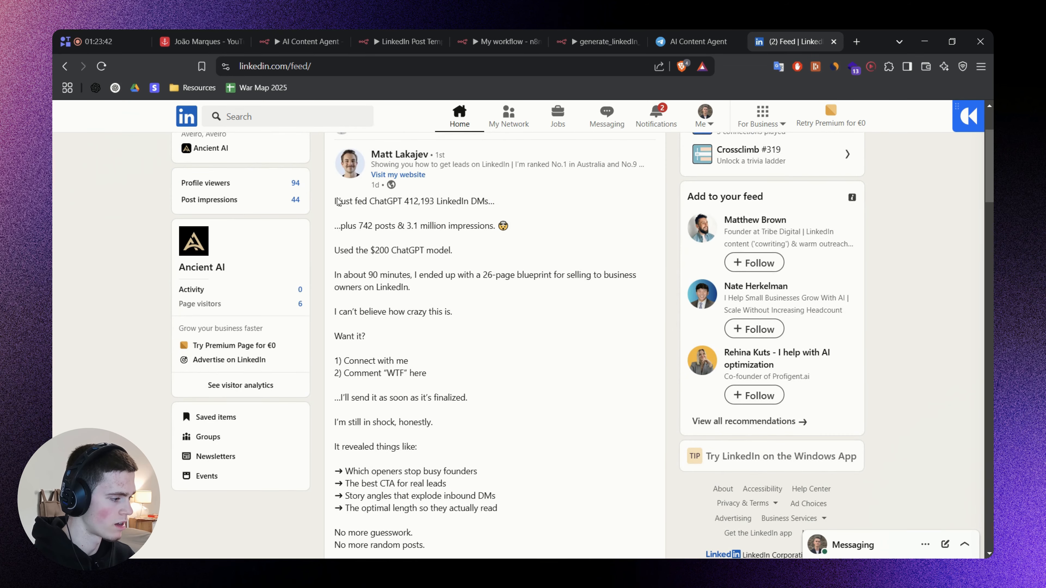
{"action": "left_click_drag", "start_coordinate": [337, 202], "coordinate": [560, 447]}
{"action": "left_click", "coordinate": [488, 257]}
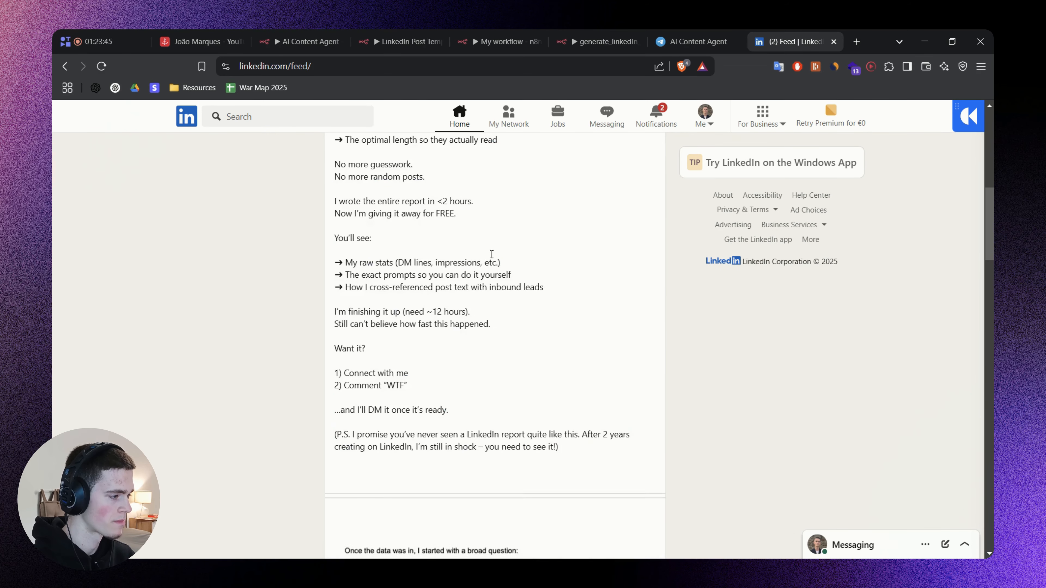
Review the OpenAI node's model and prompt in generate_linkedIn_post_template, close it and return to My workflow.
{"action": "left_click", "coordinate": [597, 34]}
{"action": "double_click", "coordinate": [552, 296]}
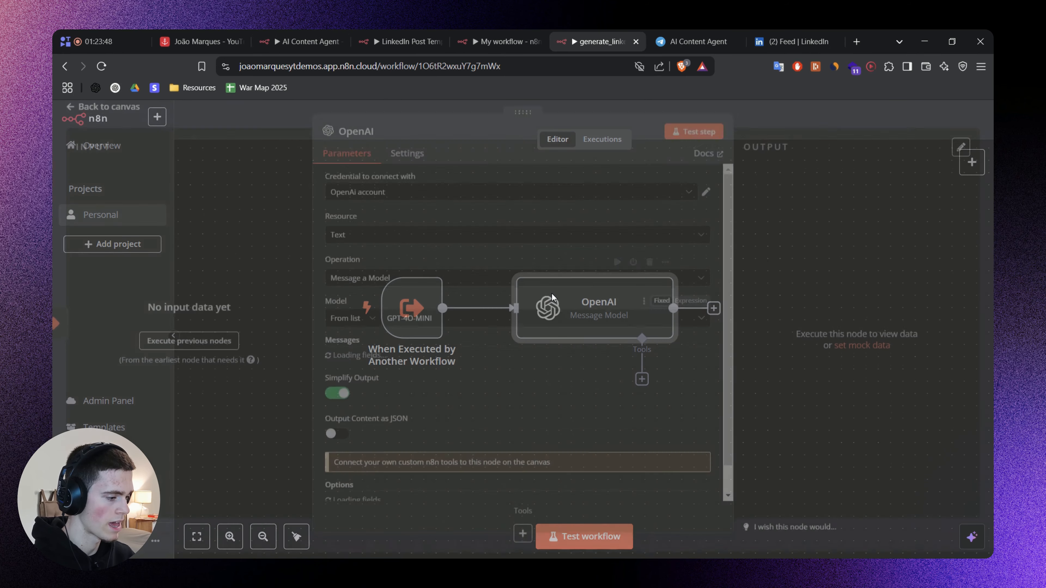
{"action": "scroll", "coordinate": [472, 408], "scroll_direction": "down", "scroll_amount": 3}
{"action": "scroll", "coordinate": [471, 408], "scroll_direction": "up", "scroll_amount": 2}
{"action": "scroll", "coordinate": [472, 408], "scroll_direction": "down", "scroll_amount": 3}
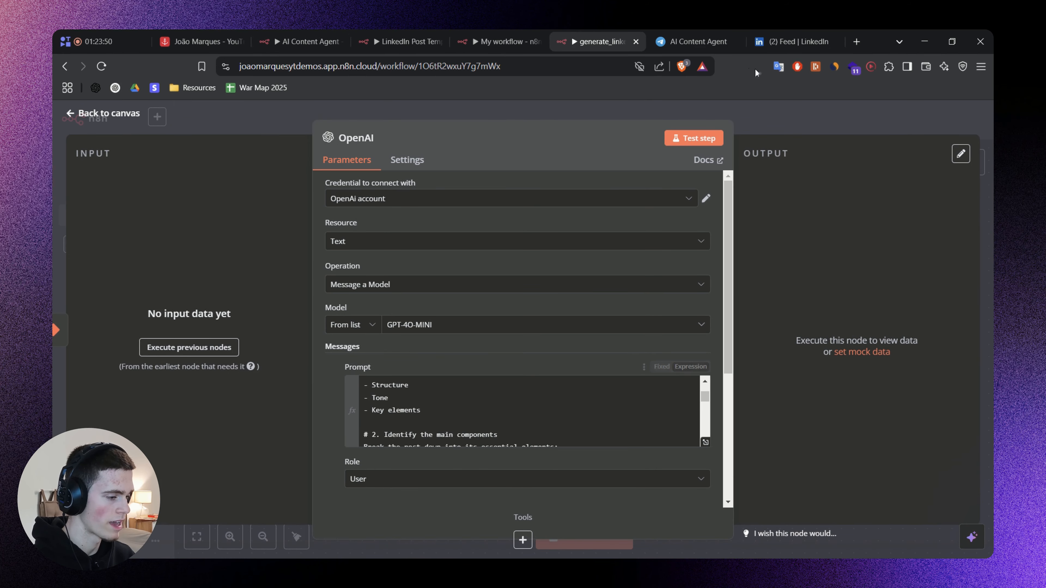
{"action": "left_click", "coordinate": [759, 113]}
{"action": "left_click", "coordinate": [507, 35]}
{"action": "left_click_drag", "start_coordinate": [848, 280], "coordinate": [815, 270]}
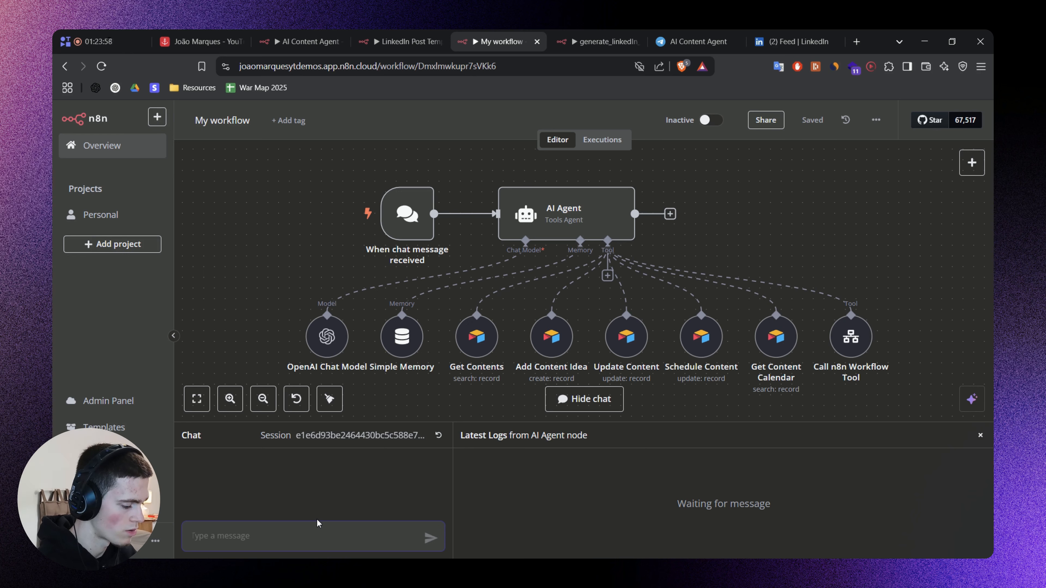
{"action": "type", "text": "Gener"}
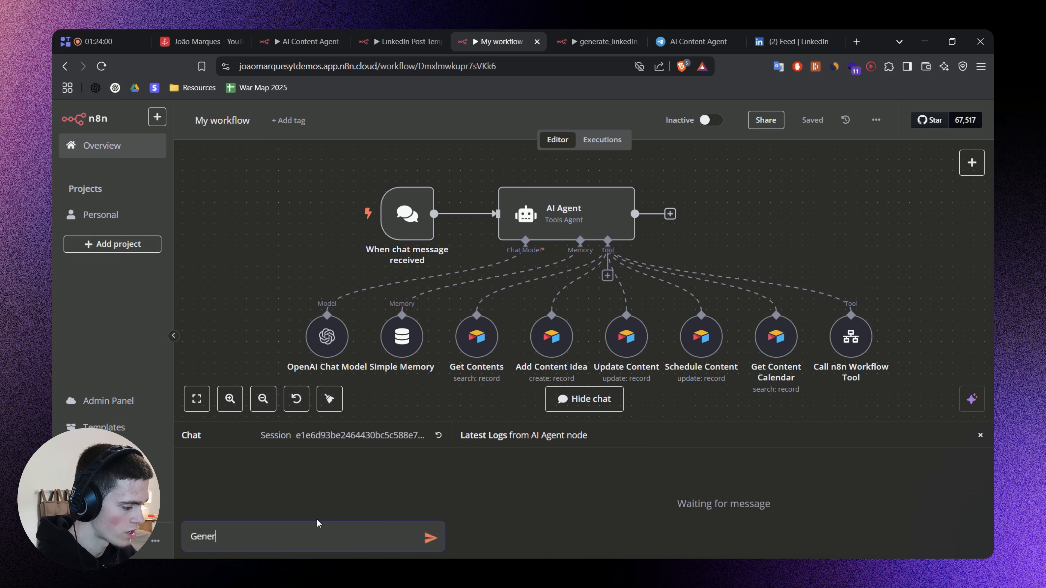
{"action": "type", "text": "ate a t"}
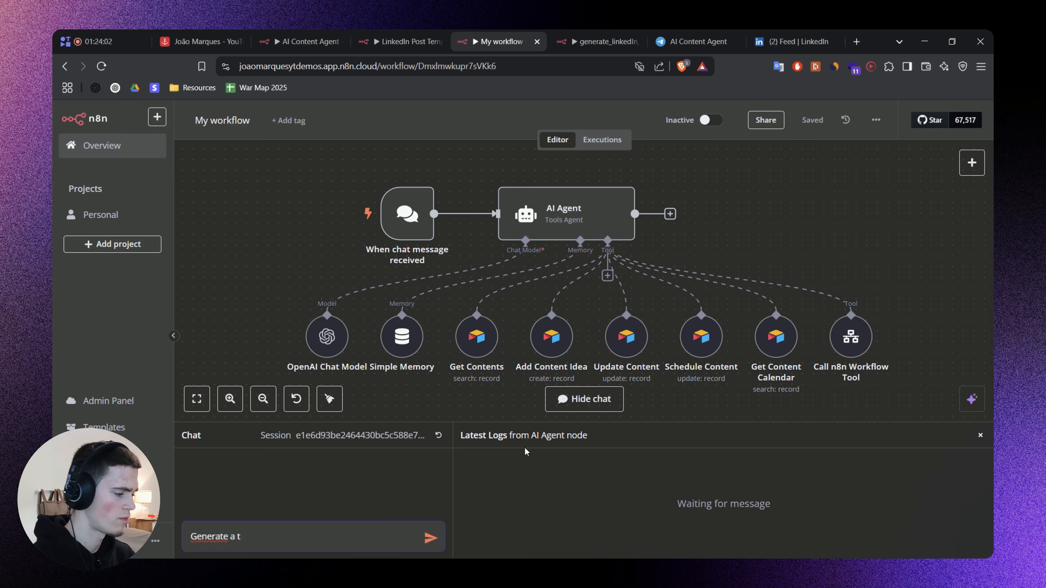
{"action": "left_click", "coordinate": [978, 435]}
Open the AI Agent's settings, enlarge the System Message field and go through it to the Get Content Calendar section.
{"action": "double_click", "coordinate": [577, 208]}
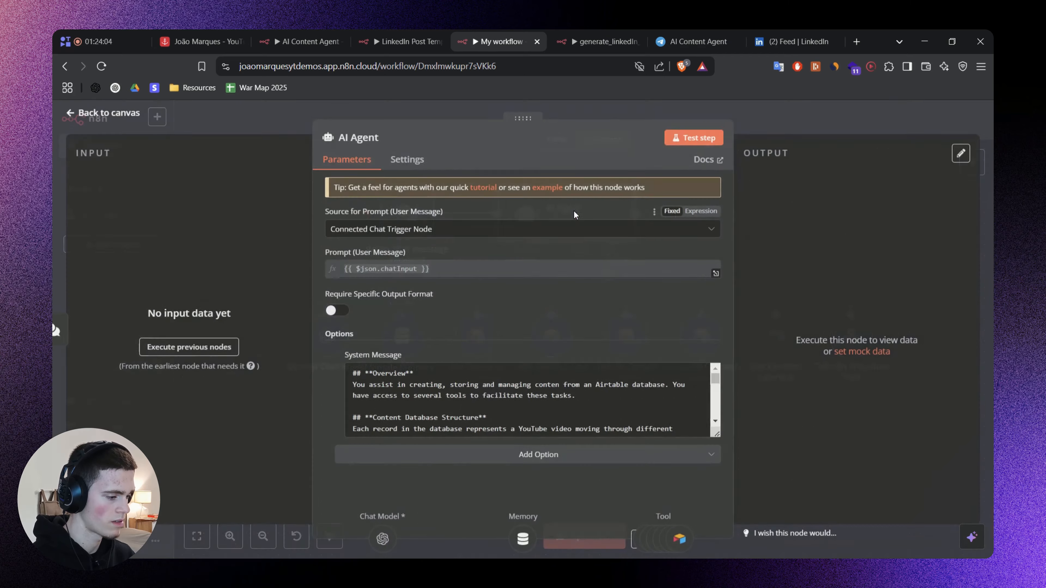
{"action": "left_click_drag", "start_coordinate": [716, 388], "coordinate": [715, 524]}
{"action": "scroll", "coordinate": [581, 454], "scroll_direction": "up", "scroll_amount": 2}
{"action": "scroll", "coordinate": [516, 440], "scroll_direction": "down", "scroll_amount": 1}
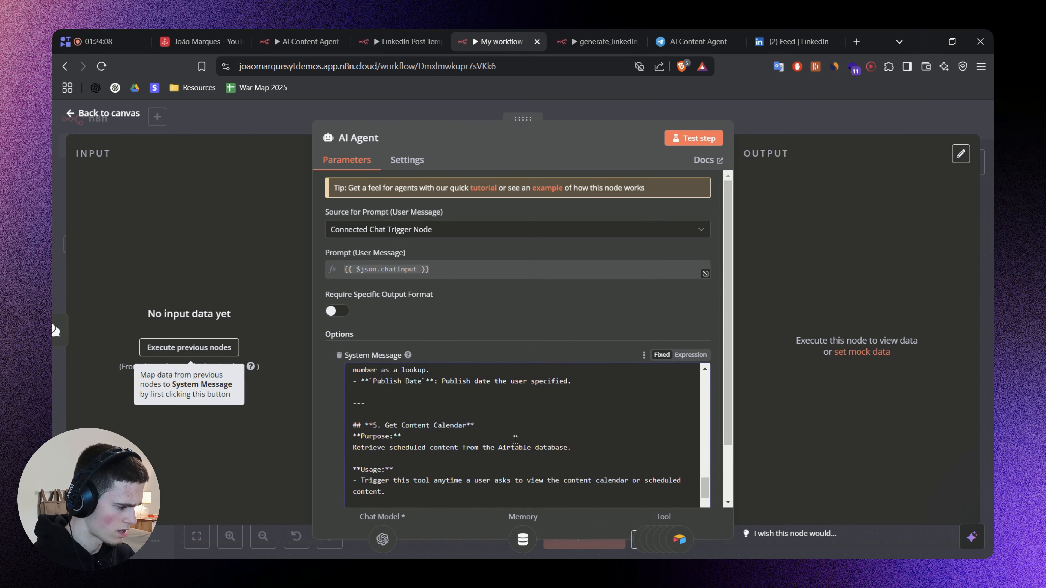
{"action": "scroll", "coordinate": [514, 437], "scroll_direction": "down", "scroll_amount": 2}
Switch to the notes board and copy the "6. Generate LinkedIn Post Template" section of the system prompt, including both its separator lines.
{"action": "key", "text": "alt+Tab"}
{"action": "left_click_drag", "start_coordinate": [608, 339], "coordinate": [731, 161]}
{"action": "scroll", "coordinate": [731, 161], "scroll_direction": "down", "scroll_amount": 4}
{"action": "left_click_drag", "start_coordinate": [429, 516], "coordinate": [571, 278]}
{"action": "left_click_drag", "start_coordinate": [575, 359], "coordinate": [490, 278]}
{"action": "scroll", "coordinate": [490, 278], "scroll_direction": "up", "scroll_amount": 4}
{"action": "left_click_drag", "start_coordinate": [420, 350], "coordinate": [435, 220]}
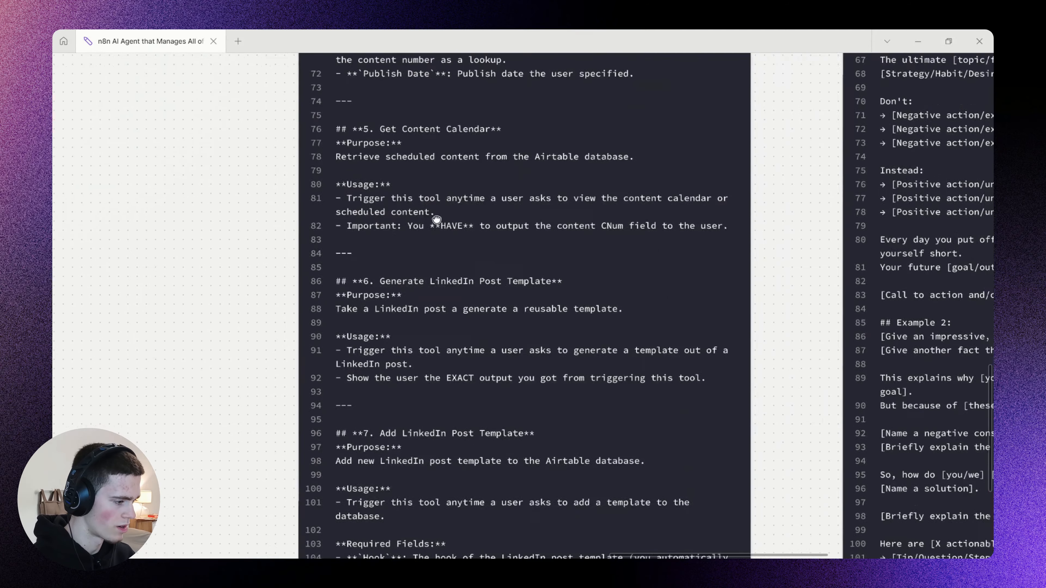
{"action": "left_click_drag", "start_coordinate": [442, 328], "coordinate": [435, 220]}
{"action": "left_click_drag", "start_coordinate": [443, 387], "coordinate": [450, 211]}
{"action": "scroll", "coordinate": [441, 251], "scroll_direction": "up", "scroll_amount": 1}
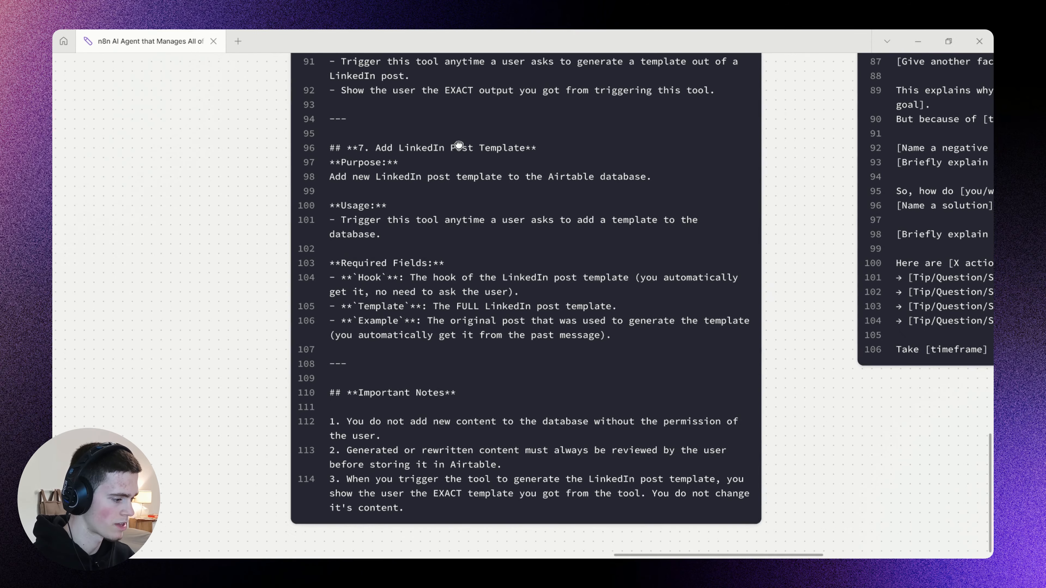
{"action": "left_click_drag", "start_coordinate": [458, 145], "coordinate": [432, 363]}
{"action": "scroll", "coordinate": [437, 268], "scroll_direction": "up", "scroll_amount": 1}
{"action": "left_click", "coordinate": [333, 347]}
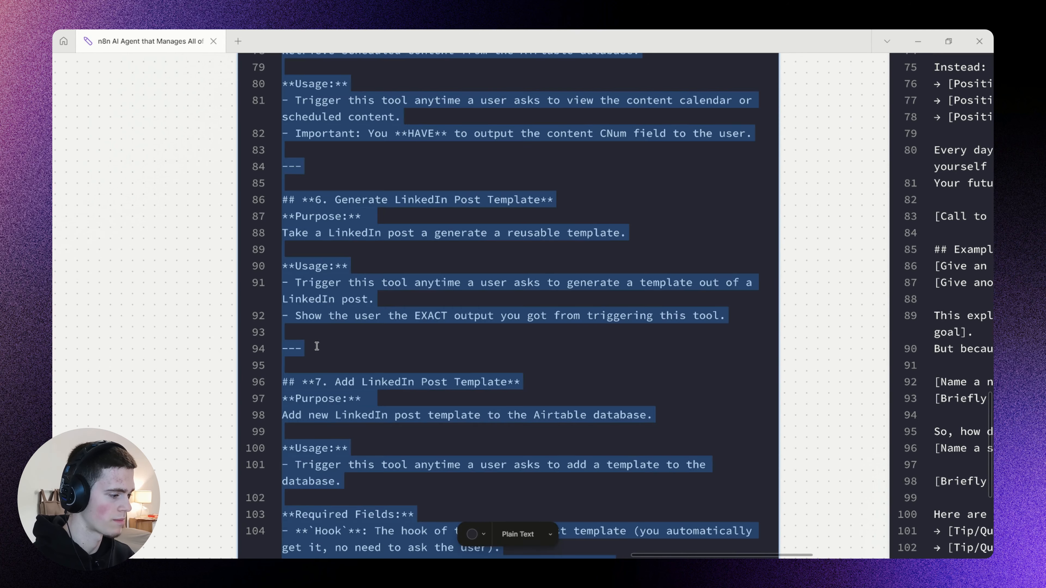
{"action": "left_click_drag", "start_coordinate": [313, 347], "coordinate": [266, 163]}
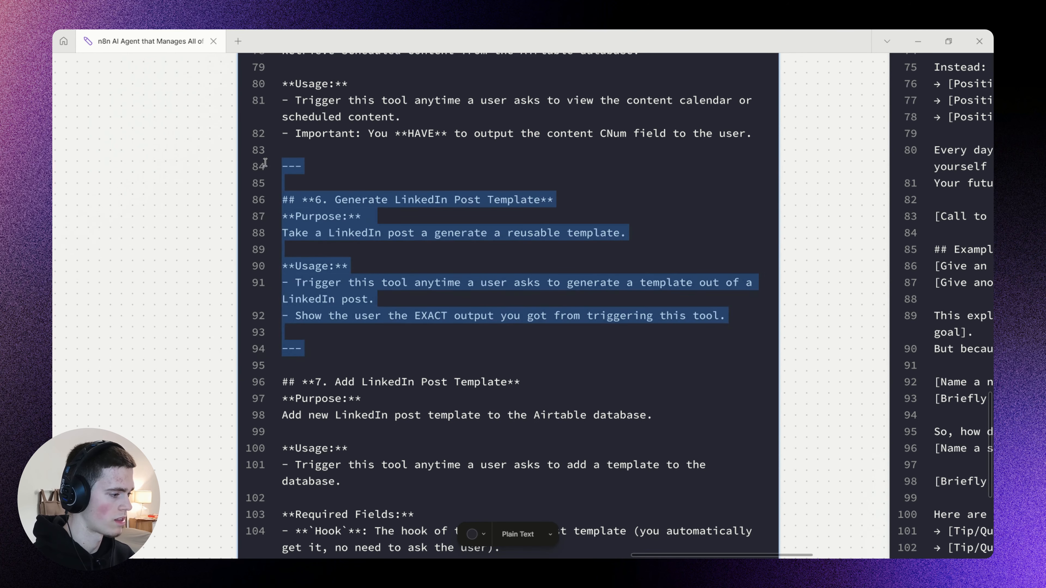
Return to n8n and paste the section into the AI Agent's System Message, following the "5. Get Content Calendar" section.
{"action": "key", "text": "alt+Tab"}
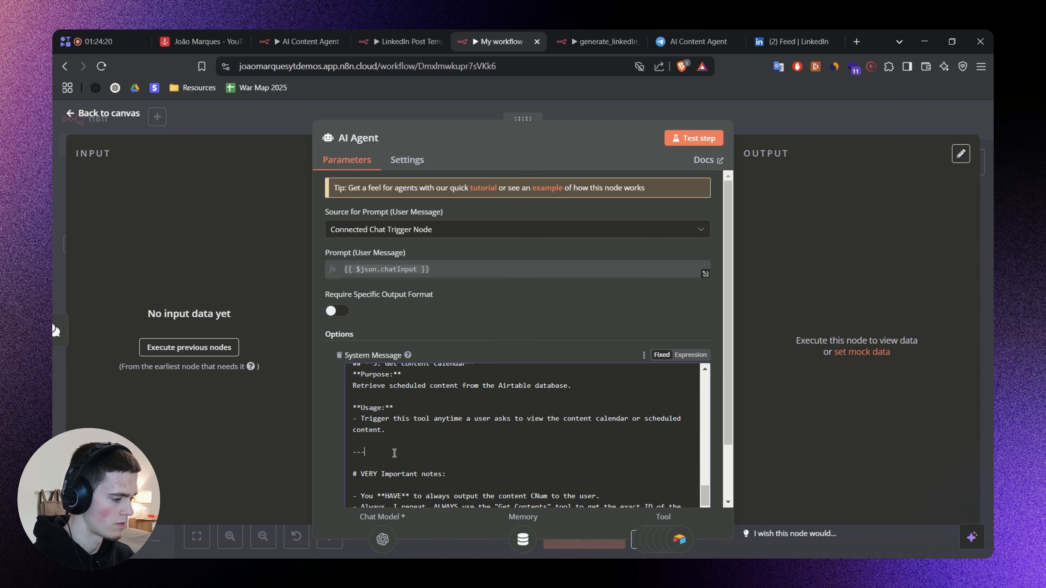
{"action": "key", "text": "ctrl+v"}
{"action": "scroll", "coordinate": [371, 431], "scroll_direction": "up", "scroll_amount": 2}
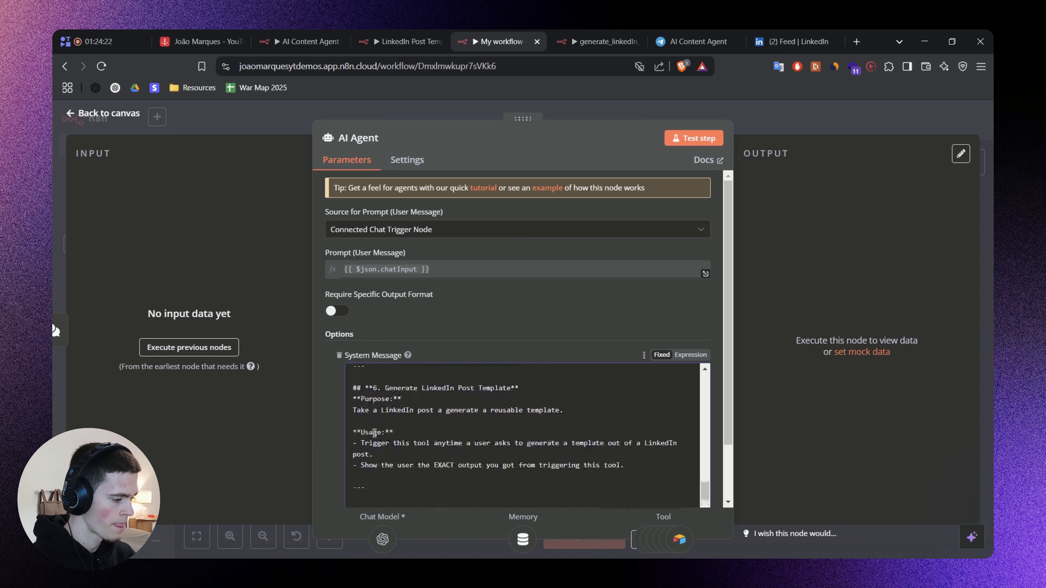
{"action": "scroll", "coordinate": [371, 431], "scroll_direction": "down", "scroll_amount": 1}
{"action": "scroll", "coordinate": [371, 432], "scroll_direction": "up", "scroll_amount": 2}
Recheck section 6 in the notes board, close the AI Agent's settings in n8n and save My workflow.
{"action": "key", "text": "alt+Tab"}
{"action": "left_click_drag", "start_coordinate": [406, 259], "coordinate": [398, 301]}
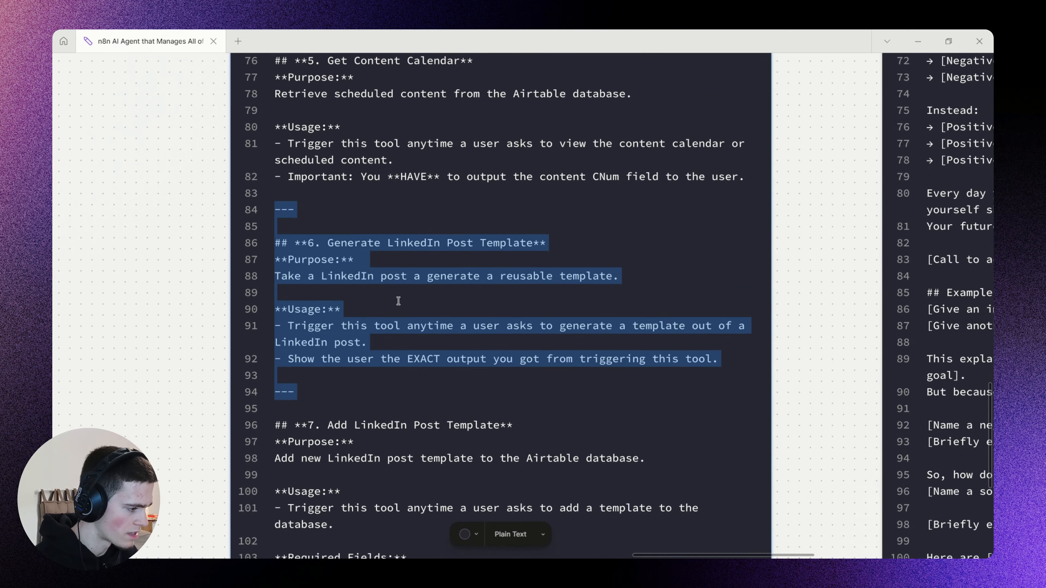
{"action": "scroll", "coordinate": [357, 283], "scroll_direction": "up", "scroll_amount": 1}
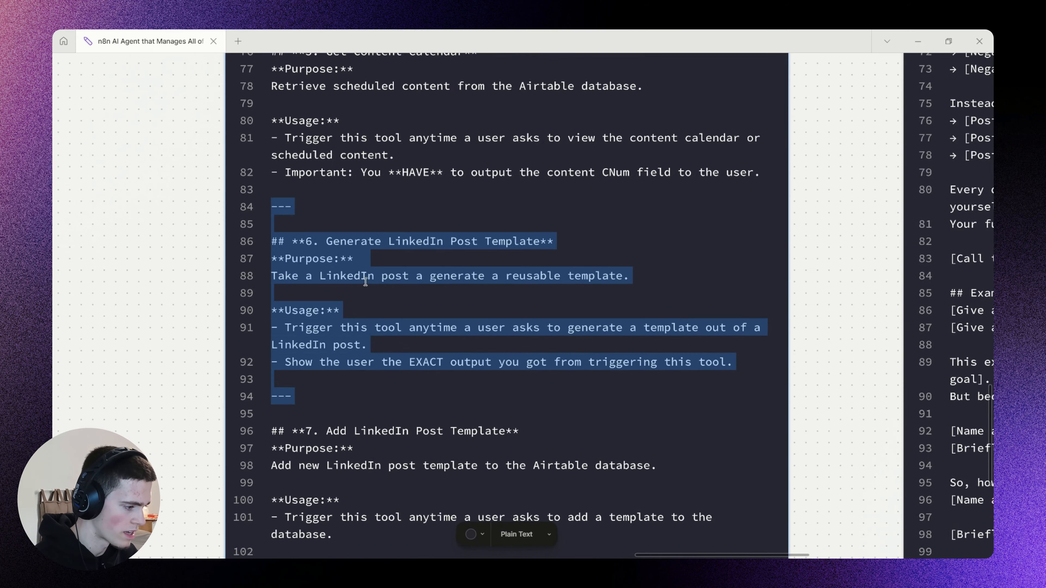
{"action": "left_click", "coordinate": [207, 285]}
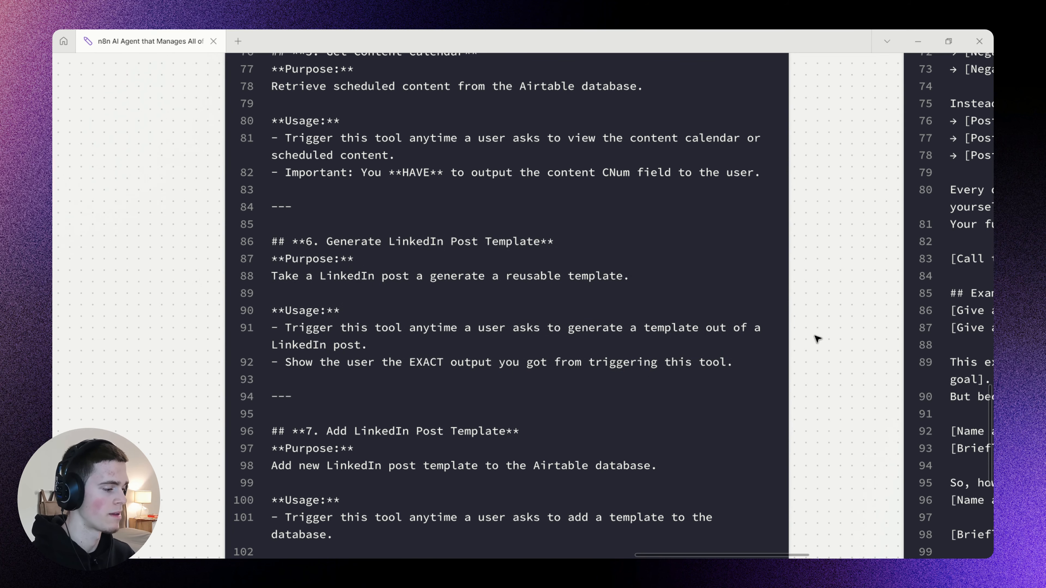
{"action": "key", "text": "alt+Tab"}
{"action": "left_click", "coordinate": [821, 112]}
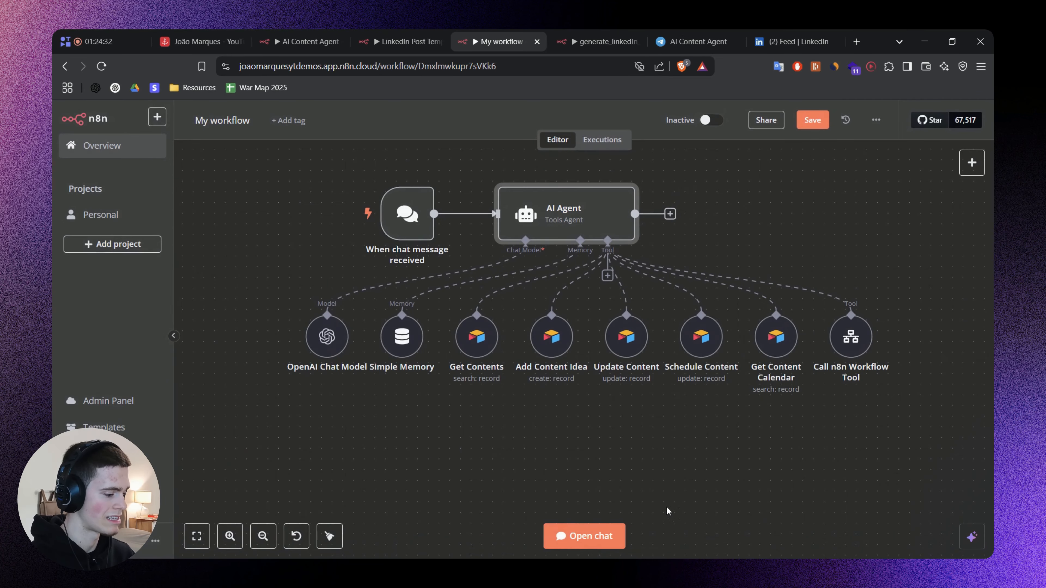
Open the workflow chat and send "Generate a template out of this linkedin post:" followed by the copied LinkedIn post in quotation marks.
{"action": "left_click", "coordinate": [584, 536]}
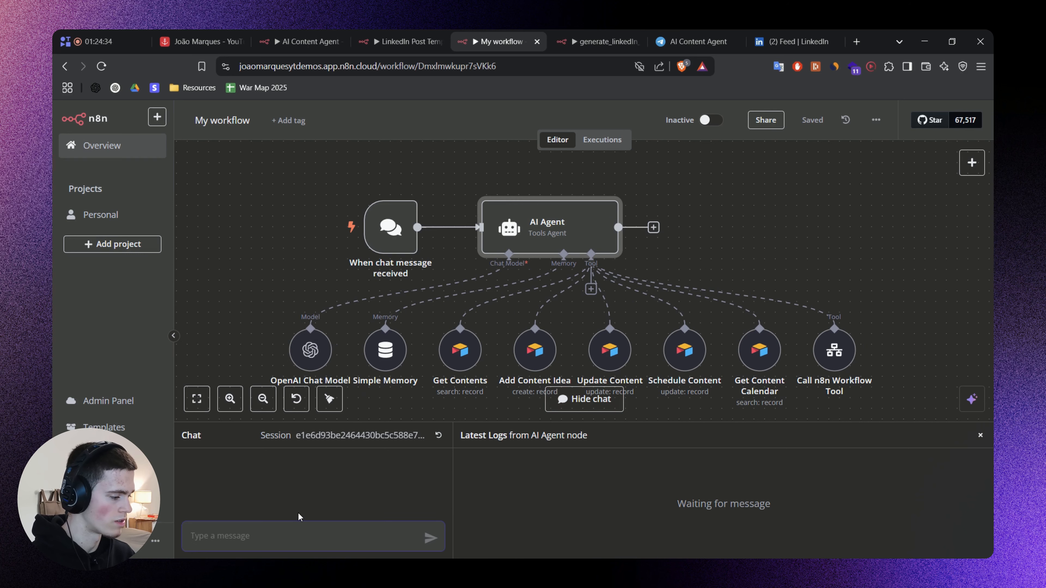
{"action": "type", "text": "Gene"}
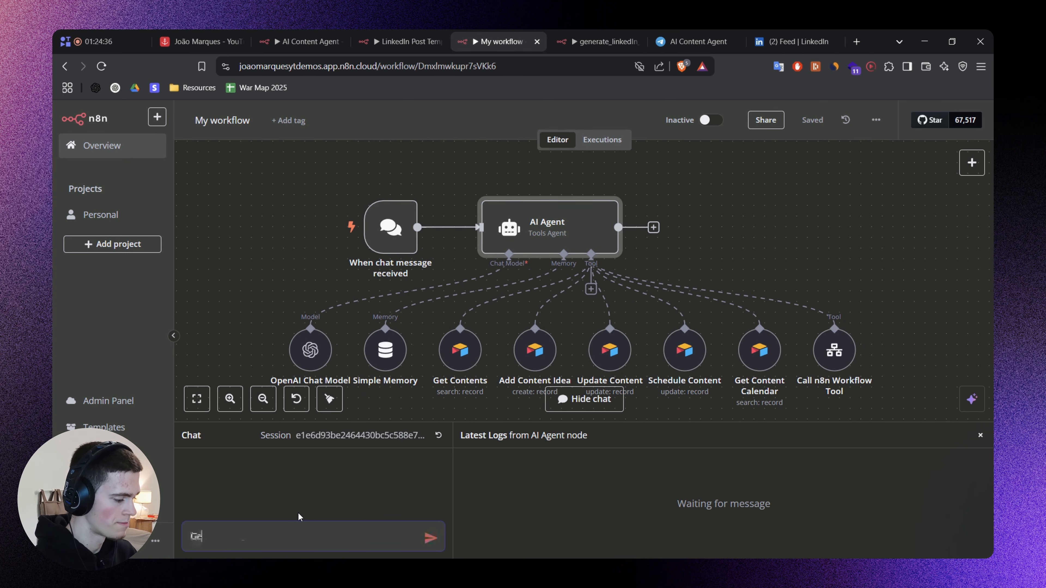
{"action": "key", "text": "BackSpace"}
{"action": "key", "text": "BackSpace"}
{"action": "key", "text": "super+v"}
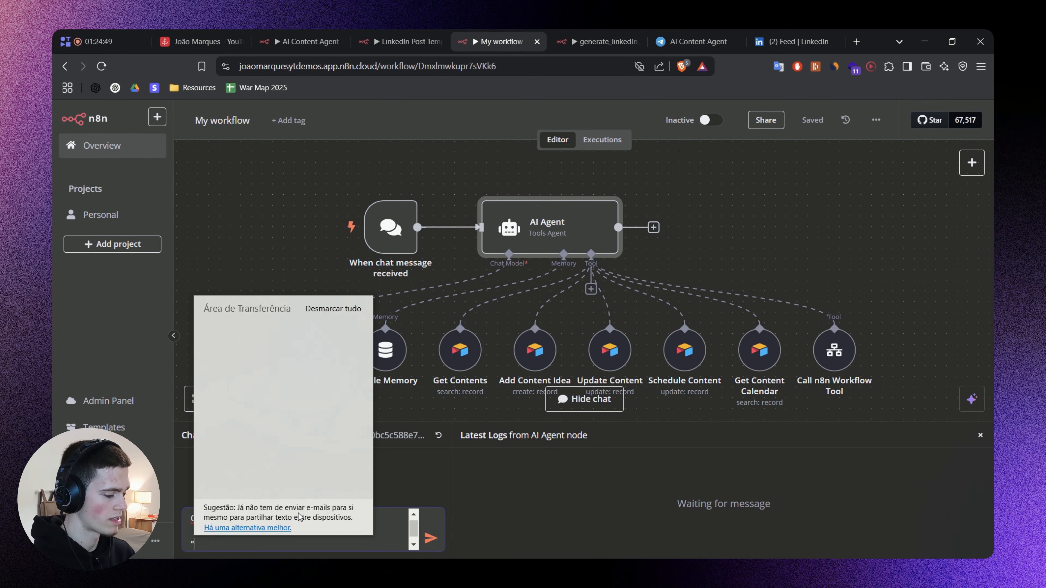
{"action": "key", "text": "Return"}
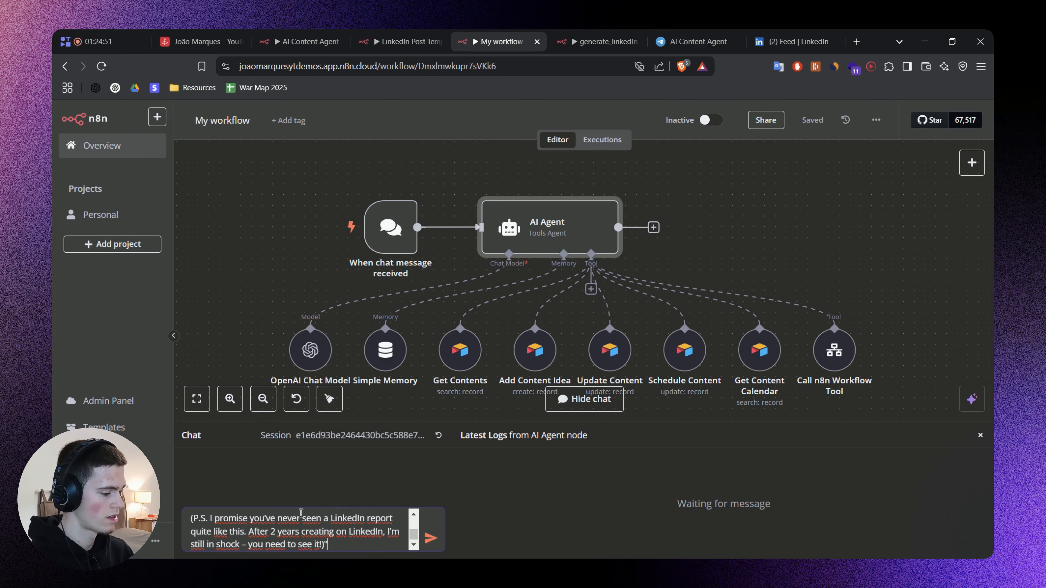
{"action": "left_click_drag", "start_coordinate": [402, 422], "coordinate": [421, 246]}
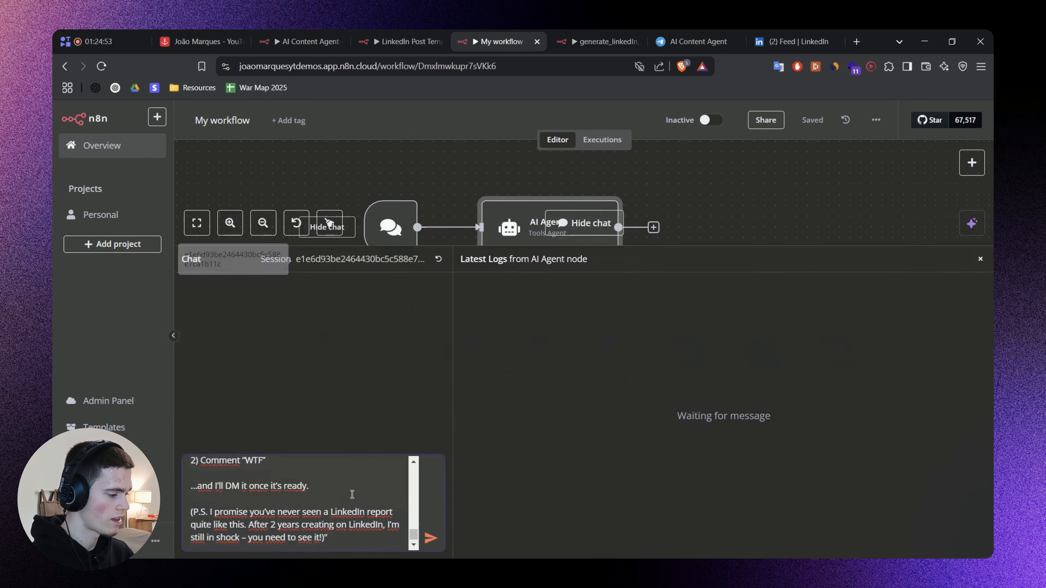
{"action": "left_click_drag", "start_coordinate": [414, 535], "coordinate": [416, 522]}
{"action": "left_click", "coordinate": [430, 538]}
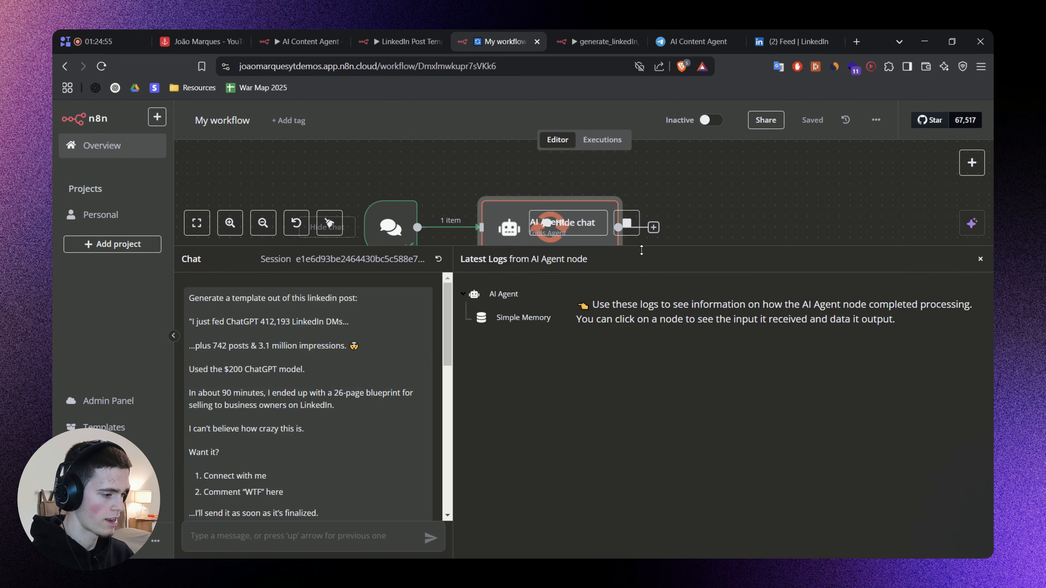
Shrink the chat area to follow the run on the agent's tool nodes, and look through the related workflow tabs.
{"action": "left_click_drag", "start_coordinate": [624, 247], "coordinate": [623, 429]}
{"action": "left_click_drag", "start_coordinate": [813, 288], "coordinate": [718, 259]}
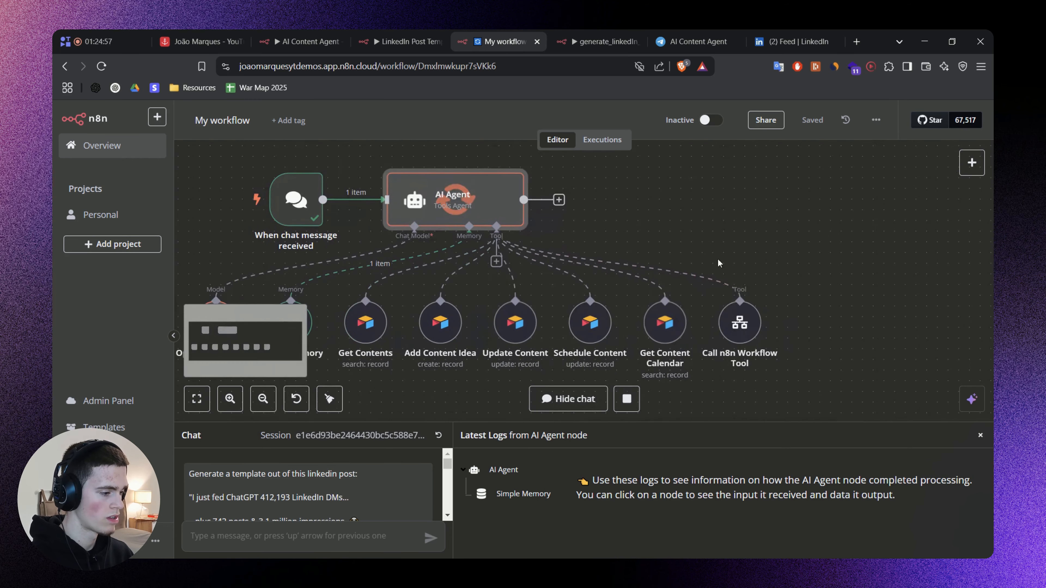
{"action": "left_click_drag", "start_coordinate": [807, 320], "coordinate": [819, 310]}
{"action": "left_click_drag", "start_coordinate": [819, 311], "coordinate": [860, 311]}
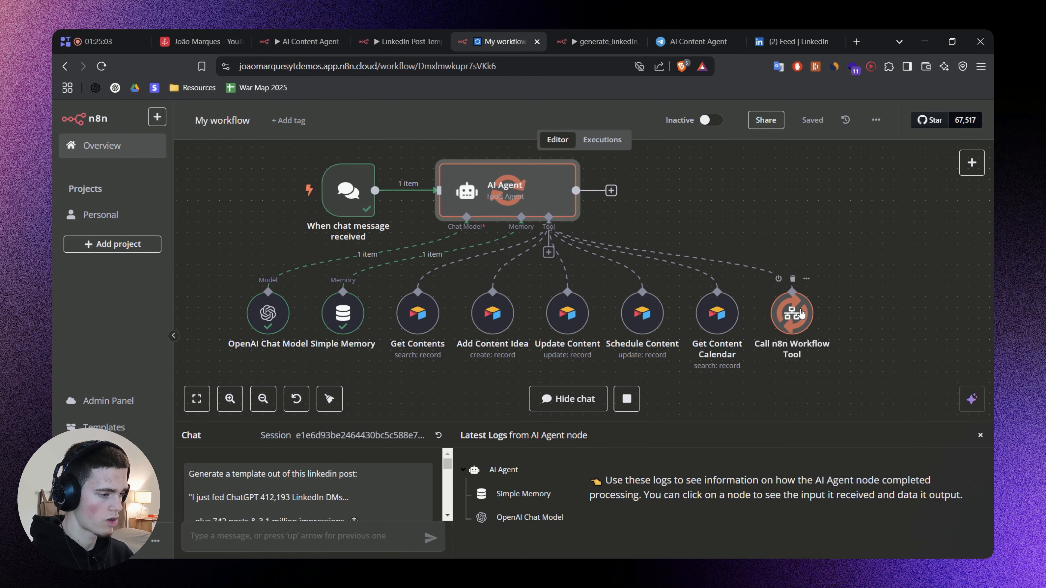
{"action": "left_click", "coordinate": [586, 37]}
{"action": "left_click", "coordinate": [409, 41]}
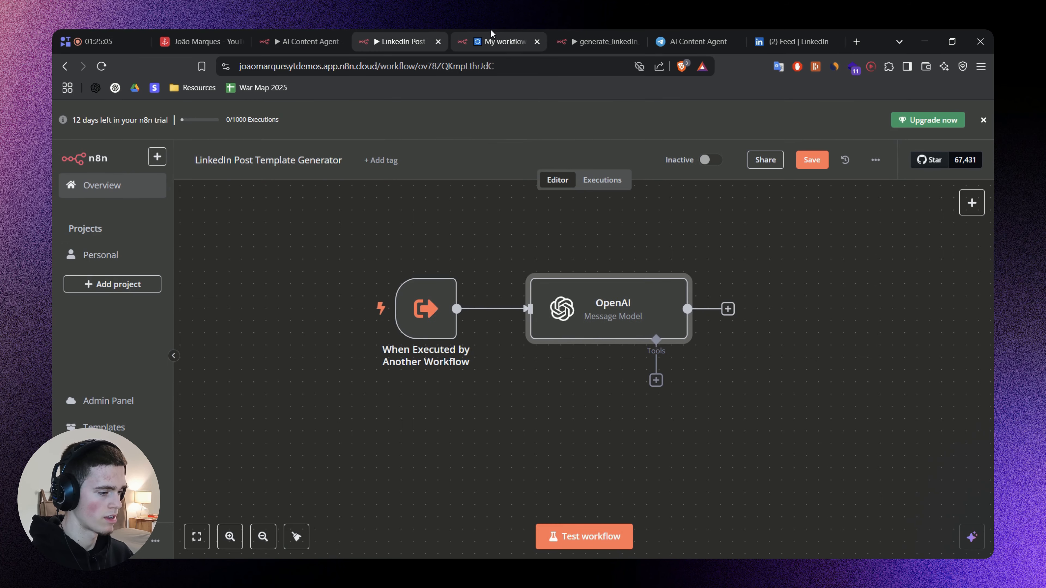
{"action": "left_click", "coordinate": [498, 42]}
{"action": "double_click", "coordinate": [789, 325]}
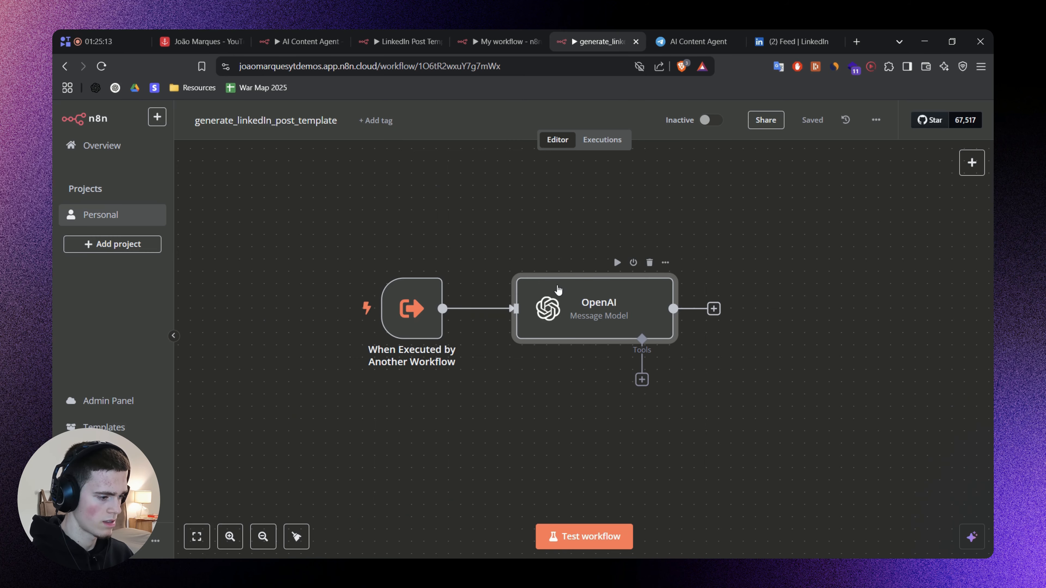
In generate_linkedIn_post_template, check the LinkedInPost variable in the OpenAI prompt against the trigger's JSON example.
{"action": "double_click", "coordinate": [593, 314]}
{"action": "scroll", "coordinate": [527, 326], "scroll_direction": "down", "scroll_amount": 3}
{"action": "scroll", "coordinate": [487, 352], "scroll_direction": "down", "scroll_amount": 1}
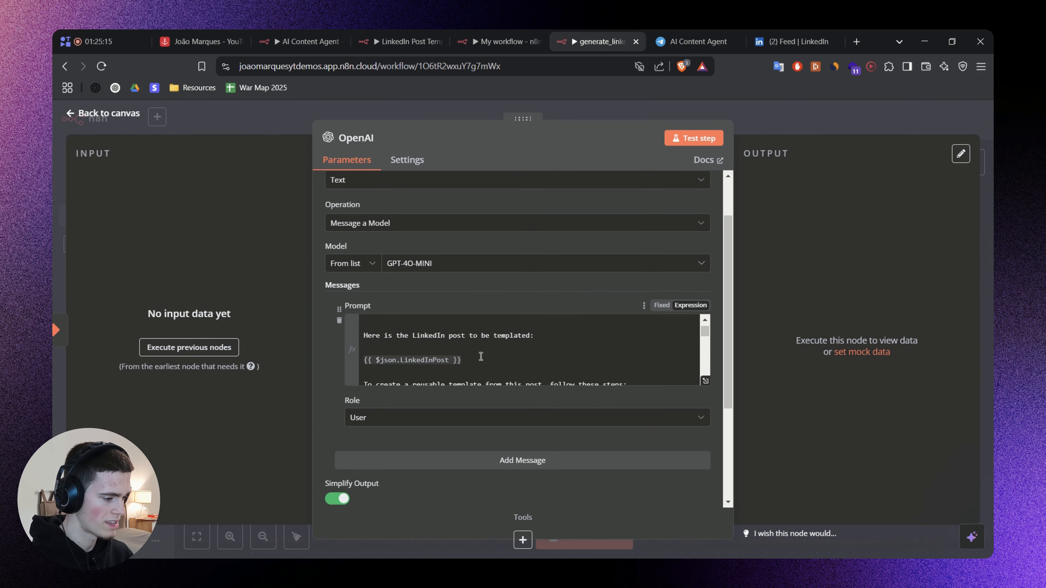
{"action": "double_click", "coordinate": [396, 361]}
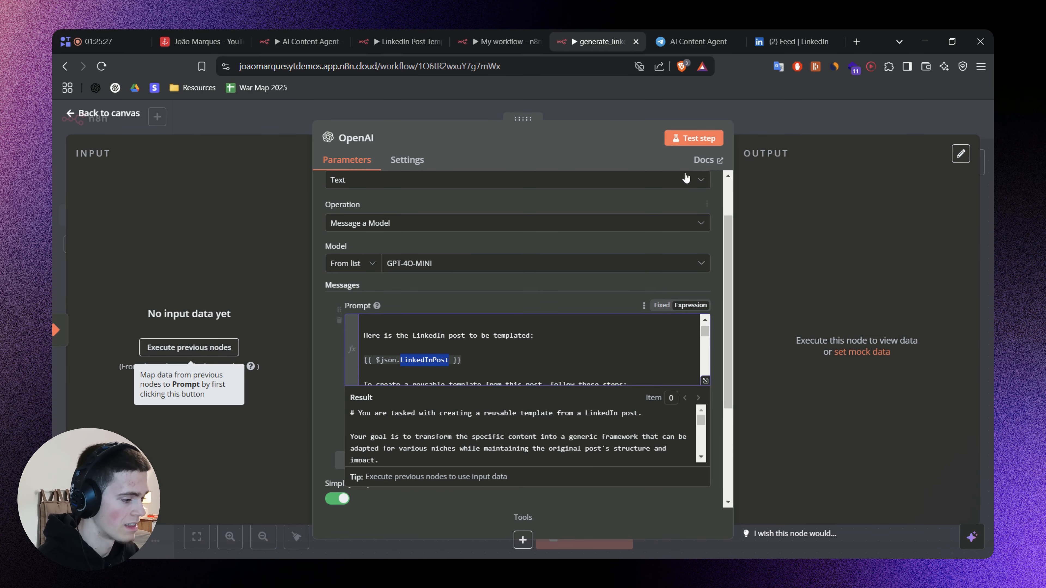
{"action": "key", "text": "Escape"}
{"action": "double_click", "coordinate": [394, 304]}
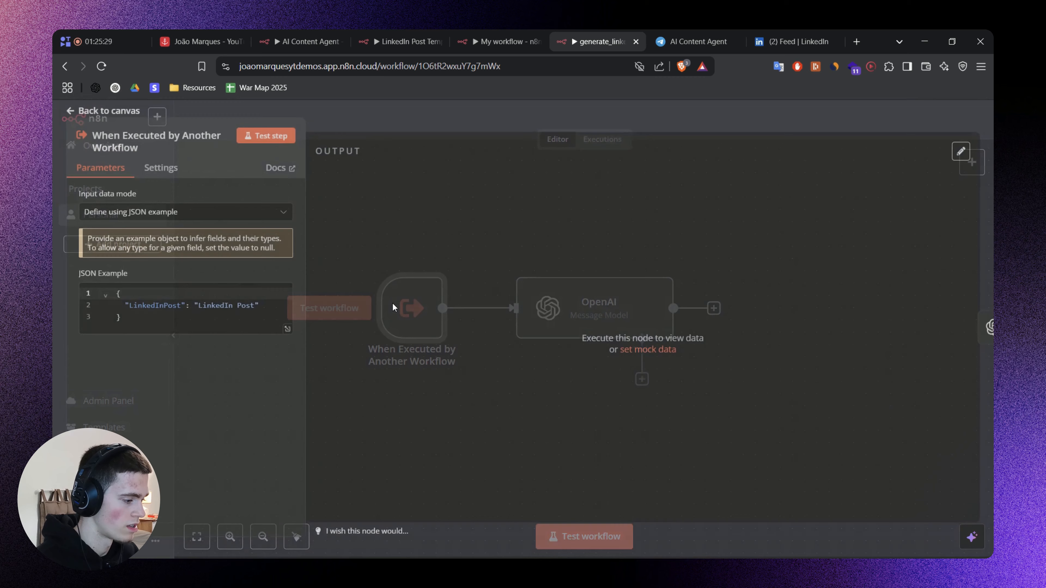
{"action": "double_click", "coordinate": [154, 313]}
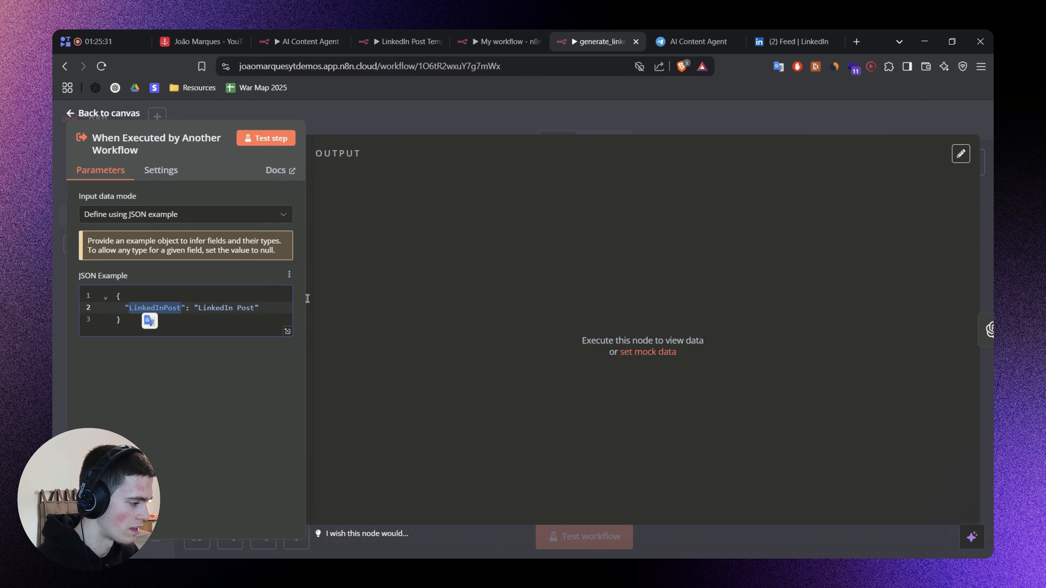
{"action": "key", "text": "Escape"}
Reopen the OpenAI node to check its prompt message and close it again.
{"action": "double_click", "coordinate": [585, 318]}
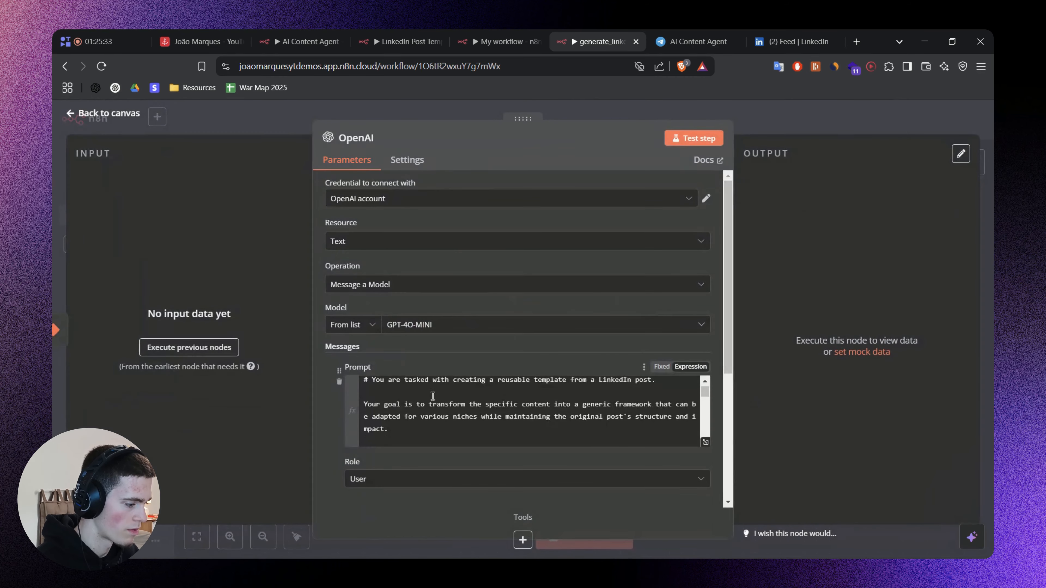
{"action": "scroll", "coordinate": [433, 396], "scroll_direction": "down", "scroll_amount": 3}
{"action": "left_click", "coordinate": [468, 421]}
{"action": "left_click", "coordinate": [758, 116]}
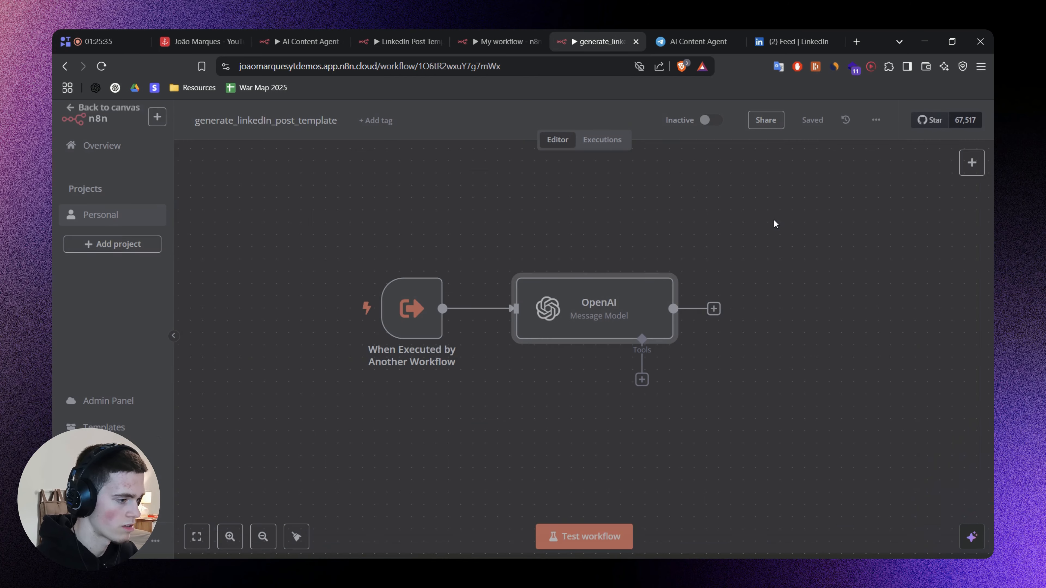
{"action": "double_click", "coordinate": [585, 292]}
{"action": "left_click", "coordinate": [780, 126]}
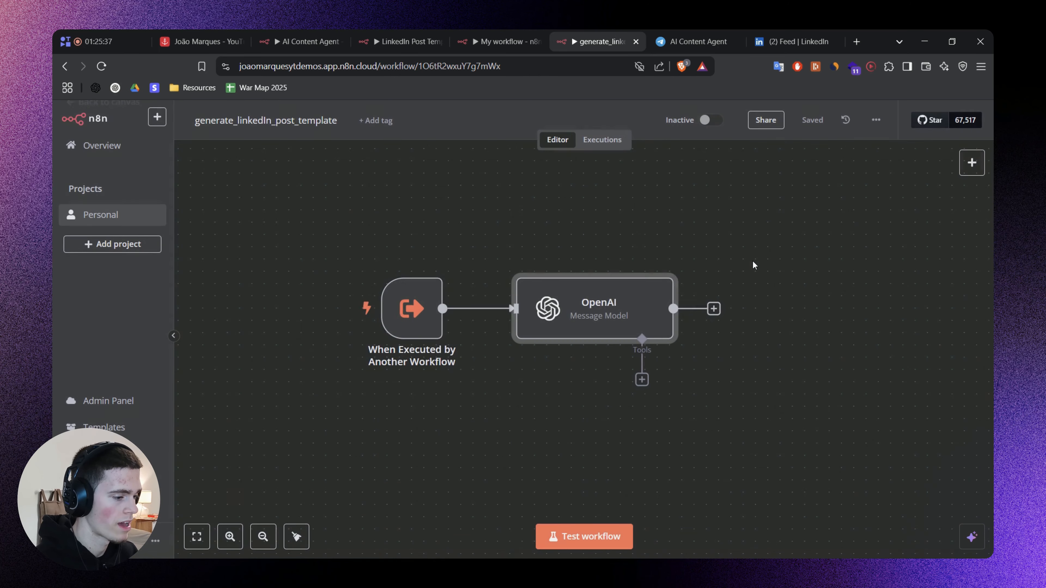
{"action": "left_click_drag", "start_coordinate": [752, 261], "coordinate": [730, 259]}
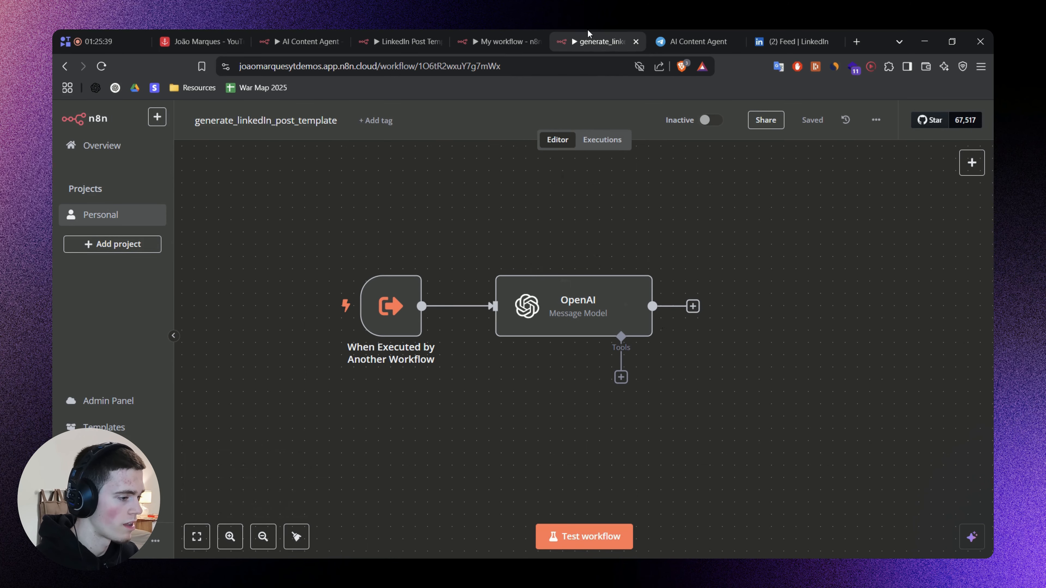
Return to My workflow and examine the Call n8n Workflow Tool's LinkedInPost input and generated template output.
{"action": "left_click_drag", "start_coordinate": [590, 40], "coordinate": [498, 39]}
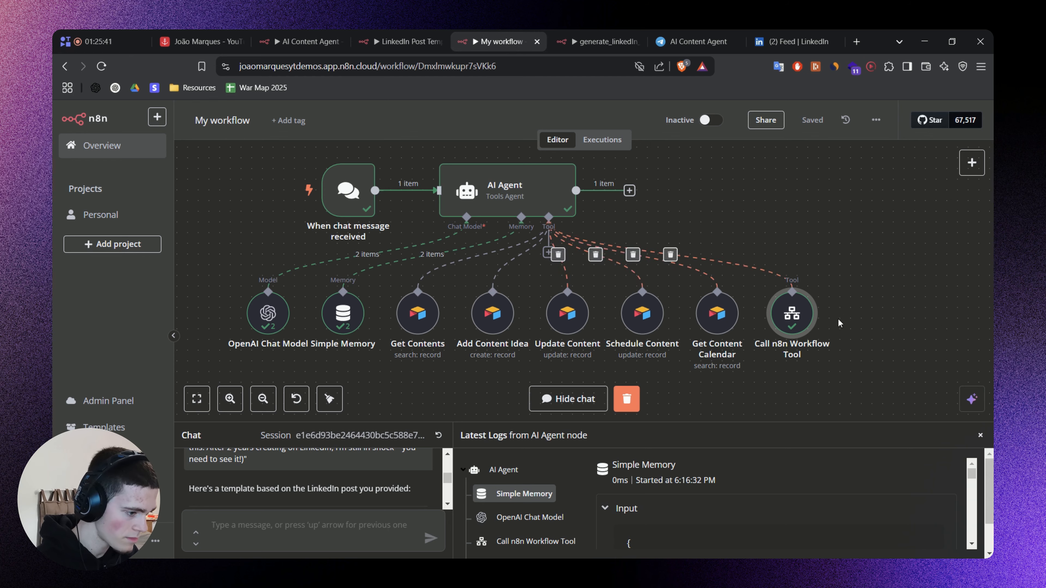
{"action": "double_click", "coordinate": [785, 320]}
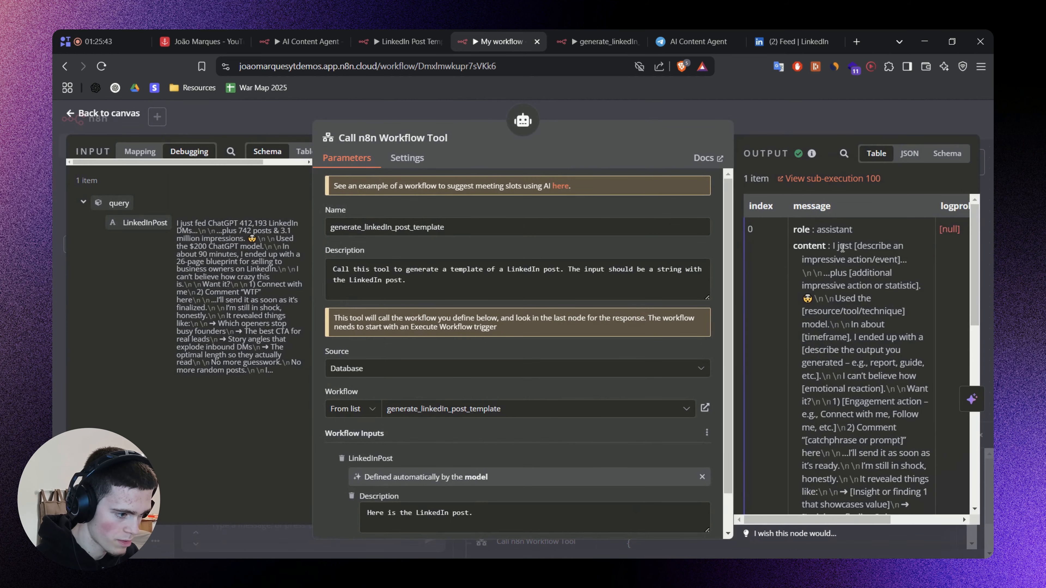
{"action": "left_click_drag", "start_coordinate": [833, 246], "coordinate": [876, 413]}
{"action": "scroll", "coordinate": [865, 354], "scroll_direction": "down", "scroll_amount": 10}
{"action": "left_click", "coordinate": [822, 124]}
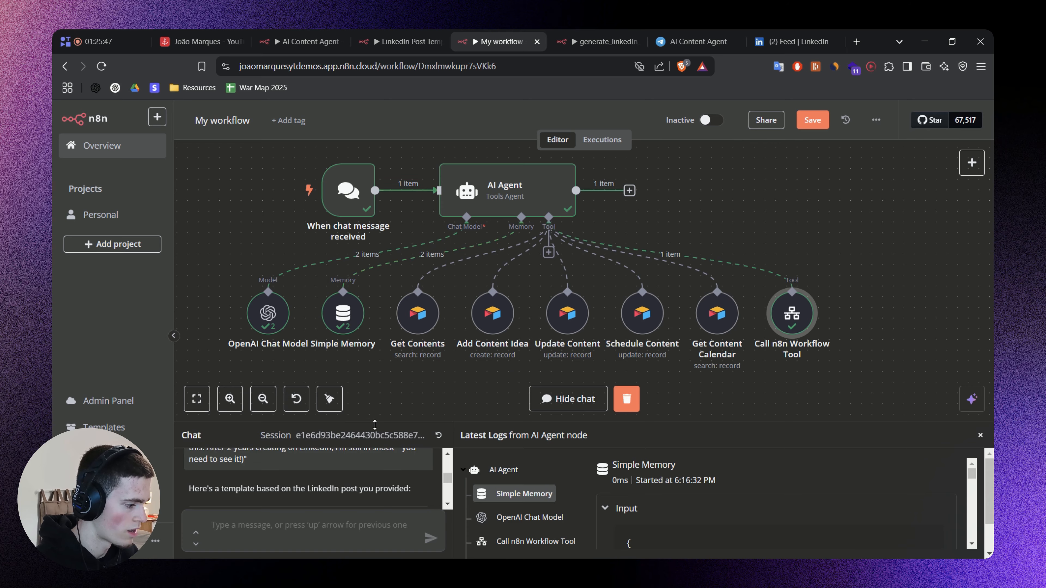
Enlarge the chat to read the generated LinkedIn post template through to its end, and close the chat and logs area.
{"action": "left_click_drag", "start_coordinate": [374, 424], "coordinate": [370, 219]}
{"action": "scroll", "coordinate": [295, 394], "scroll_direction": "down", "scroll_amount": 5}
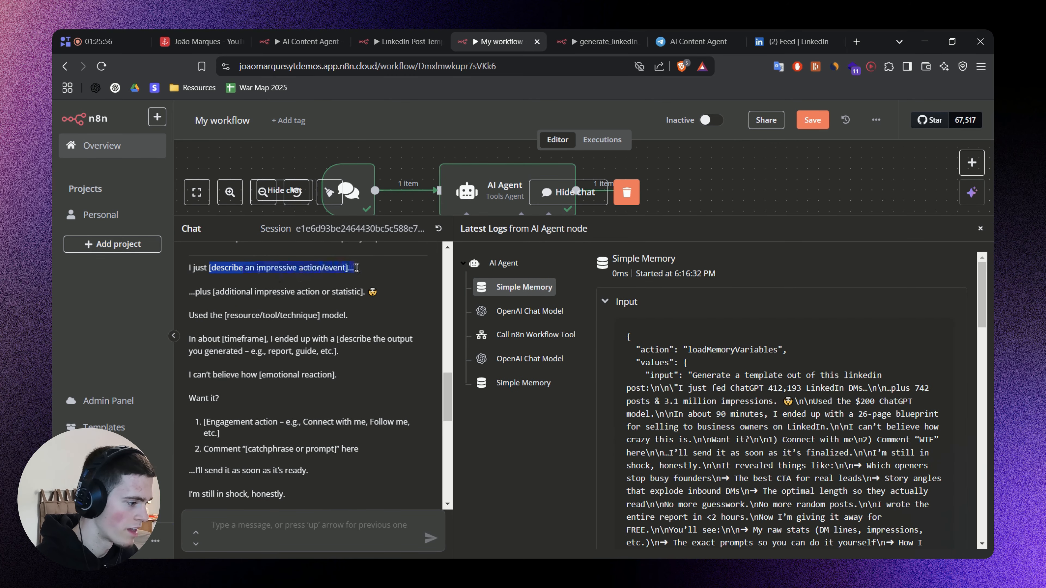
{"action": "left_click_drag", "start_coordinate": [212, 293], "coordinate": [361, 296]}
{"action": "left_click", "coordinate": [334, 332]}
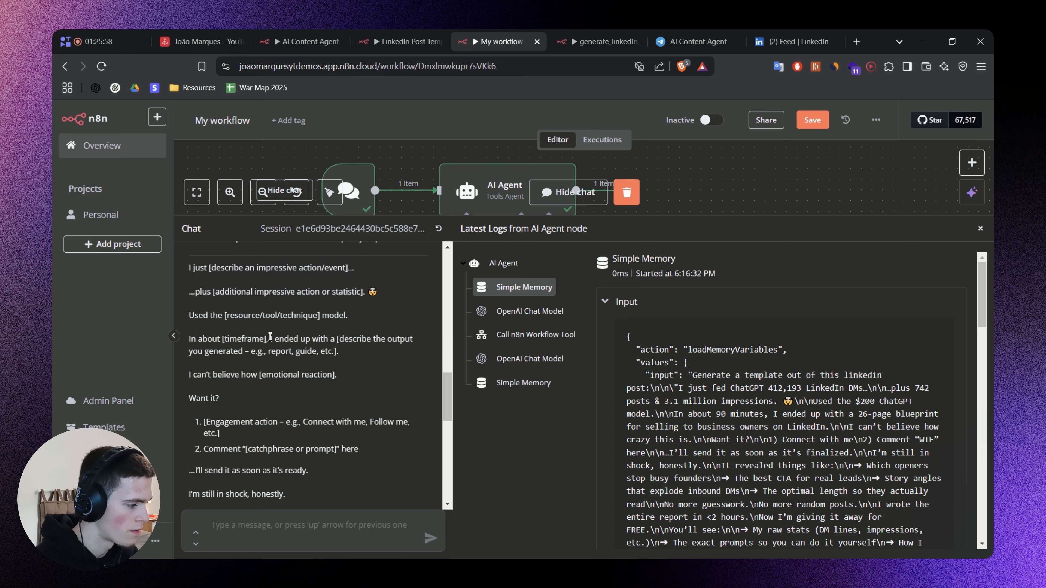
{"action": "scroll", "coordinate": [252, 309], "scroll_direction": "down", "scroll_amount": 1}
{"action": "scroll", "coordinate": [254, 275], "scroll_direction": "down", "scroll_amount": 1}
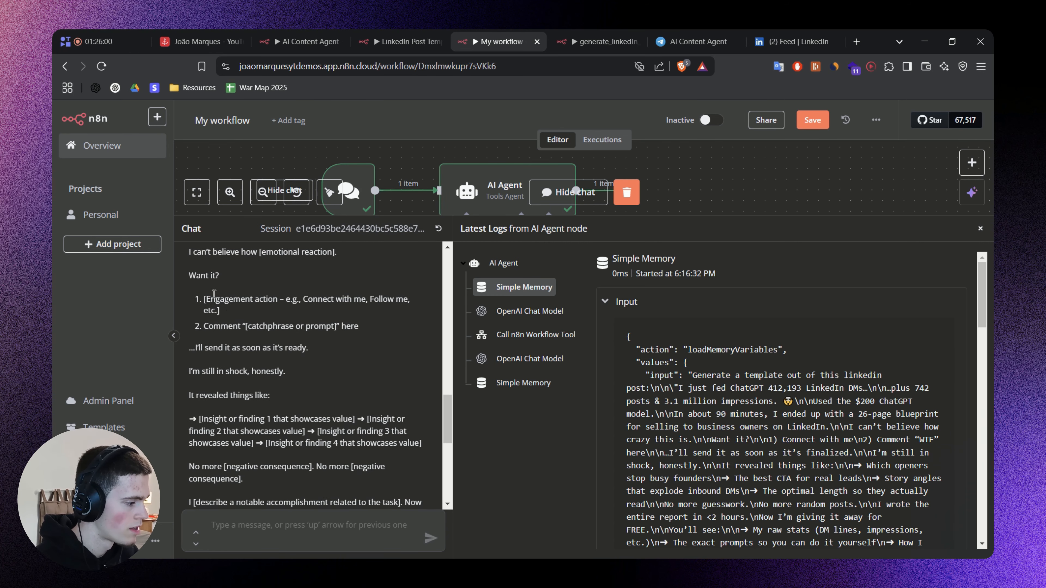
{"action": "left_click_drag", "start_coordinate": [197, 347], "coordinate": [273, 344]}
{"action": "scroll", "coordinate": [327, 390], "scroll_direction": "down", "scroll_amount": 2}
{"action": "left_click_drag", "start_coordinate": [219, 299], "coordinate": [344, 299]}
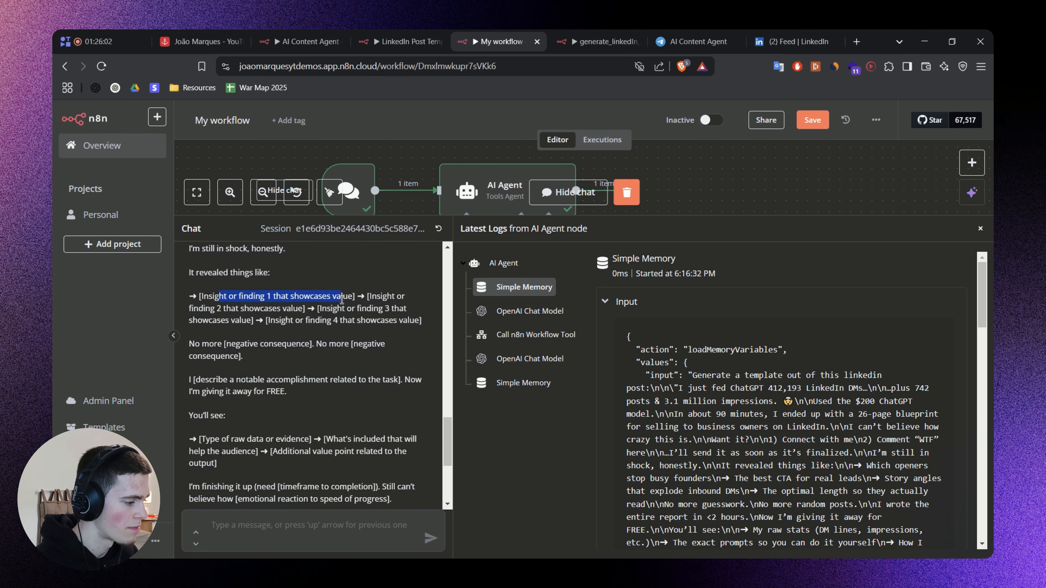
{"action": "left_click", "coordinate": [298, 312]}
{"action": "scroll", "coordinate": [288, 315], "scroll_direction": "down", "scroll_amount": 1}
{"action": "scroll", "coordinate": [275, 320], "scroll_direction": "down", "scroll_amount": 2}
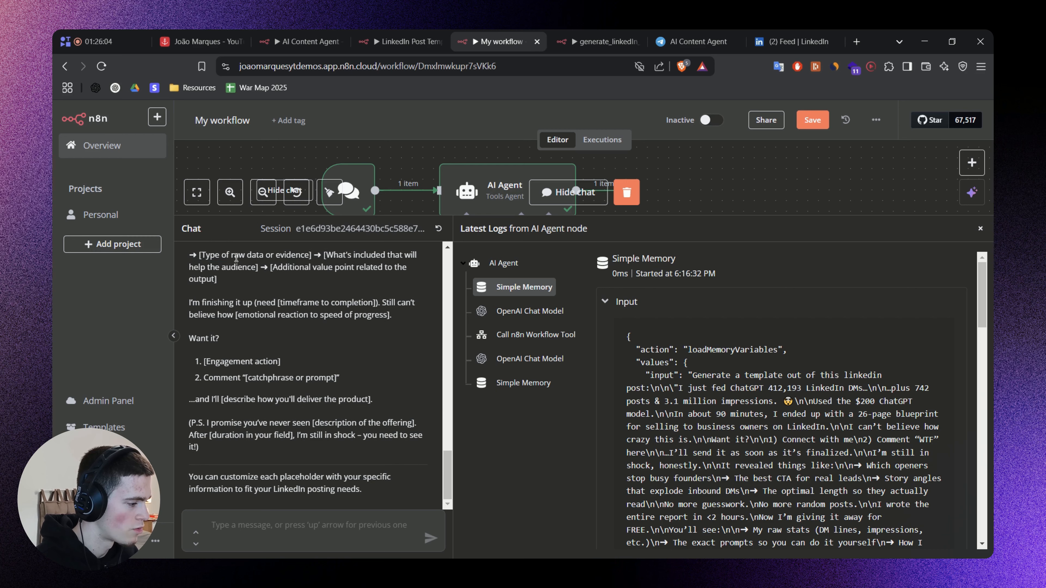
{"action": "left_click_drag", "start_coordinate": [234, 255], "coordinate": [311, 268]}
{"action": "left_click", "coordinate": [301, 376]}
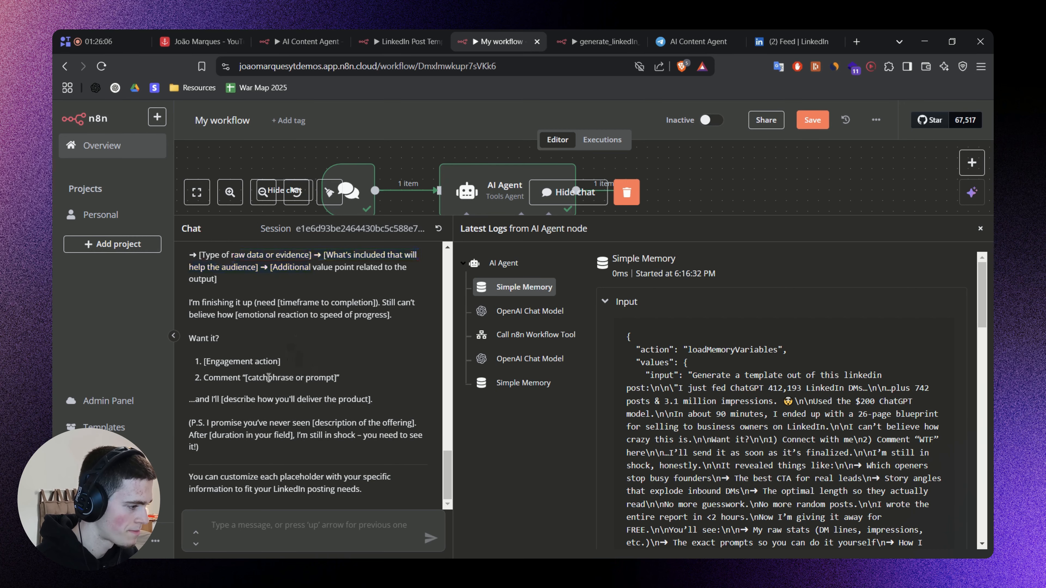
{"action": "left_click_drag", "start_coordinate": [795, 218], "coordinate": [803, 422]}
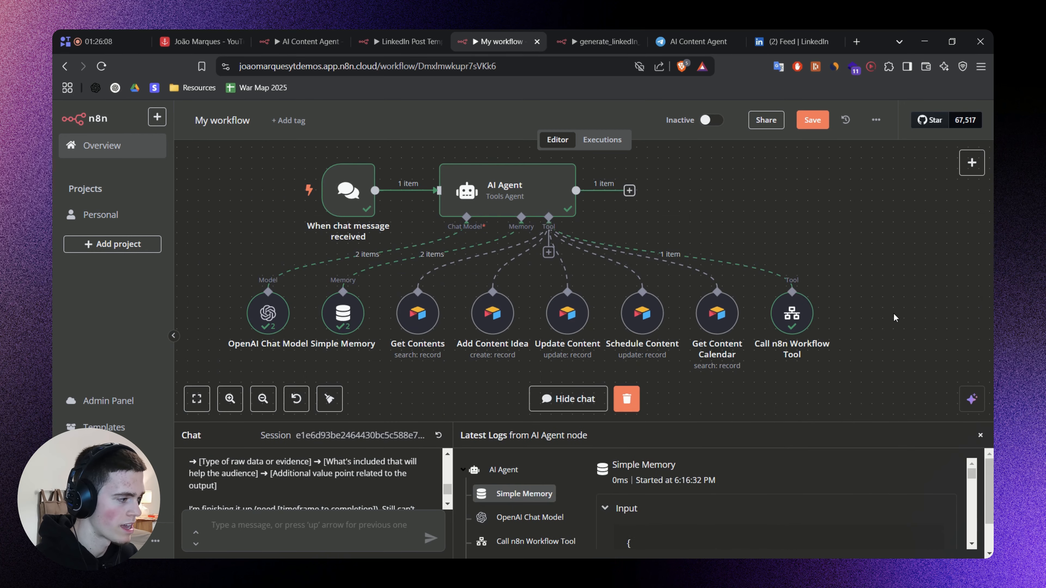
{"action": "left_click", "coordinate": [981, 436]}
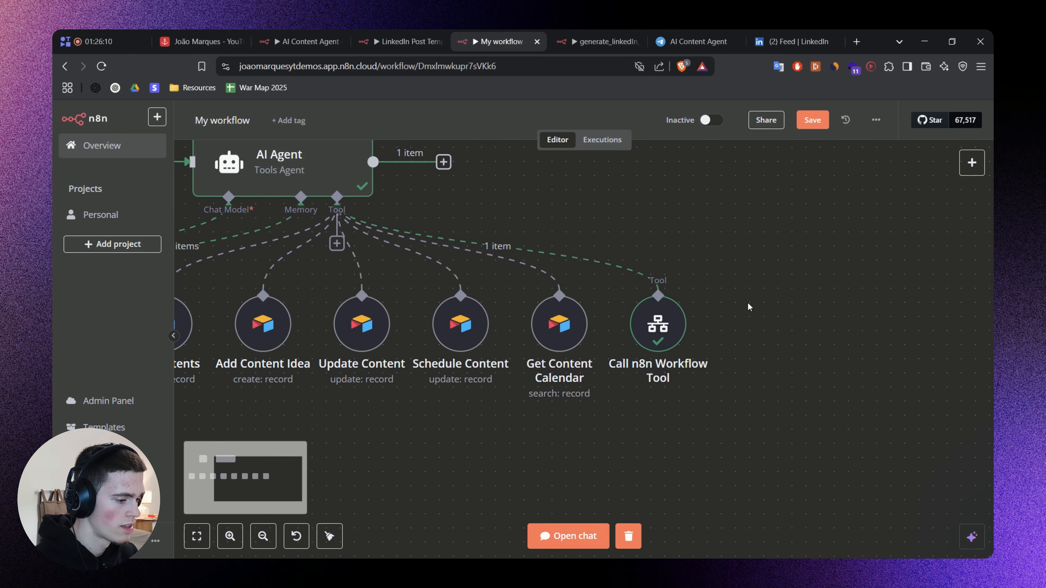
Switch to the Airtable base and look at the LinkedIn Templates view and the Content Bank's LinkedIn Template field.
{"action": "left_click", "coordinate": [231, 41]}
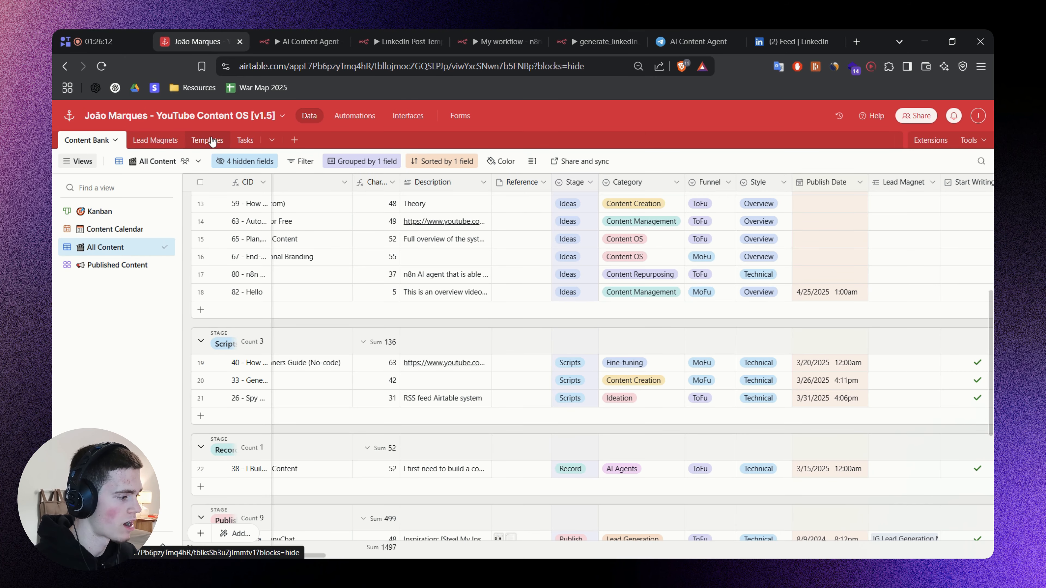
{"action": "left_click", "coordinate": [203, 140]}
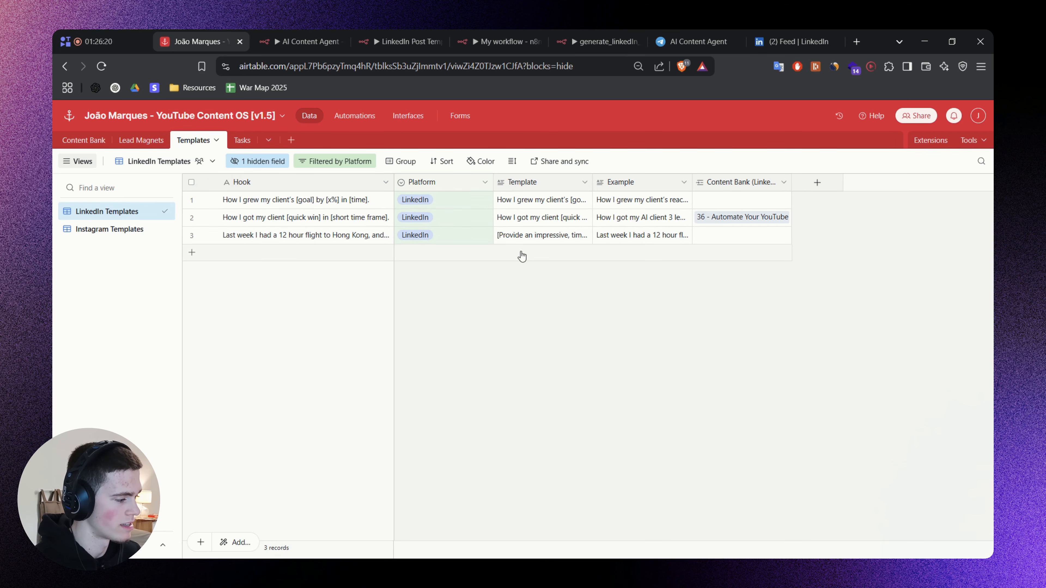
{"action": "left_click", "coordinate": [82, 144]}
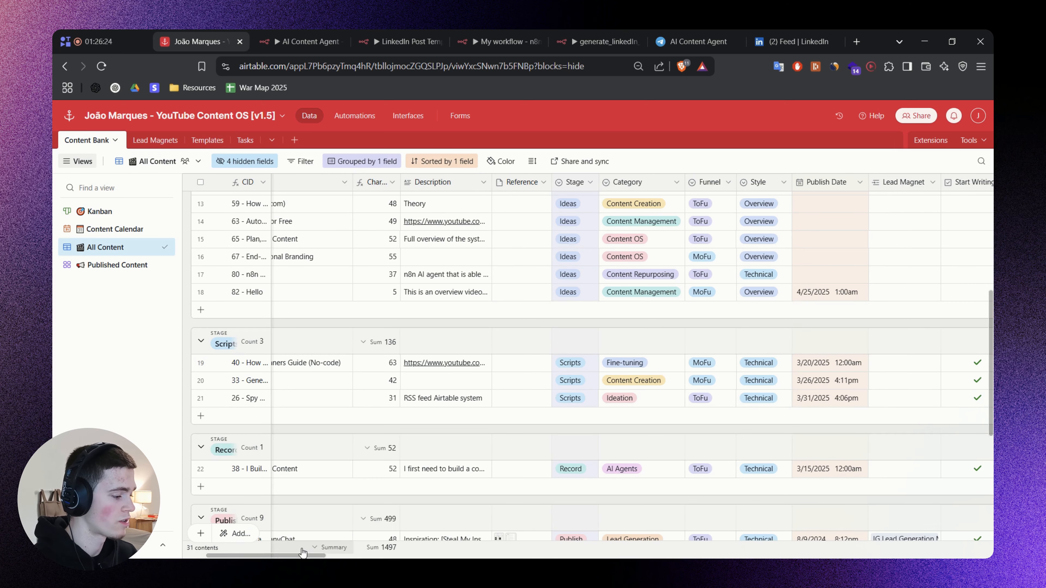
{"action": "left_click_drag", "start_coordinate": [303, 554], "coordinate": [841, 526]}
{"action": "scroll", "coordinate": [770, 502], "scroll_direction": "down", "scroll_amount": 3}
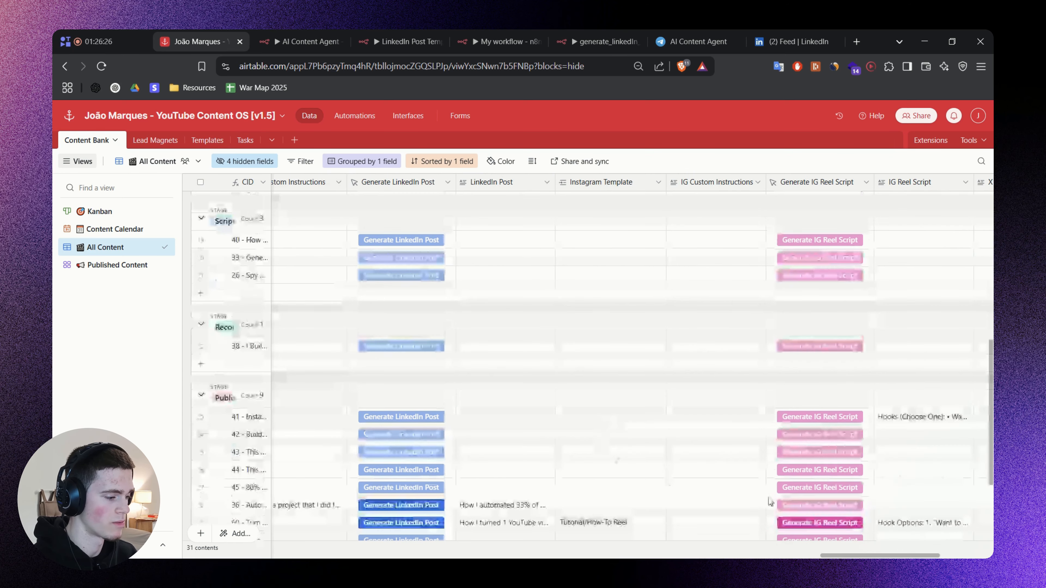
{"action": "scroll", "coordinate": [643, 461], "scroll_direction": "left", "scroll_amount": 8}
{"action": "scroll", "coordinate": [516, 419], "scroll_direction": "down", "scroll_amount": 3}
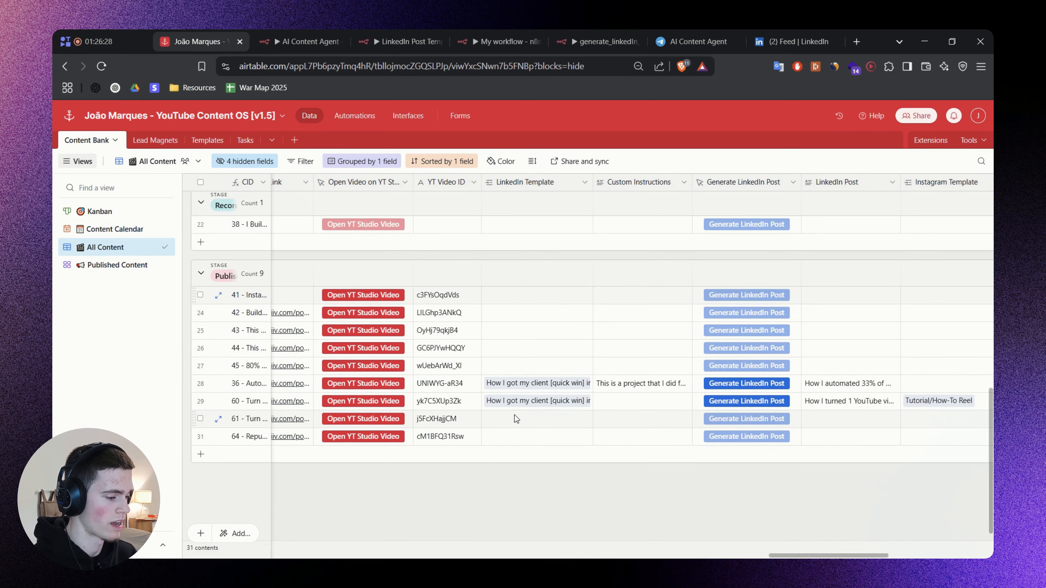
{"action": "left_click", "coordinate": [516, 418]}
{"action": "left_click", "coordinate": [490, 418]}
{"action": "key", "text": "Escape"}
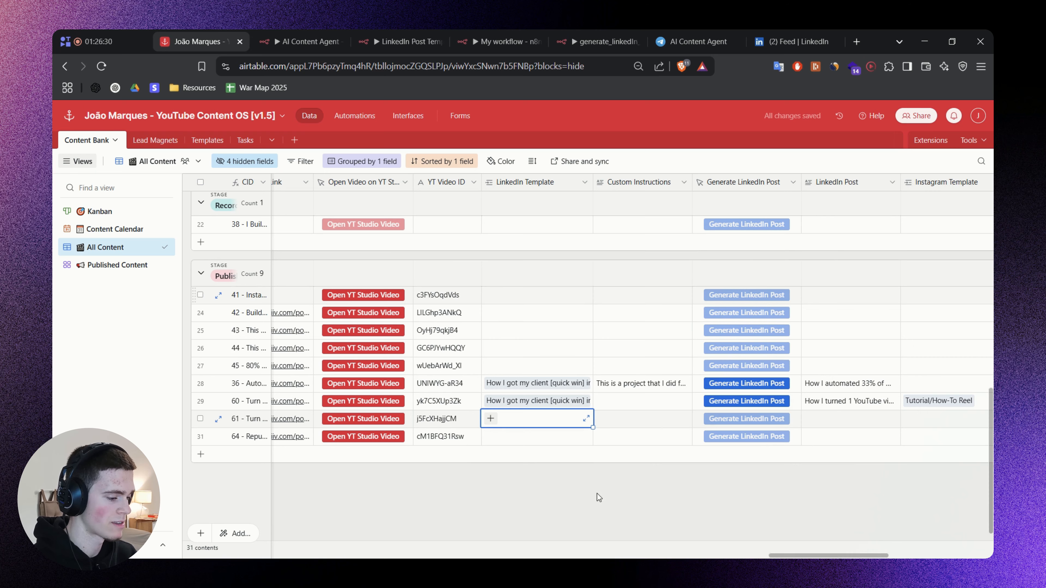
{"action": "left_click_drag", "start_coordinate": [779, 556], "coordinate": [234, 531]}
{"action": "scroll", "coordinate": [413, 432], "scroll_direction": "up", "scroll_amount": 5}
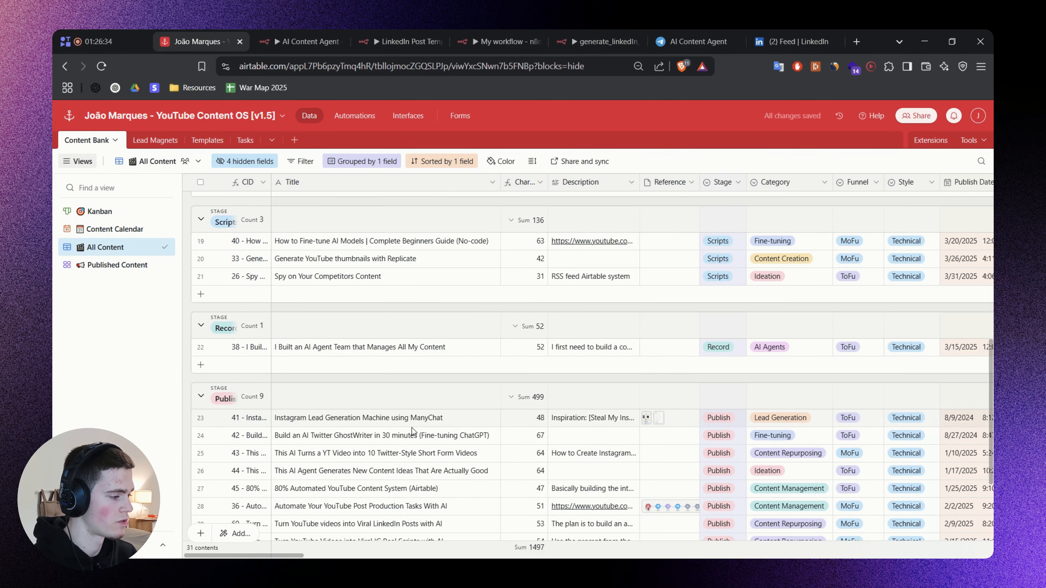
Return to My workflow in n8n, add an Airtable tool to the AI Agent and rename it Add LinkedIn Post Template.
{"action": "left_click", "coordinate": [571, 38]}
{"action": "left_click", "coordinate": [545, 38]}
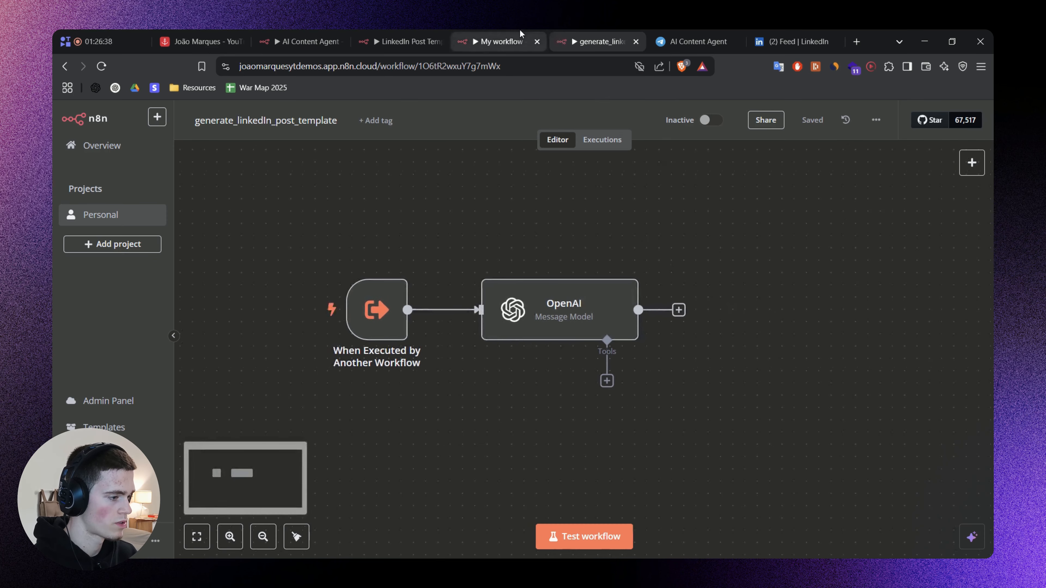
{"action": "left_click_drag", "start_coordinate": [546, 35], "coordinate": [615, 36]}
{"action": "left_click_drag", "start_coordinate": [344, 173], "coordinate": [507, 227]}
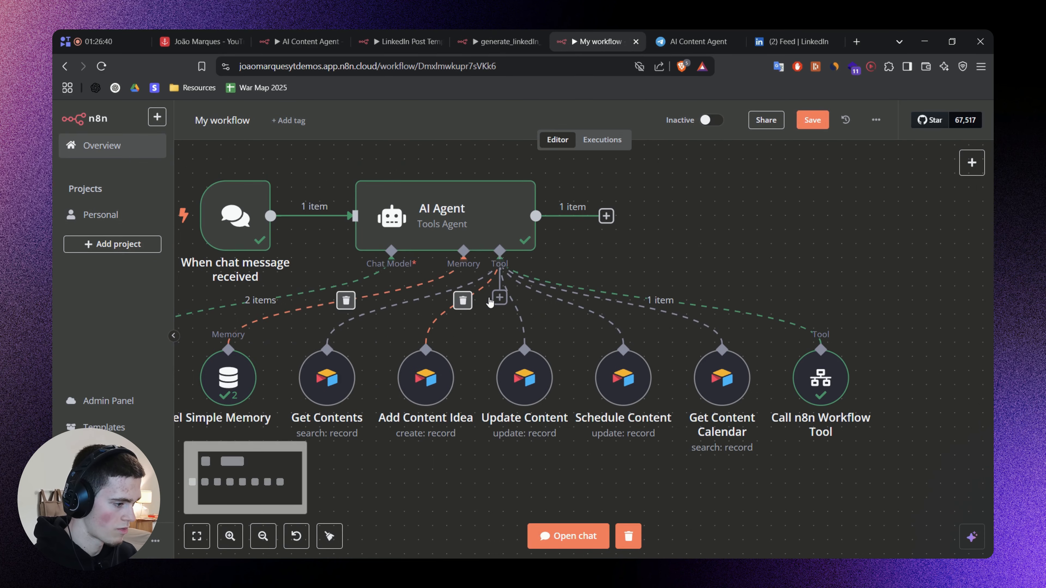
{"action": "left_click", "coordinate": [499, 297]}
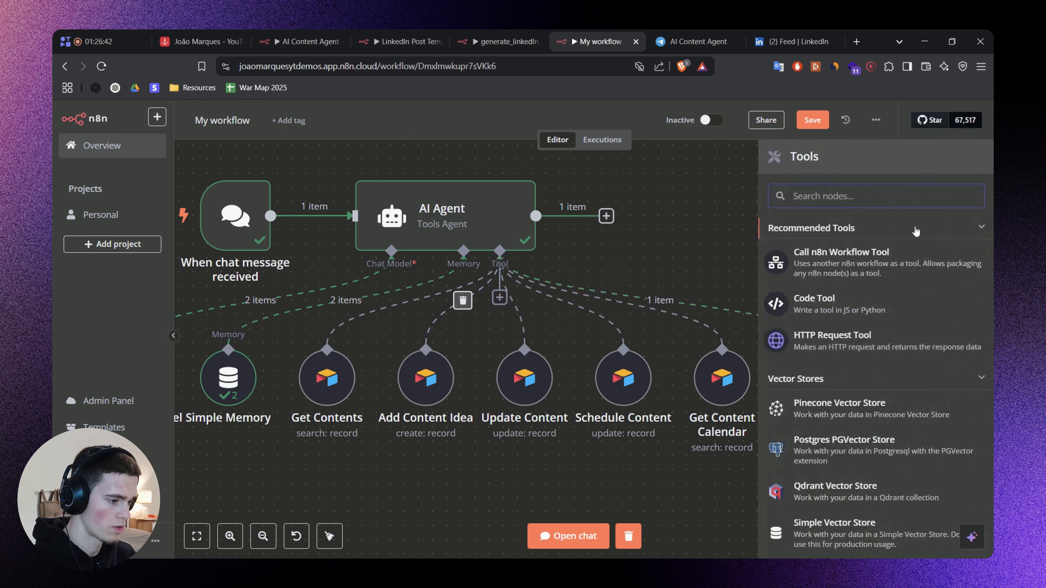
{"action": "type", "text": "Airtab"}
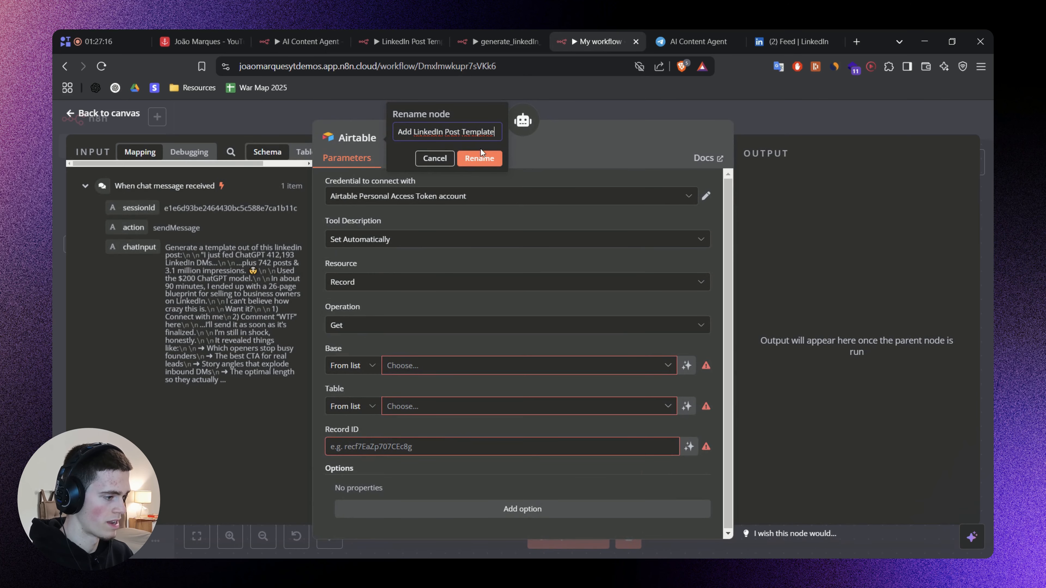
{"action": "key", "text": "Return"}
Set the tool description manually, copying "Add new LinkedIn post template, with it's example, to my content database." from the AI Content Agent workflow.
{"action": "left_click", "coordinate": [392, 239]}
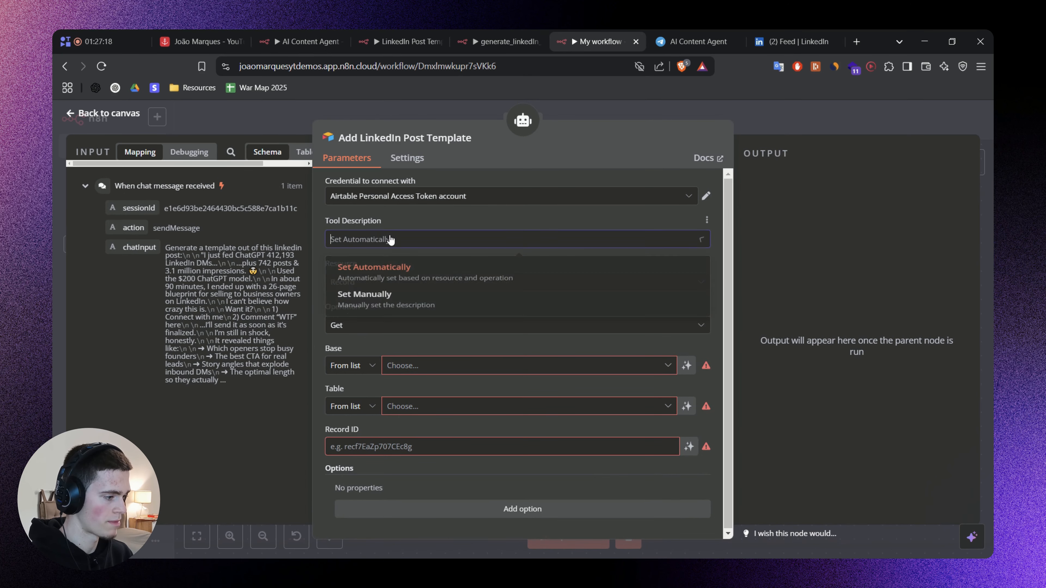
{"action": "left_click", "coordinate": [404, 298]}
{"action": "left_click", "coordinate": [328, 37]}
{"action": "triple_click", "coordinate": [504, 289]}
{"action": "key", "text": "ctrl+c"}
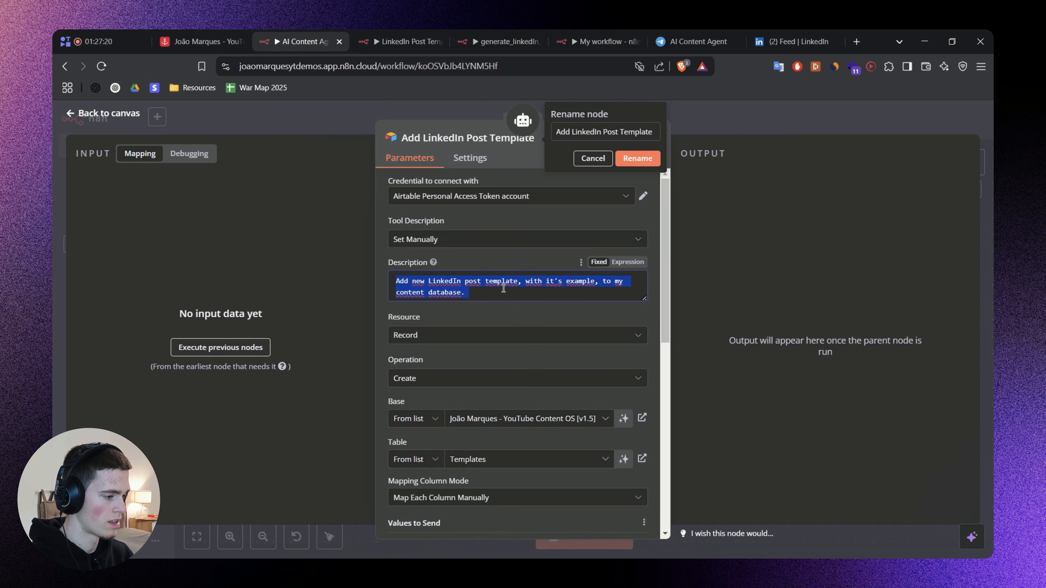
{"action": "left_click", "coordinate": [564, 35]}
{"action": "left_click", "coordinate": [447, 243]}
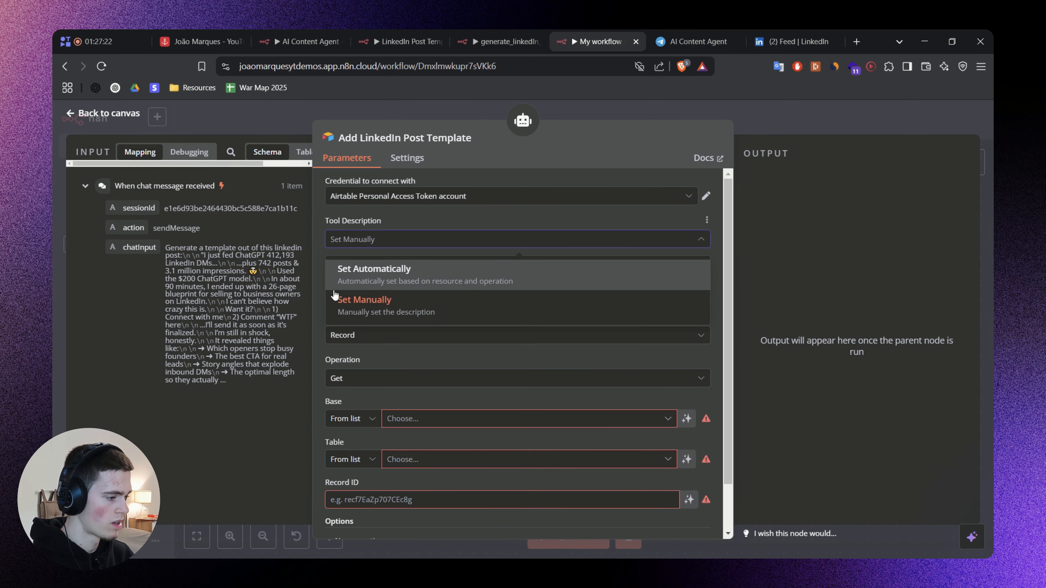
{"action": "left_click", "coordinate": [318, 275]}
{"action": "triple_click", "coordinate": [409, 295]}
{"action": "key", "text": "ctrl+v"}
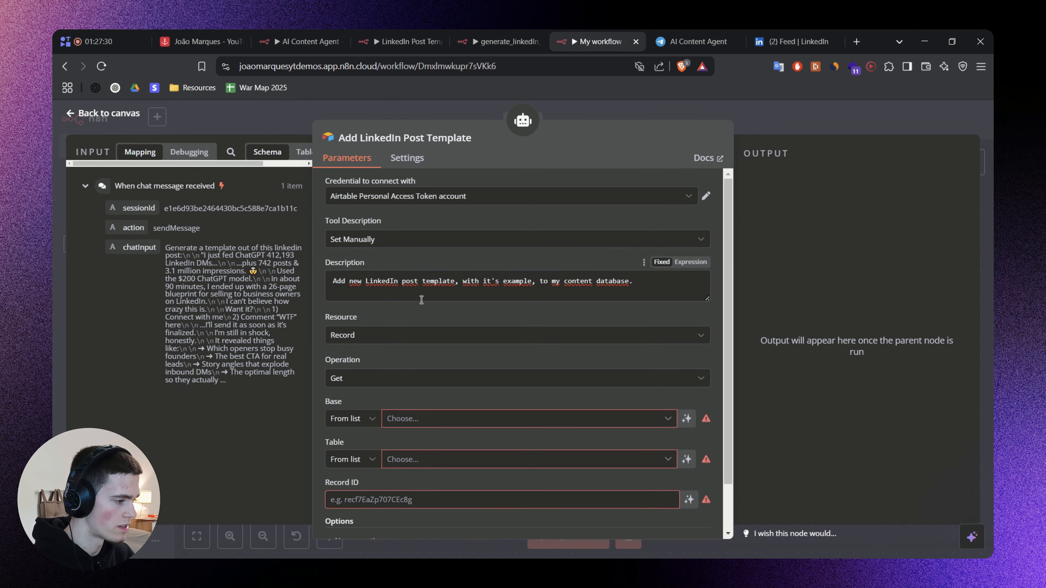
Set the Airtable operation to Create on the Templates table of the YouTube Content OS [v1.5] base.
{"action": "scroll", "coordinate": [381, 320], "scroll_direction": "down", "scroll_amount": 2}
{"action": "left_click", "coordinate": [372, 327]}
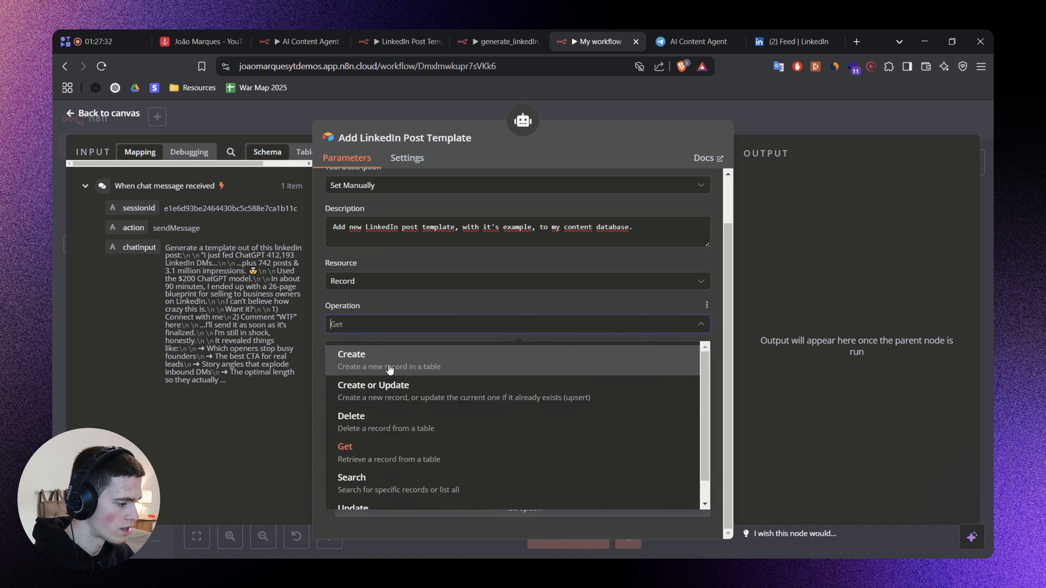
{"action": "left_click", "coordinate": [371, 354]}
{"action": "left_click", "coordinate": [424, 366]}
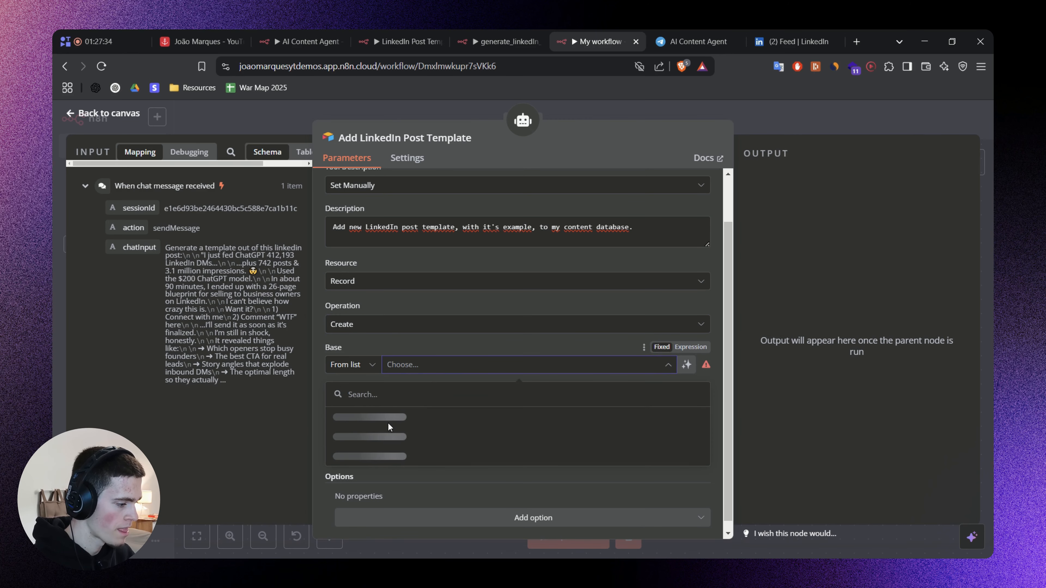
{"action": "left_click", "coordinate": [420, 414]}
{"action": "left_click", "coordinate": [410, 405]}
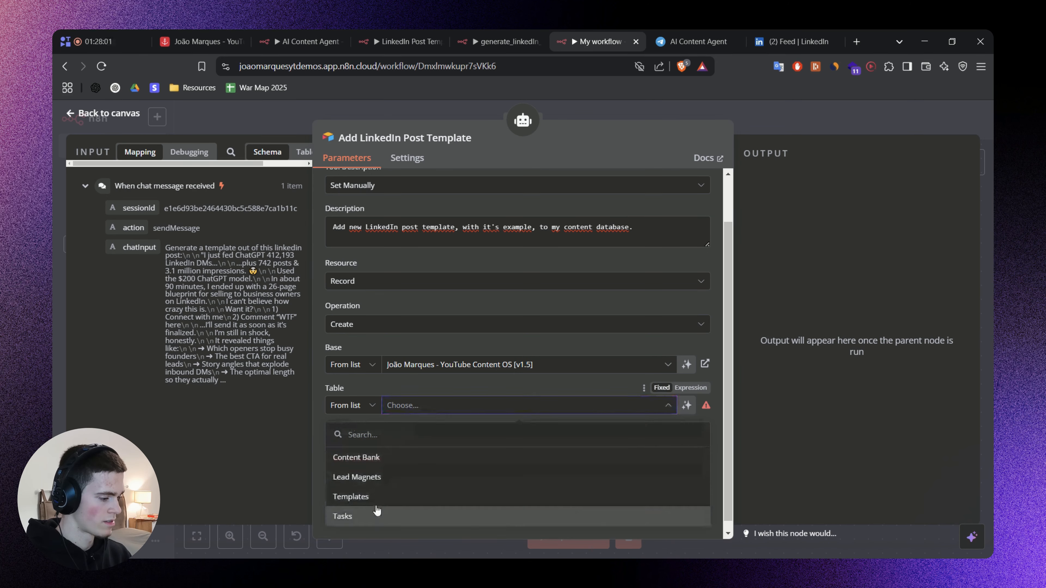
{"action": "left_click", "coordinate": [381, 498]}
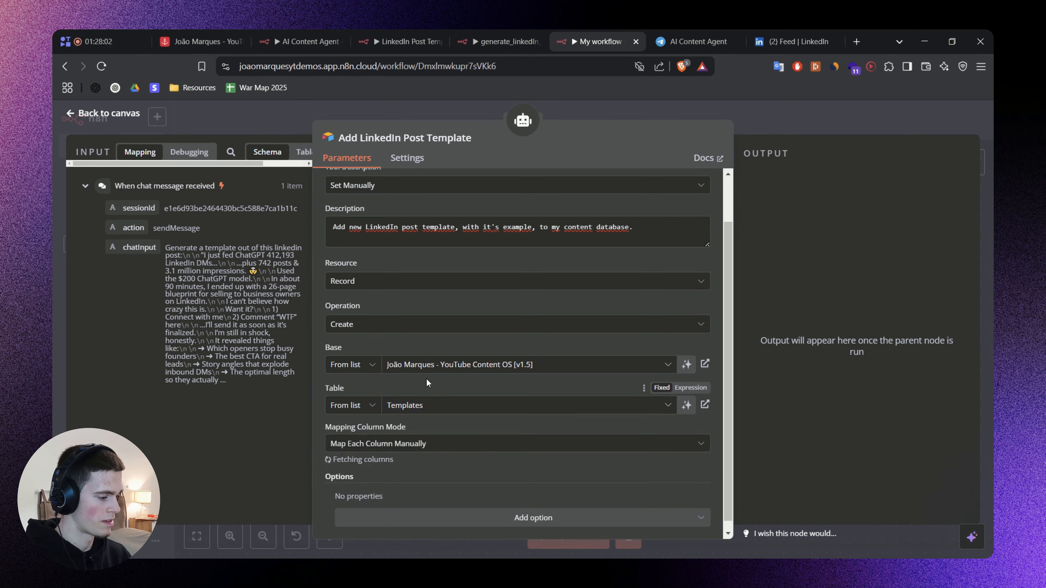
Let the model define the Hook, Template and Example values, and set Platform to LinkedIn.
{"action": "scroll", "coordinate": [427, 396], "scroll_direction": "down", "scroll_amount": 6}
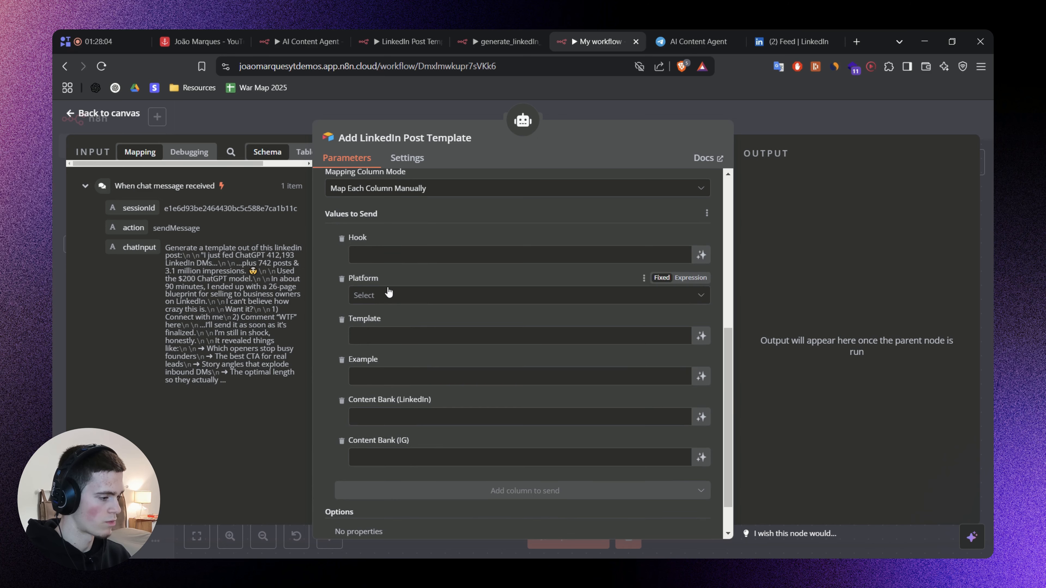
{"action": "scroll", "coordinate": [530, 283], "scroll_direction": "up", "scroll_amount": 3}
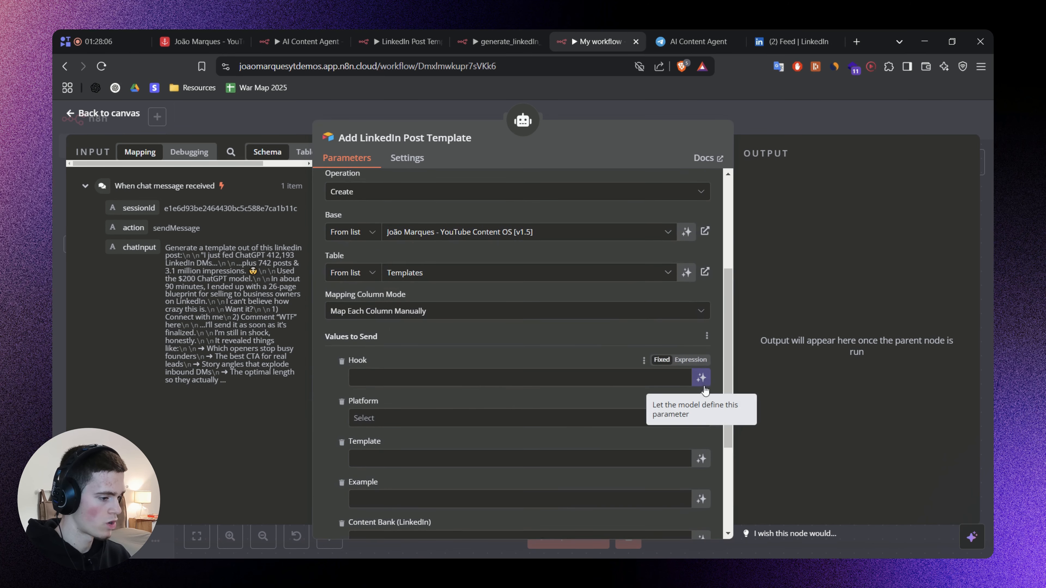
{"action": "left_click", "coordinate": [702, 378]}
{"action": "scroll", "coordinate": [497, 334], "scroll_direction": "down", "scroll_amount": 3}
{"action": "left_click", "coordinate": [430, 318]}
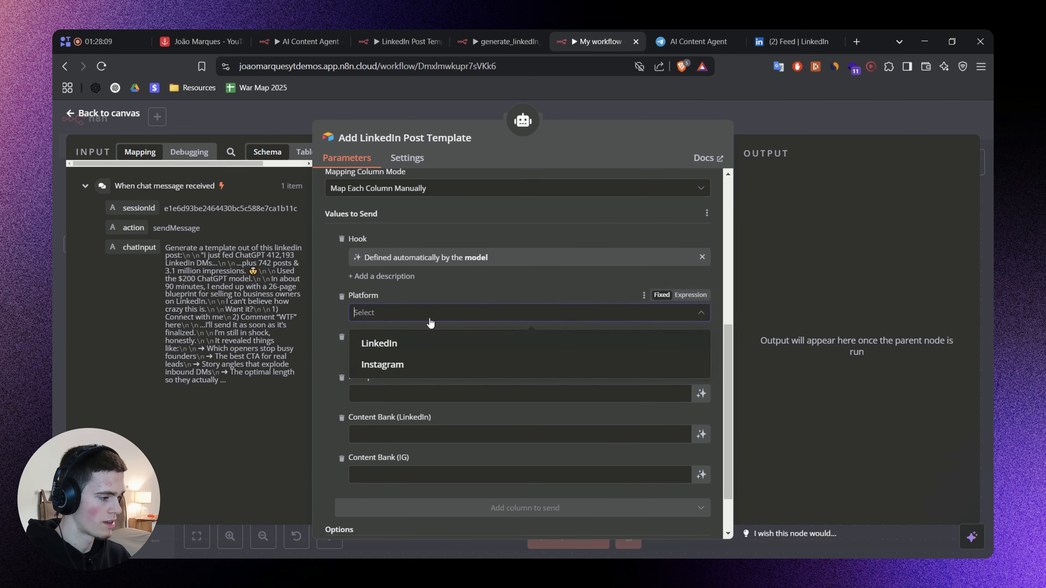
{"action": "left_click", "coordinate": [387, 344]}
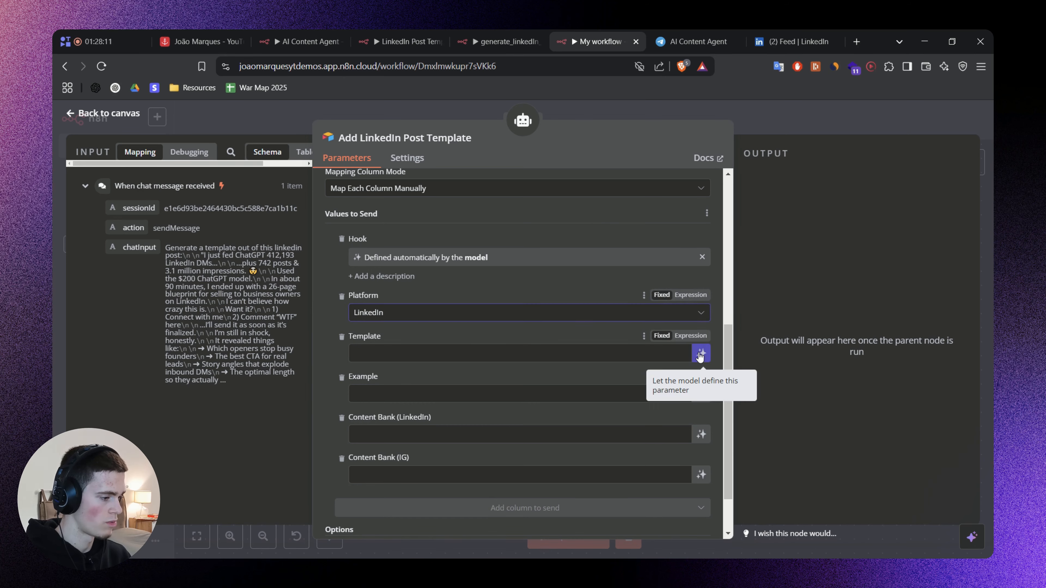
{"action": "left_click", "coordinate": [700, 354]}
{"action": "scroll", "coordinate": [443, 313], "scroll_direction": "down", "scroll_amount": 2}
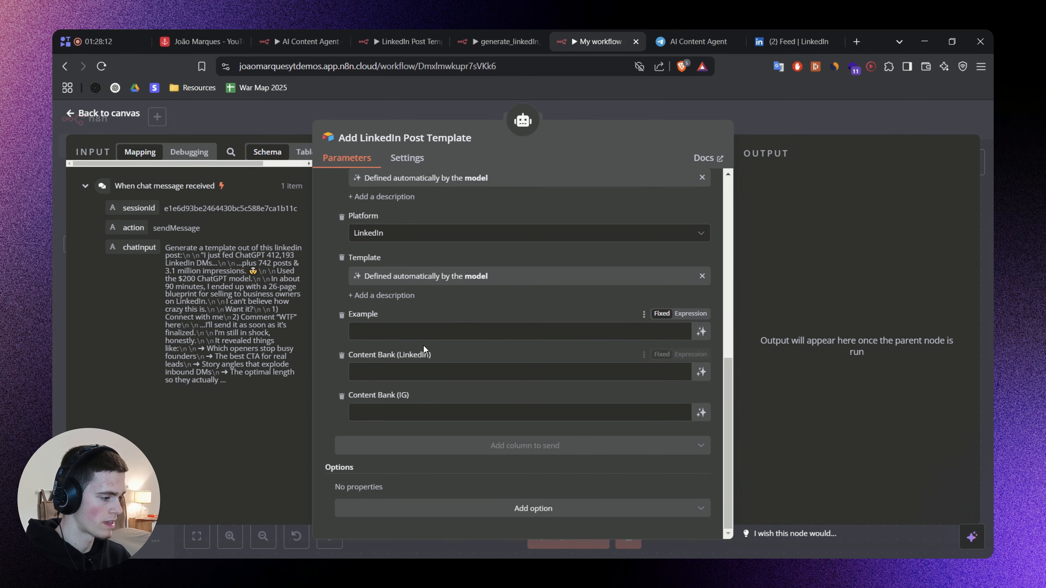
{"action": "left_click", "coordinate": [702, 336]}
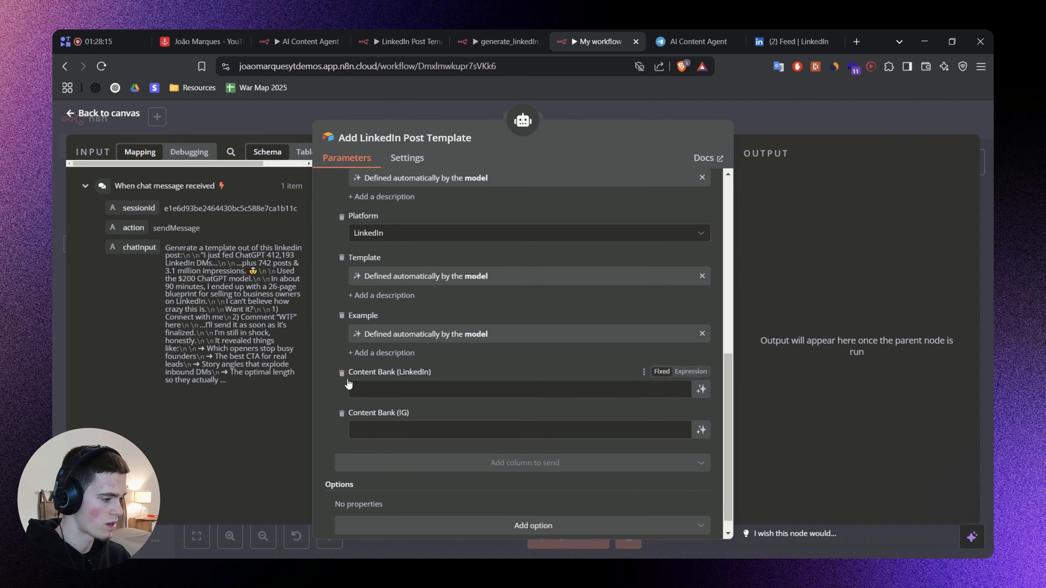
Remove the Content Bank (LinkedIn) and Content Bank (IG) columns from the values to send, and review the remaining parameters.
{"action": "left_click", "coordinate": [342, 373]}
{"action": "left_click", "coordinate": [341, 398]}
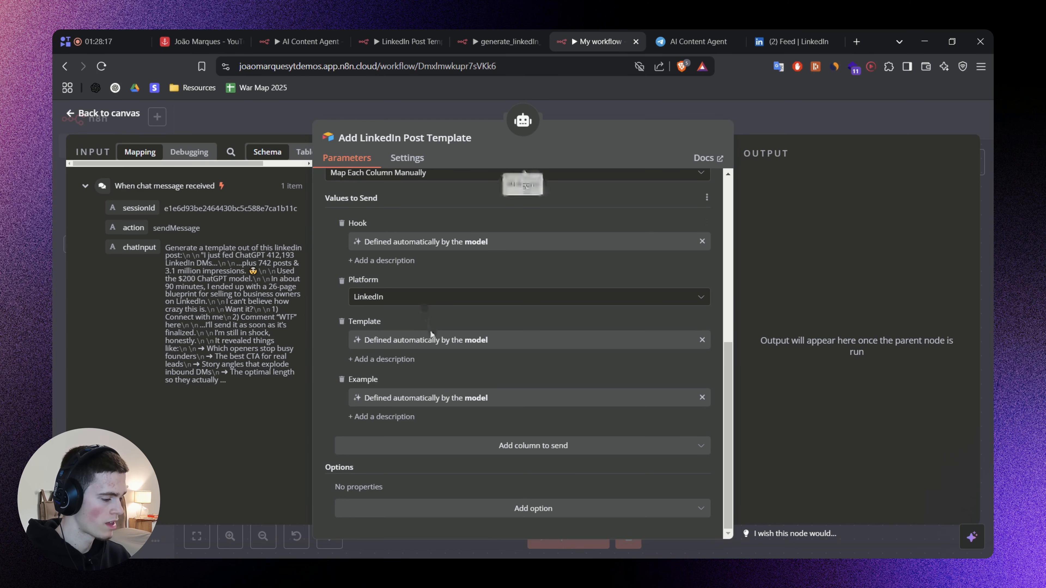
{"action": "left_click", "coordinate": [411, 359]}
{"action": "left_click", "coordinate": [371, 422]}
{"action": "scroll", "coordinate": [377, 417], "scroll_direction": "up", "scroll_amount": 5}
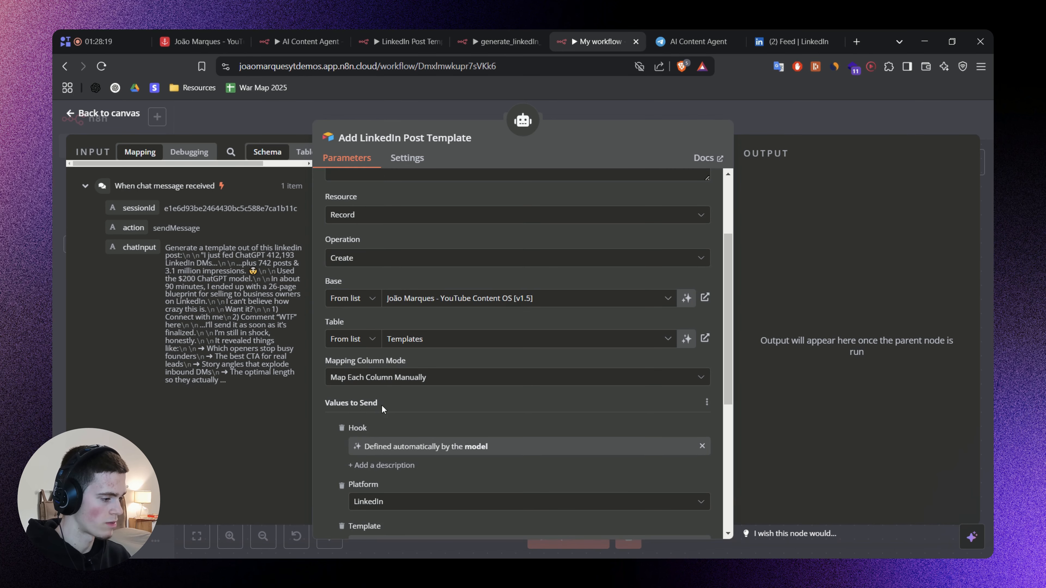
Describe the Hook value as "The hook of the LinkedIn post template (not the original post but the template).".
{"action": "left_click", "coordinate": [376, 464]}
{"action": "scroll", "coordinate": [454, 317], "scroll_direction": "down", "scroll_amount": 3}
{"action": "left_click", "coordinate": [413, 371]}
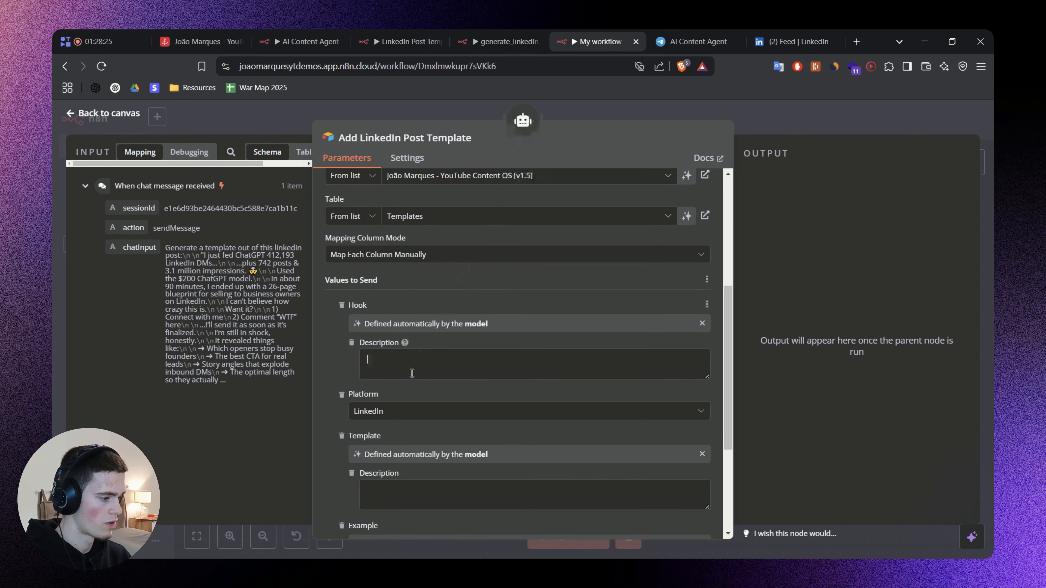
{"action": "type", "text": "The hook of the LinkedIn post template (not the original post but the template)."}
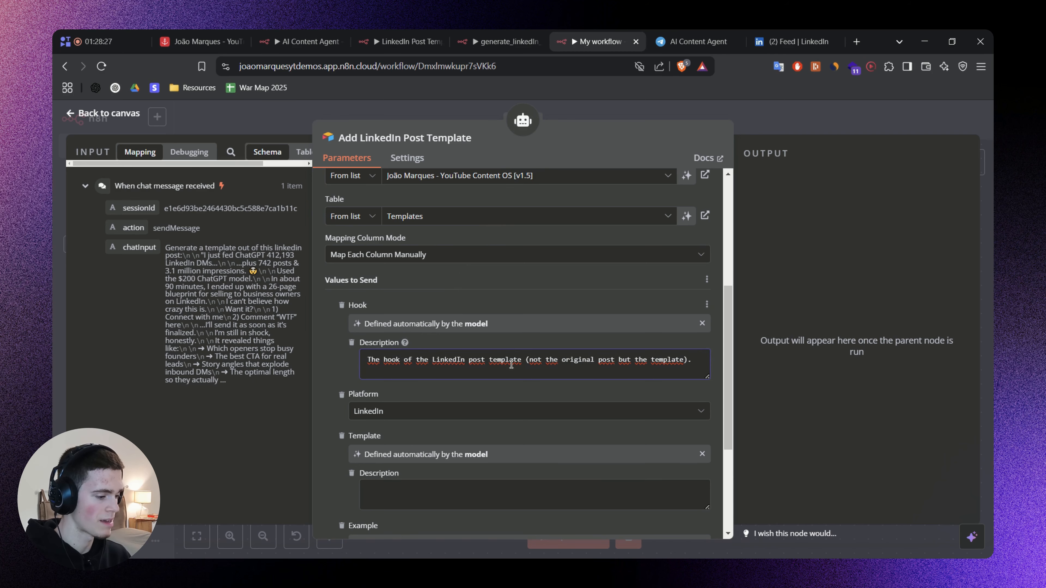
{"action": "left_click", "coordinate": [363, 356]}
{"action": "scroll", "coordinate": [412, 366], "scroll_direction": "down", "scroll_amount": 5}
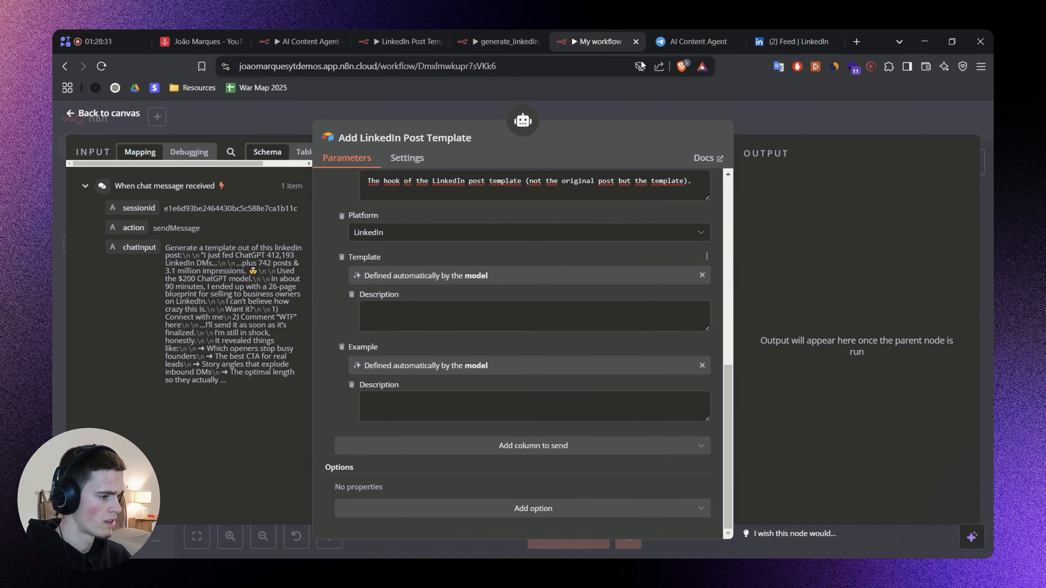
Switch to Airtable and delete the "Last week I had a 12 hour flight to Hong Kong" record from the Templates table.
{"action": "left_click", "coordinate": [202, 41]}
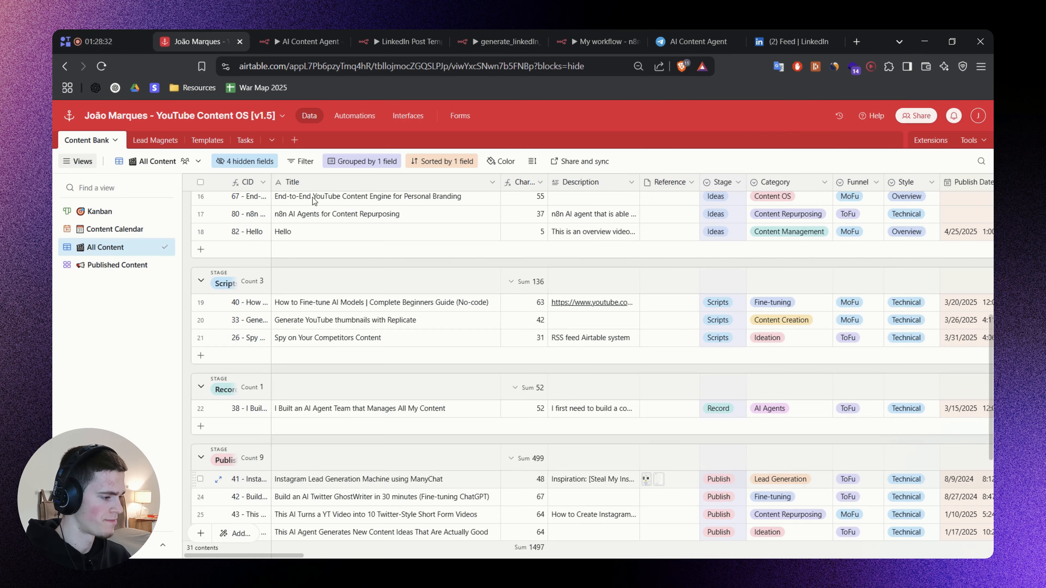
{"action": "left_click", "coordinate": [194, 142]}
{"action": "right_click", "coordinate": [520, 237]}
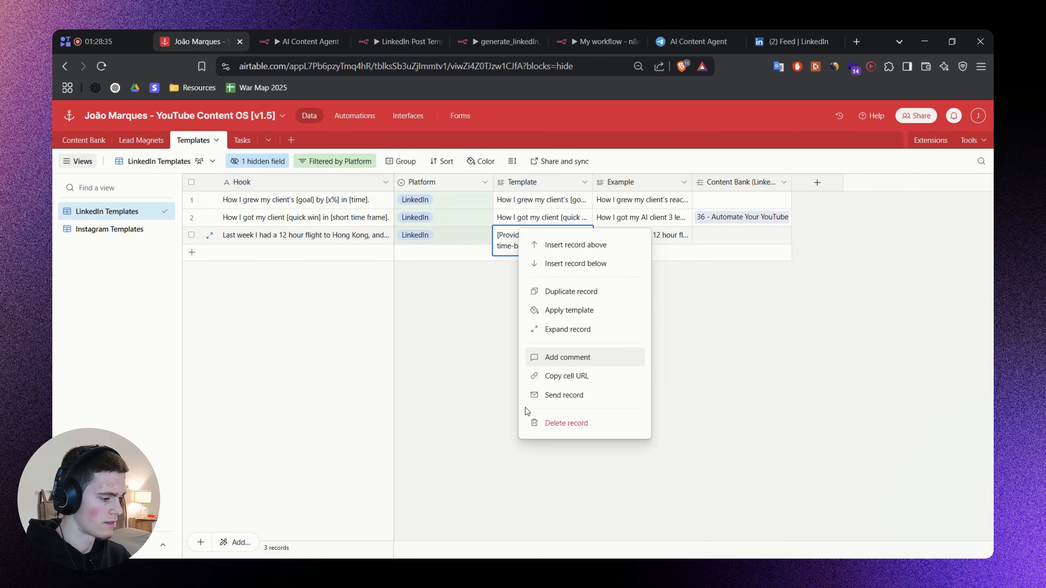
{"action": "left_click", "coordinate": [539, 423]}
Compare the Hook and Template text of the "How I got my client" record, and return to the Add LinkedIn Post Template tool in n8n.
{"action": "left_click", "coordinate": [343, 223]}
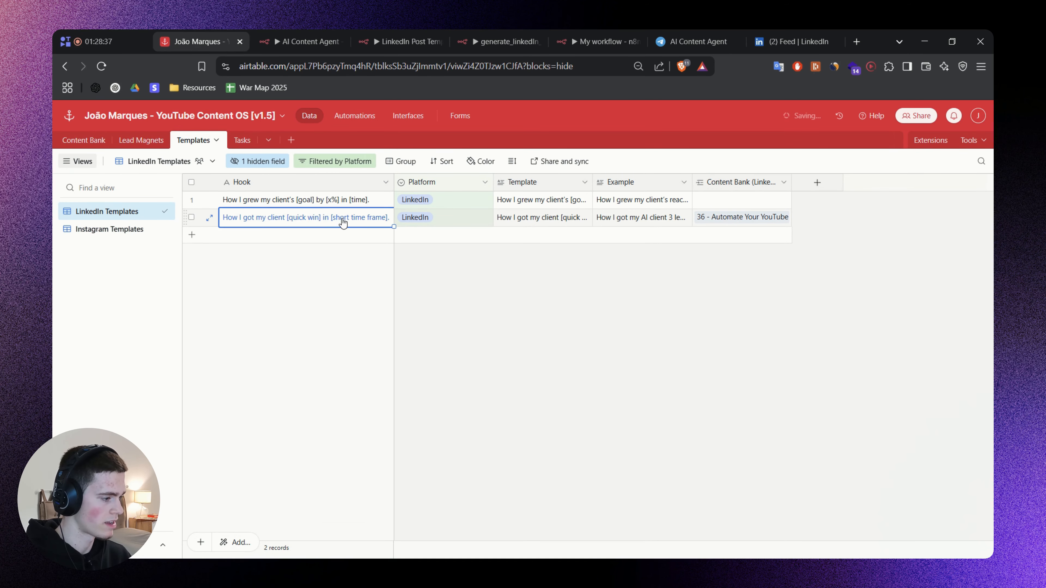
{"action": "double_click", "coordinate": [360, 223]}
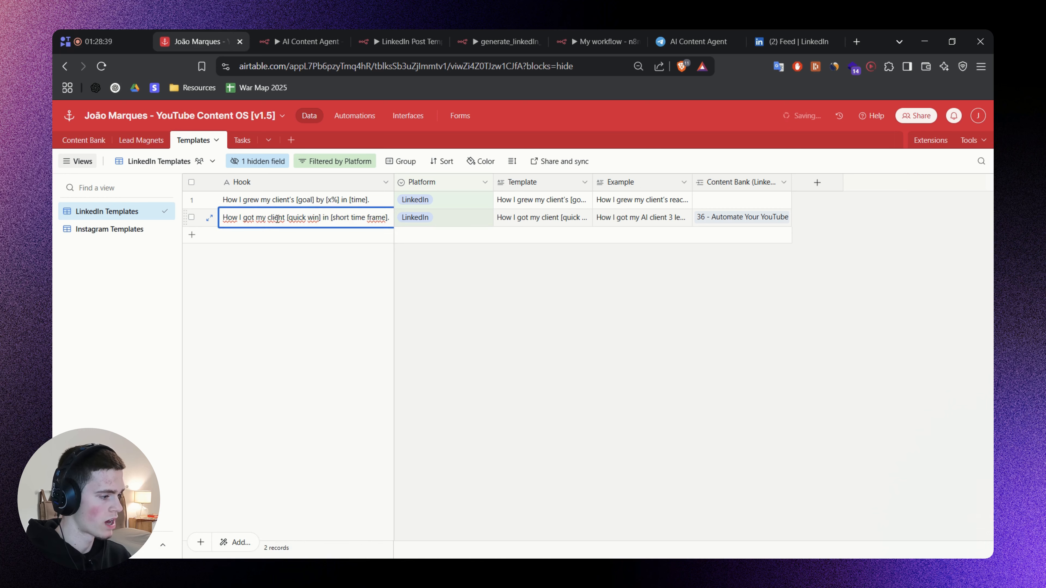
{"action": "left_click", "coordinate": [483, 281]}
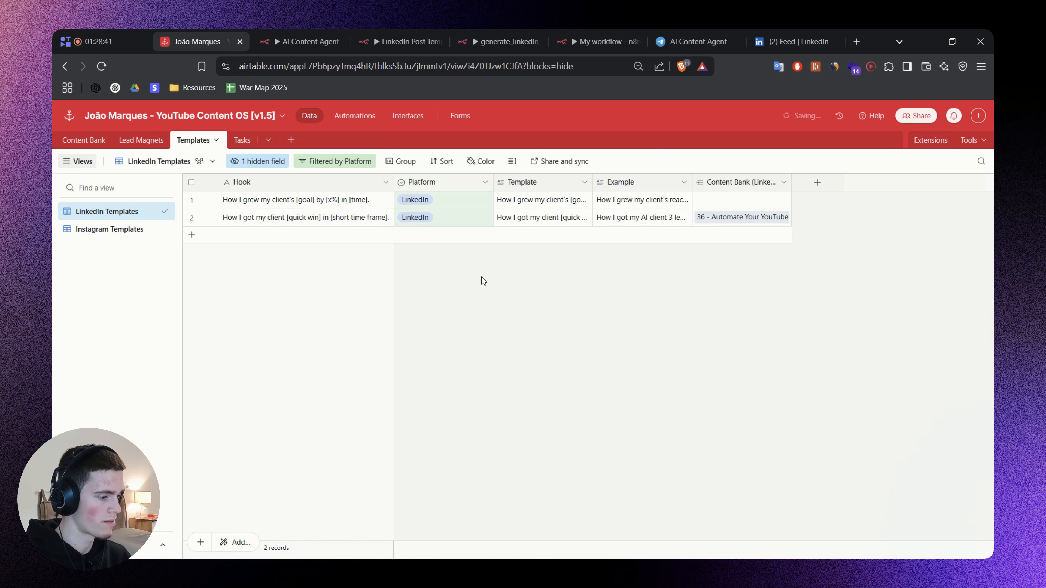
{"action": "left_click", "coordinate": [642, 218]}
{"action": "double_click", "coordinate": [533, 221]}
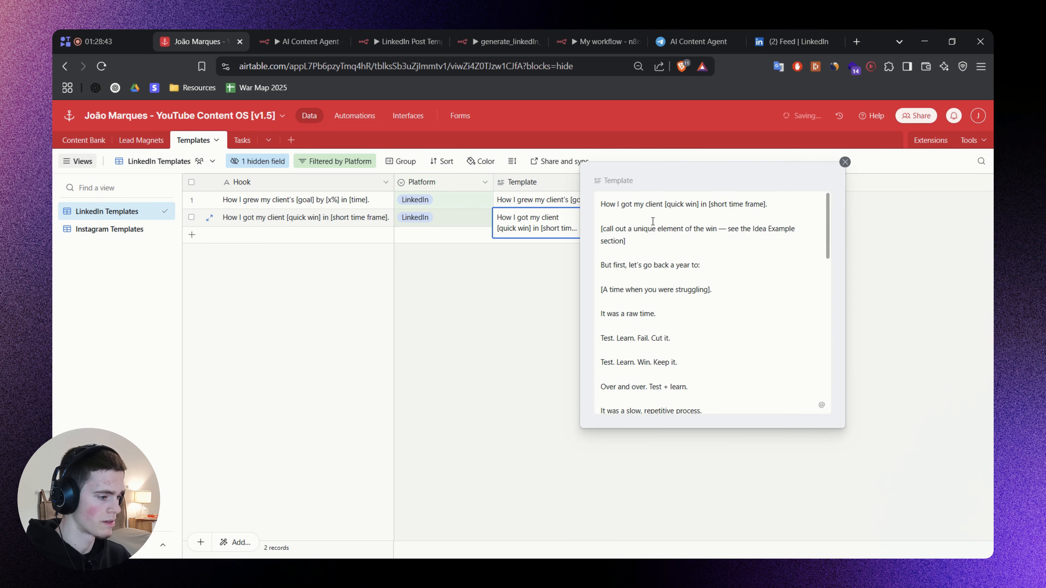
{"action": "left_click_drag", "start_coordinate": [779, 201], "coordinate": [594, 197]}
{"action": "left_click", "coordinate": [542, 249]}
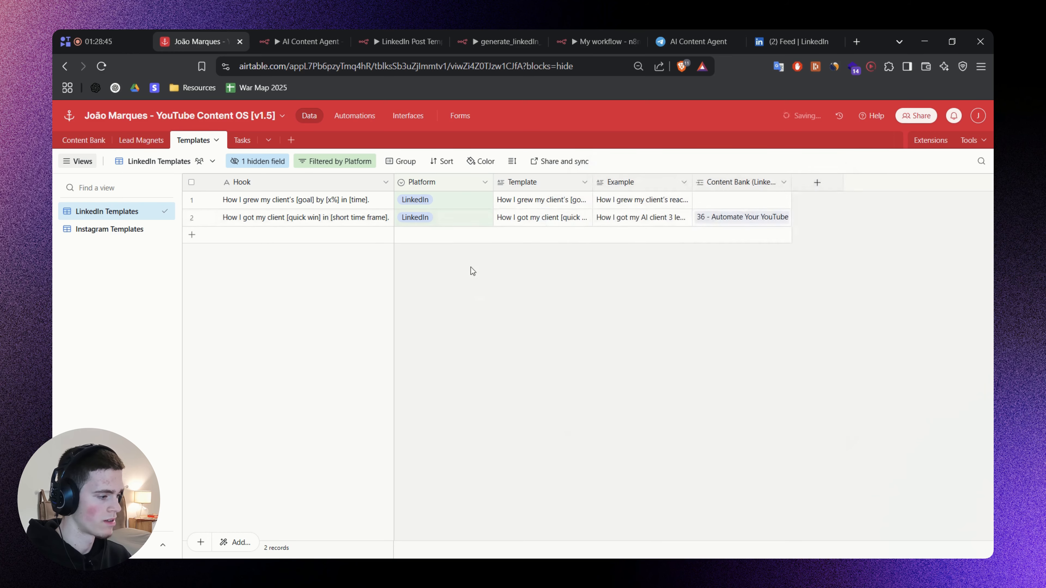
{"action": "left_click", "coordinate": [603, 39]}
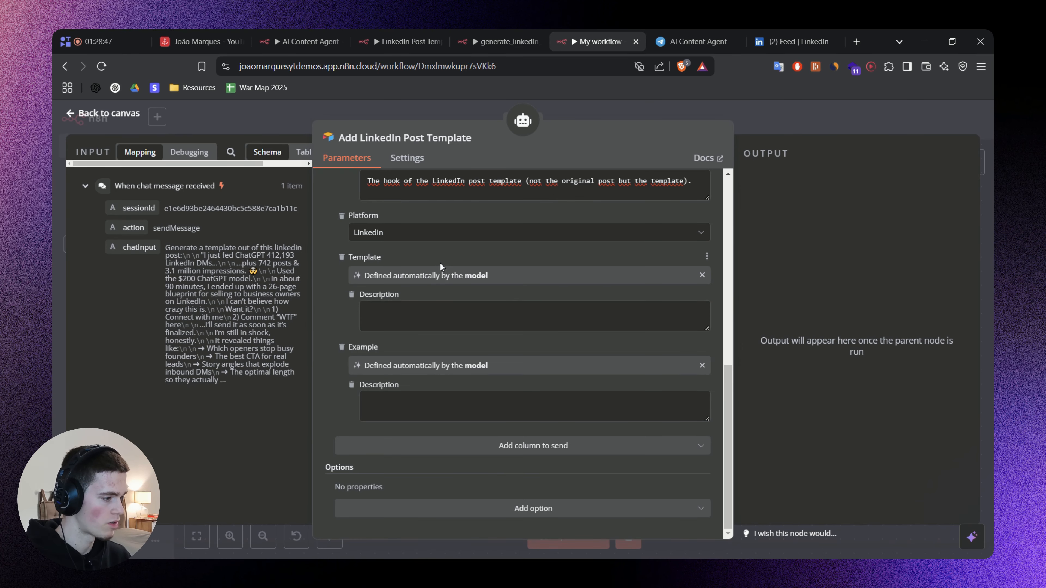
{"action": "scroll", "coordinate": [440, 262], "scroll_direction": "up", "scroll_amount": 3}
{"action": "scroll", "coordinate": [483, 316], "scroll_direction": "down", "scroll_amount": 3}
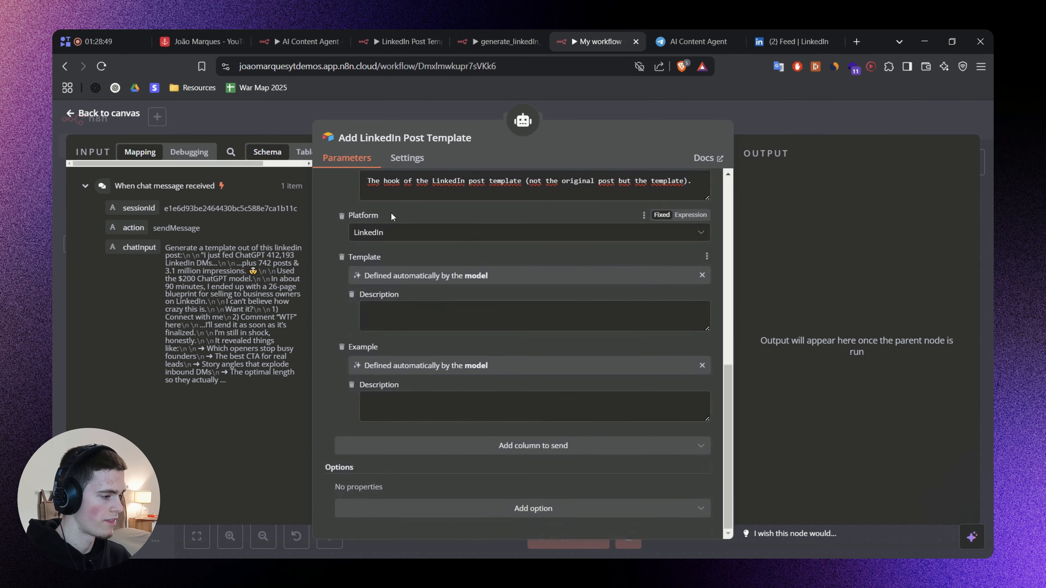
Describe the Template value as "The FULL LinkedIn post template.", copied from the AI Content Agent workflow.
{"action": "left_click", "coordinate": [317, 40]}
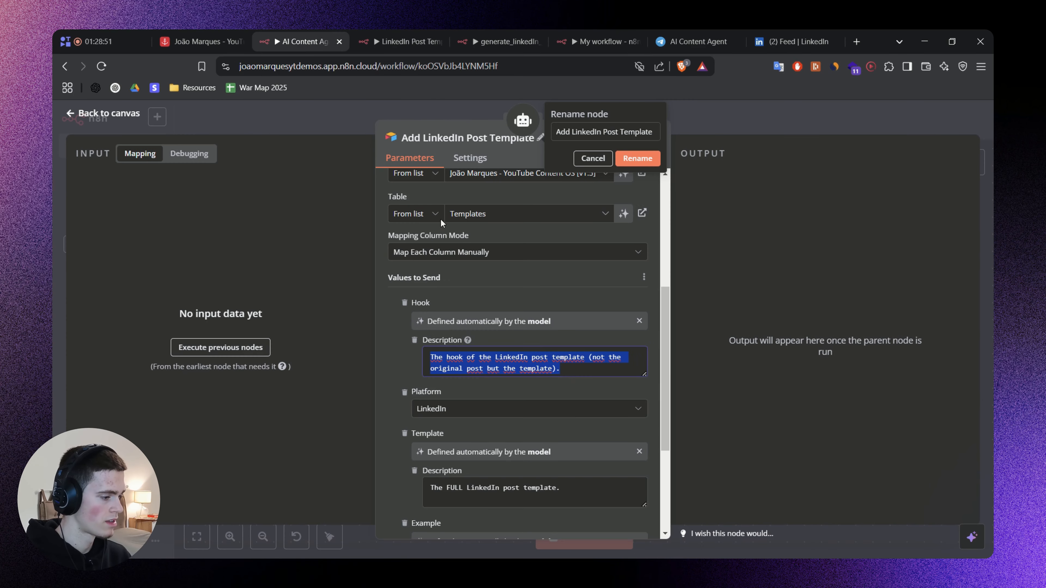
{"action": "scroll", "coordinate": [464, 425], "scroll_direction": "down", "scroll_amount": 1}
{"action": "triple_click", "coordinate": [468, 431]}
{"action": "key", "text": "ctrl+c"}
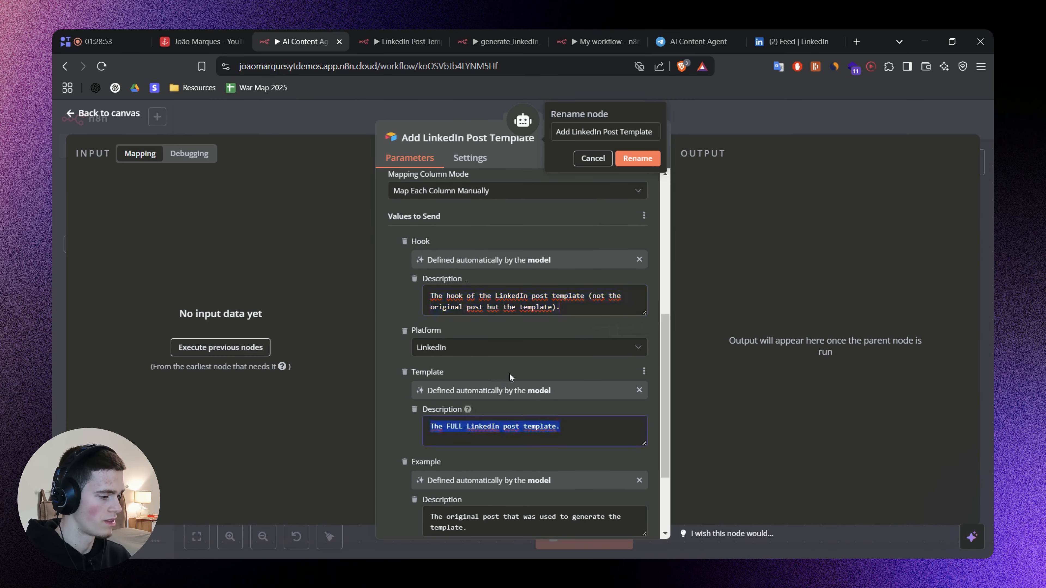
{"action": "left_click", "coordinate": [593, 163]}
{"action": "scroll", "coordinate": [593, 186], "scroll_direction": "down", "scroll_amount": 2}
{"action": "left_click", "coordinate": [597, 41]}
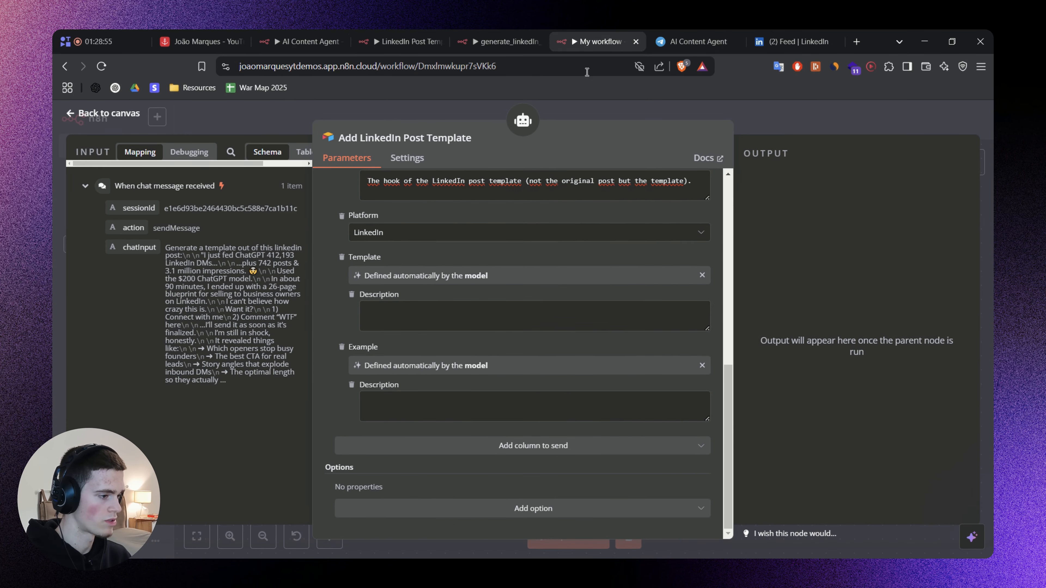
{"action": "left_click", "coordinate": [418, 314]}
{"action": "key", "text": "ctrl+v"}
Describe the Example value as "The original post that was used to generate the template.", copied from the AI Content Agent workflow.
{"action": "left_click", "coordinate": [304, 41]}
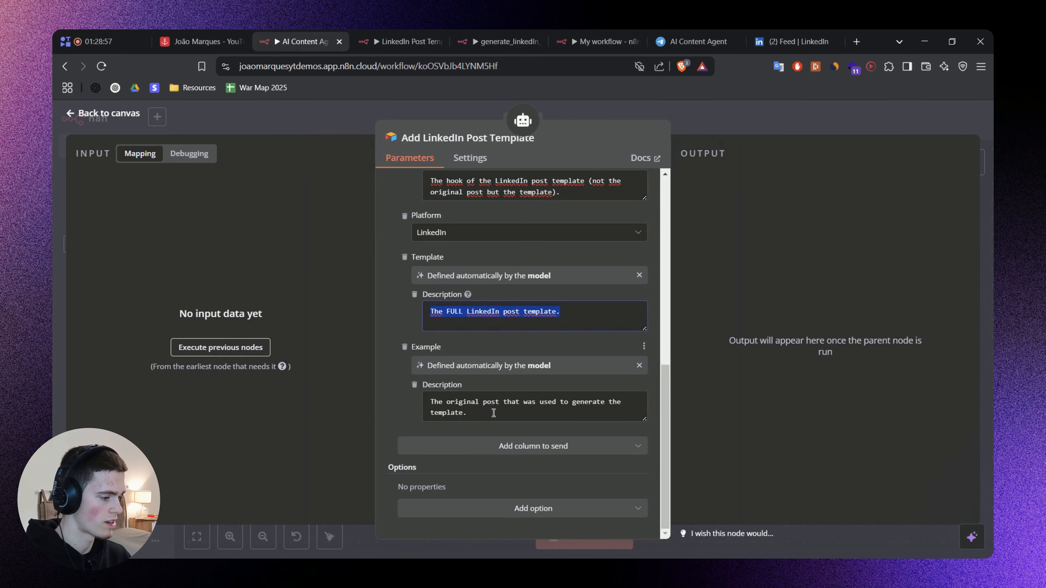
{"action": "triple_click", "coordinate": [494, 413]}
{"action": "key", "text": "ctrl+c"}
{"action": "left_click", "coordinate": [597, 41]}
{"action": "key", "text": "ctrl+v"}
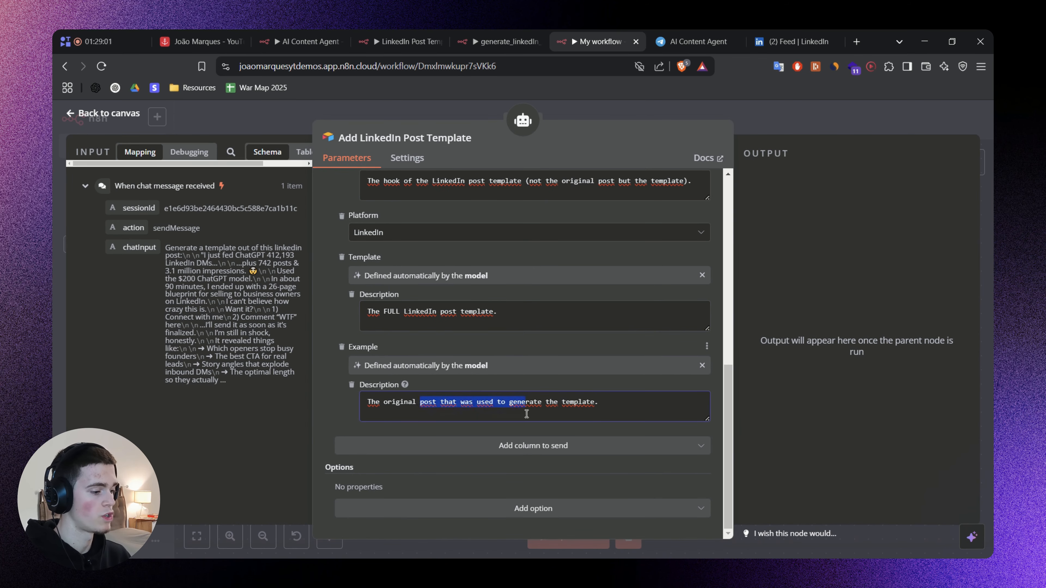
{"action": "left_click", "coordinate": [613, 406]}
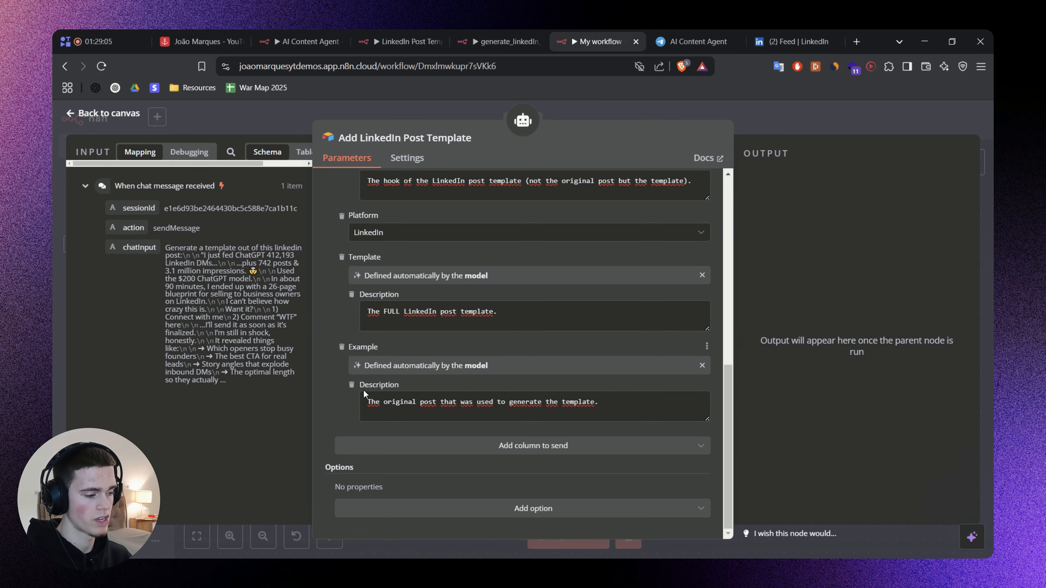
Examine the Example text of the "How I got my client" record in Airtable, and review the field descriptions in the n8n tool.
{"action": "left_click", "coordinate": [194, 41]}
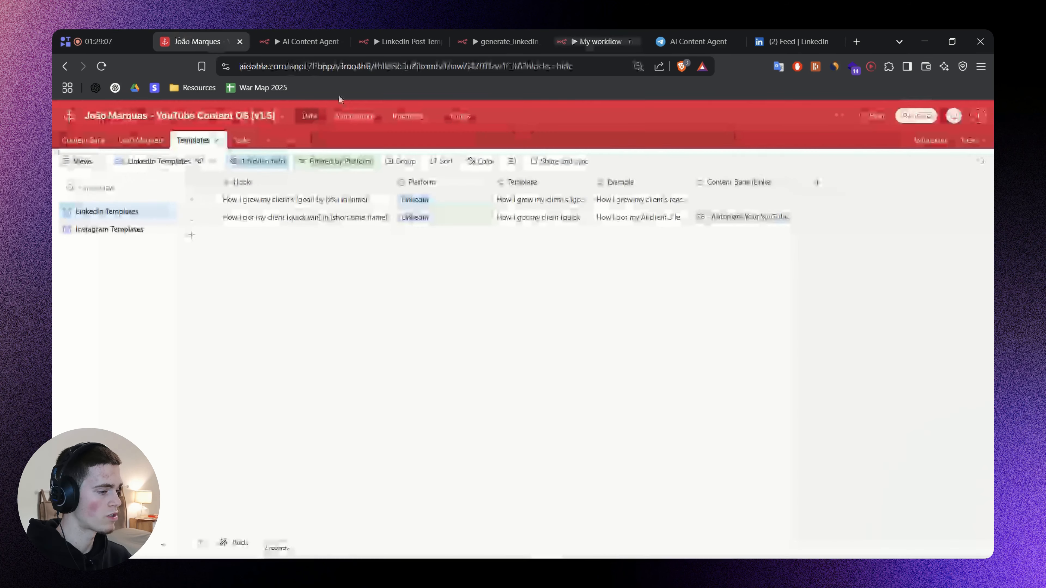
{"action": "left_click", "coordinate": [649, 213]}
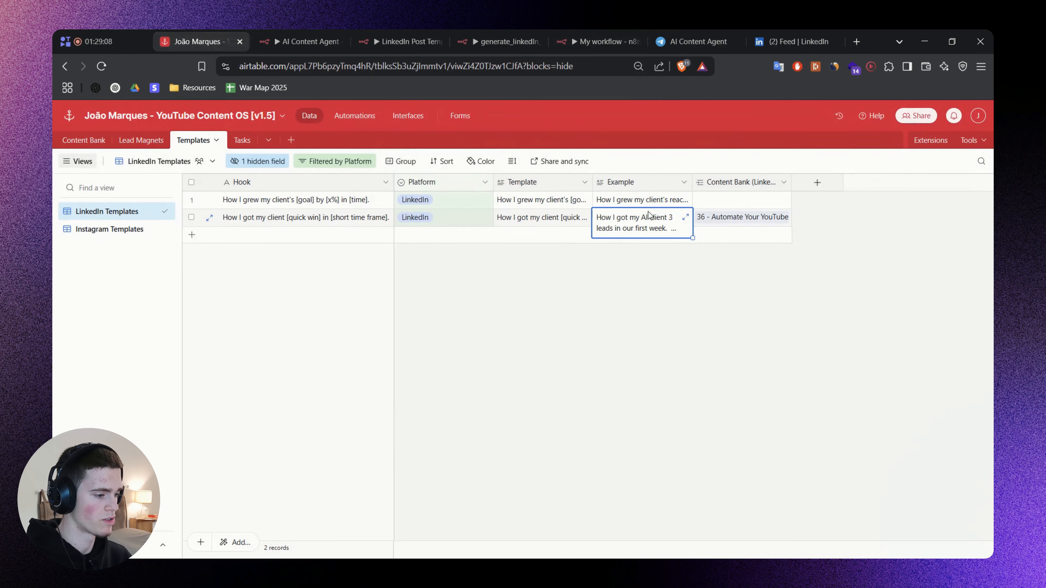
{"action": "left_click", "coordinate": [686, 218]}
{"action": "left_click", "coordinate": [688, 282]}
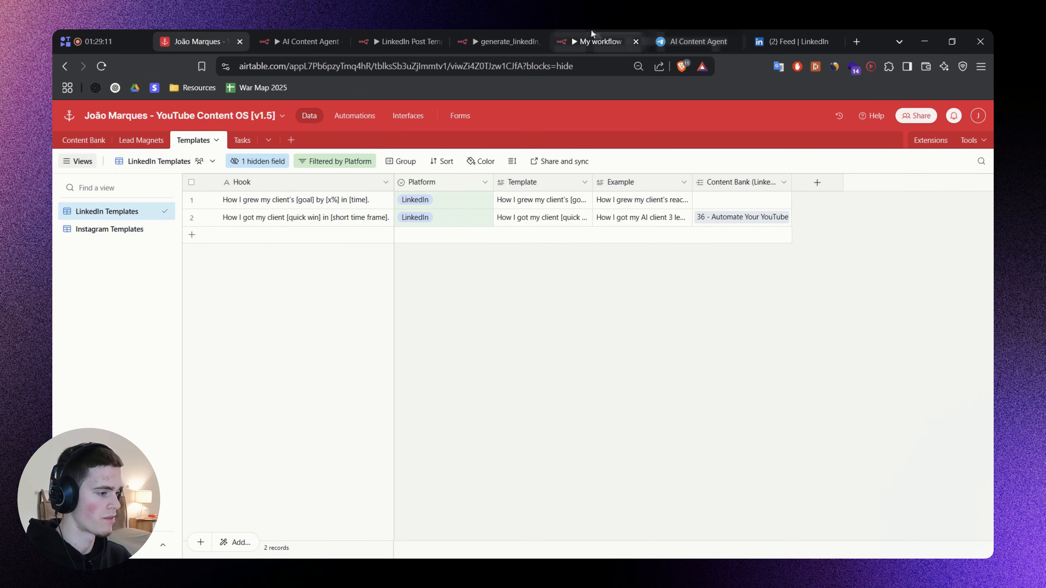
{"action": "left_click", "coordinate": [593, 38]}
{"action": "scroll", "coordinate": [430, 346], "scroll_direction": "up", "scroll_amount": 3}
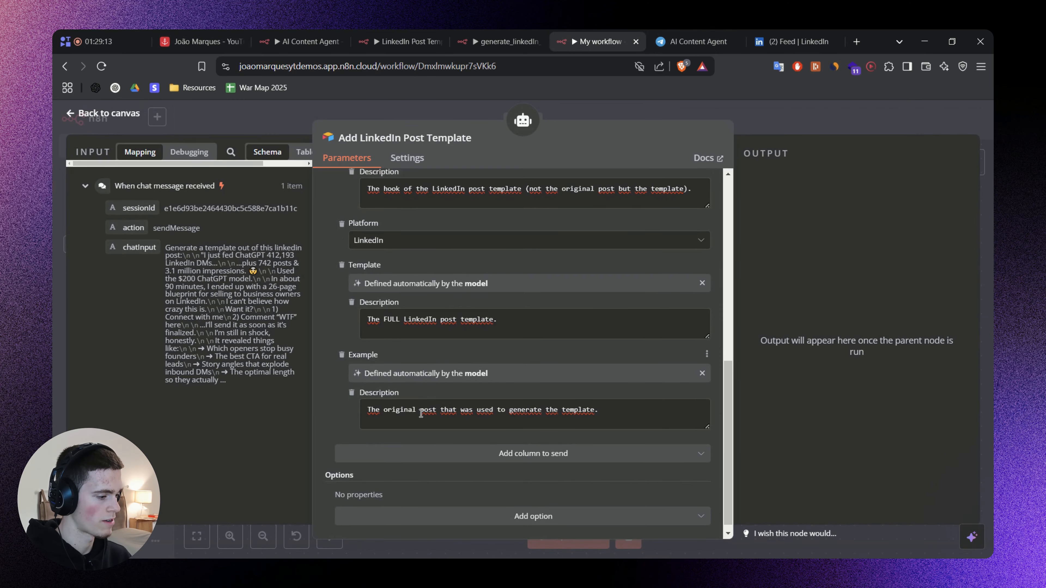
{"action": "scroll", "coordinate": [369, 390], "scroll_direction": "down", "scroll_amount": 2}
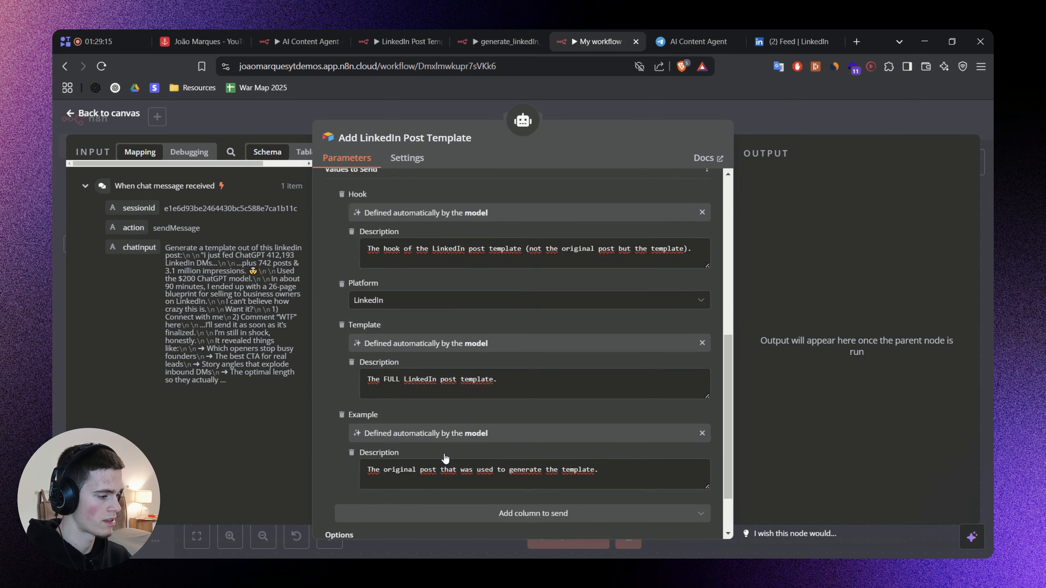
{"action": "scroll", "coordinate": [679, 279], "scroll_direction": "up", "scroll_amount": 5}
Open the AI Agent node, and copy the "7. Add LinkedIn Post Template" section from the prompt notes on the whiteboard.
{"action": "left_click", "coordinate": [765, 113]}
{"action": "scroll", "coordinate": [618, 329], "scroll_direction": "left", "scroll_amount": 5}
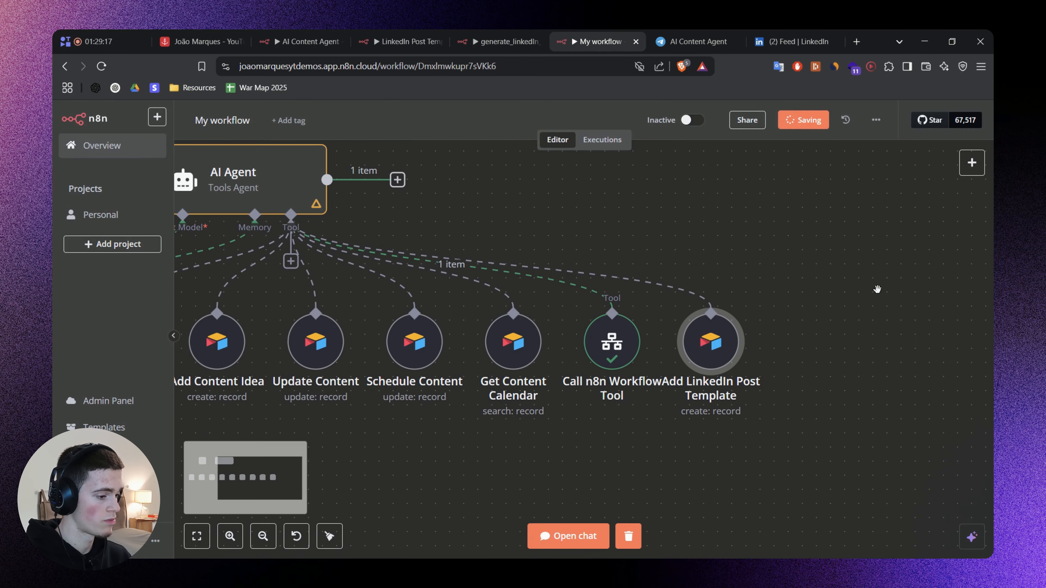
{"action": "left_click", "coordinate": [407, 180]}
{"action": "key", "text": "alt+Tab"}
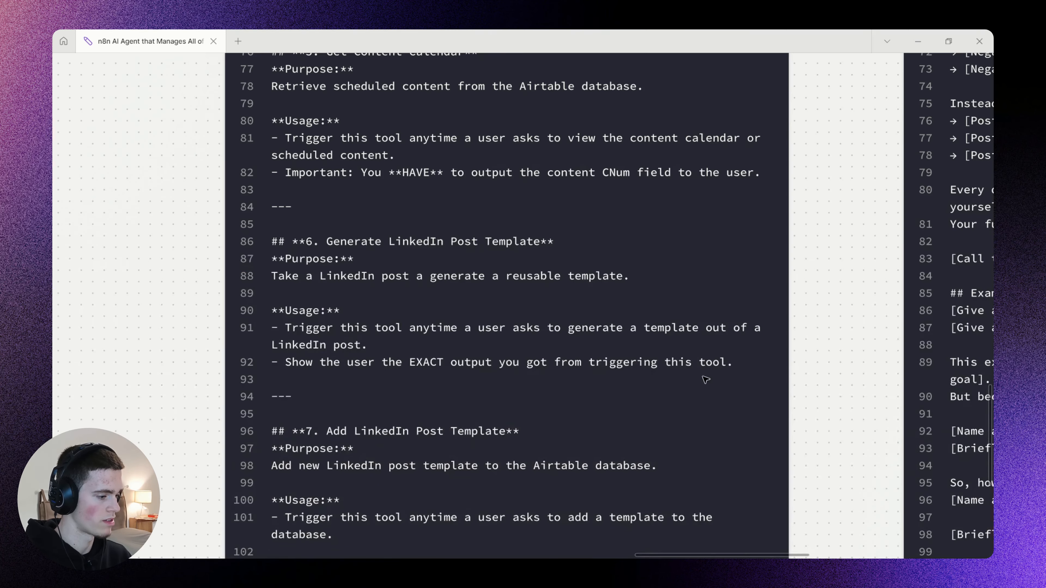
{"action": "scroll", "coordinate": [537, 294], "scroll_direction": "down", "scroll_amount": 3}
{"action": "scroll", "coordinate": [477, 280], "scroll_direction": "down", "scroll_amount": 4}
{"action": "scroll", "coordinate": [477, 280], "scroll_direction": "up", "scroll_amount": 2}
{"action": "left_click", "coordinate": [374, 343]}
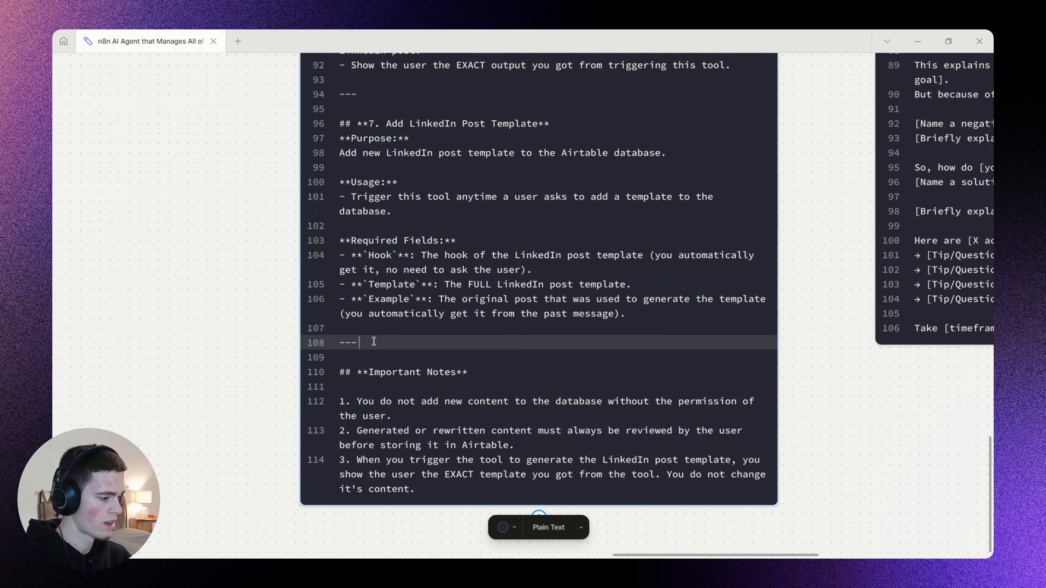
{"action": "left_click_drag", "start_coordinate": [373, 342], "coordinate": [317, 99]}
{"action": "key", "text": "alt+Tab"}
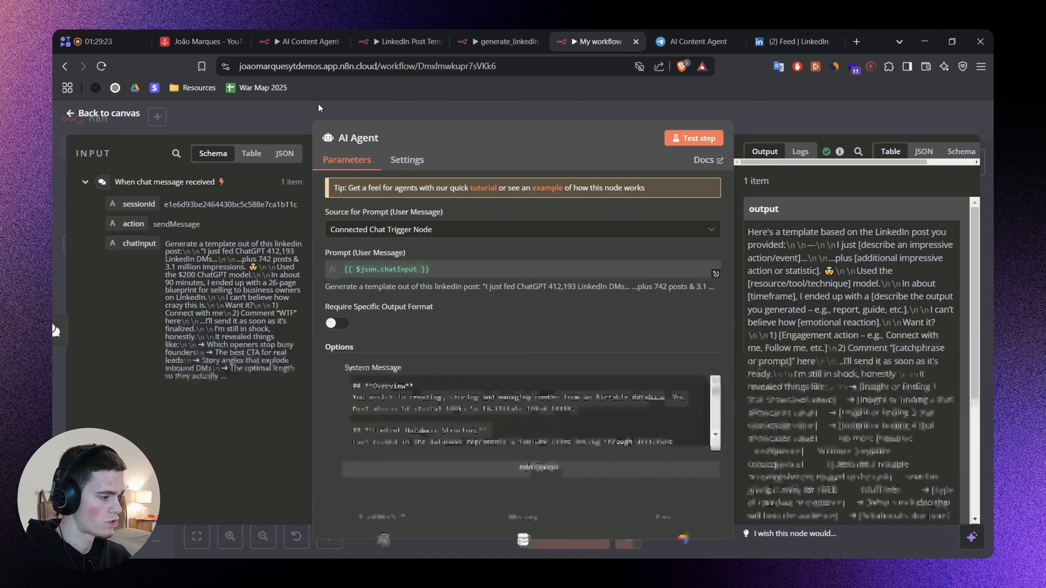
Insert the "7. Add LinkedIn Post Template" section before the VERY Important notes in the AI Agent's system message, and save the workflow.
{"action": "scroll", "coordinate": [498, 426], "scroll_direction": "down", "scroll_amount": 6}
{"action": "left_click_drag", "start_coordinate": [716, 449], "coordinate": [714, 511]}
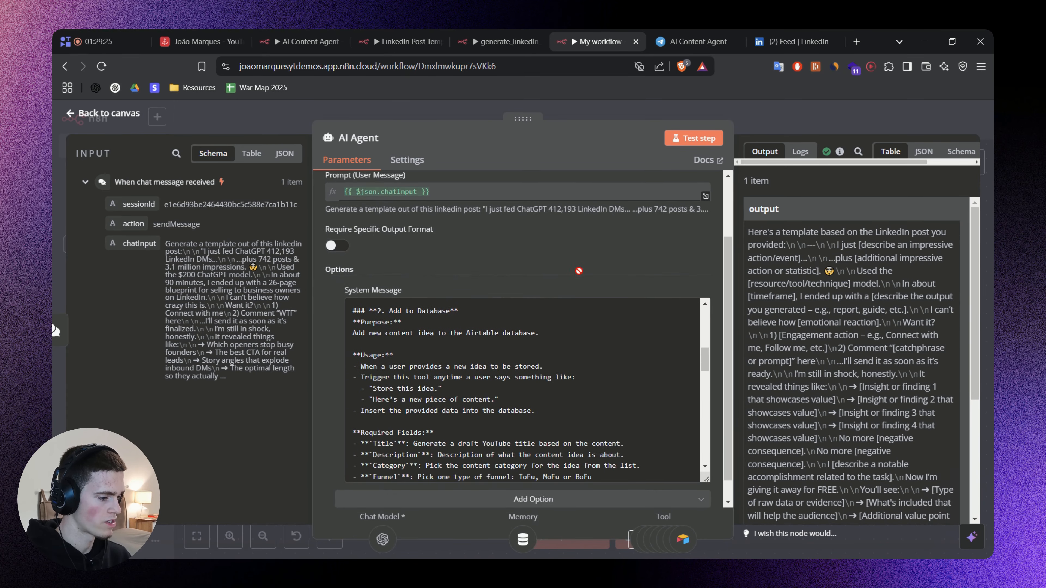
{"action": "scroll", "coordinate": [495, 371], "scroll_direction": "down", "scroll_amount": 10}
{"action": "left_click", "coordinate": [399, 384]}
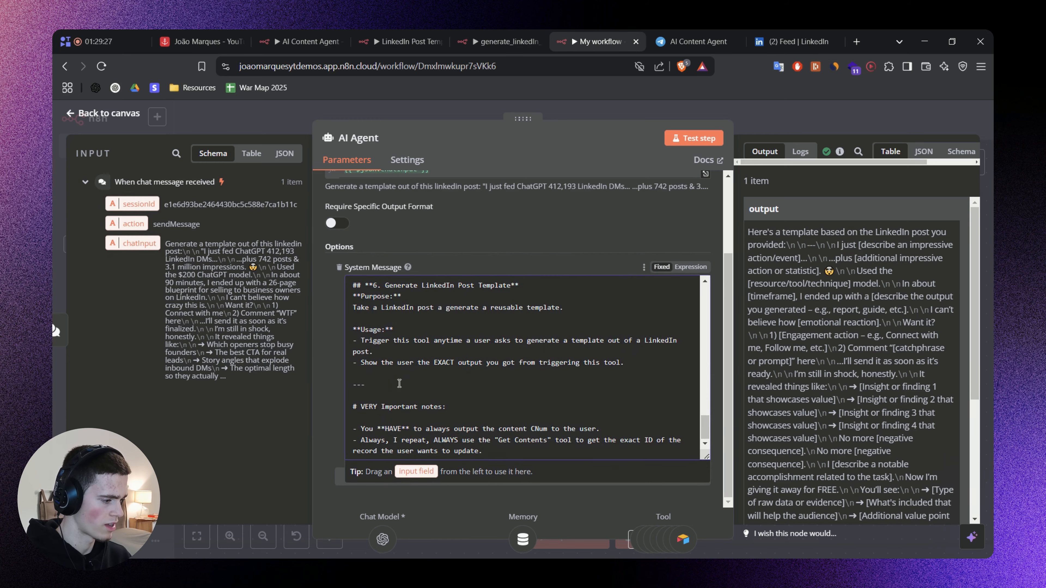
{"action": "key", "text": "ctrl+v"}
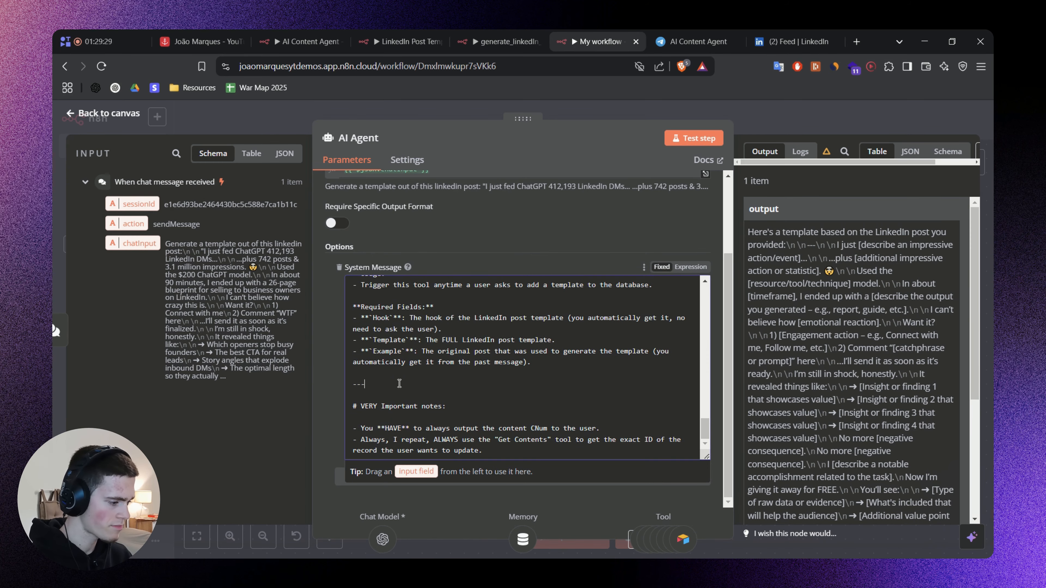
{"action": "key", "text": "ctrl+s"}
Review section 7 in the whiteboard notes, marking its purpose, its usage and the Hook, Template and Example required fields with freehand underlines.
{"action": "key", "text": "alt+Tab"}
{"action": "left_click", "coordinate": [351, 236]}
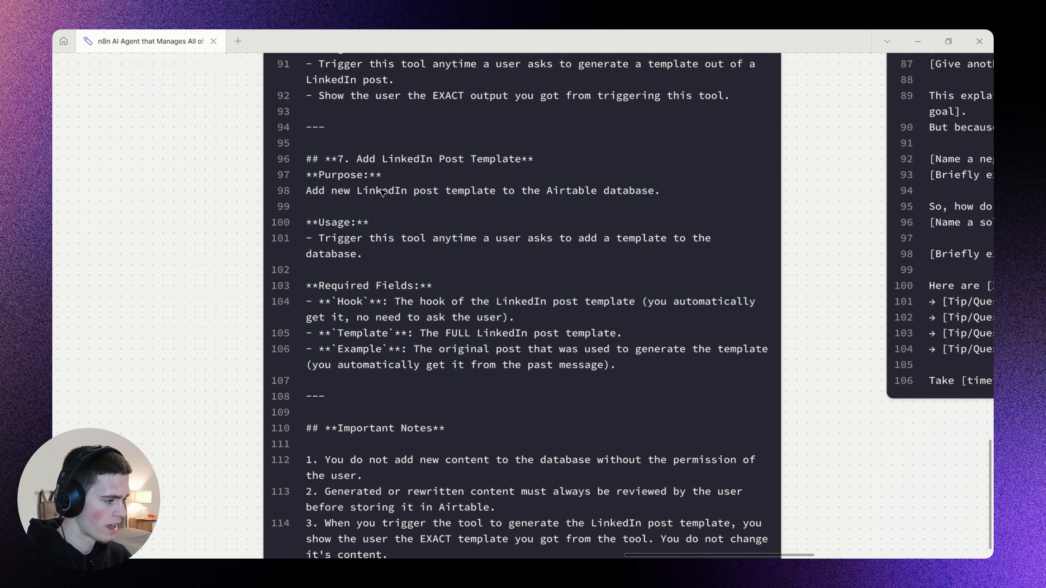
{"action": "scroll", "coordinate": [383, 192], "scroll_direction": "up", "scroll_amount": 2}
{"action": "left_click_drag", "start_coordinate": [548, 208], "coordinate": [806, 232]}
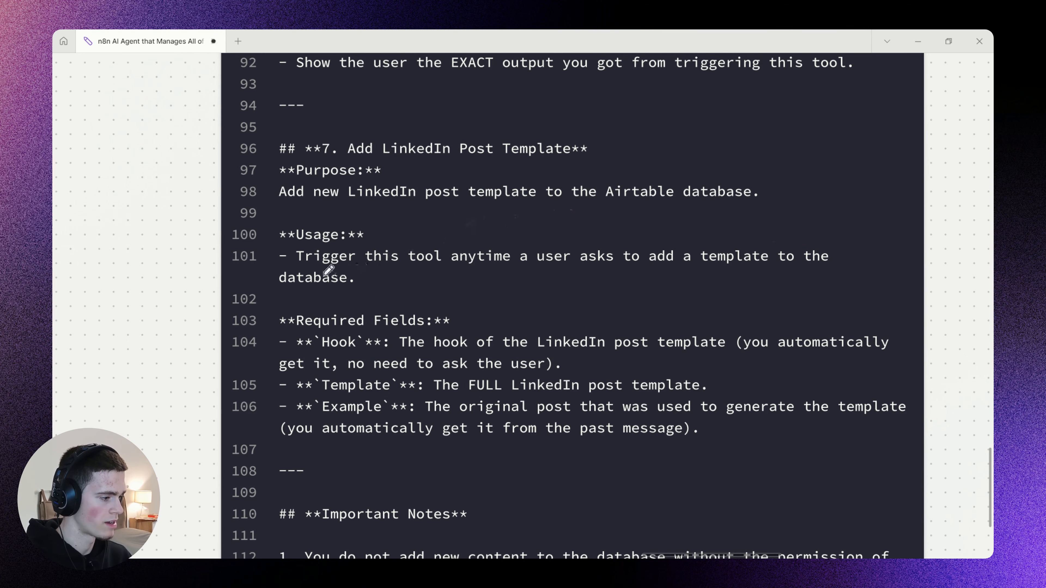
{"action": "left_click_drag", "start_coordinate": [311, 270], "coordinate": [727, 280]}
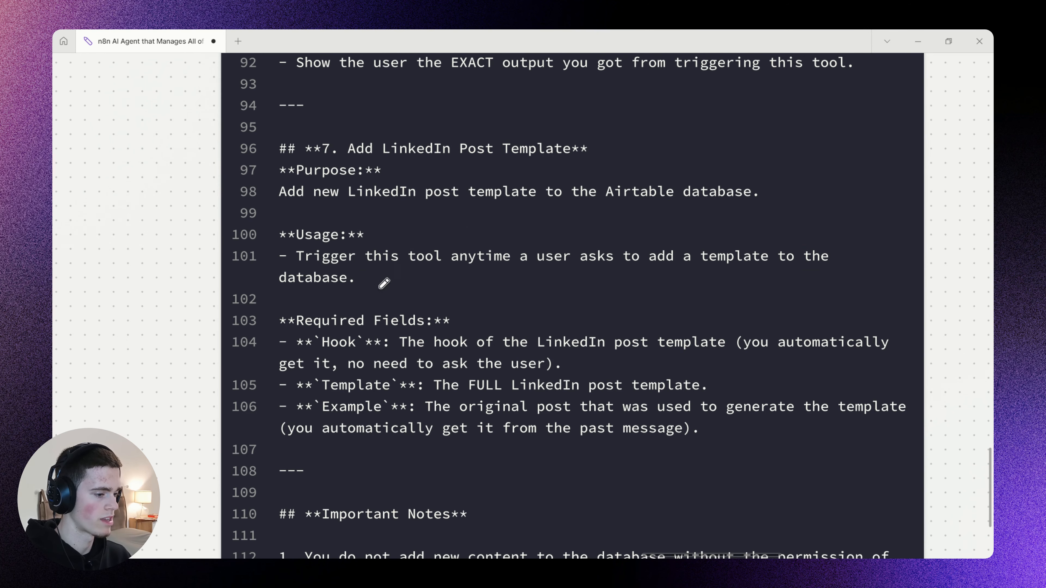
{"action": "left_click_drag", "start_coordinate": [546, 274], "coordinate": [841, 290]}
{"action": "left_click_drag", "start_coordinate": [477, 292], "coordinate": [425, 238]}
{"action": "left_click_drag", "start_coordinate": [255, 304], "coordinate": [362, 304]}
{"action": "left_click_drag", "start_coordinate": [269, 334], "coordinate": [344, 336]}
{"action": "left_click_drag", "start_coordinate": [270, 361], "coordinate": [356, 362]}
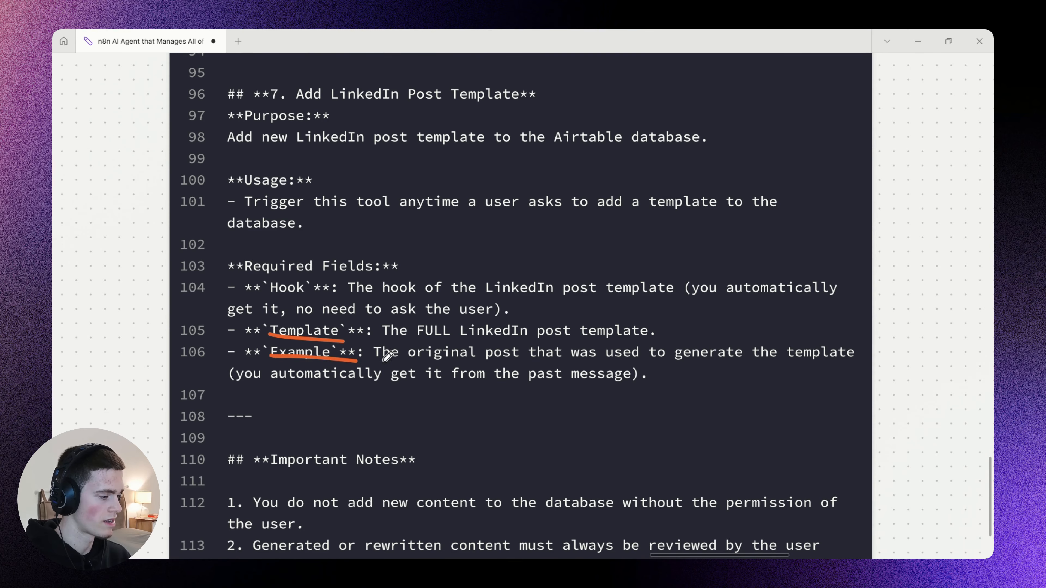
Copy the three Important Notes from the whiteboard prompt and paste them at the end of the AI Agent's system message in n8n.
{"action": "scroll", "coordinate": [464, 435], "scroll_direction": "down", "scroll_amount": 5}
{"action": "double_click", "coordinate": [418, 335]}
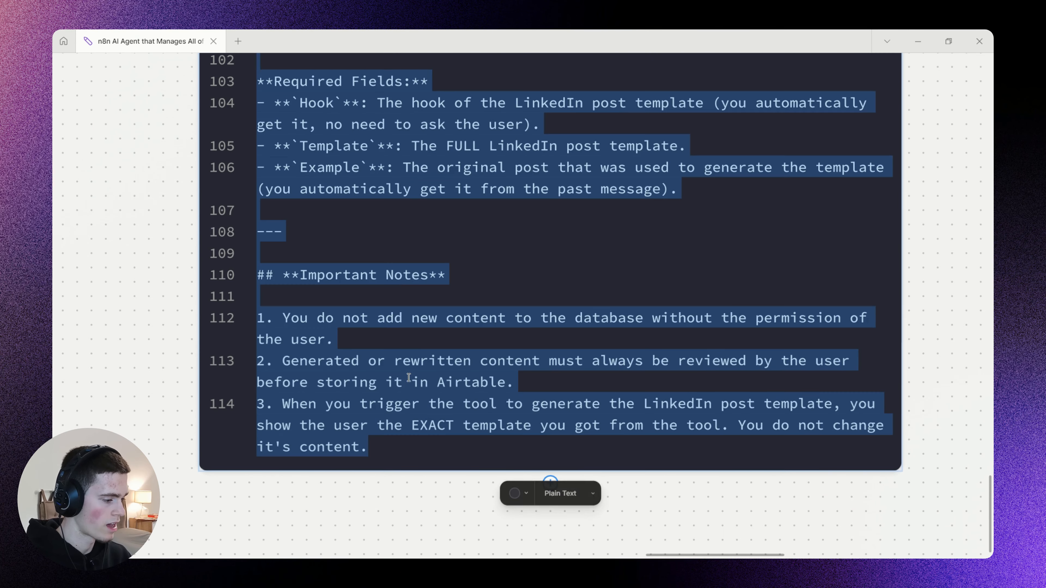
{"action": "left_click_drag", "start_coordinate": [396, 450], "coordinate": [246, 263]}
{"action": "key", "text": "ctrl+c"}
{"action": "left_click", "coordinate": [157, 282]}
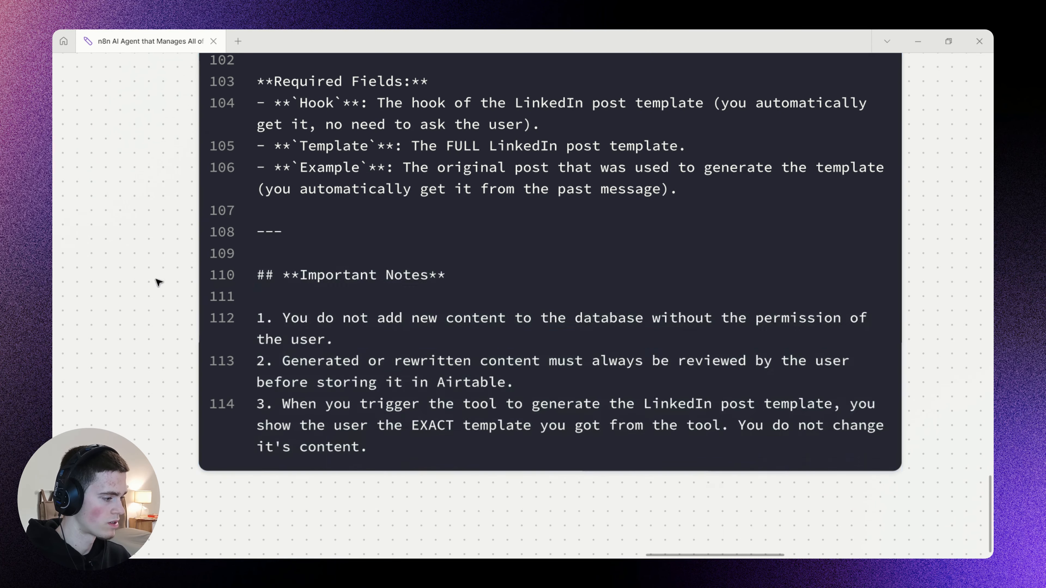
{"action": "key", "text": "alt+Tab"}
{"action": "left_click", "coordinate": [464, 403]}
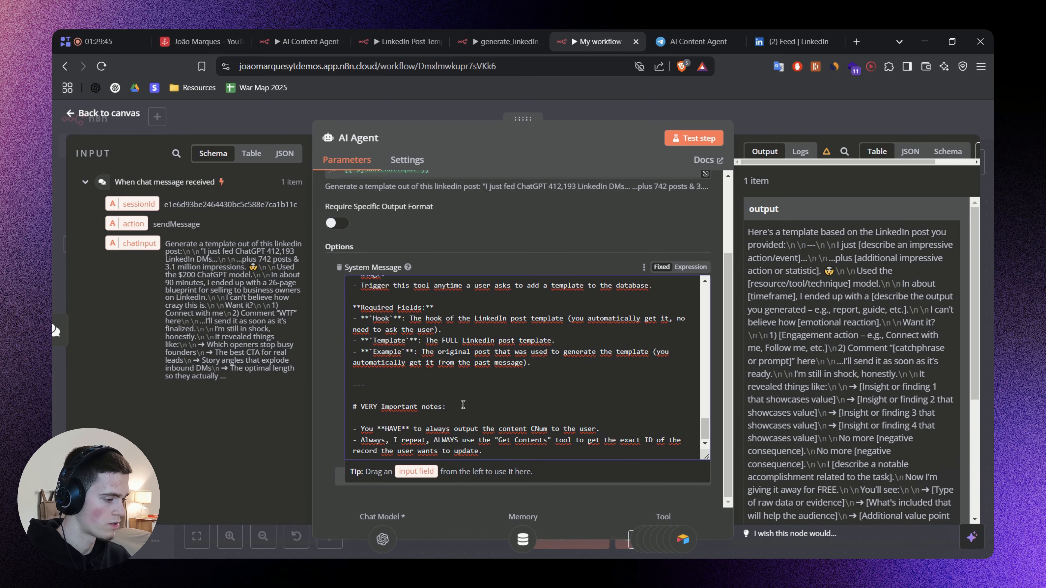
{"action": "key", "text": "ctrl+v"}
Cross out the first Important Note on the whiteboard, and copy only note 3's text about showing the EXACT template from the tool.
{"action": "key", "text": "alt+Tab"}
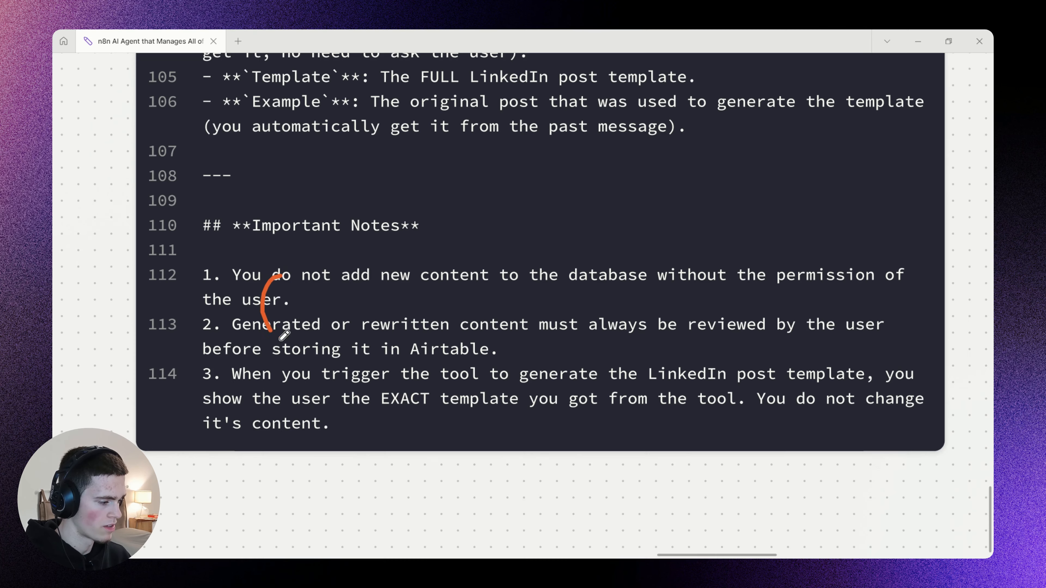
{"action": "left_click_drag", "start_coordinate": [190, 271], "coordinate": [316, 307]}
{"action": "left_click_drag", "start_coordinate": [295, 268], "coordinate": [220, 328]}
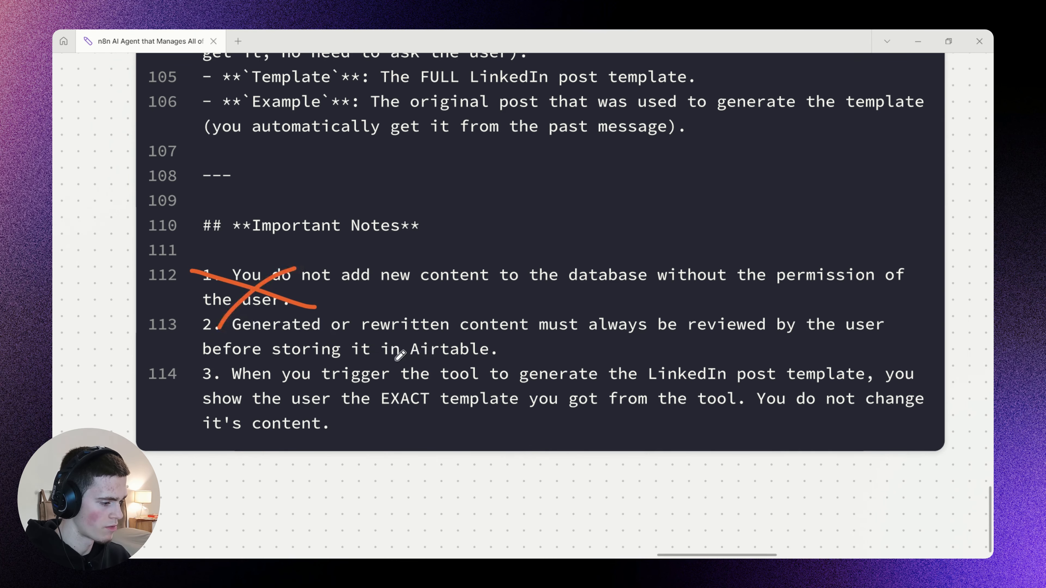
{"action": "key", "text": "v"}
{"action": "double_click", "coordinate": [309, 374]}
{"action": "left_click", "coordinate": [236, 376]}
{"action": "left_click_drag", "start_coordinate": [241, 380], "coordinate": [329, 424]}
{"action": "key", "text": "ctrl+c"}
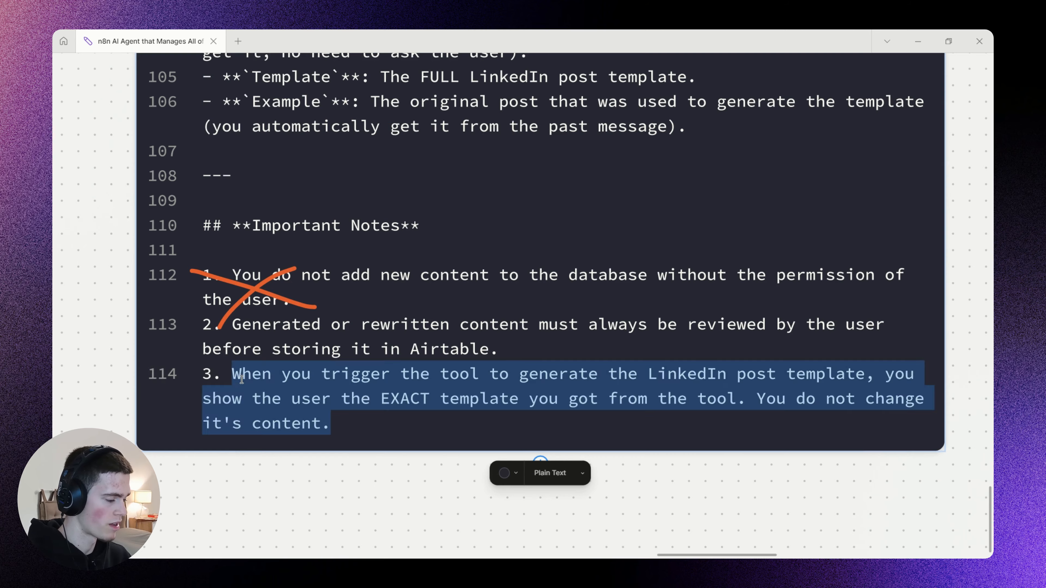
Replace the three pasted notes in the AI Agent's system message with a single bullet containing the EXACT template rule.
{"action": "key", "text": "alt+Tab"}
{"action": "key", "text": "ctrl+shift+End"}
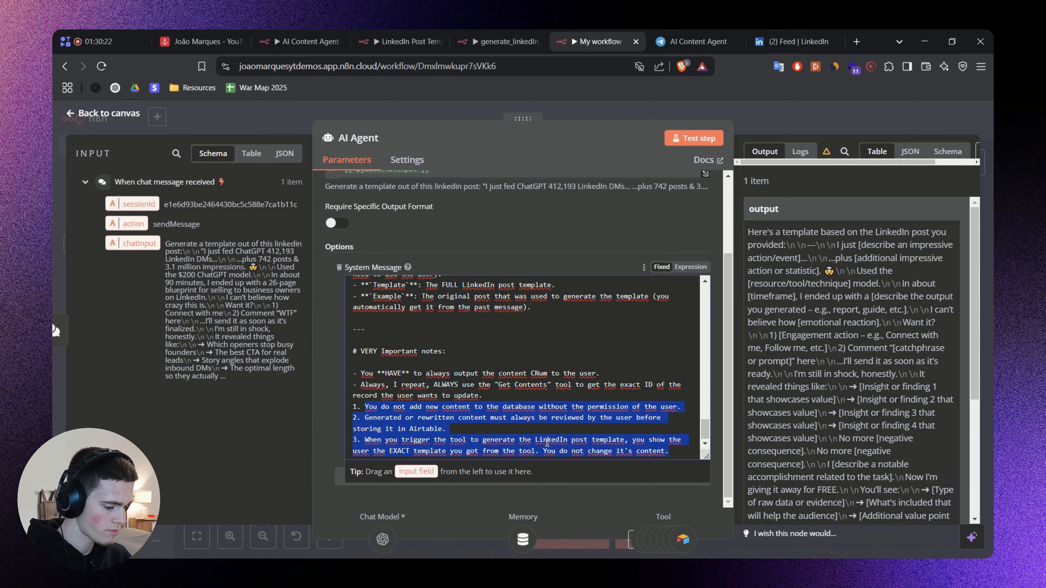
{"action": "key", "text": "BackSpace"}
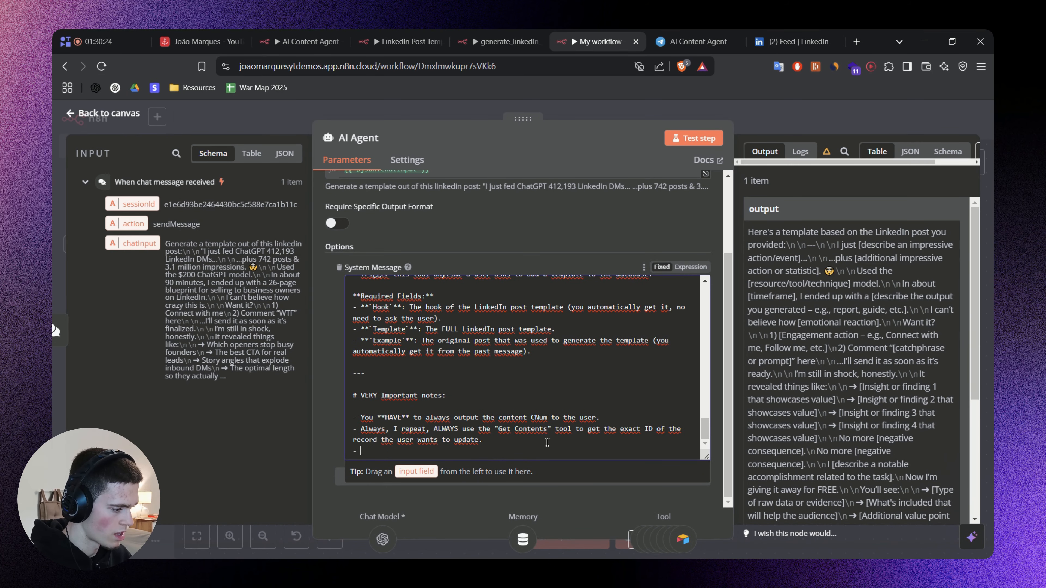
{"action": "key", "text": "ctrl+v"}
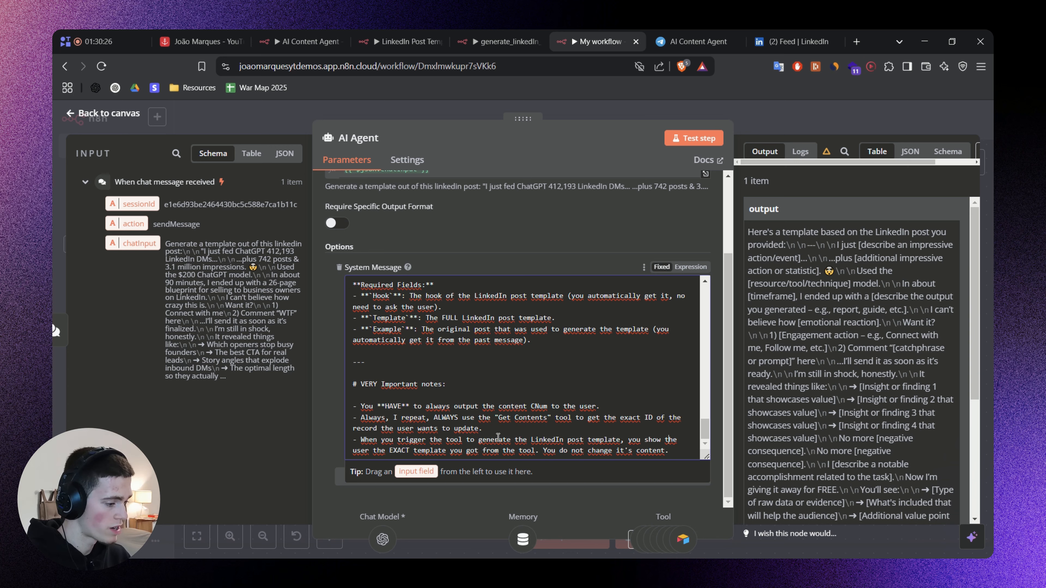
Move the EXACT template bullet between the CNum bullet and the "Get Contents" bullet under VERY Important notes.
{"action": "left_click_drag", "start_coordinate": [494, 444], "coordinate": [589, 443]}
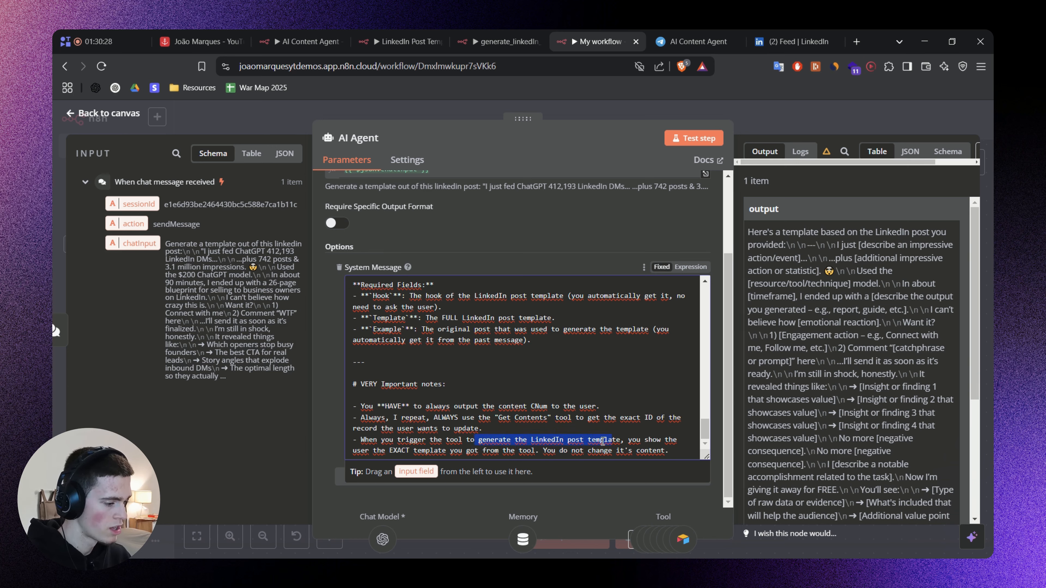
{"action": "triple_click", "coordinate": [509, 440]}
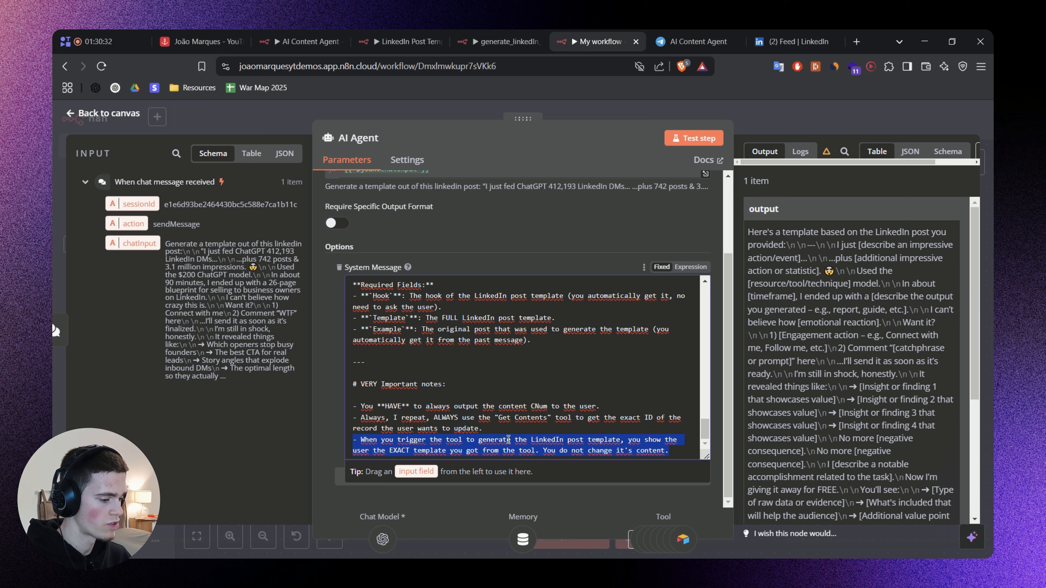
{"action": "key", "text": "BackSpace"}
{"action": "key", "text": "BackSpace"}
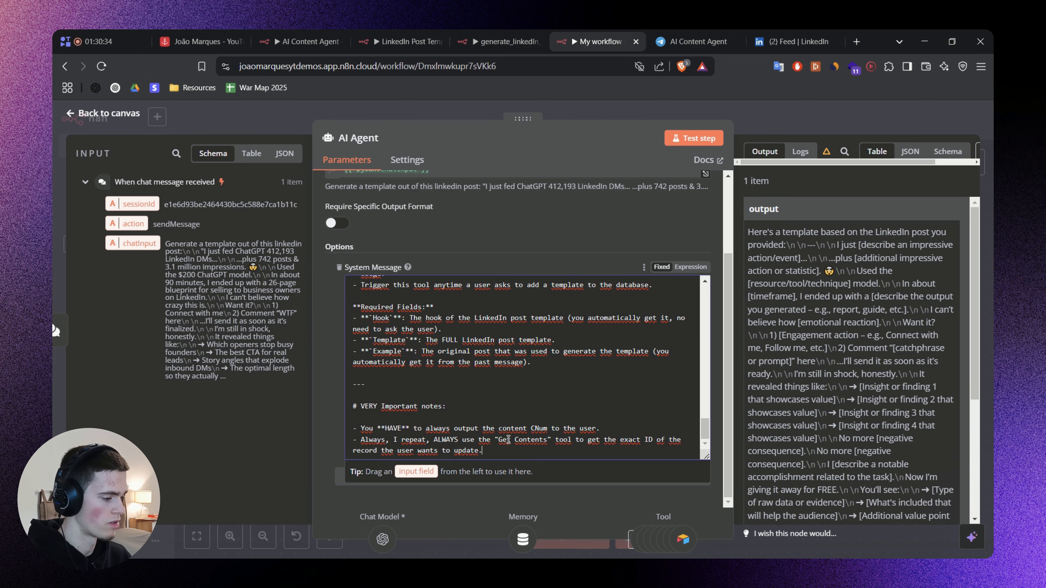
{"action": "key", "text": "End"}
{"action": "key", "text": "Return"}
{"action": "type", "text": "- When you trigger the tool to generate the LinkedIn post template, you show the user the EXACT template you got from the tool. You do not change it's content."}
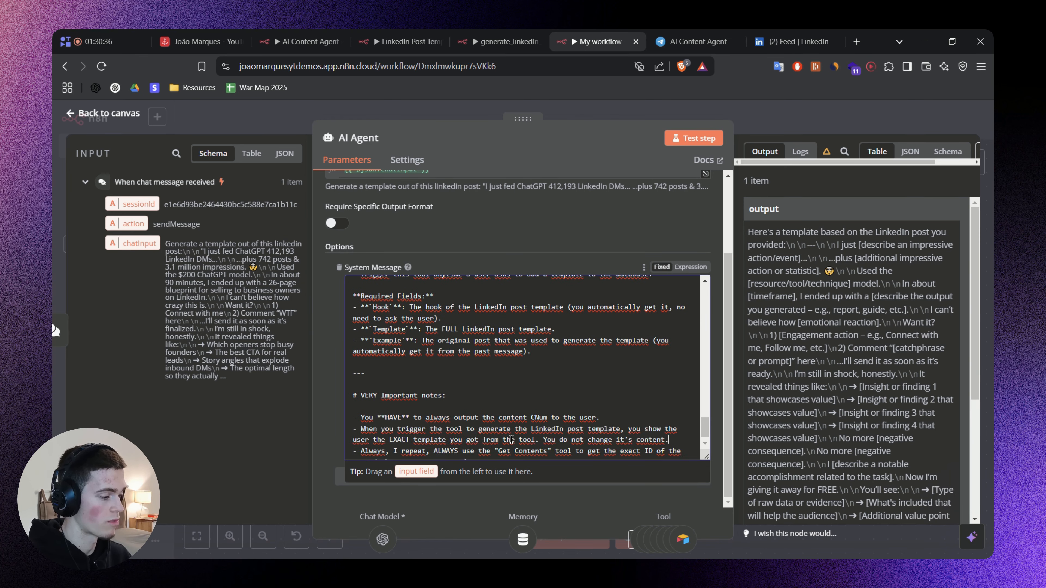
Glance at the generate_linkedin_post_template workflow, return to My workflow, and close the AI Agent node and save.
{"action": "left_click", "coordinate": [501, 42]}
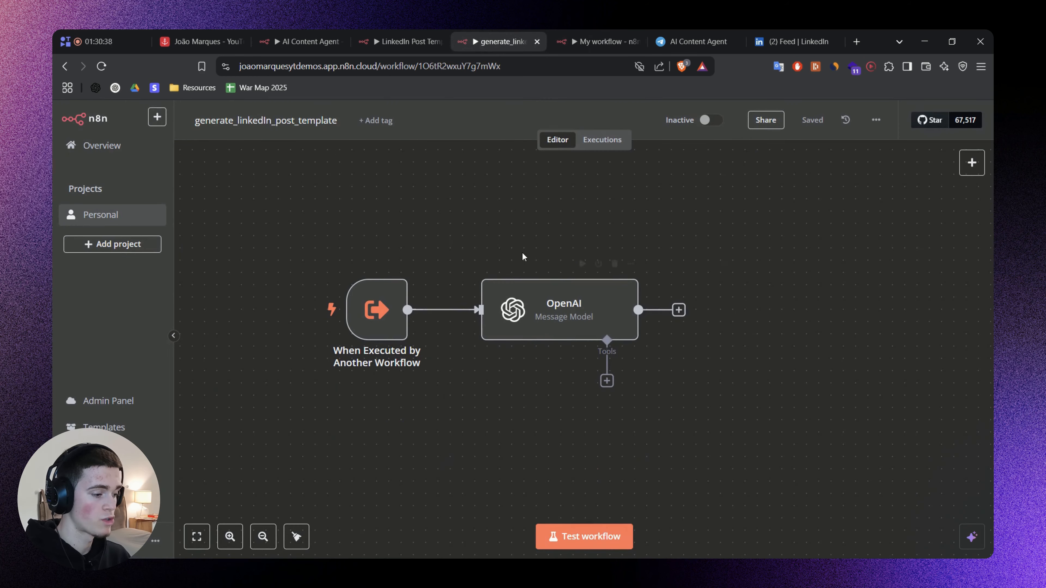
{"action": "left_click", "coordinate": [597, 41]}
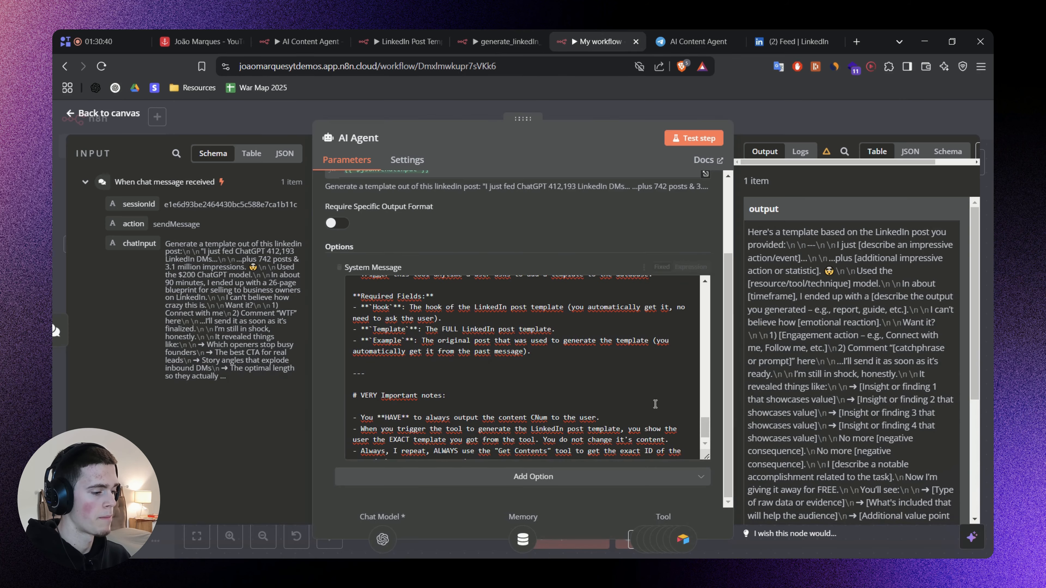
{"action": "key", "text": "Escape"}
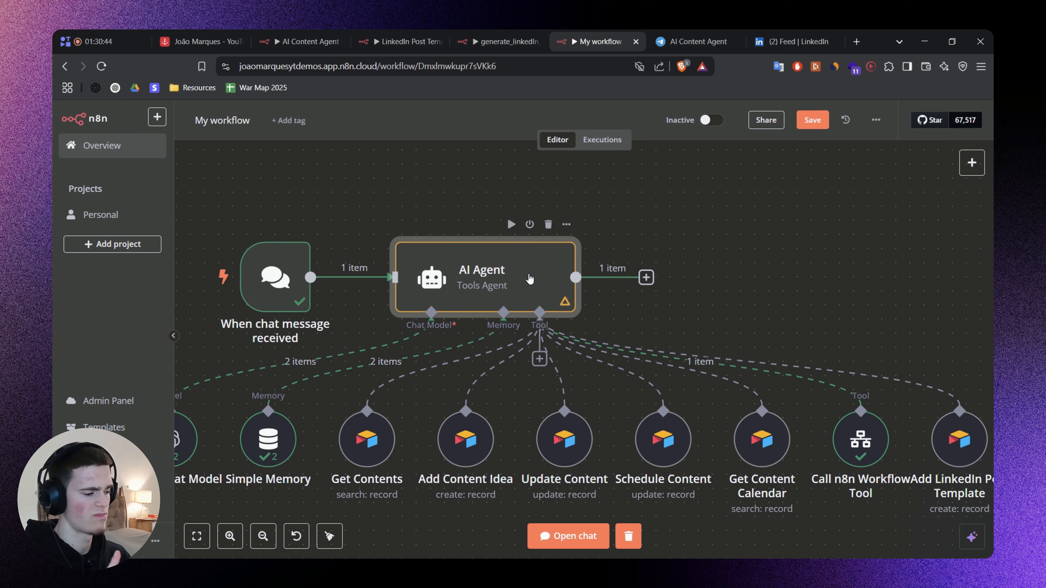
{"action": "left_click_drag", "start_coordinate": [790, 311], "coordinate": [723, 282]}
{"action": "scroll", "coordinate": [706, 285], "scroll_direction": "down", "scroll_amount": 3}
{"action": "key", "text": "ctrl+s"}
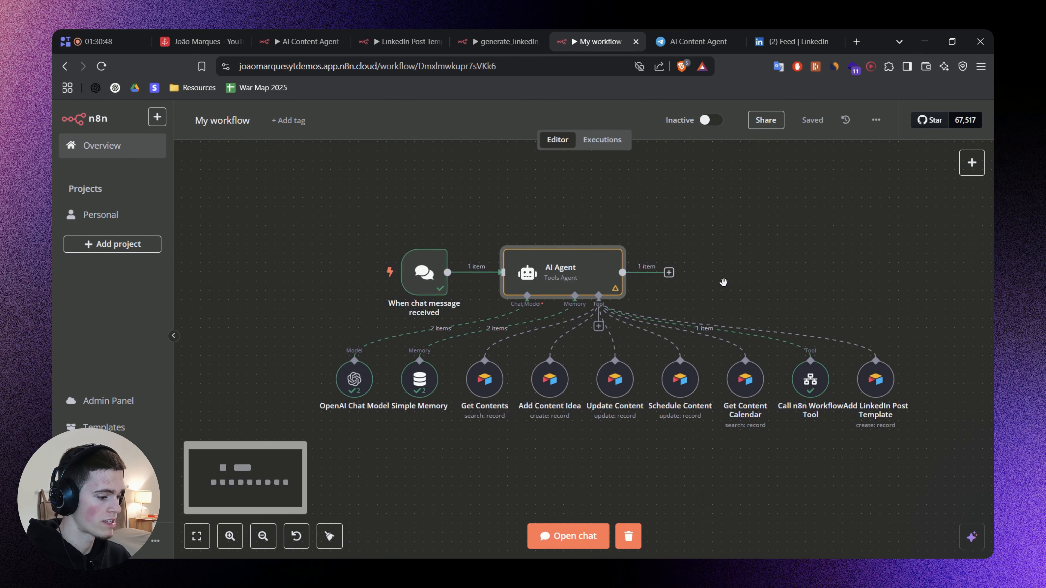
Open the workflow chat, look over the generated template, and send "Add that template to my database please".
{"action": "left_click", "coordinate": [568, 537]}
{"action": "left_click_drag", "start_coordinate": [430, 422], "coordinate": [430, 223]}
{"action": "scroll", "coordinate": [329, 388], "scroll_direction": "down", "scroll_amount": 5}
{"action": "scroll", "coordinate": [328, 388], "scroll_direction": "up", "scroll_amount": 8}
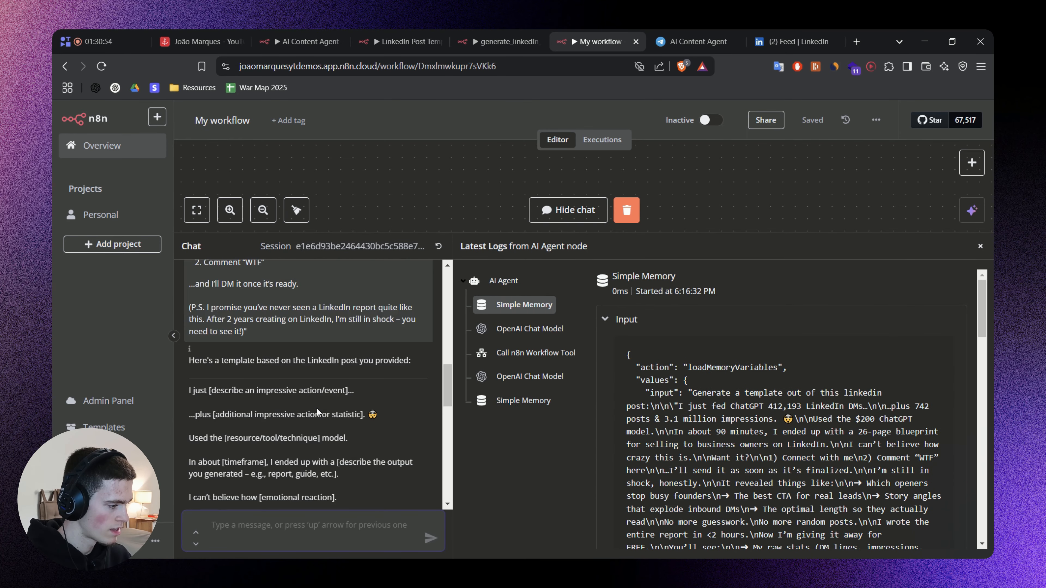
{"action": "scroll", "coordinate": [317, 408], "scroll_direction": "up", "scroll_amount": 2}
{"action": "scroll", "coordinate": [317, 408], "scroll_direction": "down", "scroll_amount": 8}
{"action": "type", "text": "A"}
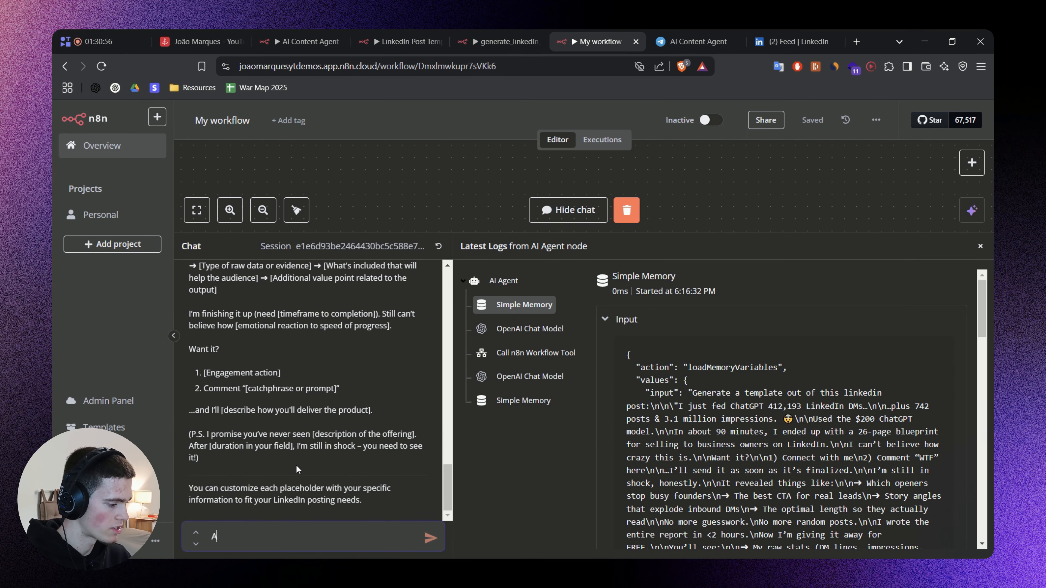
{"action": "type", "text": "dd that tem"}
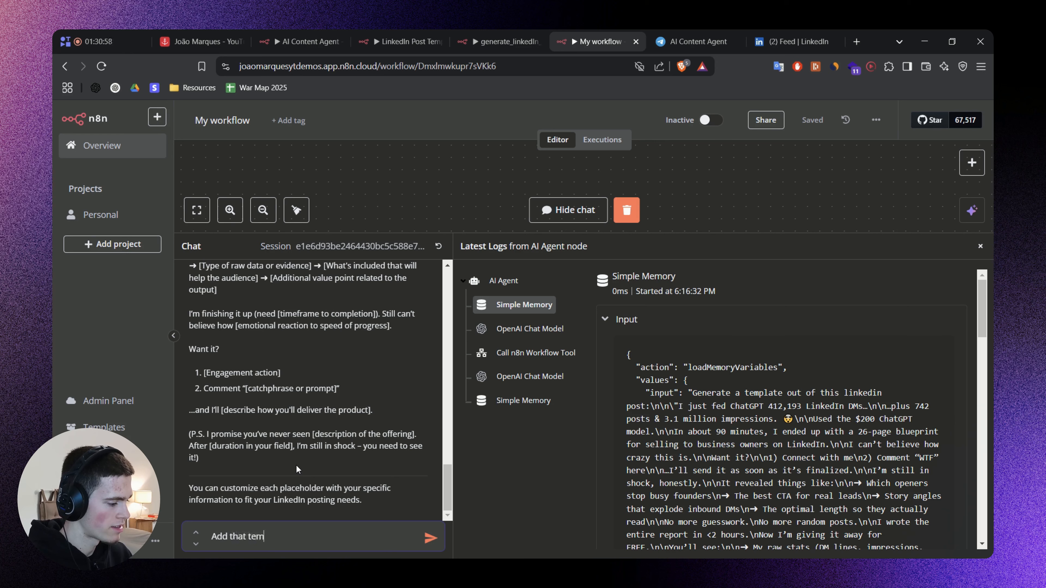
{"action": "type", "text": "plate to my data"}
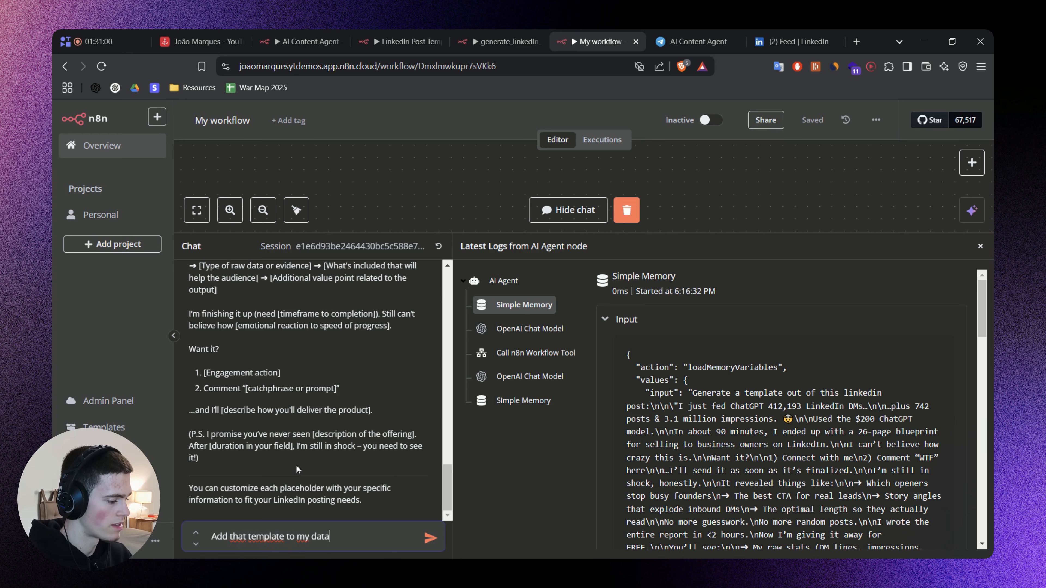
{"action": "type", "text": "base please"}
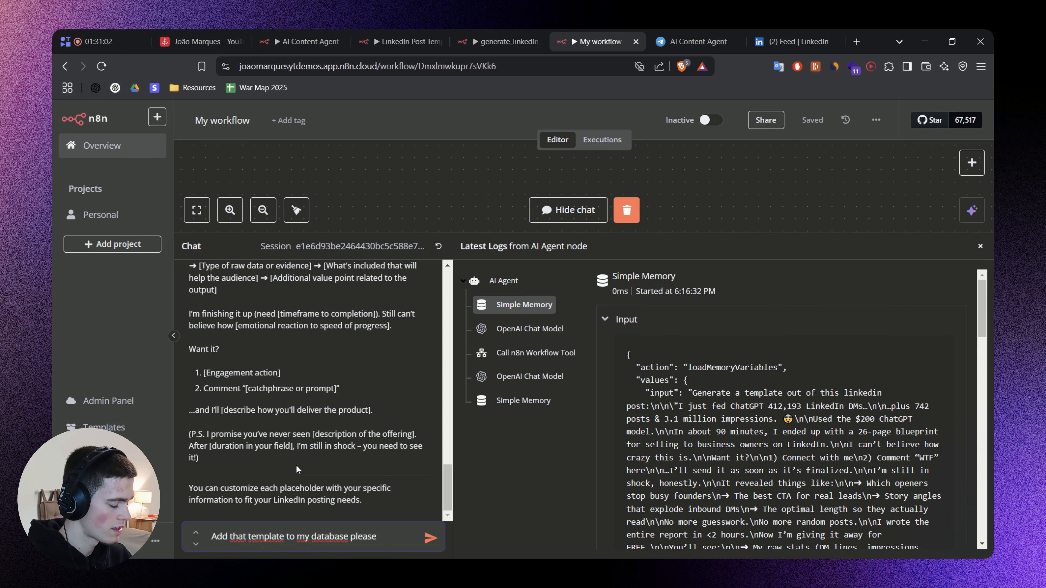
{"action": "key", "text": "Return"}
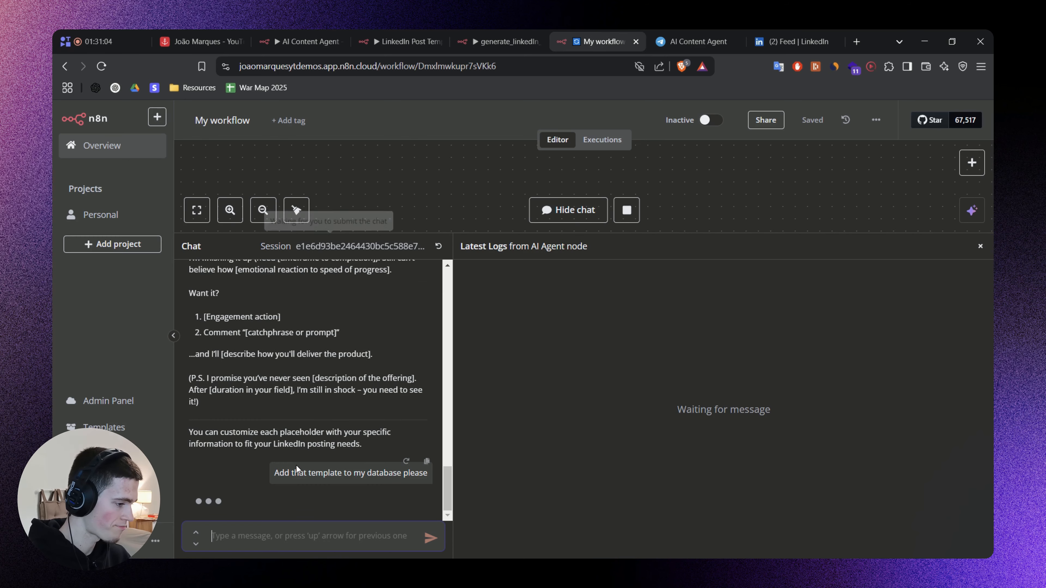
Review the source post in the chat, and enlarge the canvas area to watch the agent's run and its tools.
{"action": "scroll", "coordinate": [297, 432], "scroll_direction": "up", "scroll_amount": 10}
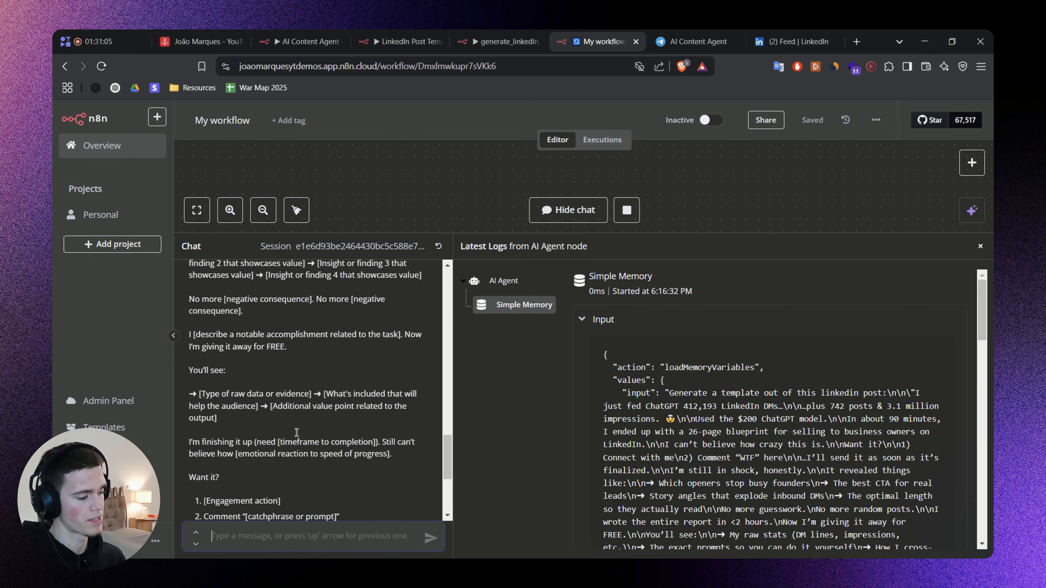
{"action": "scroll", "coordinate": [288, 363], "scroll_direction": "up", "scroll_amount": 5}
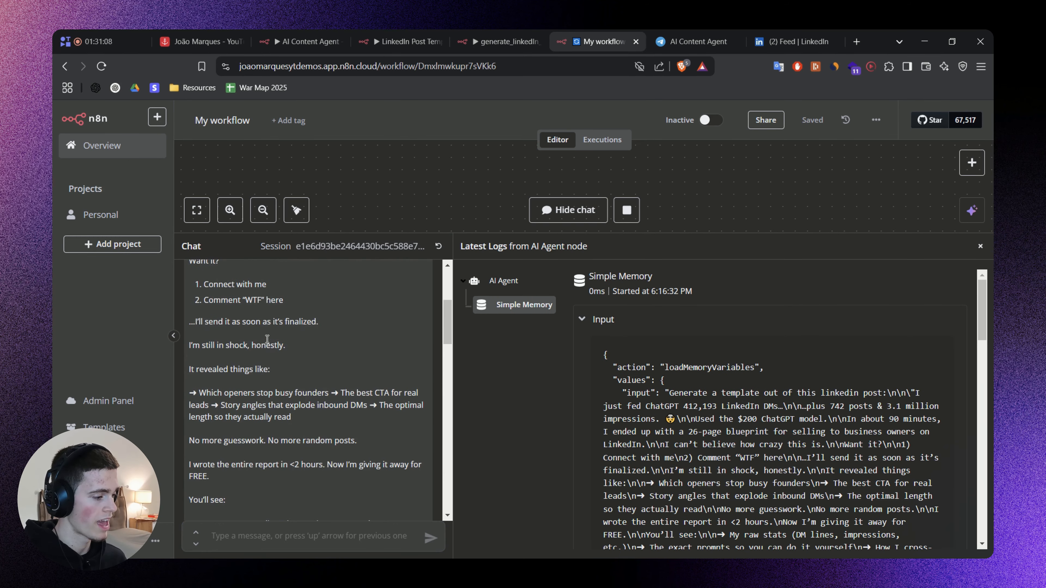
{"action": "left_click_drag", "start_coordinate": [725, 237], "coordinate": [694, 467]}
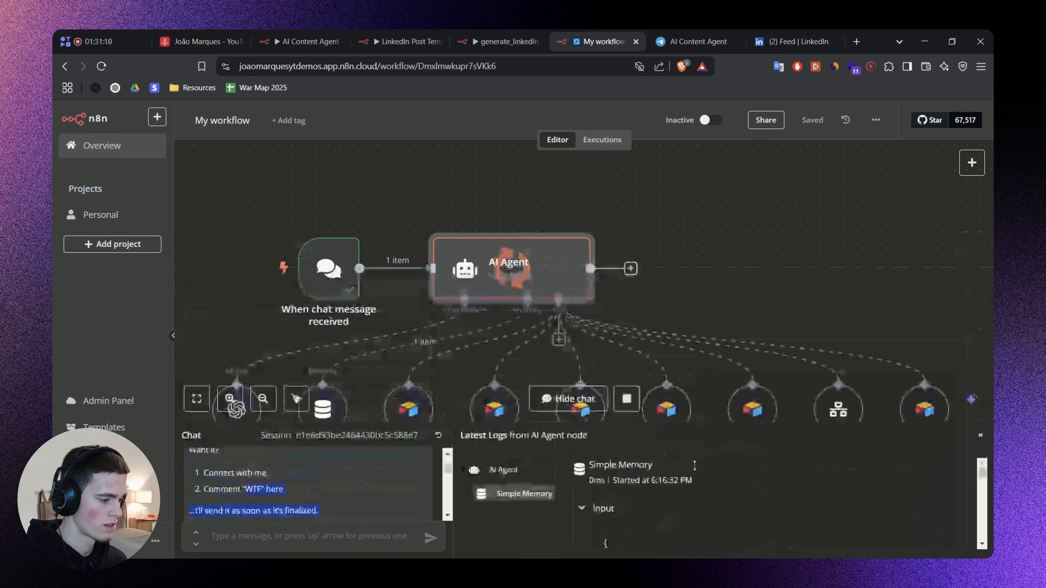
{"action": "left_click_drag", "start_coordinate": [775, 287], "coordinate": [659, 188]}
{"action": "scroll", "coordinate": [697, 213], "scroll_direction": "down", "scroll_amount": 2}
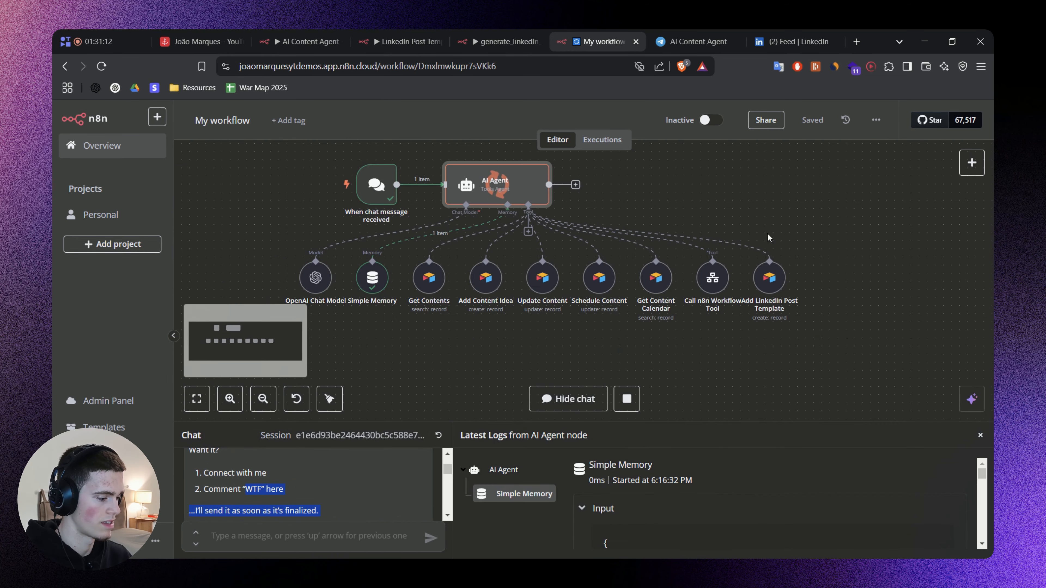
{"action": "scroll", "coordinate": [326, 486], "scroll_direction": "down", "scroll_amount": 3}
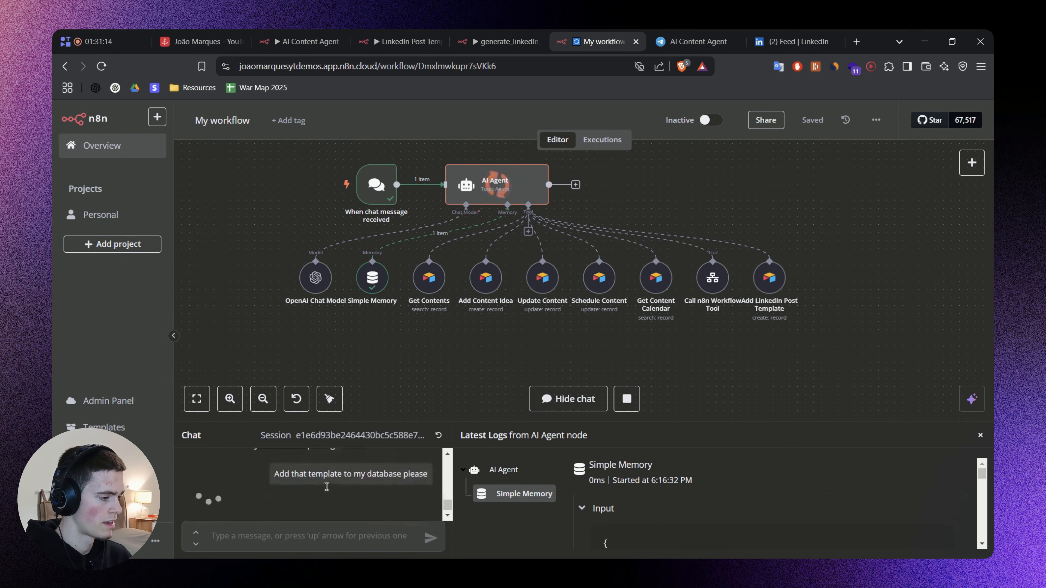
{"action": "left_click_drag", "start_coordinate": [740, 338], "coordinate": [750, 351]}
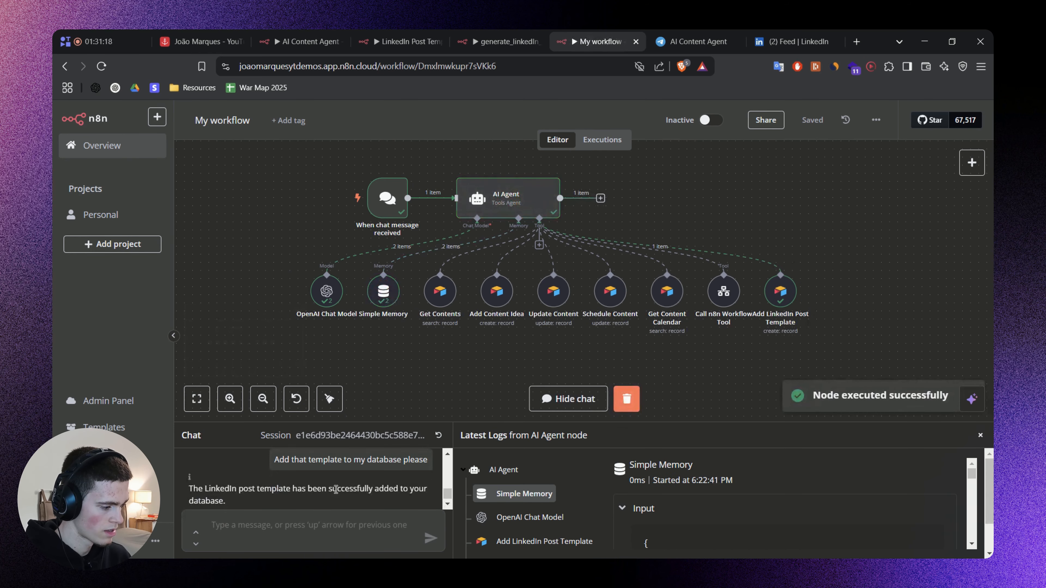
In Airtable's LinkedIn Templates view, examine the full Example text of the "I just [describe an impressive action/event]..." record.
{"action": "left_click", "coordinate": [202, 35]}
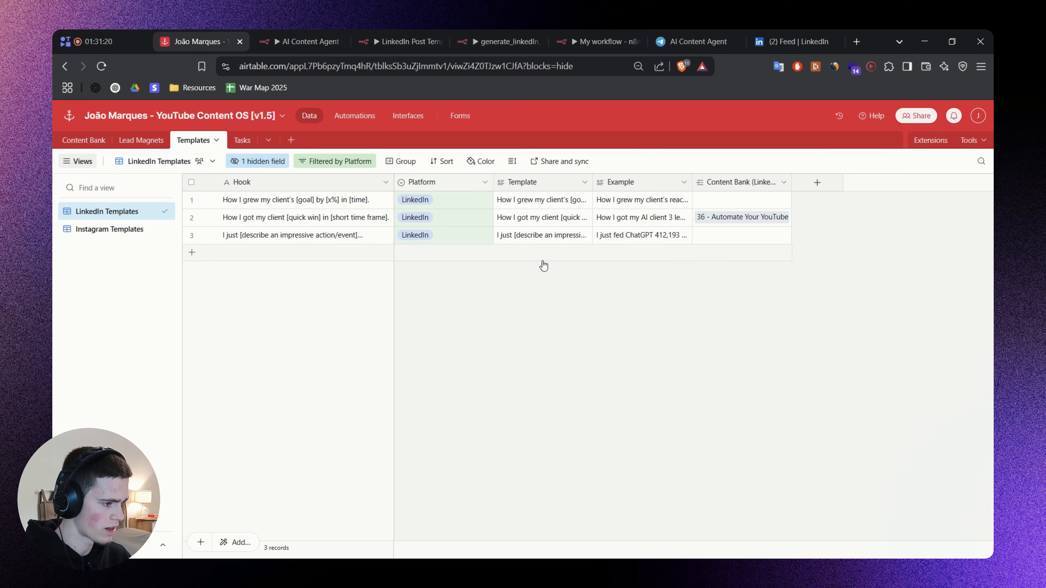
{"action": "left_click", "coordinate": [642, 223]}
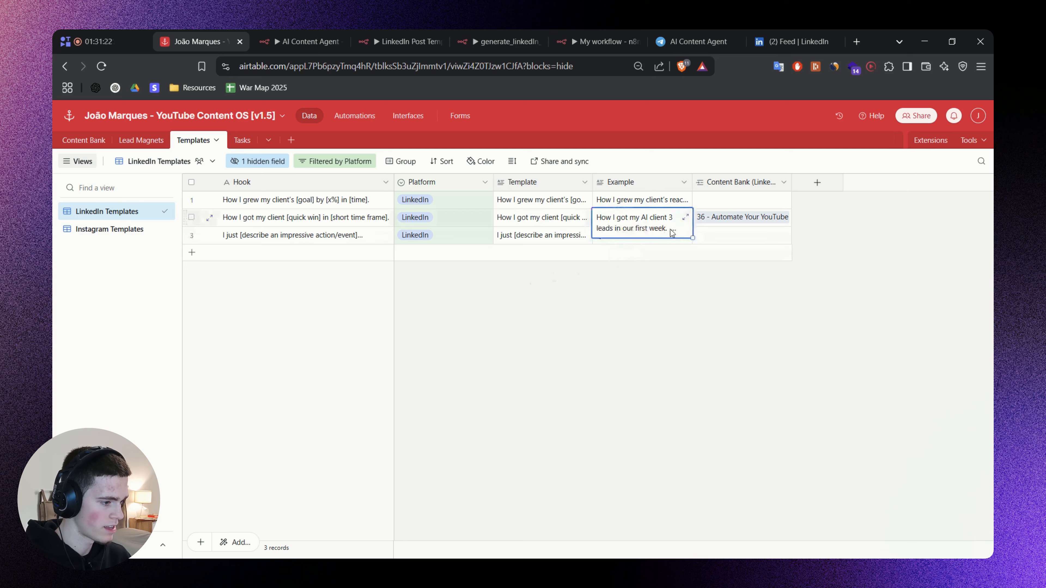
{"action": "left_click", "coordinate": [648, 240]}
{"action": "left_click", "coordinate": [688, 236]}
{"action": "scroll", "coordinate": [780, 300], "scroll_direction": "down", "scroll_amount": 10}
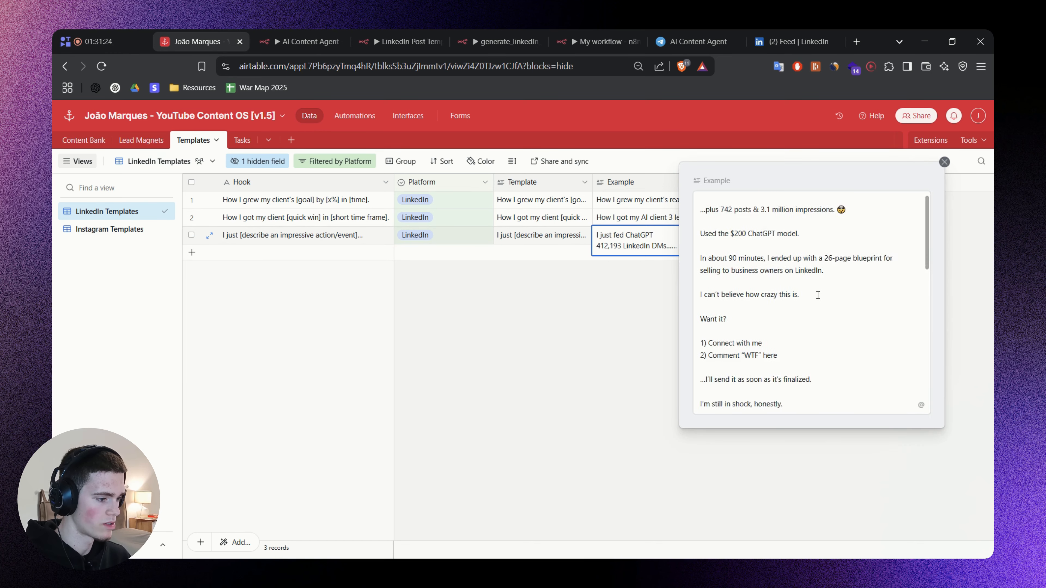
{"action": "scroll", "coordinate": [811, 307], "scroll_direction": "up", "scroll_amount": 10}
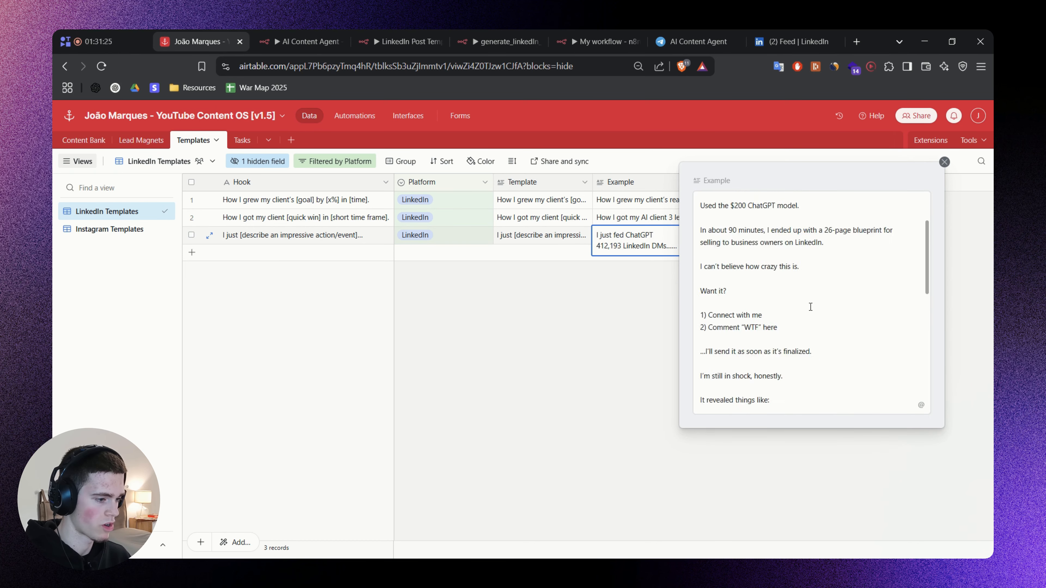
{"action": "left_click", "coordinate": [518, 320]}
Narrow the Template column and examine the full Template text of the "I just [describe an impressive action/event]..." record.
{"action": "left_click_drag", "start_coordinate": [493, 181], "coordinate": [477, 181]}
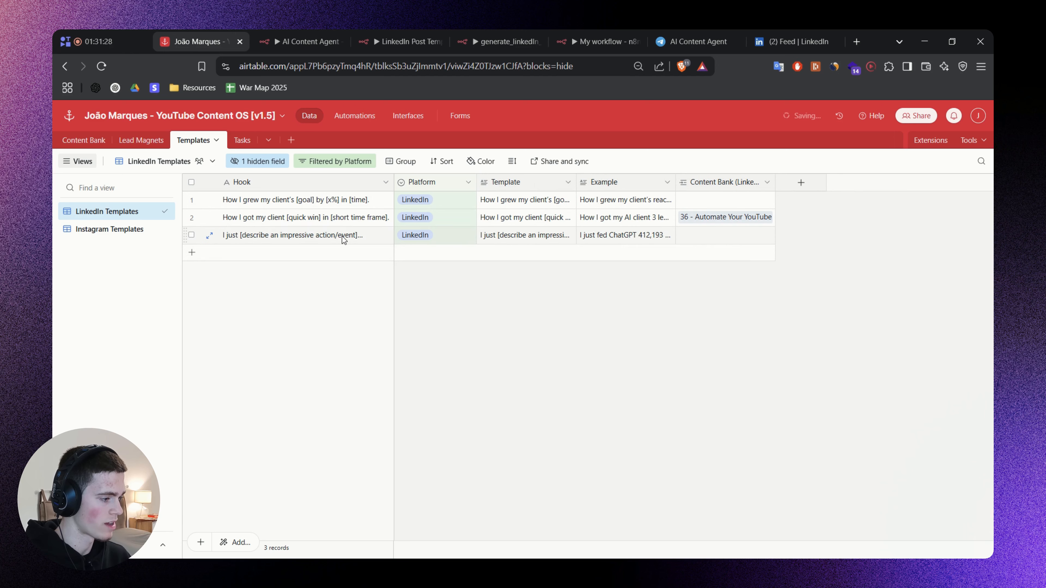
{"action": "left_click", "coordinate": [546, 234]}
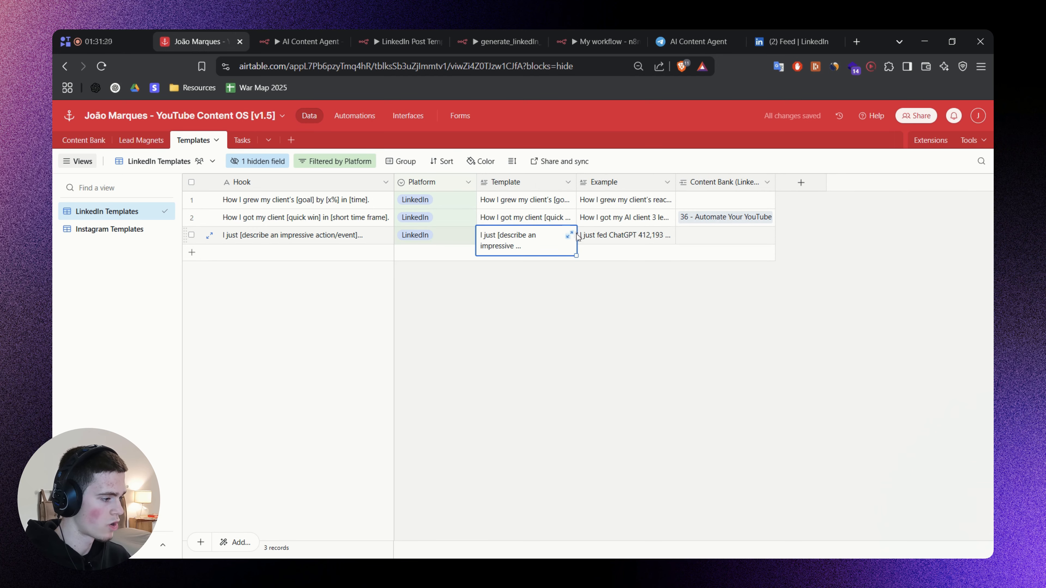
{"action": "left_click", "coordinate": [571, 239]}
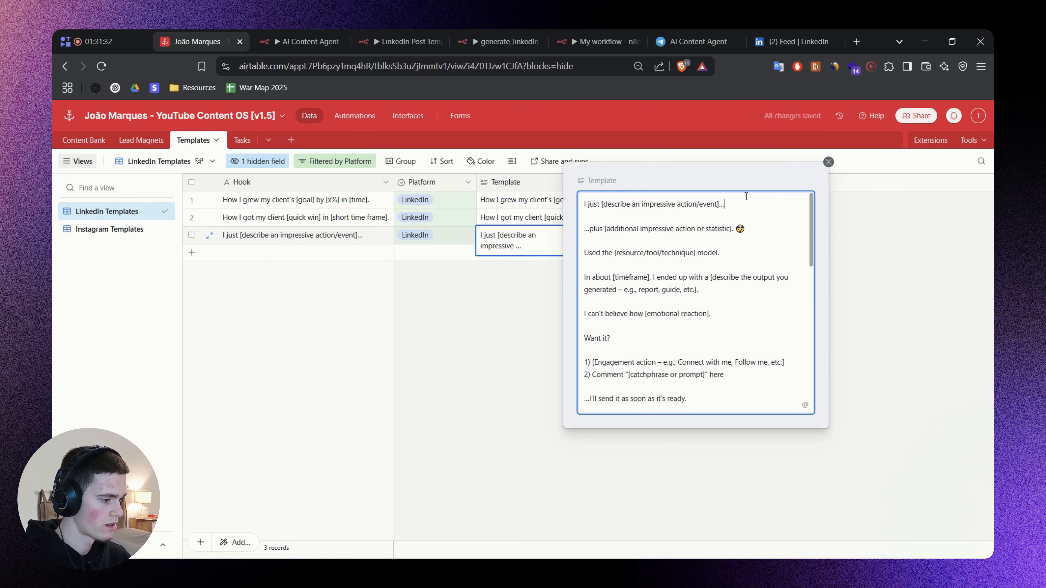
{"action": "left_click", "coordinate": [431, 327]}
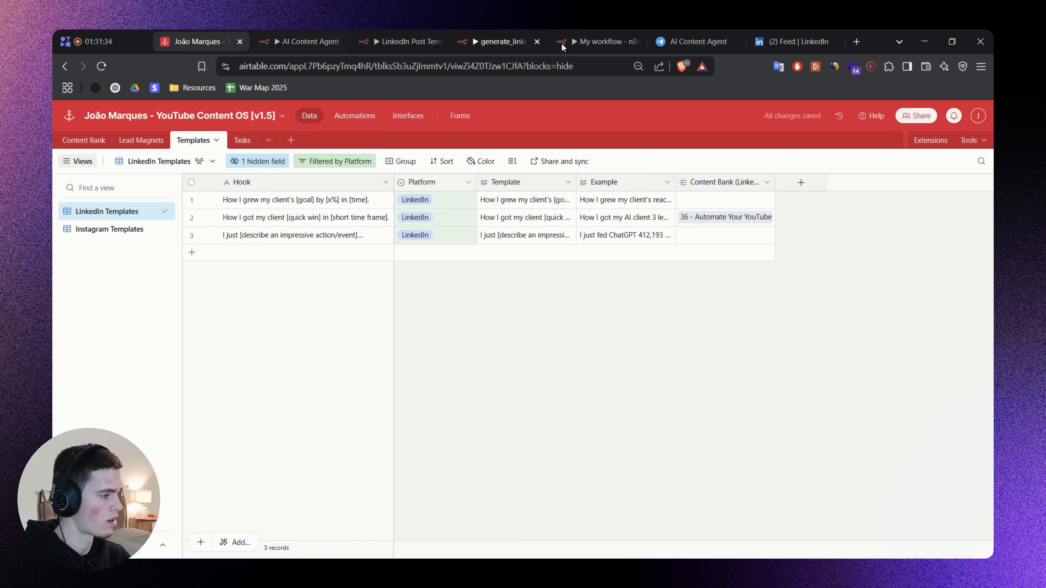
Return to My workflow, look over the agent's tools on the canvas, close the chat and logs area, and save the workflow.
{"action": "left_click", "coordinate": [600, 34]}
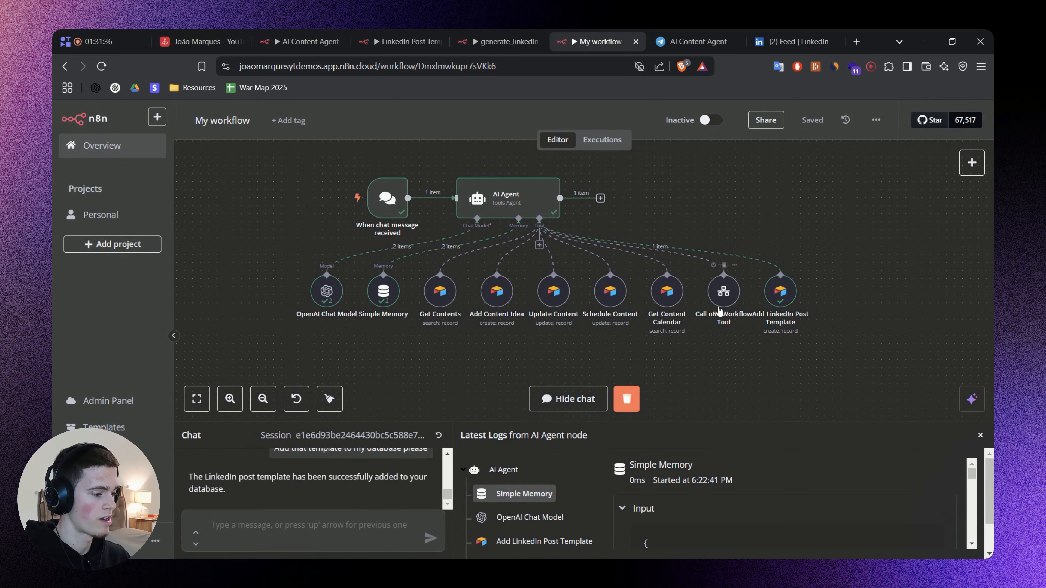
{"action": "scroll", "coordinate": [720, 311], "scroll_direction": "up", "scroll_amount": 5}
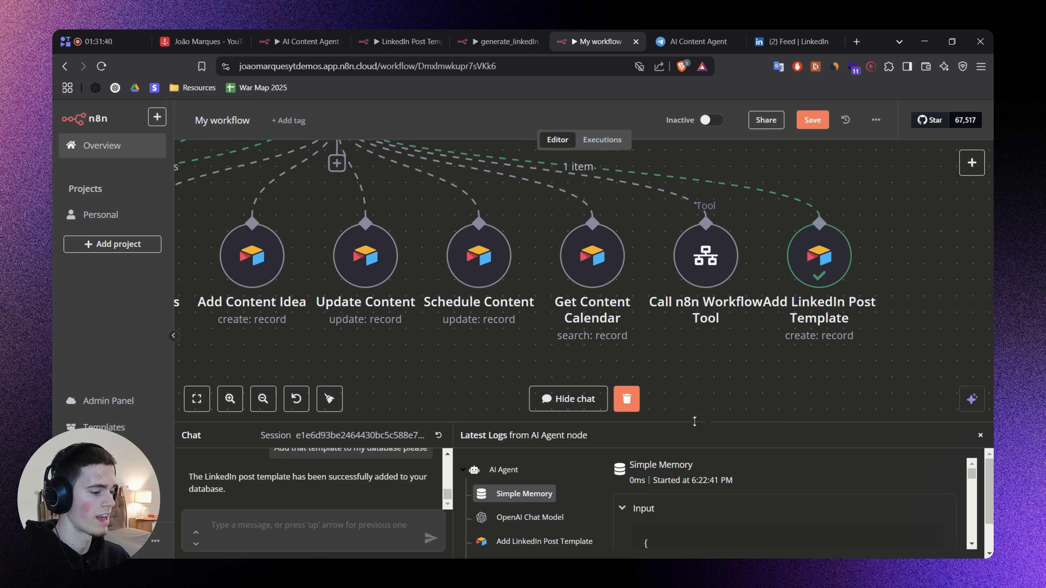
{"action": "left_click_drag", "start_coordinate": [694, 422], "coordinate": [694, 342]}
{"action": "scroll", "coordinate": [906, 206], "scroll_direction": "down", "scroll_amount": 2}
{"action": "left_click", "coordinate": [980, 356]}
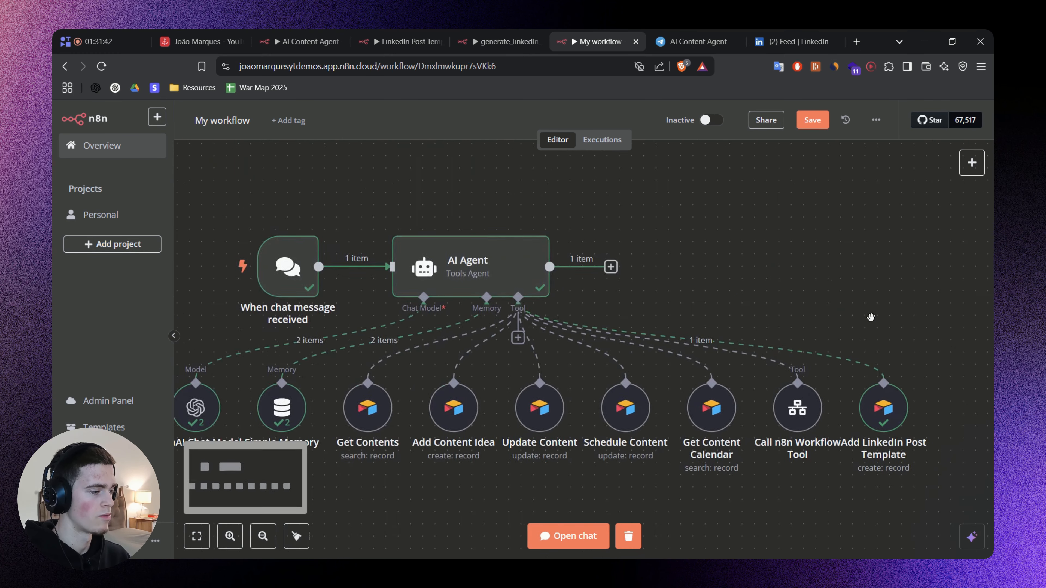
{"action": "scroll", "coordinate": [832, 296], "scroll_direction": "down", "scroll_amount": 3}
{"action": "key", "text": "ctrl+s"}
{"action": "scroll", "coordinate": [752, 285], "scroll_direction": "up", "scroll_amount": 3}
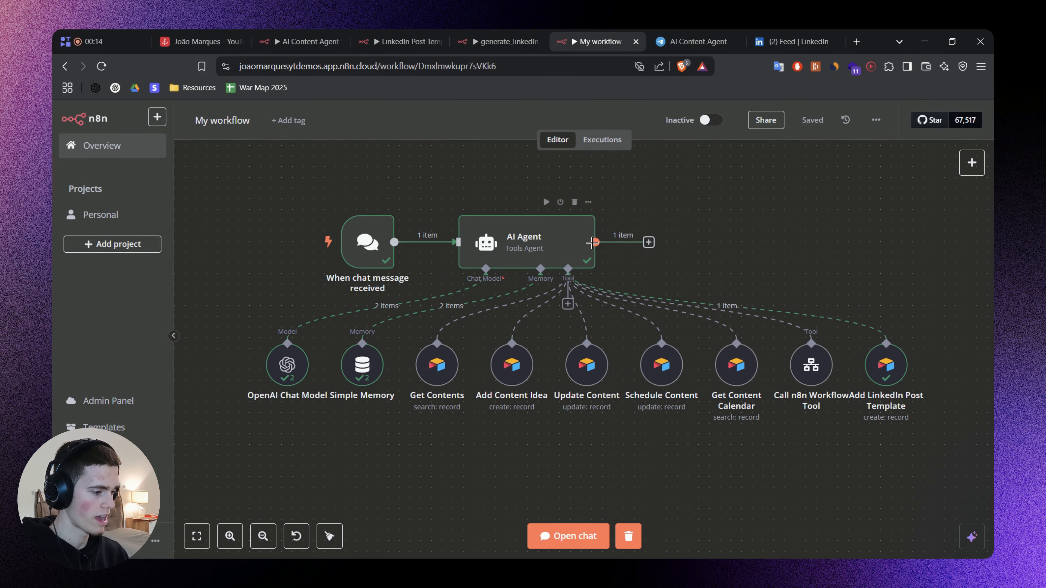
Review the Telegram-based layout of the AI Content Agent workflow, and return to My workflow.
{"action": "key", "text": "ctrl+2"}
{"action": "left_click", "coordinate": [716, 112]}
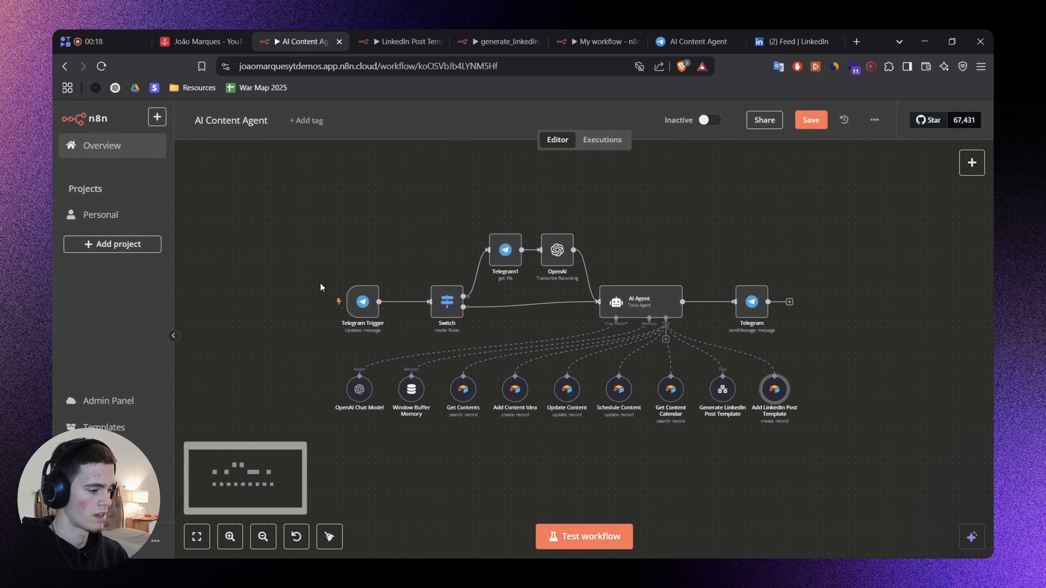
{"action": "key", "text": "ctrl+5"}
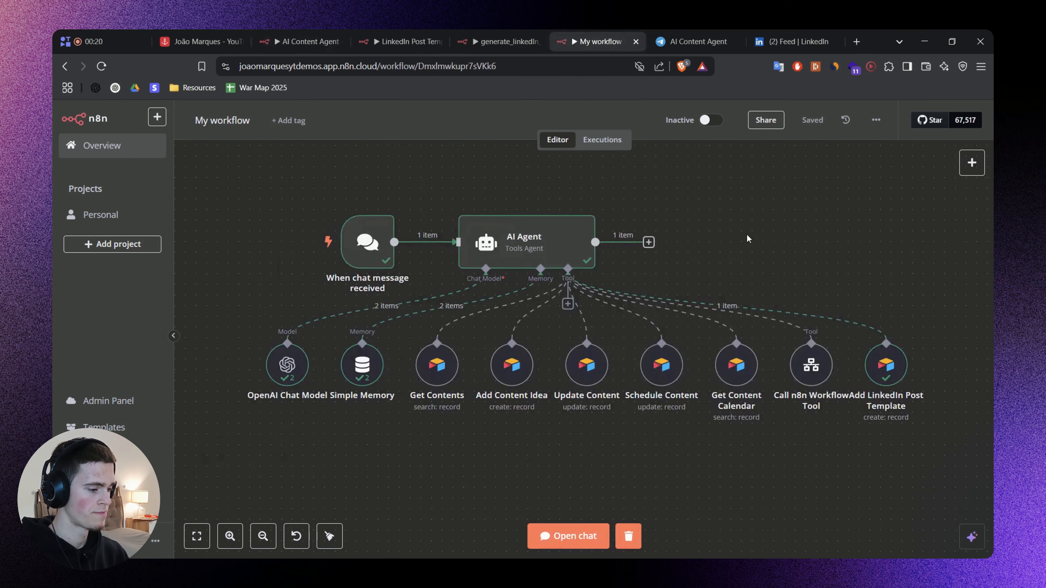
Delete the "When chat message received" trigger and add a Telegram Trigger that runs on Message in its place.
{"action": "left_click", "coordinate": [649, 225]}
{"action": "scroll", "coordinate": [301, 258], "scroll_direction": "up", "scroll_amount": 3}
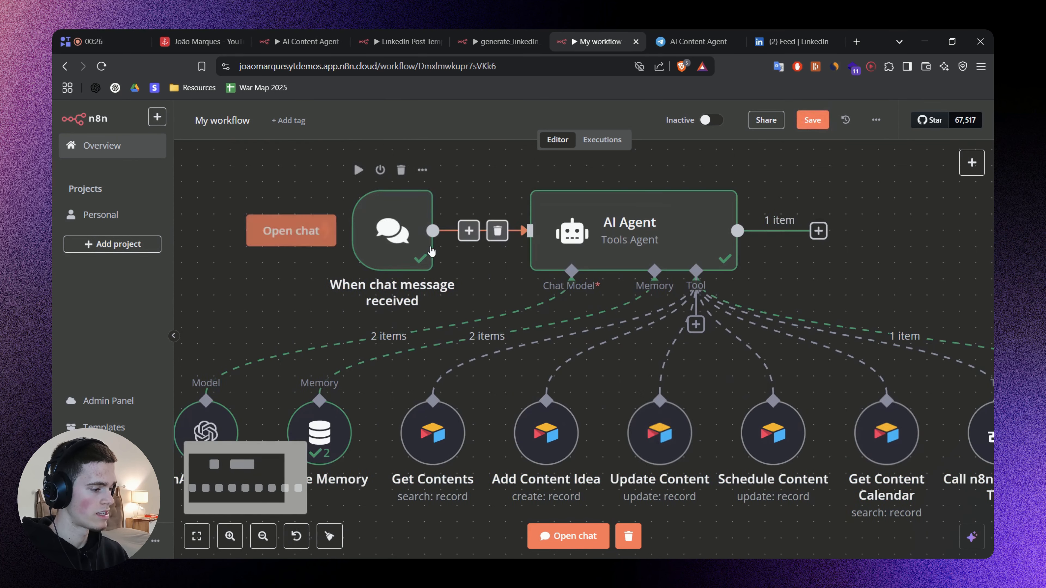
{"action": "scroll", "coordinate": [398, 243], "scroll_direction": "down", "scroll_amount": 3}
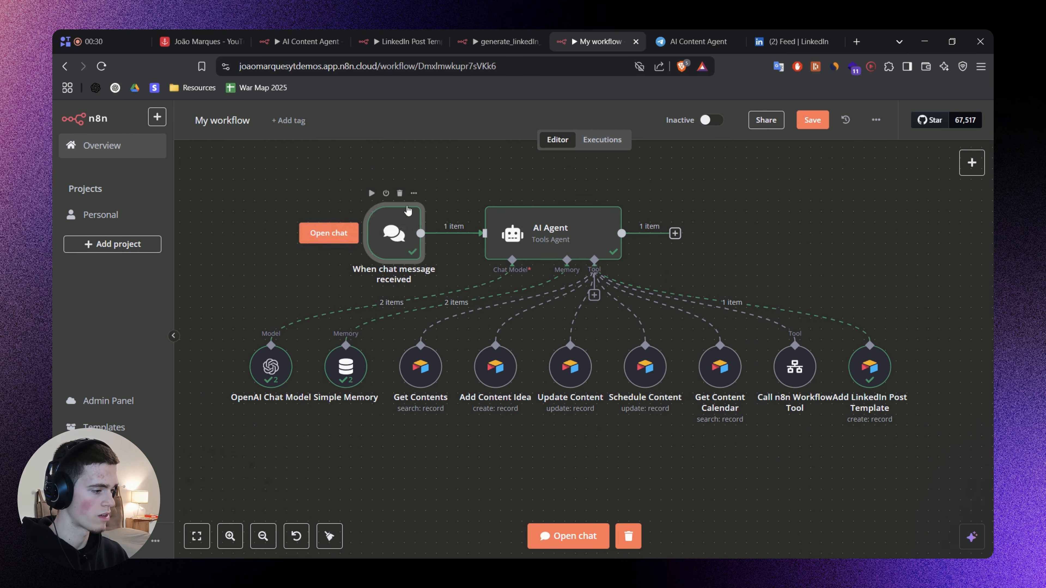
{"action": "left_click", "coordinate": [400, 193]}
{"action": "left_click", "coordinate": [396, 272]}
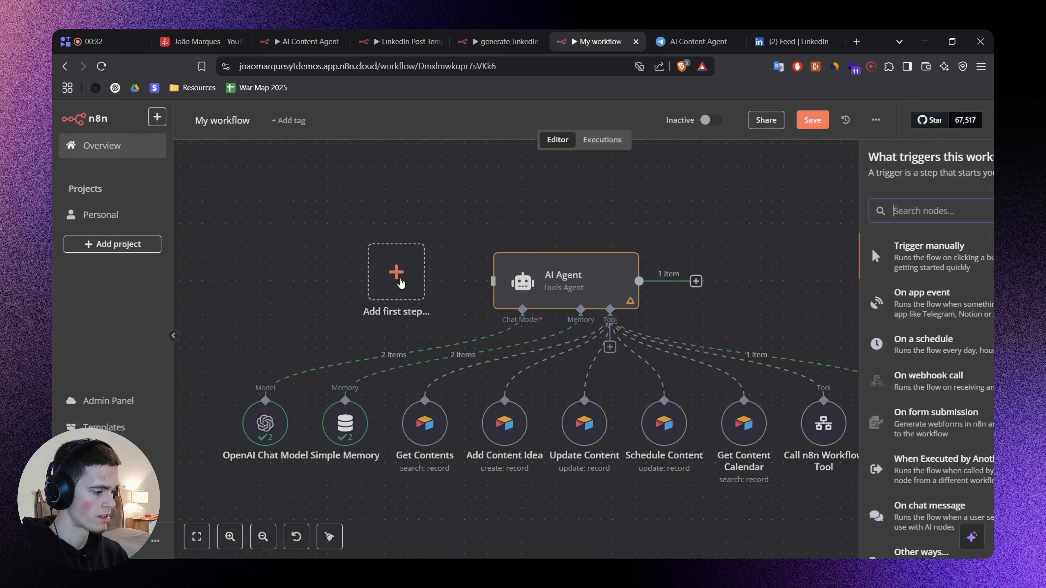
{"action": "type", "text": "Telegram"}
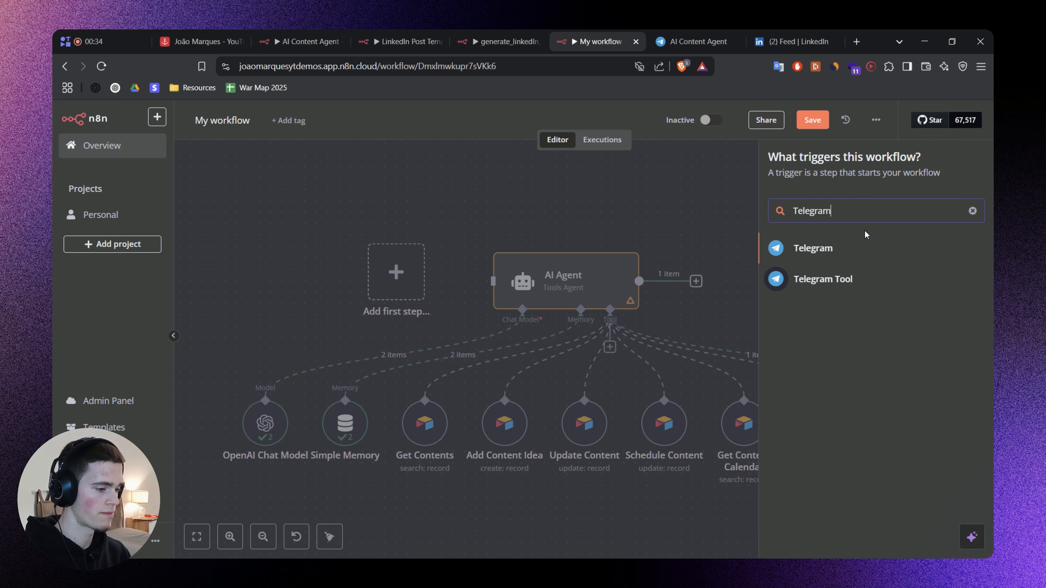
{"action": "left_click", "coordinate": [820, 248]}
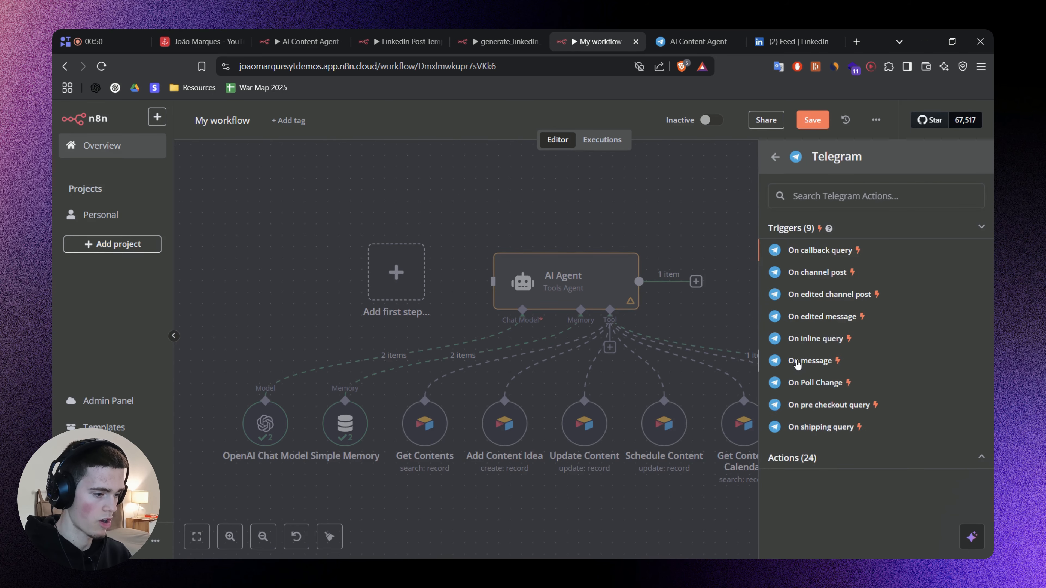
{"action": "left_click", "coordinate": [797, 364]}
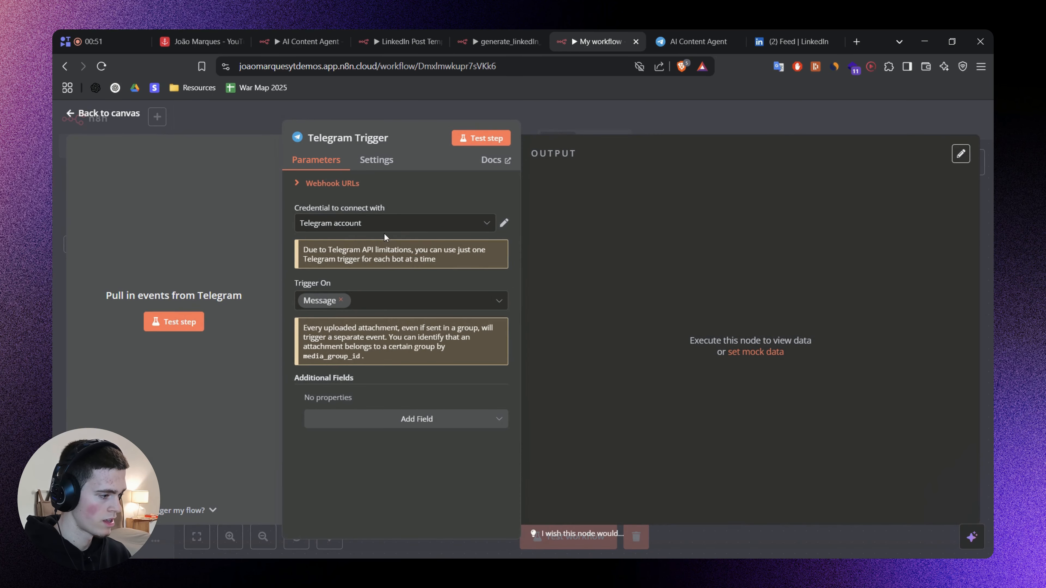
Check the Telegram Trigger's credential choices, glance at the reference whiteboard, and open the BotFather conversation in Telegram Web.
{"action": "left_click", "coordinate": [381, 223]}
{"action": "left_click", "coordinate": [453, 205]}
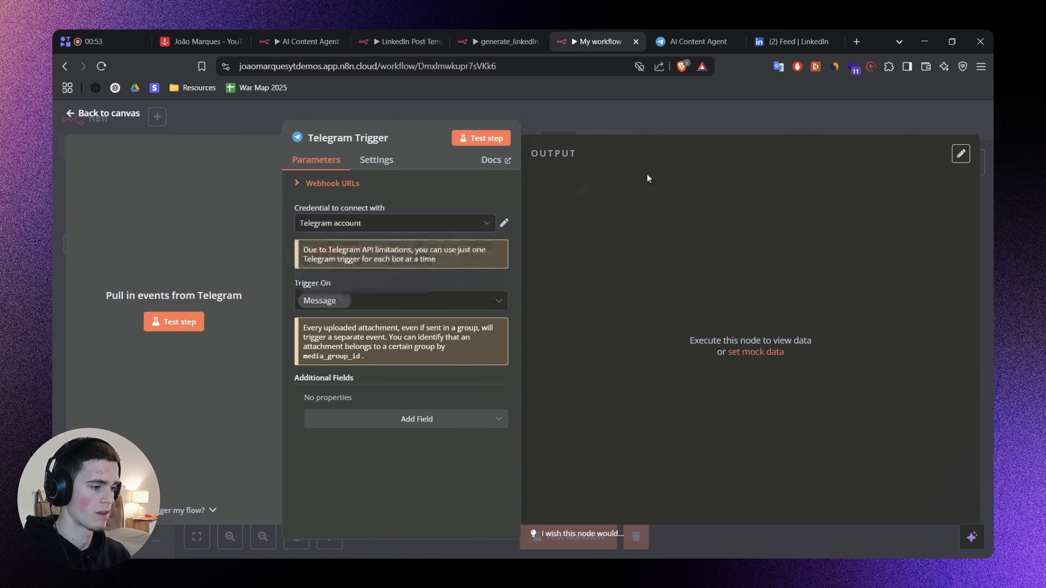
{"action": "left_click", "coordinate": [696, 41]}
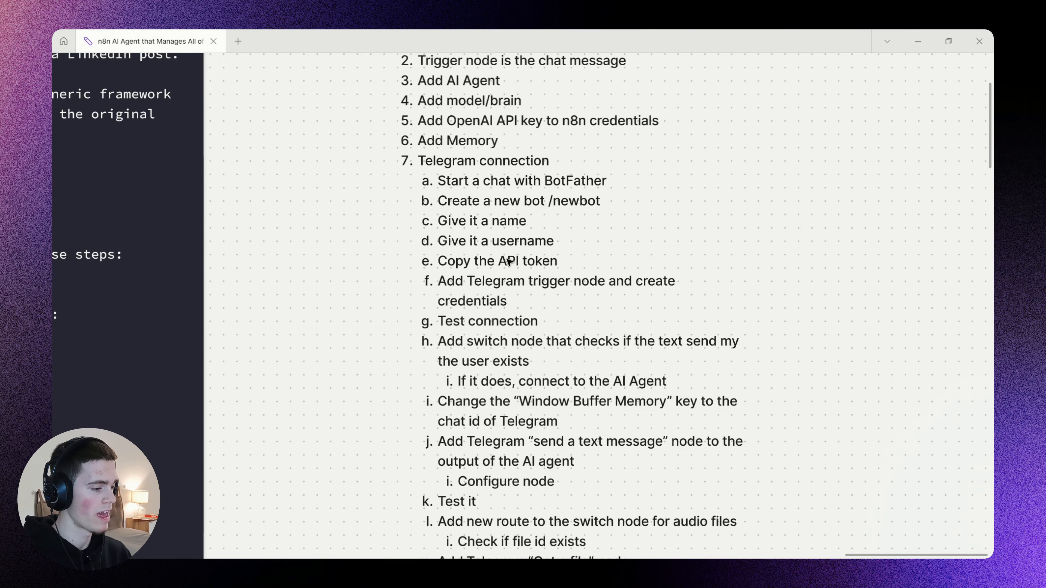
{"action": "scroll", "coordinate": [402, 201], "scroll_direction": "left", "scroll_amount": 10}
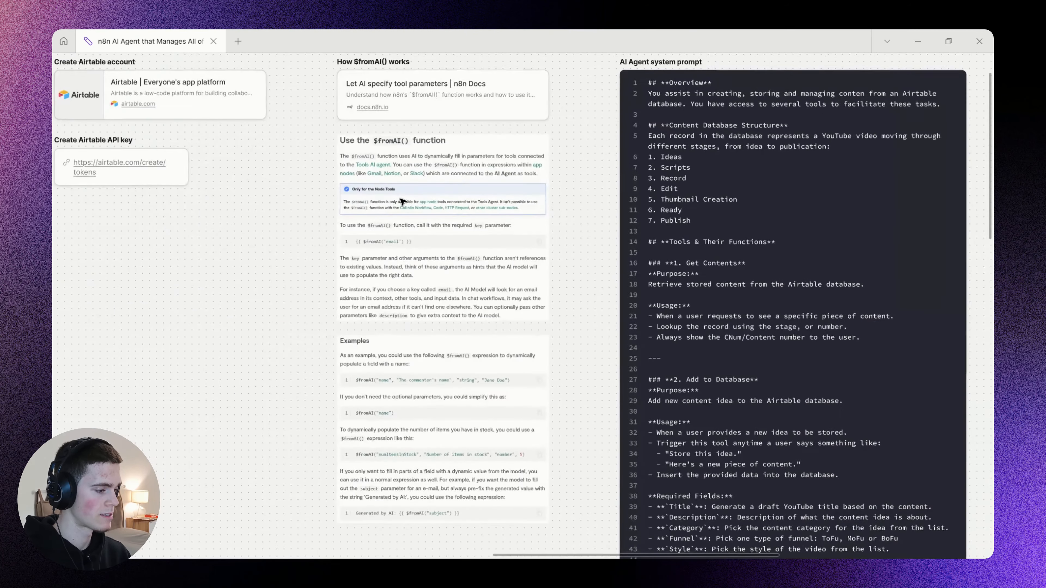
{"action": "scroll", "coordinate": [402, 201], "scroll_direction": "left", "scroll_amount": 10}
{"action": "scroll", "coordinate": [380, 160], "scroll_direction": "left", "scroll_amount": 4}
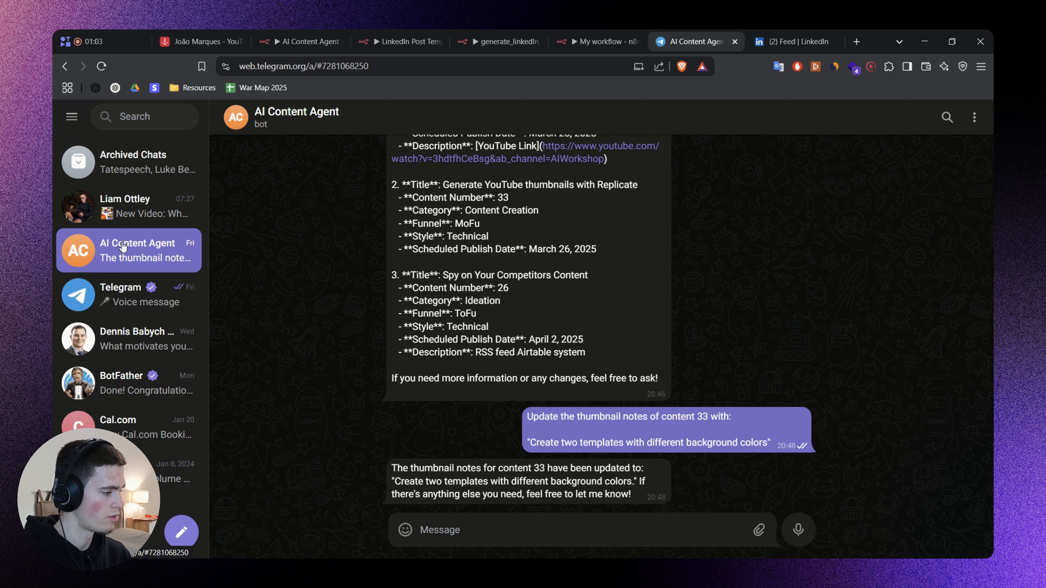
{"action": "left_click", "coordinate": [126, 382]}
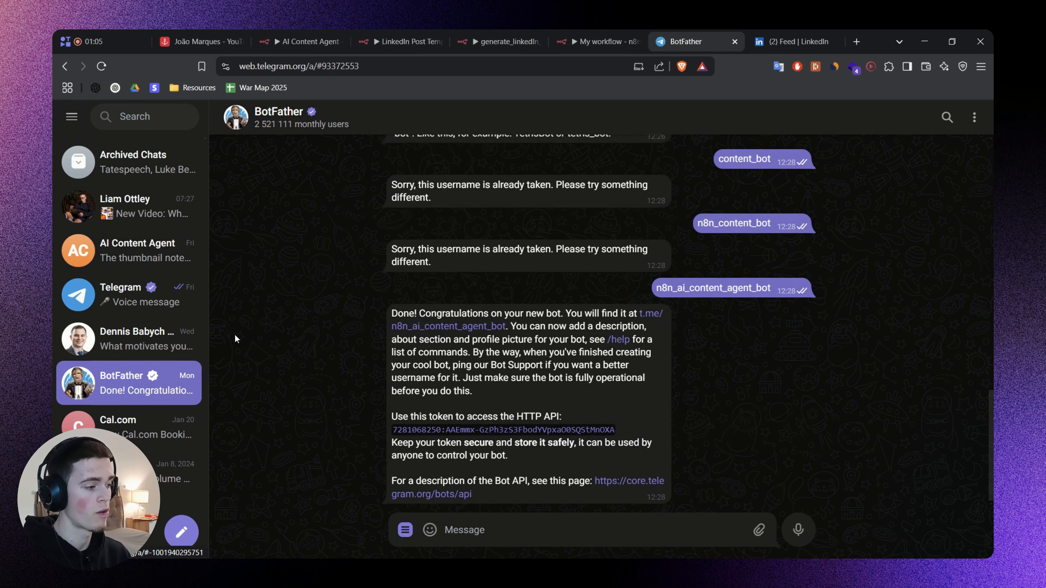
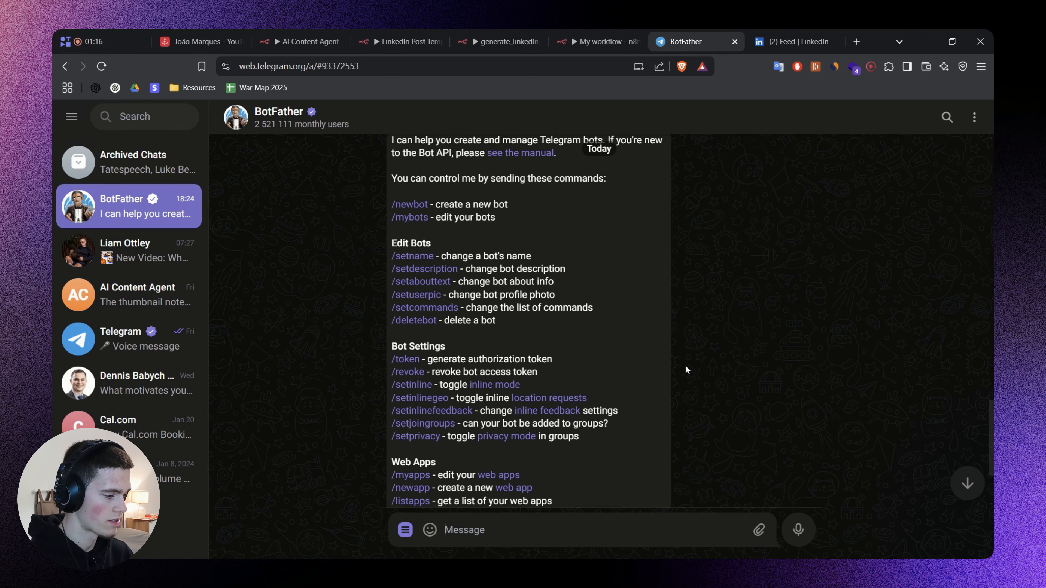
Start a new bot with BotFather's /newbot command and name it ai_content_agent_demo_yt_bot.
{"action": "type", "text": "/newbot"}
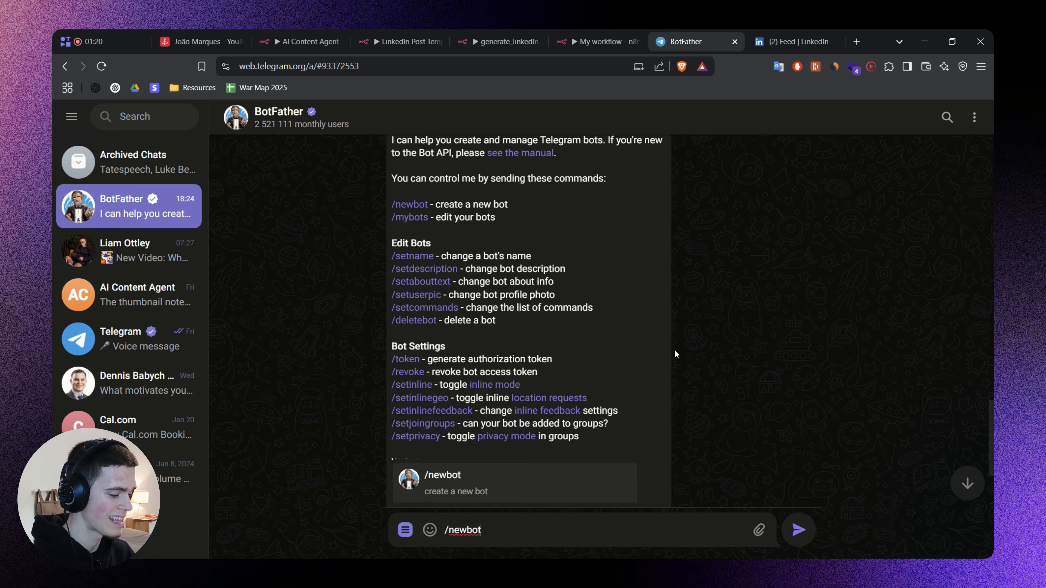
{"action": "key", "text": "Return"}
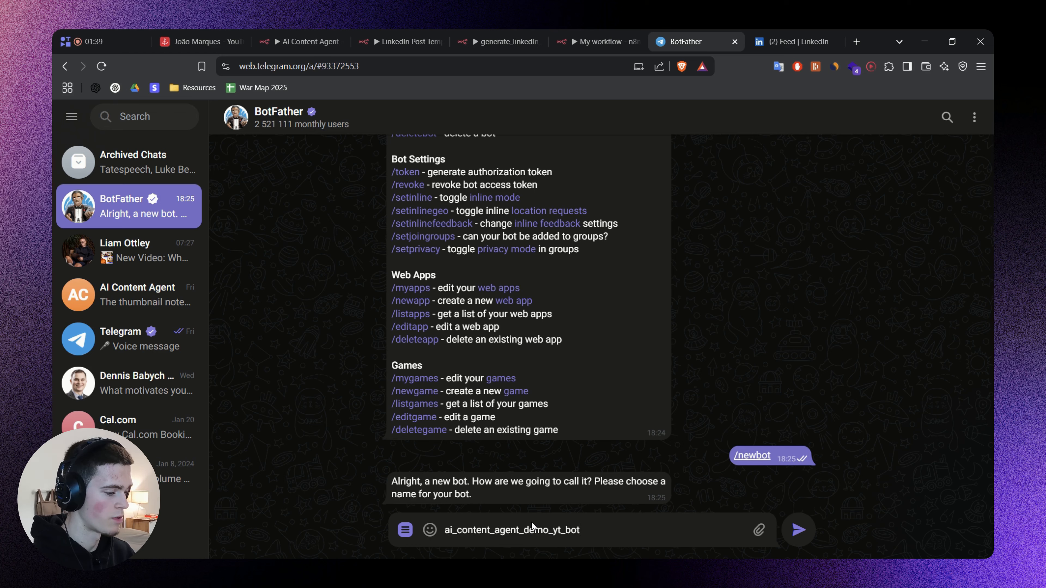
{"action": "key", "text": "Return"}
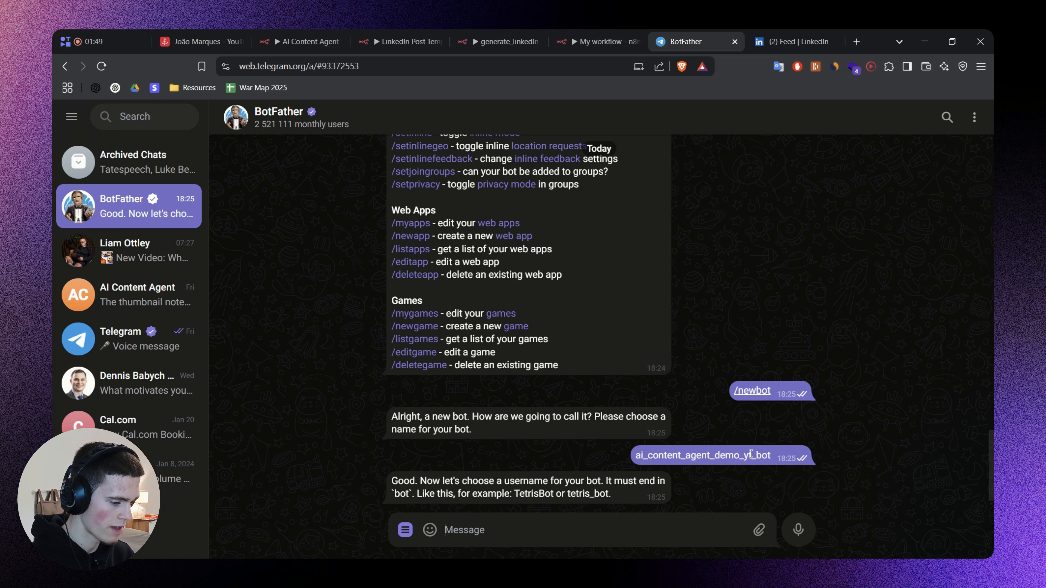
Send BotFather the bot's username as ai_content_agent_demo_bot, reusing the name without the "yt_" part.
{"action": "left_click_drag", "start_coordinate": [750, 455], "coordinate": [771, 455]}
{"action": "double_click", "coordinate": [689, 456]}
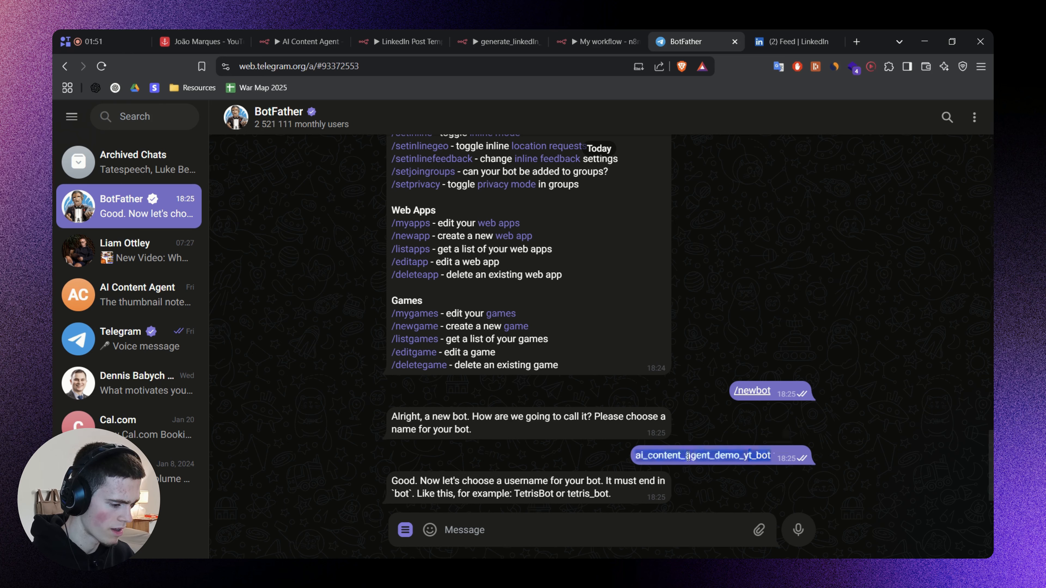
{"action": "key", "text": "ctrl+c"}
{"action": "left_click", "coordinate": [544, 528]}
{"action": "key", "text": "ctrl+v"}
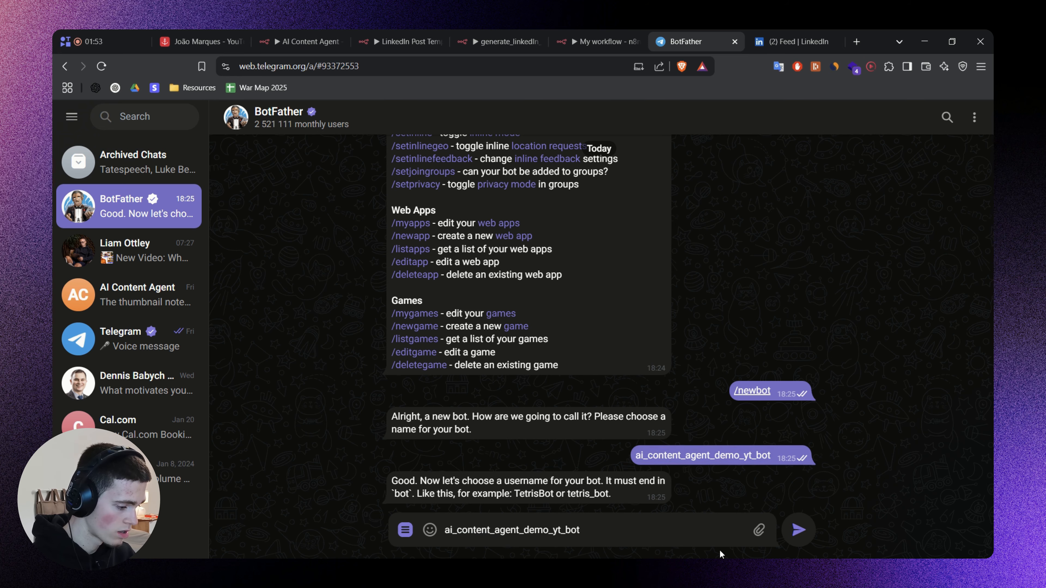
{"action": "key", "text": "Left"}
{"action": "key", "text": "Left"}
{"action": "key", "text": "Left"}
{"action": "key", "text": "BackSpace"}
{"action": "key", "text": "BackSpace"}
{"action": "key", "text": "BackSpace"}
{"action": "key", "text": "Return"}
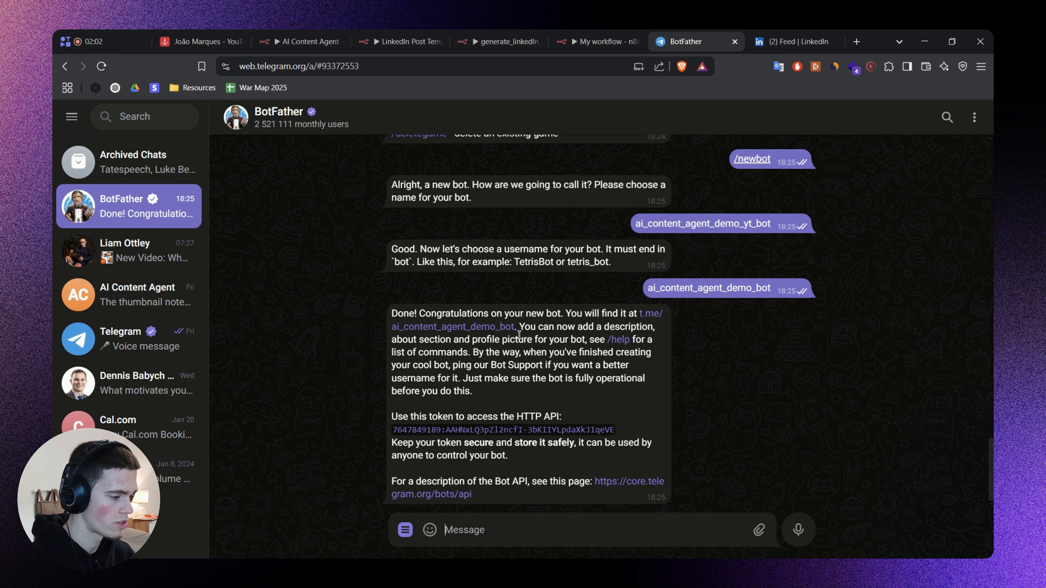
Copy the new bot's API token from BotFather, and start a chat with the bot.
{"action": "left_click", "coordinate": [522, 431]}
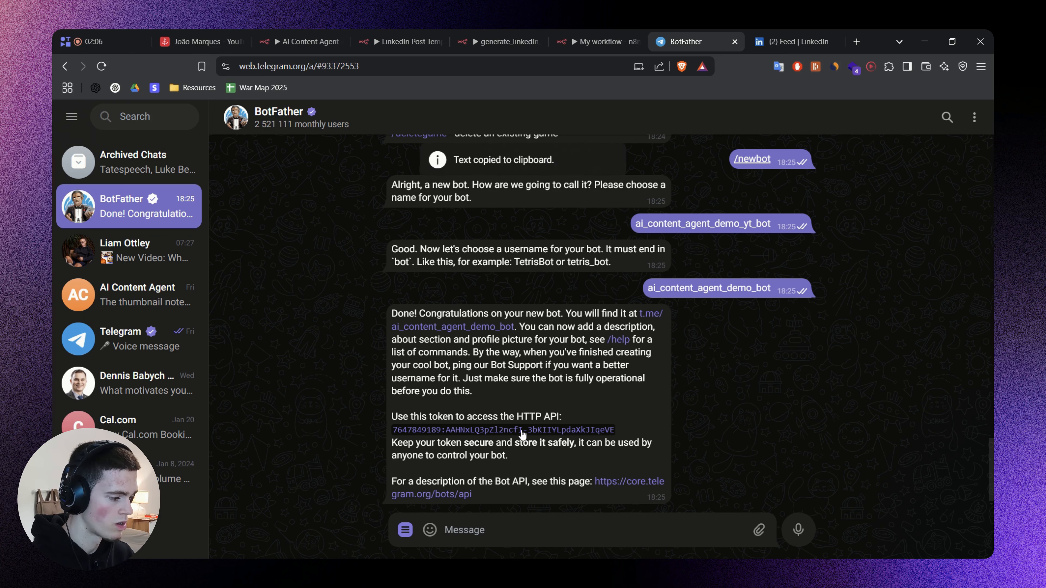
{"action": "left_click", "coordinate": [479, 328]}
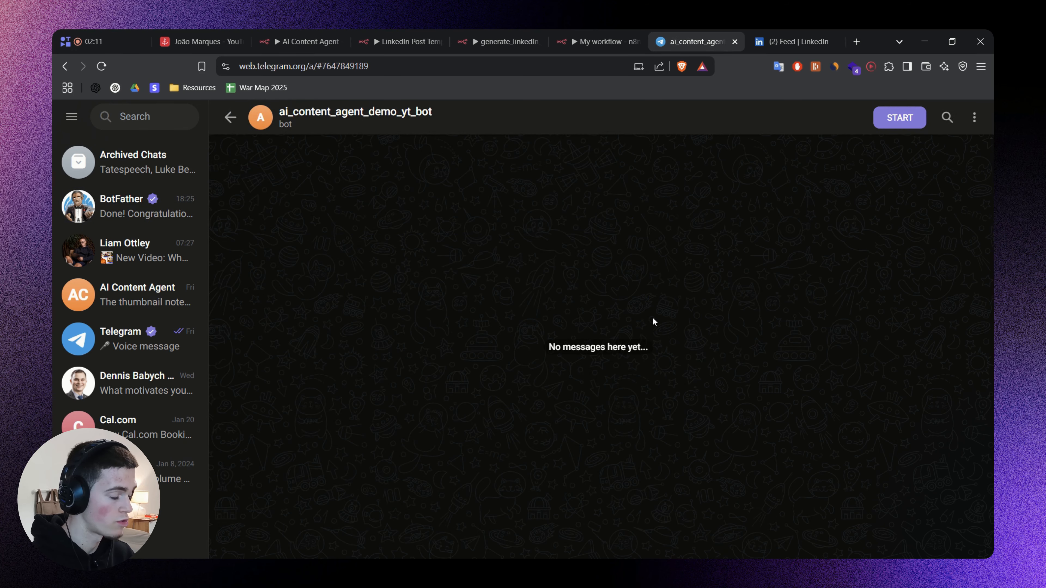
{"action": "left_click", "coordinate": [890, 119]}
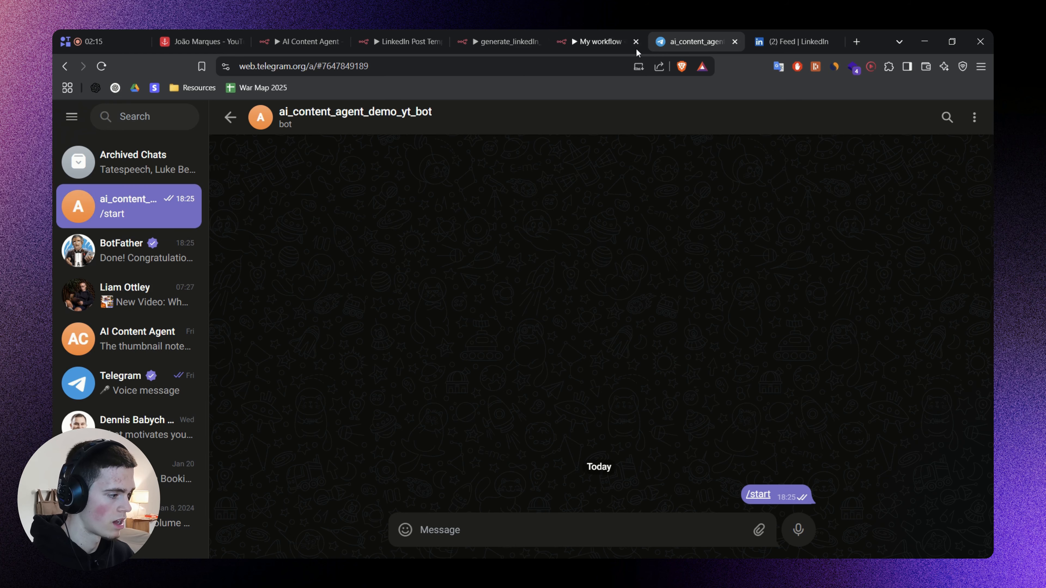
Return to My workflow and create a new Telegram API credential for the Telegram Trigger, pasting the bot's access token.
{"action": "left_click", "coordinate": [609, 32]}
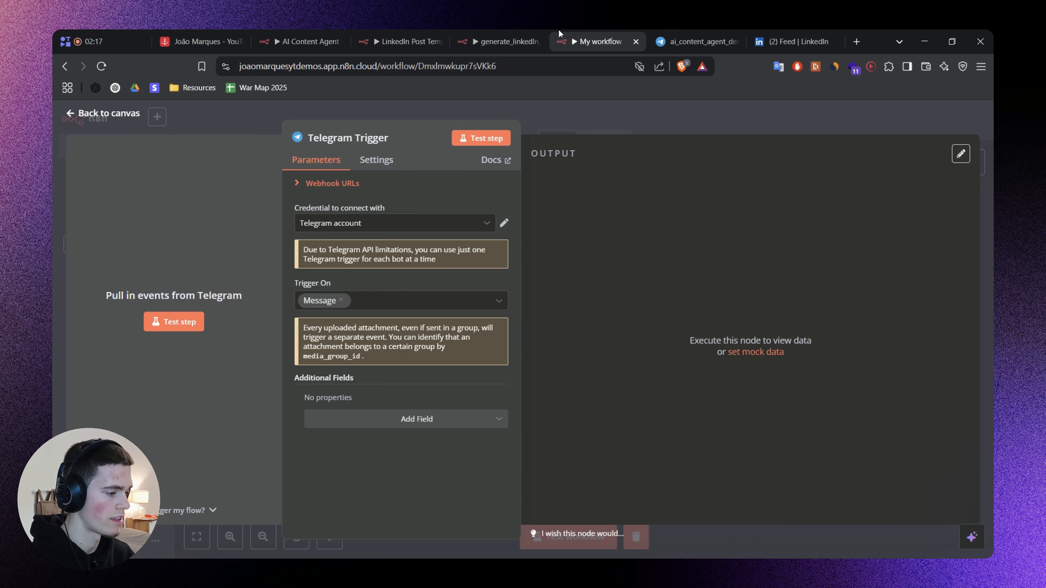
{"action": "left_click", "coordinate": [406, 223]}
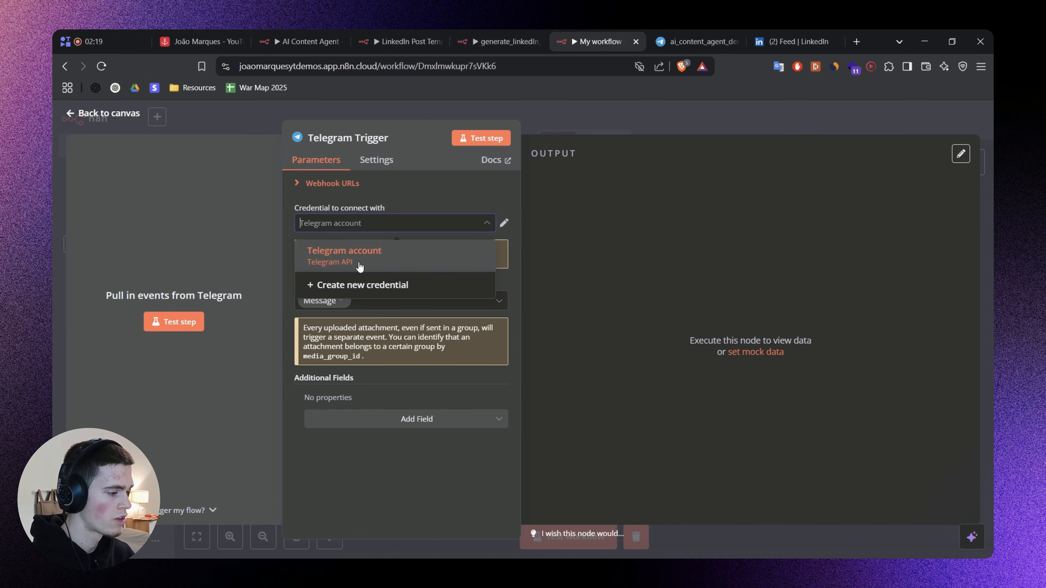
{"action": "left_click", "coordinate": [399, 284]}
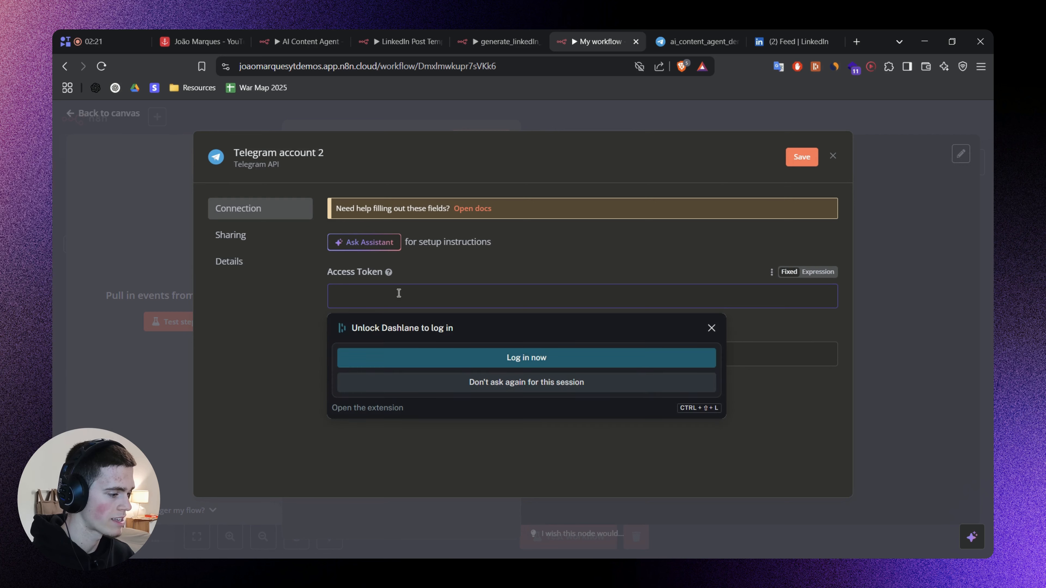
{"action": "key", "text": "ctrl+v"}
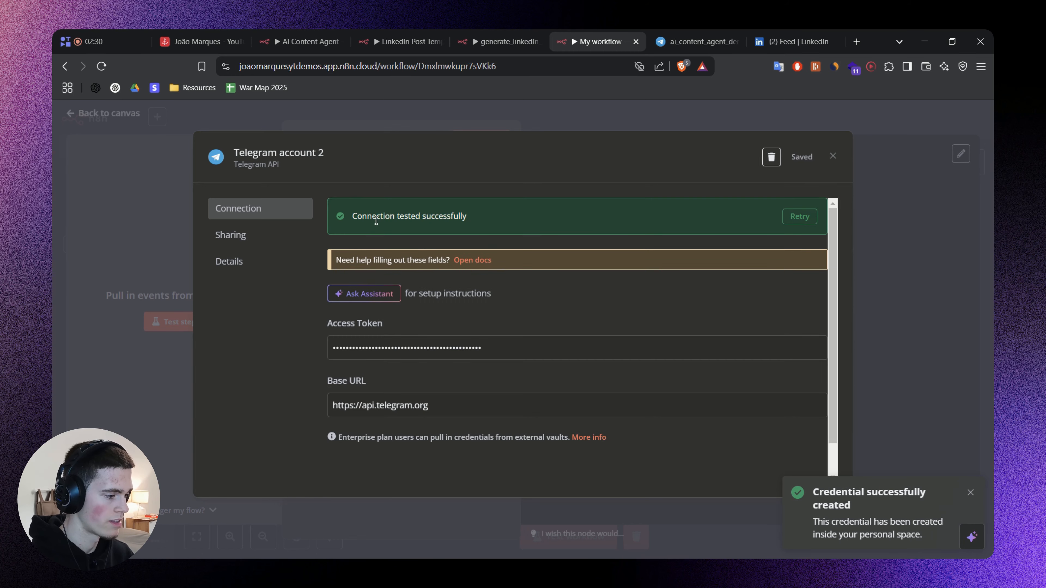
{"action": "left_click_drag", "start_coordinate": [376, 215], "coordinate": [478, 219]}
{"action": "left_click", "coordinate": [833, 157]}
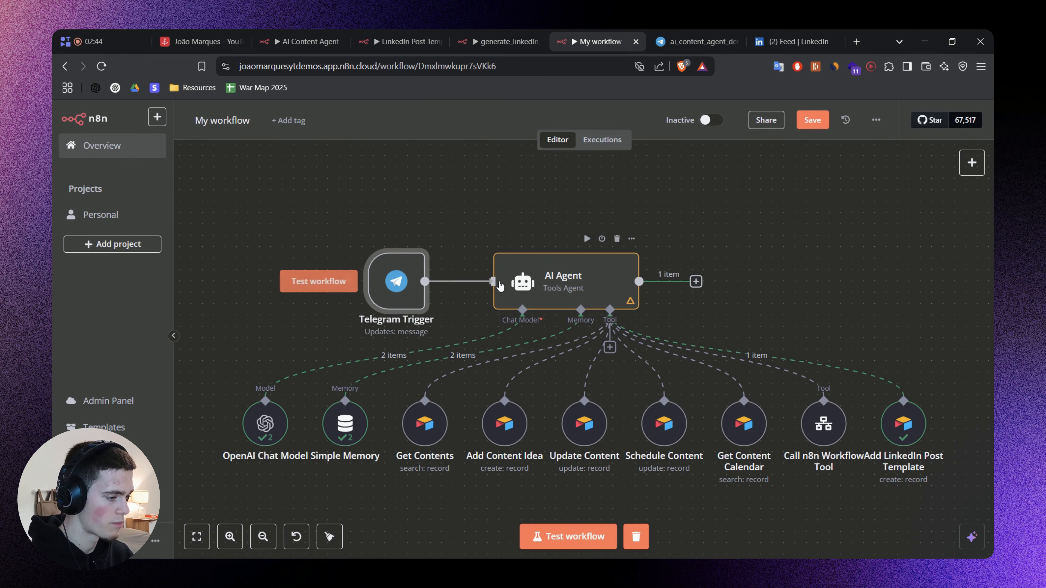
Add a Telegram "Send a text message" node after the AI Agent, using the Telegram account 2 credential.
{"action": "left_click", "coordinate": [697, 281]}
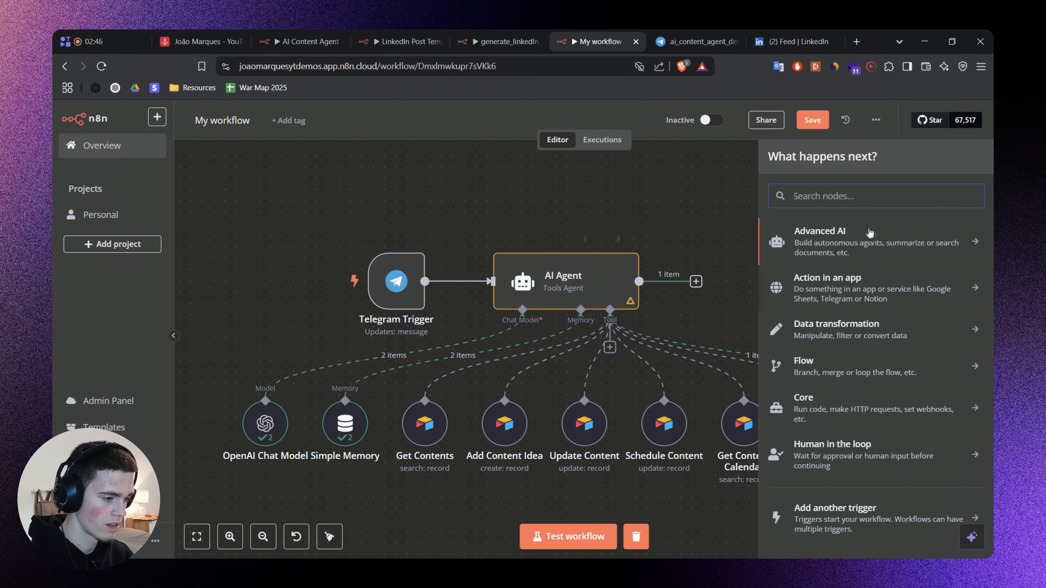
{"action": "type", "text": "Telegram"}
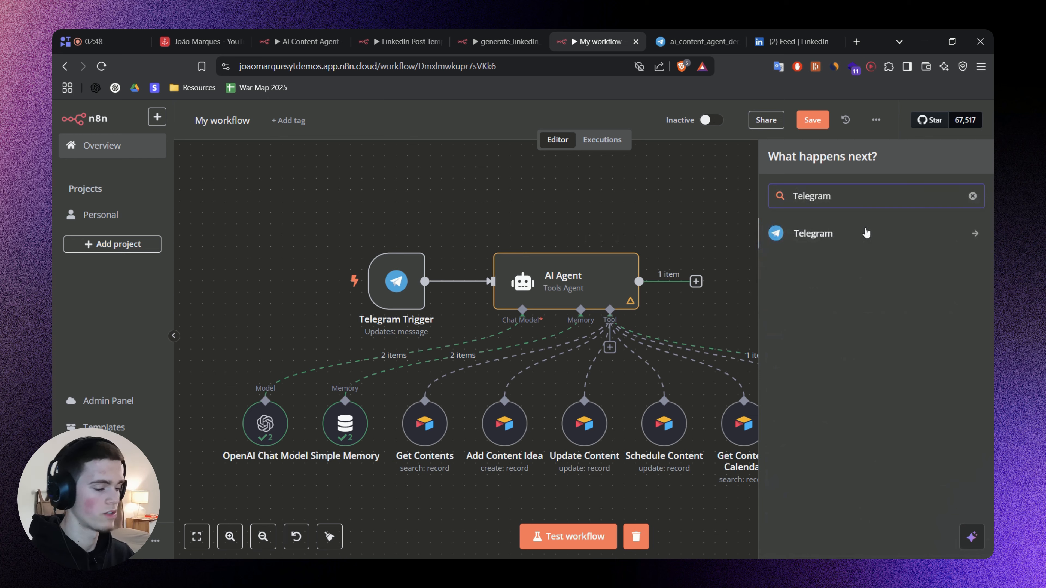
{"action": "left_click", "coordinate": [869, 233]}
{"action": "scroll", "coordinate": [884, 382], "scroll_direction": "down", "scroll_amount": 5}
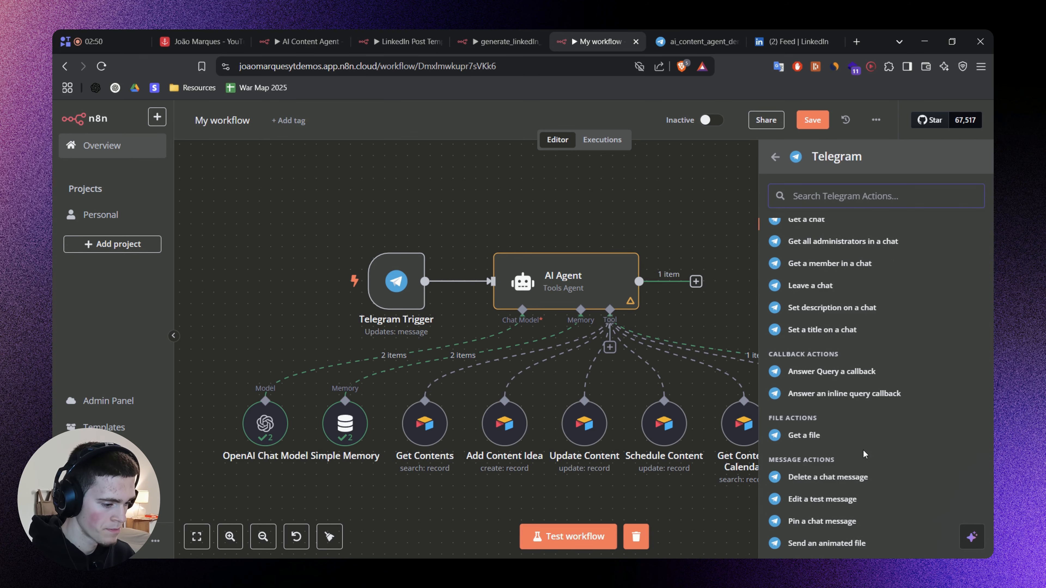
{"action": "type", "text": "Send messa"}
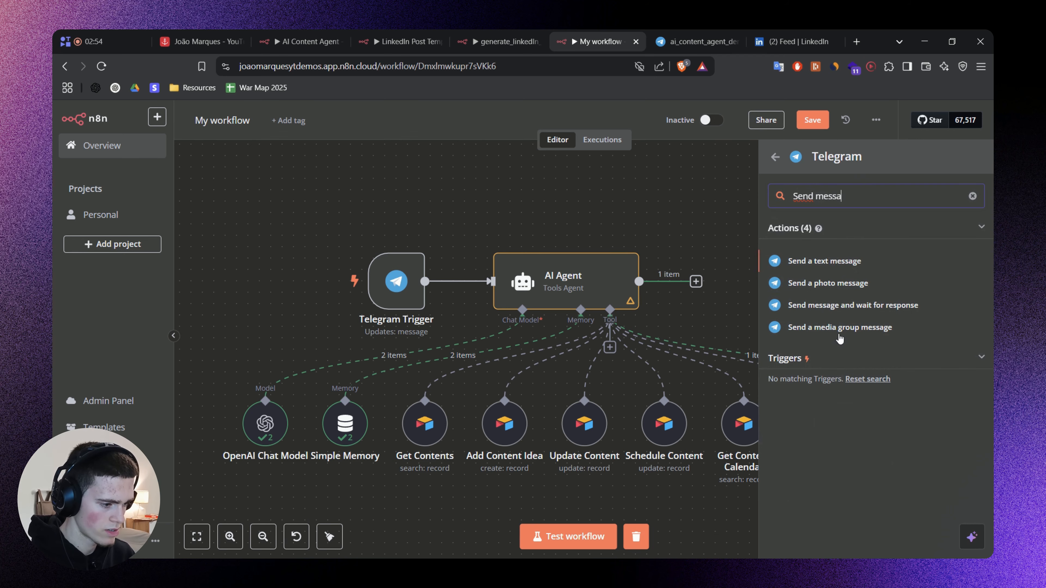
{"action": "left_click", "coordinate": [824, 261]}
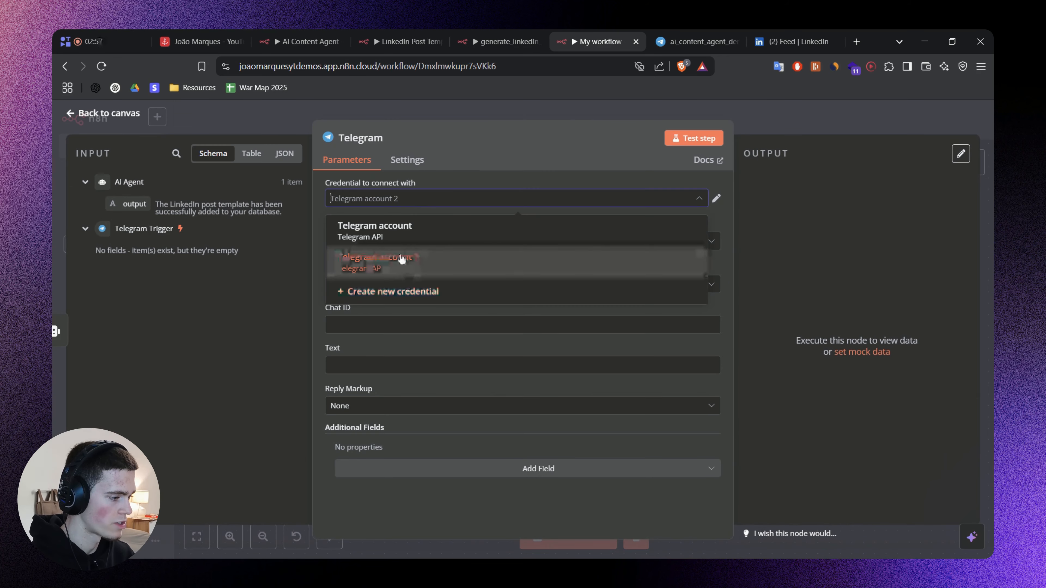
{"action": "left_click", "coordinate": [412, 254]}
{"action": "left_click", "coordinate": [344, 322]}
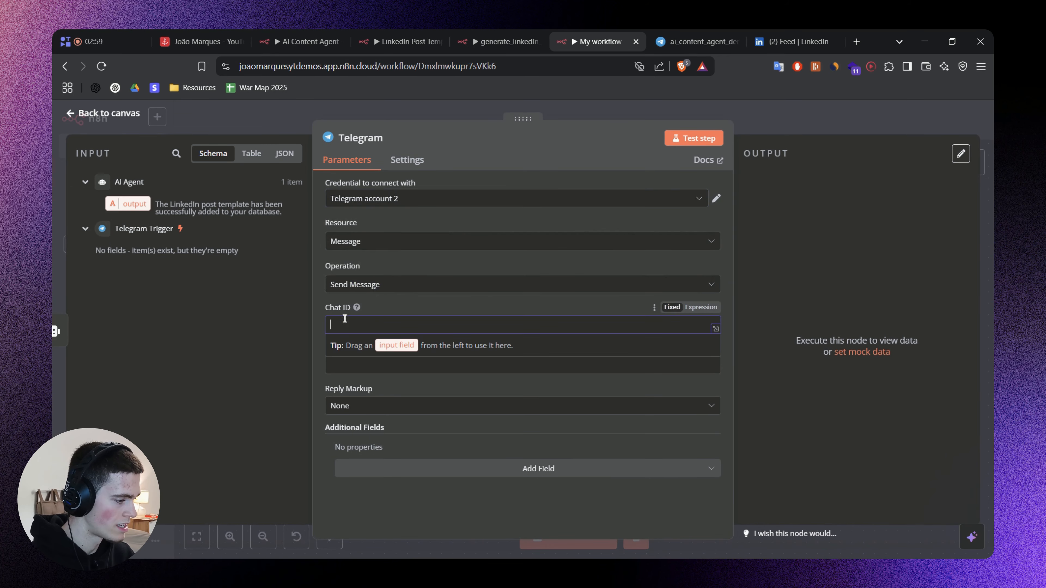
{"action": "left_click", "coordinate": [135, 248]}
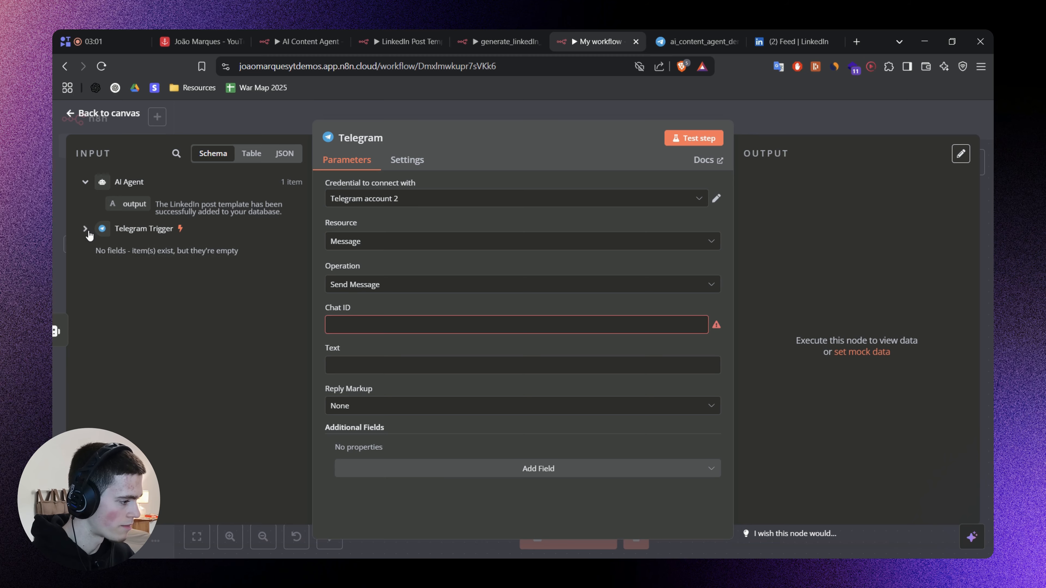
{"action": "key", "text": "Escape"}
Try to test the Telegram Trigger alone by detaching and reconnecting the AI Agent, and delete the Telegram send message node.
{"action": "left_click", "coordinate": [373, 239]}
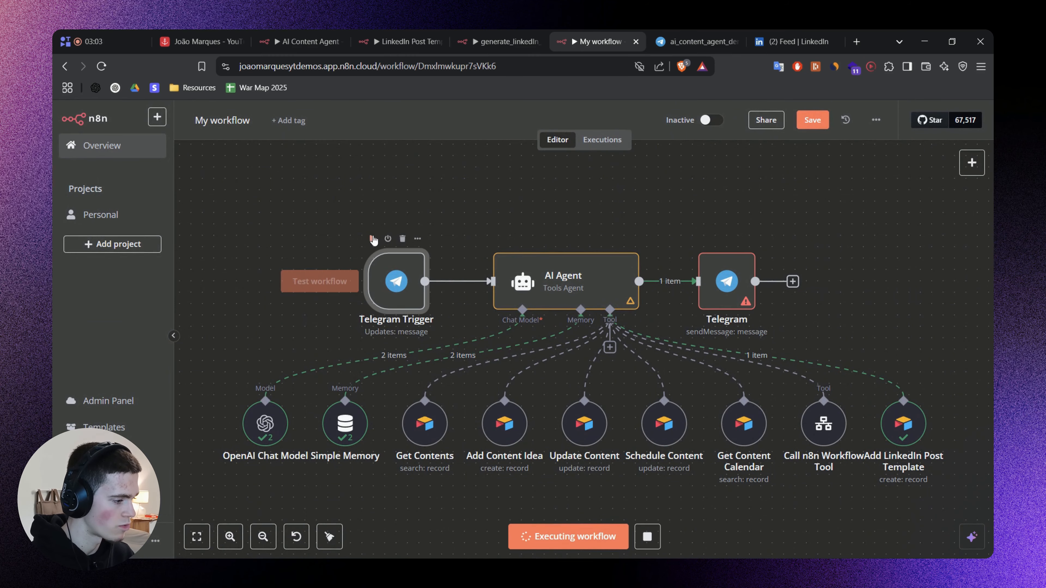
{"action": "left_click", "coordinate": [711, 40]}
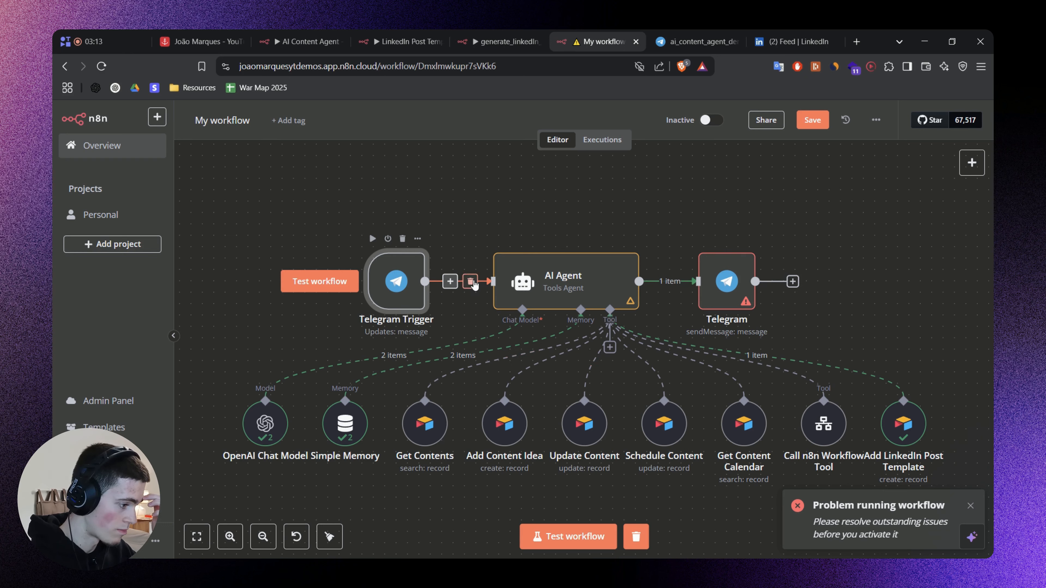
{"action": "left_click", "coordinate": [470, 282]}
{"action": "left_click", "coordinate": [373, 239]}
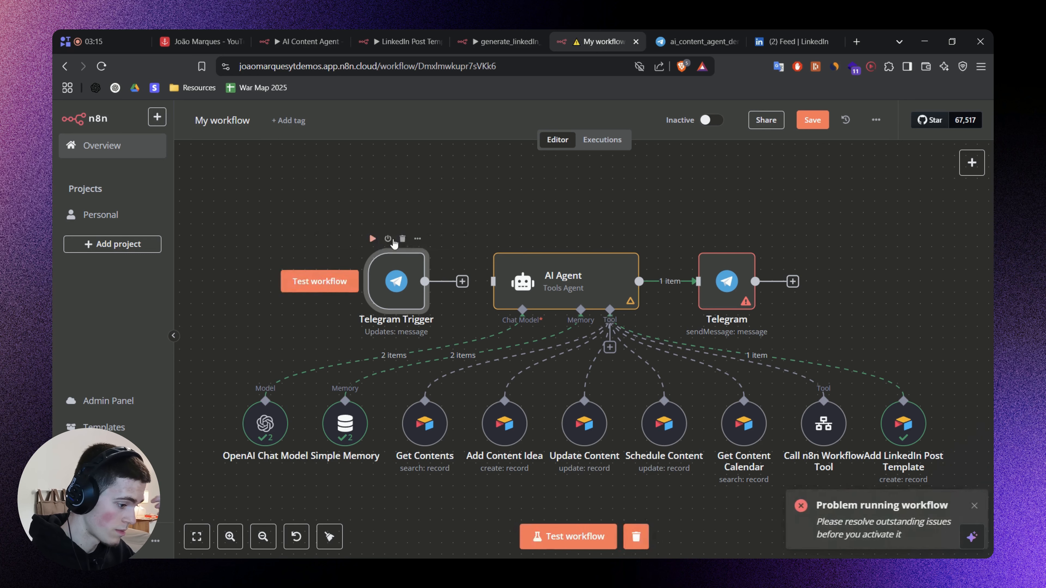
{"action": "left_click_drag", "start_coordinate": [460, 284], "coordinate": [493, 282]}
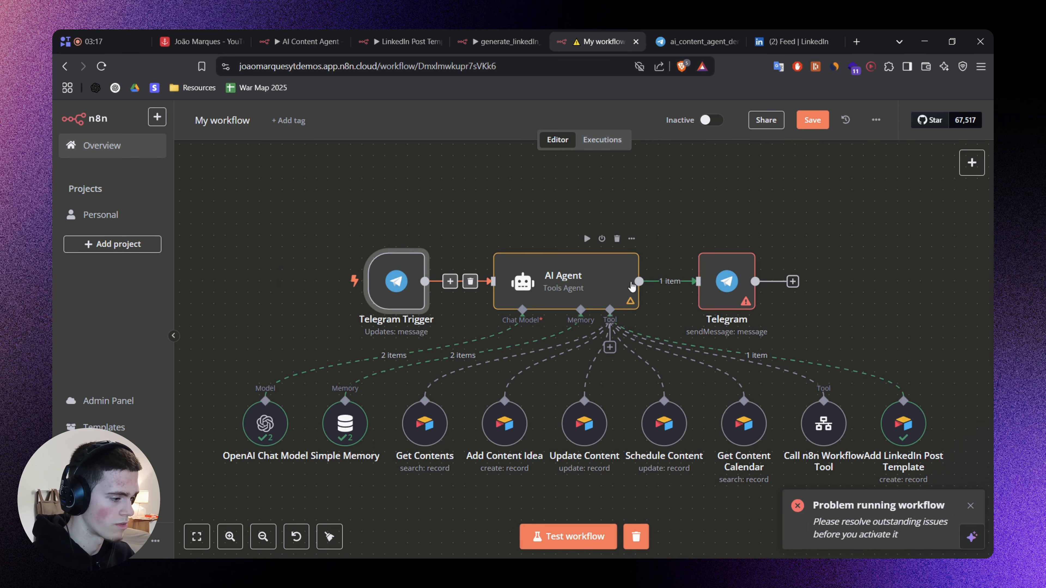
{"action": "left_click", "coordinate": [733, 239]}
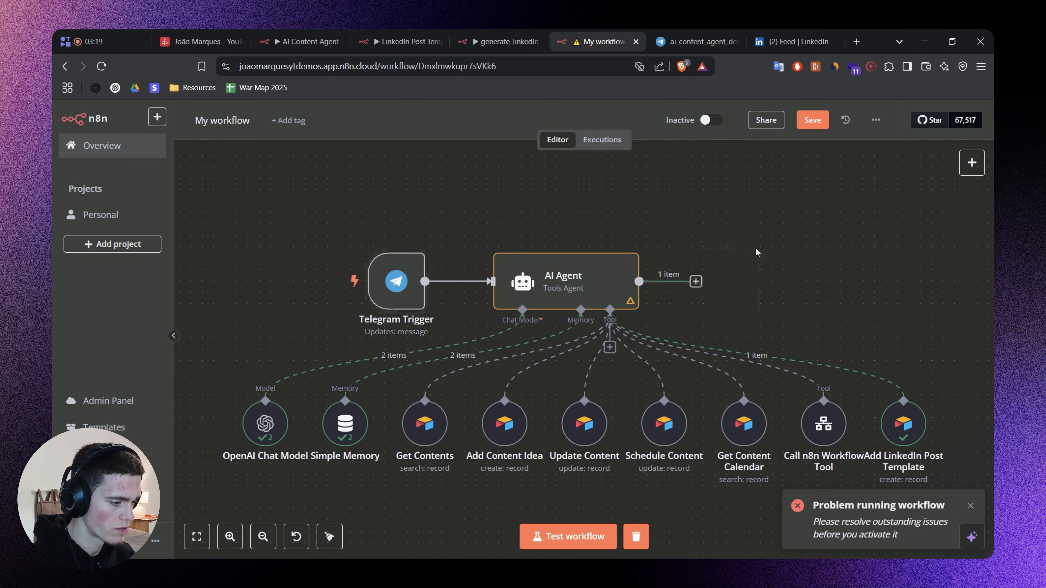
Test the Telegram Trigger by sending "hi" to the new bot in Telegram, and return to My workflow.
{"action": "scroll", "coordinate": [412, 289], "scroll_direction": "down", "scroll_amount": 1}
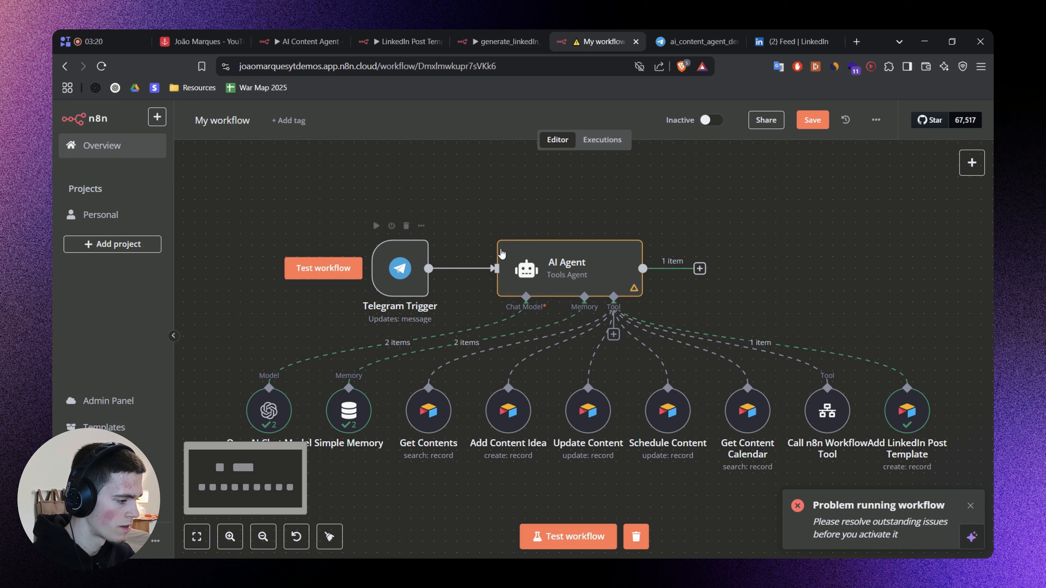
{"action": "left_click", "coordinate": [375, 225]}
{"action": "left_click", "coordinate": [687, 33]}
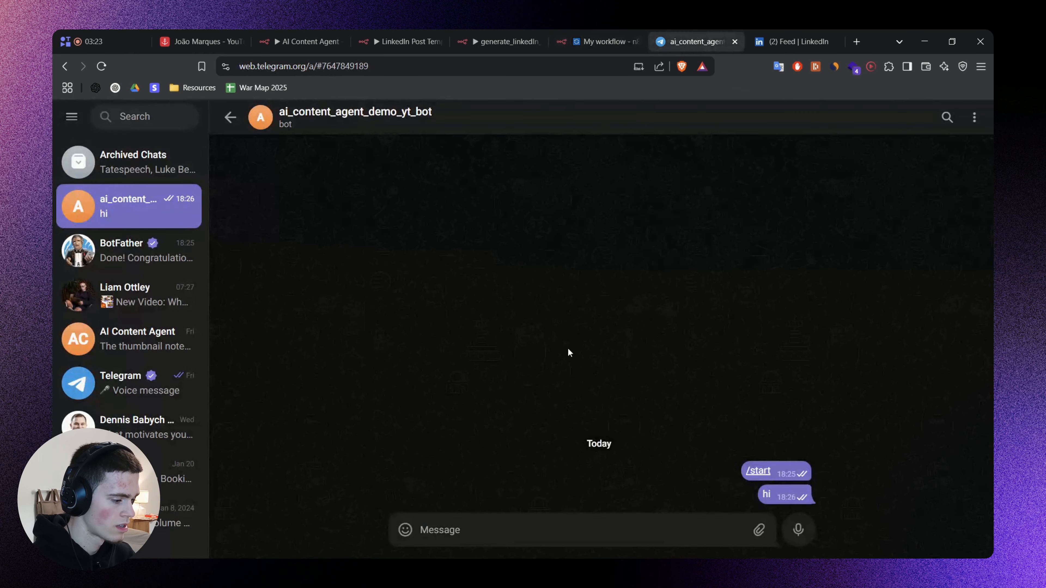
{"action": "type", "text": "hi"}
{"action": "key", "text": "Return"}
{"action": "left_click", "coordinate": [558, 41]}
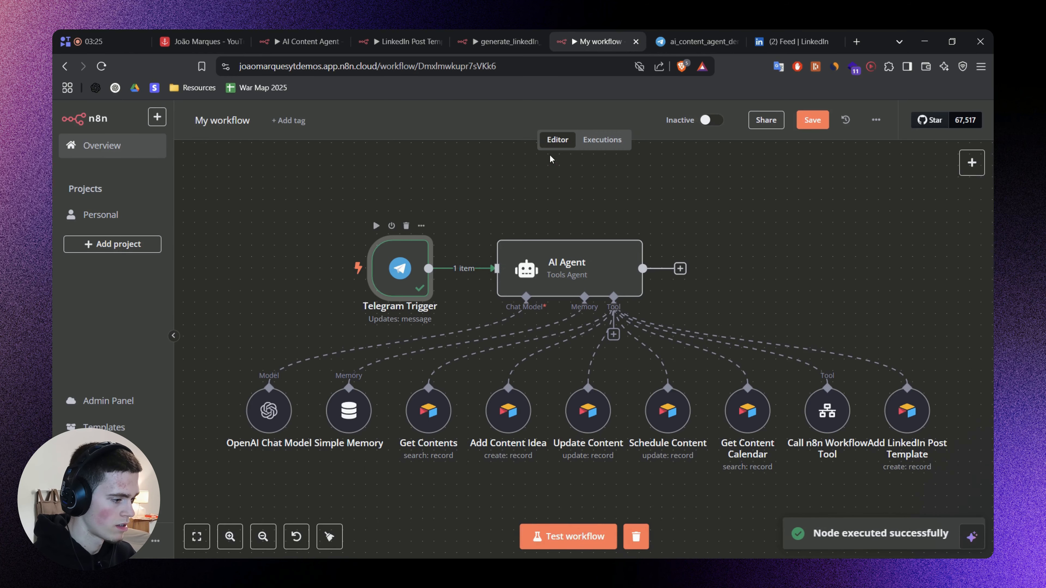
Examine the data that the Telegram Trigger captured from the test message.
{"action": "left_click", "coordinate": [680, 269]}
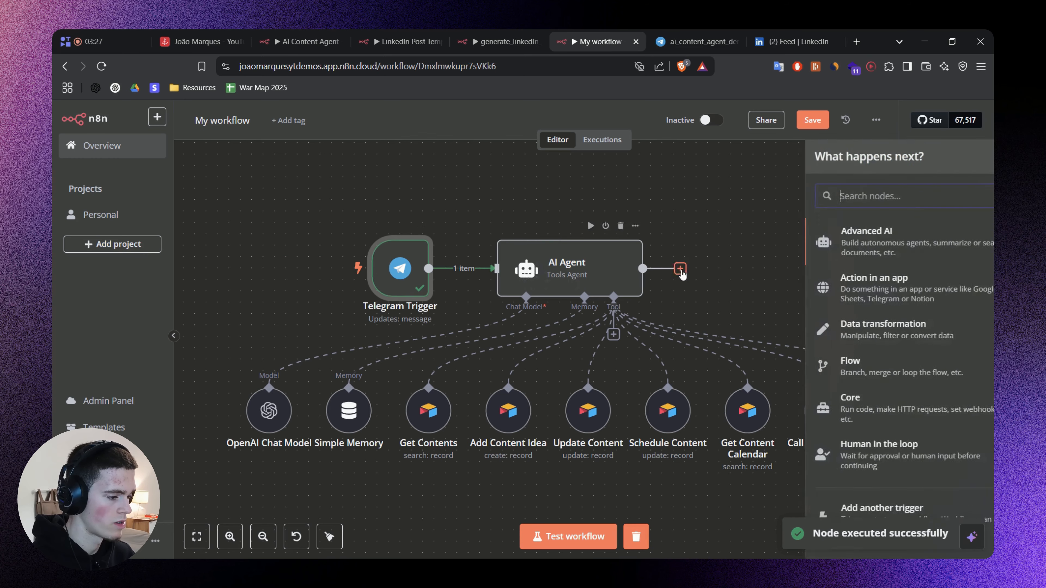
{"action": "double_click", "coordinate": [398, 252]}
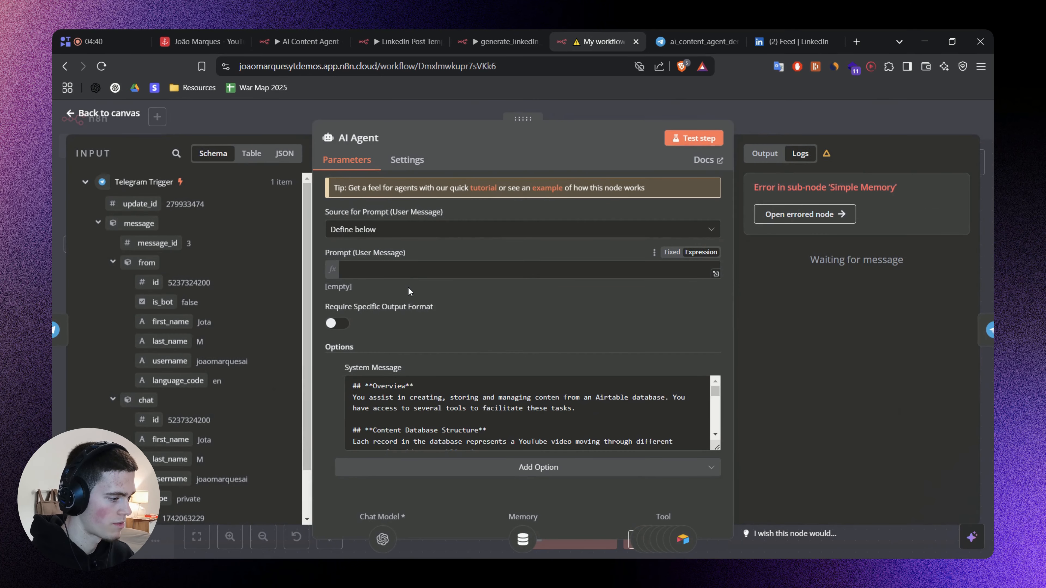
{"action": "left_click", "coordinate": [400, 268]}
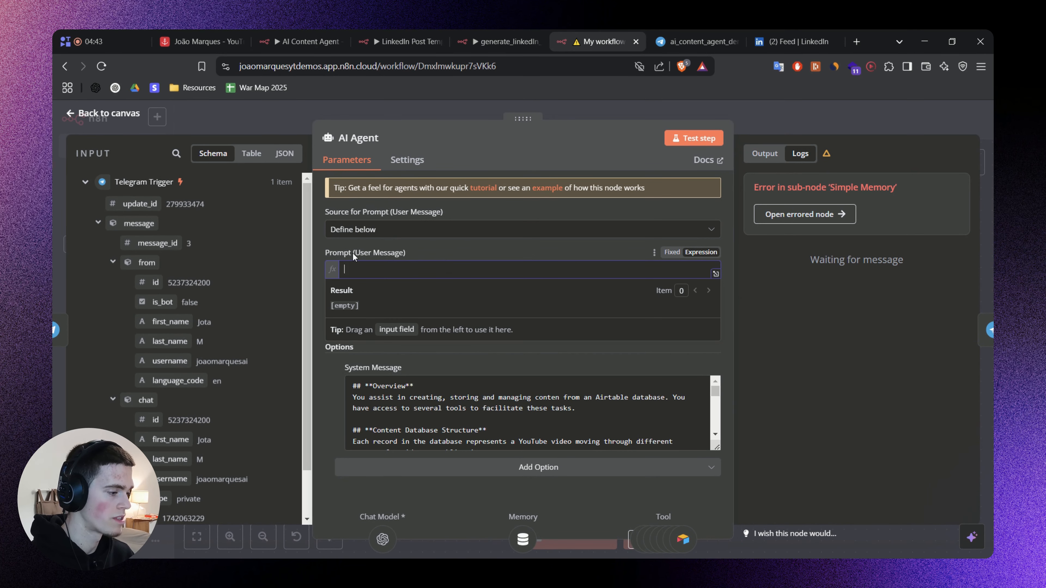
Map the Telegram message text into the AI Agent's user message prompt as {{ $json.message.text }}.
{"action": "left_click_drag", "start_coordinate": [408, 250], "coordinate": [485, 253]}
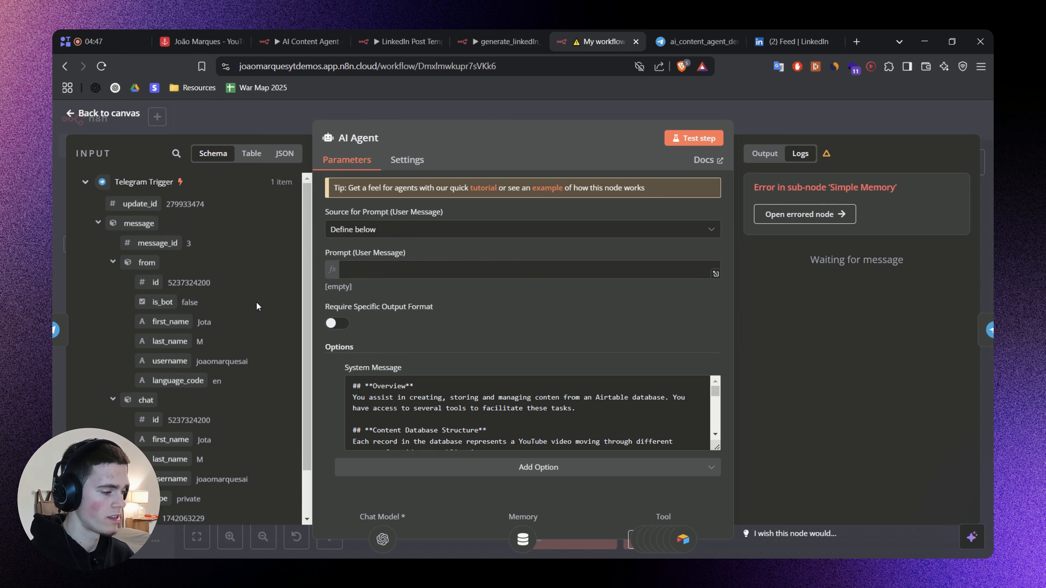
{"action": "scroll", "coordinate": [256, 301], "scroll_direction": "down", "scroll_amount": 2}
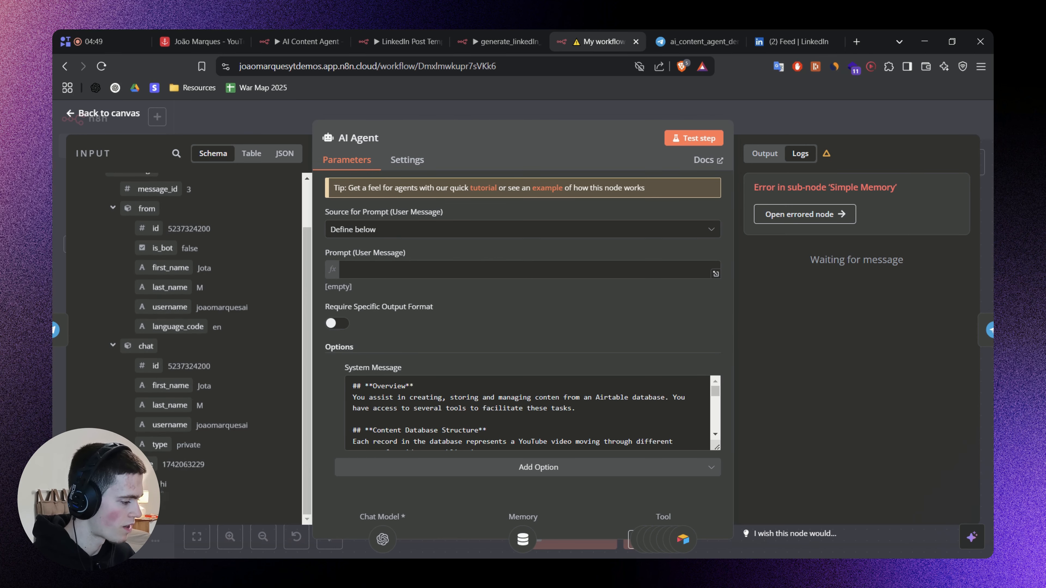
{"action": "left_click_drag", "start_coordinate": [254, 468], "coordinate": [357, 275]}
{"action": "left_click", "coordinate": [571, 244]}
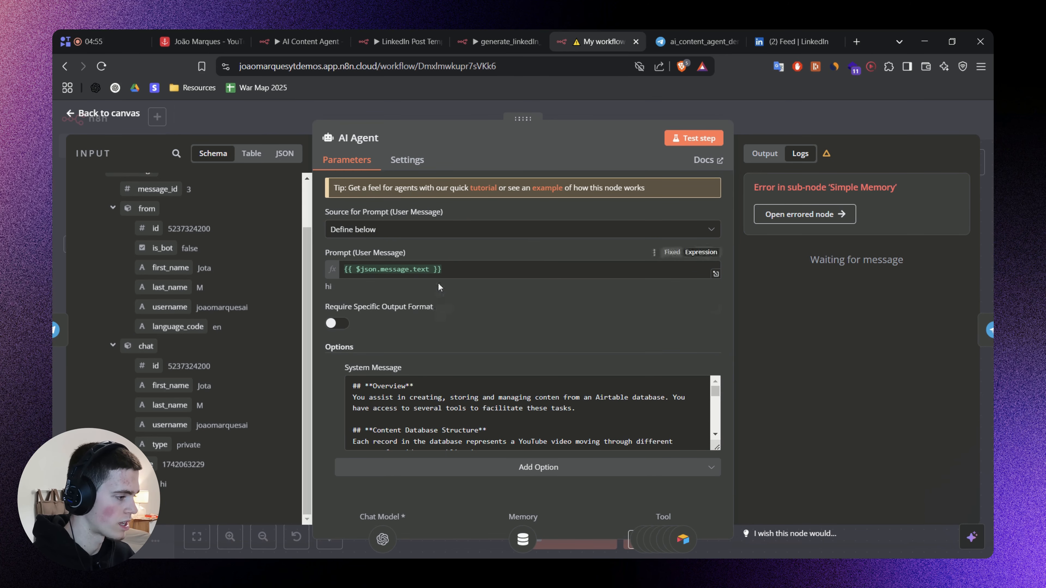
Replace the AI Agent's user message prompt with the expression copied from the AI Content Agent workflow: {{ $('Telegram Trigger').item.json.message.text ?? $('OpenAI').item.json.text}}.
{"action": "left_click", "coordinate": [305, 41]}
{"action": "left_click", "coordinate": [496, 329]}
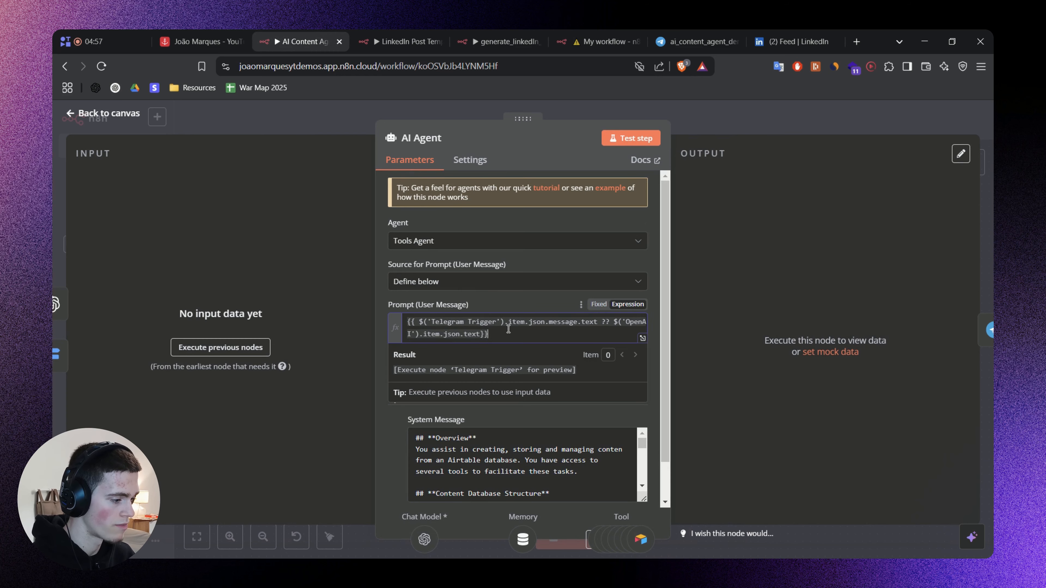
{"action": "key", "text": "ctrl+a"}
{"action": "left_click", "coordinate": [622, 34]}
{"action": "left_click", "coordinate": [484, 270]}
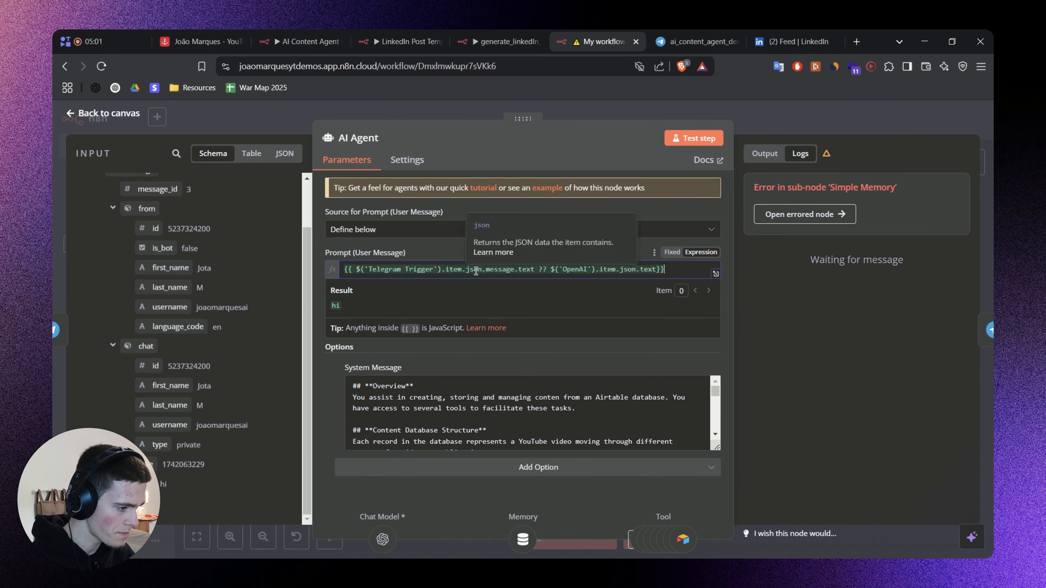
{"action": "left_click", "coordinate": [595, 253]}
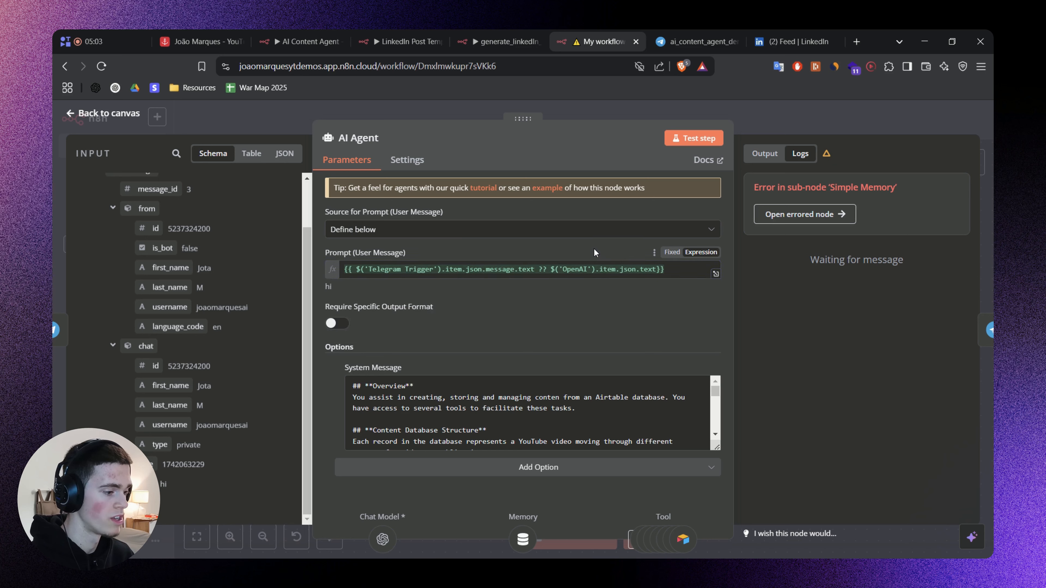
Examine the Telegram Trigger and OpenAI parts of the user message expression, and return to the canvas.
{"action": "left_click", "coordinate": [678, 272]}
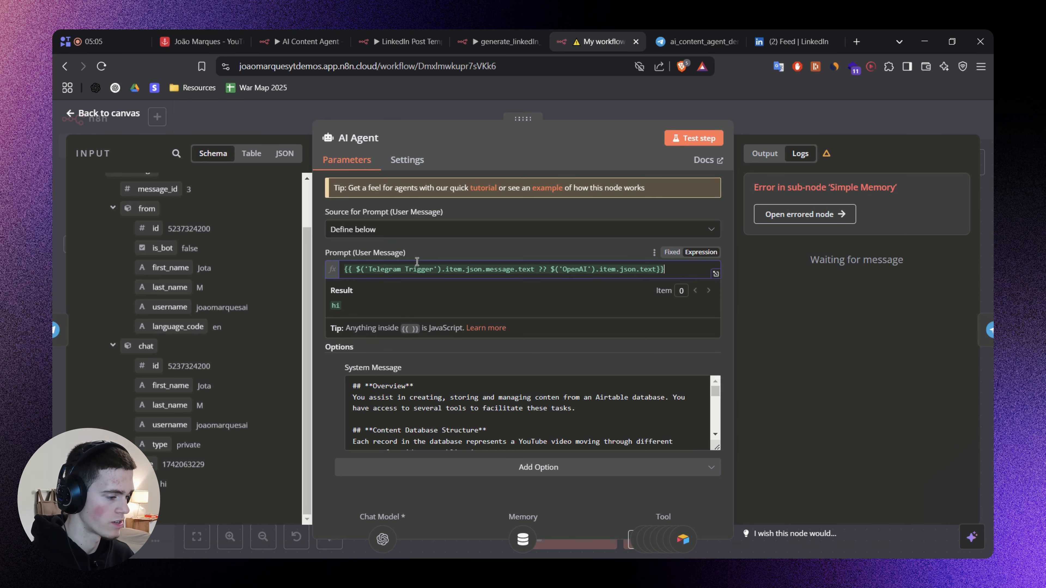
{"action": "triple_click", "coordinate": [440, 268]}
{"action": "left_click", "coordinate": [545, 254]}
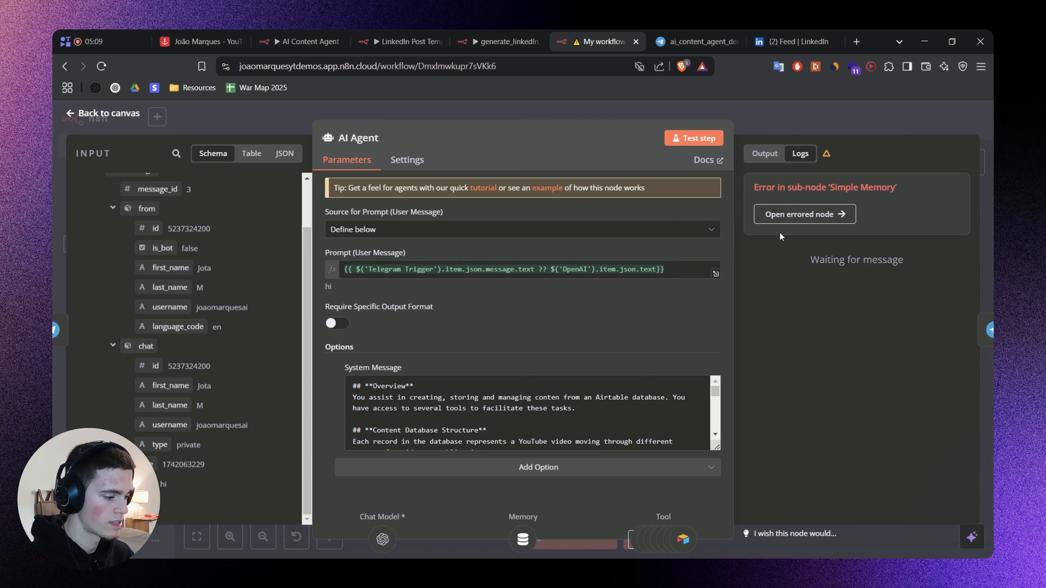
{"action": "left_click", "coordinate": [663, 274]}
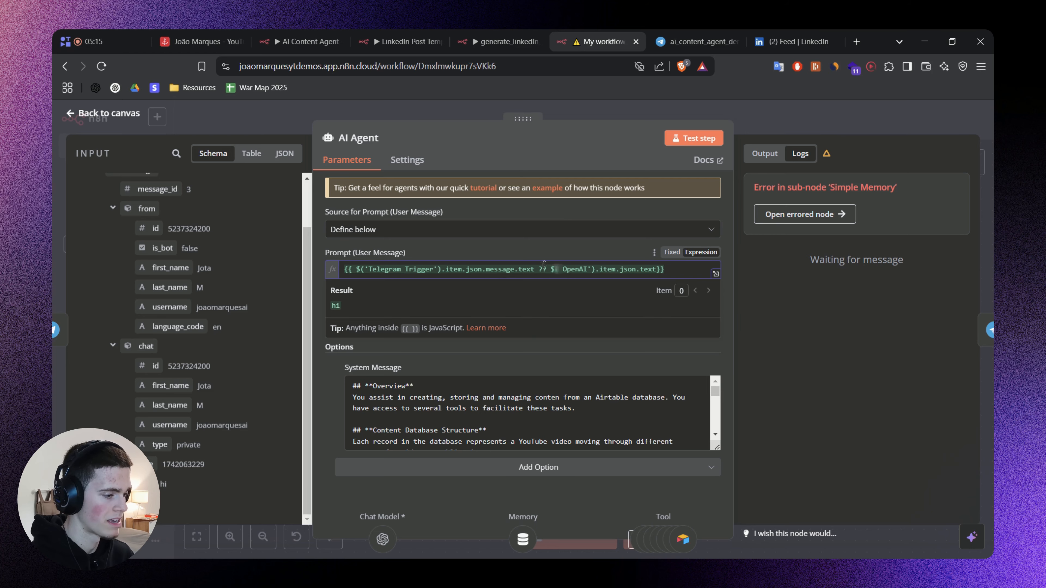
{"action": "left_click_drag", "start_coordinate": [471, 276], "coordinate": [374, 276]}
{"action": "left_click", "coordinate": [628, 243]}
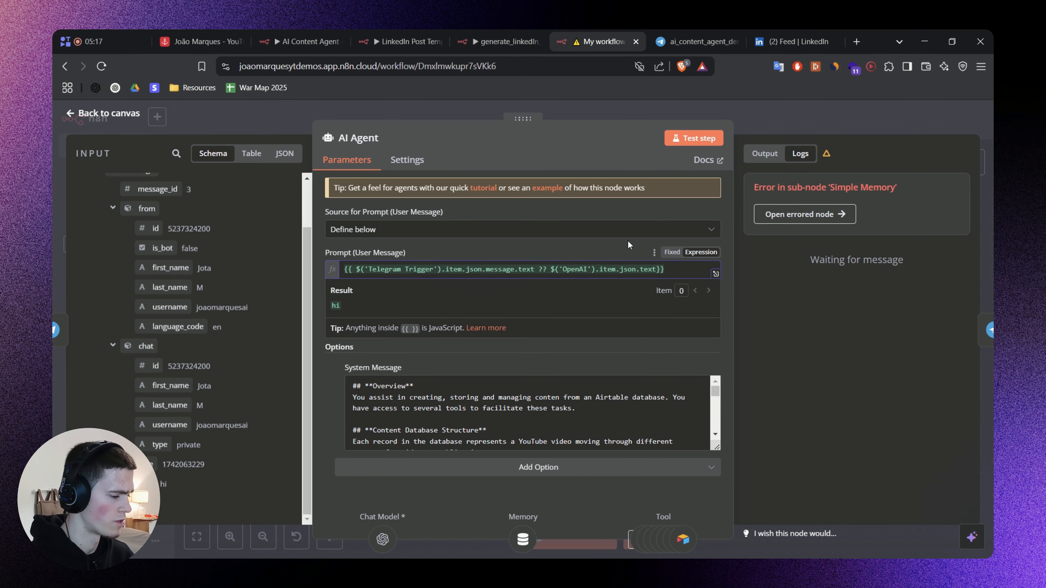
{"action": "left_click", "coordinate": [817, 110]}
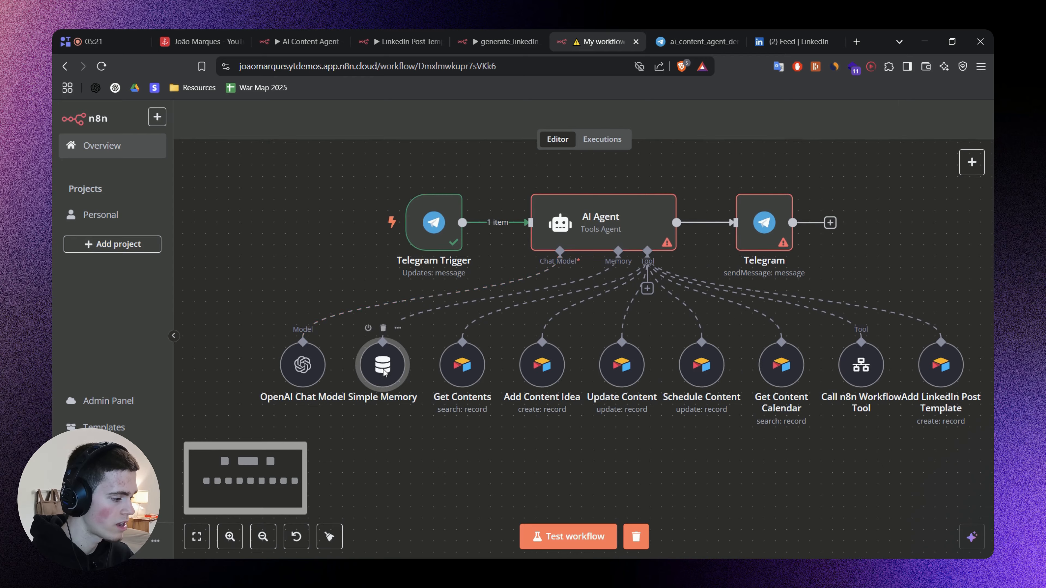
Set Simple Memory's session ID to Define below with the AI Content Agent workflow's memory key, {{ $('Telegram Trigger').item.json.message.chat.id }}.
{"action": "double_click", "coordinate": [348, 407]}
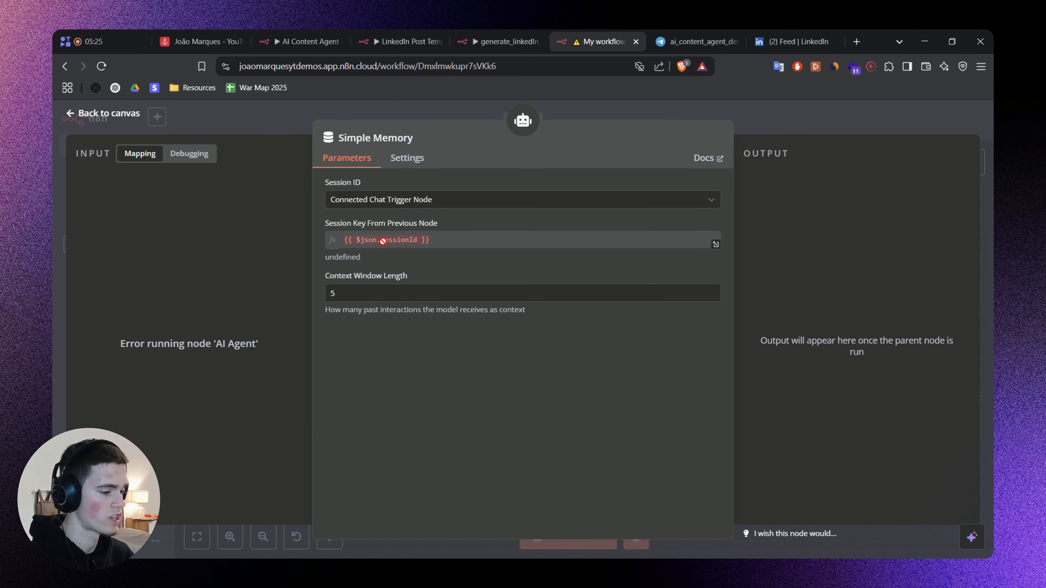
{"action": "left_click", "coordinate": [412, 253]}
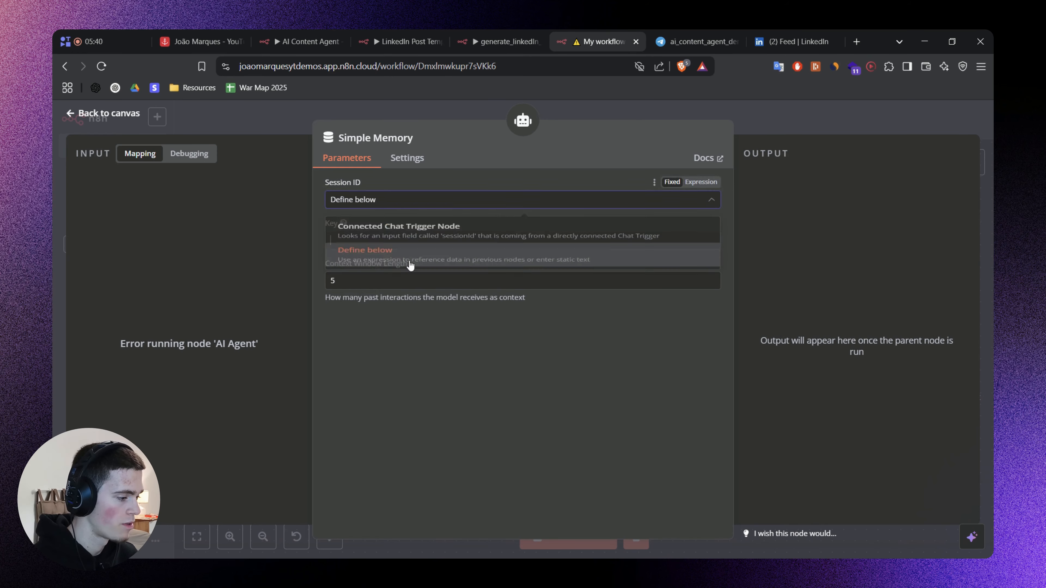
{"action": "left_click", "coordinate": [412, 241]}
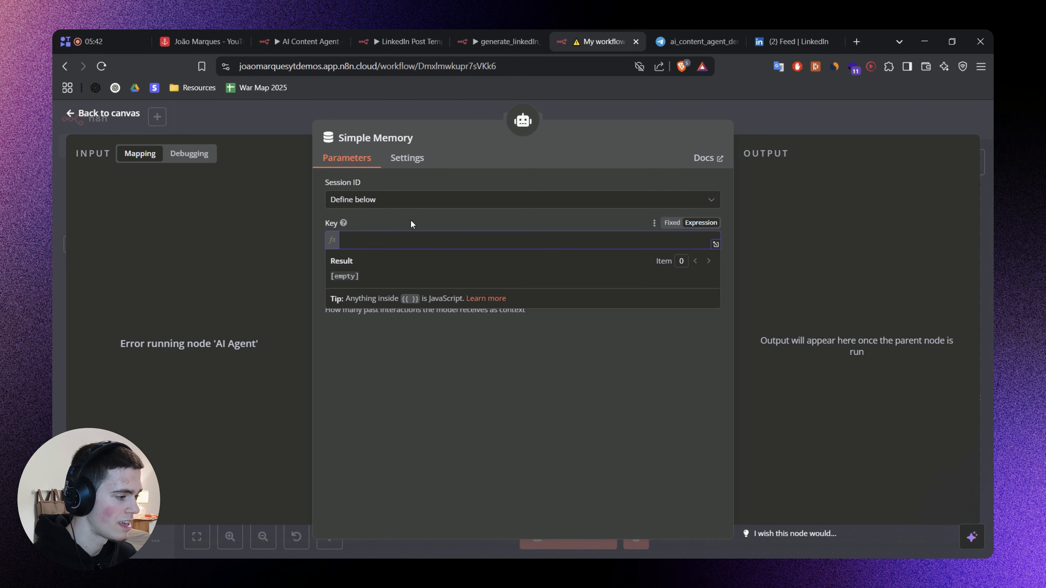
{"action": "left_click", "coordinate": [309, 31]}
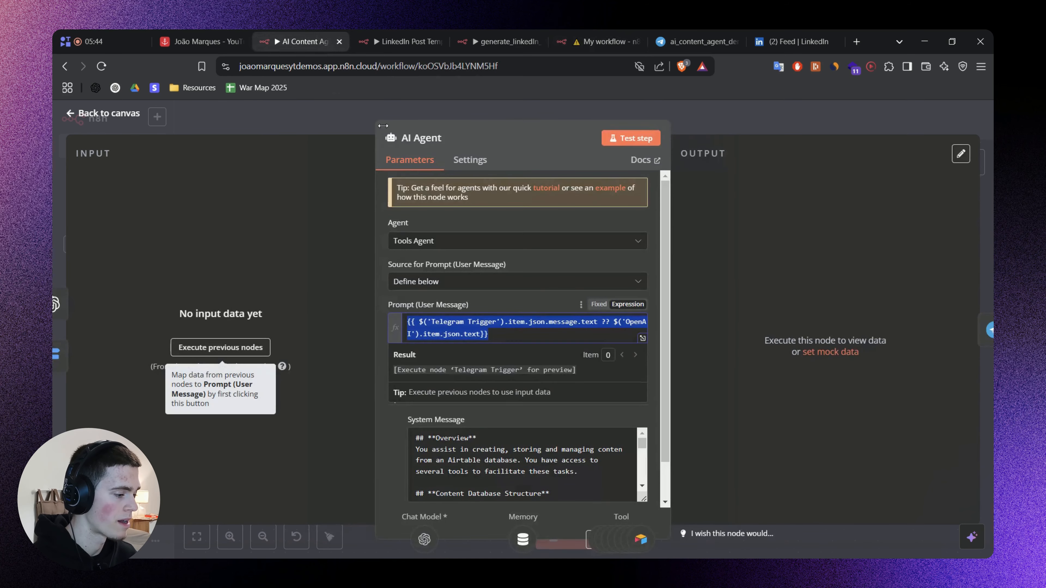
{"action": "left_click", "coordinate": [403, 112]}
{"action": "scroll", "coordinate": [388, 449], "scroll_direction": "up", "scroll_amount": 3}
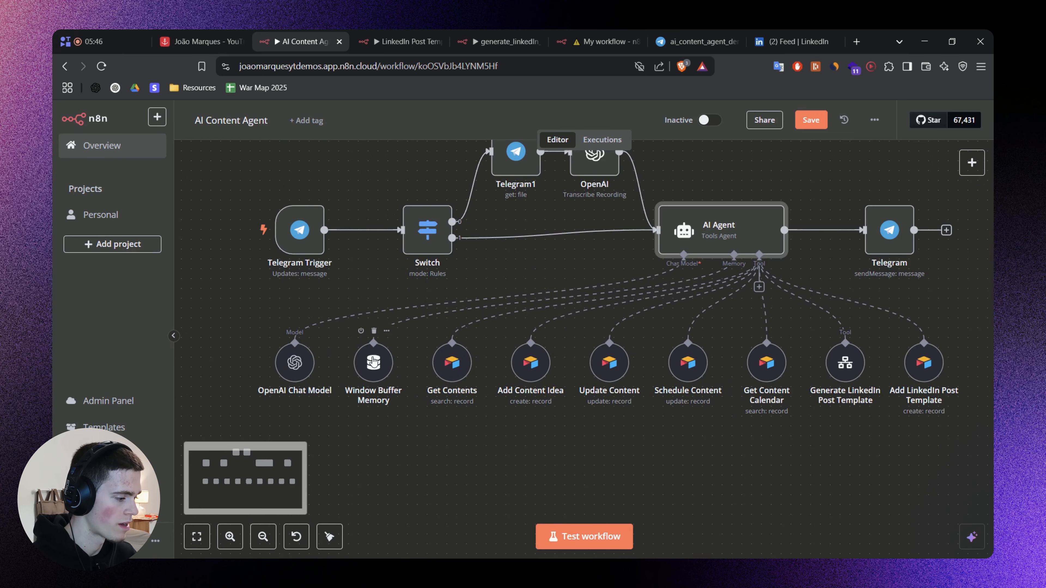
{"action": "double_click", "coordinate": [374, 361]}
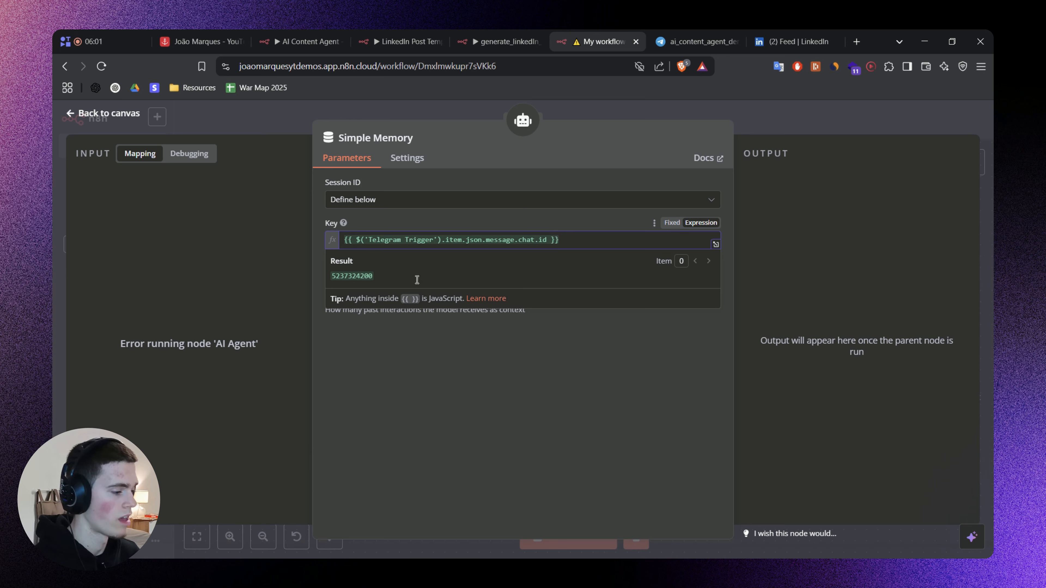
{"action": "left_click", "coordinate": [472, 361]}
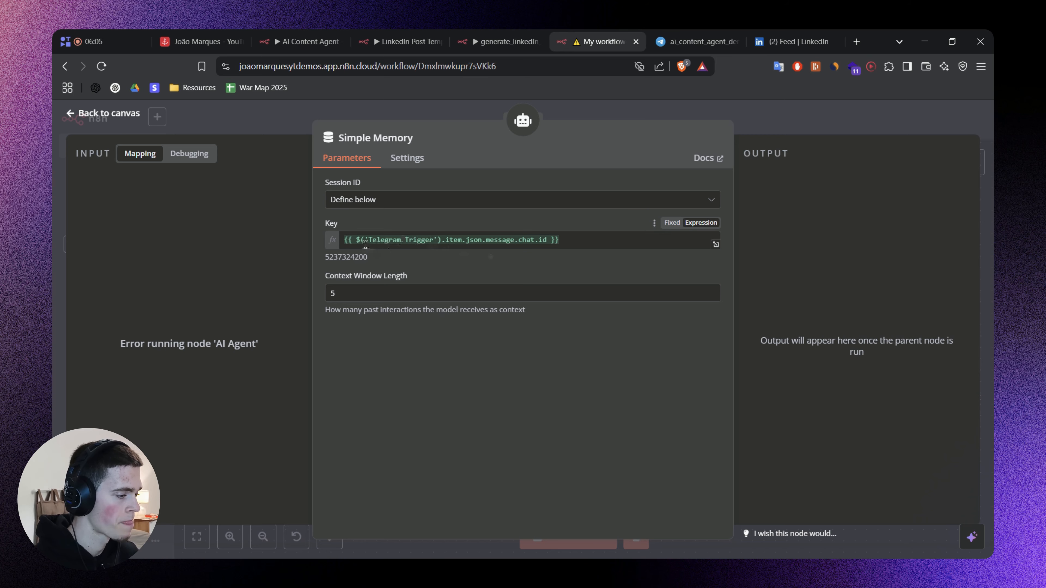
Examine how Simple Memory's key expression references the Telegram Trigger node and its message chat ID.
{"action": "double_click", "coordinate": [377, 243]}
{"action": "left_click_drag", "start_coordinate": [373, 249], "coordinate": [432, 249]}
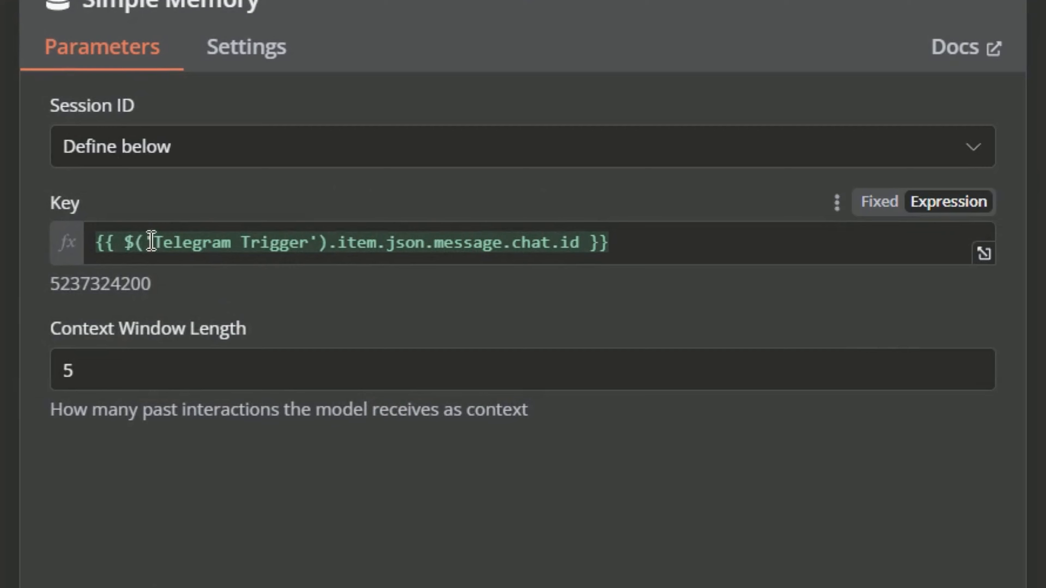
{"action": "left_click_drag", "start_coordinate": [135, 243], "coordinate": [298, 246]}
{"action": "double_click", "coordinate": [406, 245]}
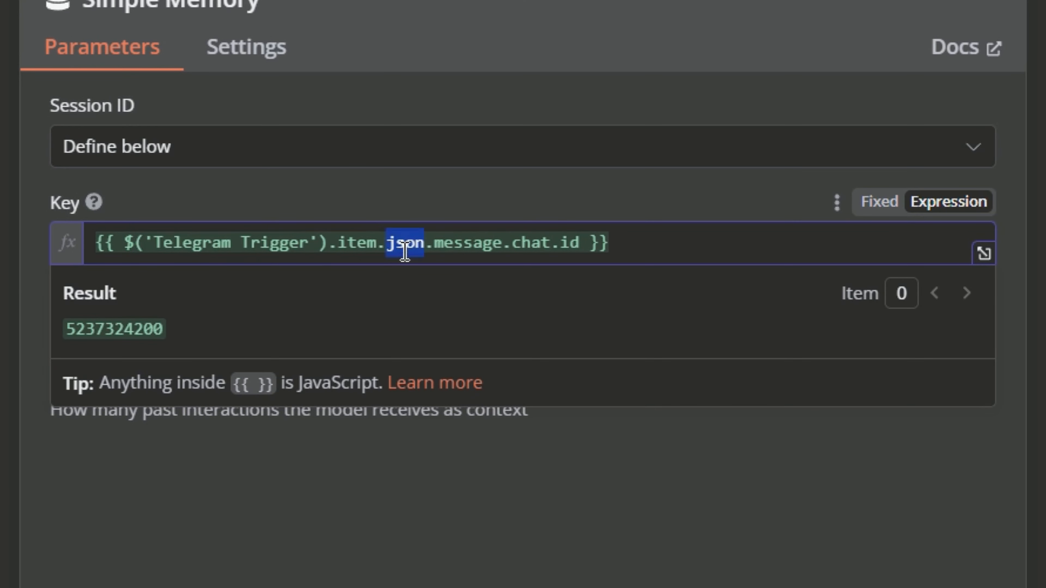
{"action": "double_click", "coordinate": [460, 246]}
{"action": "double_click", "coordinate": [526, 243]}
{"action": "left_click", "coordinate": [634, 243]}
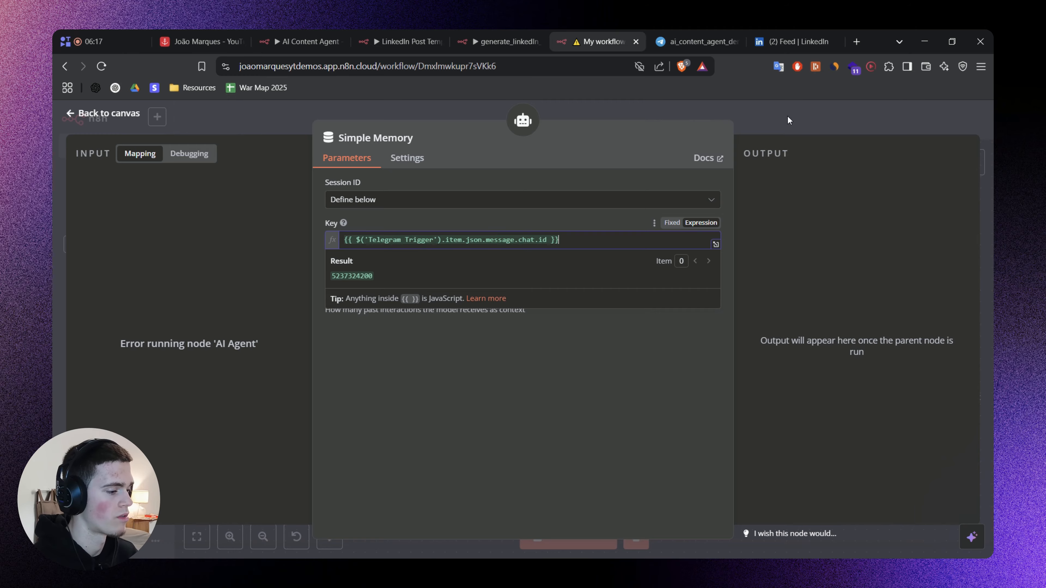
Close Simple Memory and save the workflow.
{"action": "left_click", "coordinate": [790, 119]}
{"action": "left_click_drag", "start_coordinate": [860, 228], "coordinate": [811, 252]}
{"action": "key", "text": "ctrl+s"}
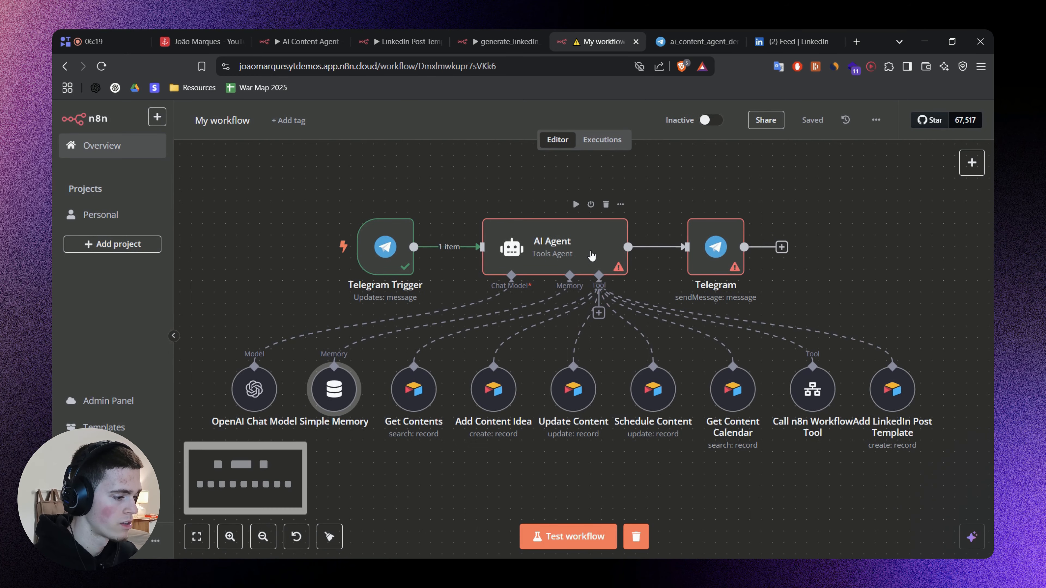
Check the AI Agent and the unconfigured Telegram send message node, and delete that Telegram node.
{"action": "double_click", "coordinate": [596, 244]}
{"action": "left_click", "coordinate": [761, 111]}
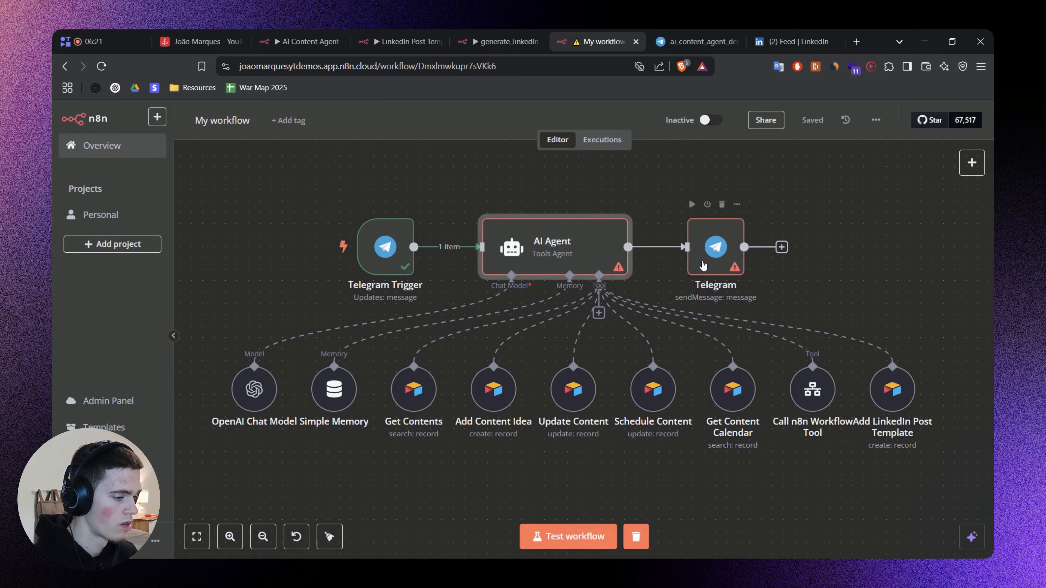
{"action": "double_click", "coordinate": [717, 250]}
{"action": "left_click", "coordinate": [395, 322]}
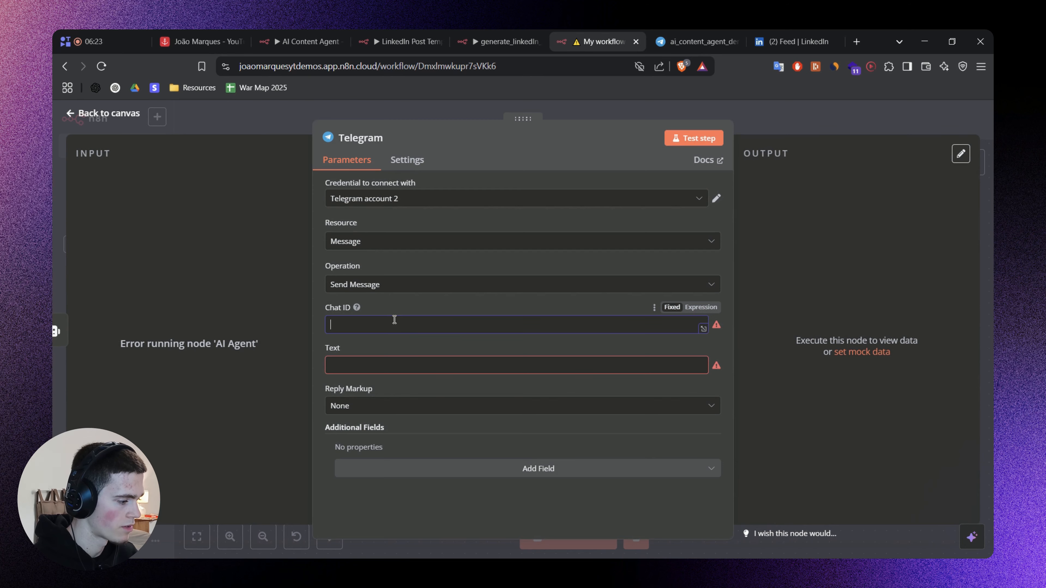
{"action": "left_click", "coordinate": [754, 124]}
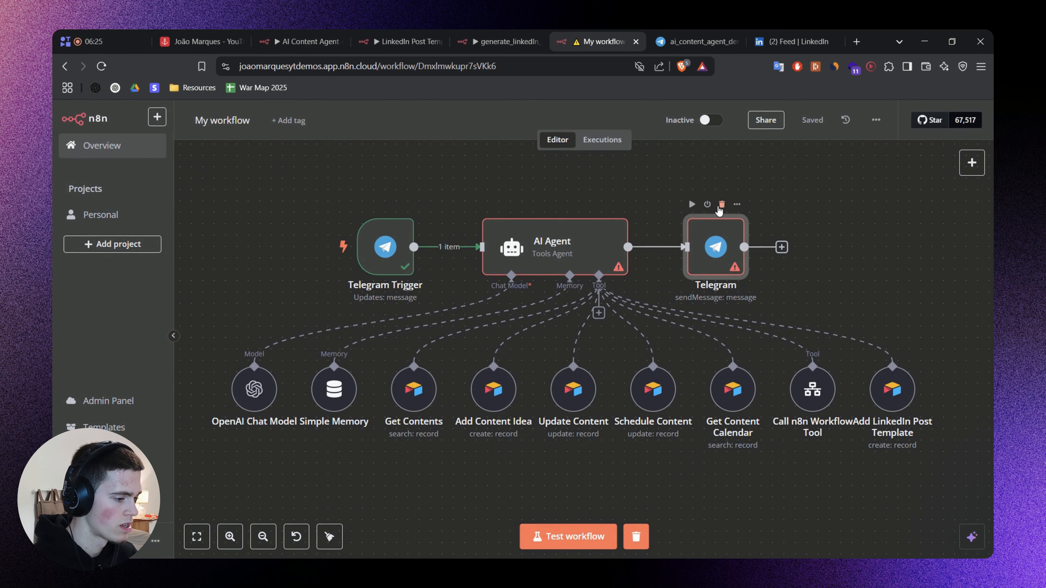
{"action": "left_click", "coordinate": [721, 205]}
Test the workflow by sending "hi" to the ai_content_agent_demo_yt_bot chat in Telegram, and return to My workflow.
{"action": "left_click", "coordinate": [558, 536]}
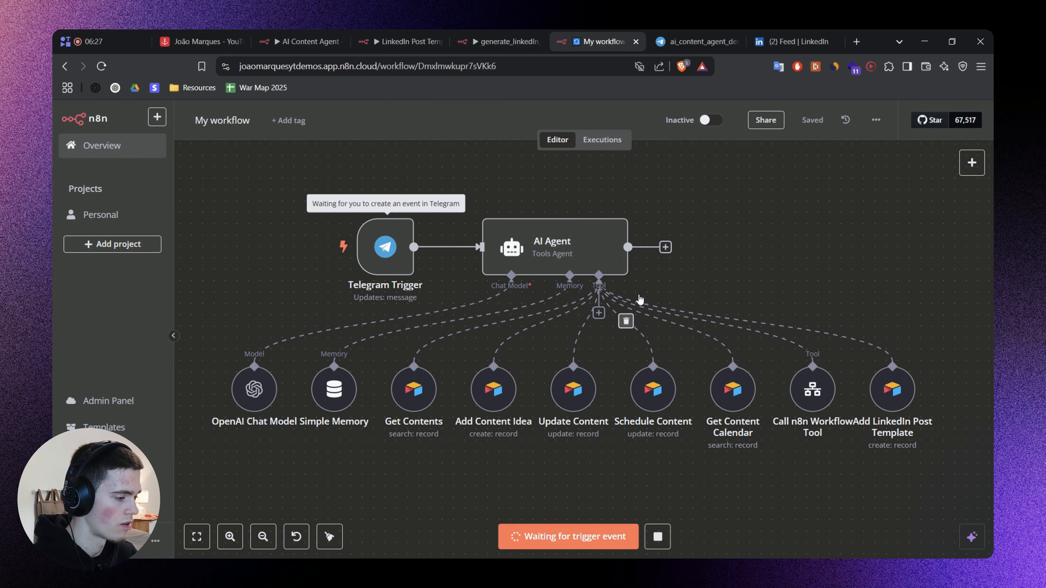
{"action": "left_click", "coordinate": [697, 41]}
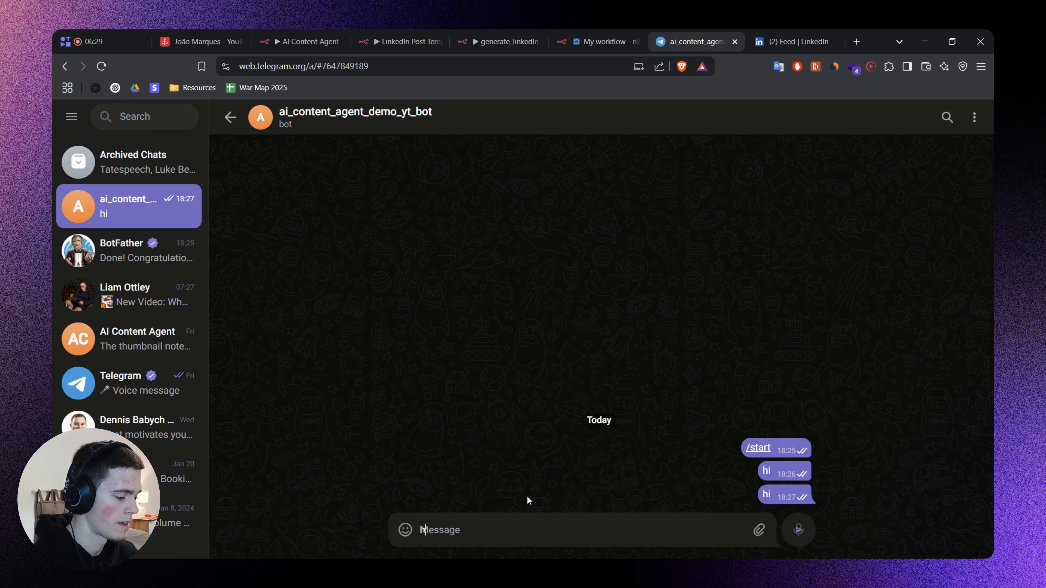
{"action": "type", "text": "hi"}
{"action": "key", "text": "Return"}
{"action": "left_click", "coordinate": [605, 41]}
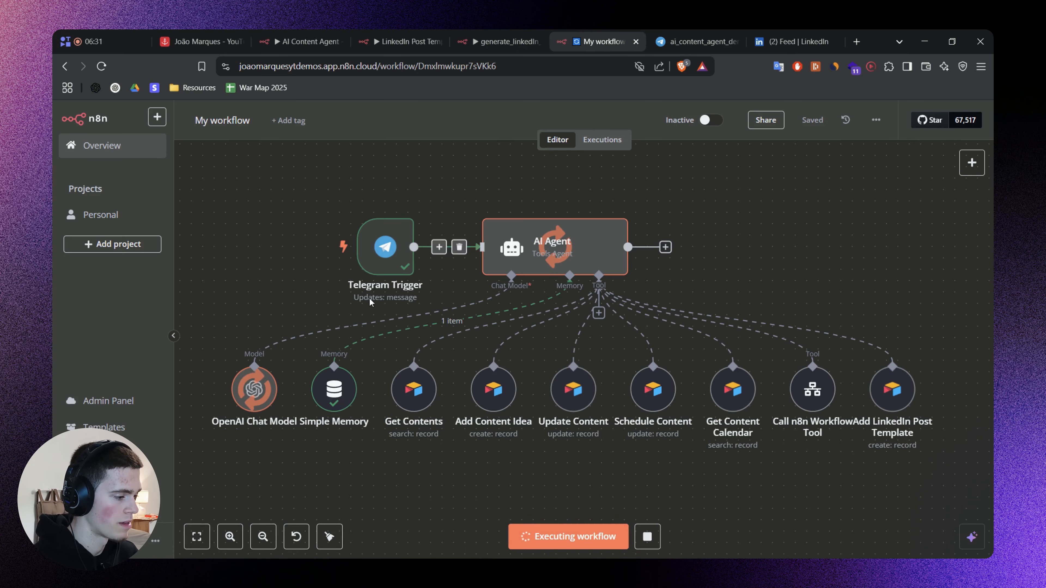
Add a Telegram "Send a text message" node after the AI Agent.
{"action": "left_click", "coordinate": [685, 248]}
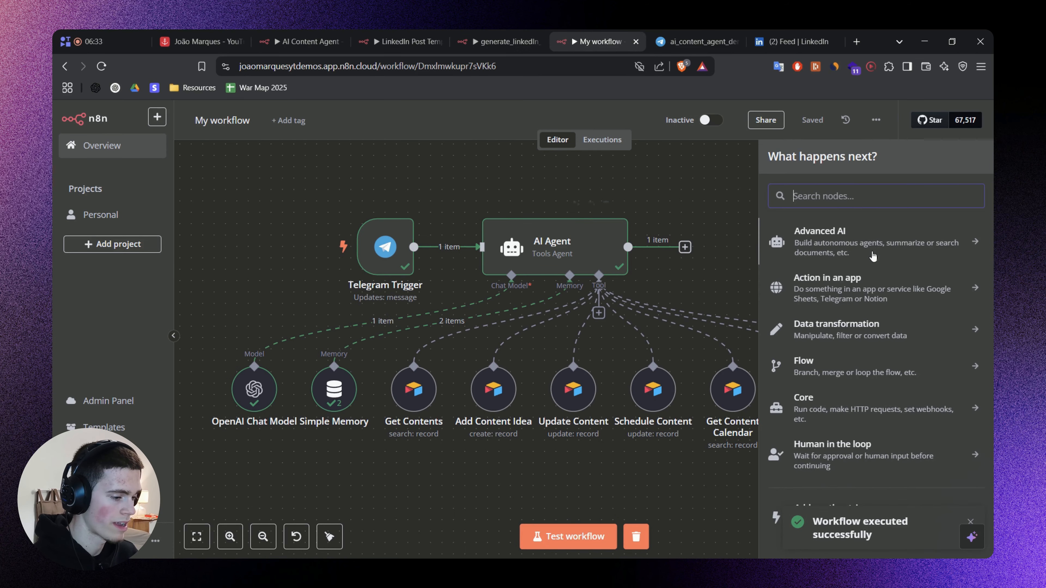
{"action": "type", "text": "Tele"}
{"action": "left_click", "coordinate": [874, 242]}
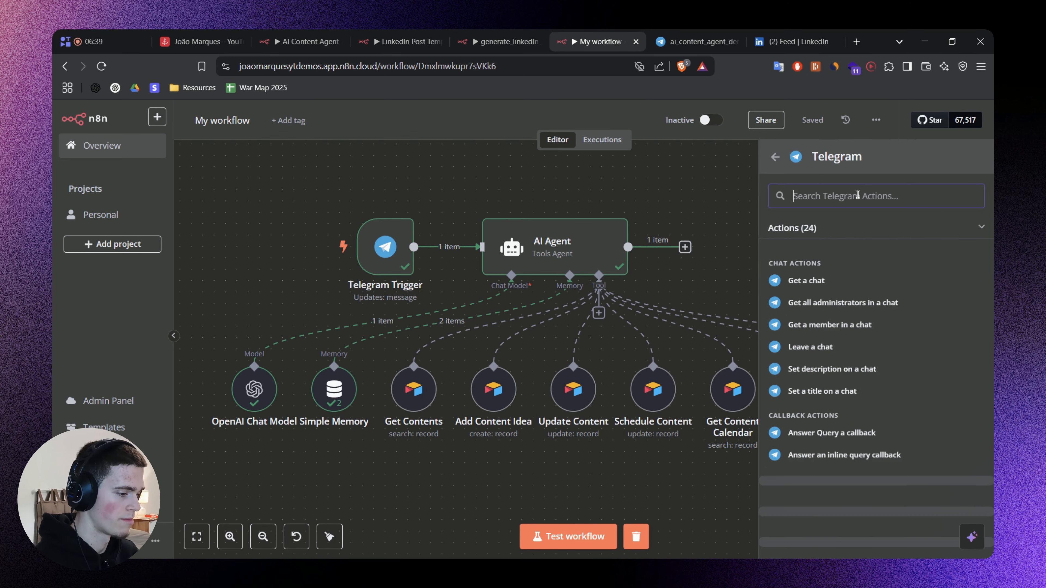
{"action": "type", "text": "mesage"}
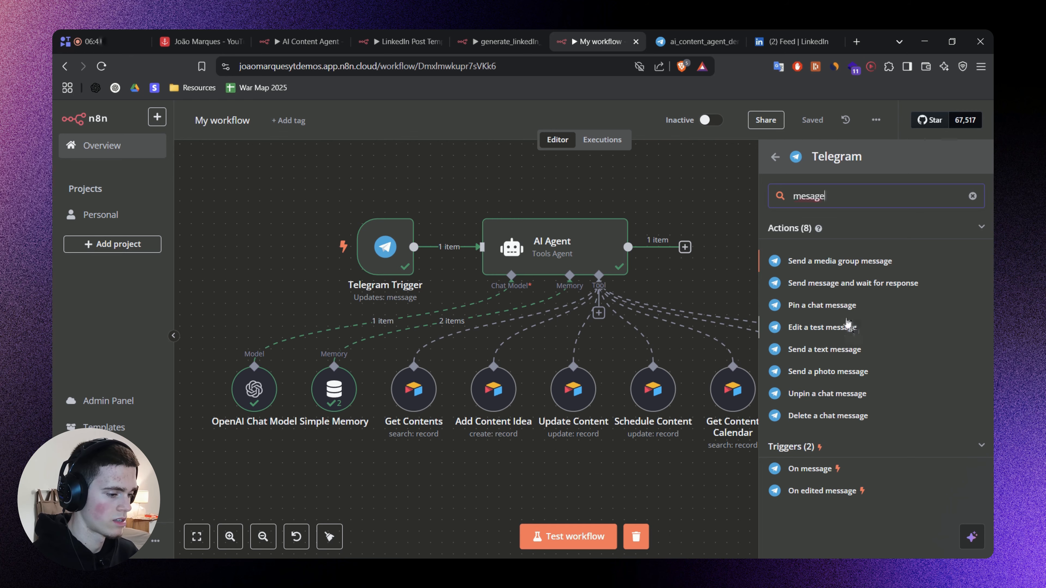
{"action": "left_click", "coordinate": [841, 353]}
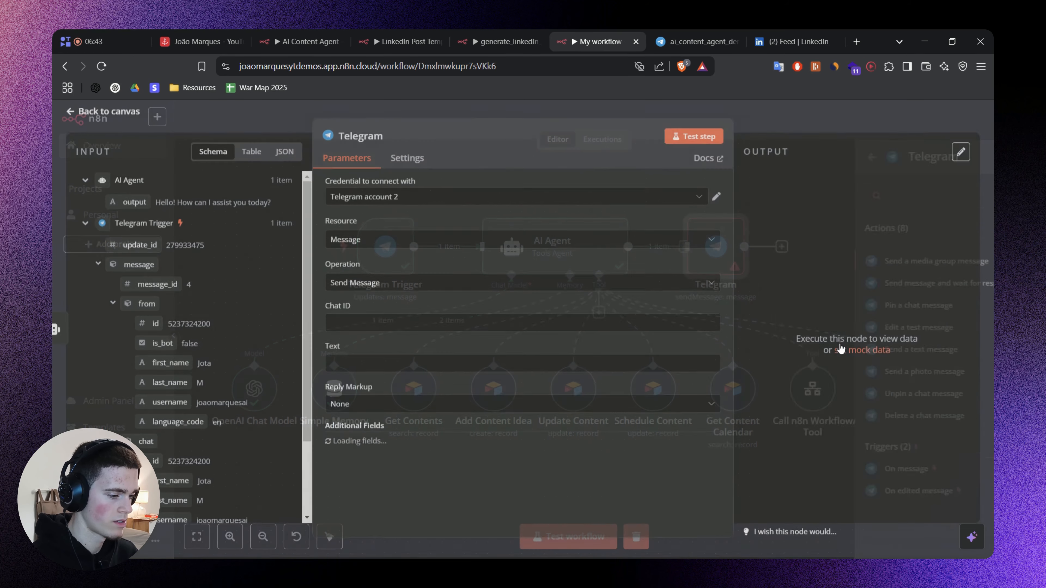
Map the Telegram Trigger's chat id into the Telegram node's Chat ID as {{ $('Telegram Trigger').item.json.message.chat.id }}.
{"action": "left_click", "coordinate": [153, 152]}
{"action": "type", "text": "id"}
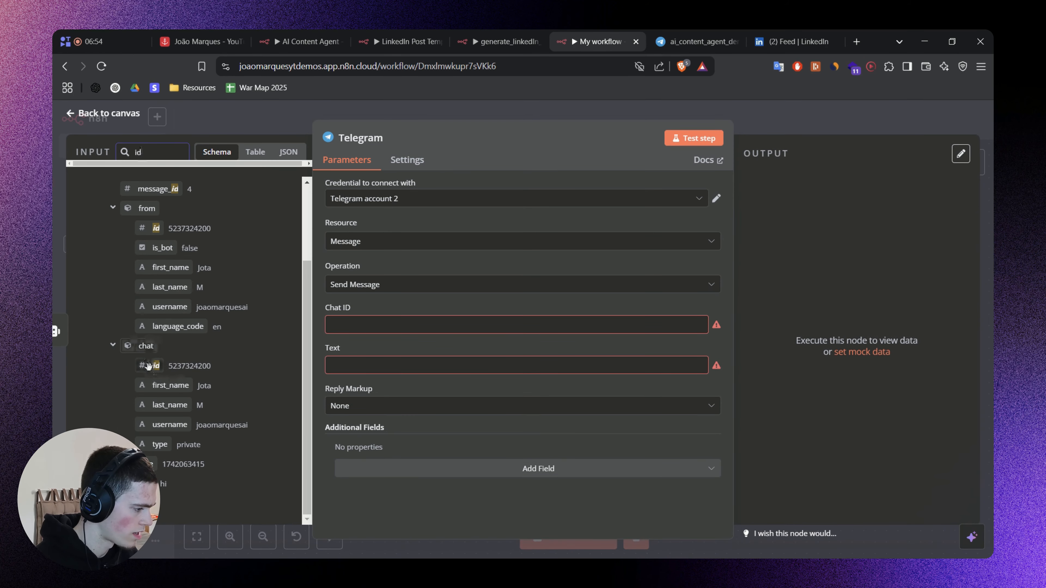
{"action": "left_click_drag", "start_coordinate": [150, 366], "coordinate": [371, 326]}
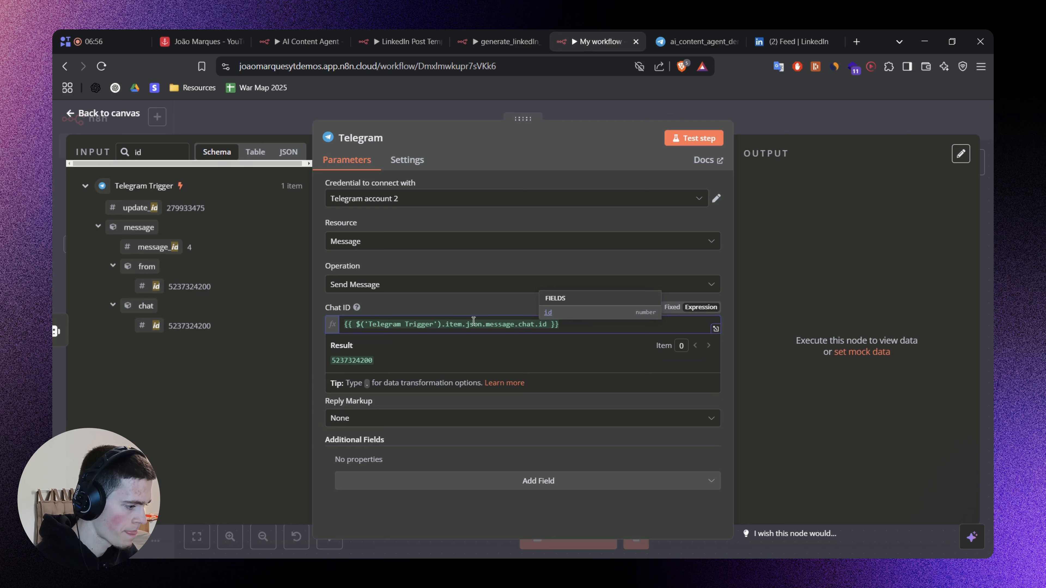
{"action": "left_click", "coordinate": [429, 306]}
Clear the input data search and map the AI Agent's output into the Telegram node's Text as {{ $json.output }}.
{"action": "left_click", "coordinate": [416, 381]}
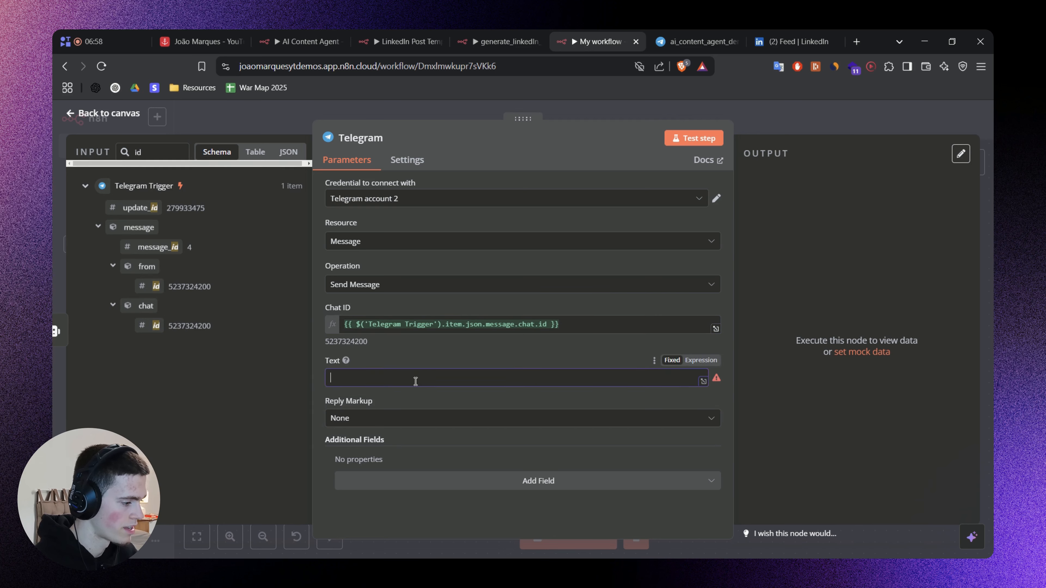
{"action": "double_click", "coordinate": [164, 153]}
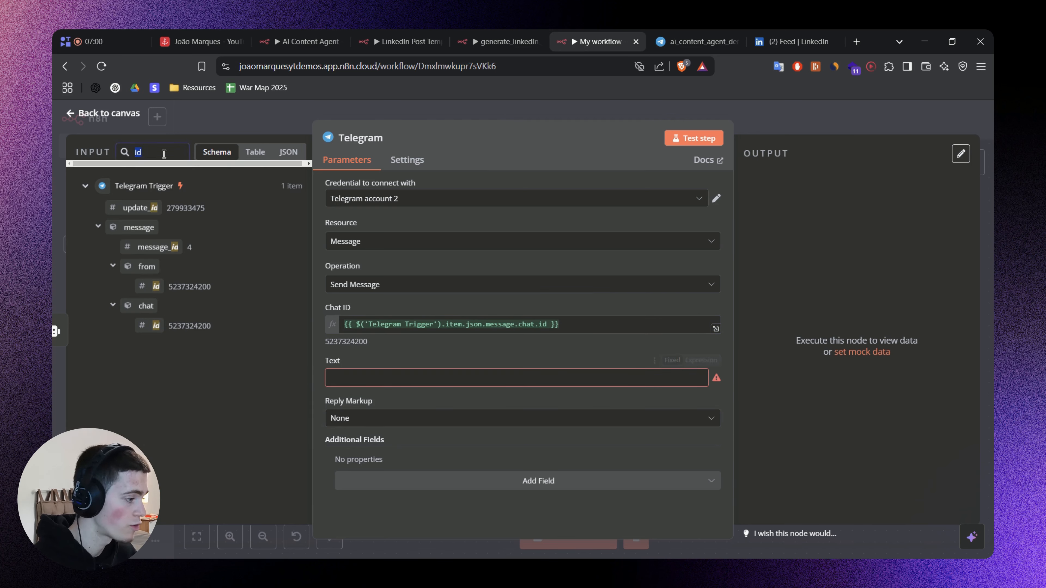
{"action": "left_click", "coordinate": [260, 153]}
{"action": "left_click", "coordinate": [284, 153]}
{"action": "left_click", "coordinate": [252, 157]}
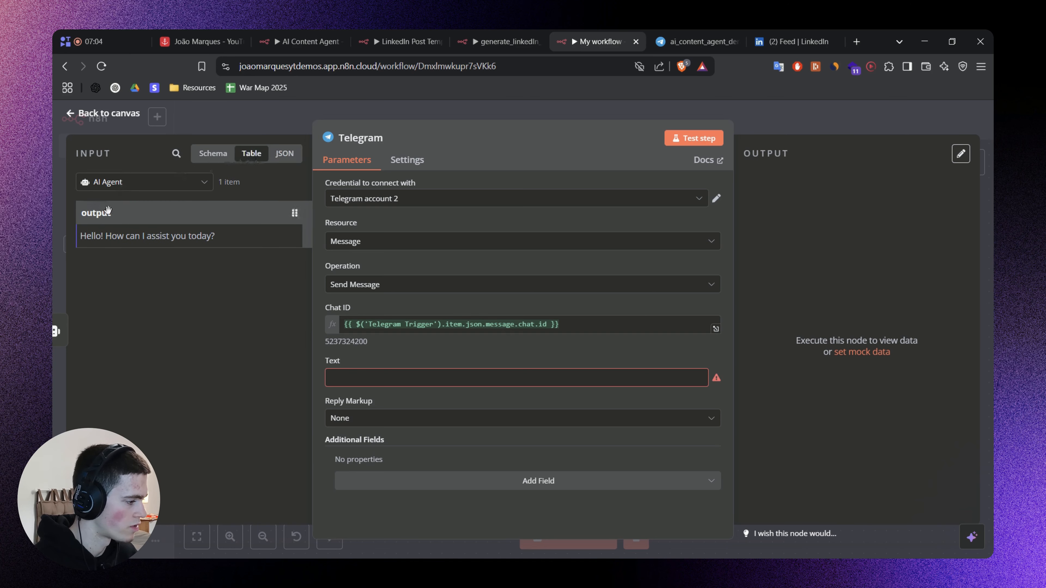
{"action": "left_click_drag", "start_coordinate": [105, 217], "coordinate": [370, 378]}
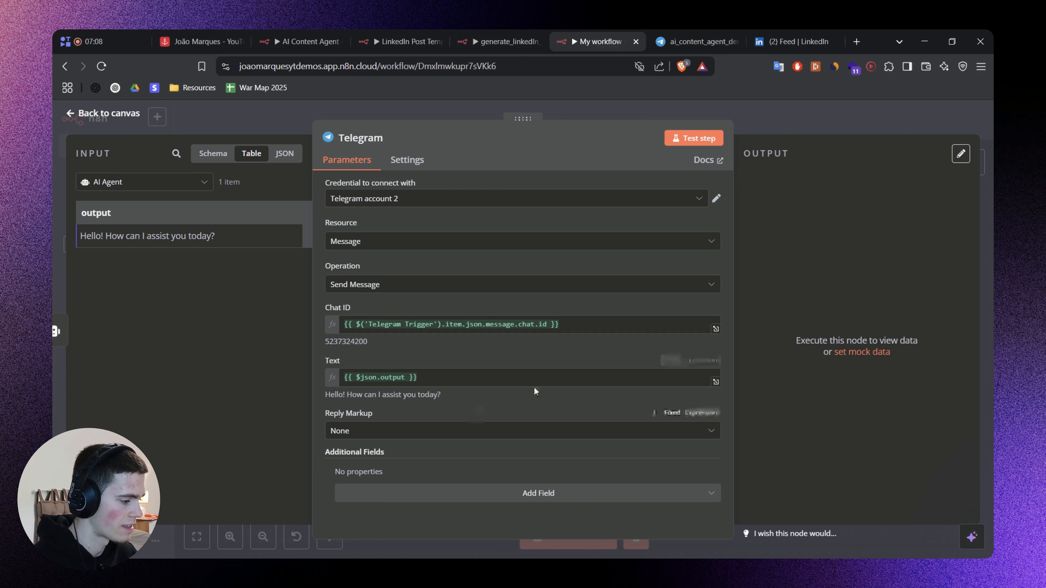
Add the Parse Mode field to the Telegram node's additional fields with the HTML option.
{"action": "left_click", "coordinate": [417, 494]}
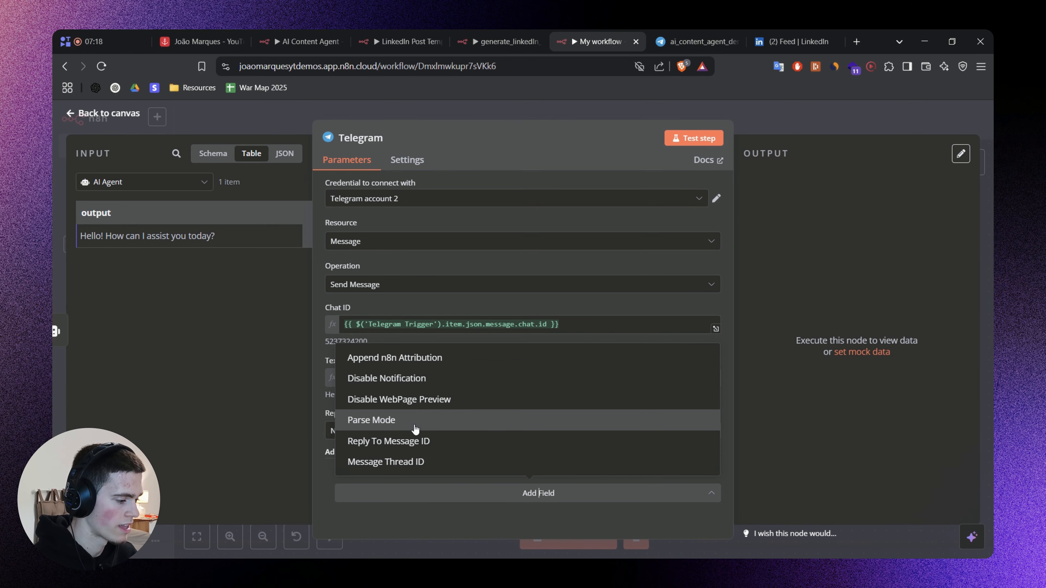
{"action": "left_click", "coordinate": [459, 428]}
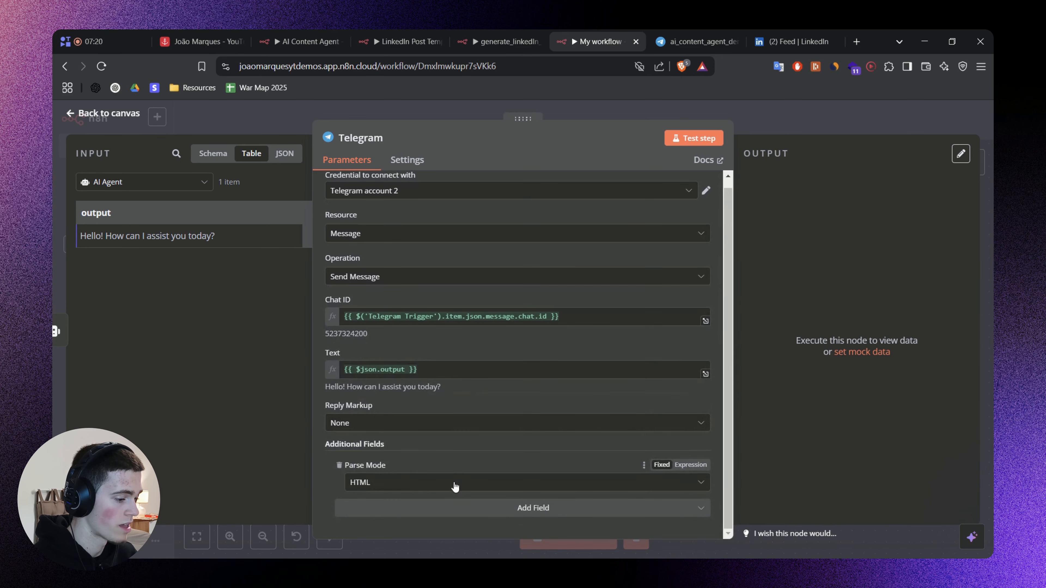
{"action": "key", "text": "Escape"}
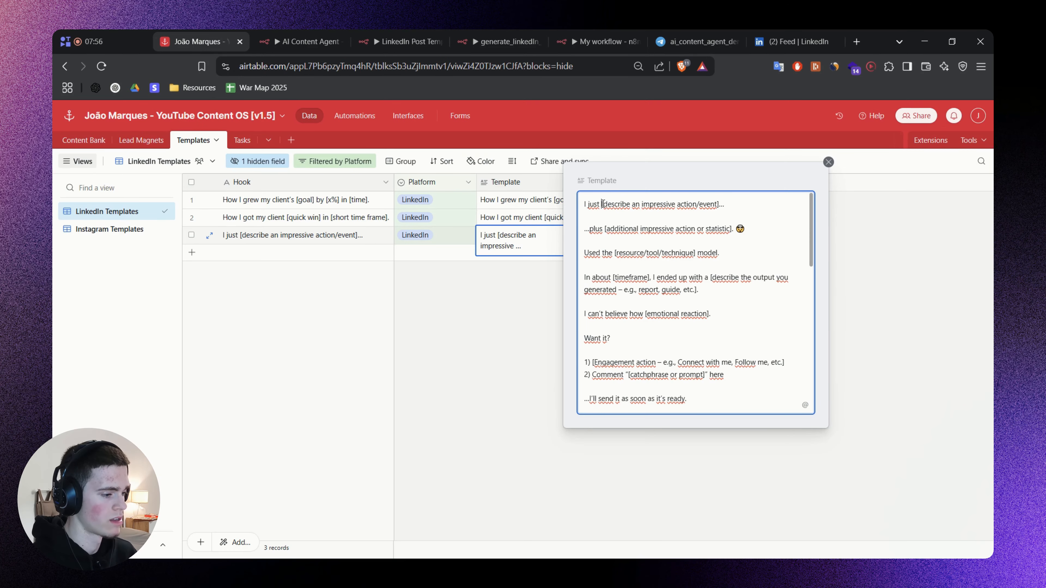
Return from the Airtable Templates table to My workflow and check the Telegram node's Parse Mode setting.
{"action": "left_click", "coordinate": [518, 276]}
{"action": "left_click", "coordinate": [610, 41]}
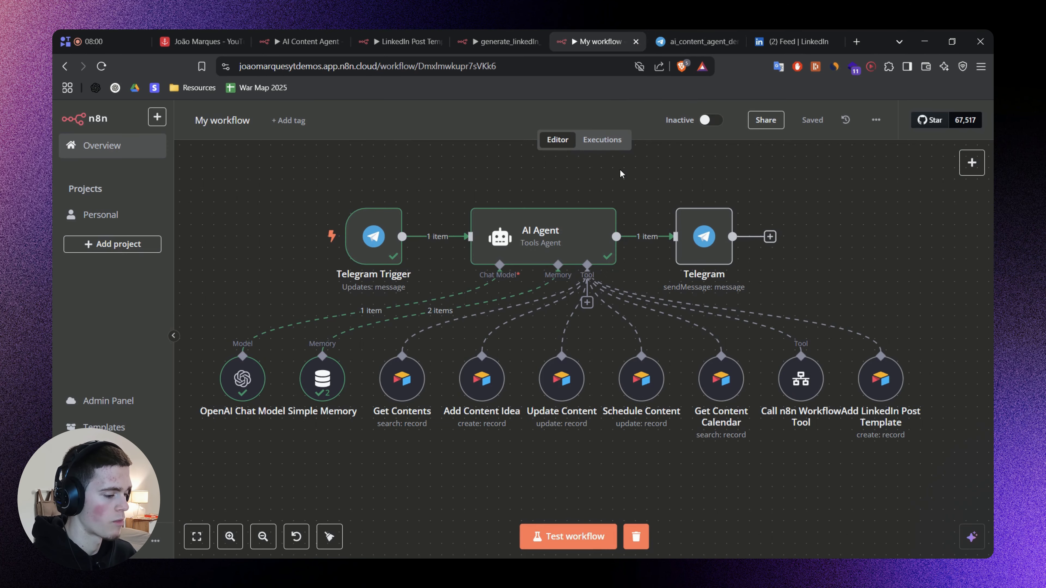
{"action": "left_click", "coordinate": [700, 243]}
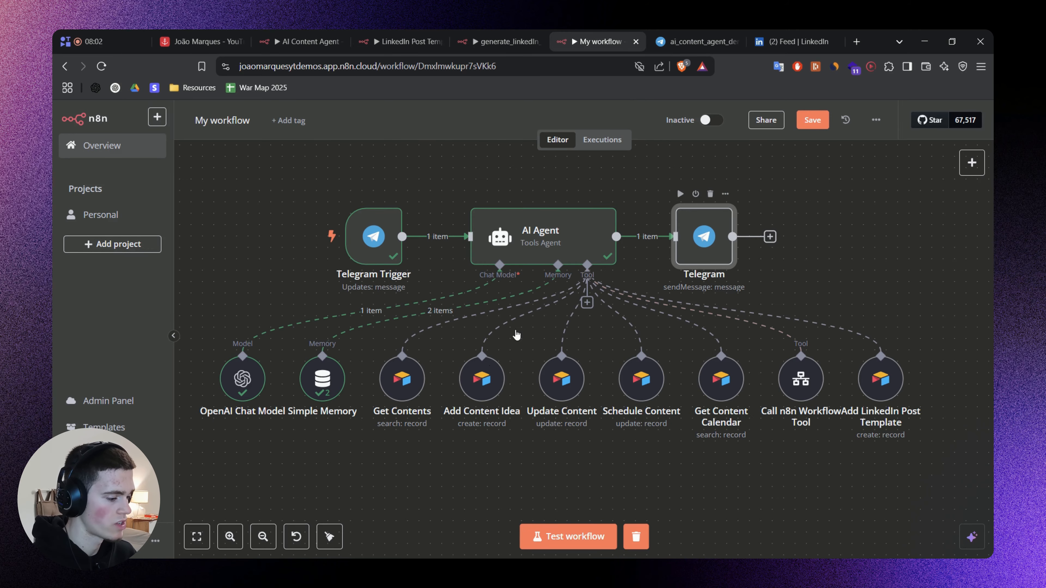
{"action": "key", "text": "Return"}
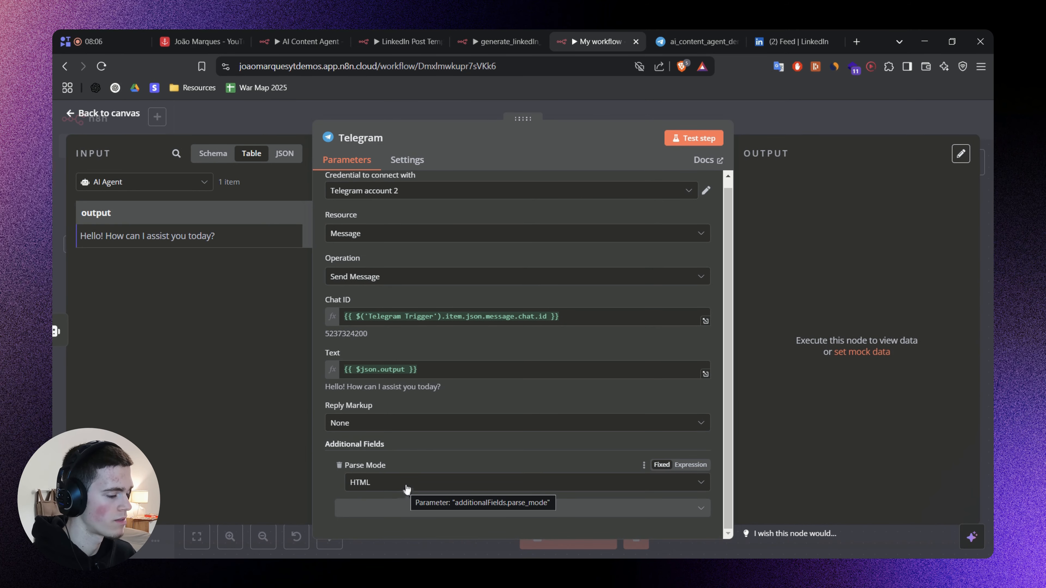
{"action": "left_click", "coordinate": [763, 118]}
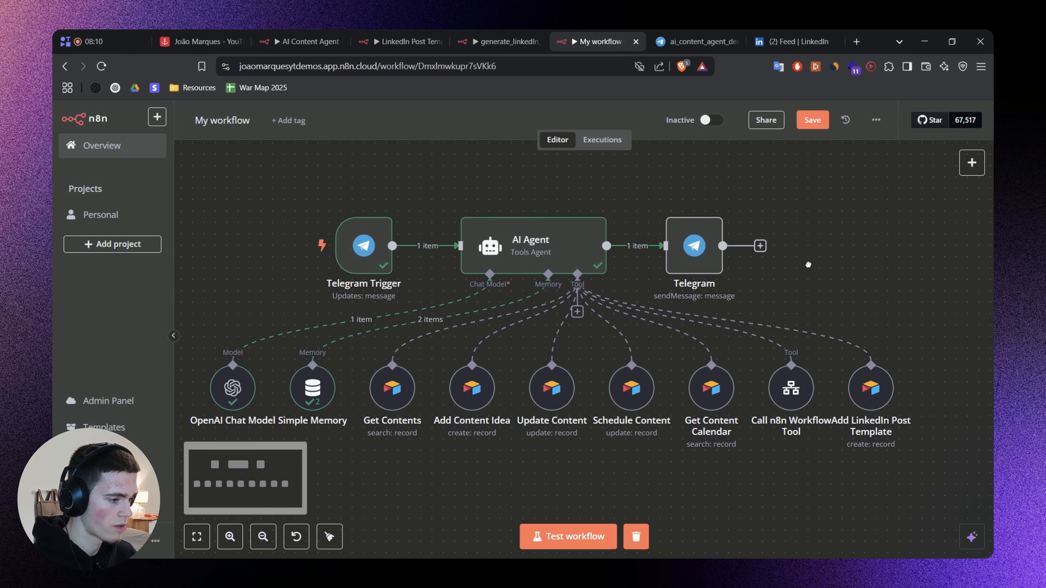
Save My workflow and test it by sending "hi" to the ai_content_agent_demo_yt_bot chat in Telegram.
{"action": "key", "text": "ctrl+s"}
{"action": "left_click_drag", "start_coordinate": [810, 267], "coordinate": [830, 257]}
{"action": "left_click", "coordinate": [555, 537]}
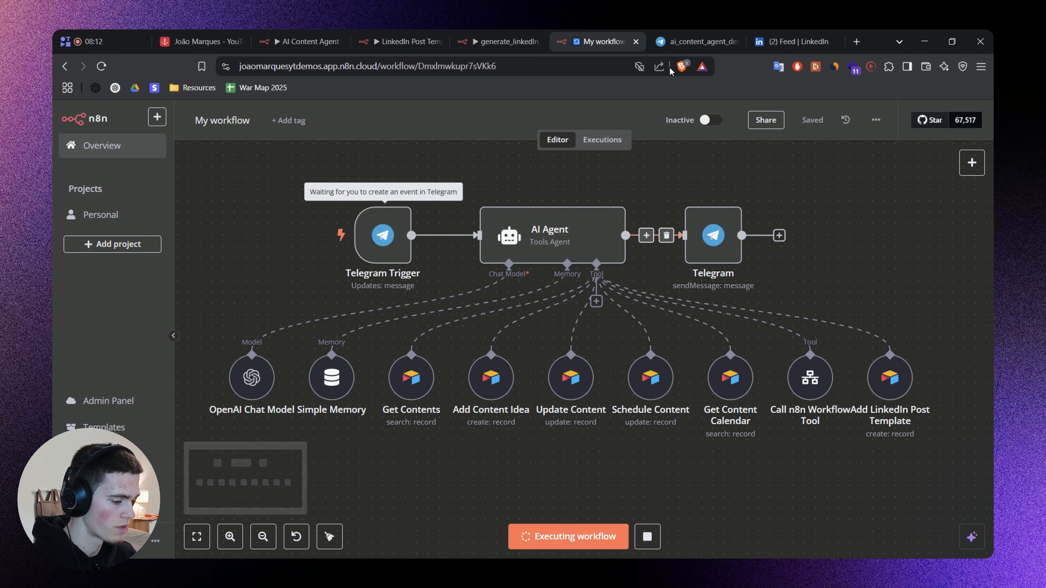
{"action": "left_click", "coordinate": [691, 43]}
{"action": "type", "text": "hi"}
{"action": "key", "text": "Return"}
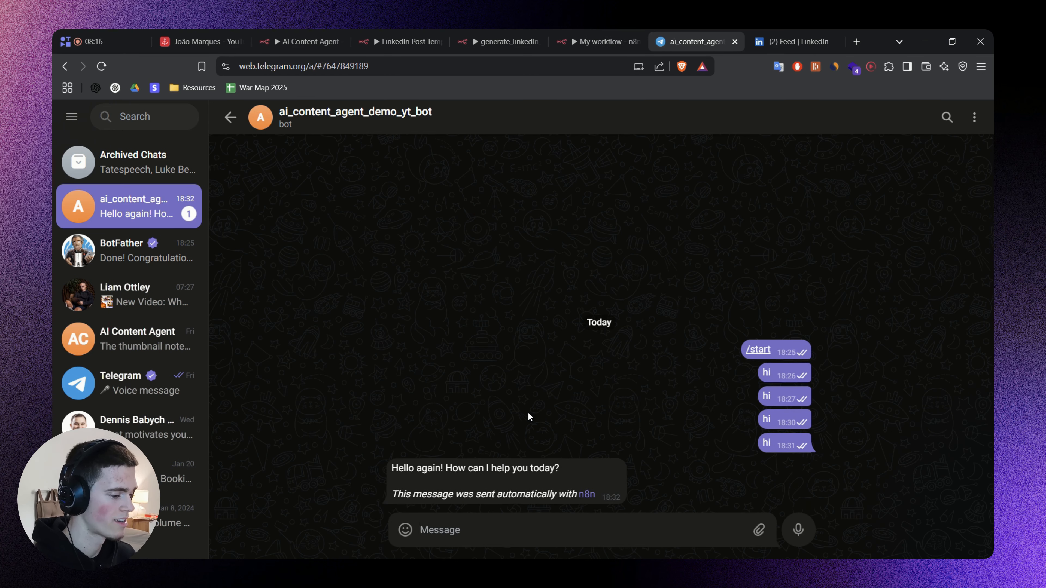
{"action": "left_click_drag", "start_coordinate": [397, 494], "coordinate": [534, 494]}
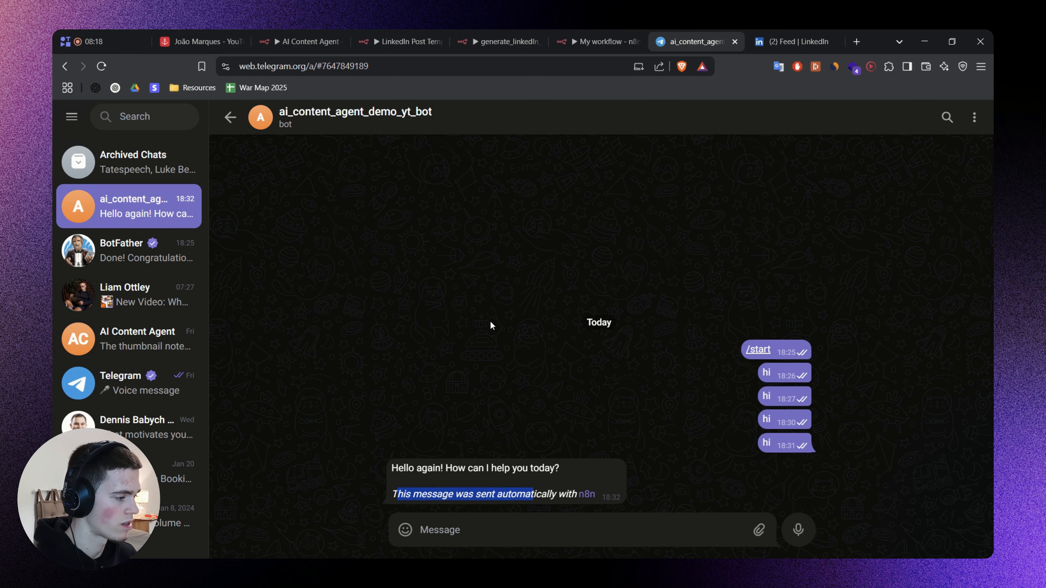
Back in My workflow, add the Append n8n Attribution field to the Telegram node, turn it off, and save.
{"action": "left_click", "coordinate": [584, 37]}
{"action": "left_click", "coordinate": [707, 245]}
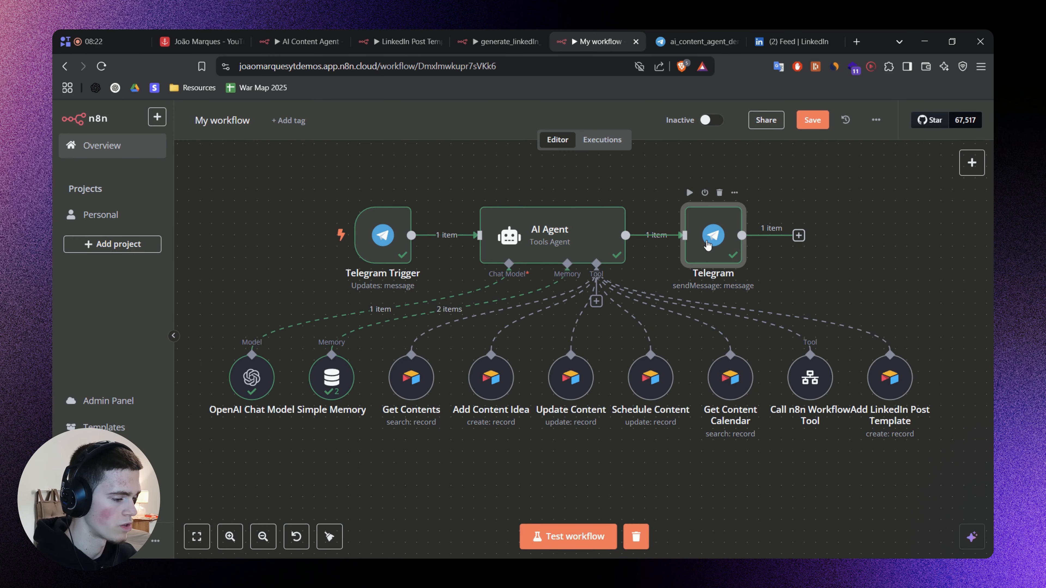
{"action": "double_click", "coordinate": [702, 253]}
{"action": "left_click", "coordinate": [533, 511]}
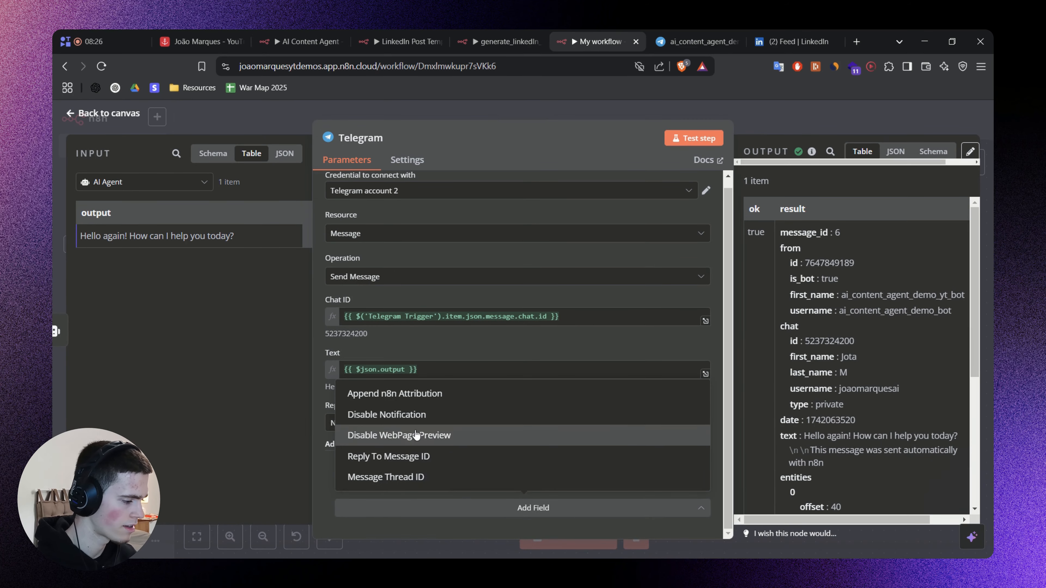
{"action": "left_click", "coordinate": [494, 395]}
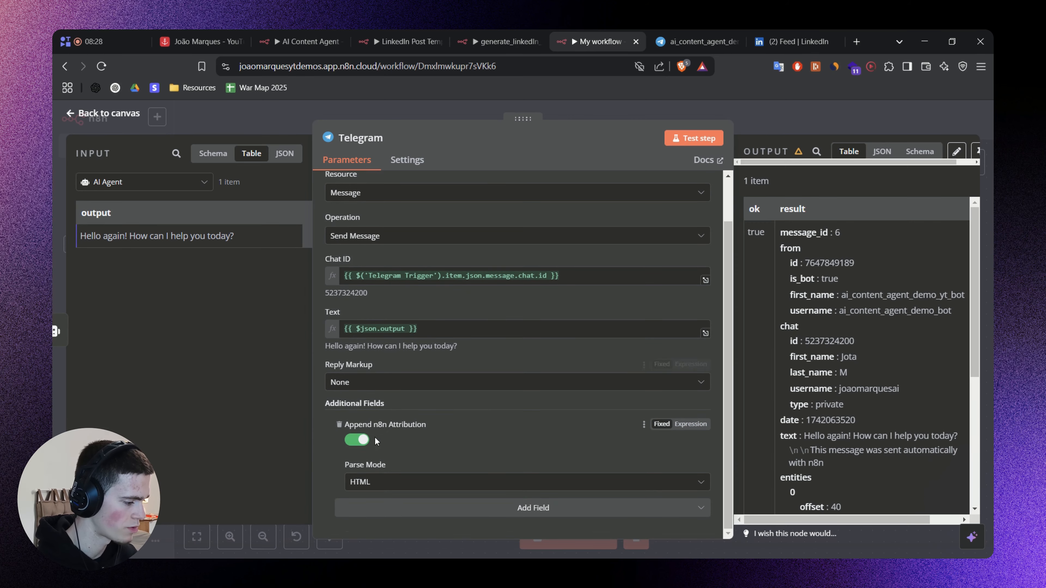
{"action": "left_click", "coordinate": [351, 443]}
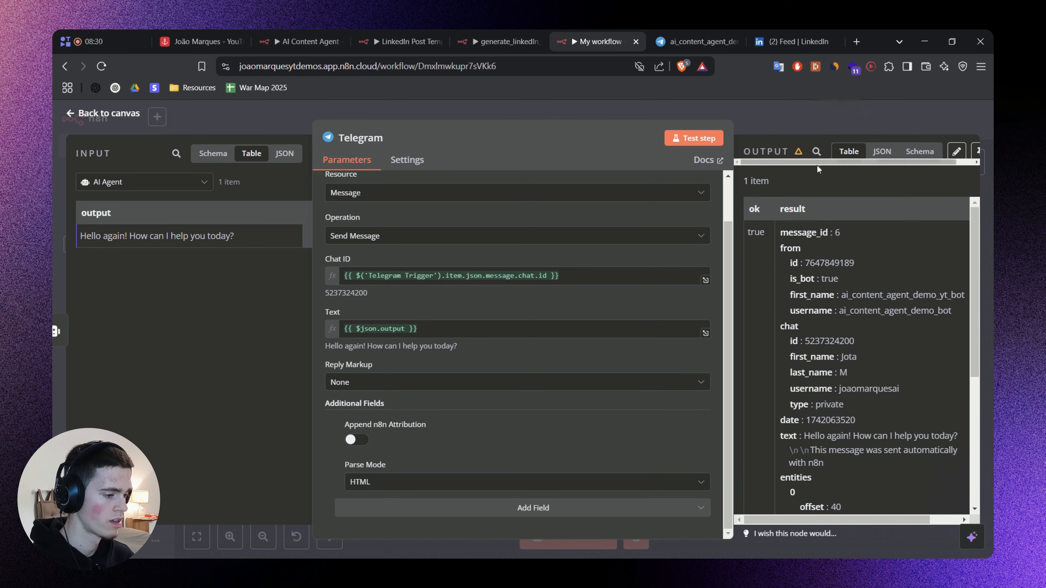
{"action": "left_click", "coordinate": [788, 110]}
{"action": "key", "text": "ctrl+s"}
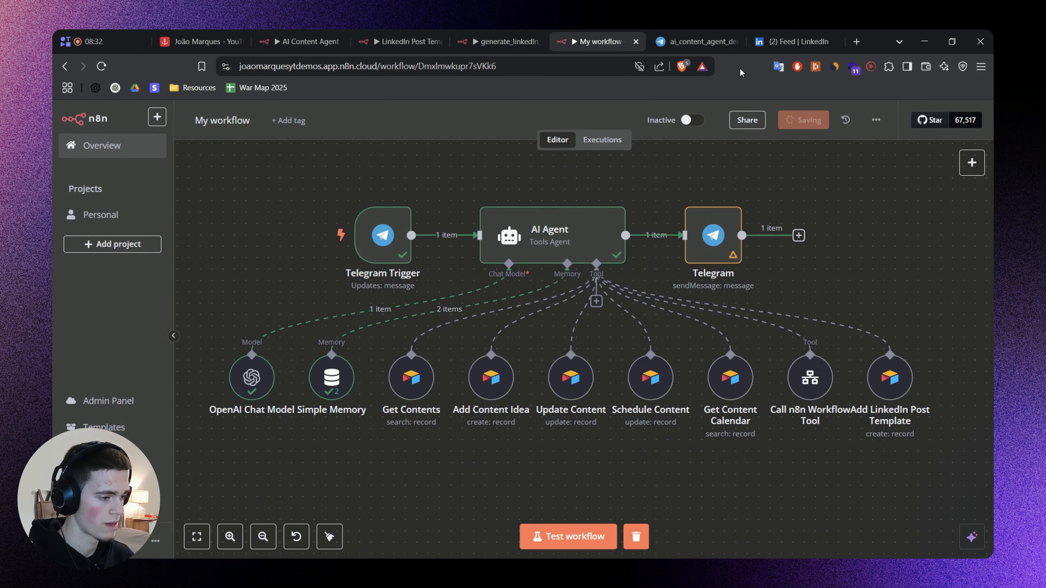
Move the Telegram Trigger farther from the AI Agent and insert a Switch node between them.
{"action": "scroll", "coordinate": [439, 248], "scroll_direction": "left", "scroll_amount": 2}
{"action": "left_click_drag", "start_coordinate": [439, 248], "coordinate": [234, 247]}
{"action": "scroll", "coordinate": [578, 217], "scroll_direction": "left", "scroll_amount": 3}
{"action": "left_click_drag", "start_coordinate": [366, 270], "coordinate": [343, 270]}
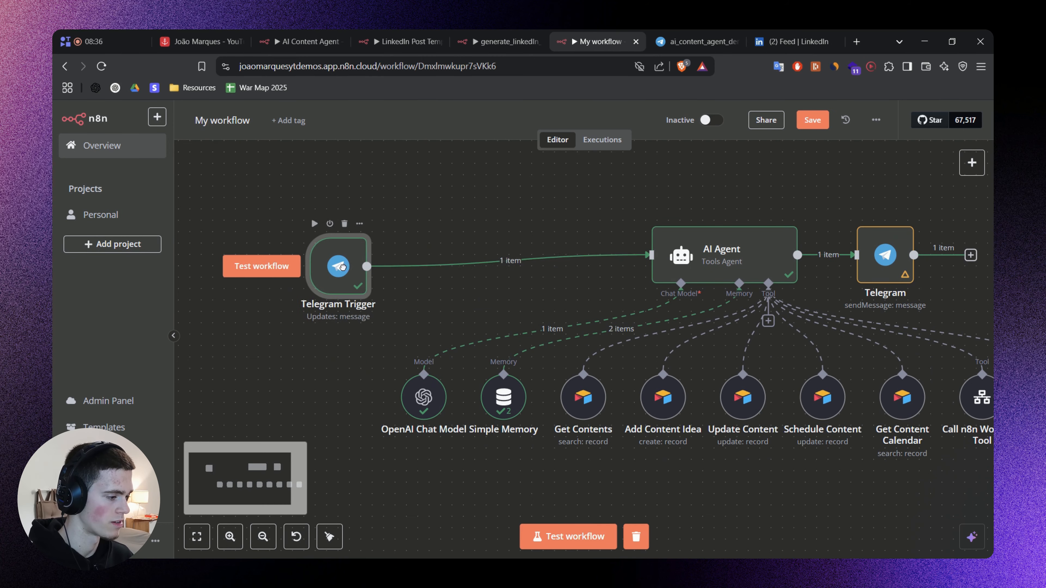
{"action": "left_click_drag", "start_coordinate": [343, 270], "coordinate": [264, 259]}
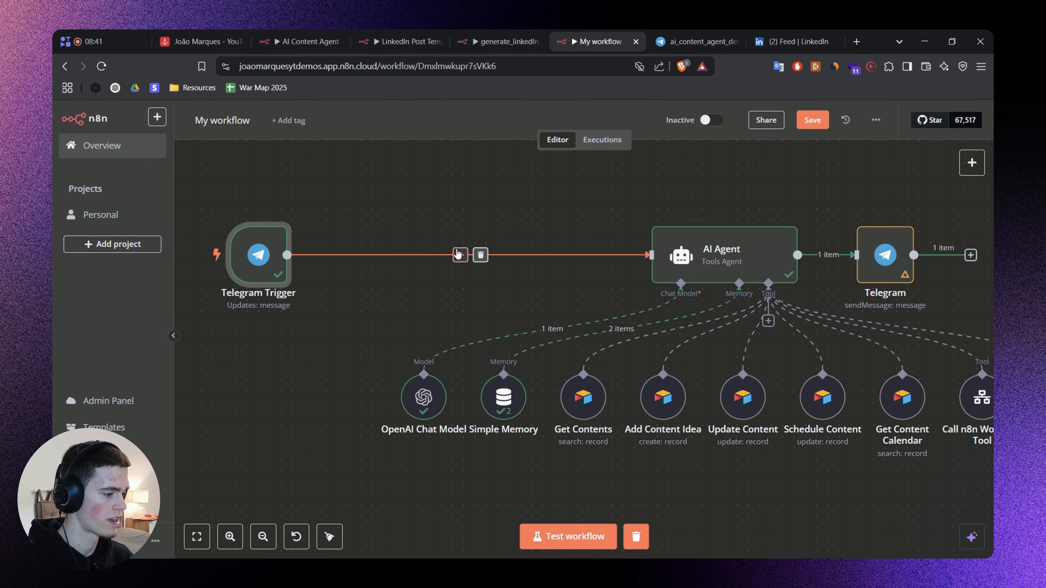
{"action": "left_click", "coordinate": [461, 255]}
{"action": "type", "text": "Swi"}
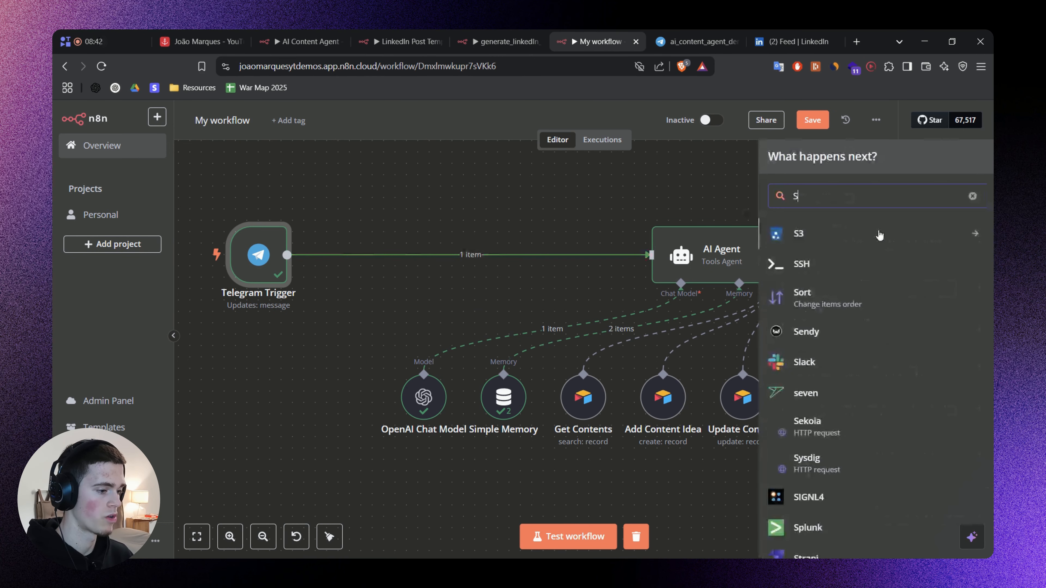
{"action": "left_click", "coordinate": [880, 235]}
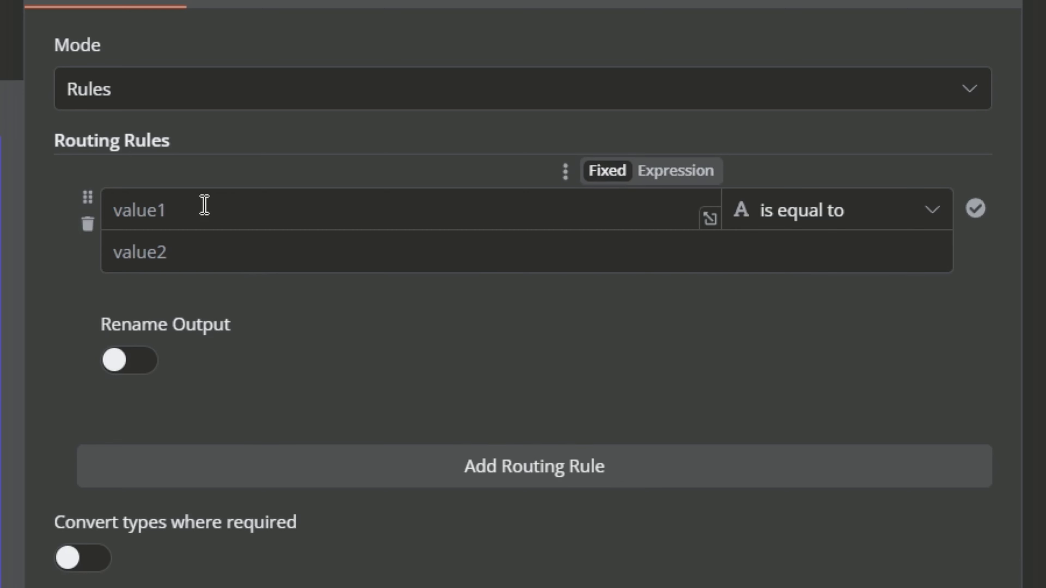
Set the Switch's first routing rule to check that {{ $('Telegram Trigger').item.json.message.voice.file_id }} exists as a String.
{"action": "left_click", "coordinate": [388, 256]}
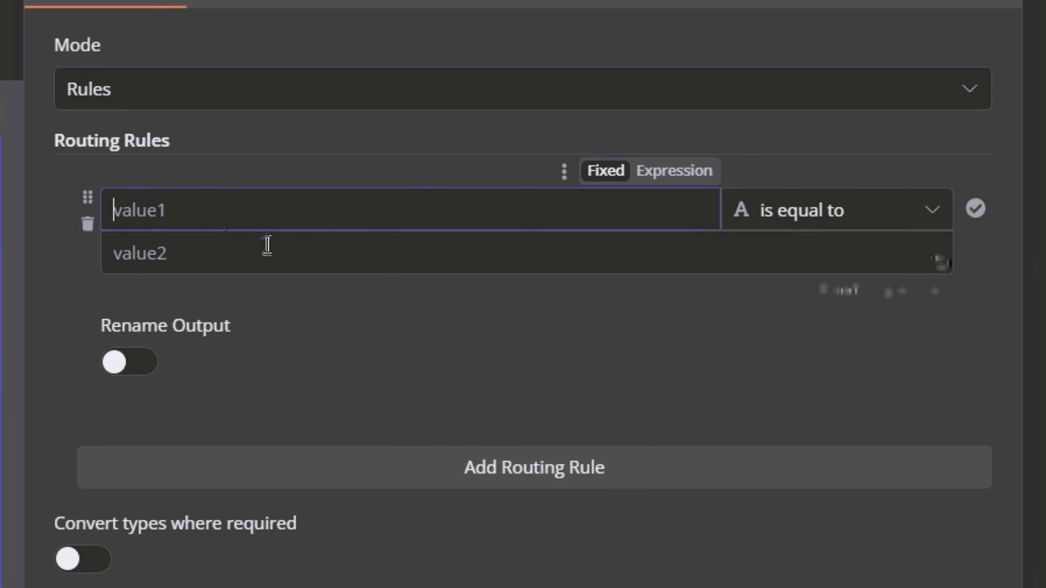
{"action": "type", "text": "{{ $('Telegram Trigger').item.json.message.voice.file_id }}"}
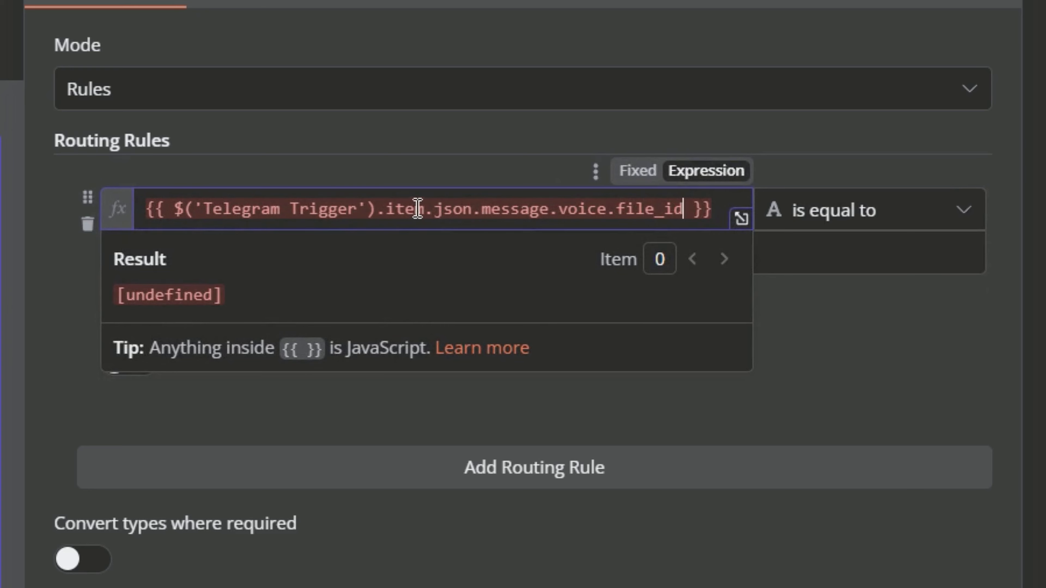
{"action": "double_click", "coordinate": [419, 209]}
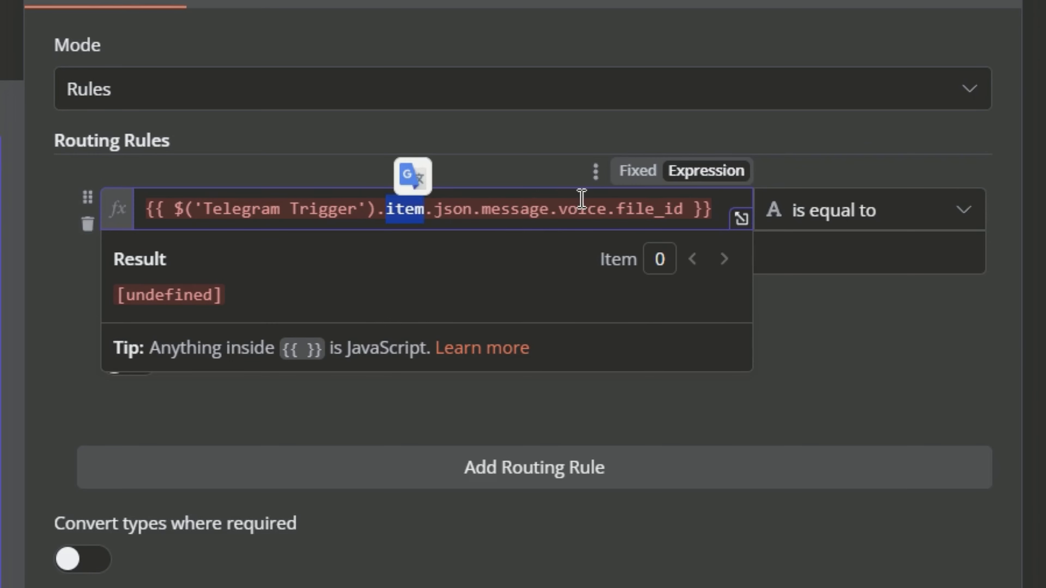
{"action": "double_click", "coordinate": [579, 208]}
{"action": "left_click", "coordinate": [636, 206]}
{"action": "double_click", "coordinate": [635, 206]}
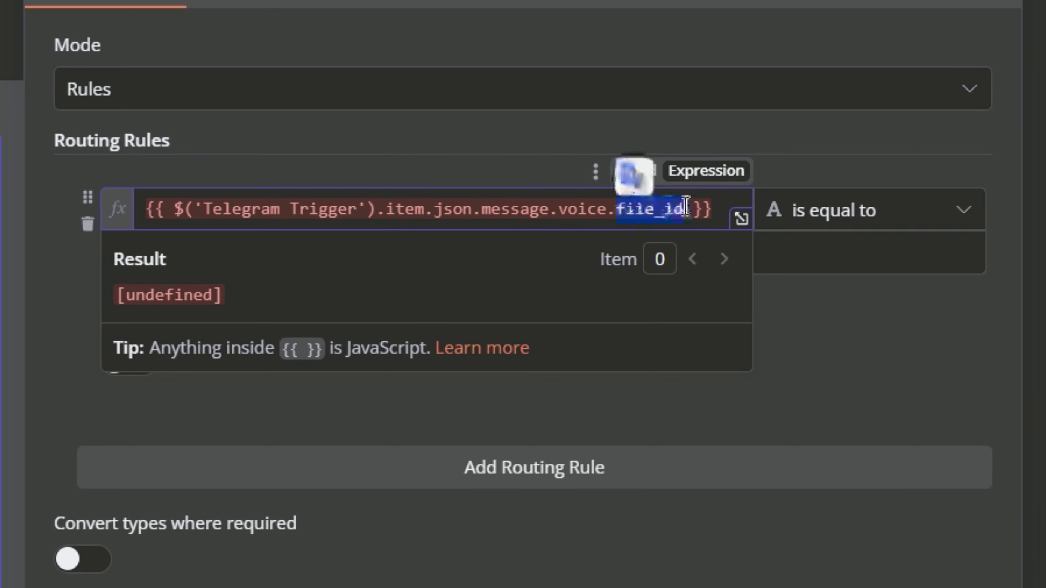
{"action": "left_click", "coordinate": [830, 214]}
{"action": "mouse_move", "coordinate": [861, 522]}
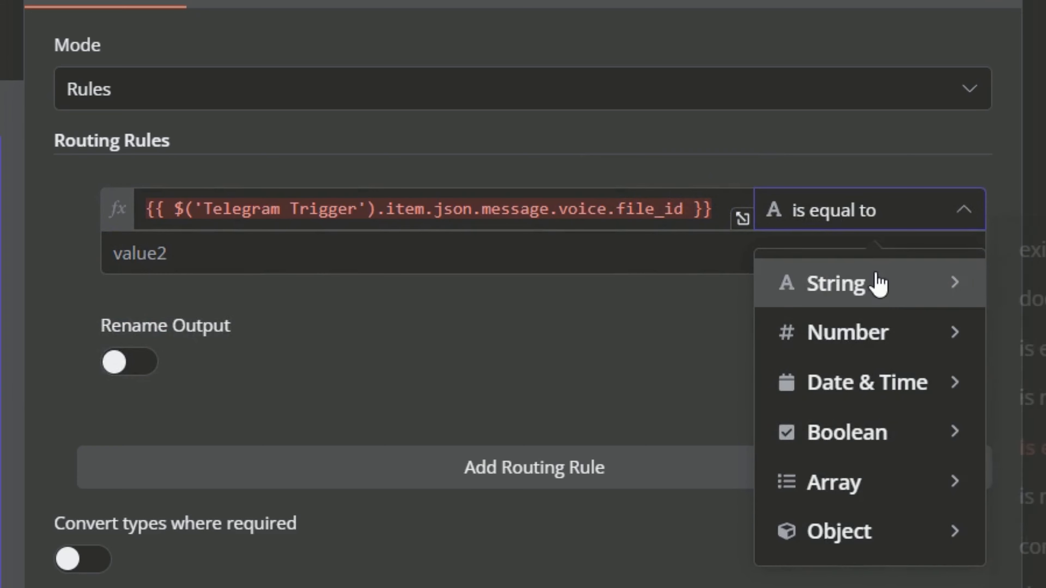
{"action": "mouse_move", "coordinate": [876, 283]}
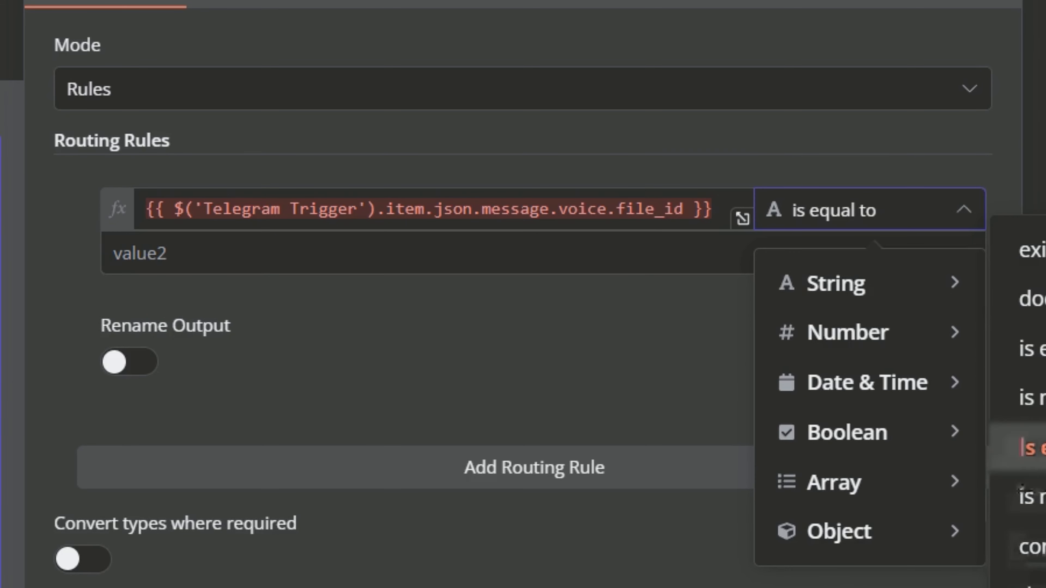
{"action": "left_click", "coordinate": [1033, 250]}
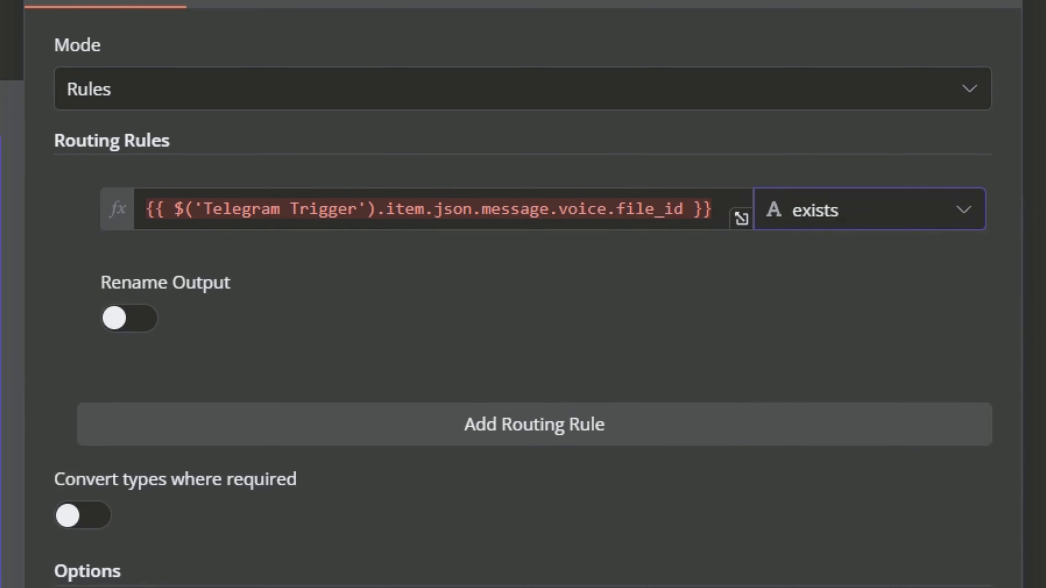
{"action": "double_click", "coordinate": [644, 211]}
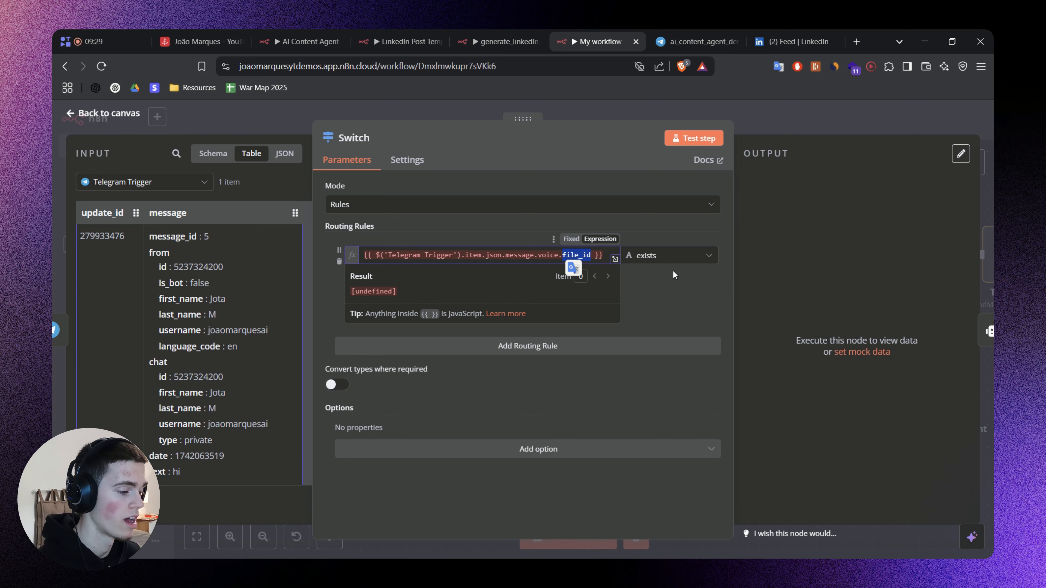
{"action": "left_click", "coordinate": [641, 274]}
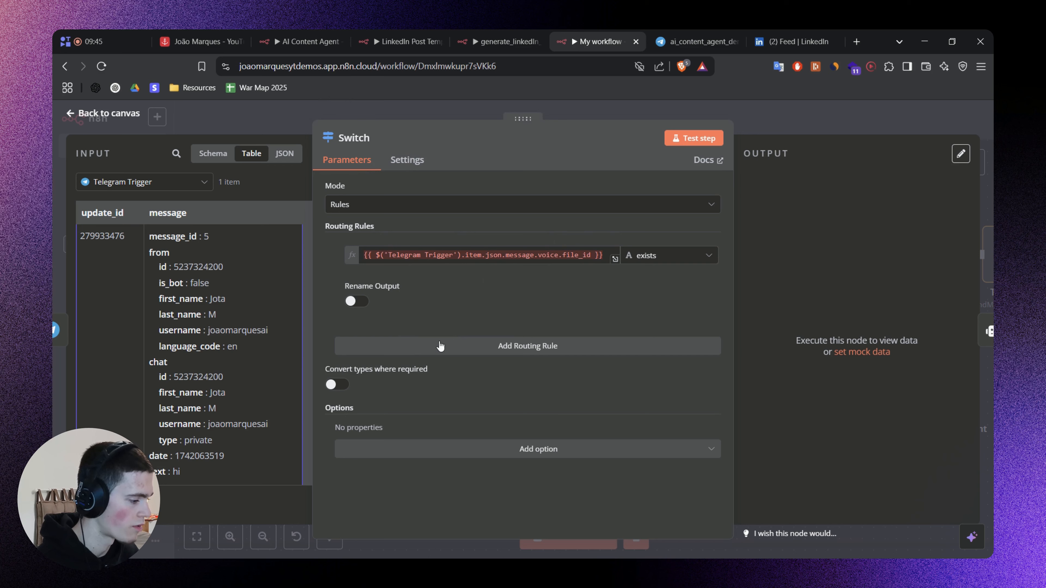
Add a second routing rule on {{ $('Telegram Trigger').item.json.message.text }} and choose its comparison condition.
{"action": "left_click", "coordinate": [453, 350]}
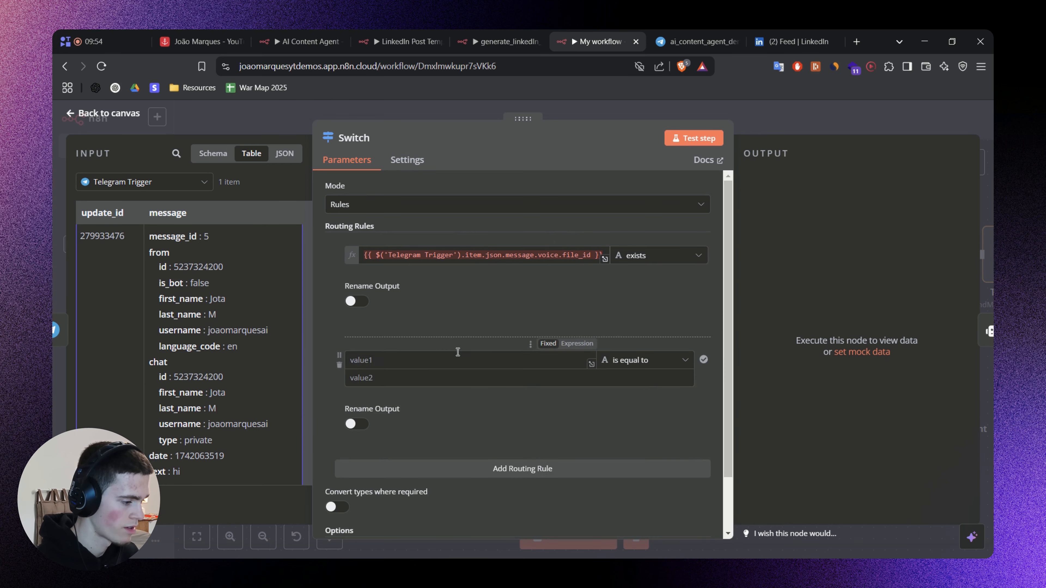
{"action": "left_click", "coordinate": [425, 364]}
{"action": "type", "text": "{{ $('Telegram Trigger').item.json.message.text }}"}
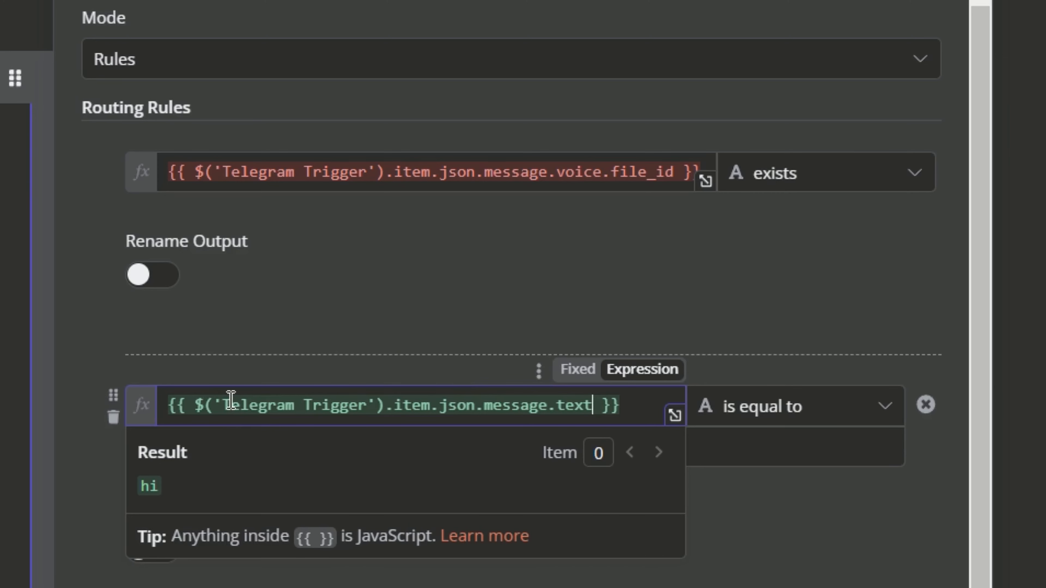
{"action": "double_click", "coordinate": [394, 360]}
{"action": "double_click", "coordinate": [576, 404]}
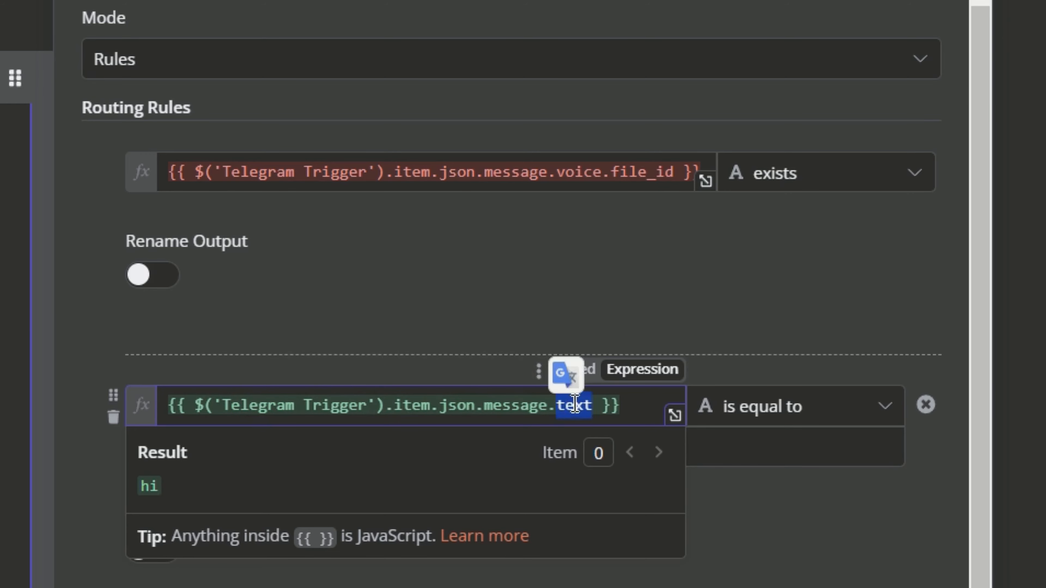
{"action": "left_click", "coordinate": [742, 420]}
{"action": "mouse_move", "coordinate": [812, 484]}
{"action": "left_click", "coordinate": [998, 218]}
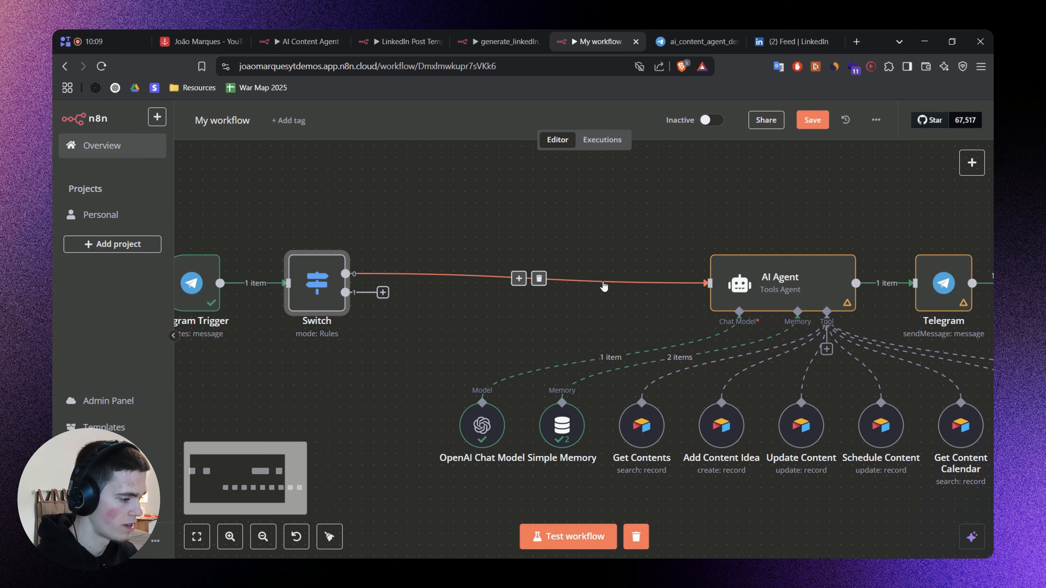
Remove the link from the Switch's output 0 to the AI Agent and connect output 1 to the AI Agent instead.
{"action": "left_click", "coordinate": [539, 279]}
{"action": "left_click_drag", "start_coordinate": [345, 293], "coordinate": [707, 283]}
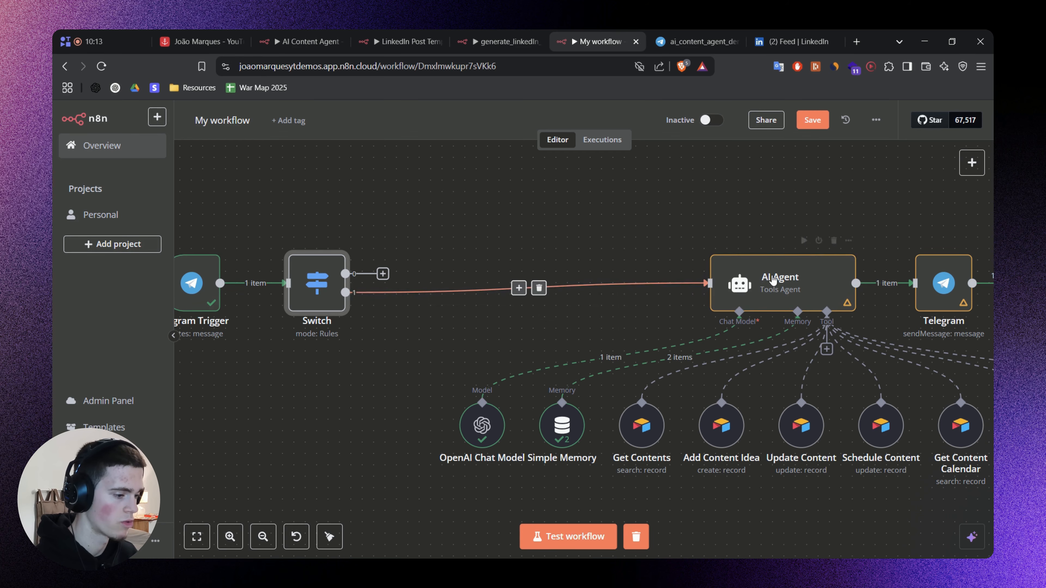
{"action": "scroll", "coordinate": [424, 247], "scroll_direction": "up", "scroll_amount": 3}
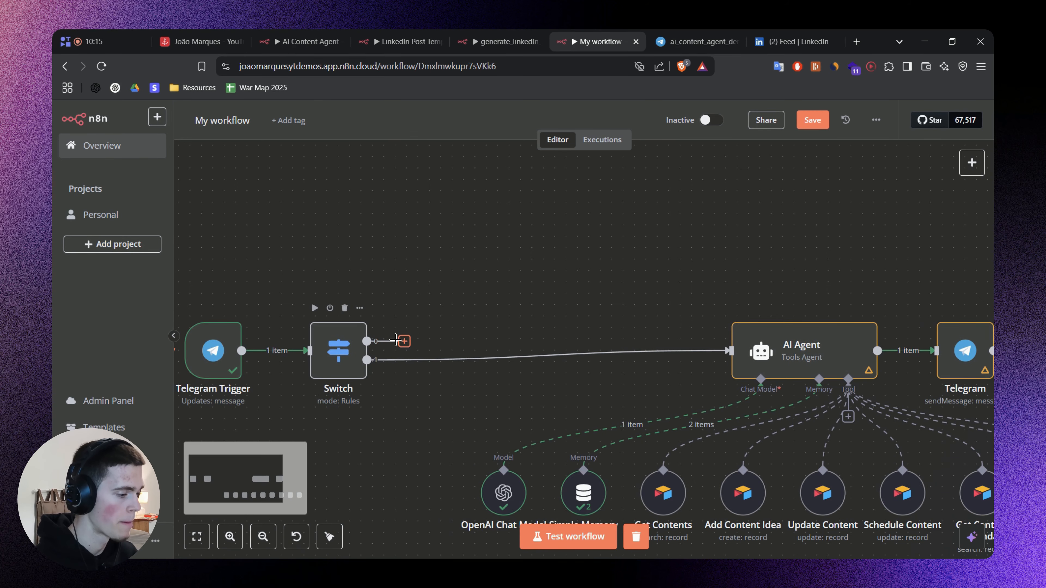
Check in the AI Content Agent workflow how the Telegram file and OpenAI transcription nodes link the Switch to the AI Agent.
{"action": "double_click", "coordinate": [339, 350]}
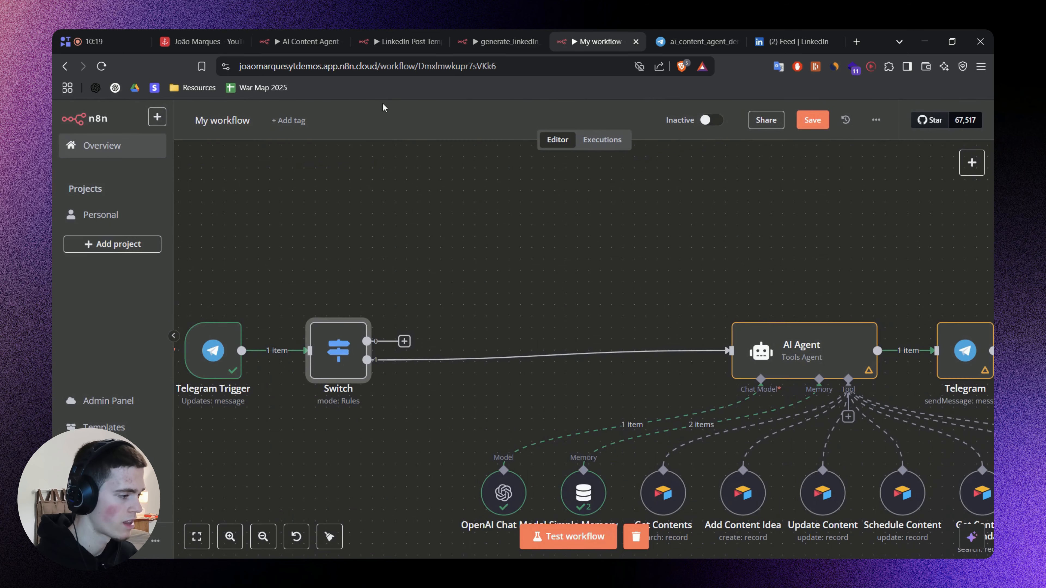
{"action": "left_click", "coordinate": [315, 43]}
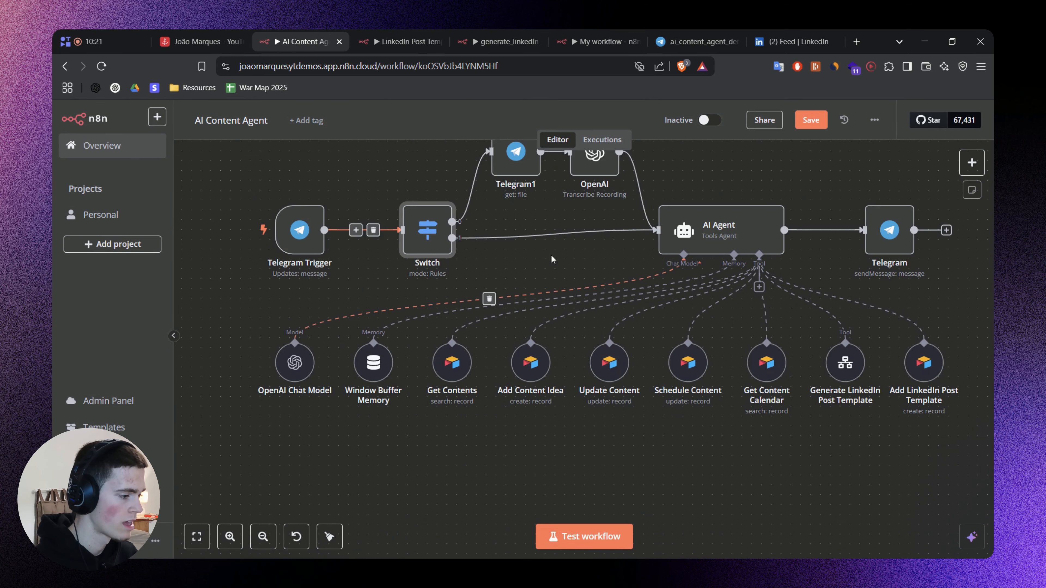
{"action": "scroll", "coordinate": [488, 279], "scroll_direction": "up", "scroll_amount": 2}
{"action": "left_click_drag", "start_coordinate": [488, 279], "coordinate": [578, 308]}
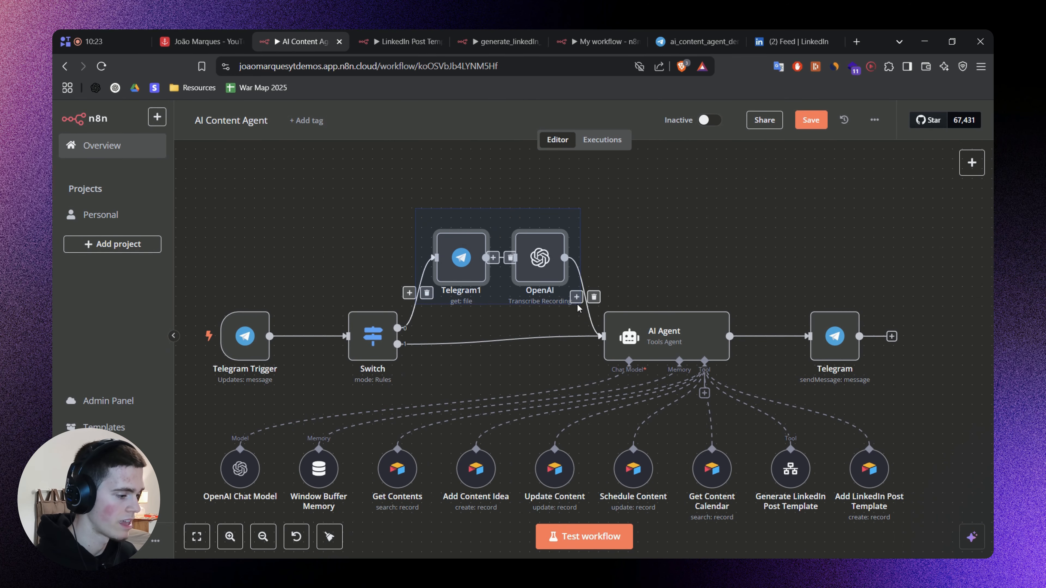
{"action": "left_click", "coordinate": [652, 252]}
{"action": "left_click", "coordinate": [589, 38]}
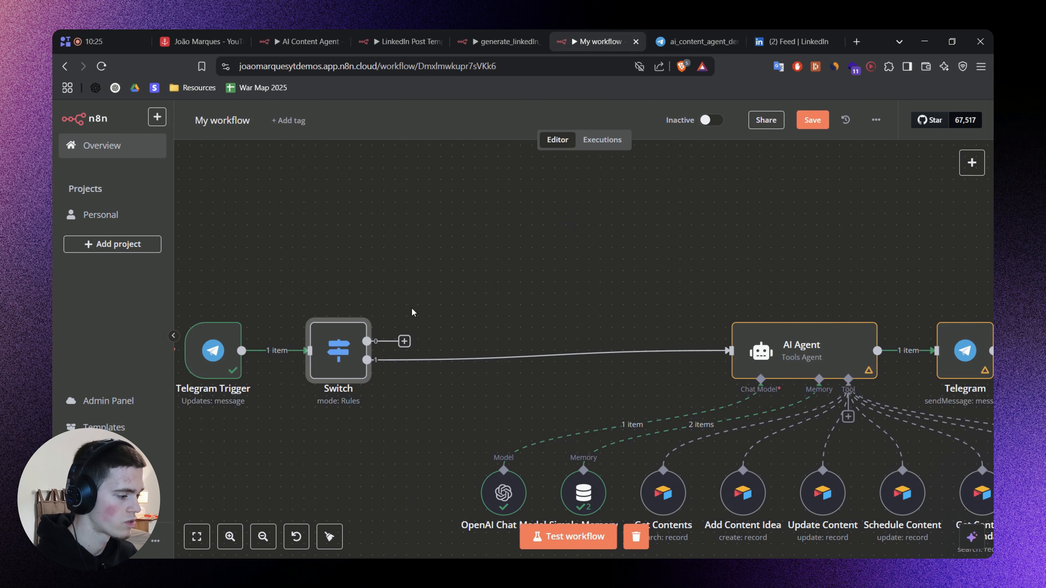
Add a Telegram "Get a file" node to the Switch's output 0 in My workflow.
{"action": "left_click_drag", "start_coordinate": [405, 342], "coordinate": [526, 272]}
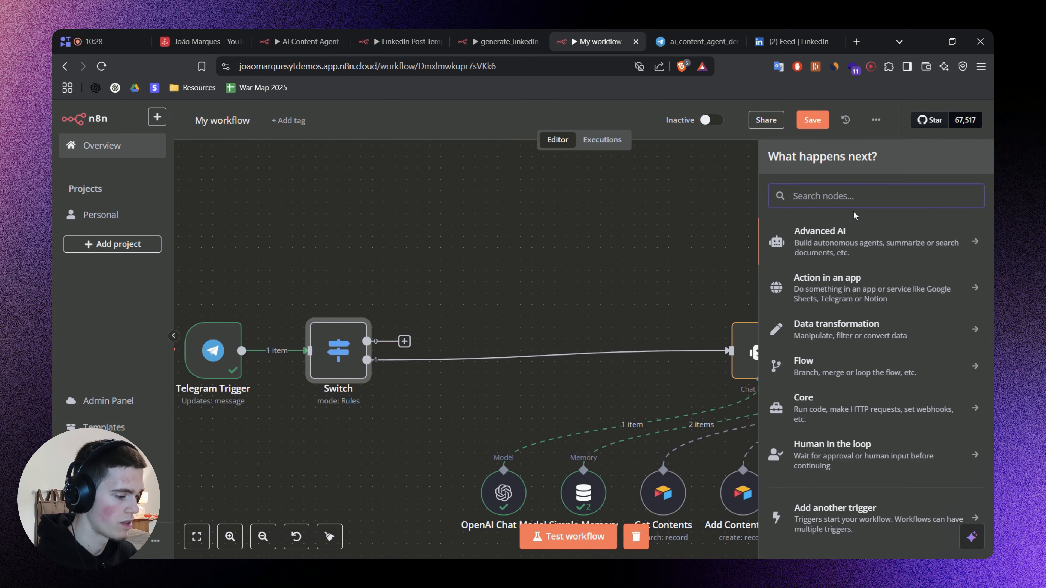
{"action": "type", "text": "Telegra"}
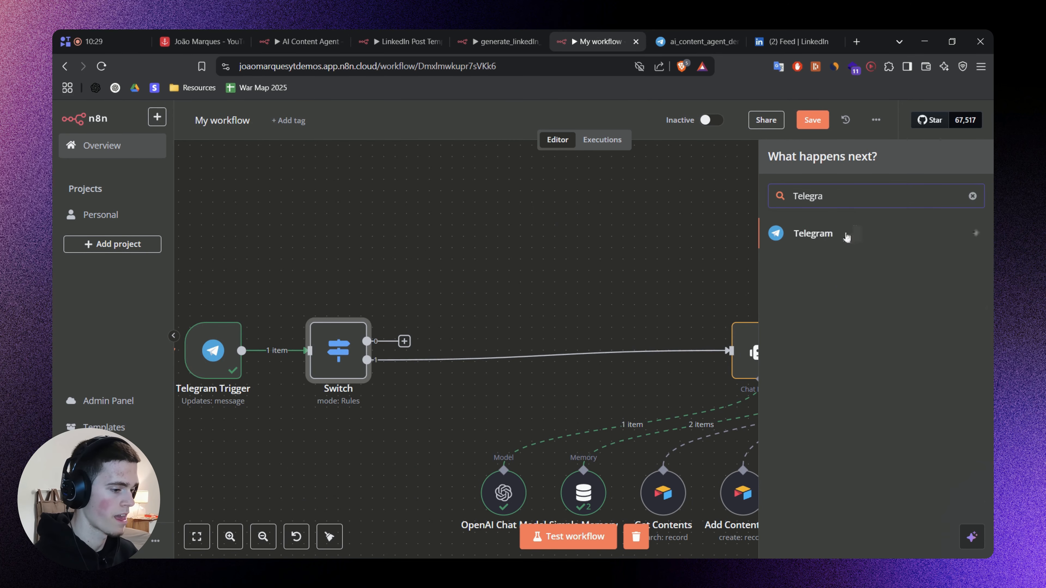
{"action": "left_click", "coordinate": [847, 235]}
{"action": "type", "text": "Get a"}
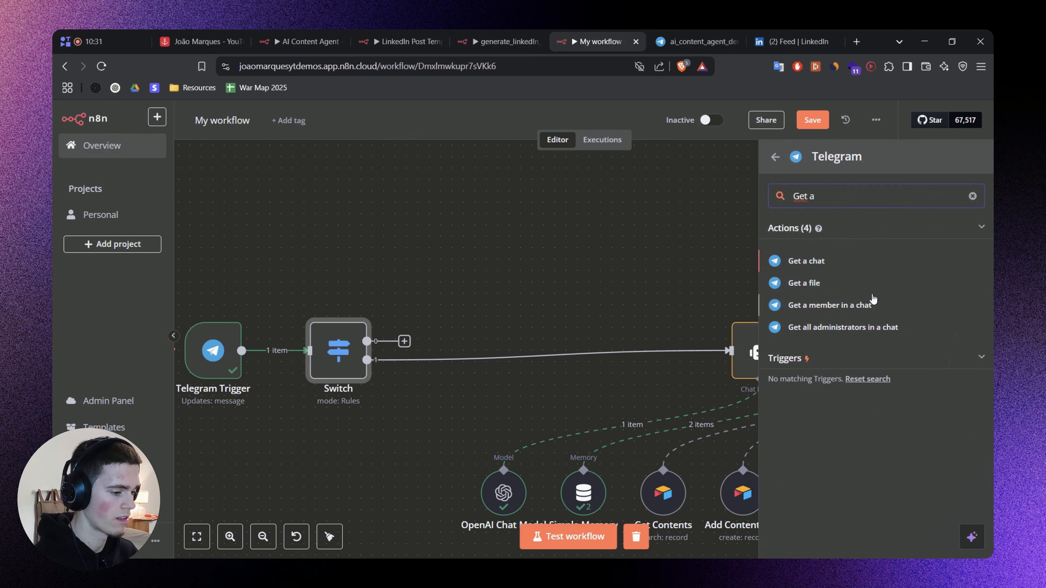
{"action": "left_click", "coordinate": [804, 284]}
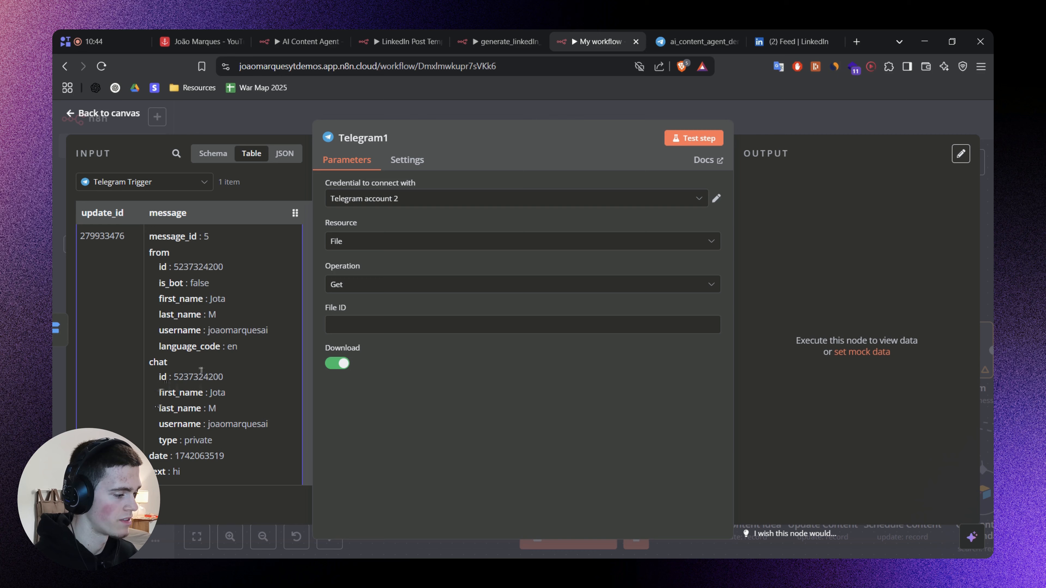
Try to get input data for Telegram1 by executing its previous nodes and recording a voice message in the bot's Telegram Web chat.
{"action": "left_click", "coordinate": [363, 327]}
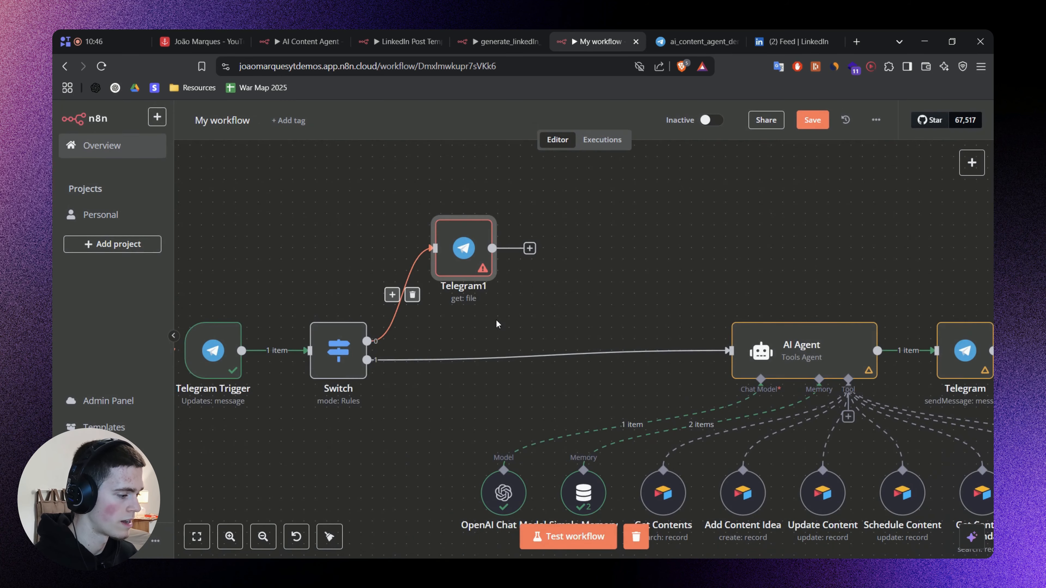
{"action": "double_click", "coordinate": [494, 244]}
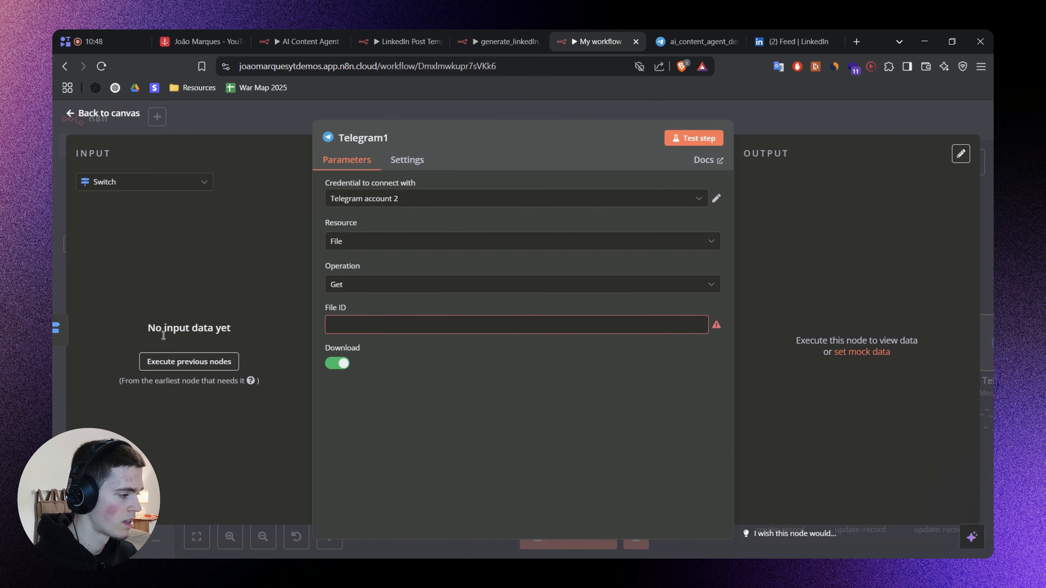
{"action": "left_click", "coordinate": [173, 362]}
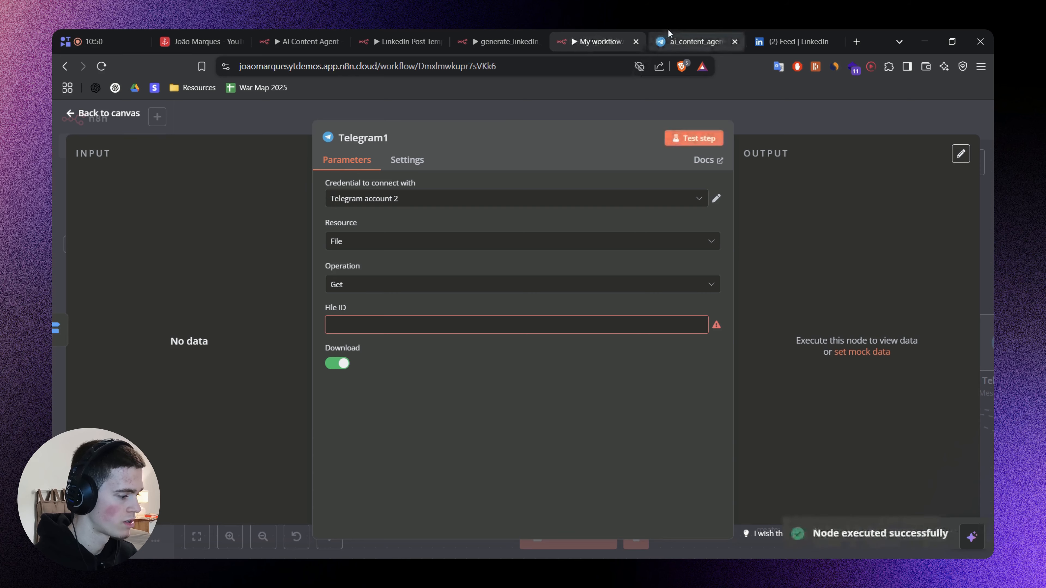
{"action": "left_click", "coordinate": [675, 31]}
{"action": "left_click", "coordinate": [823, 507]}
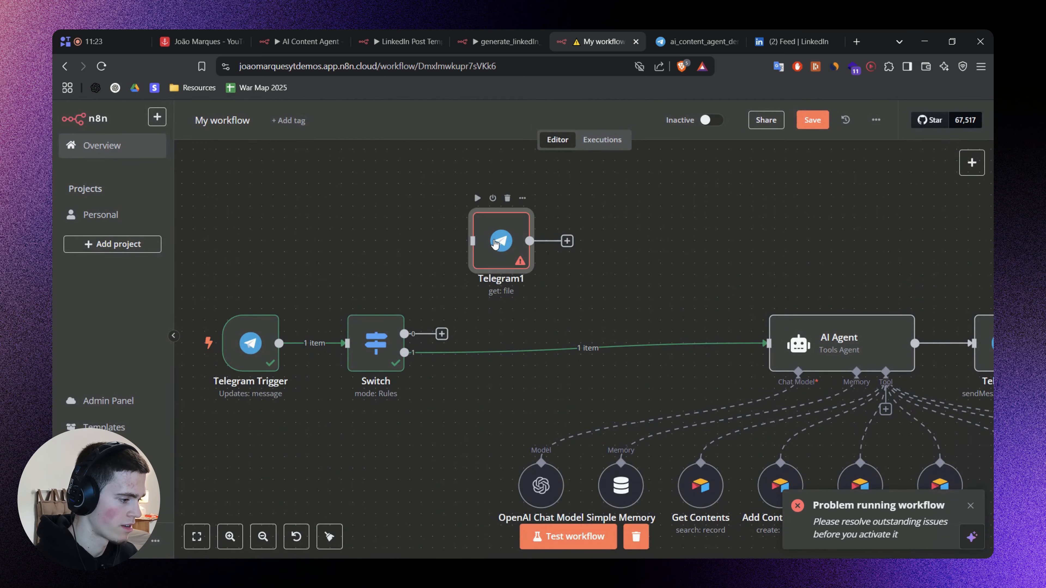
Fill the Telegram1 node's File ID with the placeholder adsd123123.
{"action": "double_click", "coordinate": [498, 241]}
{"action": "left_click", "coordinate": [398, 323]}
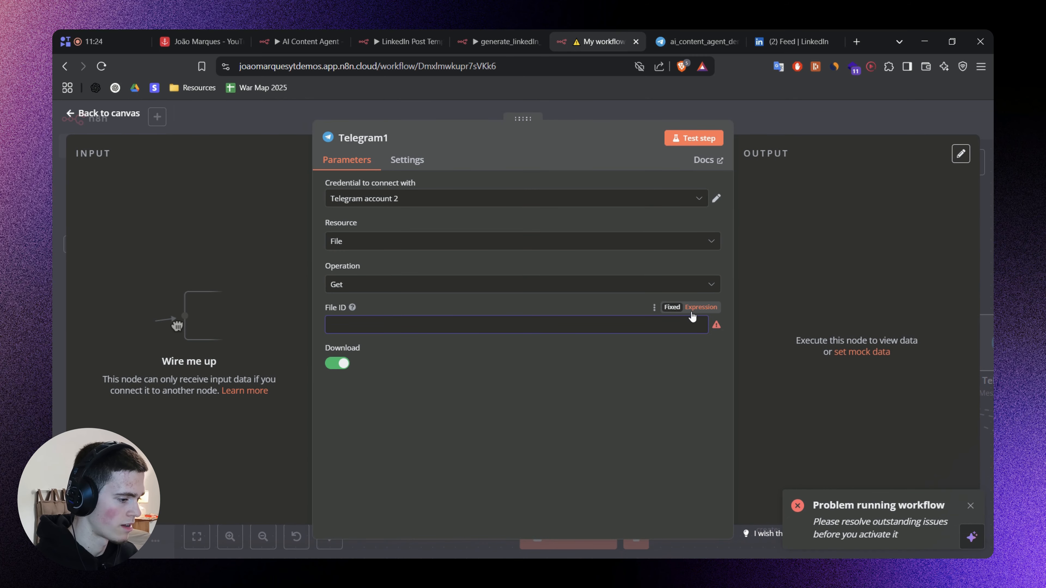
{"action": "type", "text": "adasdasd"}
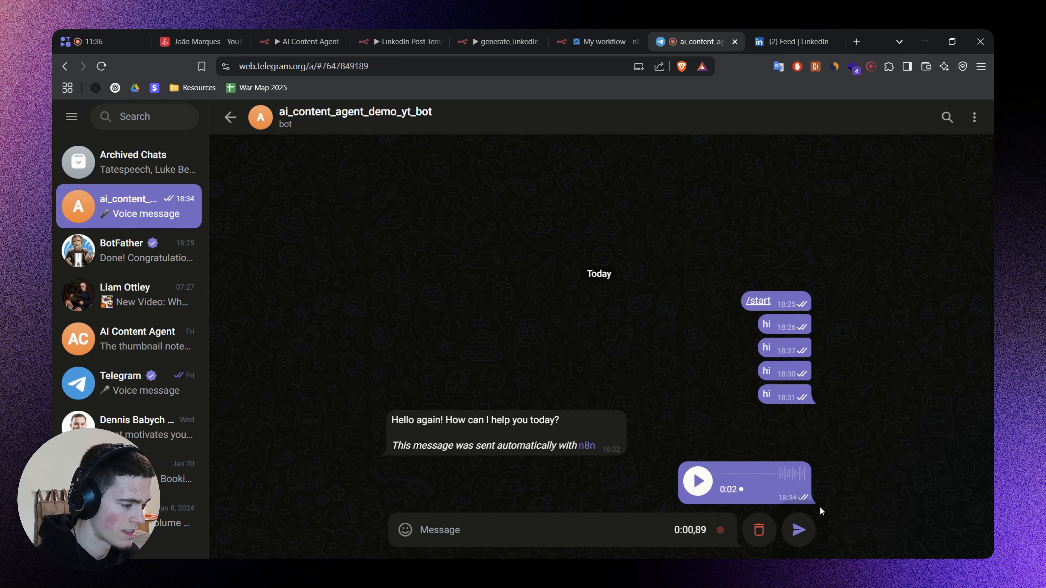
Send a voice message to the bot in Telegram Web and inspect the voice data in n8n's Telegram Trigger output.
{"action": "left_click", "coordinate": [809, 534]}
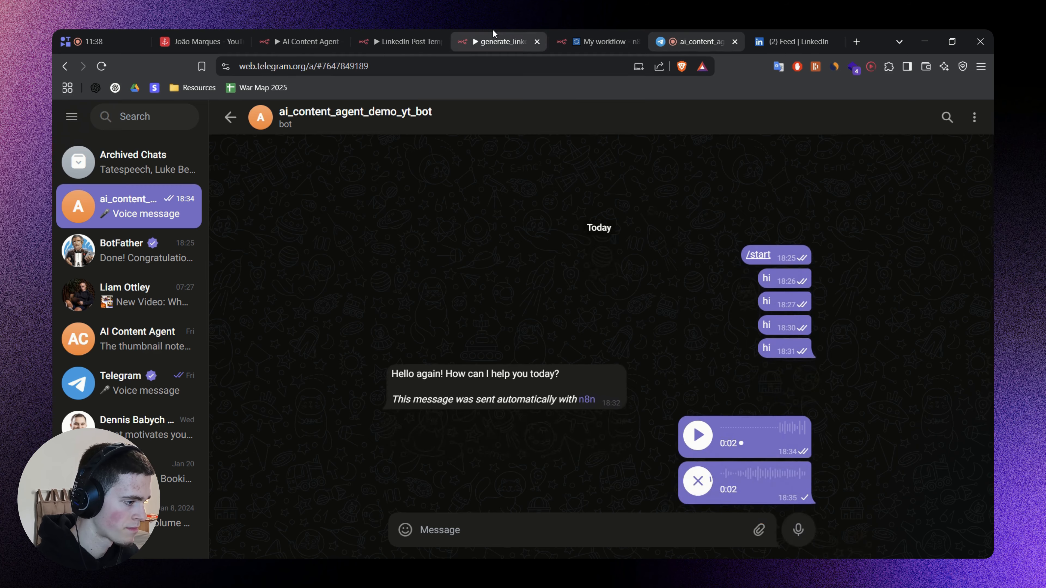
{"action": "left_click", "coordinate": [498, 41]}
{"action": "left_click", "coordinate": [589, 38]}
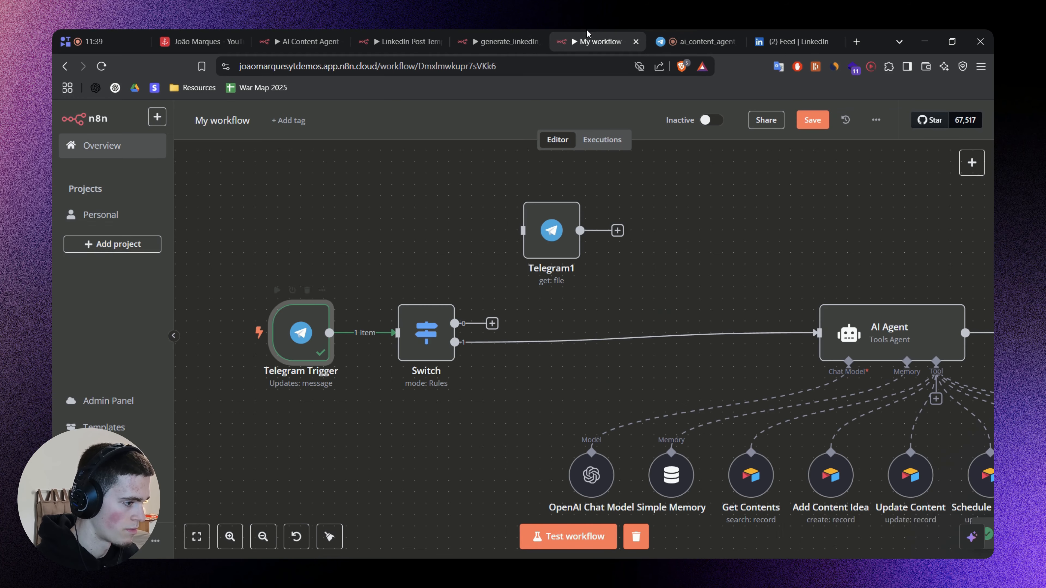
{"action": "double_click", "coordinate": [296, 321]}
{"action": "scroll", "coordinate": [713, 304], "scroll_direction": "down", "scroll_amount": 3}
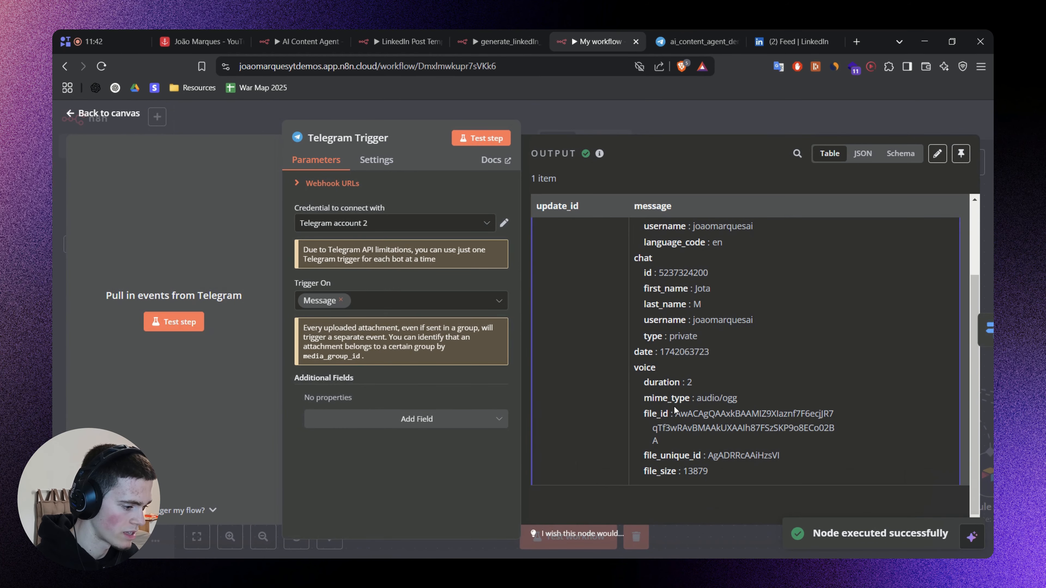
{"action": "key", "text": "Escape"}
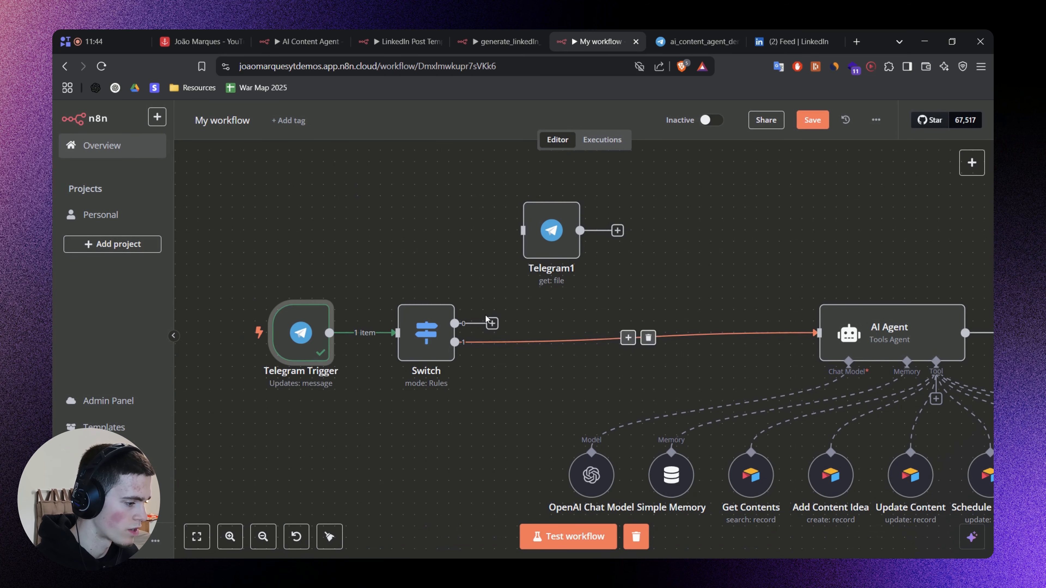
Replace Telegram1's File ID with the Telegram Trigger's {{ $('Telegram Trigger').item.json.message.voice.file_id }}.
{"action": "double_click", "coordinate": [548, 237]}
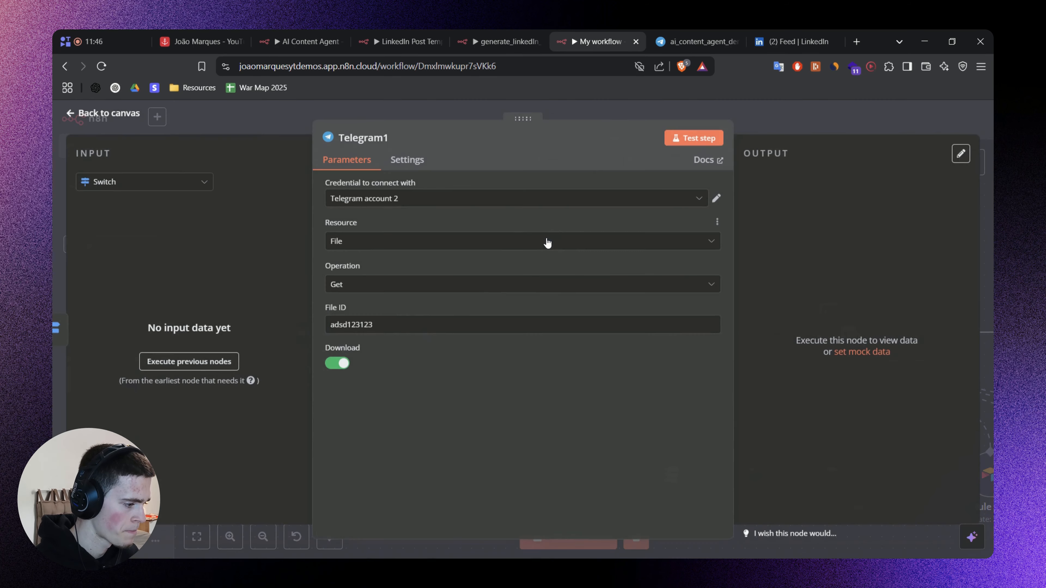
{"action": "left_click", "coordinate": [163, 186]}
{"action": "left_click", "coordinate": [145, 231]}
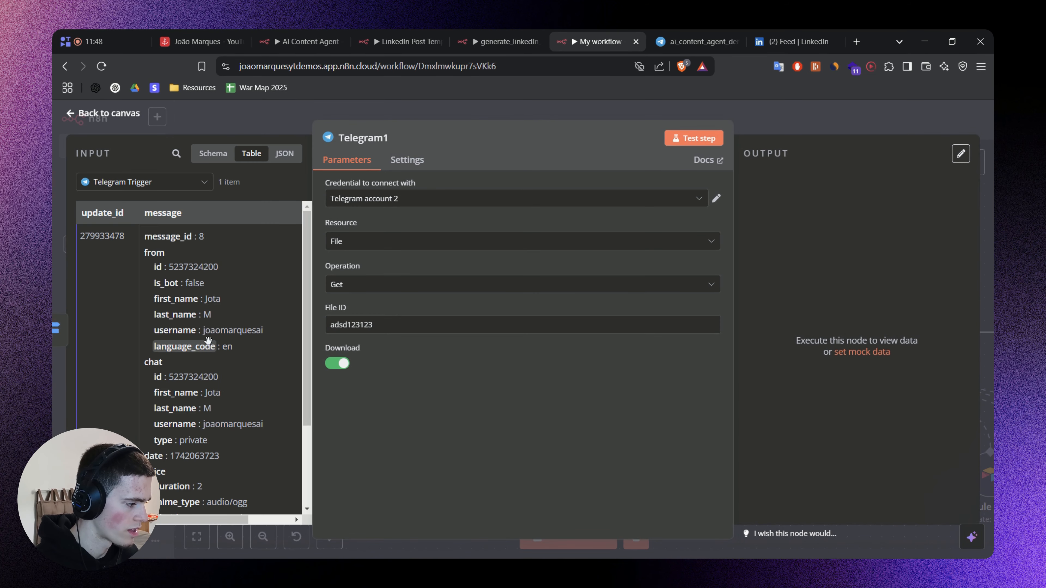
{"action": "scroll", "coordinate": [197, 342], "scroll_direction": "down", "scroll_amount": 3}
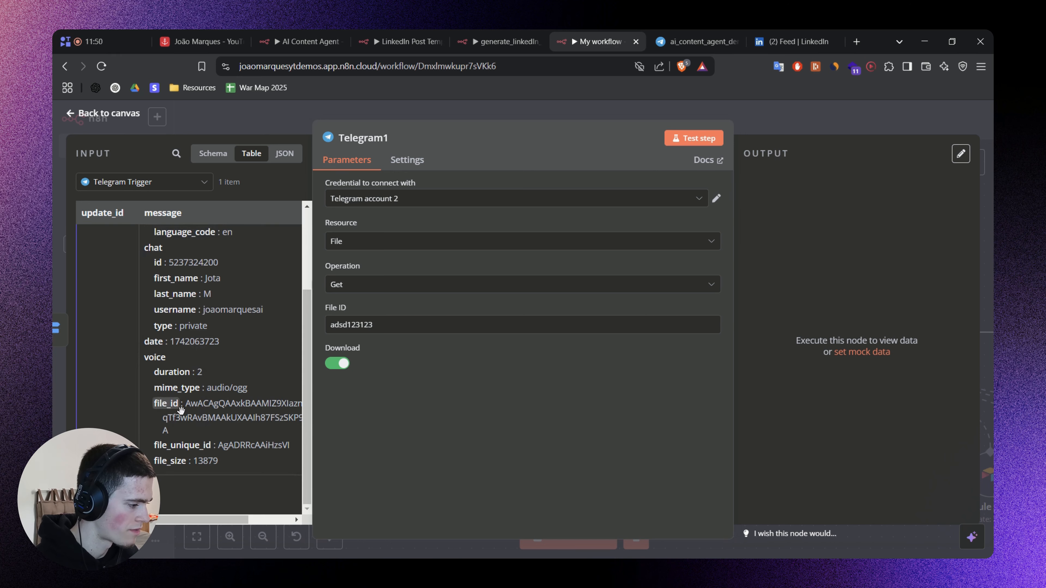
{"action": "left_click_drag", "start_coordinate": [180, 407], "coordinate": [413, 336]}
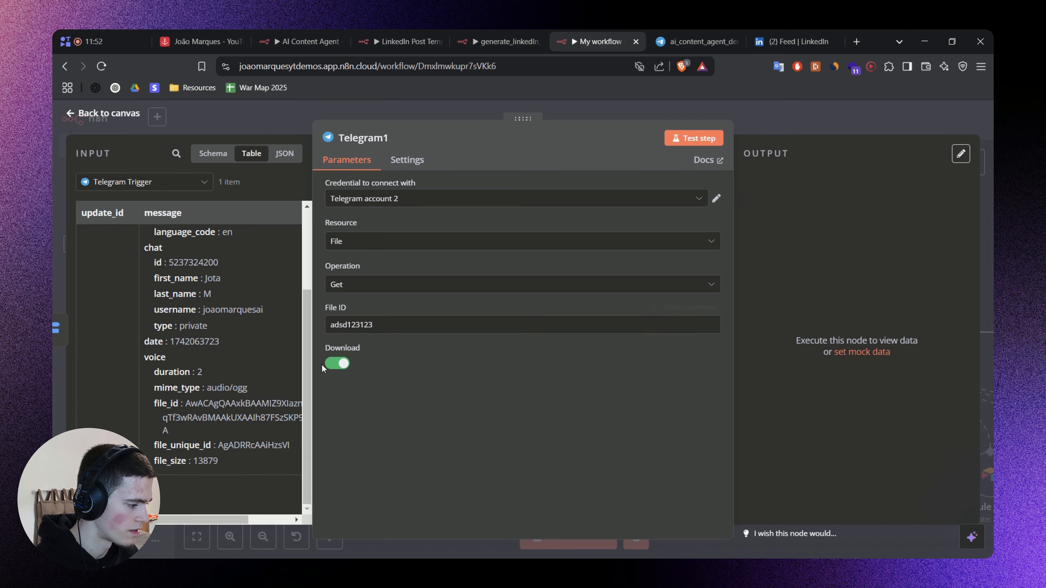
{"action": "left_click_drag", "start_coordinate": [179, 403], "coordinate": [392, 324]}
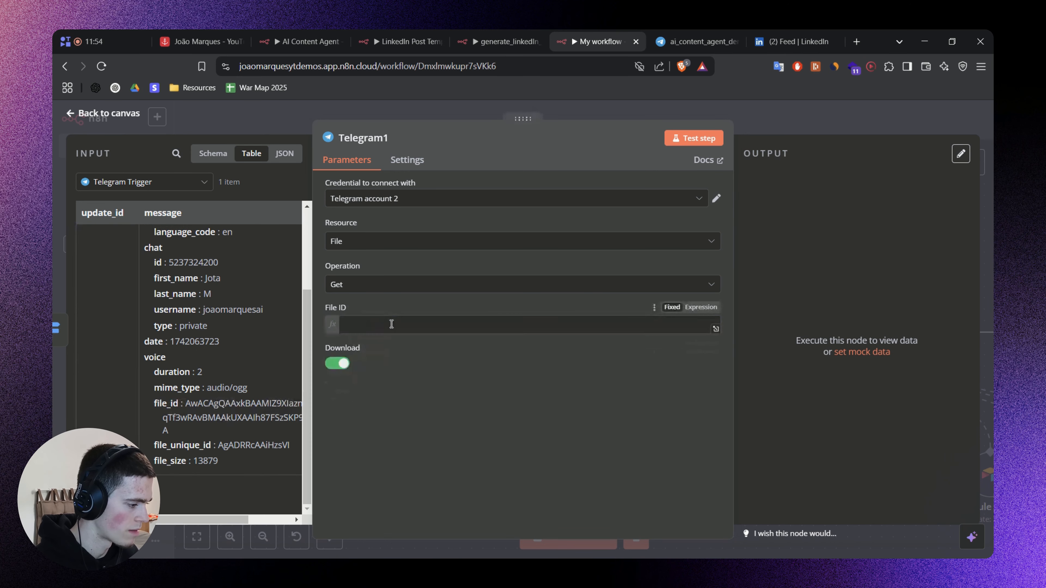
{"action": "left_click", "coordinate": [390, 324]}
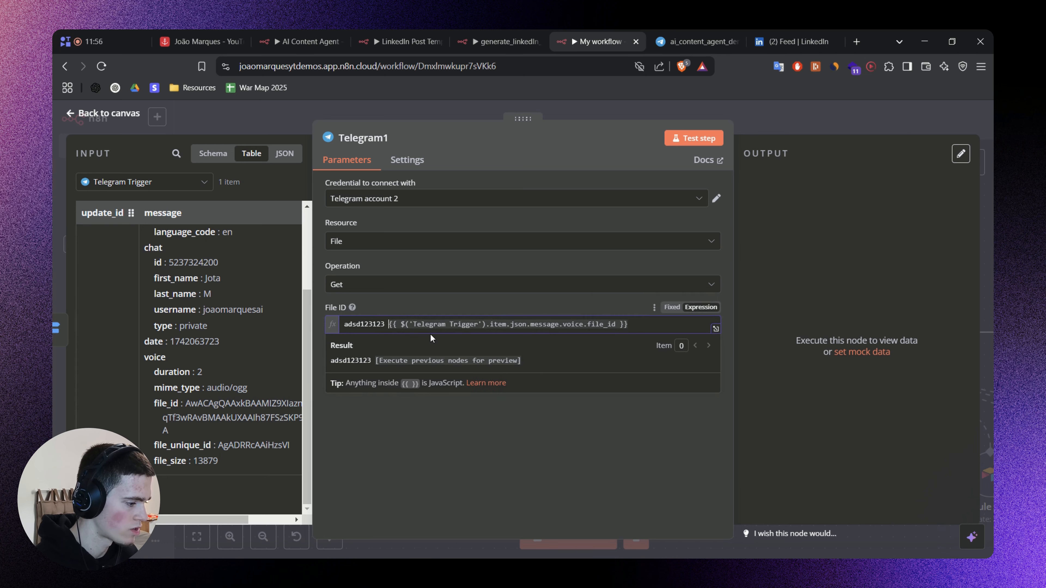
{"action": "key", "text": "BackSpace"}
{"action": "key", "text": "BackSpace"}
{"action": "key", "text": "BackSpace"}
{"action": "key", "text": "BackSpace"}
{"action": "key", "text": "BackSpace"}
{"action": "key", "text": "BackSpace"}
{"action": "key", "text": "BackSpace"}
{"action": "key", "text": "BackSpace"}
{"action": "key", "text": "BackSpace"}
{"action": "key", "text": "BackSpace"}
{"action": "key", "text": "BackSpace"}
{"action": "left_click", "coordinate": [462, 439]}
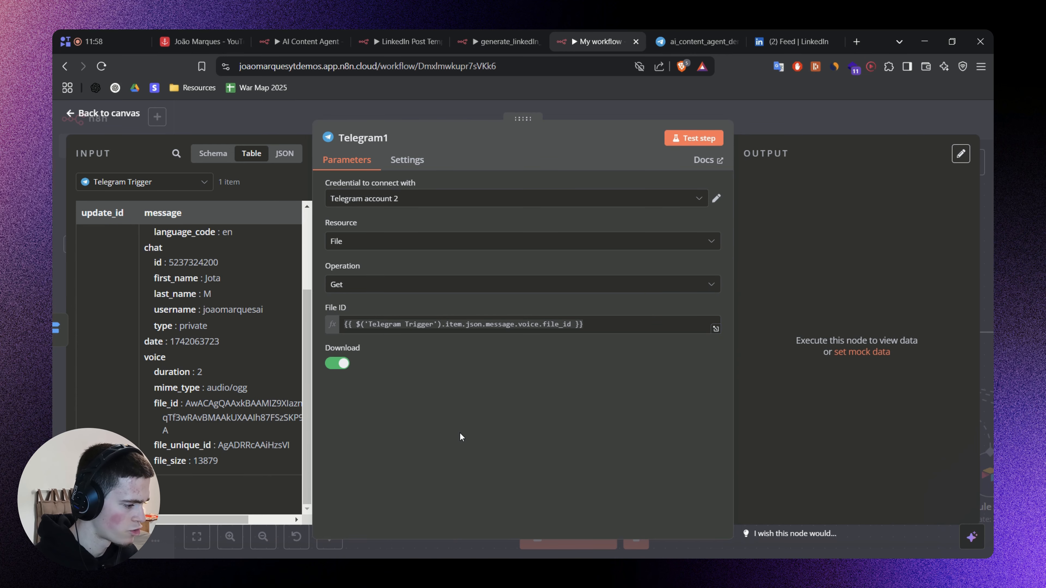
Test the Telegram1 node to download the voice file and return to the canvas.
{"action": "left_click", "coordinate": [703, 139]}
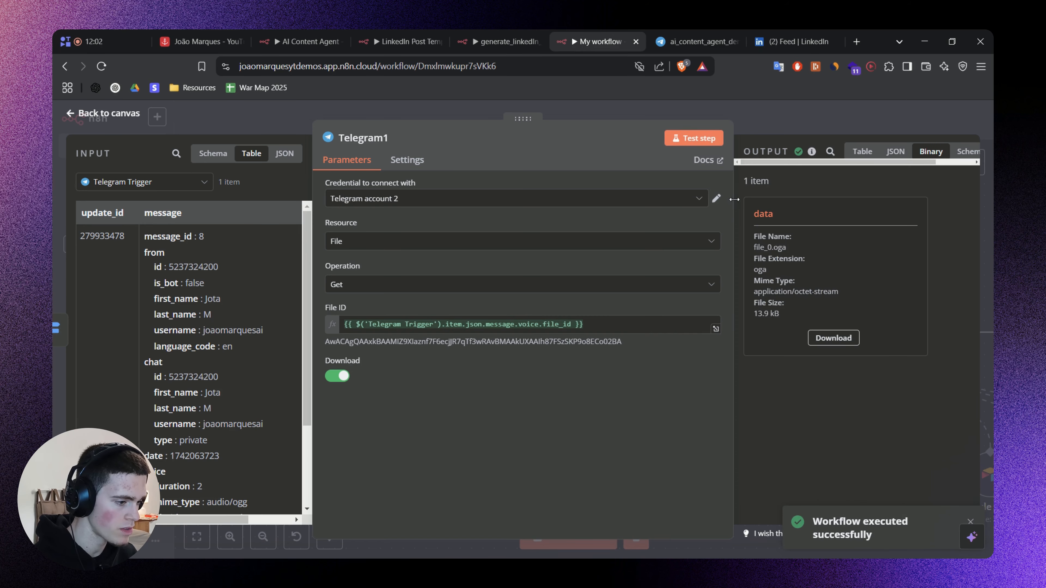
{"action": "left_click", "coordinate": [737, 125]}
{"action": "left_click_drag", "start_coordinate": [691, 218], "coordinate": [586, 236]}
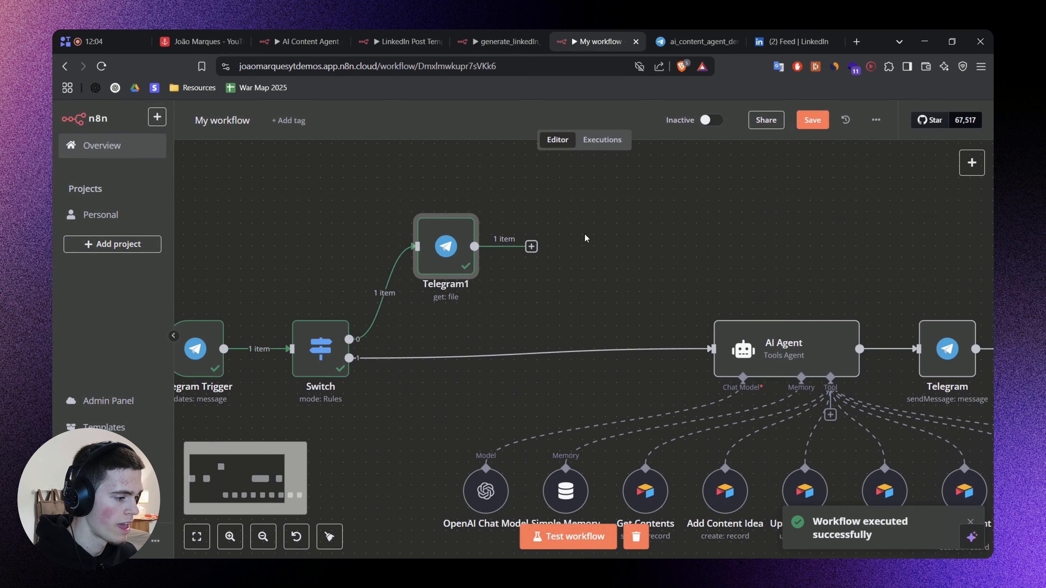
Add an OpenAI "Transcribe a recording" node after Telegram1.
{"action": "left_click", "coordinate": [531, 247]}
{"action": "type", "text": "Whisp"}
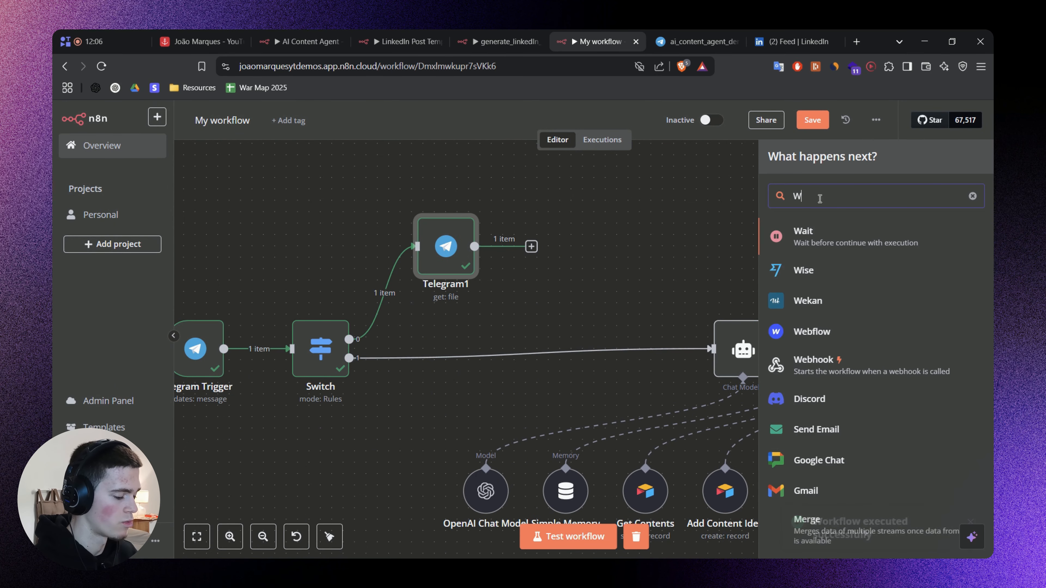
{"action": "left_click", "coordinate": [838, 237]}
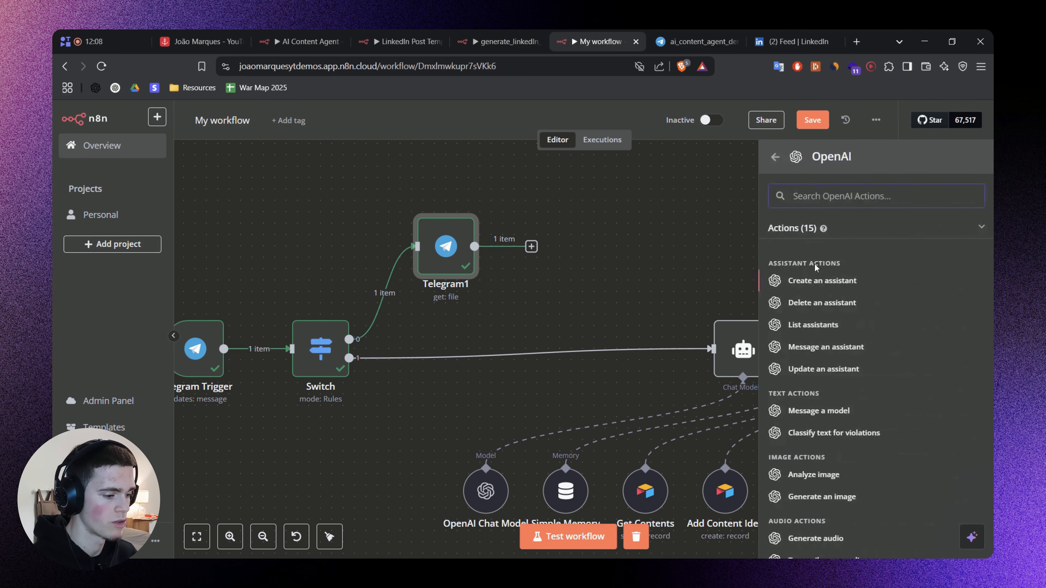
{"action": "scroll", "coordinate": [844, 330], "scroll_direction": "down", "scroll_amount": 3}
{"action": "type", "text": "trans"}
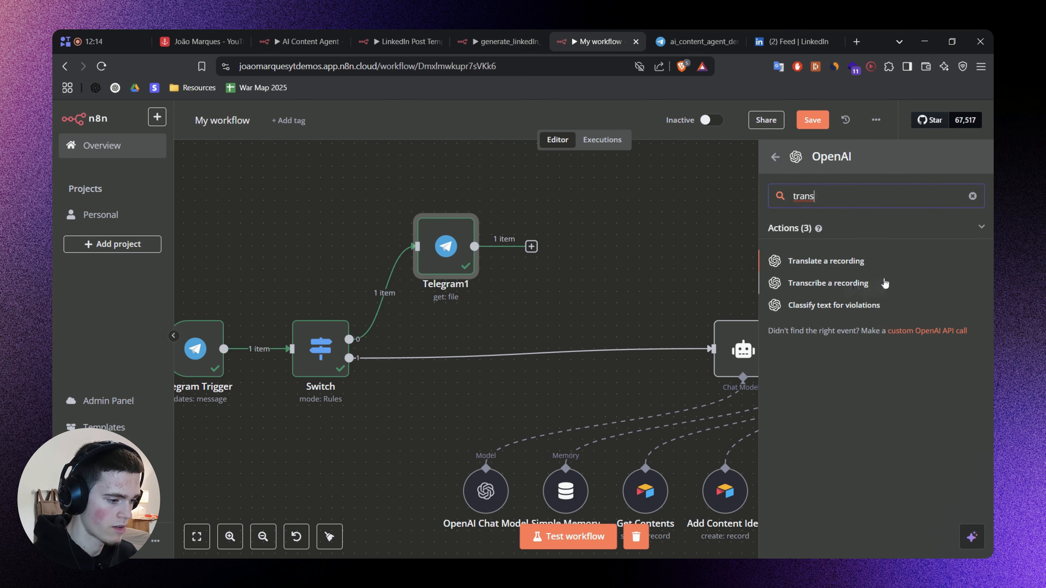
{"action": "left_click", "coordinate": [885, 284]}
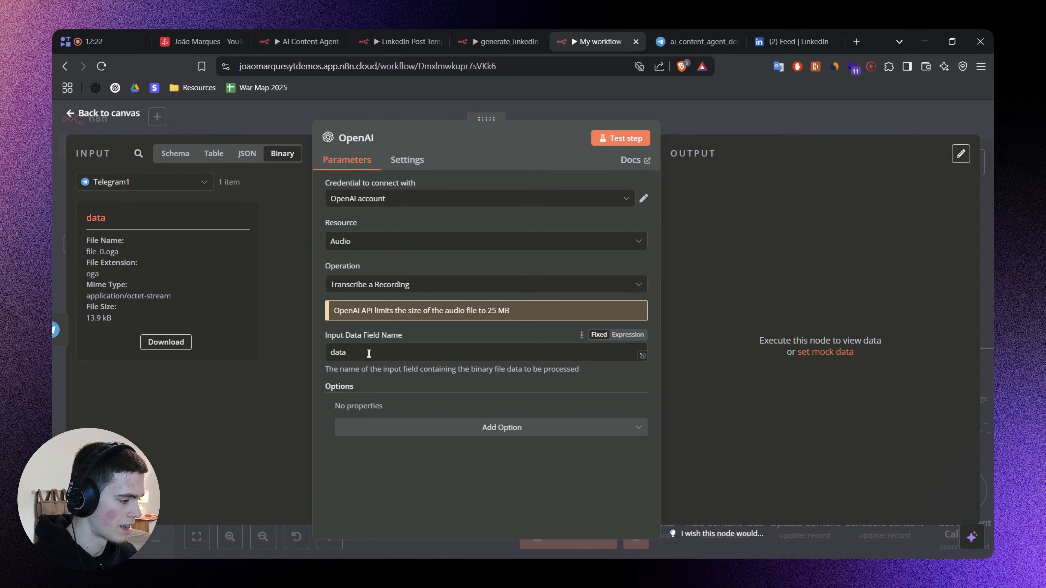
Check that the OpenAI node's Input Data Field Name matches Telegram1's binary field data and test the transcription.
{"action": "left_click", "coordinate": [402, 352]}
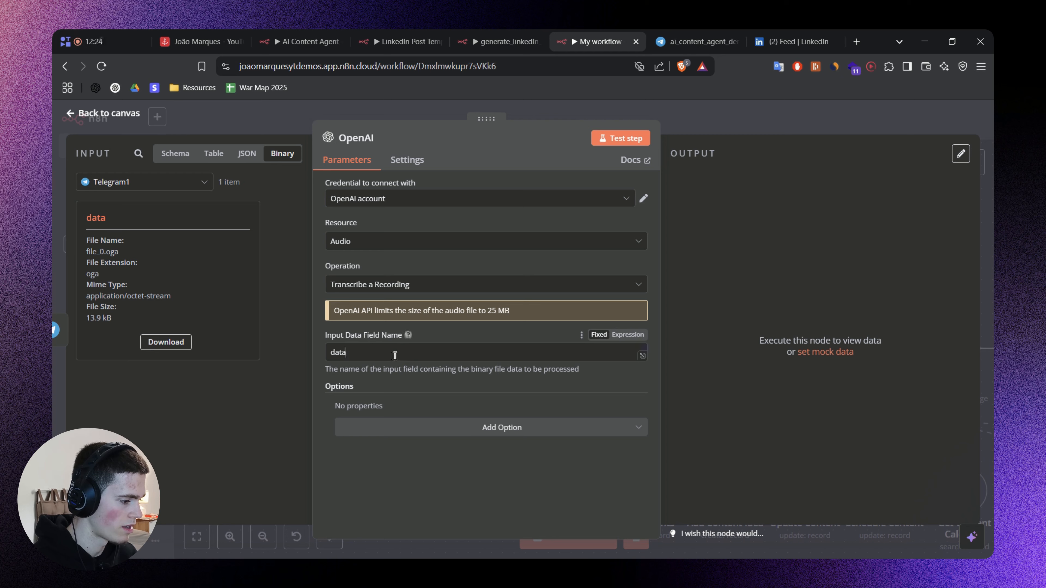
{"action": "double_click", "coordinate": [98, 220]}
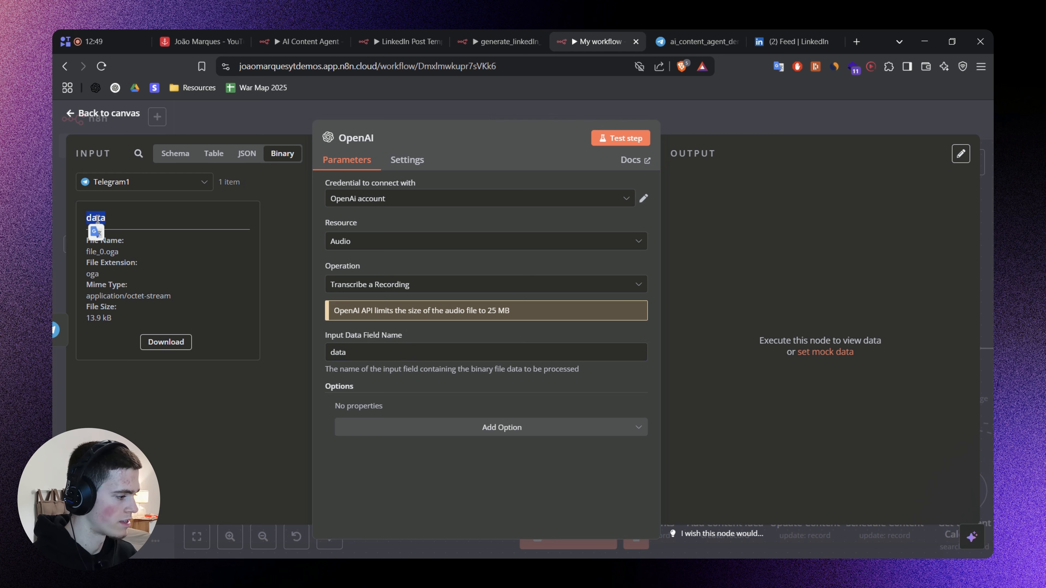
{"action": "left_click", "coordinate": [408, 386]}
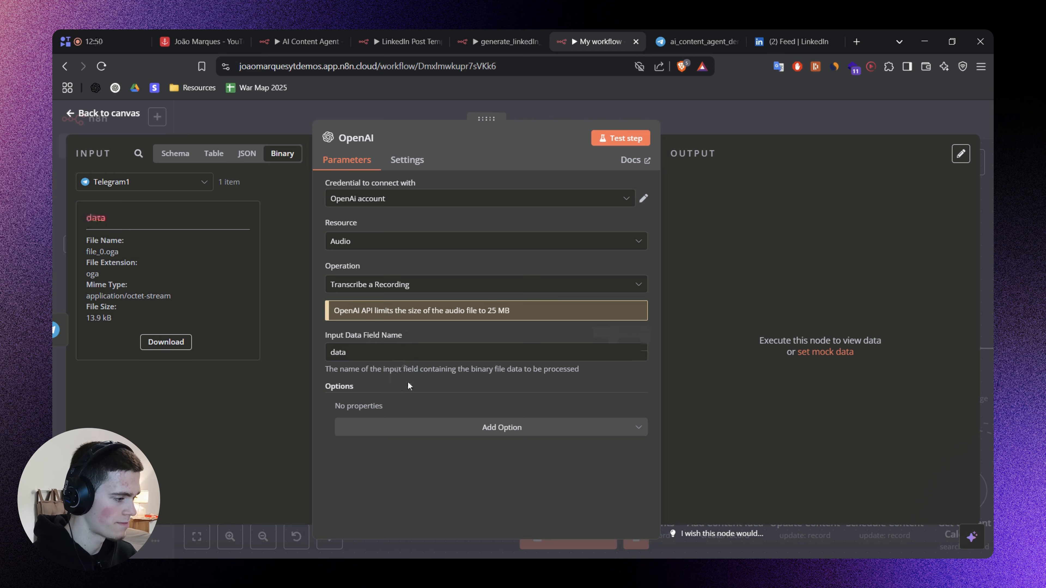
{"action": "left_click", "coordinate": [612, 141]}
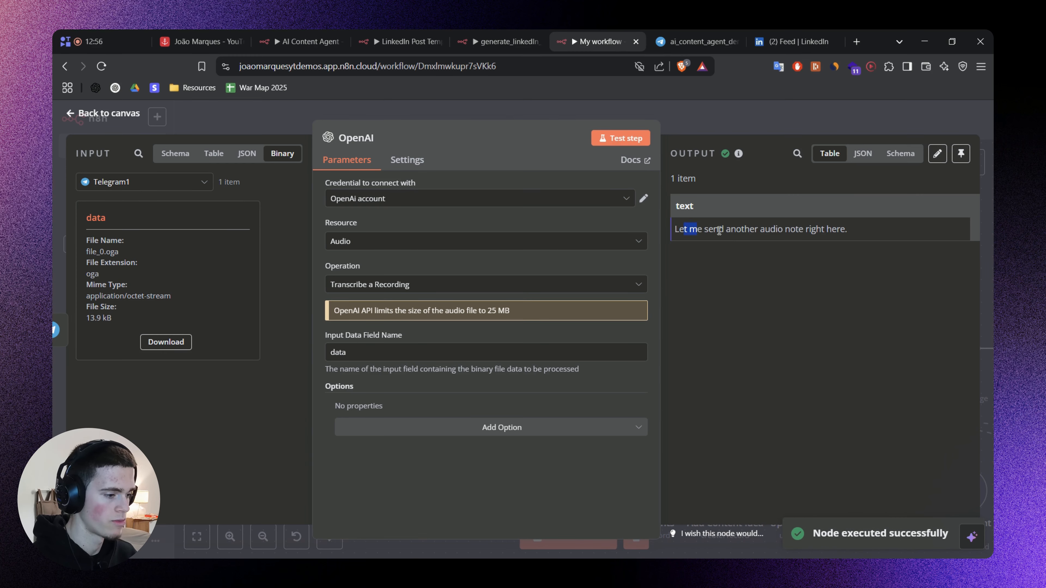
Return to the canvas and connect the OpenAI transcription node's output to the AI Agent's input.
{"action": "left_click_drag", "start_coordinate": [719, 231], "coordinate": [638, 265]}
{"action": "left_click", "coordinate": [823, 269]}
{"action": "left_click", "coordinate": [709, 262]}
{"action": "left_click", "coordinate": [750, 112]}
{"action": "left_click_drag", "start_coordinate": [555, 252], "coordinate": [555, 260]}
{"action": "left_click_drag", "start_coordinate": [629, 255], "coordinate": [696, 358]}
{"action": "left_click_drag", "start_coordinate": [782, 238], "coordinate": [627, 193]}
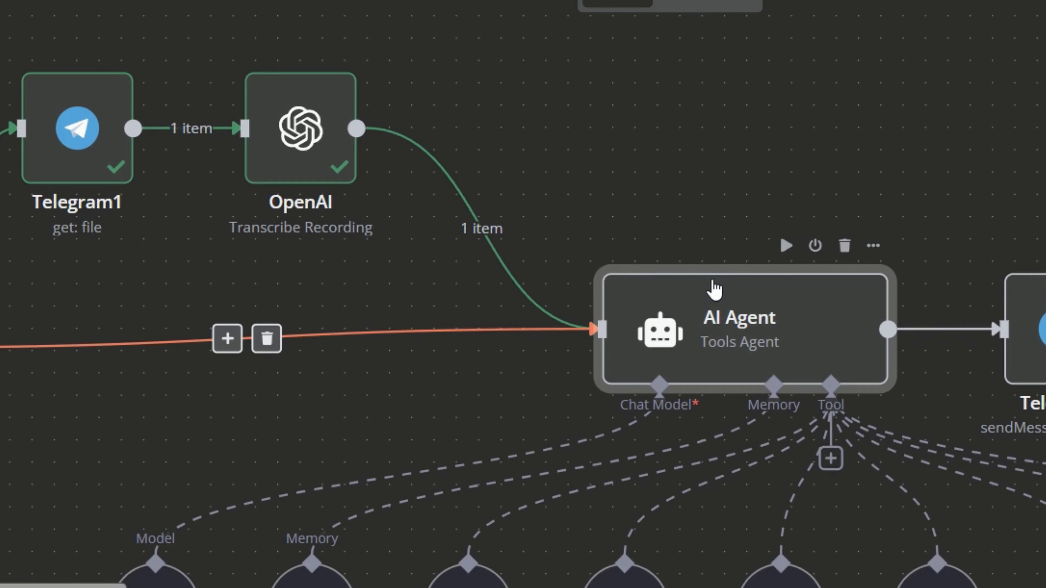
Open the AI Agent and examine the part of its prompt expression that reads the Telegram Trigger's message text.
{"action": "double_click", "coordinate": [609, 295]}
{"action": "left_click", "coordinate": [428, 297]}
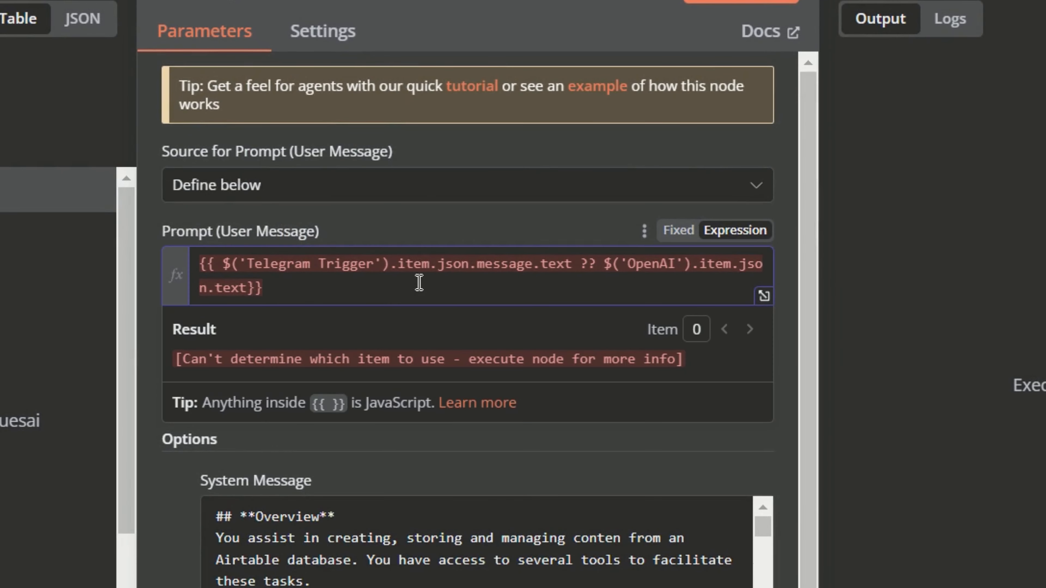
{"action": "double_click", "coordinate": [268, 272]}
{"action": "left_click", "coordinate": [350, 266]}
{"action": "double_click", "coordinate": [501, 266]}
{"action": "double_click", "coordinate": [556, 264]}
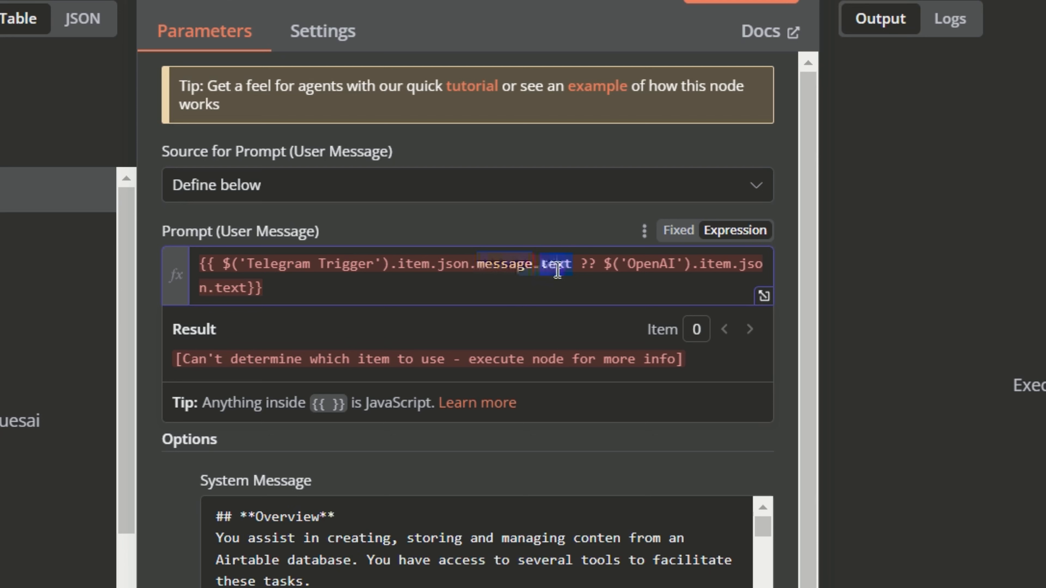
{"action": "left_click", "coordinate": [579, 263]}
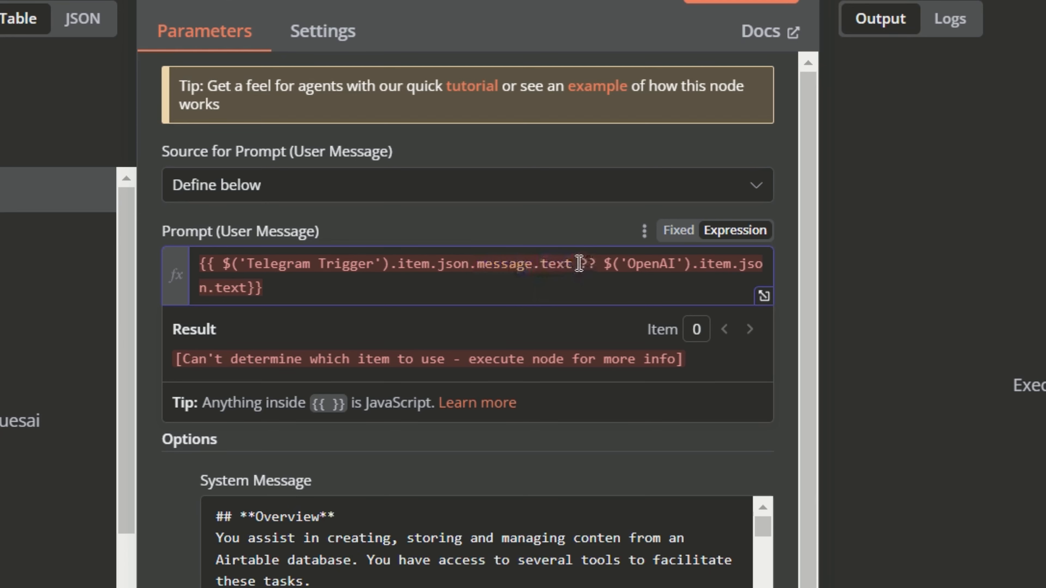
{"action": "left_click", "coordinate": [231, 259], "text": "shift"}
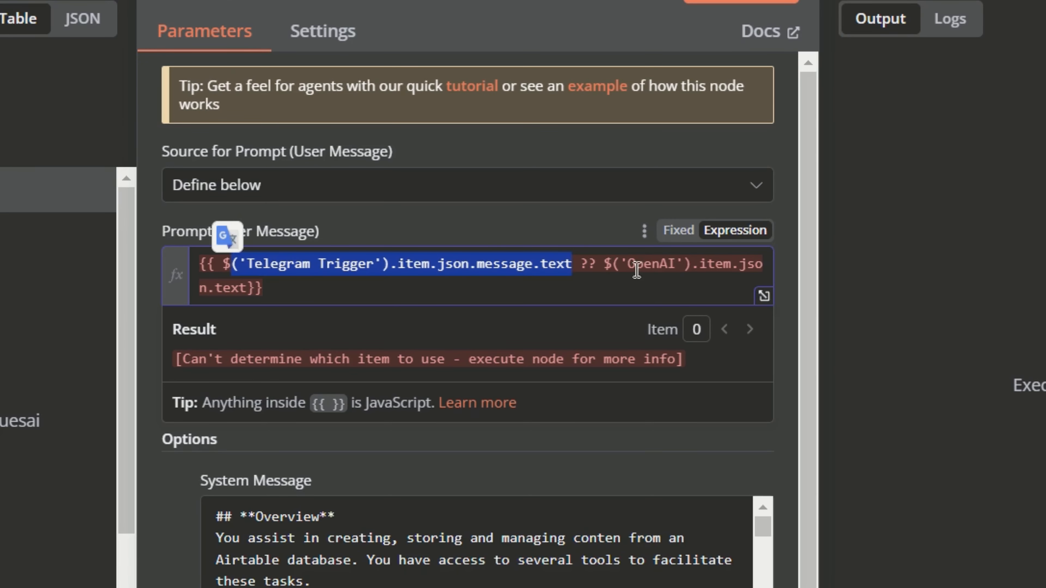
Examine the prompt expression's ?? fallback to the OpenAI node's transcribed text and return to the canvas.
{"action": "double_click", "coordinate": [651, 263]}
{"action": "double_click", "coordinate": [715, 264]}
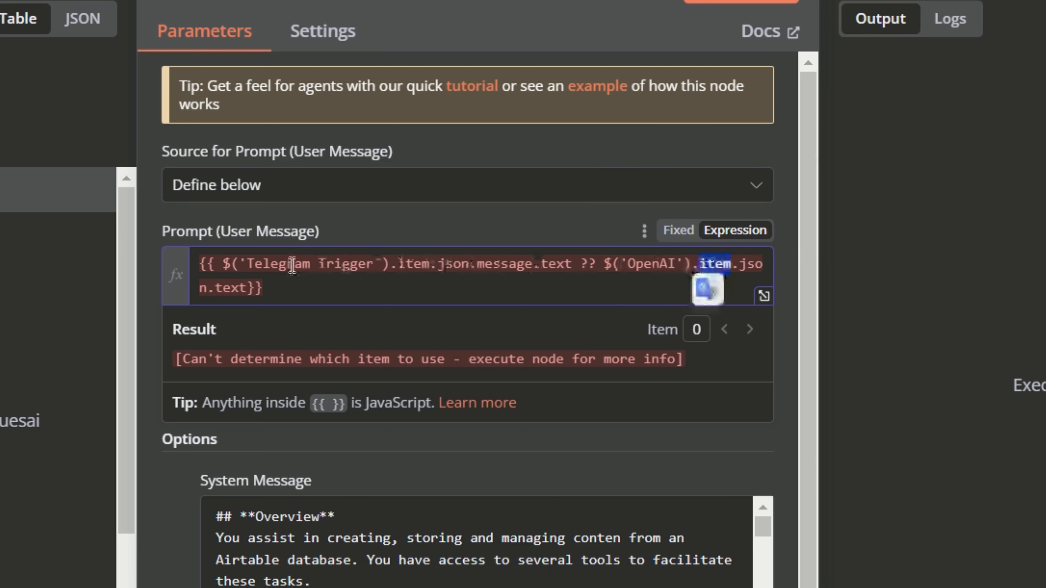
{"action": "double_click", "coordinate": [229, 286]}
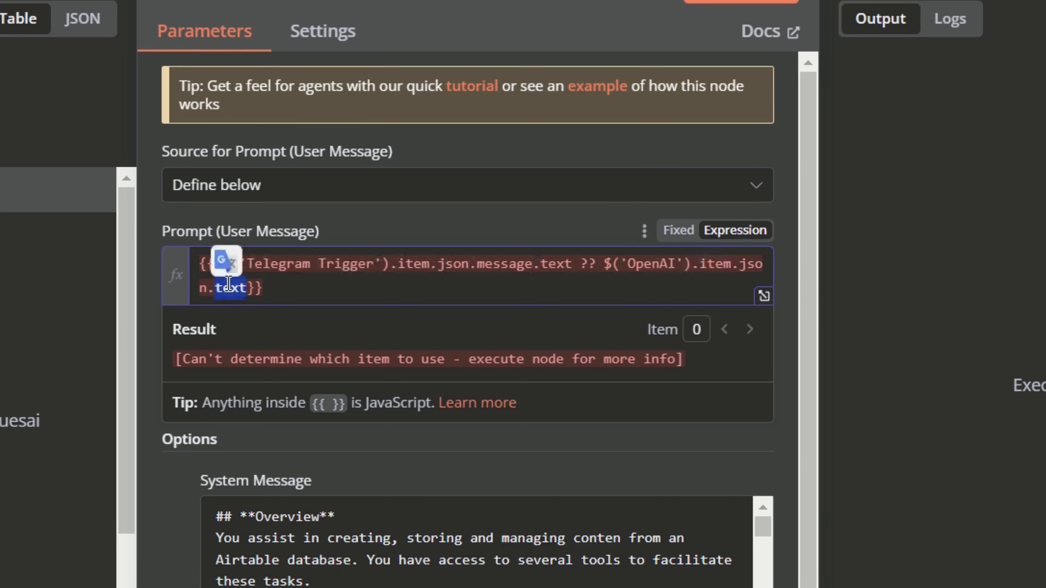
{"action": "left_click", "coordinate": [477, 290]}
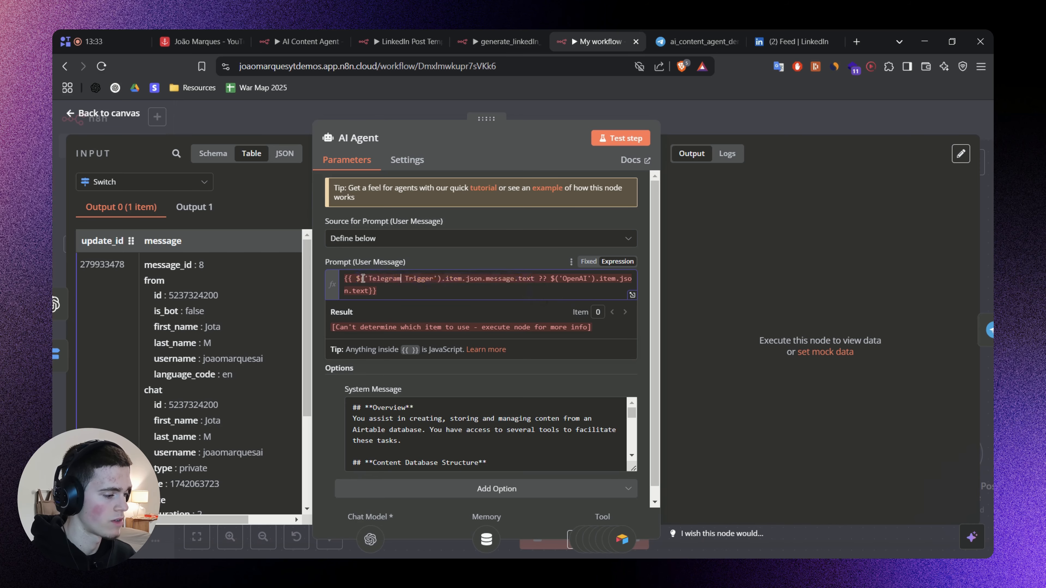
{"action": "left_click_drag", "start_coordinate": [224, 264], "coordinate": [372, 287]}
{"action": "key", "text": "Escape"}
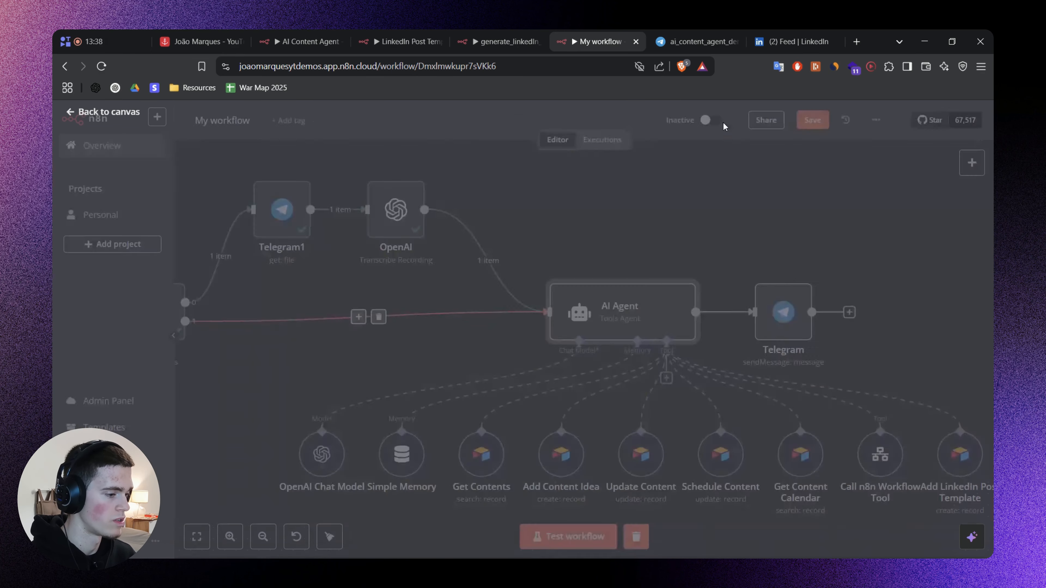
Save the workflow with the voice branch connected to the AI Agent.
{"action": "left_click_drag", "start_coordinate": [558, 206], "coordinate": [635, 203]}
{"action": "scroll", "coordinate": [626, 203], "scroll_direction": "down", "scroll_amount": 3}
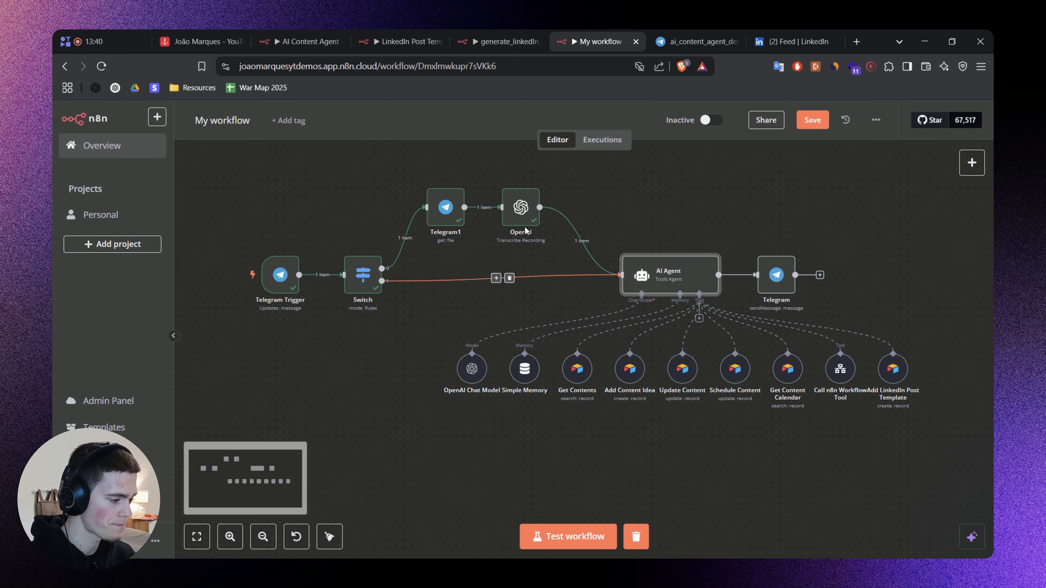
{"action": "key", "text": "ctrl+s"}
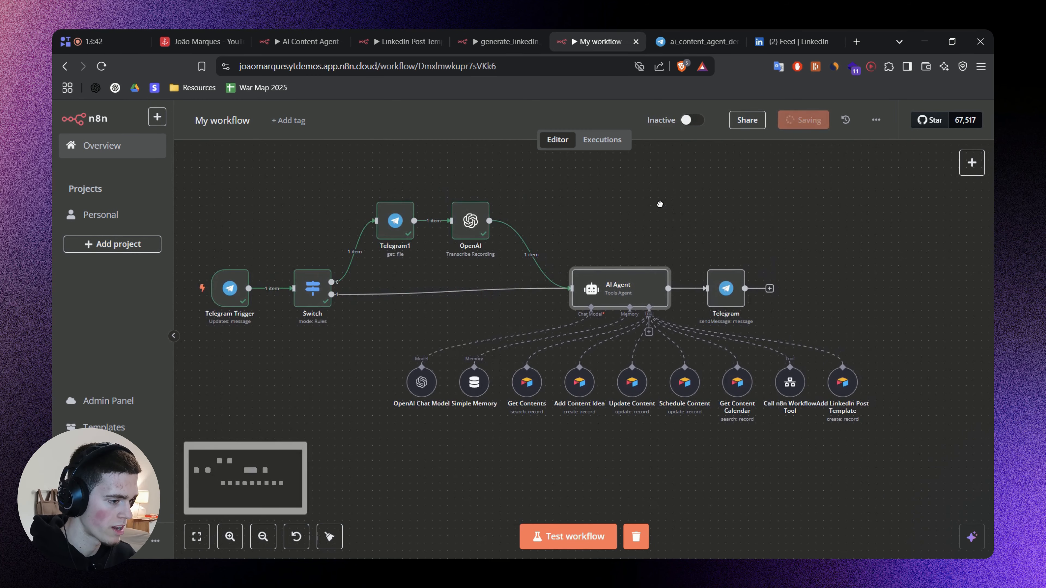
Switch to Telegram Web and record and send a short voice message to ai_content_agent_demo_yt_bot.
{"action": "left_click", "coordinate": [692, 41]}
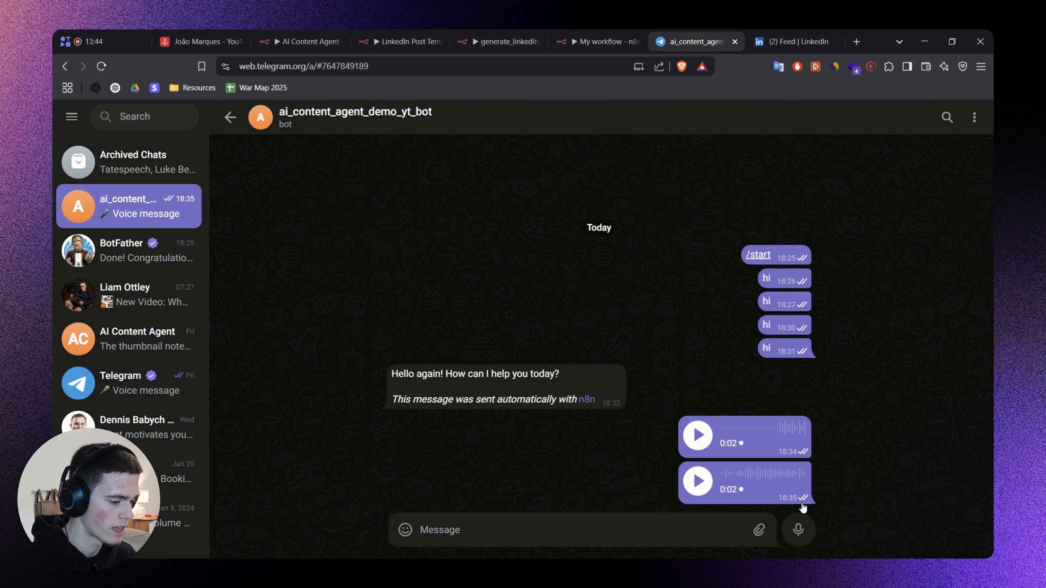
{"action": "left_click", "coordinate": [798, 530]}
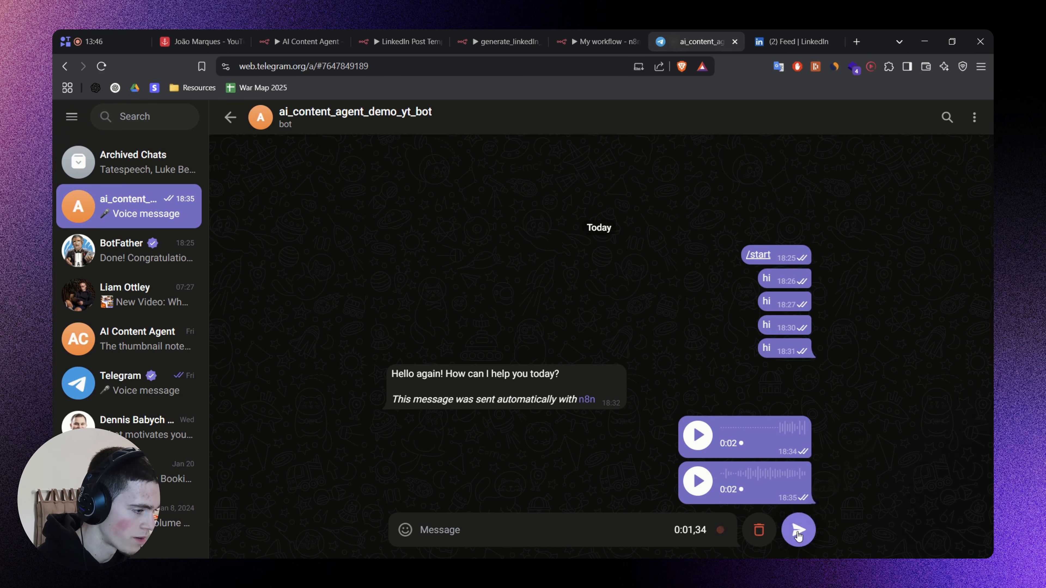
{"action": "left_click", "coordinate": [799, 531]}
Switch back to n8n and test the whole workflow with the new voice message.
{"action": "left_click", "coordinate": [597, 41]}
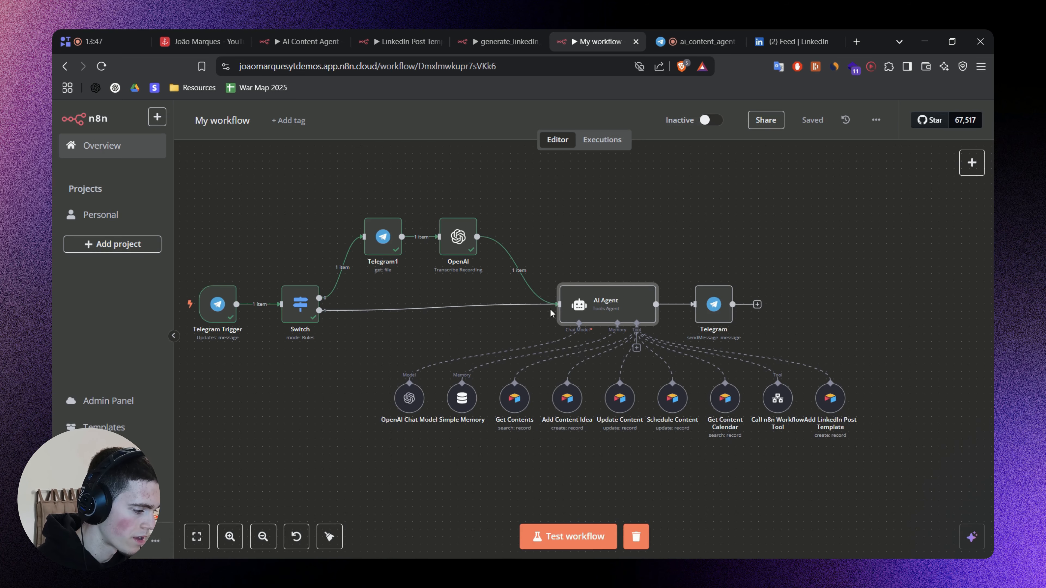
{"action": "left_click", "coordinate": [585, 537]}
{"action": "scroll", "coordinate": [820, 307], "scroll_direction": "left", "scroll_amount": 2}
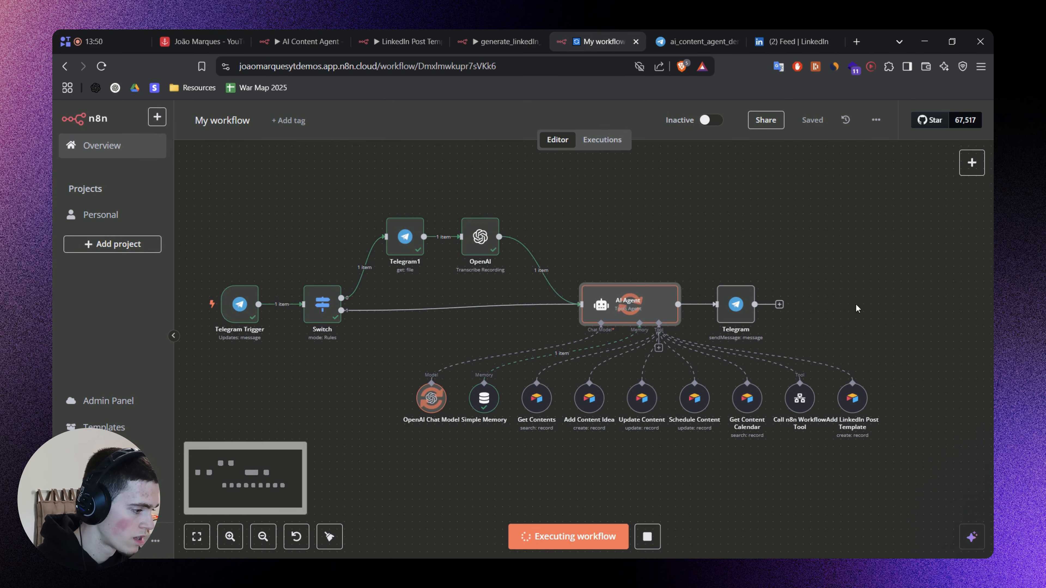
{"action": "scroll", "coordinate": [470, 251], "scroll_direction": "up", "scroll_amount": 3}
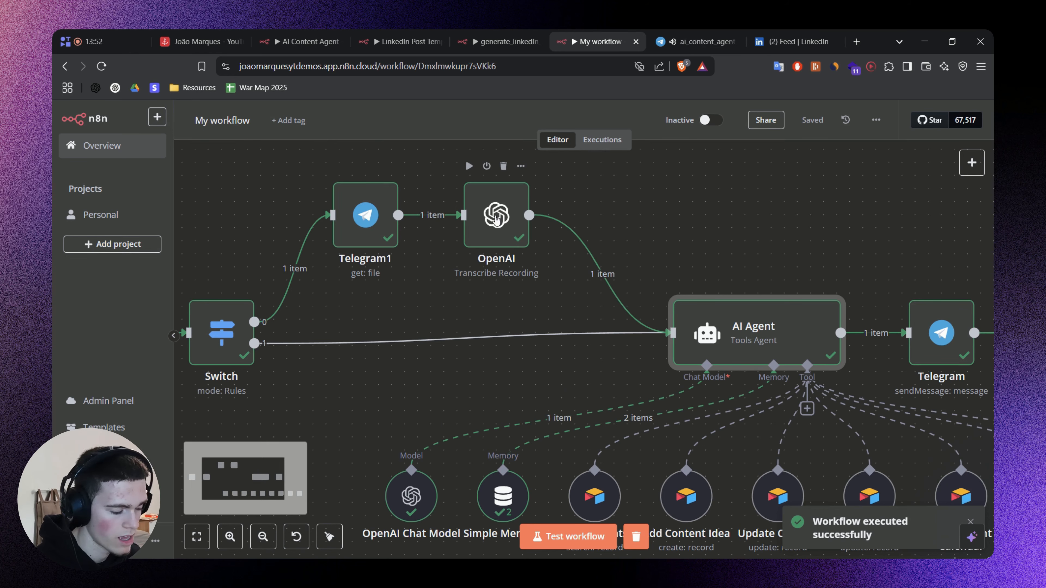
{"action": "scroll", "coordinate": [487, 296], "scroll_direction": "right", "scroll_amount": 2}
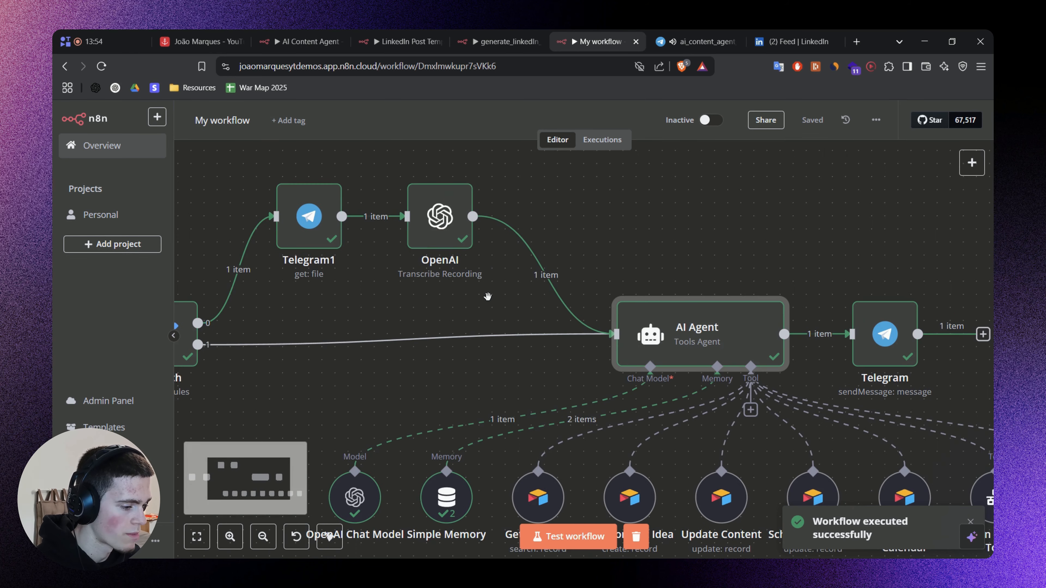
Read the bot's reply to the voice message in Telegram Web and return to the n8n workflow.
{"action": "key", "text": "1"}
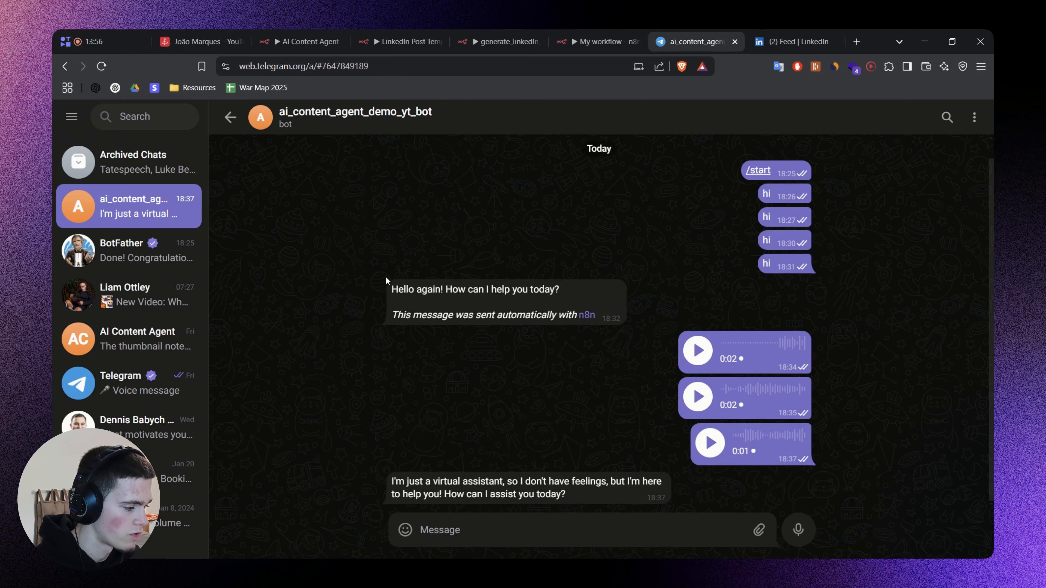
{"action": "left_click_drag", "start_coordinate": [392, 482], "coordinate": [593, 499]}
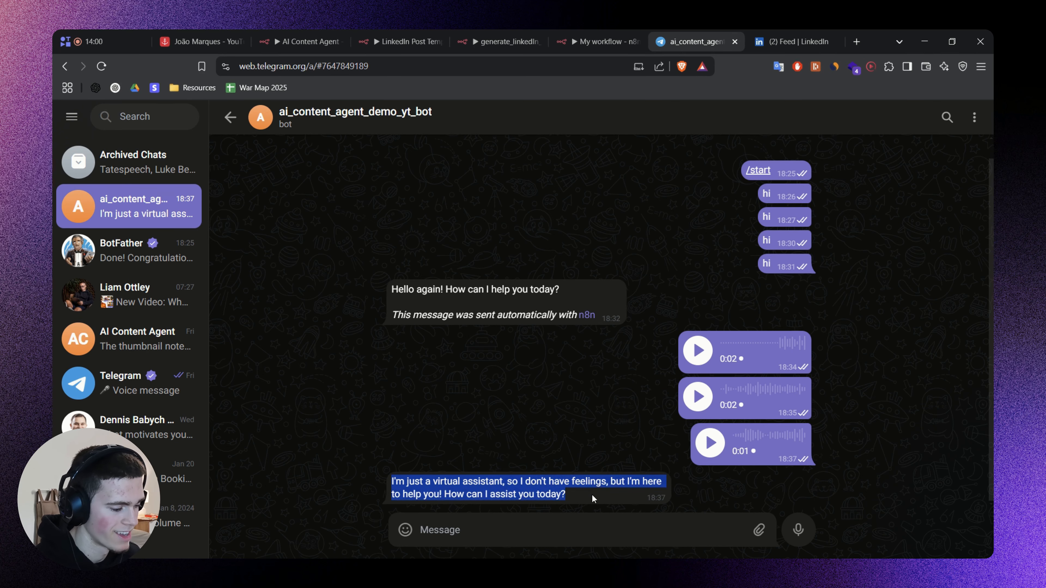
{"action": "left_click", "coordinate": [597, 499]}
{"action": "left_click", "coordinate": [601, 41]}
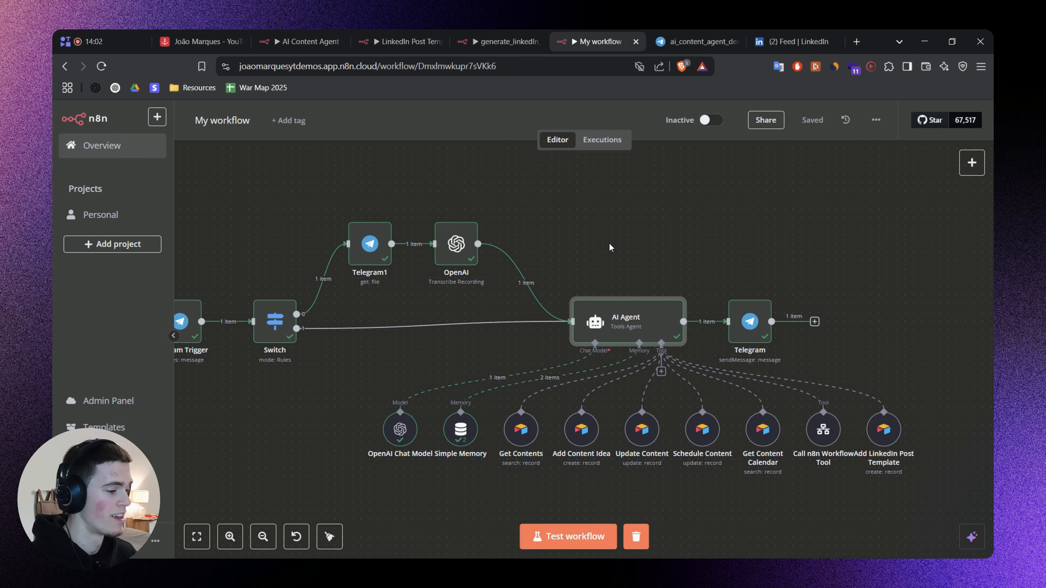
{"action": "left_click_drag", "start_coordinate": [608, 243], "coordinate": [636, 231]}
{"action": "left_click_drag", "start_coordinate": [943, 451], "coordinate": [506, 370]}
{"action": "left_click", "coordinate": [858, 317]}
{"action": "mouse_move", "coordinate": [824, 312]}
{"action": "left_mouse_down"}
{"action": "mouse_move", "coordinate": [787, 306]}
{"action": "mouse_move", "coordinate": [826, 305]}
{"action": "left_mouse_up"}
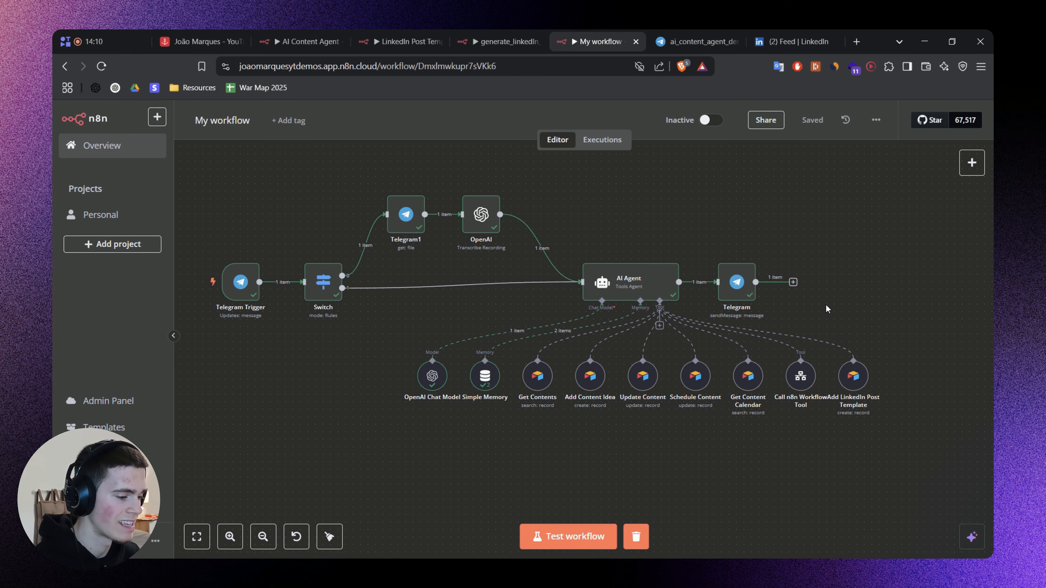
{"action": "scroll", "coordinate": [822, 262], "scroll_direction": "right", "scroll_amount": 2}
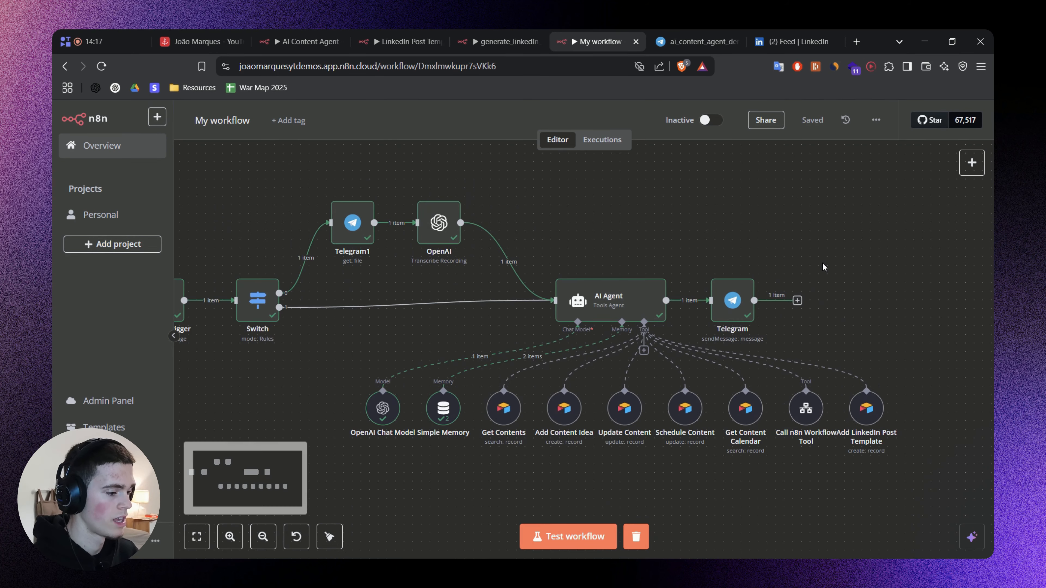
Switch to Airtable, look over the Content Bank table, and return to the n8n workflow.
{"action": "left_click", "coordinate": [193, 41]}
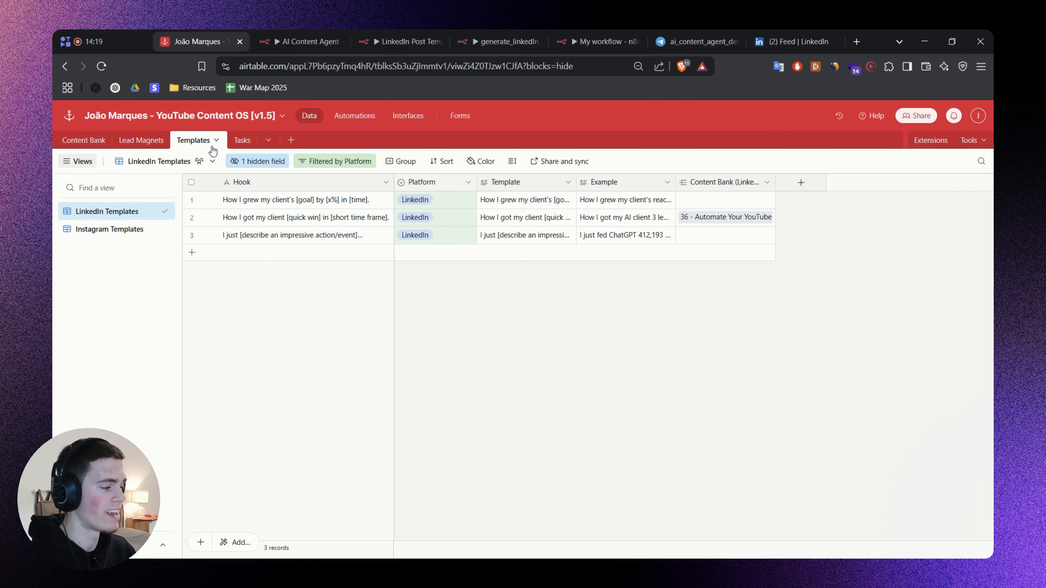
{"action": "left_click", "coordinate": [84, 140]}
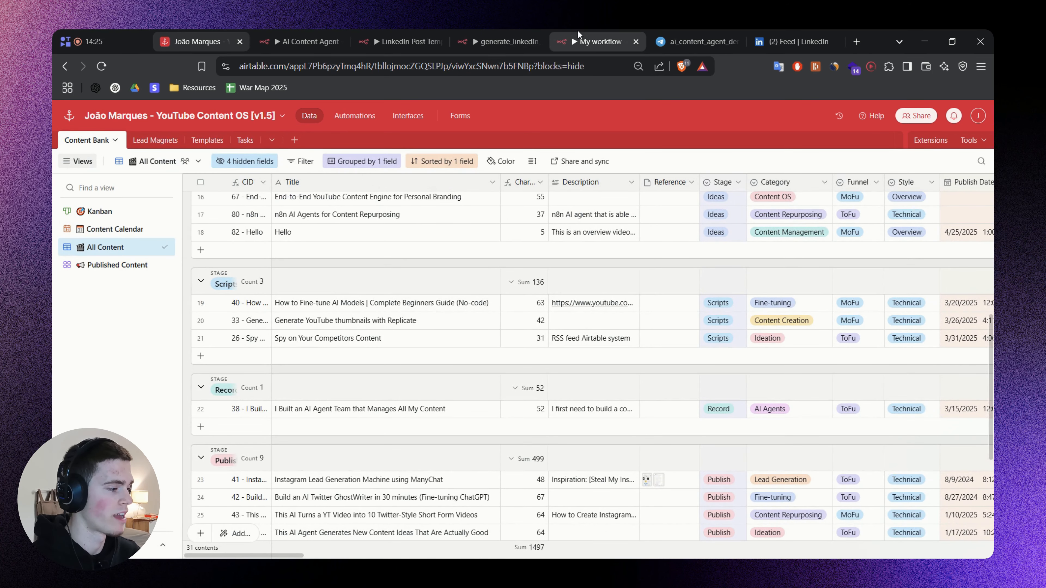
{"action": "left_click", "coordinate": [597, 42]}
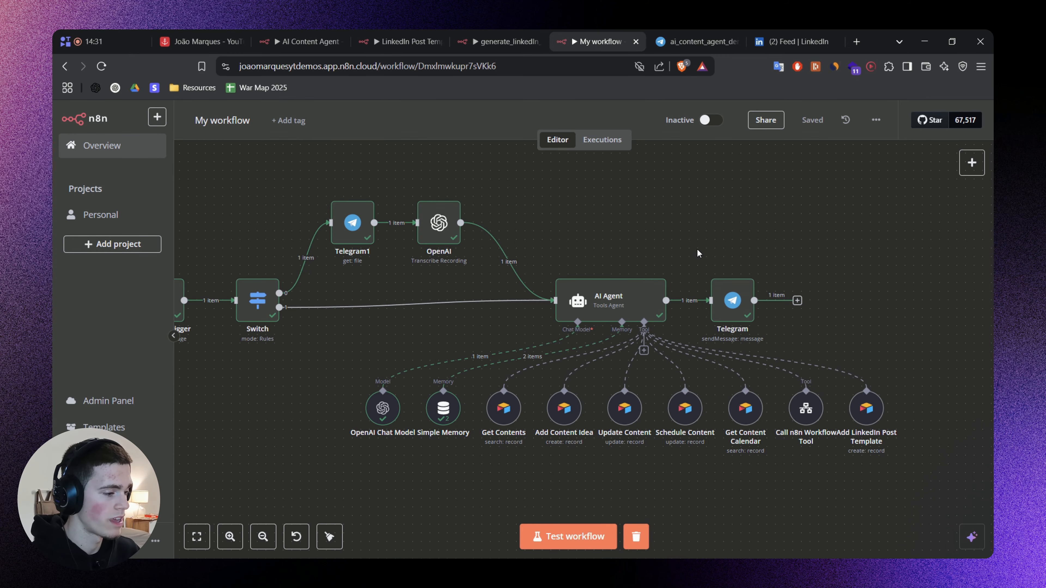
Switch to the planning whiteboard and check off "Full step-by-step buildout from scratch" under "What we are going to cover".
{"action": "key", "text": "alt+Tab"}
{"action": "scroll", "coordinate": [564, 239], "scroll_direction": "down", "scroll_amount": 5}
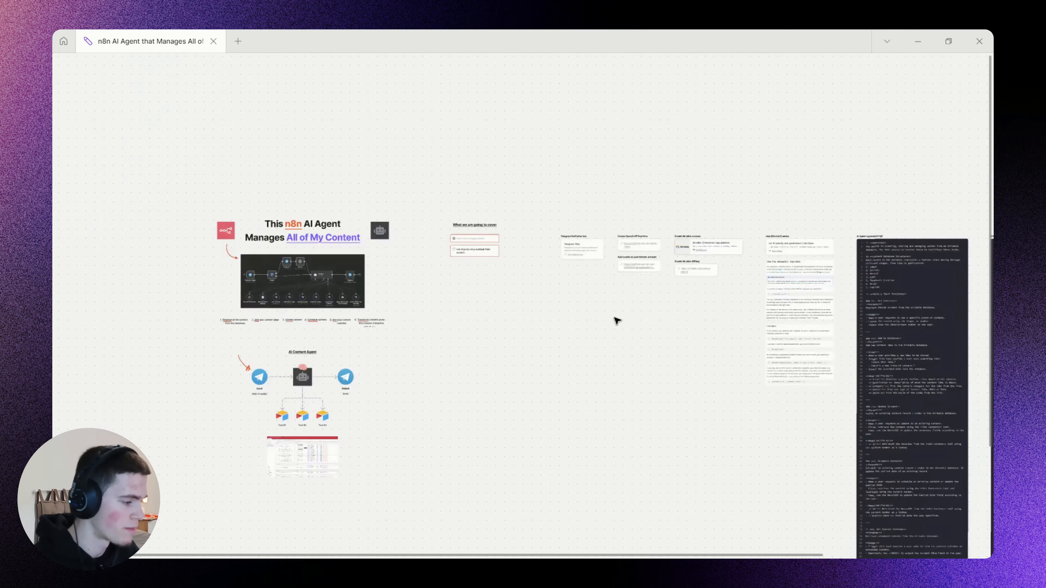
{"action": "scroll", "coordinate": [444, 250], "scroll_direction": "up", "scroll_amount": 5}
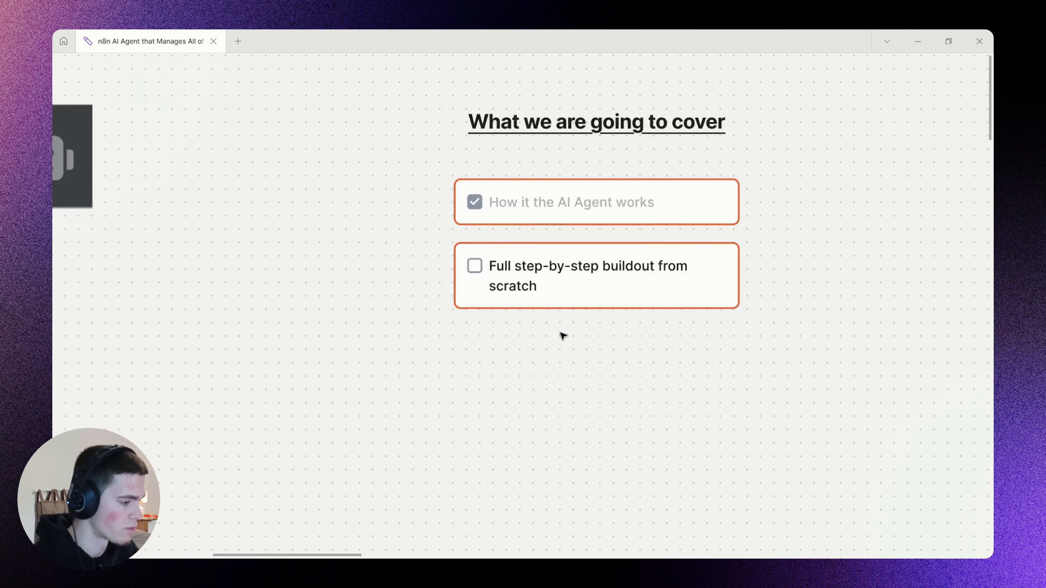
{"action": "scroll", "coordinate": [563, 336], "scroll_direction": "down", "scroll_amount": 5}
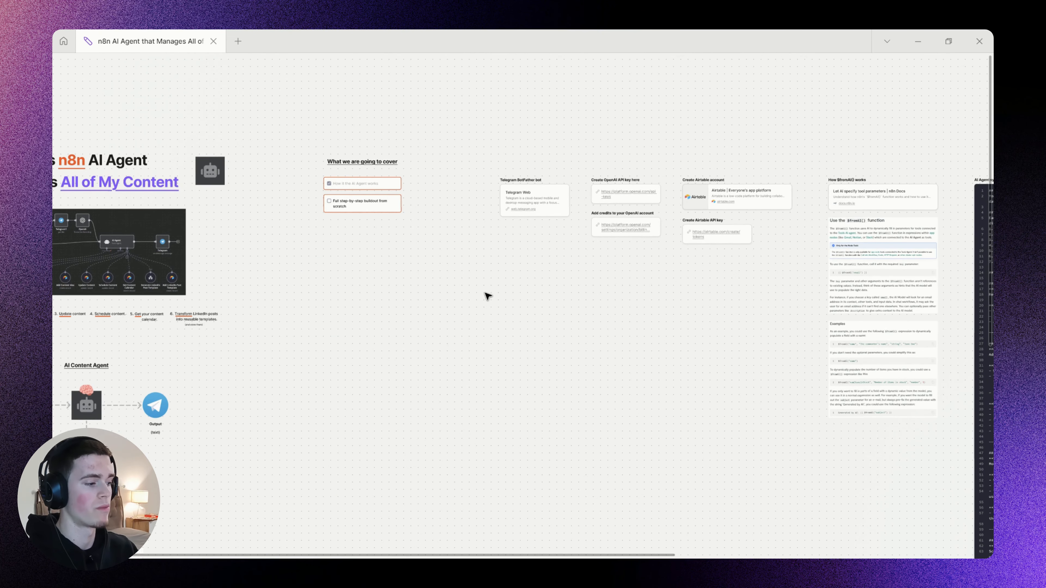
{"action": "key", "text": "ctrl+z"}
{"action": "scroll", "coordinate": [312, 225], "scroll_direction": "up", "scroll_amount": 5}
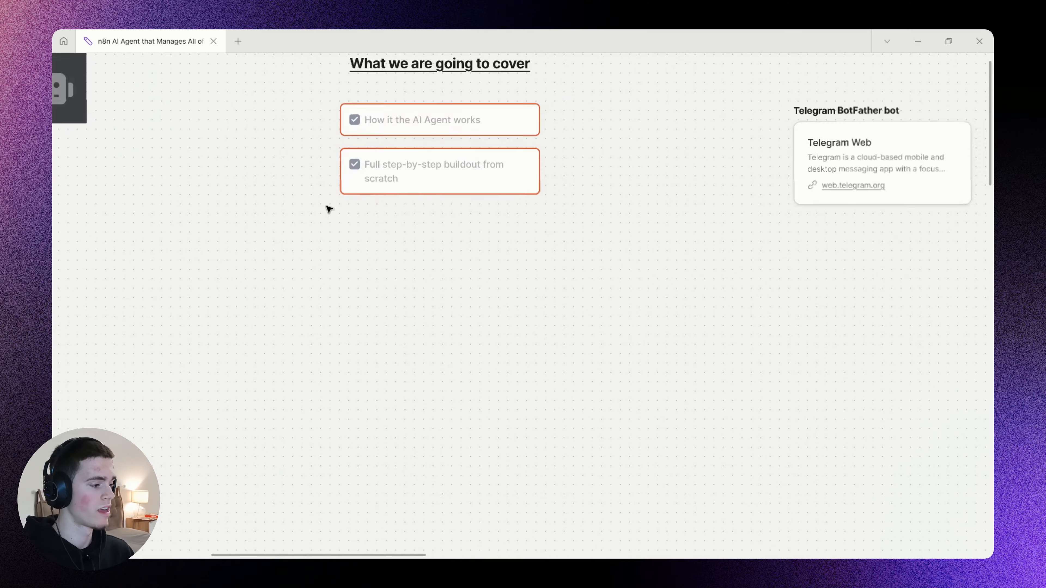
{"action": "scroll", "coordinate": [571, 299], "scroll_direction": "down", "scroll_amount": 5}
{"action": "left_click_drag", "start_coordinate": [610, 302], "coordinate": [682, 278]}
{"action": "scroll", "coordinate": [576, 291], "scroll_direction": "down", "scroll_amount": 1}
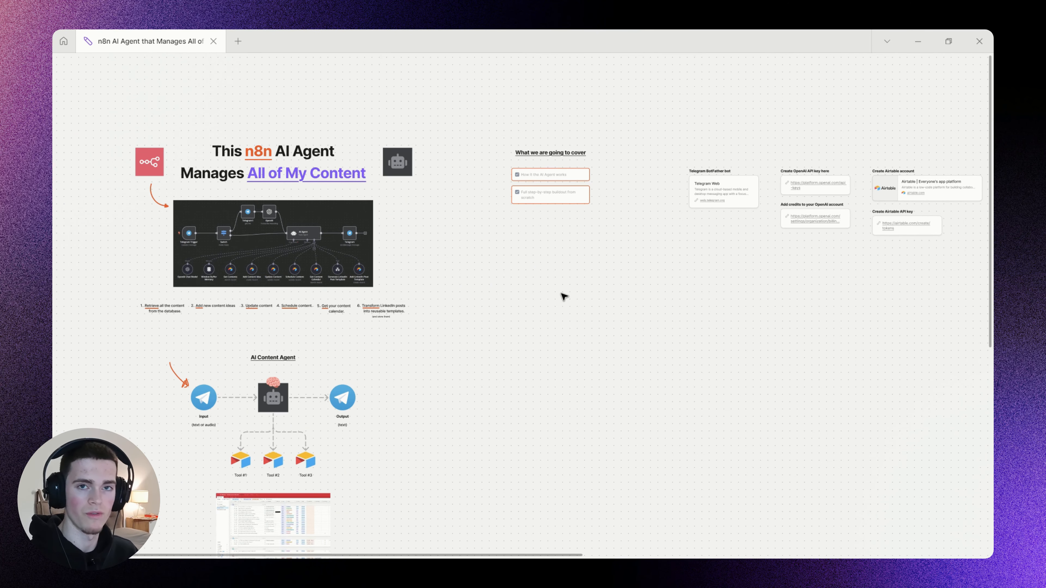